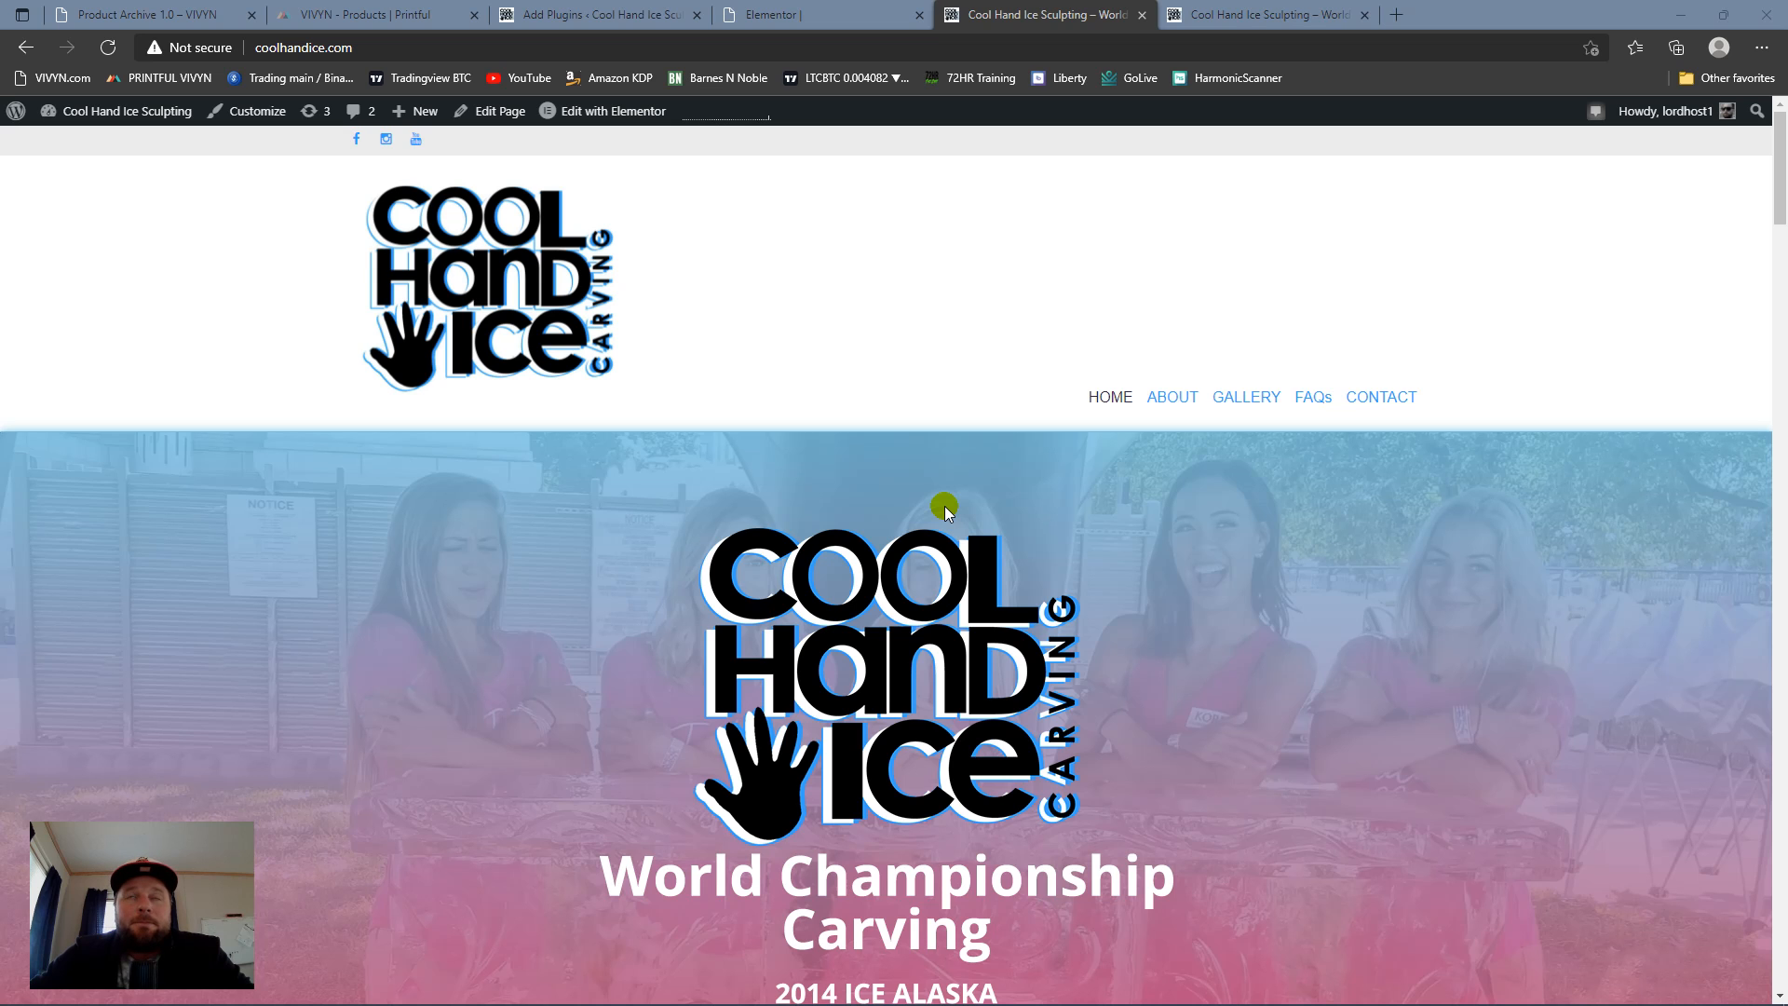
Step: Look through the Cool Hand Ice homepage from the header and hero banner down to the contact details and footer
{"action": "scroll", "coordinate": [987, 481], "scroll_direction": "down", "scroll_amount": 10}
{"action": "left_click", "coordinate": [984, 493]}
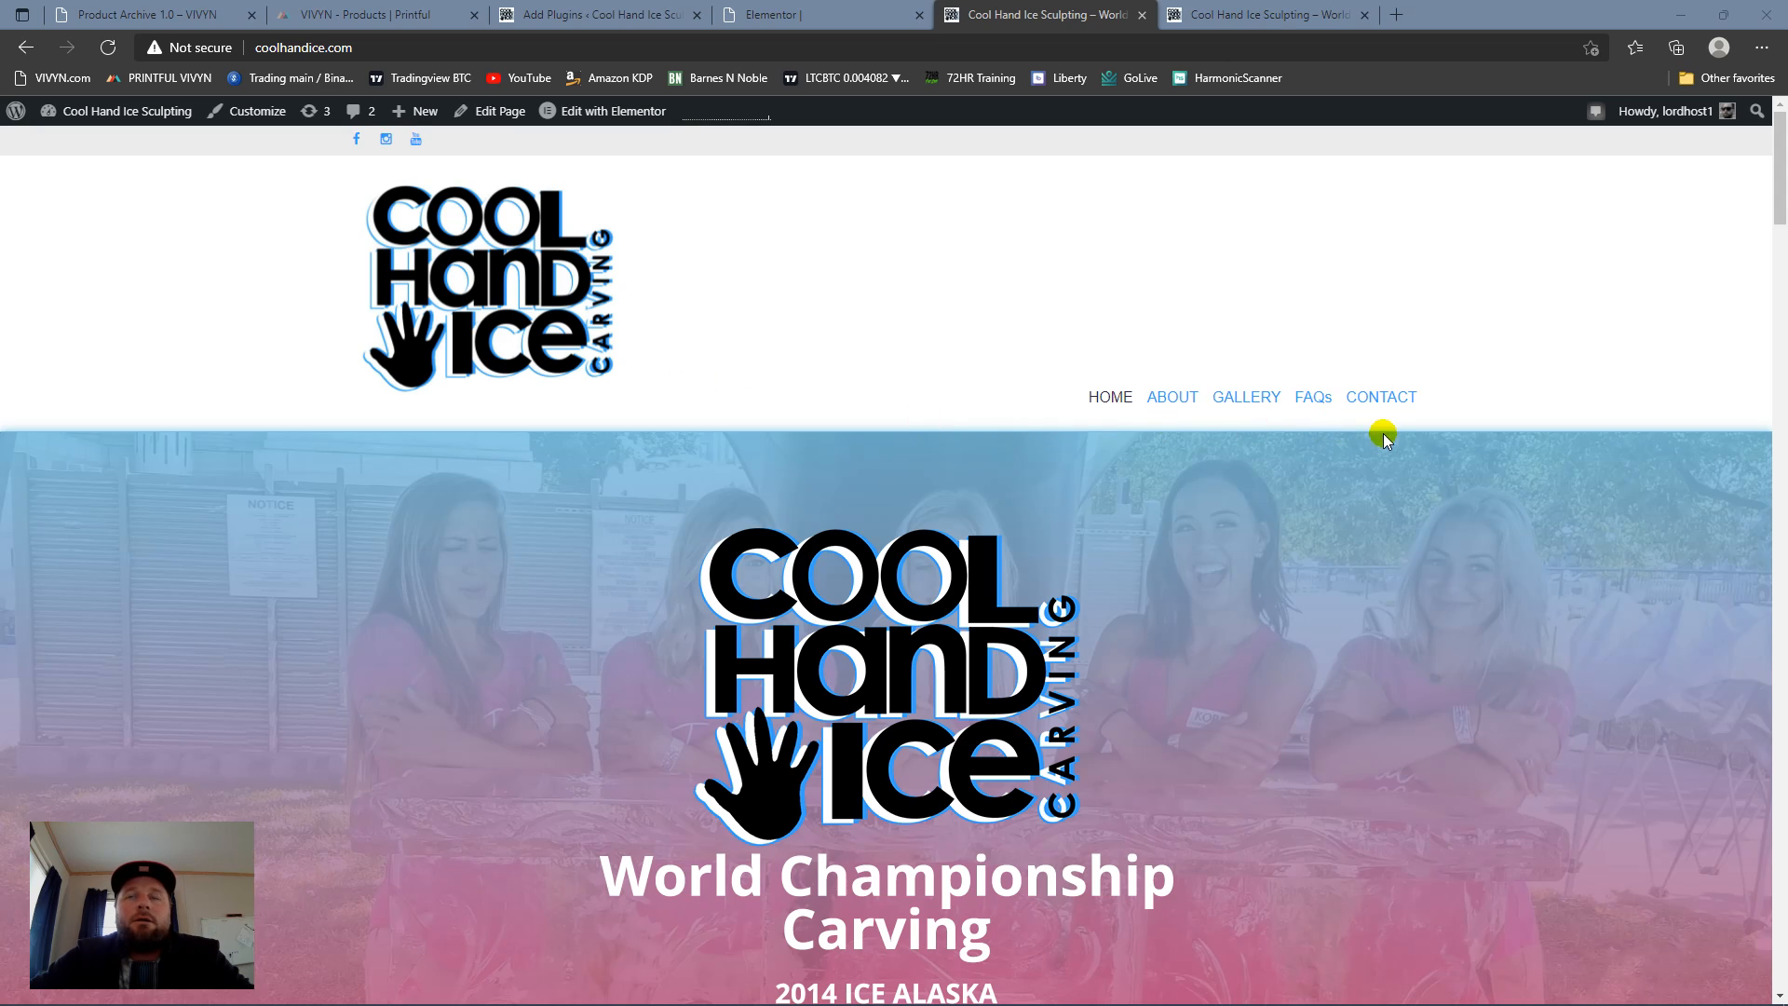
{"action": "scroll", "coordinate": [932, 391], "scroll_direction": "down", "scroll_amount": 15}
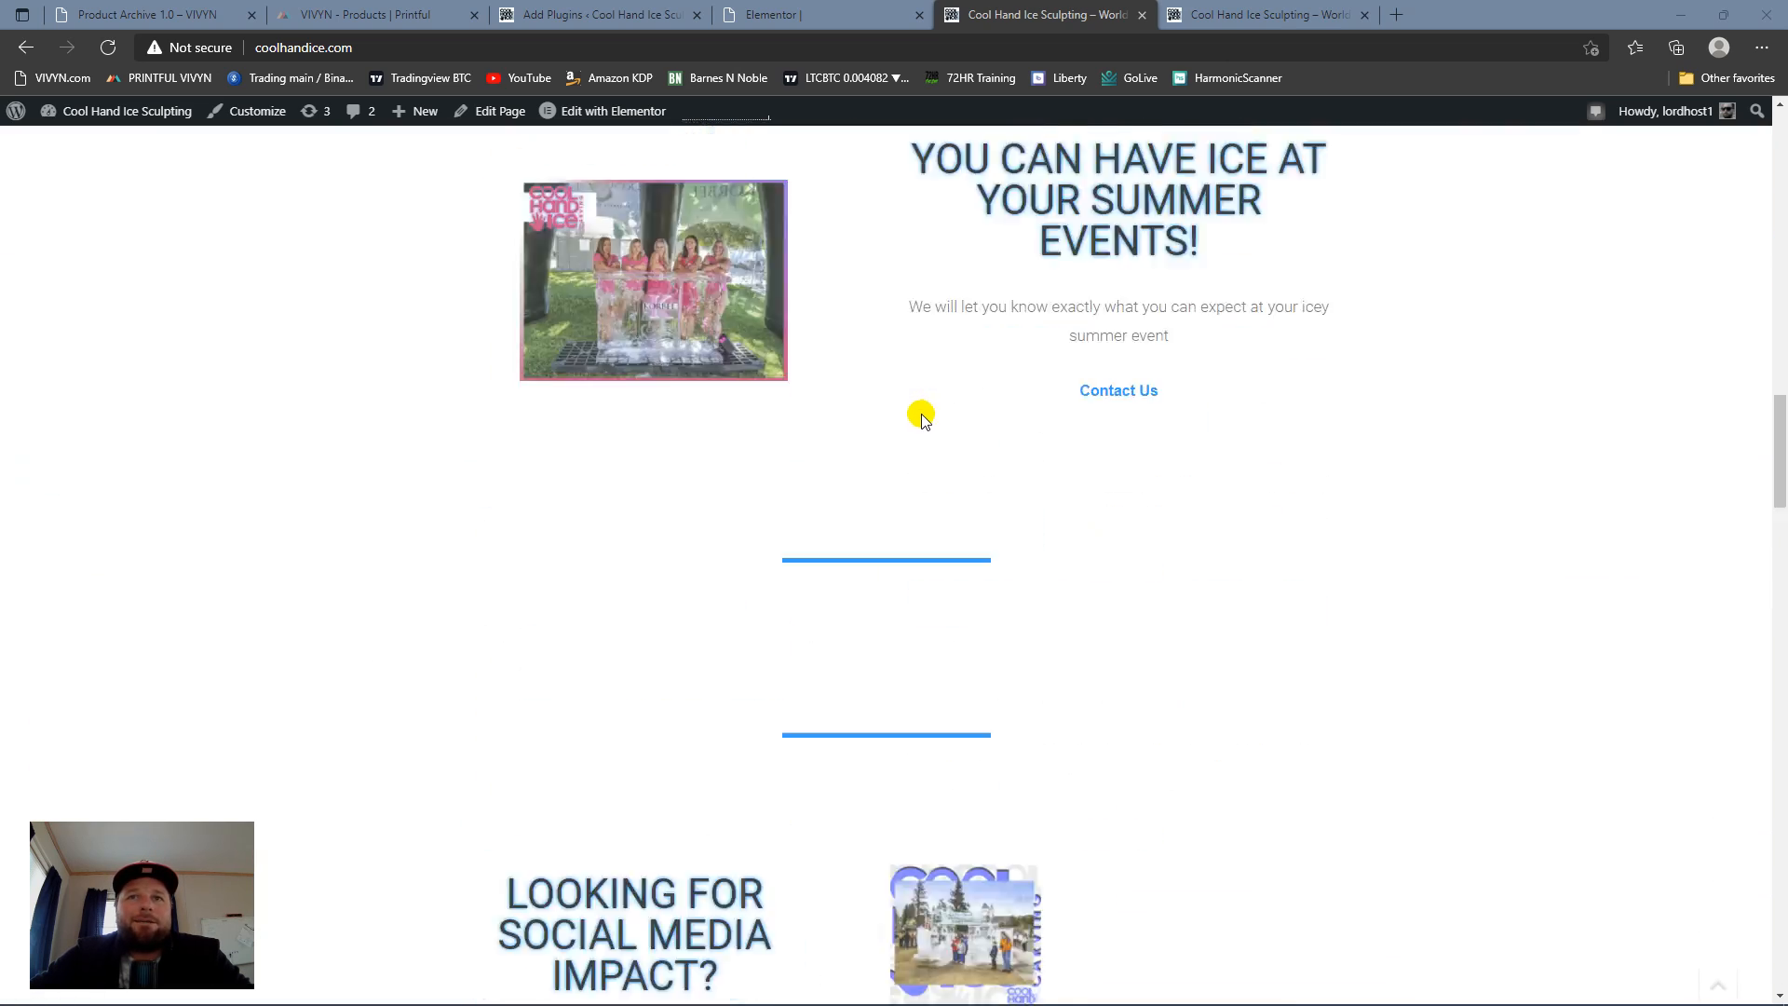
{"action": "scroll", "coordinate": [914, 424], "scroll_direction": "down", "scroll_amount": 20}
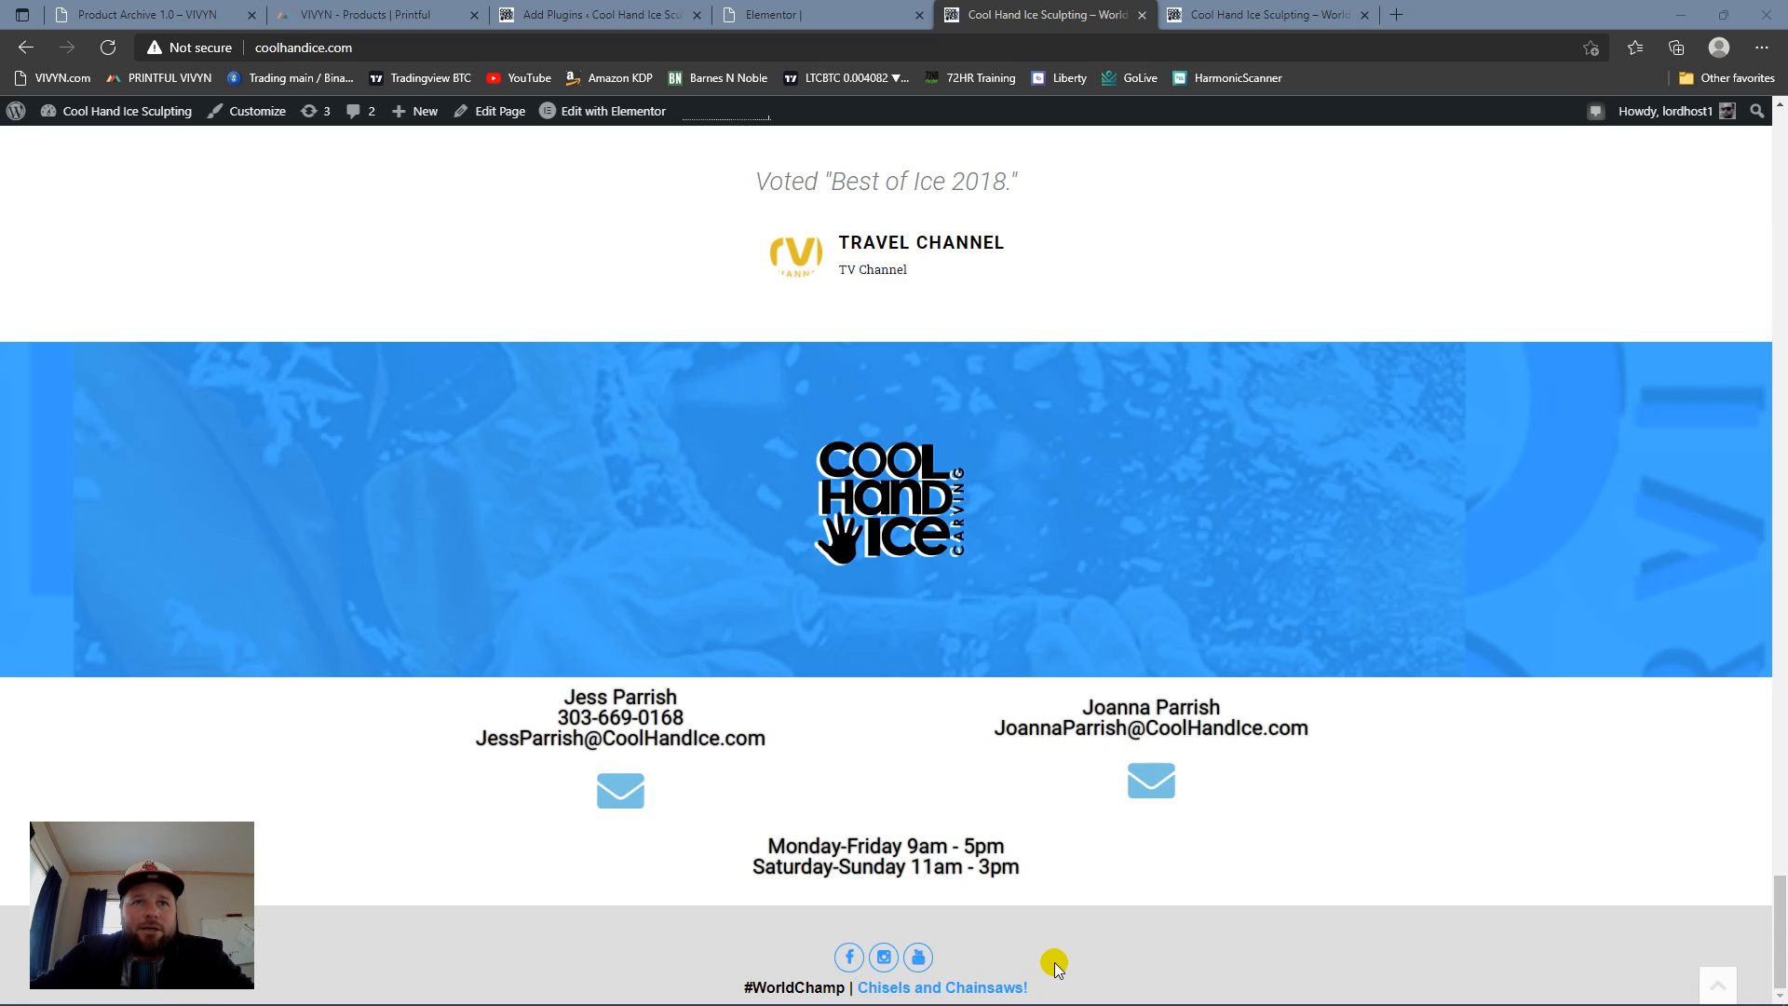
{"action": "scroll", "coordinate": [1067, 917], "scroll_direction": "up", "scroll_amount": 6}
{"action": "scroll", "coordinate": [846, 587], "scroll_direction": "down", "scroll_amount": 6}
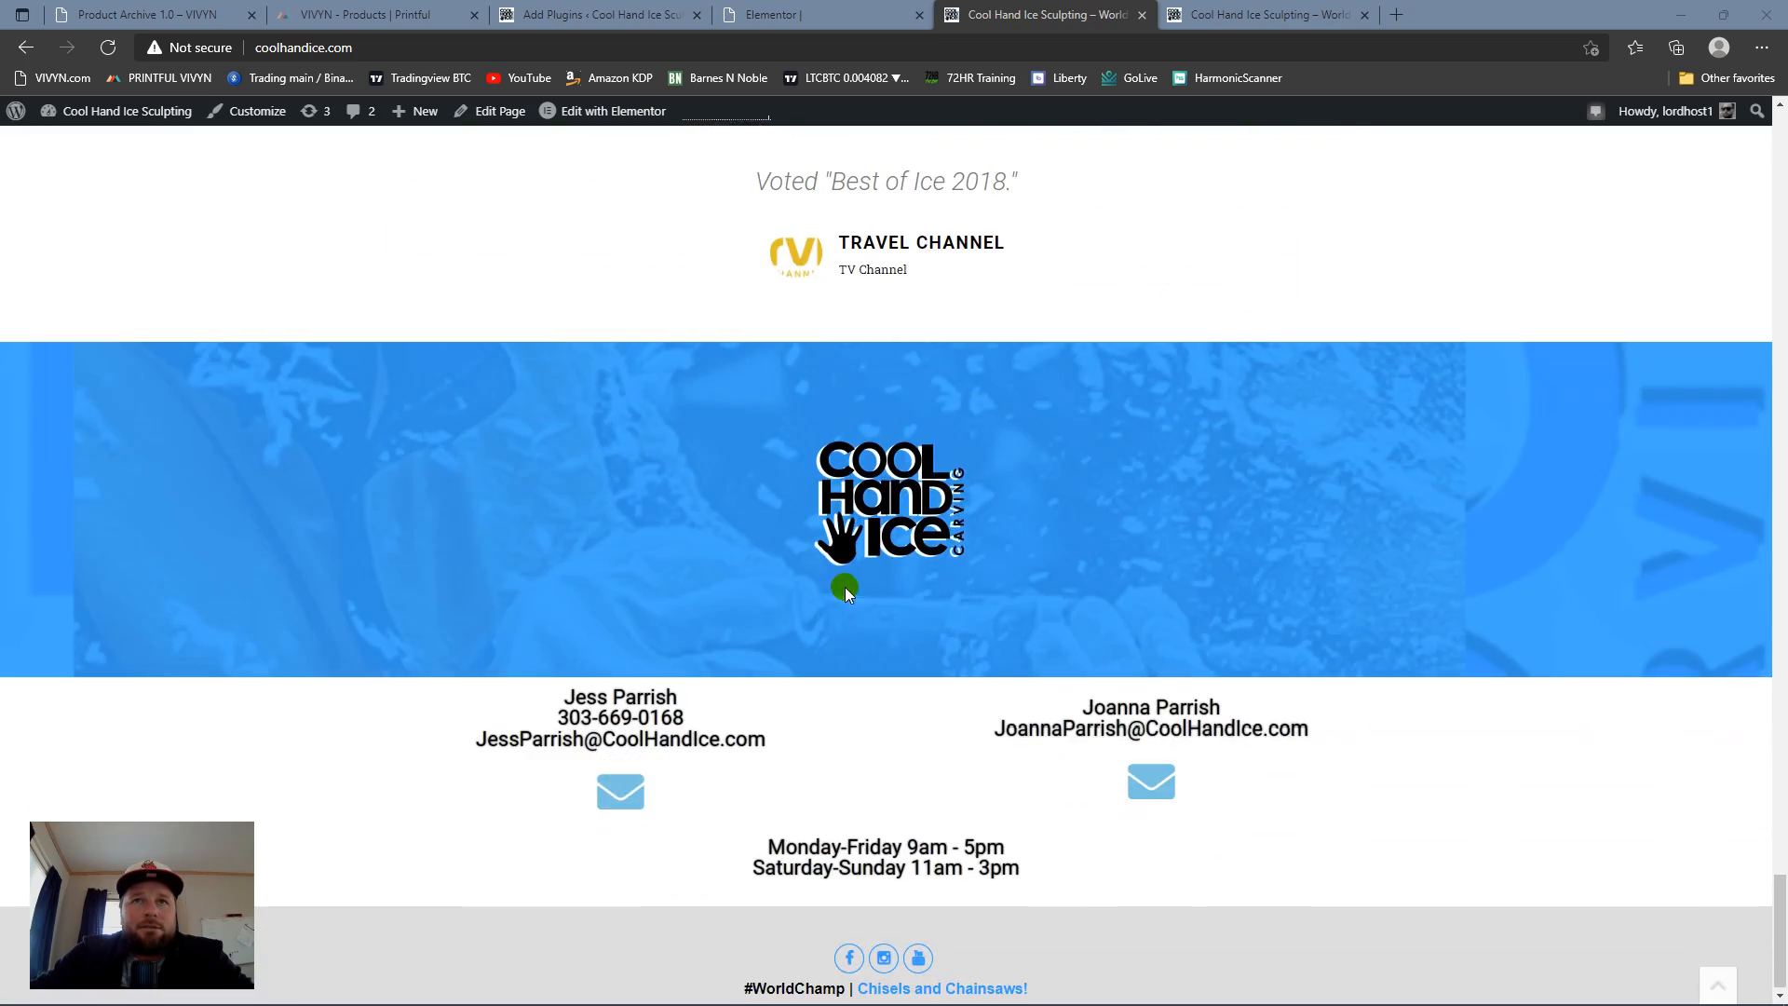
{"action": "scroll", "coordinate": [845, 586], "scroll_direction": "up", "scroll_amount": 15}
{"action": "scroll", "coordinate": [905, 554], "scroll_direction": "down", "scroll_amount": 12}
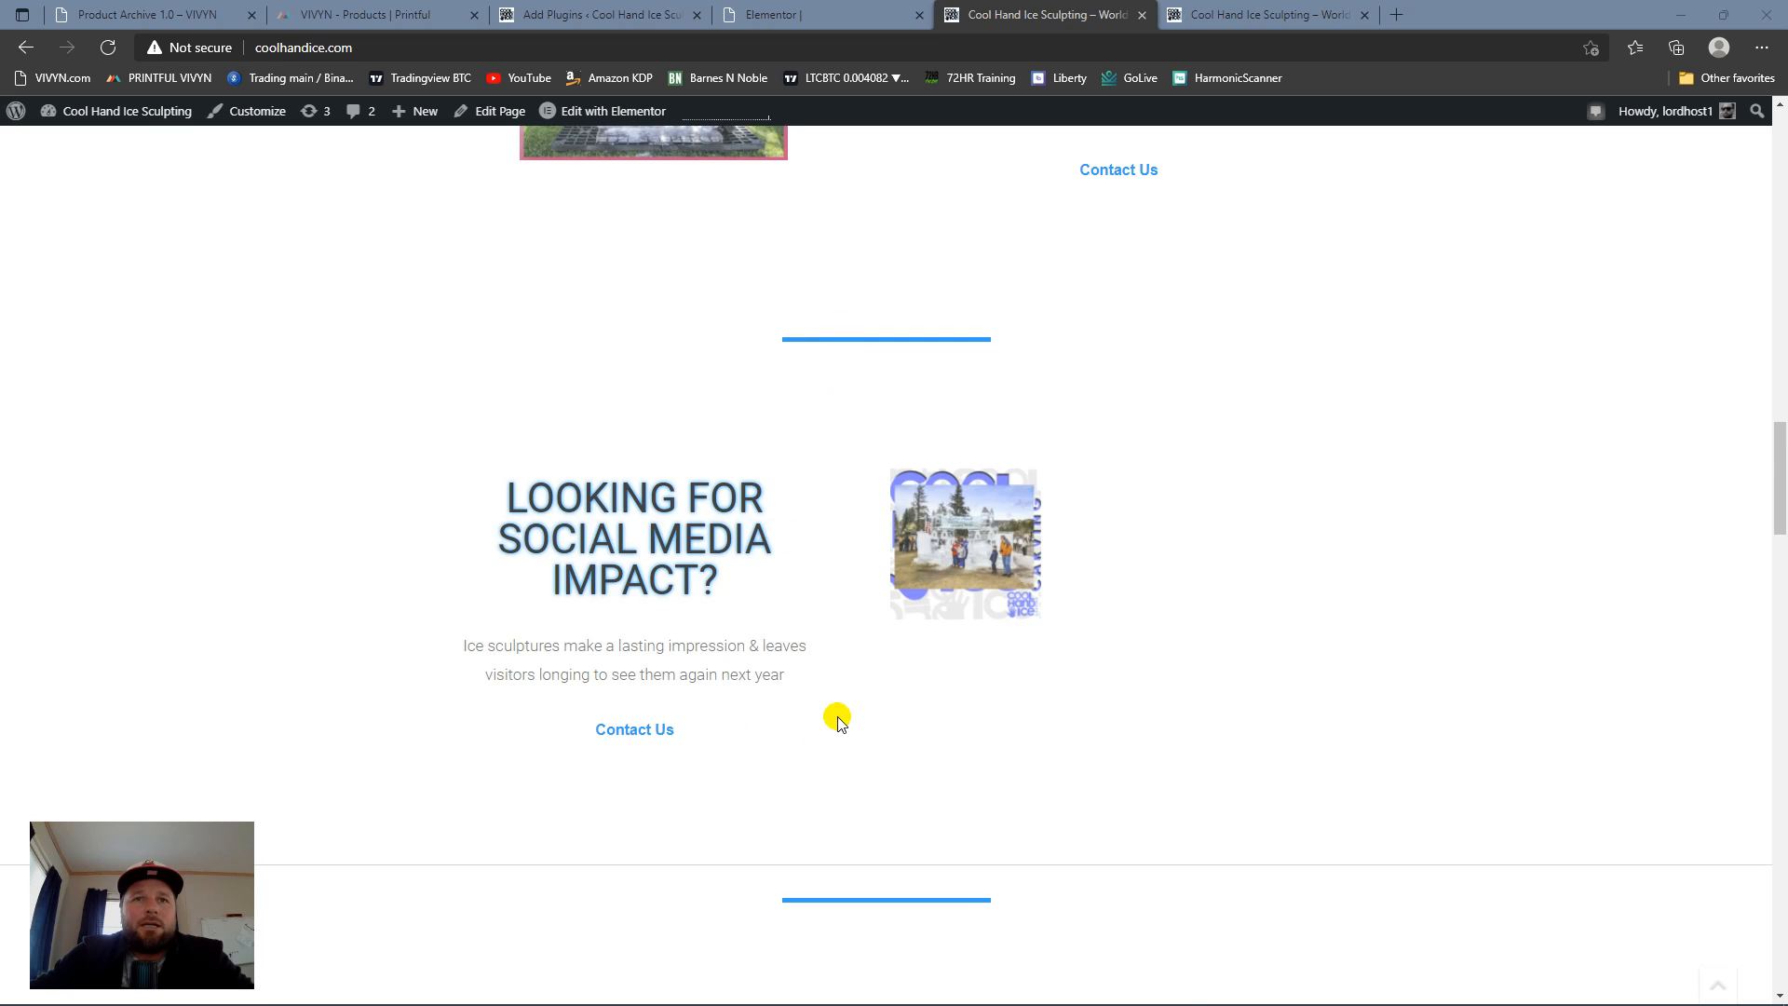
Step: Examine the homepage's ice sculpture feature sections and service area, including the Live Demonstrations video
{"action": "scroll", "coordinate": [836, 717], "scroll_direction": "down", "scroll_amount": 10}
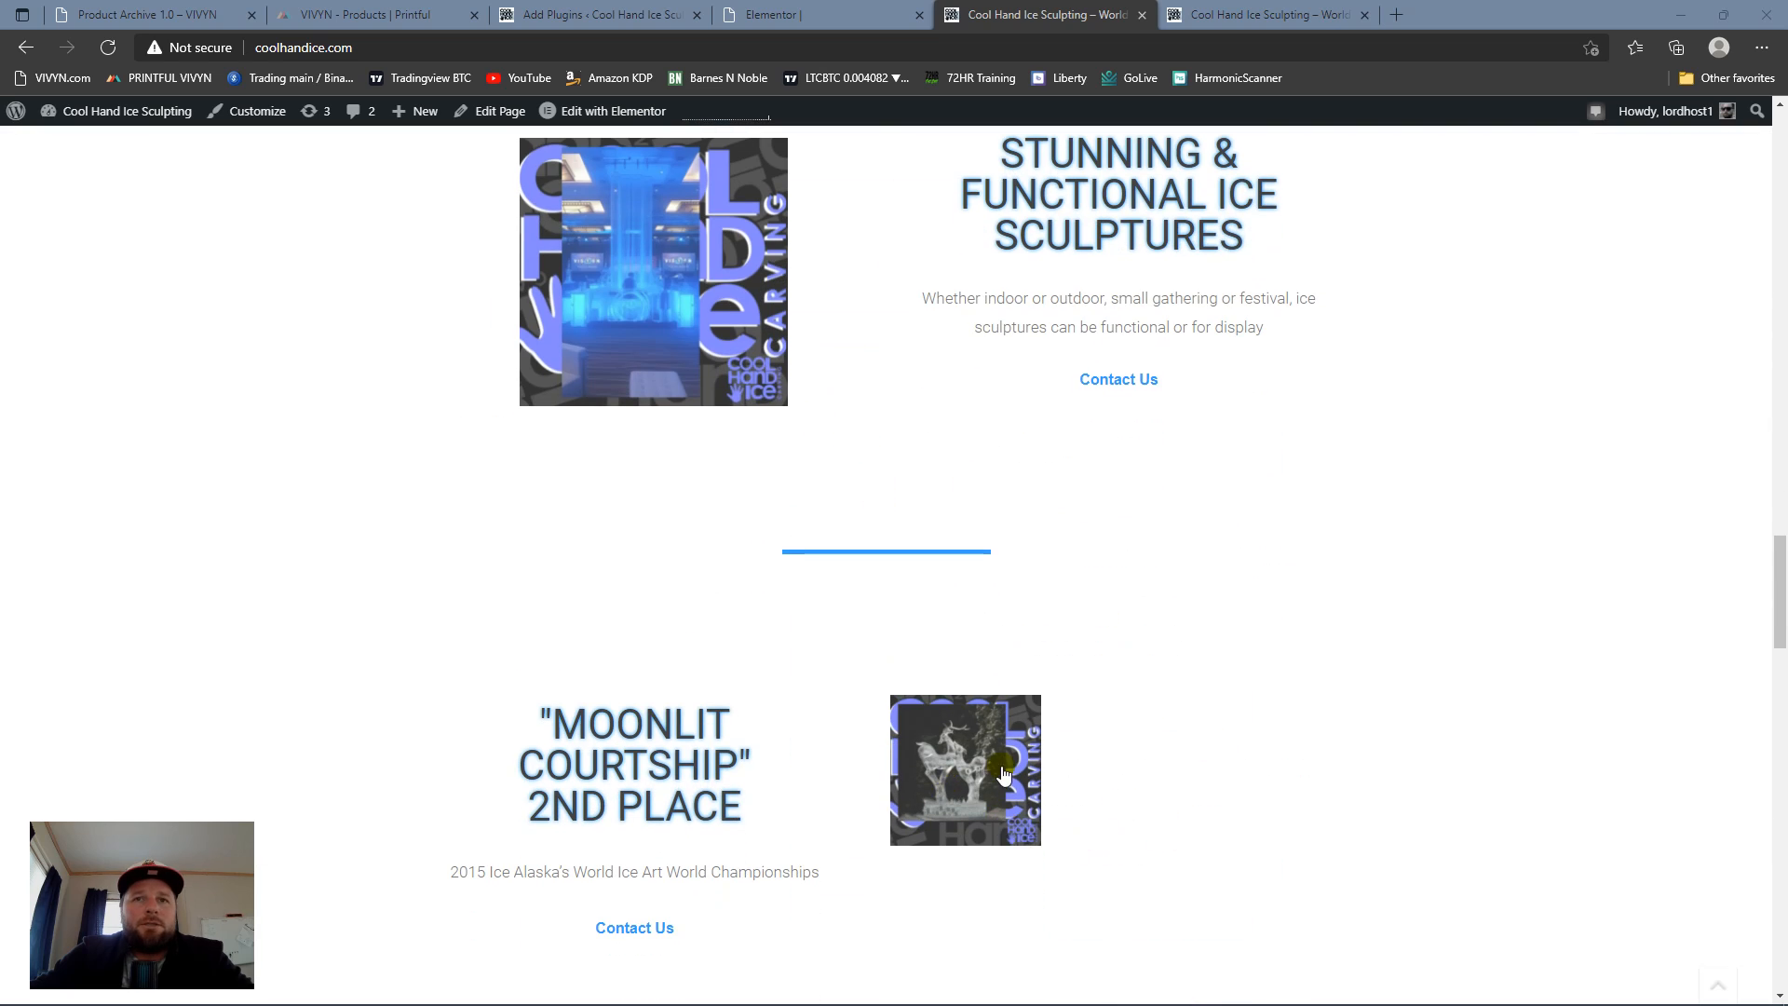
{"action": "scroll", "coordinate": [999, 775], "scroll_direction": "down", "scroll_amount": 7}
{"action": "scroll", "coordinate": [902, 727], "scroll_direction": "up", "scroll_amount": 7}
{"action": "scroll", "coordinate": [786, 693], "scroll_direction": "down", "scroll_amount": 15}
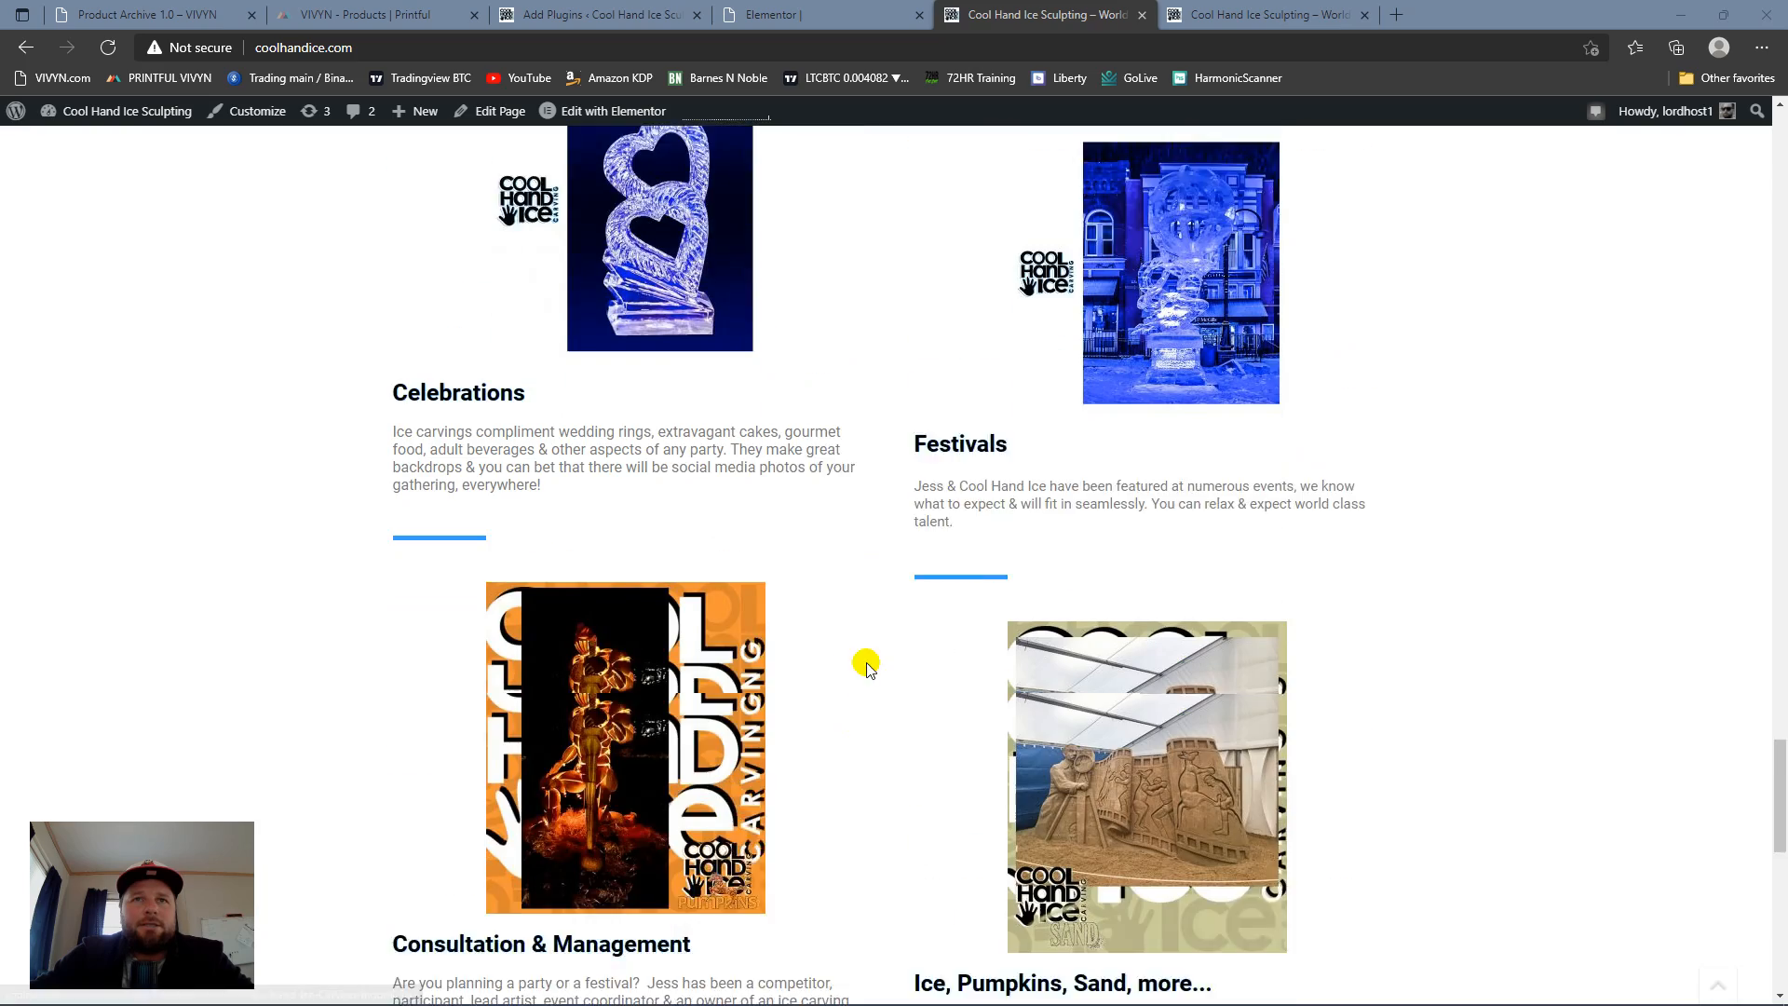
{"action": "scroll", "coordinate": [894, 568], "scroll_direction": "down", "scroll_amount": 1}
{"action": "scroll", "coordinate": [908, 484], "scroll_direction": "up", "scroll_amount": 9}
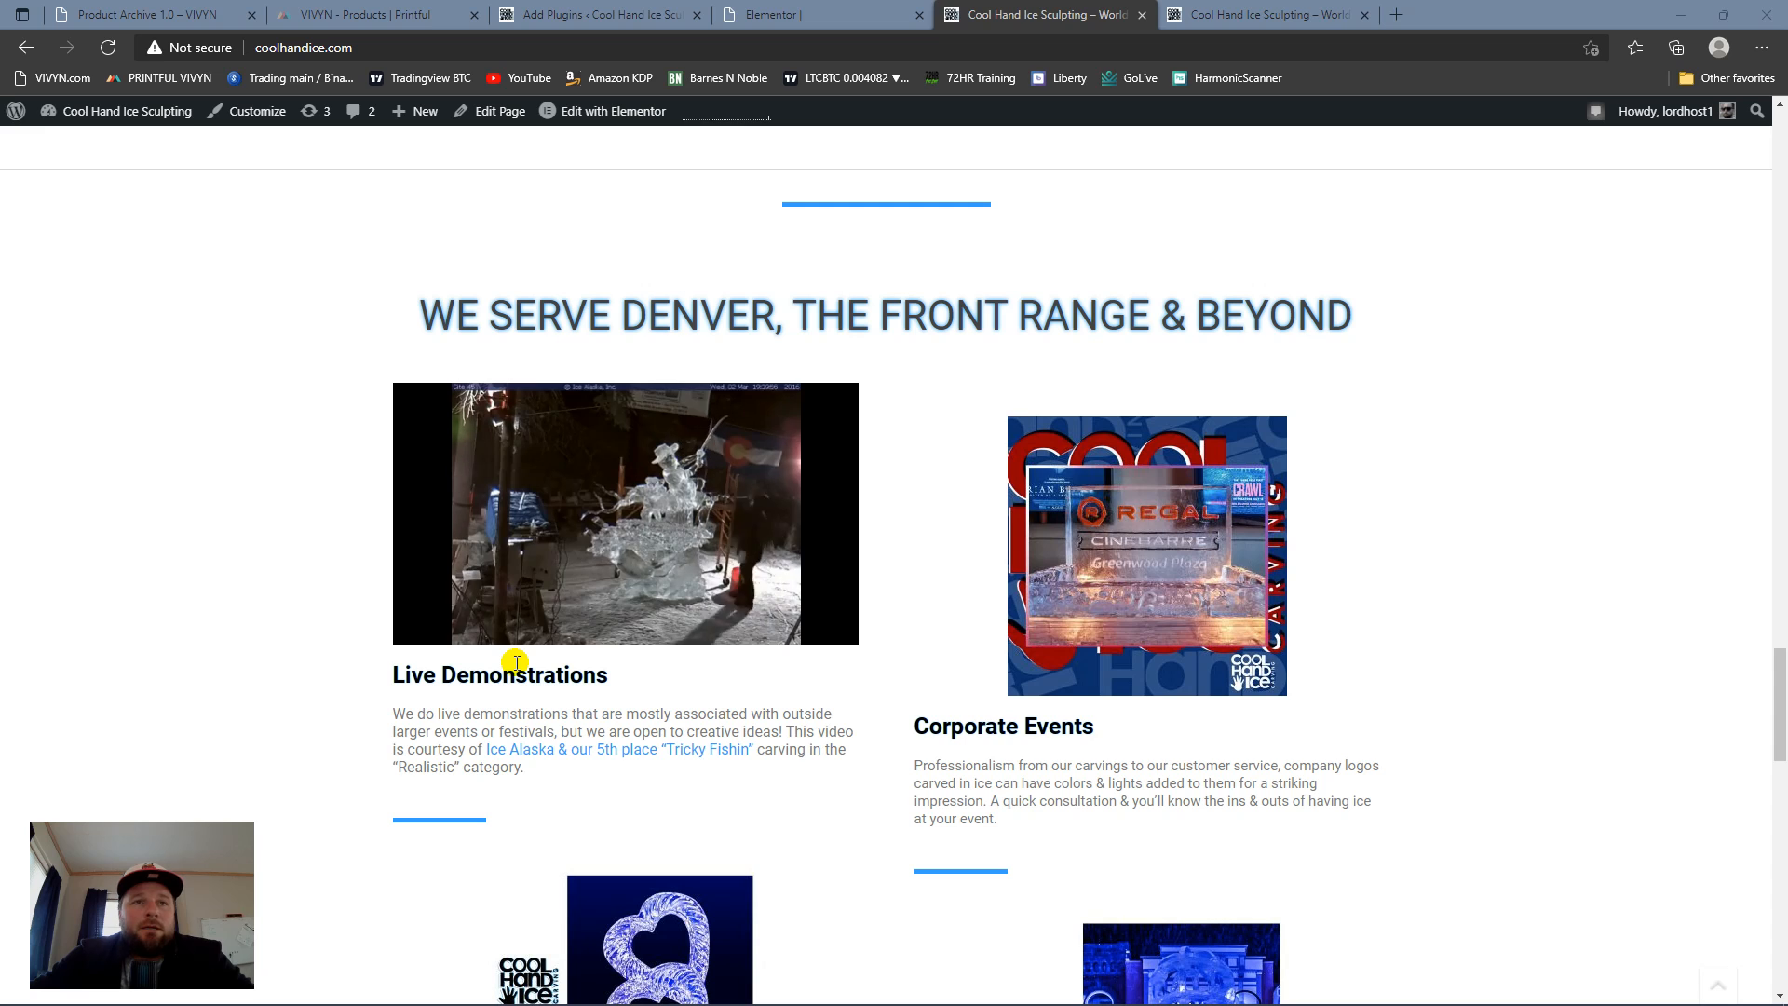
{"action": "mouse_move", "coordinate": [710, 615]}
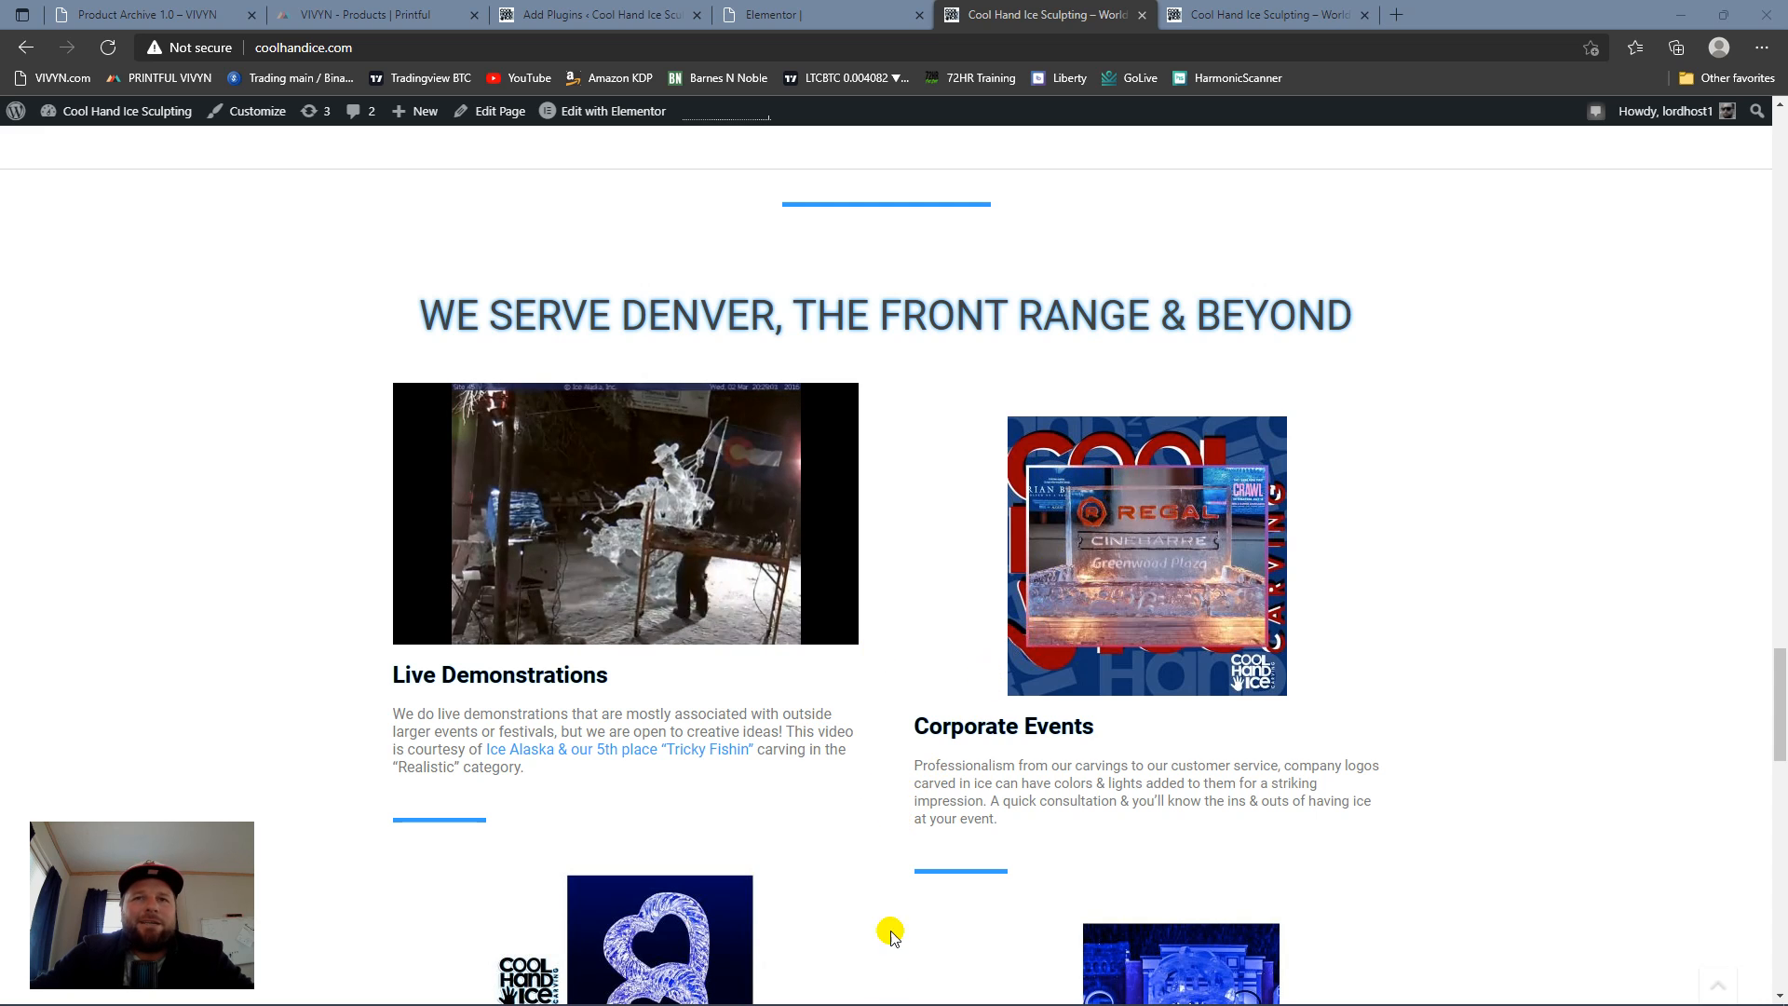
{"action": "mouse_move", "coordinate": [547, 622]}
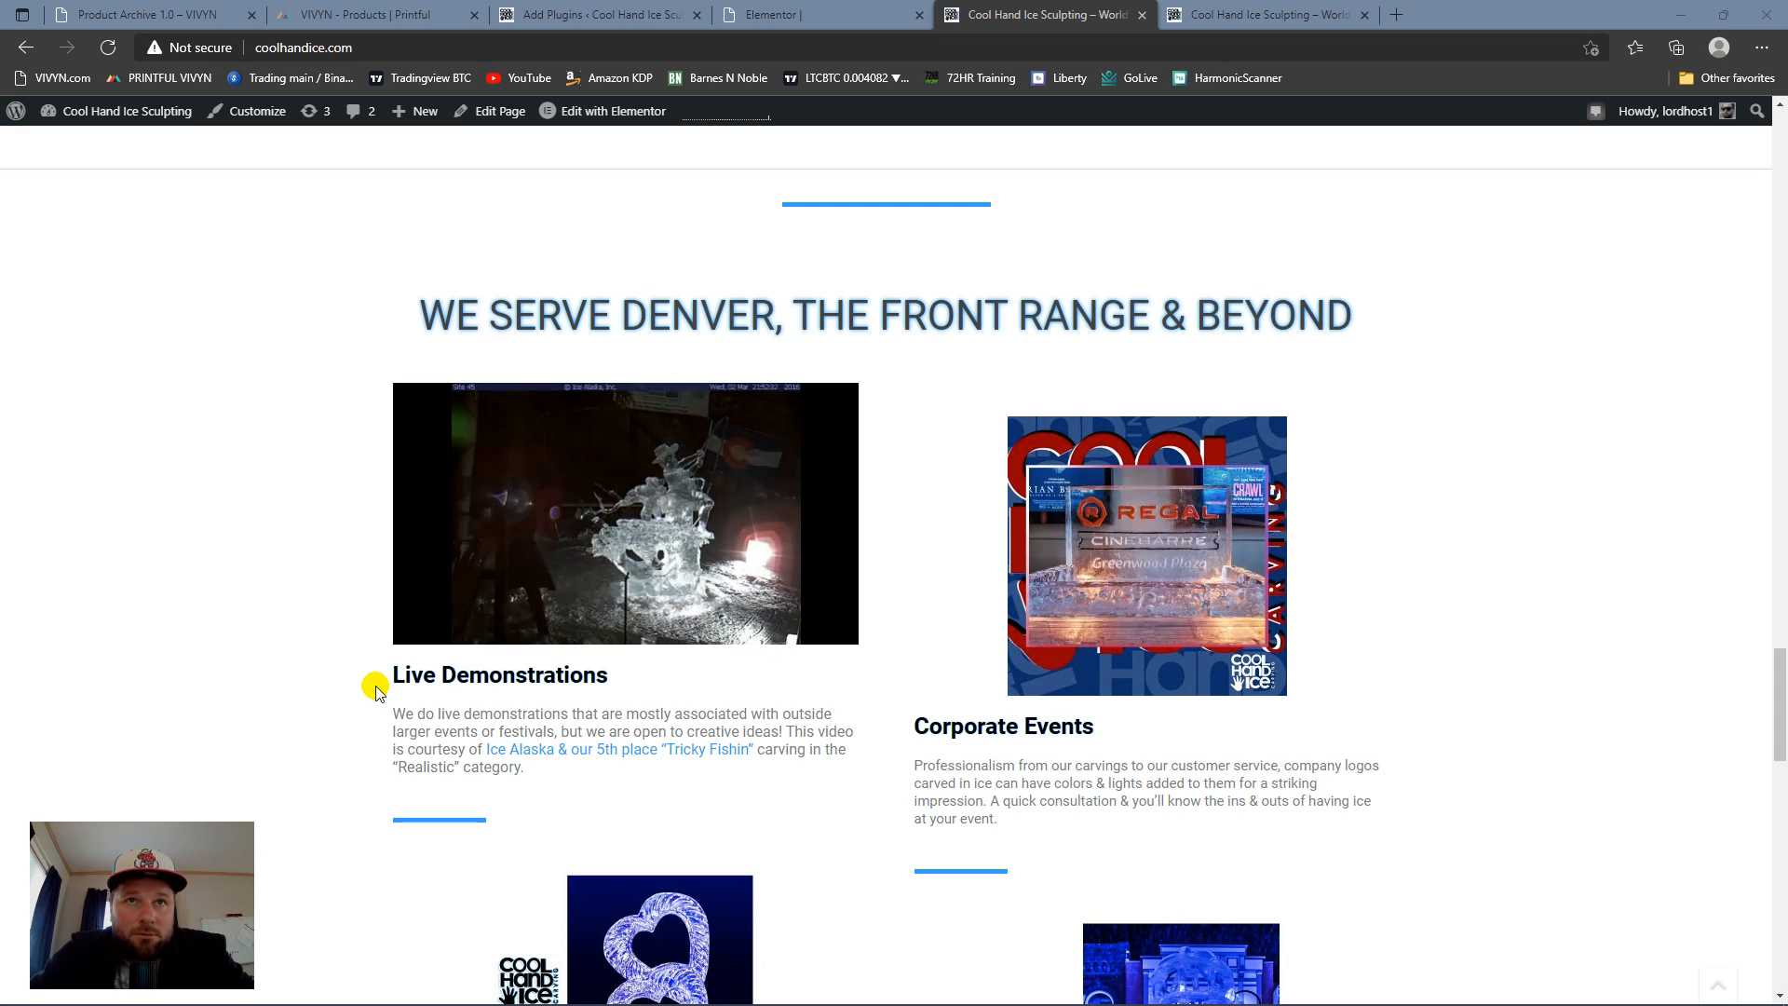
Step: Review the upper part of the homepage, including the World Championship Carving hero and the Pumpkins and Sand logos
{"action": "scroll", "coordinate": [749, 703], "scroll_direction": "up", "scroll_amount": 10}
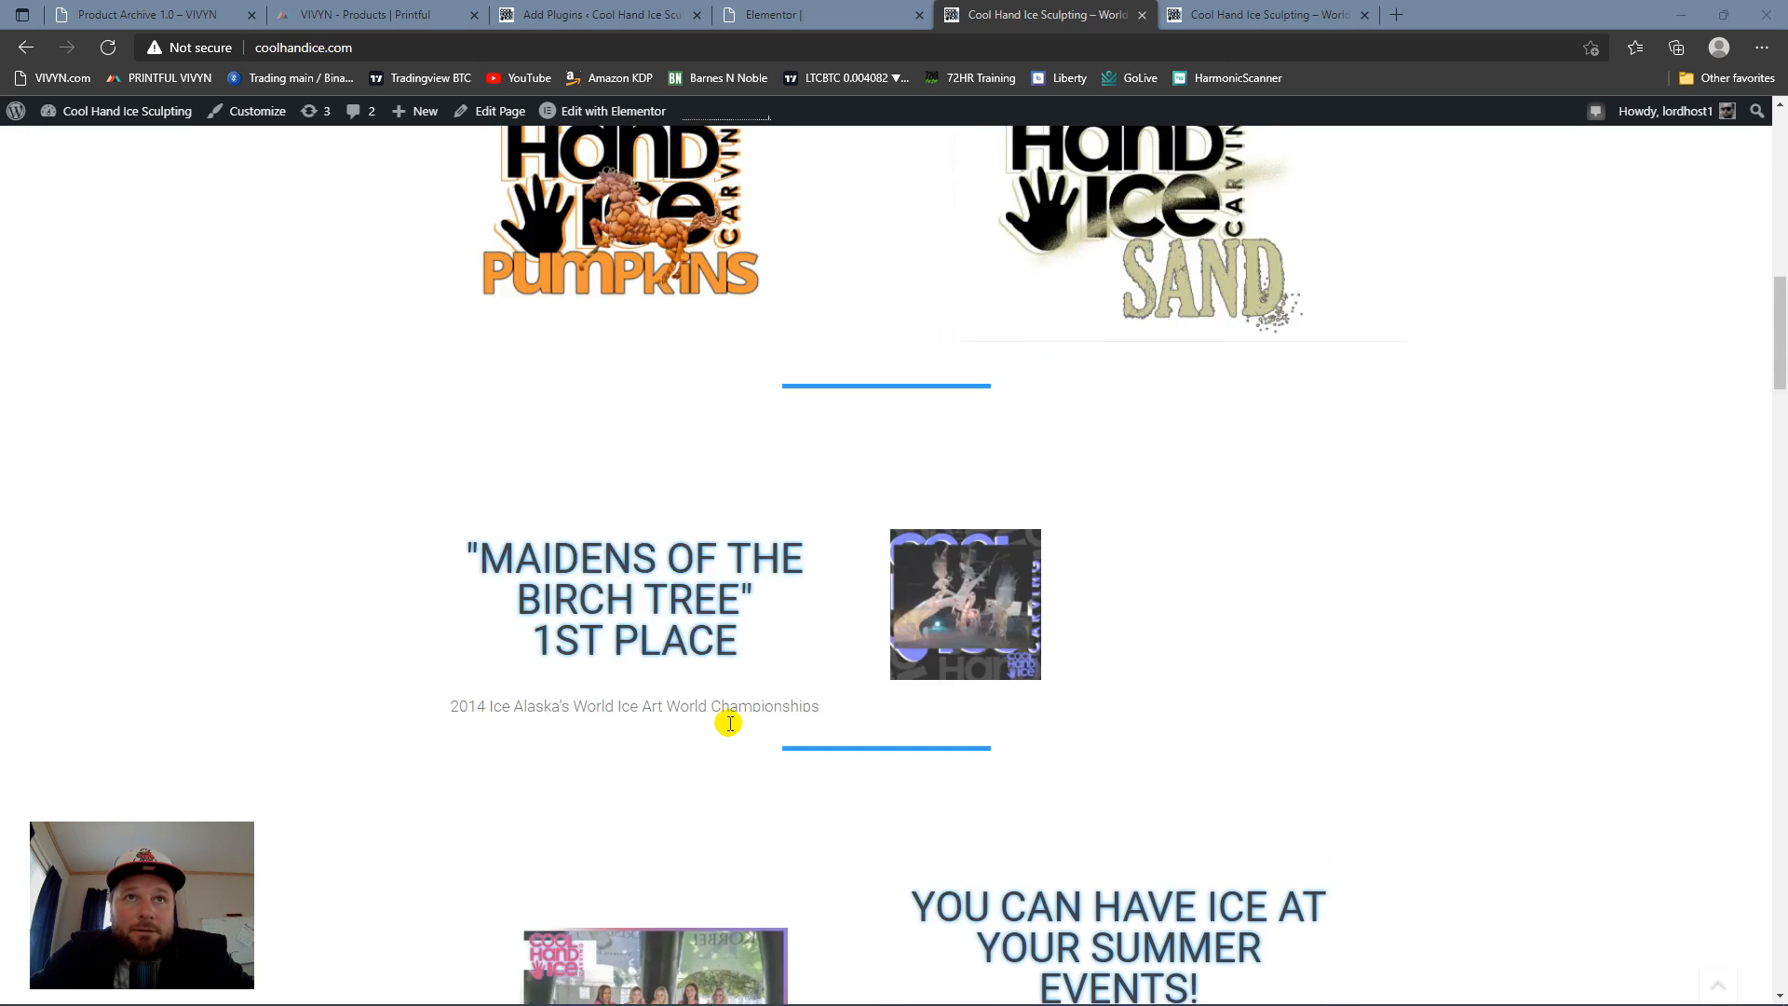
{"action": "scroll", "coordinate": [763, 706], "scroll_direction": "up", "scroll_amount": 5}
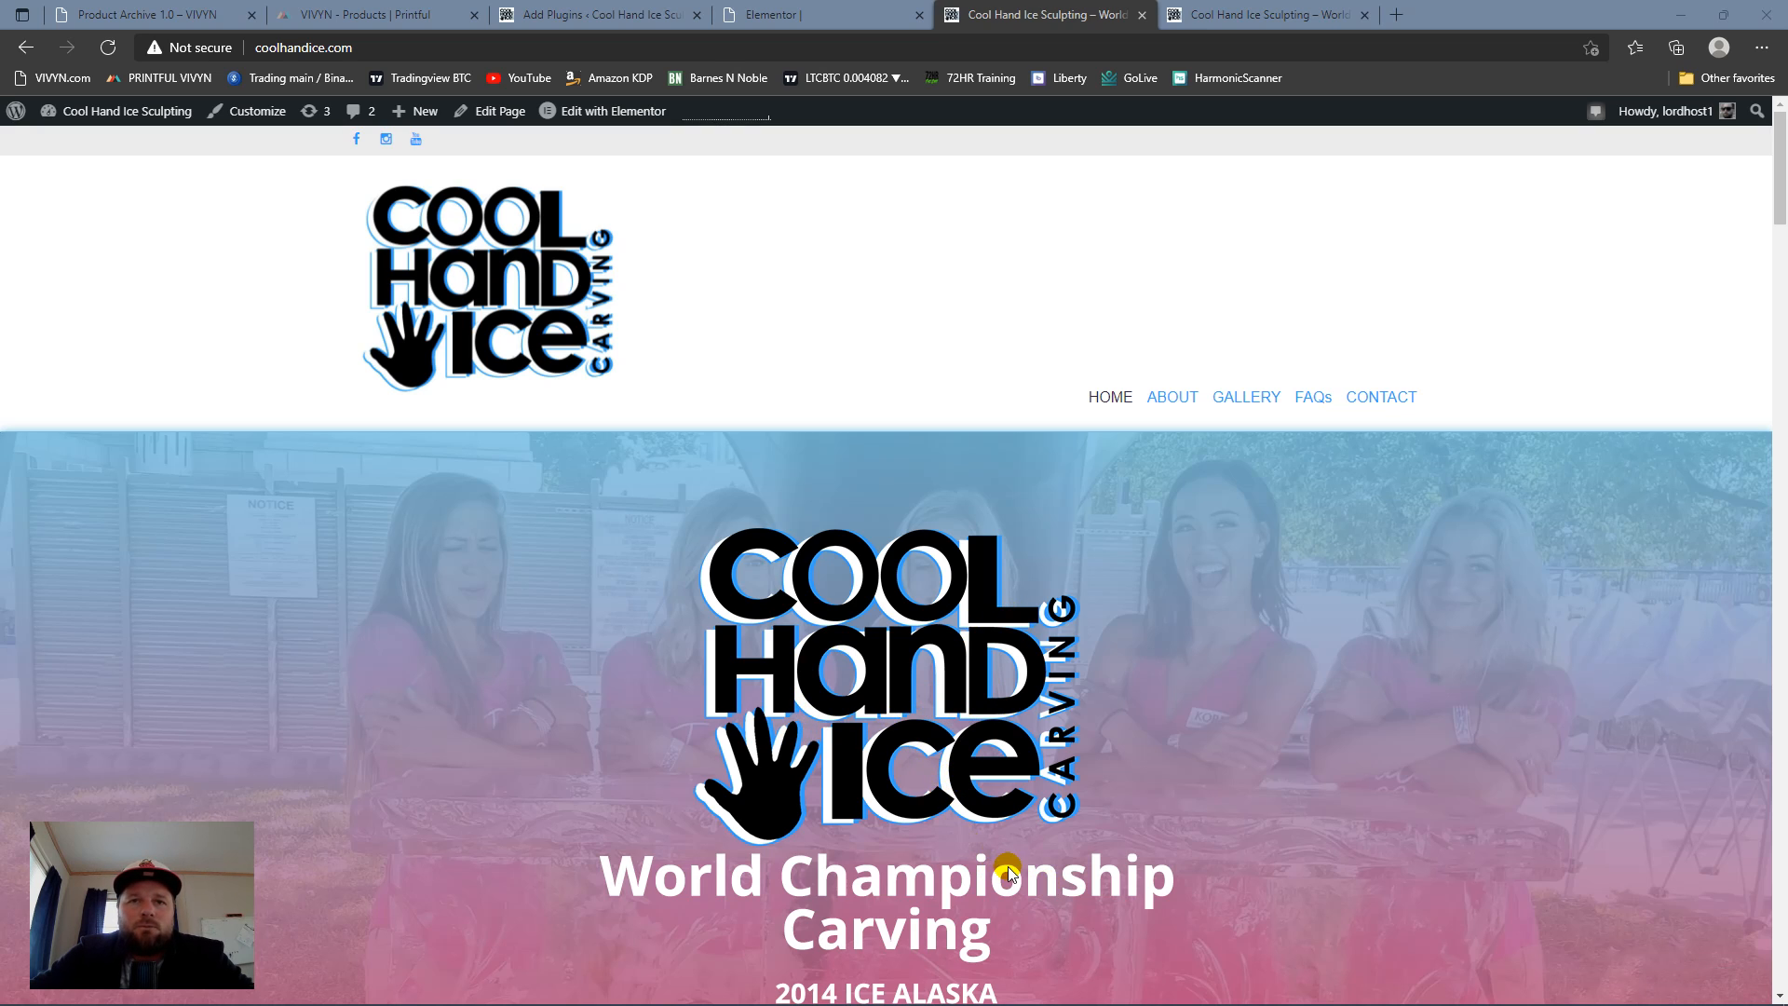
{"action": "scroll", "coordinate": [968, 816], "scroll_direction": "down", "scroll_amount": 10}
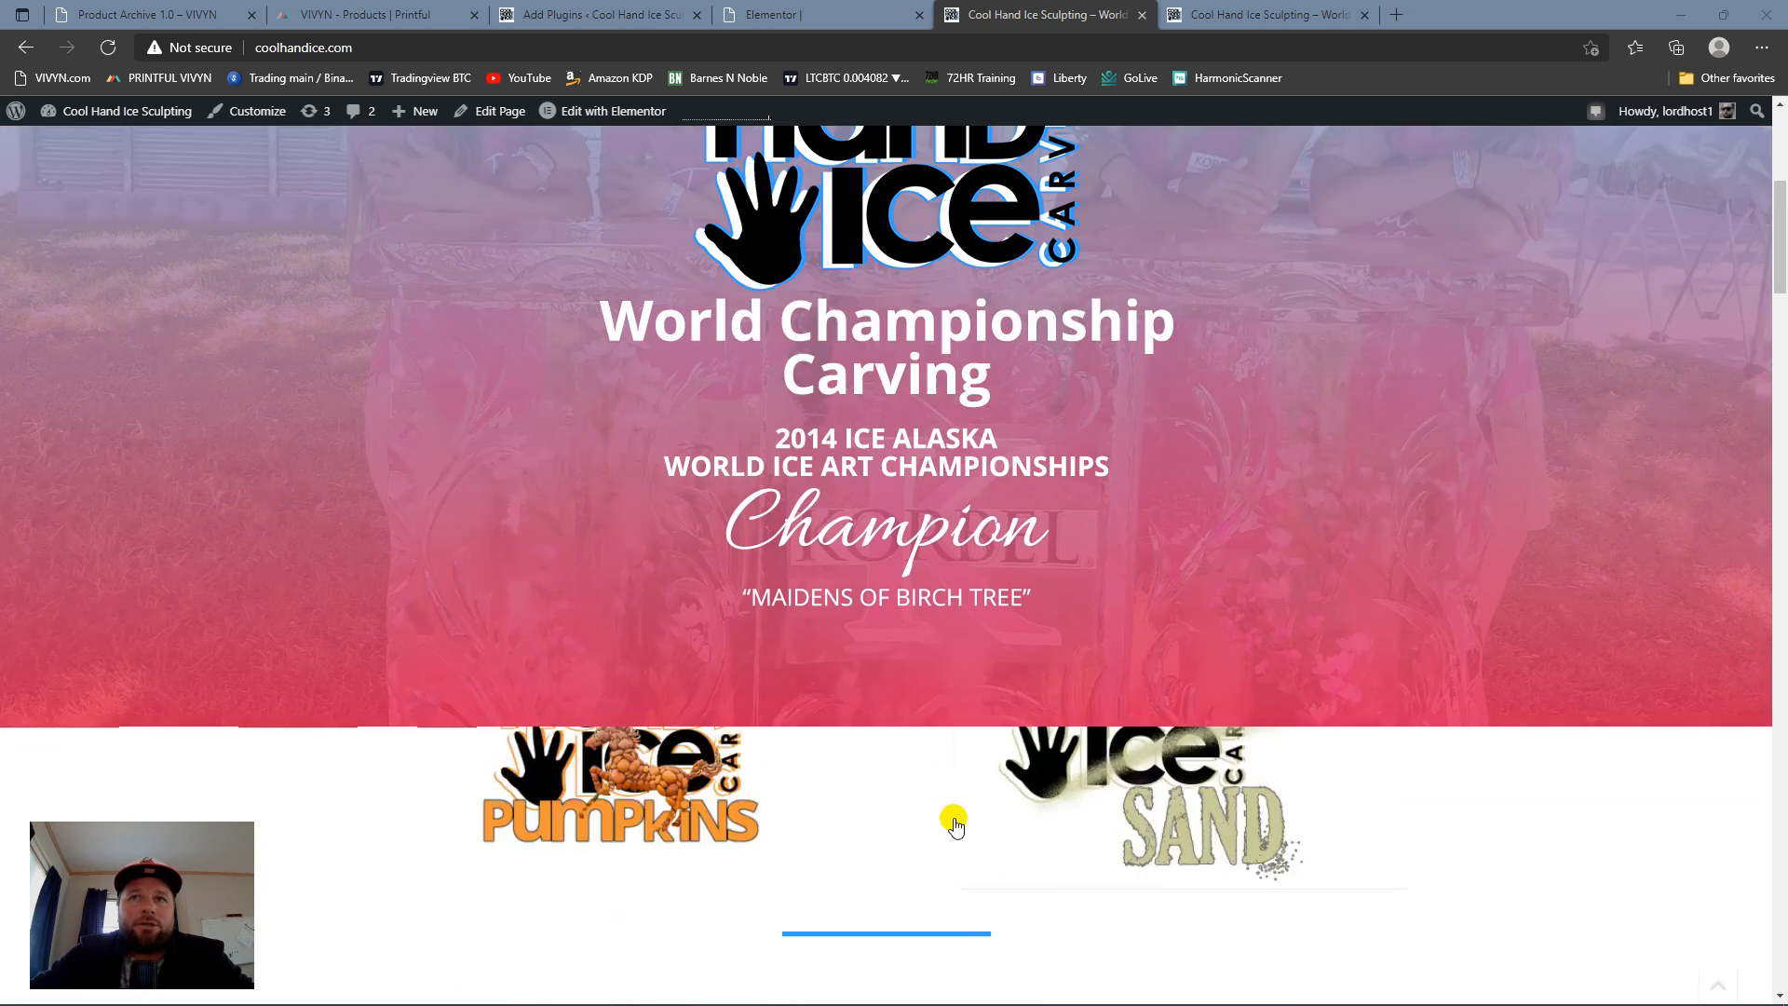
{"action": "scroll", "coordinate": [1025, 773], "scroll_direction": "up", "scroll_amount": 10}
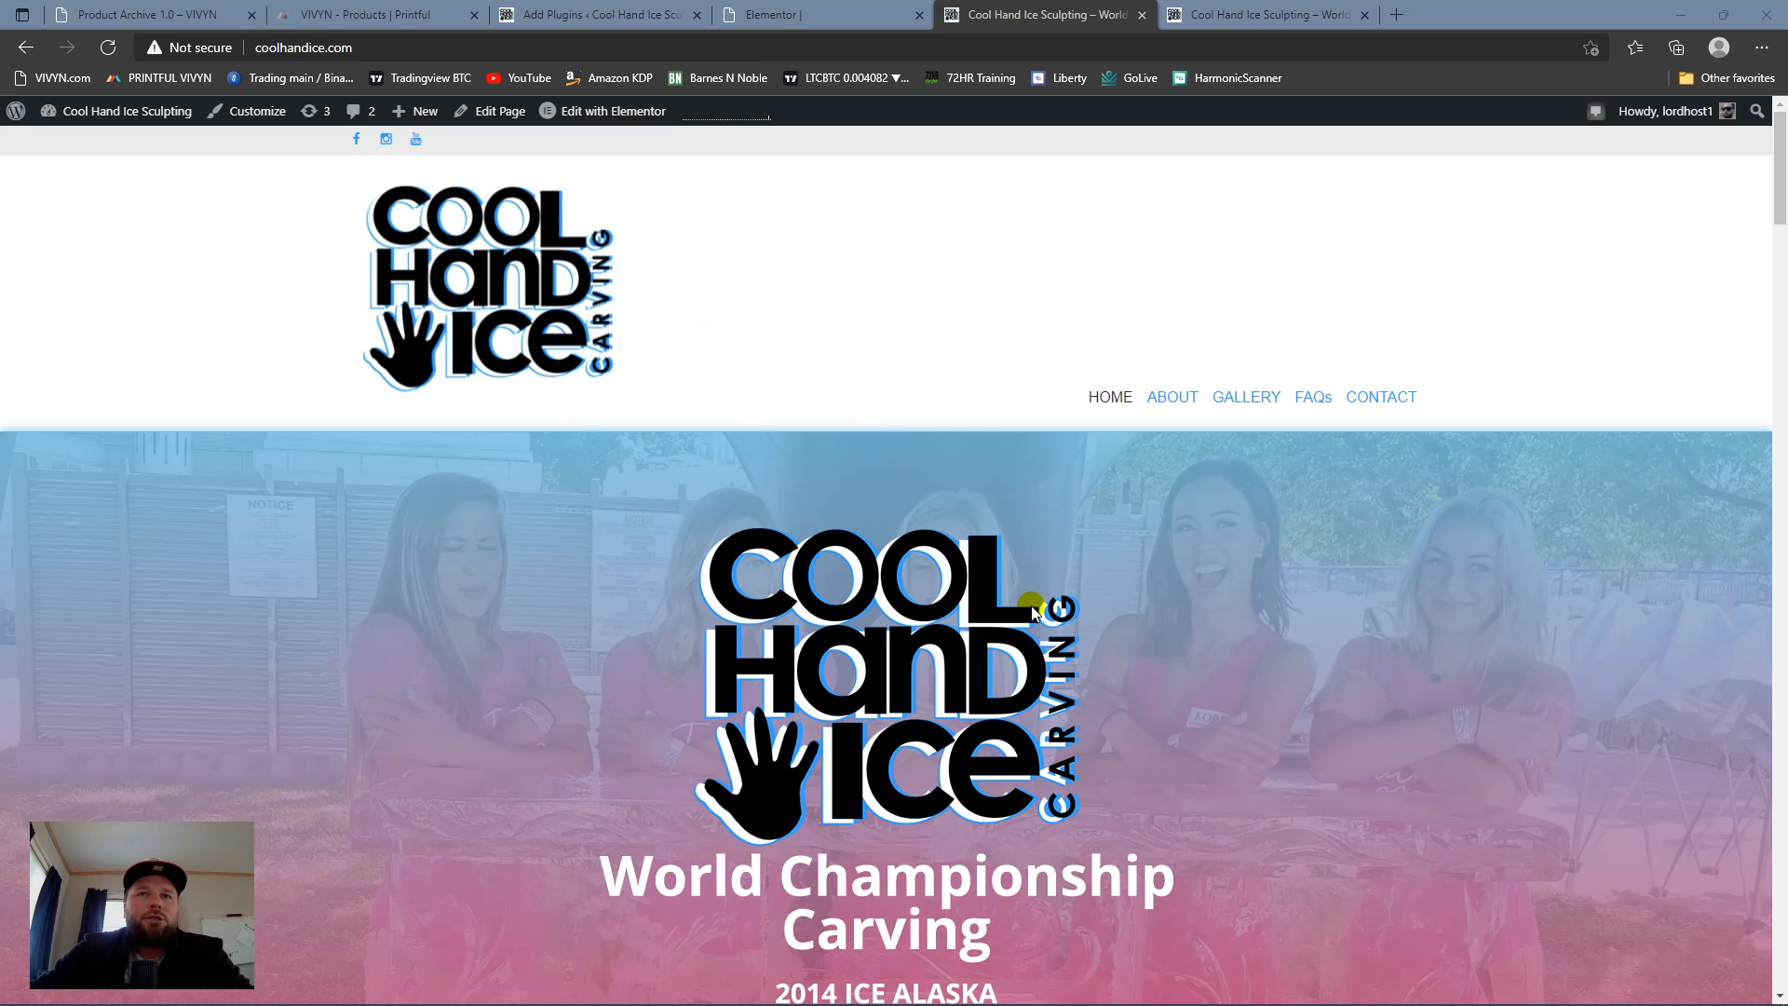
{"action": "scroll", "coordinate": [1030, 607], "scroll_direction": "down", "scroll_amount": 5}
{"action": "scroll", "coordinate": [983, 639], "scroll_direction": "up", "scroll_amount": 5}
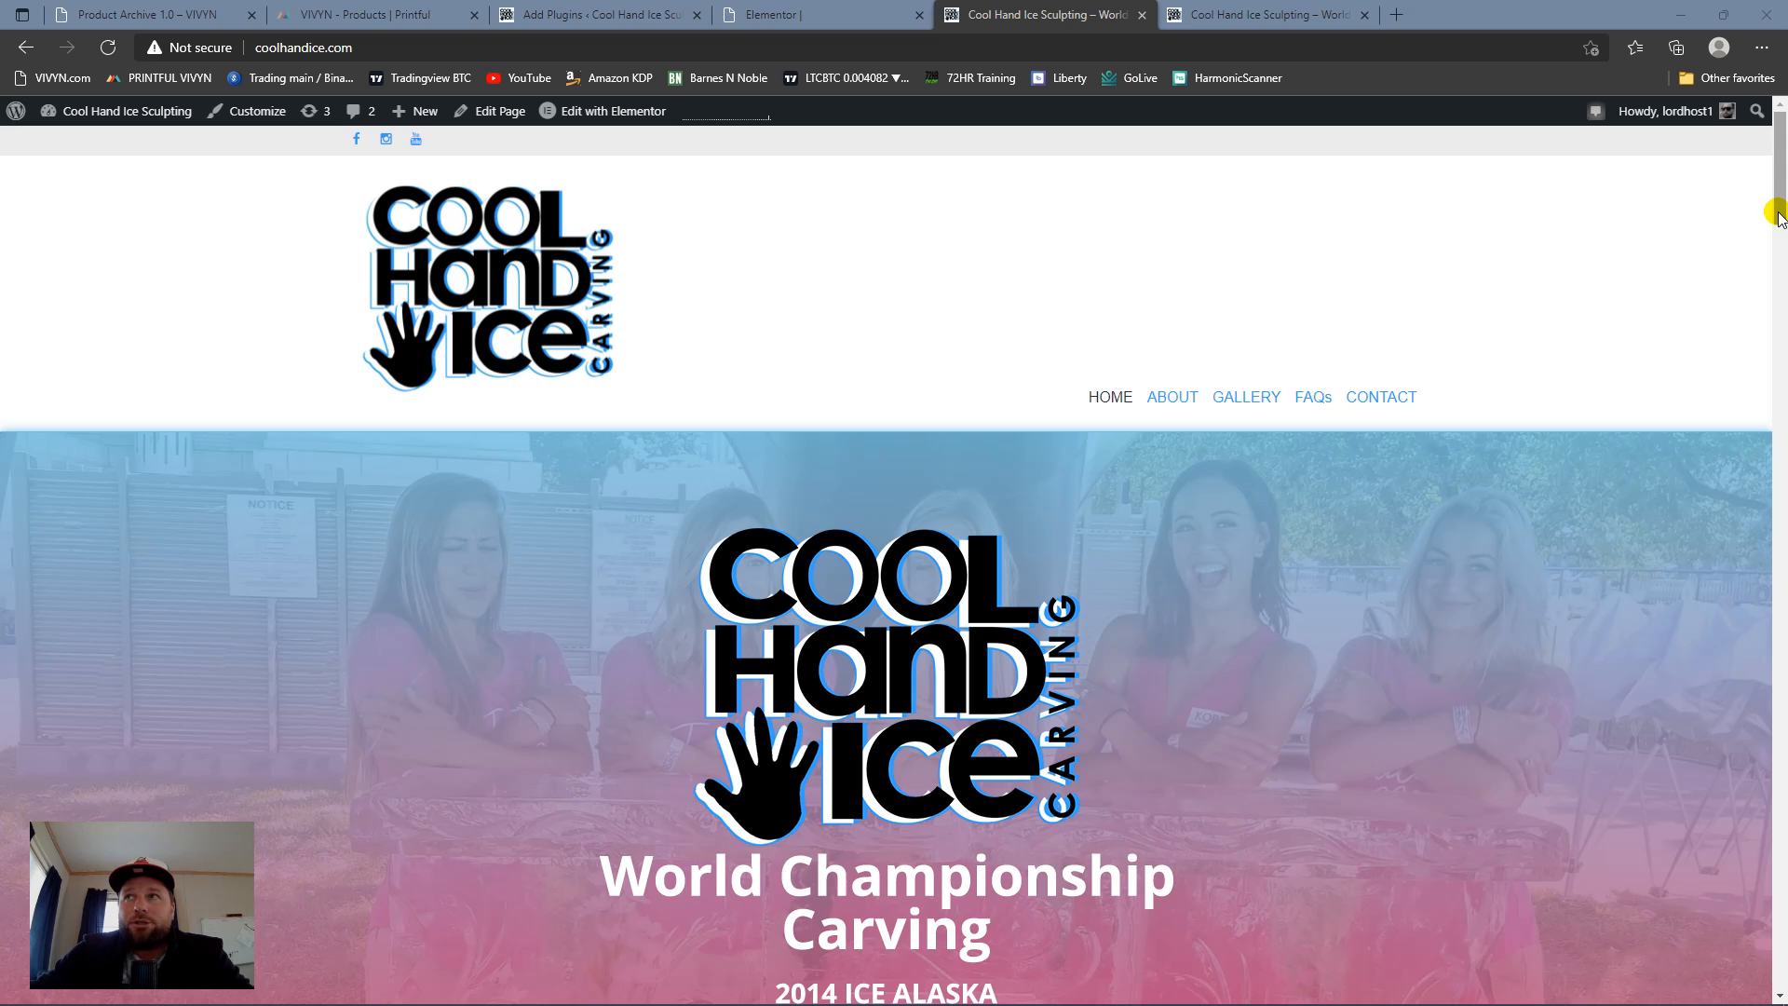
Step: View the enlarged "Maidens of the Birch Tree" photo in the homepage's lightbox and close it
{"action": "left_click_drag", "start_coordinate": [1781, 207], "coordinate": [1763, 417]}
{"action": "scroll", "coordinate": [1097, 307], "scroll_direction": "up", "scroll_amount": 1}
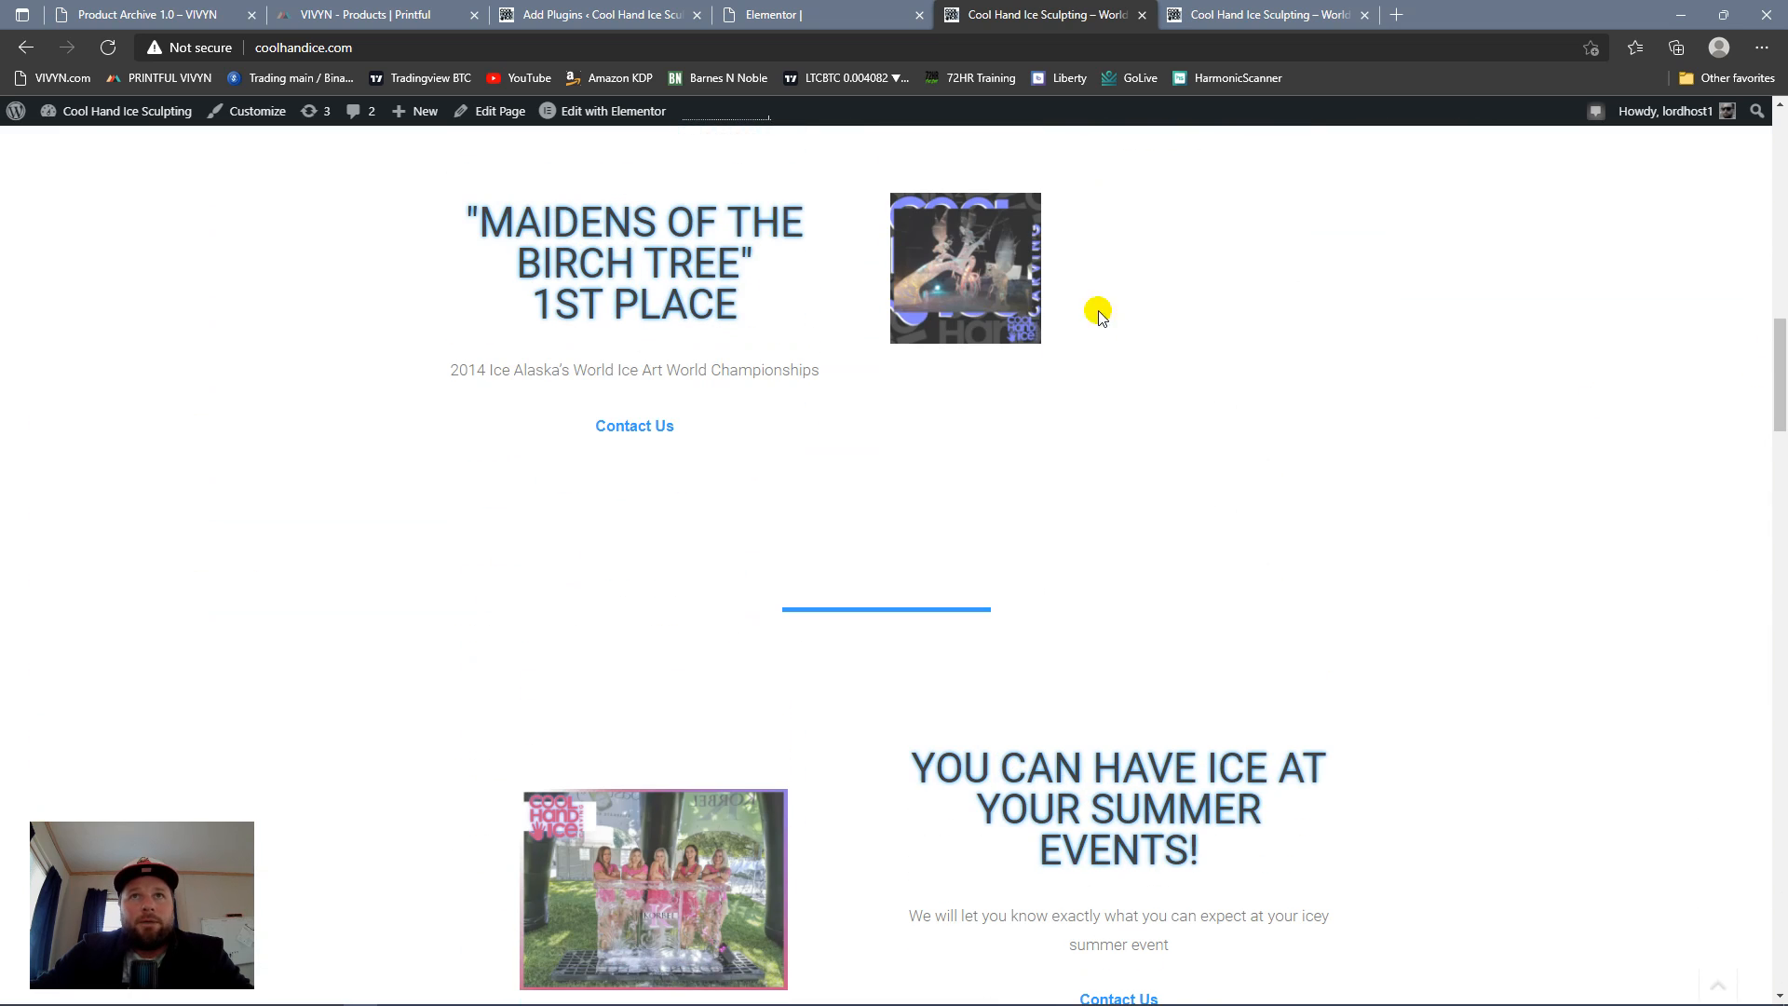
{"action": "left_click", "coordinate": [922, 267]}
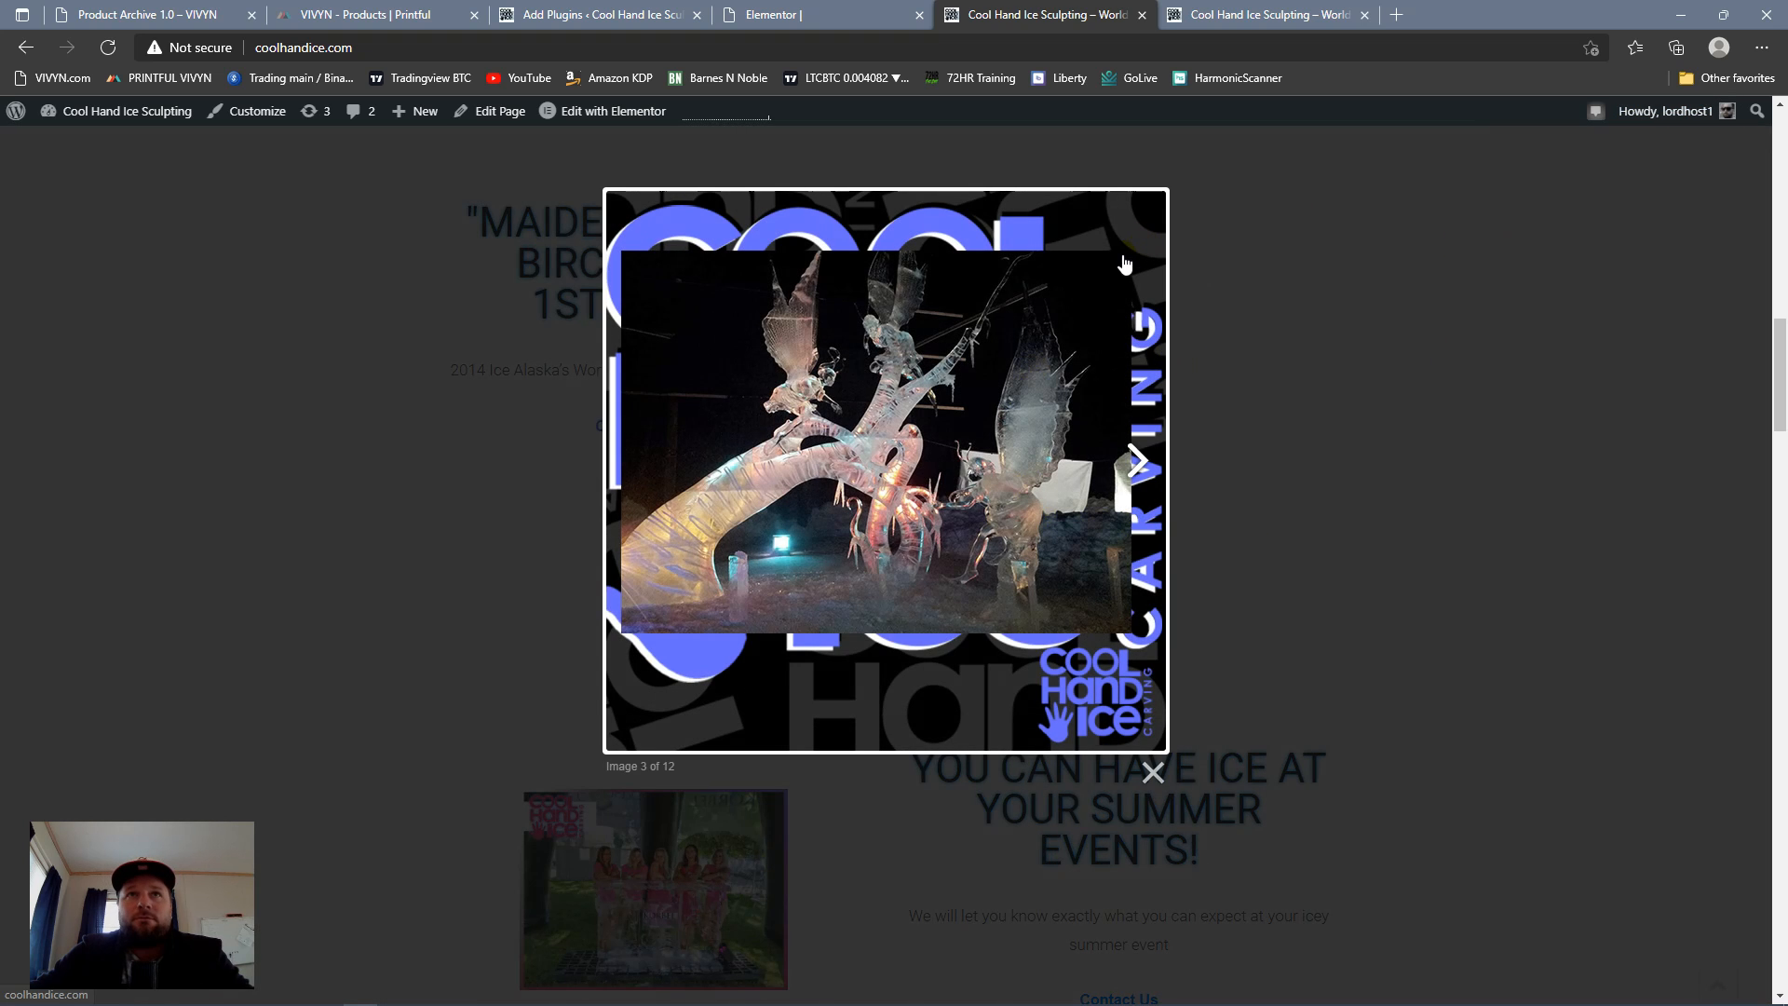
{"action": "left_click", "coordinate": [1149, 771]}
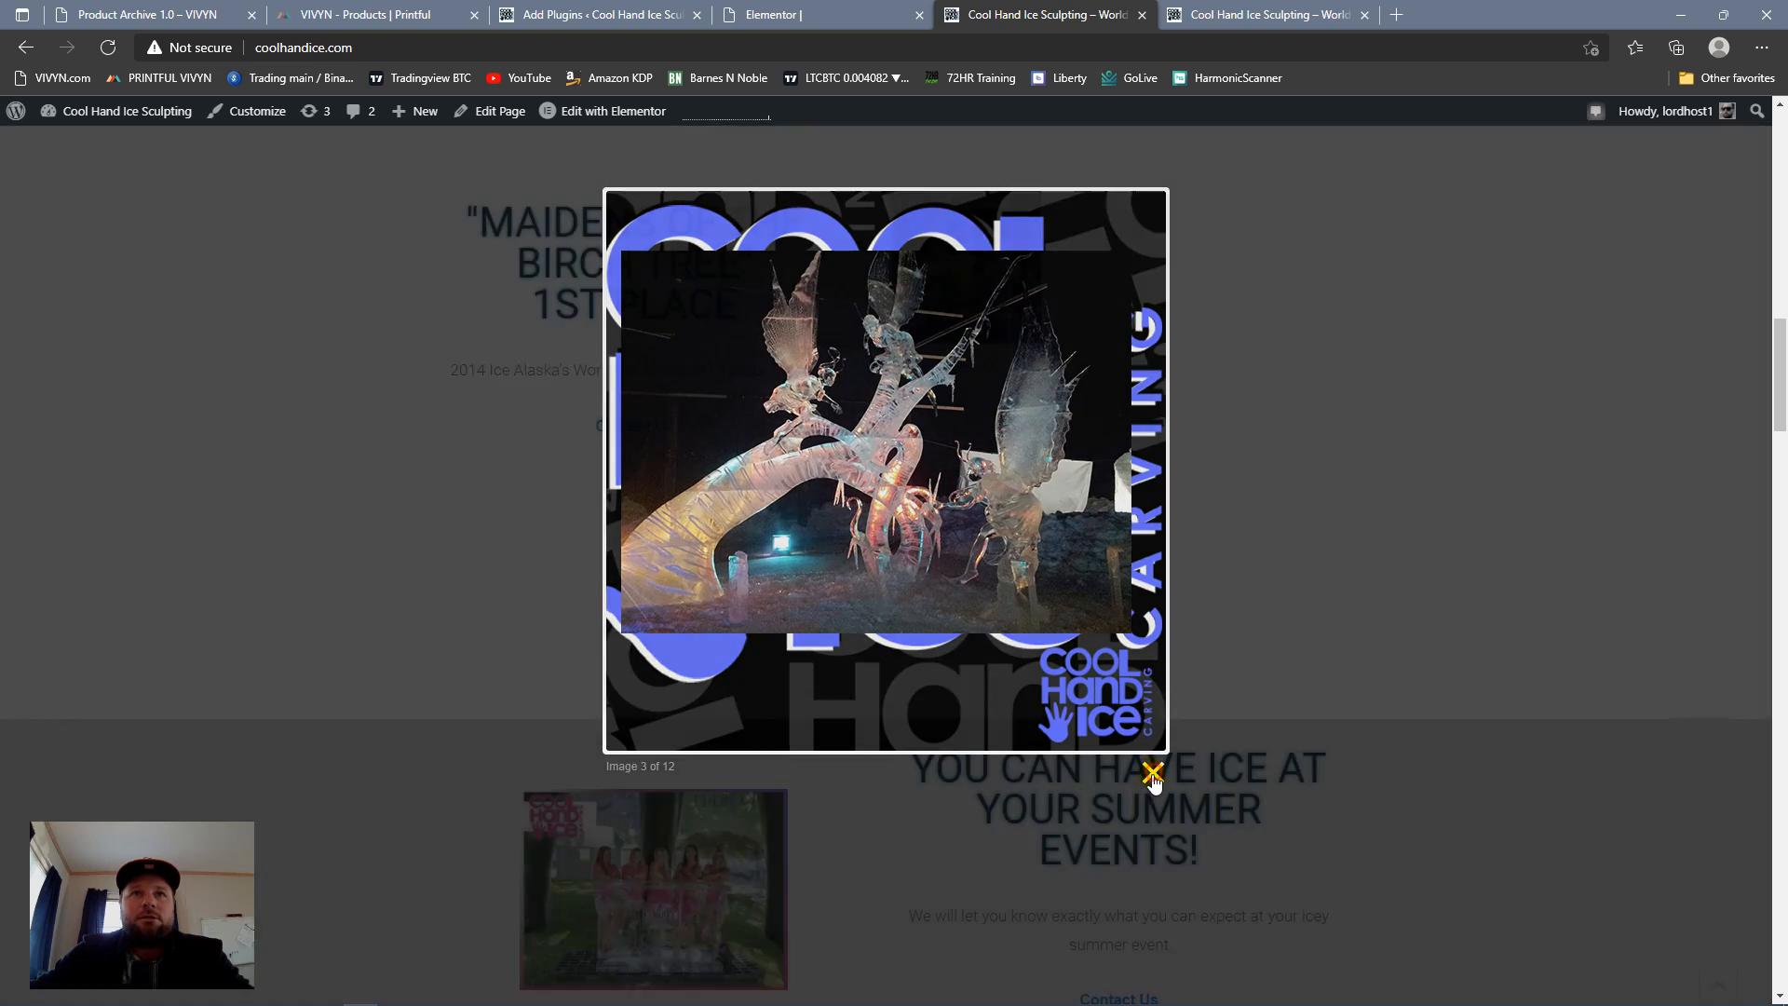
Step: Examine the homepage's social media, sculpture and service sections, and recheck the hero and logo area
{"action": "scroll", "coordinate": [939, 415], "scroll_direction": "down", "scroll_amount": 3}
{"action": "scroll", "coordinate": [934, 419], "scroll_direction": "down", "scroll_amount": 10}
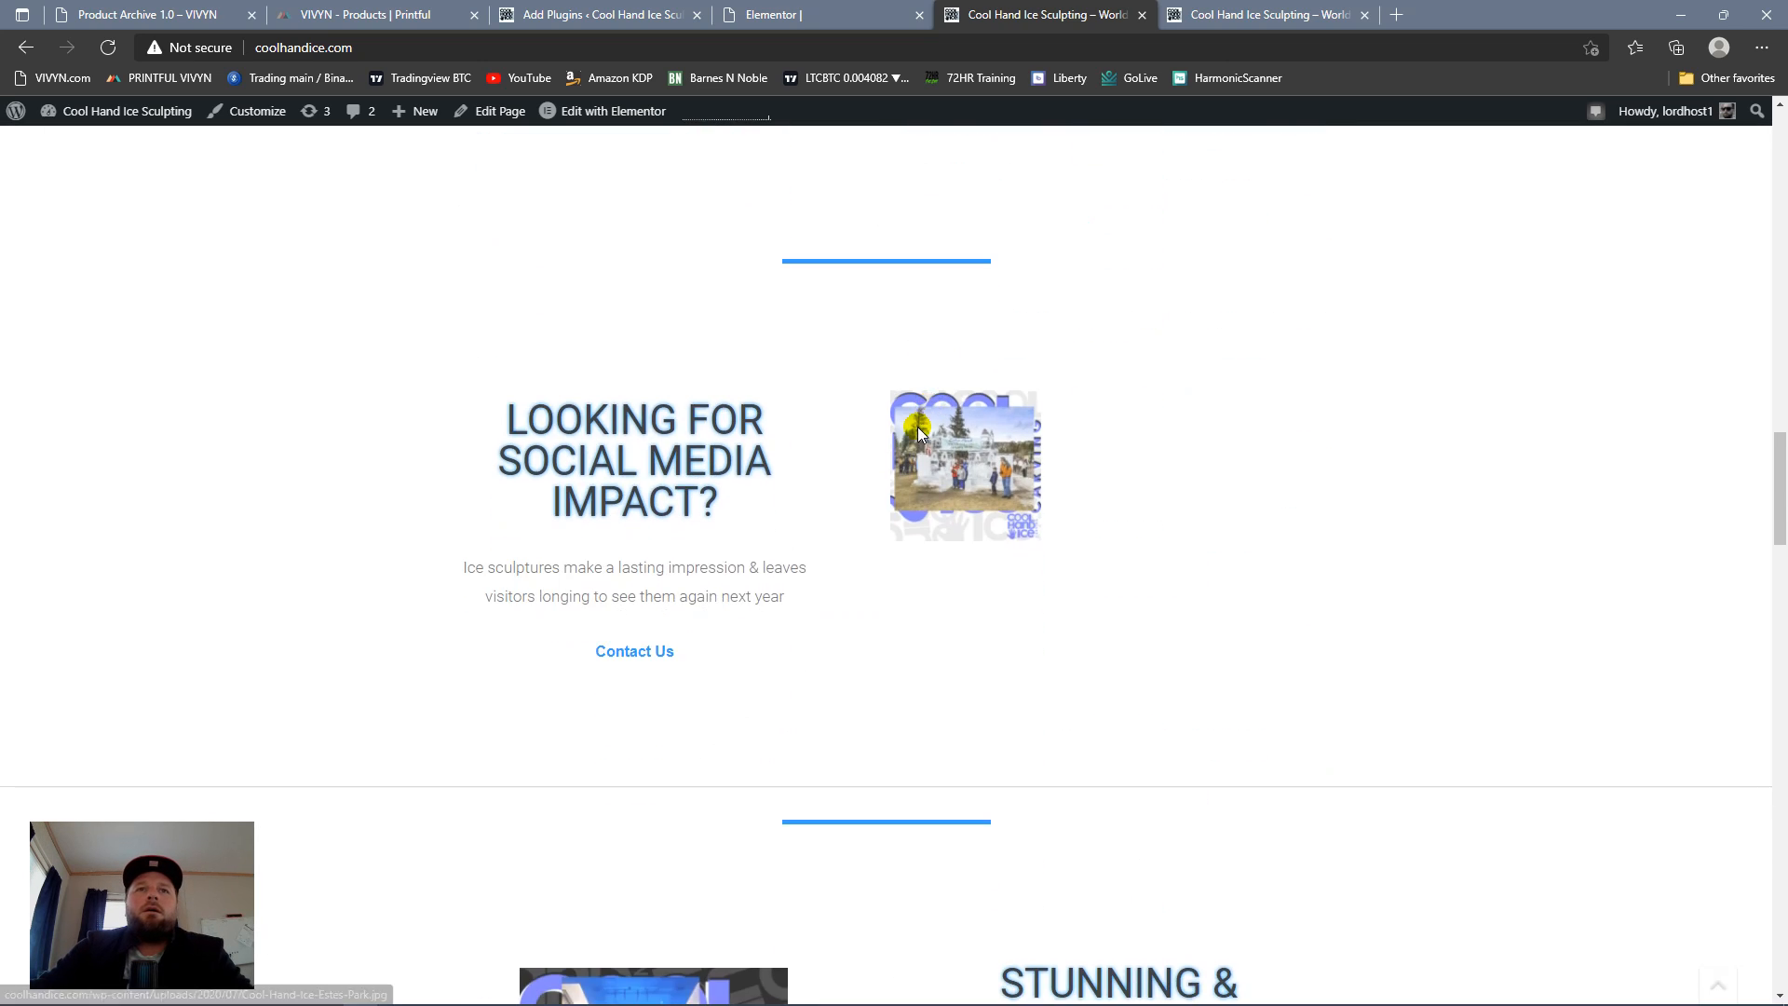
{"action": "scroll", "coordinate": [870, 455], "scroll_direction": "up", "scroll_amount": 4}
{"action": "scroll", "coordinate": [843, 554], "scroll_direction": "down", "scroll_amount": 4}
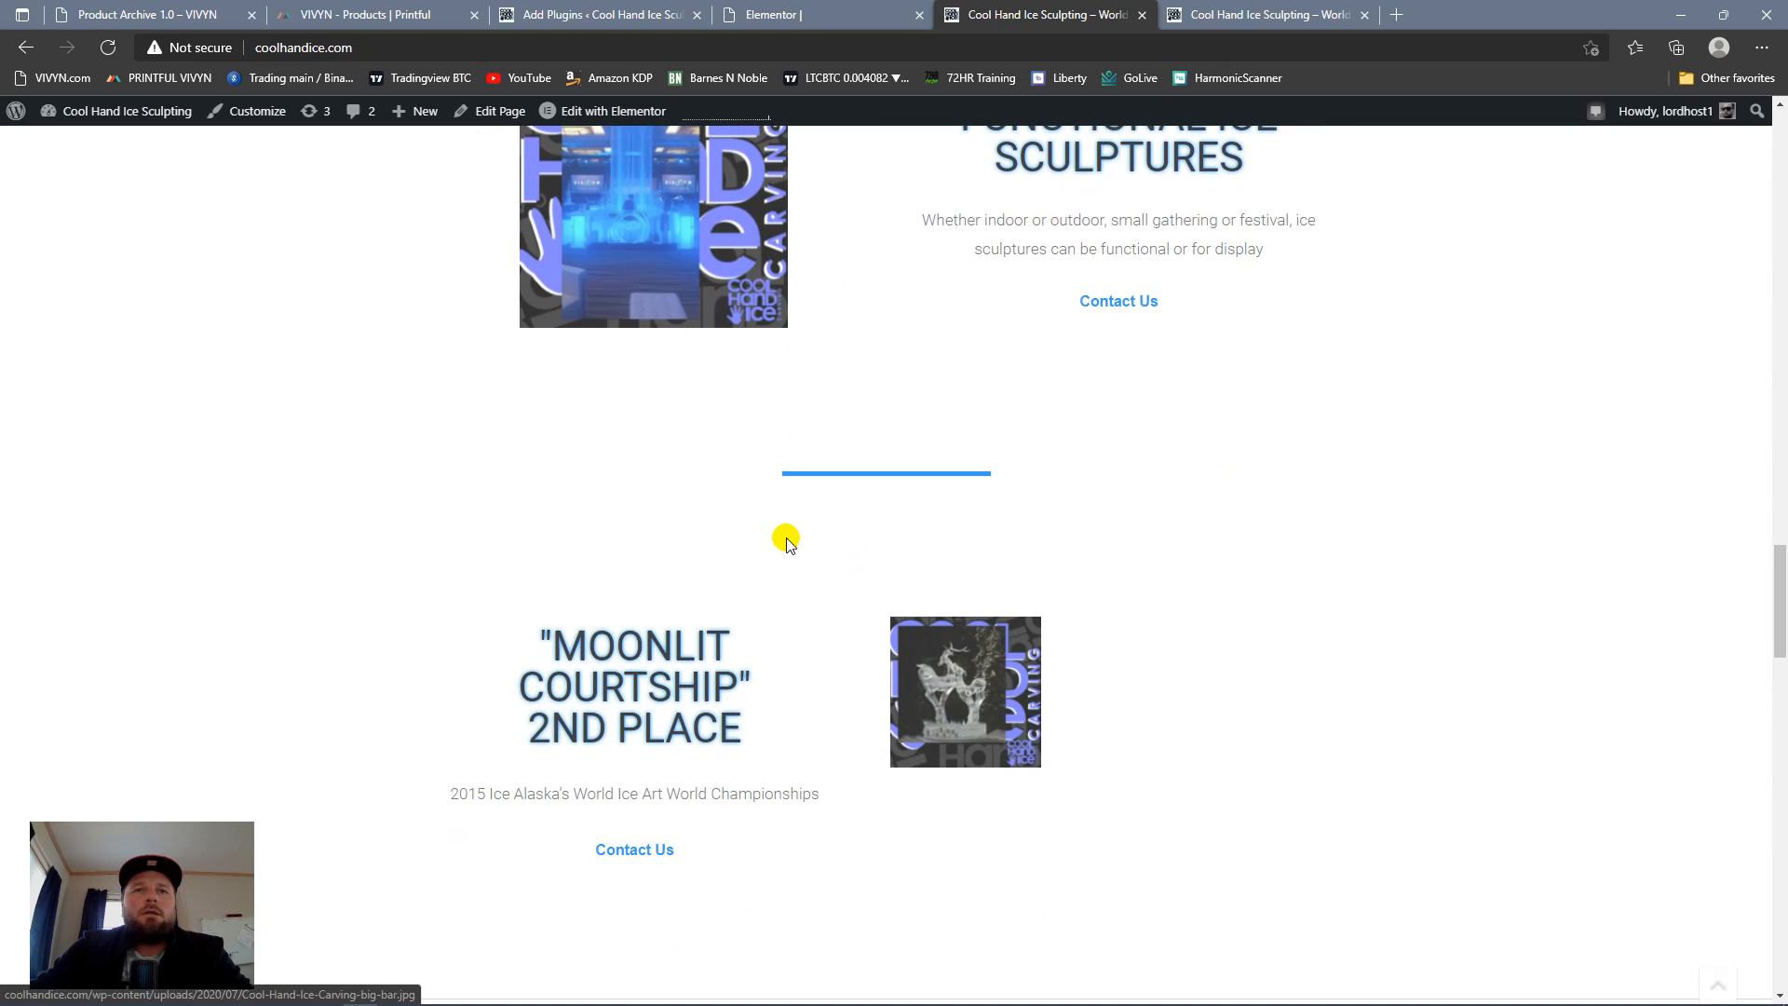
{"action": "scroll", "coordinate": [792, 522], "scroll_direction": "down", "scroll_amount": 10}
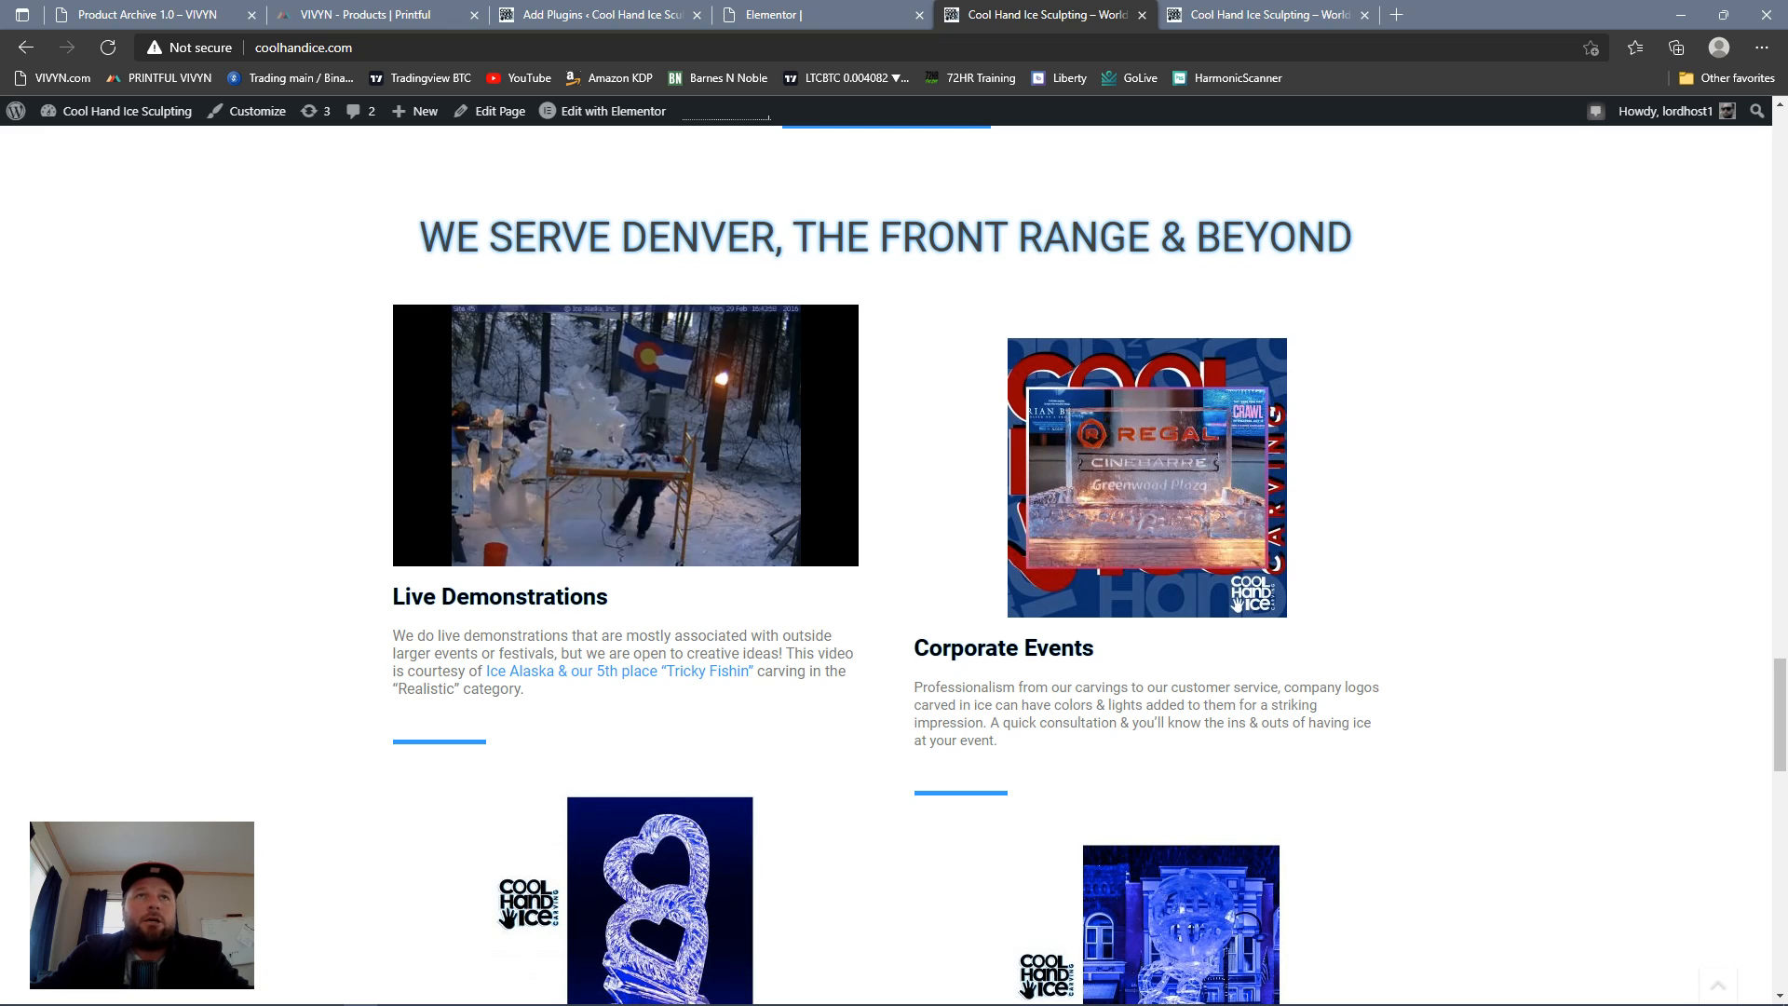
{"action": "scroll", "coordinate": [987, 587], "scroll_direction": "up", "scroll_amount": 6}
{"action": "scroll", "coordinate": [992, 596], "scroll_direction": "up", "scroll_amount": 10}
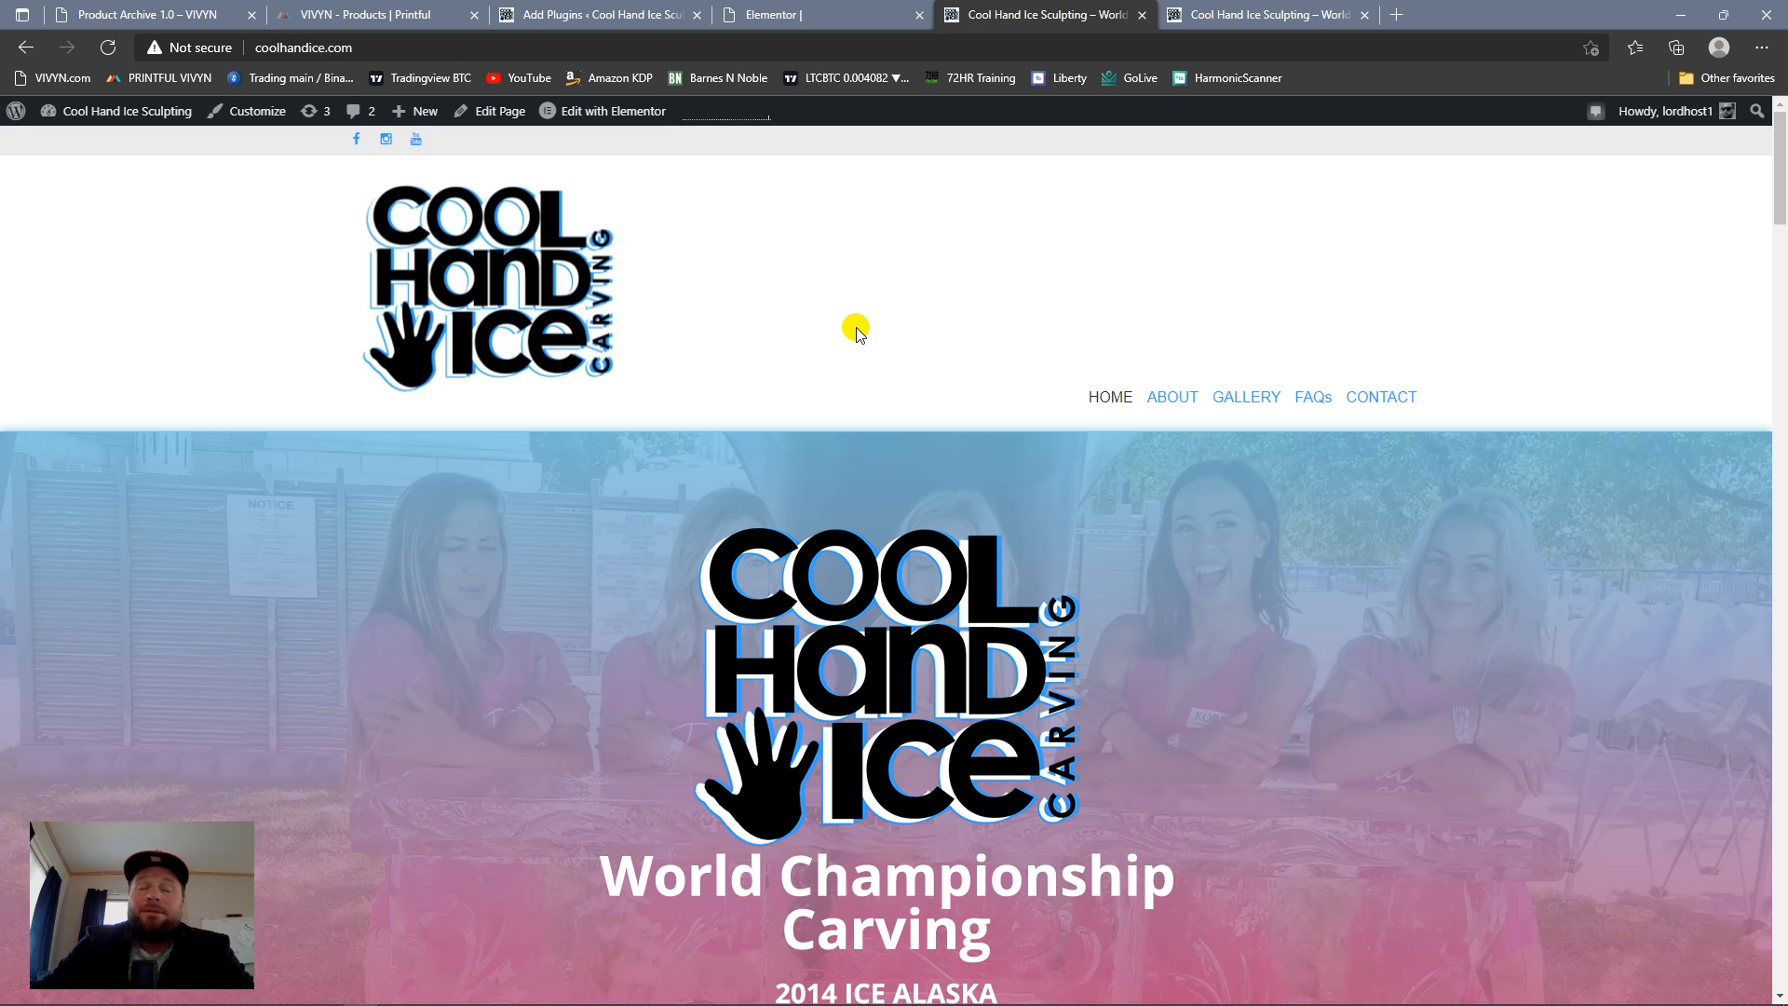
{"action": "scroll", "coordinate": [849, 400], "scroll_direction": "down", "scroll_amount": 10}
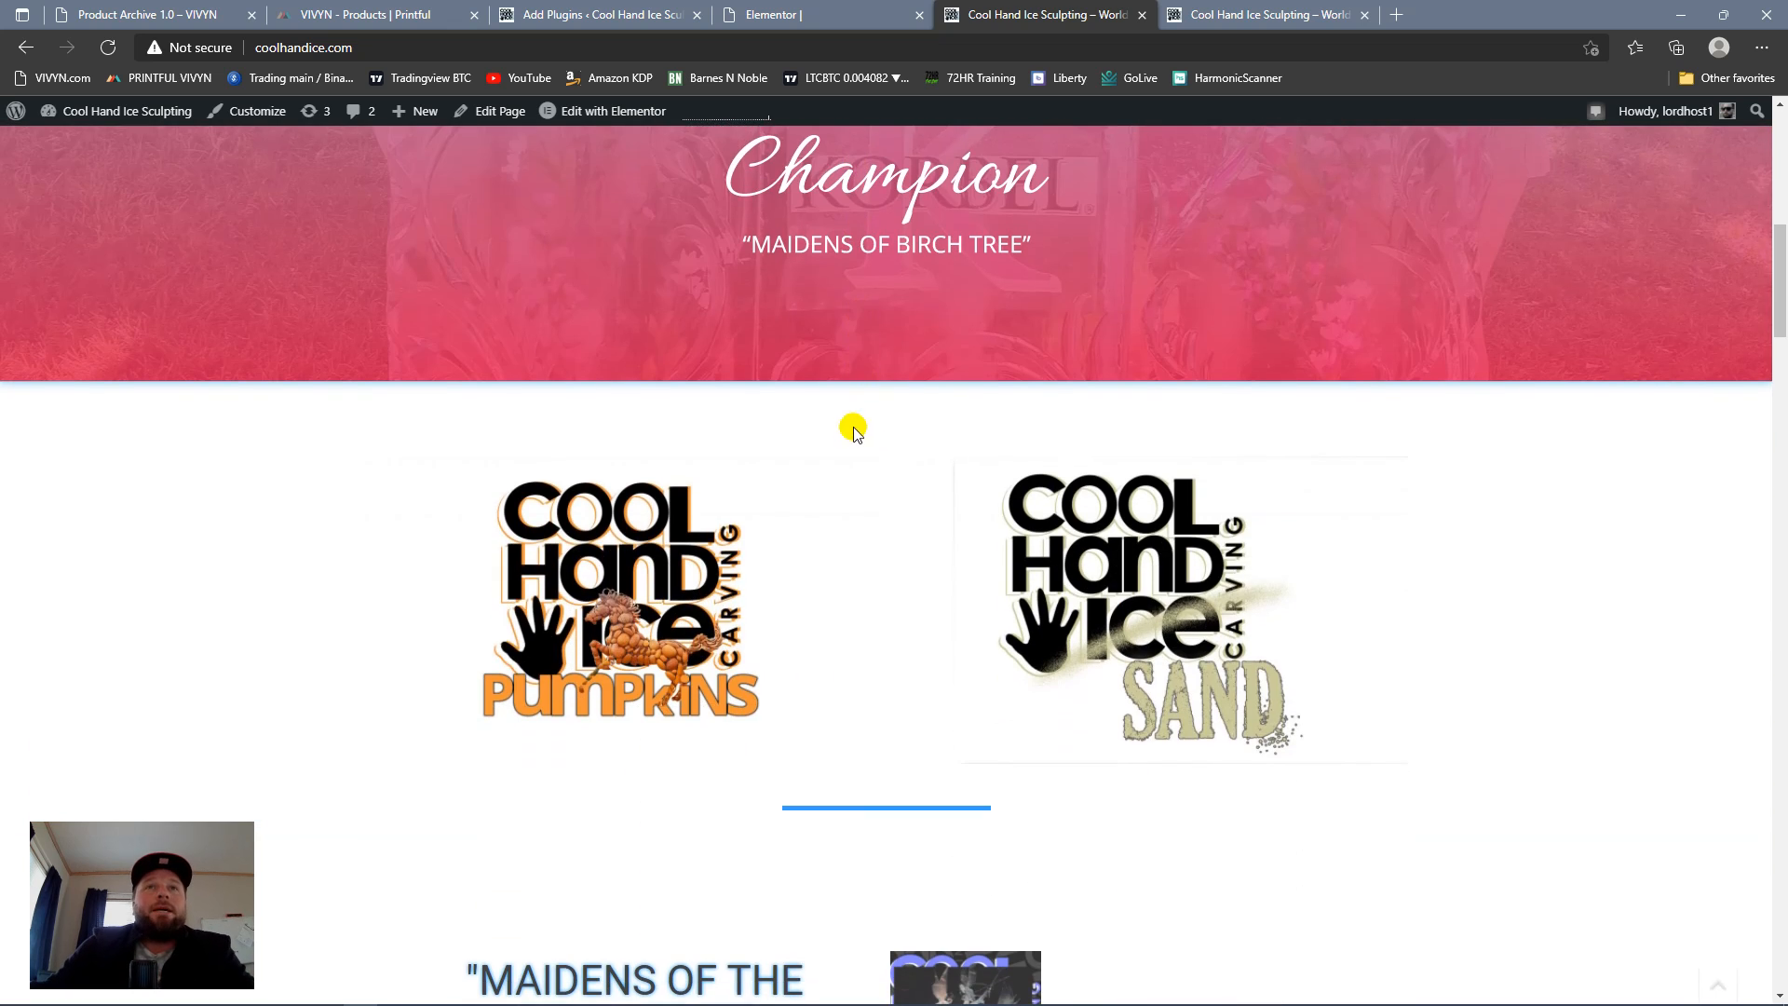
{"action": "scroll", "coordinate": [861, 440], "scroll_direction": "up", "scroll_amount": 10}
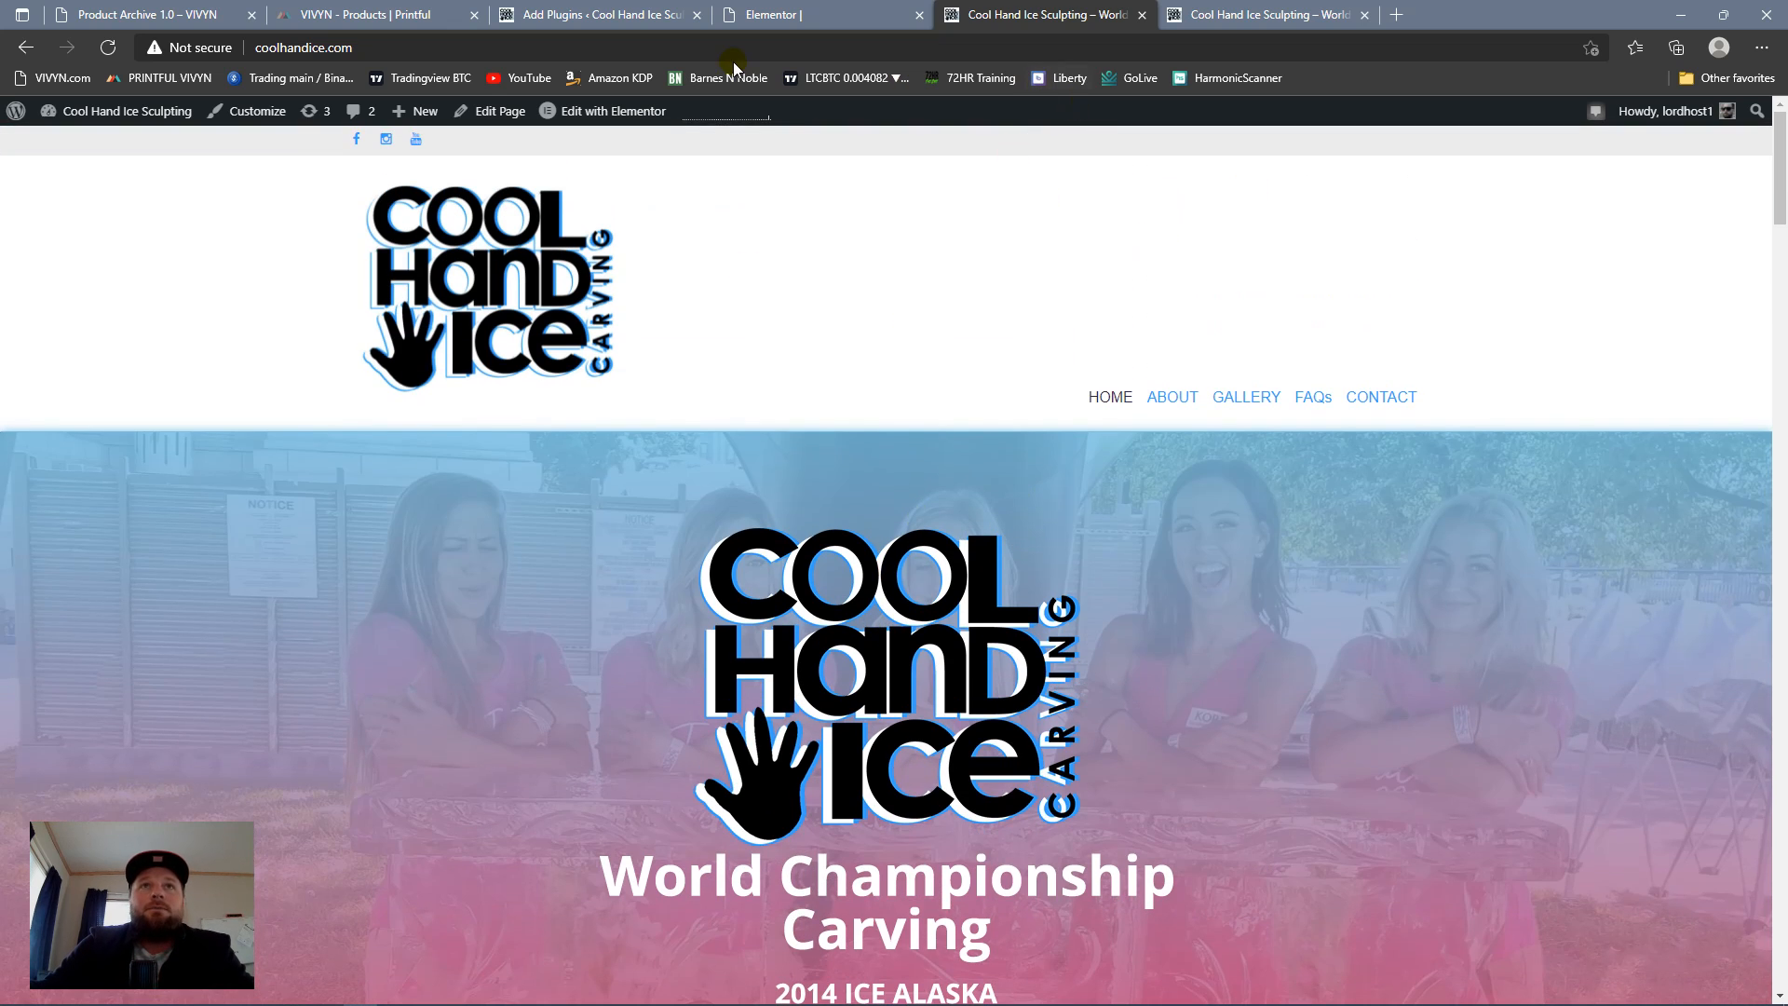
Step: View the VIVYN product archive page and Printful's catalogue for adding new products
{"action": "left_click", "coordinate": [104, 16]}
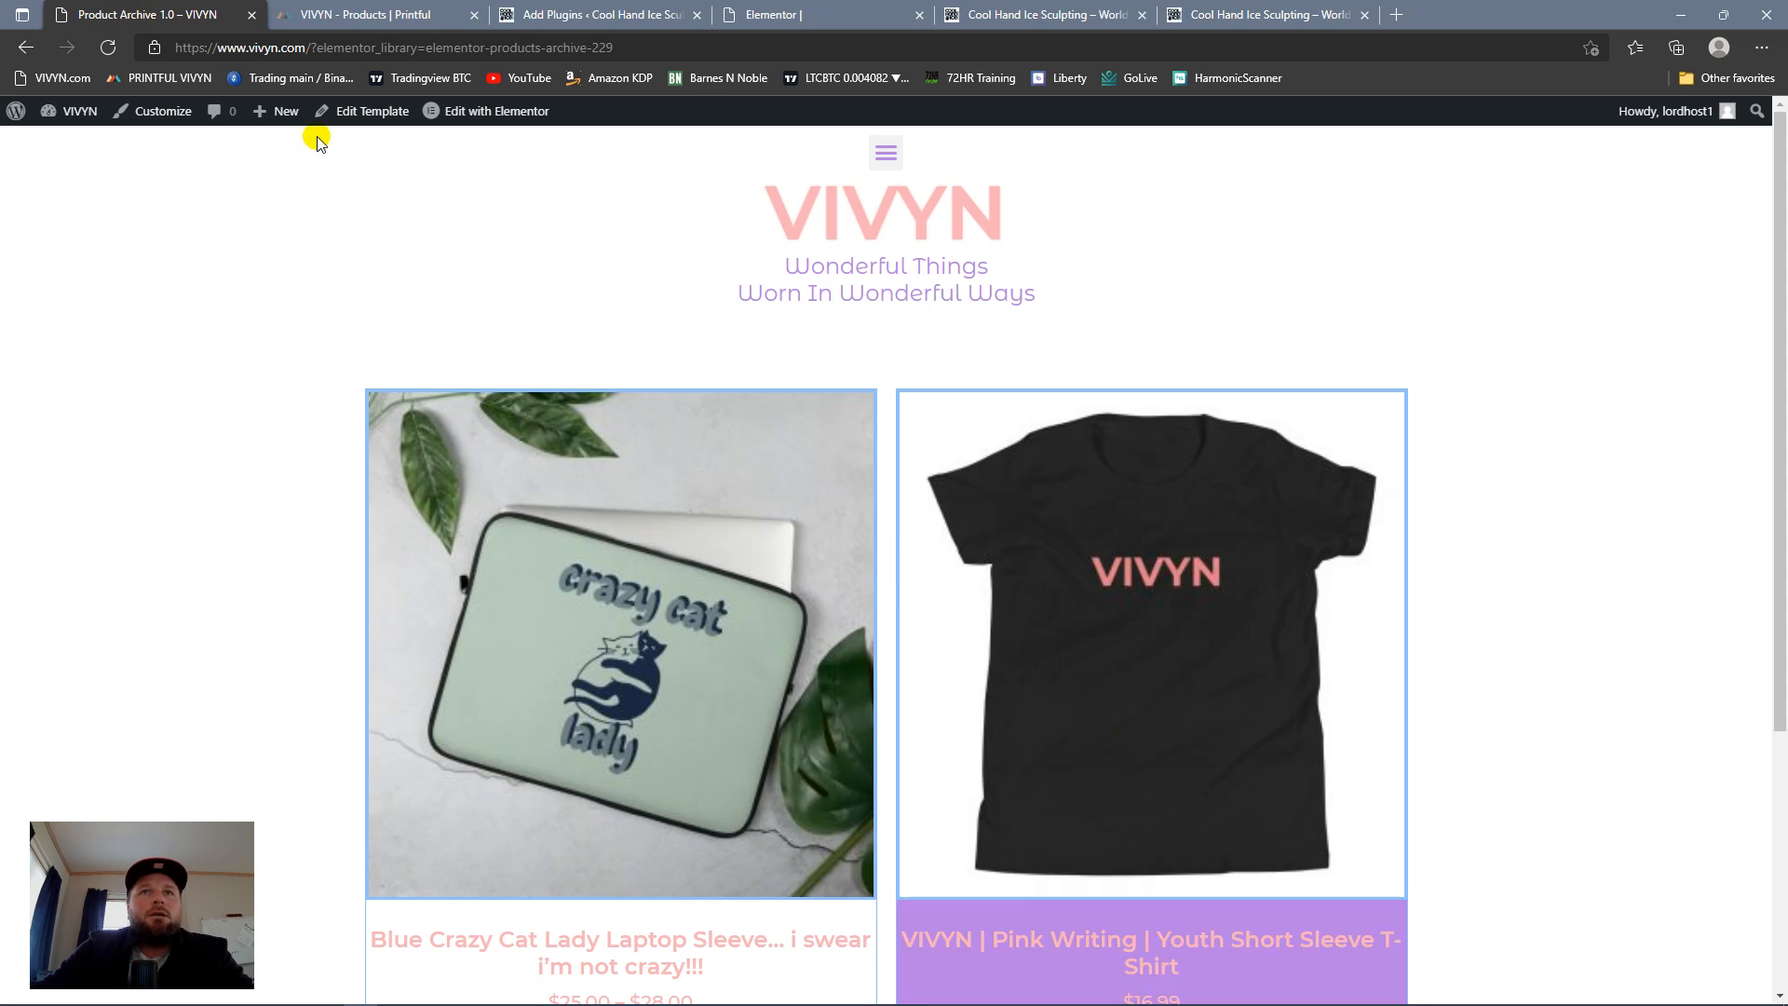
{"action": "left_click", "coordinate": [401, 15]}
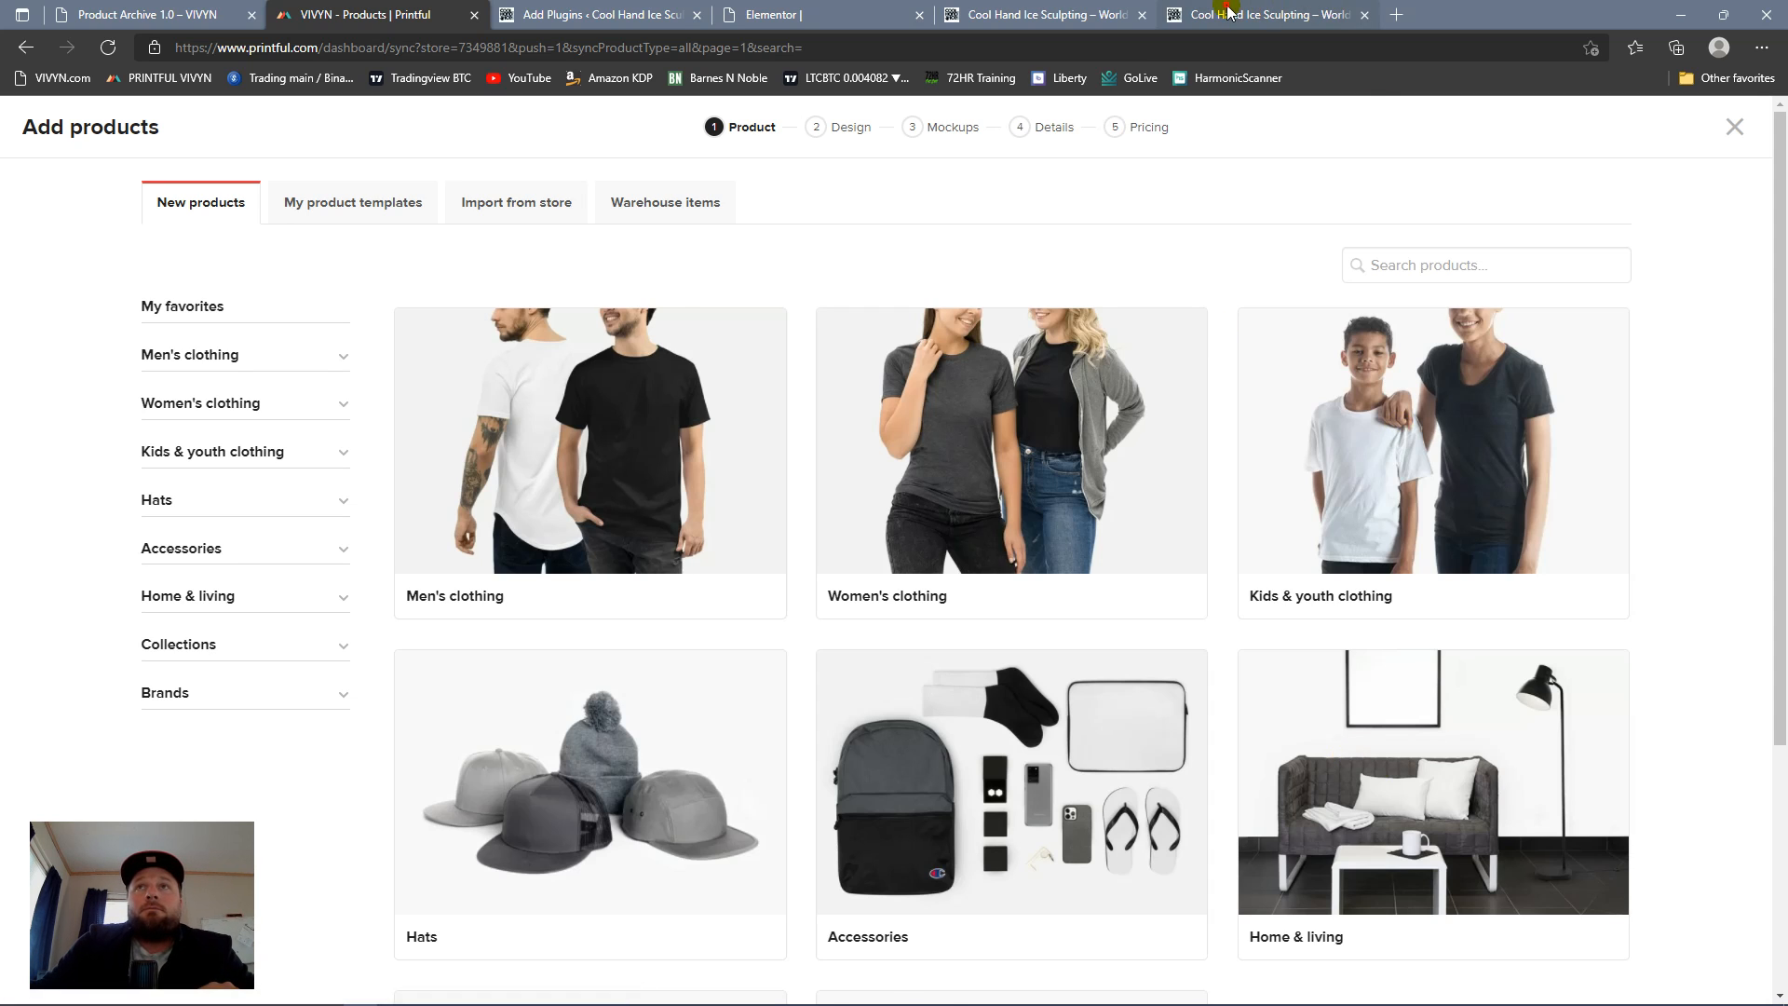
Step: Switch to the second Cool Hand Ice homepage copy and examine its services, contact section, footer and embedded demonstration video
{"action": "left_click", "coordinate": [1267, 14]}
{"action": "scroll", "coordinate": [1110, 511], "scroll_direction": "down", "scroll_amount": 20}
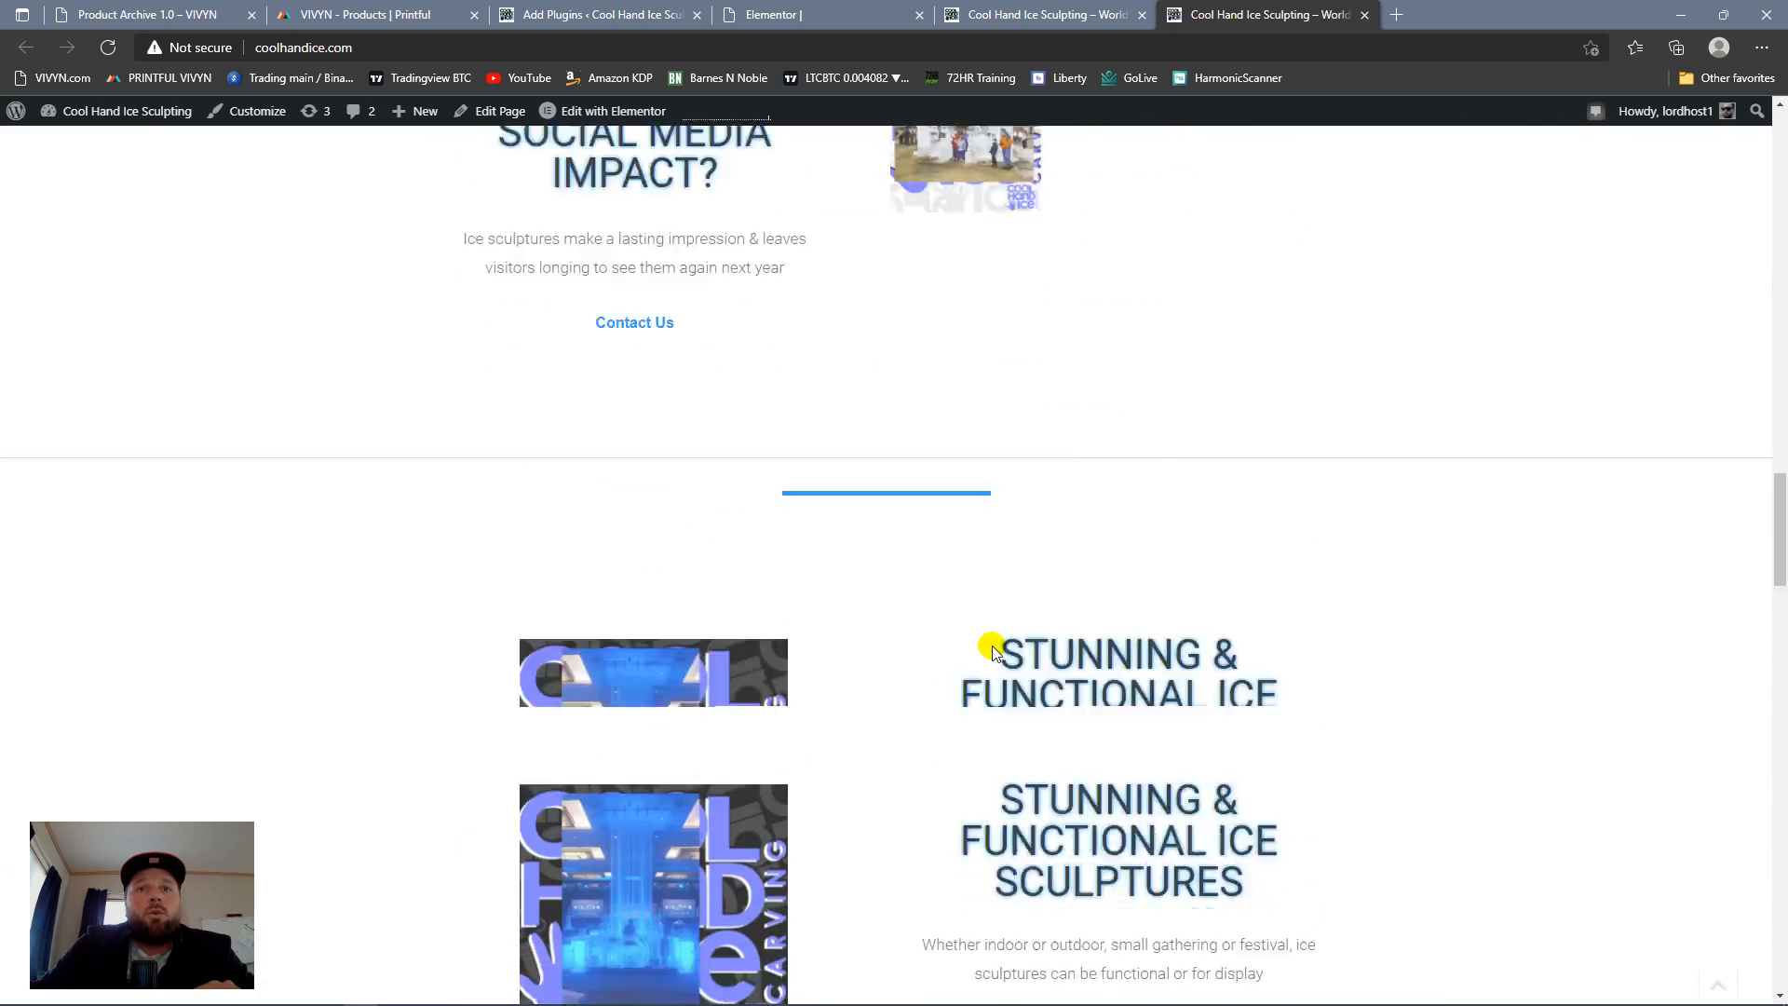
{"action": "scroll", "coordinate": [995, 657], "scroll_direction": "down", "scroll_amount": 20}
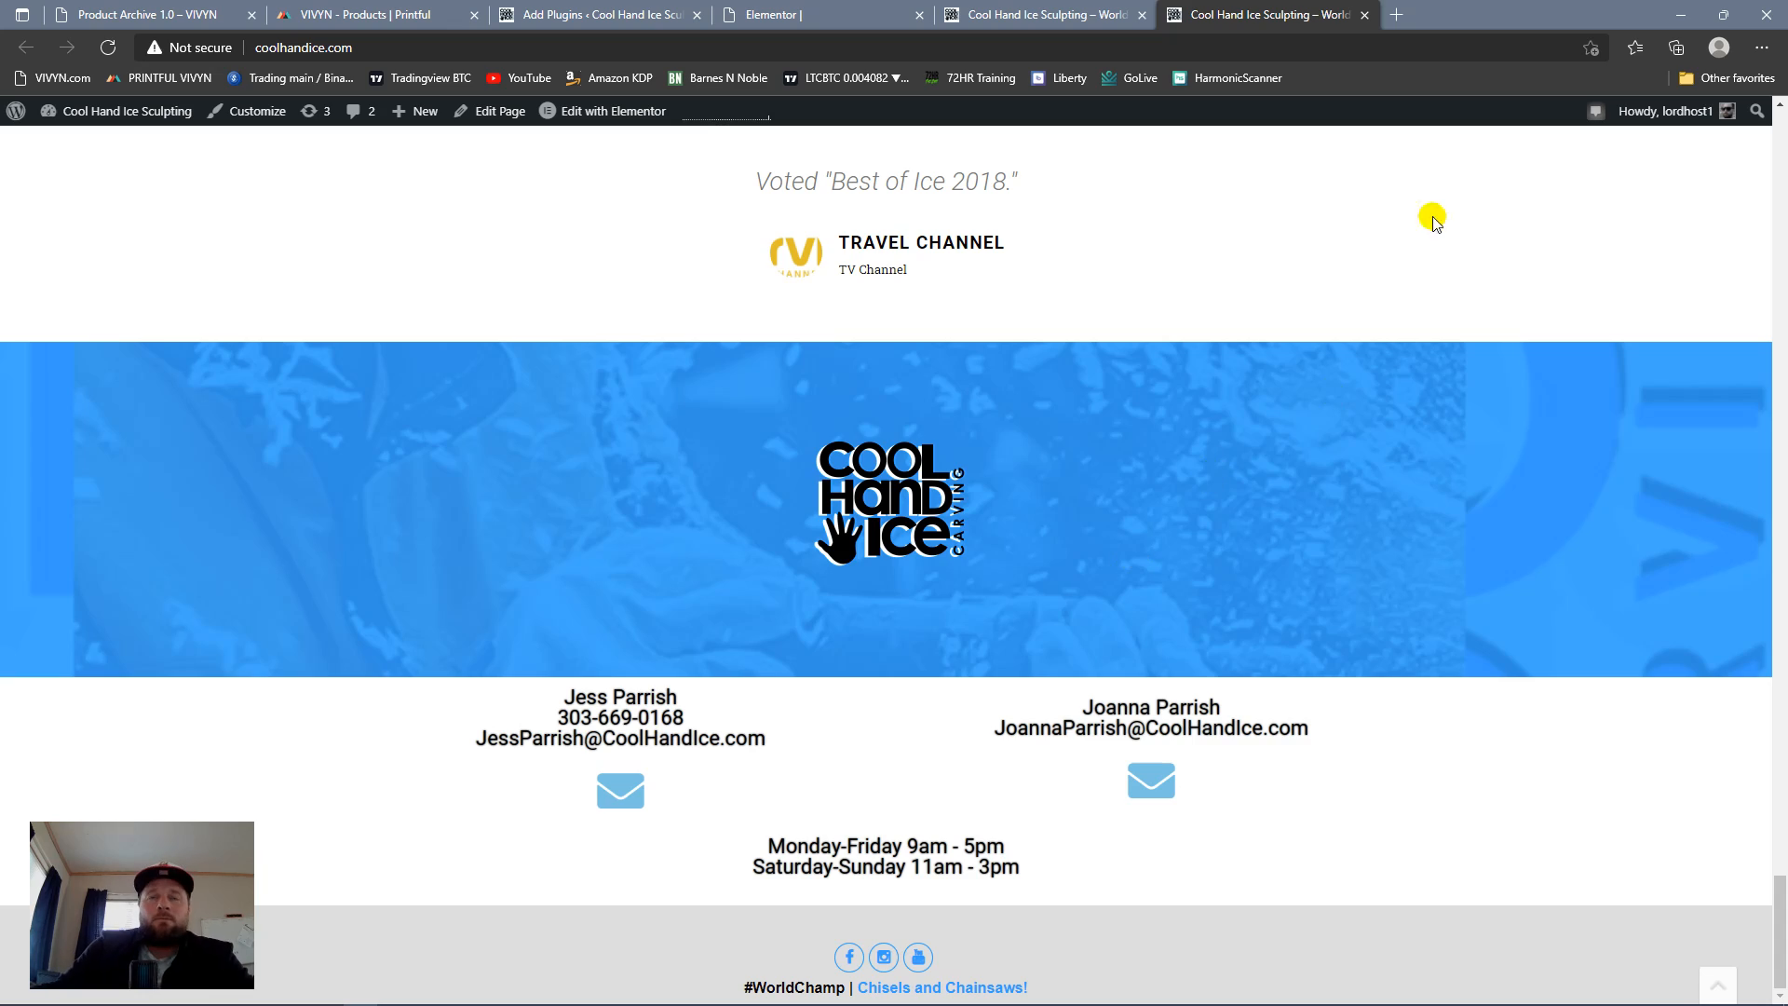
{"action": "scroll", "coordinate": [934, 677], "scroll_direction": "up", "scroll_amount": 8}
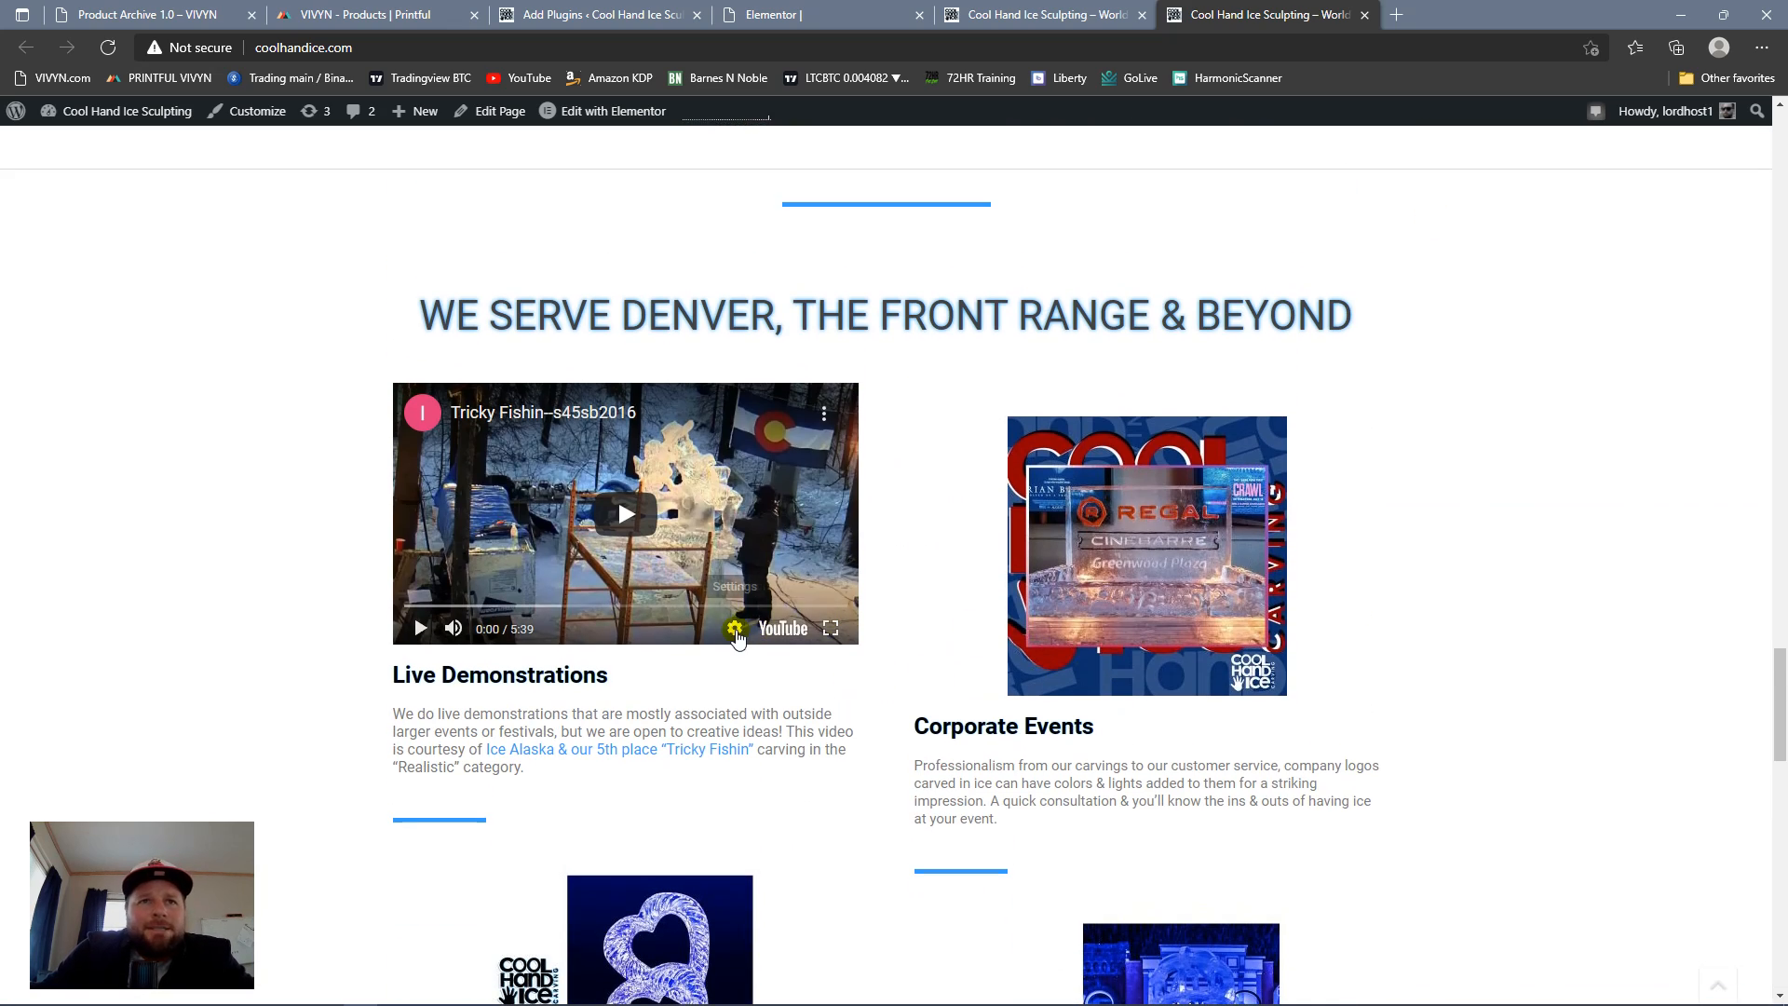
{"action": "scroll", "coordinate": [971, 607], "scroll_direction": "down", "scroll_amount": 15}
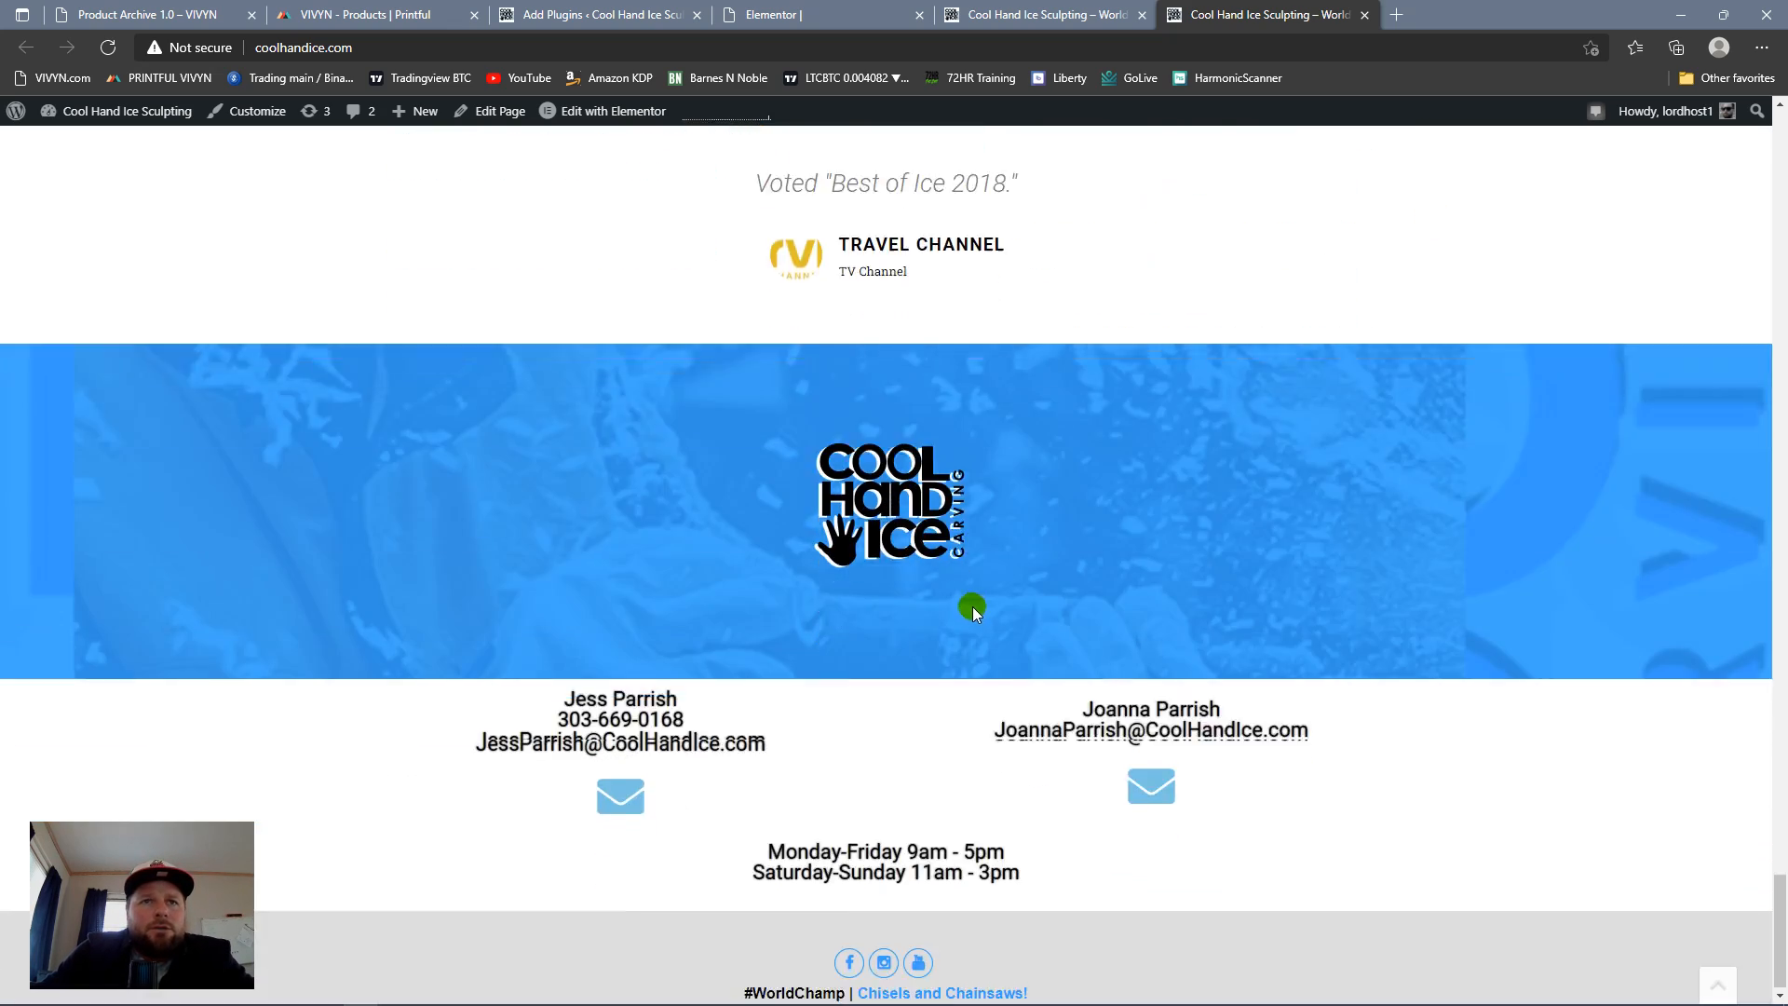
{"action": "scroll", "coordinate": [932, 611], "scroll_direction": "up", "scroll_amount": 10}
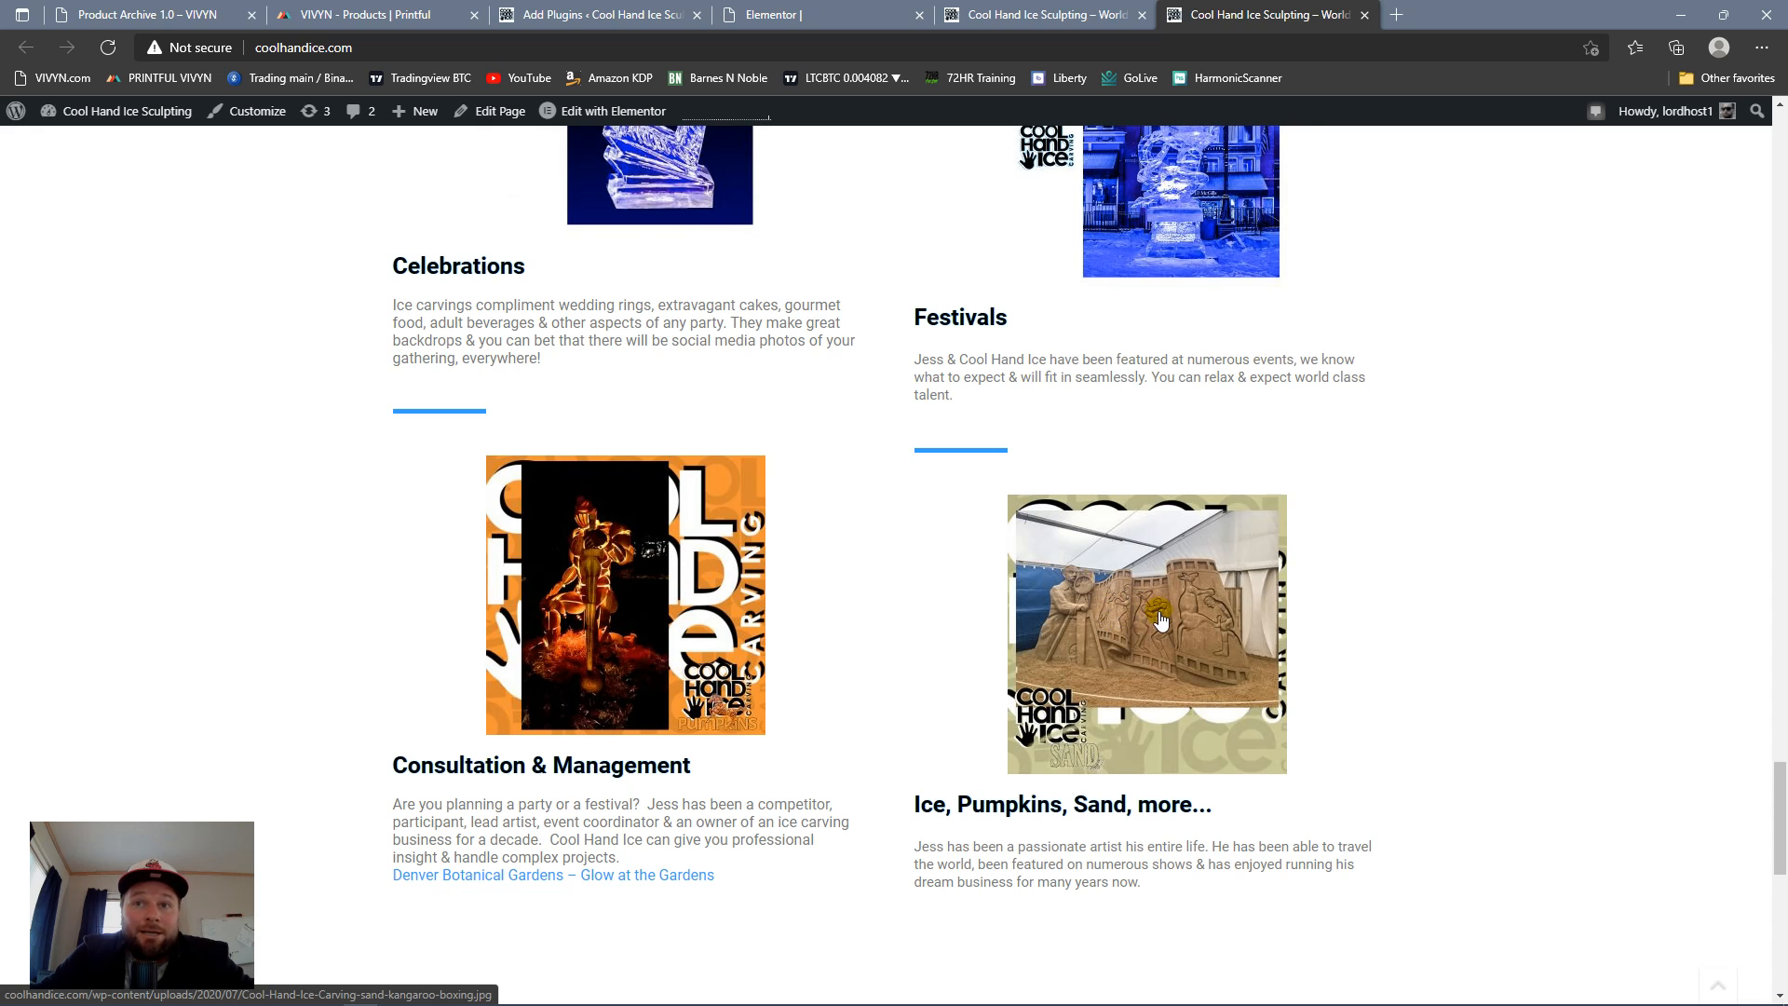
{"action": "scroll", "coordinate": [1196, 646], "scroll_direction": "up", "scroll_amount": 8}
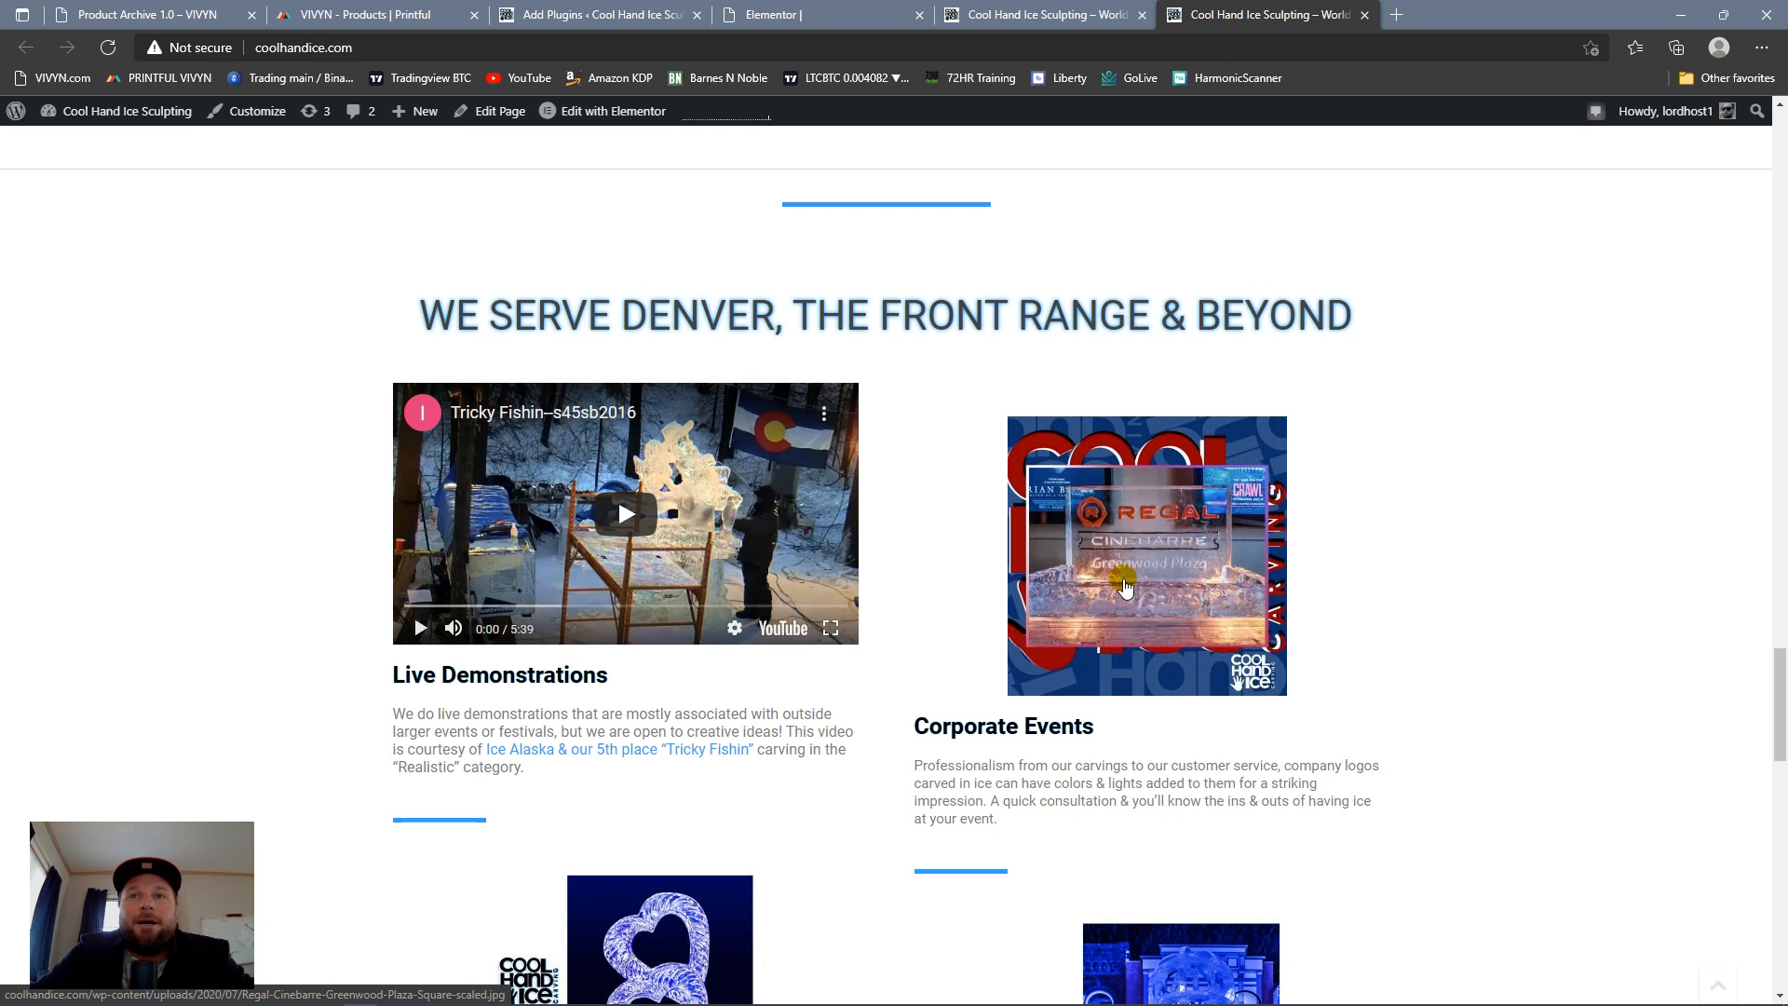
{"action": "scroll", "coordinate": [1145, 592], "scroll_direction": "down", "scroll_amount": 8}
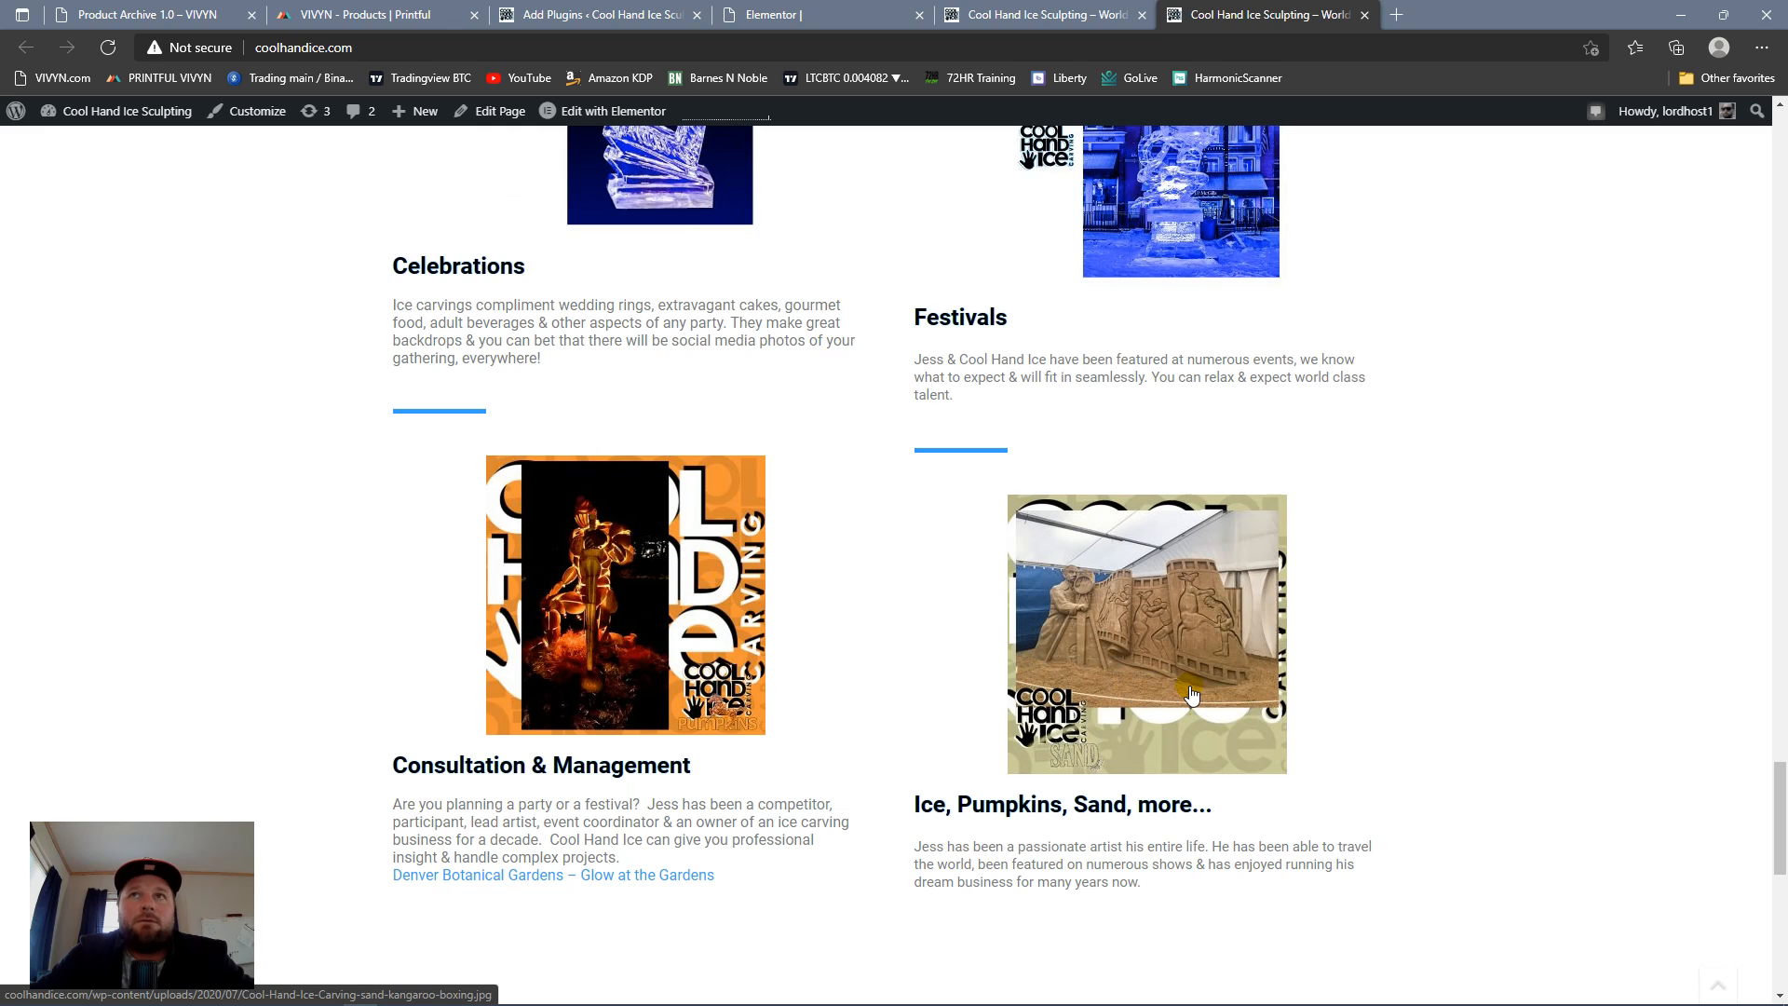
{"action": "scroll", "coordinate": [1188, 689], "scroll_direction": "up", "scroll_amount": 9}
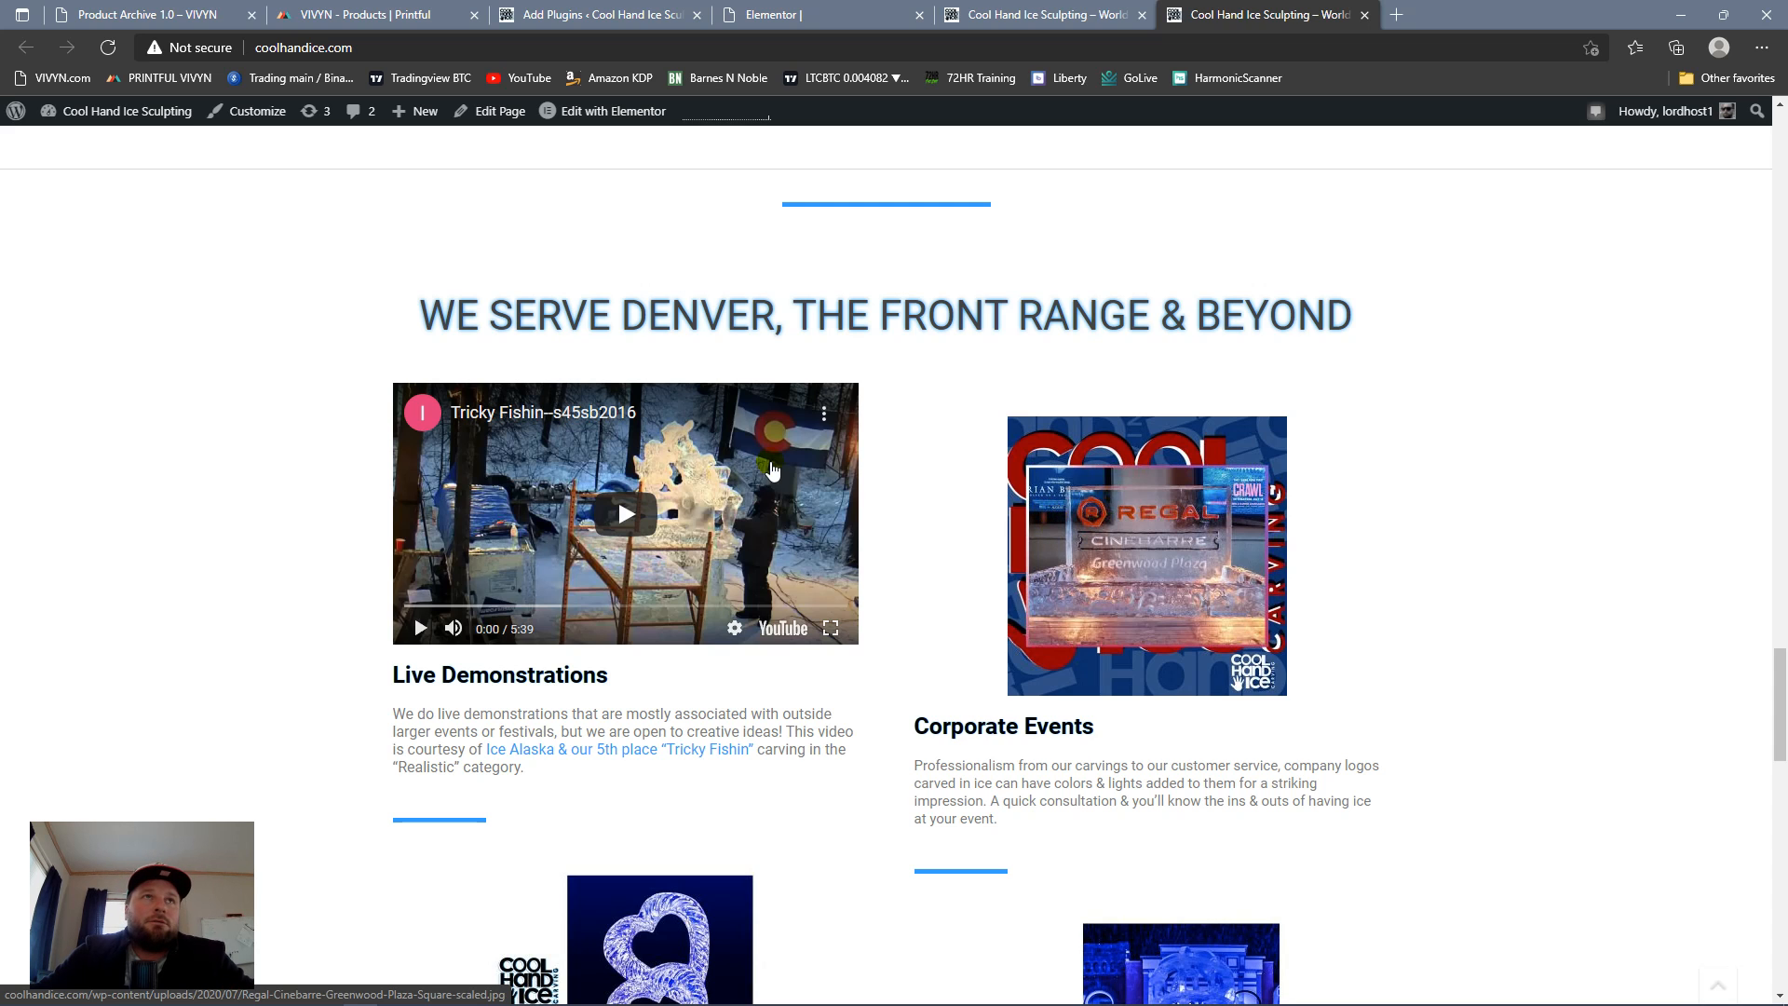
{"action": "scroll", "coordinate": [589, 517], "scroll_direction": "up", "scroll_amount": 9}
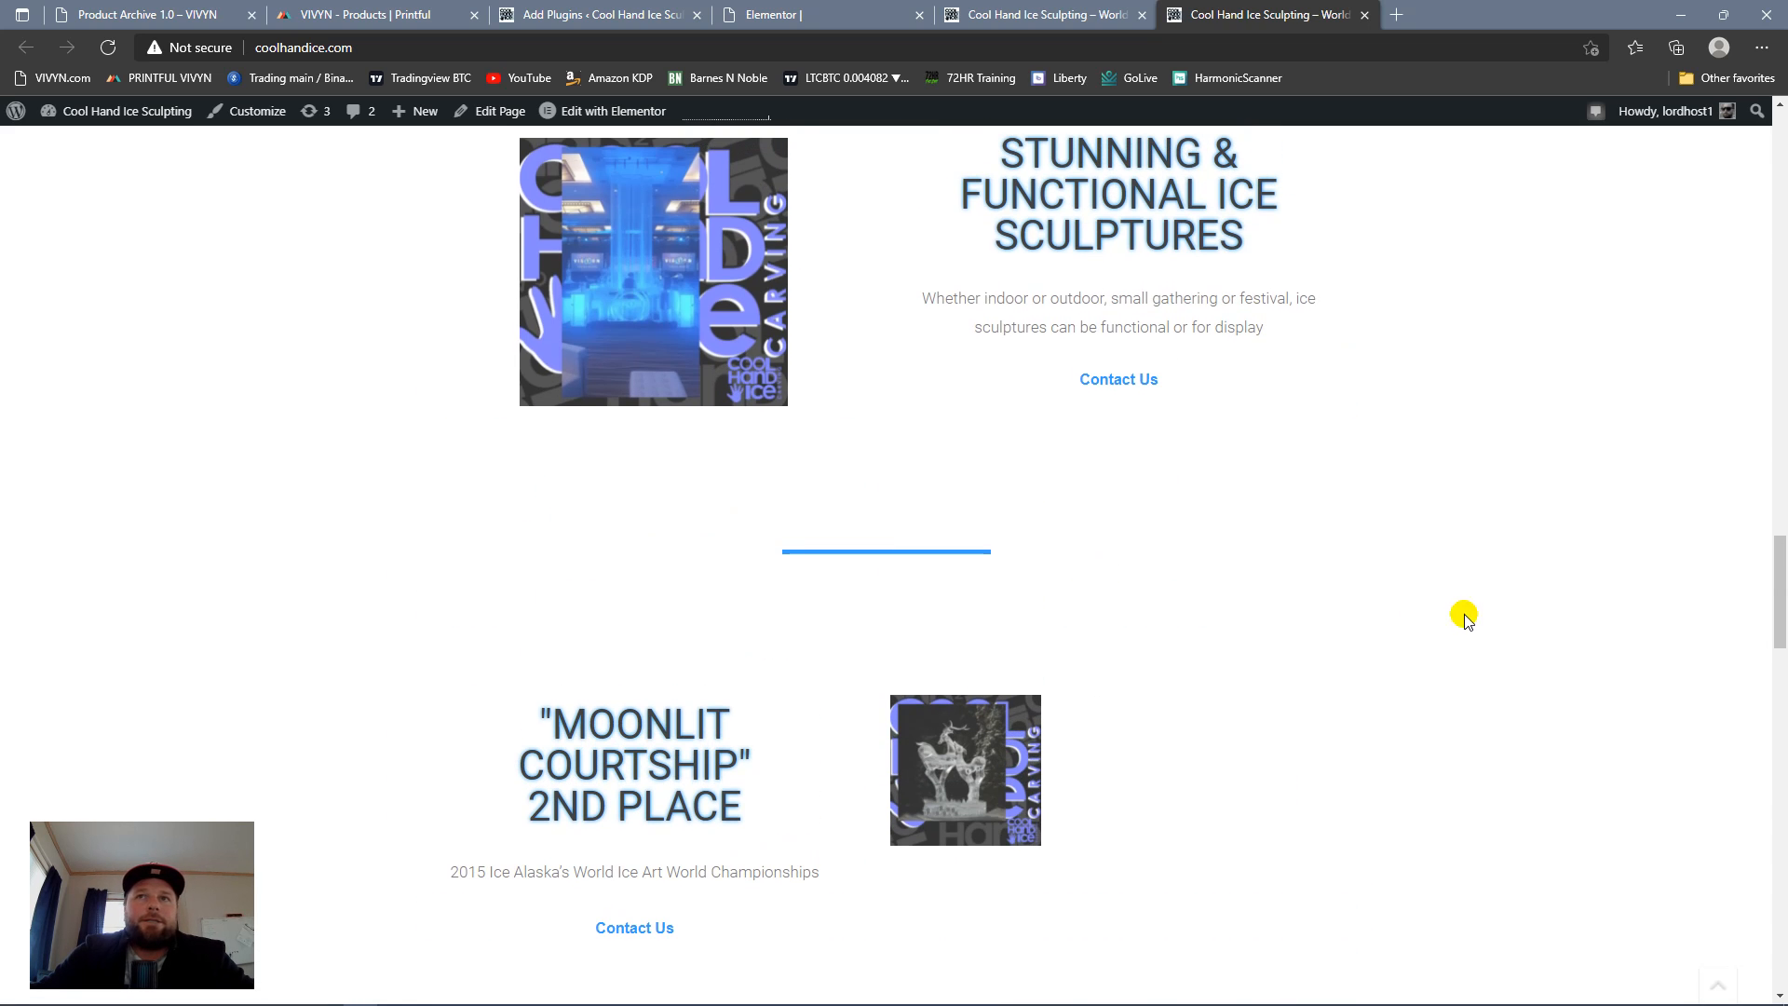
Step: Review the homepage's sculpture and championship sections and return to its header
{"action": "scroll", "coordinate": [1490, 624], "scroll_direction": "down", "scroll_amount": 10}
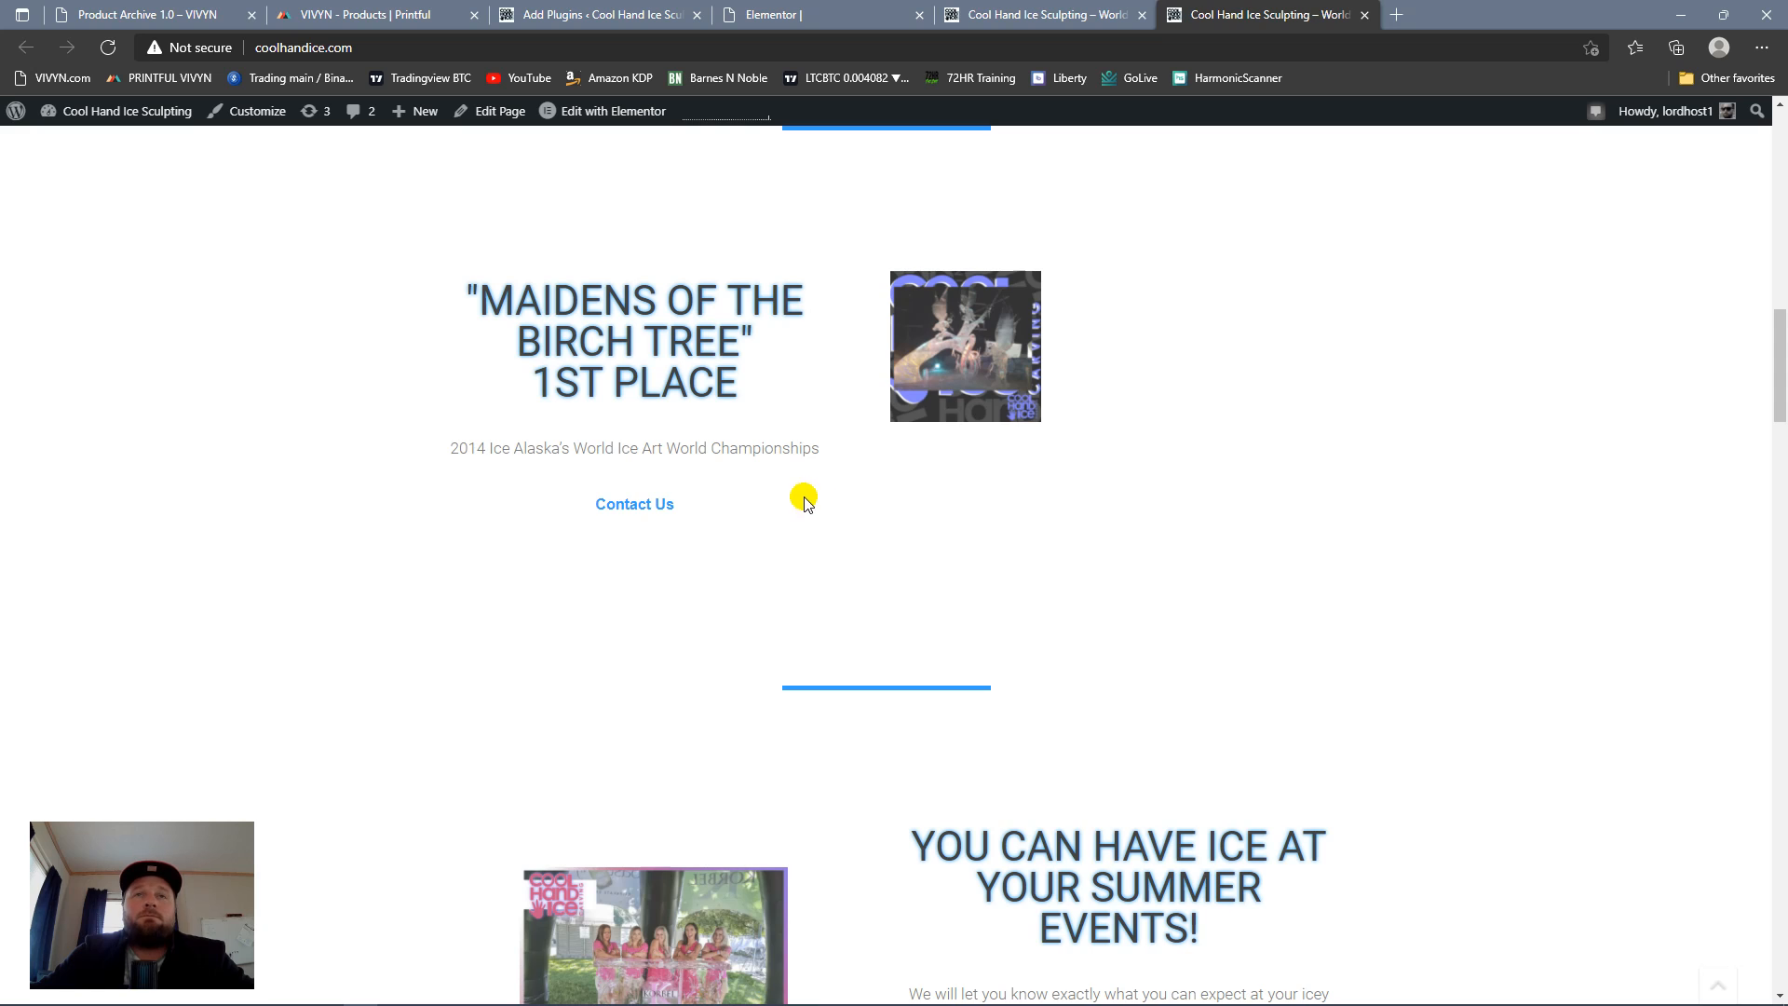
{"action": "scroll", "coordinate": [802, 499], "scroll_direction": "up", "scroll_amount": 10}
{"action": "scroll", "coordinate": [847, 404], "scroll_direction": "up", "scroll_amount": 5}
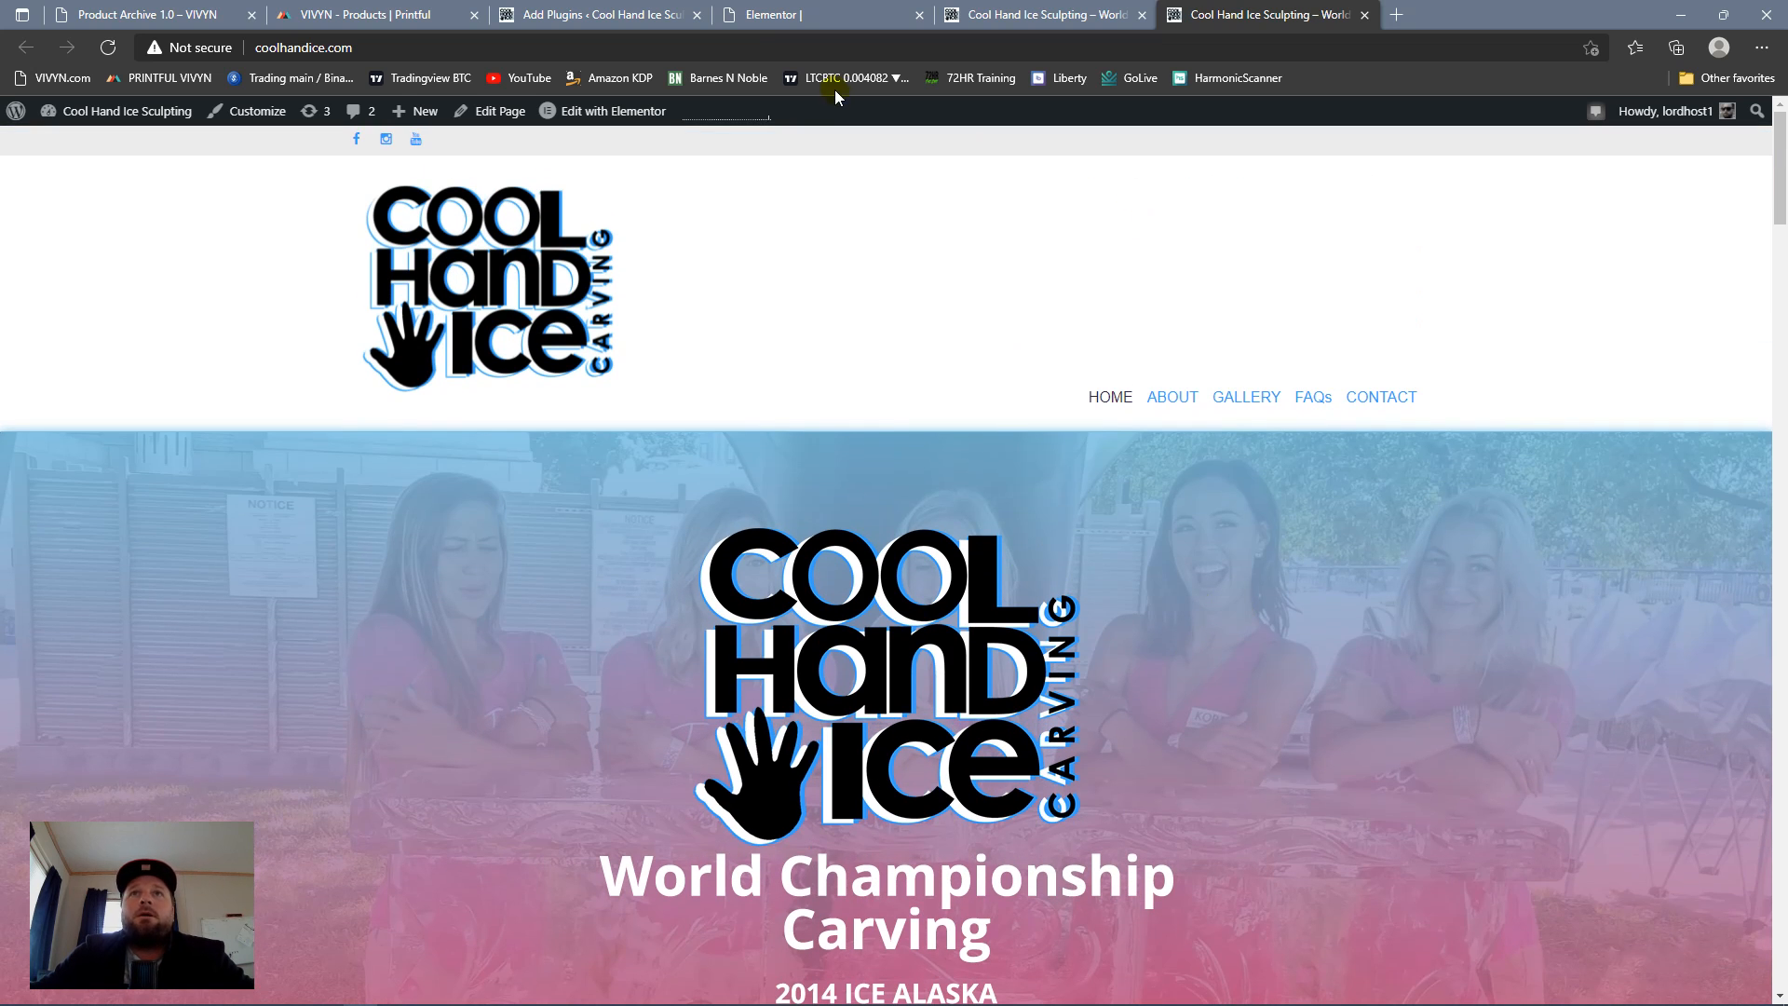
Step: Switch to the Elementor editor and view the page's Navigator, edit history and Page Settings
{"action": "left_click", "coordinate": [832, 22]}
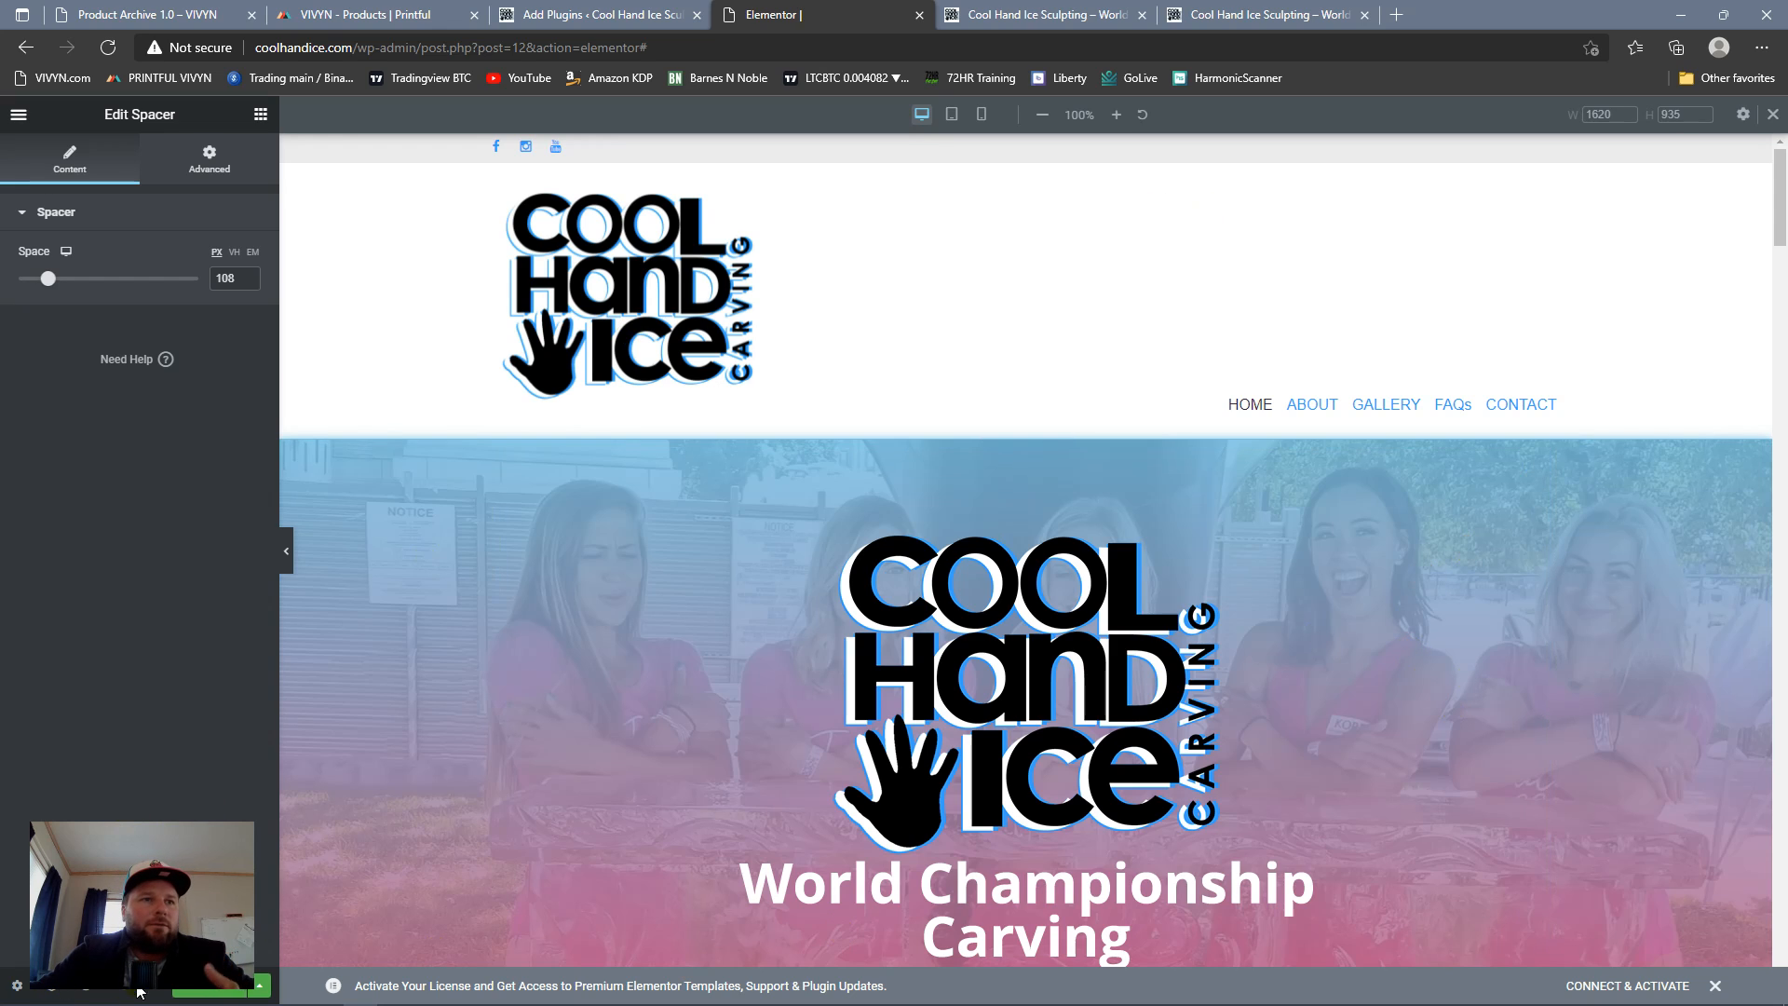
{"action": "left_click", "coordinate": [52, 994]}
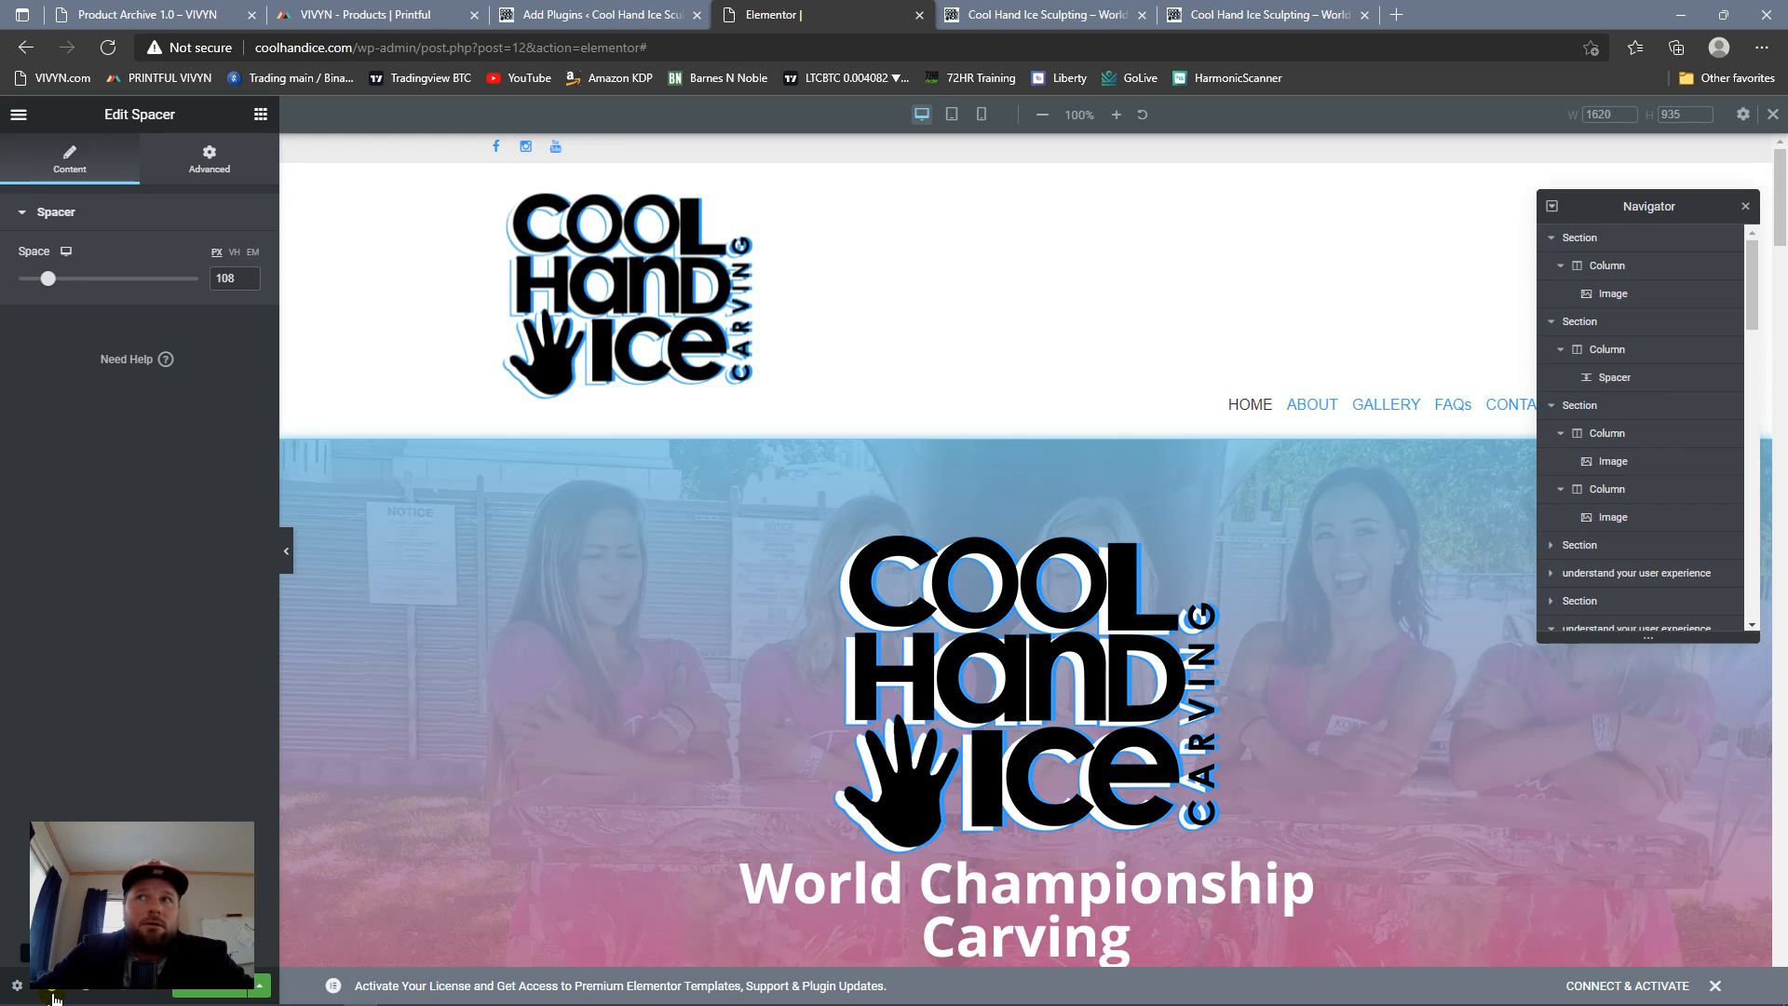
{"action": "left_click", "coordinate": [89, 998]}
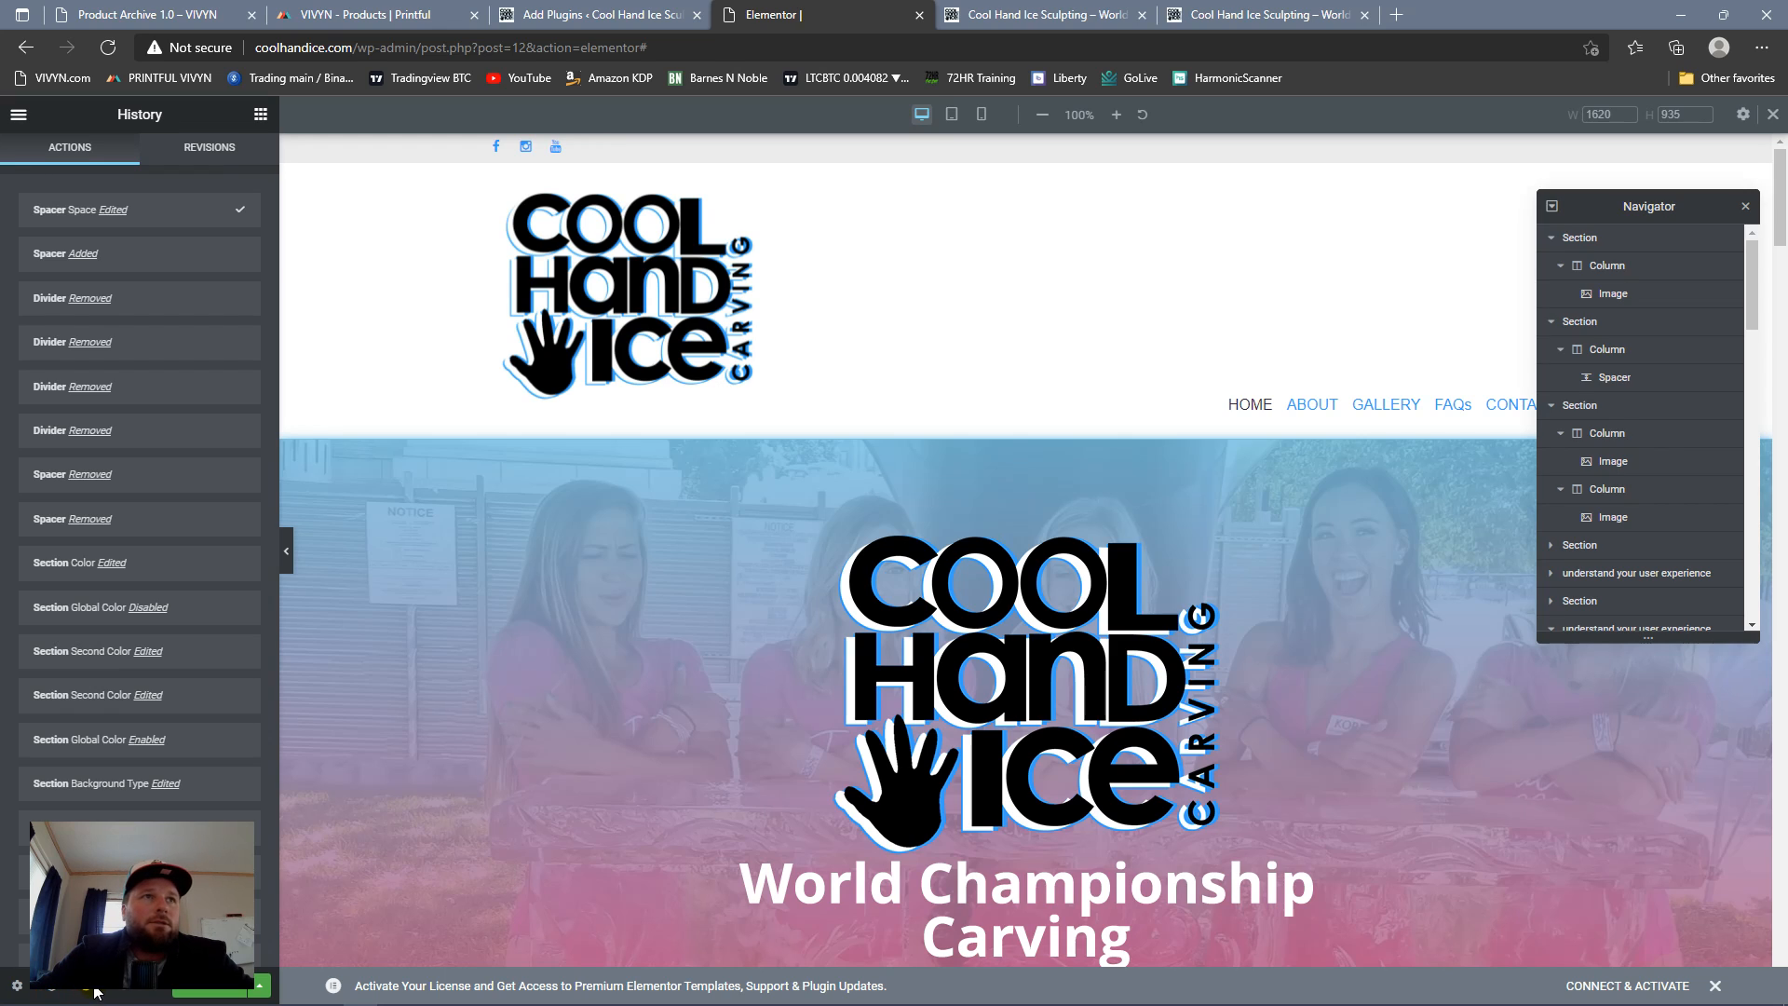
{"action": "left_click", "coordinate": [127, 998]}
{"action": "left_click", "coordinate": [17, 986]}
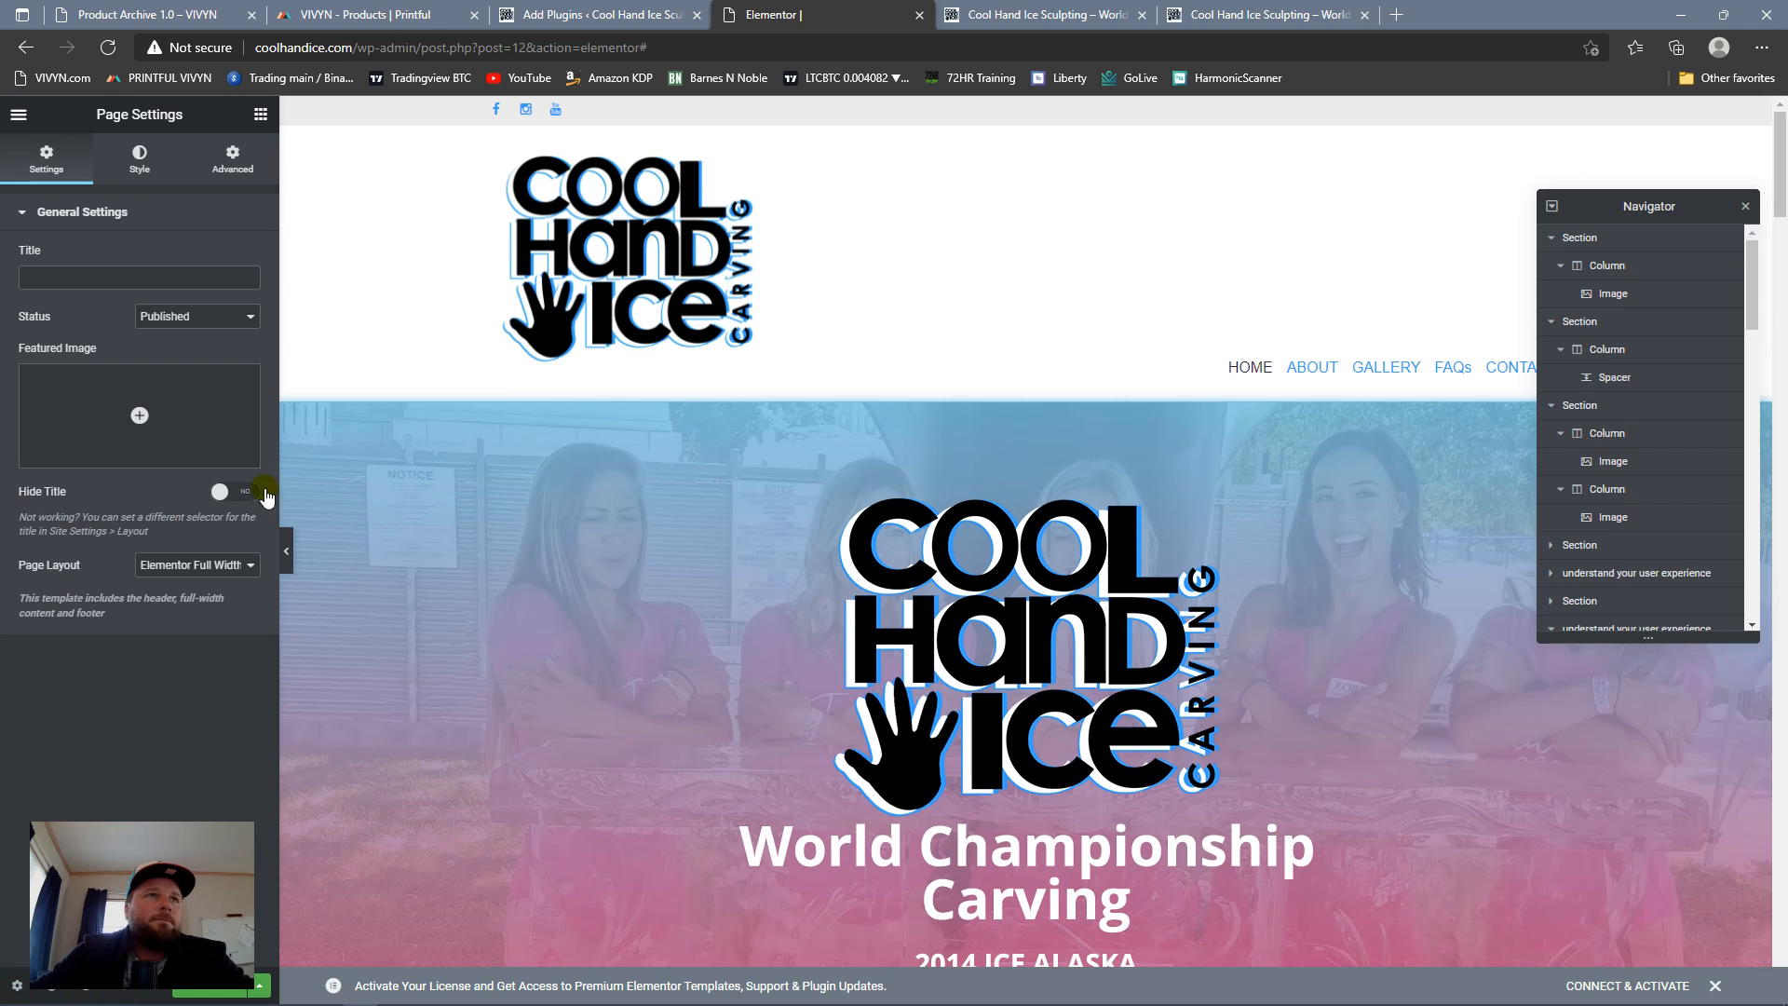
Step: Examine the Global Colors in Elementor's Site Settings, including the editable name of the Accent color
{"action": "left_click", "coordinate": [19, 114]}
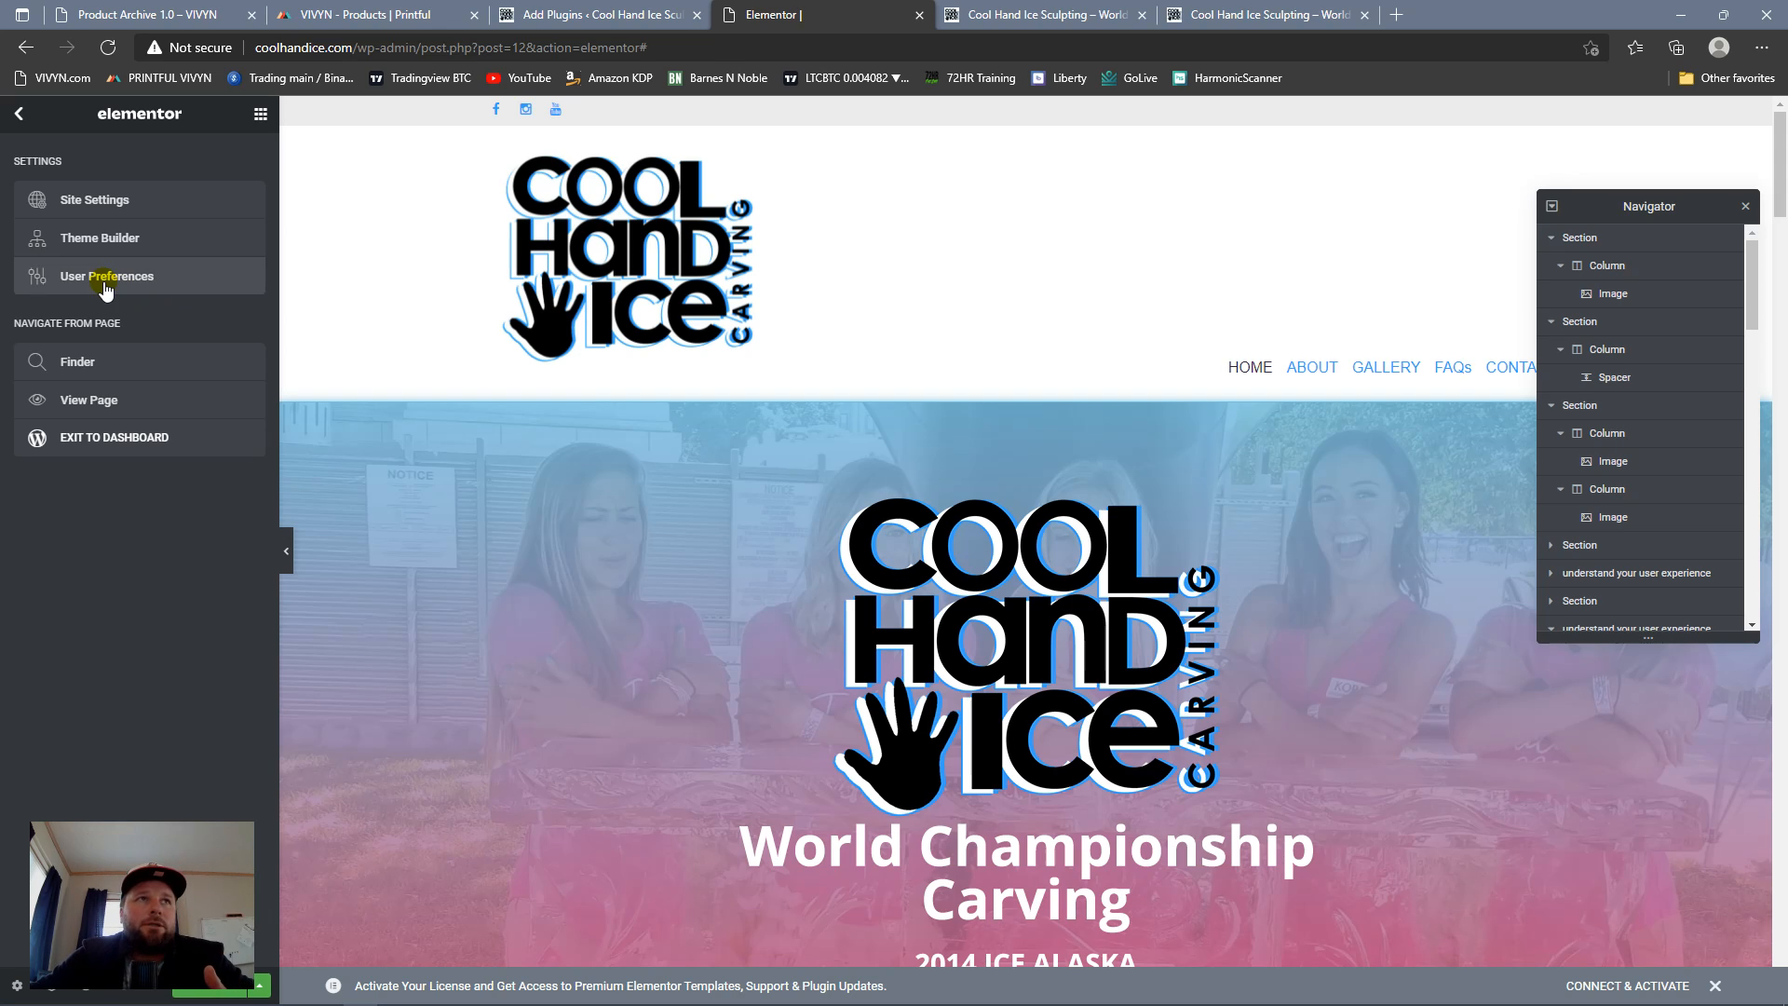
{"action": "left_click", "coordinate": [133, 210]}
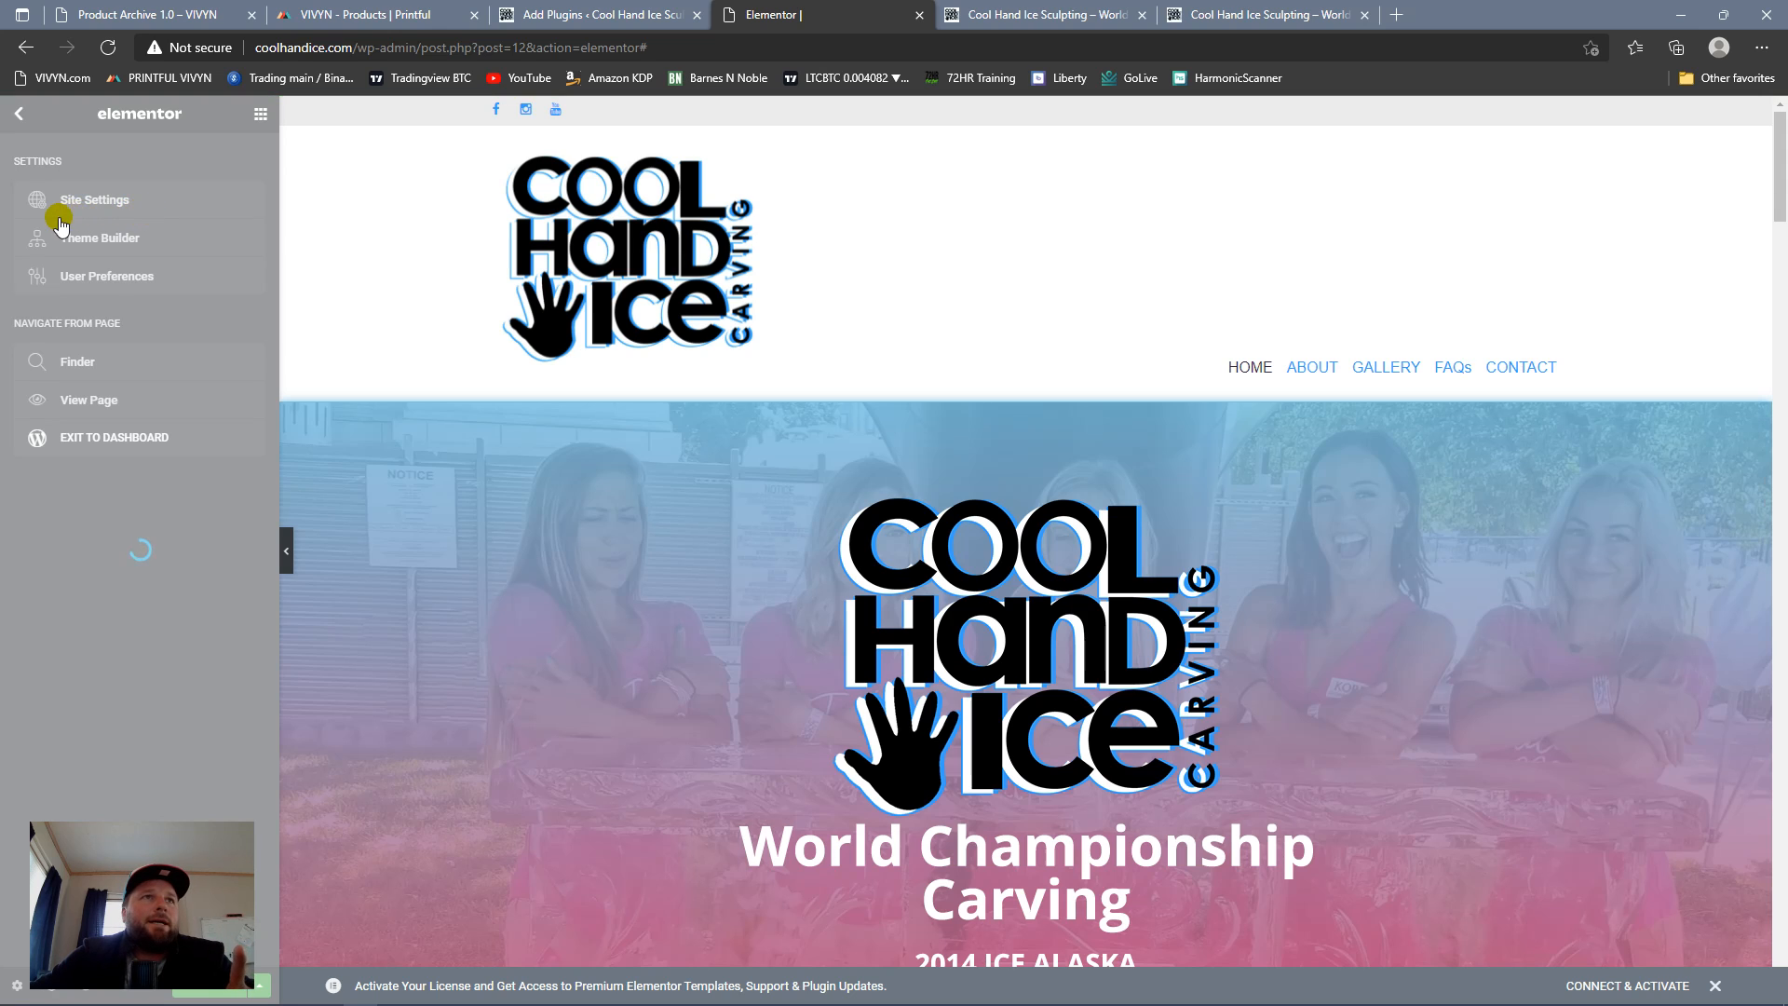
{"action": "left_click", "coordinate": [74, 201]}
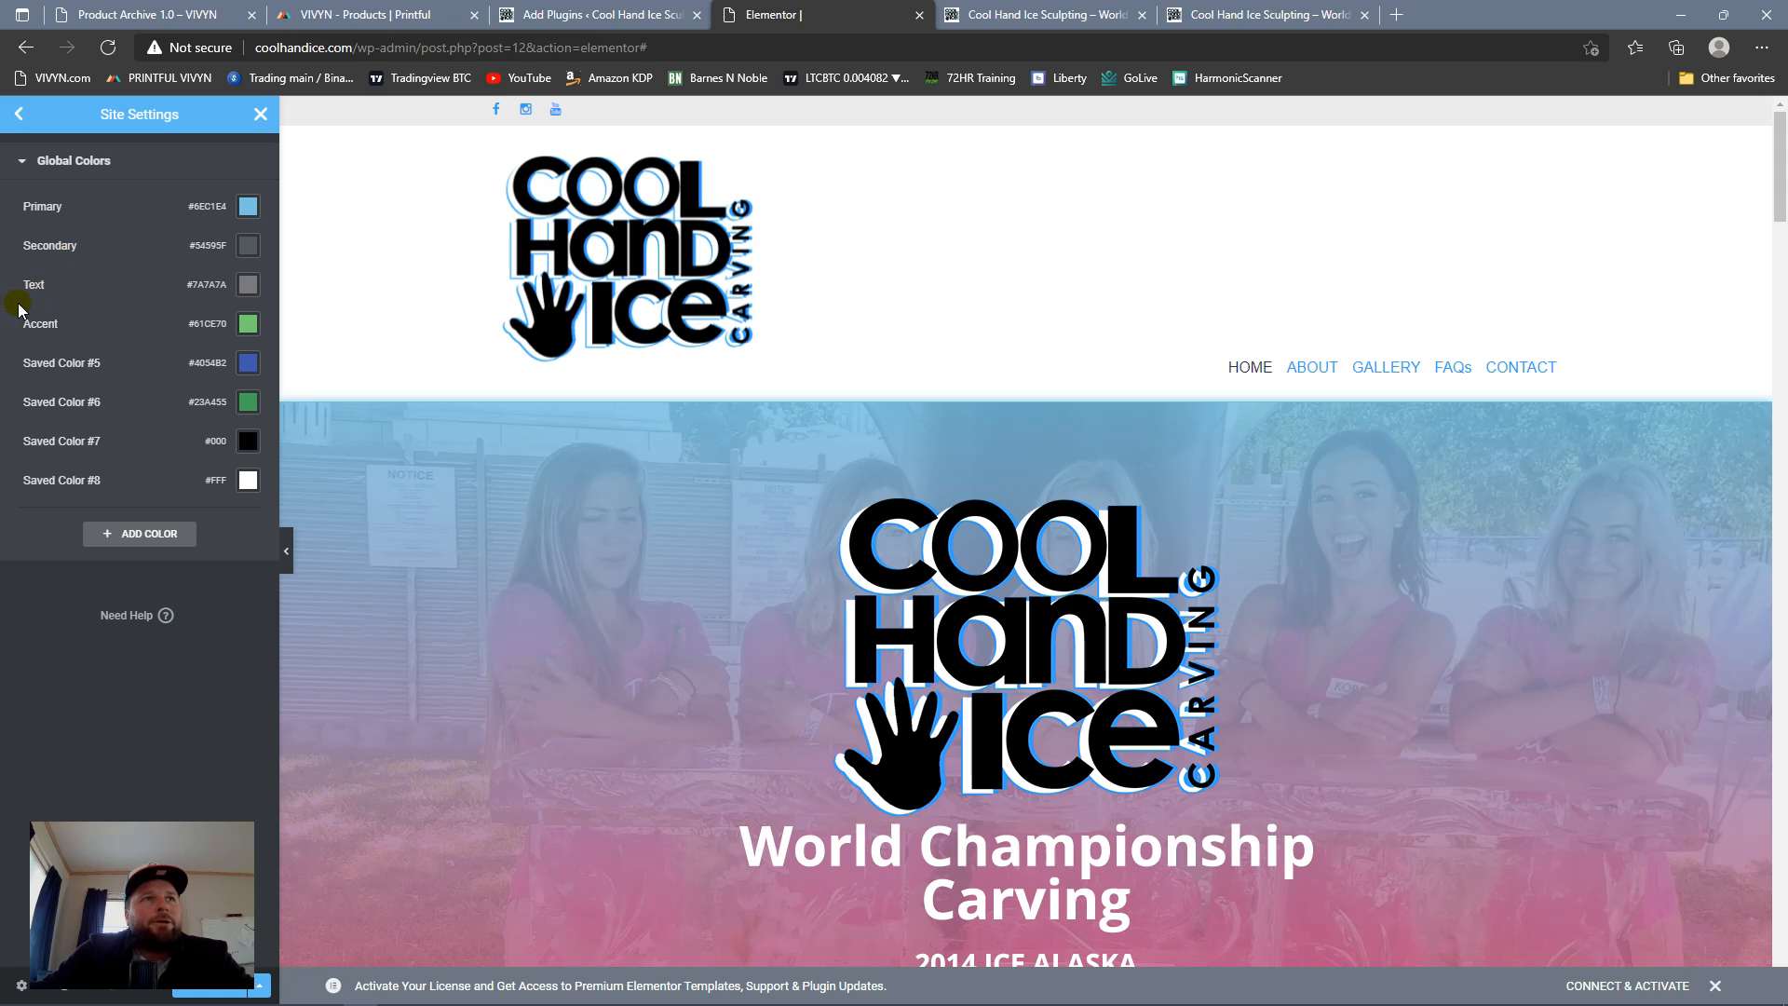
{"action": "left_click", "coordinate": [47, 328]}
{"action": "double_click", "coordinate": [83, 327]}
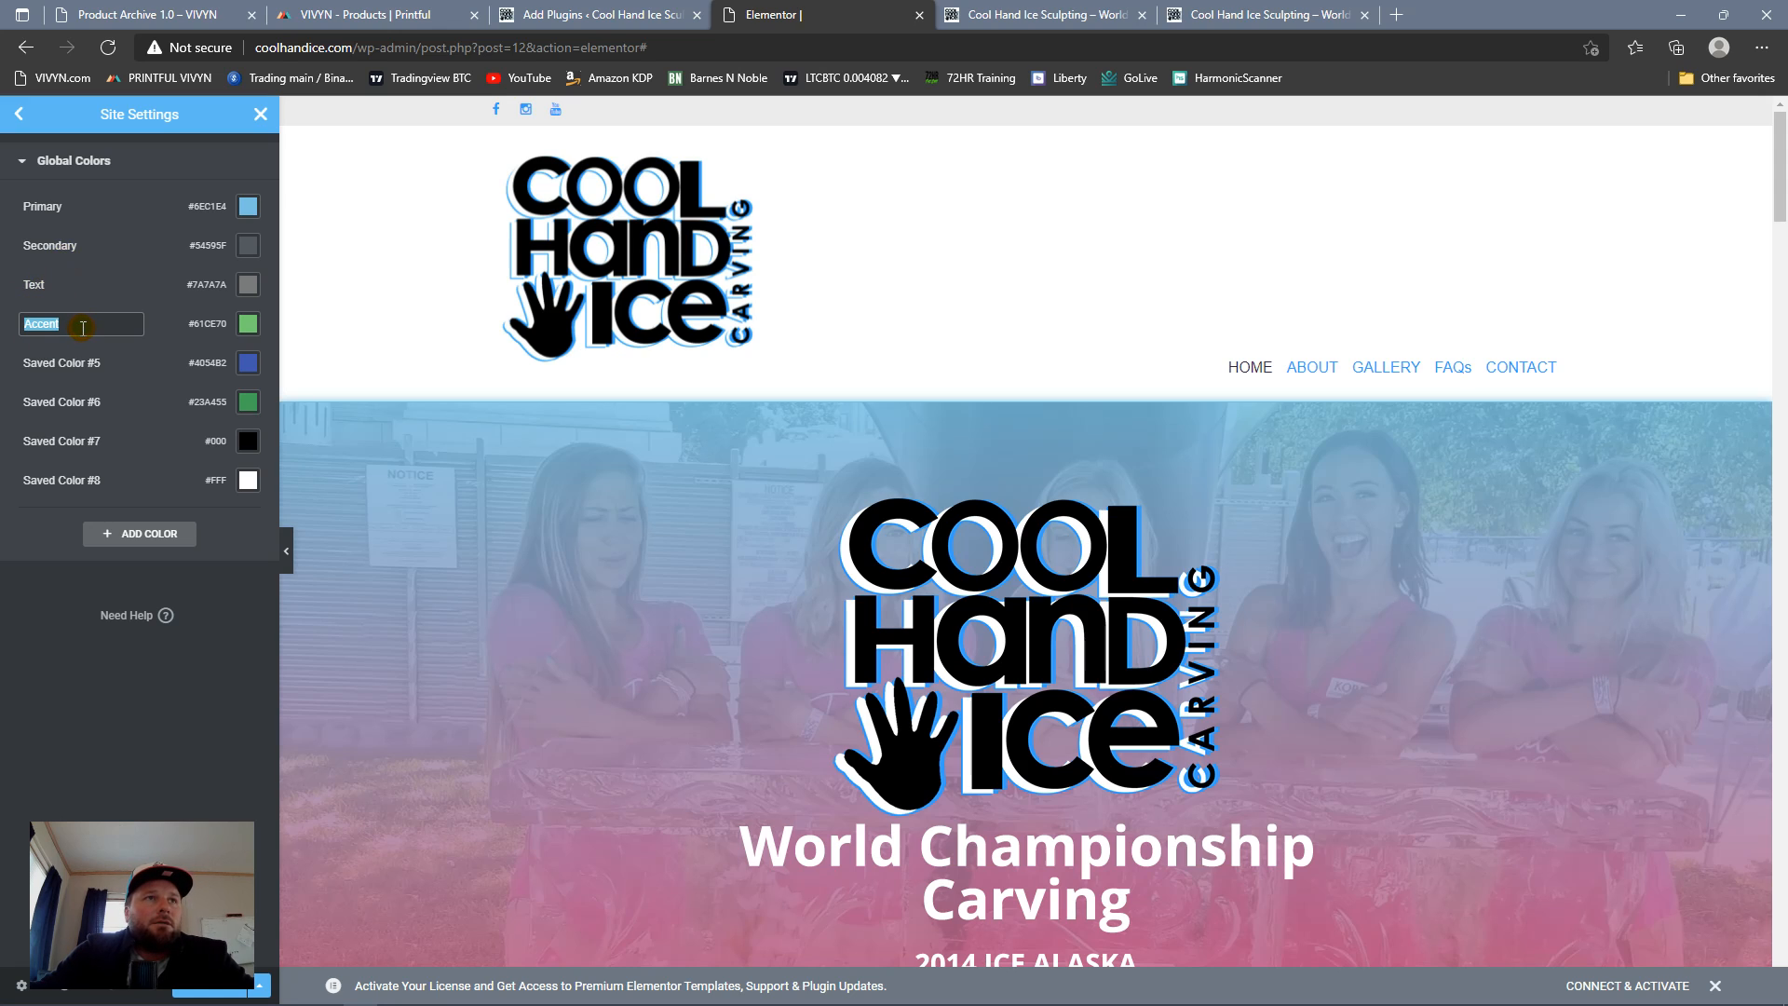
{"action": "left_click", "coordinate": [59, 299]}
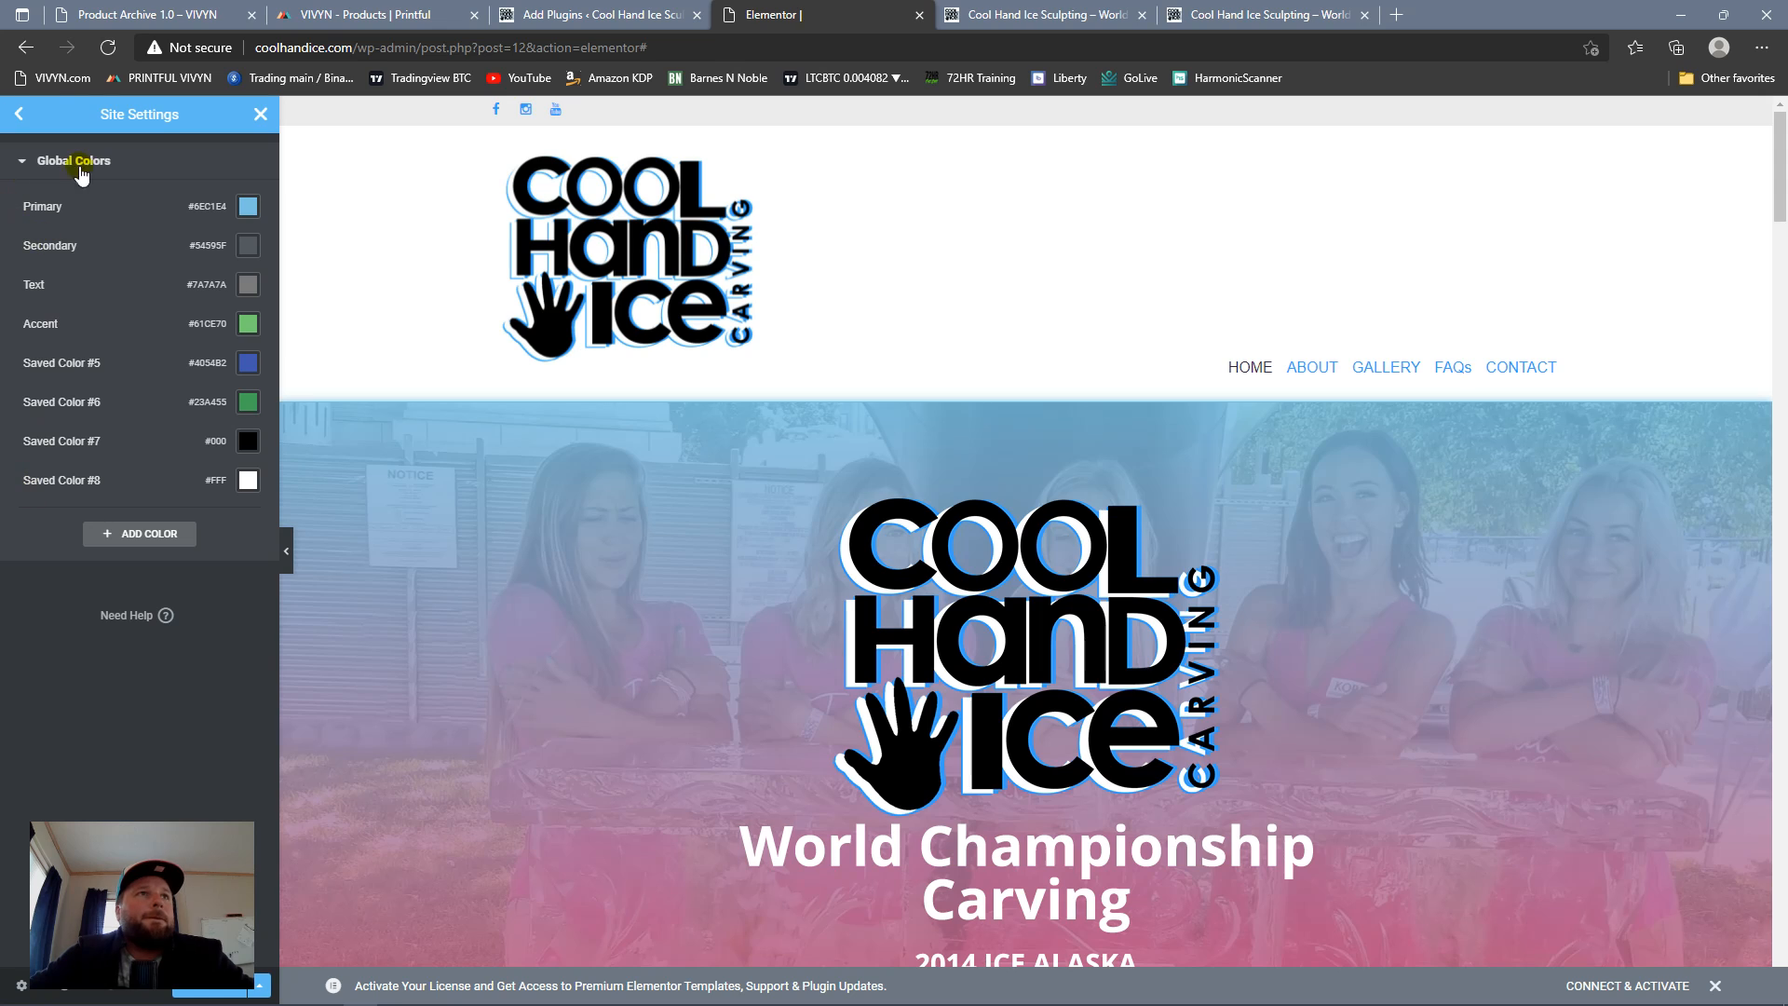
{"action": "left_click", "coordinate": [25, 161]}
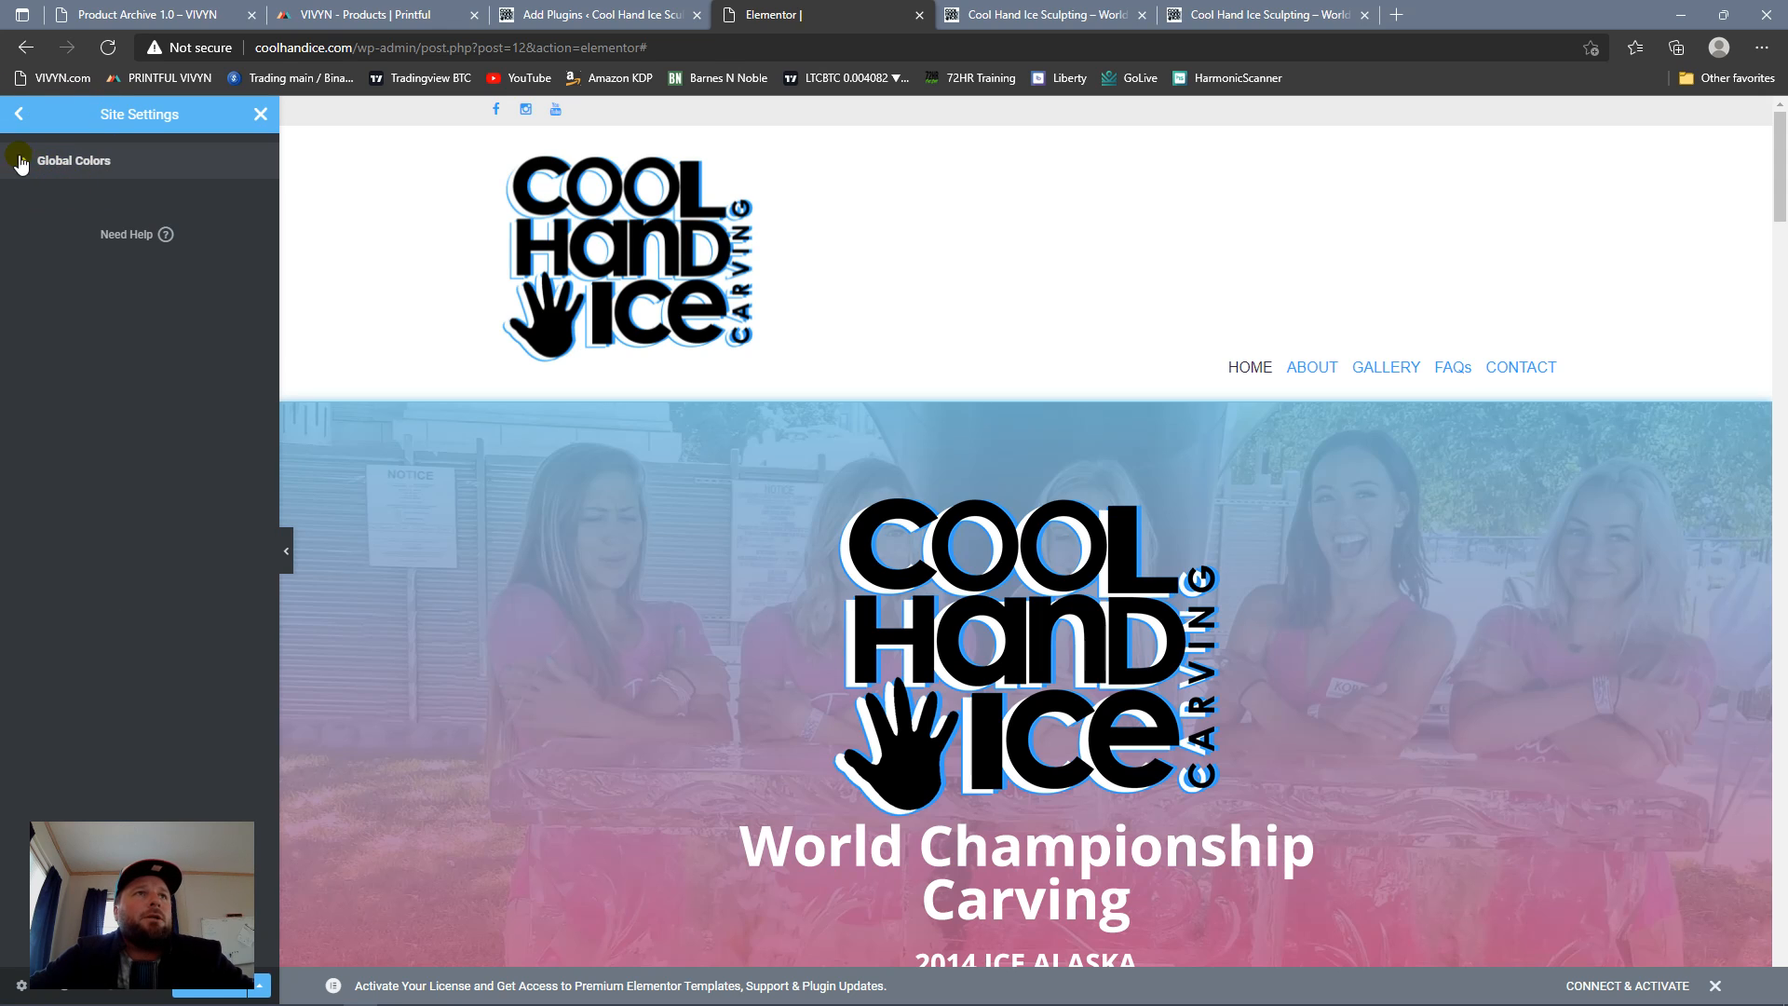
Step: View the Global Fonts in Site Settings and inspect the Primary Headline's typography options
{"action": "left_click", "coordinate": [19, 114]}
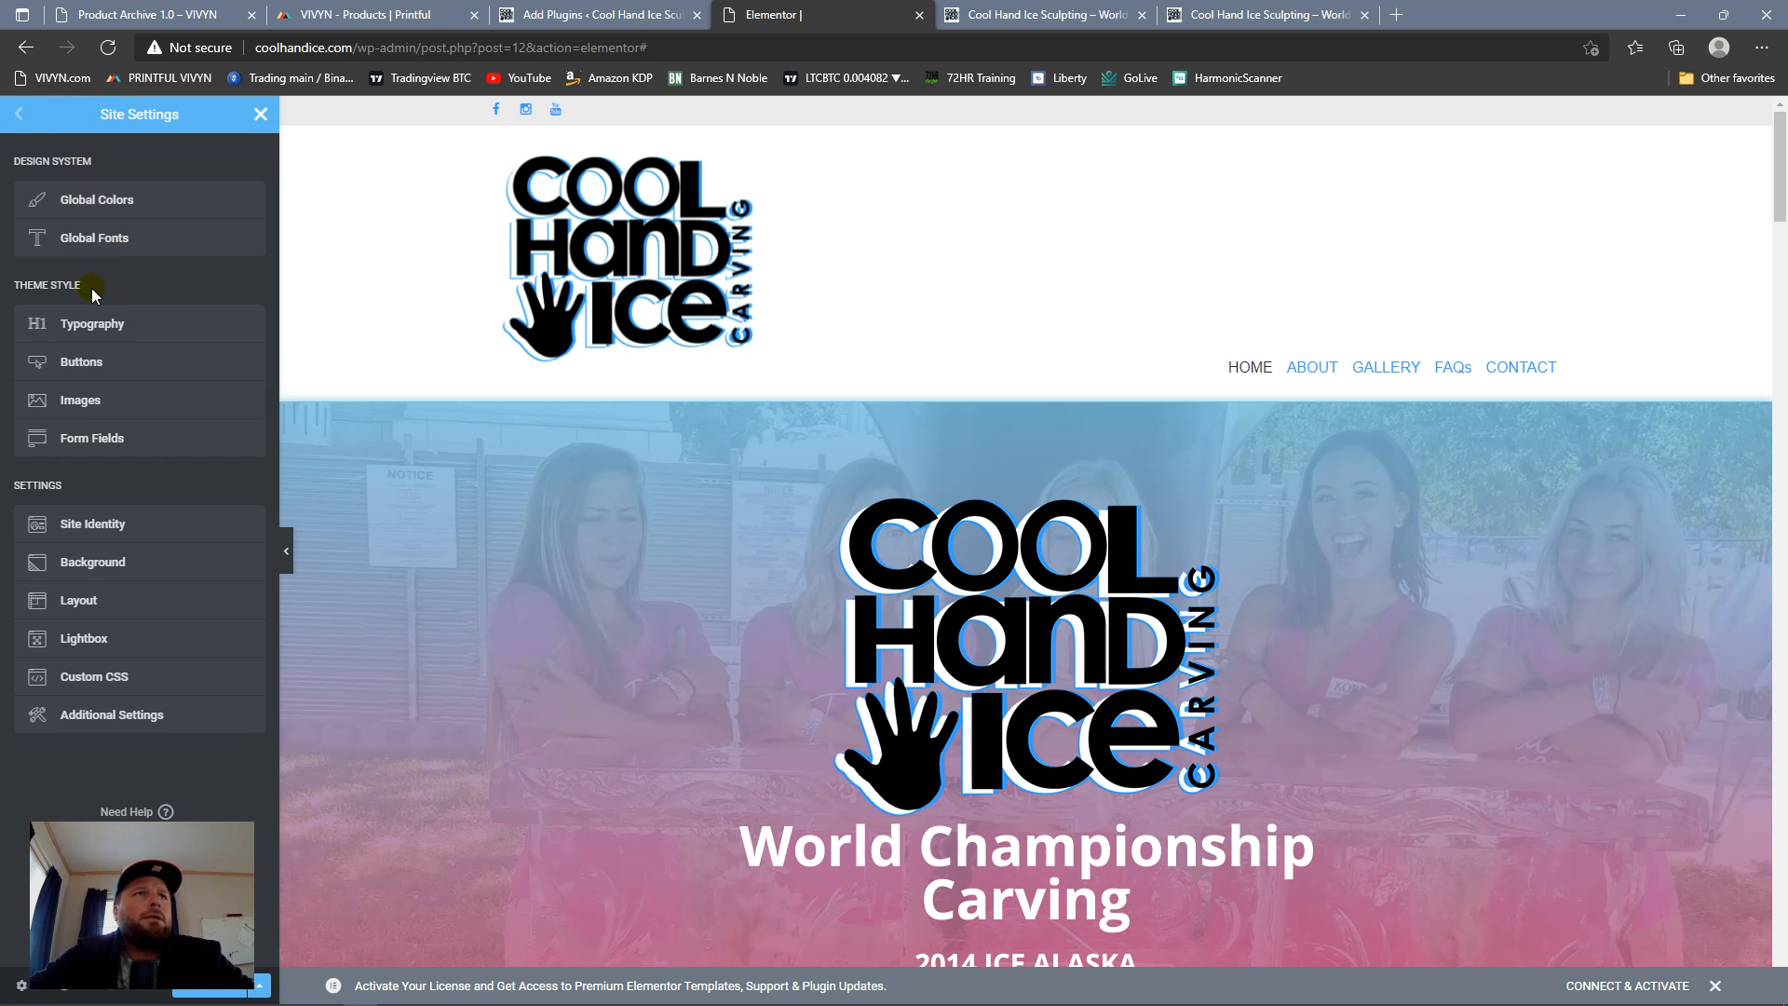
{"action": "left_click", "coordinate": [144, 239]}
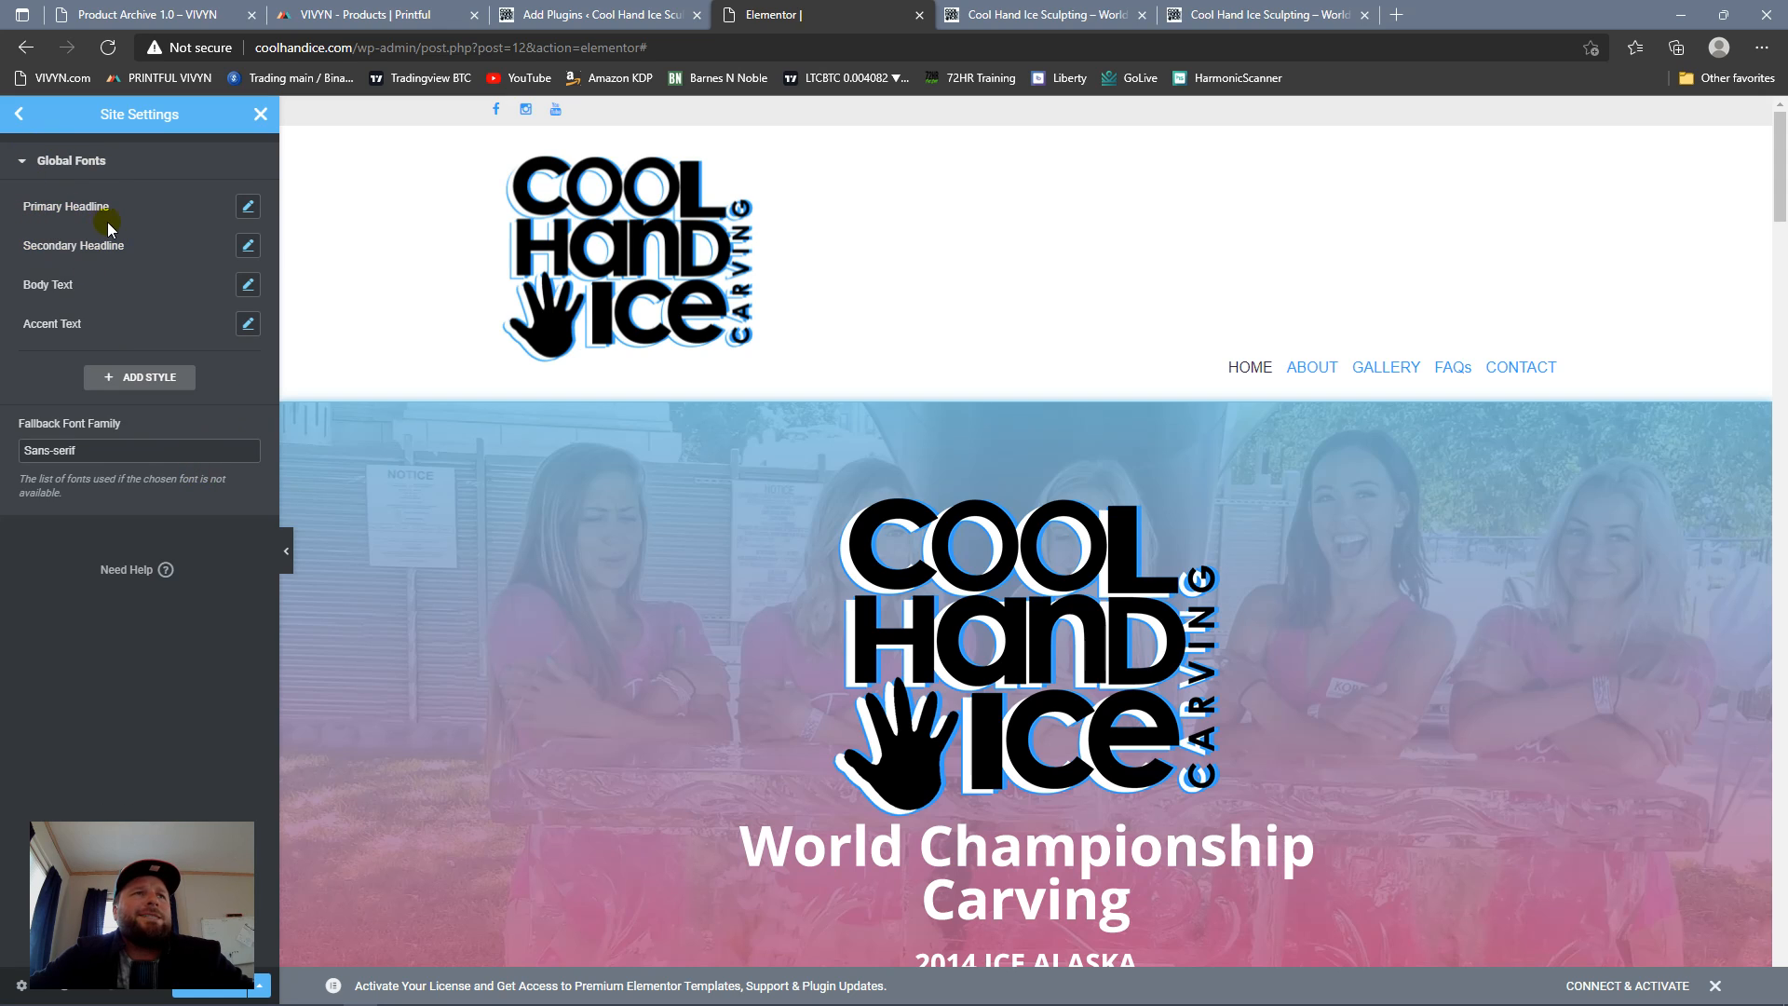
{"action": "left_click", "coordinate": [246, 206]}
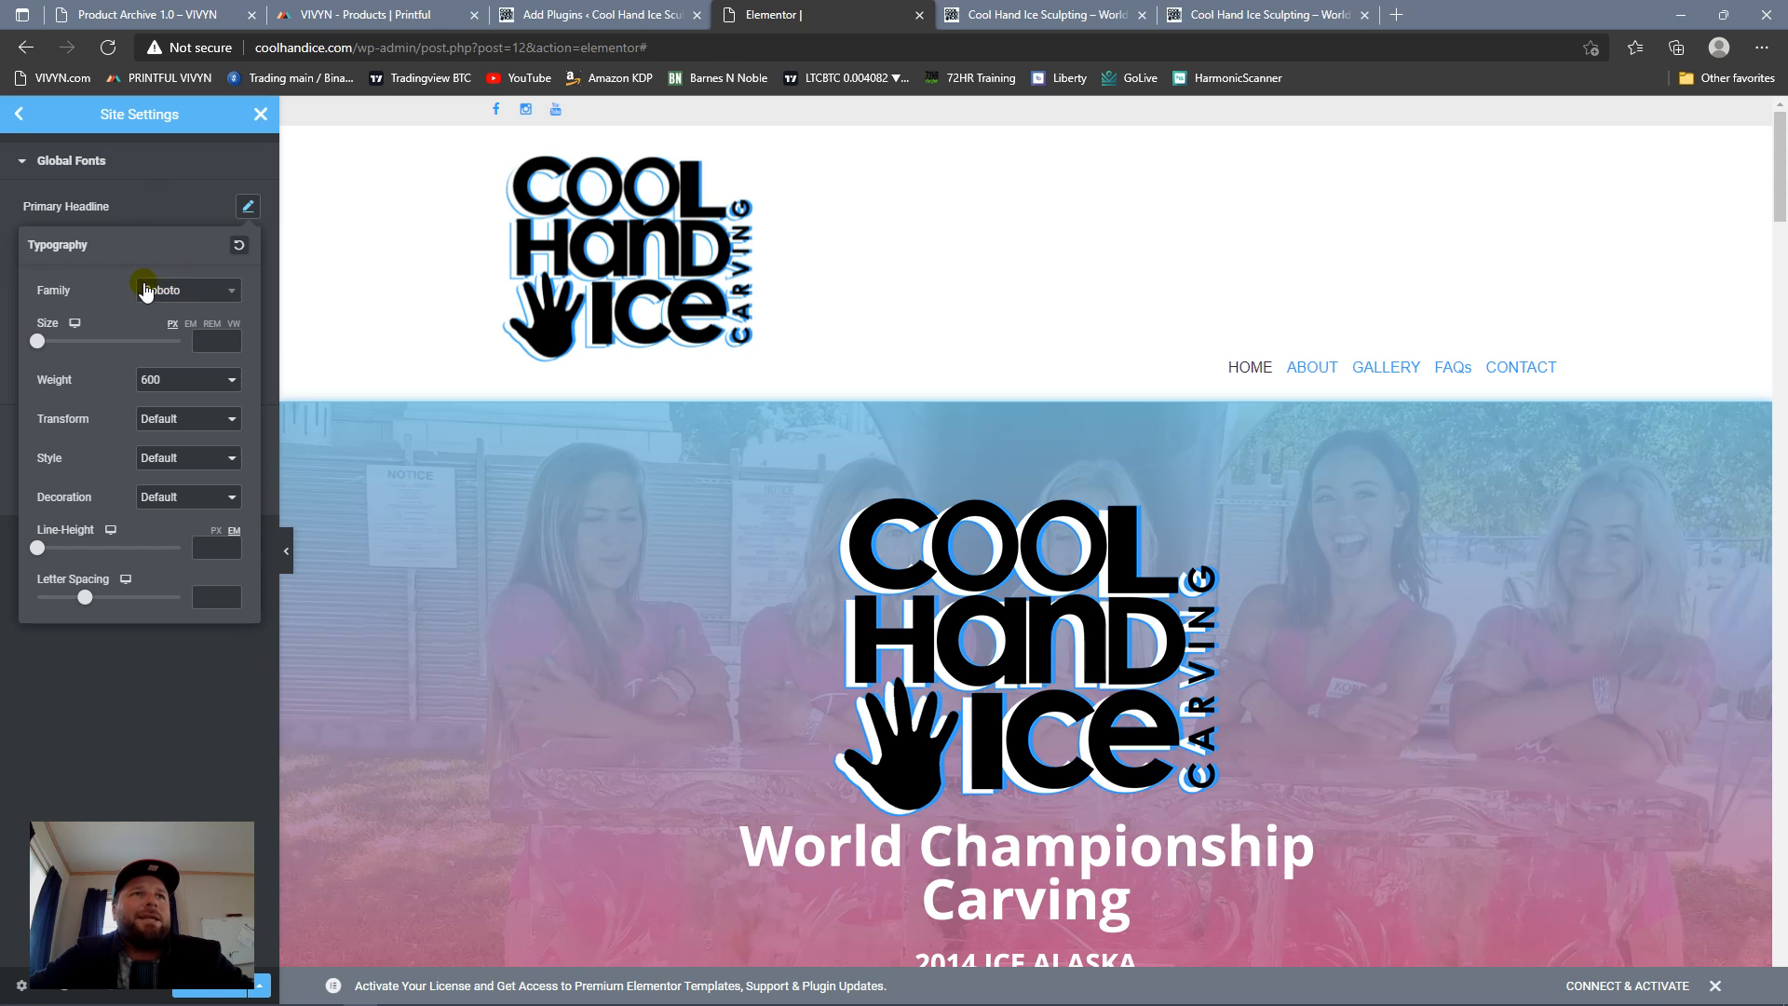
{"action": "left_click", "coordinate": [171, 210]}
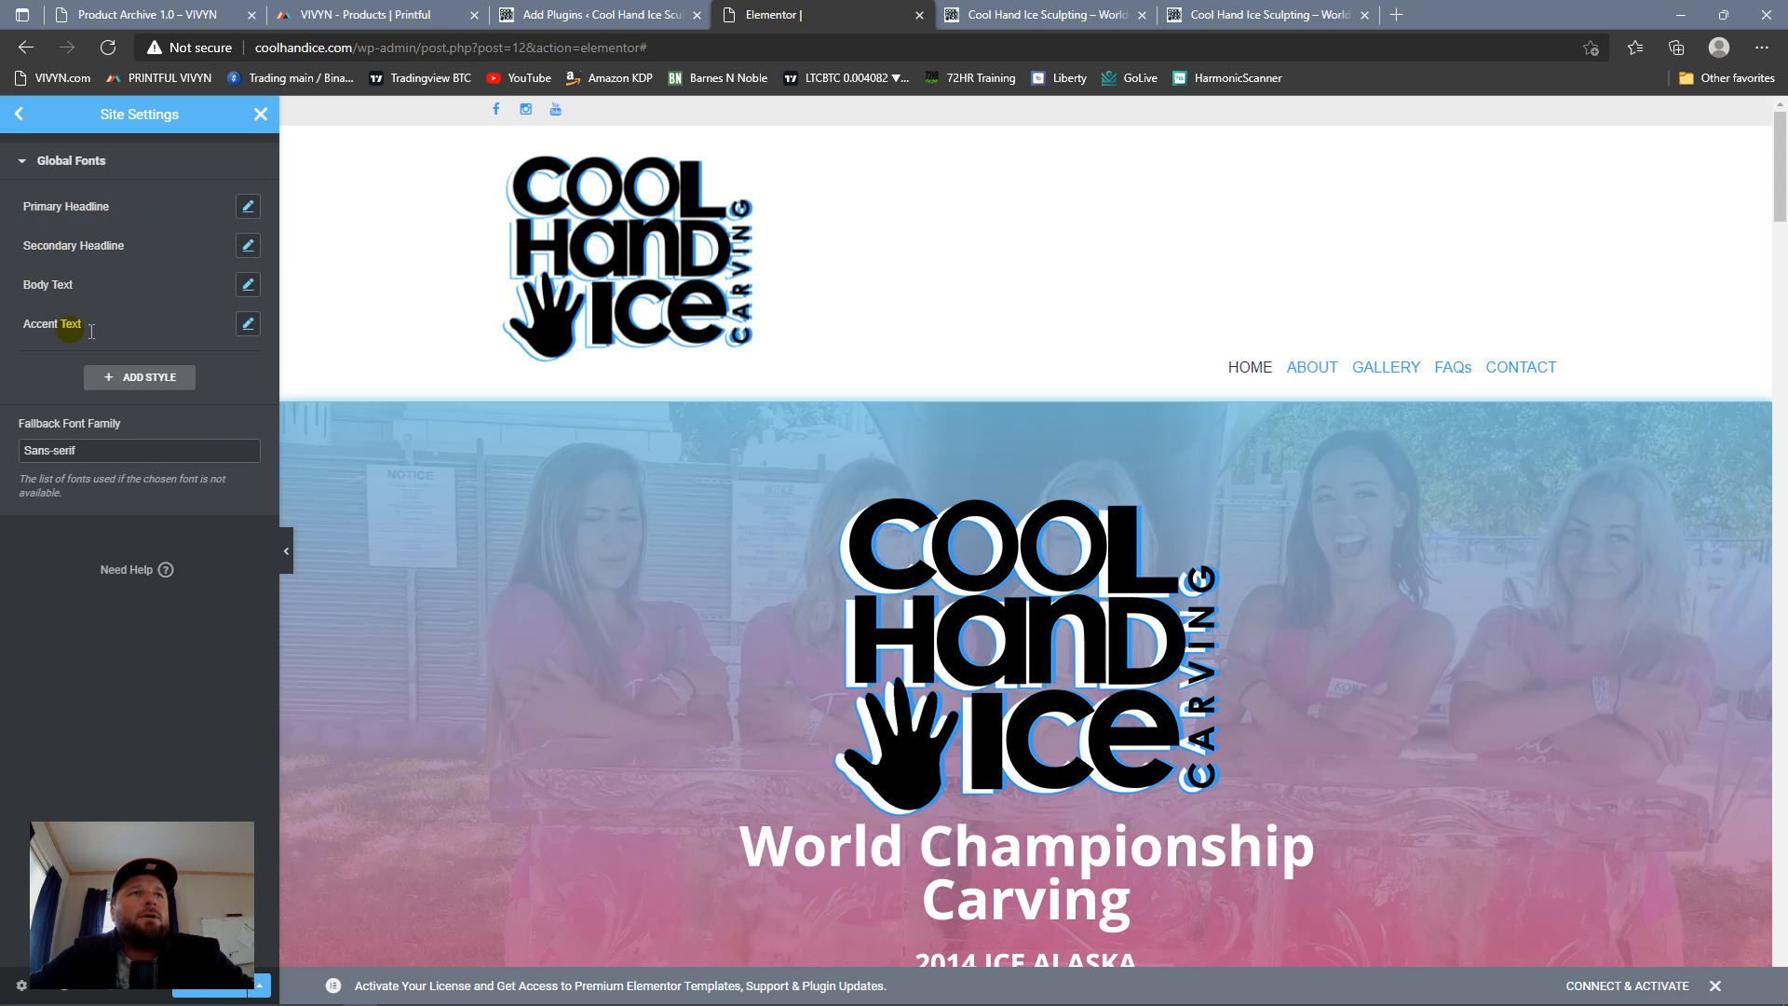
{"action": "left_click", "coordinate": [19, 114]}
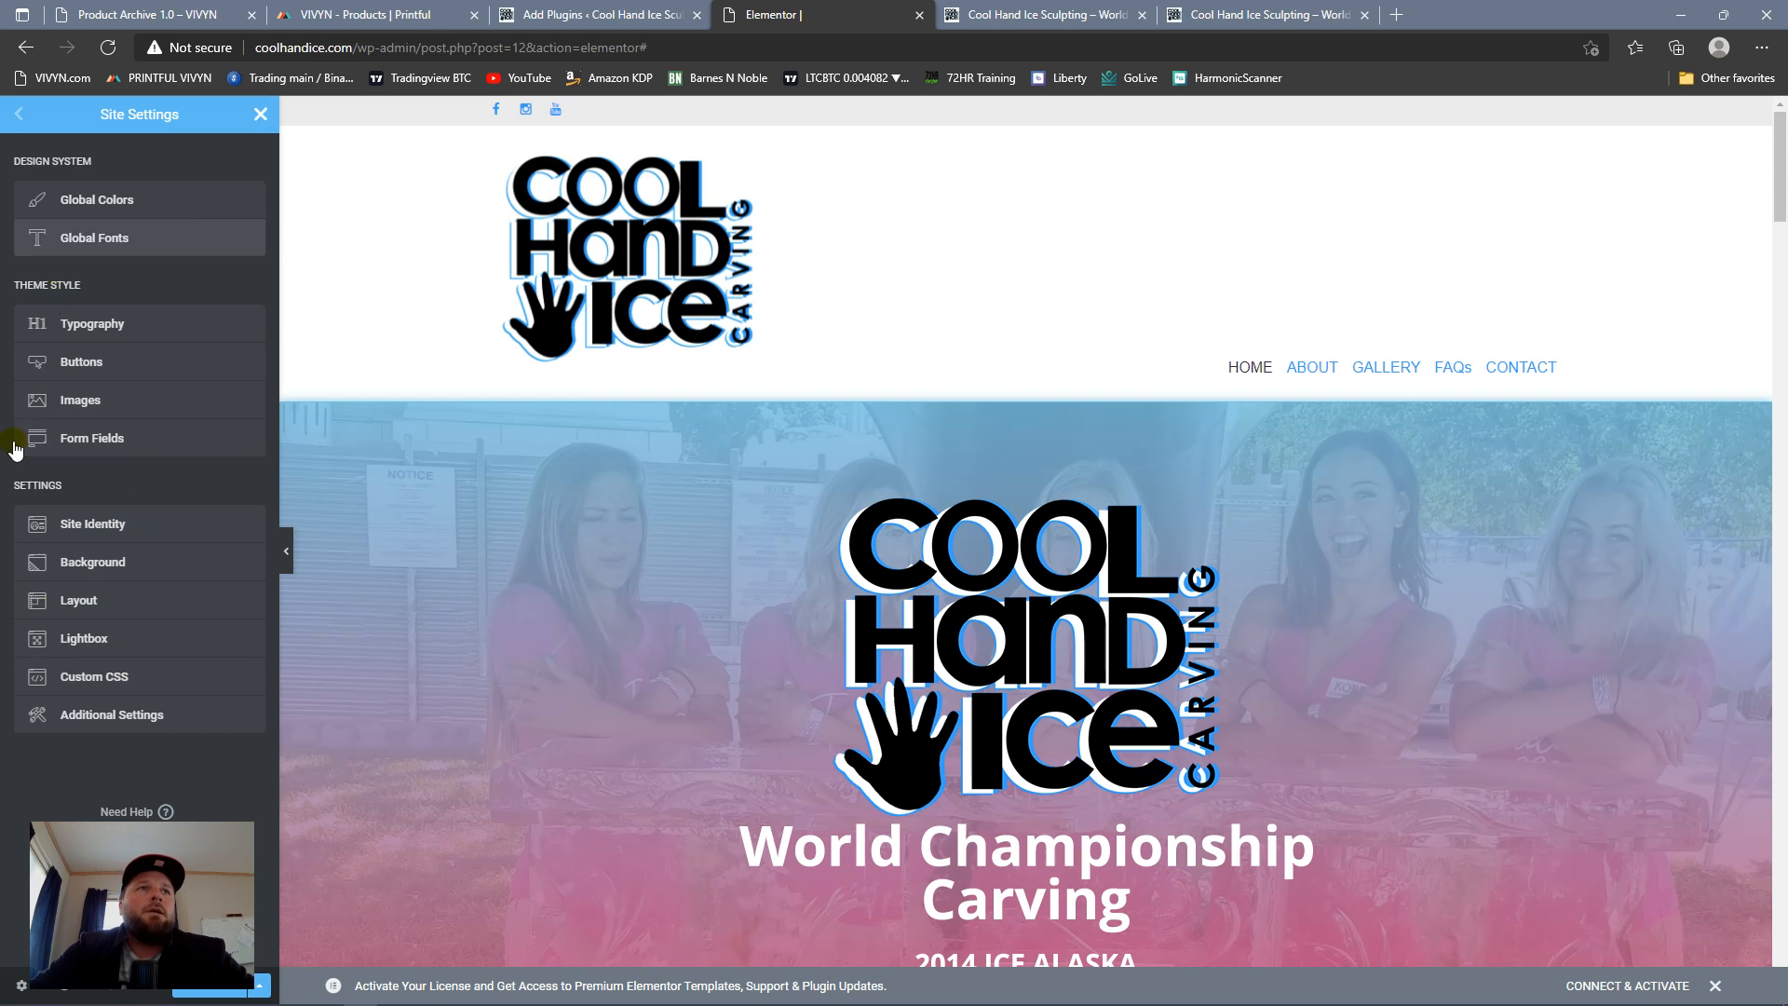
Step: View the Kit Settings and close Site Settings to return to the page editor
{"action": "left_click", "coordinate": [19, 984]}
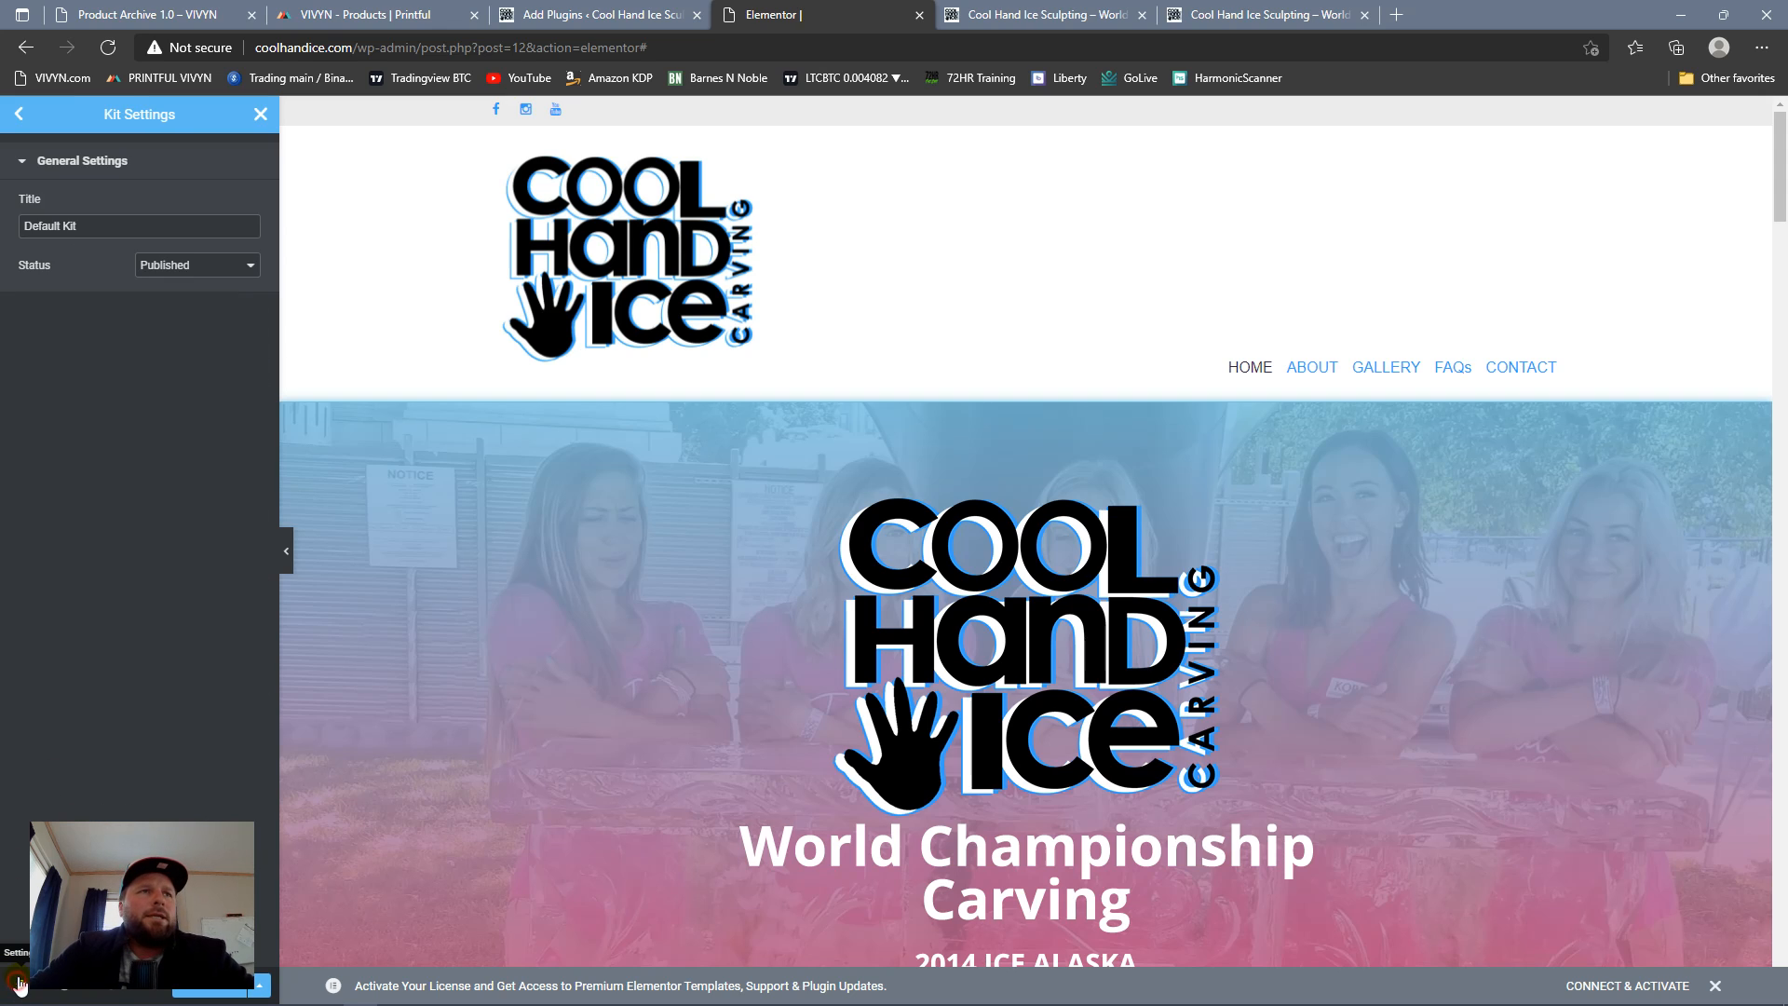
{"action": "left_click", "coordinate": [17, 113]}
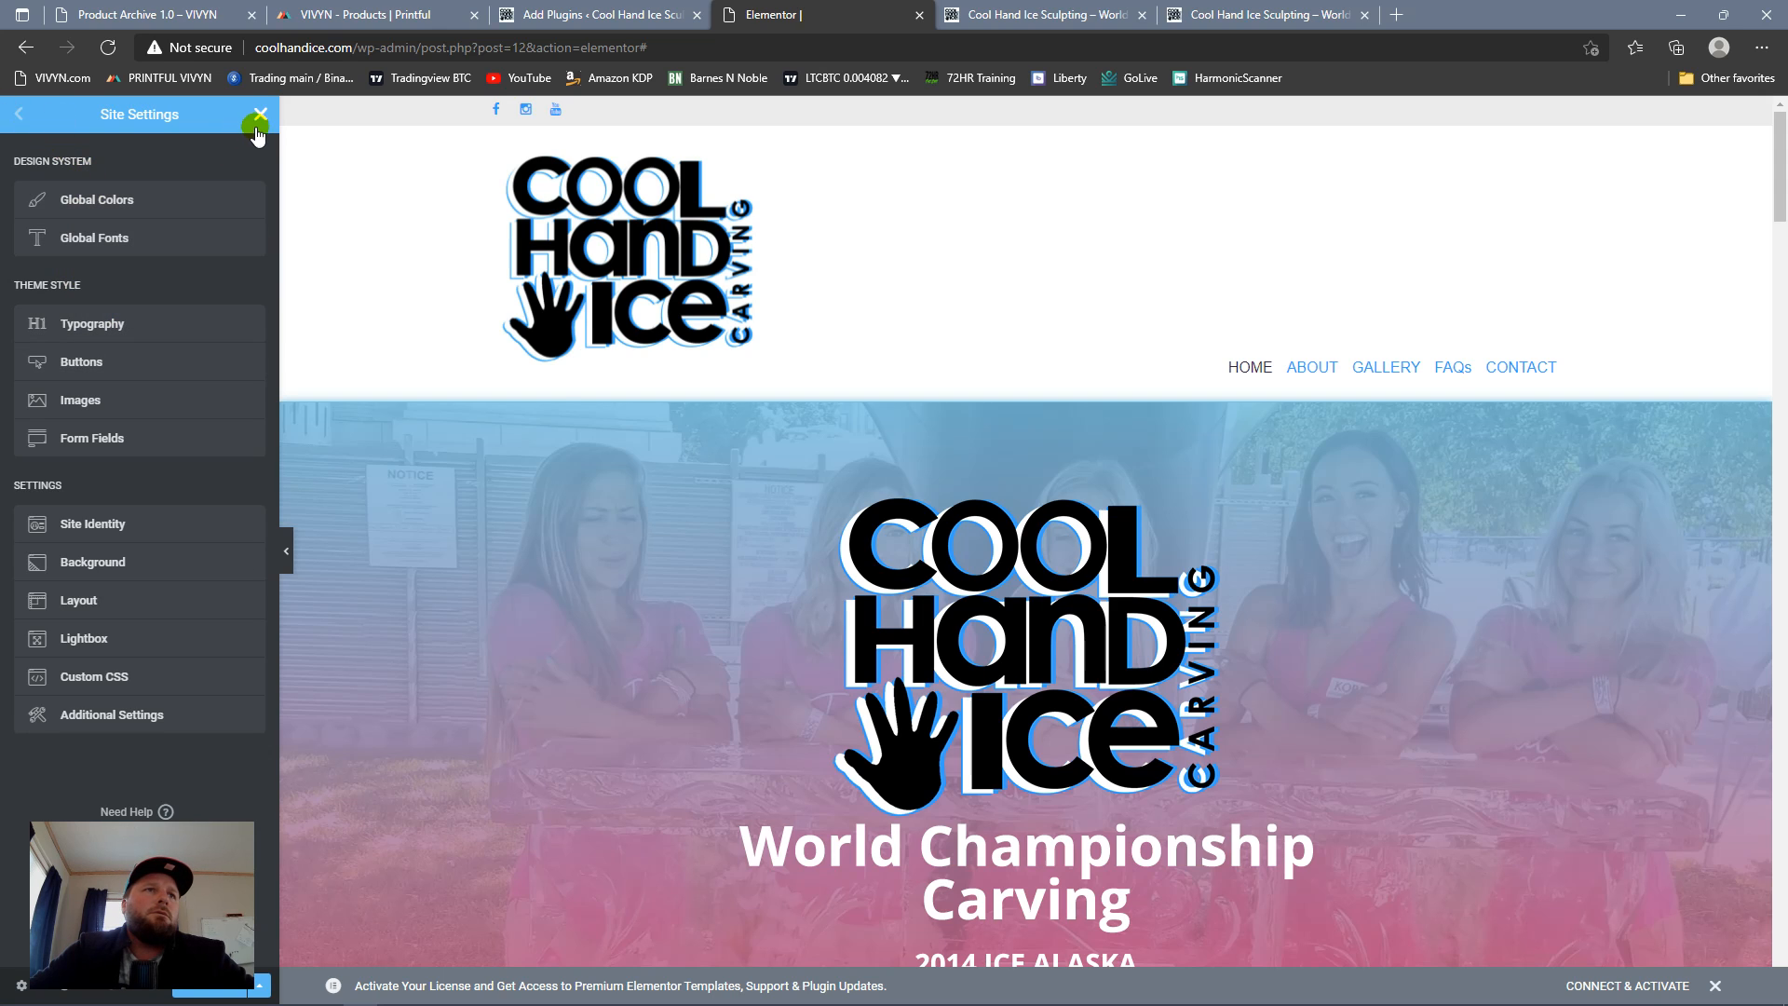
{"action": "left_click", "coordinate": [259, 114]}
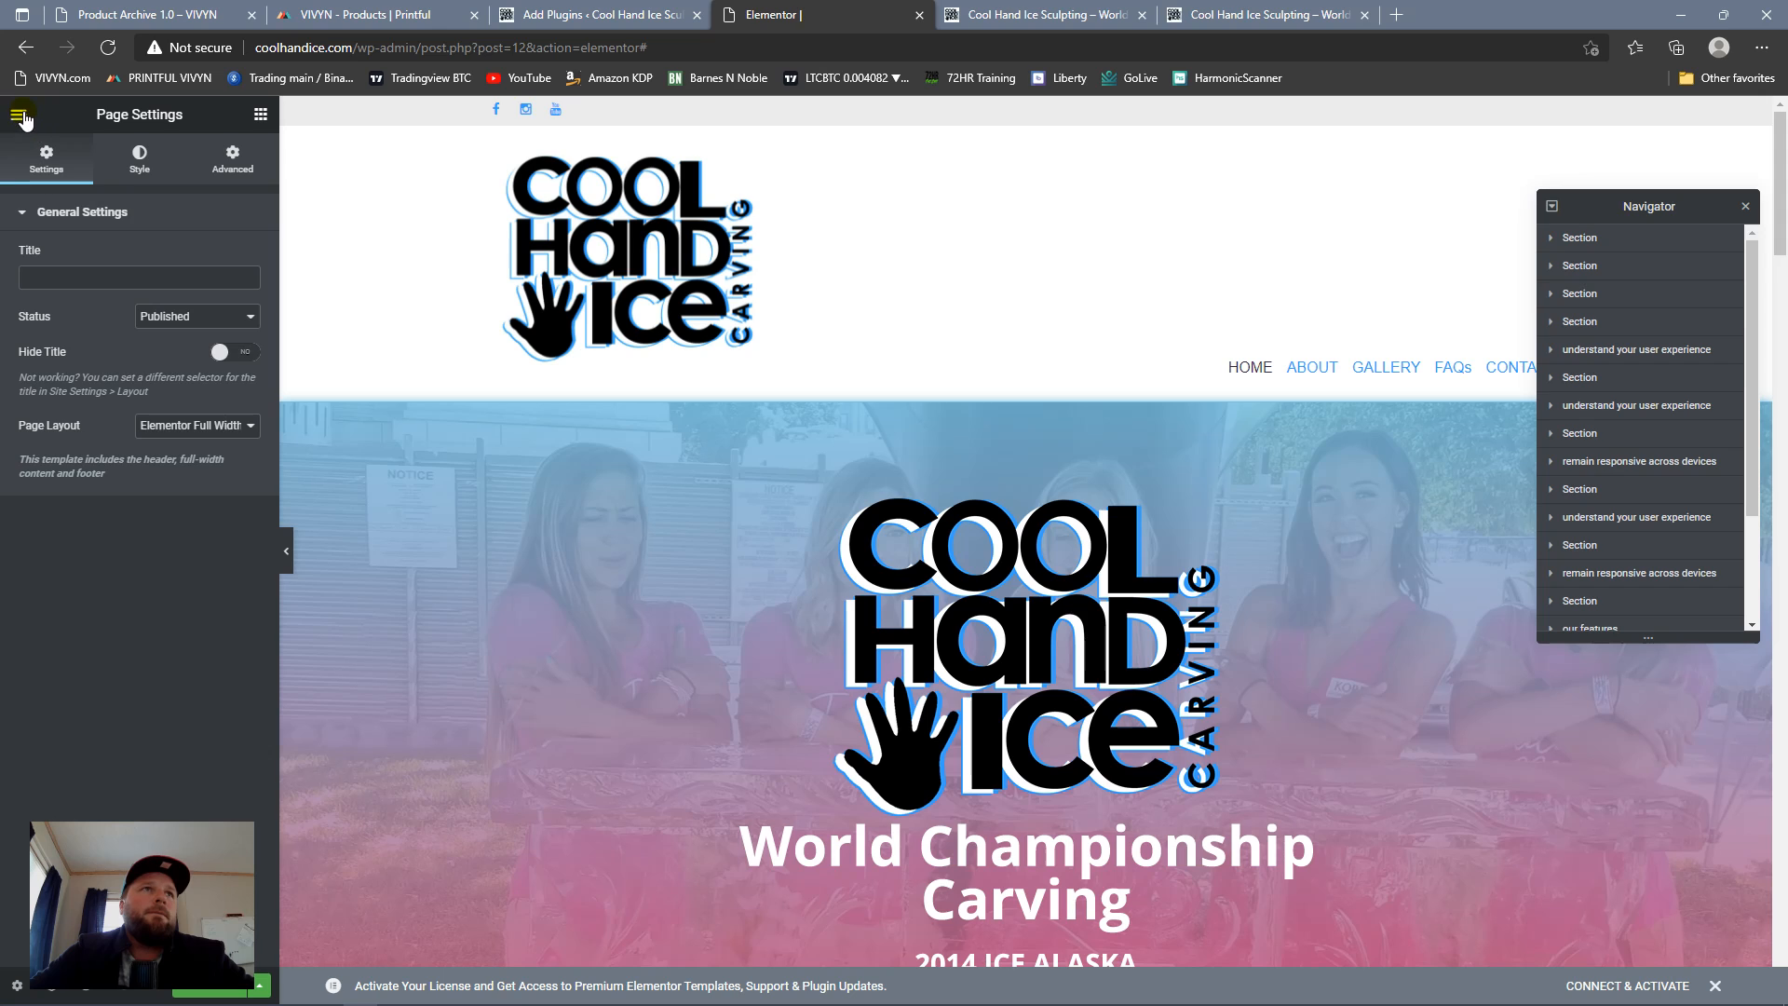
Step: Create a new Header template in the Theme Builder, leaving the current page, and dismiss the block library
{"action": "left_click", "coordinate": [19, 114]}
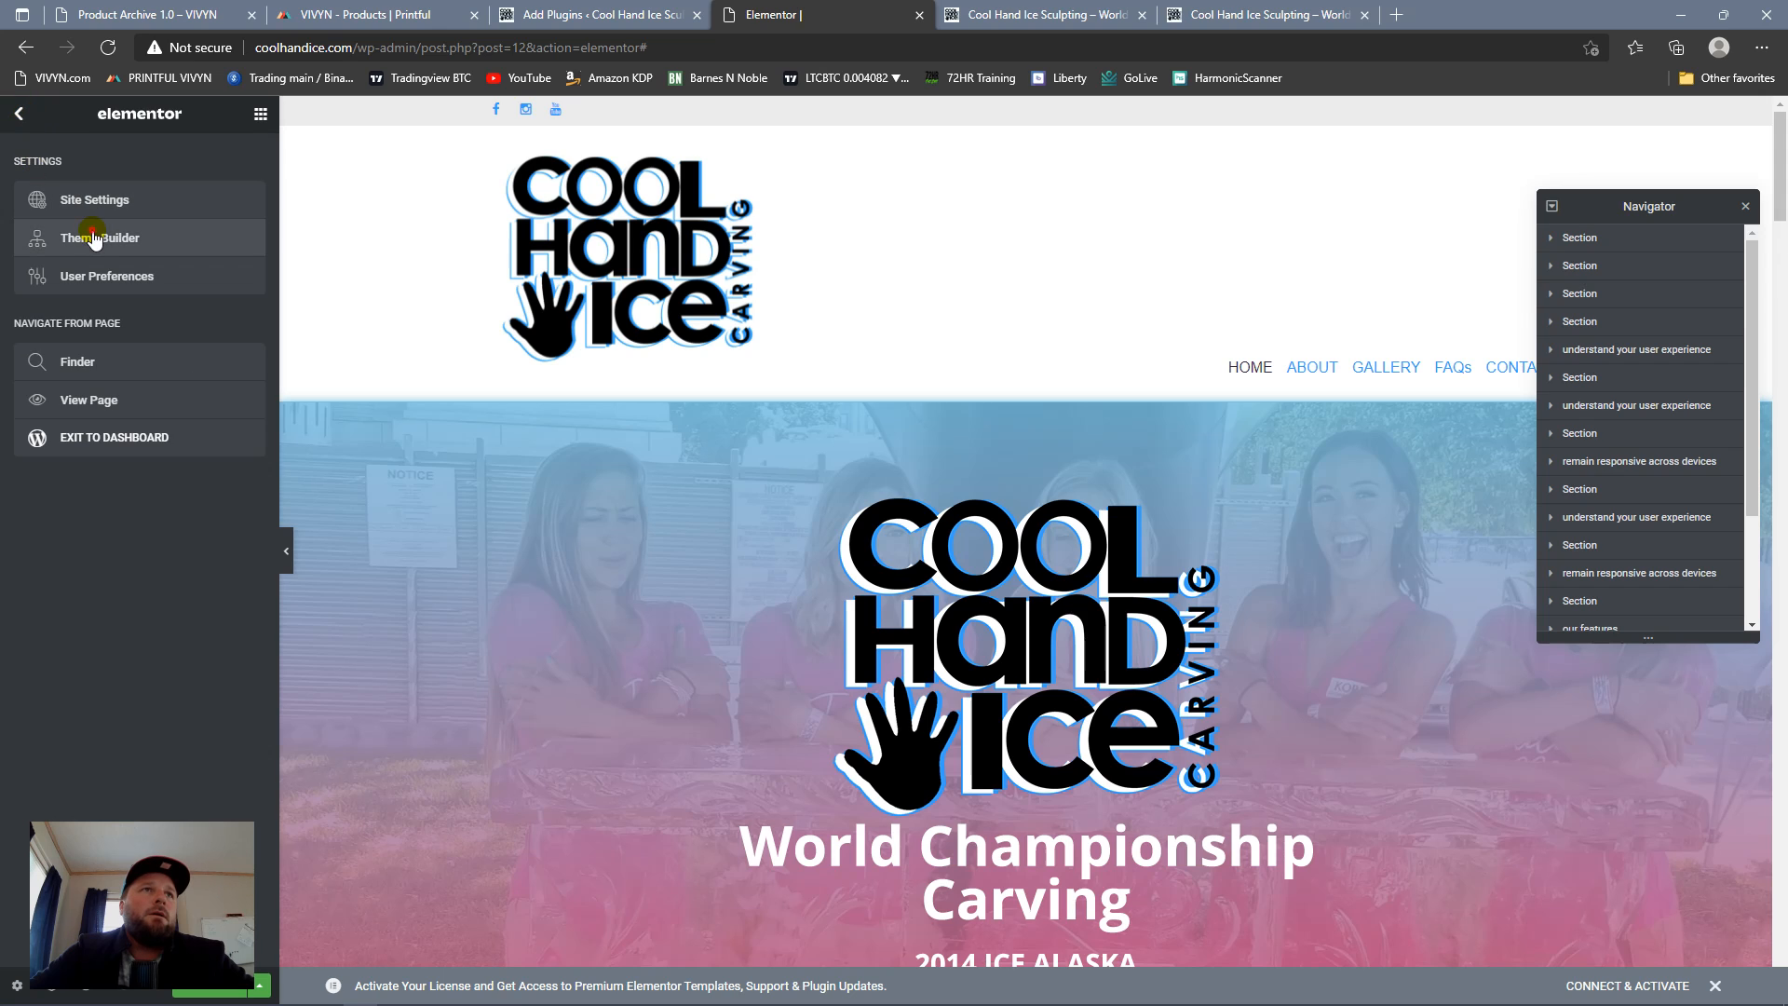
{"action": "left_click", "coordinate": [95, 236]}
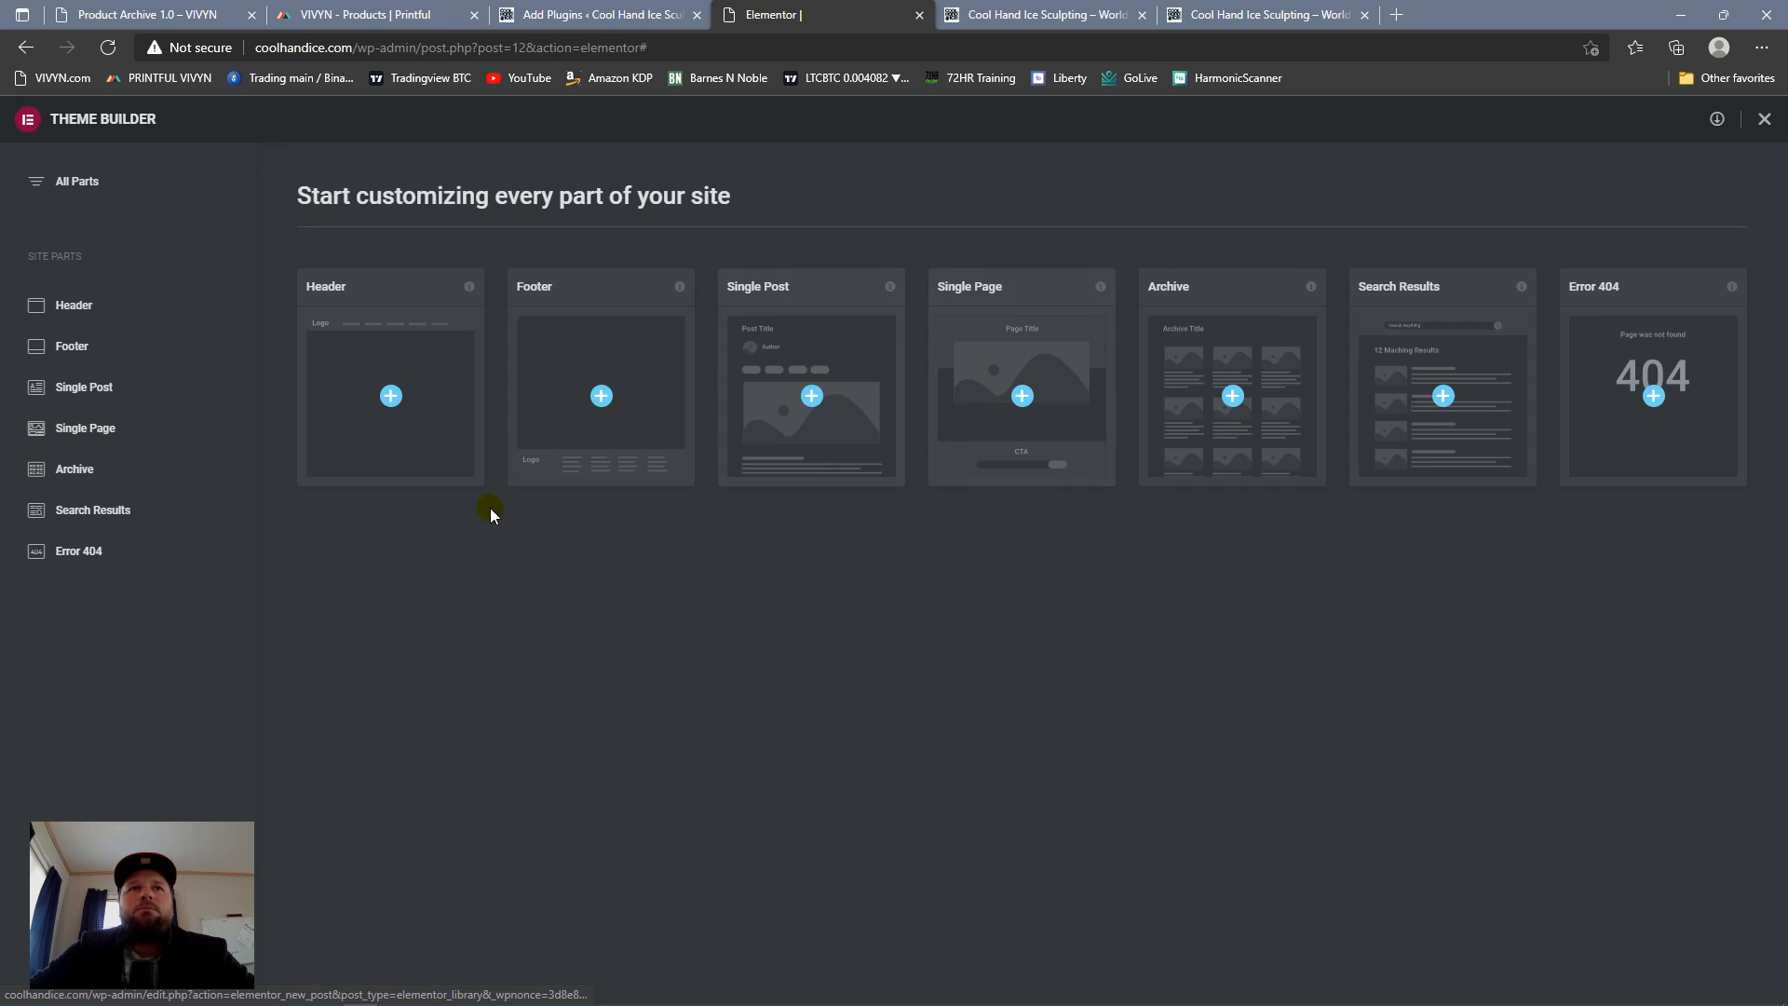
{"action": "left_click", "coordinate": [387, 399]}
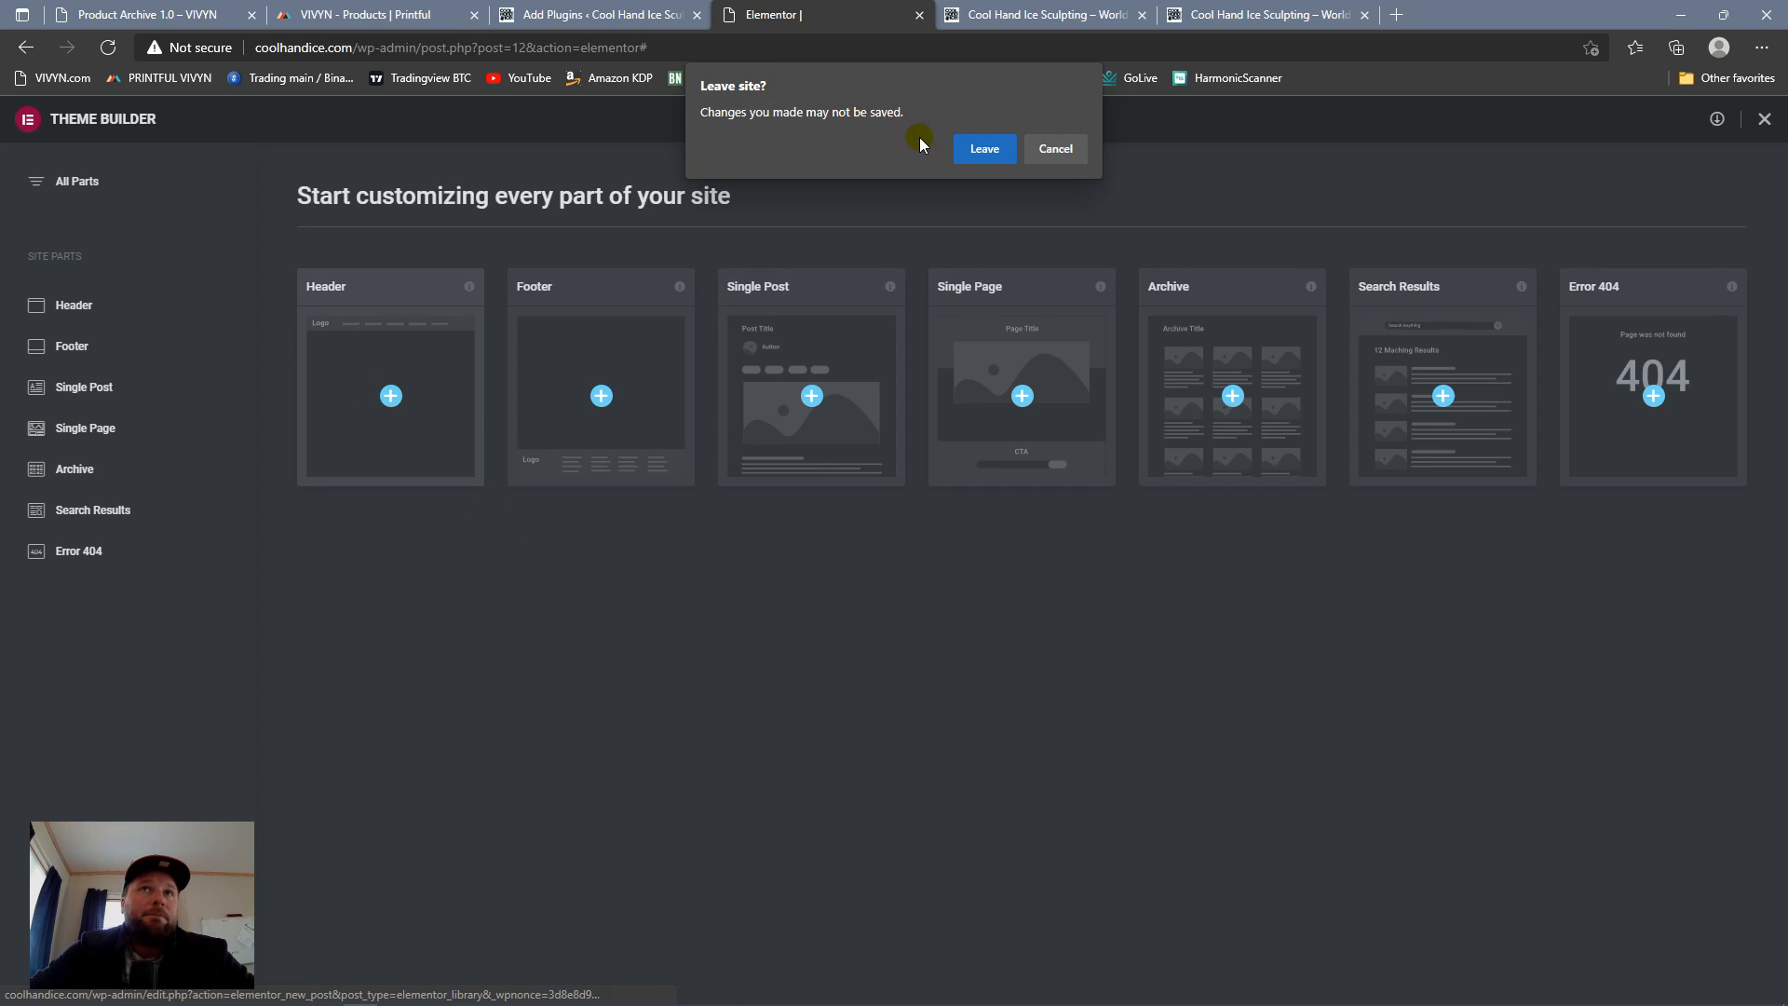
{"action": "left_click", "coordinate": [972, 152]}
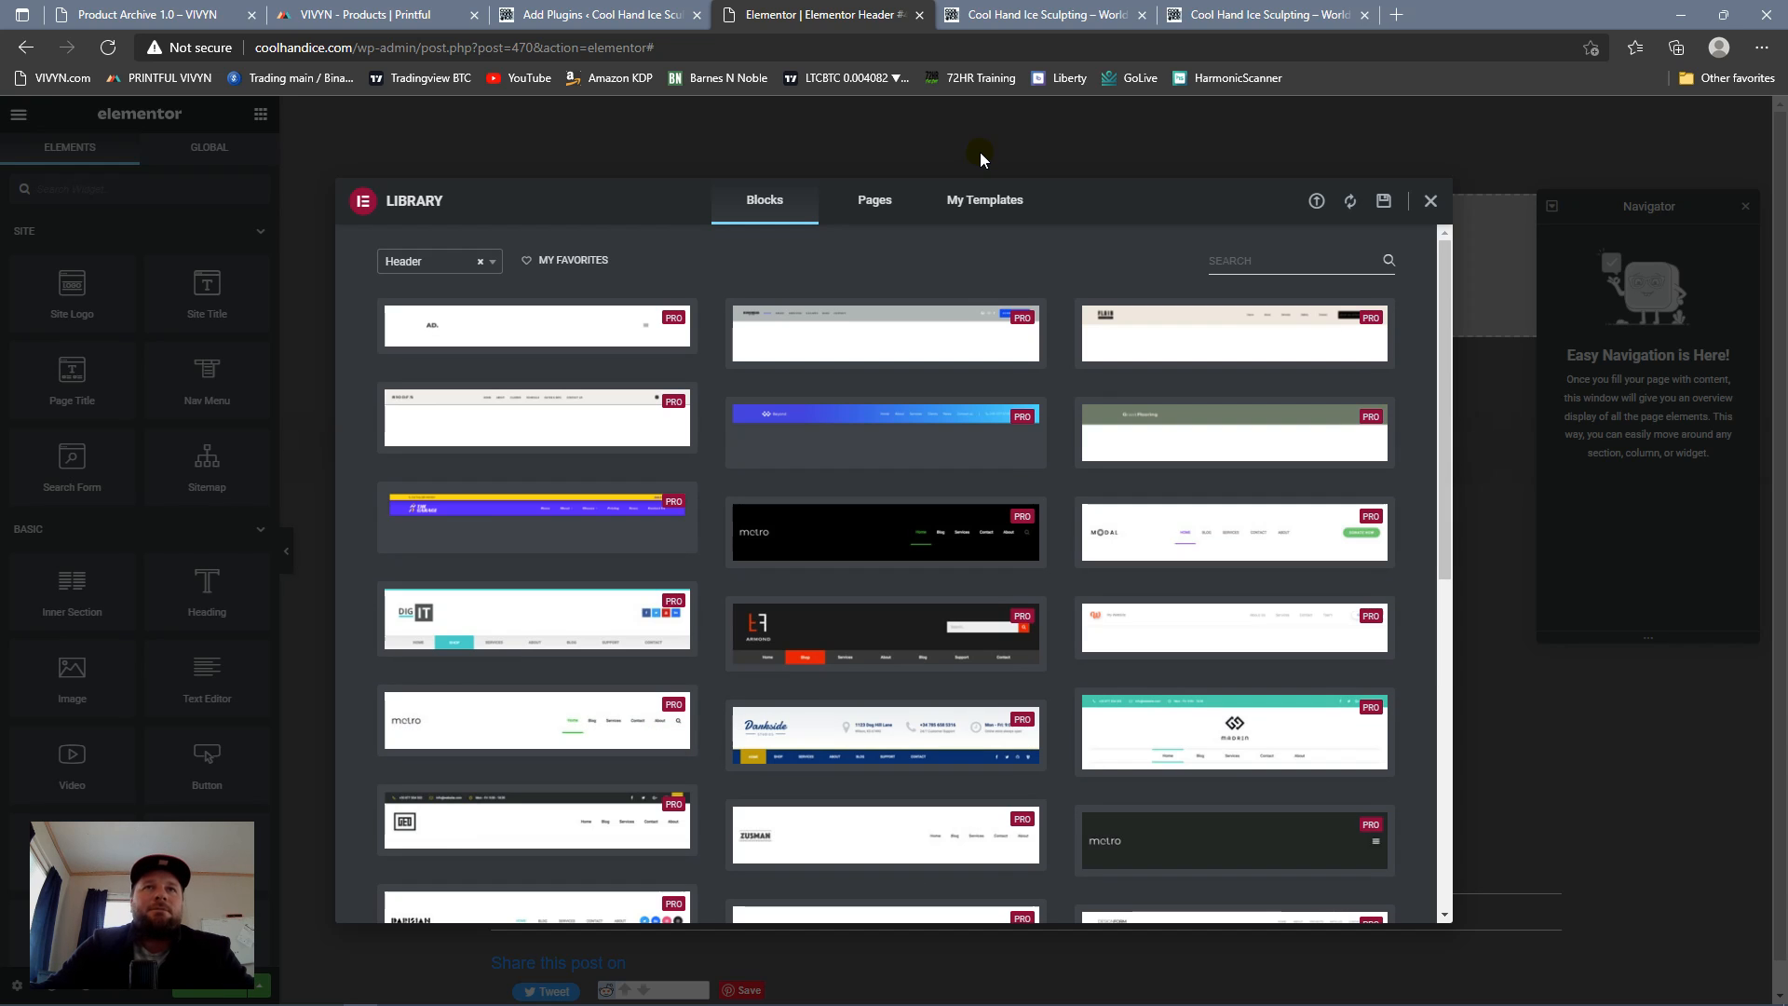
{"action": "left_click", "coordinate": [1430, 202]}
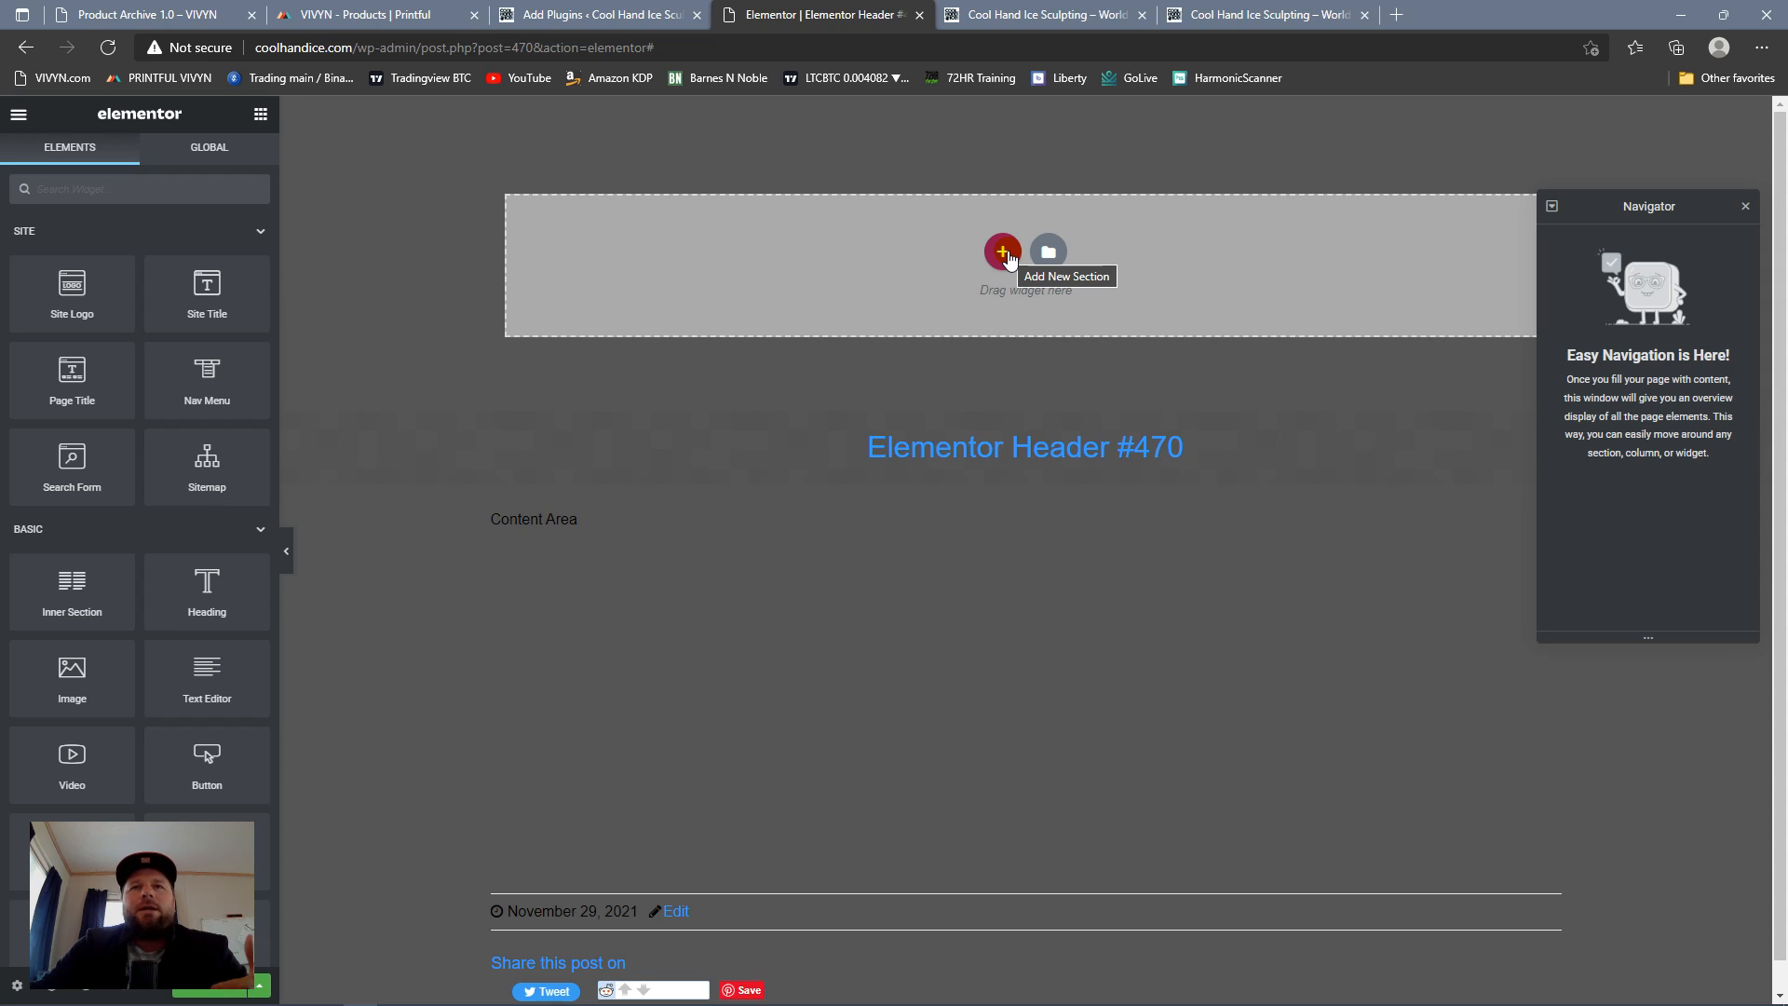
Step: Add a single-column section to the header, close the Navigator, and set the section's content width to Full Width
{"action": "left_click", "coordinate": [1003, 252]}
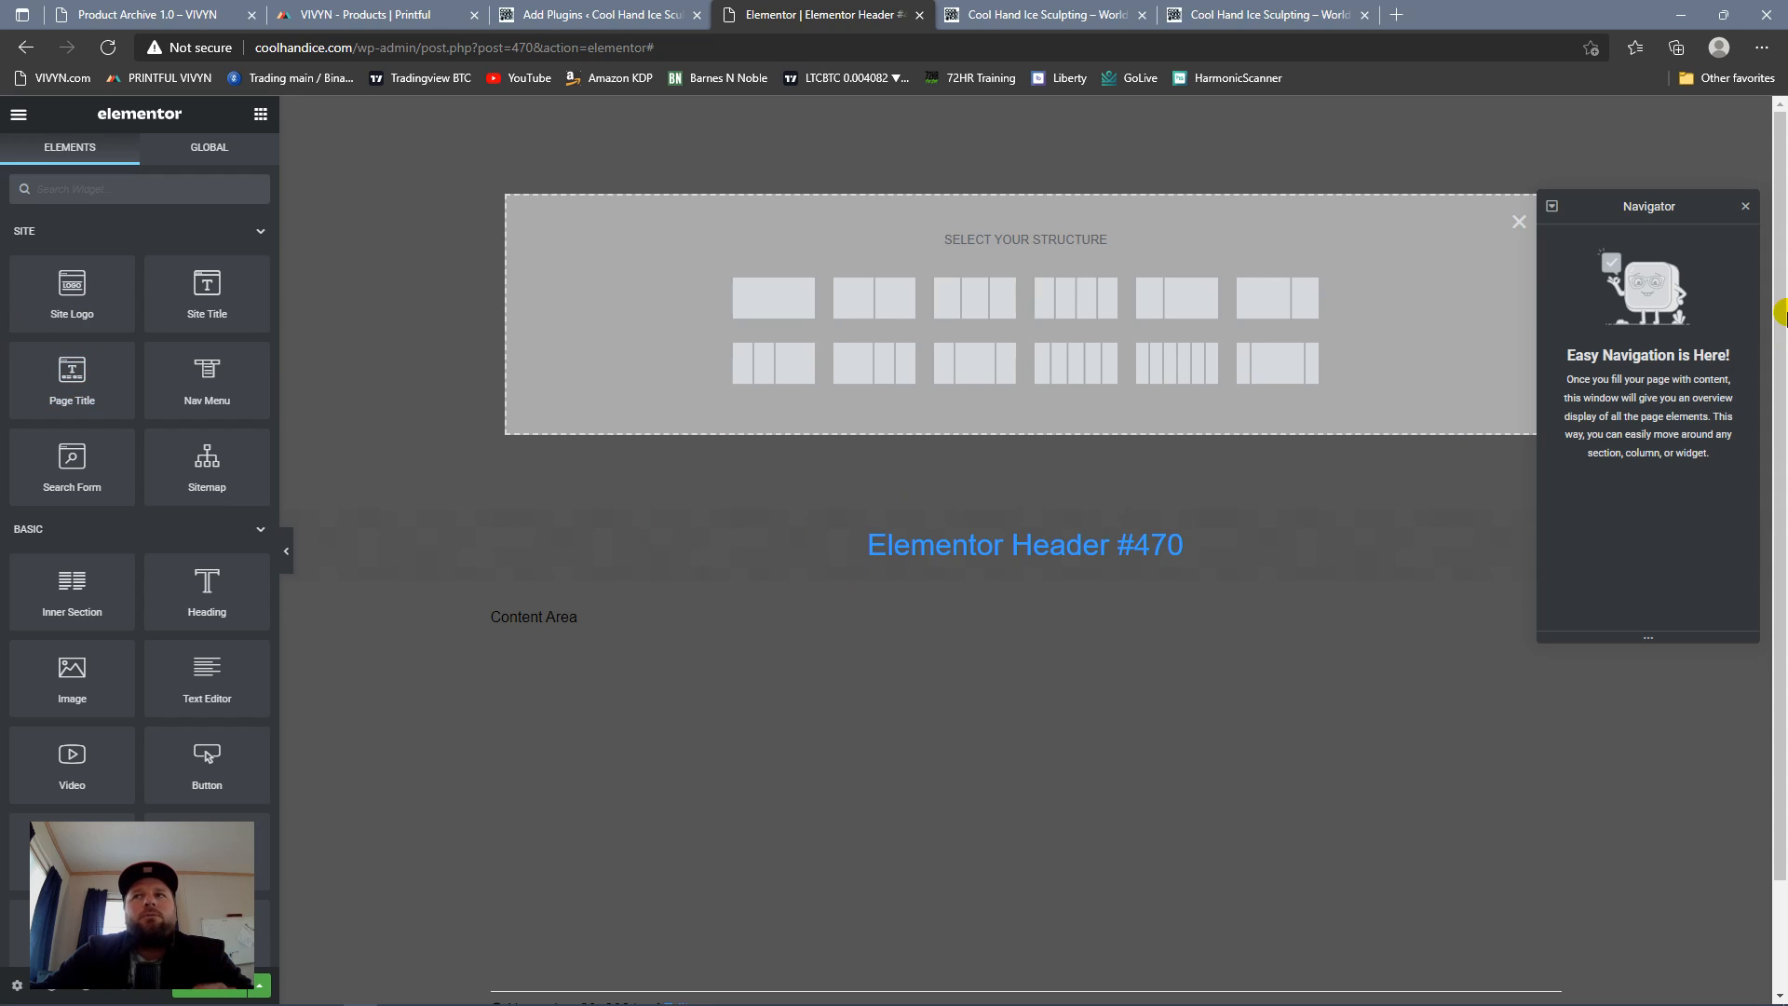
{"action": "left_click", "coordinate": [1751, 201]}
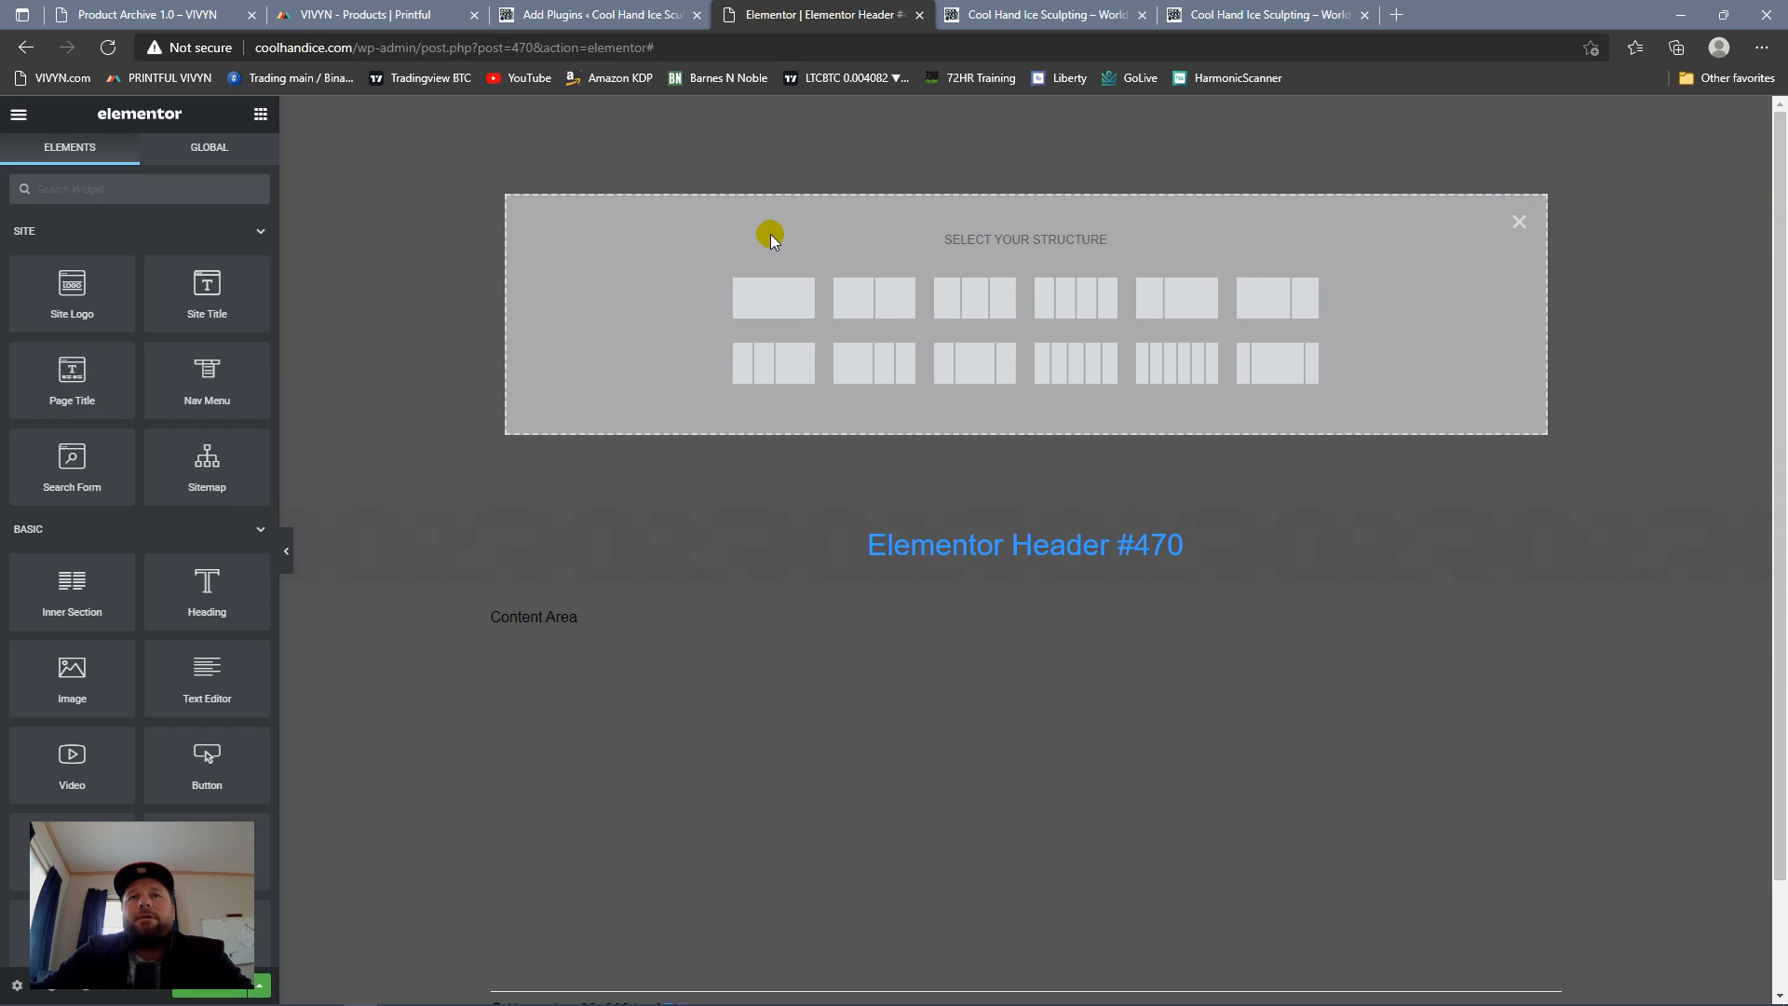
{"action": "left_click", "coordinate": [782, 314]}
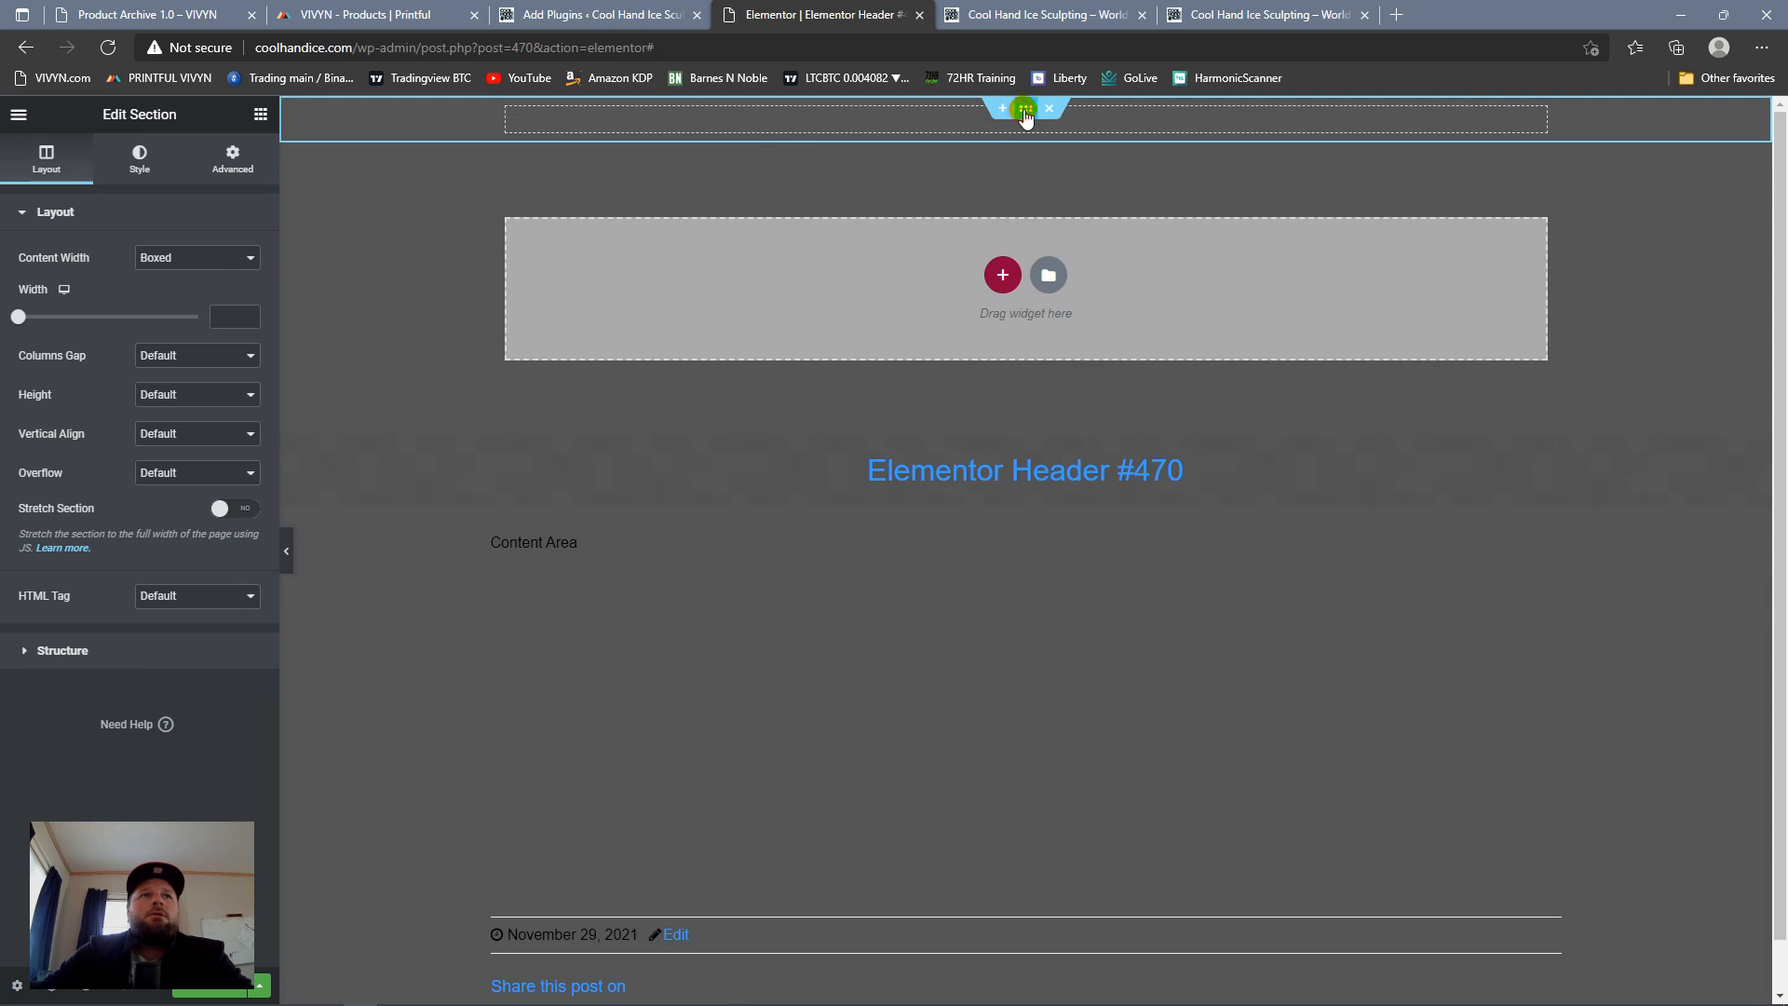
{"action": "left_click", "coordinate": [244, 257]}
{"action": "left_click", "coordinate": [206, 293]}
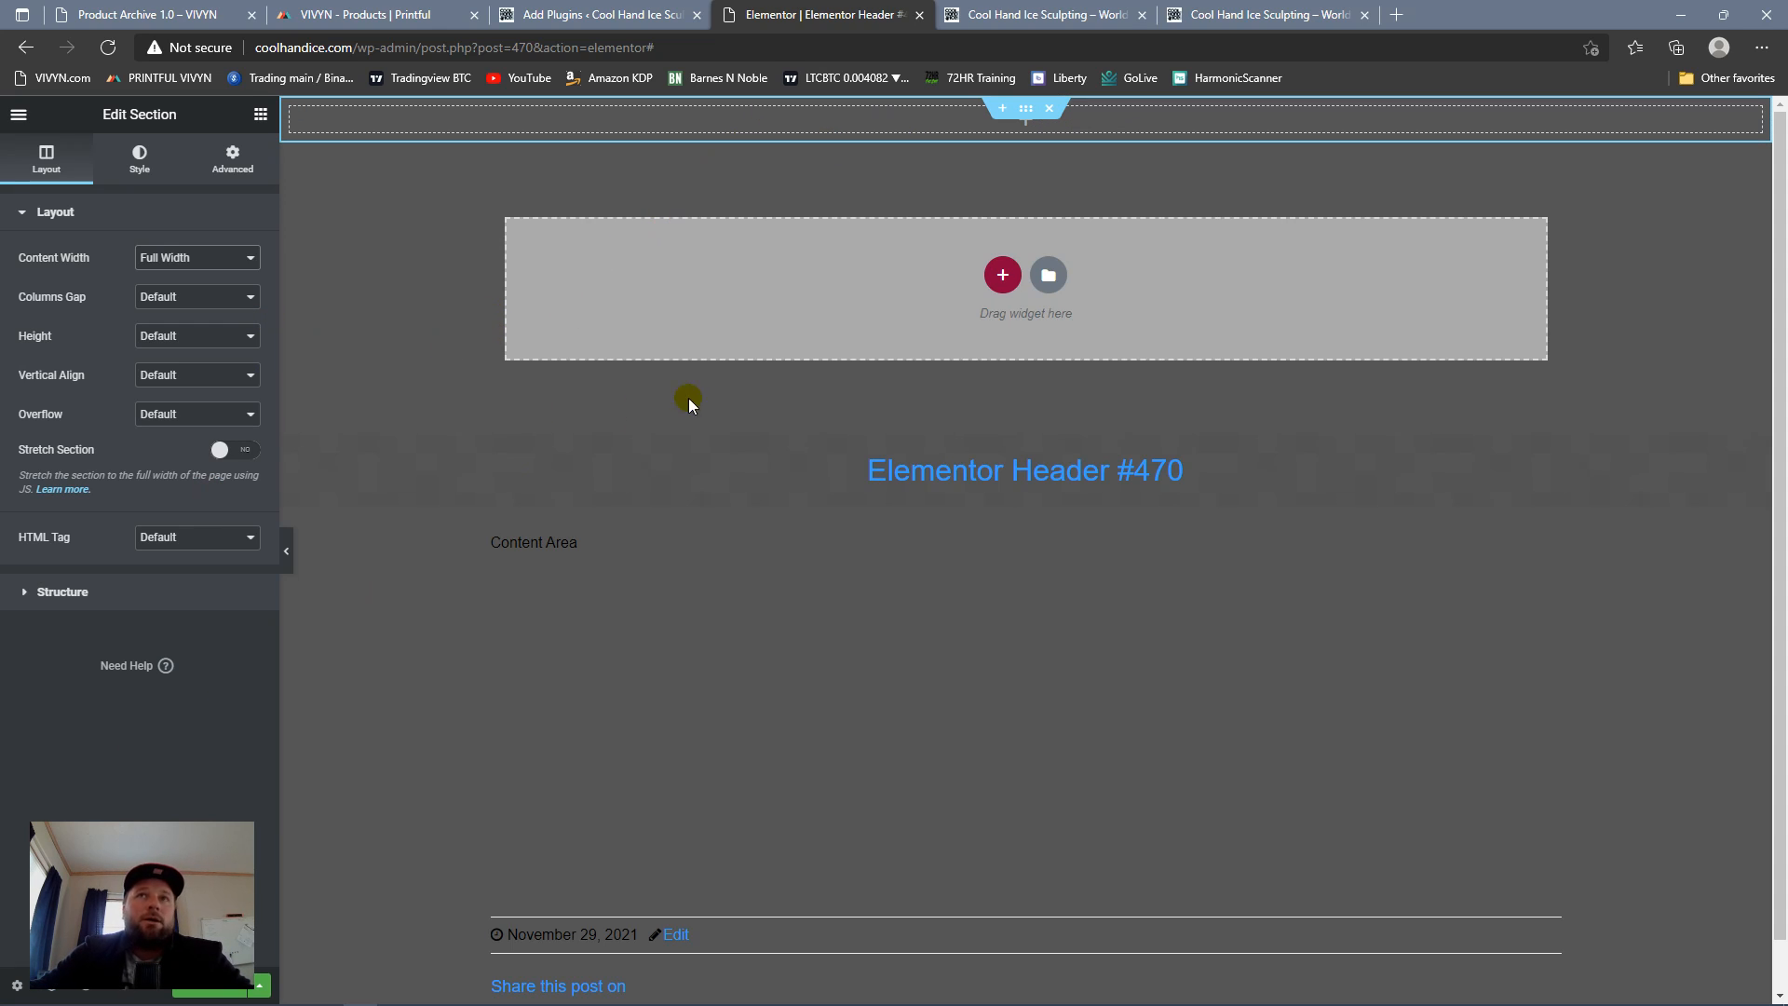
Step: Examine the Basic and Pro widgets available for the header template
{"action": "left_click", "coordinate": [261, 115]}
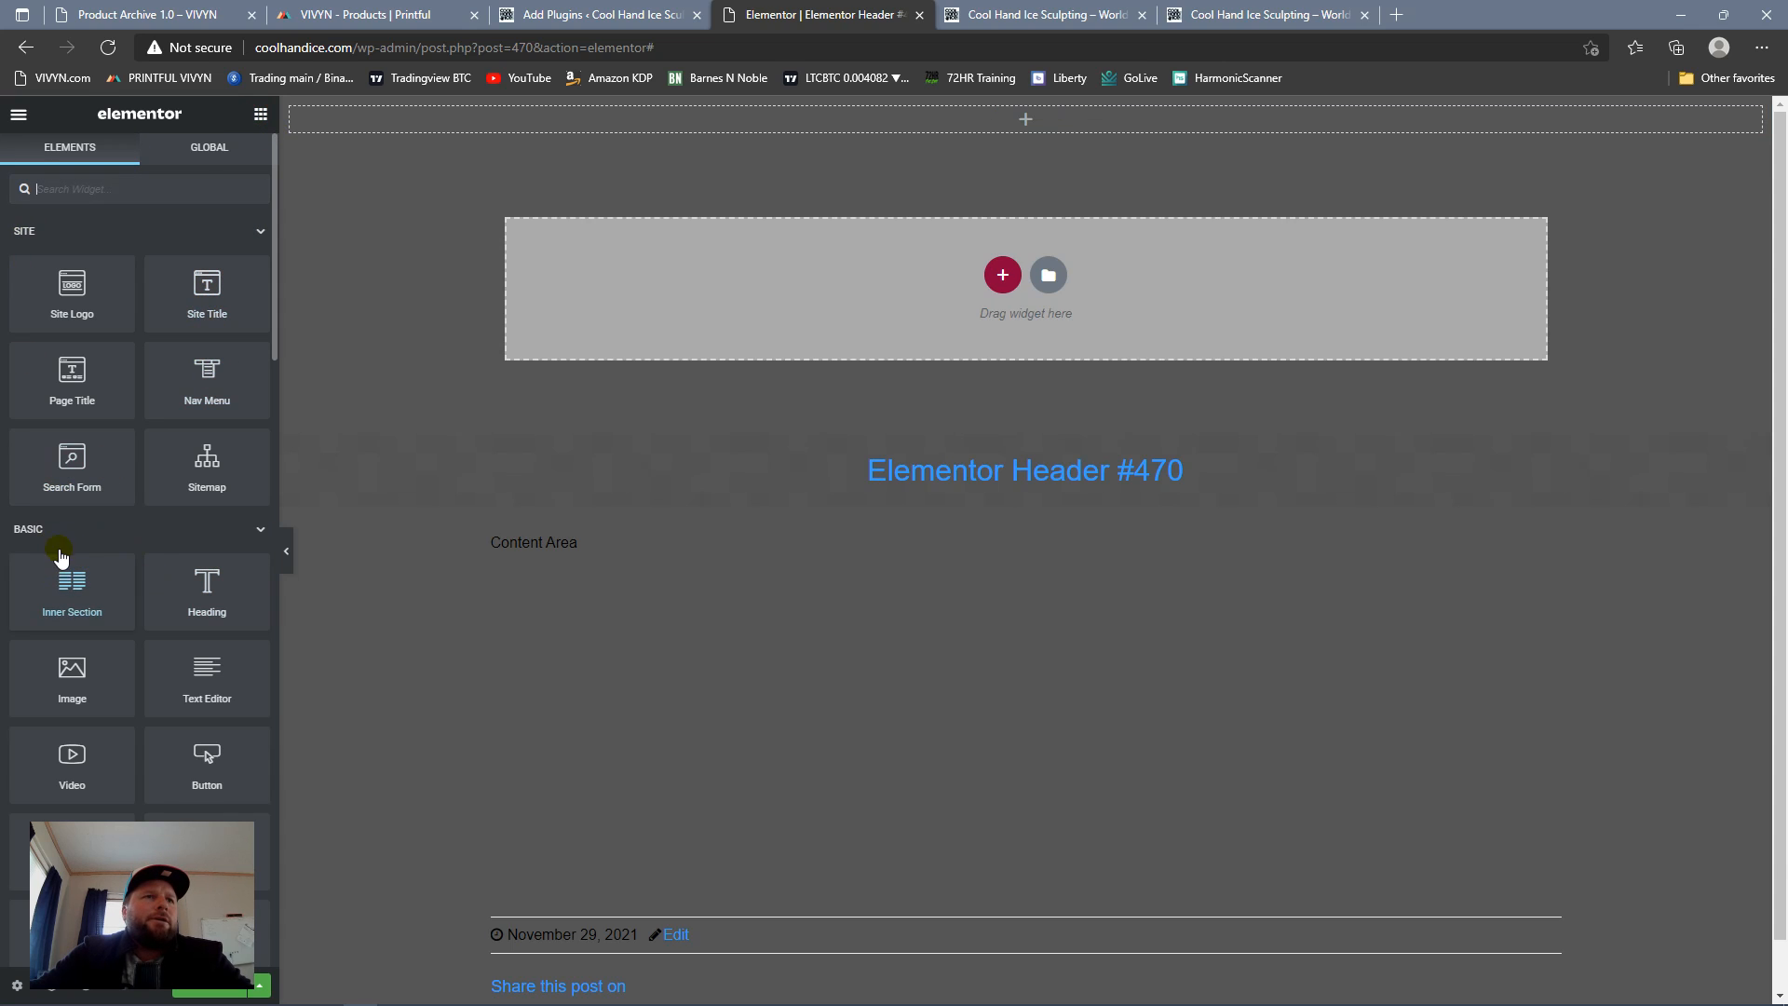
{"action": "scroll", "coordinate": [65, 558], "scroll_direction": "down", "scroll_amount": 1}
{"action": "scroll", "coordinate": [70, 517], "scroll_direction": "down", "scroll_amount": 3}
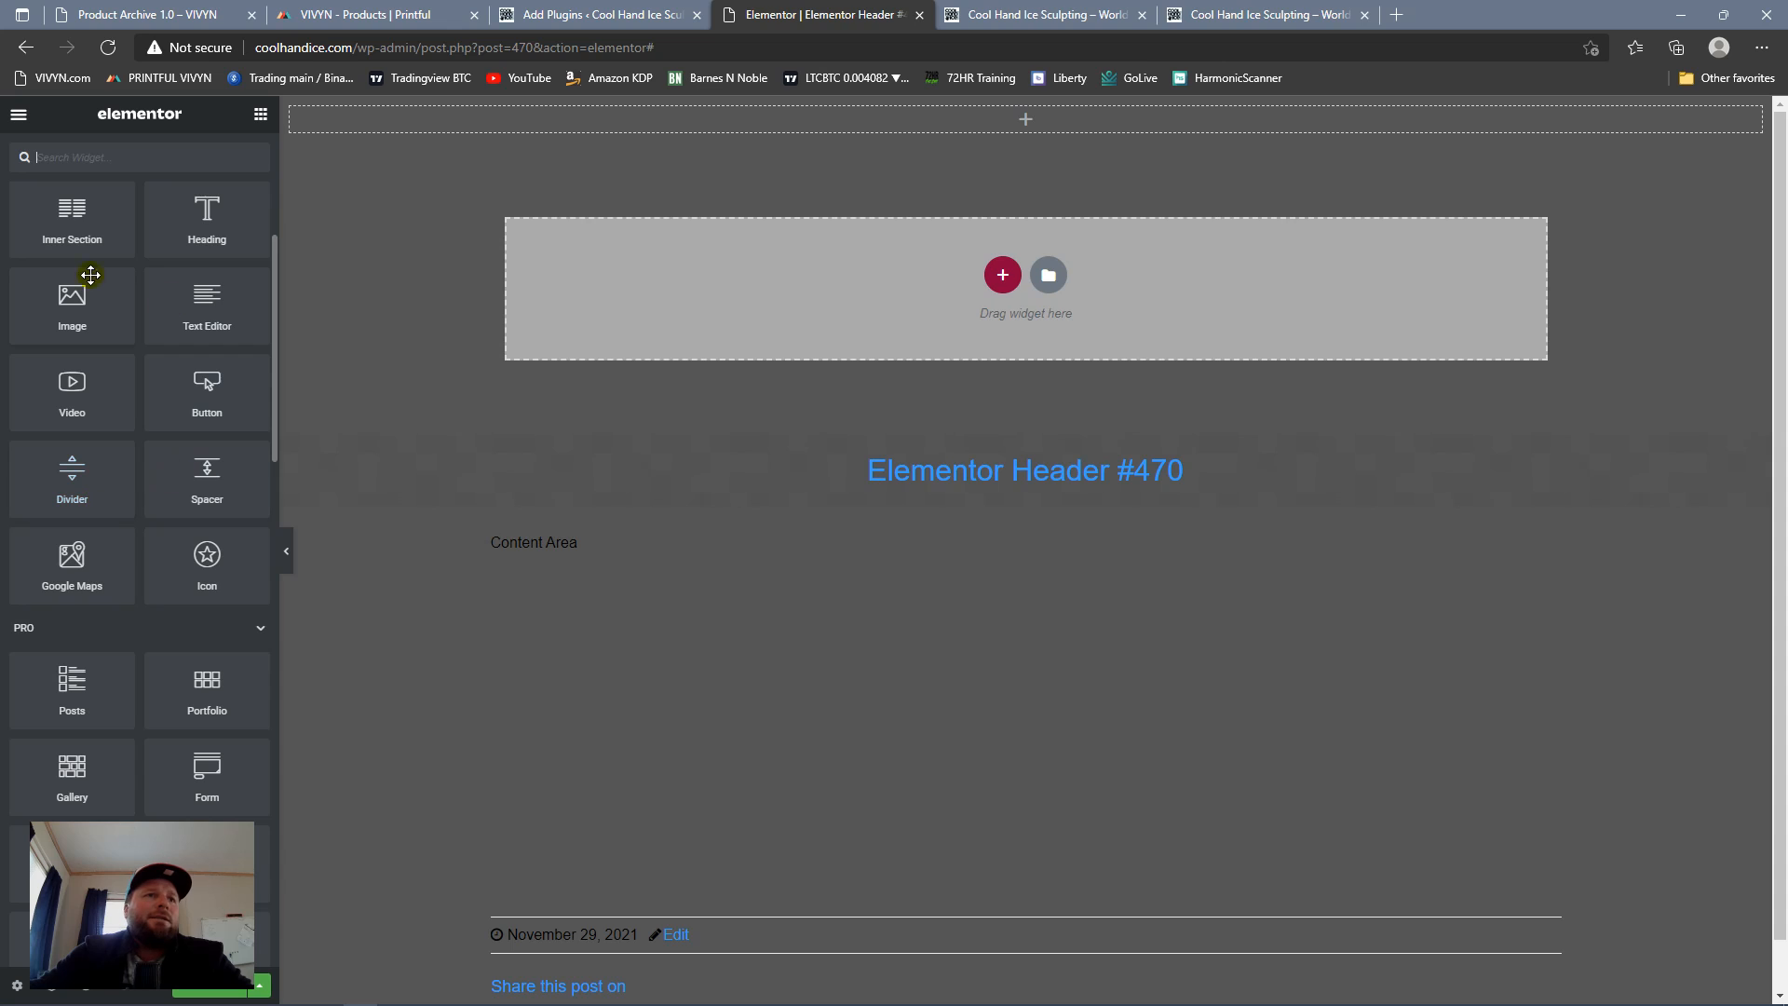
{"action": "scroll", "coordinate": [161, 442], "scroll_direction": "down", "scroll_amount": 2}
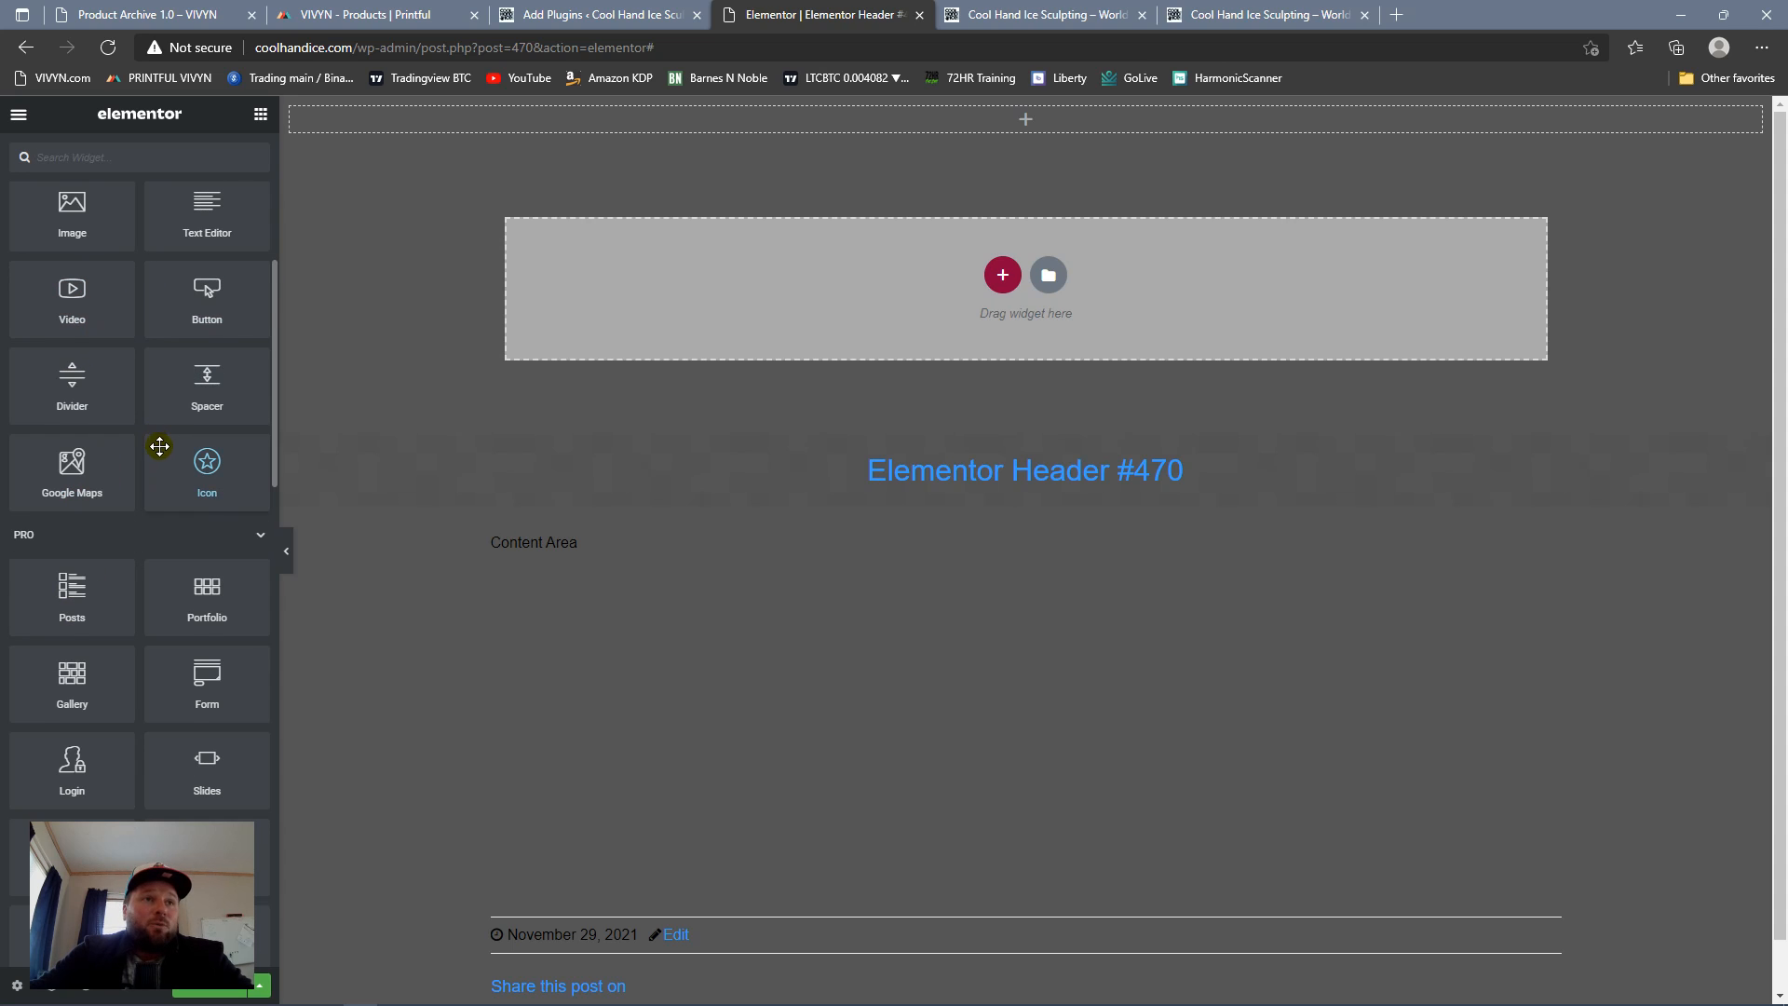
{"action": "scroll", "coordinate": [164, 464], "scroll_direction": "down", "scroll_amount": 2}
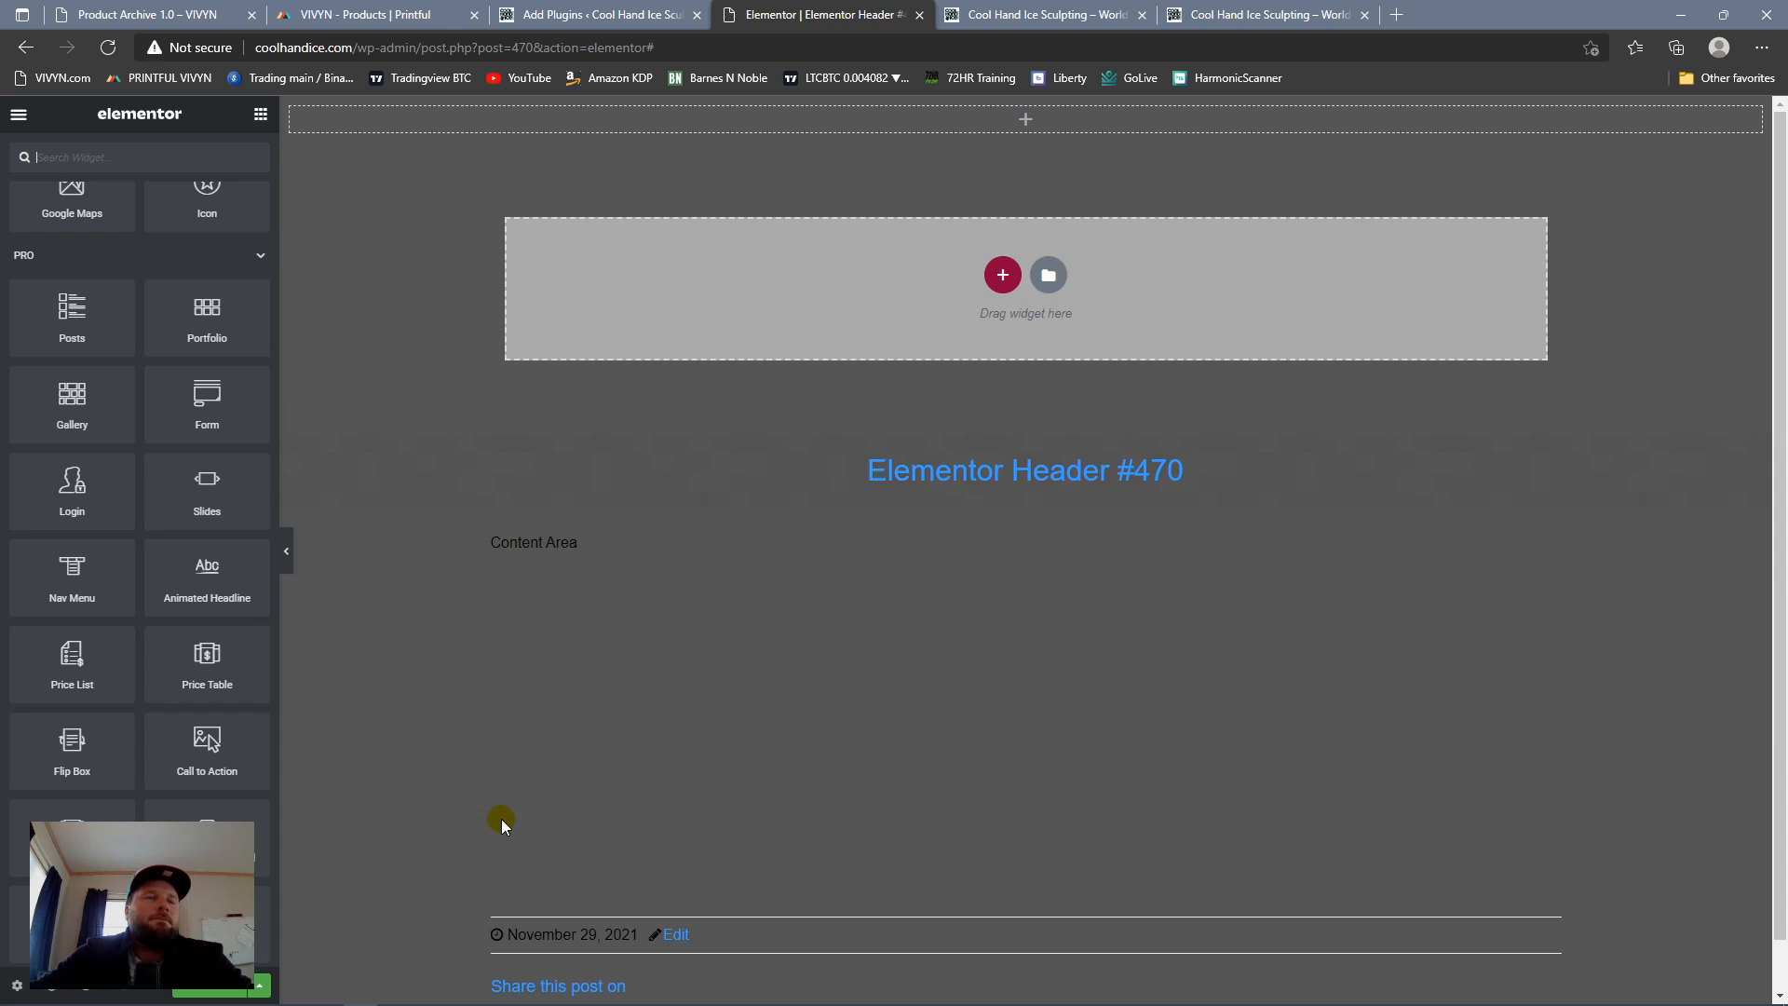
{"action": "scroll", "coordinate": [116, 364], "scroll_direction": "down", "scroll_amount": 1}
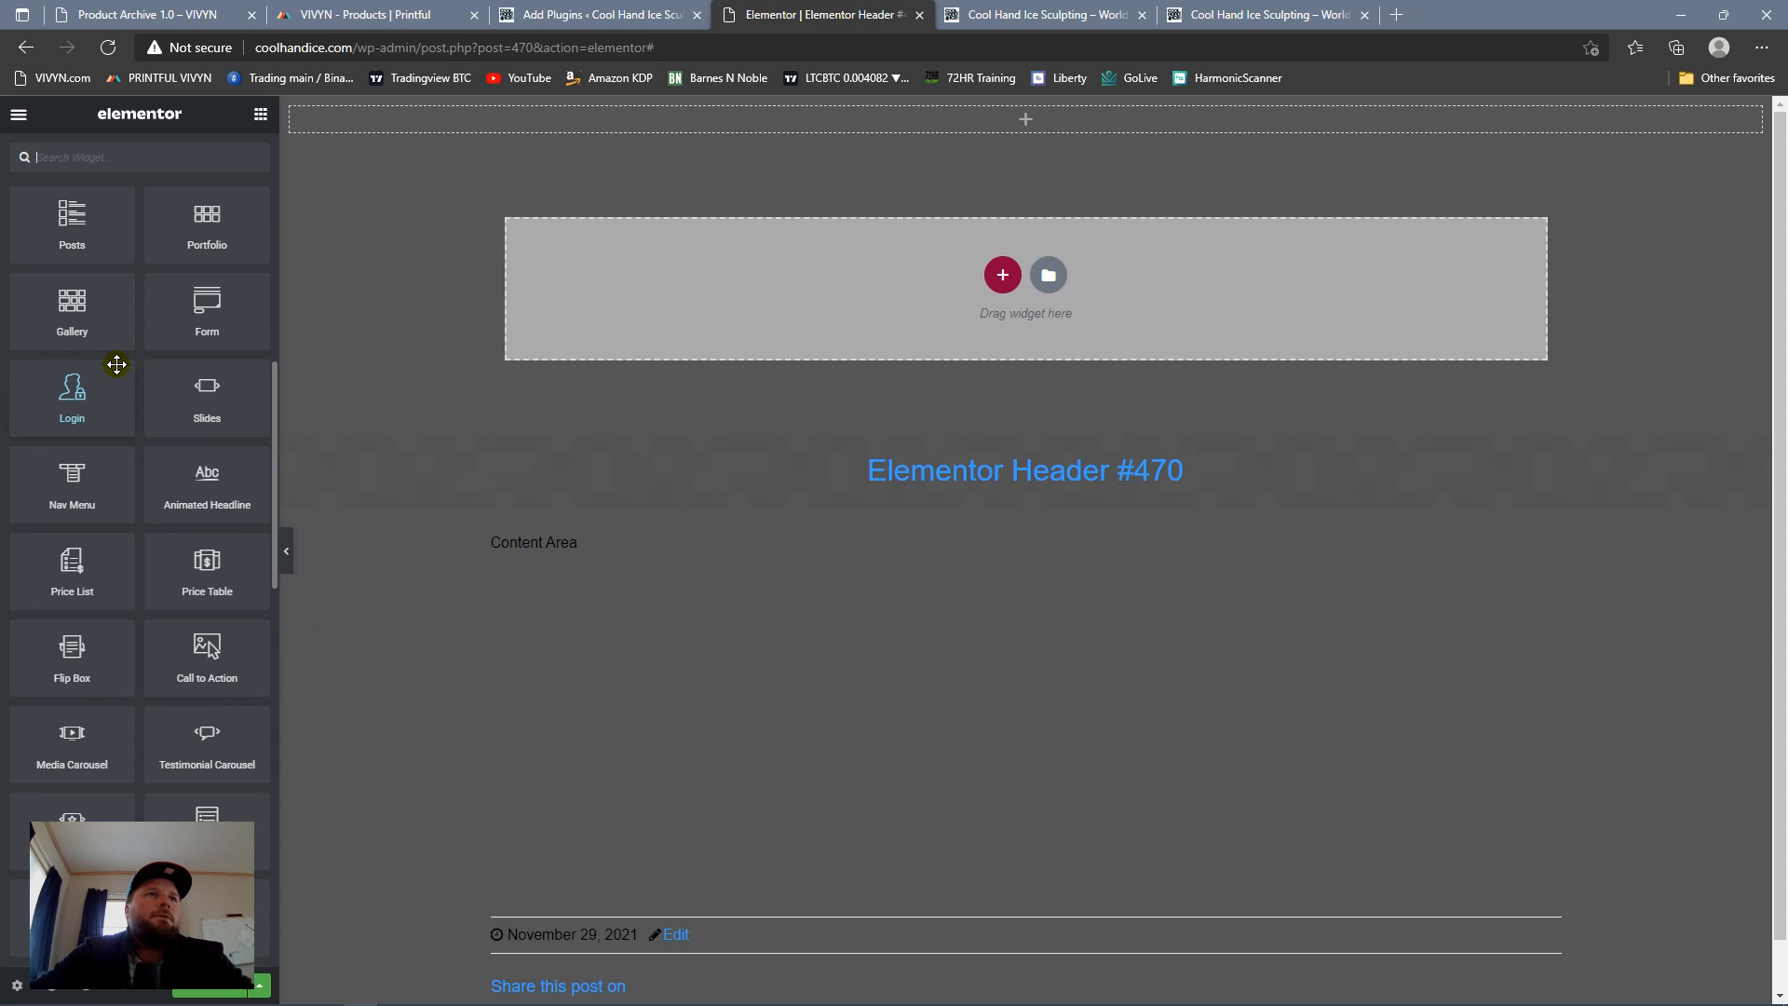
{"action": "scroll", "coordinate": [121, 513], "scroll_direction": "down", "scroll_amount": 4}
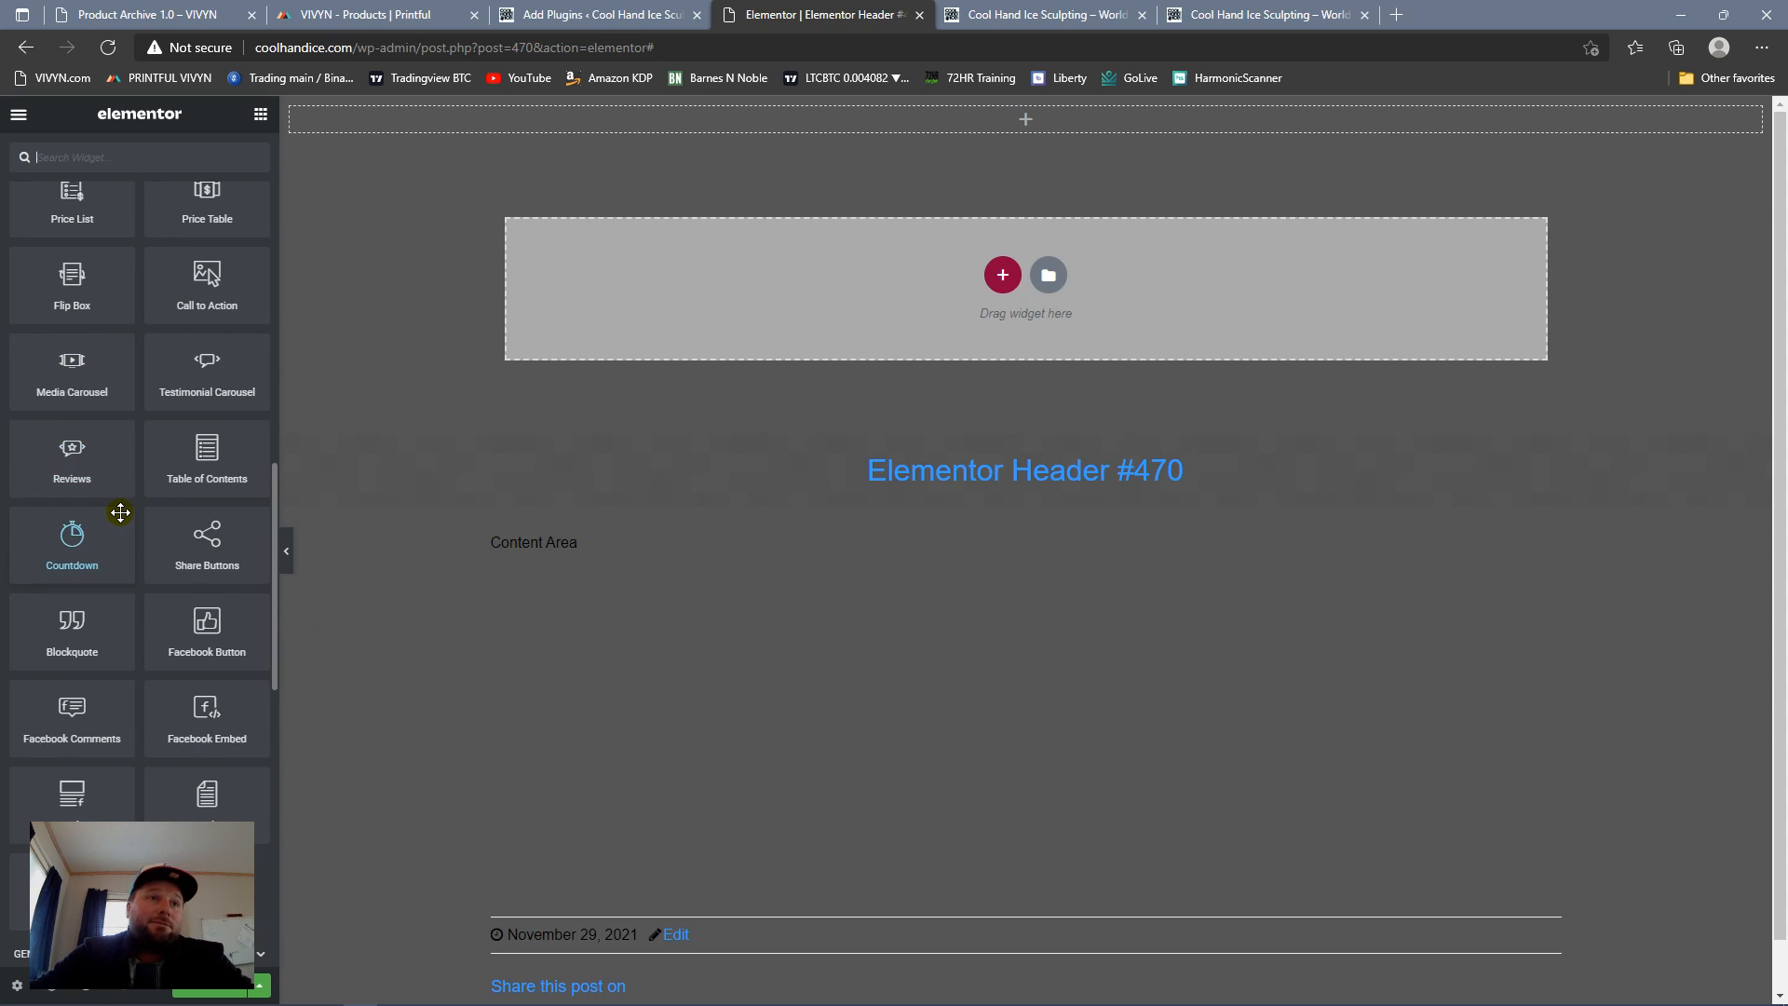
Step: Examine the remaining Pro and General widgets in the widget list, then return to the Basic ones
{"action": "scroll", "coordinate": [121, 512], "scroll_direction": "down", "scroll_amount": 6}
{"action": "scroll", "coordinate": [111, 517], "scroll_direction": "down", "scroll_amount": 5}
{"action": "scroll", "coordinate": [121, 524], "scroll_direction": "up", "scroll_amount": 3}
{"action": "scroll", "coordinate": [128, 527], "scroll_direction": "down", "scroll_amount": 3}
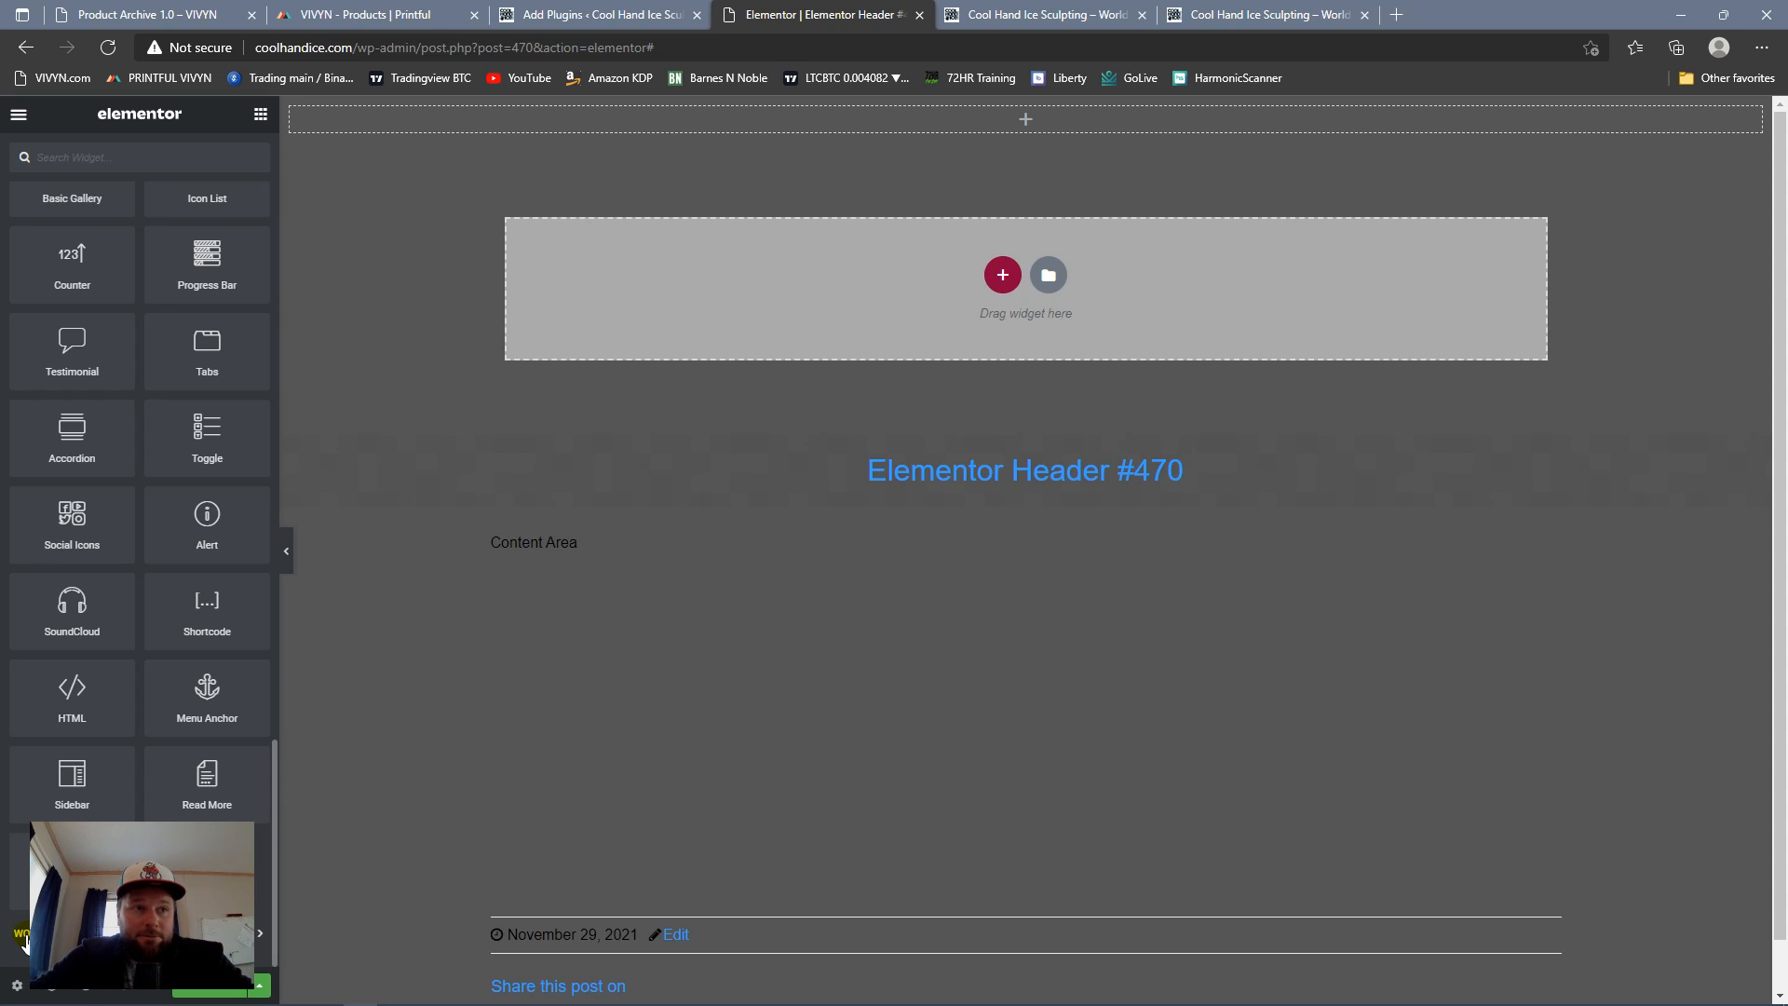
{"action": "left_click", "coordinate": [261, 936]}
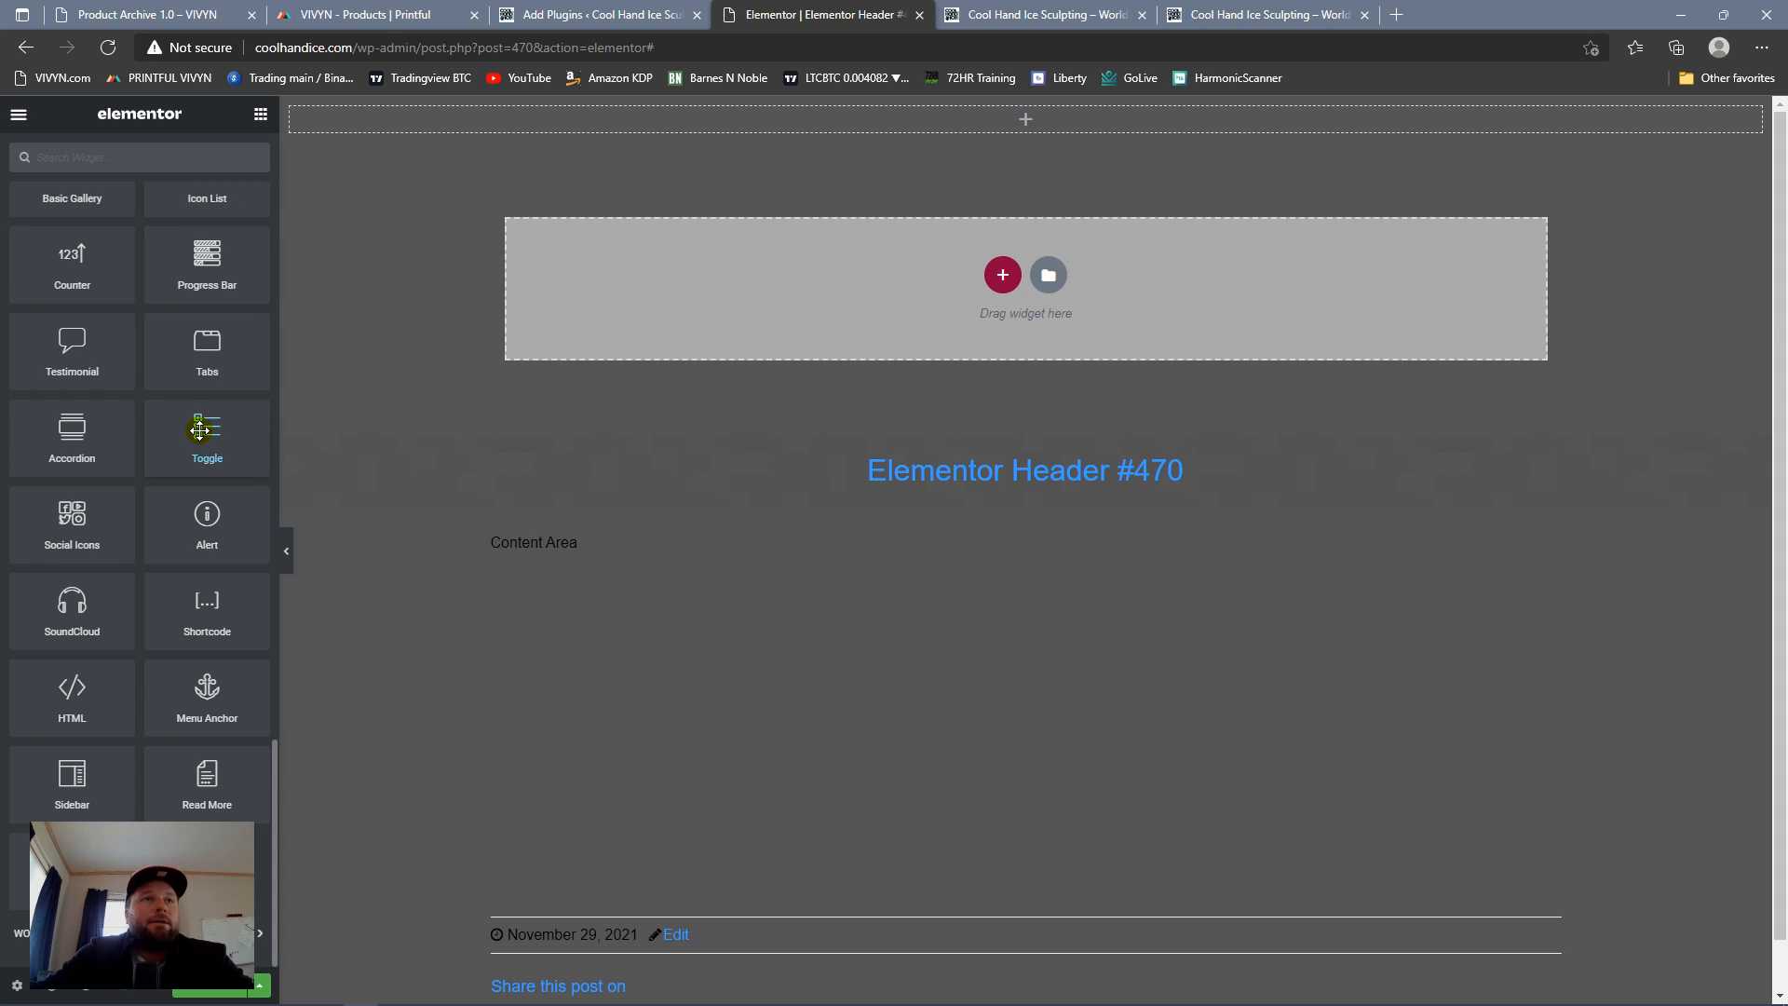
{"action": "scroll", "coordinate": [193, 429], "scroll_direction": "up", "scroll_amount": 10}
{"action": "scroll", "coordinate": [194, 430], "scroll_direction": "up", "scroll_amount": 6}
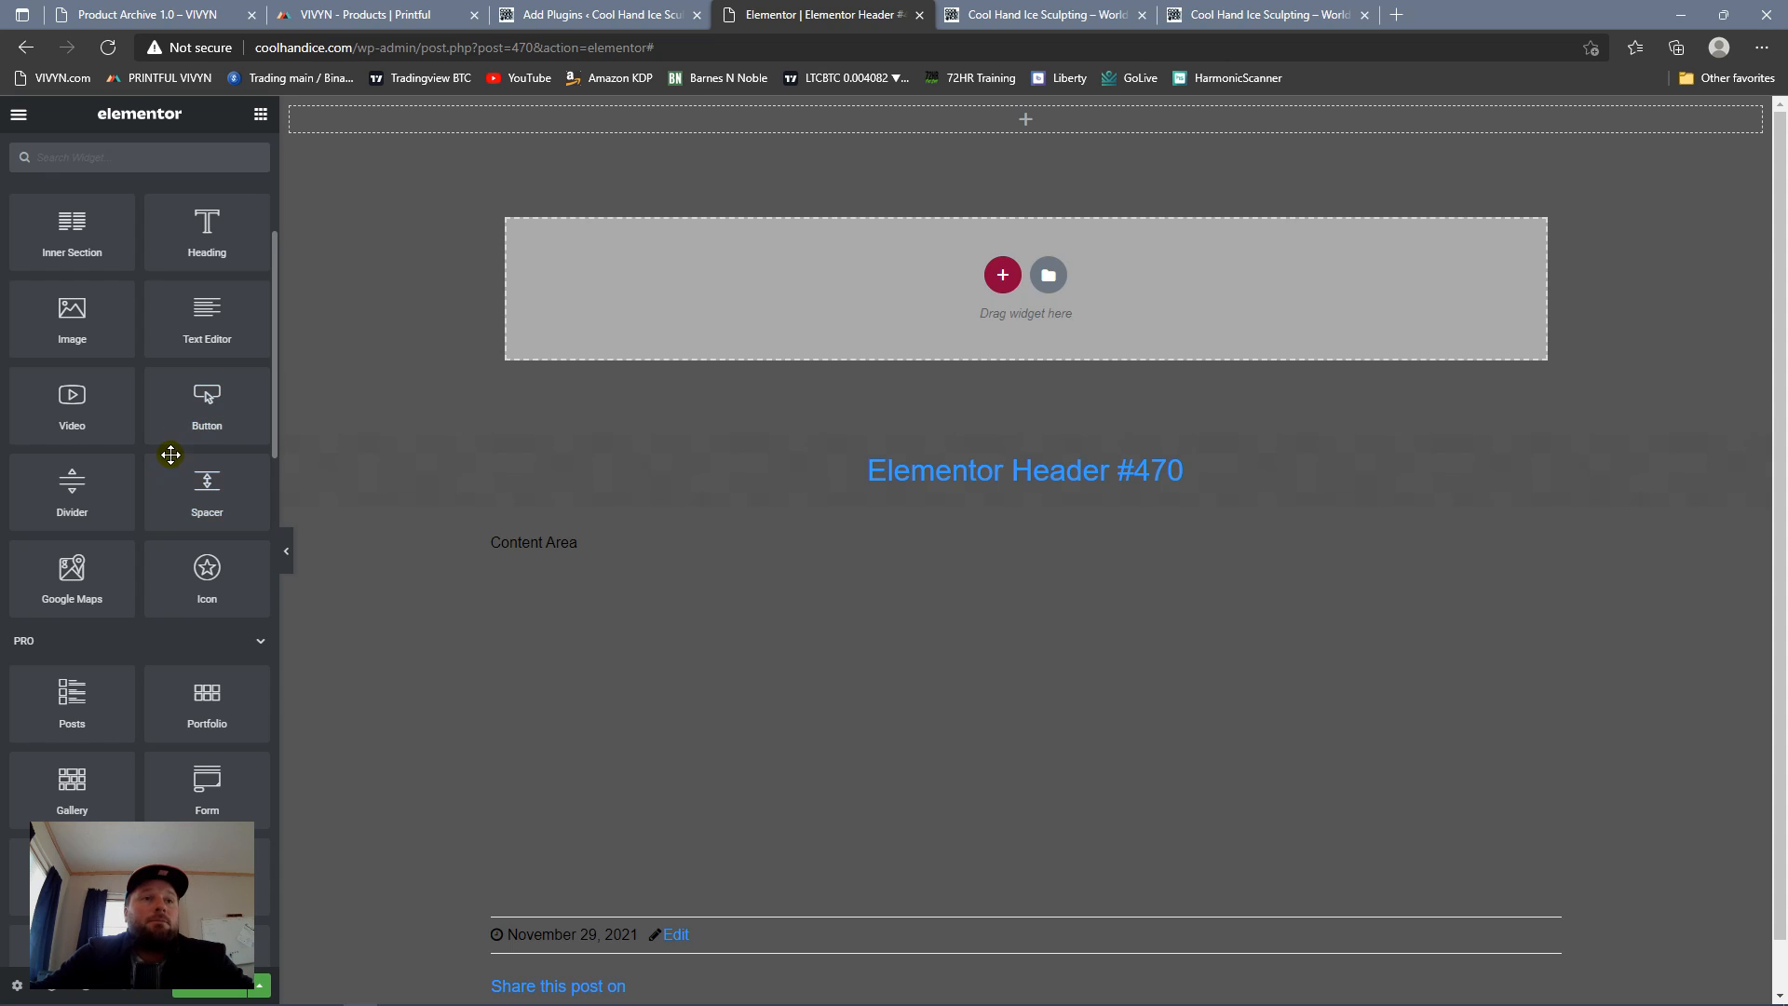
{"action": "scroll", "coordinate": [171, 453], "scroll_direction": "down", "scroll_amount": 4}
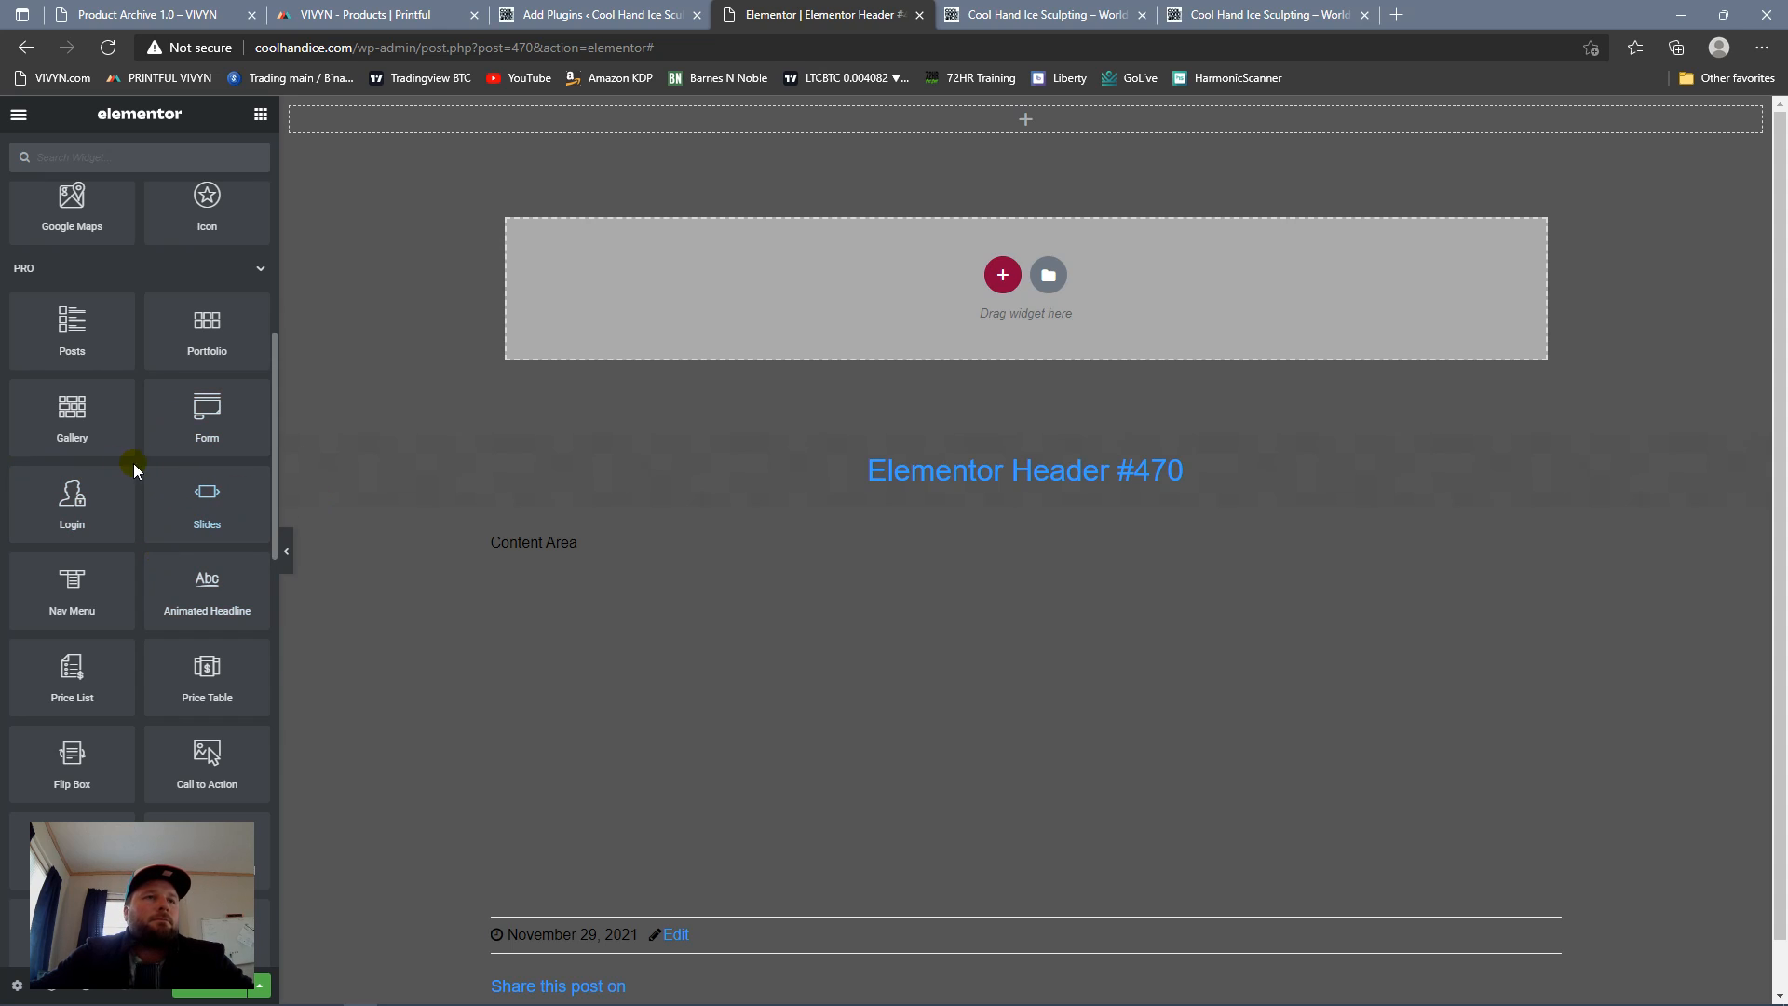
{"action": "scroll", "coordinate": [198, 489], "scroll_direction": "up", "scroll_amount": 5}
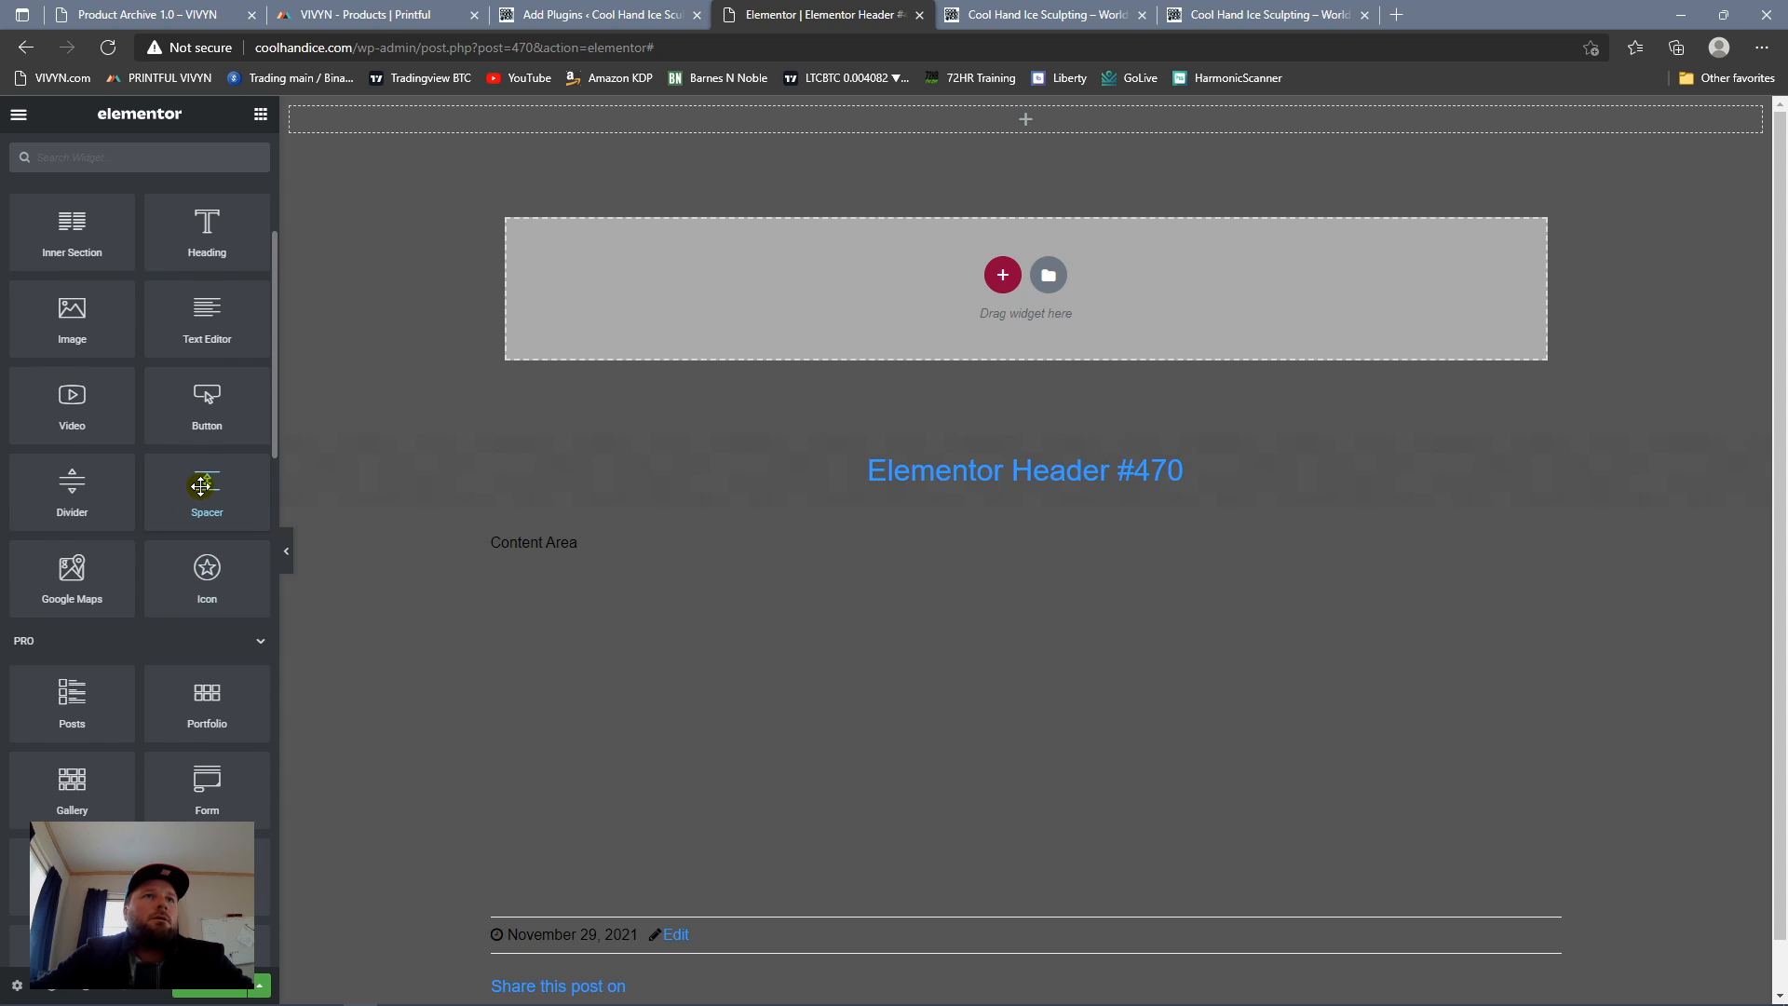
Step: Add an Image widget to the header section and insert cropped-Cool-Hand-Ice-logo-blue-1.jpg from the media library
{"action": "left_click_drag", "start_coordinate": [108, 395], "coordinate": [734, 131]}
{"action": "left_click", "coordinate": [132, 363]}
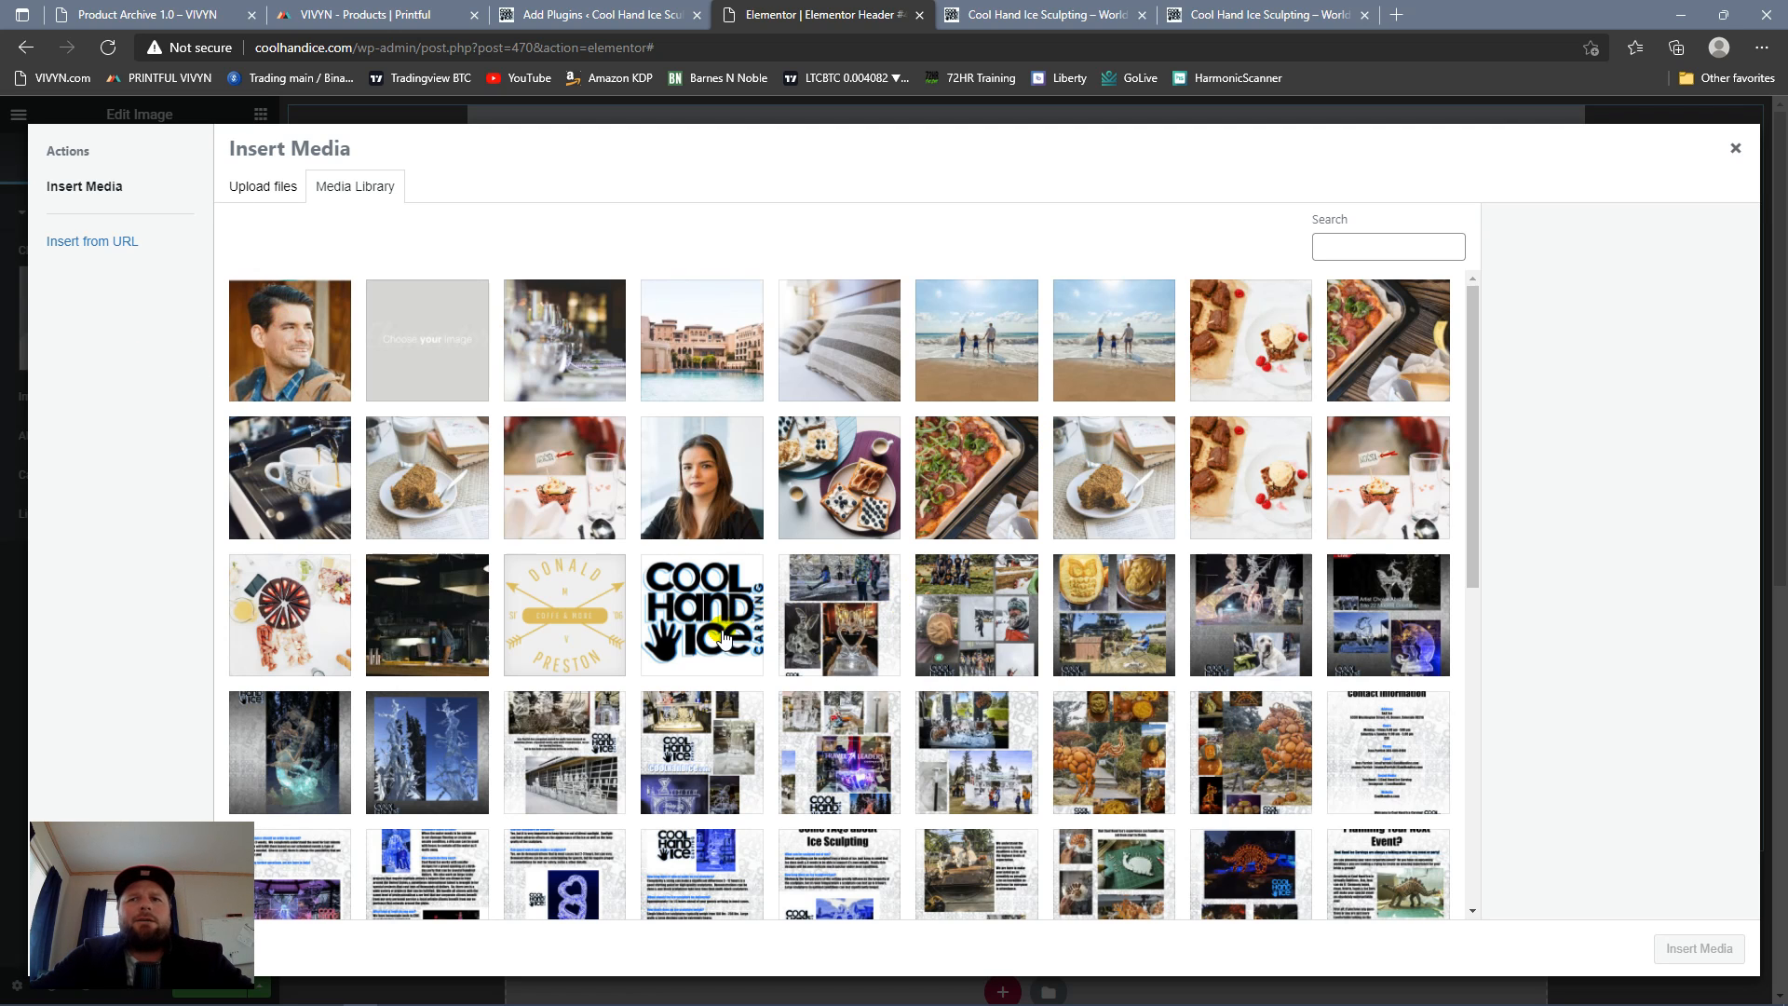
{"action": "left_click", "coordinate": [724, 638]}
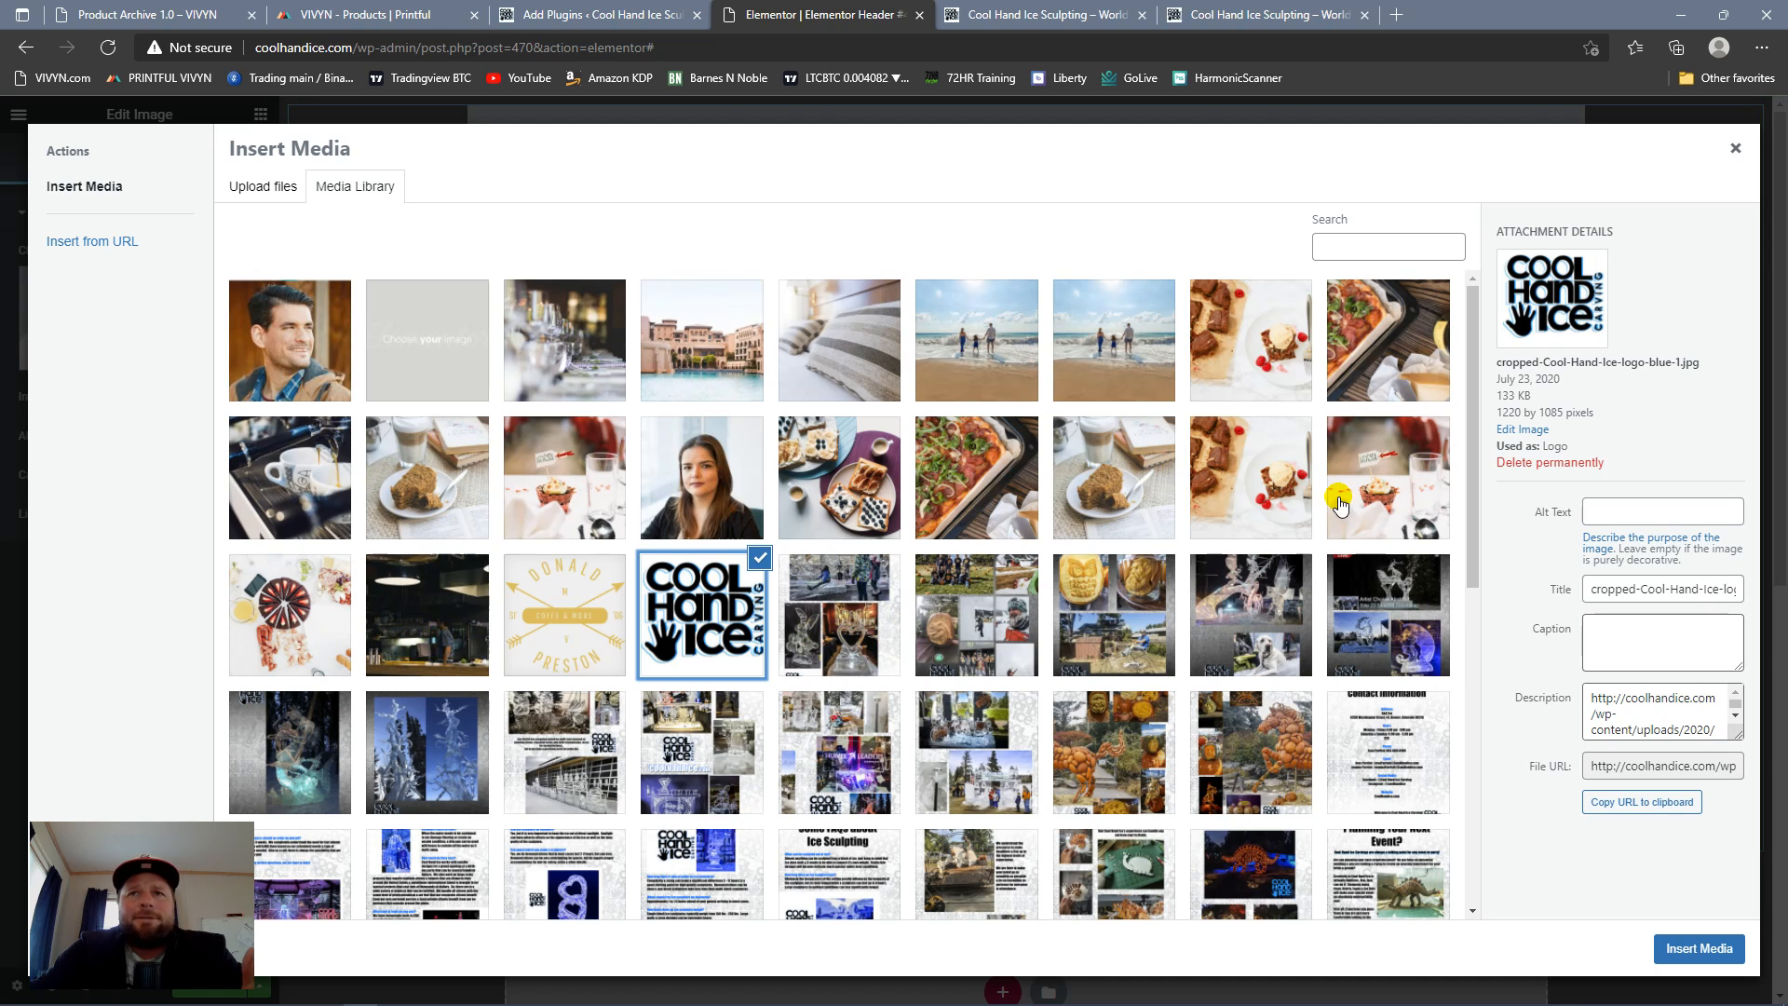
{"action": "scroll", "coordinate": [1127, 496], "scroll_direction": "down", "scroll_amount": 7}
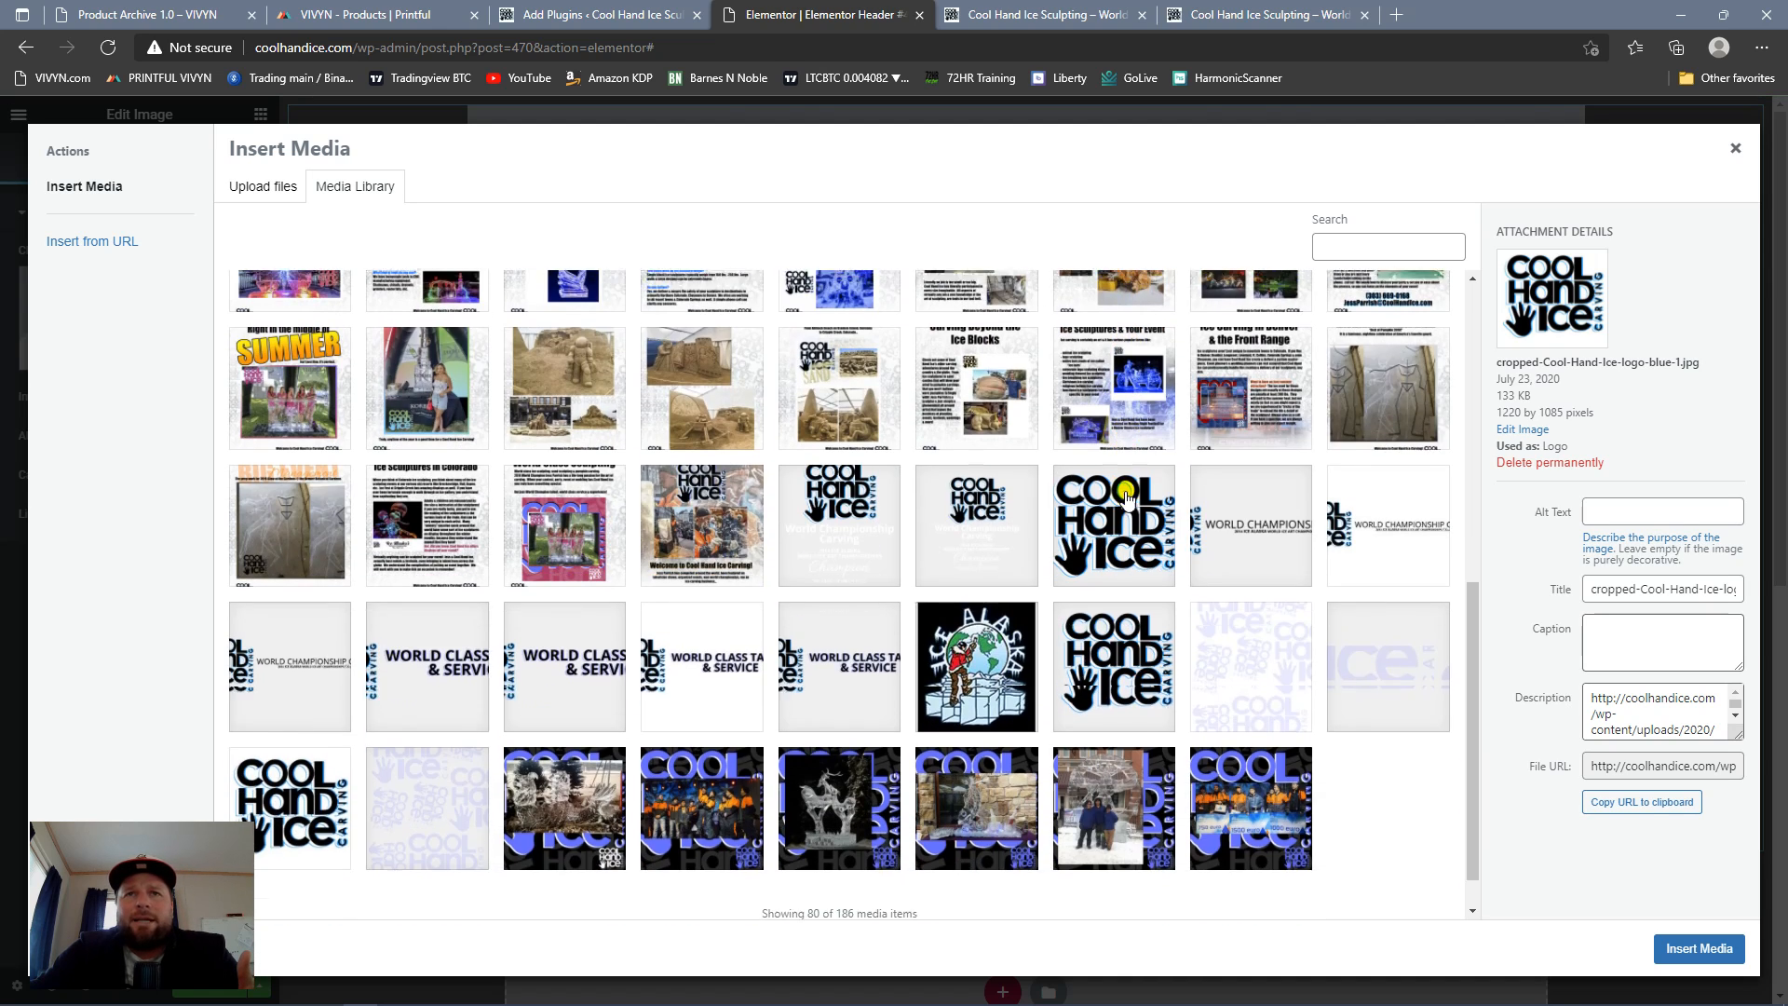
{"action": "scroll", "coordinate": [738, 510], "scroll_direction": "up", "scroll_amount": 10}
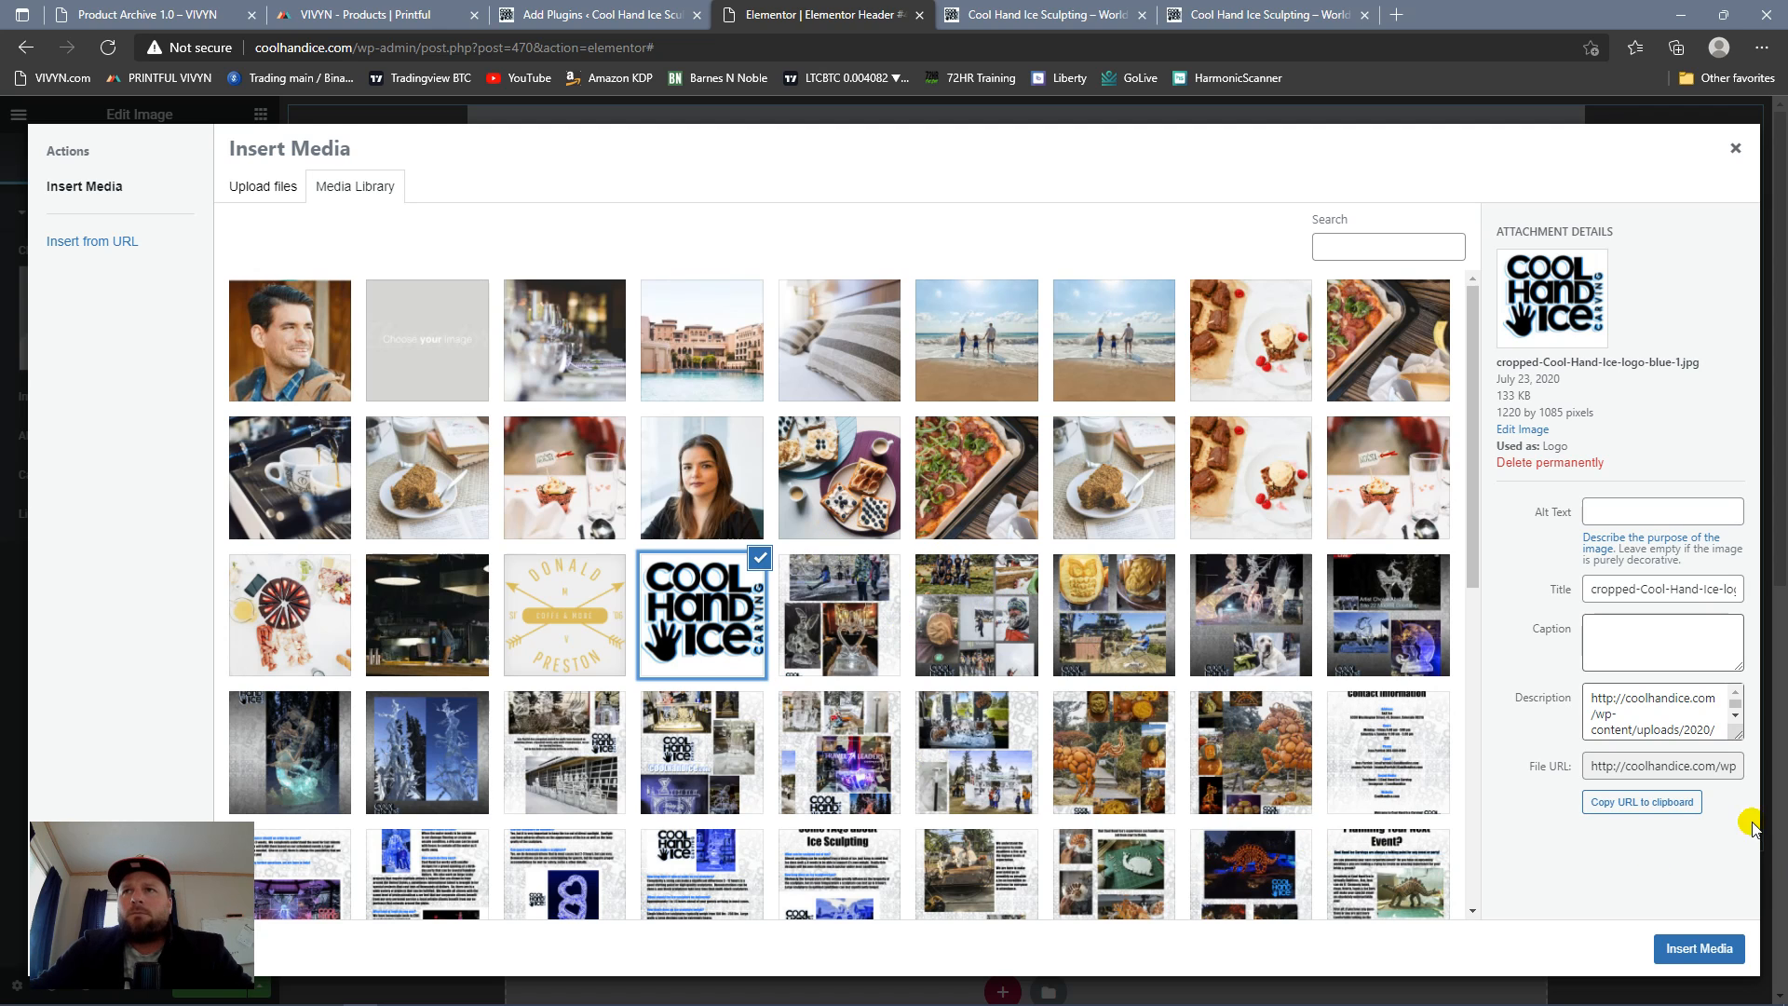
{"action": "left_click", "coordinate": [1691, 954]}
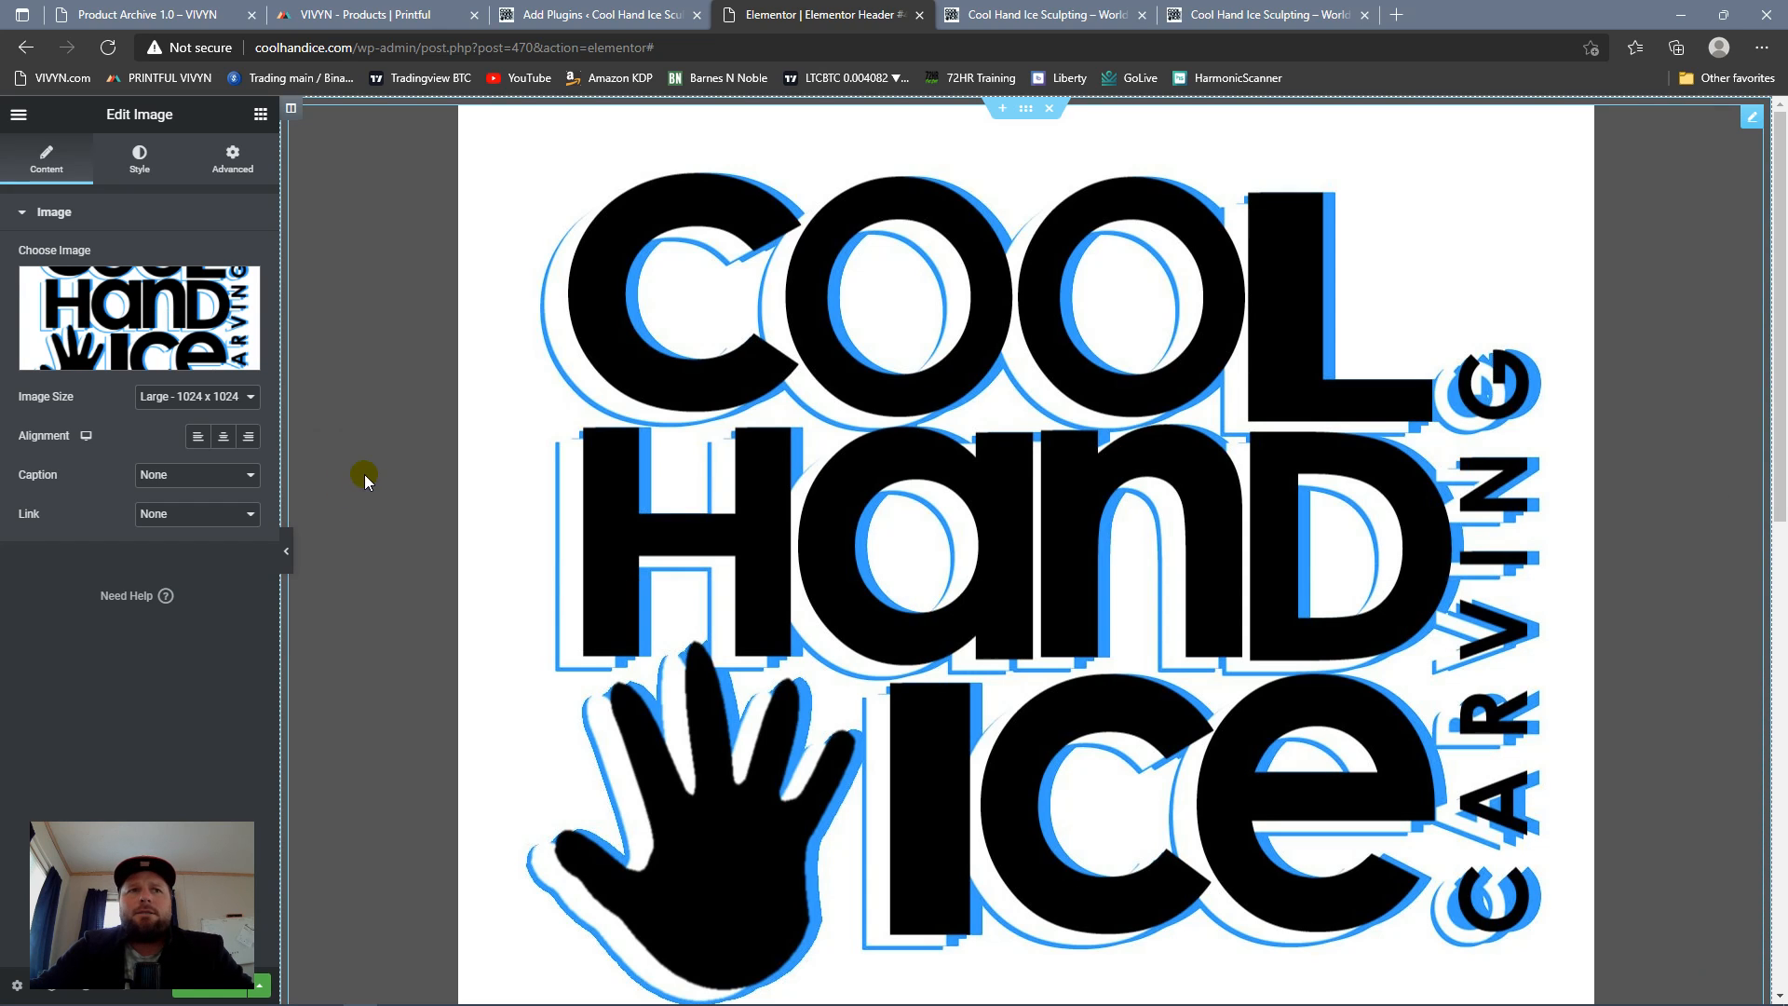
Step: Set the header logo's image size to Medium - 300 x 300
{"action": "scroll", "coordinate": [1281, 387], "scroll_direction": "down", "scroll_amount": 10}
{"action": "left_click", "coordinate": [249, 398]}
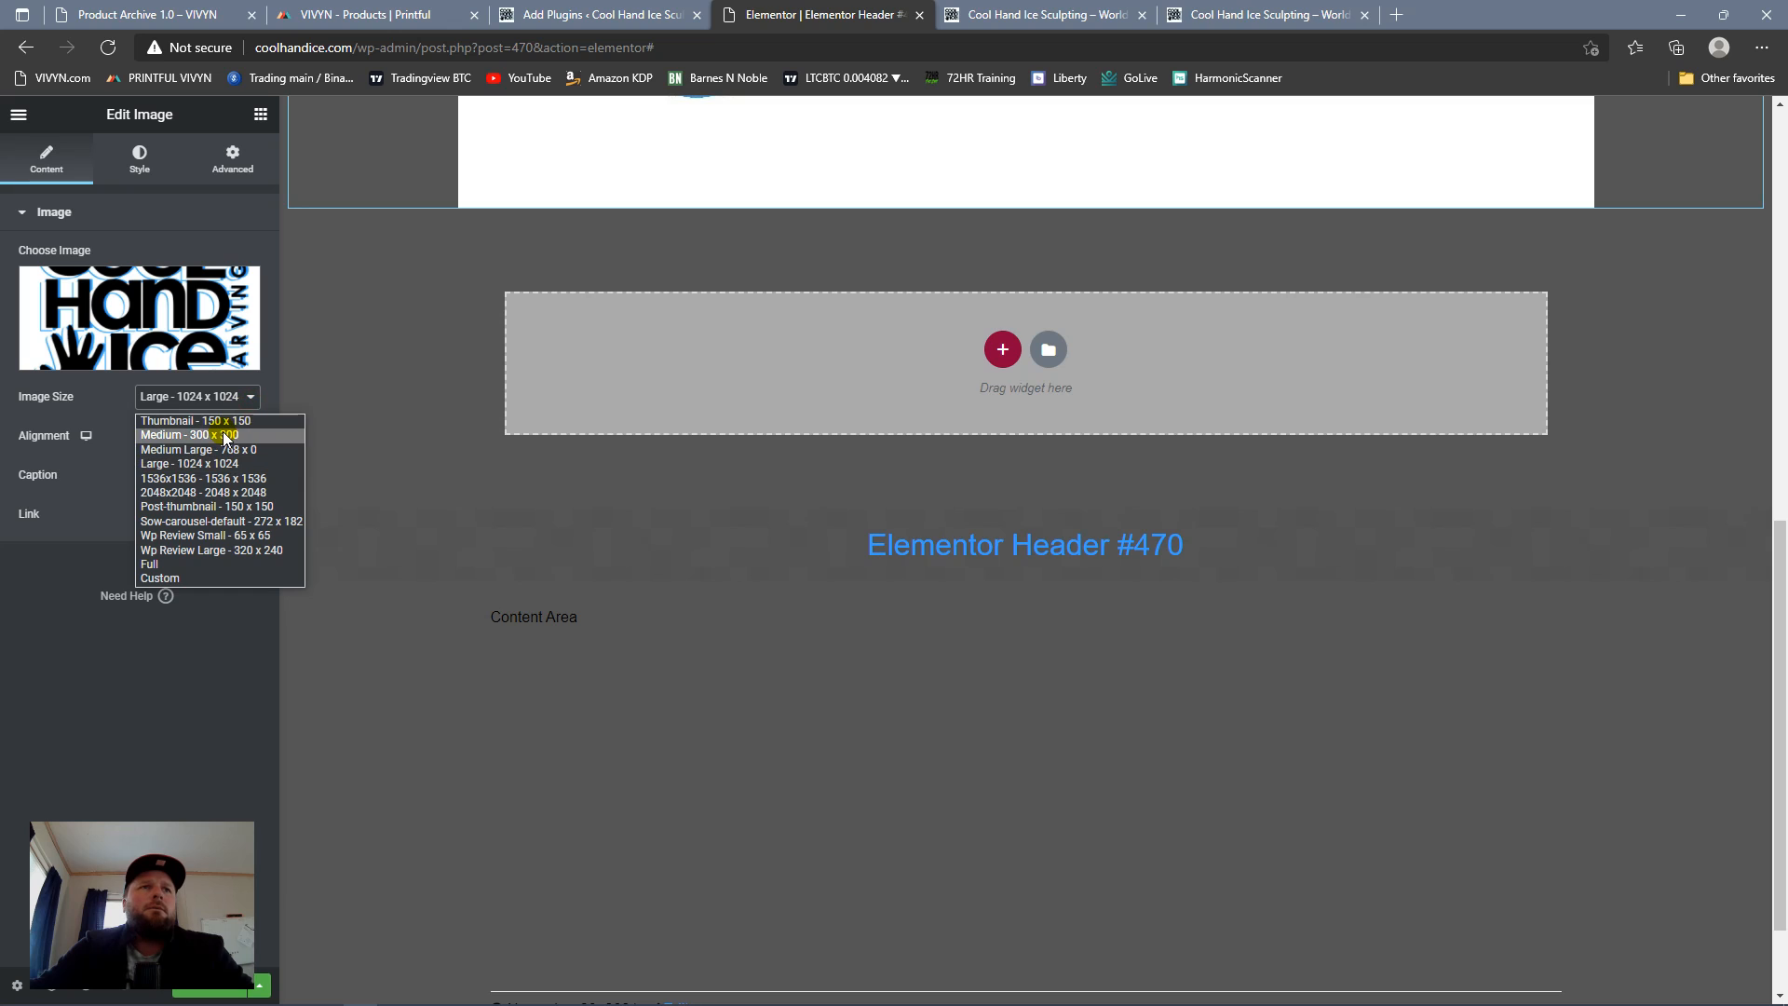
{"action": "left_click", "coordinate": [231, 433]}
{"action": "scroll", "coordinate": [1158, 561], "scroll_direction": "up", "scroll_amount": 3}
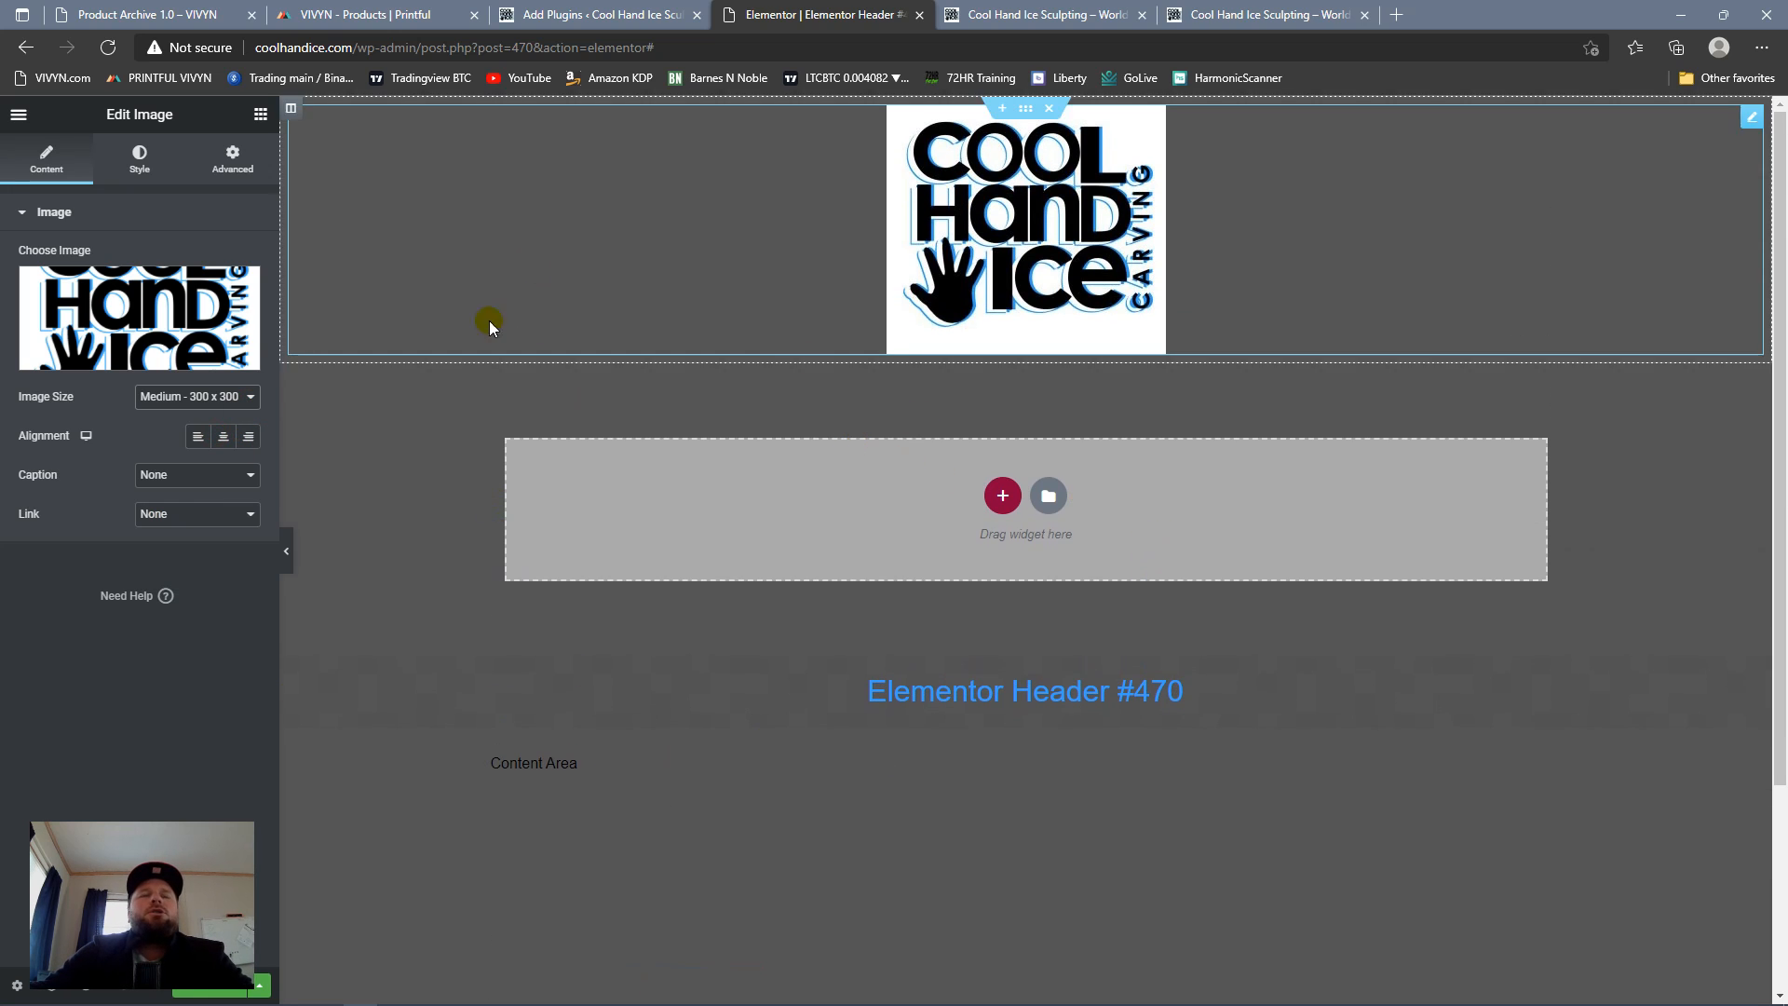
Step: Rename the header template as Cool Hand Header 1.0 in its general settings
{"action": "left_click", "coordinate": [15, 986]}
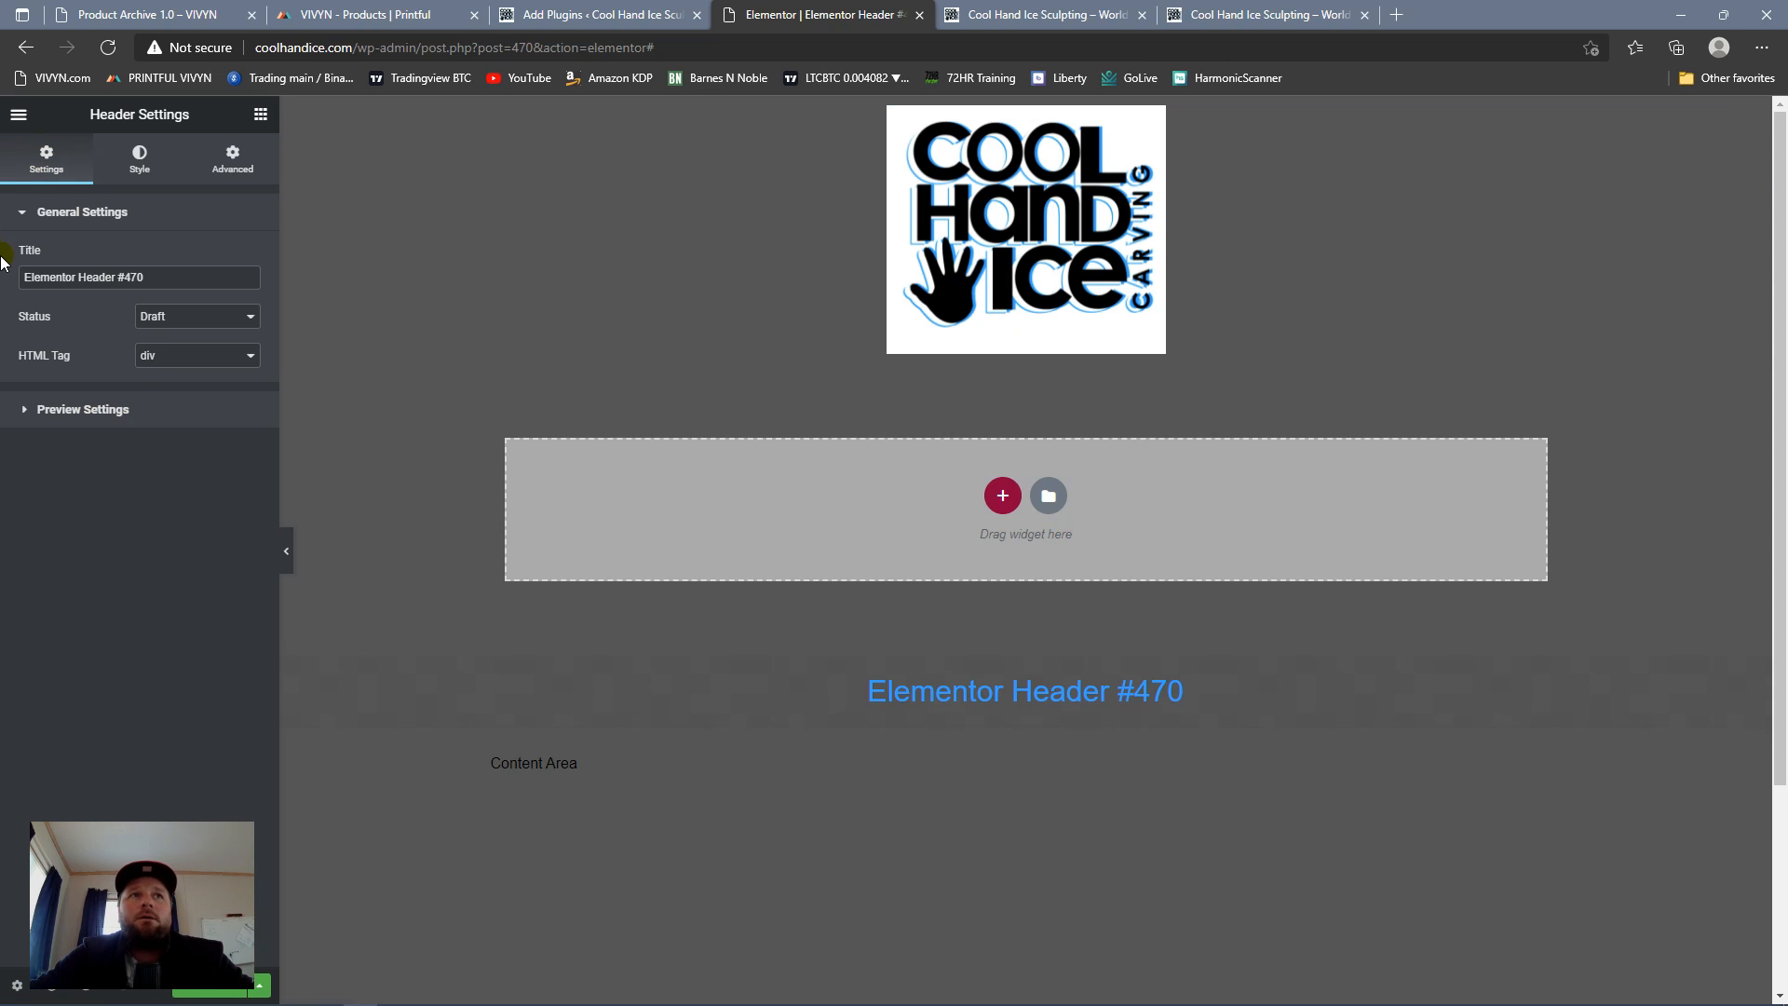
{"action": "triple_click", "coordinate": [161, 282]}
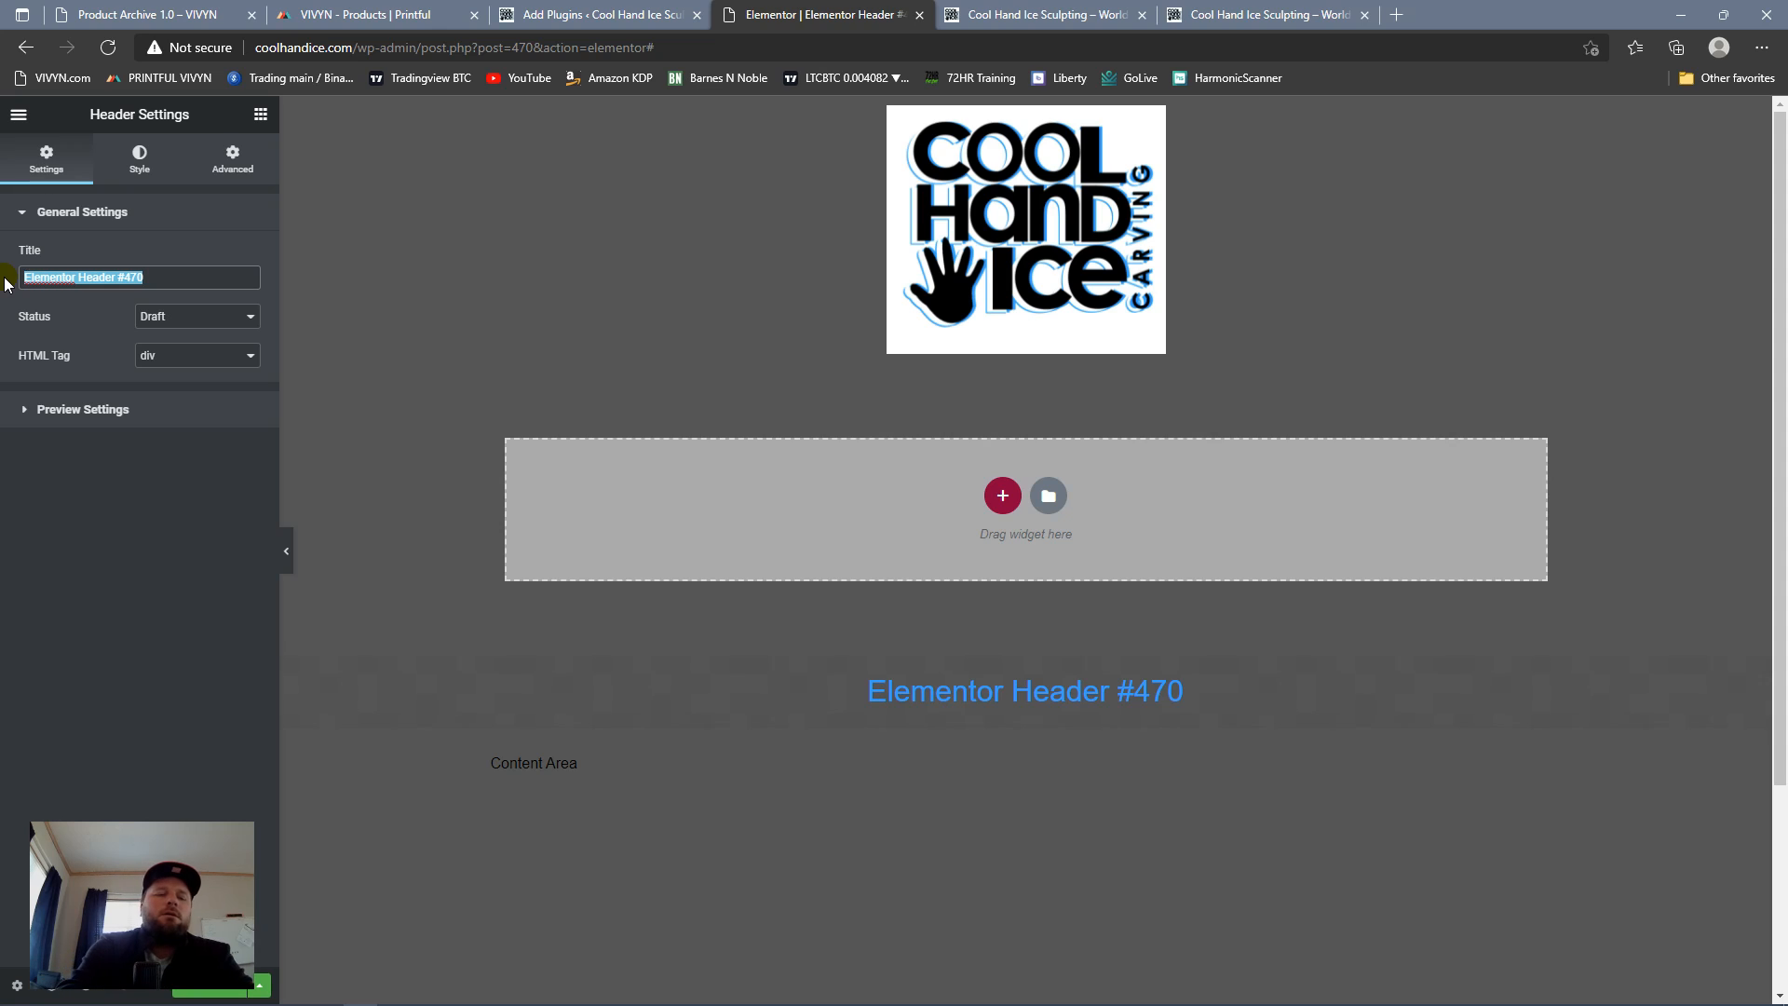
{"action": "type", "text": "Cool Hand "}
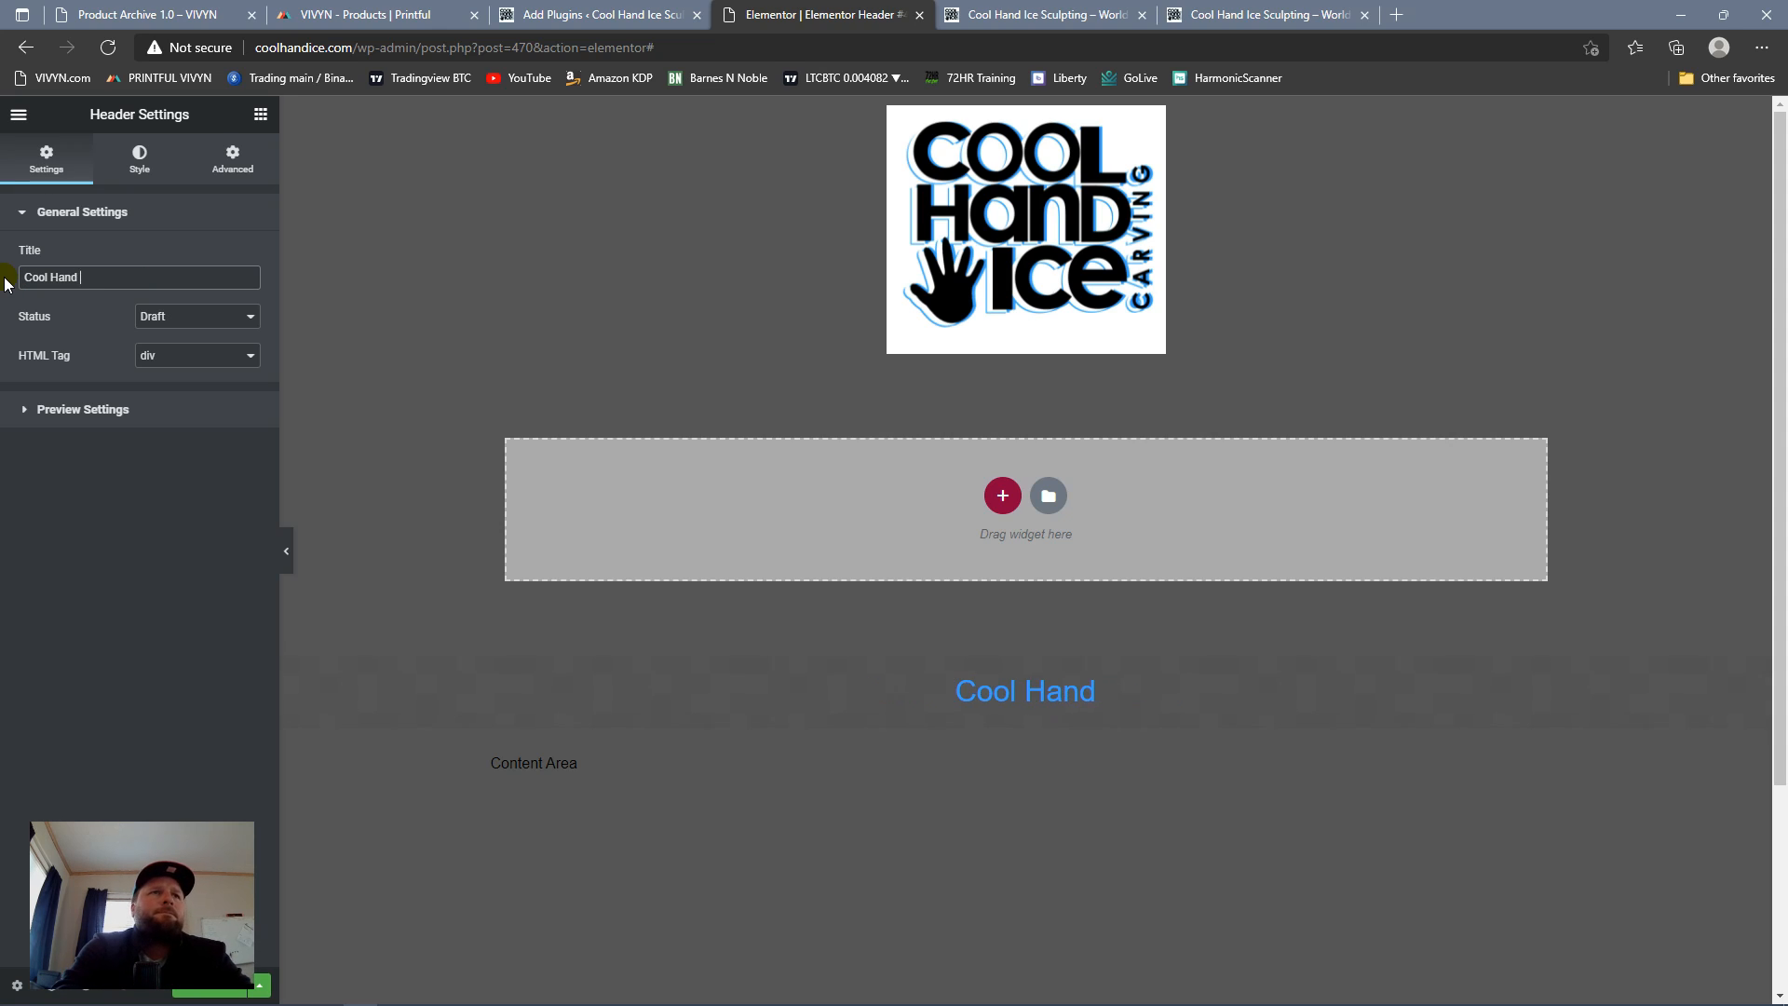
{"action": "type", "text": "Header"}
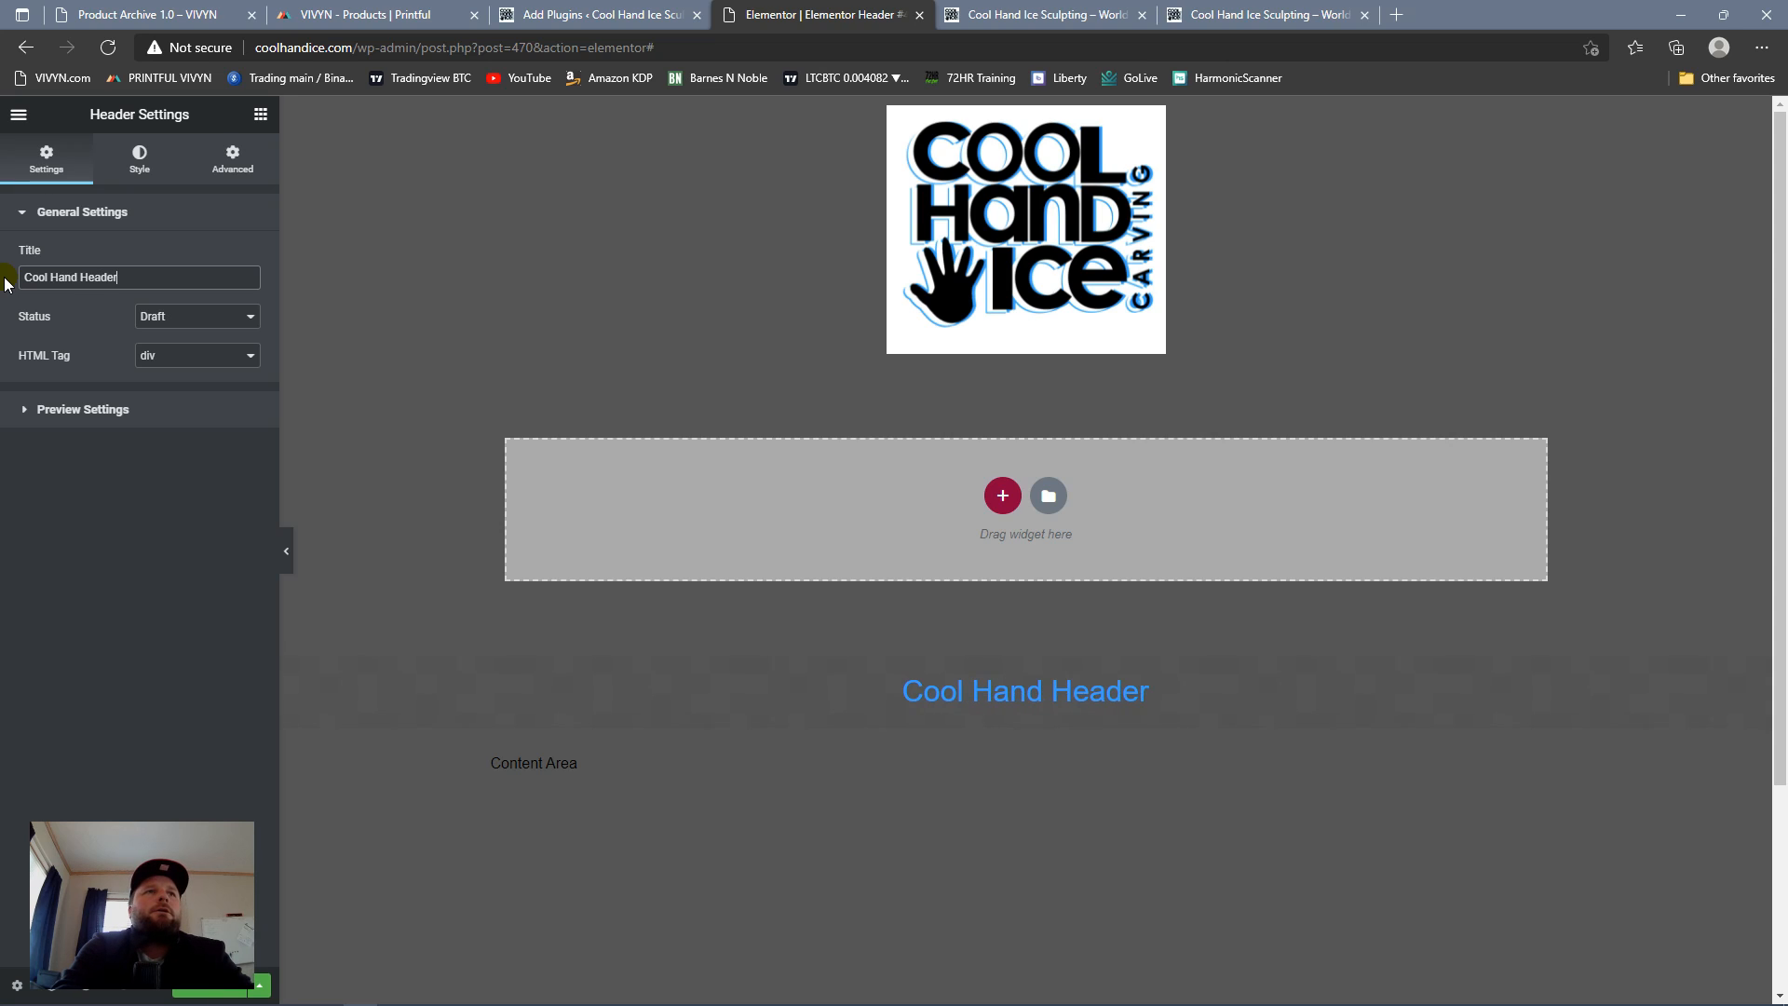
{"action": "type", "text": " 1.0"}
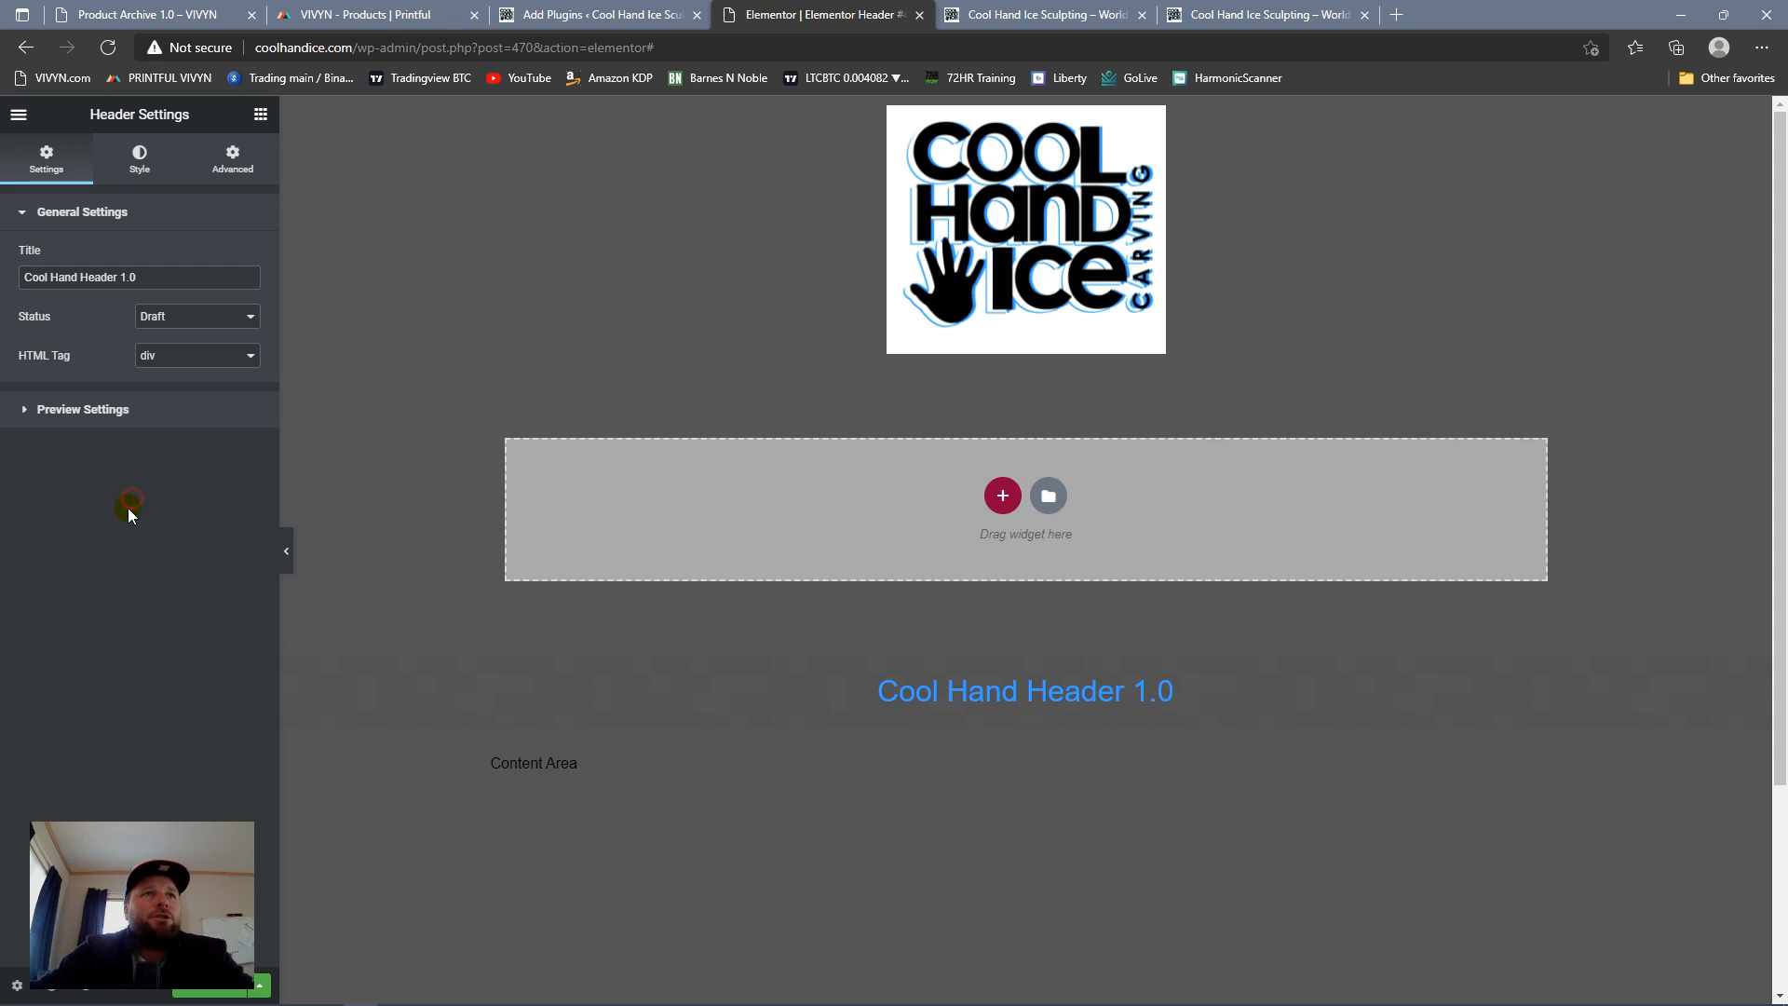
Step: Set the header's background type to Classic and review its color, padding and advanced settings
{"action": "left_click", "coordinate": [138, 161]}
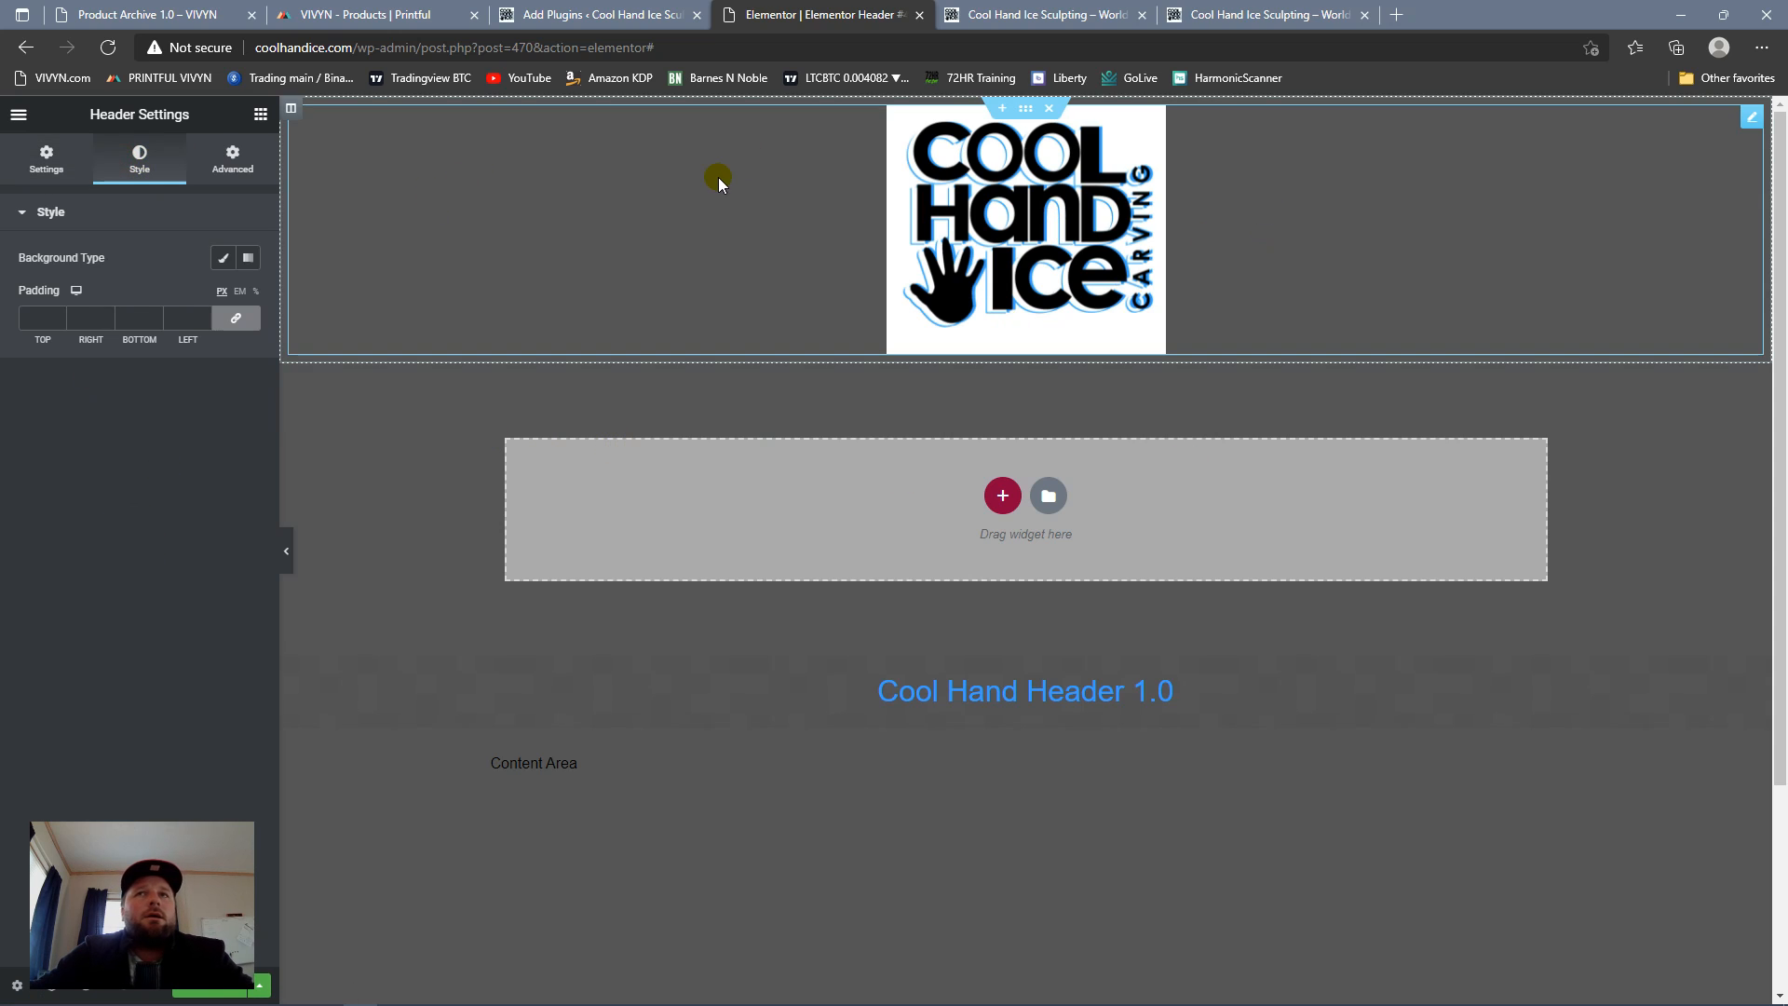
{"action": "left_click", "coordinate": [220, 263]}
{"action": "left_click", "coordinate": [246, 297]}
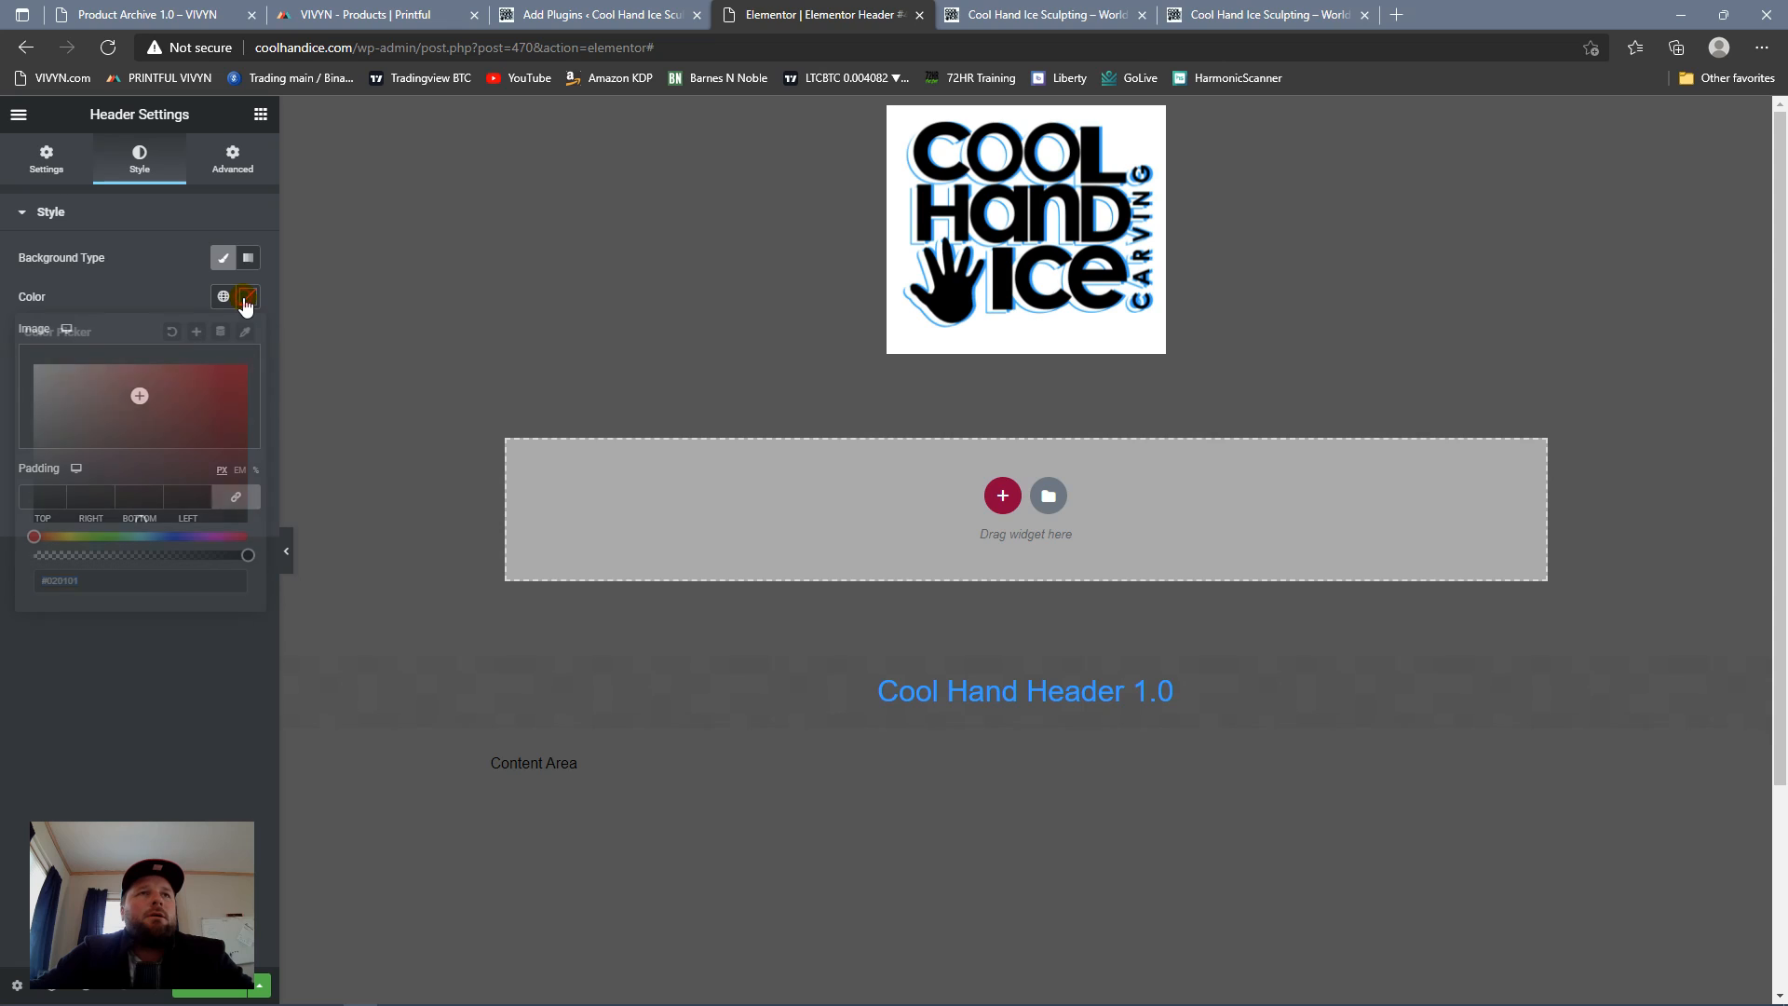
{"action": "left_click", "coordinate": [173, 300]}
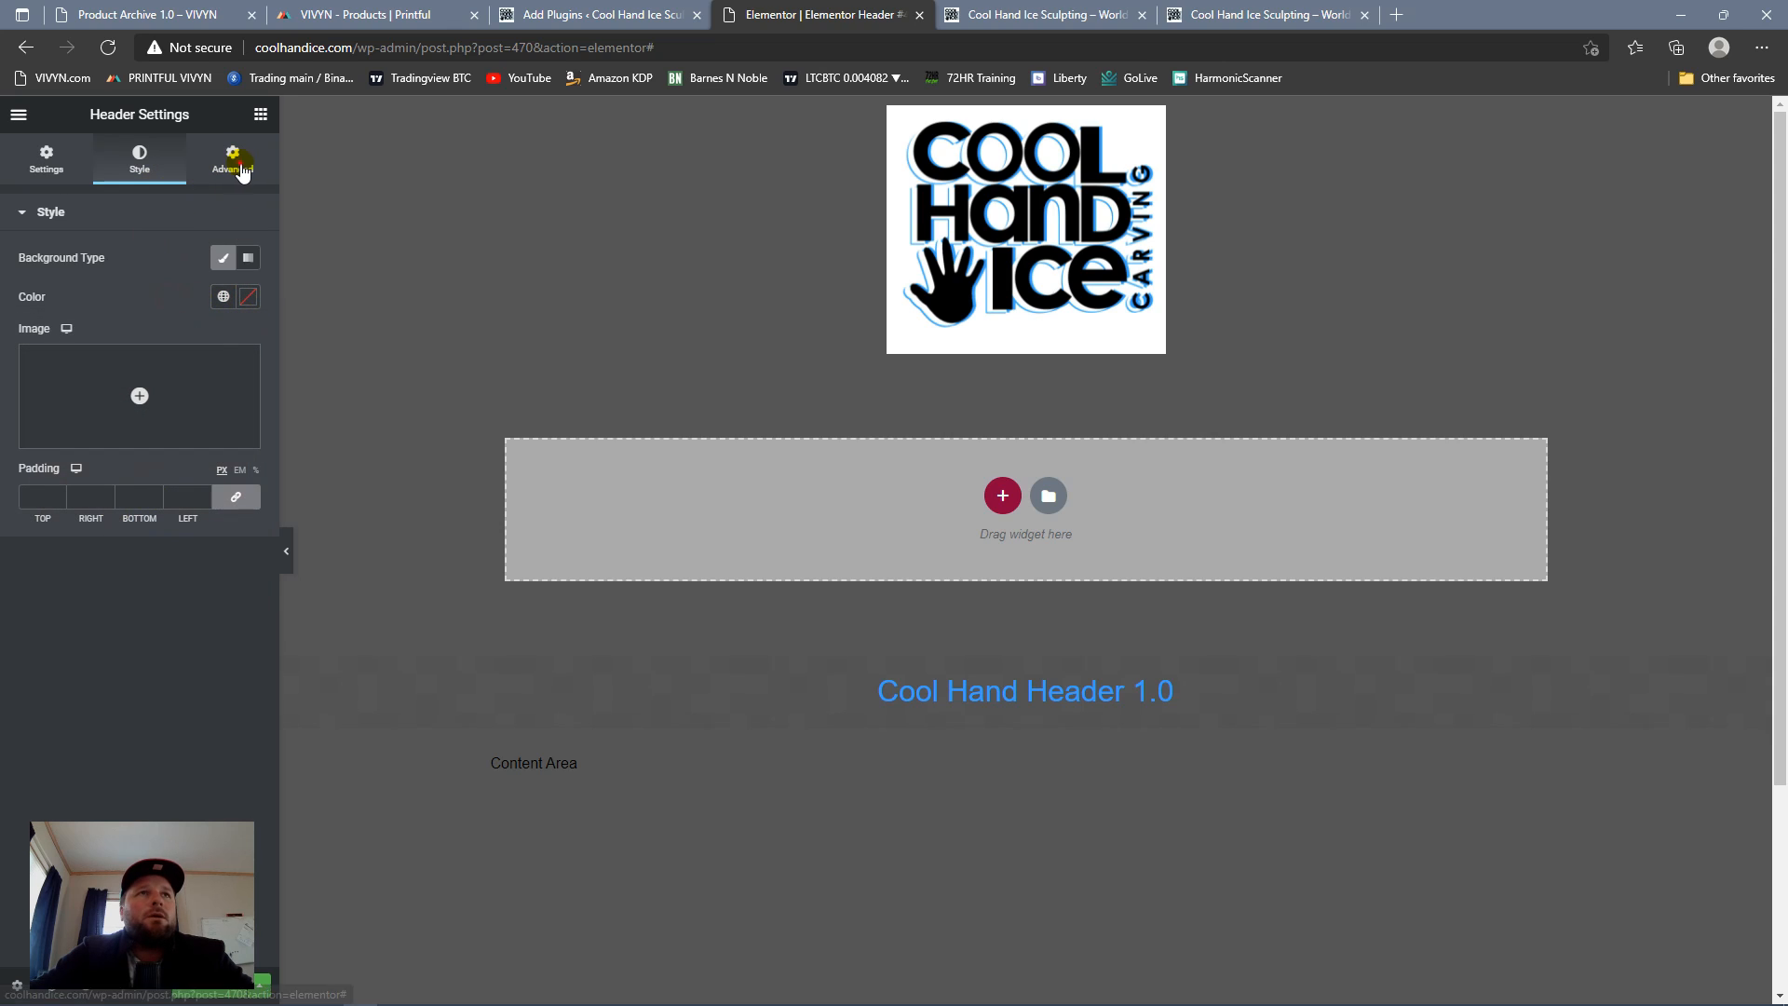
{"action": "left_click", "coordinate": [232, 160]}
{"action": "left_click", "coordinate": [140, 159]}
{"action": "left_click", "coordinate": [64, 176]}
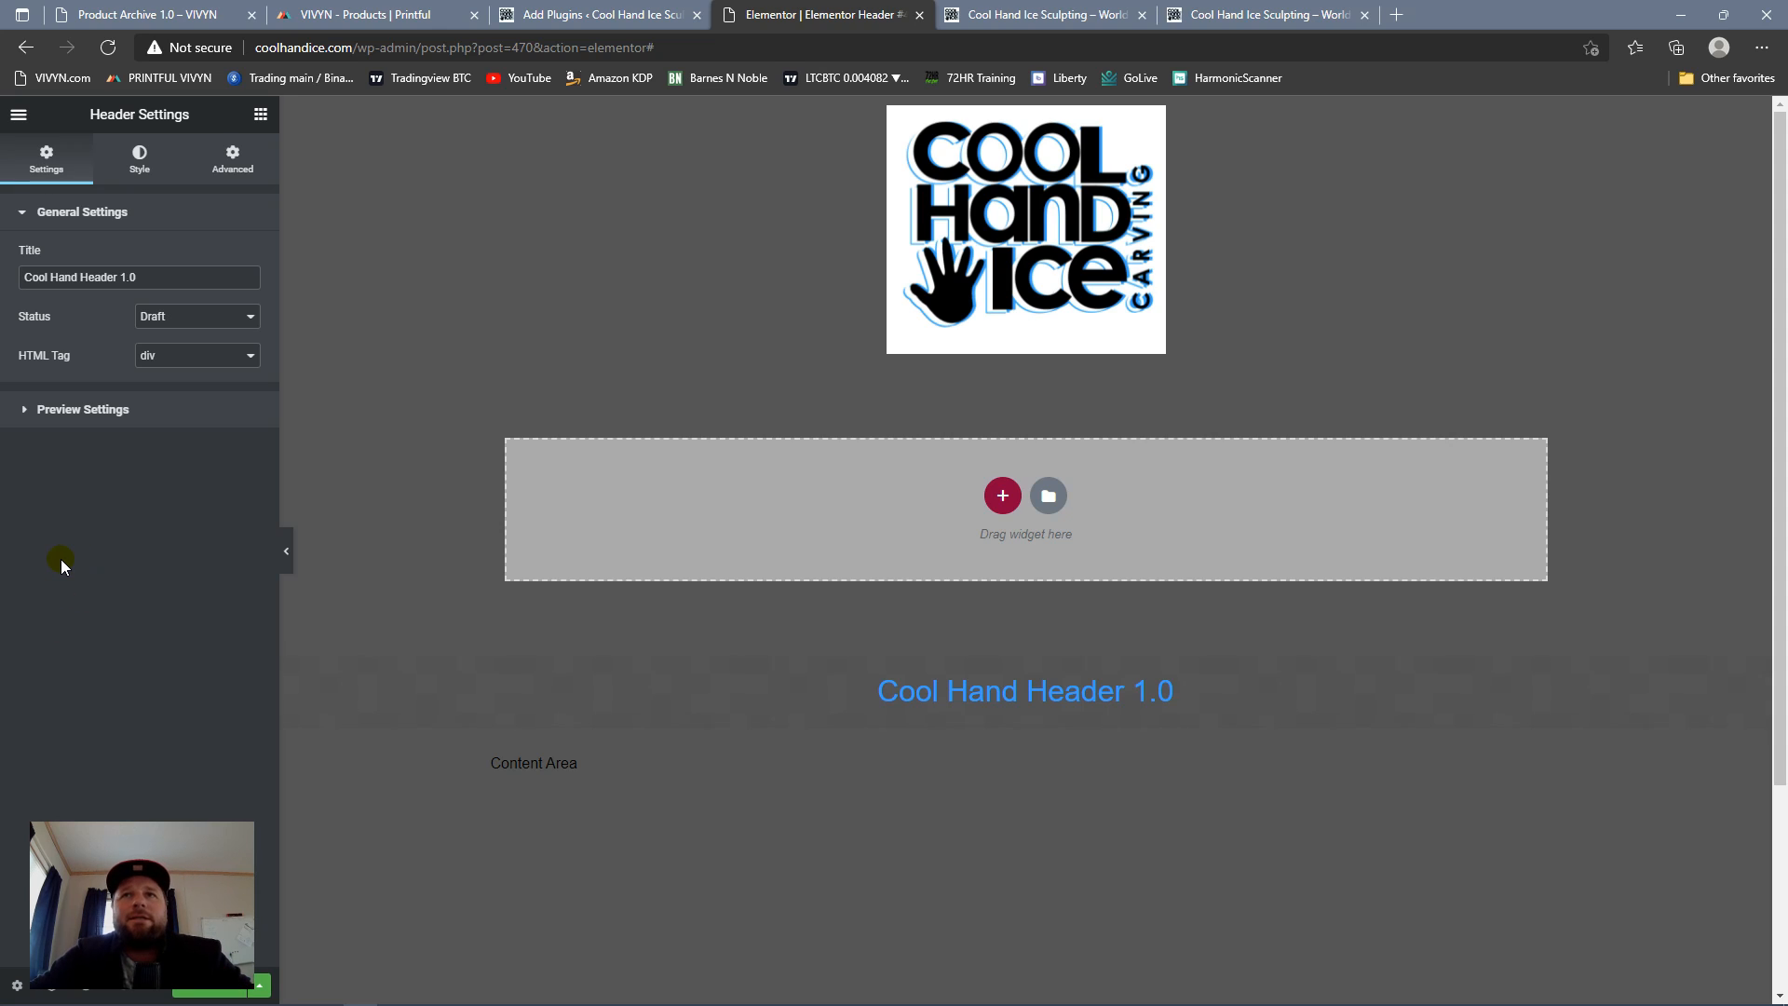
{"action": "left_click", "coordinate": [125, 281]}
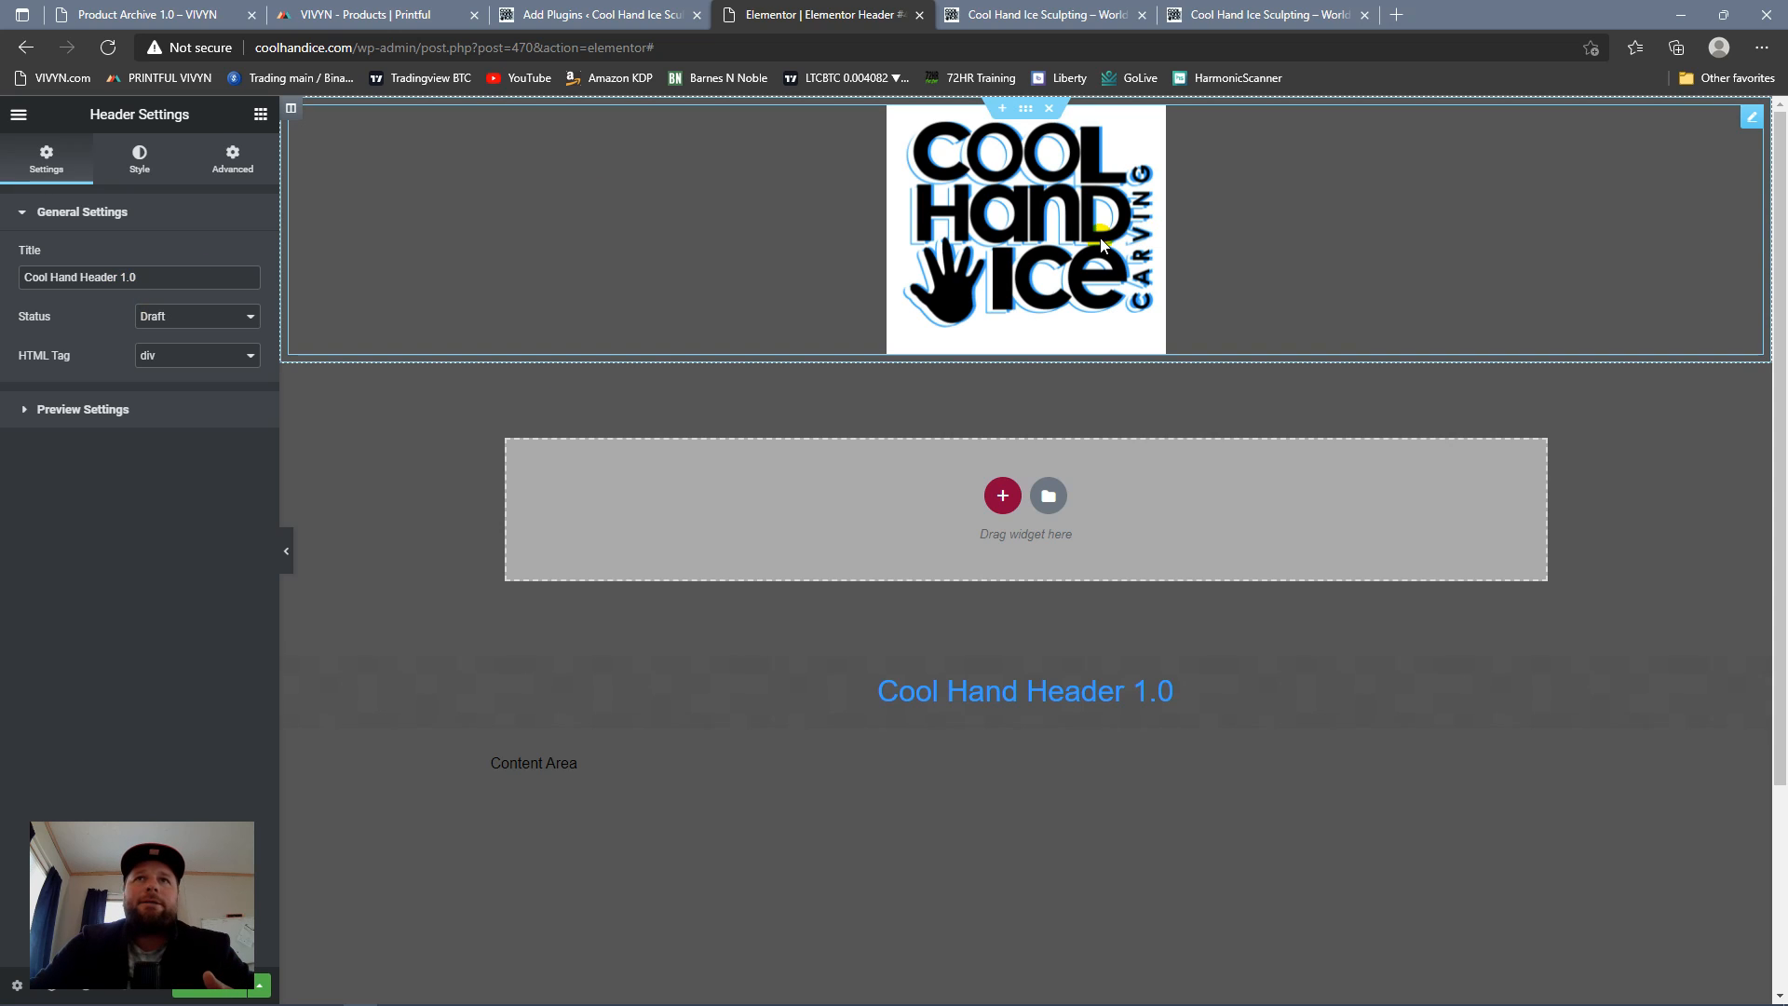
Step: Review the logo image's style options and align the image to the left
{"action": "left_click", "coordinate": [1753, 119]}
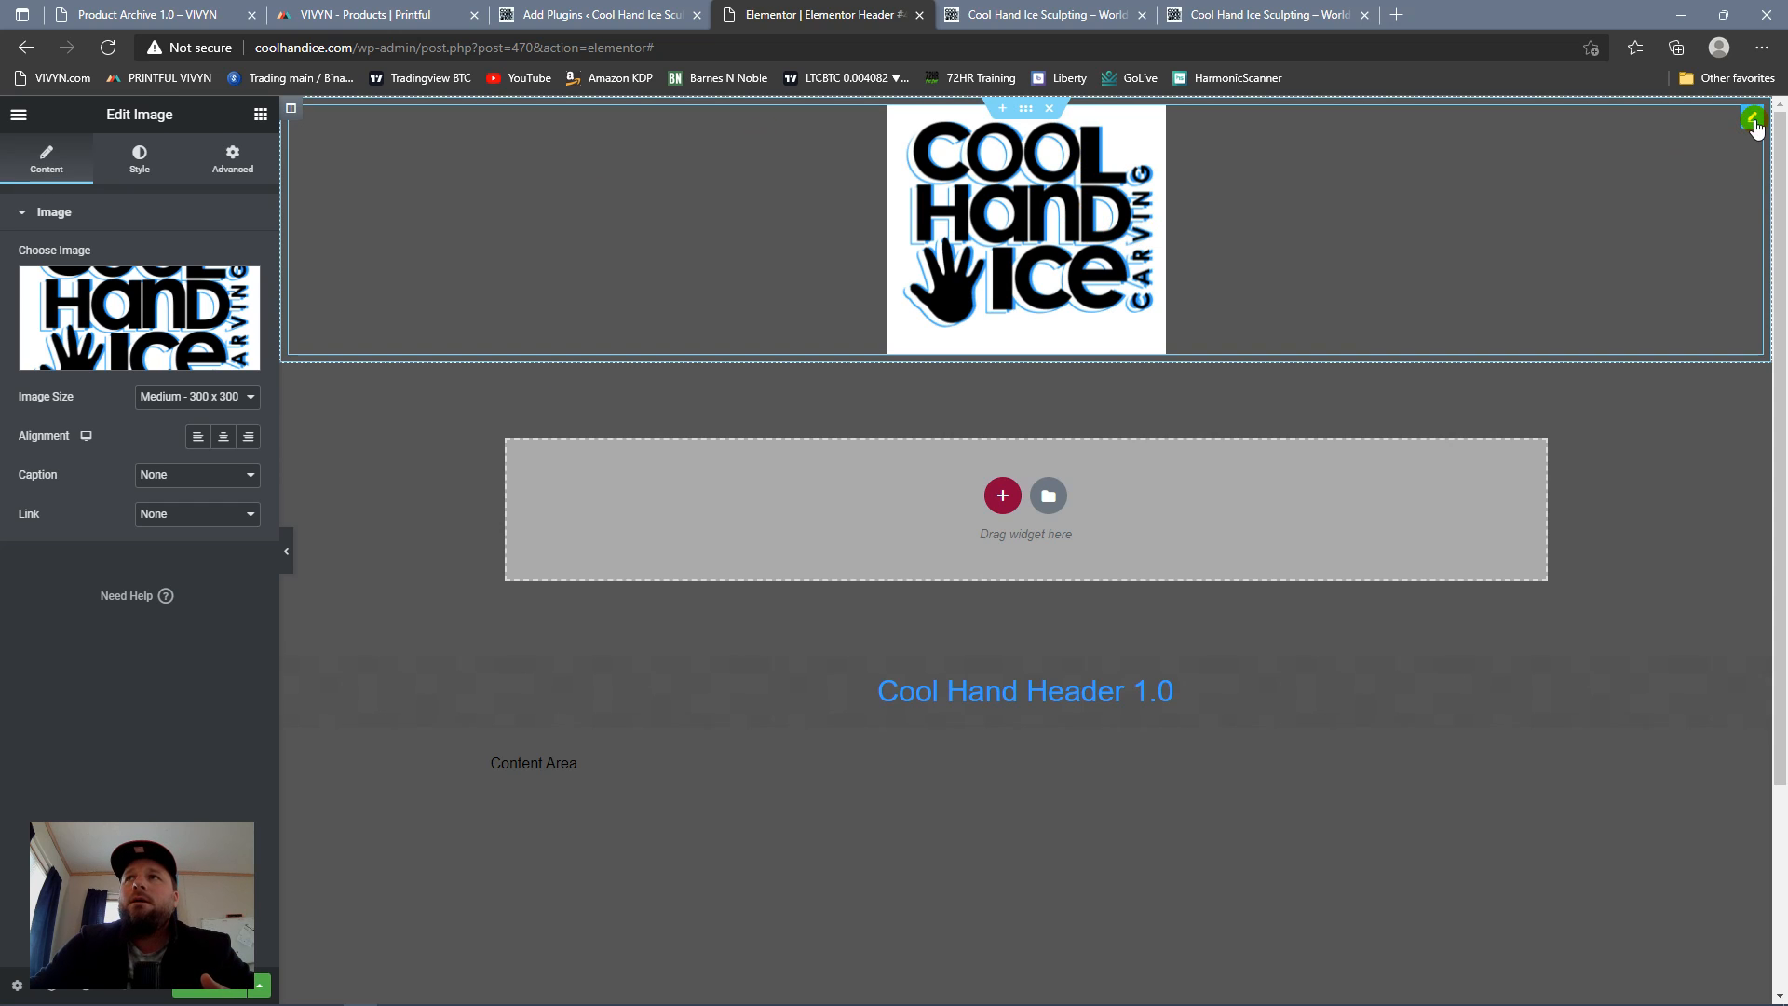
{"action": "left_click", "coordinate": [140, 164]}
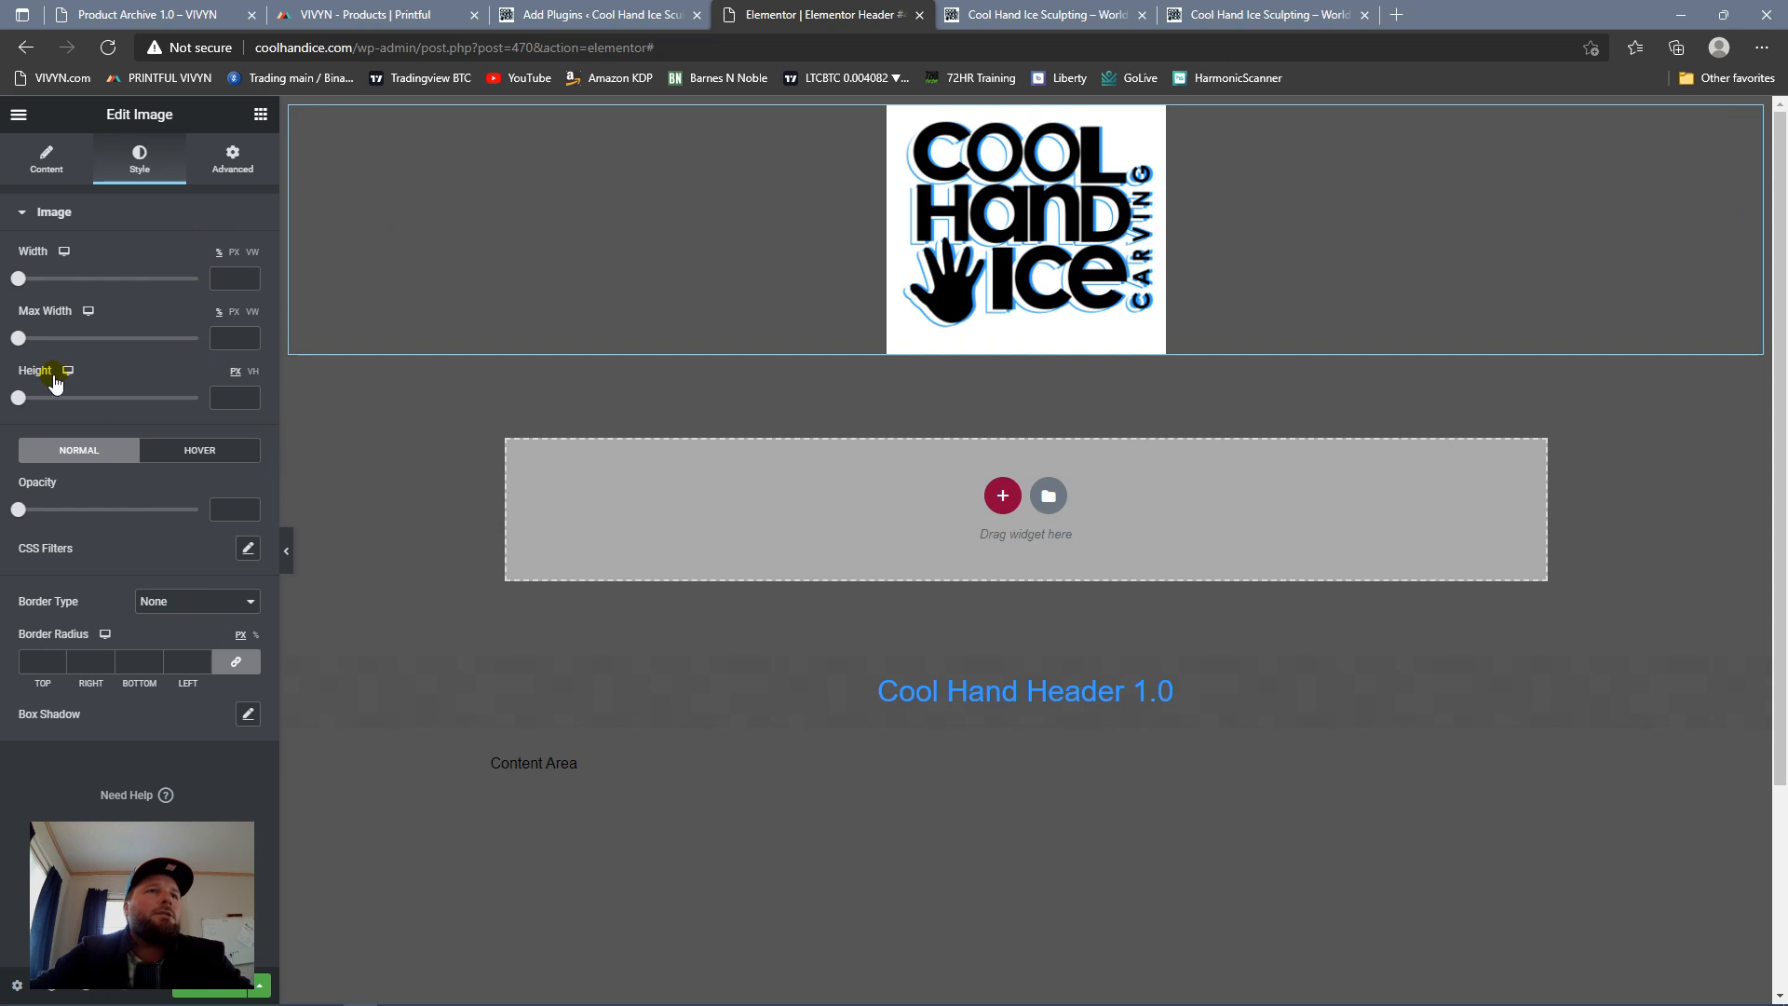
{"action": "left_click", "coordinate": [44, 183]}
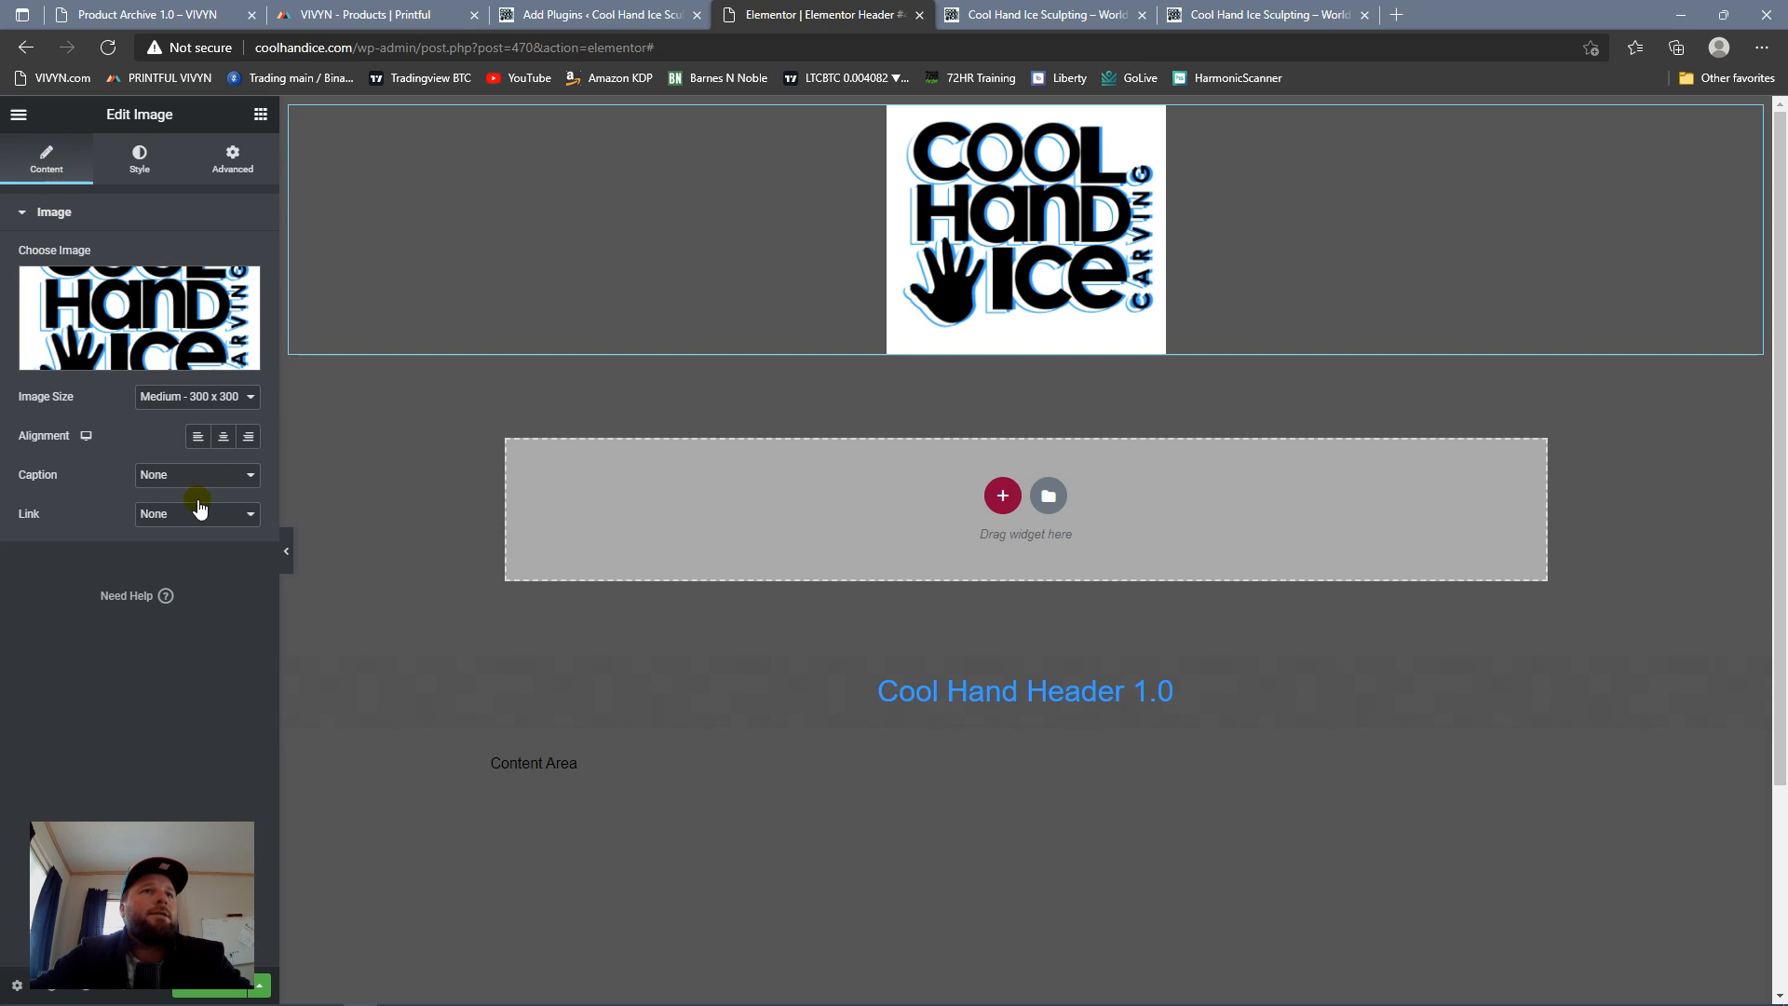
{"action": "left_click", "coordinate": [198, 436]}
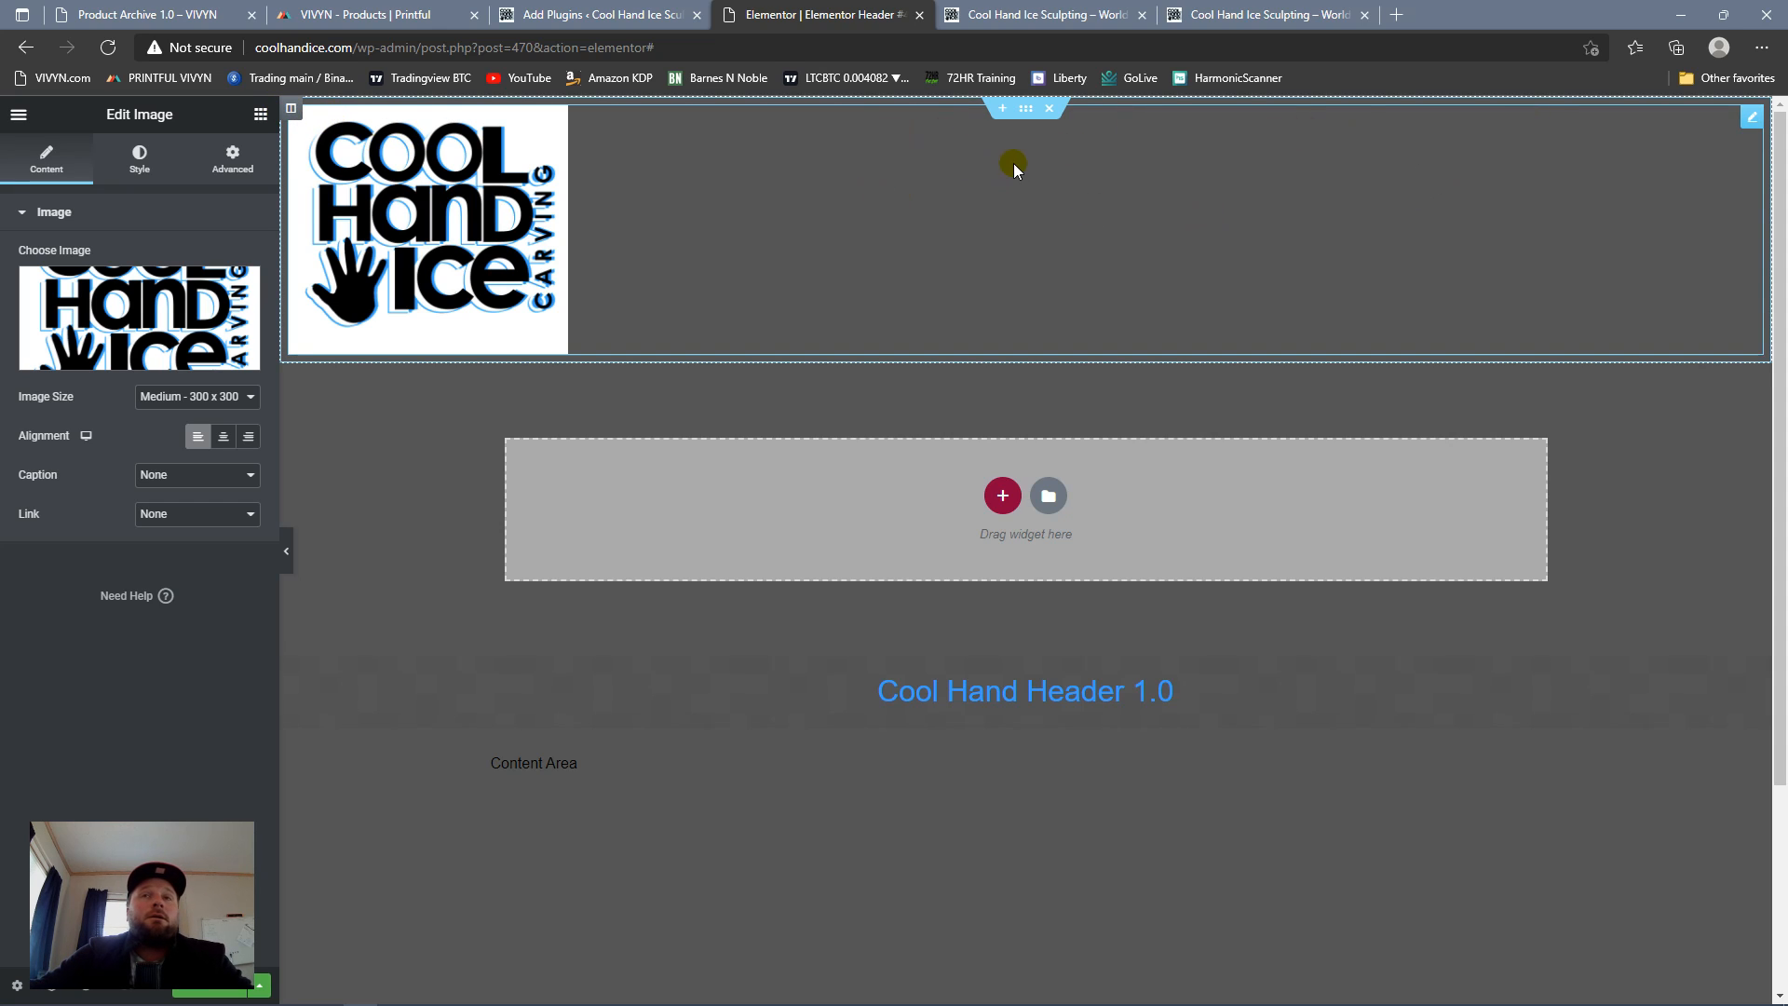
Step: Add a Nav Menu widget above the logo in the header section
{"action": "left_click", "coordinate": [1024, 112]}
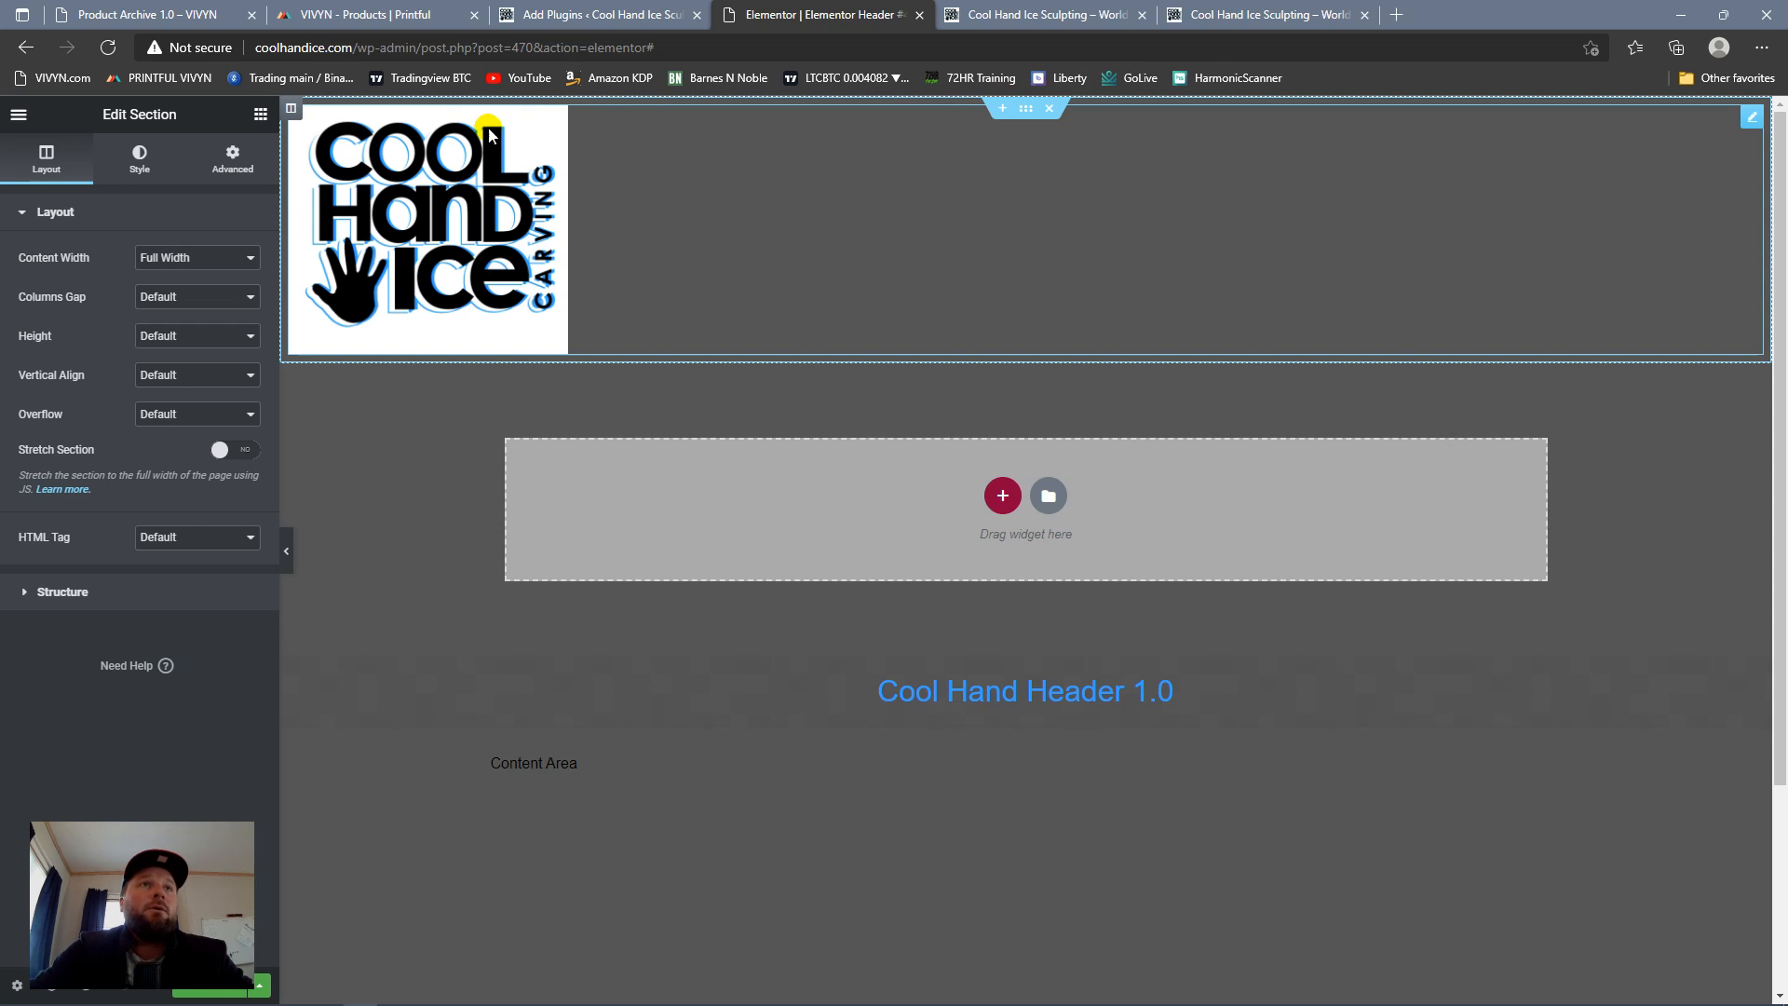
{"action": "left_click", "coordinate": [260, 115]}
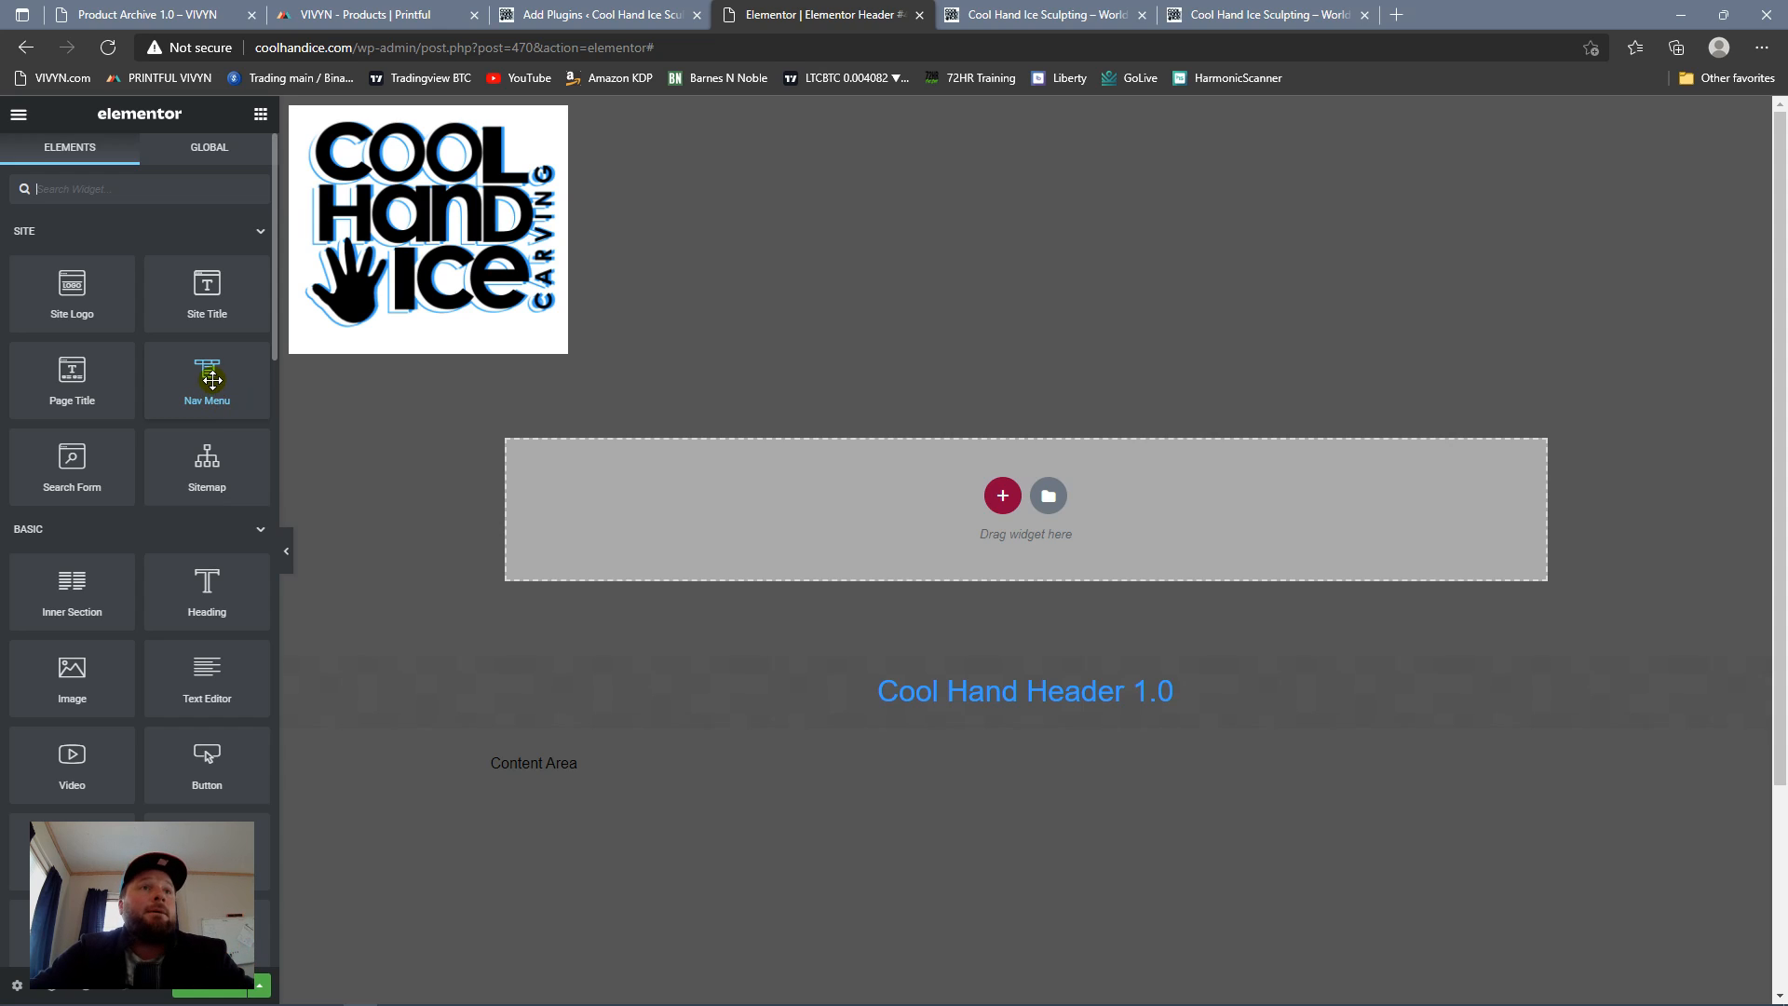
{"action": "left_click_drag", "start_coordinate": [203, 382], "coordinate": [926, 147]}
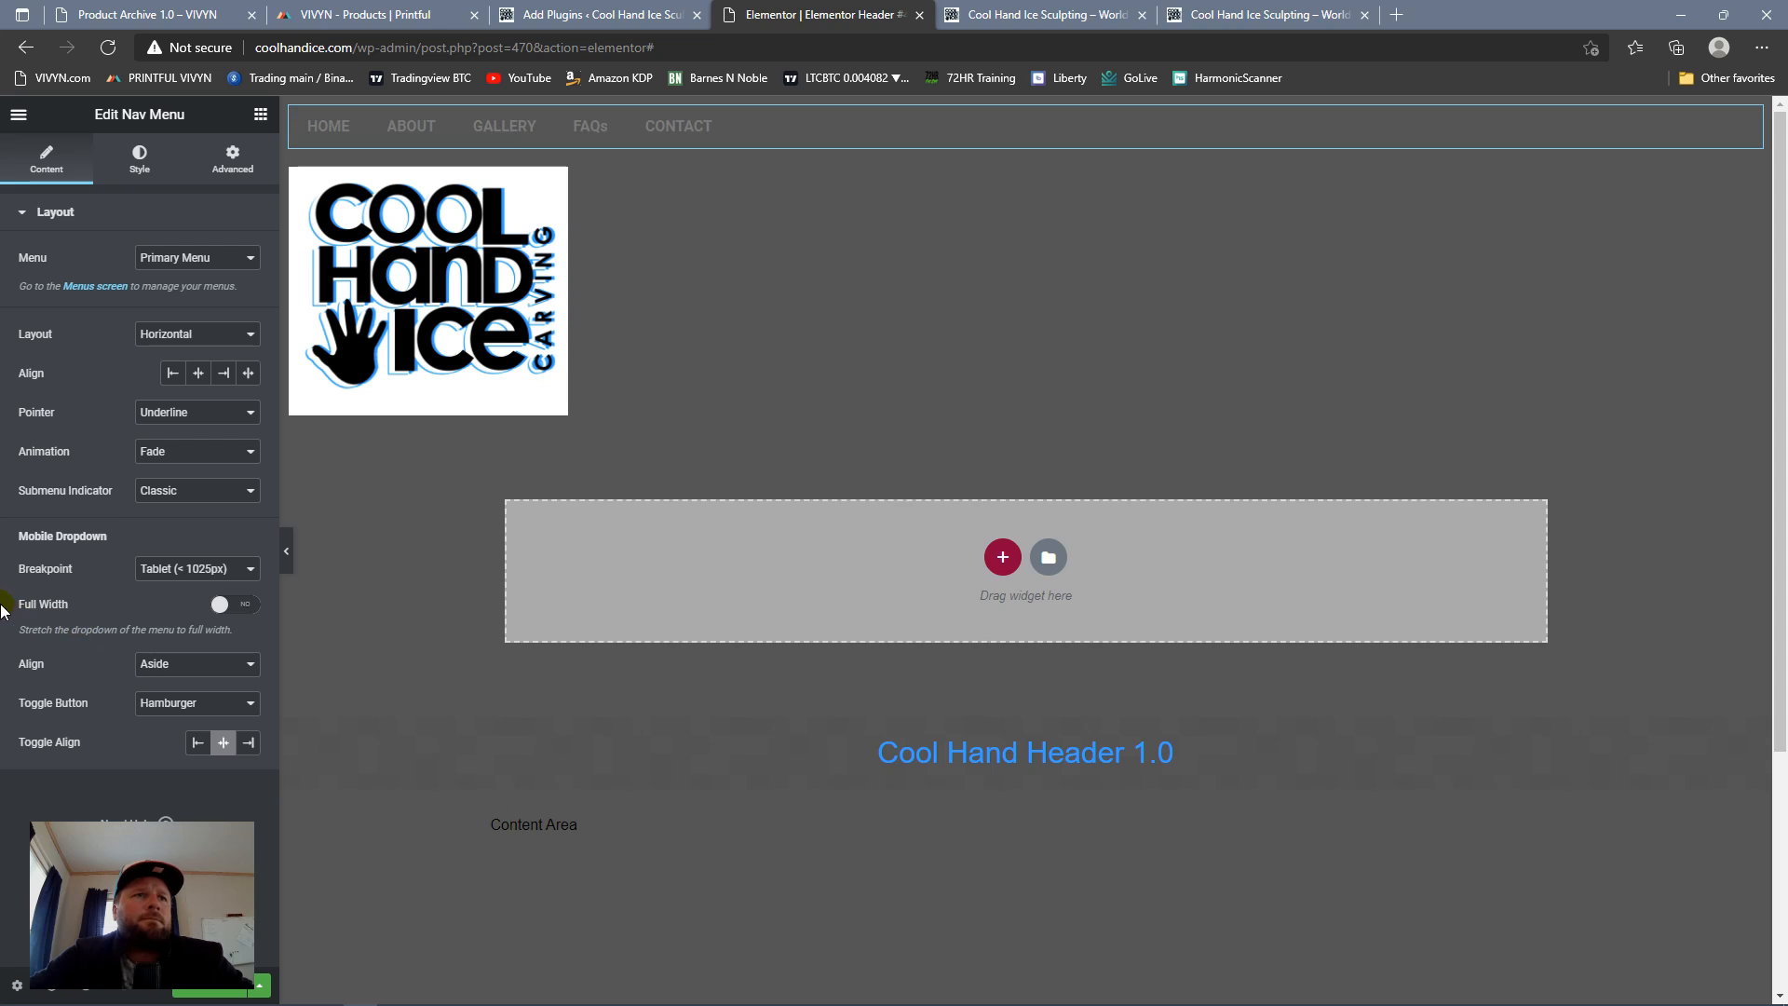
Step: Set the nav menu's dropdown alignment to Center and its layout to Dropdown
{"action": "left_click", "coordinate": [240, 668]}
{"action": "left_click", "coordinate": [190, 703]}
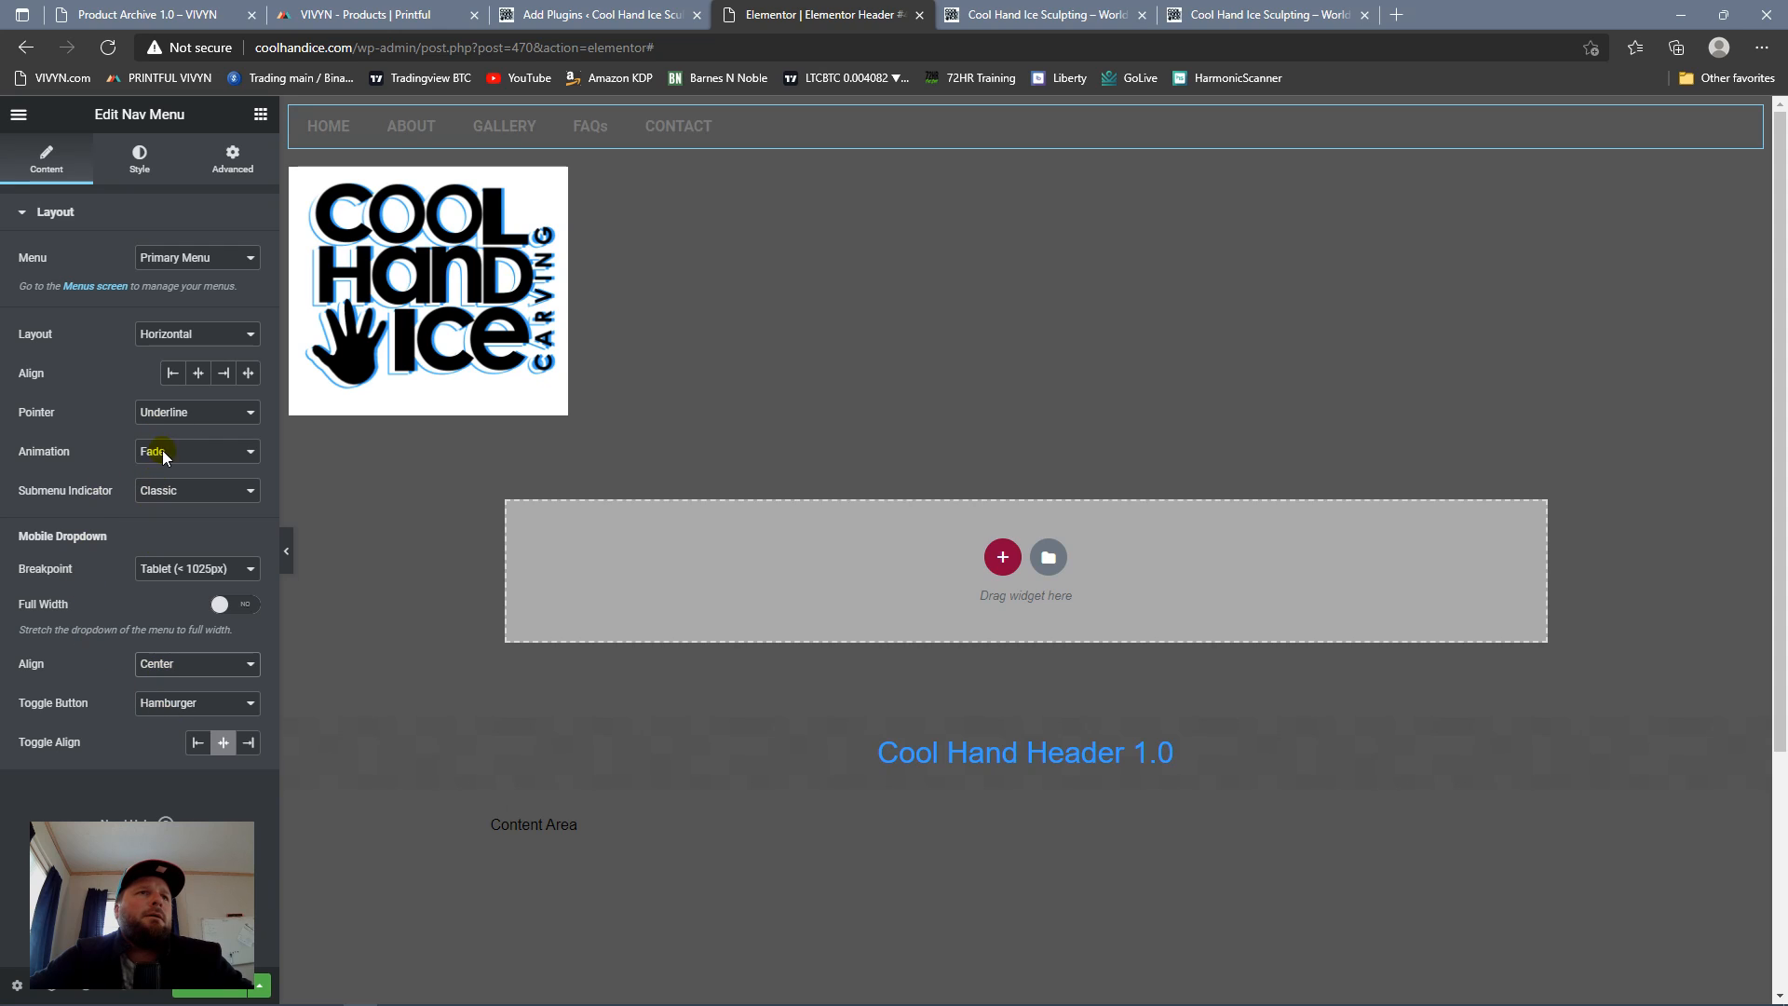
{"action": "left_click", "coordinate": [239, 345]}
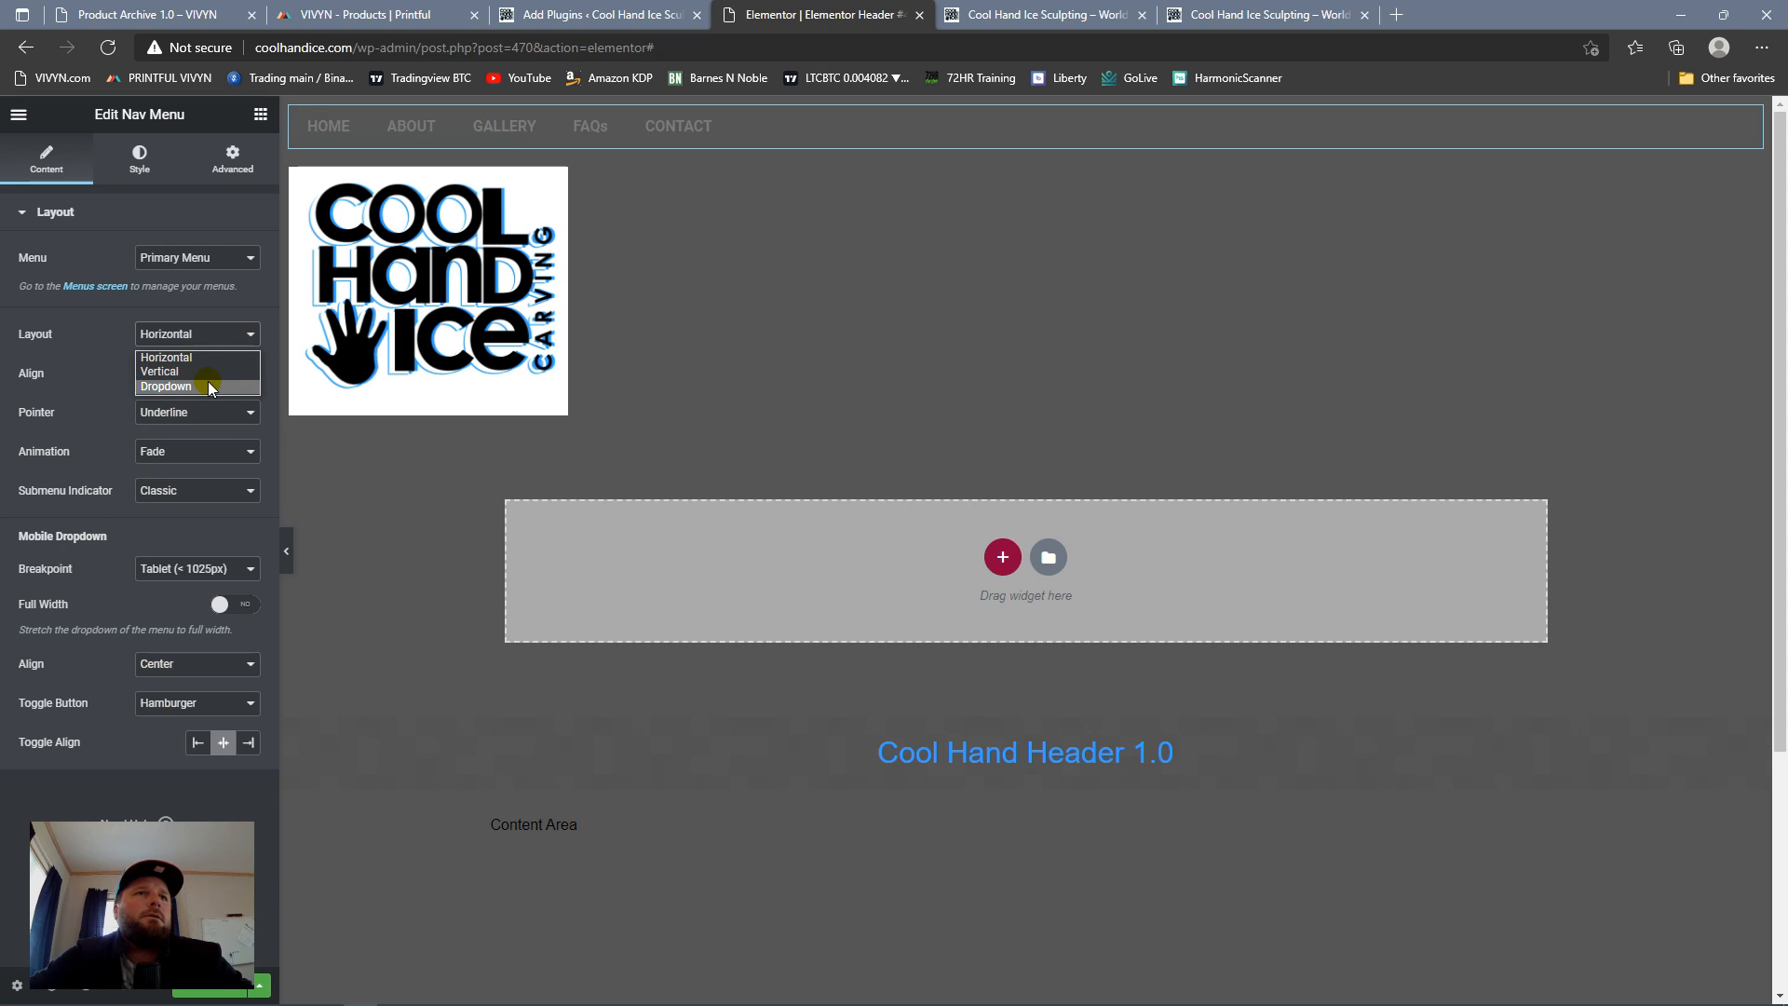
{"action": "left_click", "coordinate": [167, 385]}
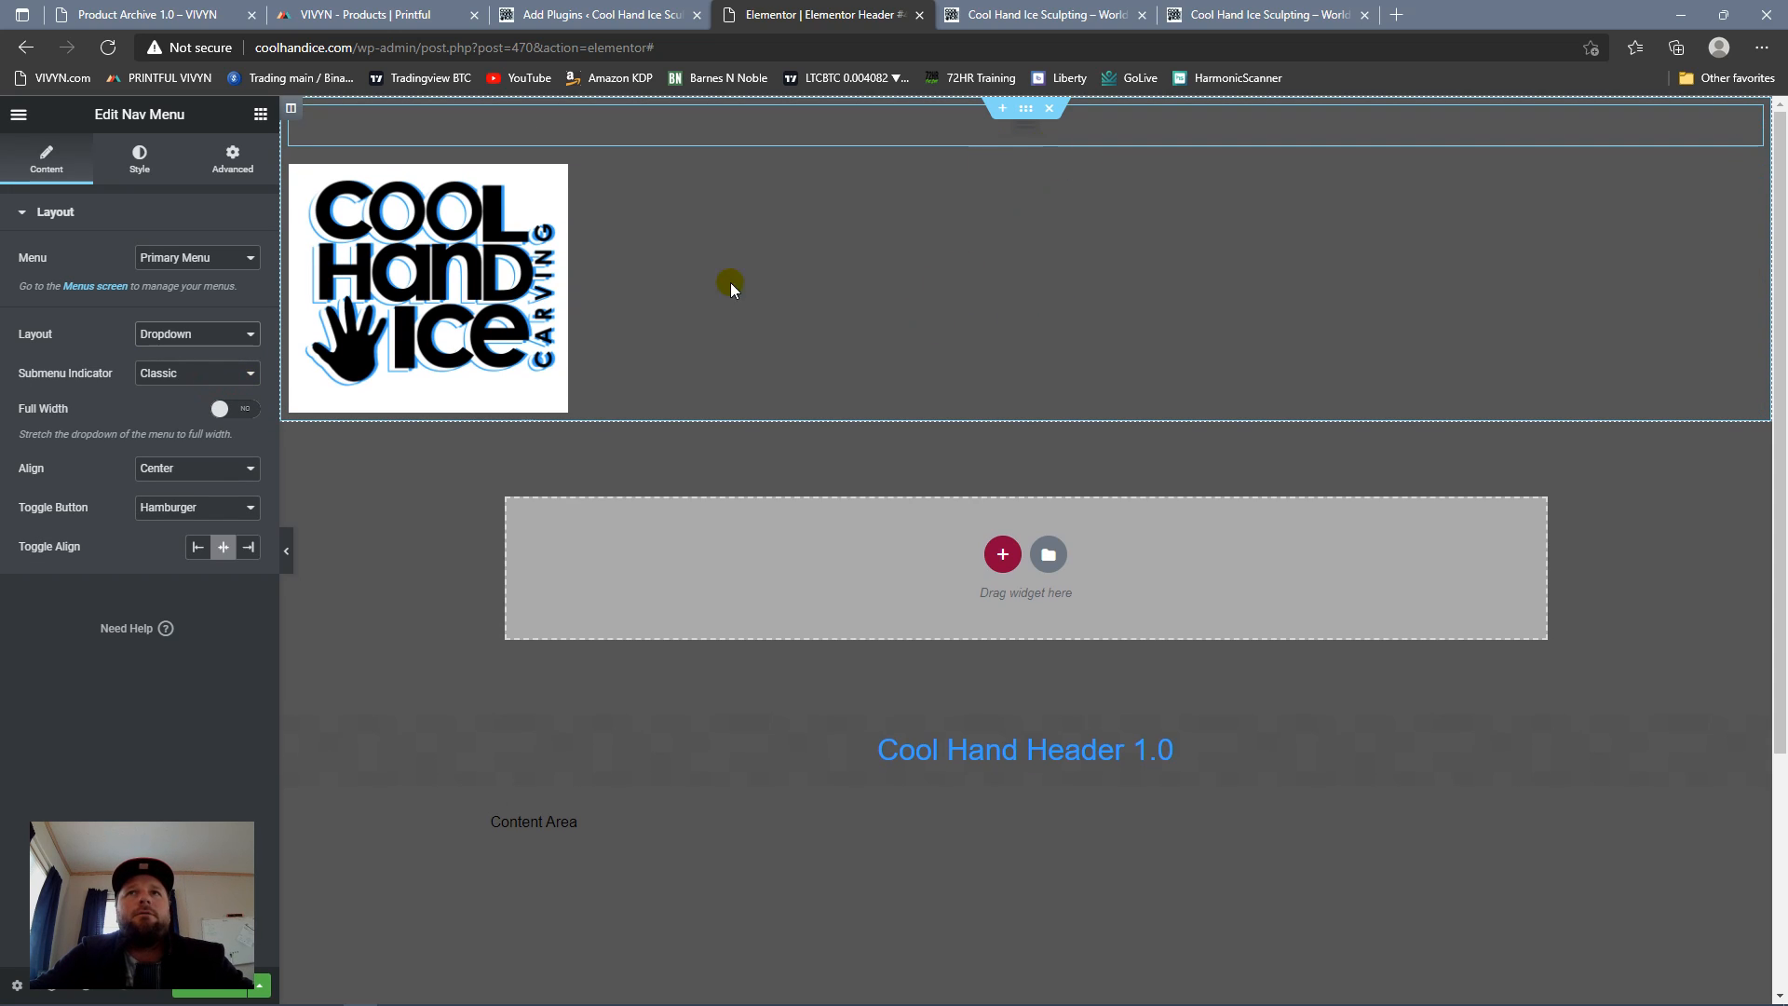
Step: Set the nav menu dropdown's text color to the Primary global color and its background color to white
{"action": "left_click", "coordinate": [137, 168]}
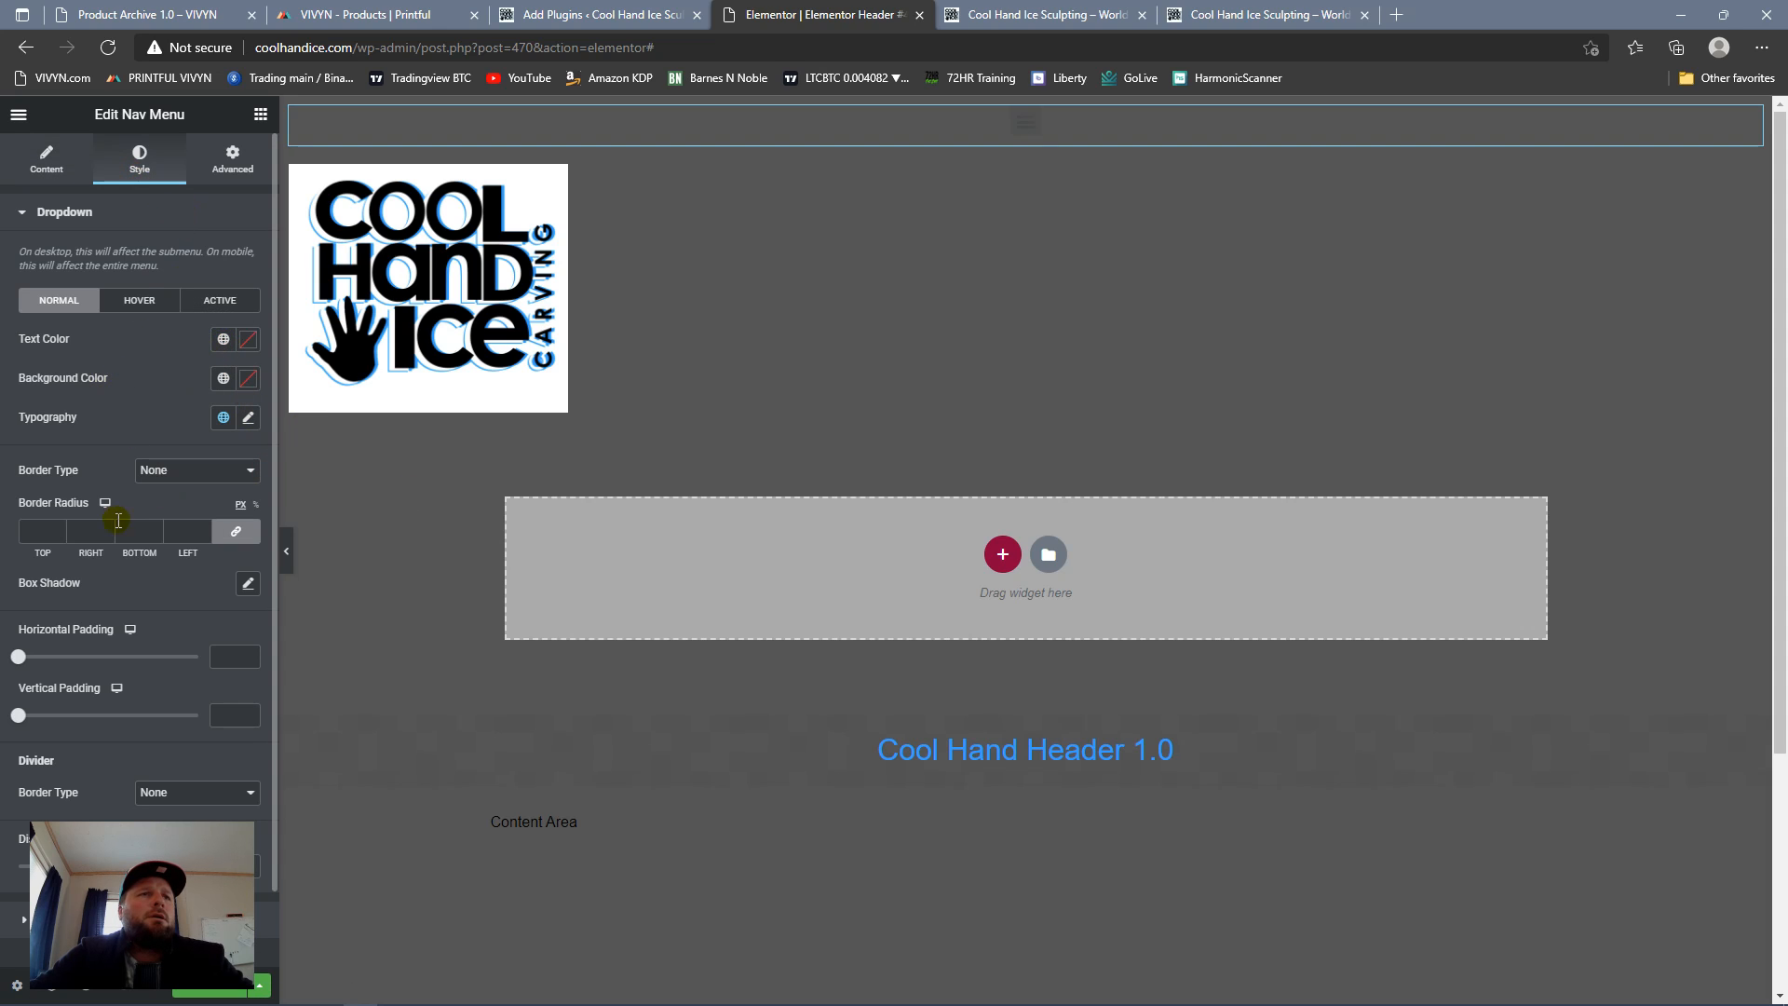
{"action": "left_click", "coordinate": [47, 160]}
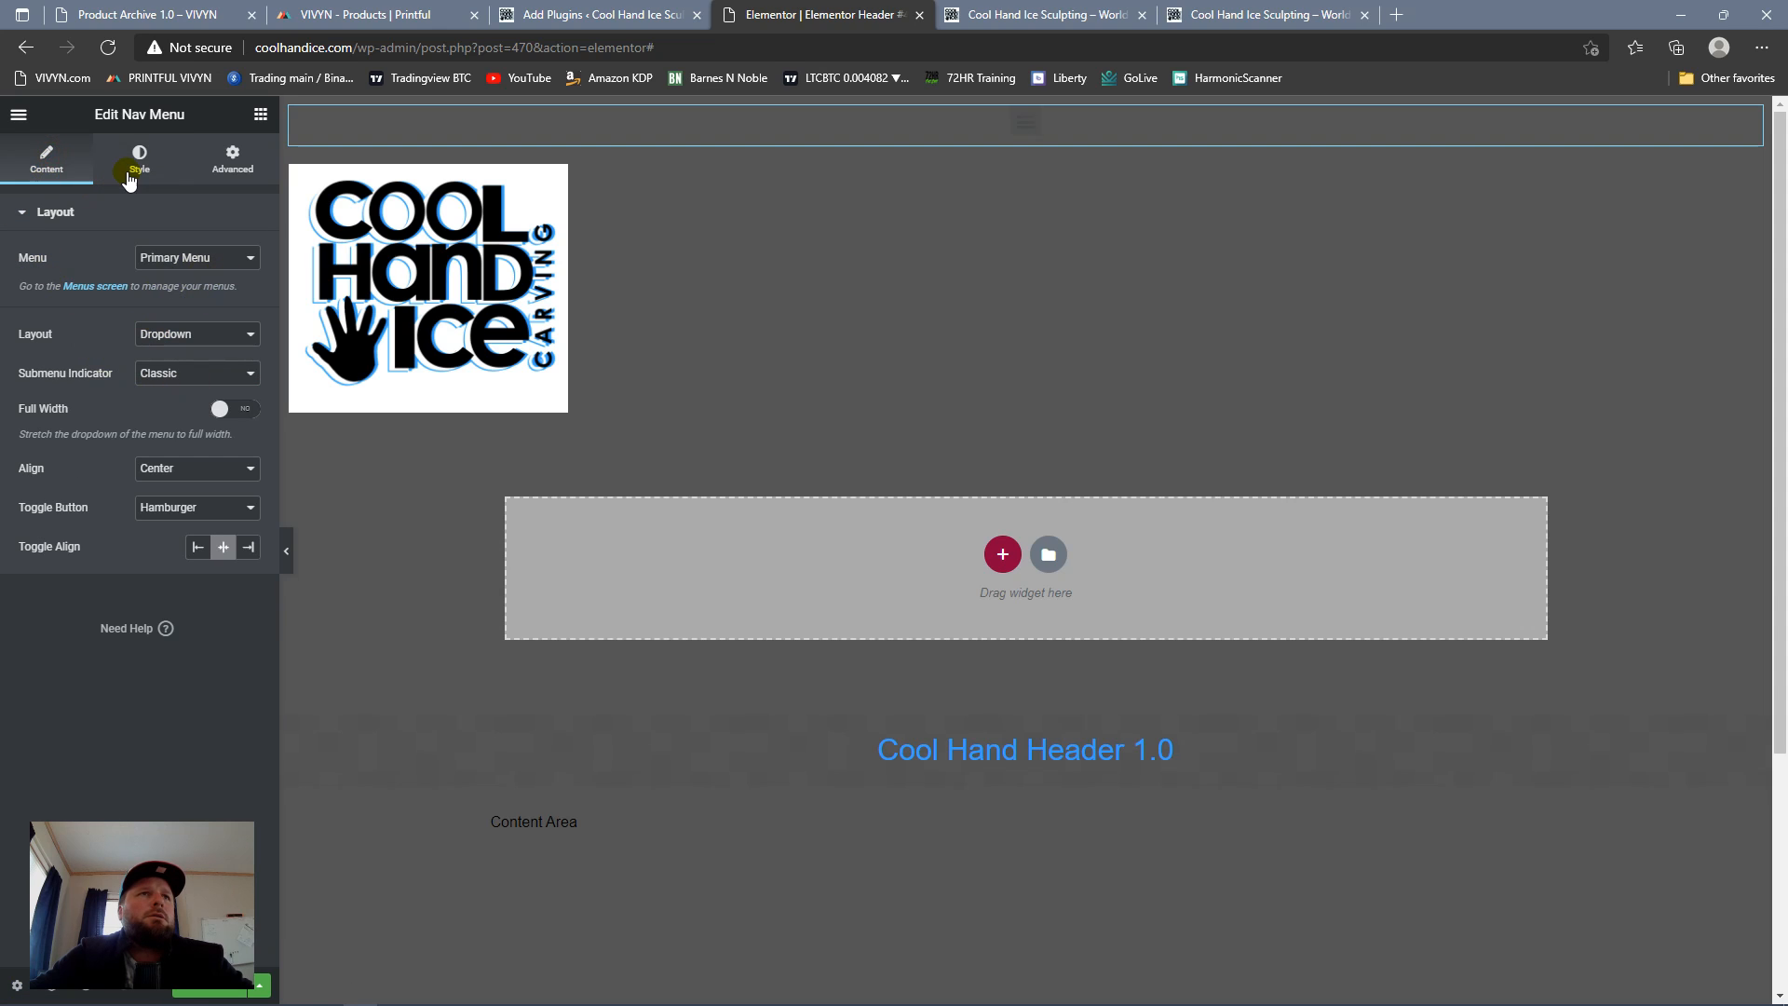
{"action": "left_click", "coordinate": [177, 175]}
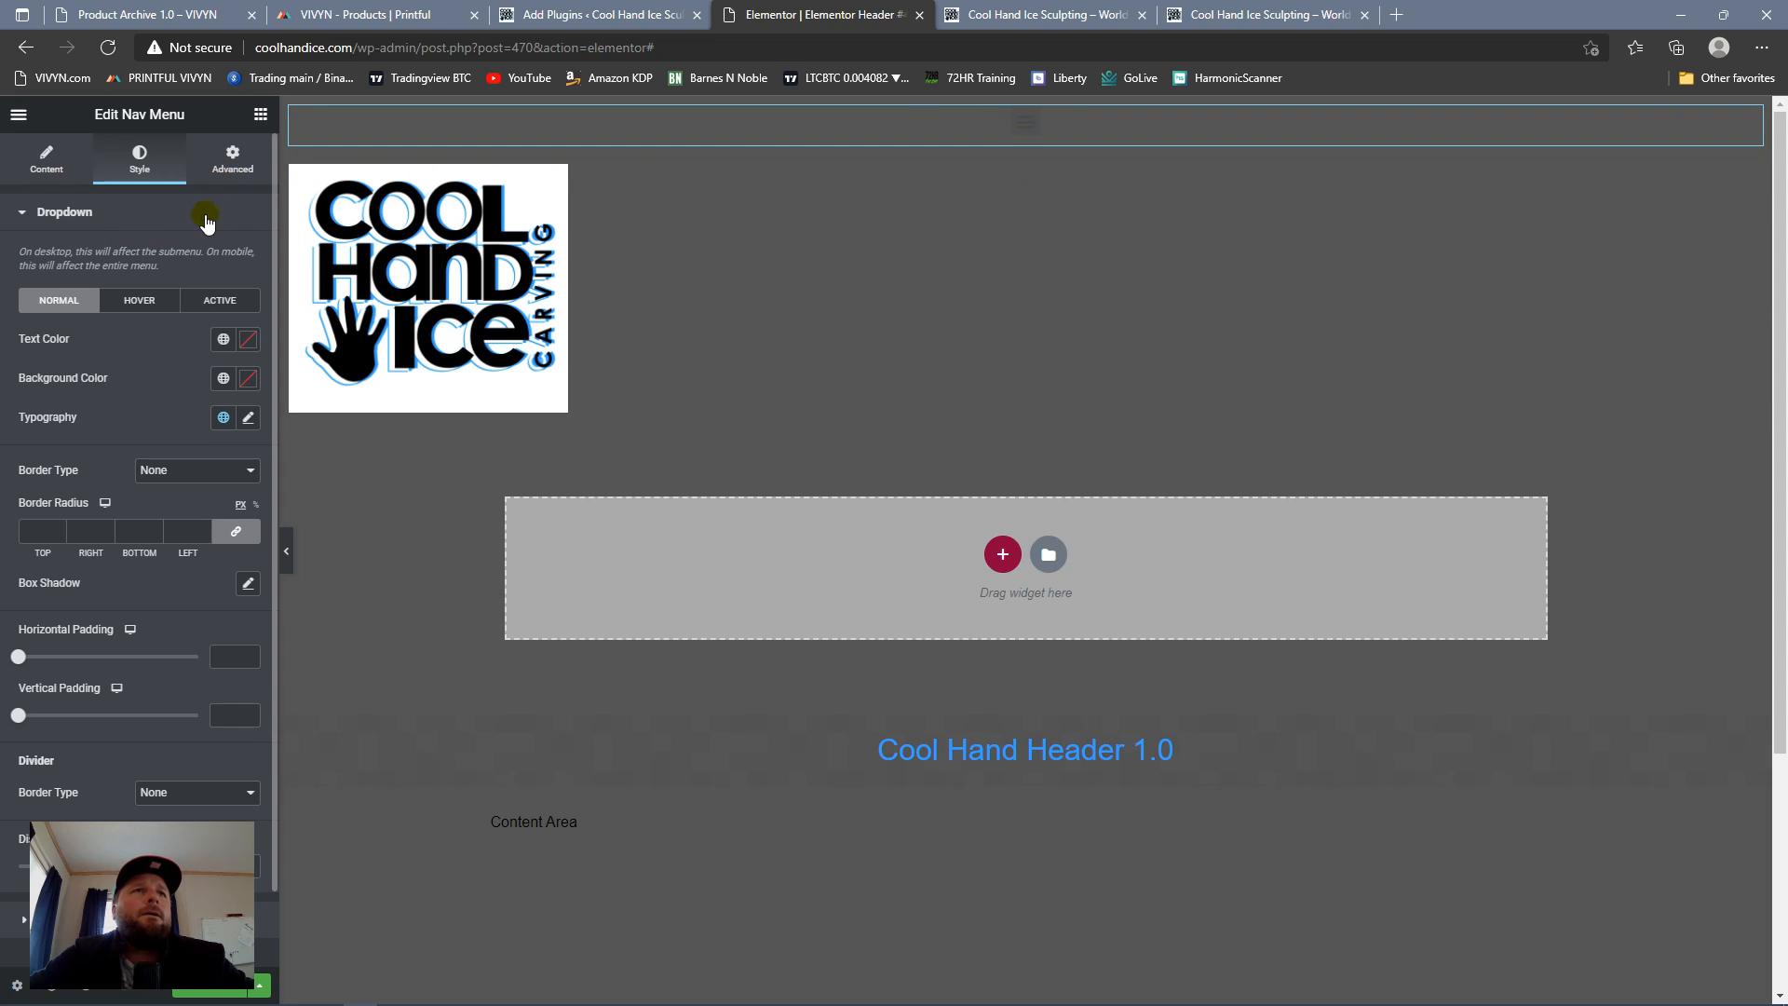
{"action": "scroll", "coordinate": [164, 434], "scroll_direction": "down", "scroll_amount": 1}
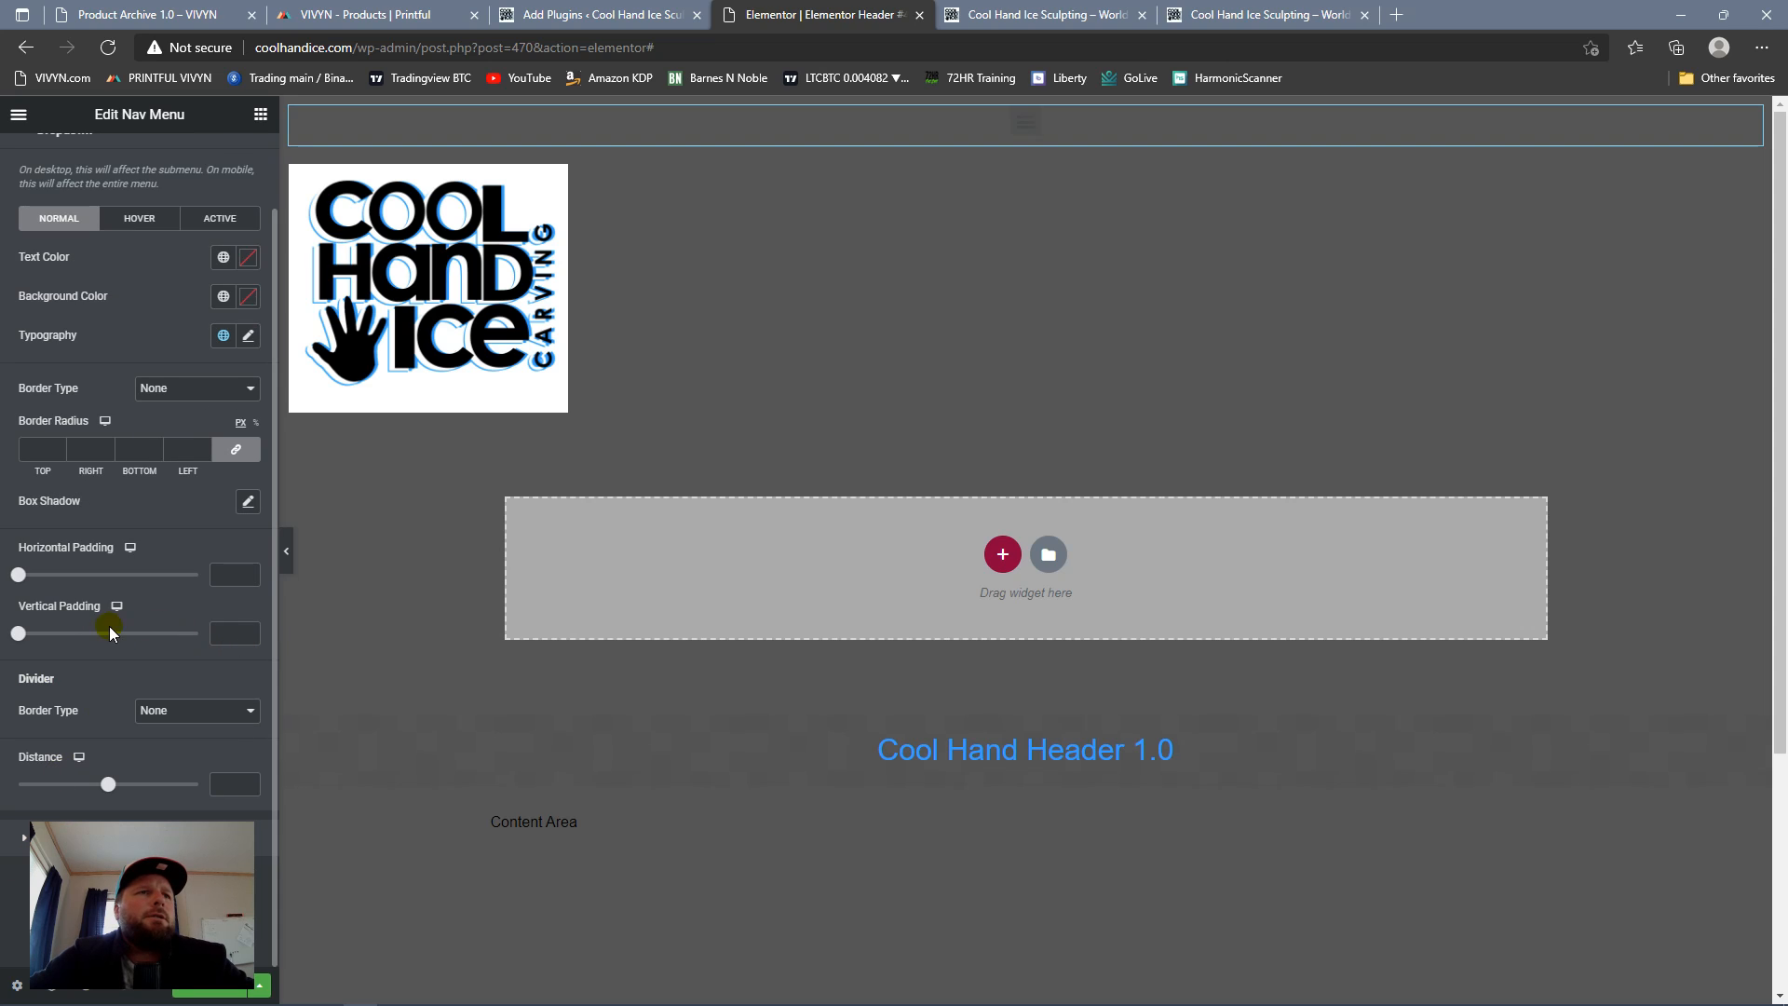
{"action": "scroll", "coordinate": [78, 547], "scroll_direction": "up", "scroll_amount": 1}
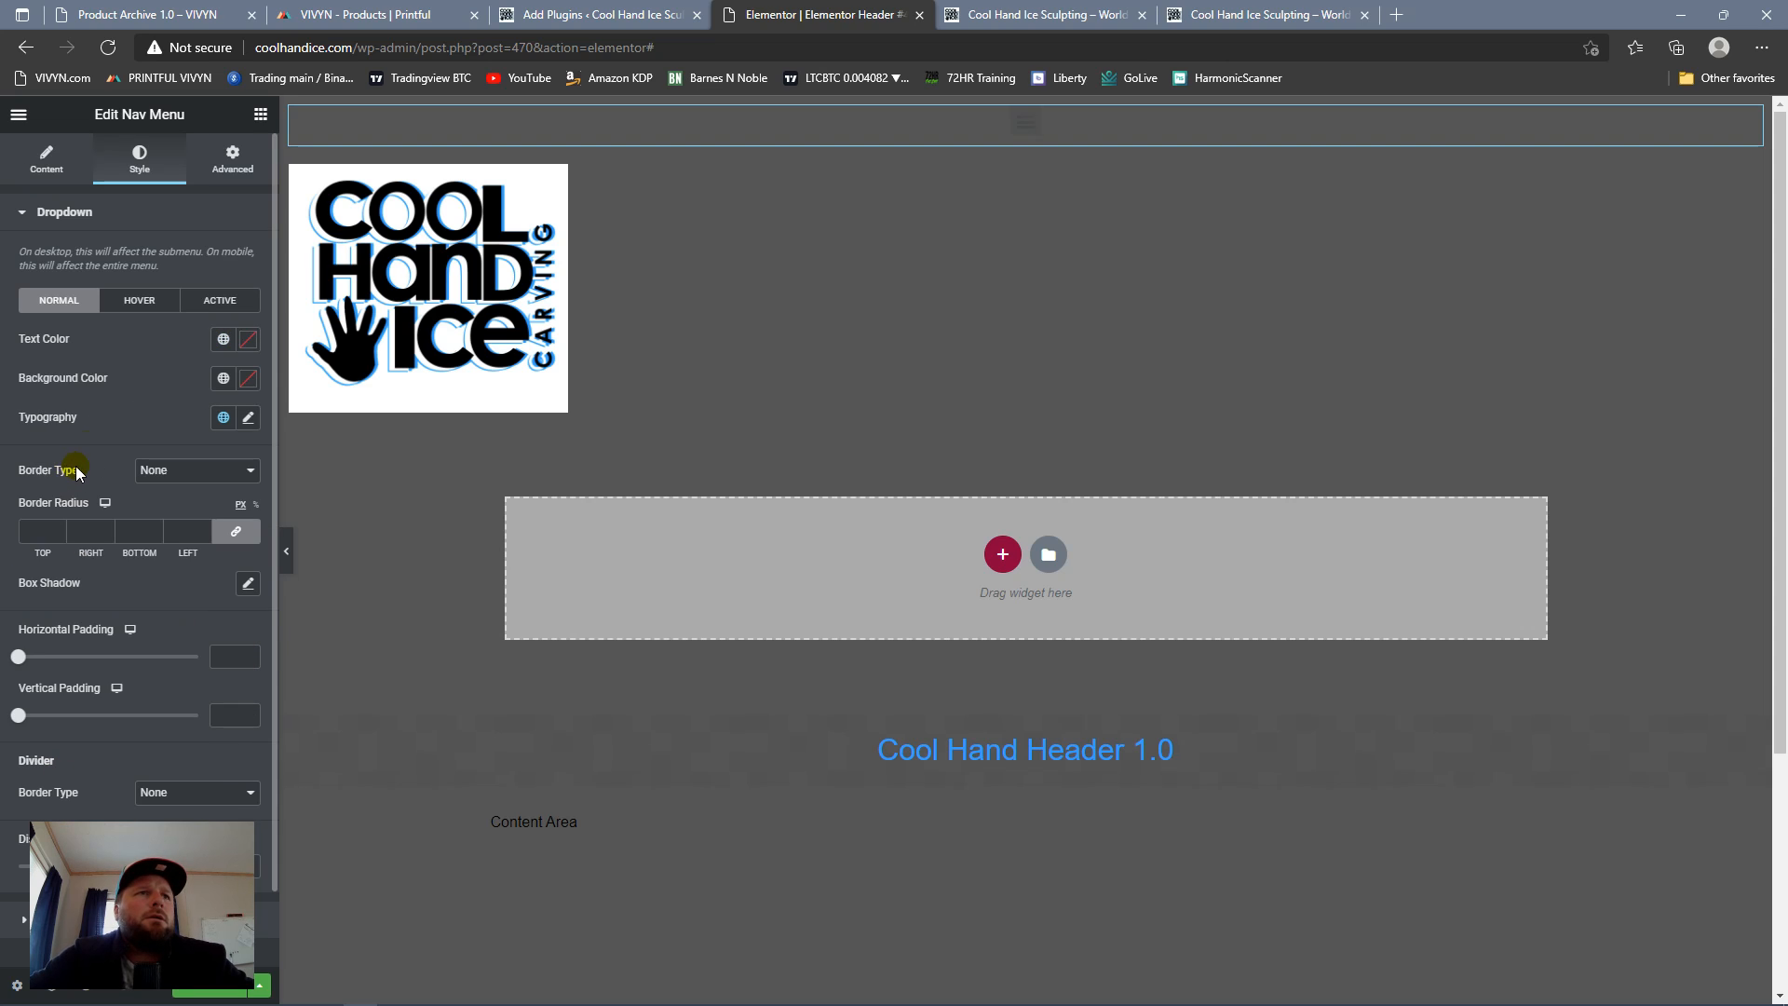
{"action": "left_click", "coordinate": [222, 379]}
{"action": "left_click", "coordinate": [149, 458]}
{"action": "left_click", "coordinate": [223, 339]}
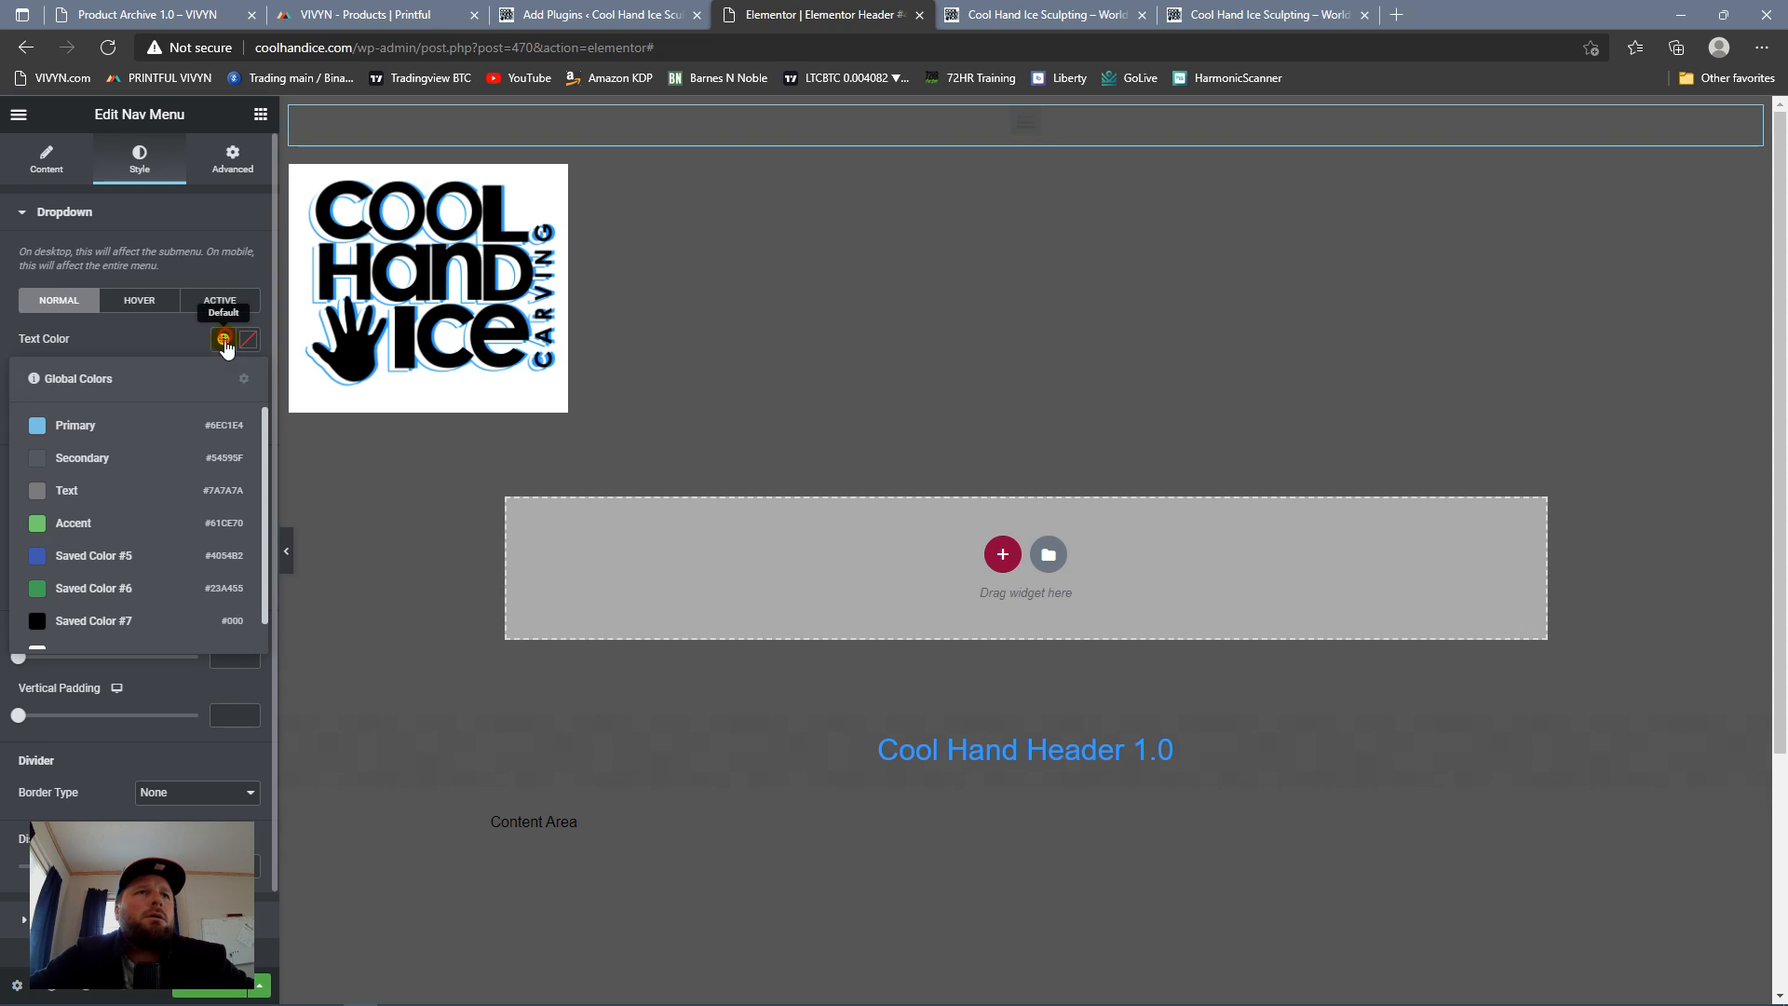
{"action": "left_click", "coordinate": [154, 421]}
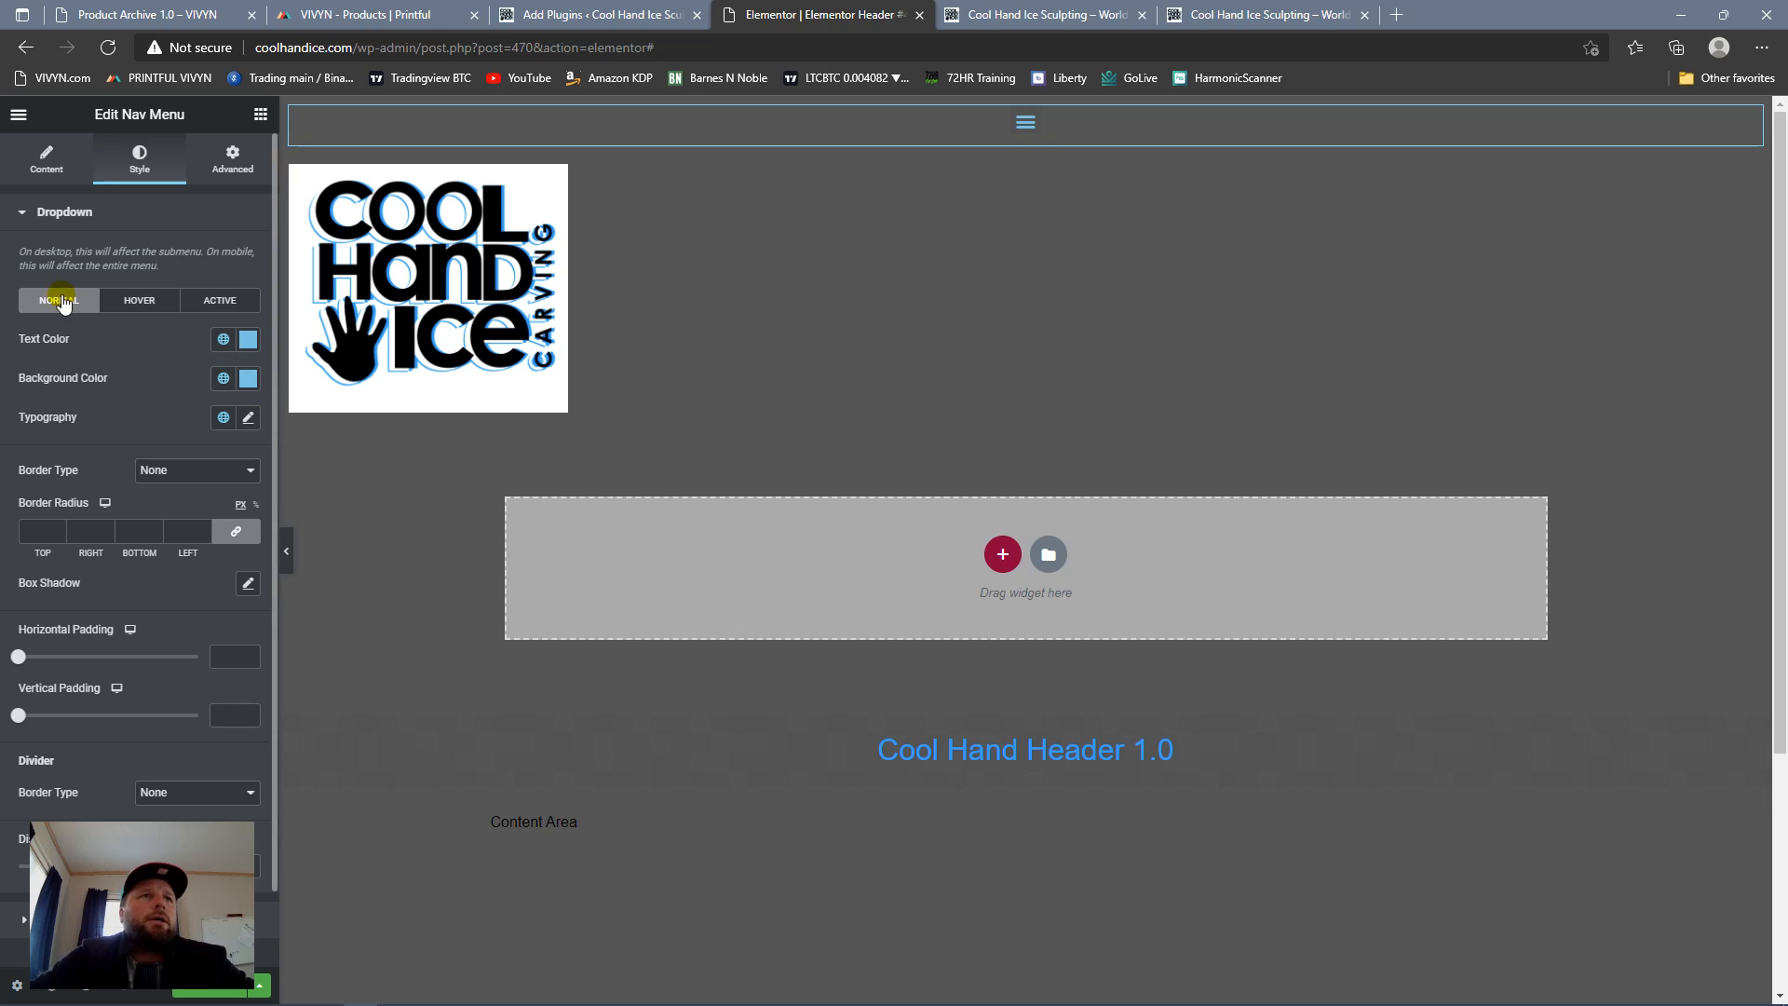
{"action": "left_click", "coordinate": [224, 382]}
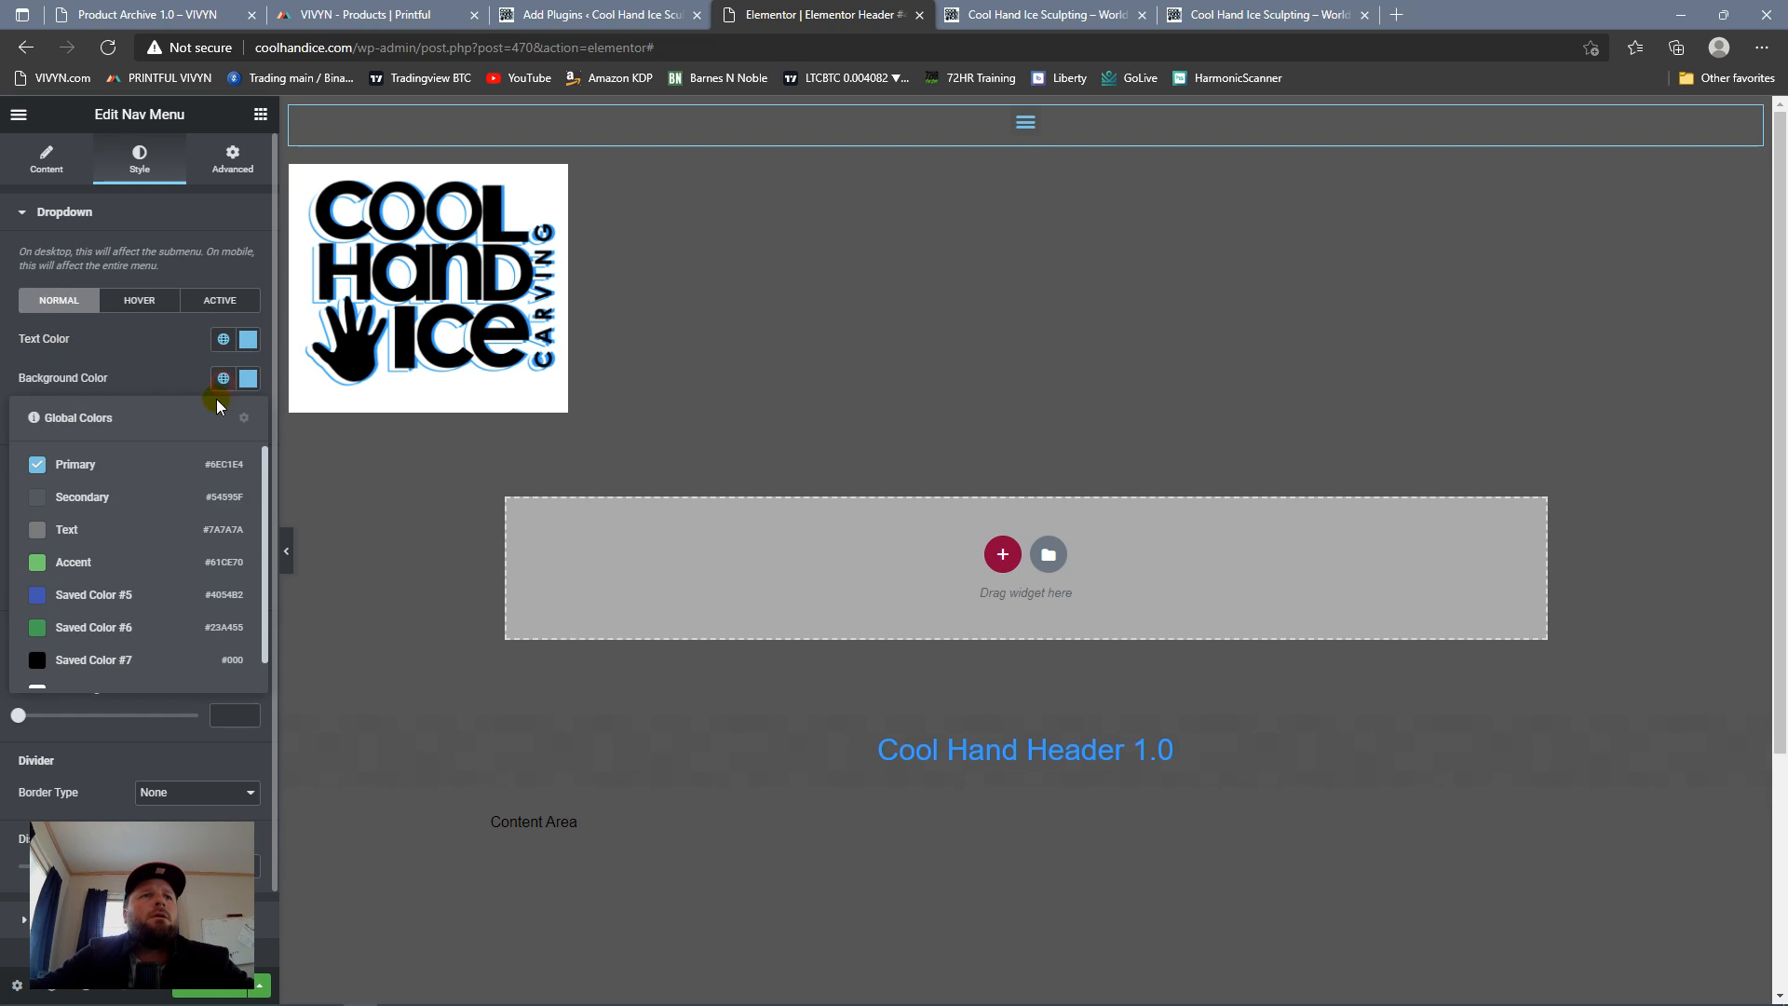
{"action": "left_click", "coordinate": [101, 688]}
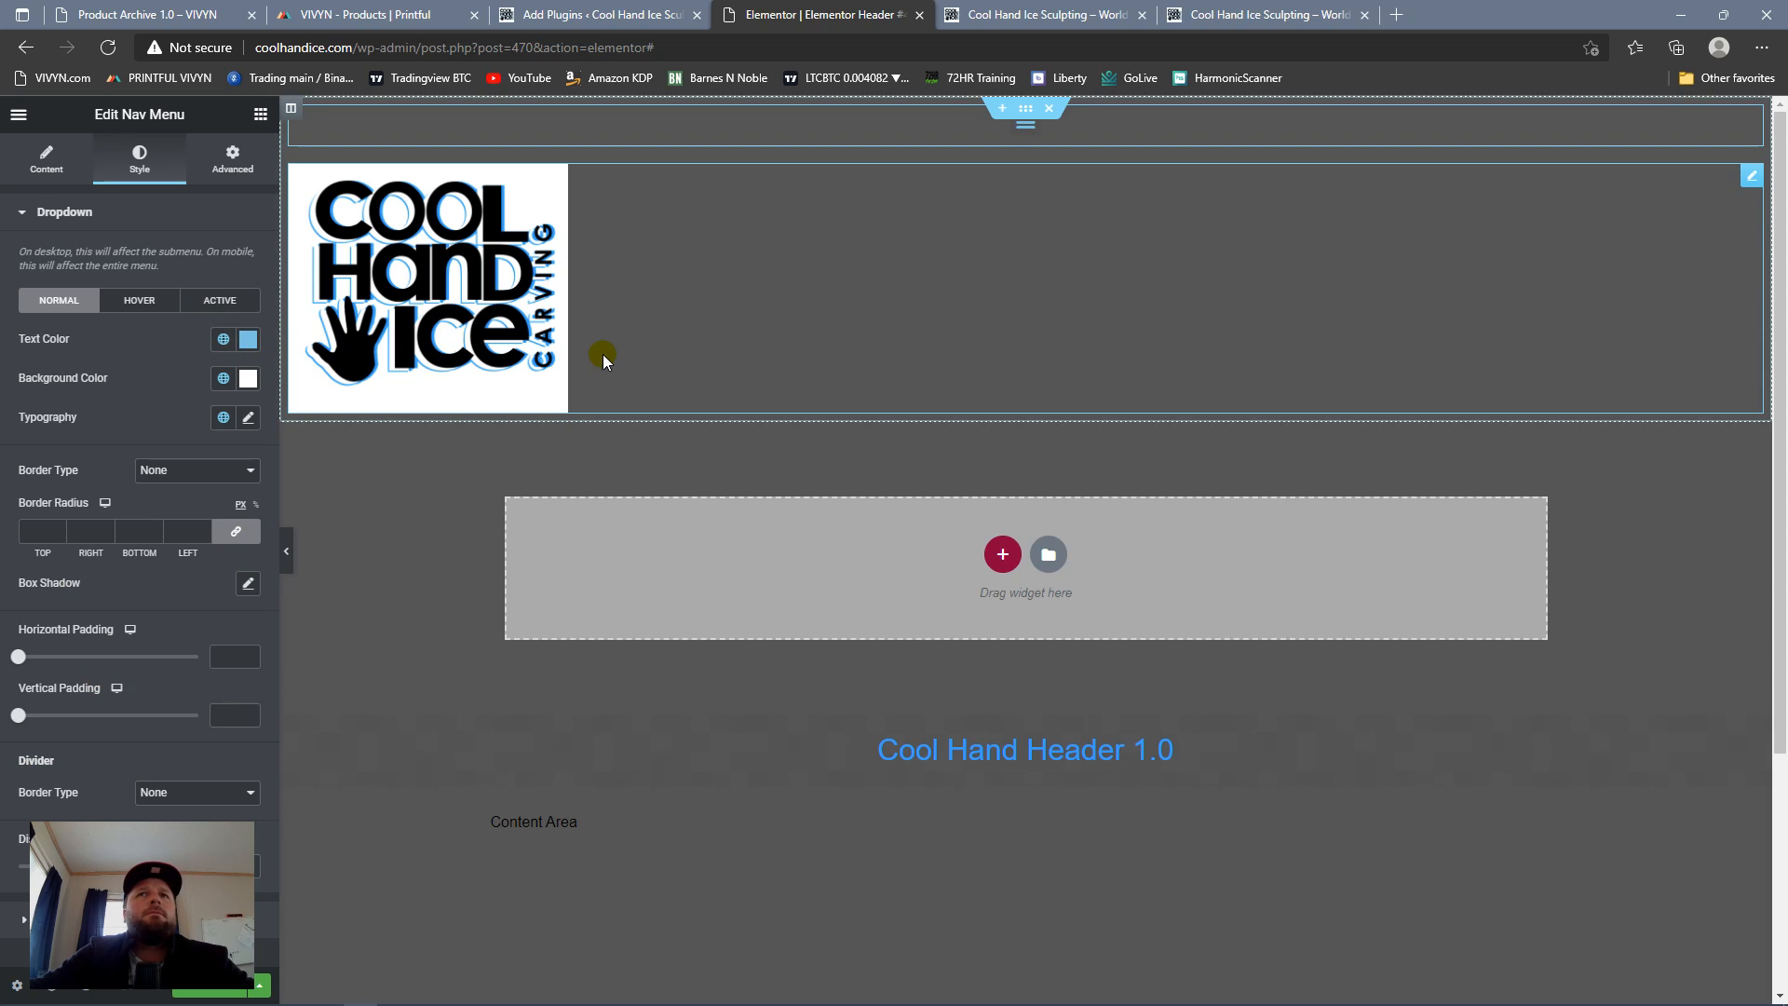
Step: Apply the global Roboto typography with weight 600 to the dropdown and expand the menu to preview it
{"action": "left_click", "coordinate": [1027, 130]}
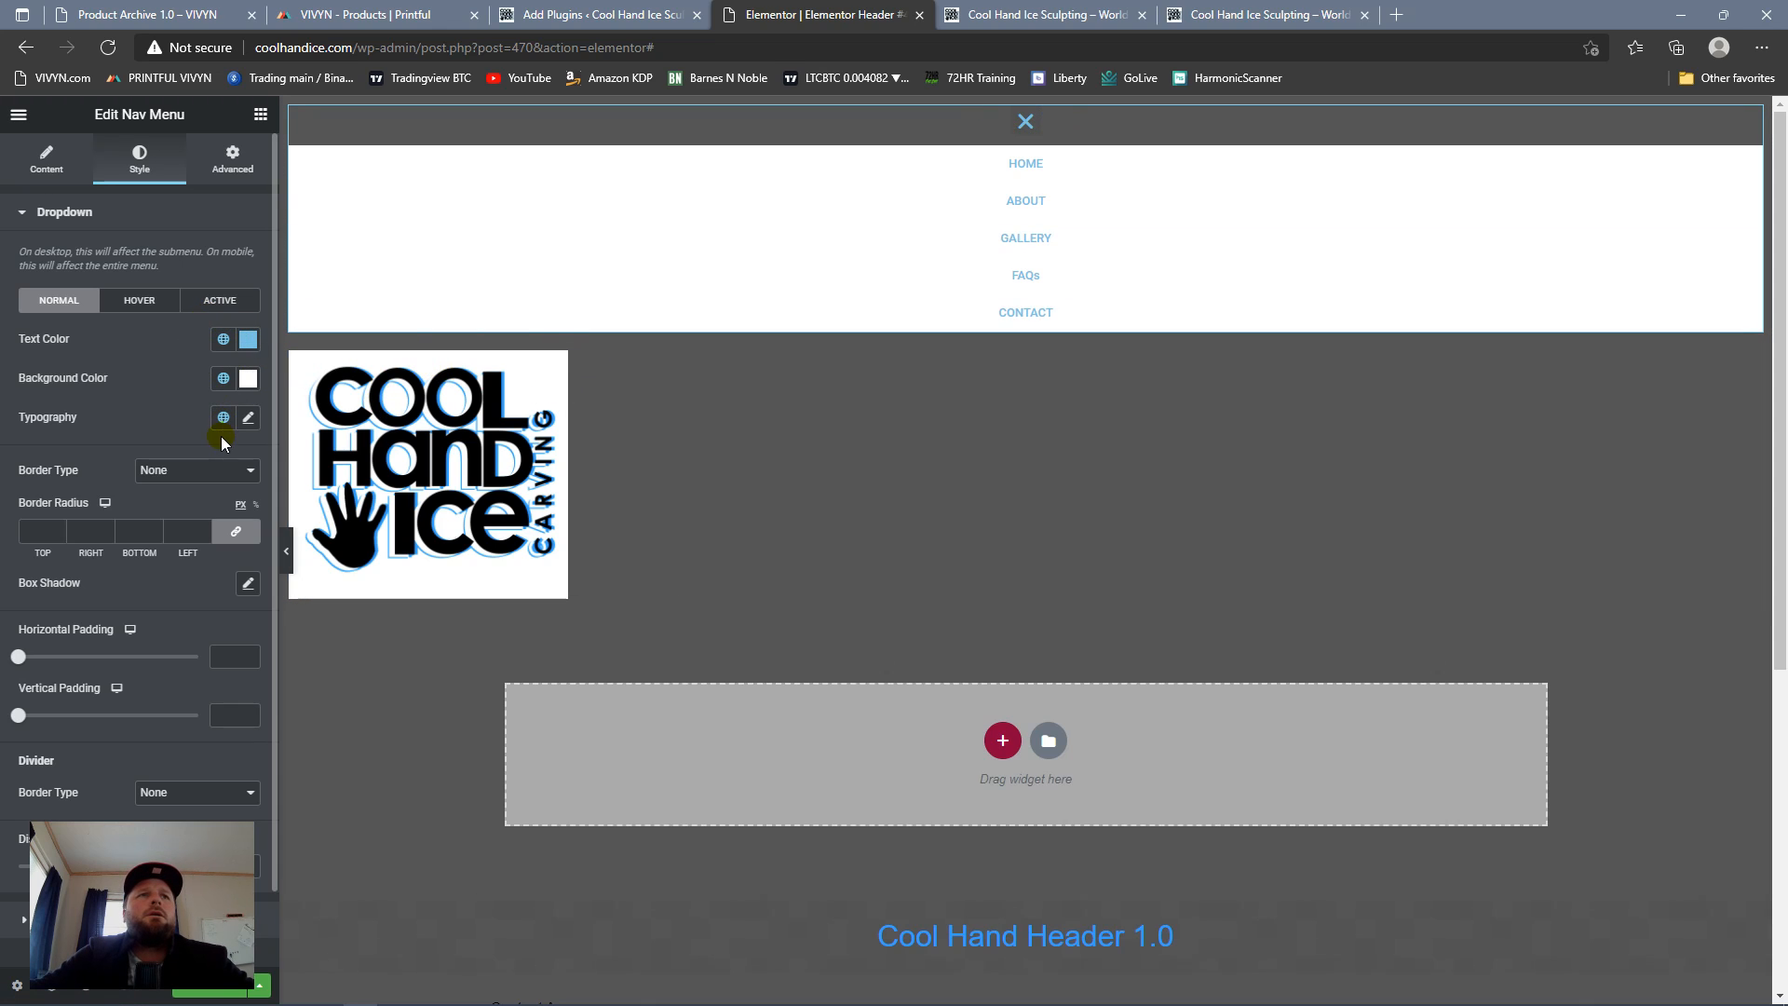
{"action": "left_click", "coordinate": [247, 417]}
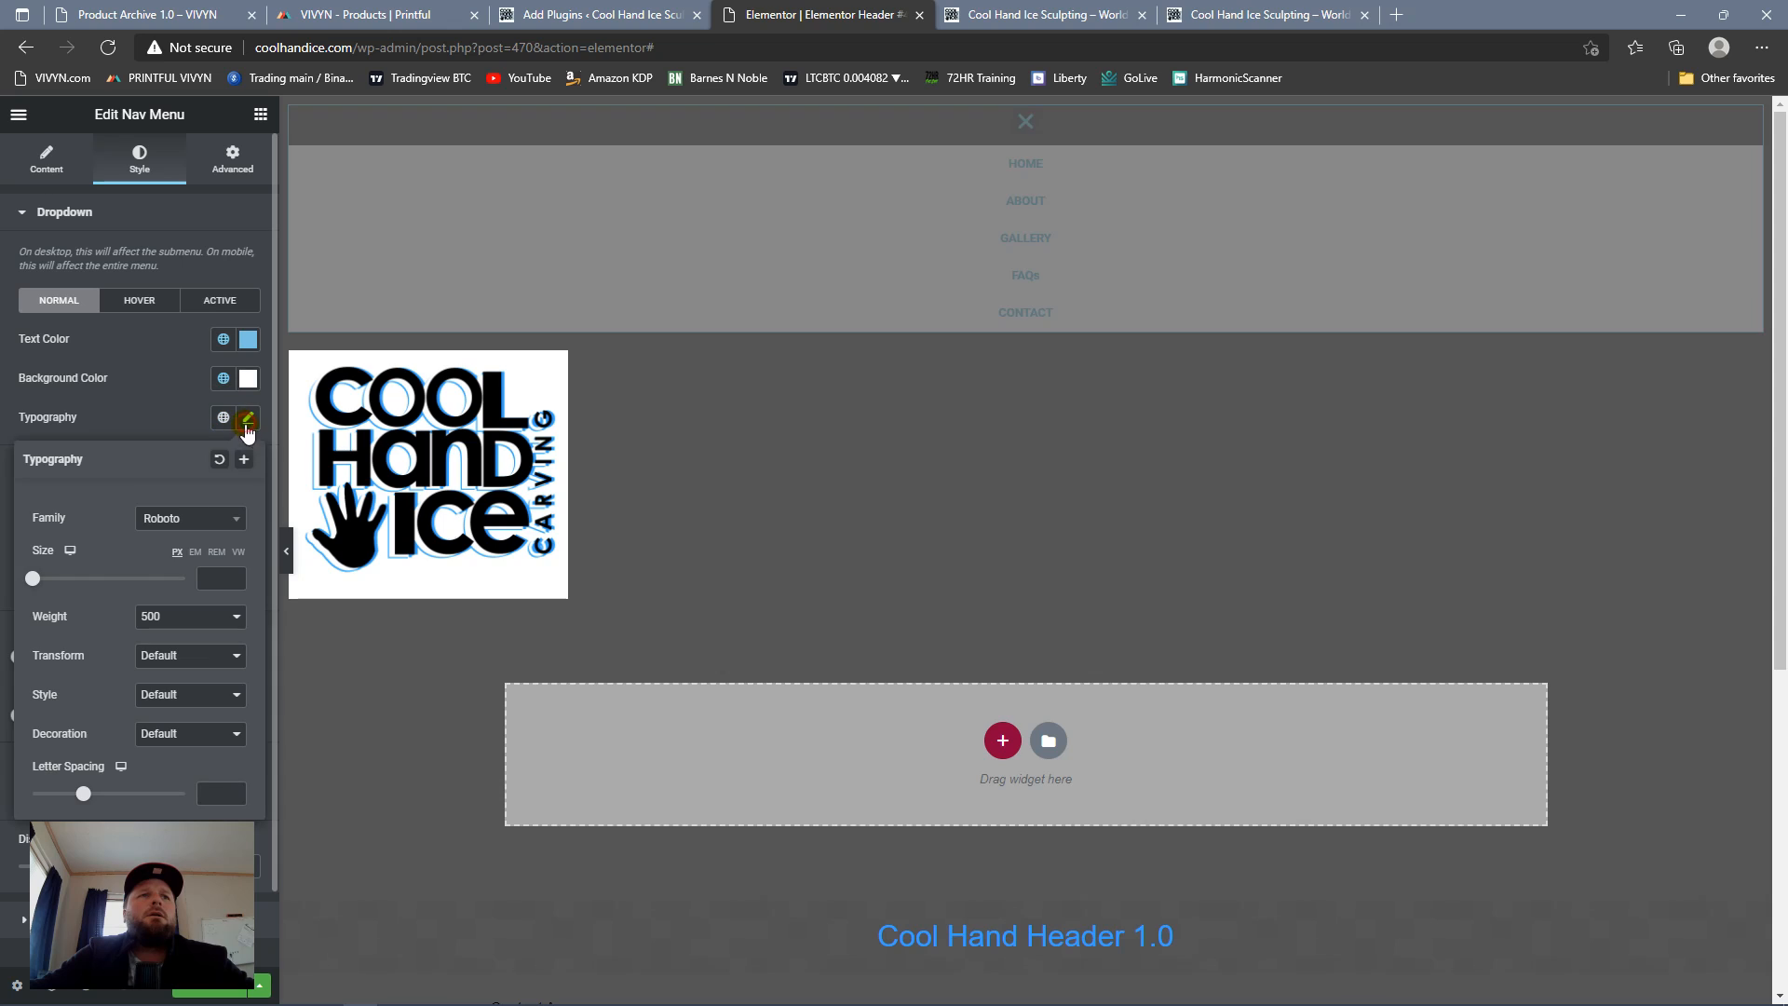
{"action": "left_click", "coordinate": [173, 417]}
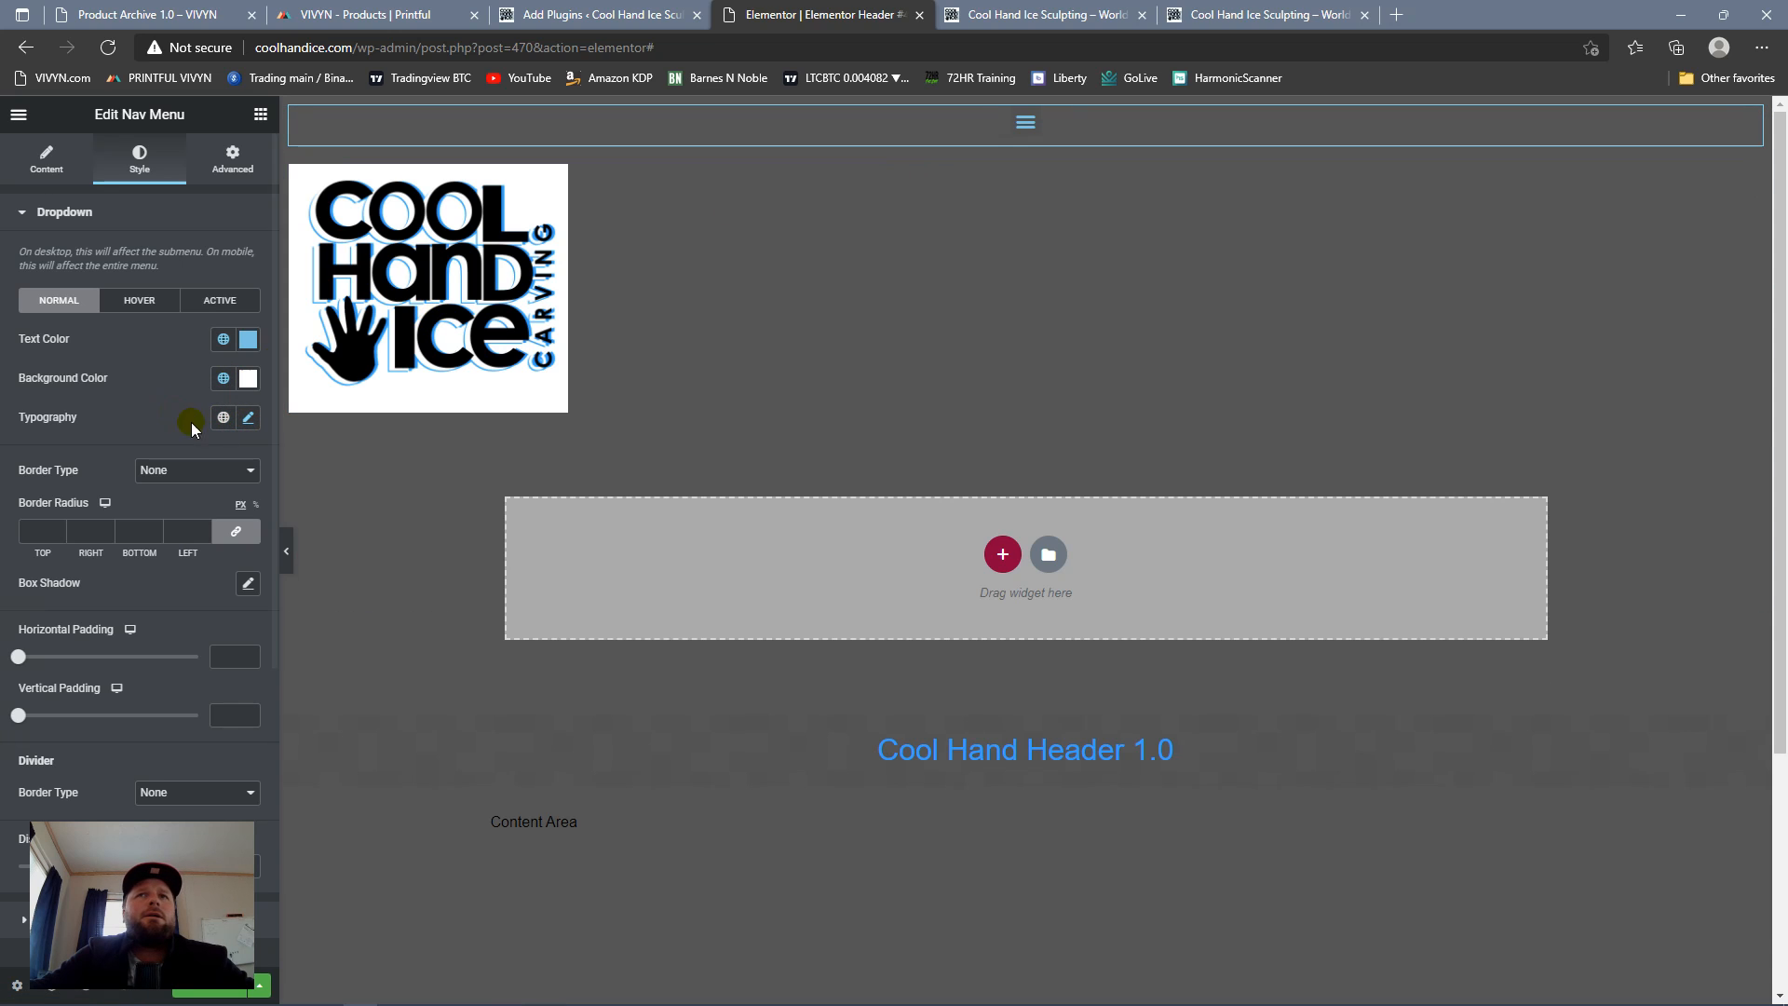
{"action": "left_click", "coordinate": [223, 417]}
{"action": "left_click", "coordinate": [144, 501]}
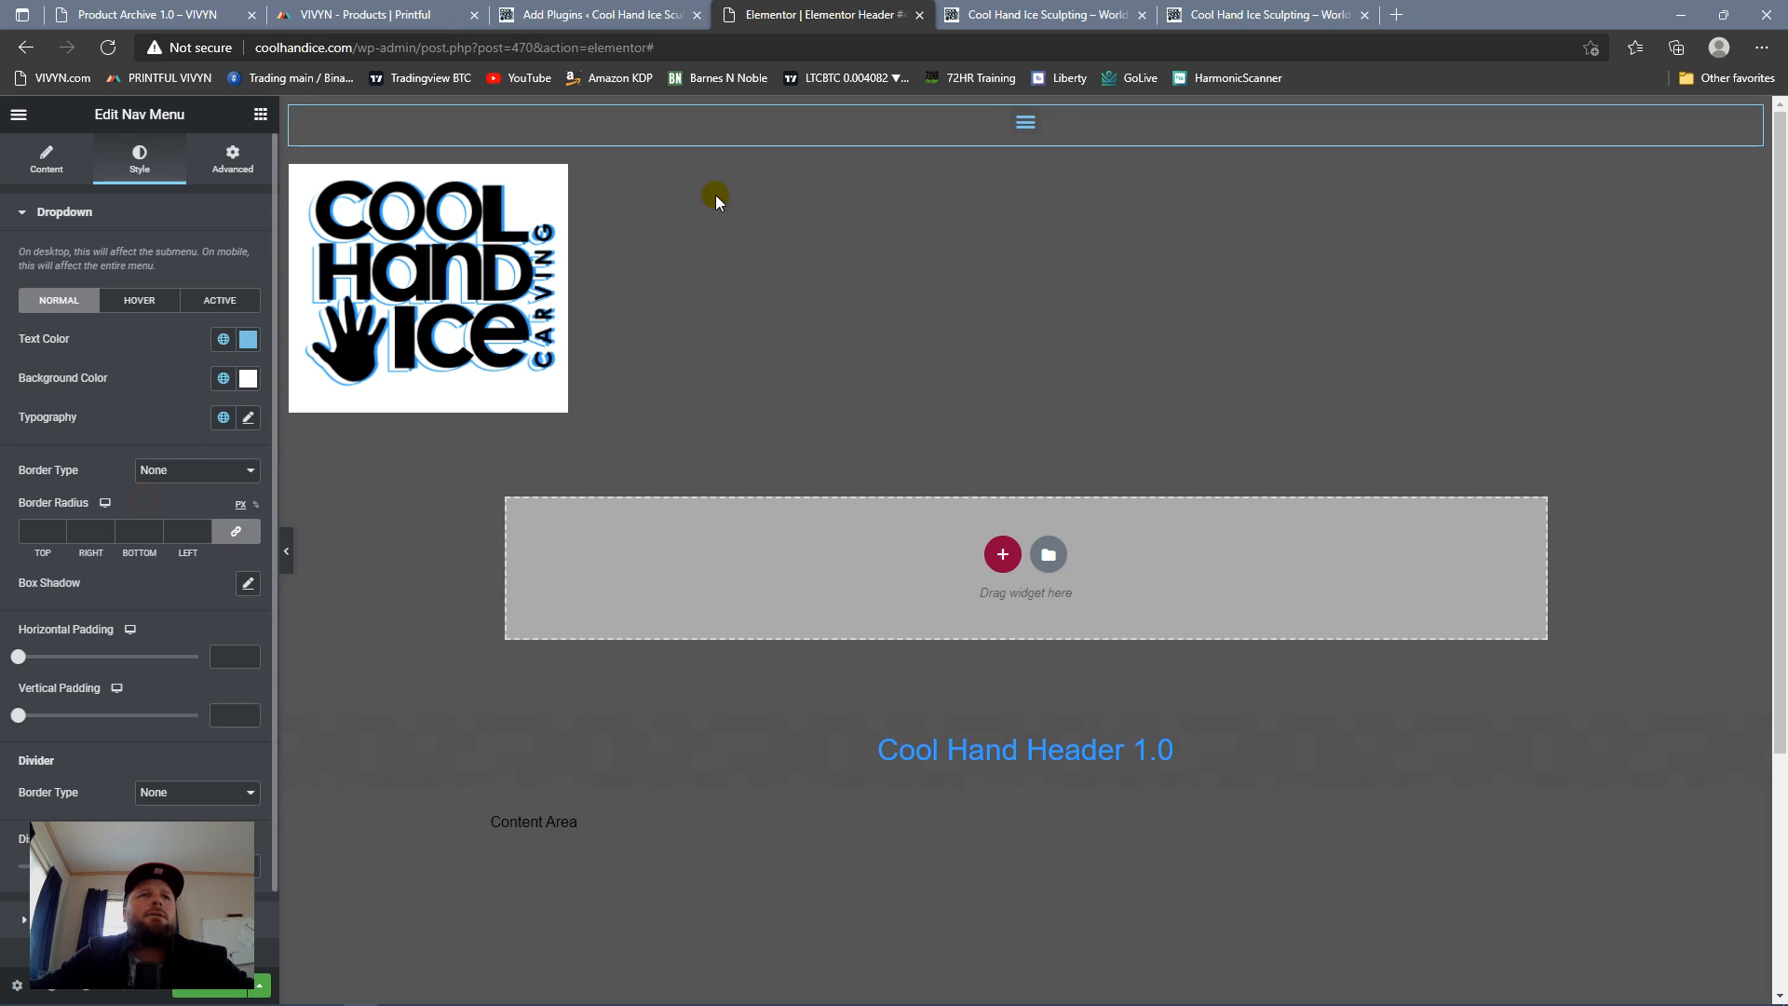
{"action": "left_click", "coordinate": [1025, 123]}
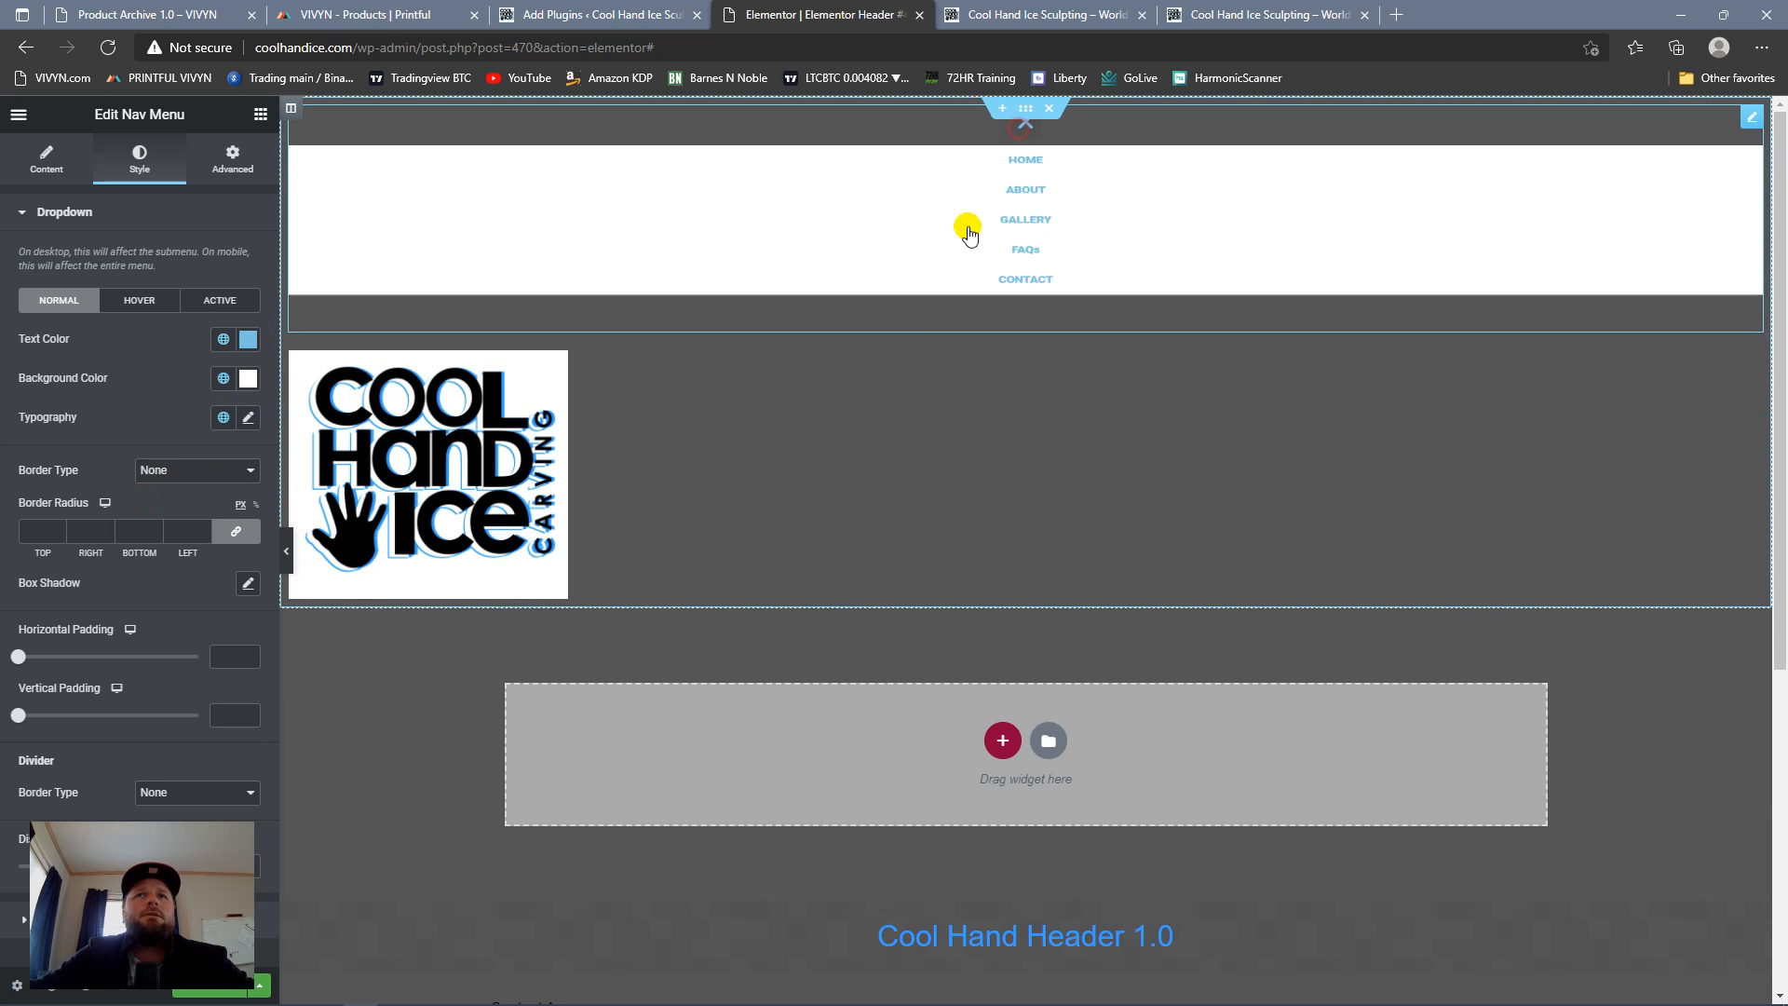
Step: Set the dropdown's text size to 17 px and preview the expanded menu
{"action": "left_click", "coordinate": [248, 417]}
{"action": "left_click_drag", "start_coordinate": [40, 578], "coordinate": [47, 583]}
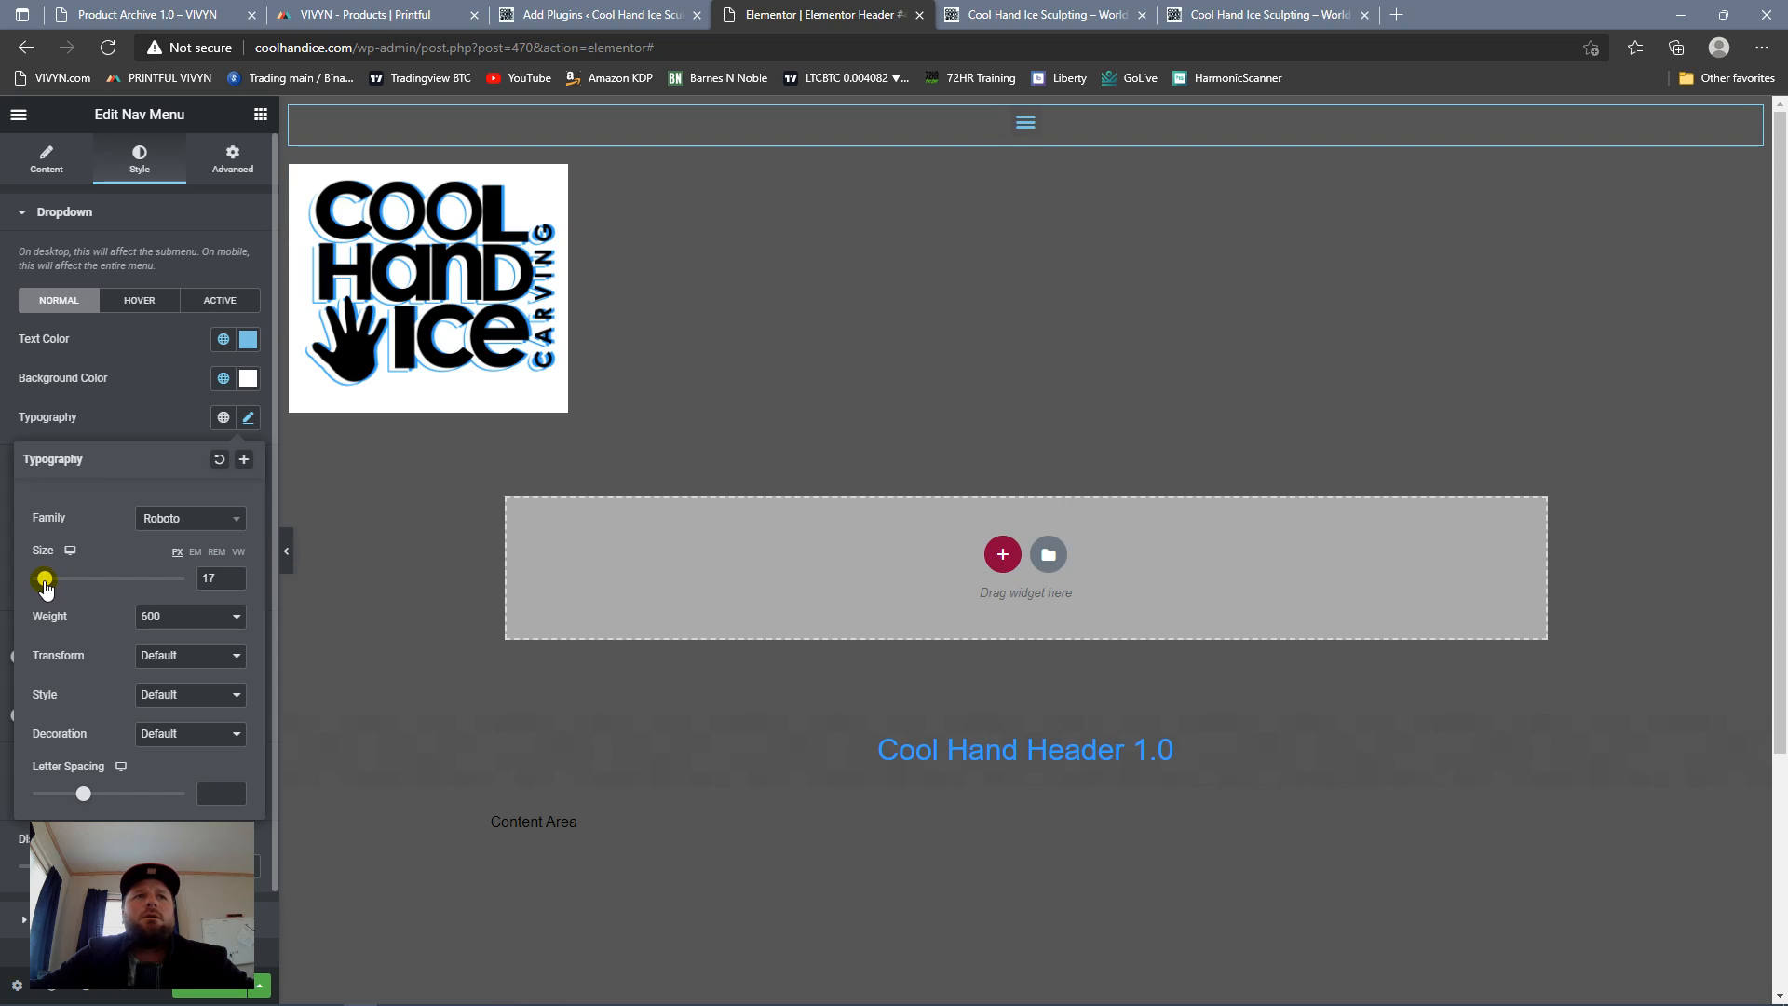
{"action": "left_click", "coordinate": [1024, 124]}
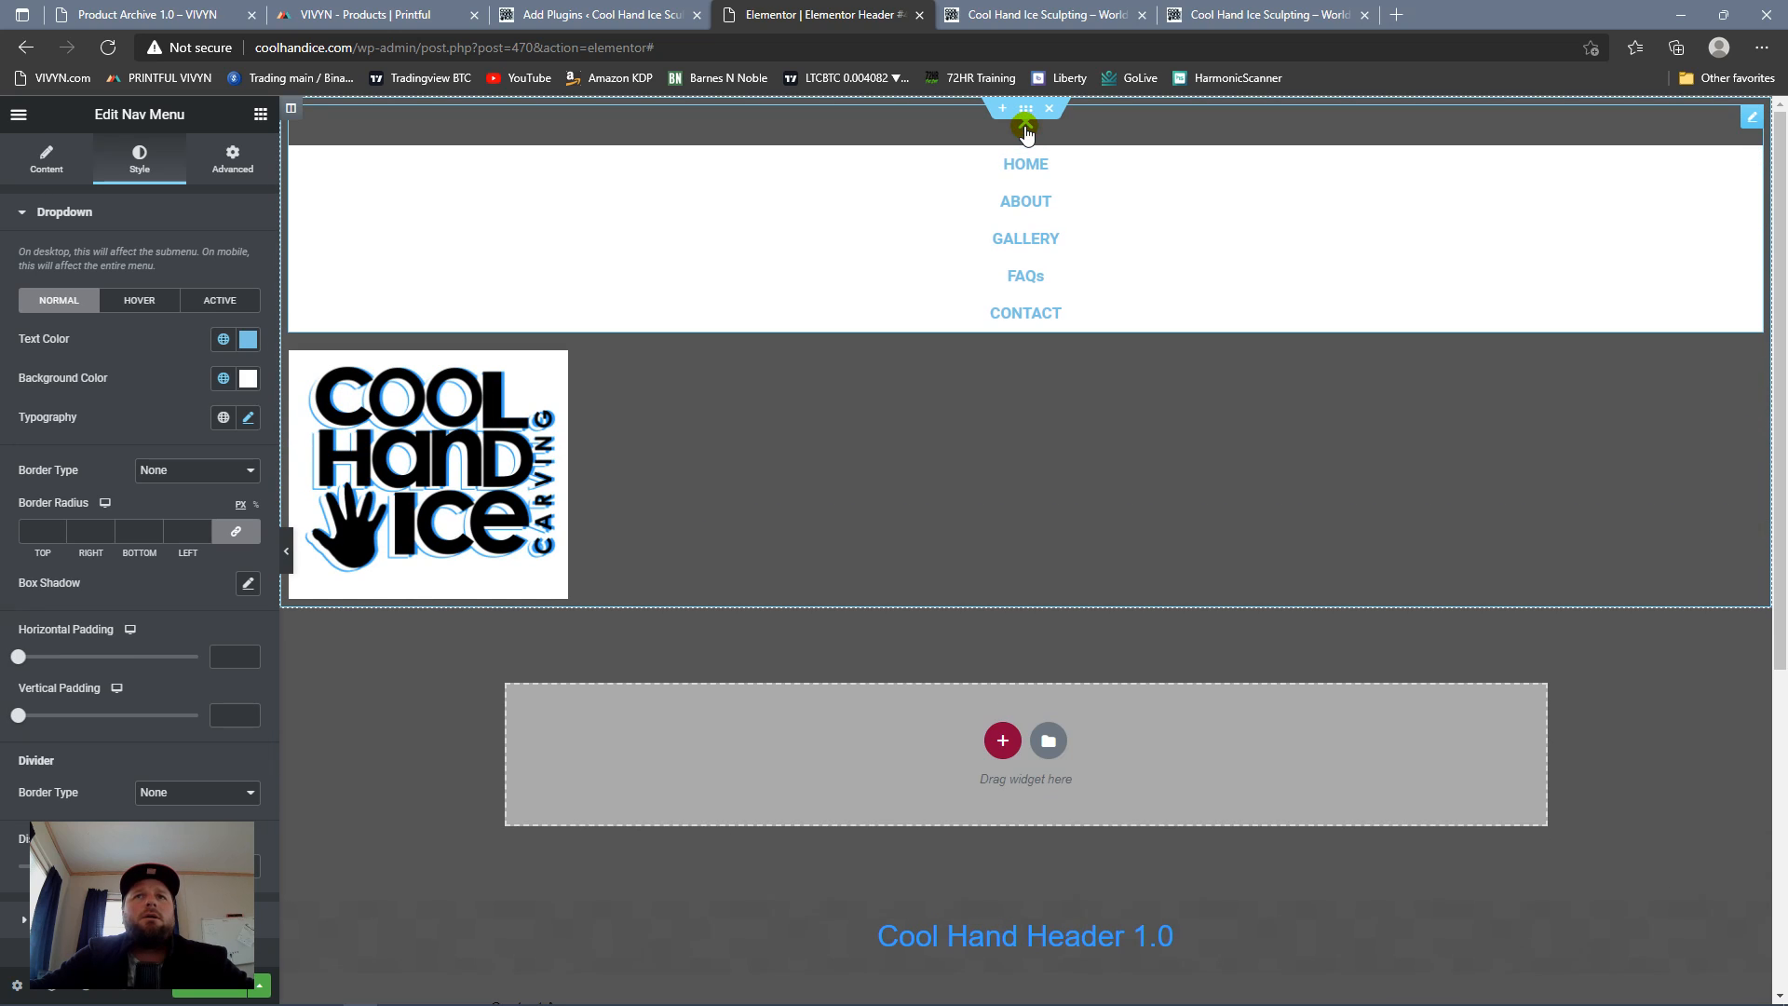
Step: Give the dropdown a solid border with width 1, the Primary color and a border radius of 1
{"action": "left_click", "coordinate": [224, 479]}
{"action": "left_click", "coordinate": [182, 503]}
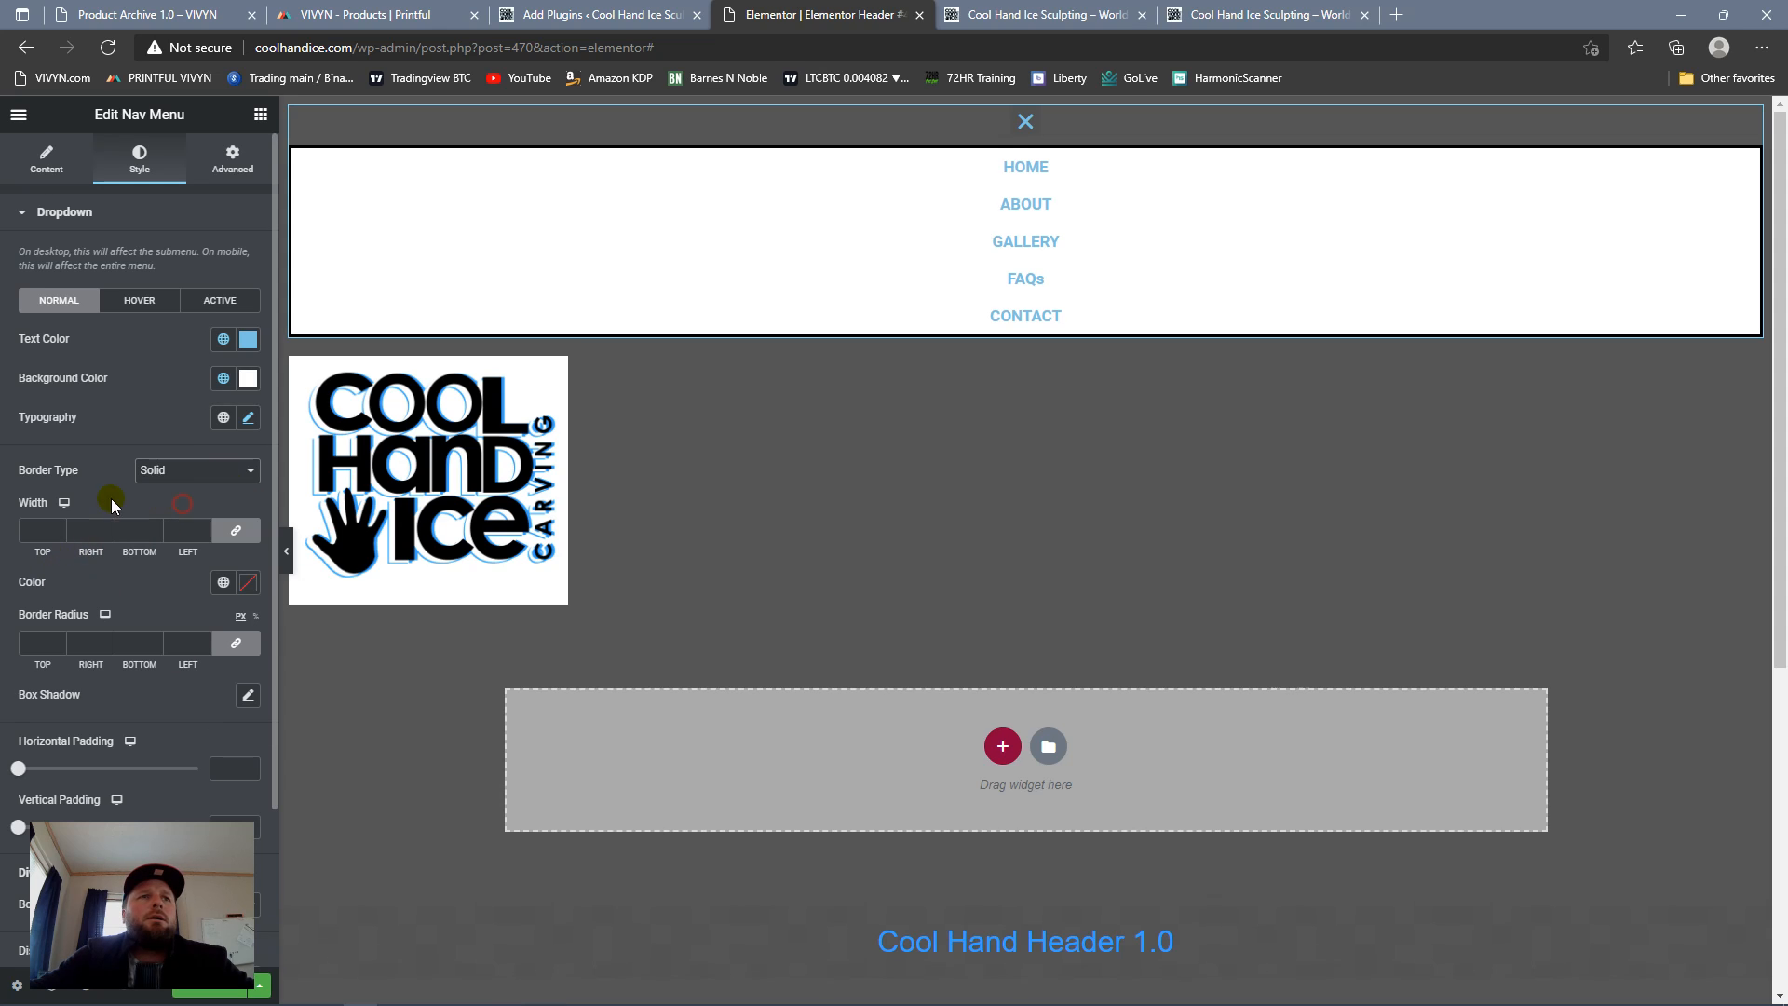
{"action": "left_click", "coordinate": [59, 527]}
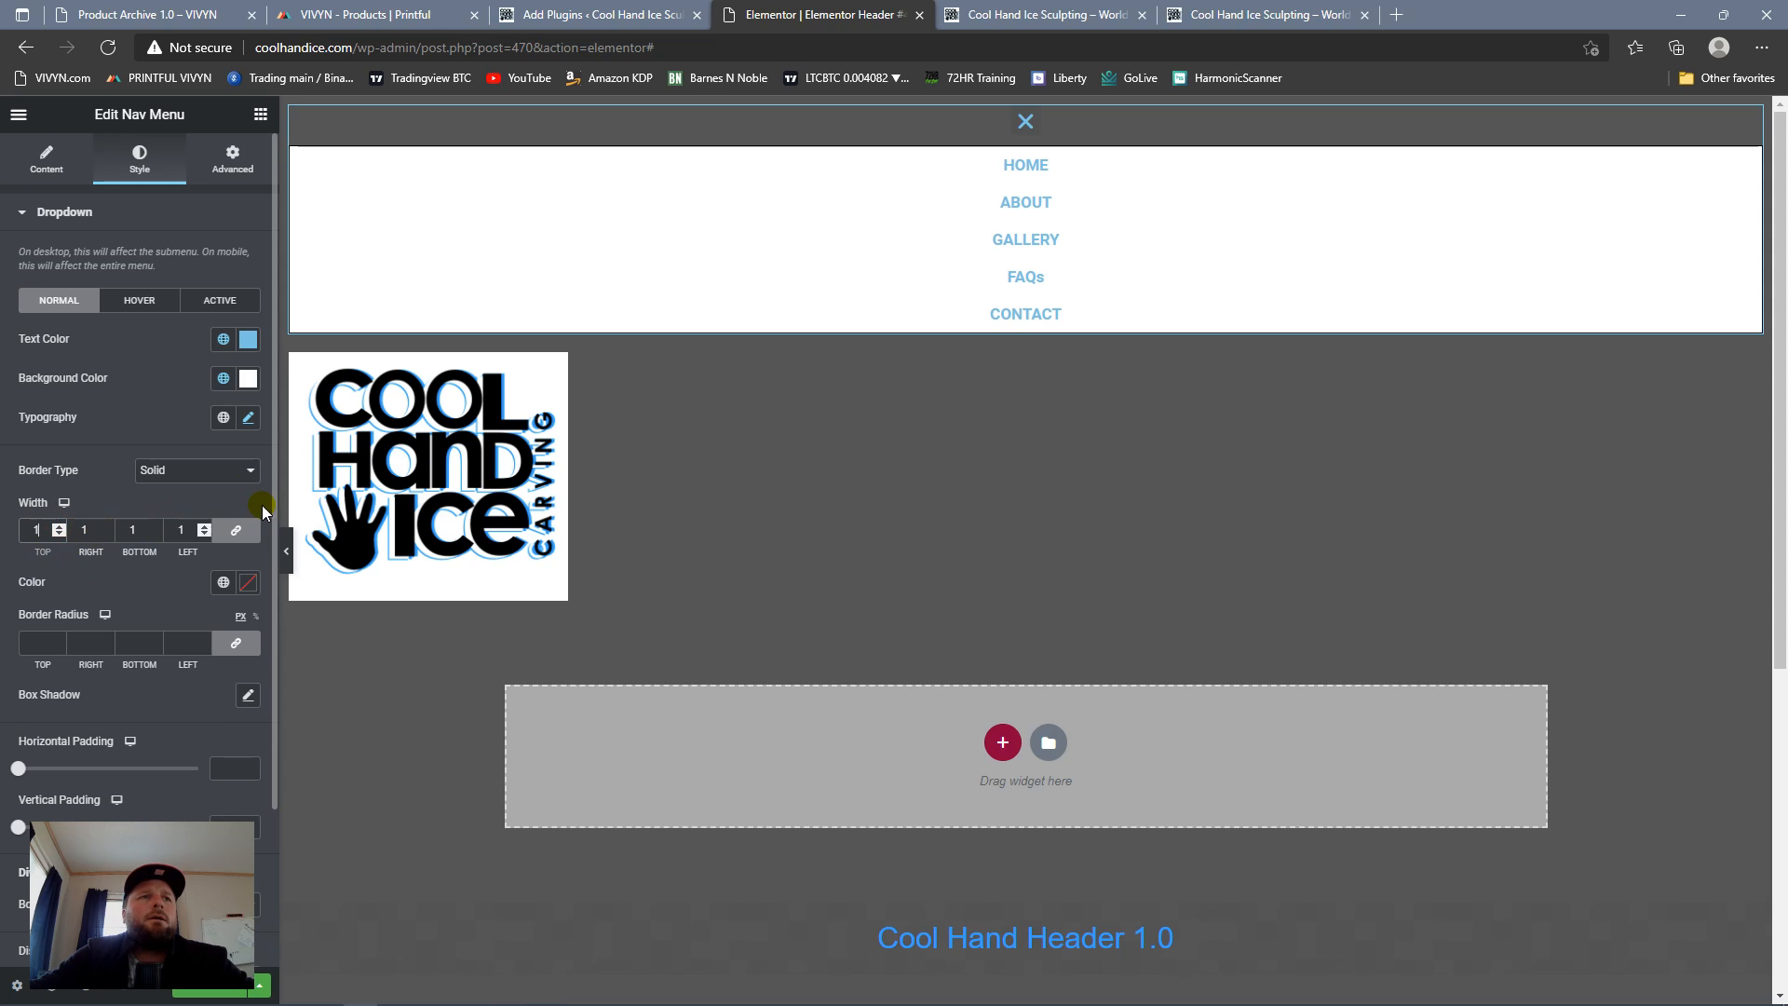
{"action": "left_click", "coordinate": [214, 596]}
{"action": "left_click", "coordinate": [112, 675]}
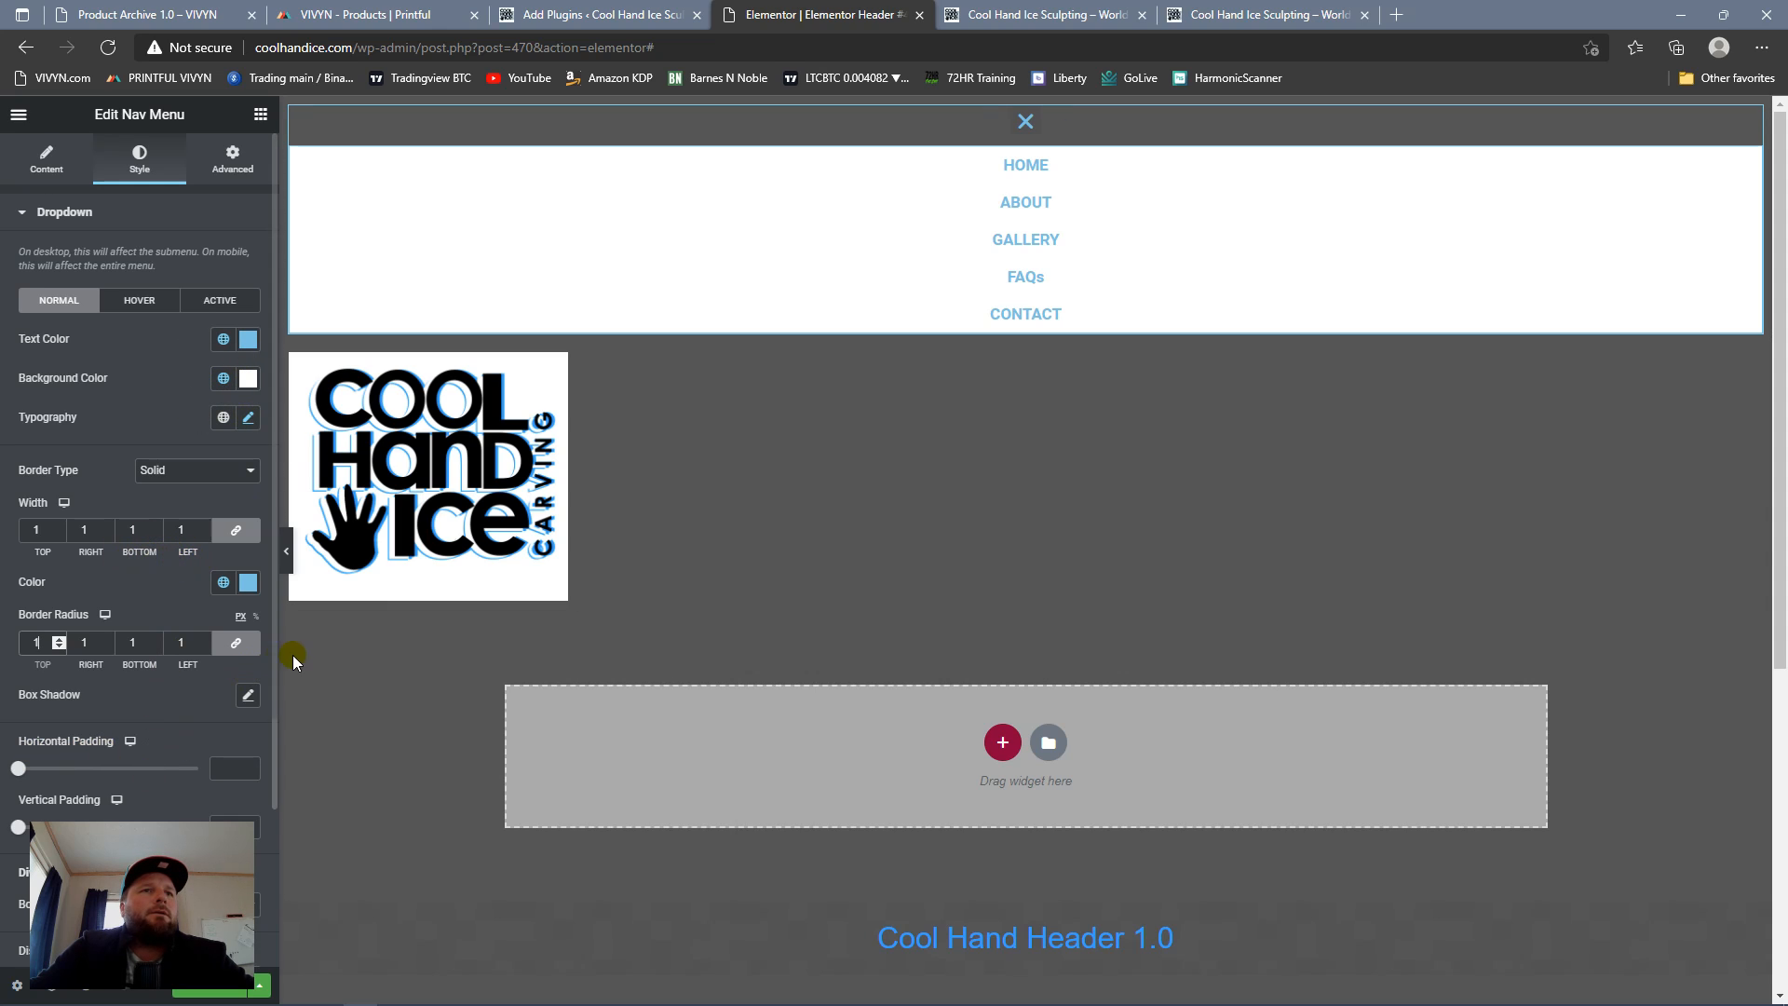
Step: Add solid dividers between the dropdown items in the Primary color with a border width of 1
{"action": "left_click_drag", "start_coordinate": [272, 655], "coordinate": [272, 812]}
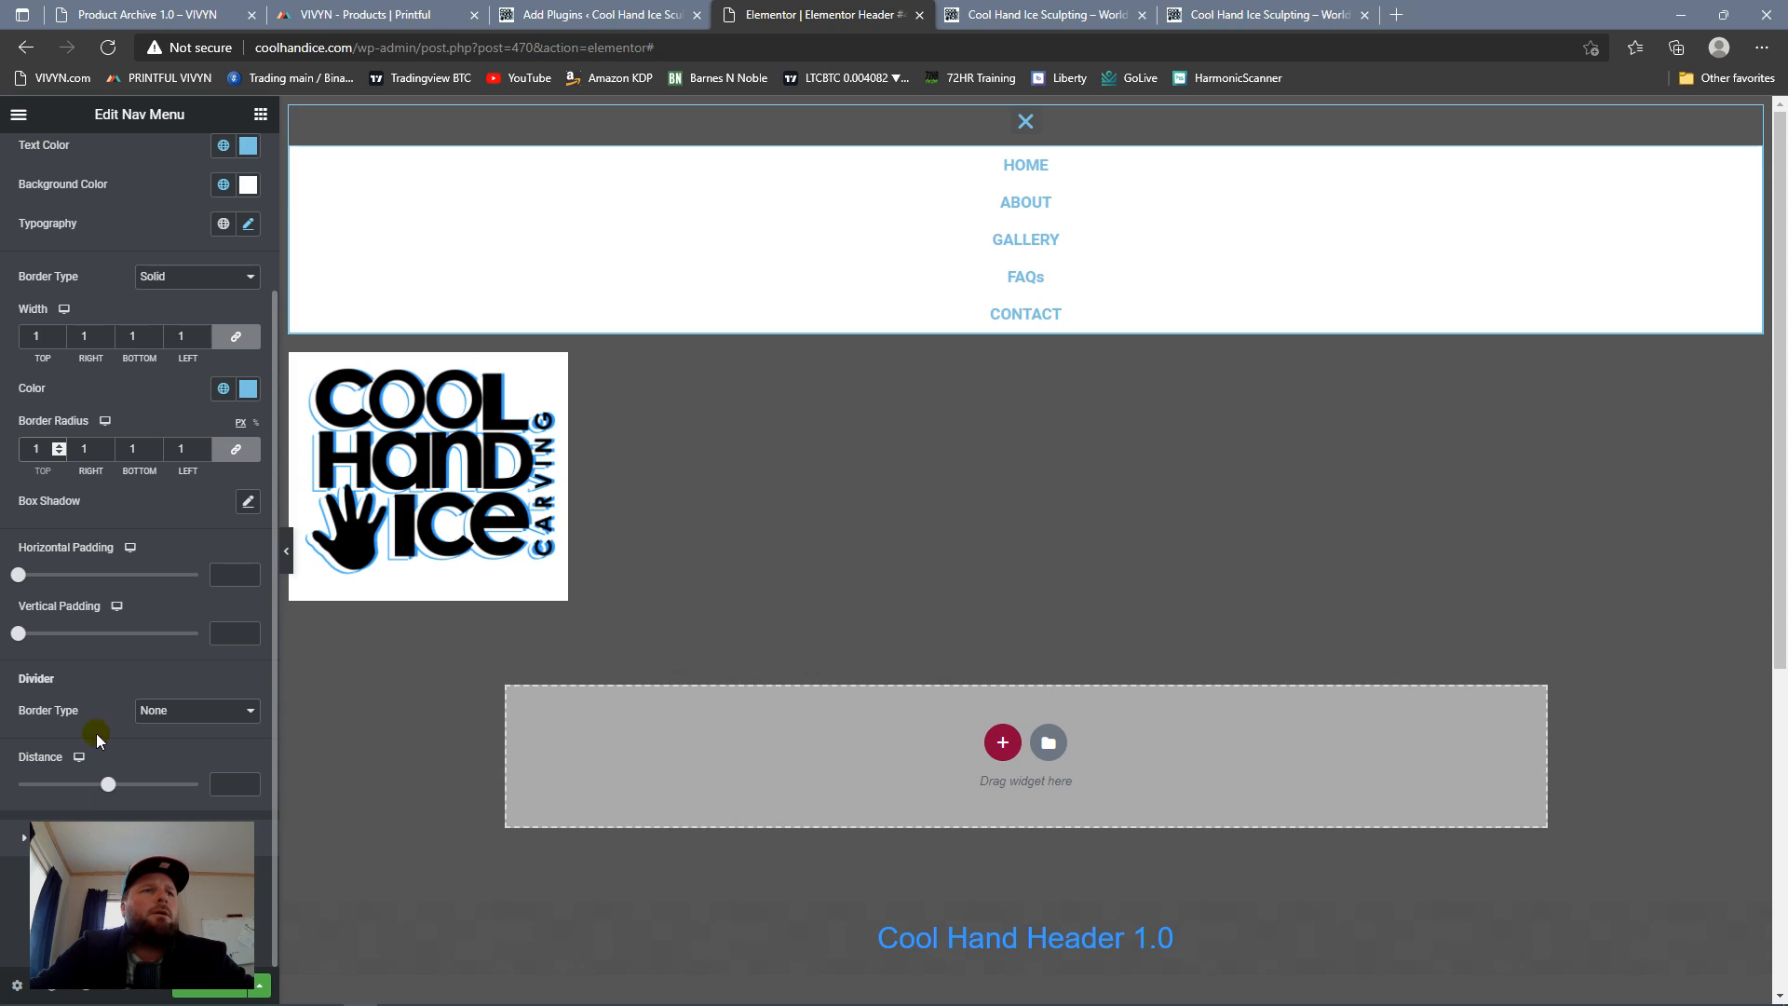
{"action": "left_click", "coordinate": [248, 719]}
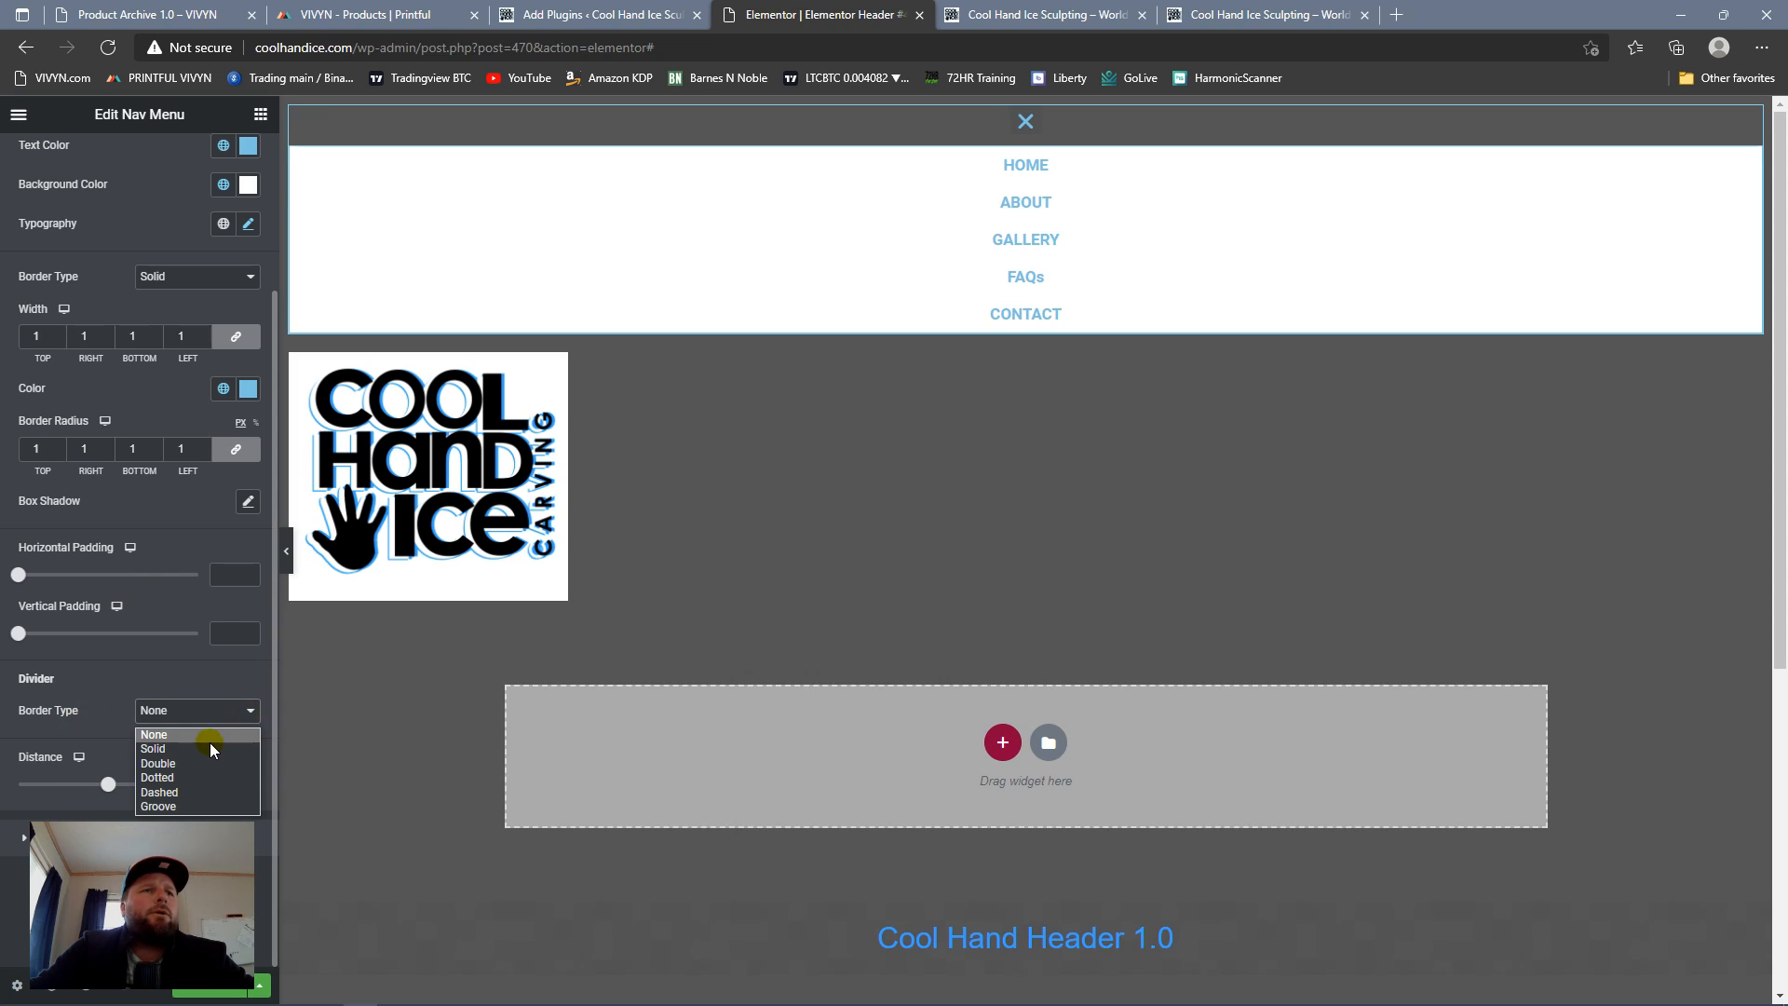
{"action": "left_click", "coordinate": [212, 743]}
{"action": "left_click", "coordinate": [222, 749]}
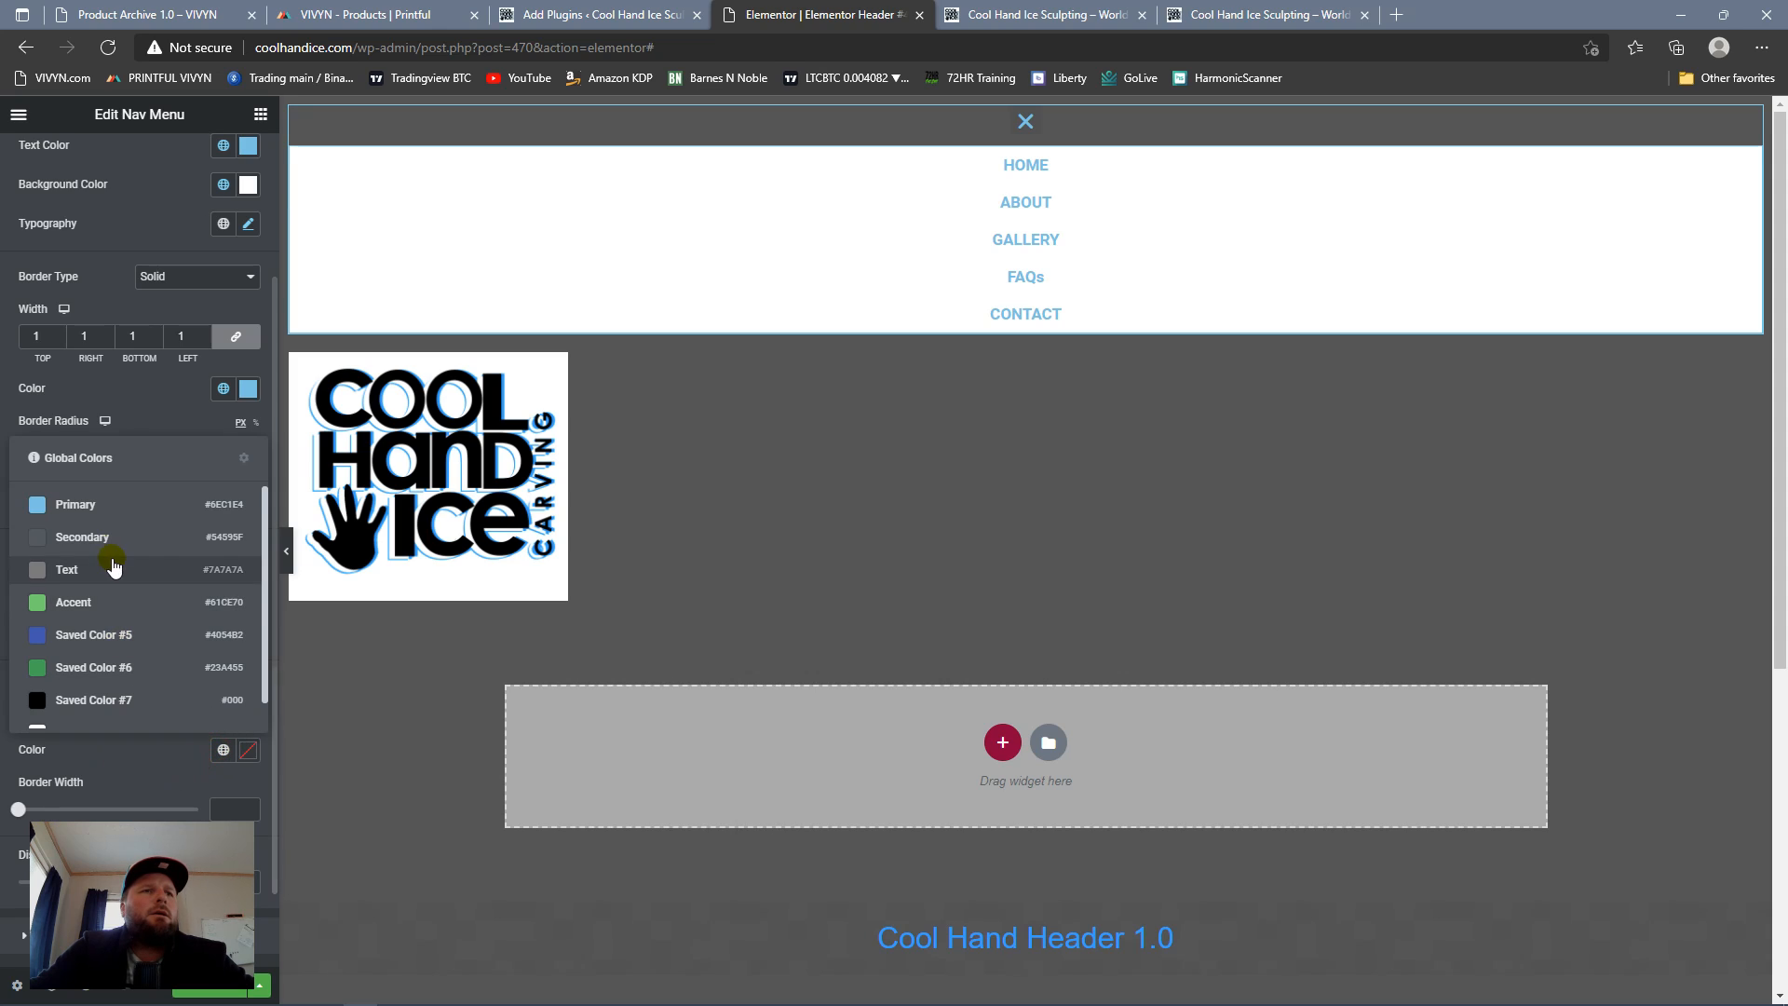
{"action": "left_click", "coordinate": [131, 504]}
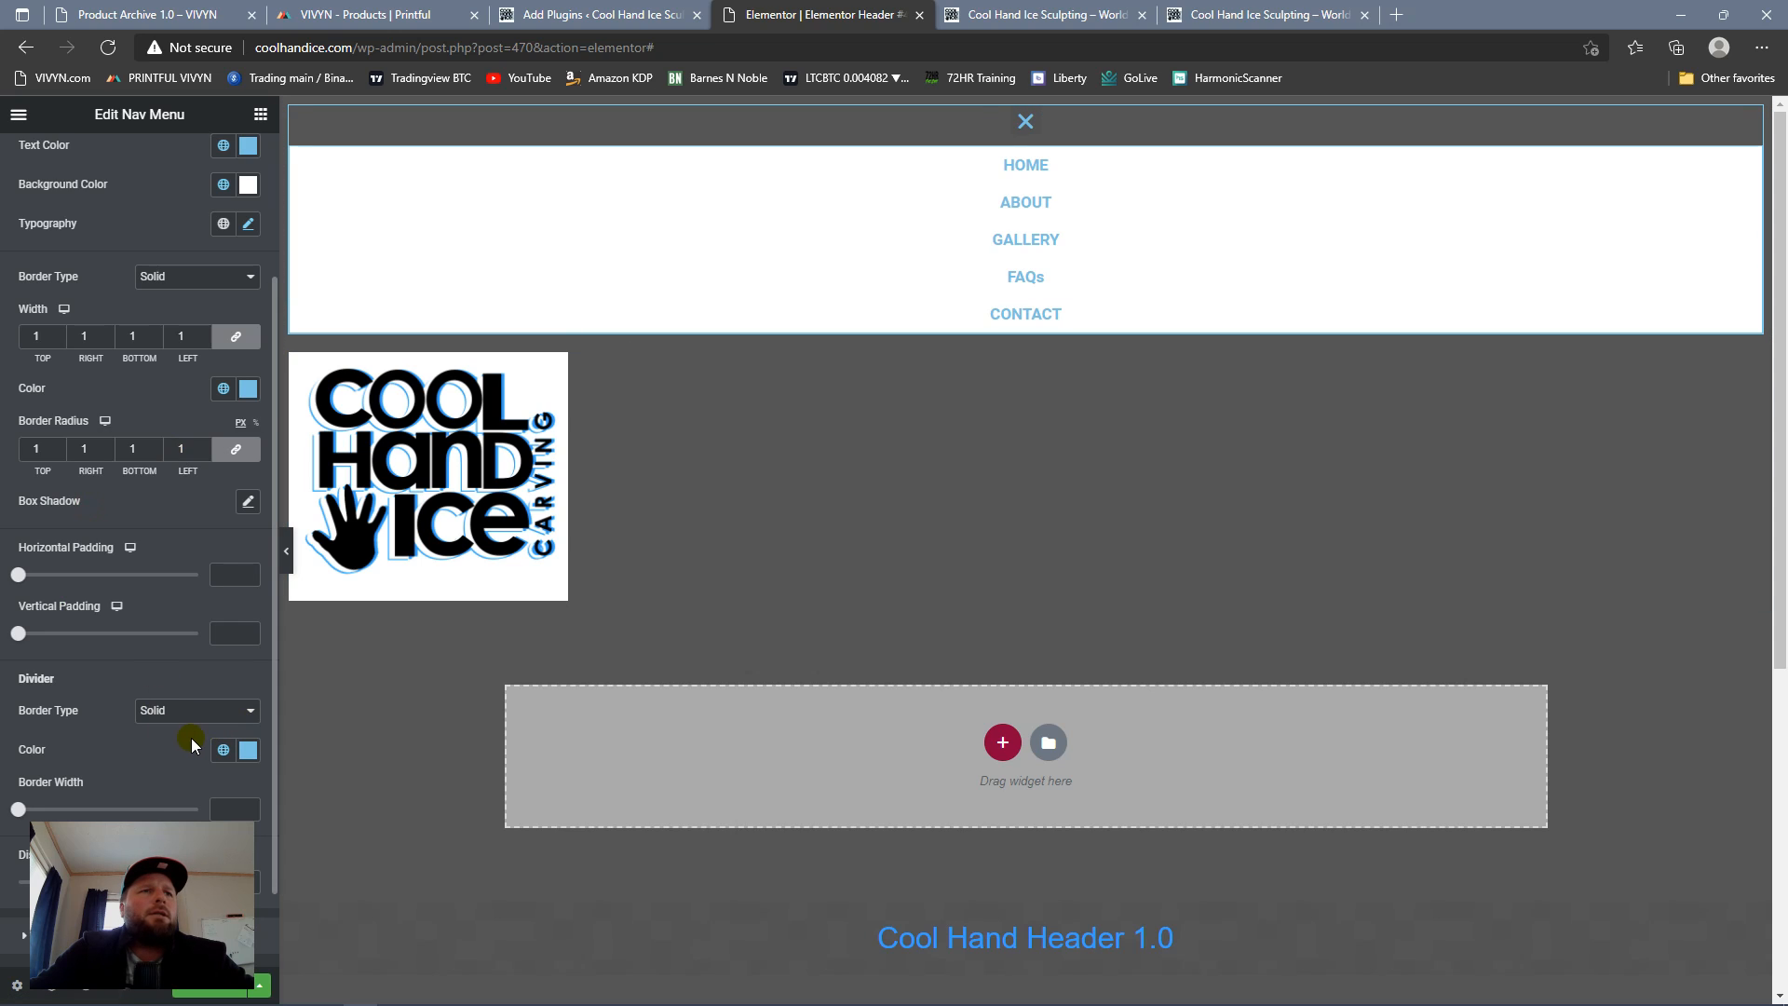
{"action": "left_click", "coordinate": [248, 809]}
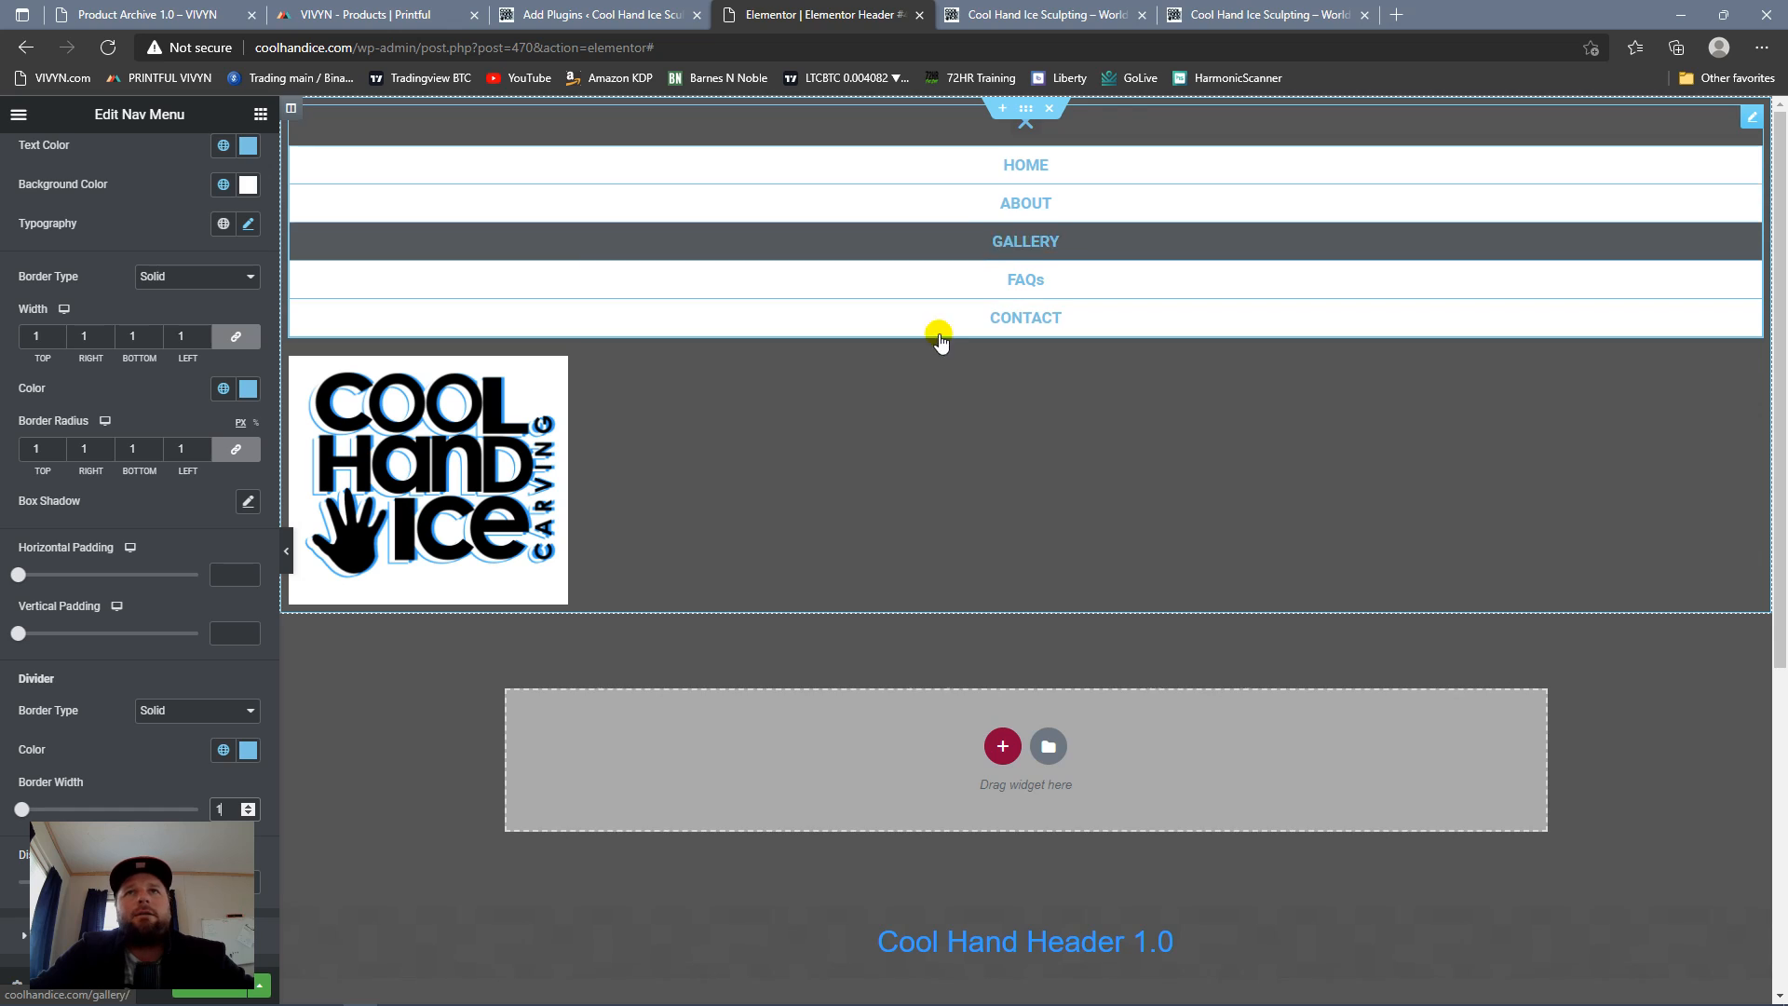
Step: Set the dropdown's distance to 0 and its vertical padding to 25
{"action": "scroll", "coordinate": [240, 681], "scroll_direction": "down", "scroll_amount": 1}
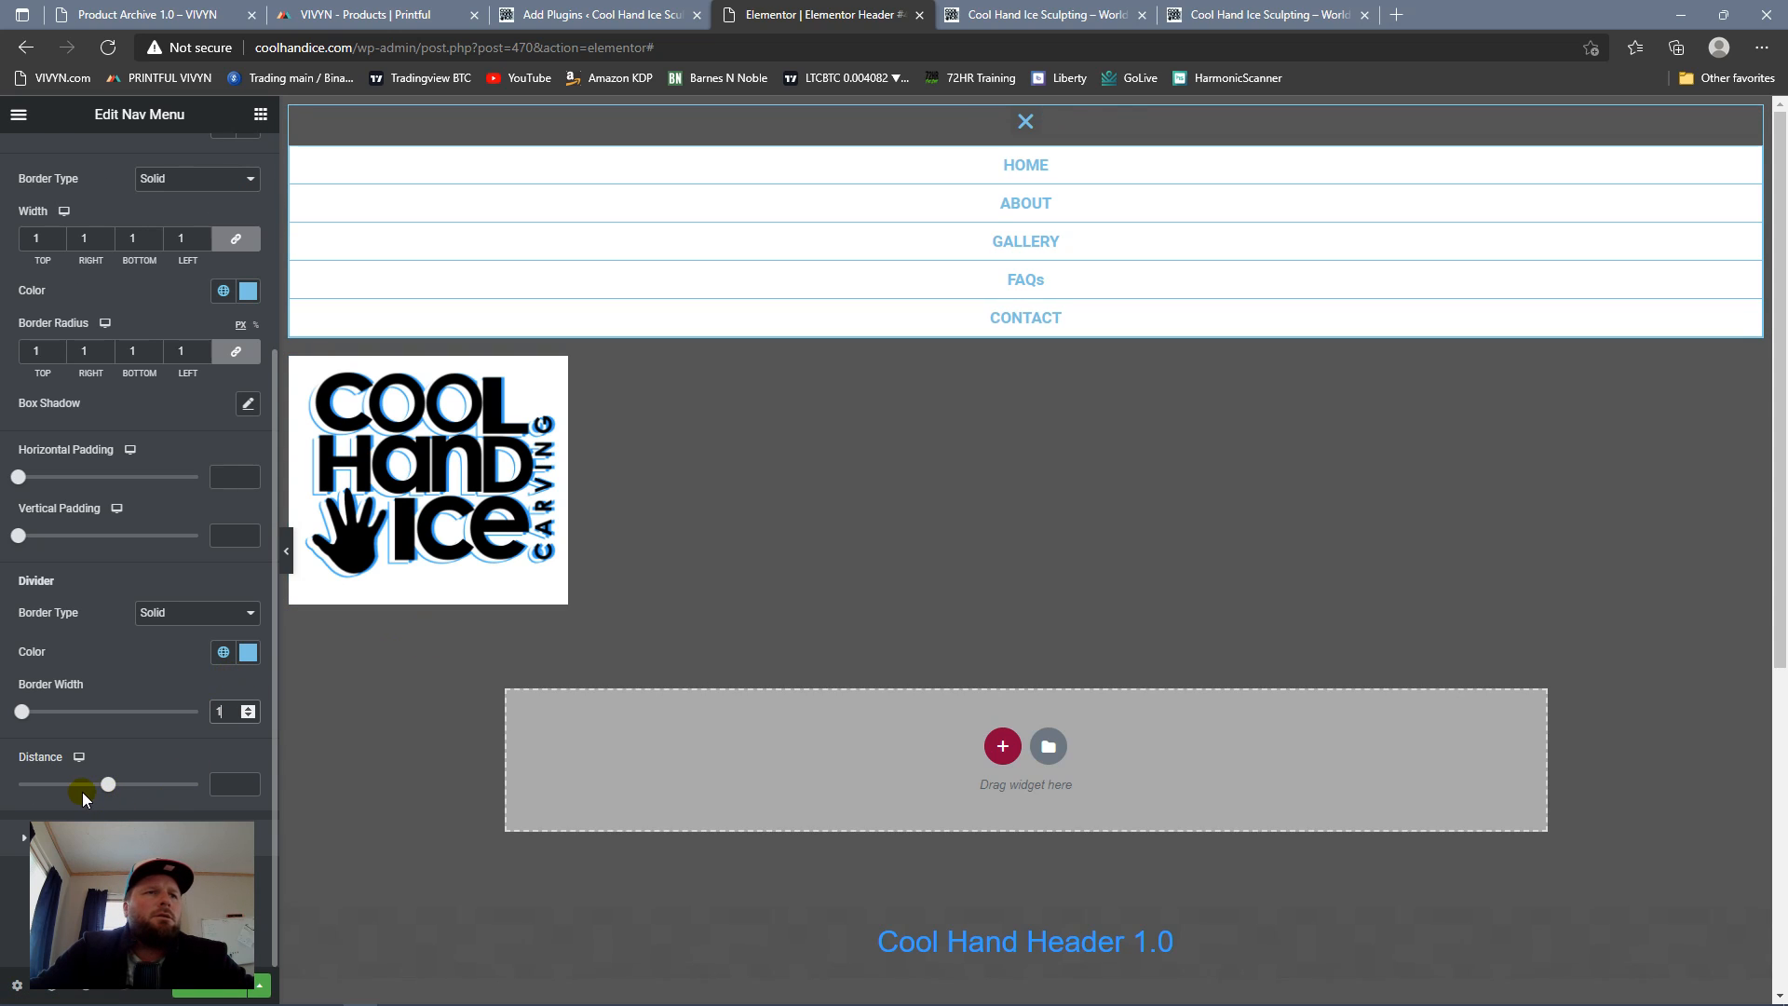
{"action": "left_click_drag", "start_coordinate": [104, 784], "coordinate": [108, 784]}
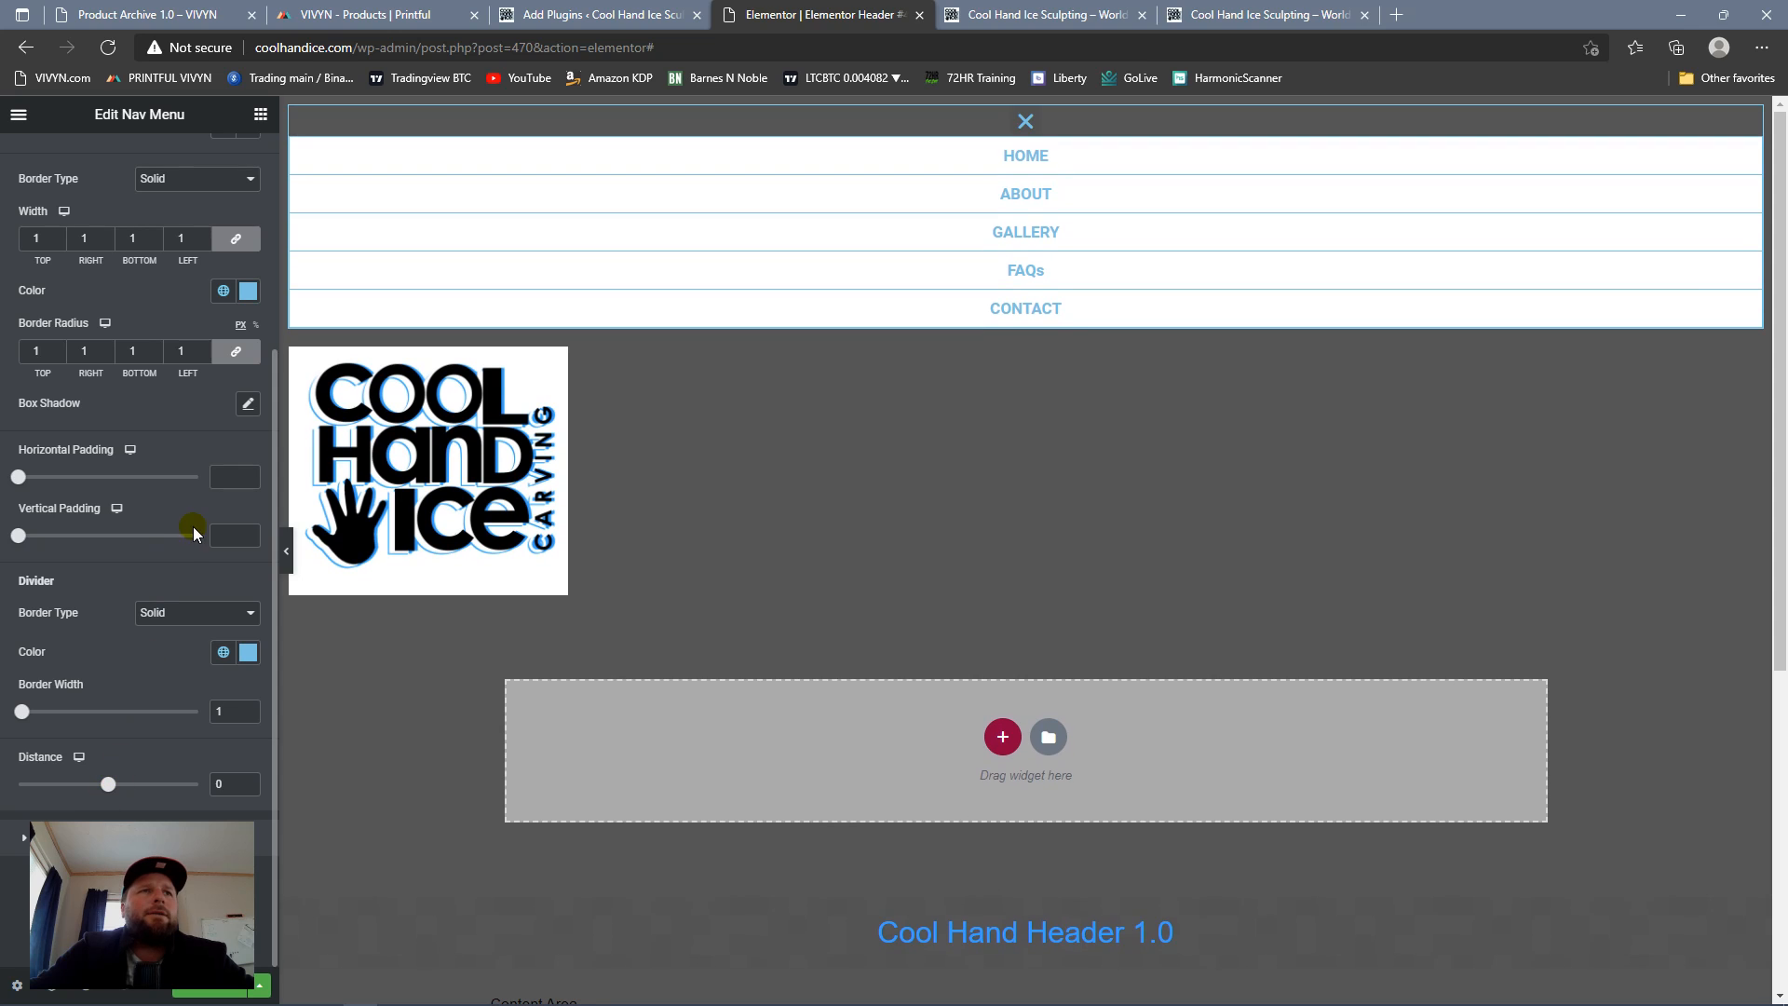
{"action": "scroll", "coordinate": [140, 628], "scroll_direction": "up", "scroll_amount": 4}
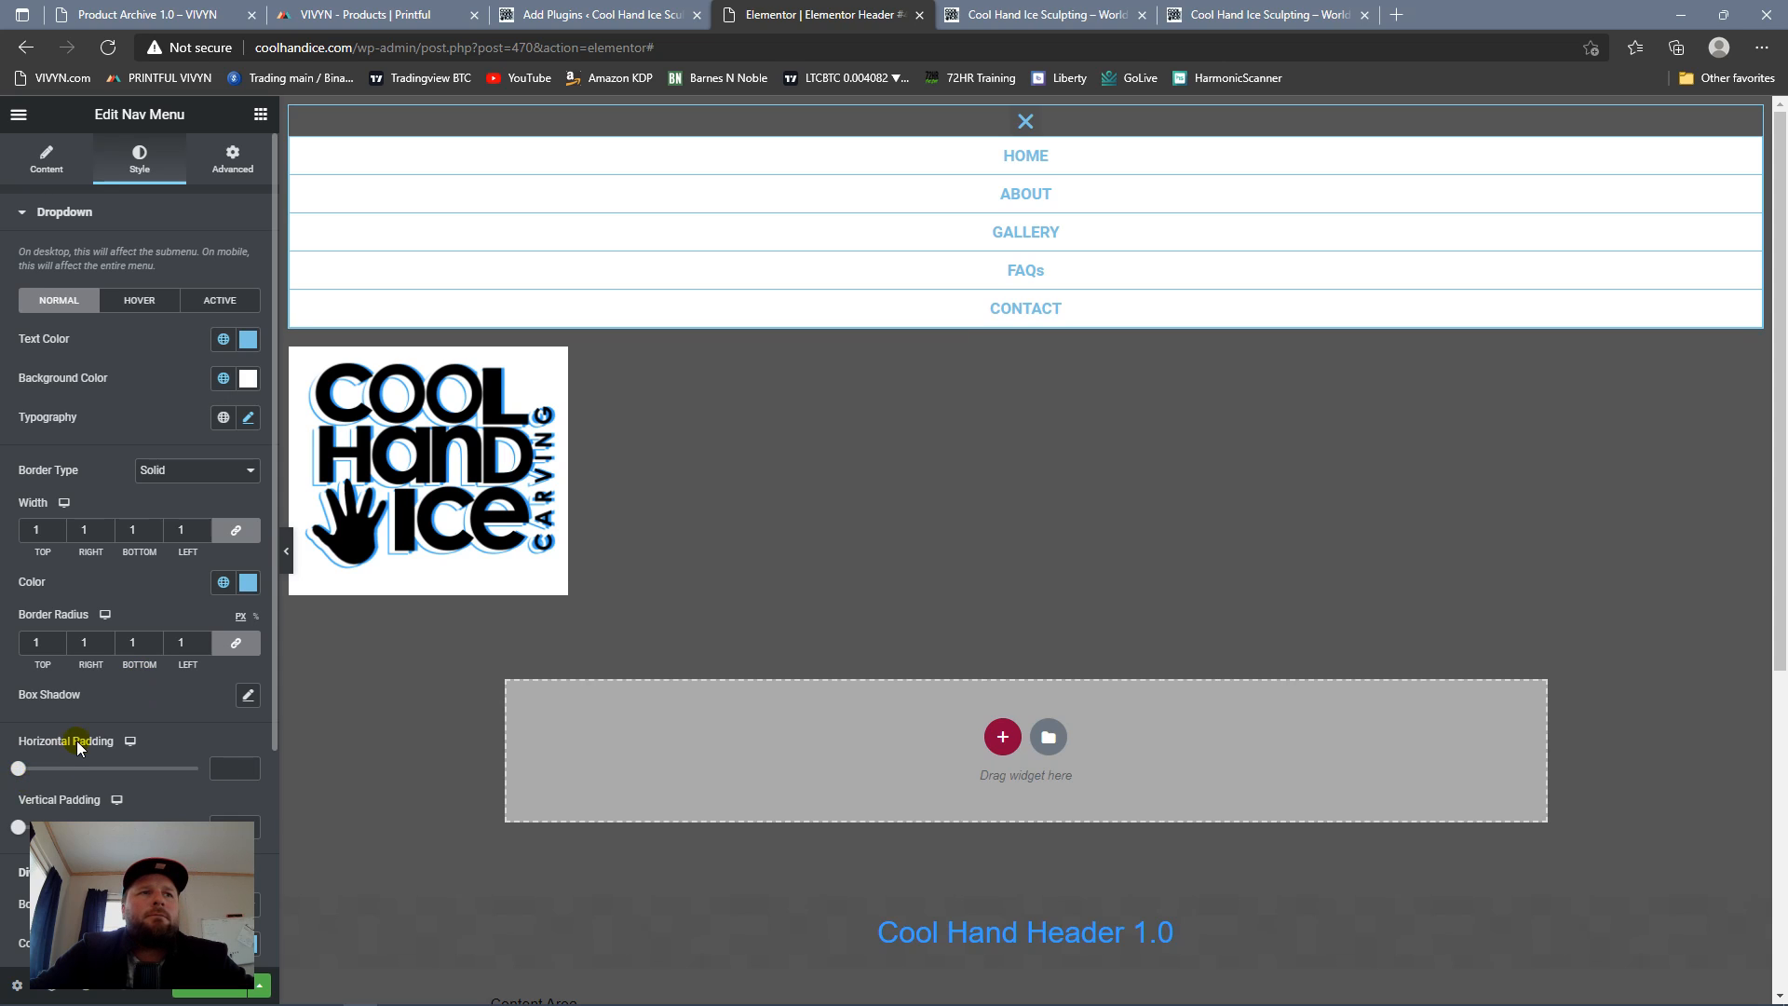
{"action": "scroll", "coordinate": [42, 721], "scroll_direction": "down", "scroll_amount": 1}
{"action": "left_click_drag", "start_coordinate": [17, 736], "coordinate": [108, 750]}
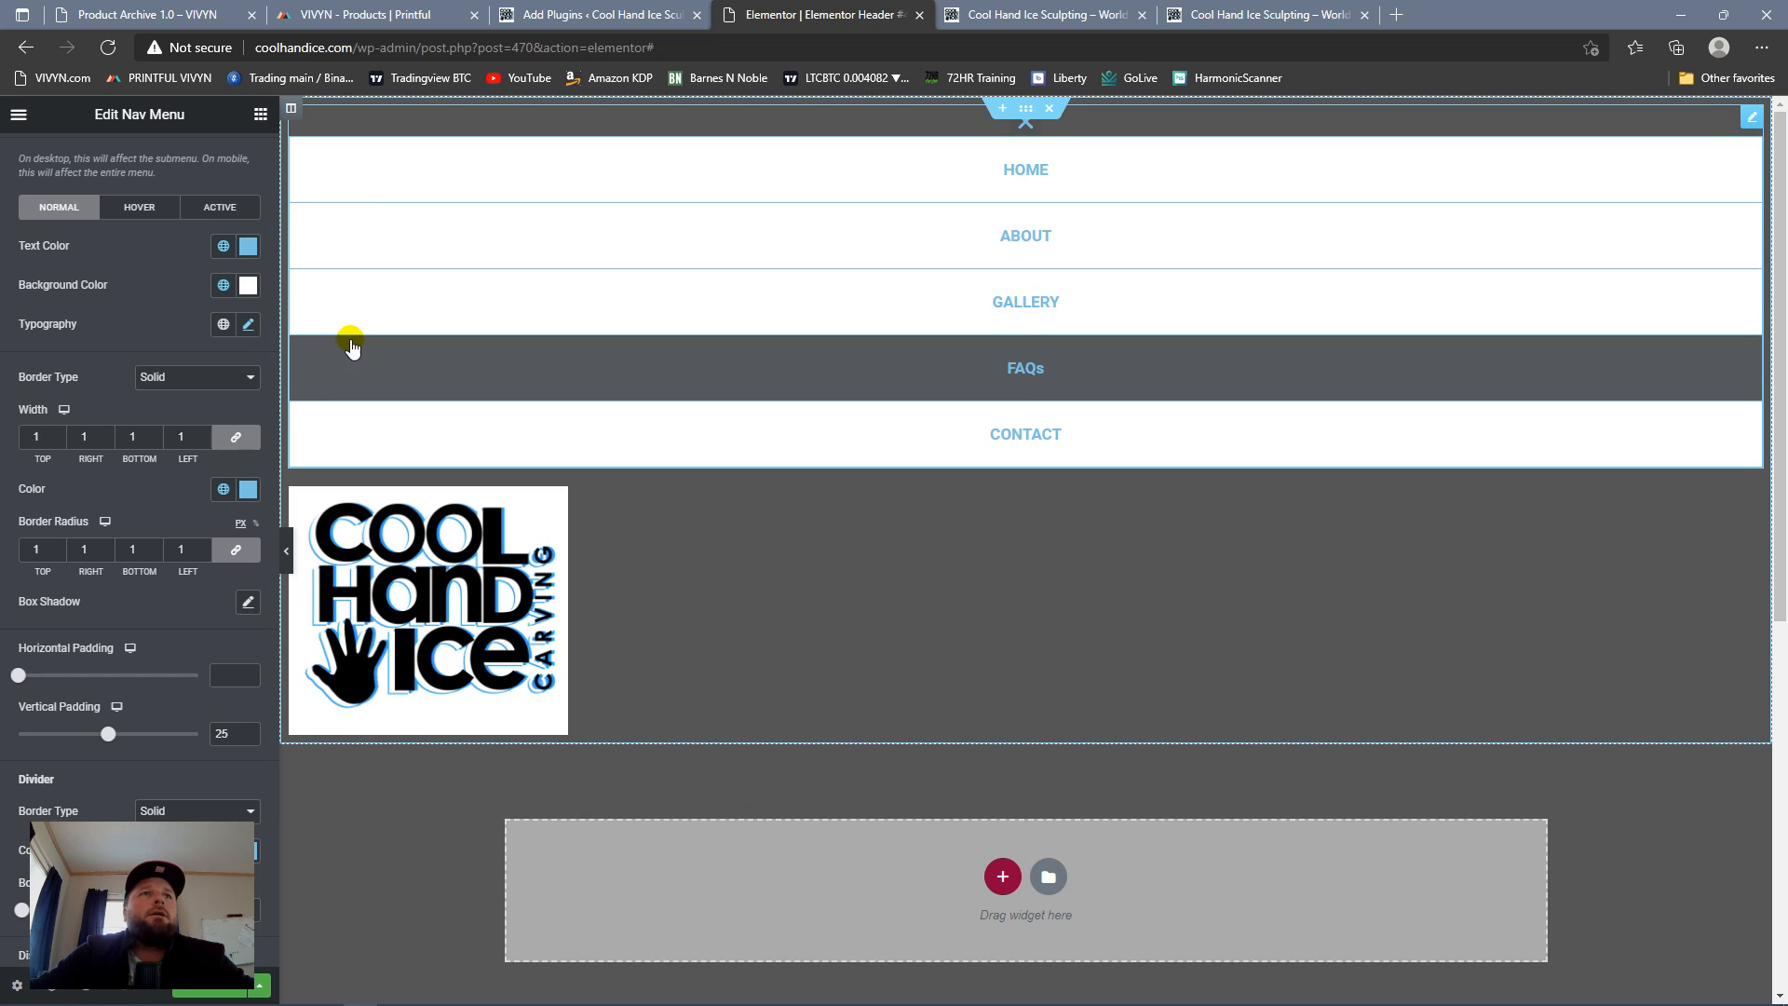
Step: Review the nav menu's responsive visibility options and set its position to Fixed with the width at Default
{"action": "left_click", "coordinate": [261, 126]}
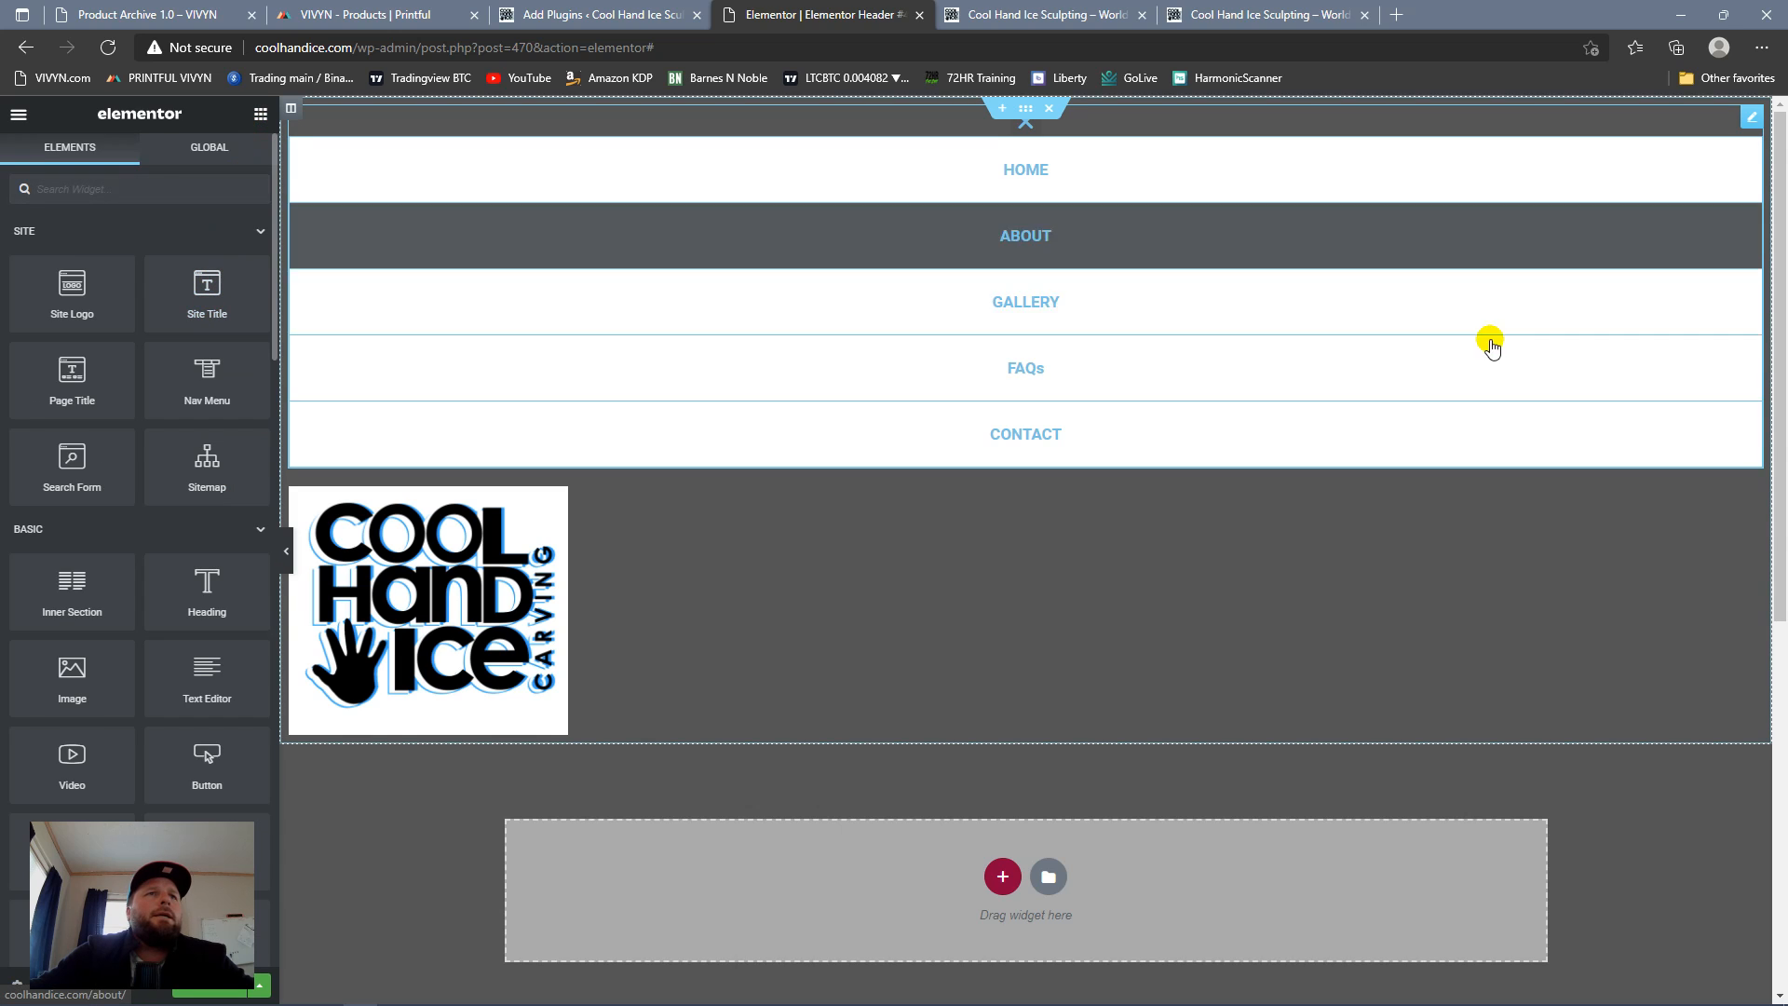
{"action": "left_click", "coordinate": [1751, 119]}
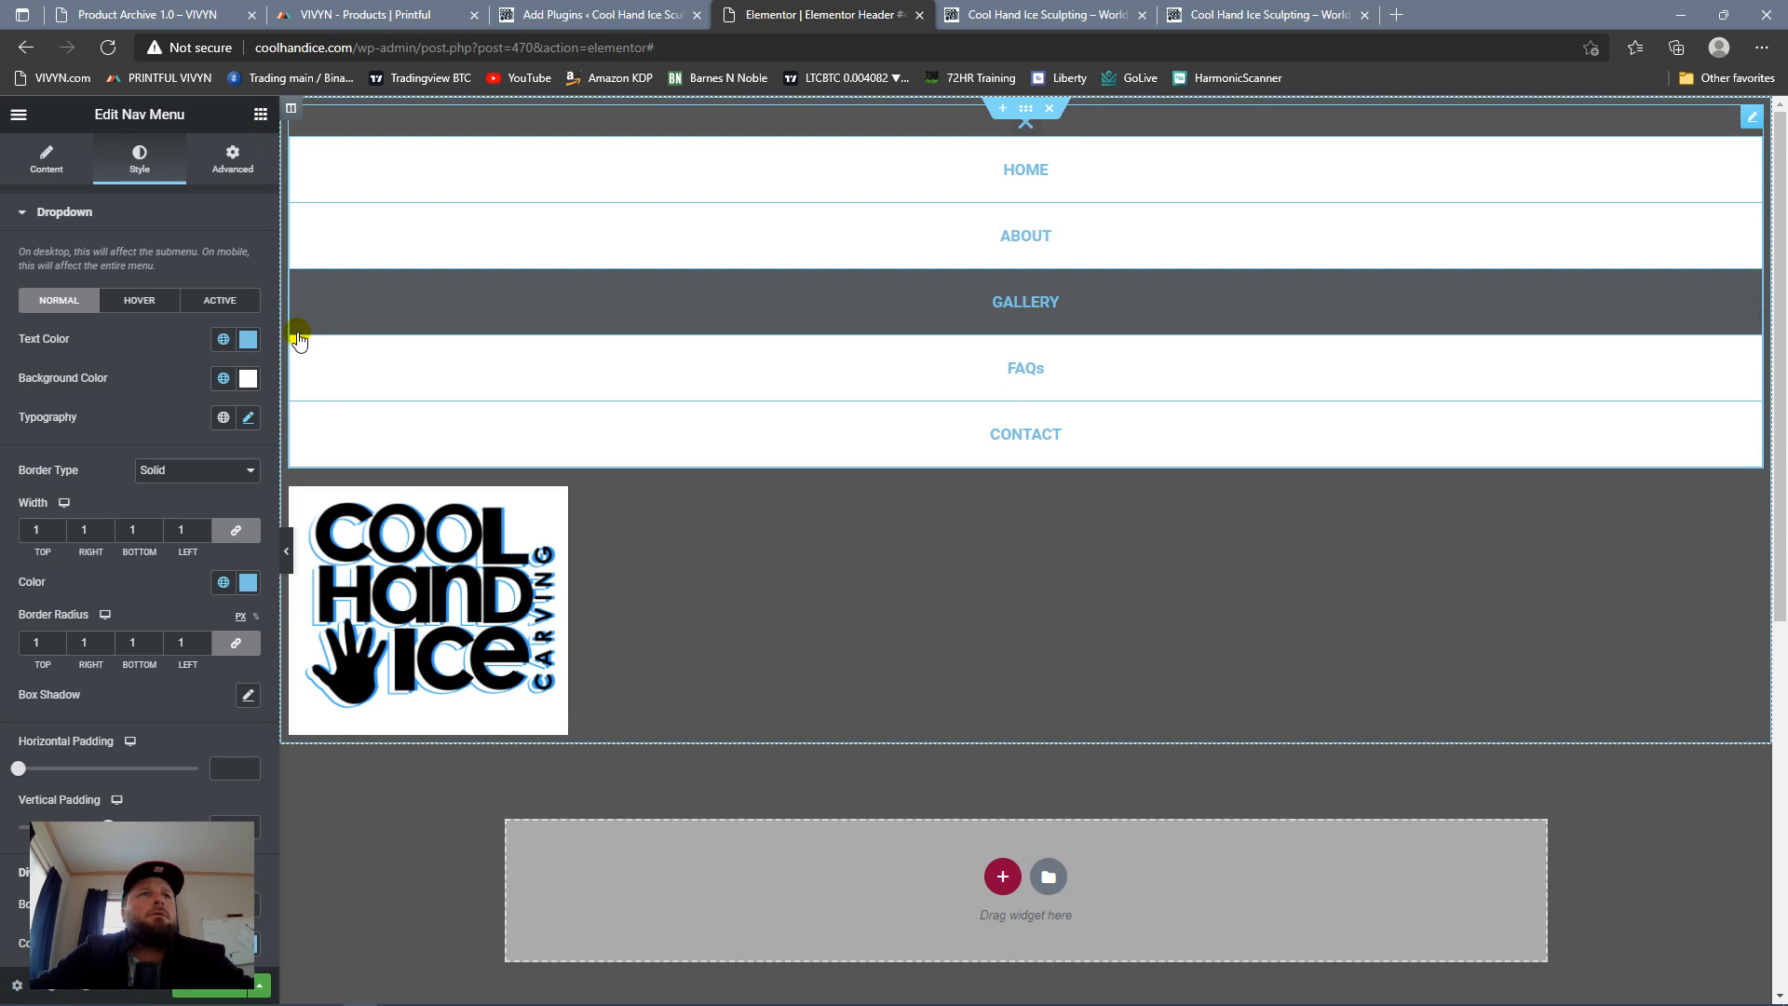
{"action": "left_click", "coordinate": [232, 159]}
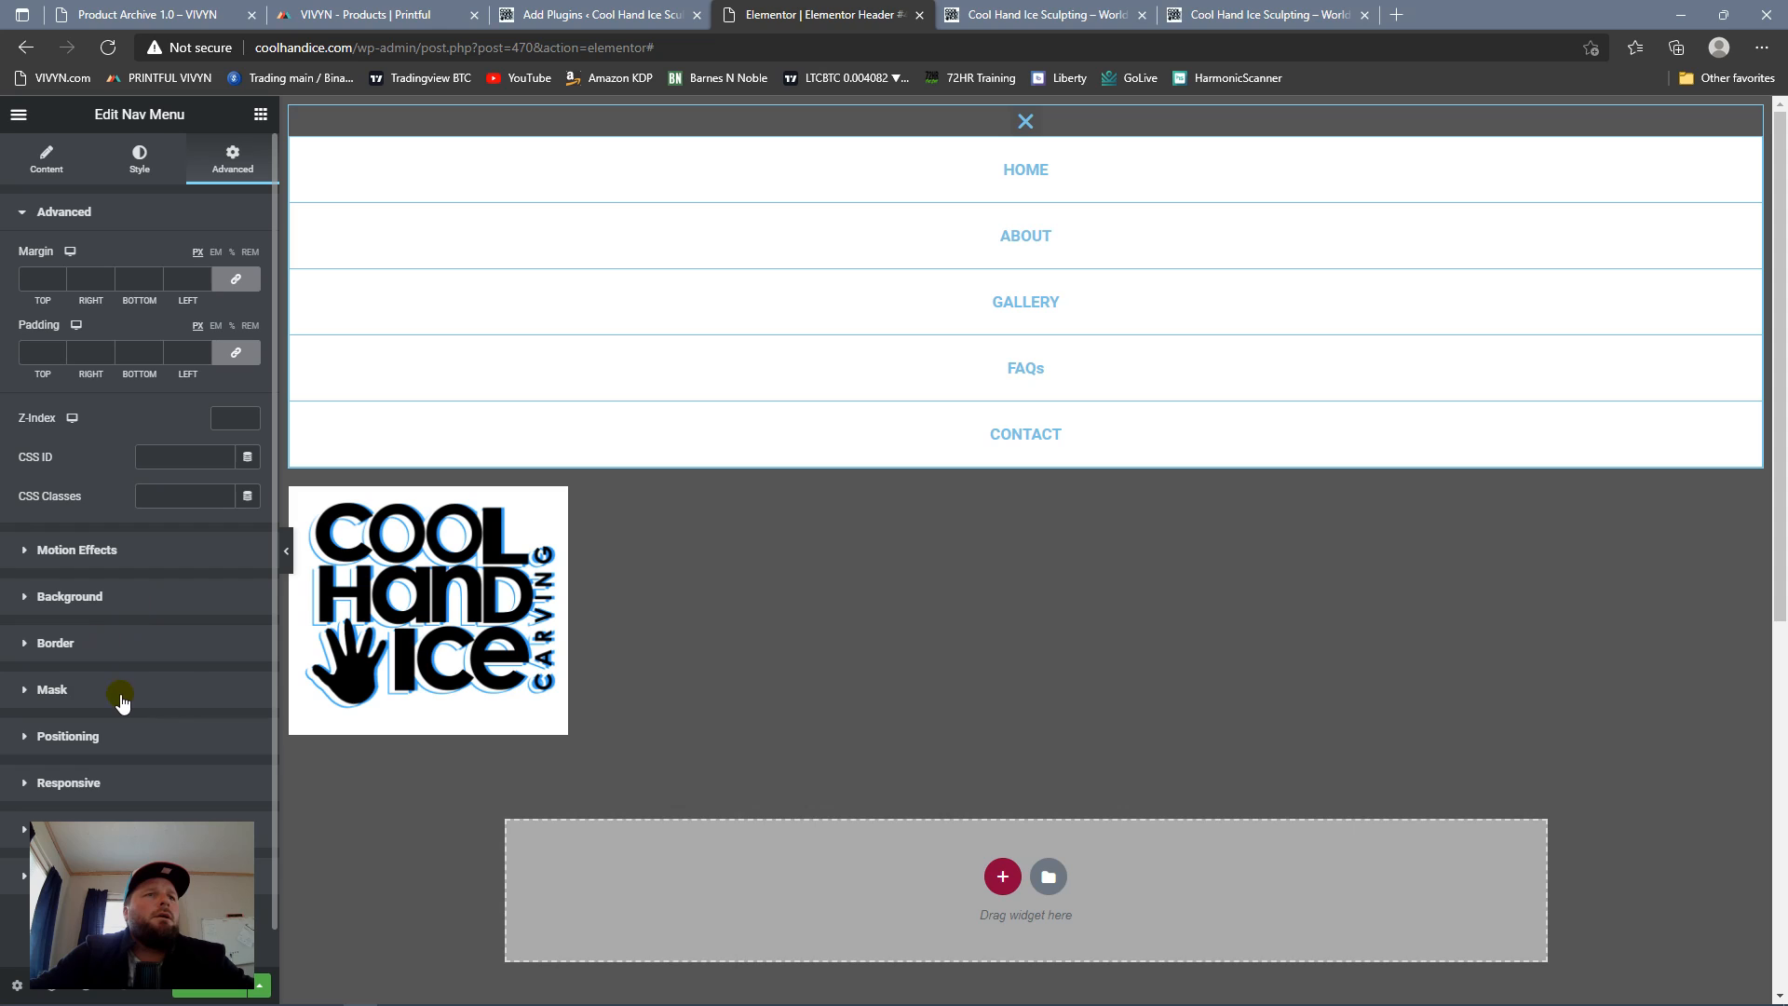
{"action": "left_click", "coordinate": [100, 785]}
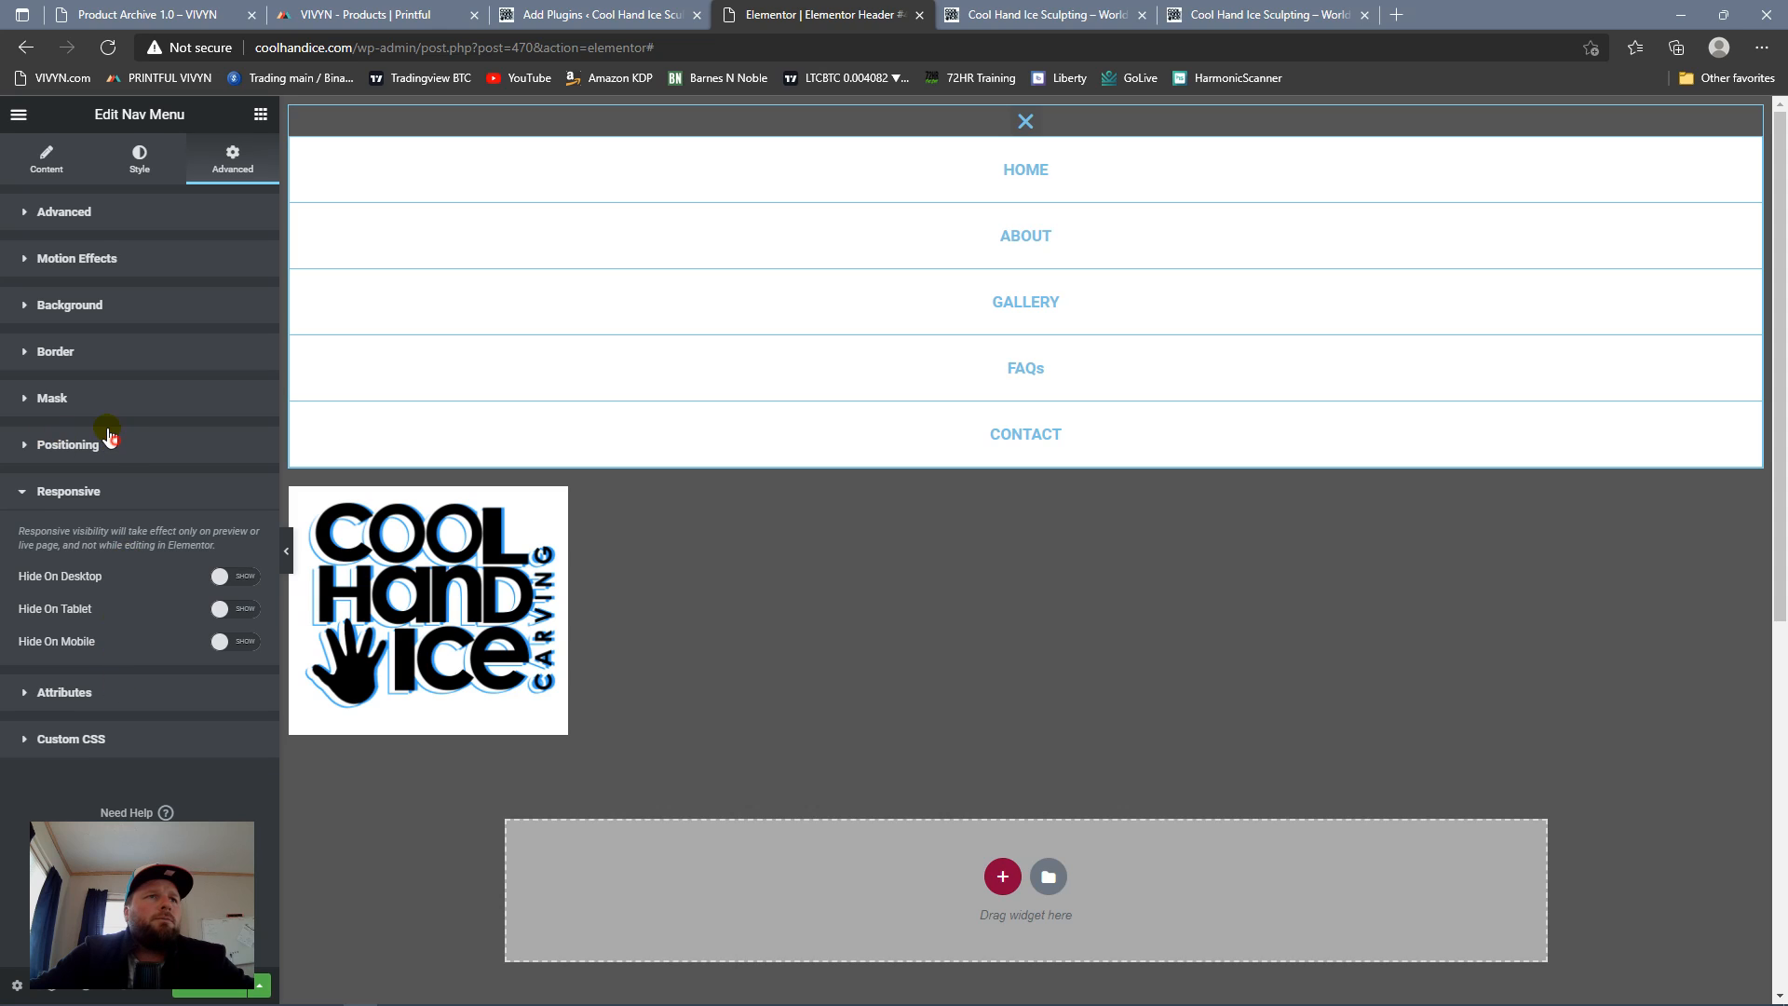
{"action": "left_click", "coordinate": [114, 447]}
{"action": "left_click", "coordinate": [225, 493]}
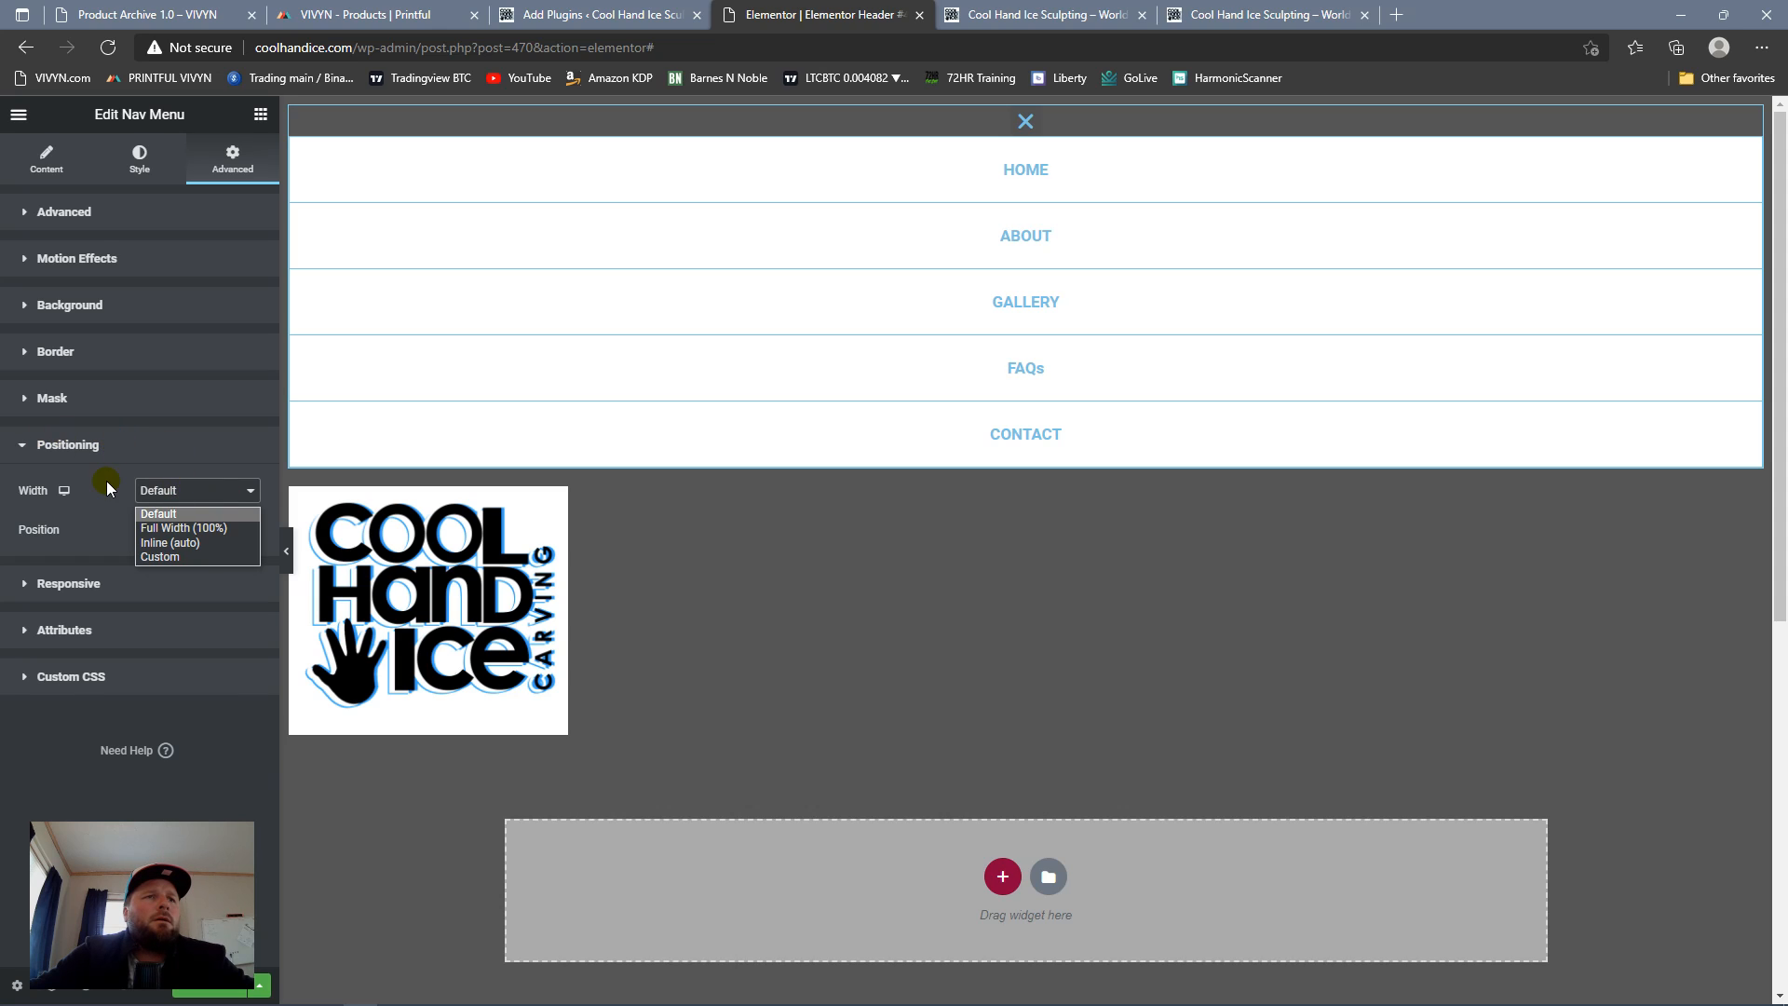
{"action": "left_click", "coordinate": [159, 512]}
{"action": "left_click", "coordinate": [210, 529]}
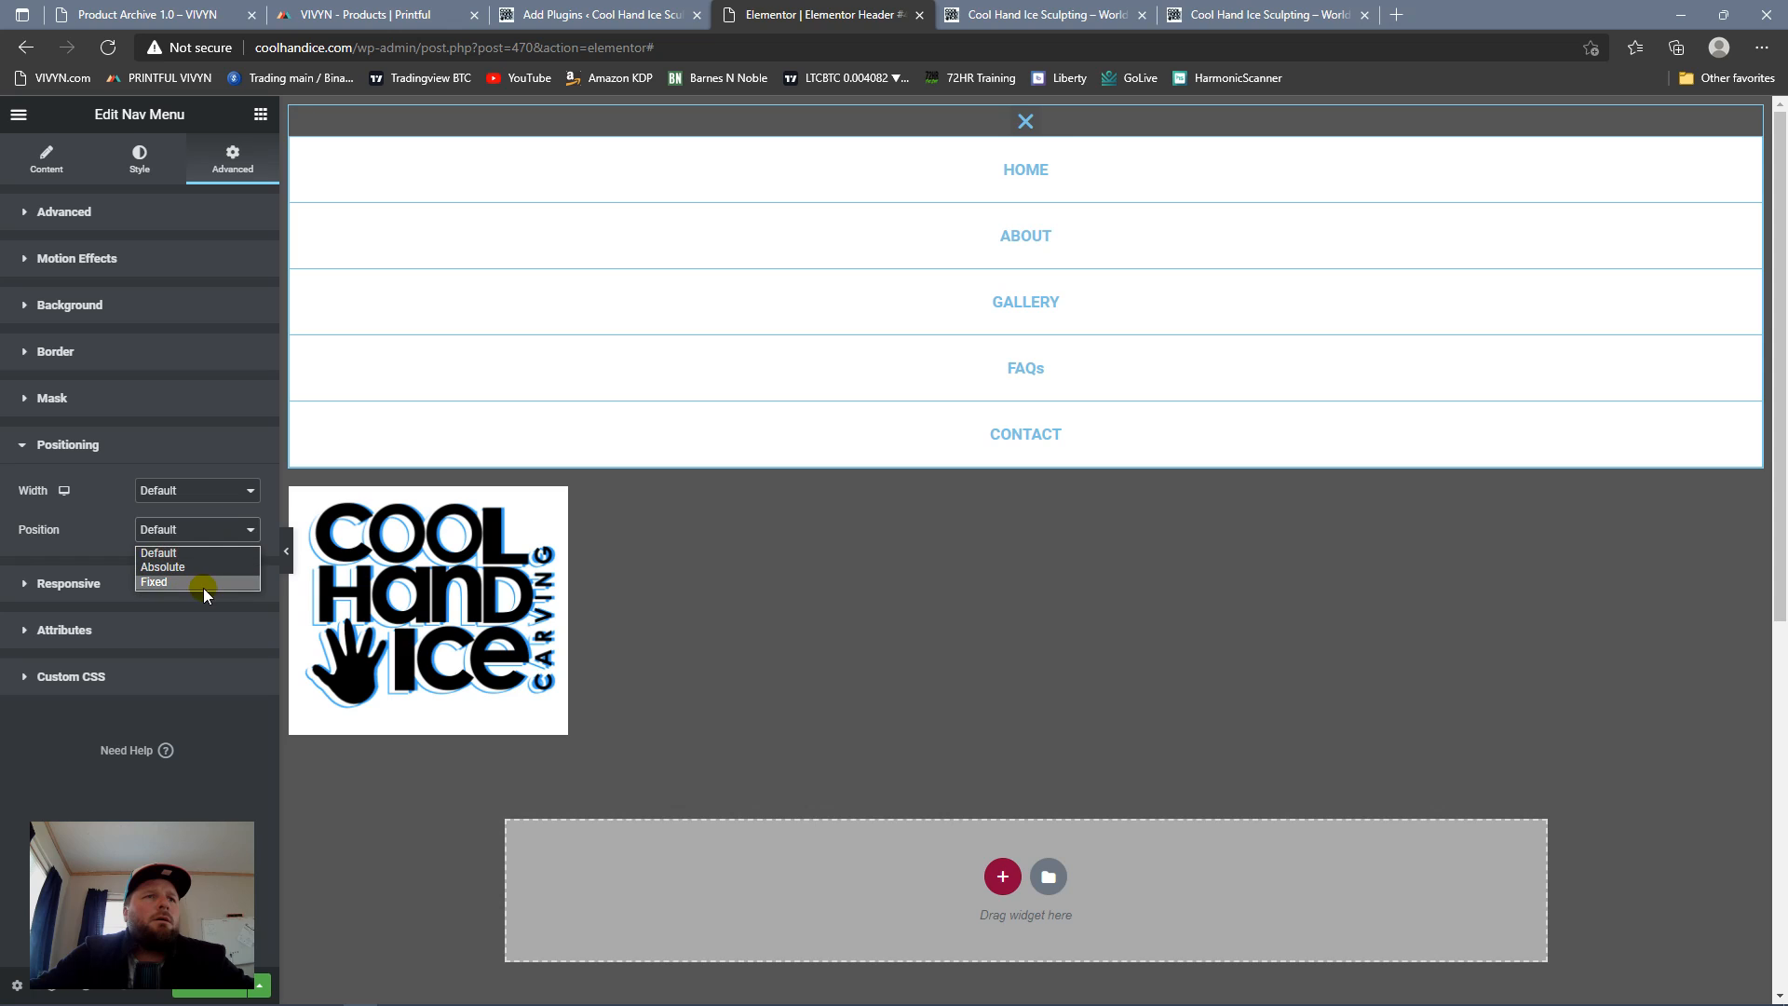
{"action": "left_click", "coordinate": [204, 583]}
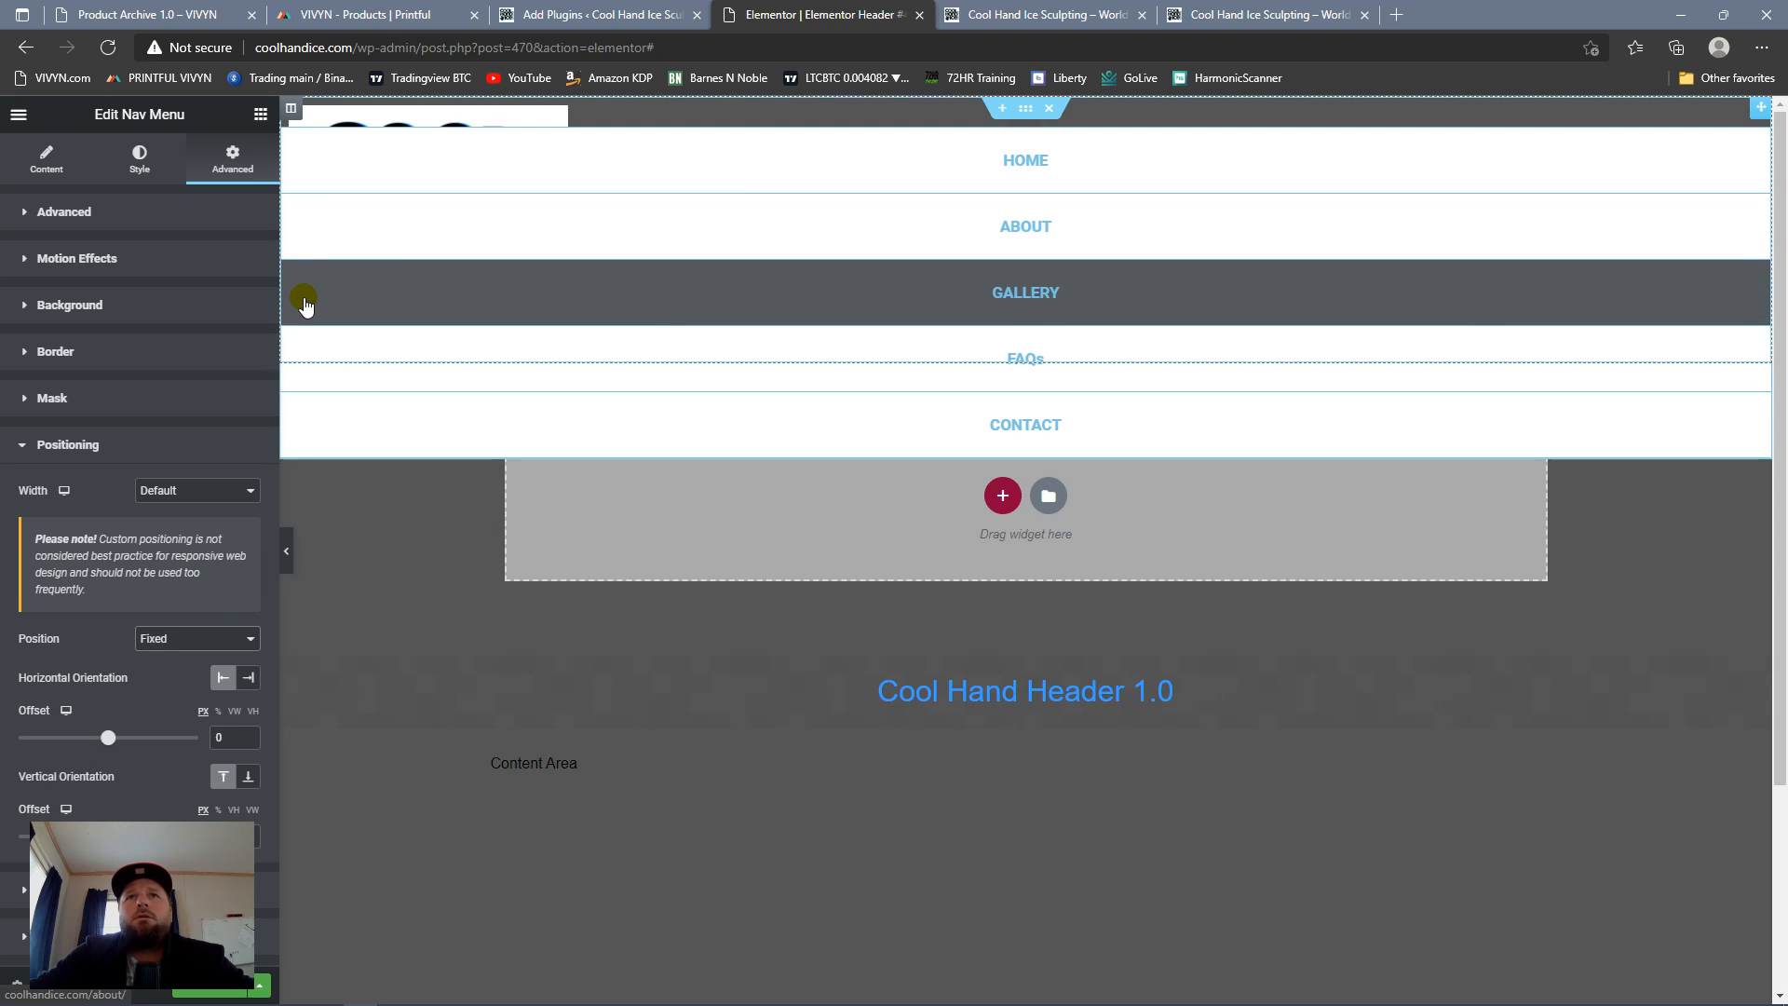
Step: Nudge the fixed nav menu to a horizontal offset of -3 and a vertical offset of 2, and collapse its dropdown
{"action": "scroll", "coordinate": [177, 558], "scroll_direction": "down", "scroll_amount": 1}
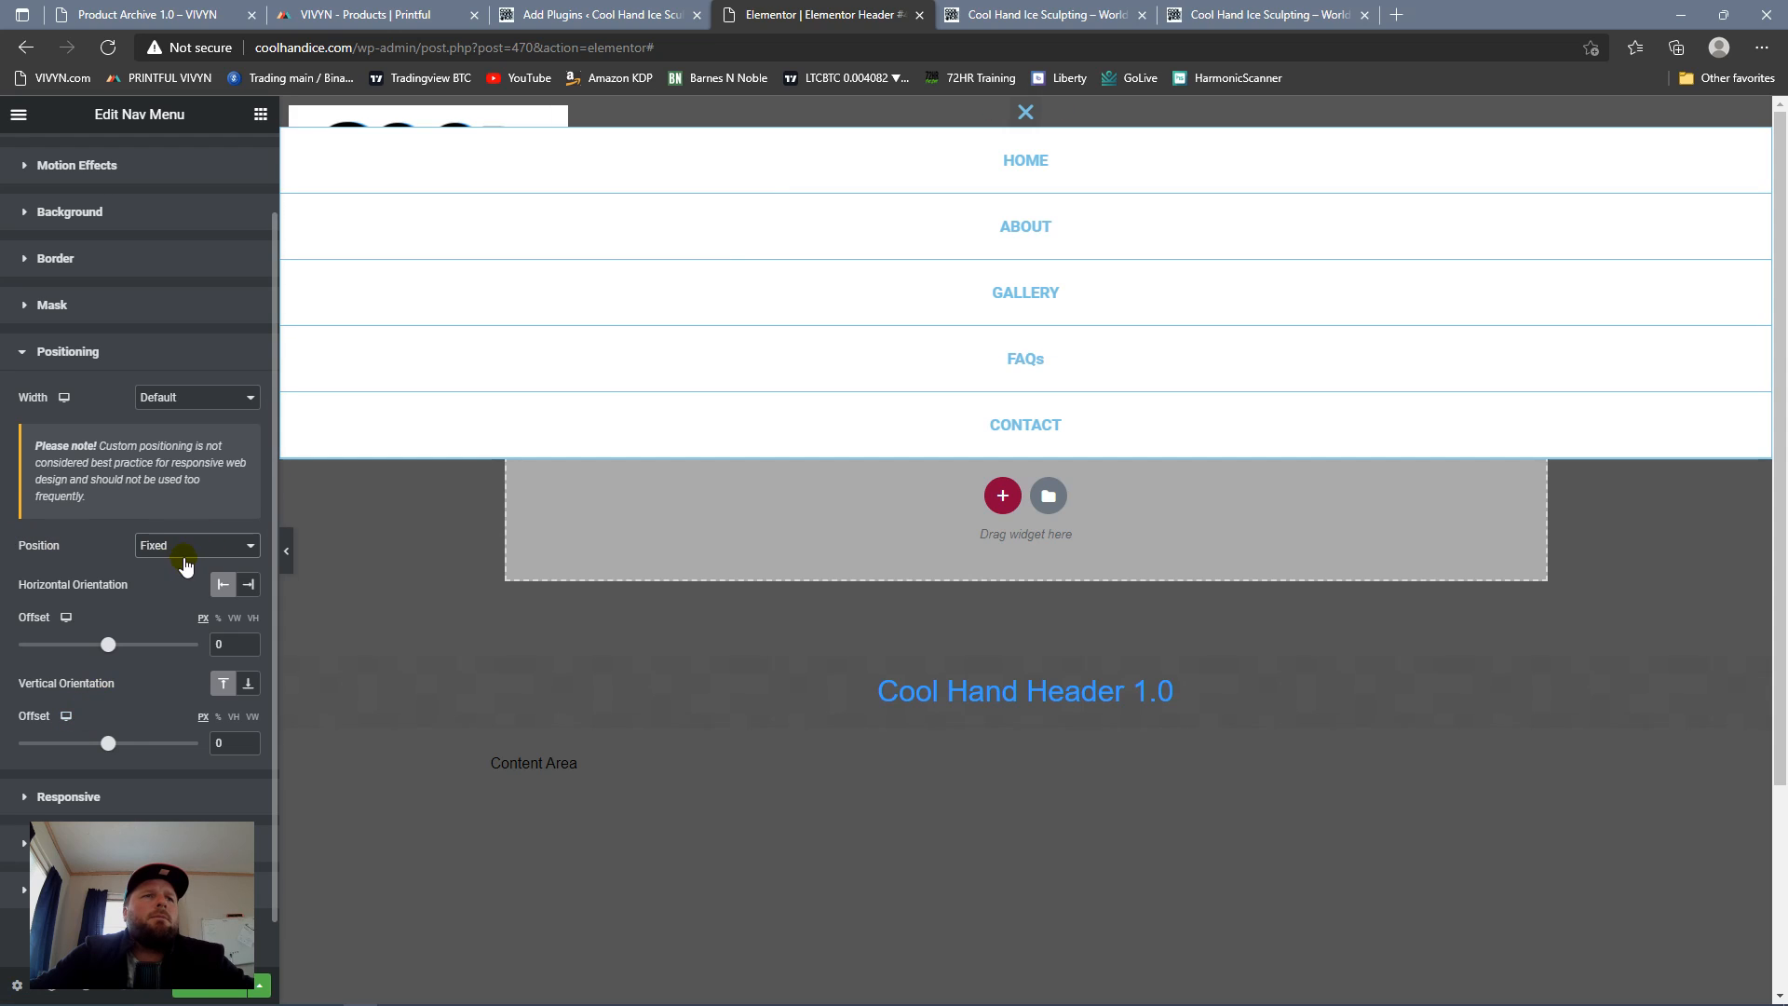
{"action": "scroll", "coordinate": [130, 540], "scroll_direction": "down", "scroll_amount": 1}
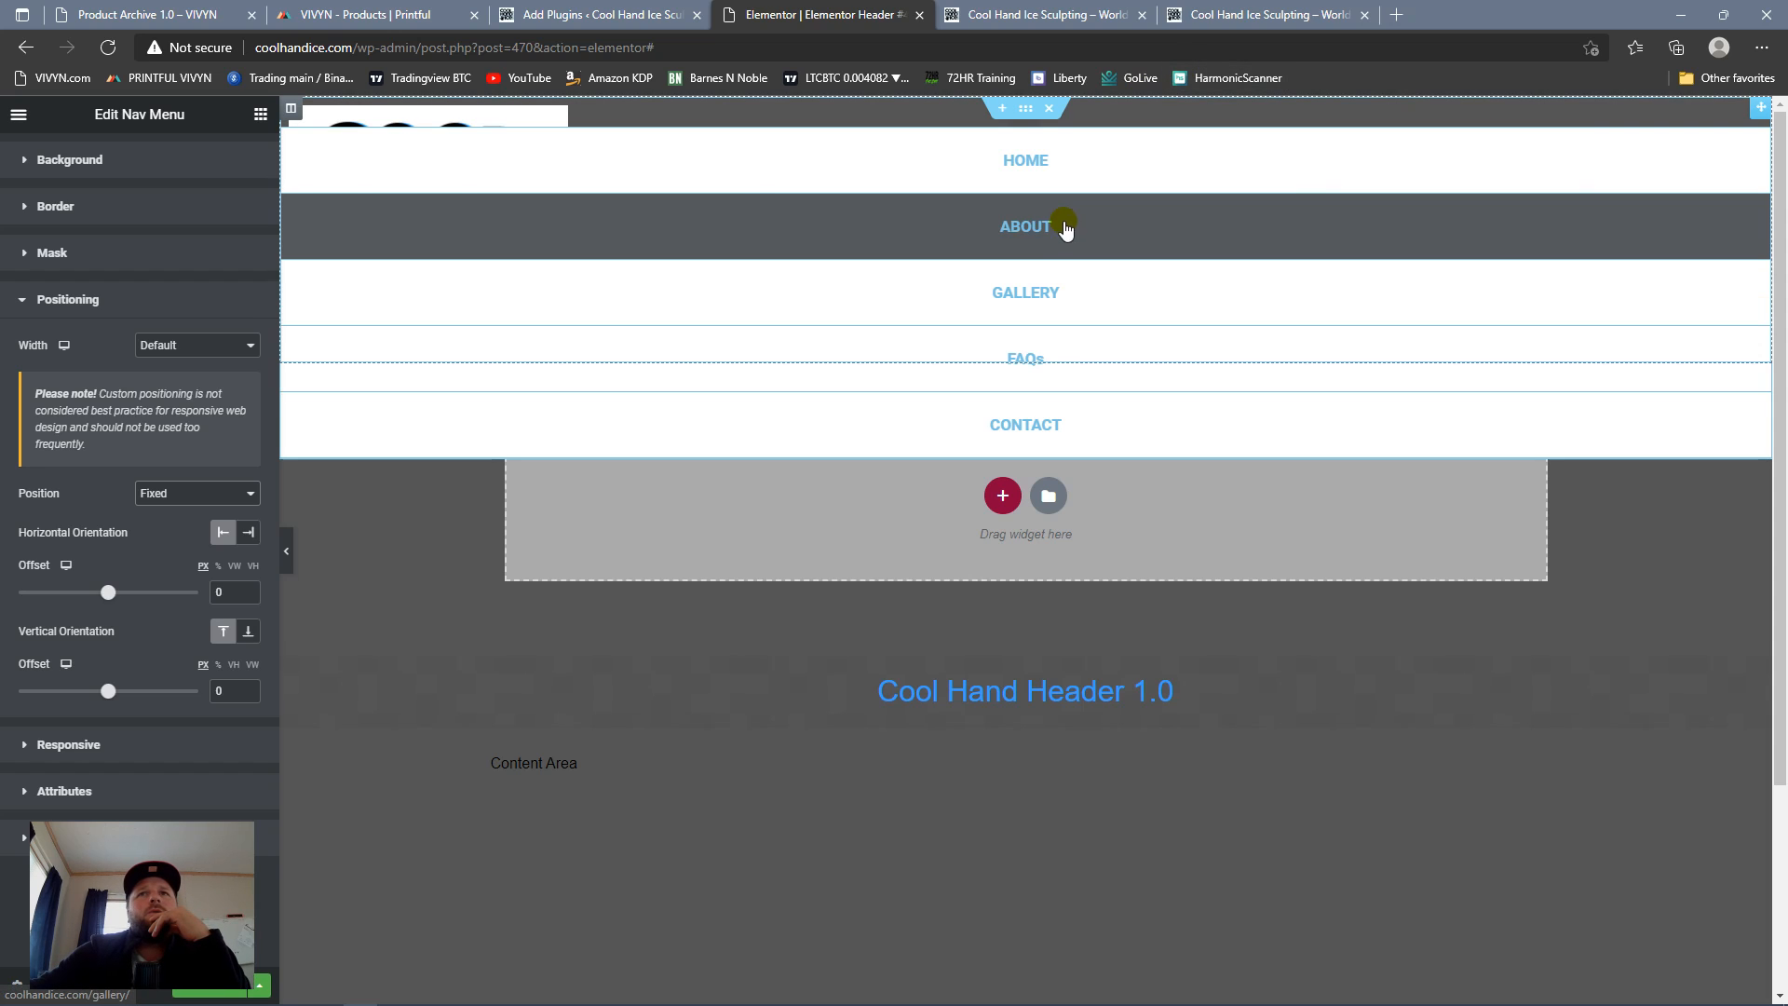
{"action": "left_click_drag", "start_coordinate": [964, 120], "coordinate": [961, 122]}
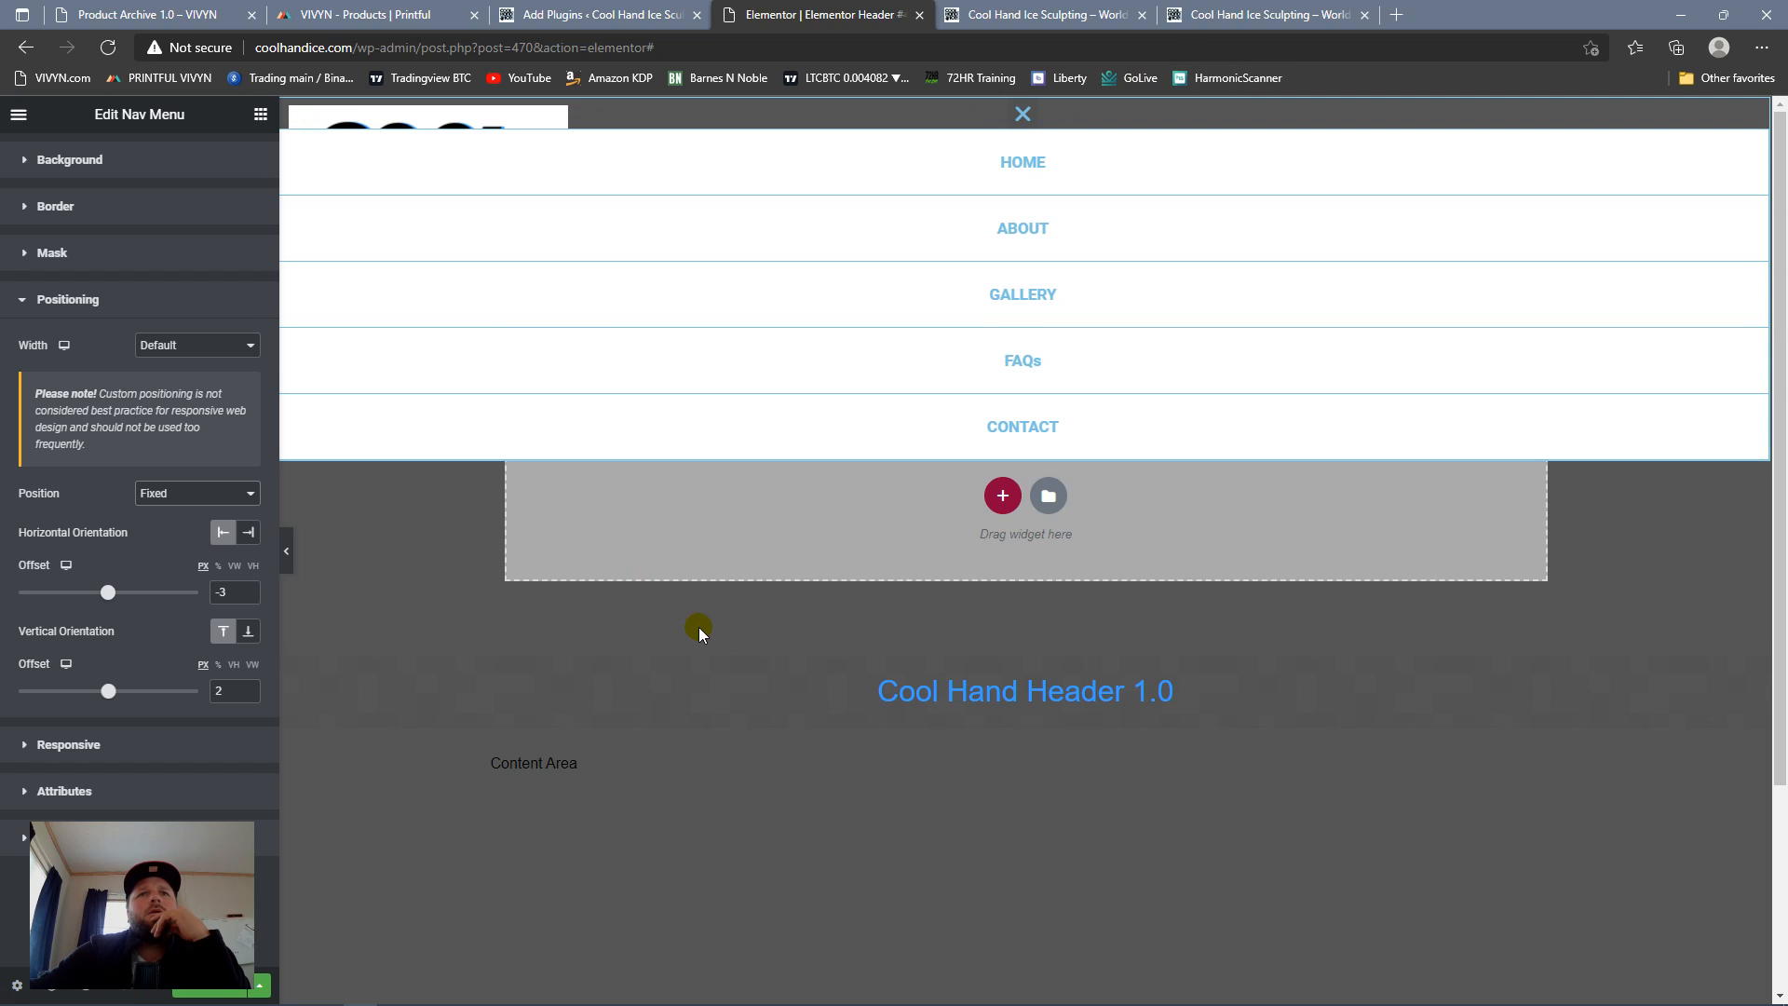
{"action": "left_click", "coordinate": [1023, 117]}
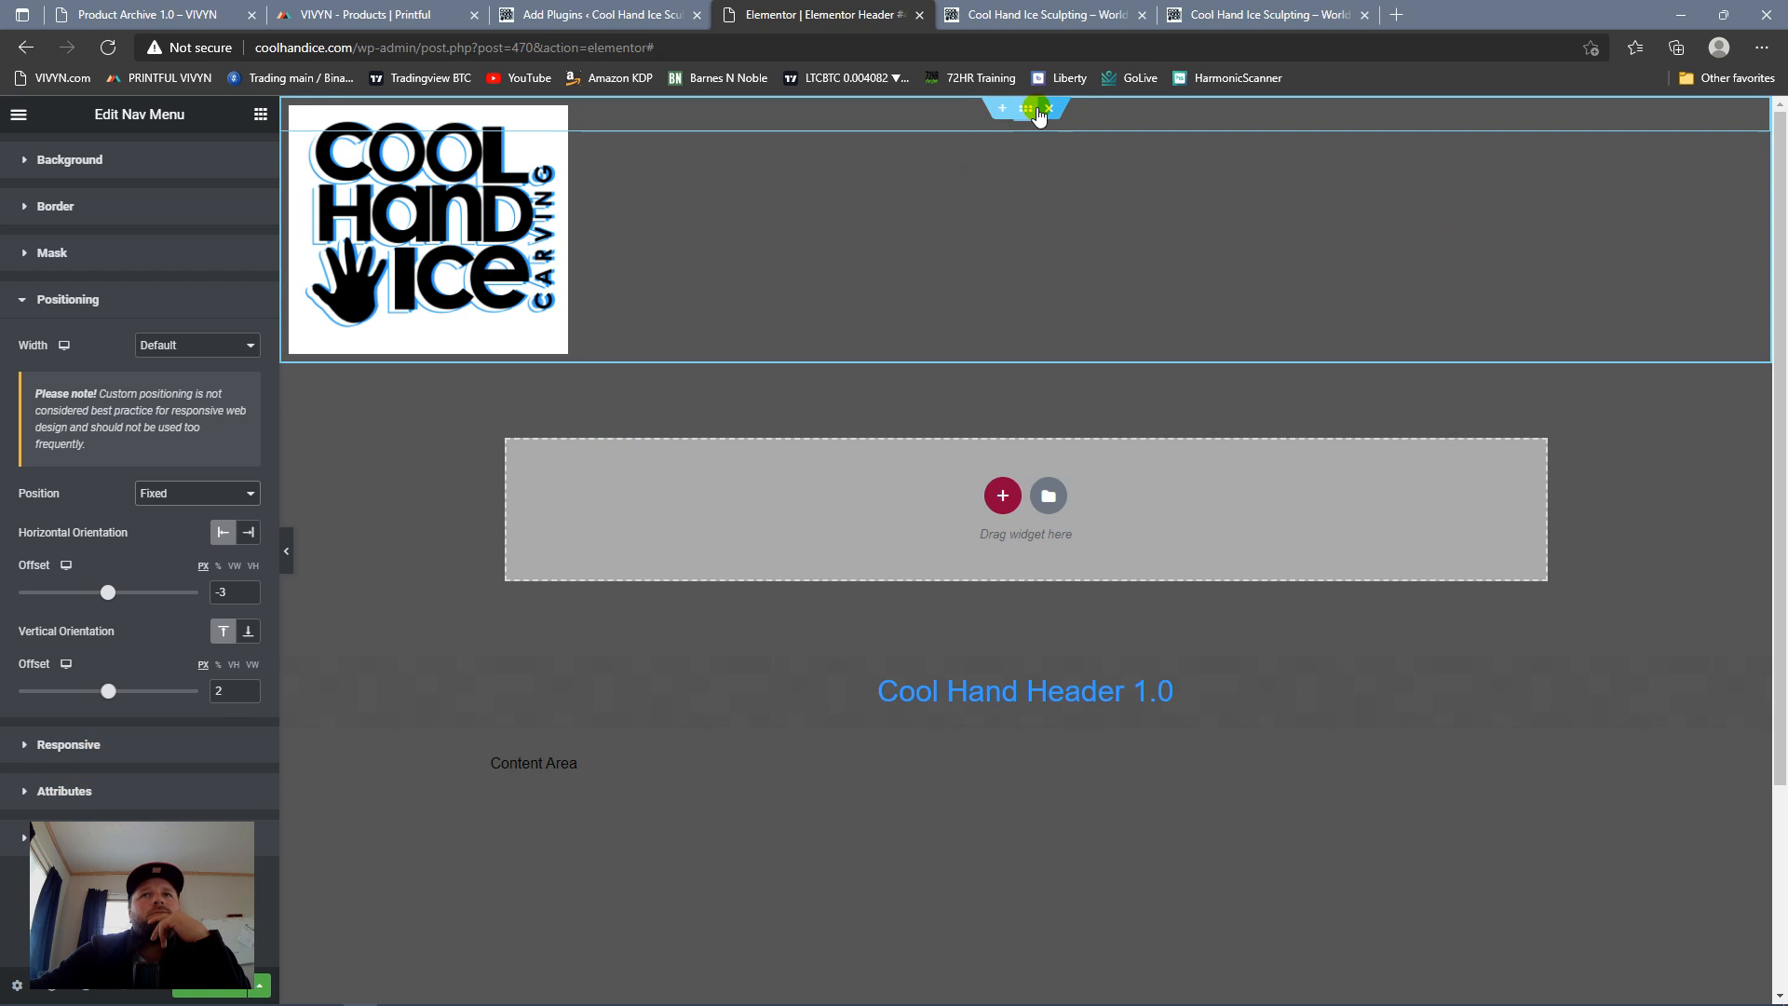
Step: Add a new single-column section above the logo section
{"action": "left_click", "coordinate": [1024, 109]}
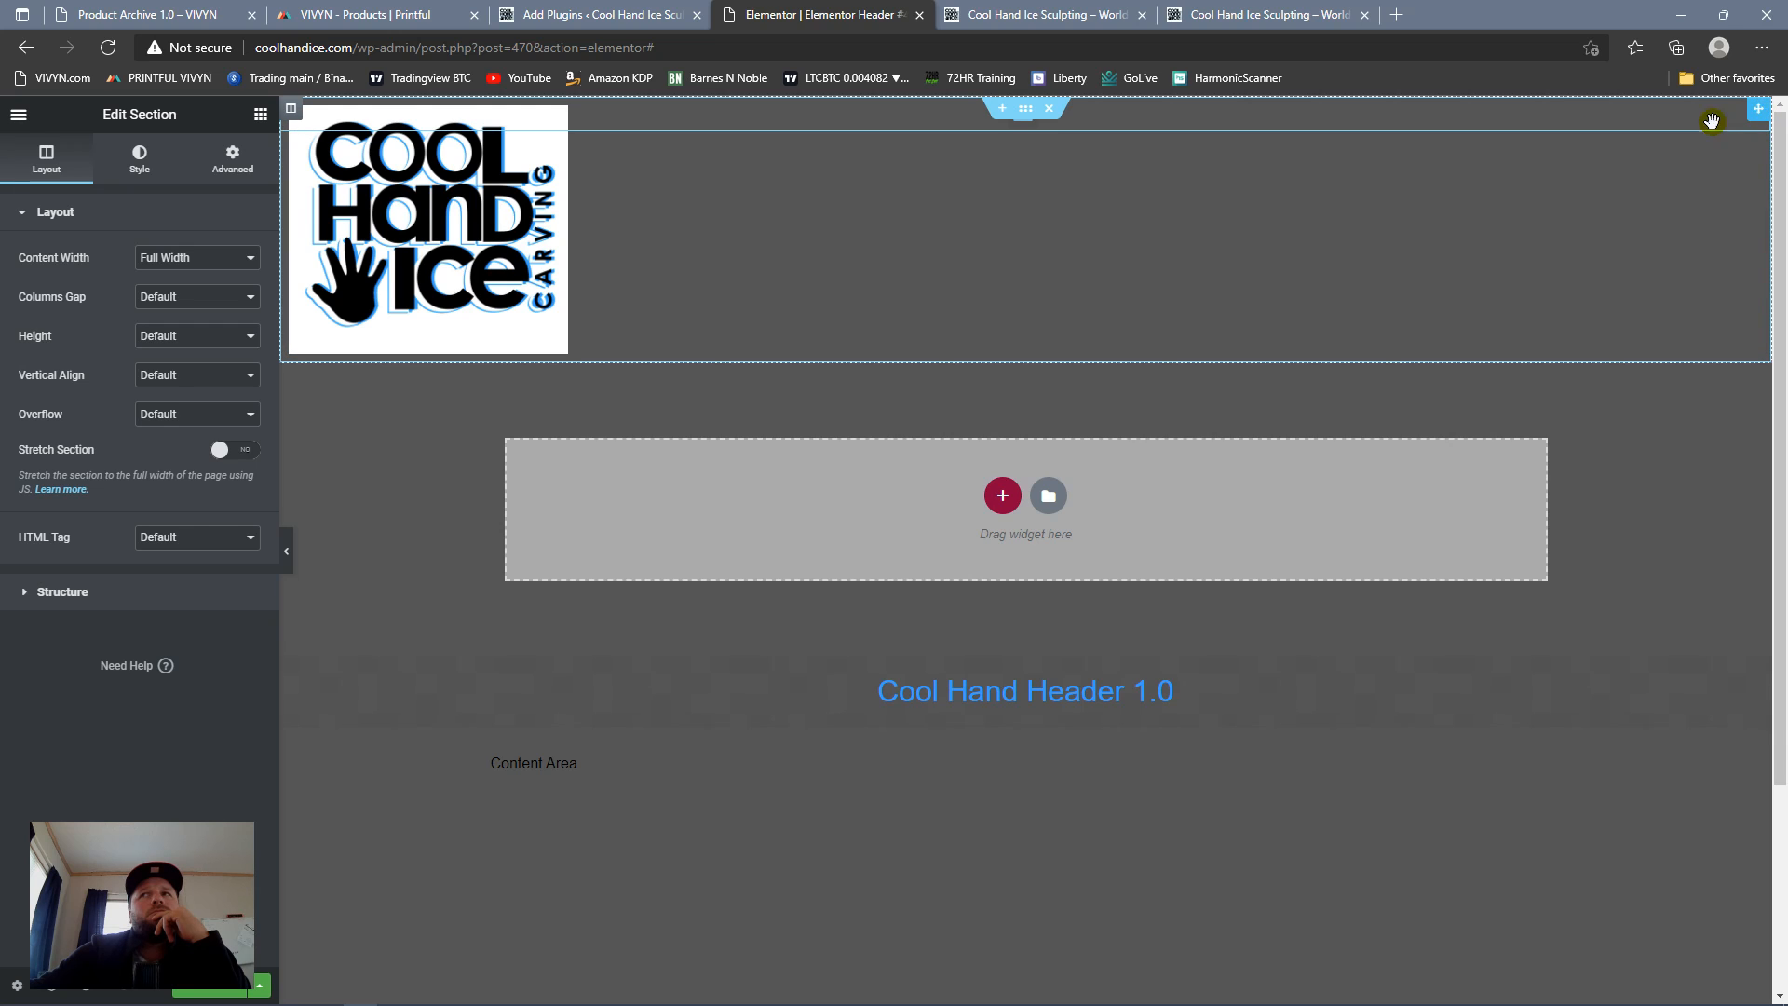
{"action": "left_click", "coordinate": [1002, 108]}
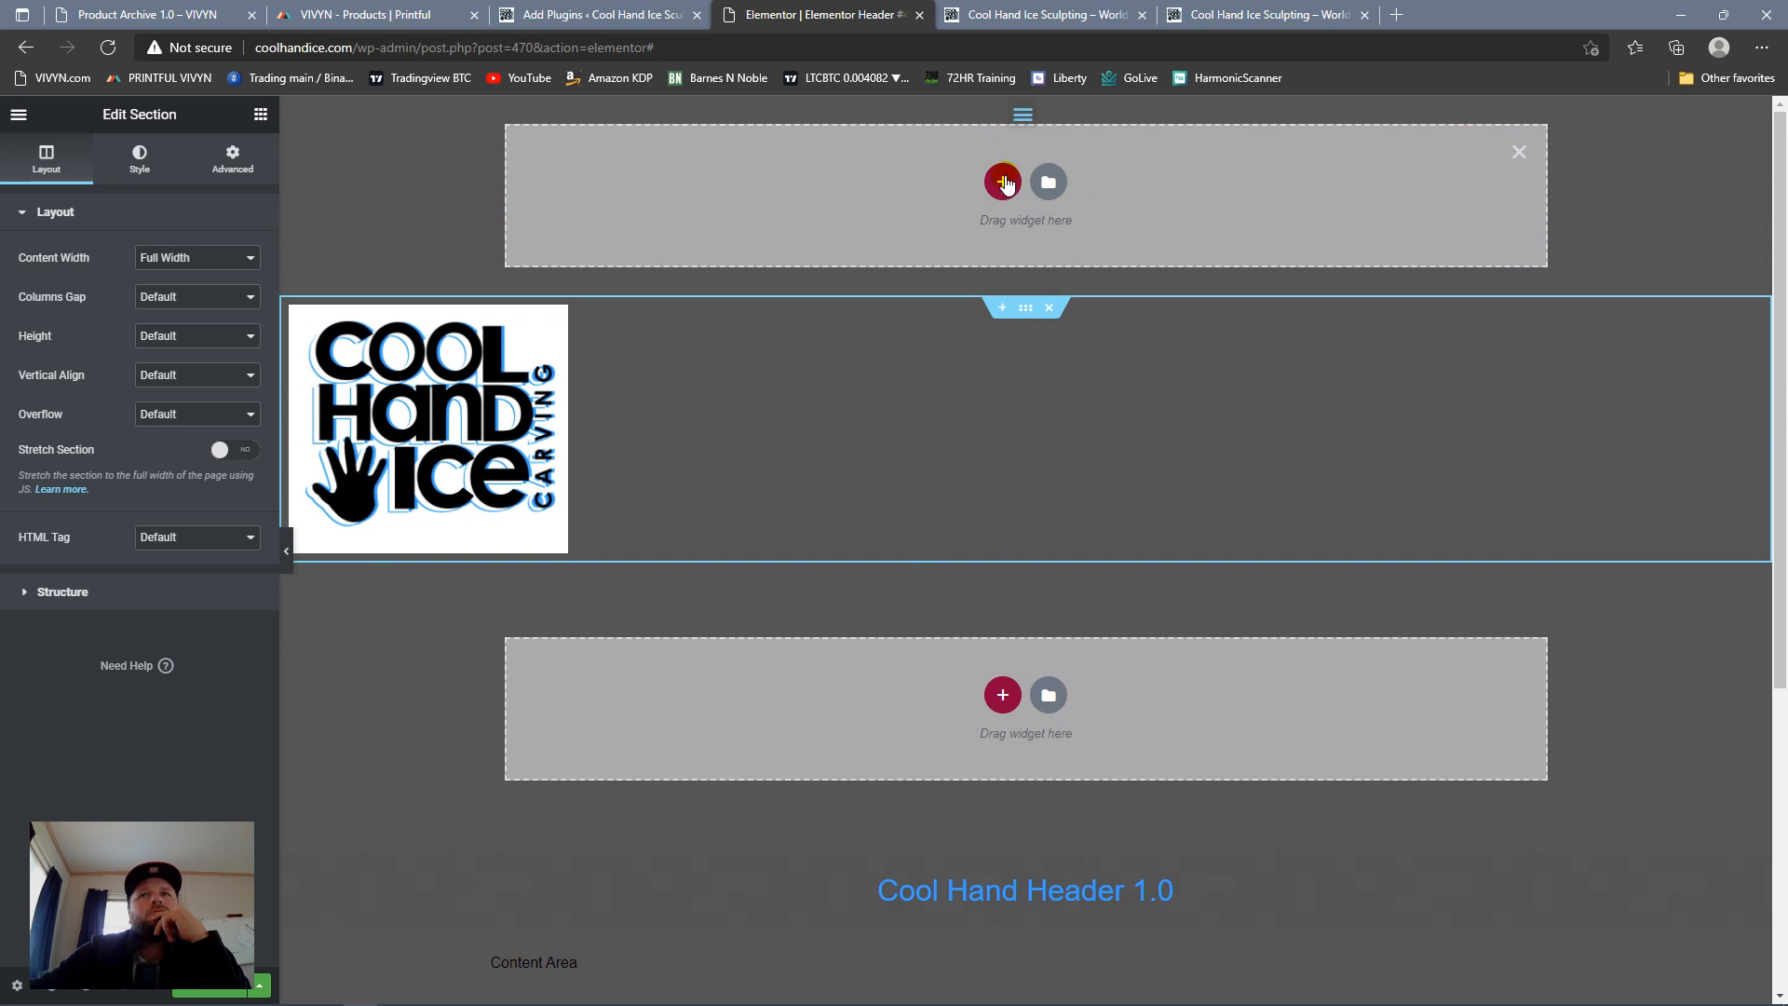
{"action": "left_click", "coordinate": [1003, 181]}
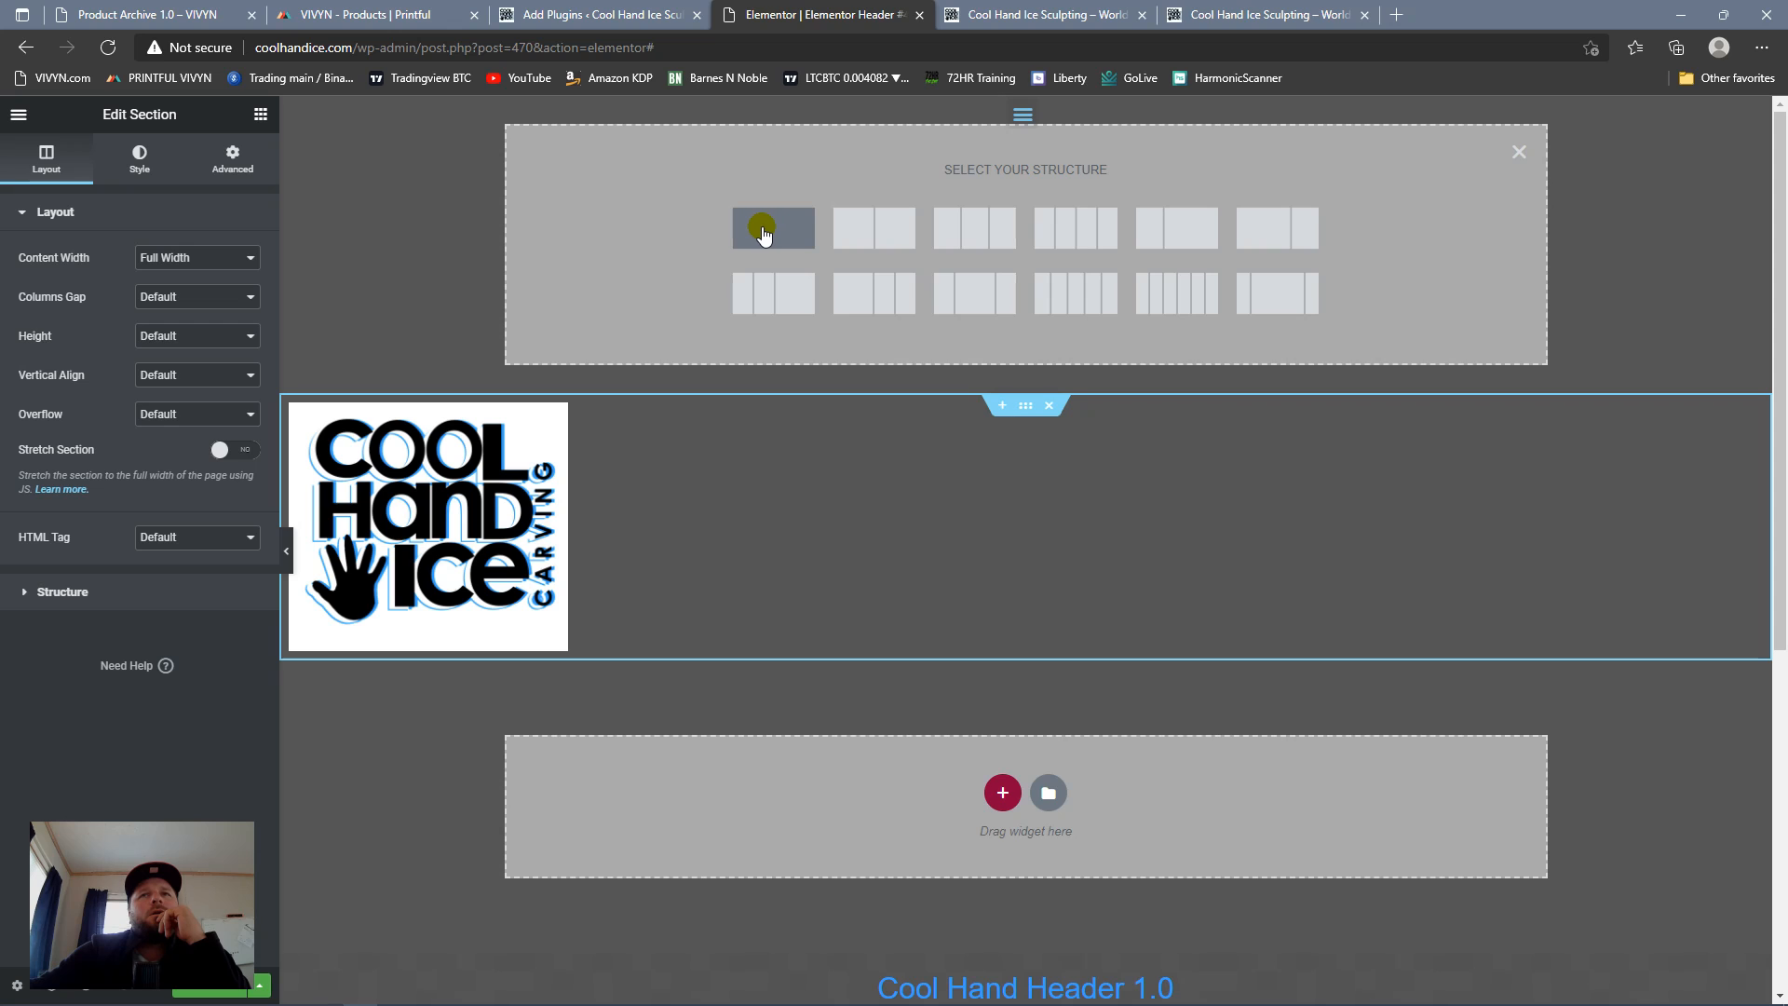
{"action": "left_click", "coordinate": [793, 236]}
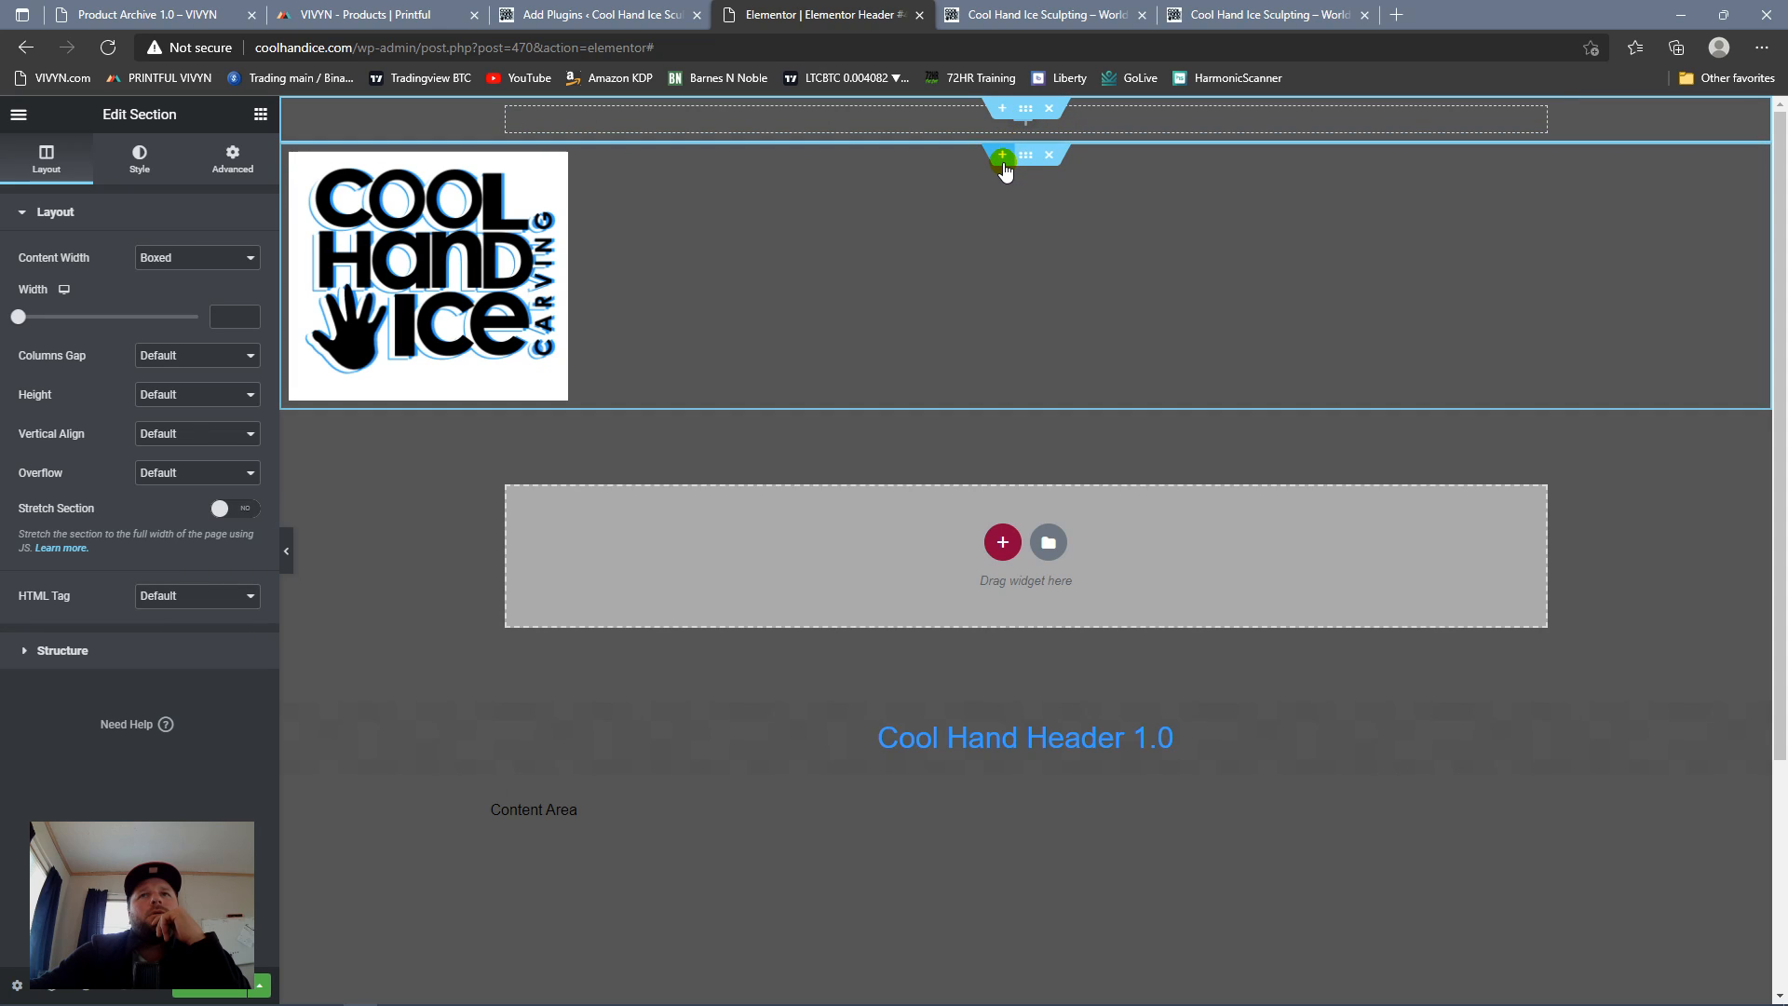
Step: Open the Navigator and try to move the Nav Menu out of the logo section into the new section above
{"action": "left_click", "coordinate": [53, 995]}
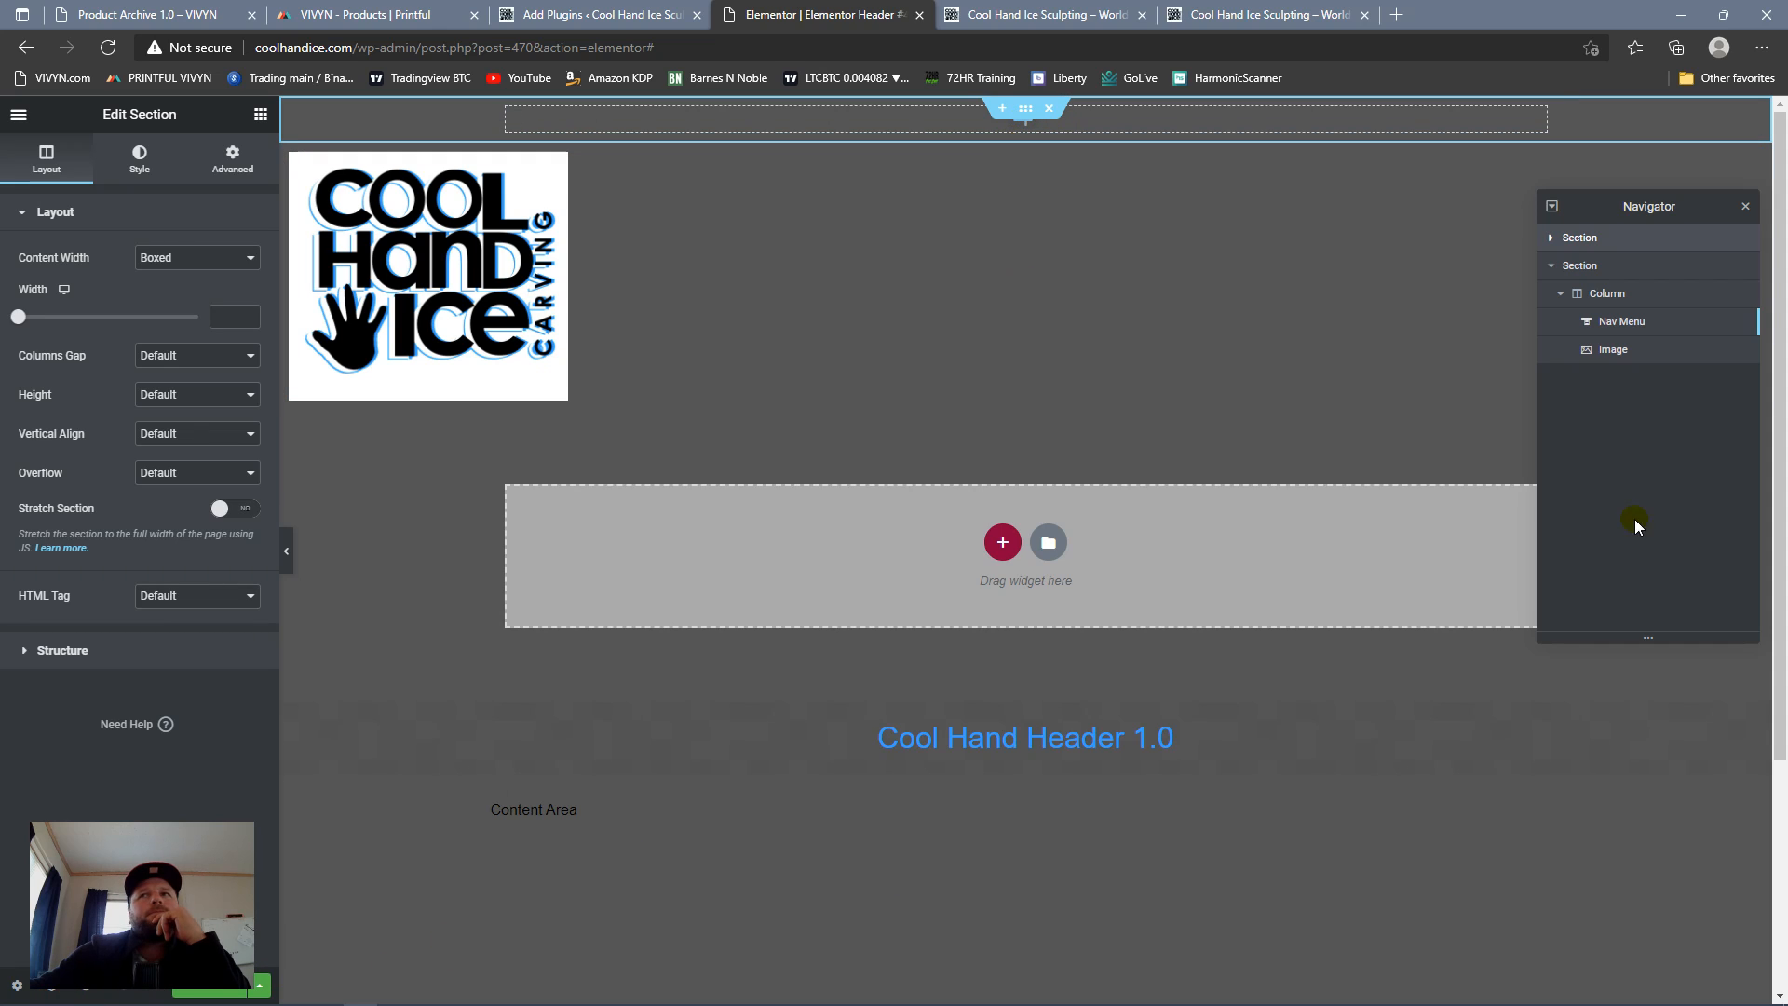
{"action": "left_click_drag", "start_coordinate": [1706, 329], "coordinate": [1709, 286]}
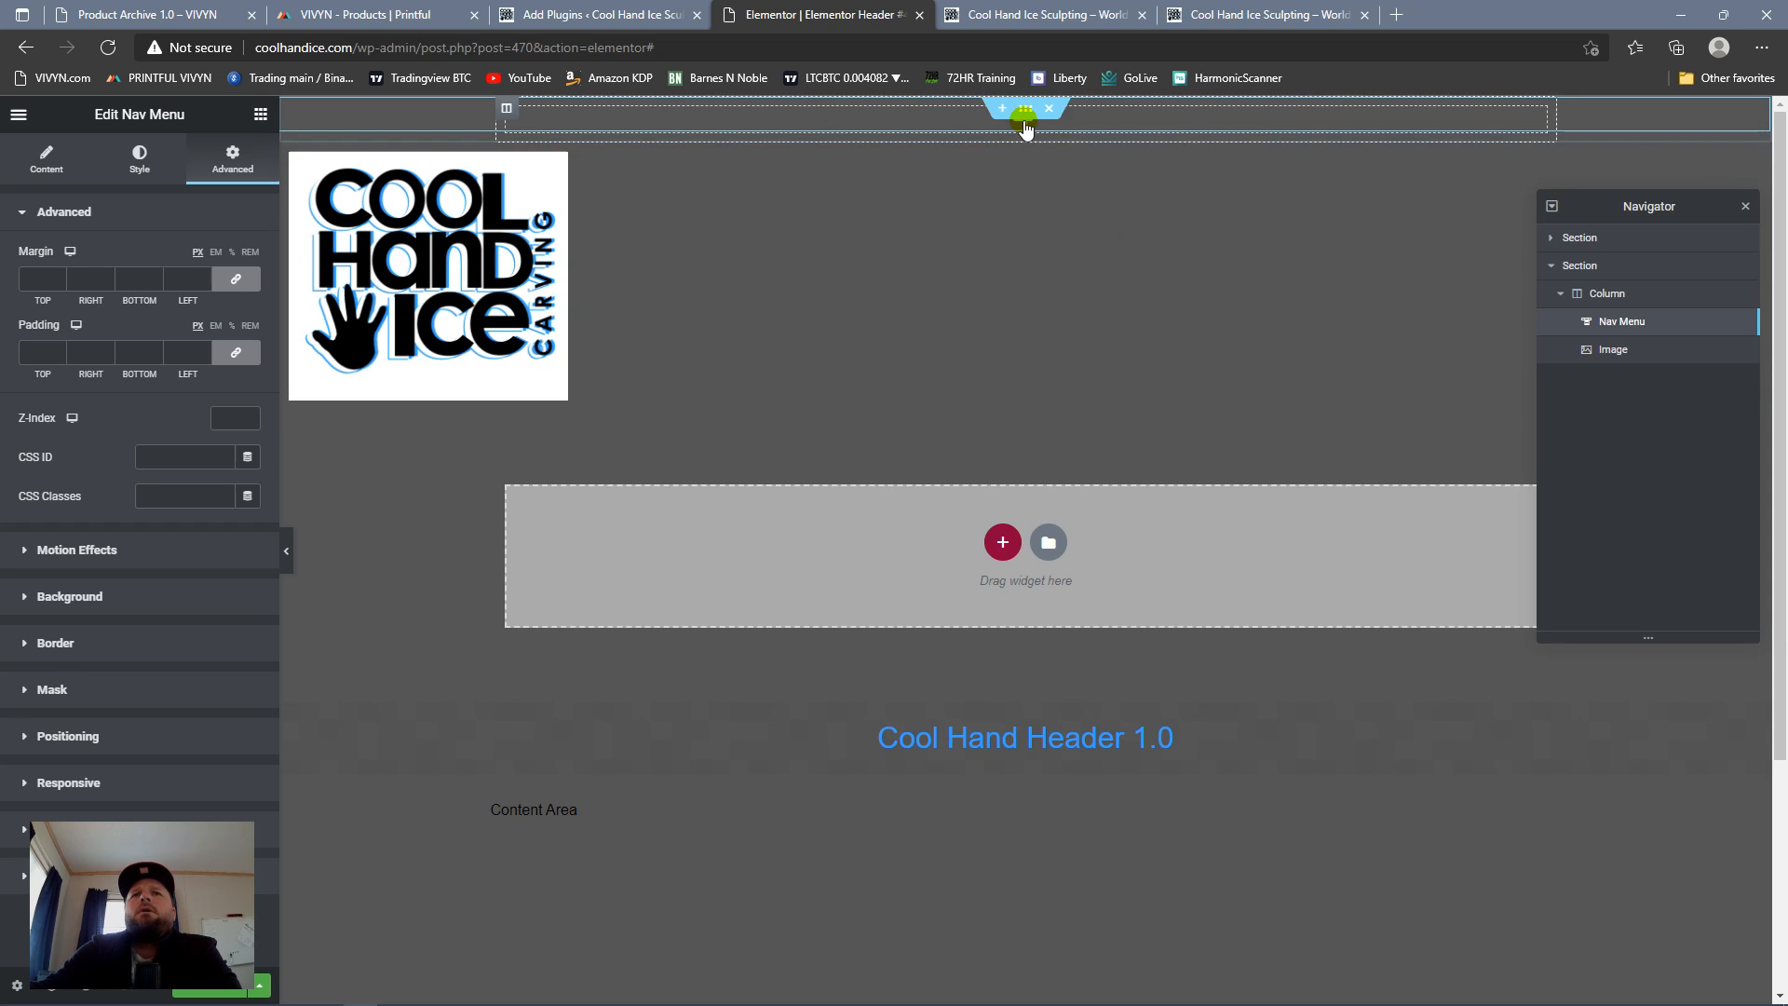
Step: Check the menu toggle and how the fixed nav menu behaves while the page scrolls
{"action": "left_click", "coordinate": [1021, 117]}
{"action": "left_click", "coordinate": [1021, 117]}
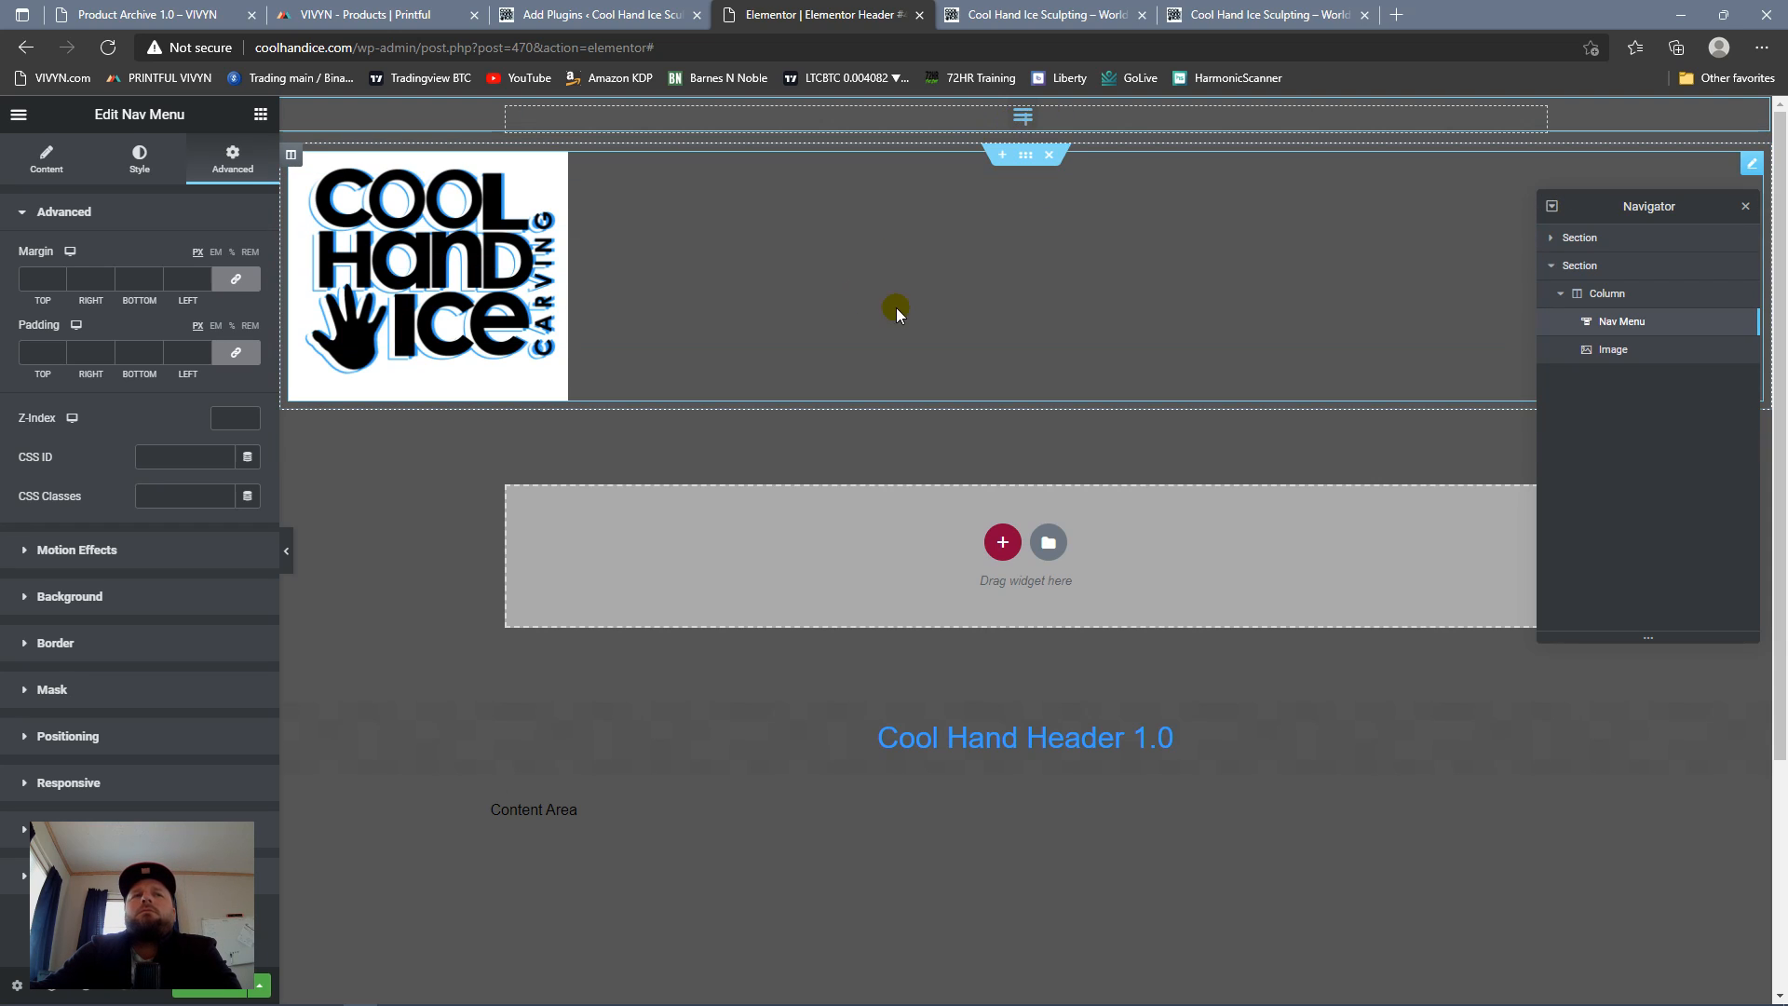
{"action": "scroll", "coordinate": [1166, 354], "scroll_direction": "down", "scroll_amount": 3}
{"action": "scroll", "coordinate": [1157, 350], "scroll_direction": "up", "scroll_amount": 3}
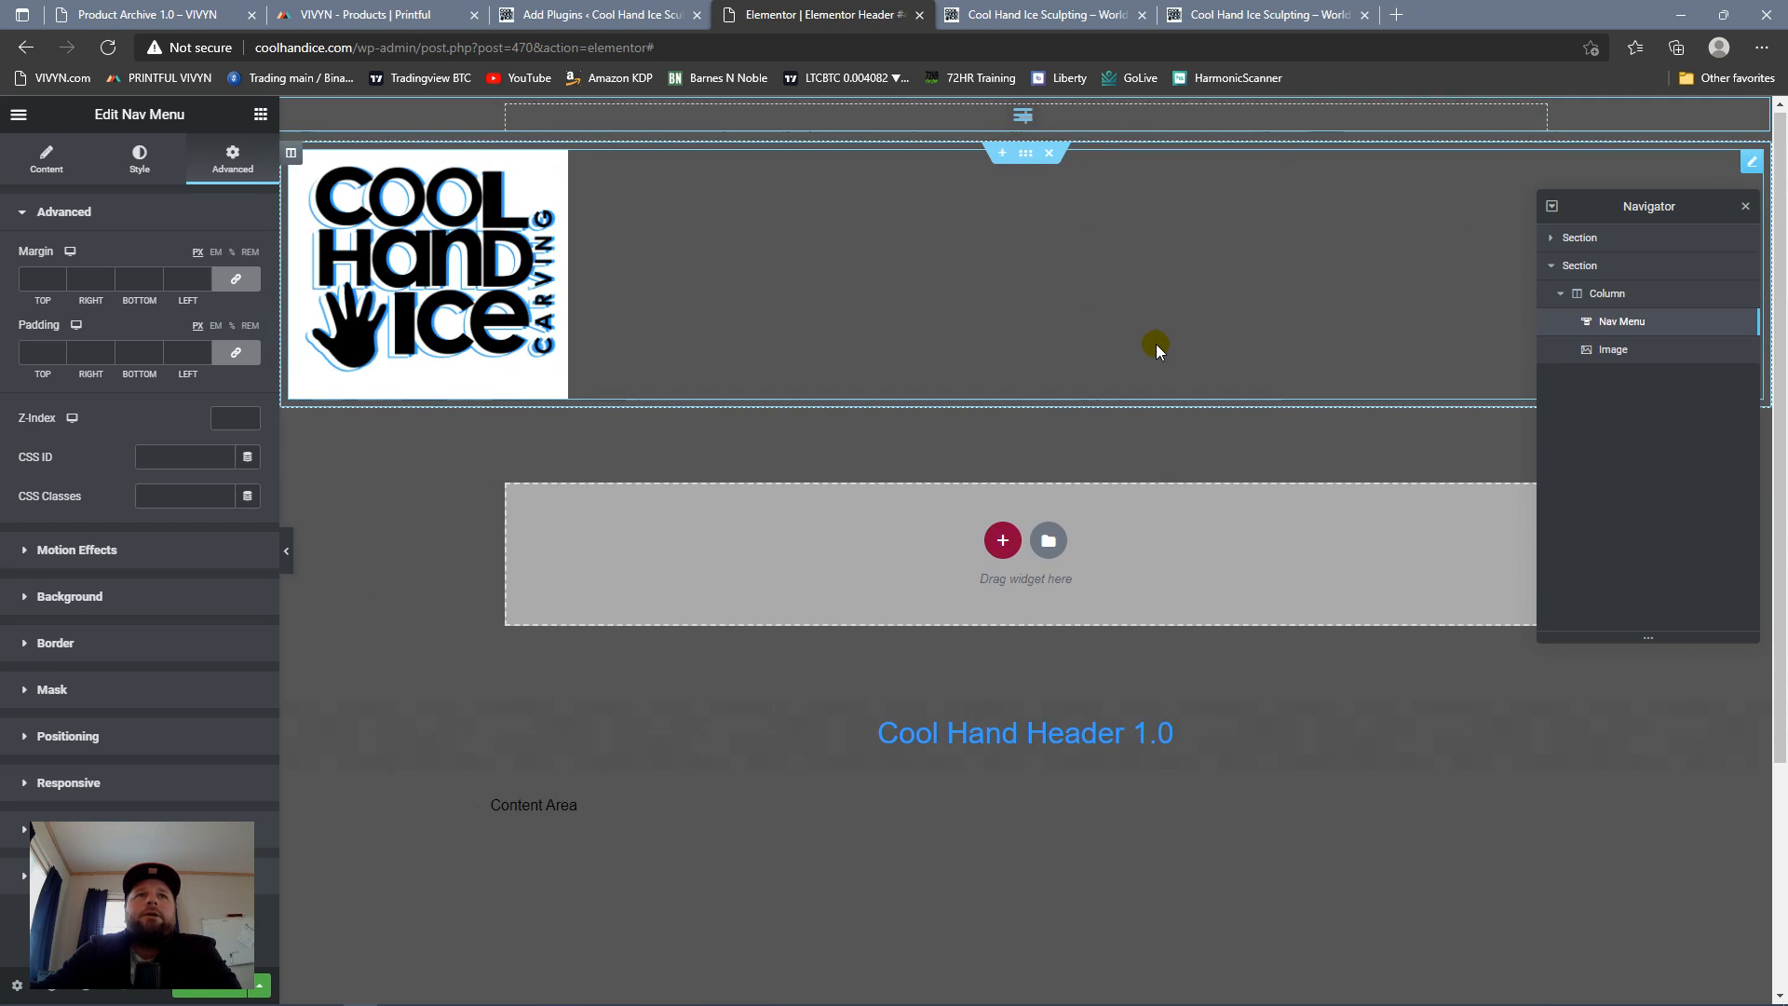
{"action": "scroll", "coordinate": [1155, 347], "scroll_direction": "down", "scroll_amount": 3}
{"action": "scroll", "coordinate": [1151, 348], "scroll_direction": "up", "scroll_amount": 3}
{"action": "scroll", "coordinate": [1148, 344], "scroll_direction": "down", "scroll_amount": 3}
{"action": "scroll", "coordinate": [1143, 348], "scroll_direction": "up", "scroll_amount": 3}
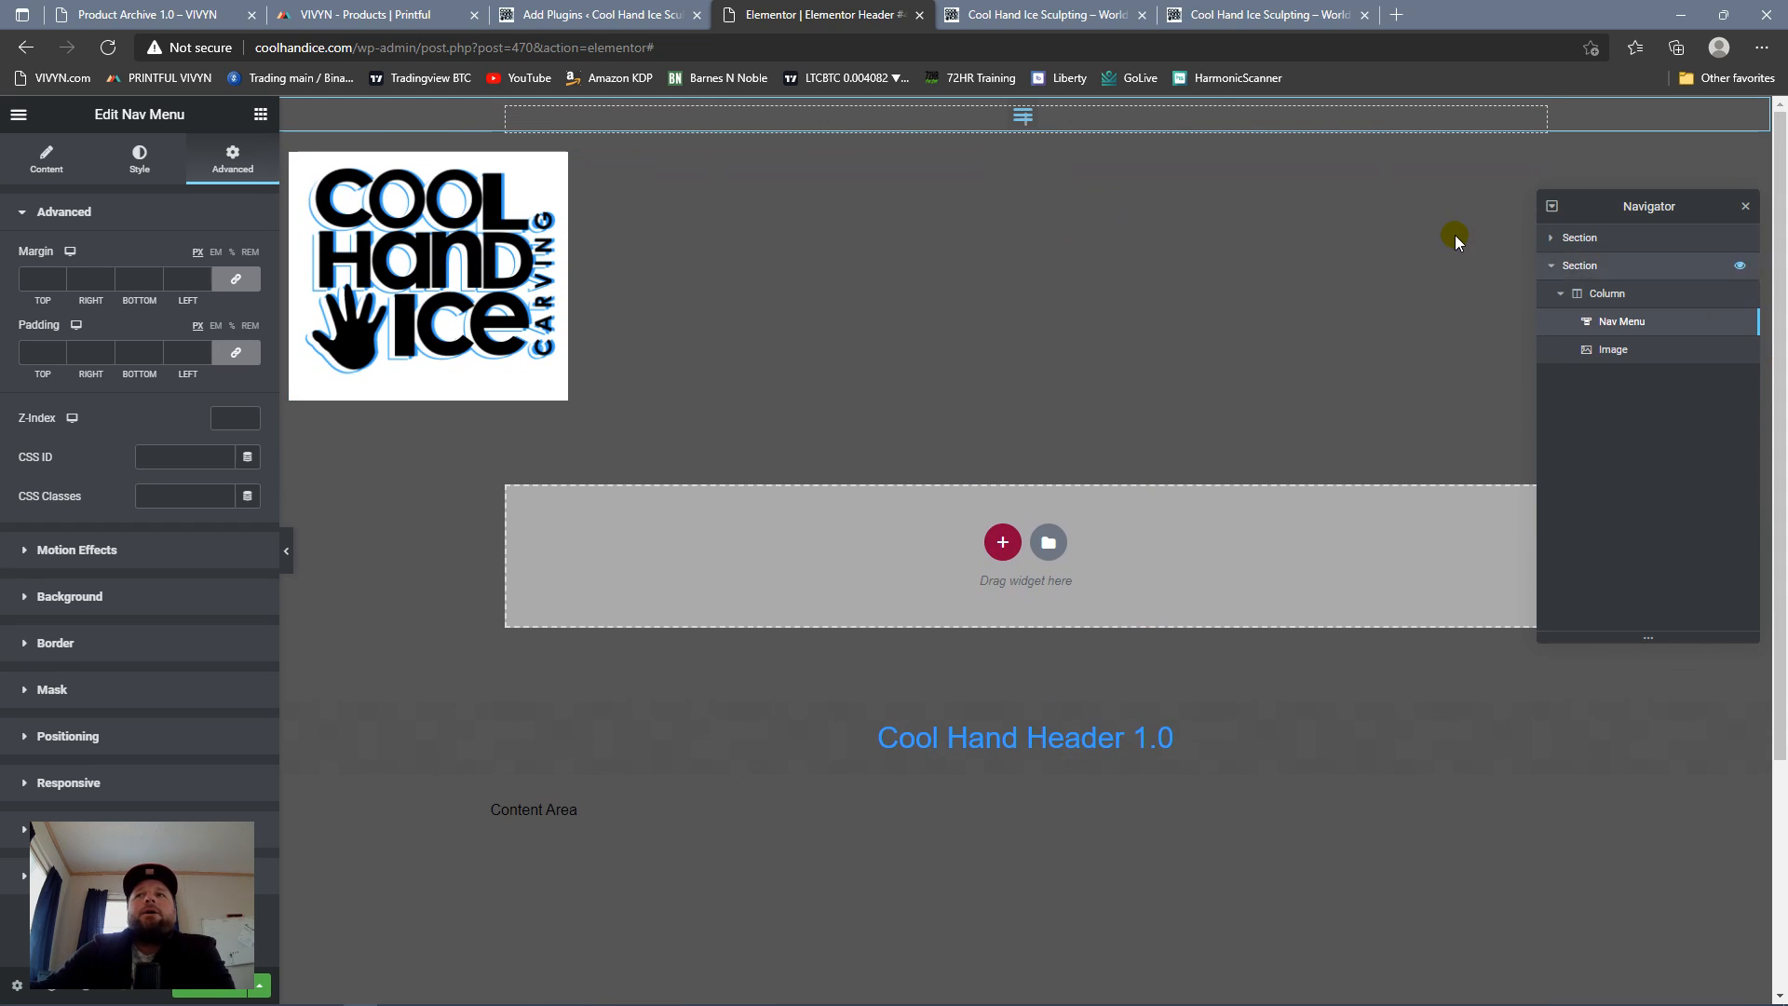
{"action": "scroll", "coordinate": [1006, 309], "scroll_direction": "down", "scroll_amount": 3}
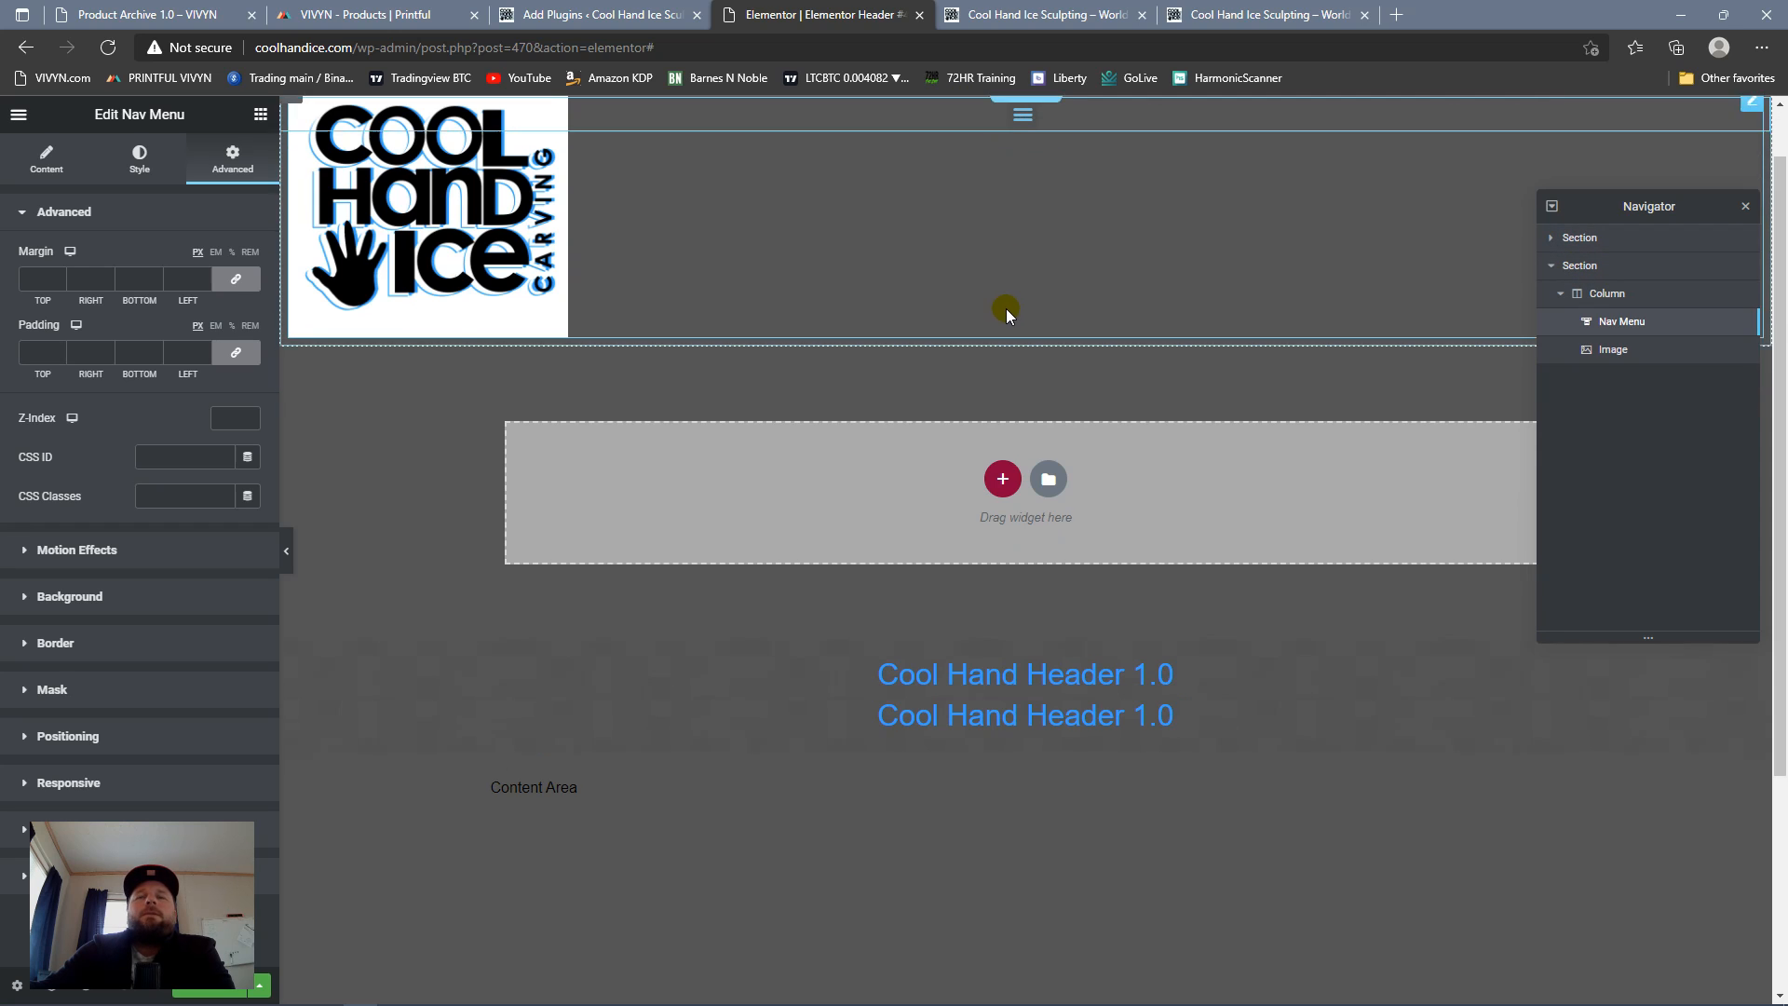
{"action": "scroll", "coordinate": [989, 285], "scroll_direction": "up", "scroll_amount": 3}
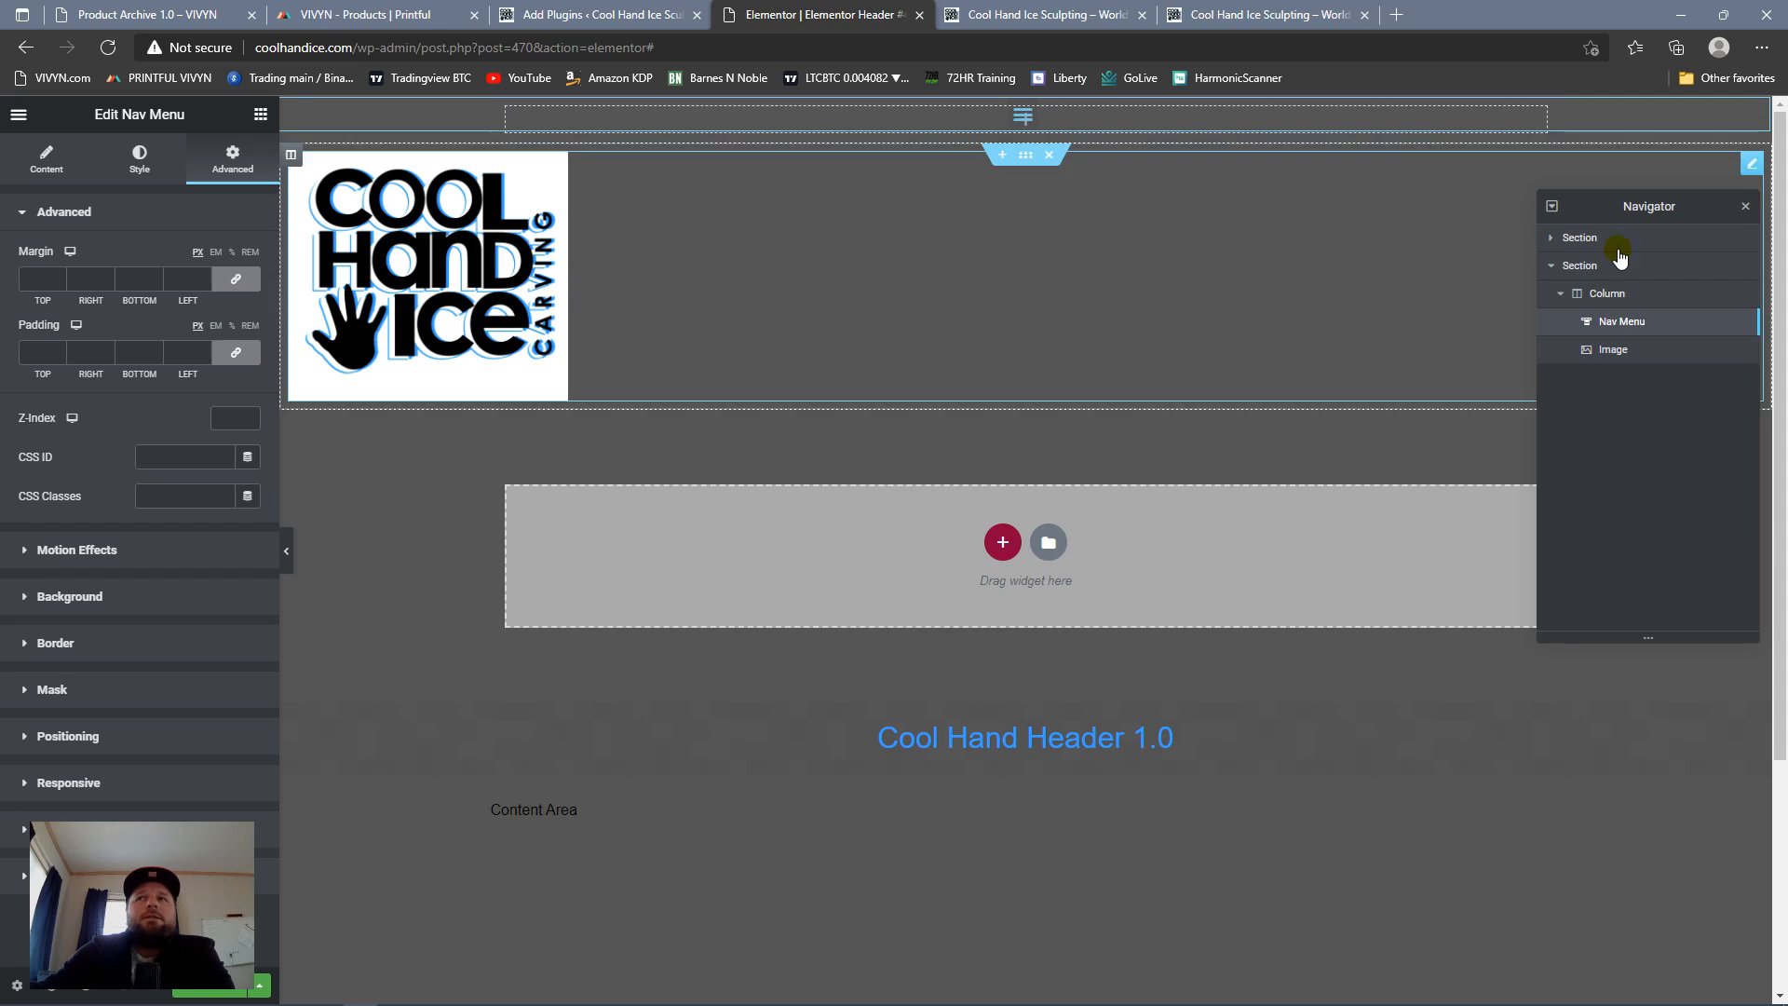
Step: Expand the upper section in the Navigator and try to move the Nav Menu into its empty column
{"action": "left_click_drag", "start_coordinate": [1663, 325], "coordinate": [1619, 272]}
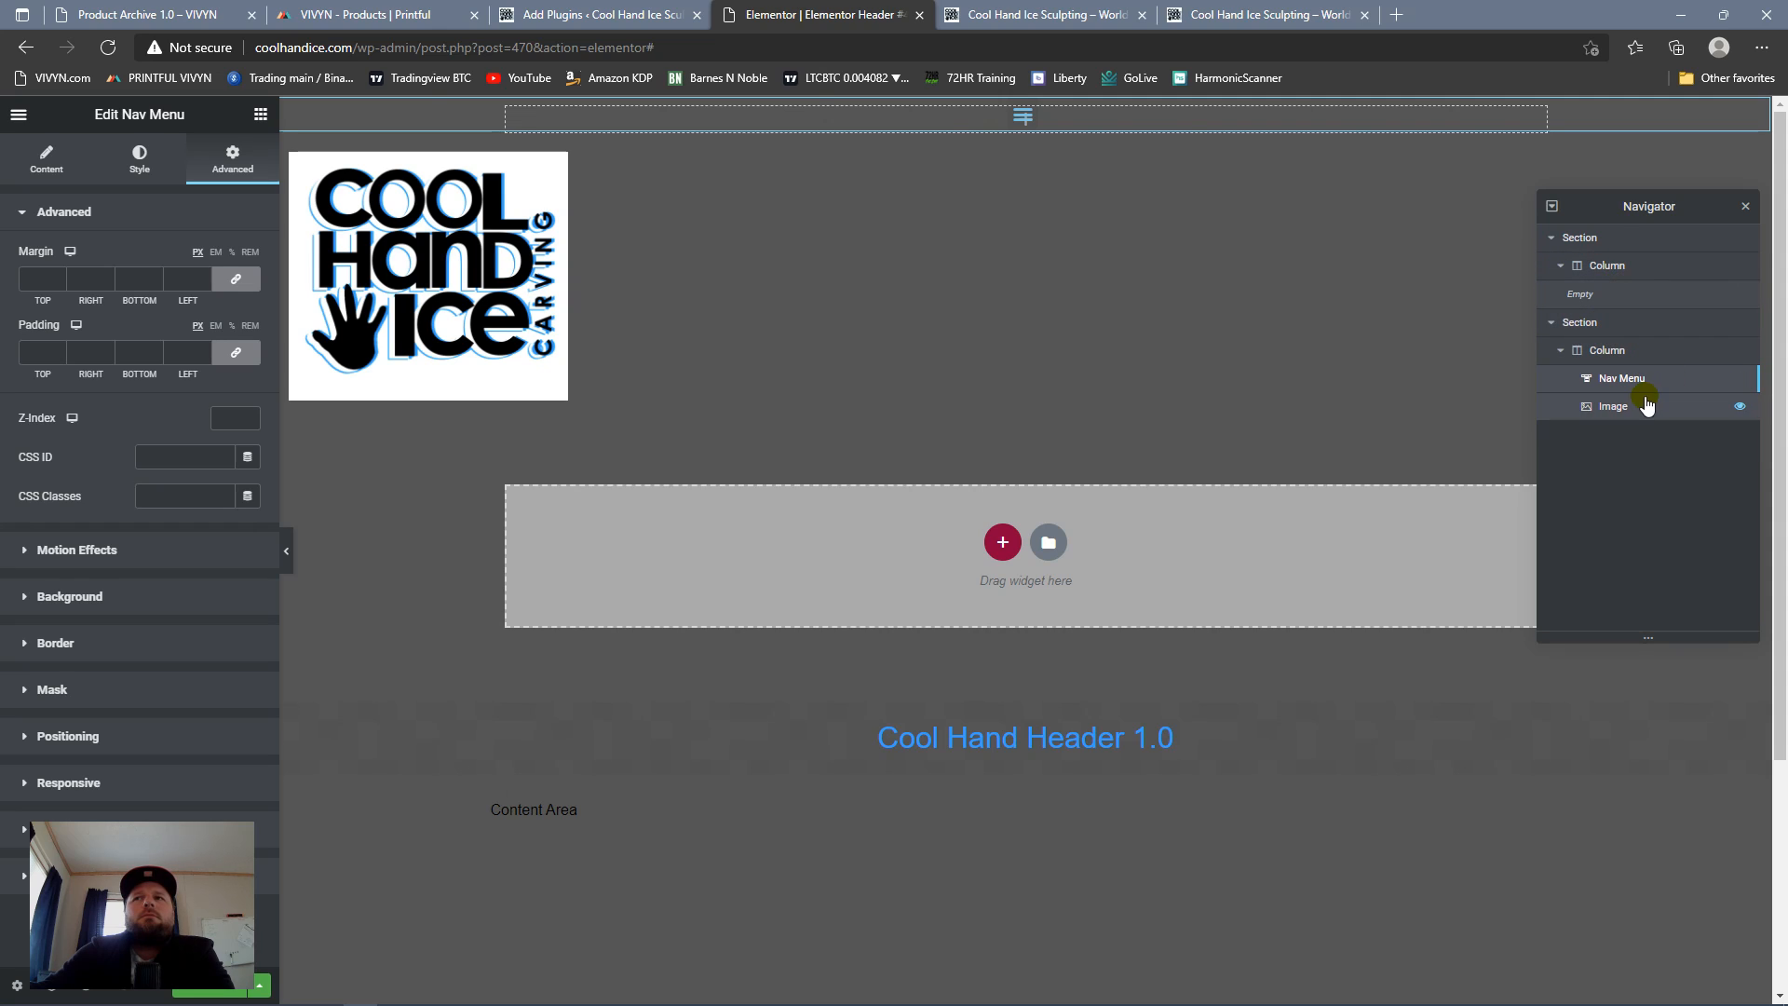
{"action": "left_click_drag", "start_coordinate": [1561, 379], "coordinate": [1561, 380]}
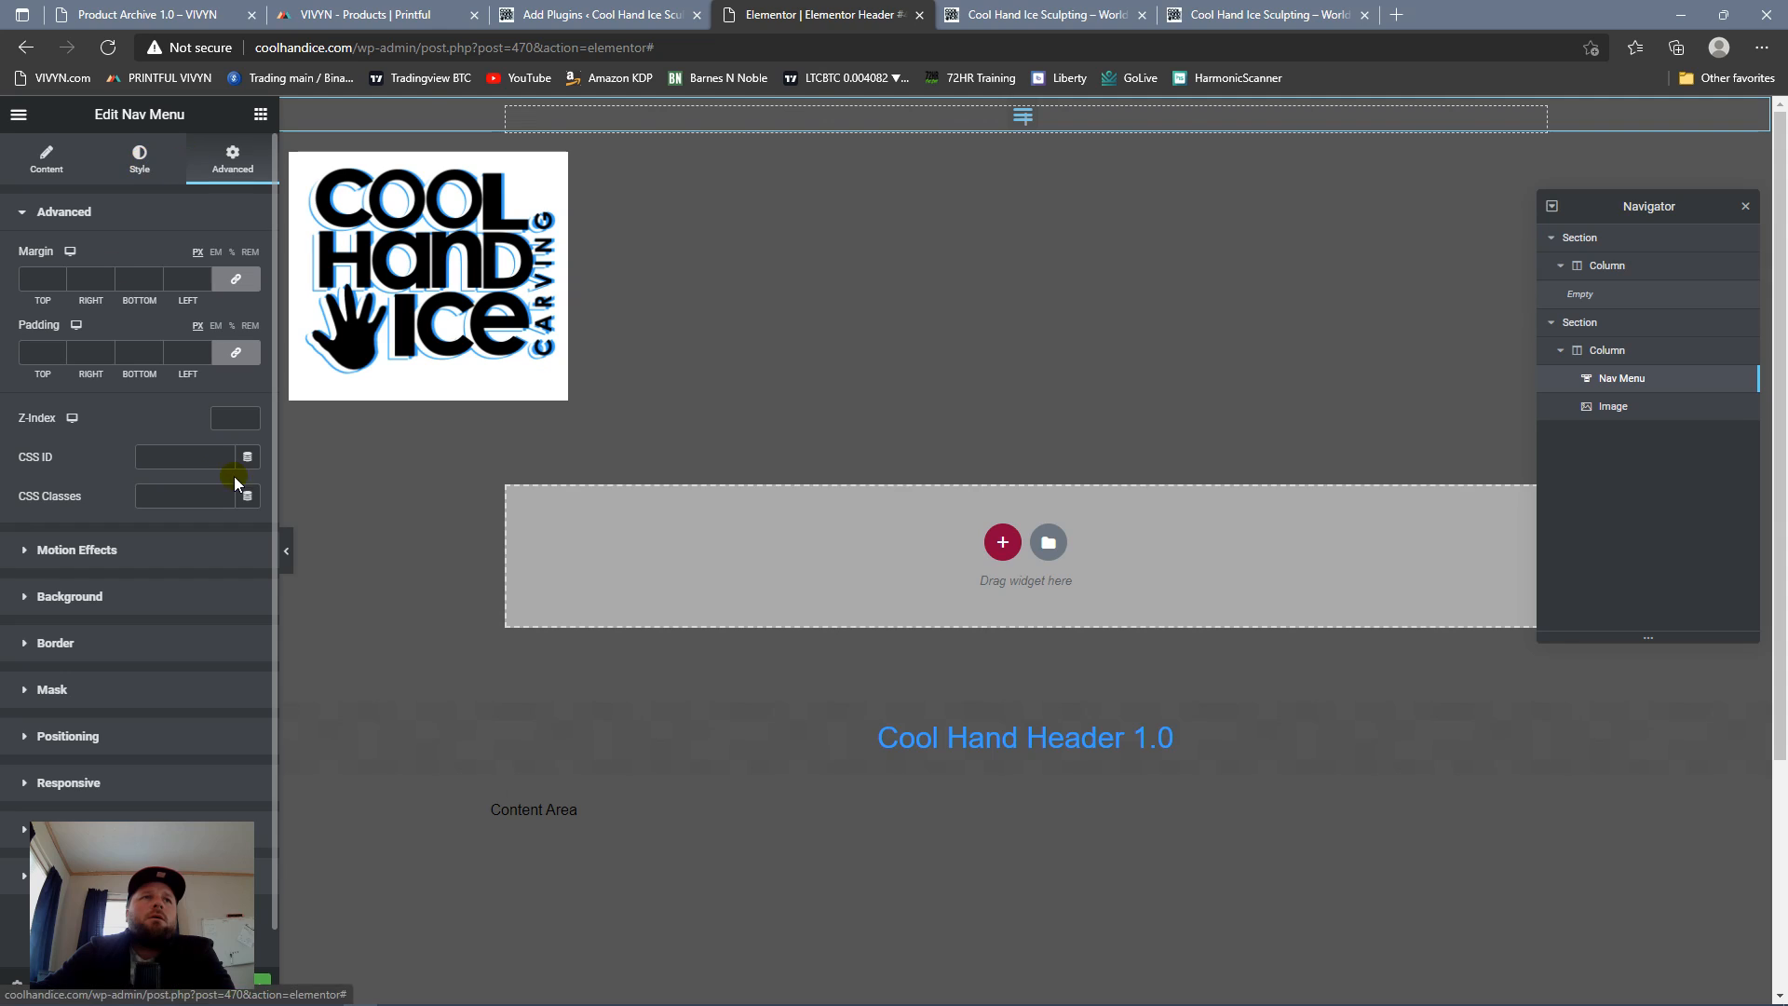
Step: Set the nav menu's position to Default and move it into the empty section above the logo
{"action": "scroll", "coordinate": [139, 391], "scroll_direction": "down", "scroll_amount": 1}
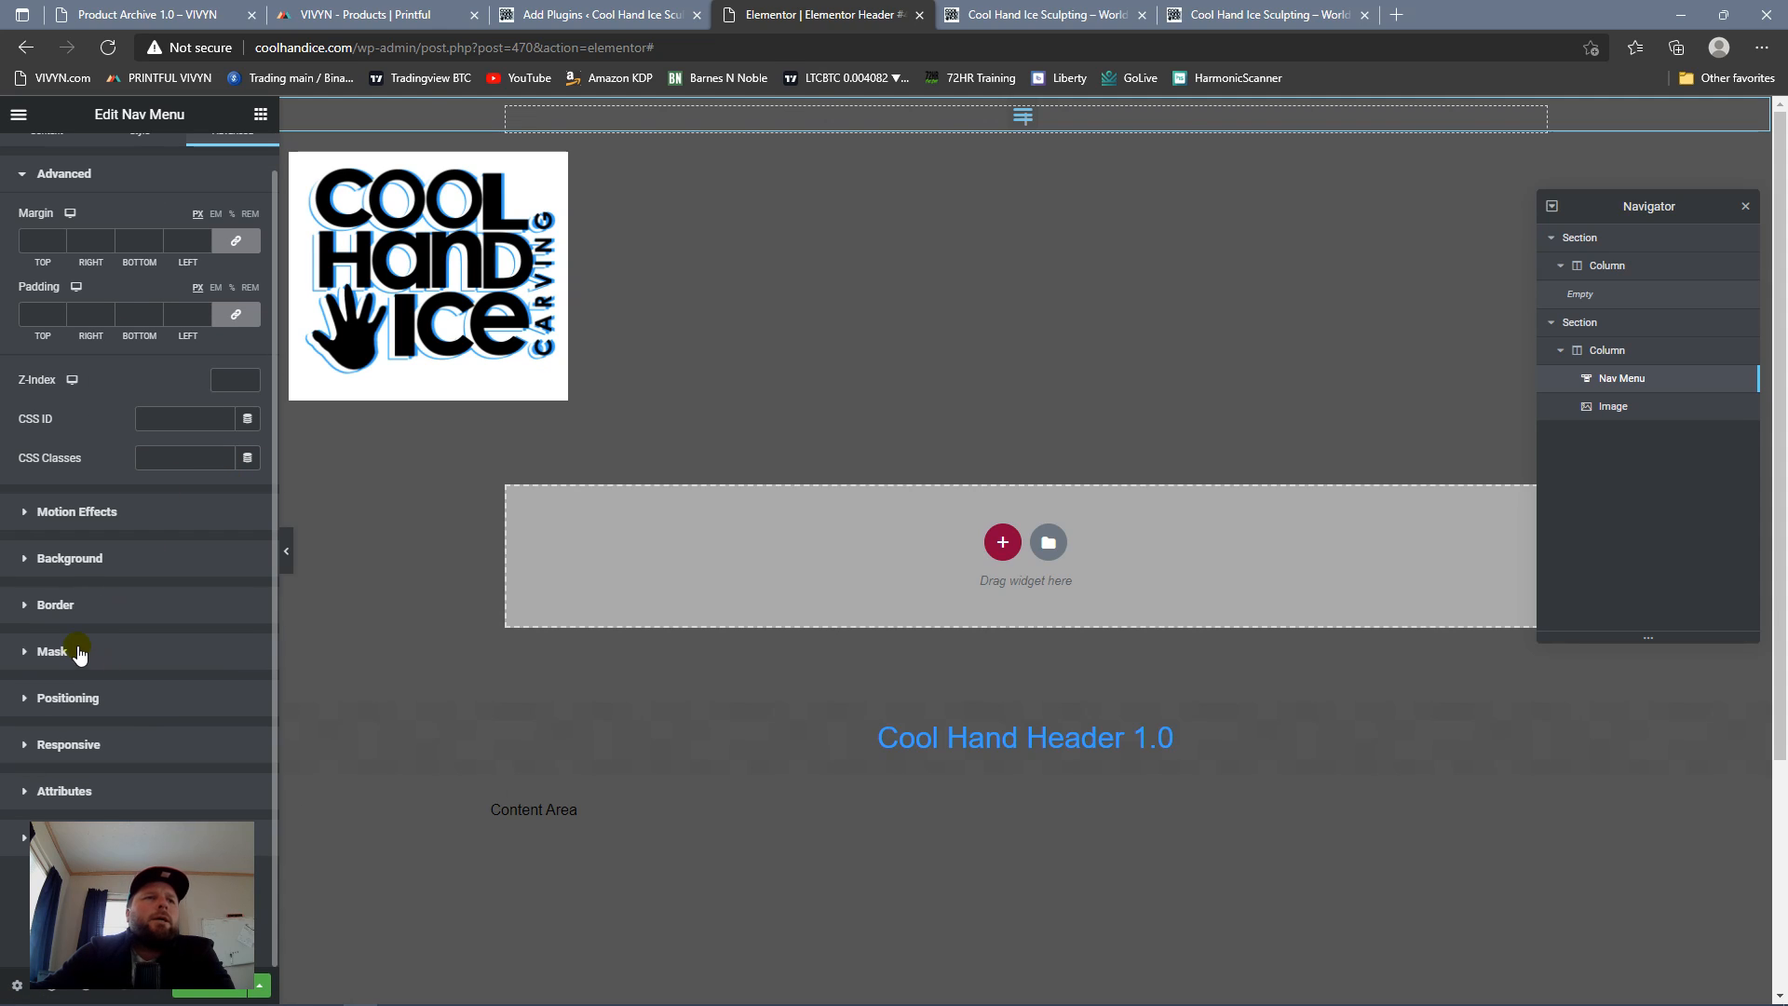
{"action": "left_click", "coordinate": [134, 712]}
{"action": "left_click", "coordinate": [220, 655]}
{"action": "left_click", "coordinate": [208, 661]}
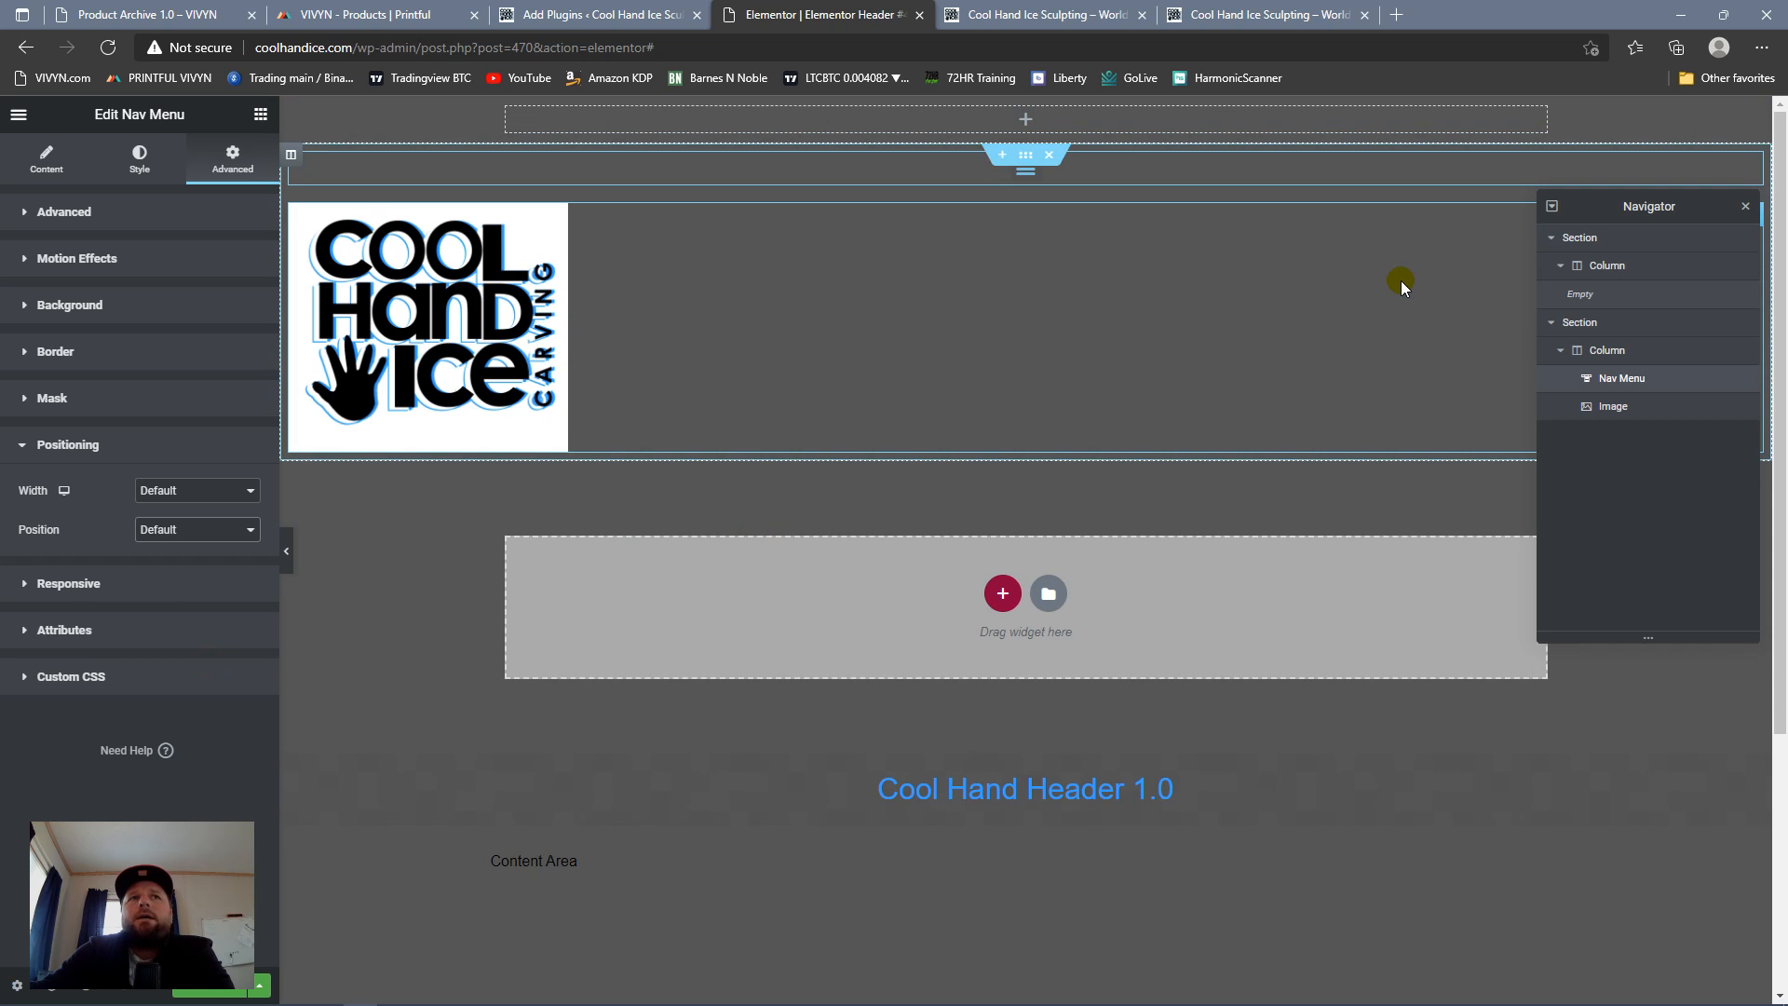
{"action": "left_click_drag", "start_coordinate": [1751, 164], "coordinate": [1295, 111]}
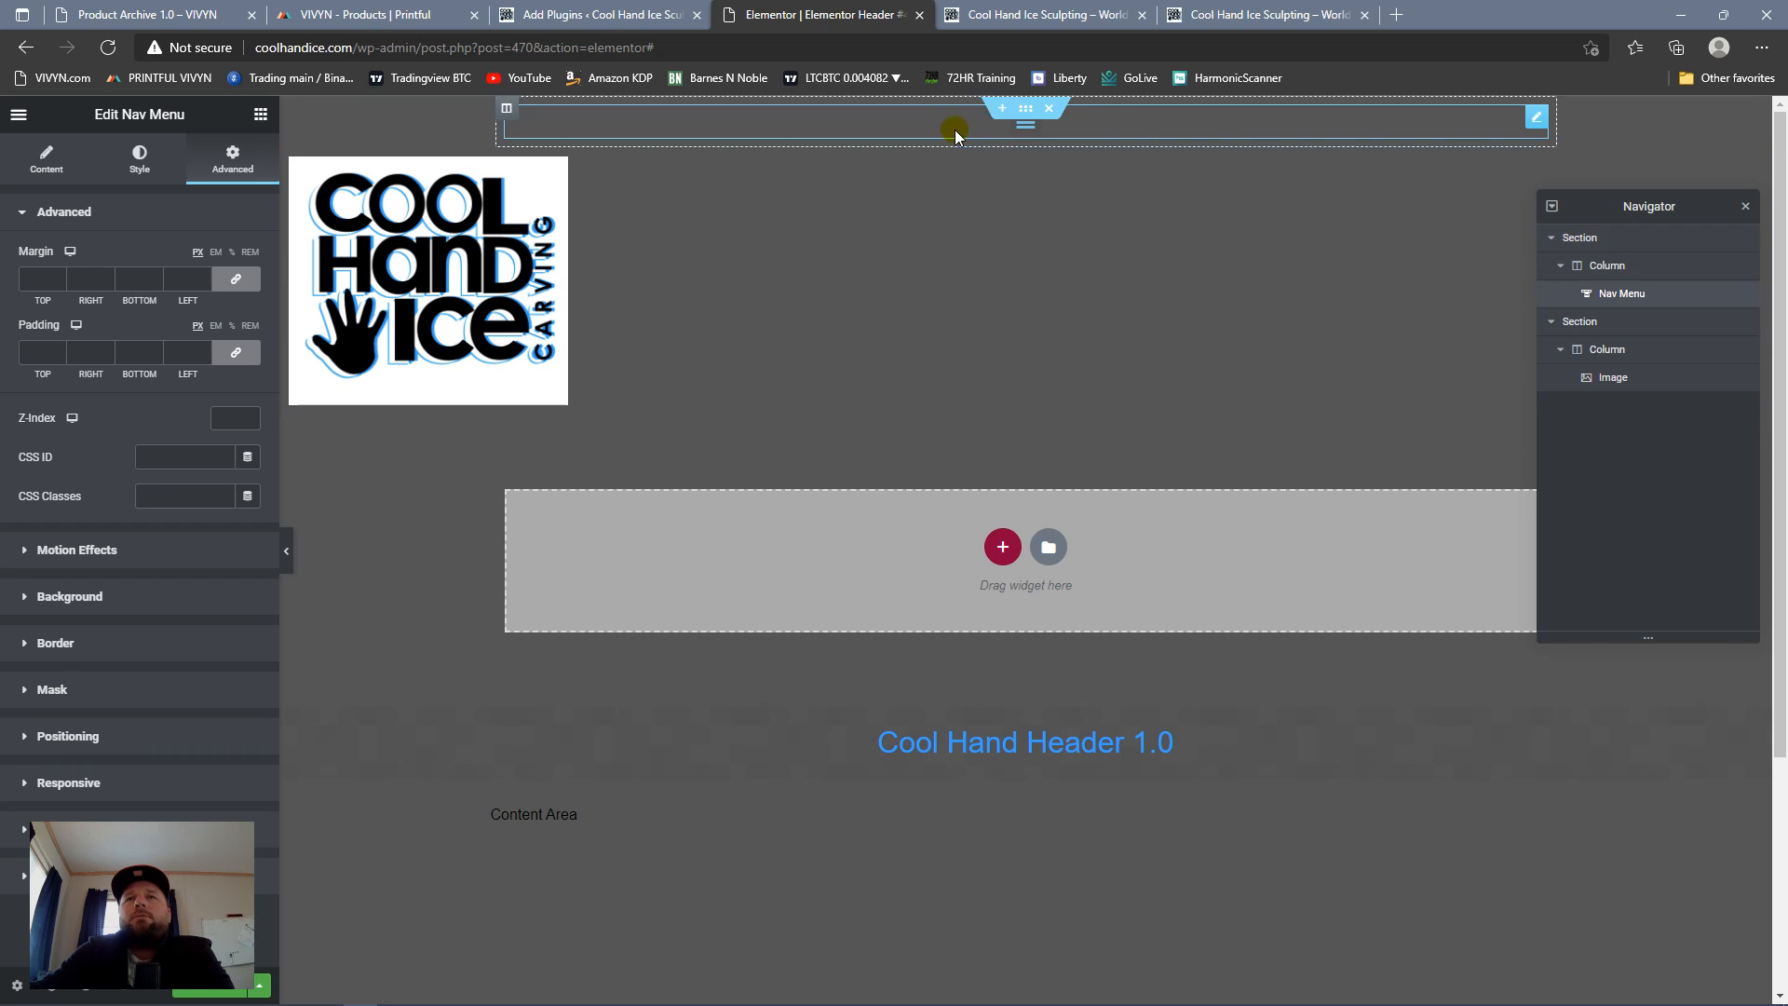
{"action": "scroll", "coordinate": [891, 220], "scroll_direction": "down", "scroll_amount": 3}
{"action": "scroll", "coordinate": [900, 216], "scroll_direction": "up", "scroll_amount": 3}
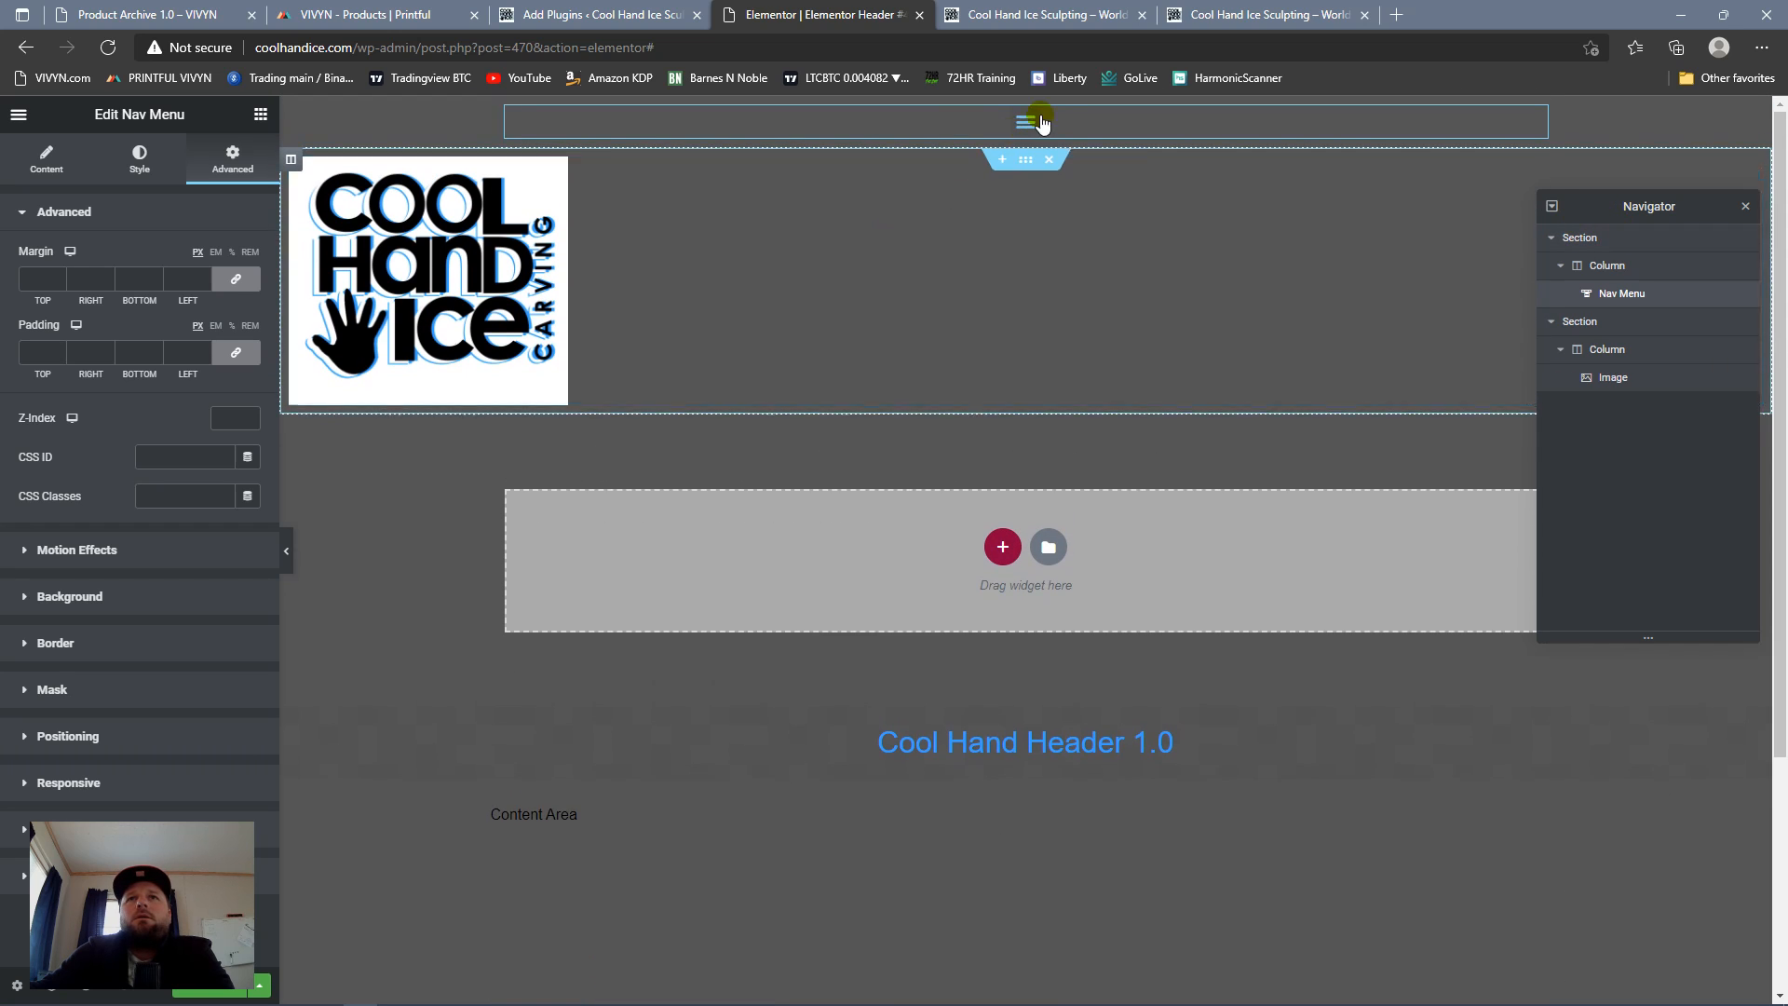
Step: Make the section holding the nav menu sticky to the Top through its motion effects
{"action": "left_click", "coordinate": [859, 131]}
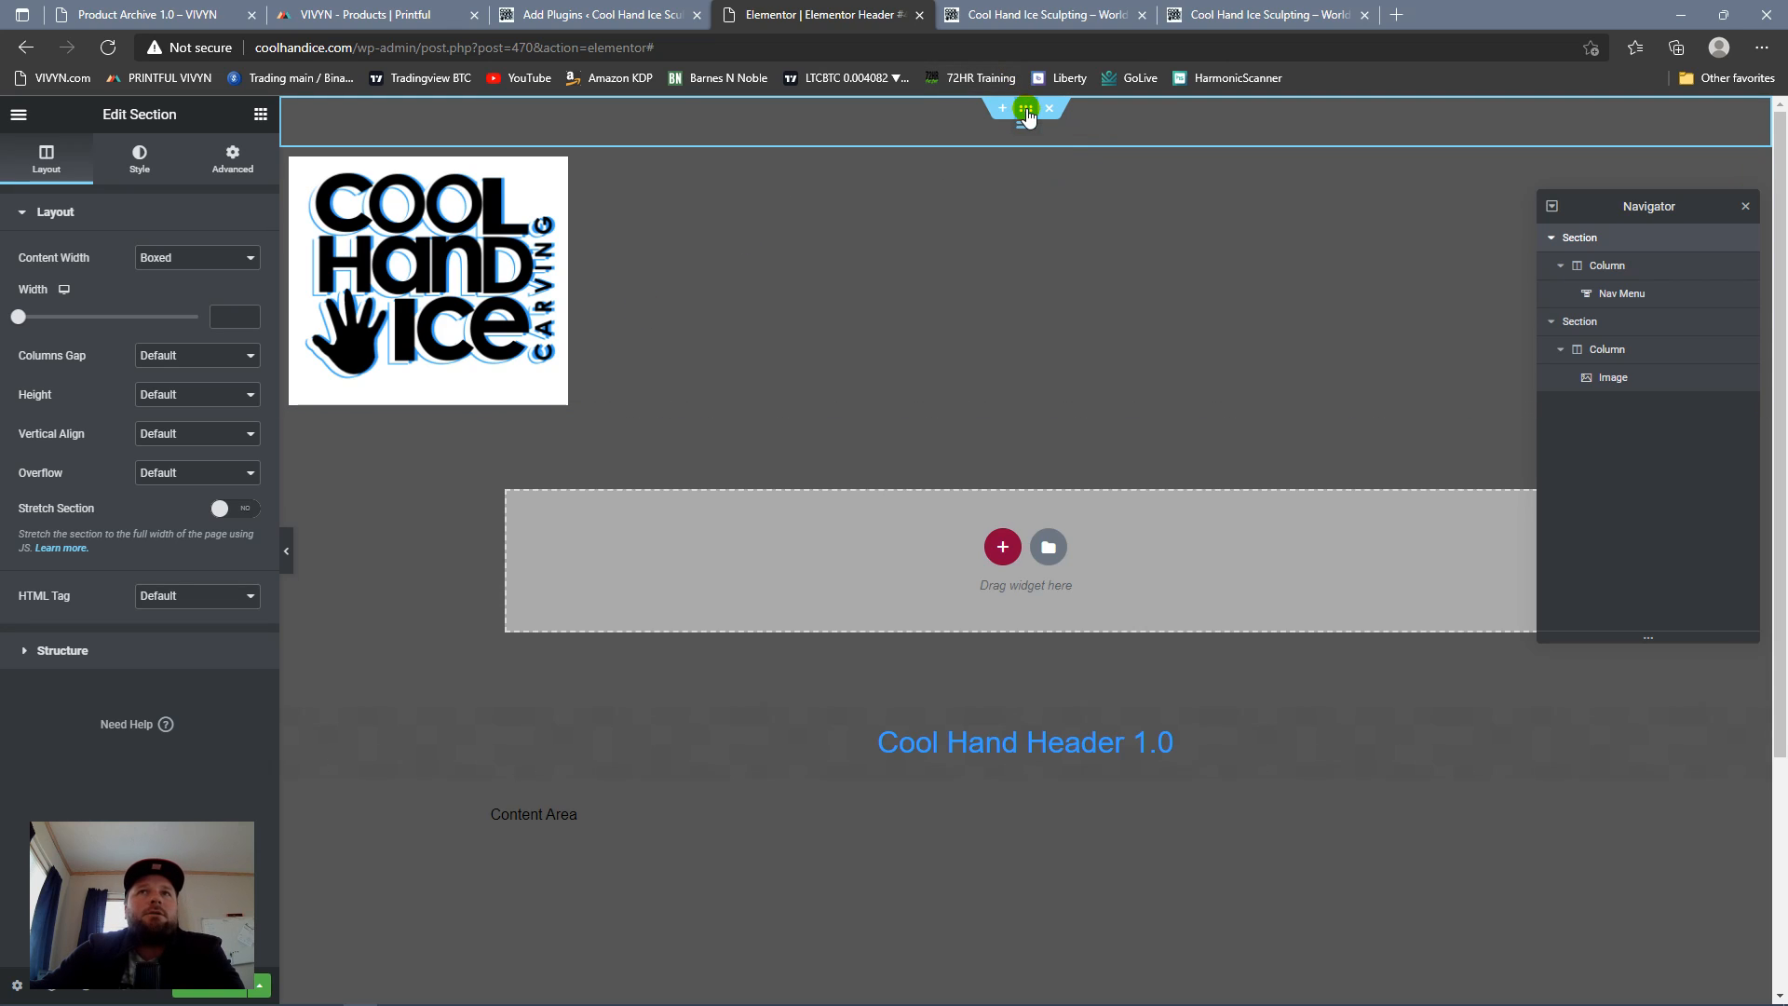
{"action": "left_click", "coordinate": [234, 151]}
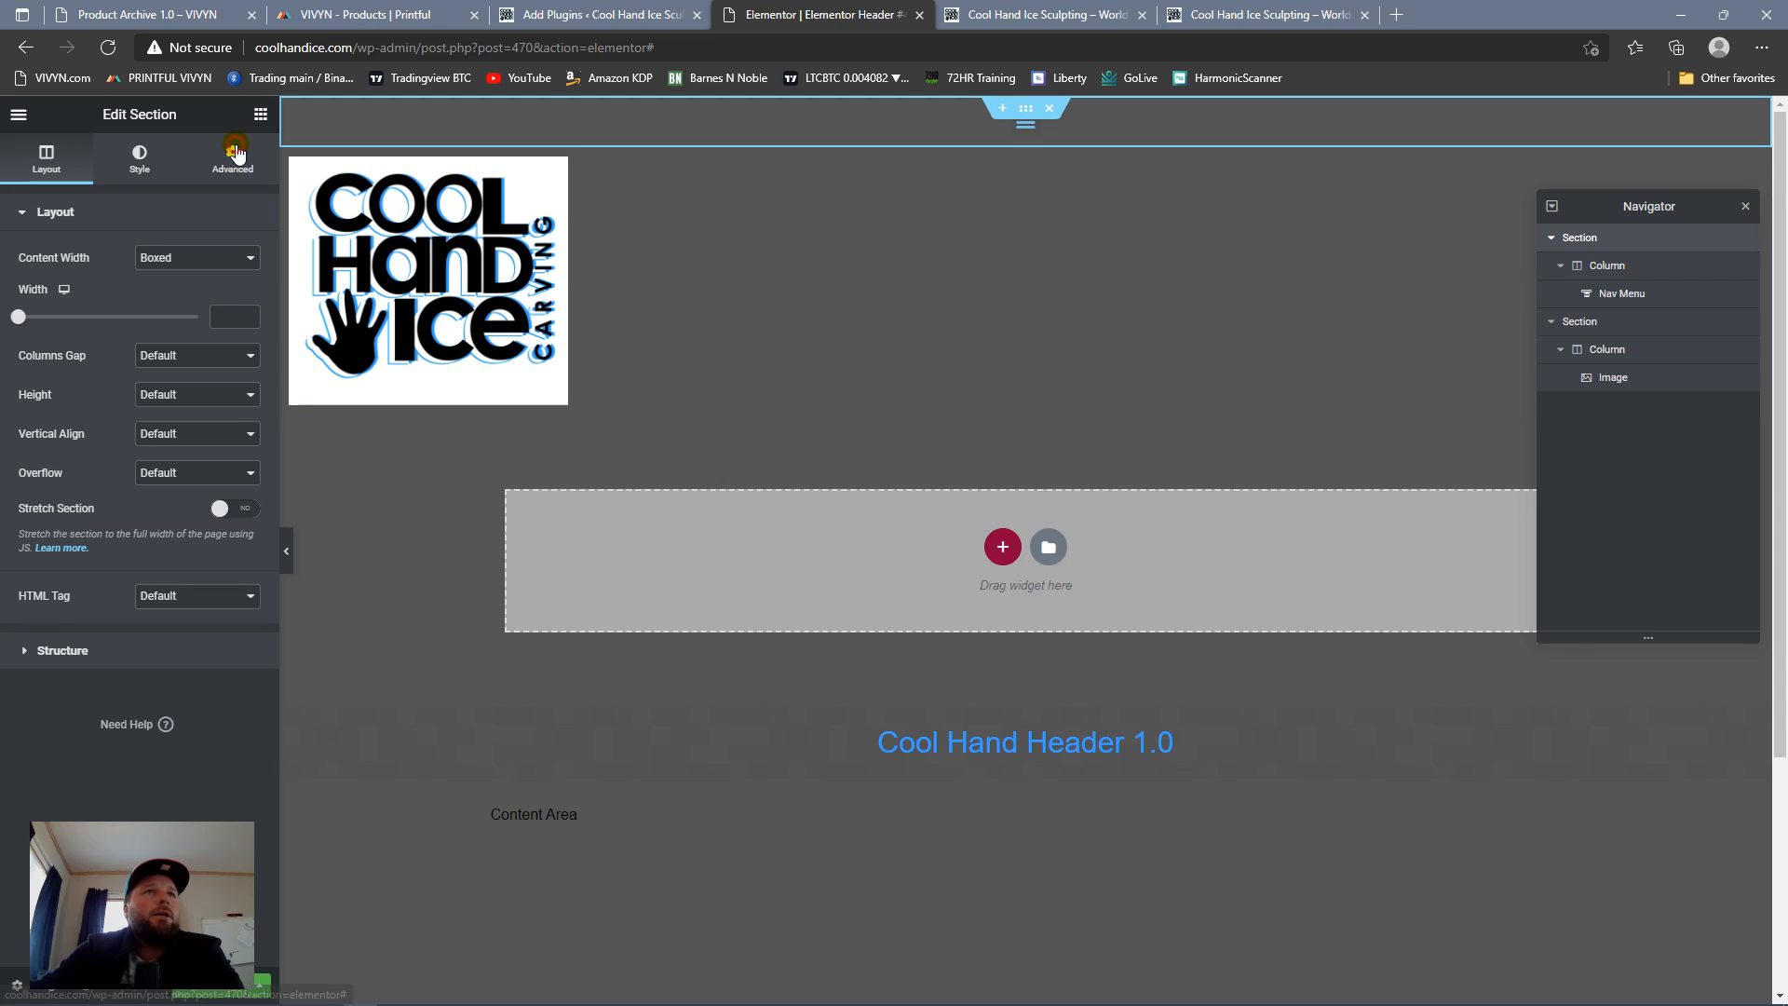
{"action": "left_click", "coordinate": [104, 602]}
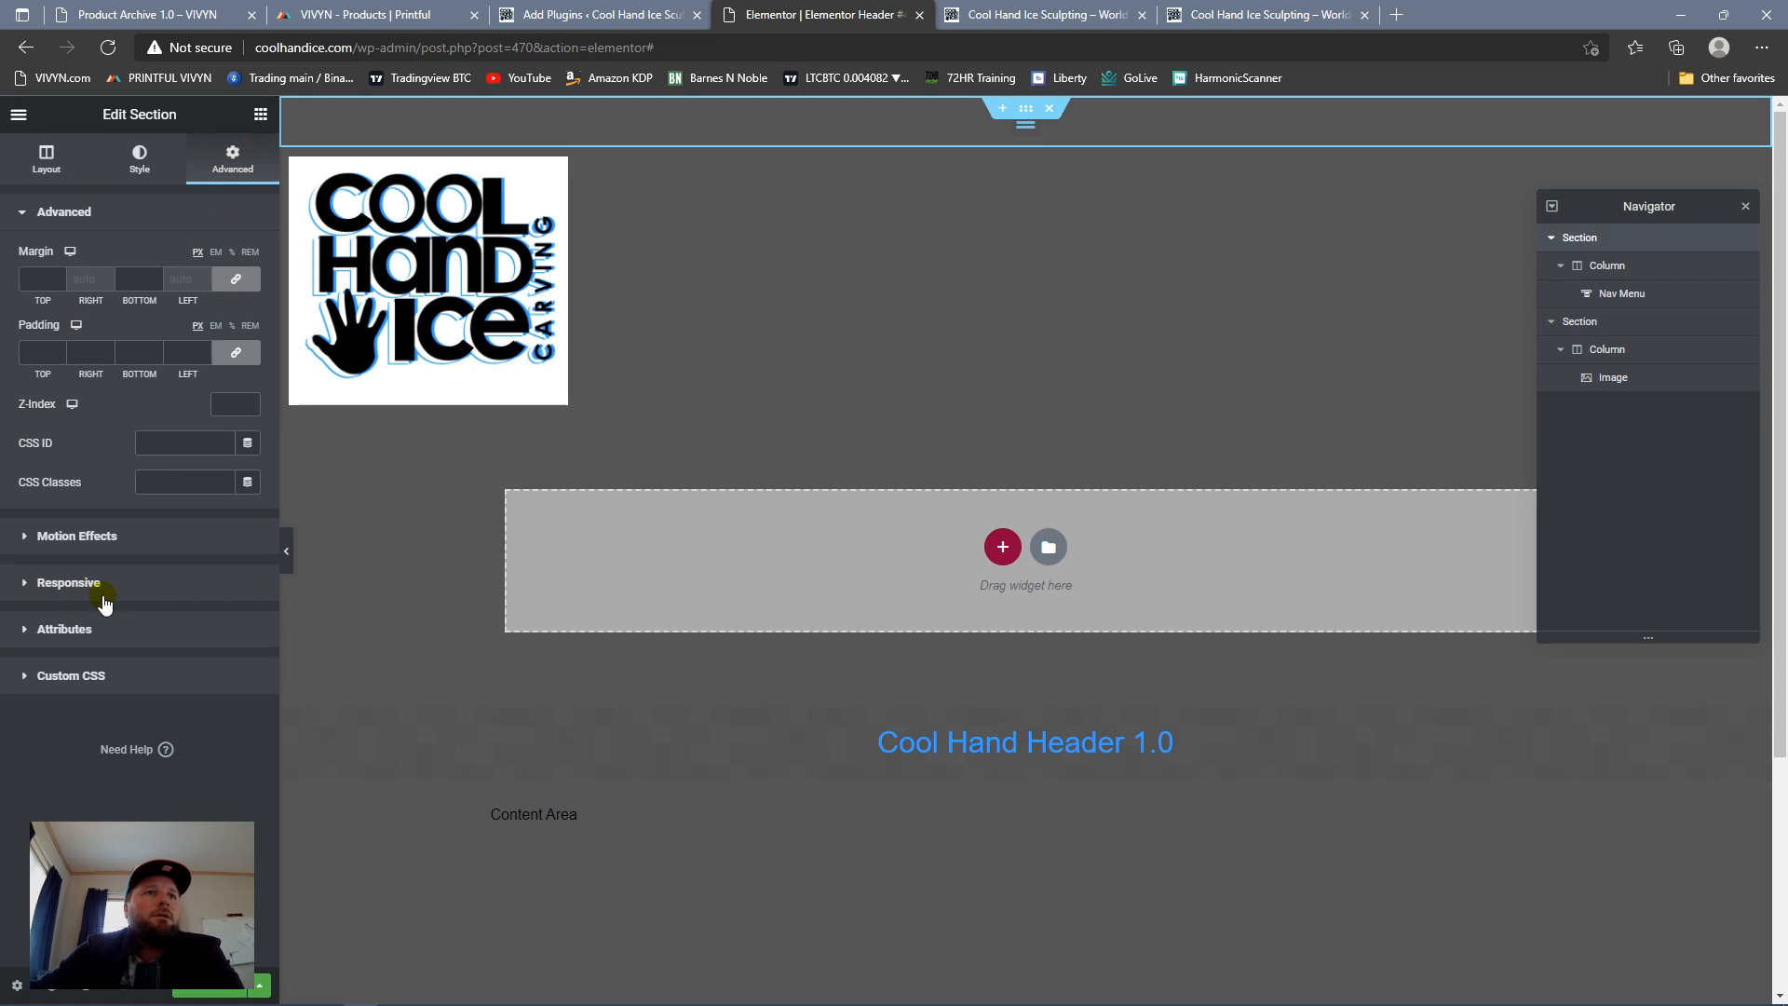
{"action": "left_click", "coordinate": [88, 580]}
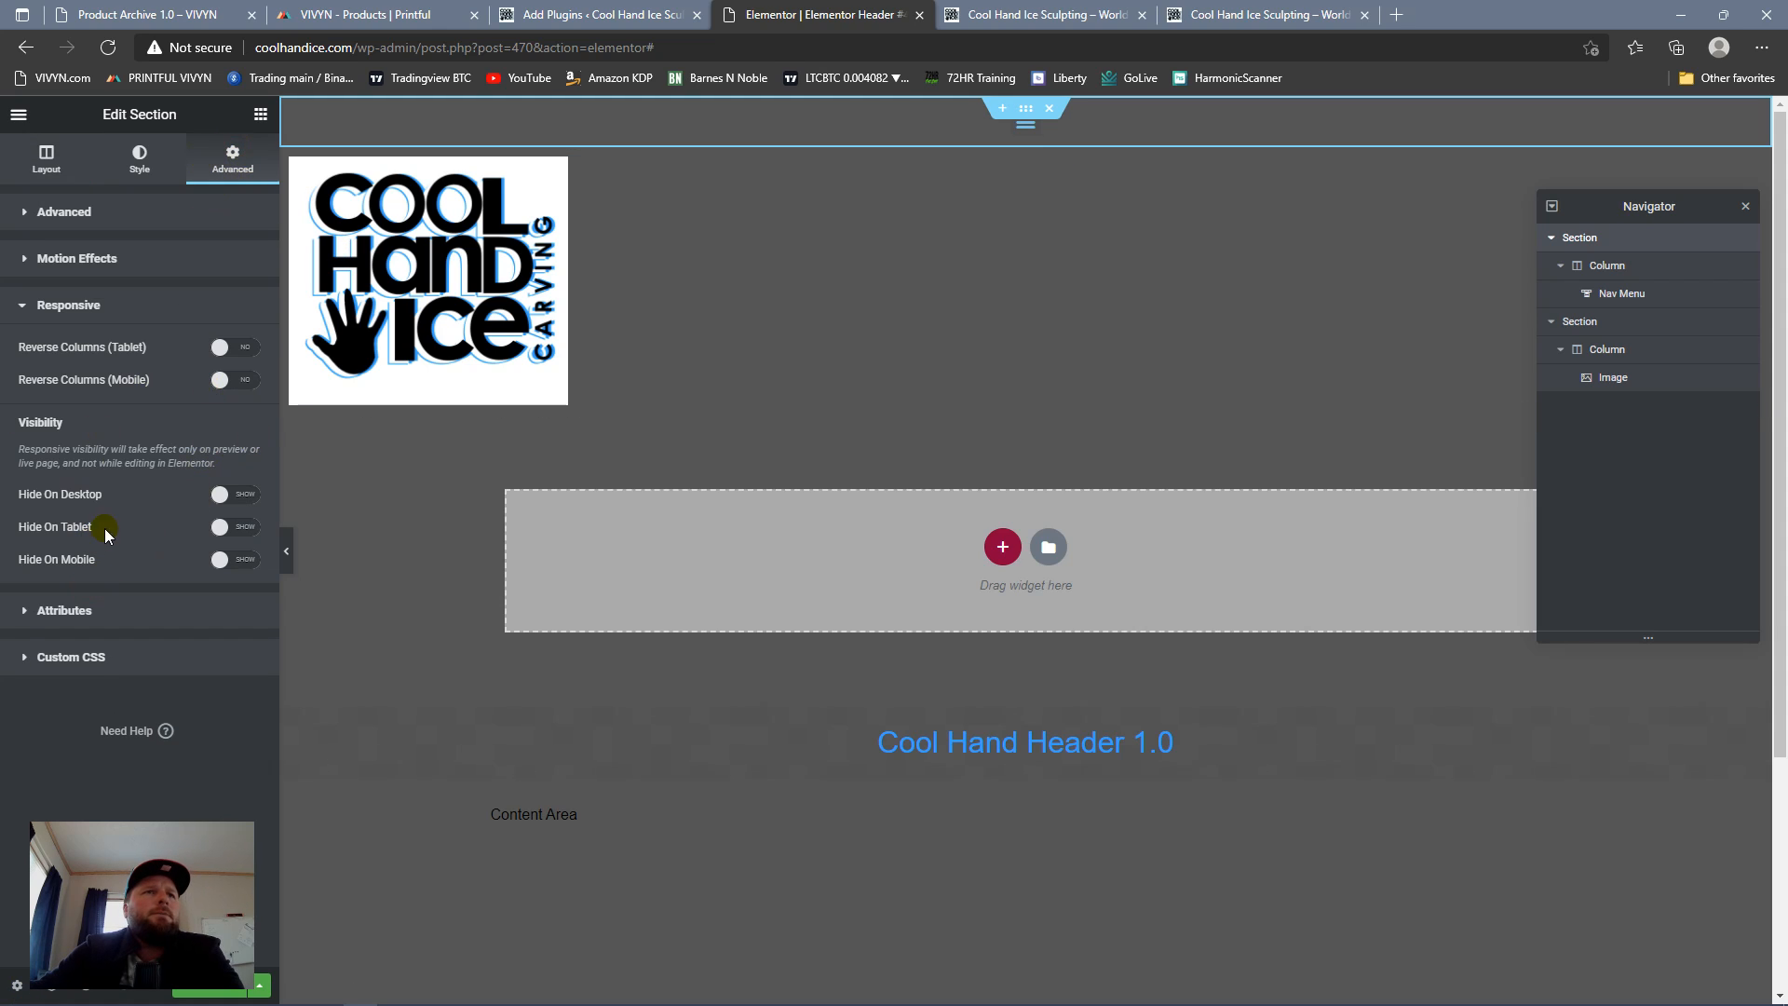
{"action": "left_click", "coordinate": [131, 260]}
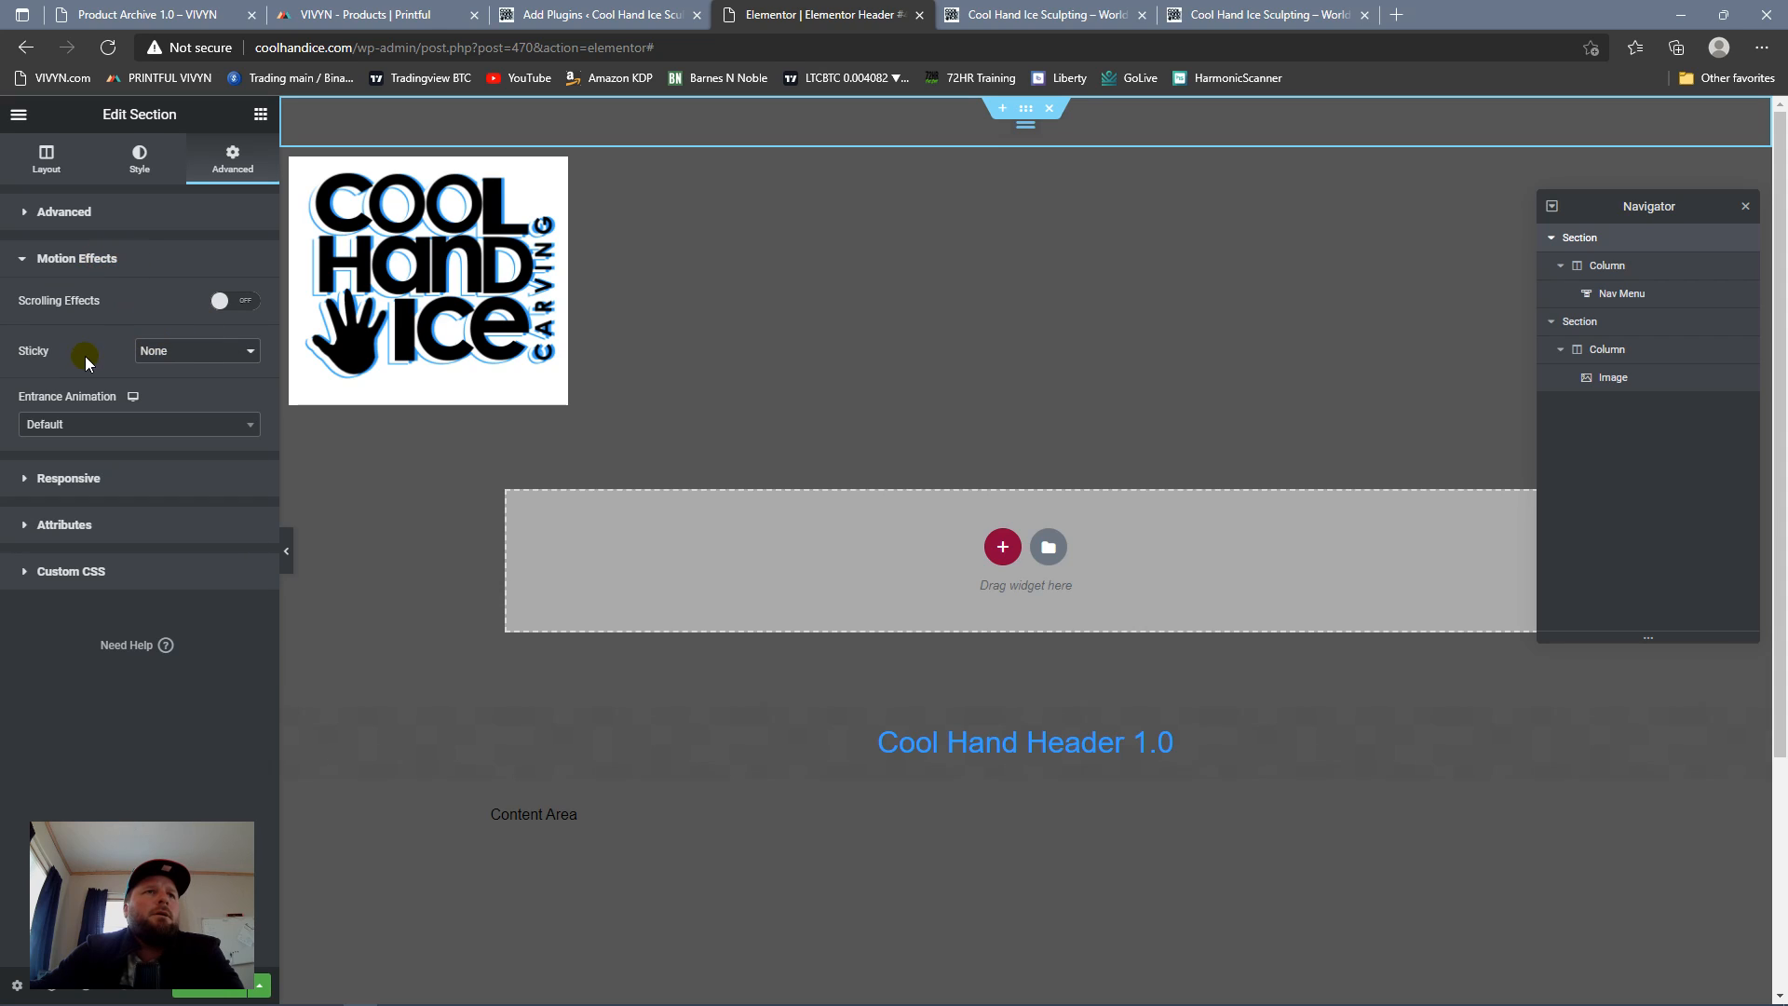
{"action": "left_click", "coordinate": [235, 351]}
{"action": "left_click", "coordinate": [204, 388]}
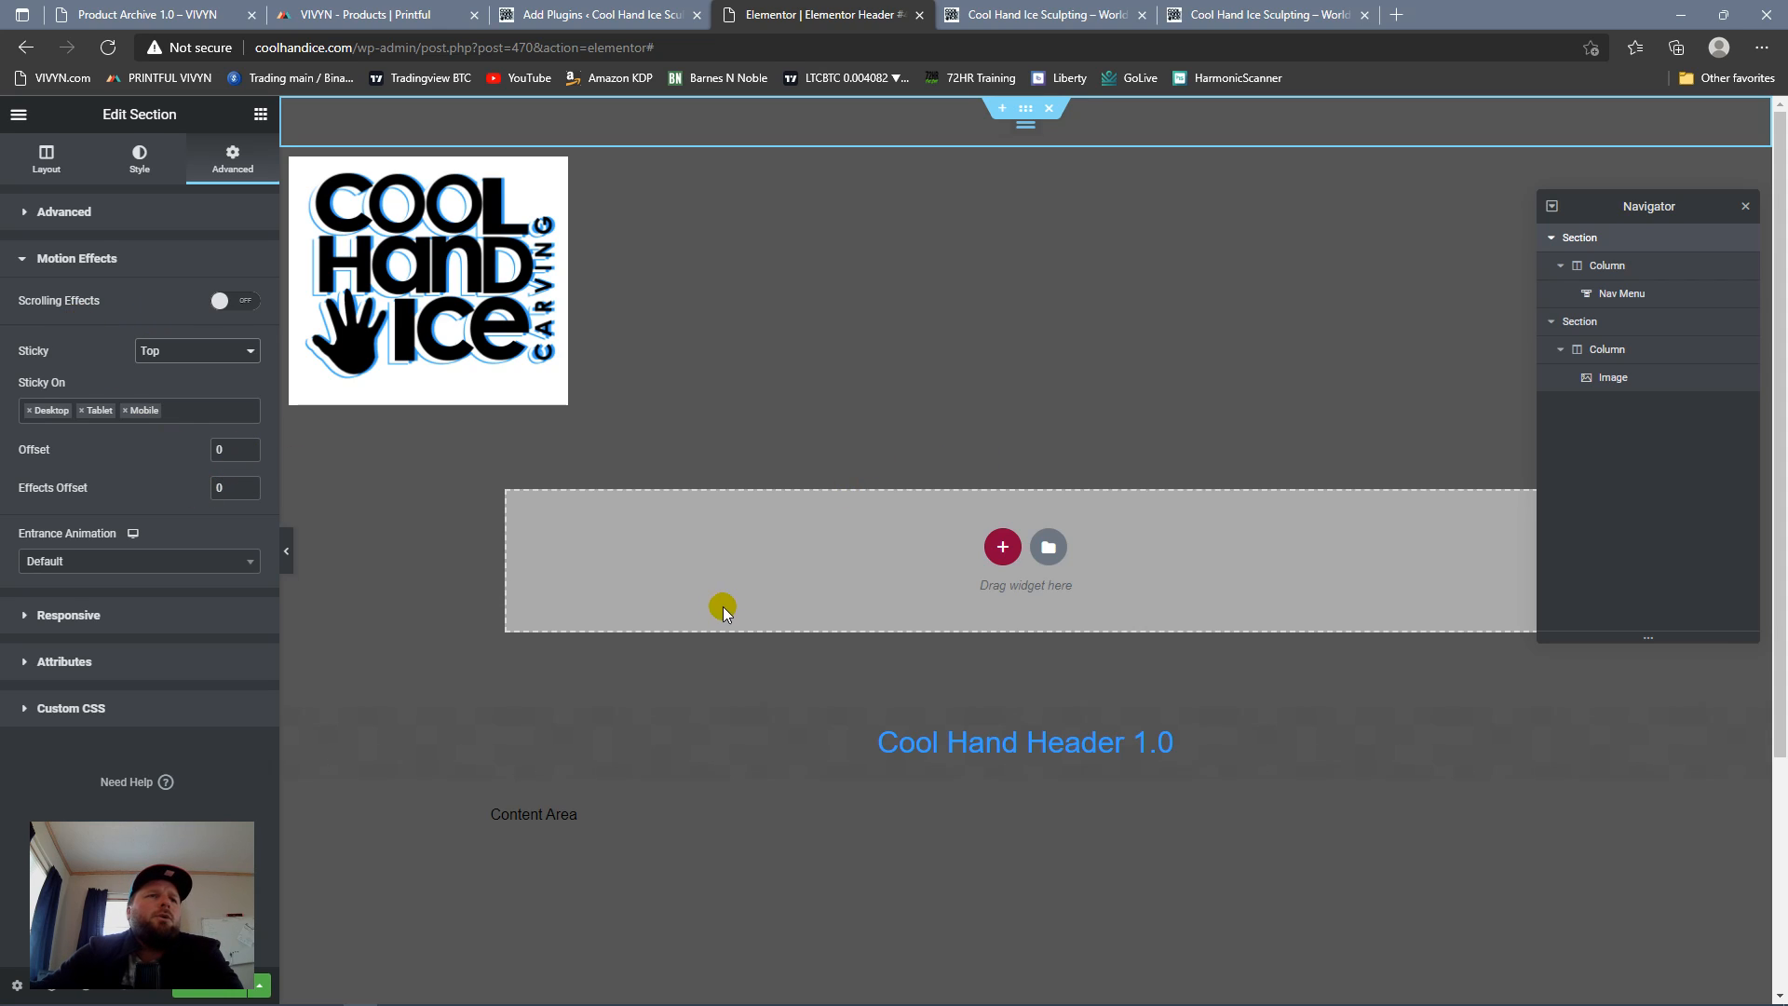
Step: Examine how the sticky menu section behaves above the logo while the page scrolls
{"action": "scroll", "coordinate": [1056, 430], "scroll_direction": "down", "scroll_amount": 3}
{"action": "scroll", "coordinate": [1053, 439], "scroll_direction": "up", "scroll_amount": 3}
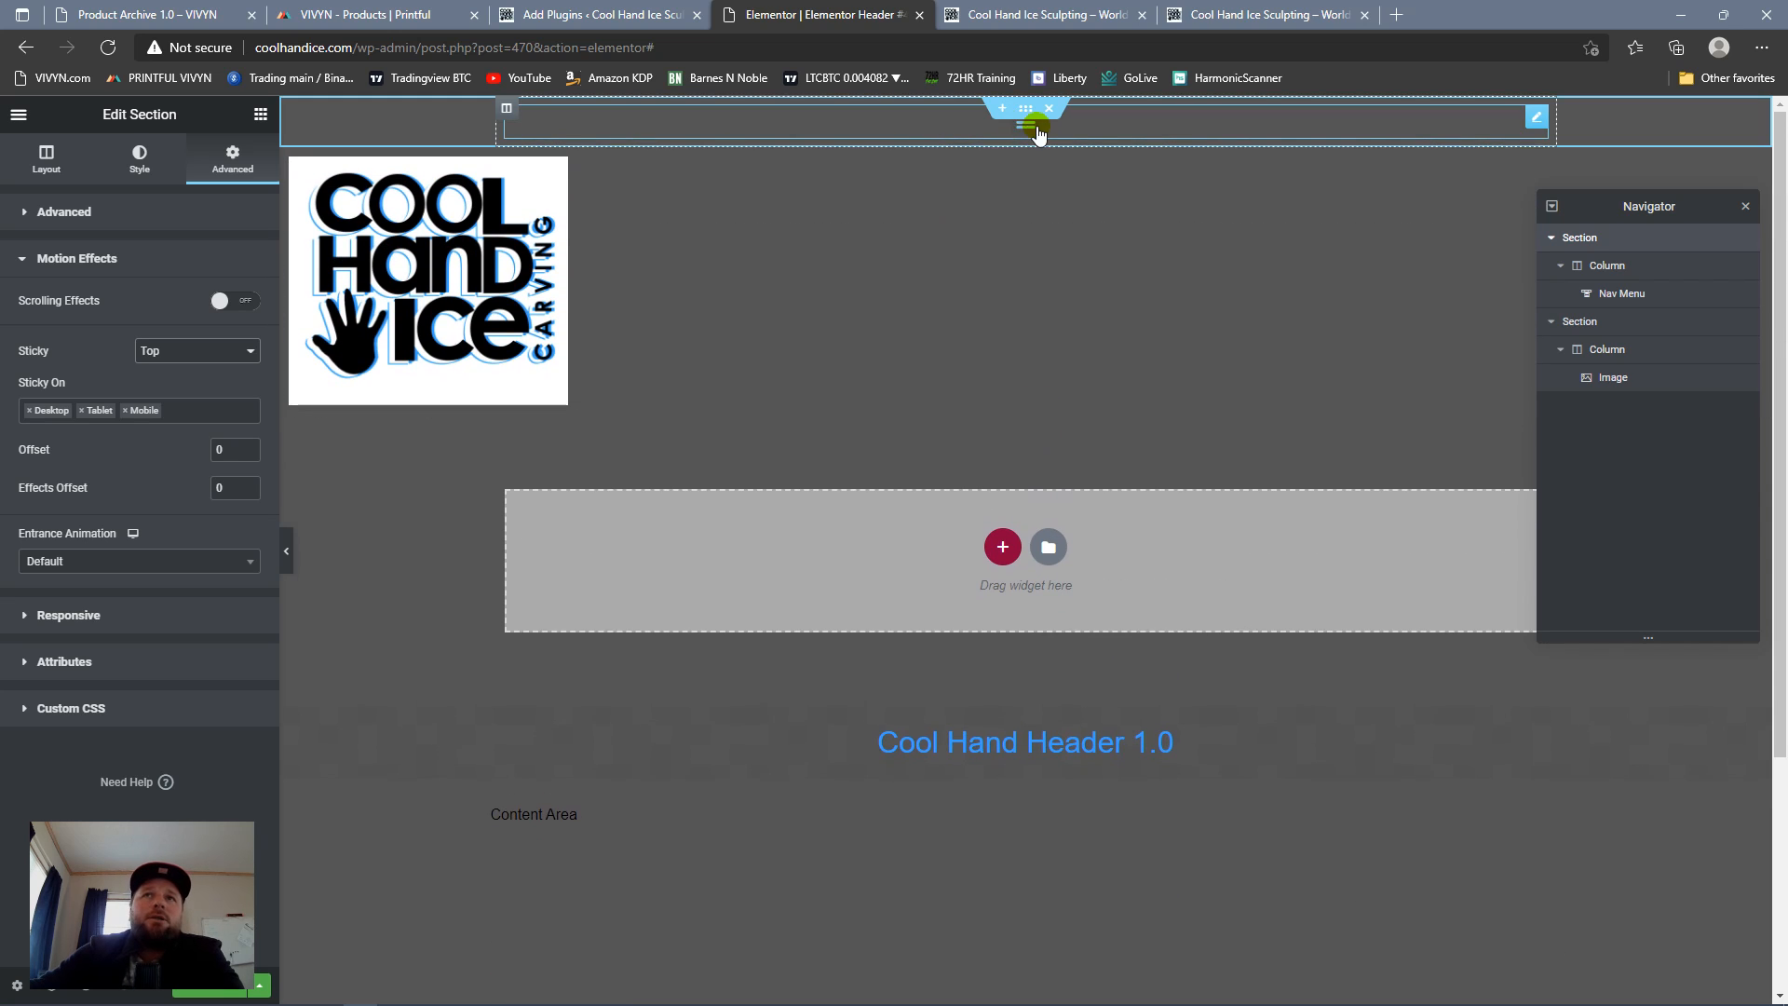
{"action": "scroll", "coordinate": [719, 276], "scroll_direction": "down", "scroll_amount": 3}
{"action": "scroll", "coordinate": [914, 303], "scroll_direction": "up", "scroll_amount": 3}
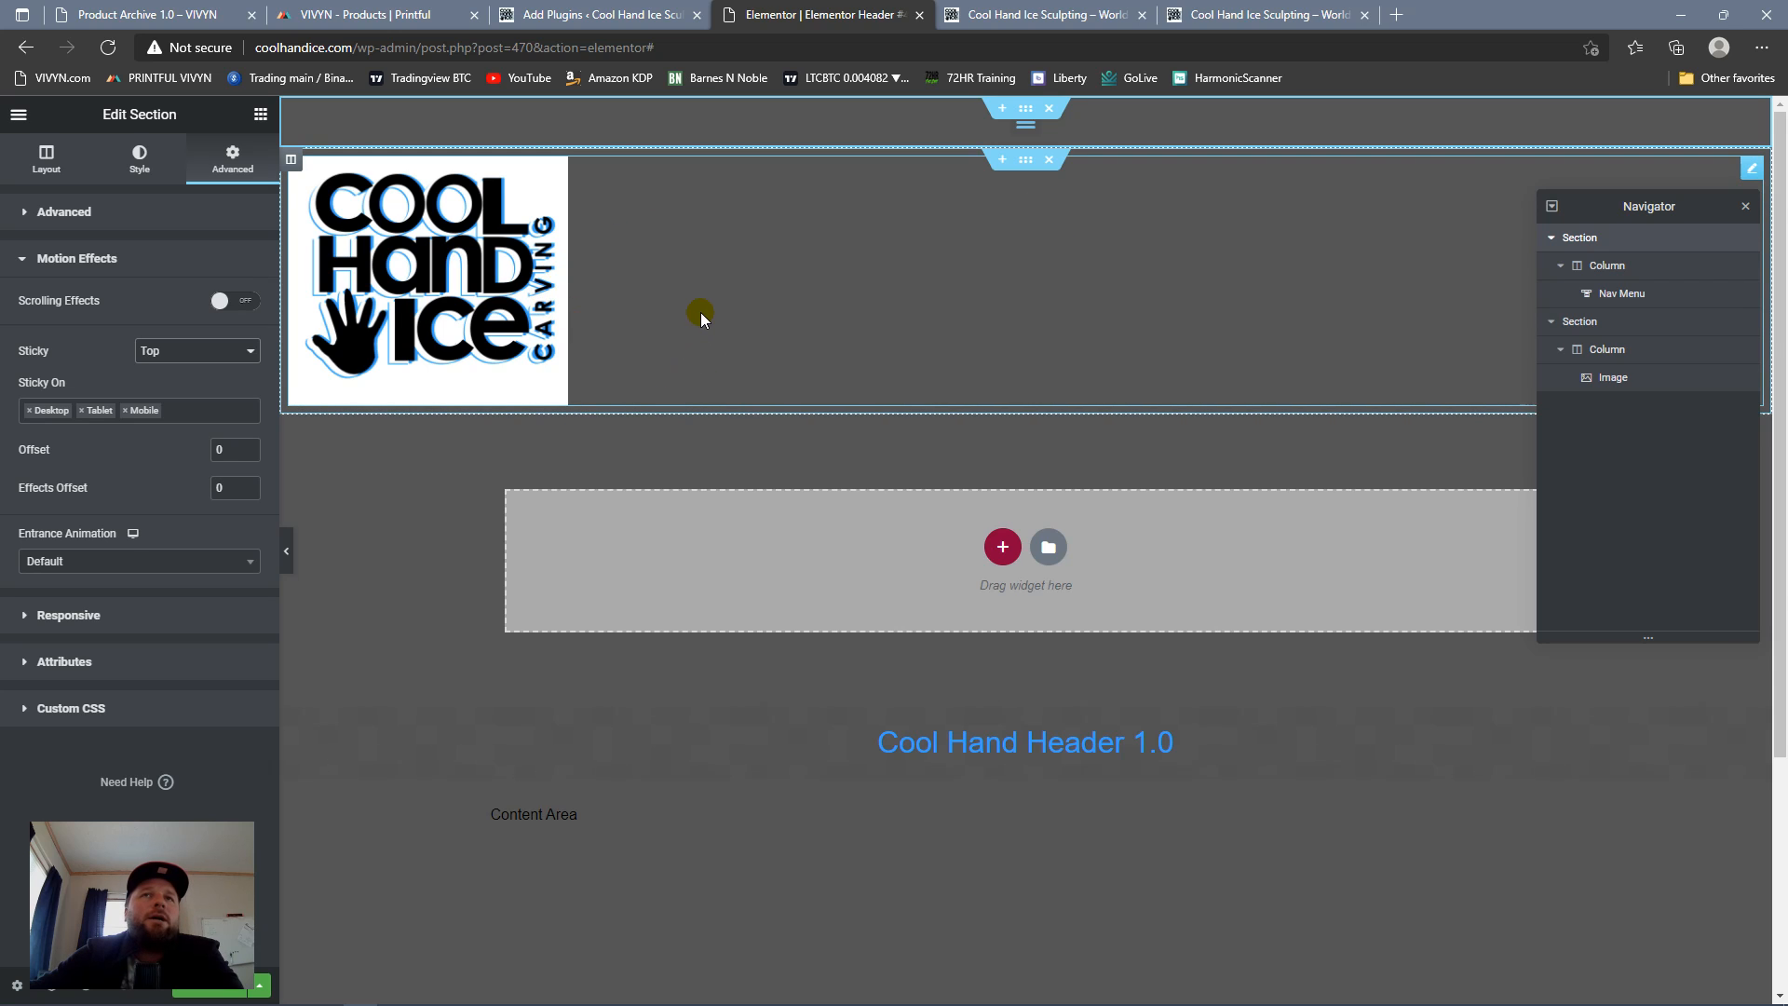
{"action": "scroll", "coordinate": [840, 321], "scroll_direction": "down", "scroll_amount": 3}
{"action": "scroll", "coordinate": [845, 321], "scroll_direction": "up", "scroll_amount": 3}
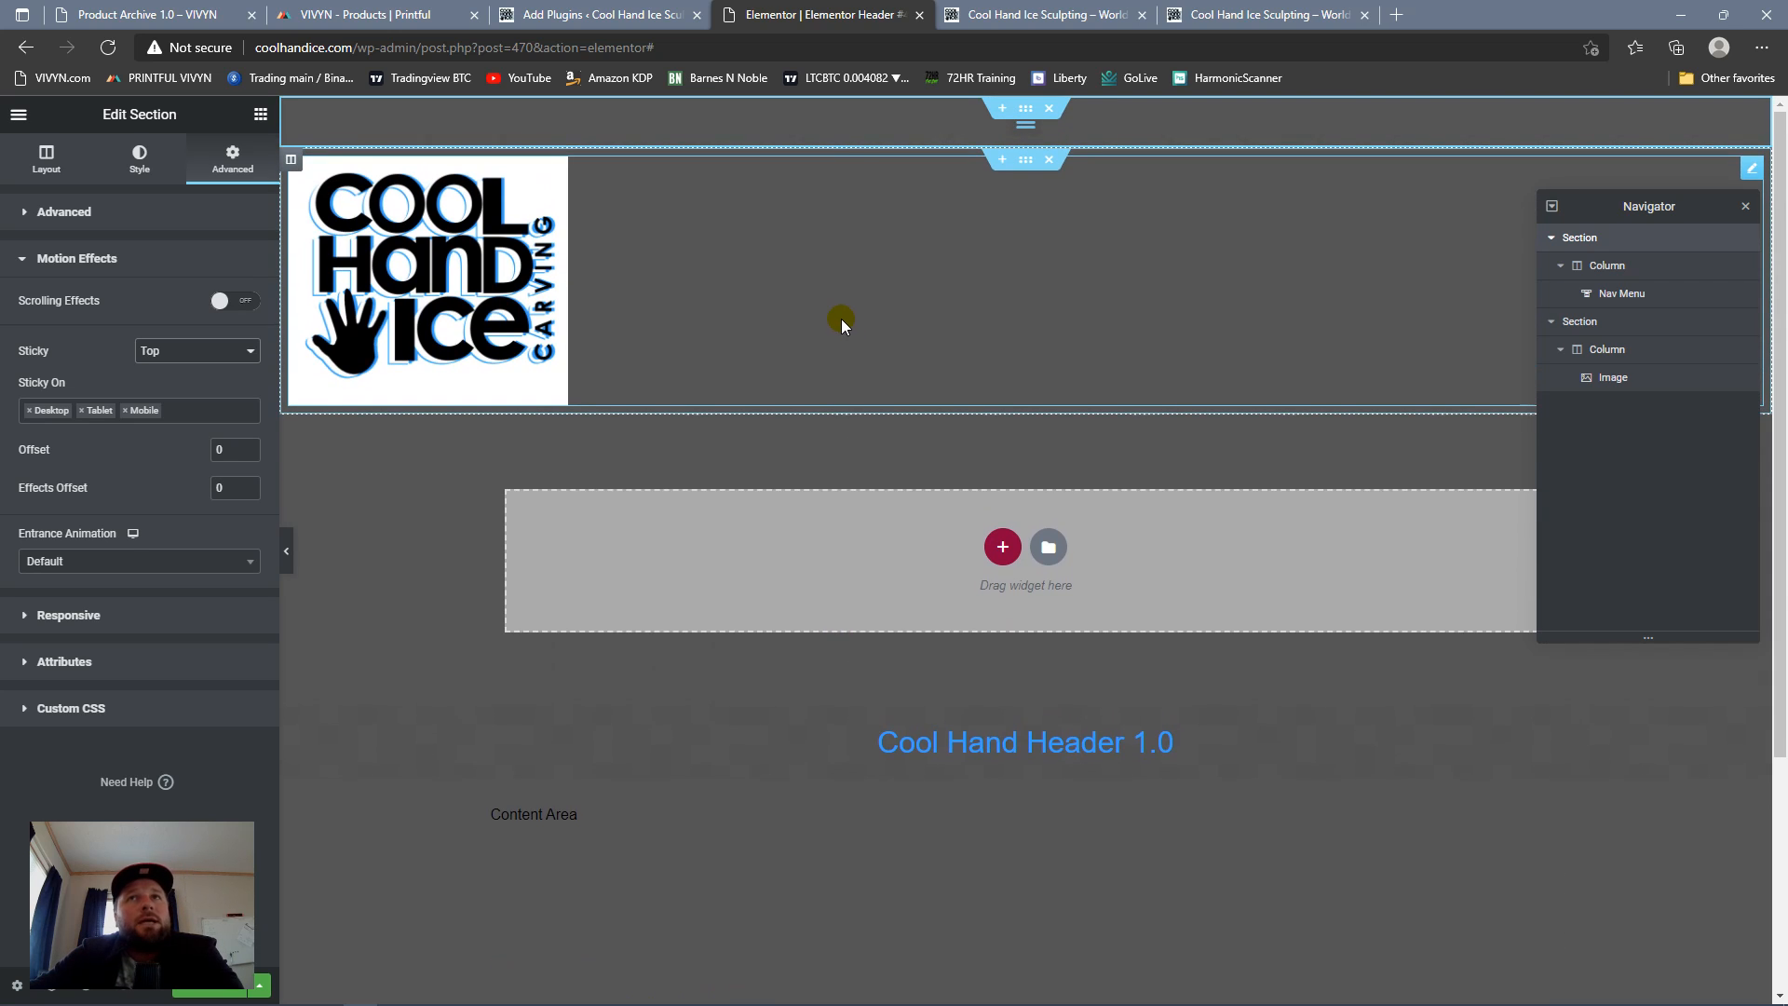
{"action": "scroll", "coordinate": [820, 335], "scroll_direction": "down", "scroll_amount": 3}
{"action": "scroll", "coordinate": [812, 341], "scroll_direction": "up", "scroll_amount": 3}
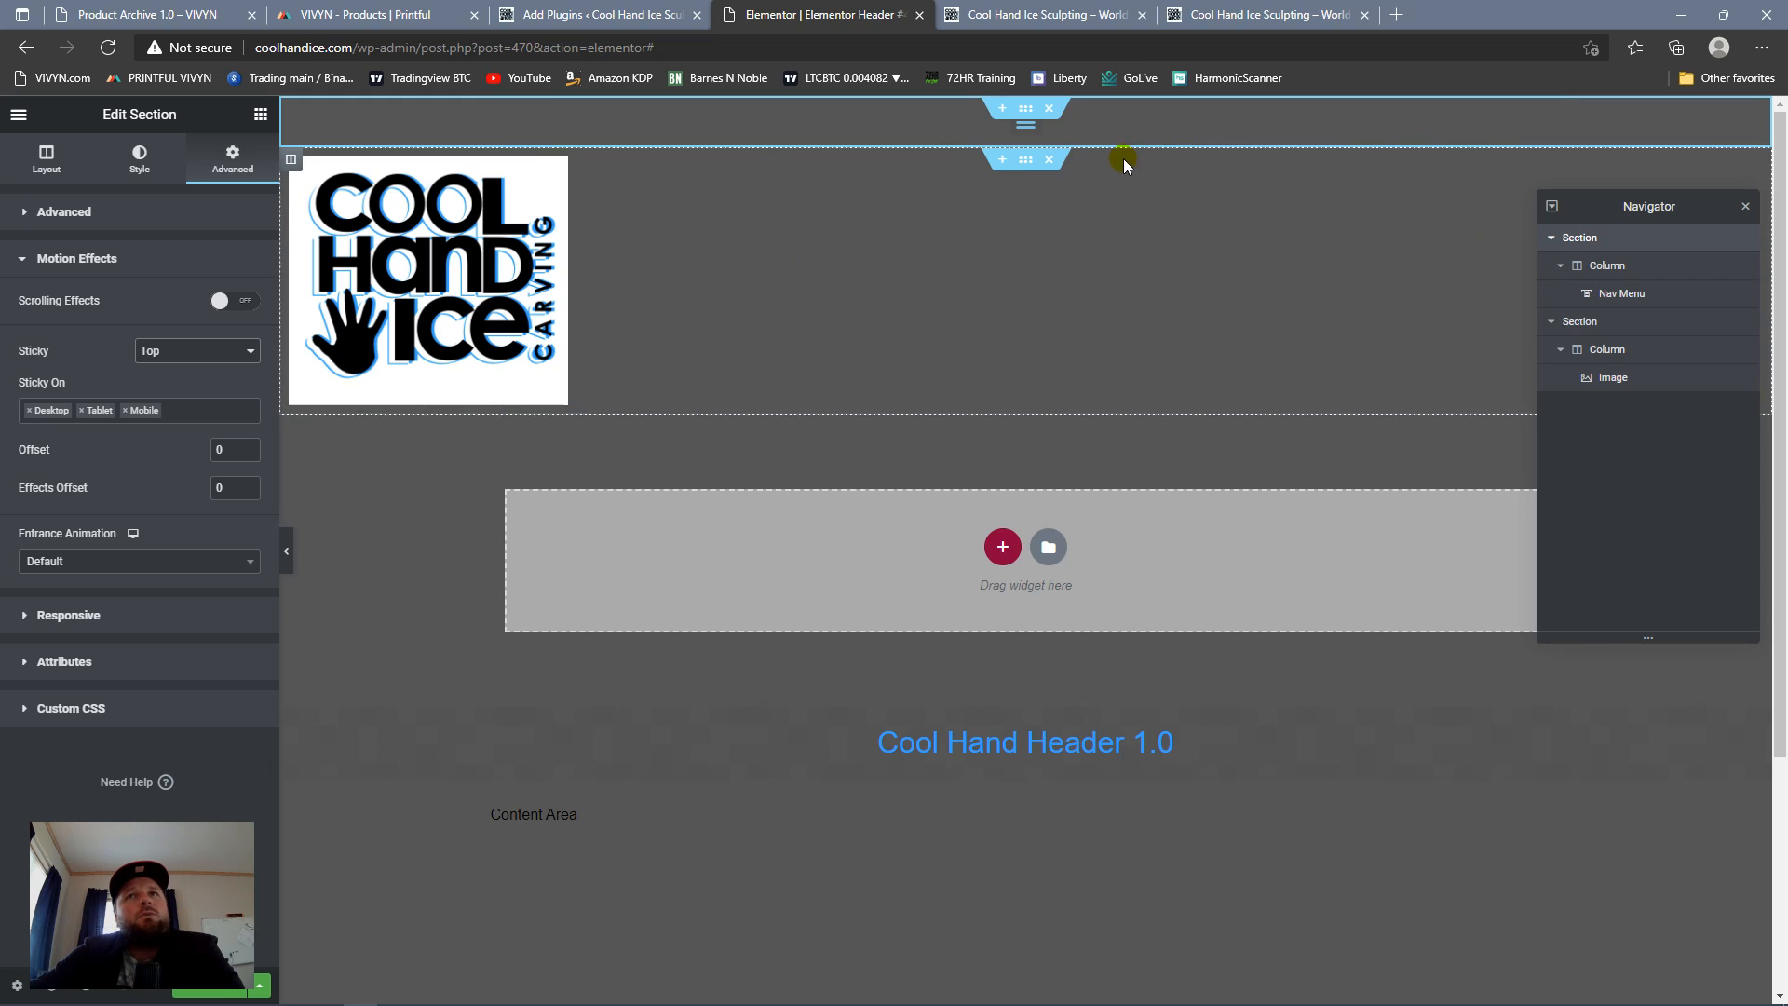
Step: Give the section holding the nav menu a classic background in the white global color Saved Color #8
{"action": "left_click", "coordinate": [1026, 110]}
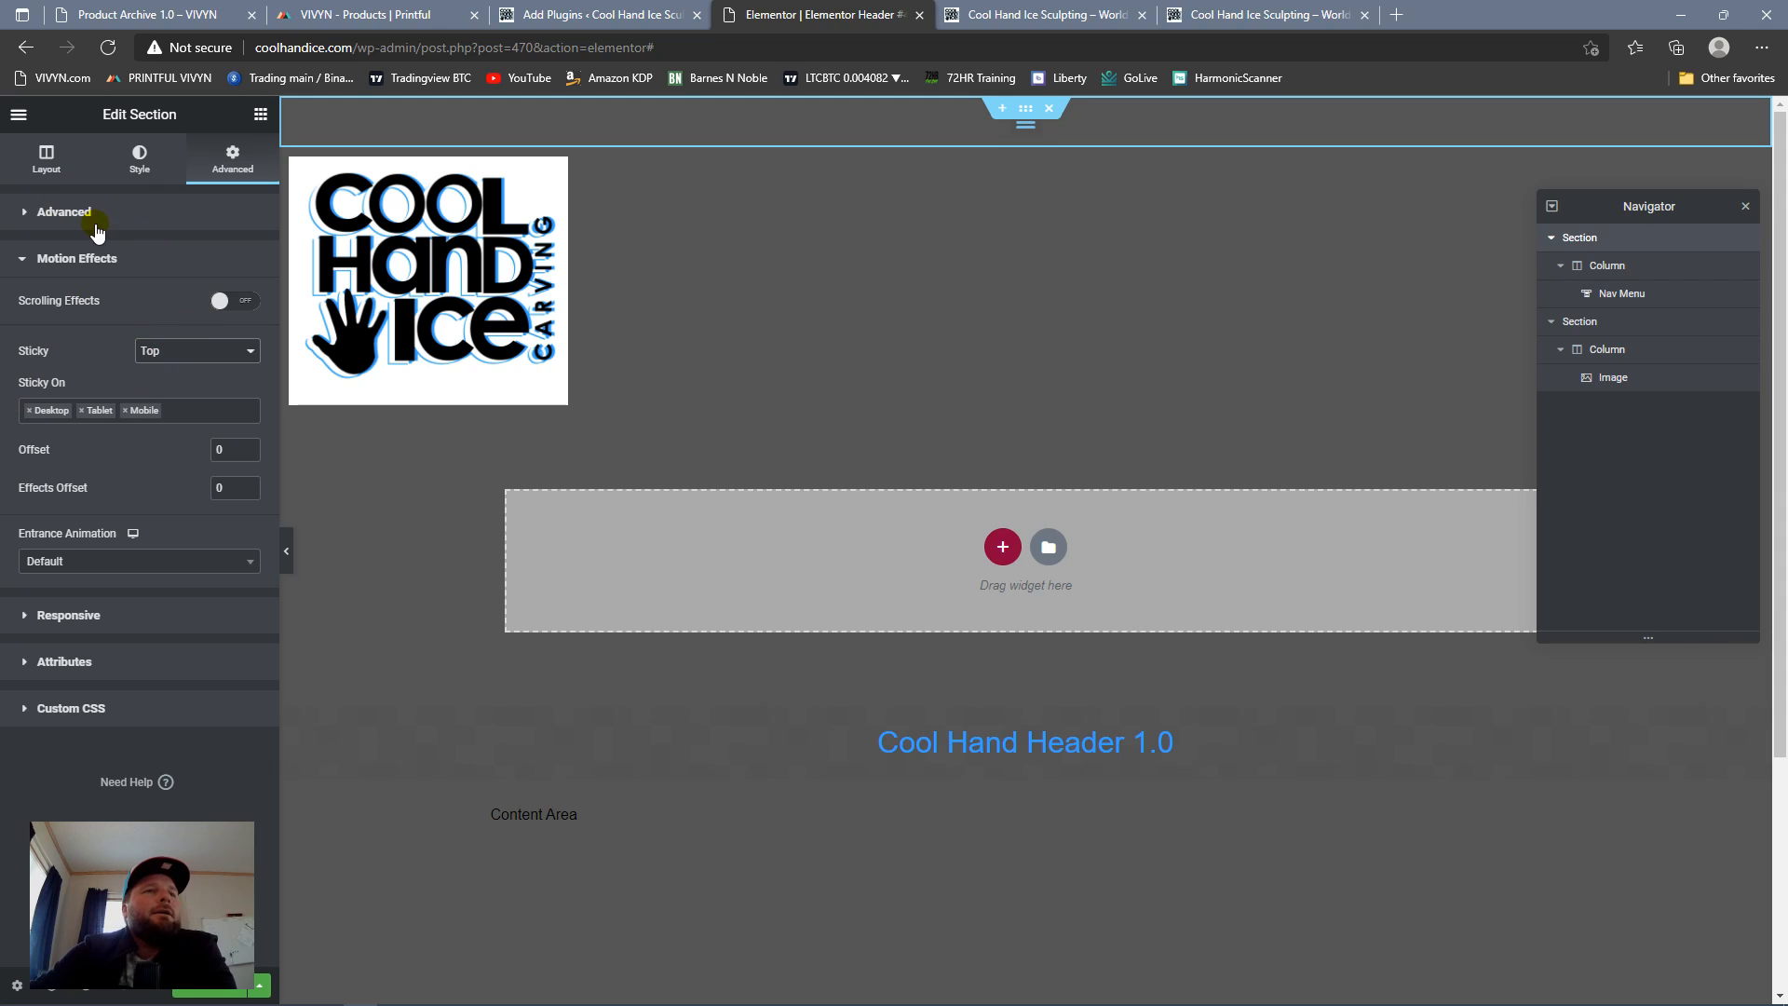
{"action": "left_click", "coordinate": [153, 186]}
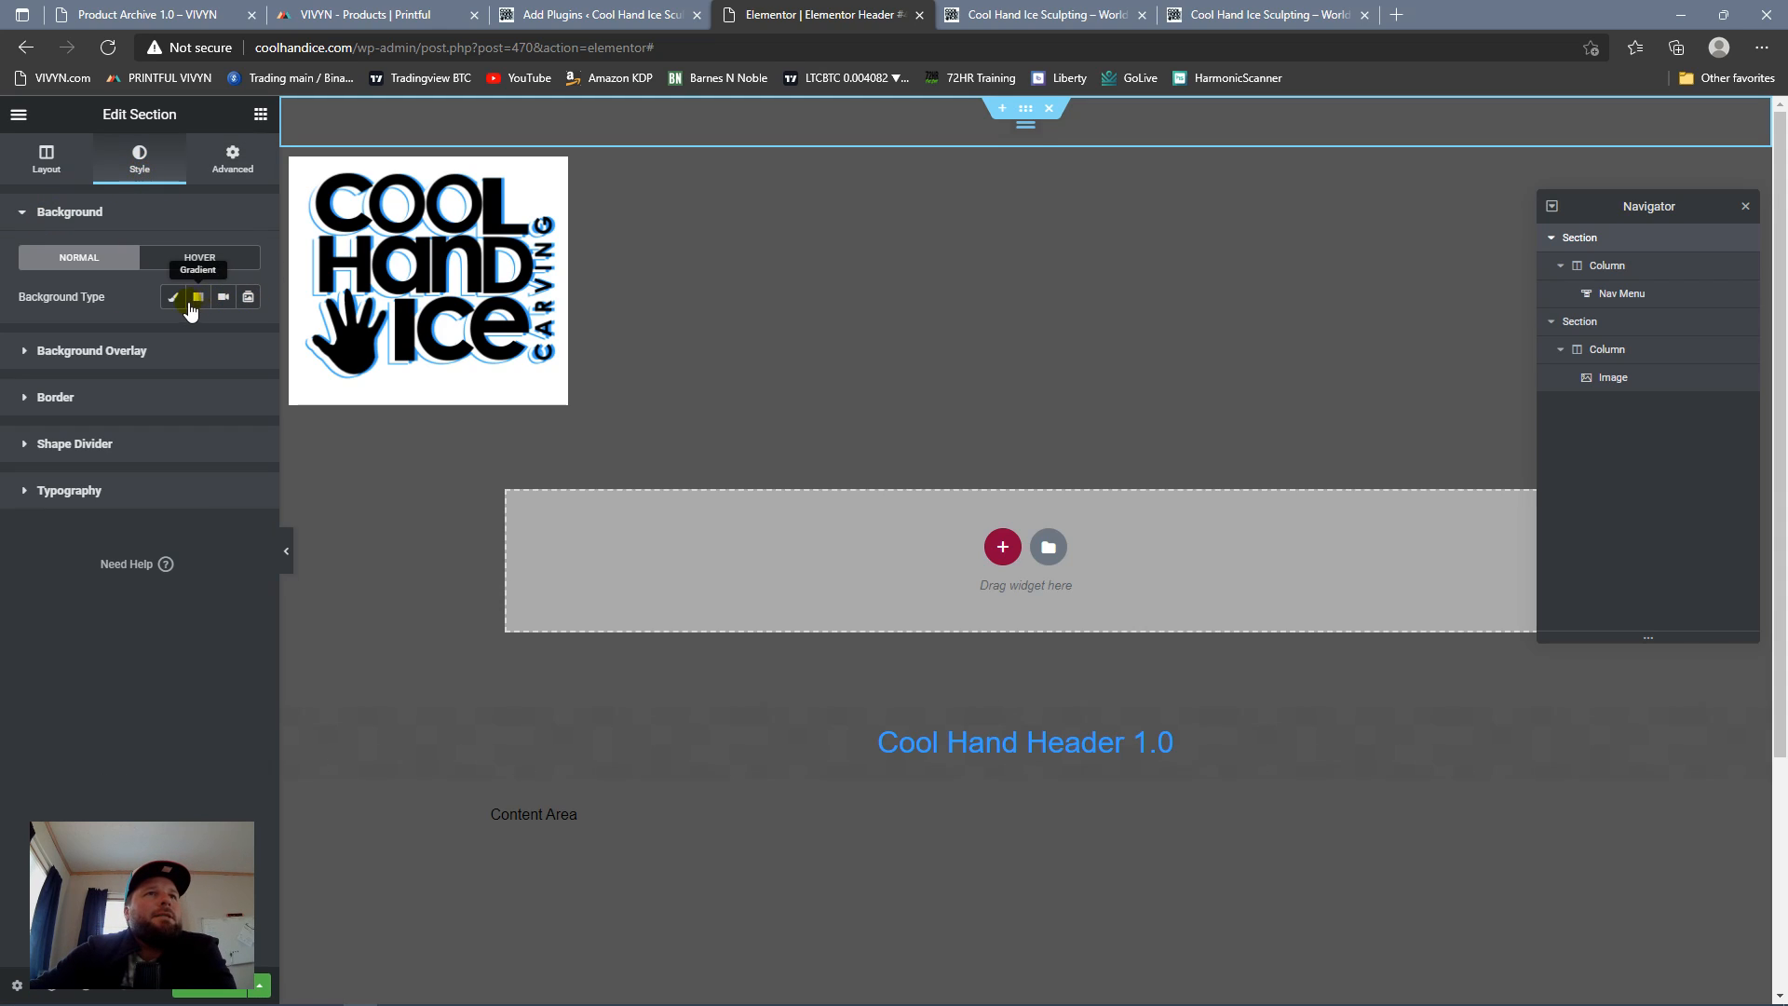
{"action": "left_click", "coordinate": [174, 297]}
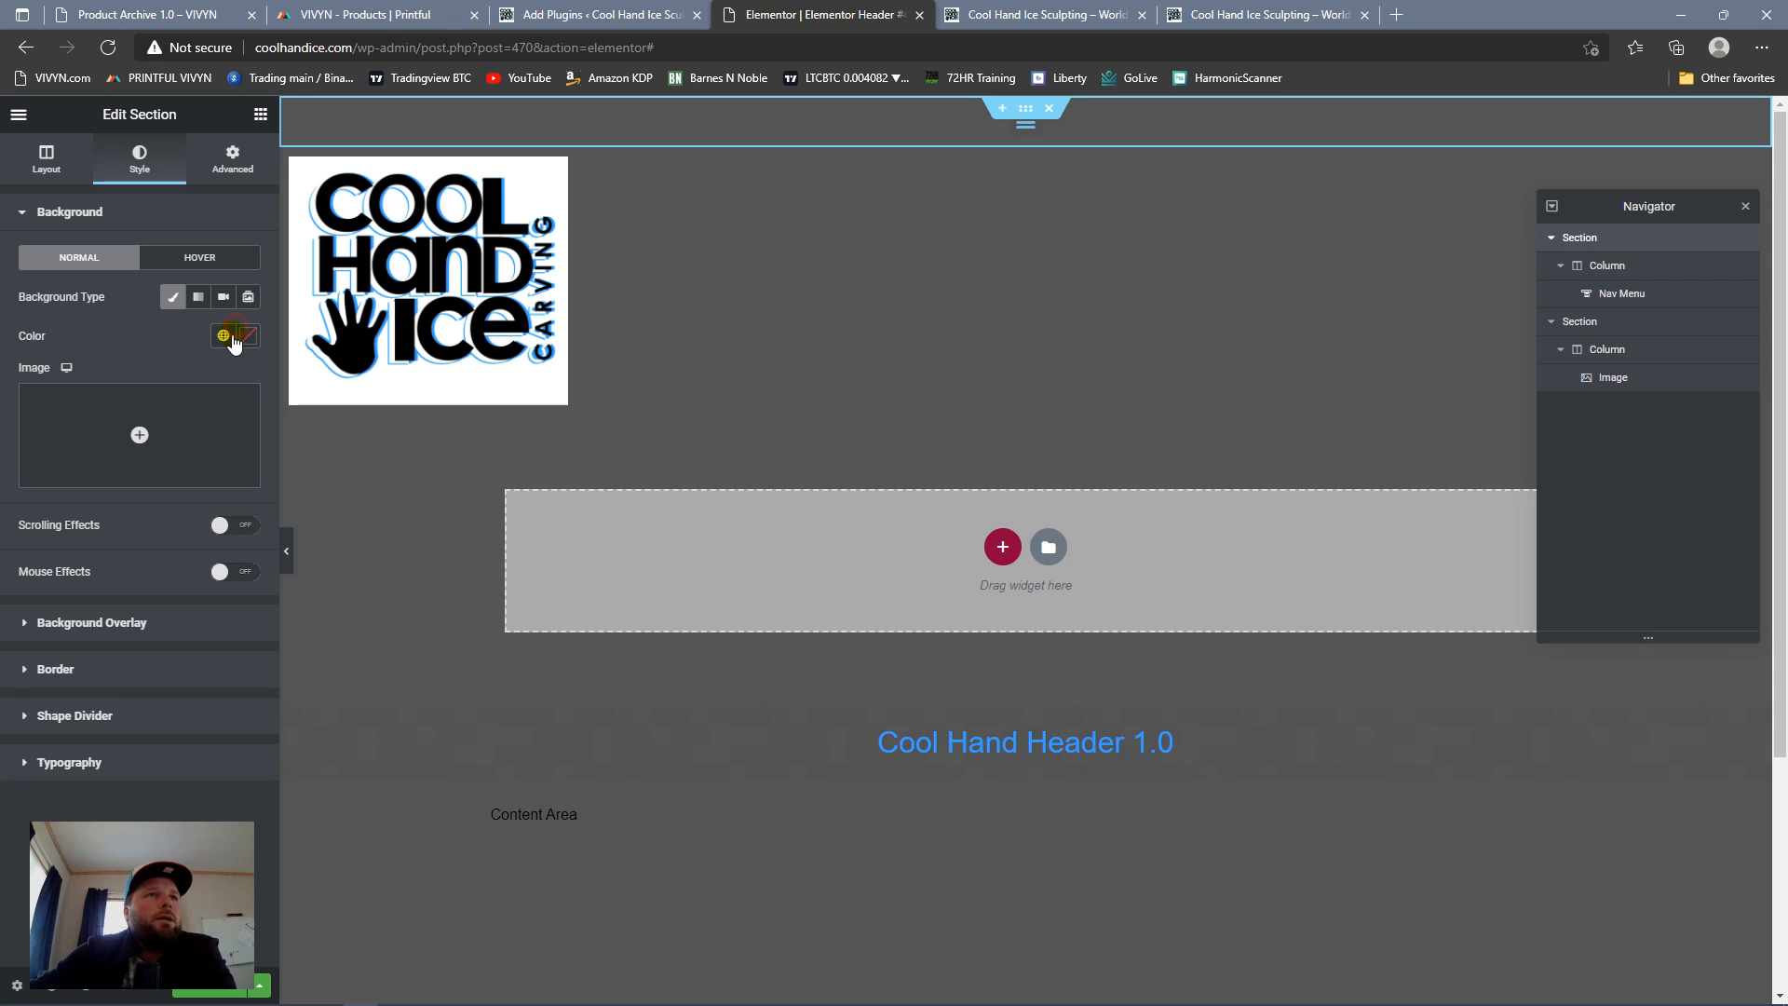
{"action": "left_click", "coordinate": [224, 336]}
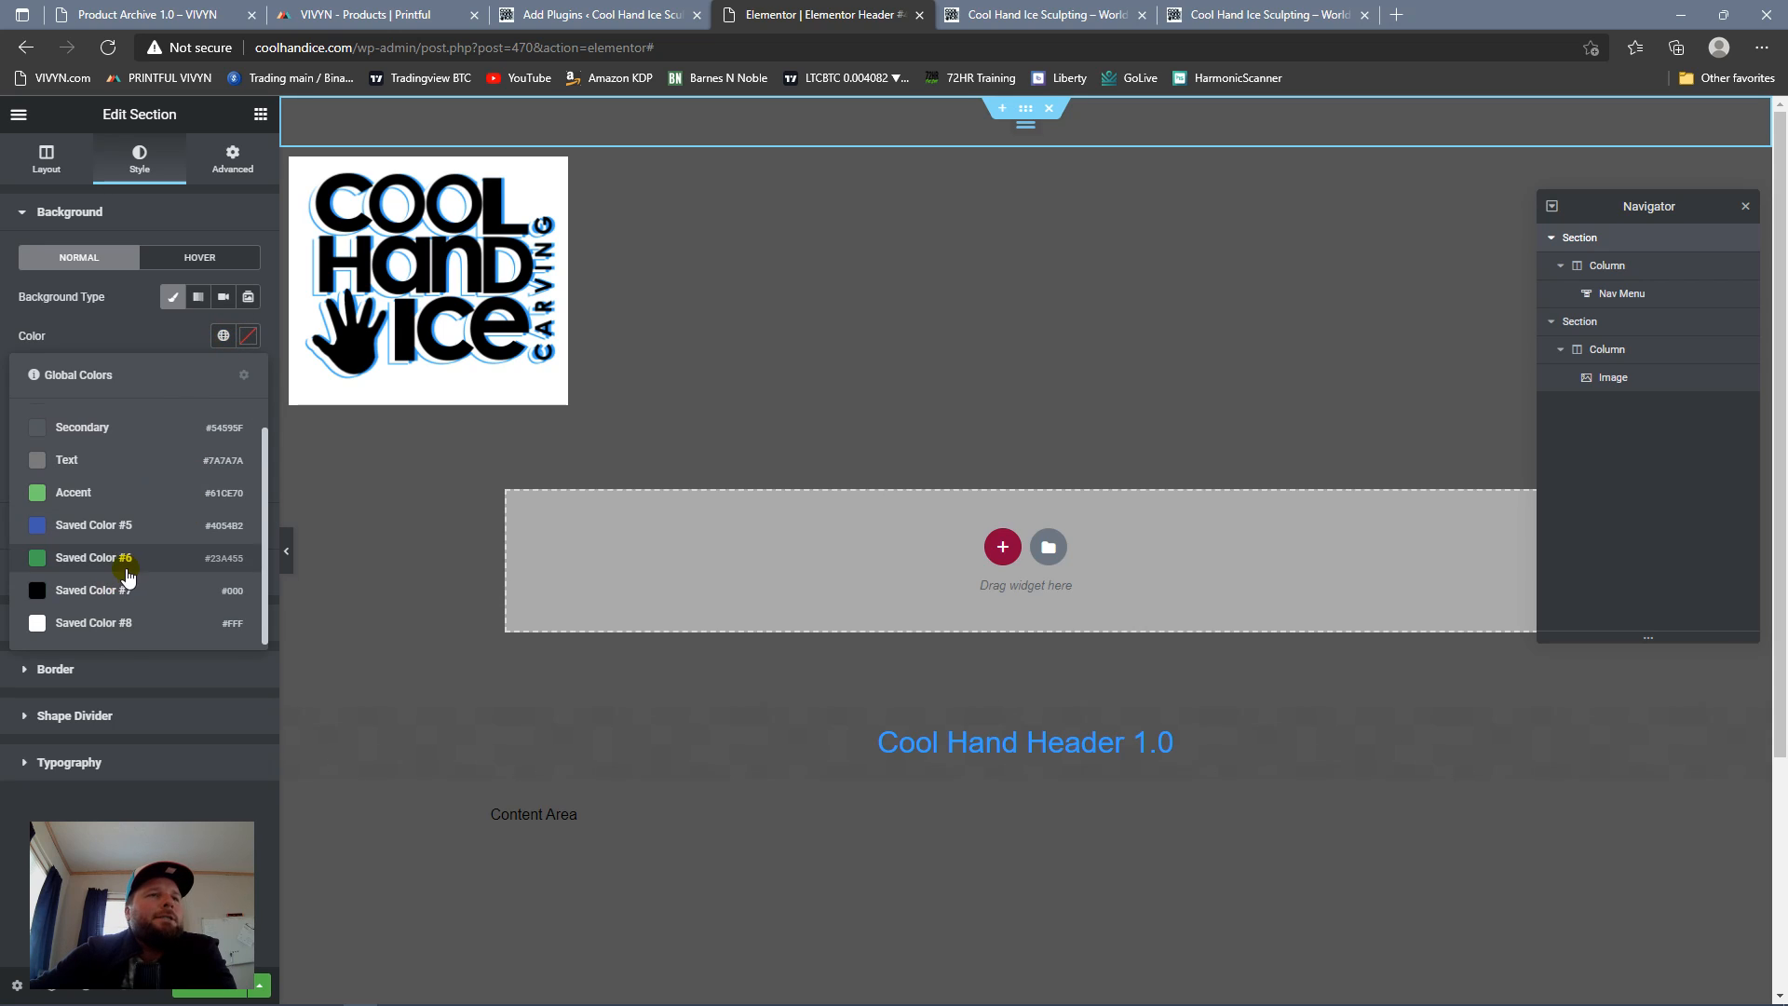
{"action": "left_click", "coordinate": [102, 627]}
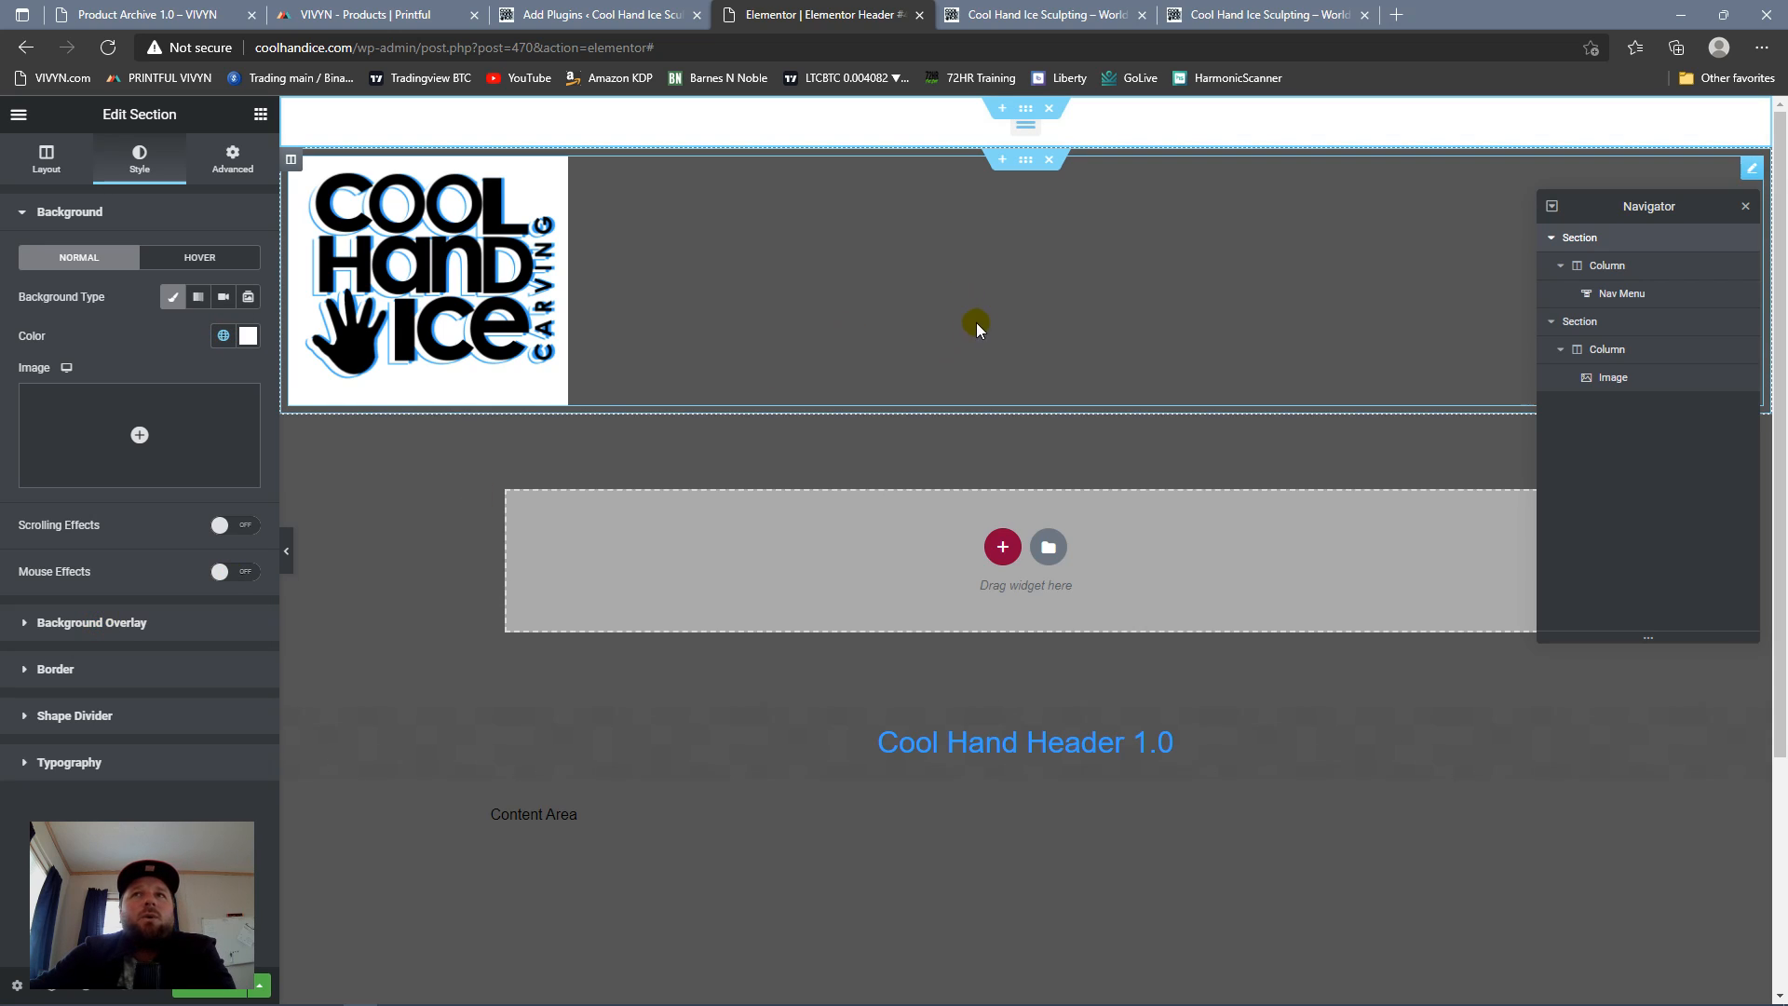
{"action": "scroll", "coordinate": [973, 333], "scroll_direction": "down", "scroll_amount": 4}
{"action": "scroll", "coordinate": [1005, 273], "scroll_direction": "up", "scroll_amount": 4}
{"action": "scroll", "coordinate": [1039, 221], "scroll_direction": "down", "scroll_amount": 4}
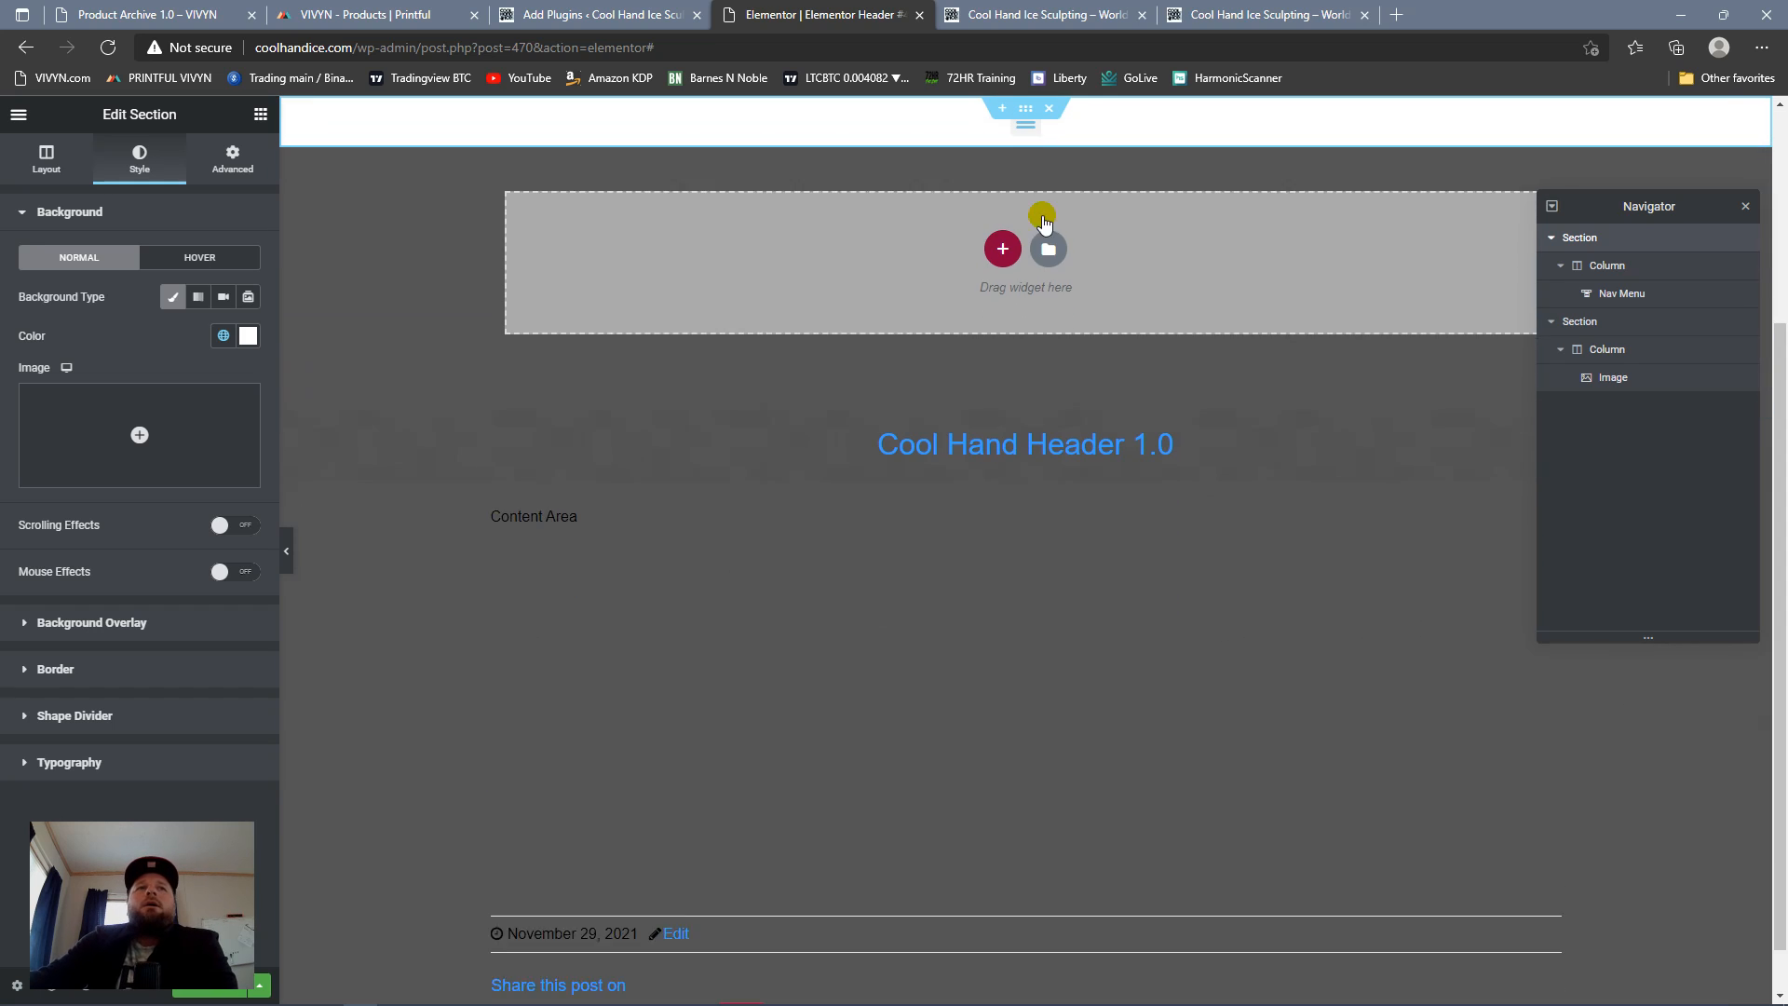
{"action": "scroll", "coordinate": [1006, 210], "scroll_direction": "up", "scroll_amount": 3}
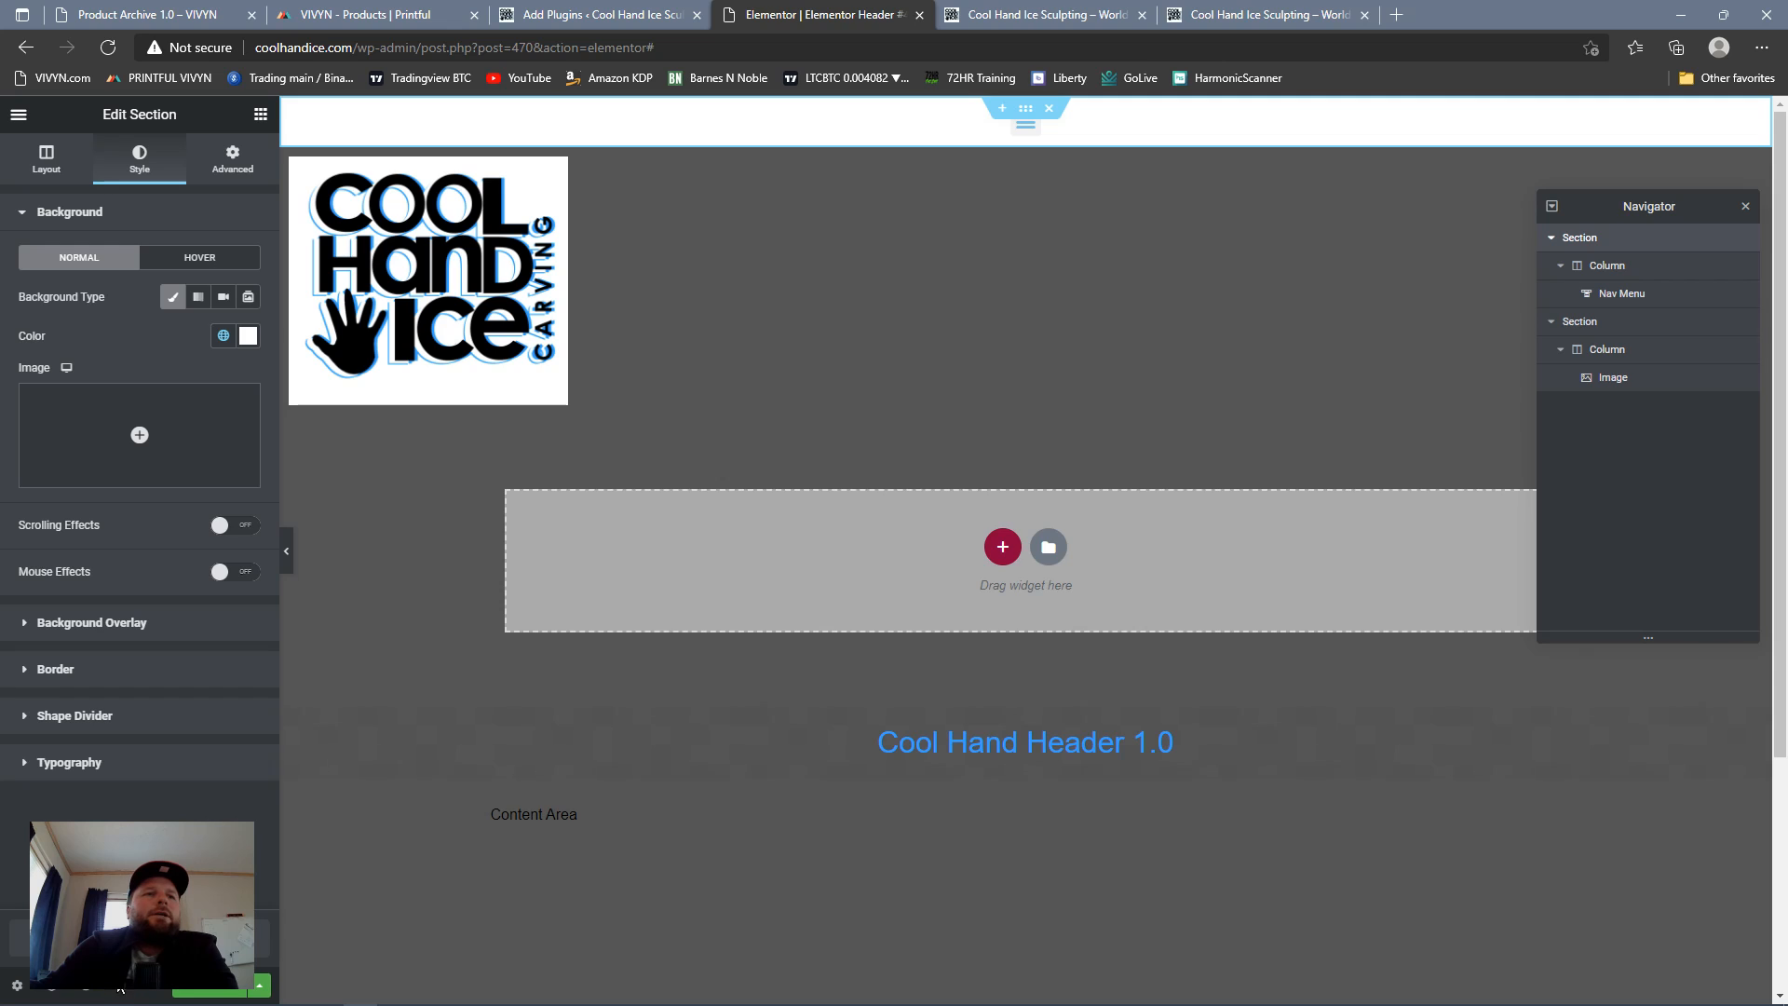
Step: Examine the header in the mobile preview, including how the sticky section scrolls and how the nav menu expands
{"action": "left_click", "coordinate": [127, 998]}
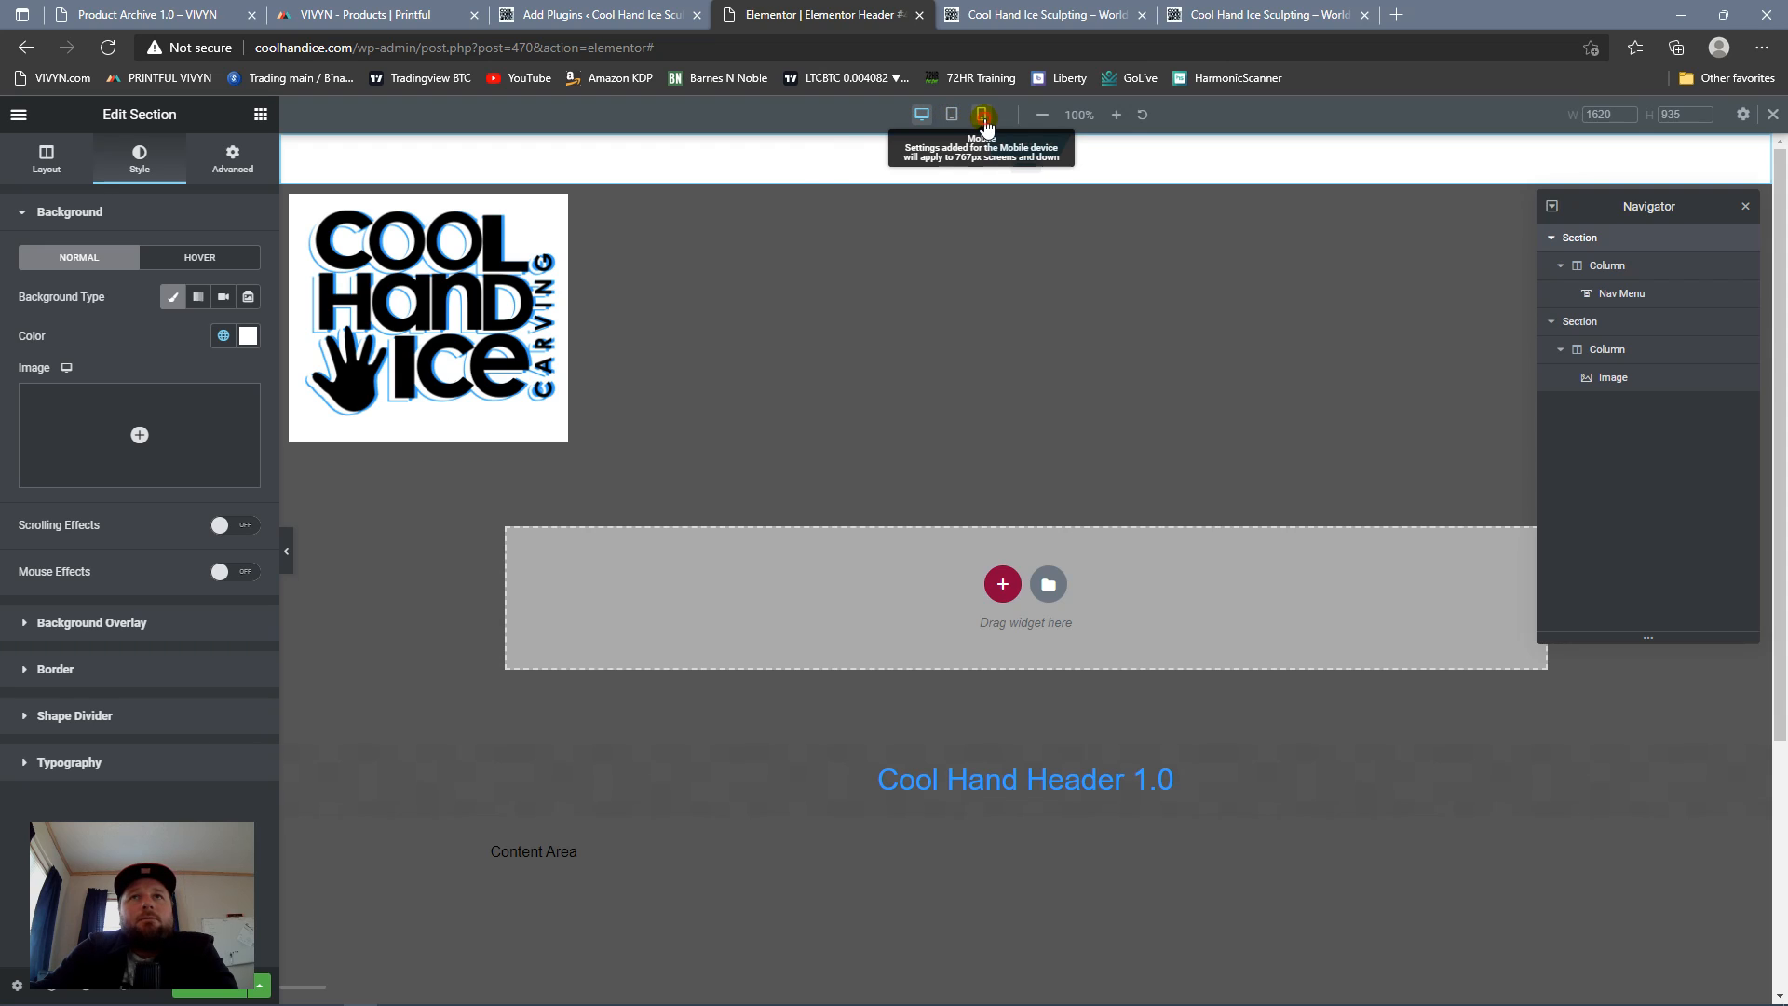
{"action": "left_click", "coordinate": [984, 119]}
{"action": "scroll", "coordinate": [1102, 354], "scroll_direction": "down", "scroll_amount": 7}
{"action": "scroll", "coordinate": [1106, 358], "scroll_direction": "up", "scroll_amount": 7}
{"action": "scroll", "coordinate": [1109, 359], "scroll_direction": "down", "scroll_amount": 6}
{"action": "scroll", "coordinate": [1108, 358], "scroll_direction": "up", "scroll_amount": 6}
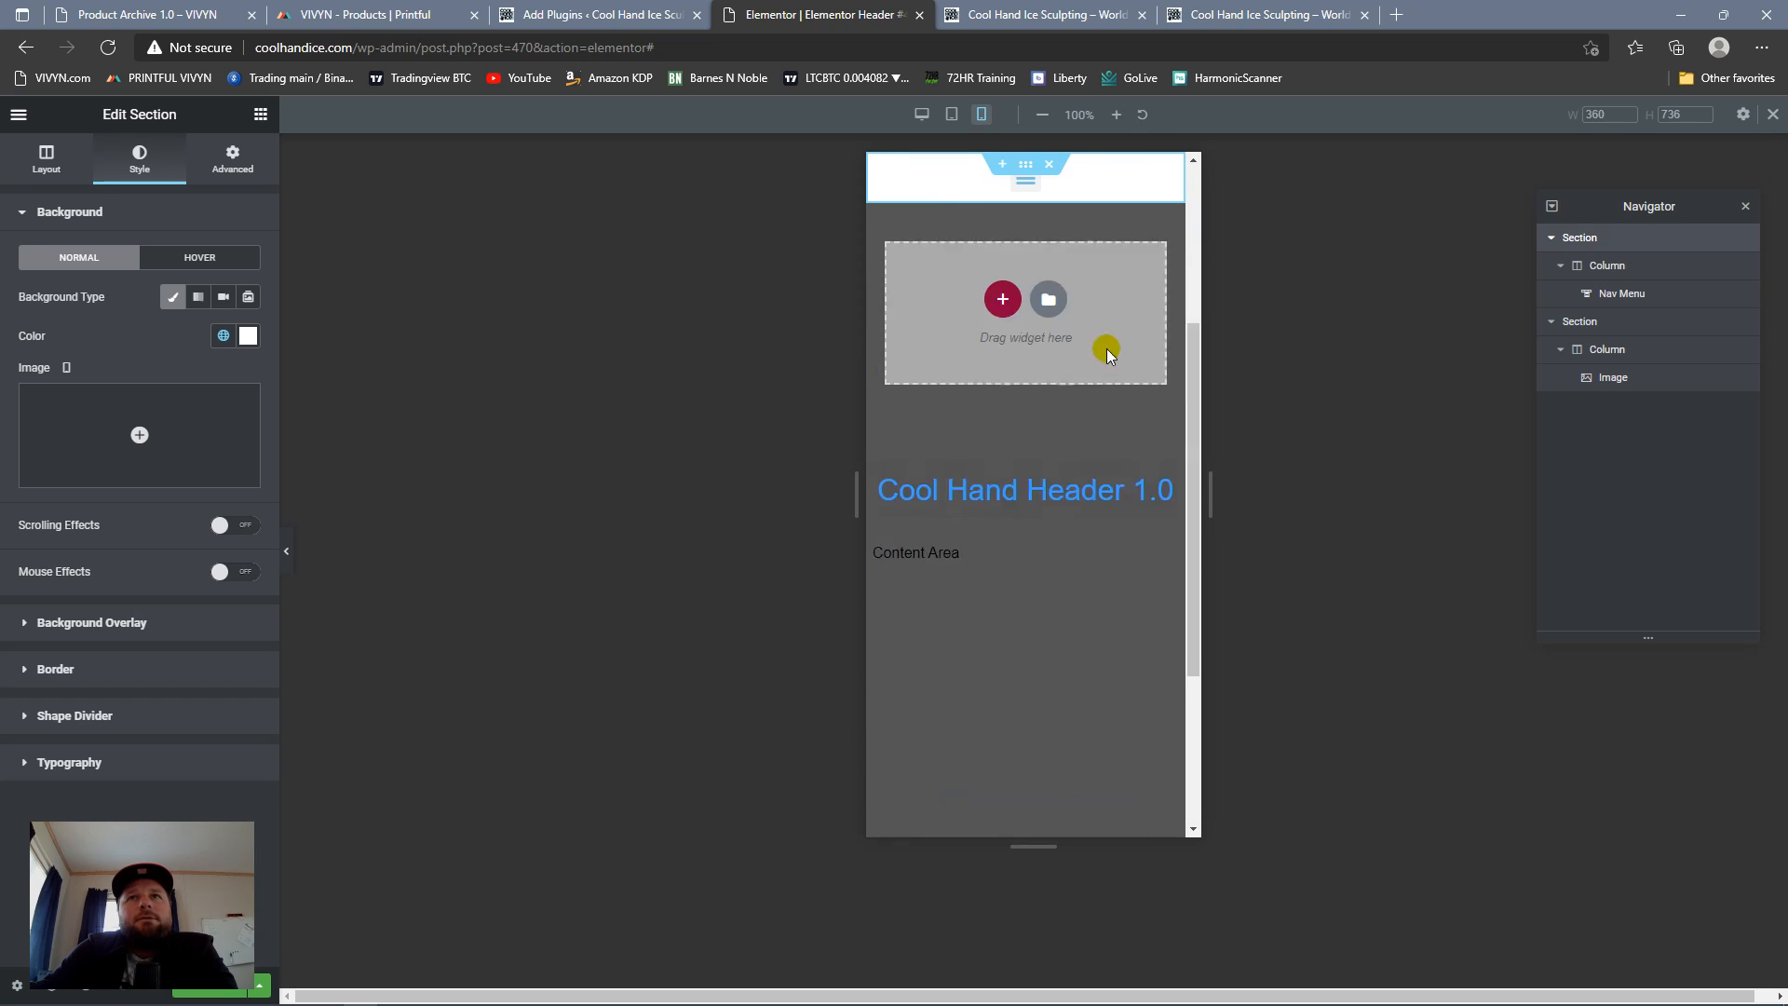
{"action": "left_click", "coordinate": [1026, 183]}
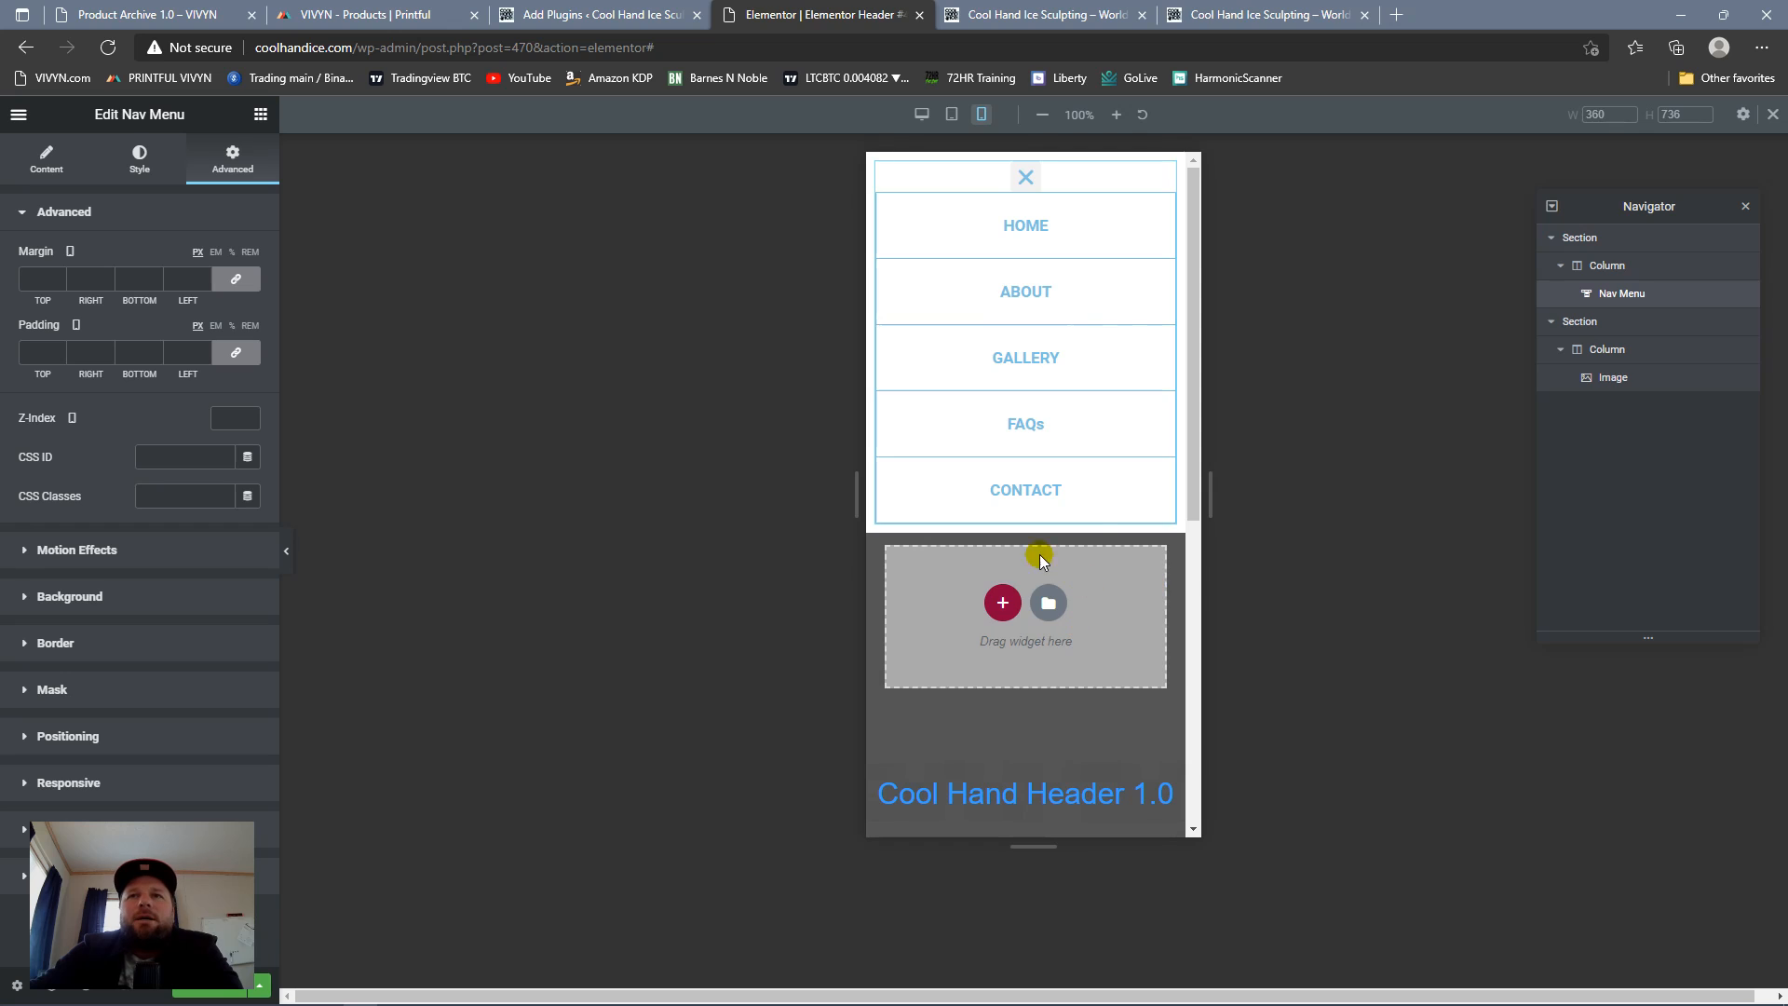
{"action": "left_click", "coordinate": [1028, 186]}
{"action": "left_click", "coordinate": [1027, 179]}
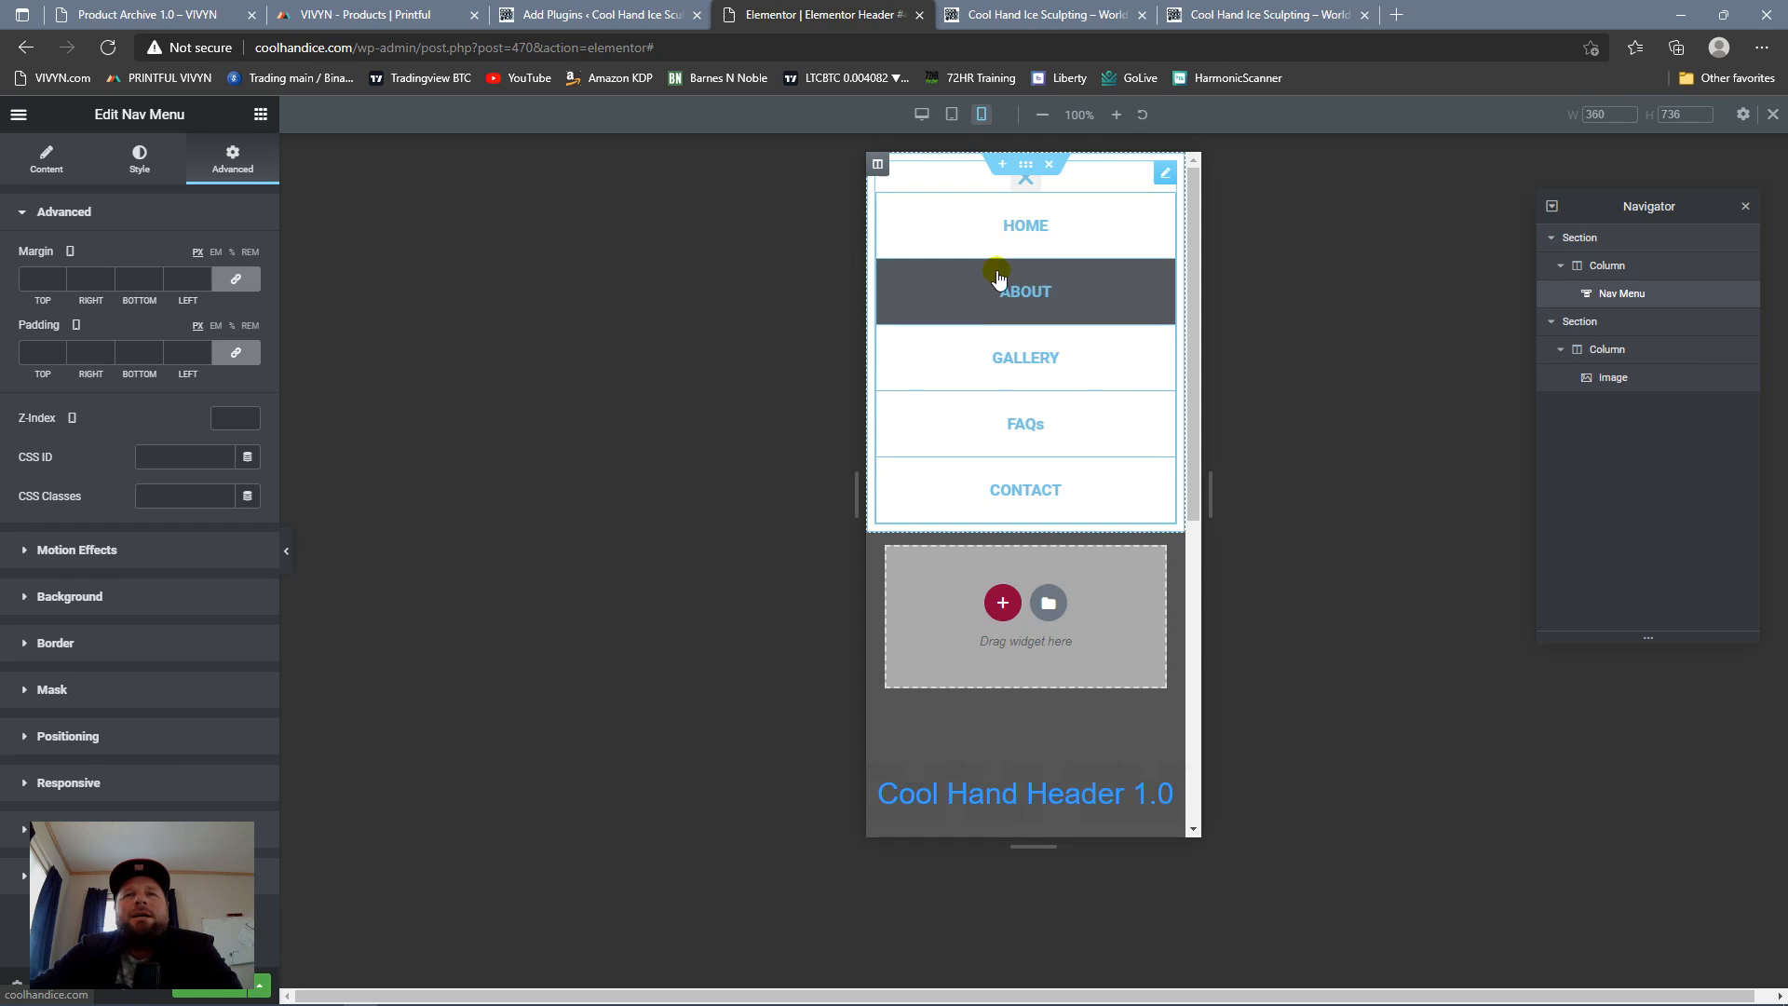
Step: Set the nav menu dropdown's hover text color to Saved Color #8 and its hover background color to Primary
{"action": "left_click", "coordinate": [140, 159]}
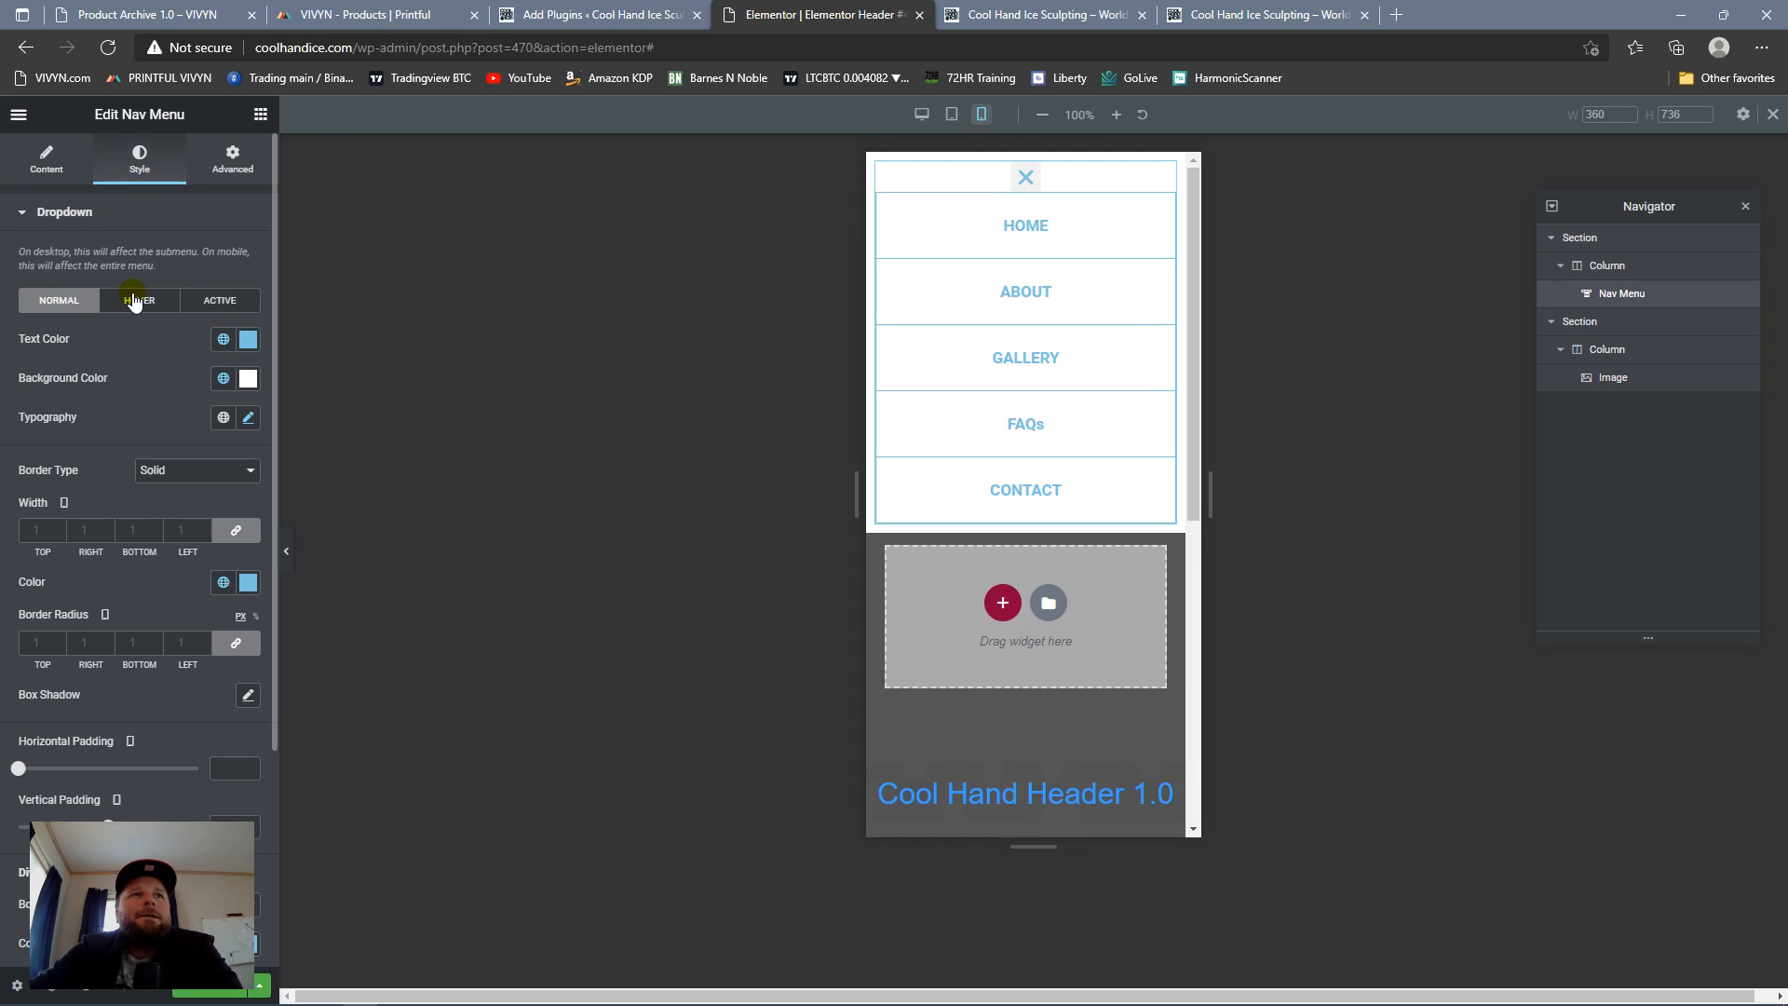
{"action": "left_click", "coordinate": [144, 307]}
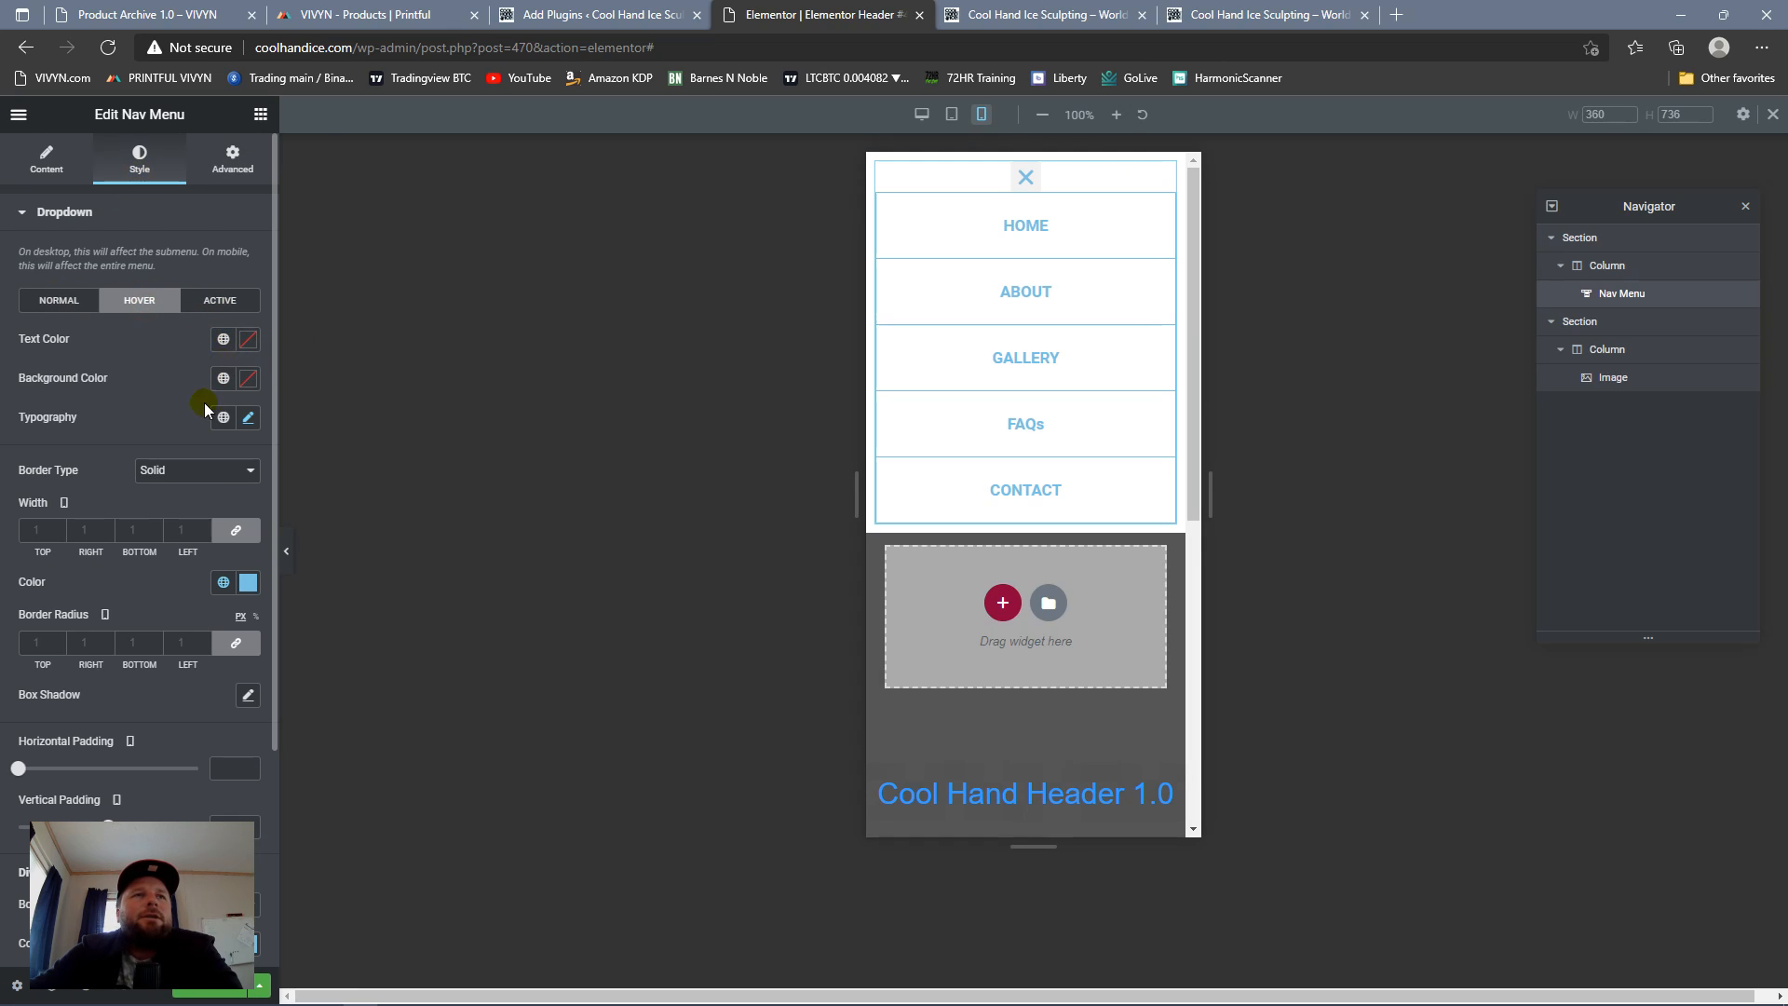
{"action": "left_click", "coordinate": [224, 339]}
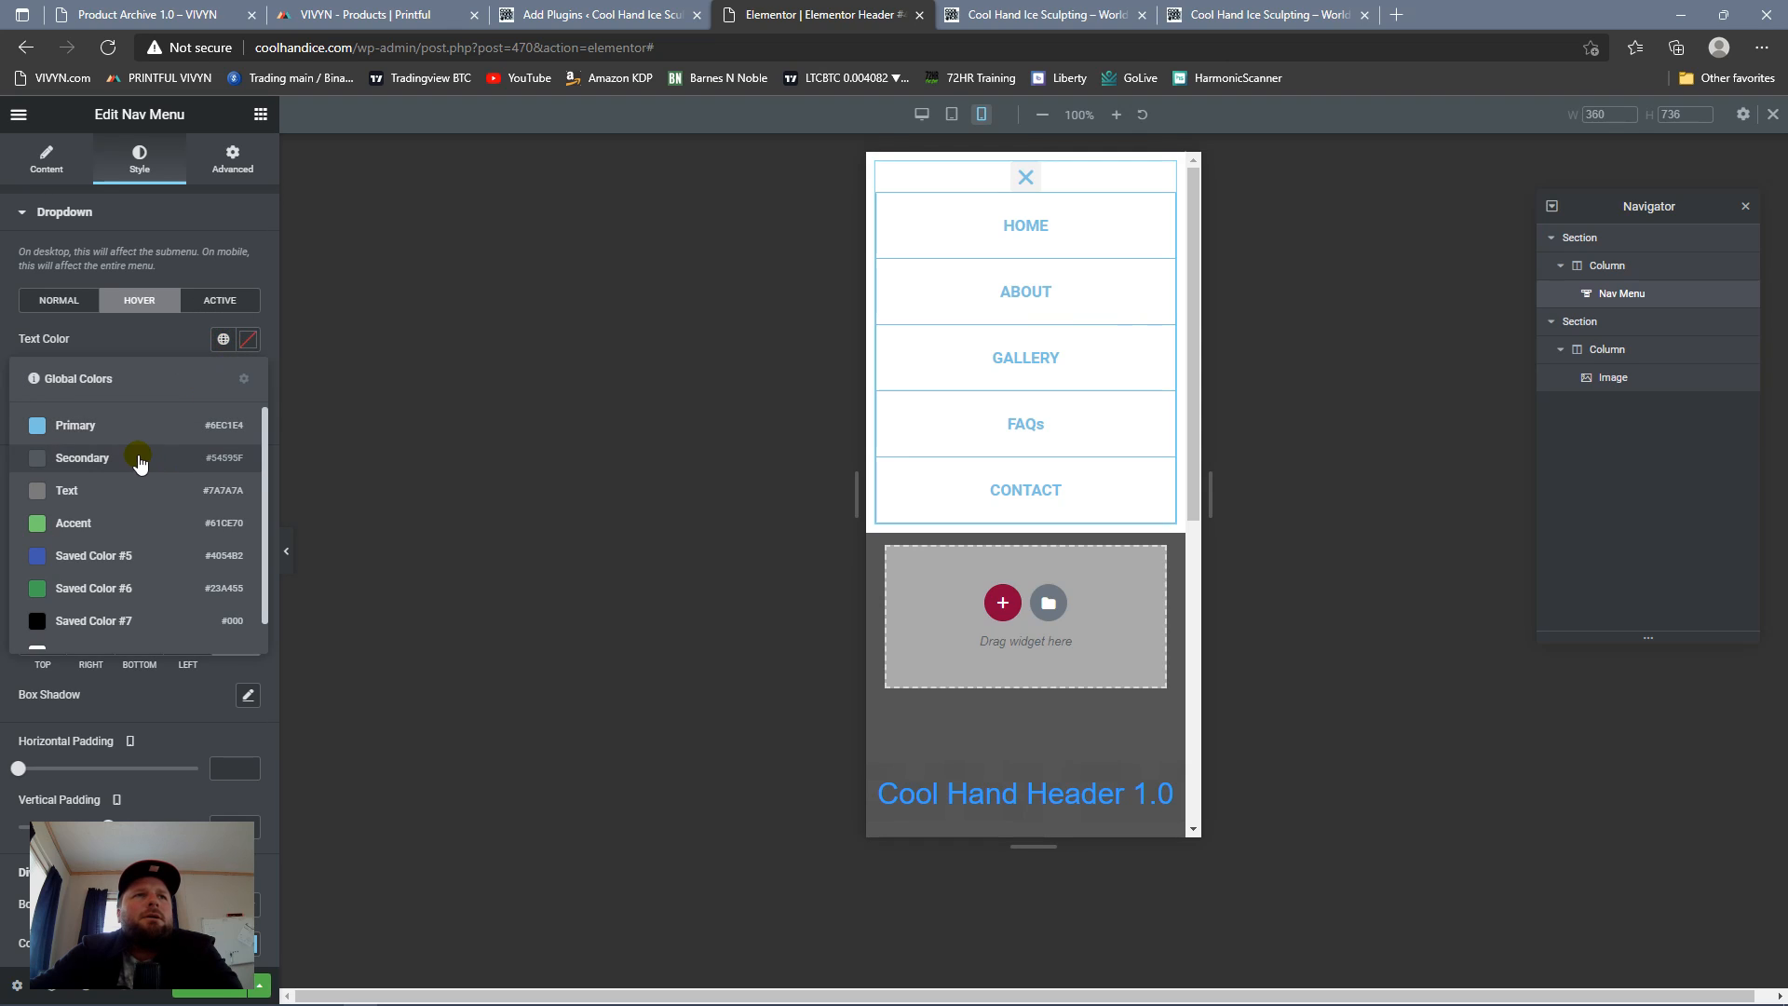
{"action": "scroll", "coordinate": [145, 443], "scroll_direction": "down", "scroll_amount": 1}
{"action": "left_click", "coordinate": [121, 629]}
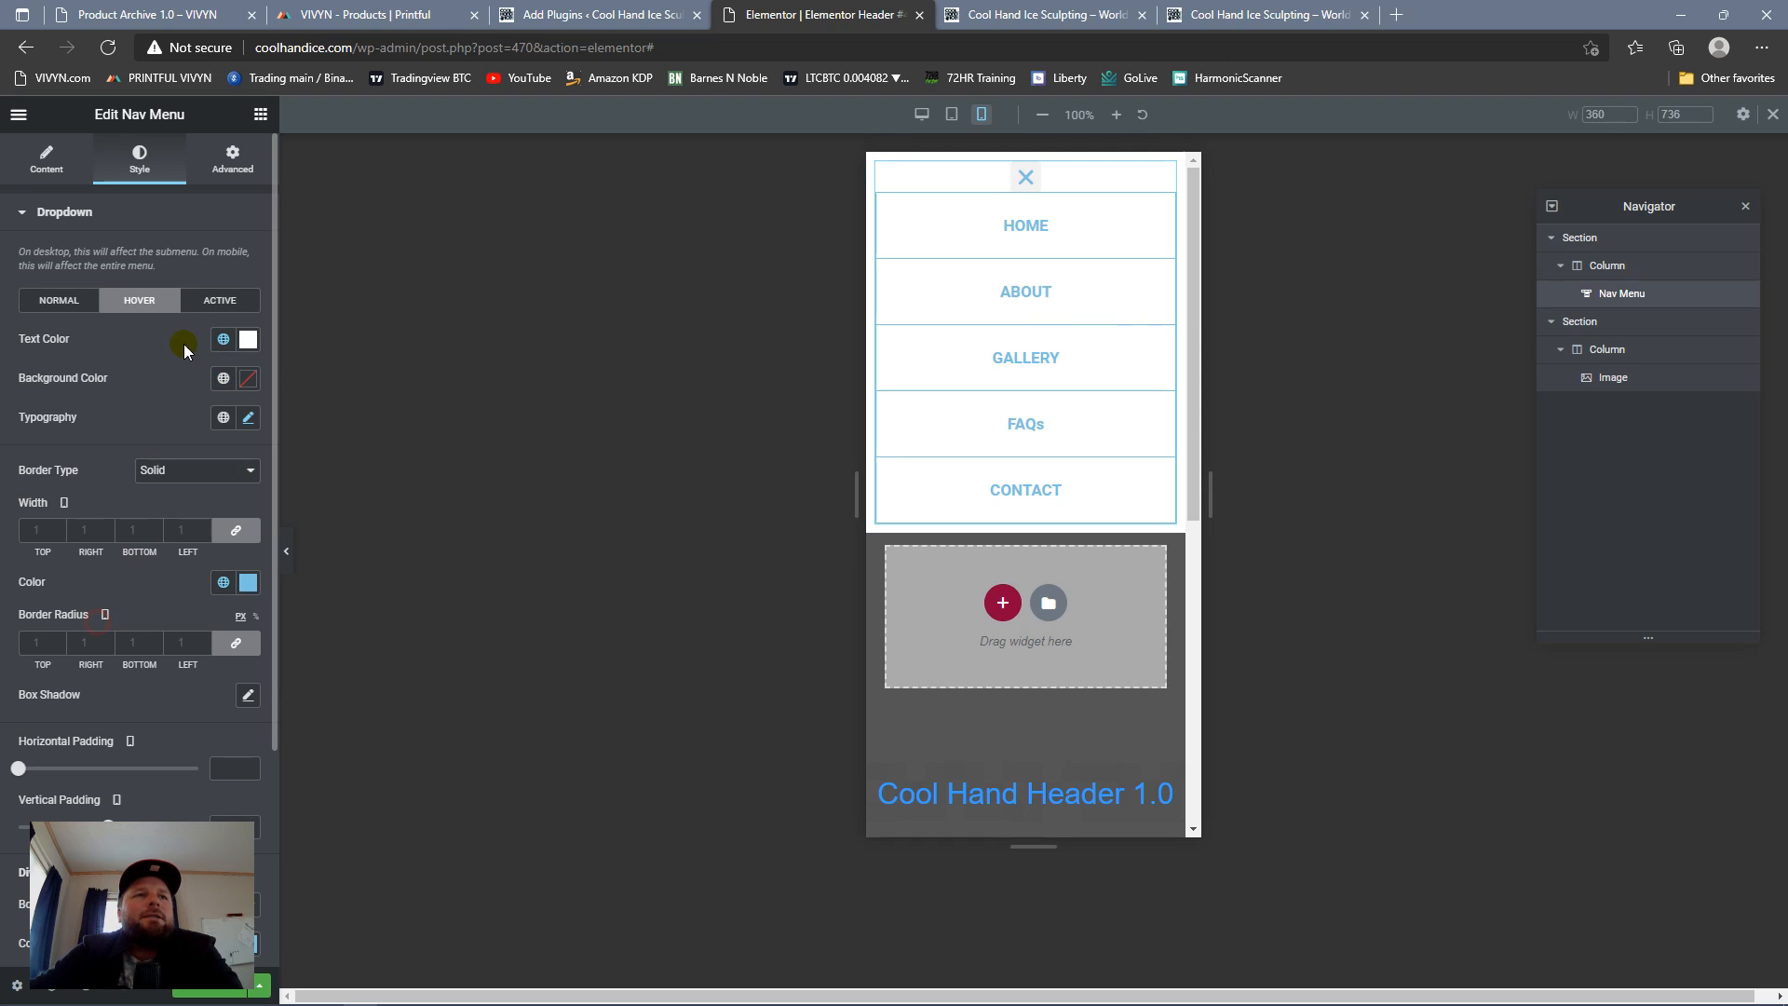
{"action": "left_click", "coordinate": [223, 379]}
{"action": "left_click", "coordinate": [144, 459]}
Step: Set the nav menu dropdown's active text color to Saved Color #8 and its active background color to Primary
{"action": "left_click", "coordinate": [222, 300]}
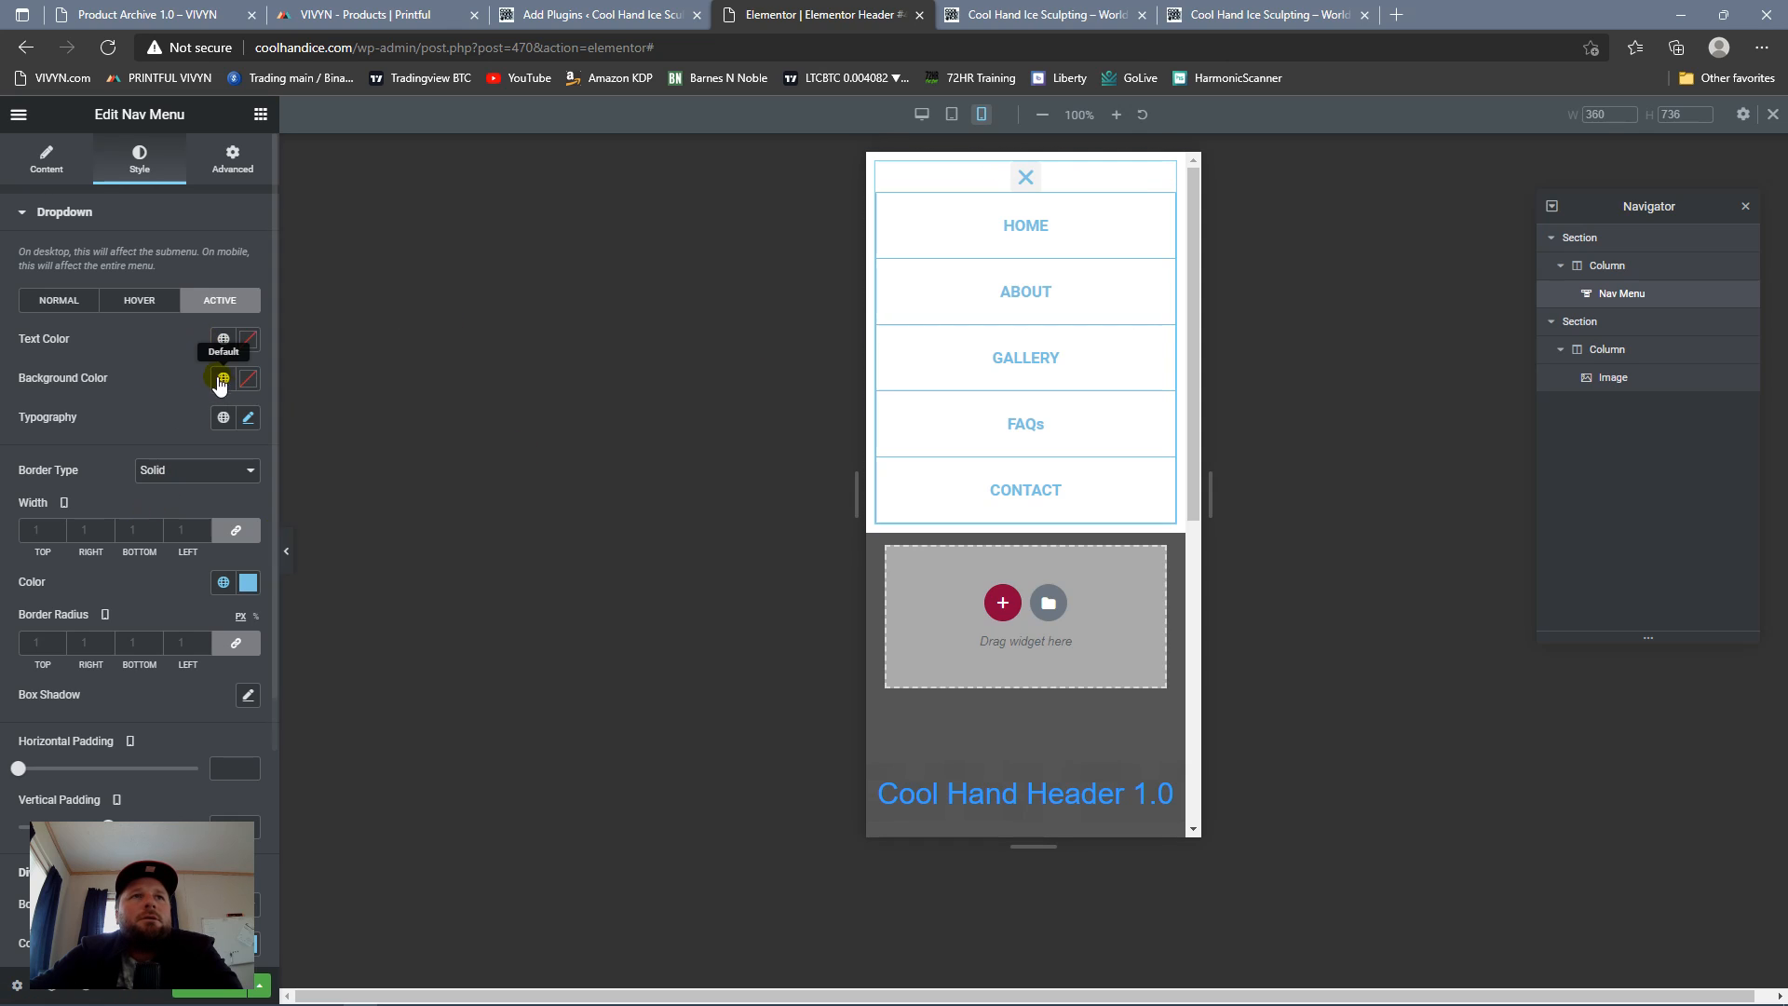
{"action": "left_click", "coordinate": [223, 340]}
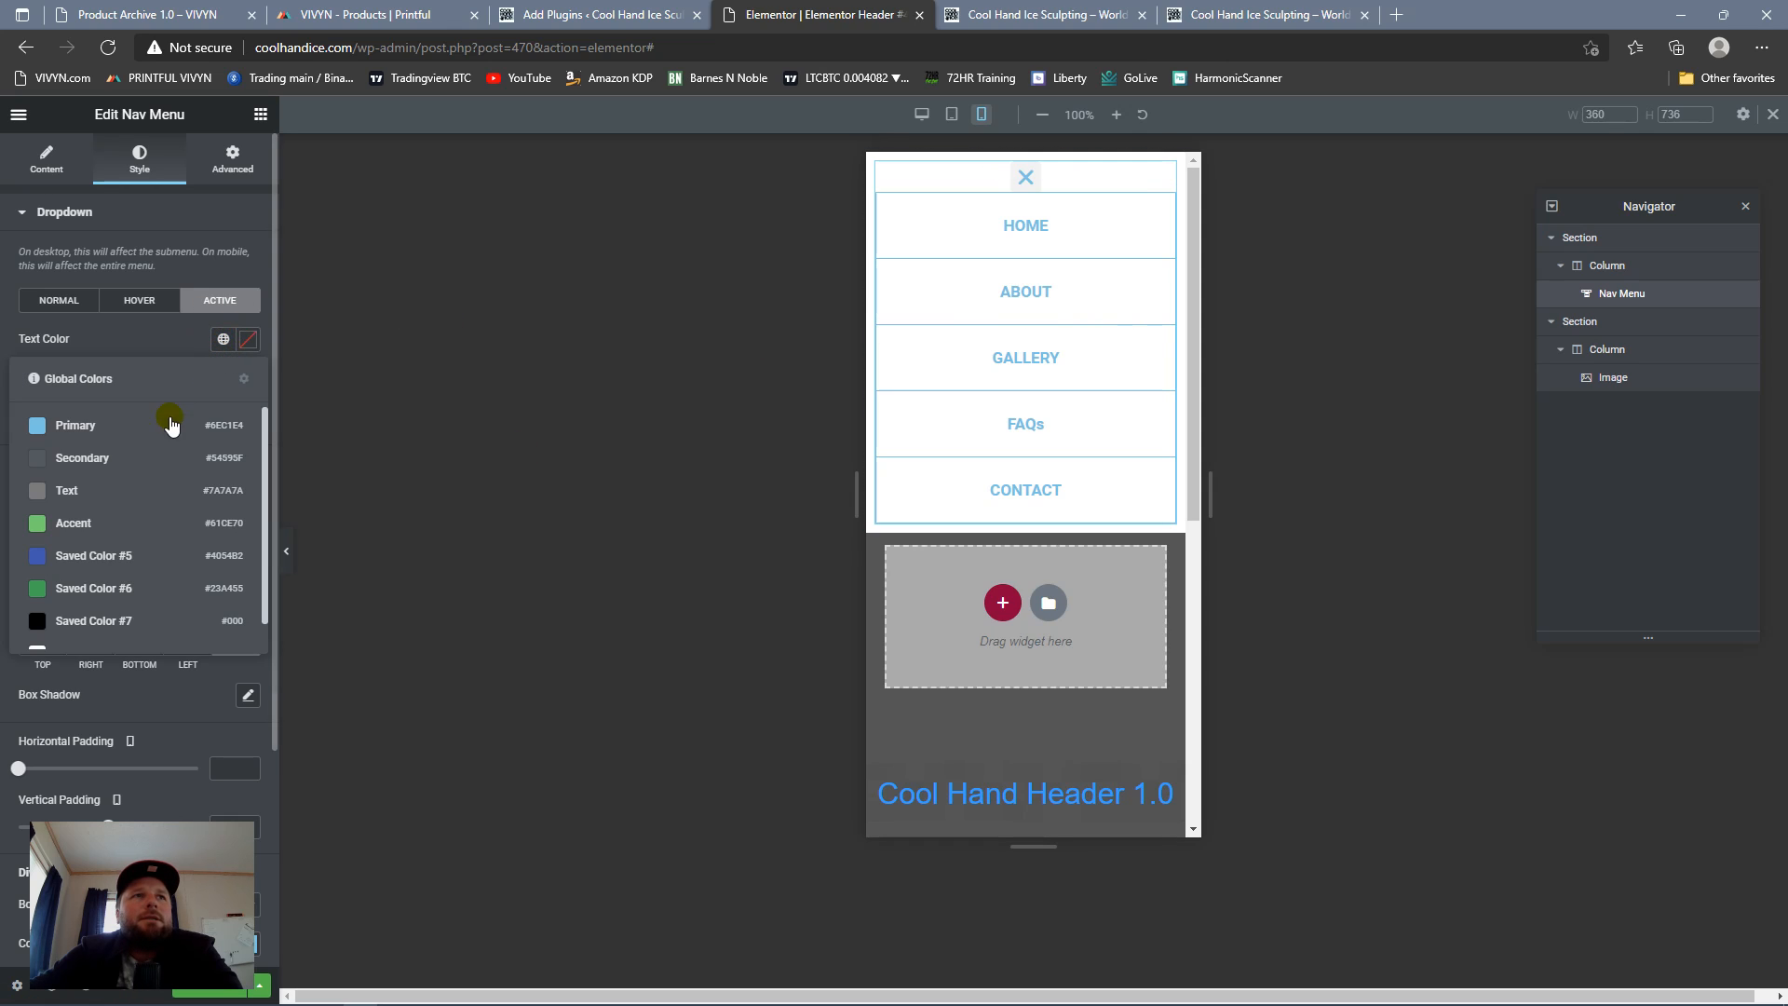
{"action": "left_click", "coordinate": [120, 652]}
{"action": "left_click", "coordinate": [223, 377]}
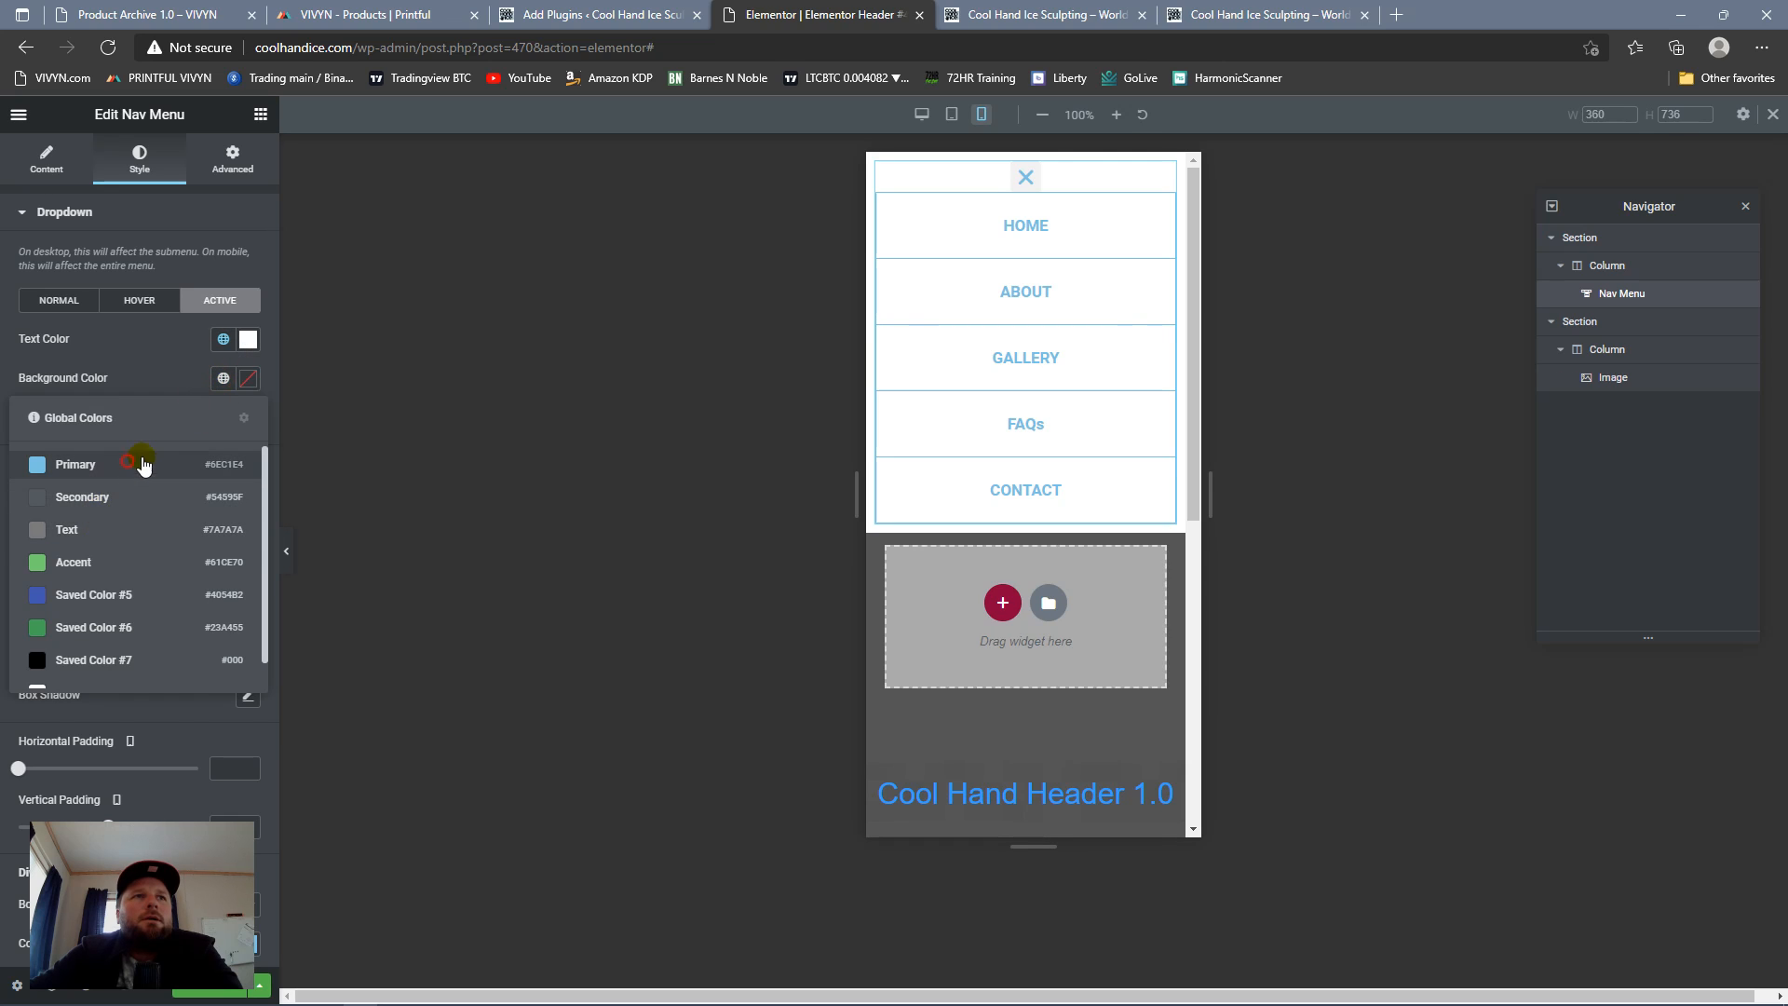
{"action": "left_click", "coordinate": [134, 462]}
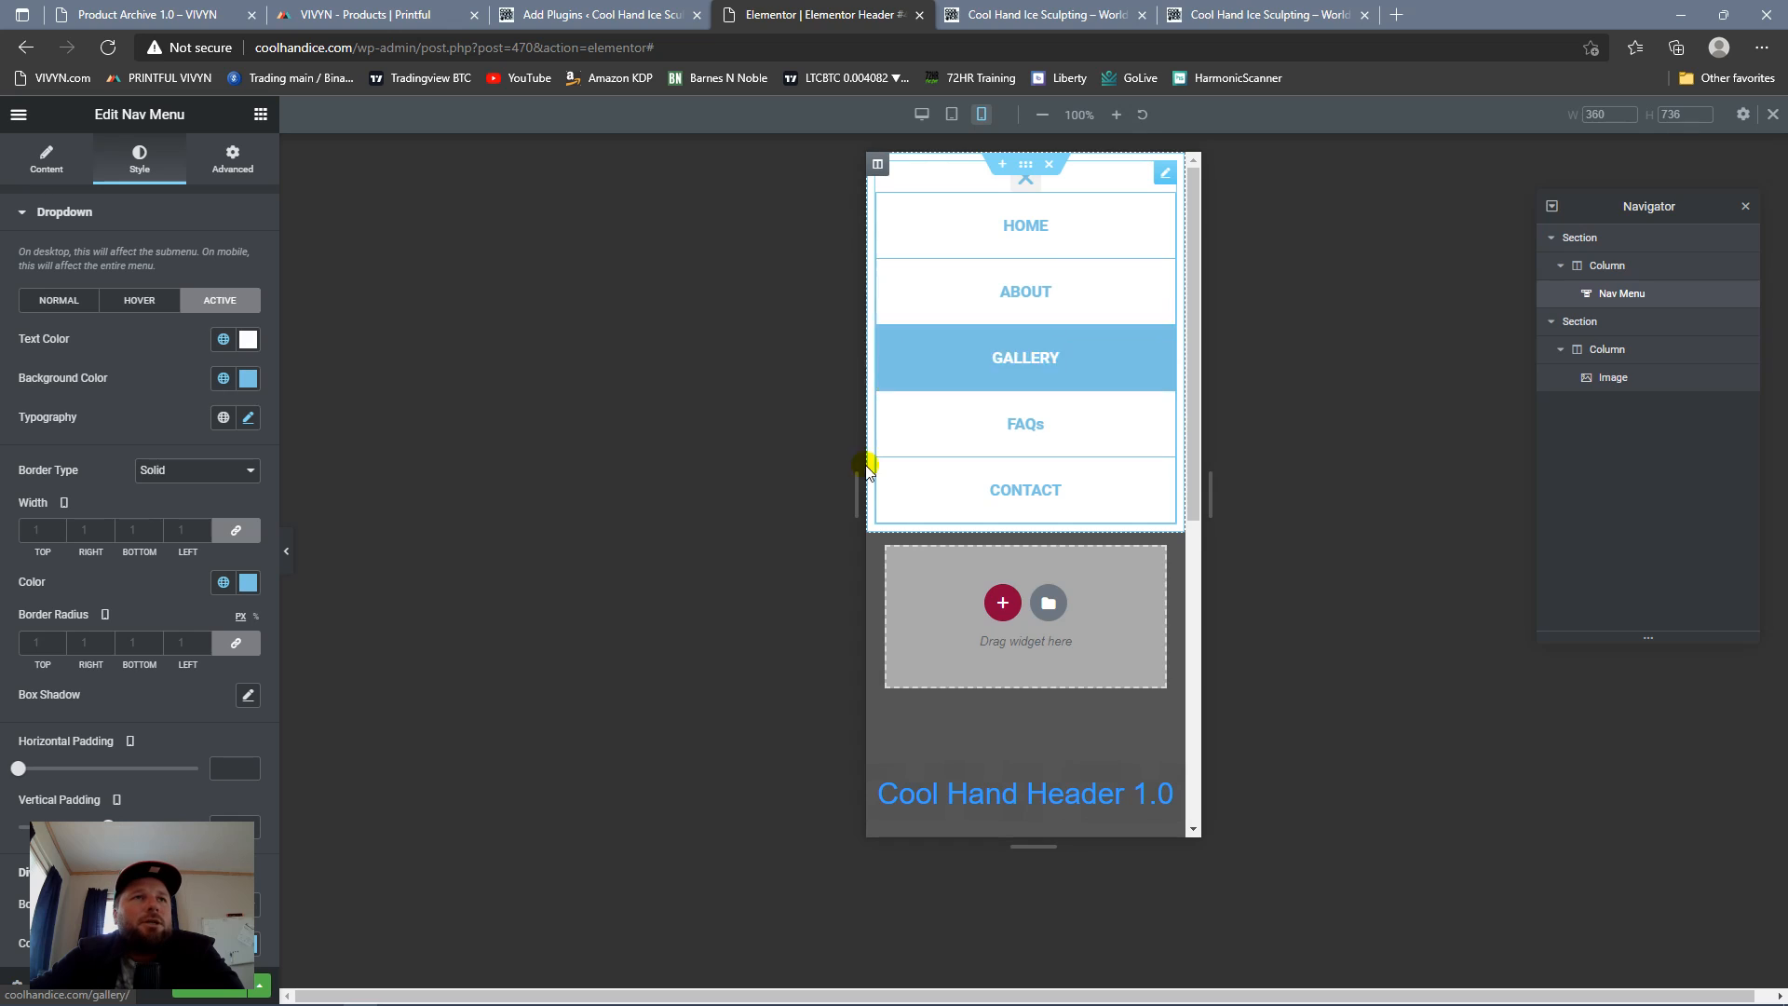
{"action": "left_click", "coordinate": [1024, 179]}
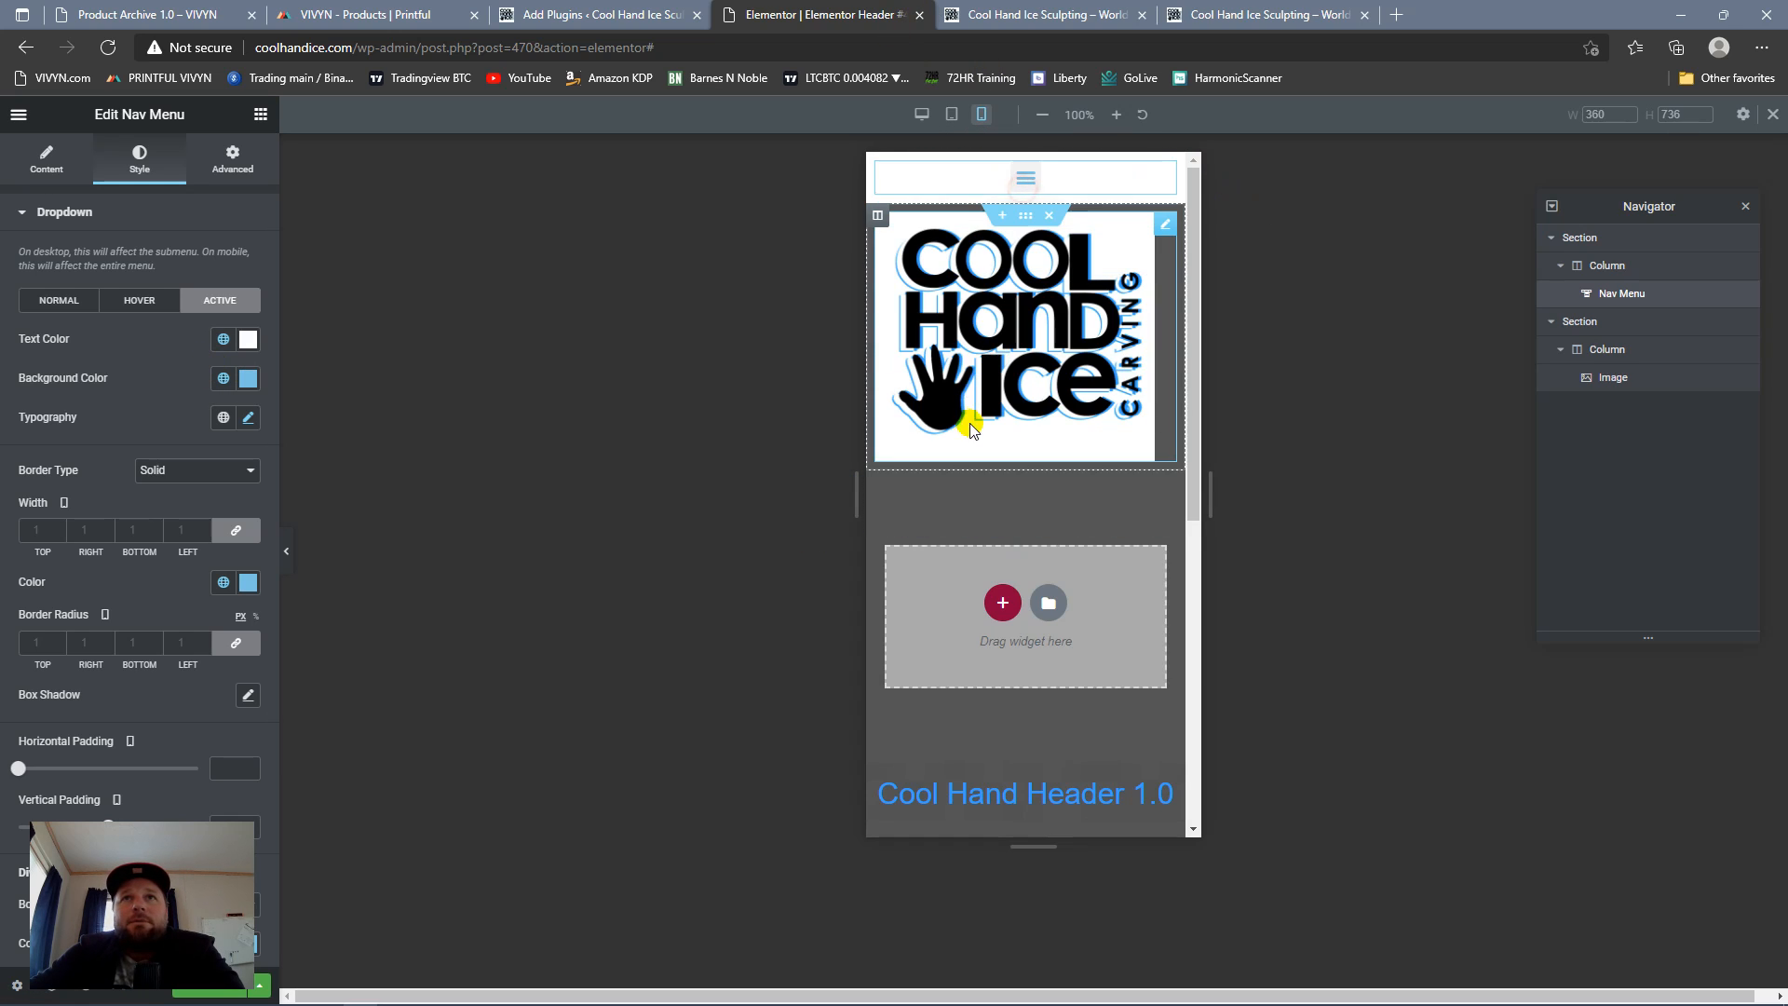
{"action": "scroll", "coordinate": [981, 413], "scroll_direction": "down", "scroll_amount": 5}
{"action": "scroll", "coordinate": [976, 432], "scroll_direction": "up", "scroll_amount": 5}
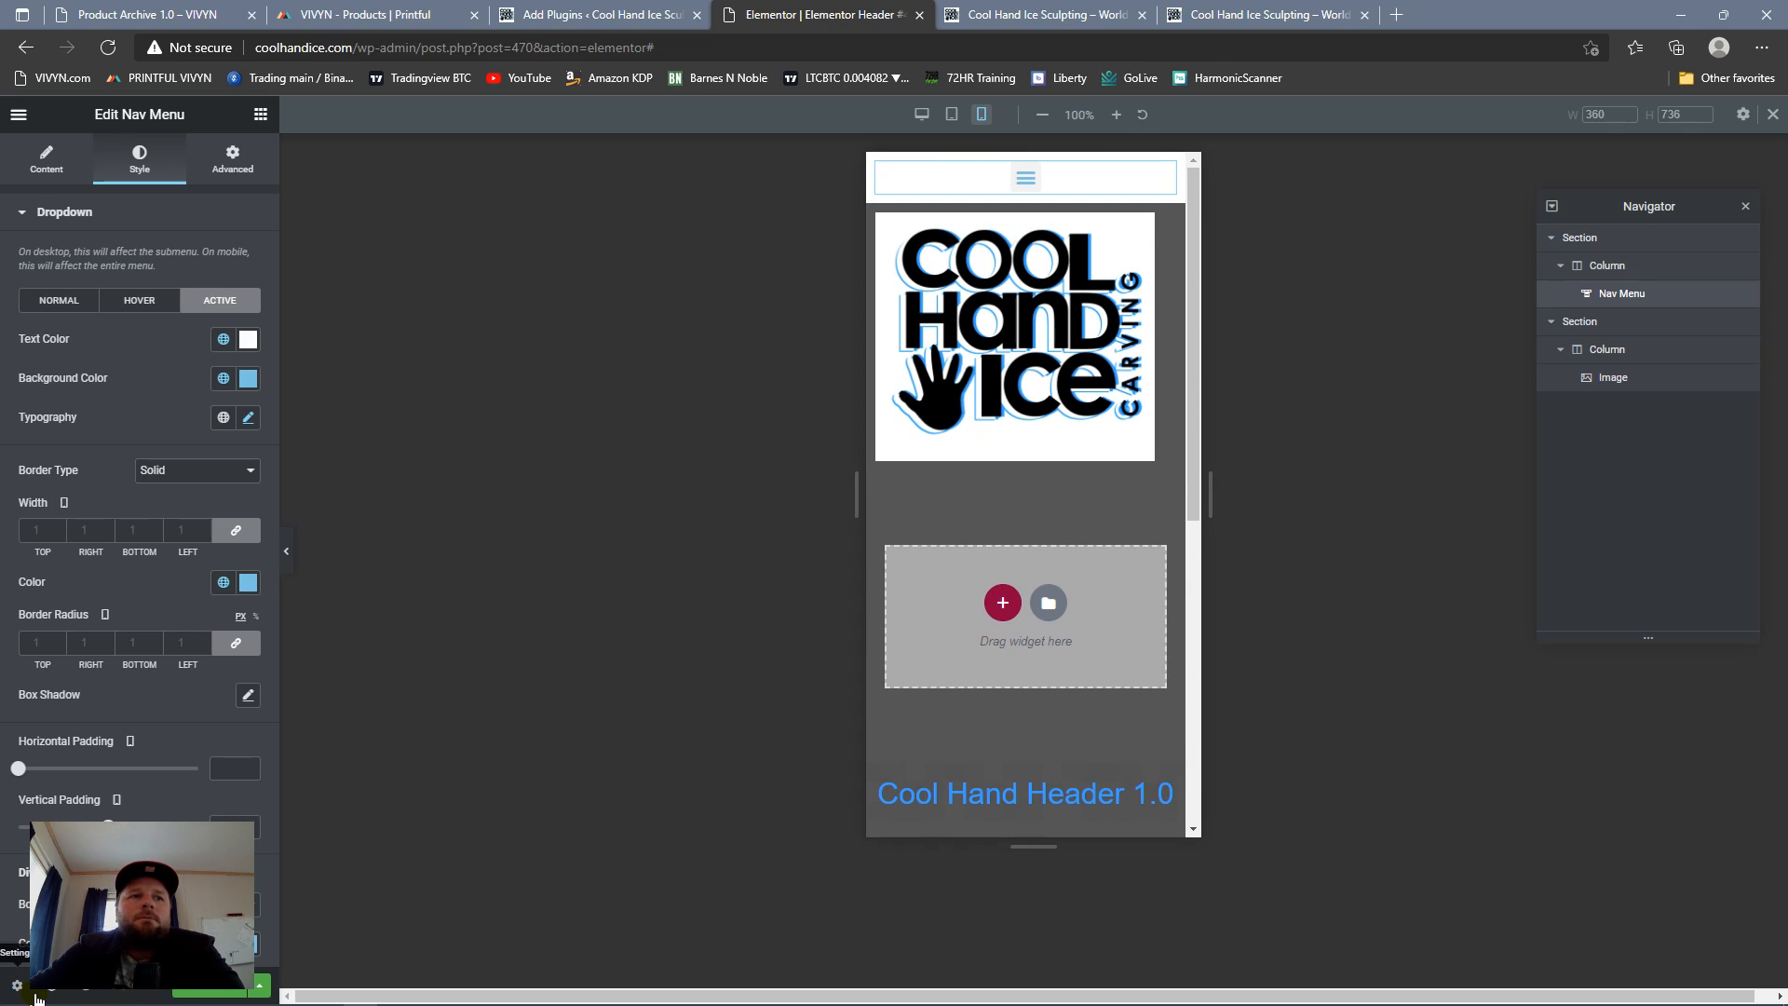
Step: Return to the desktop preview and give the logo section a classic background in the global color Saved Color #8
{"action": "left_click", "coordinate": [922, 114]}
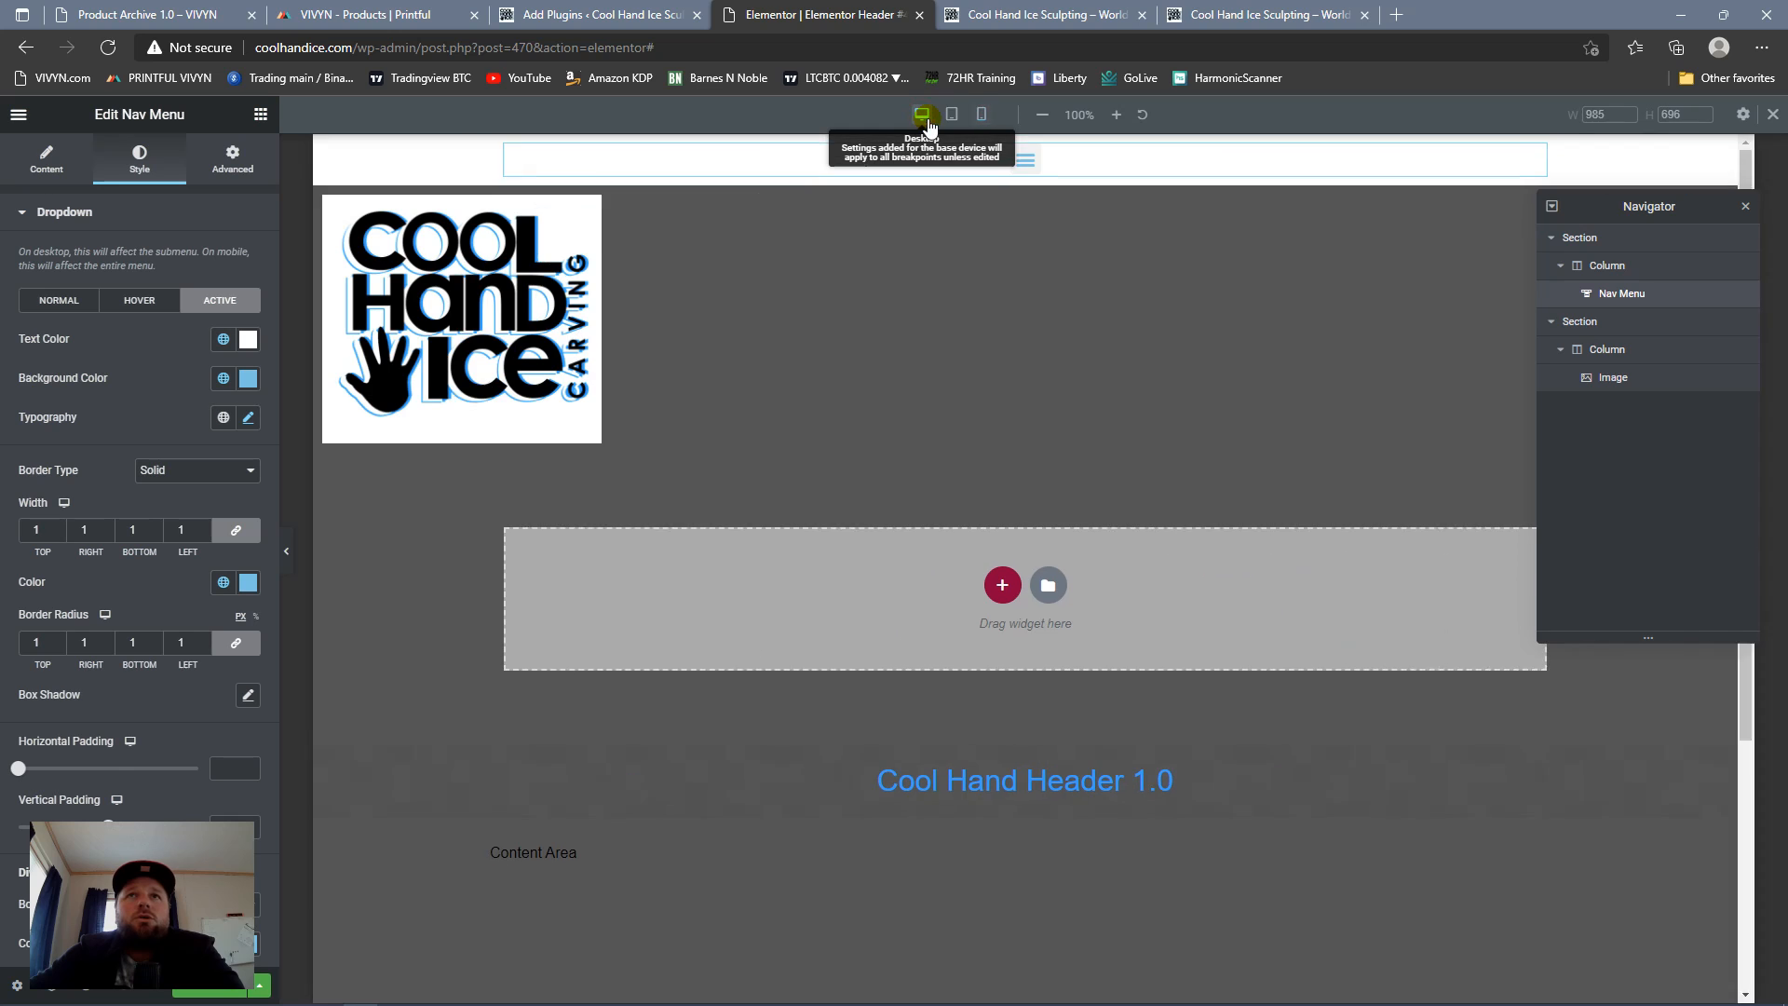
{"action": "scroll", "coordinate": [1142, 473], "scroll_direction": "down", "scroll_amount": 3}
{"action": "scroll", "coordinate": [1025, 395], "scroll_direction": "up", "scroll_amount": 3}
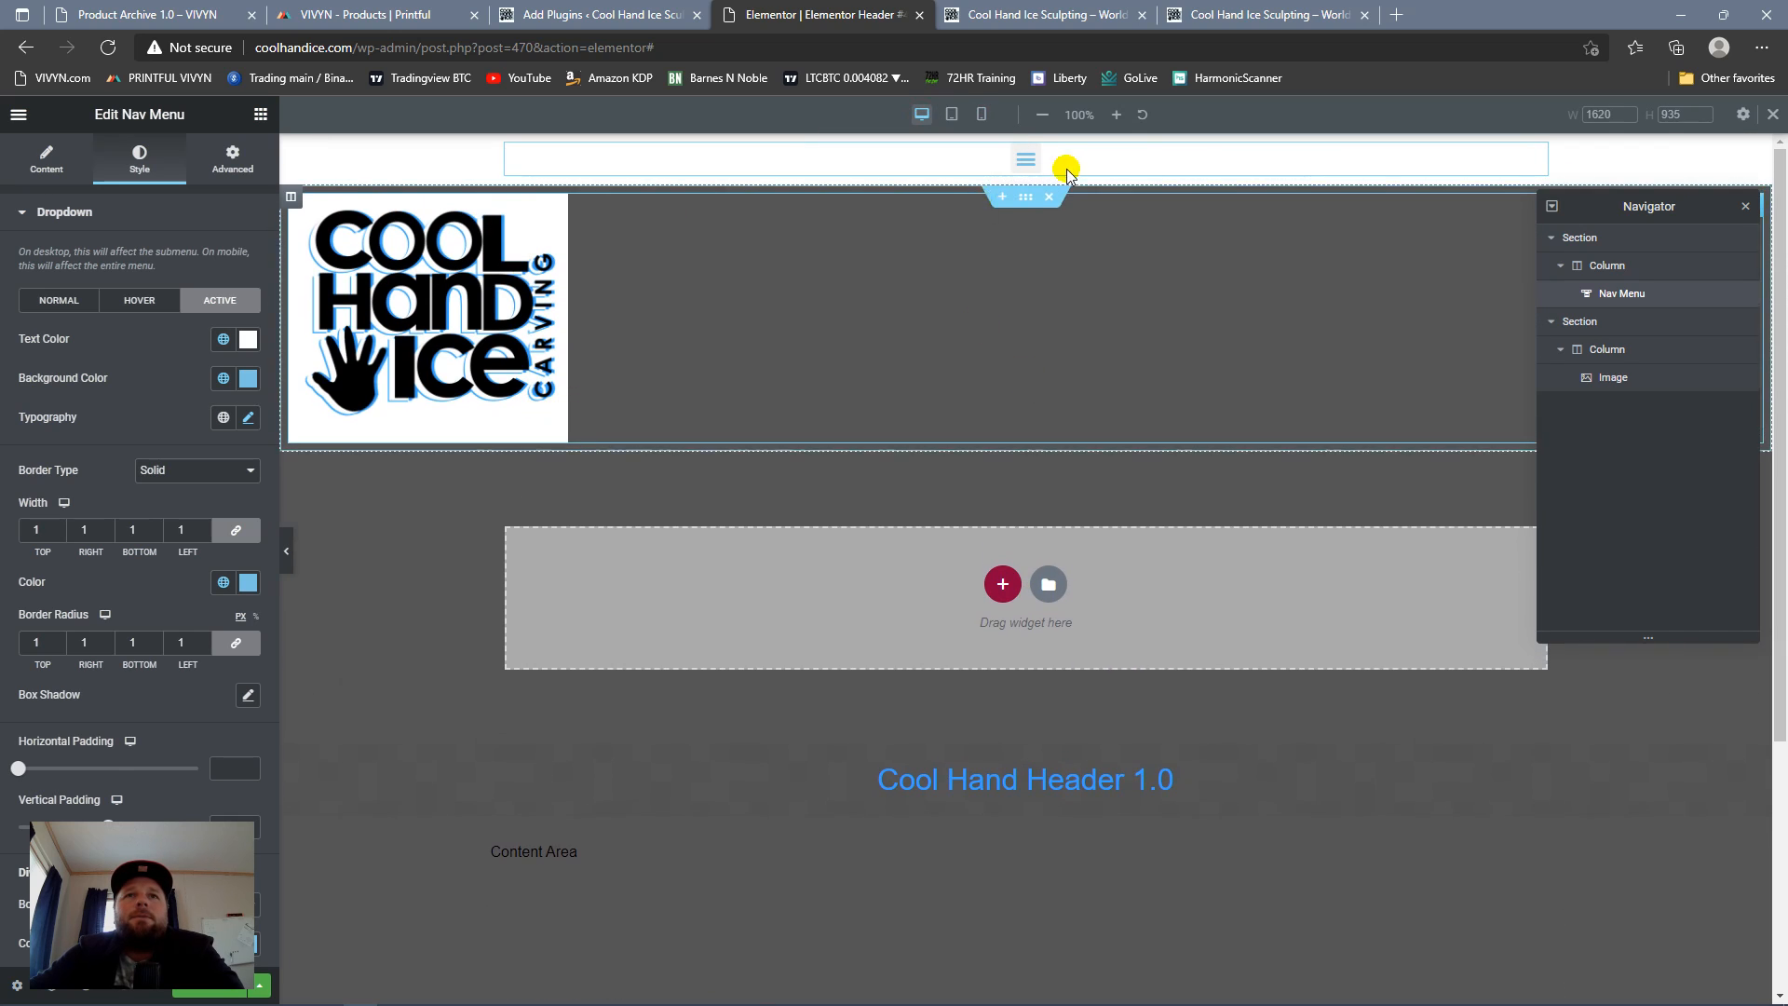
{"action": "left_click", "coordinate": [1027, 203]}
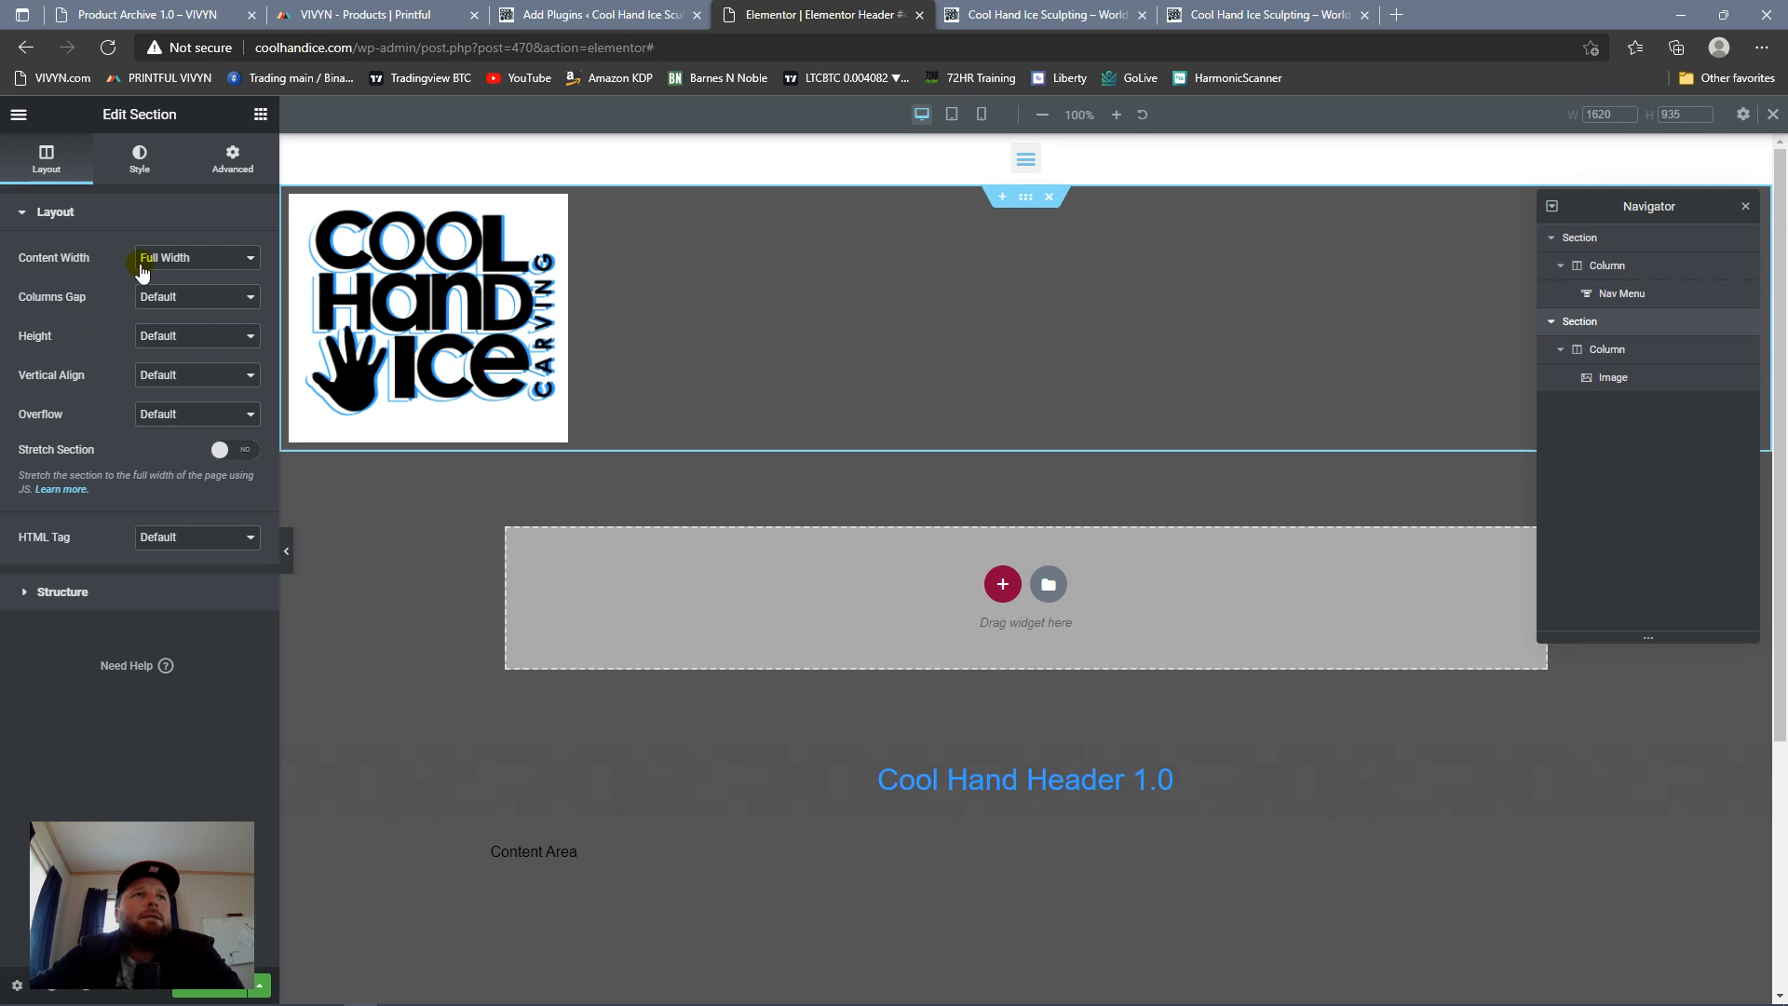
{"action": "left_click", "coordinate": [138, 179]}
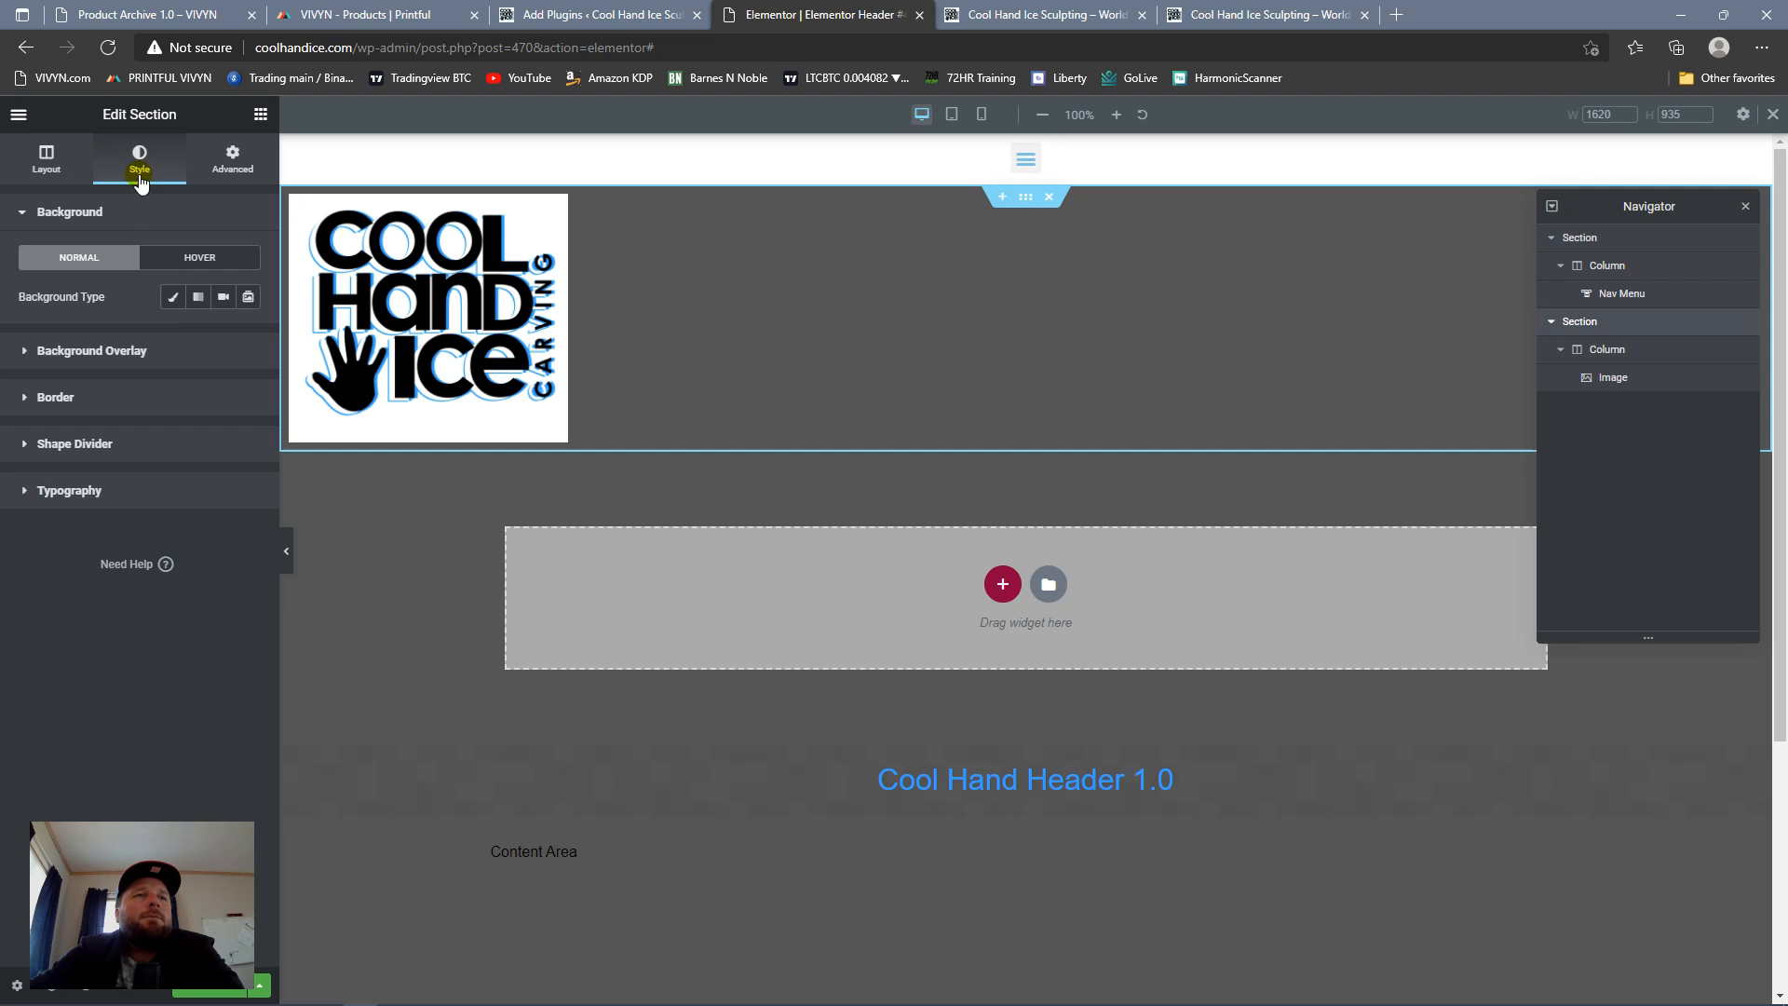
{"action": "left_click", "coordinate": [173, 297]}
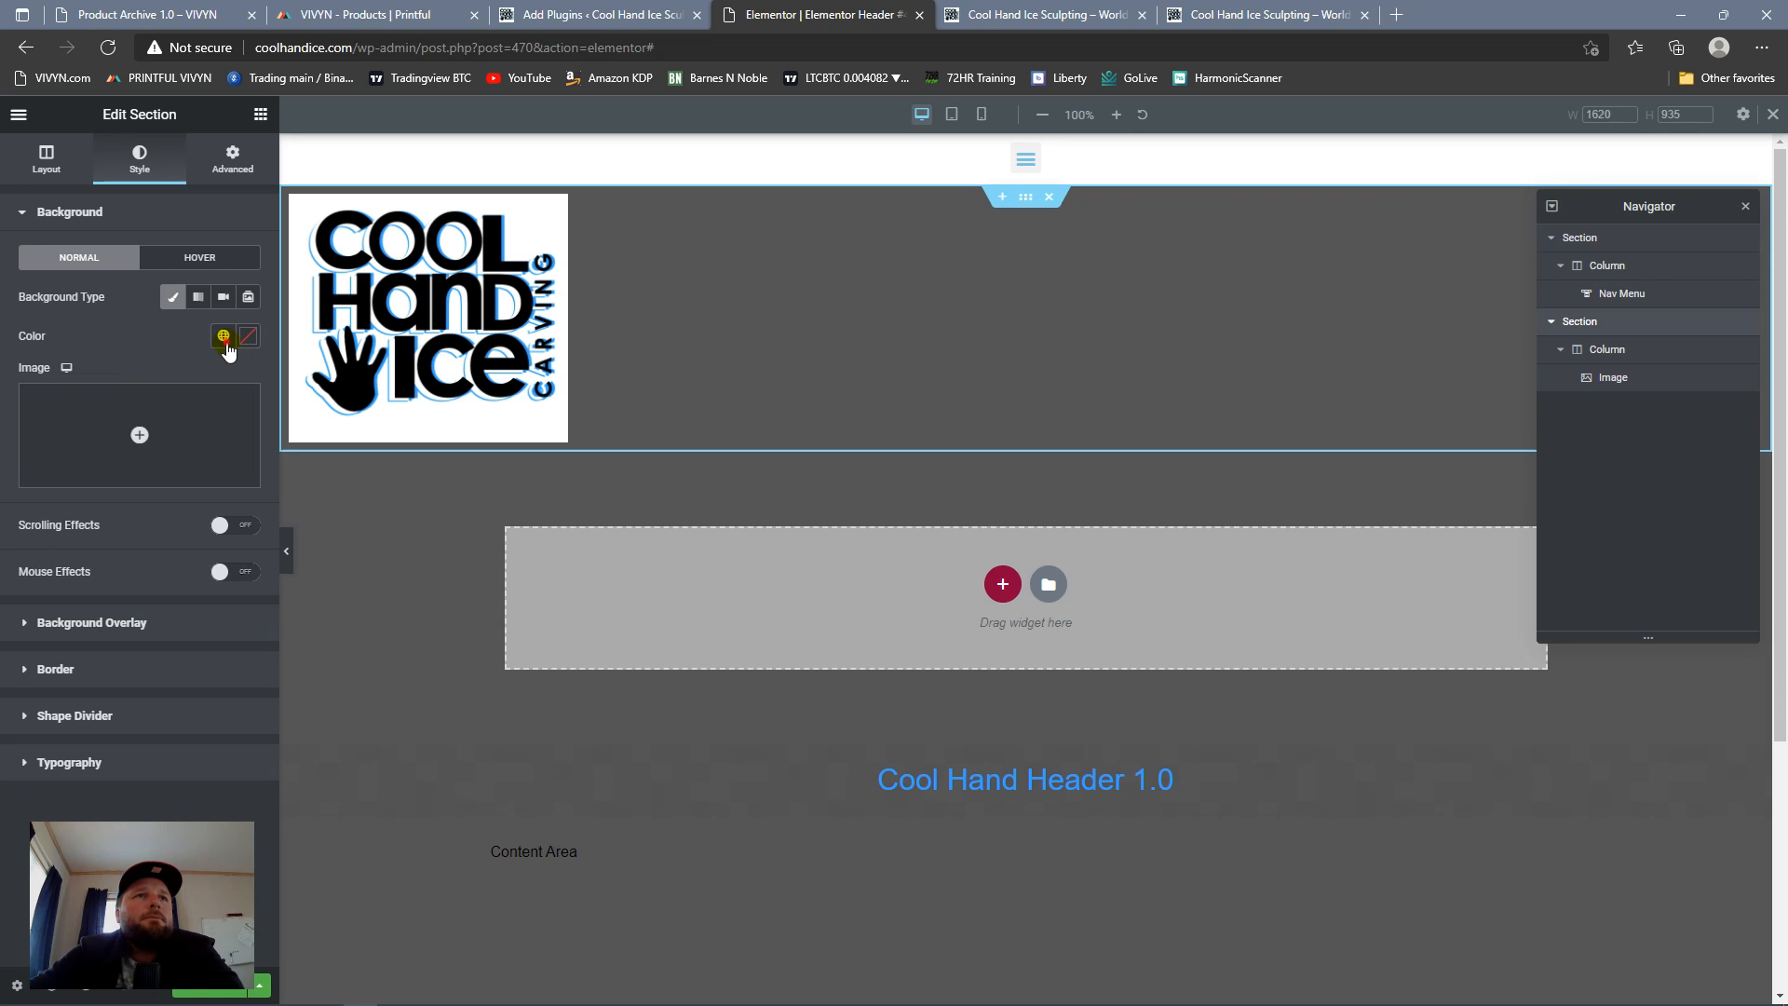
{"action": "left_click", "coordinate": [224, 336]}
{"action": "scroll", "coordinate": [139, 522], "scroll_direction": "down", "scroll_amount": 1}
{"action": "left_click", "coordinate": [102, 621]}
{"action": "scroll", "coordinate": [1226, 227], "scroll_direction": "down", "scroll_amount": 3}
{"action": "scroll", "coordinate": [1214, 227], "scroll_direction": "up", "scroll_amount": 3}
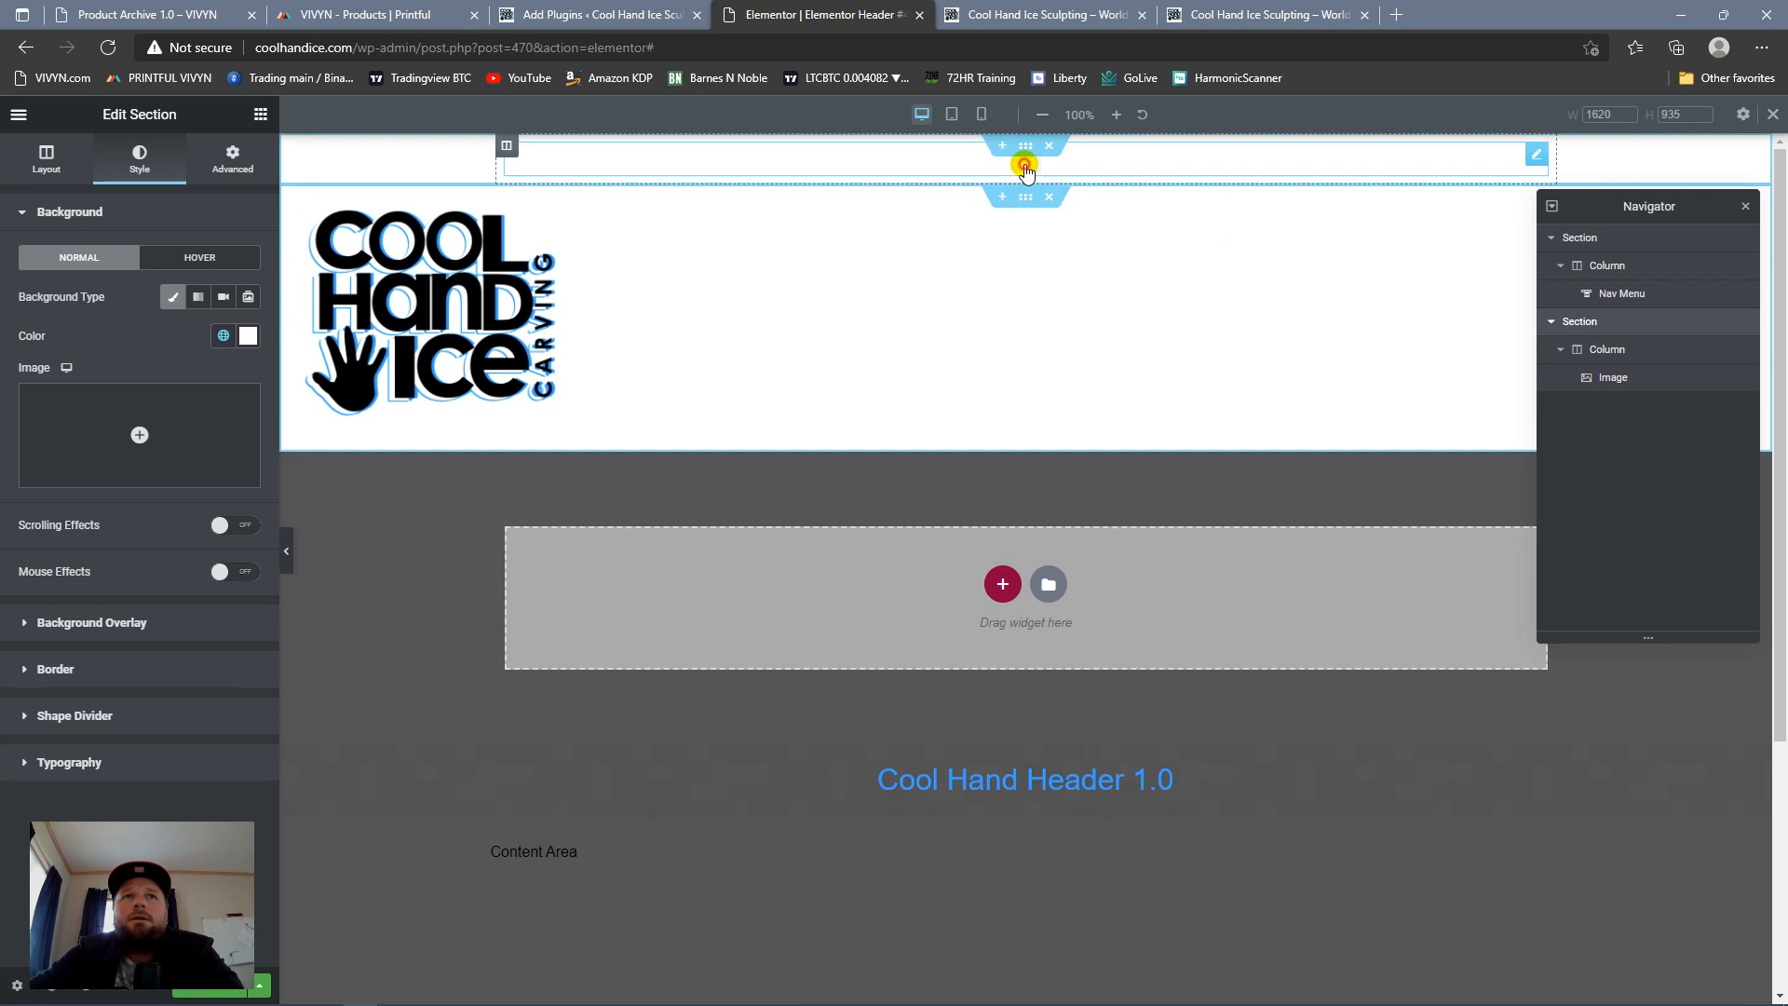
Step: Set the nav menu section's content width to Full Width and check how the dropdown expands and collapses
{"action": "left_click", "coordinate": [1024, 167]}
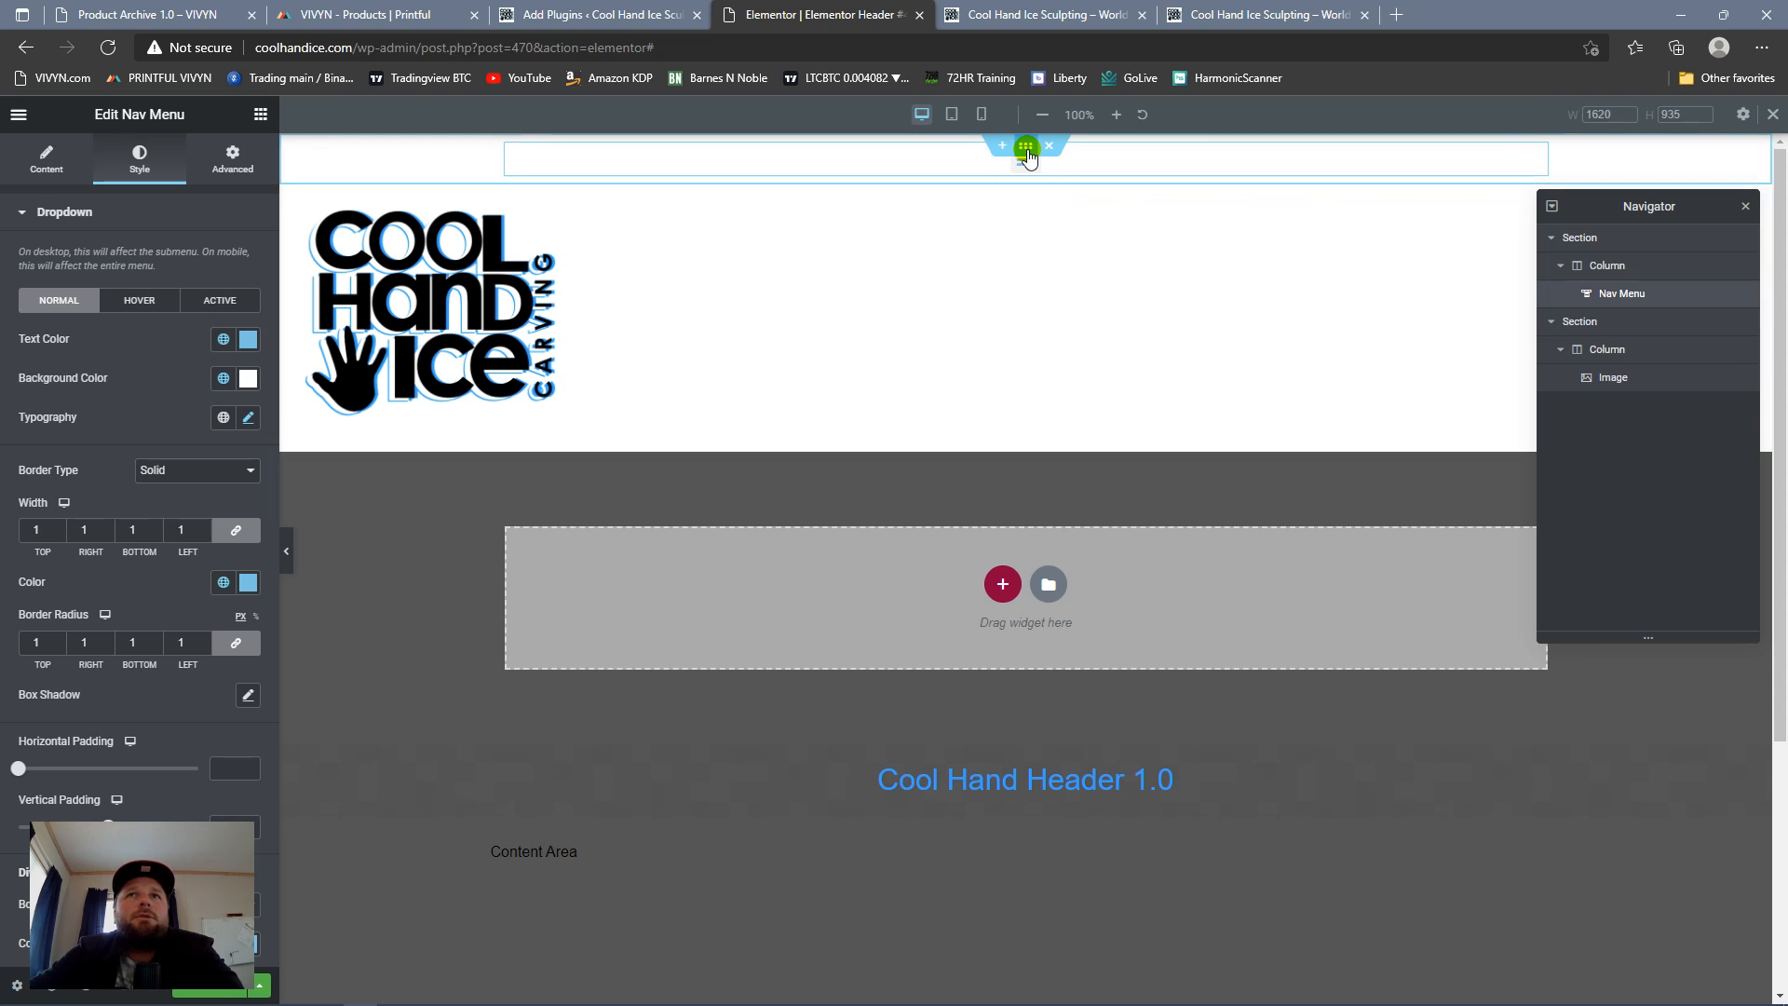
{"action": "left_click", "coordinate": [1025, 149]}
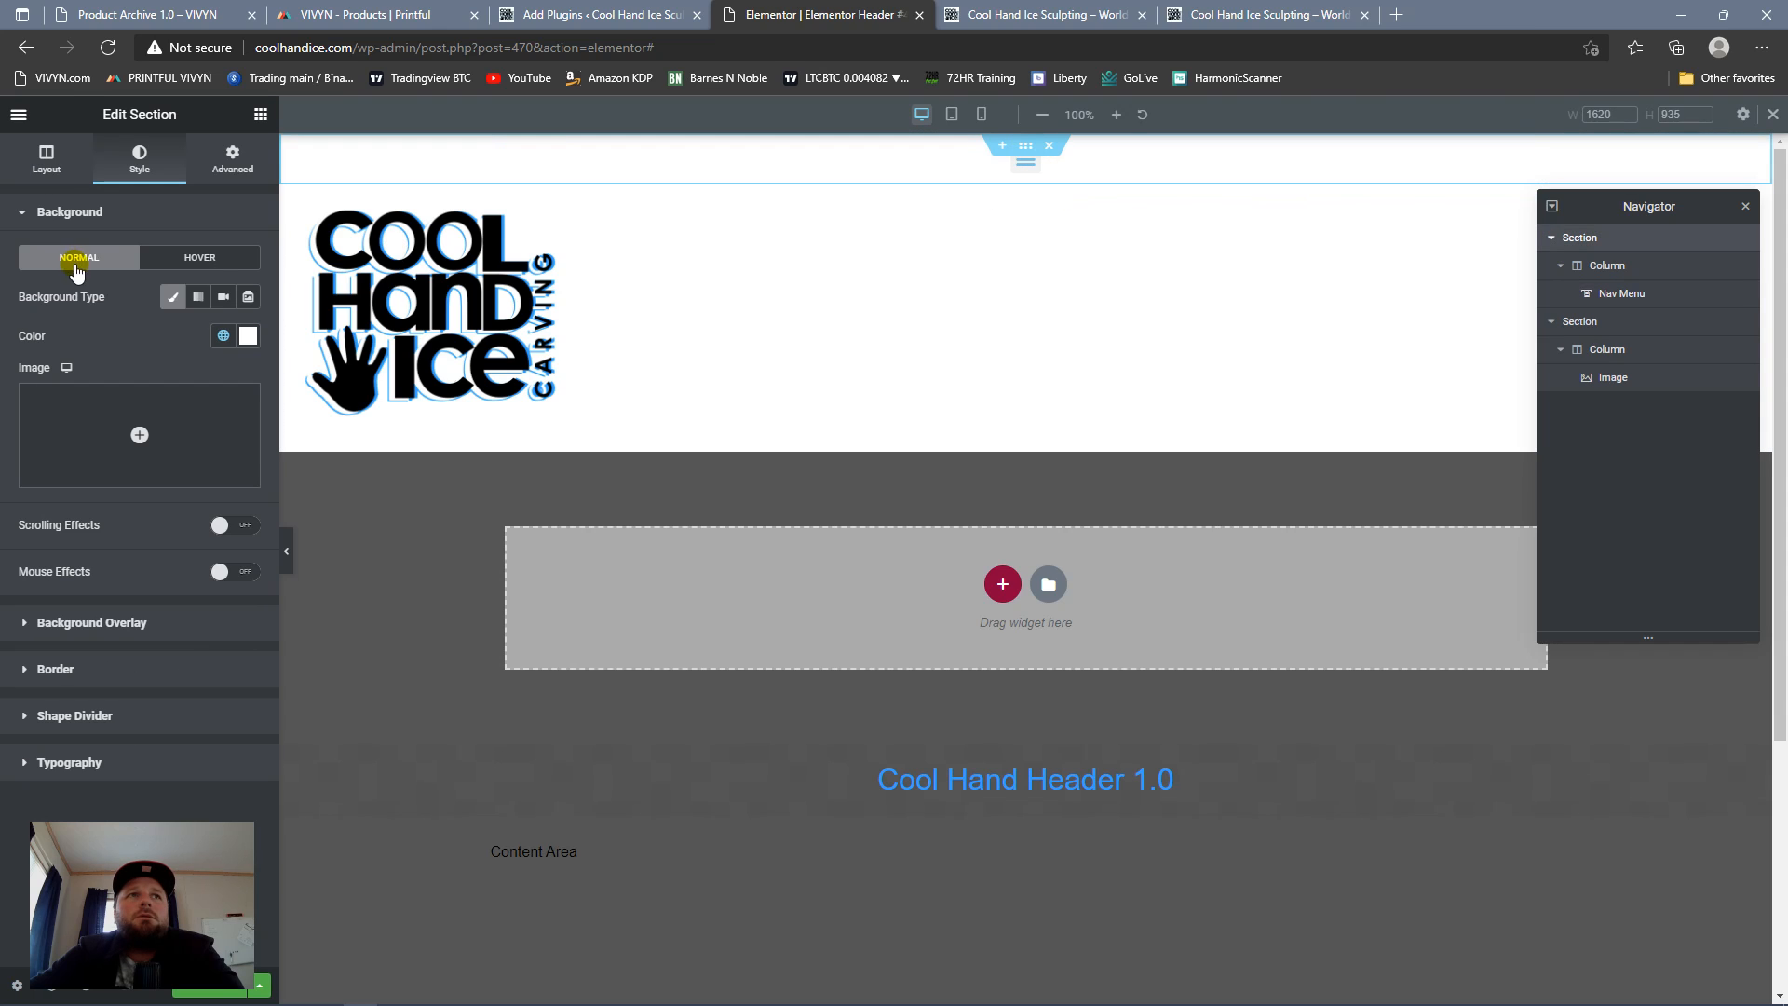
{"action": "left_click", "coordinate": [46, 158]}
{"action": "left_click", "coordinate": [193, 259]}
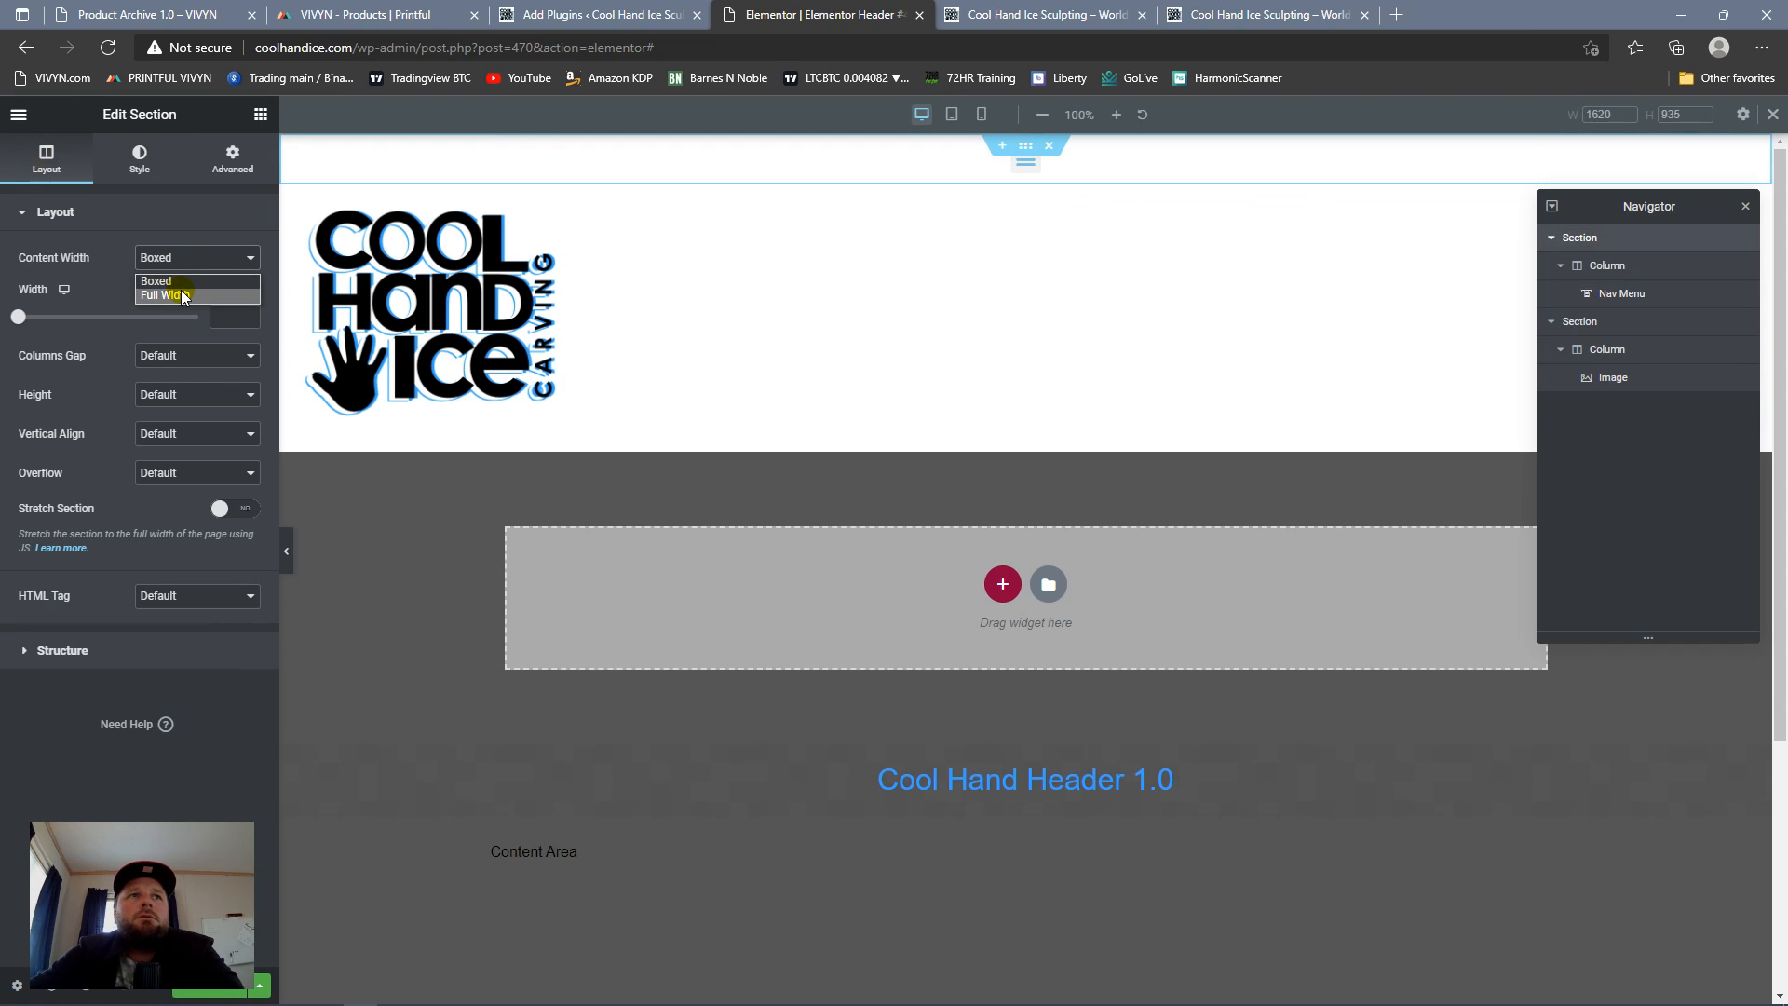
{"action": "left_click", "coordinate": [182, 296]}
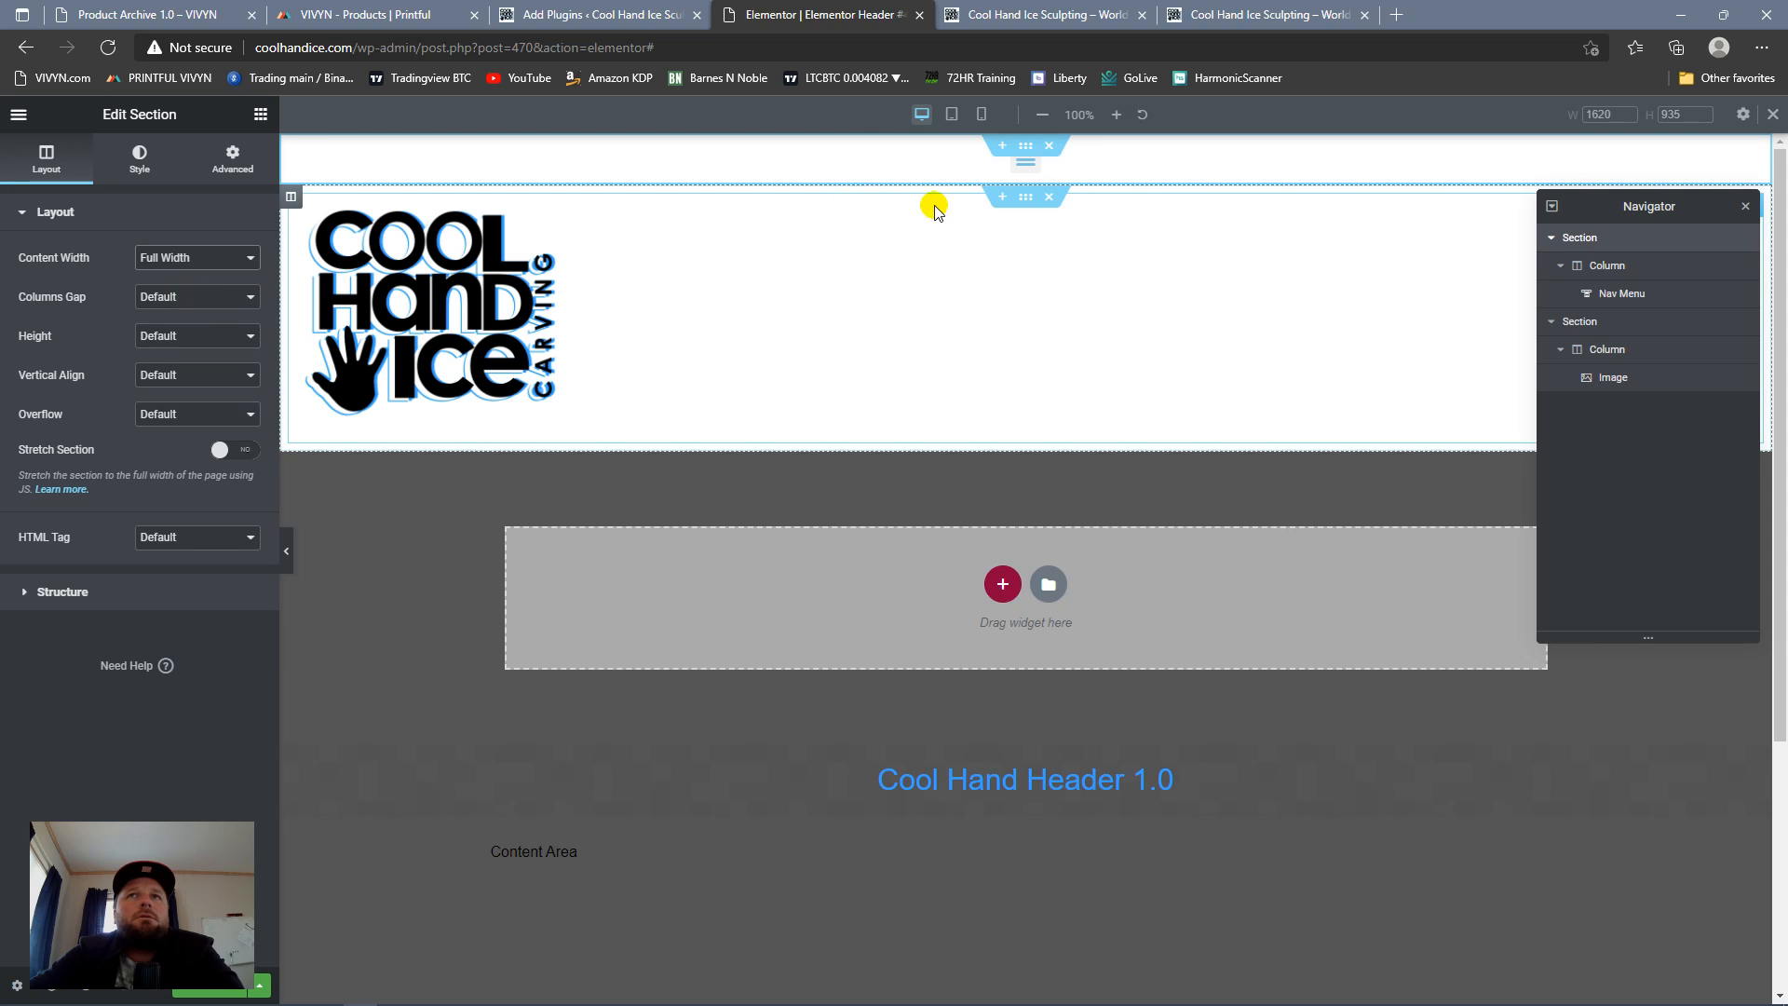
{"action": "left_click", "coordinate": [1028, 167]}
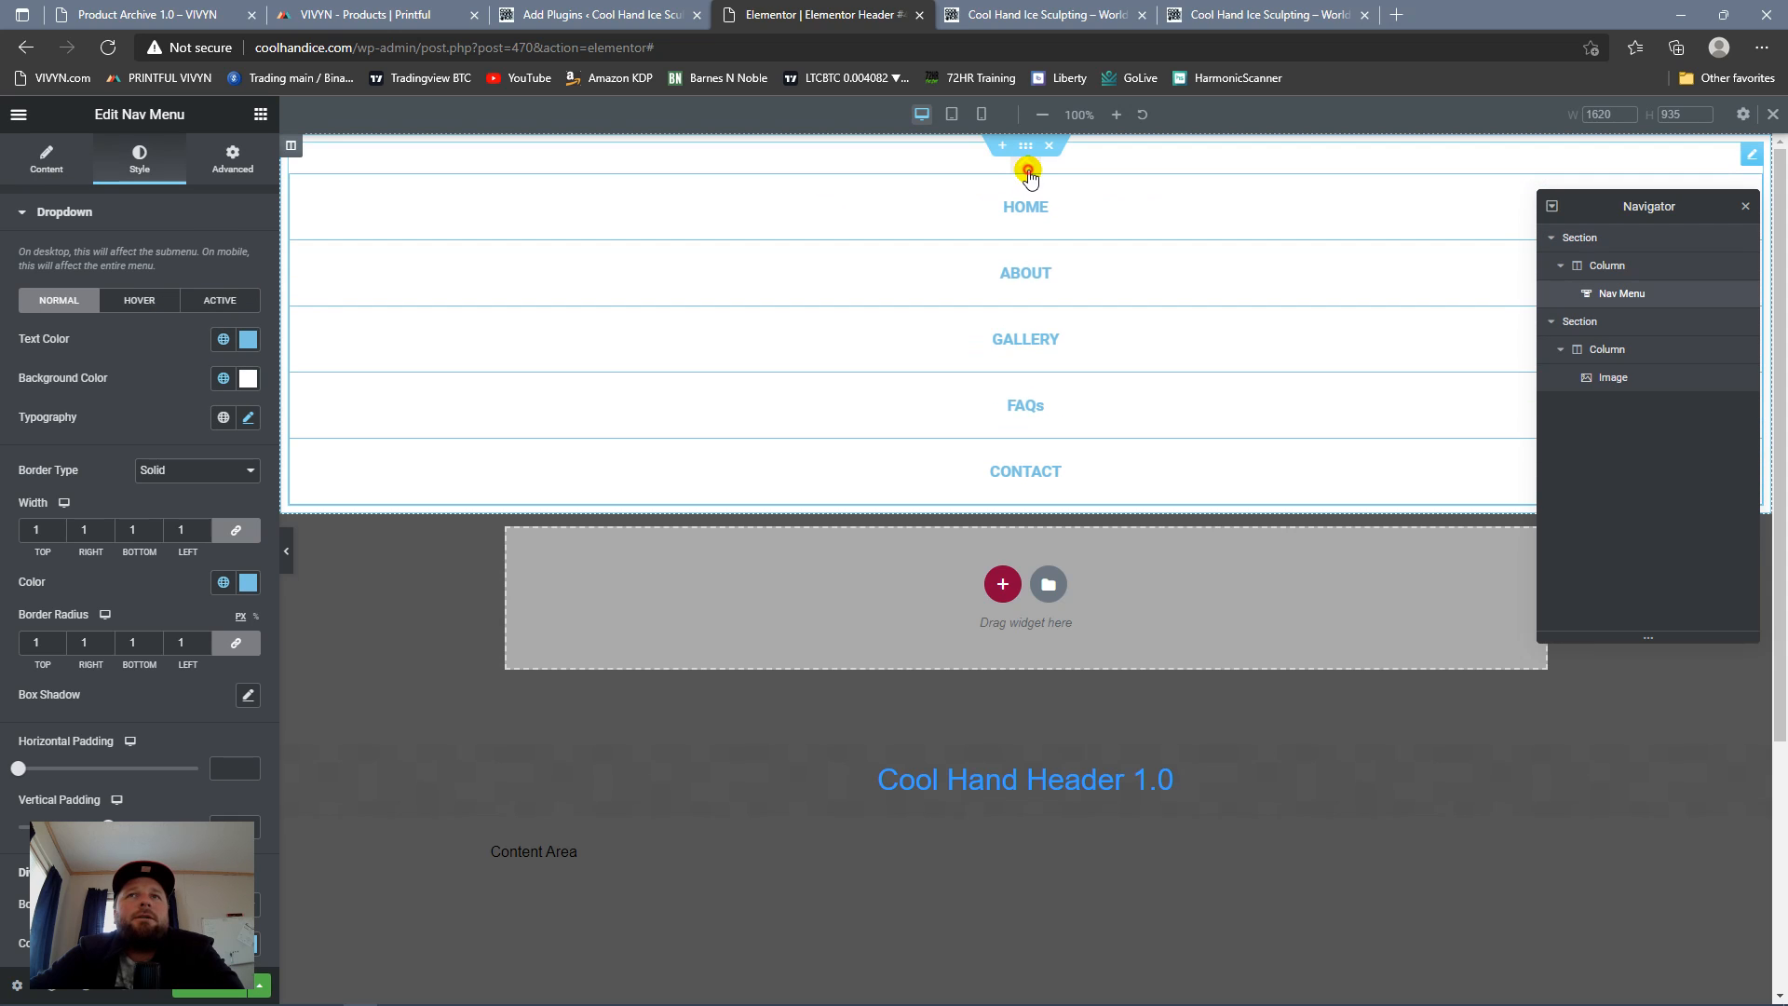
{"action": "left_click", "coordinate": [1028, 170]}
{"action": "left_click", "coordinate": [1028, 169]}
{"action": "left_click", "coordinate": [1028, 169]}
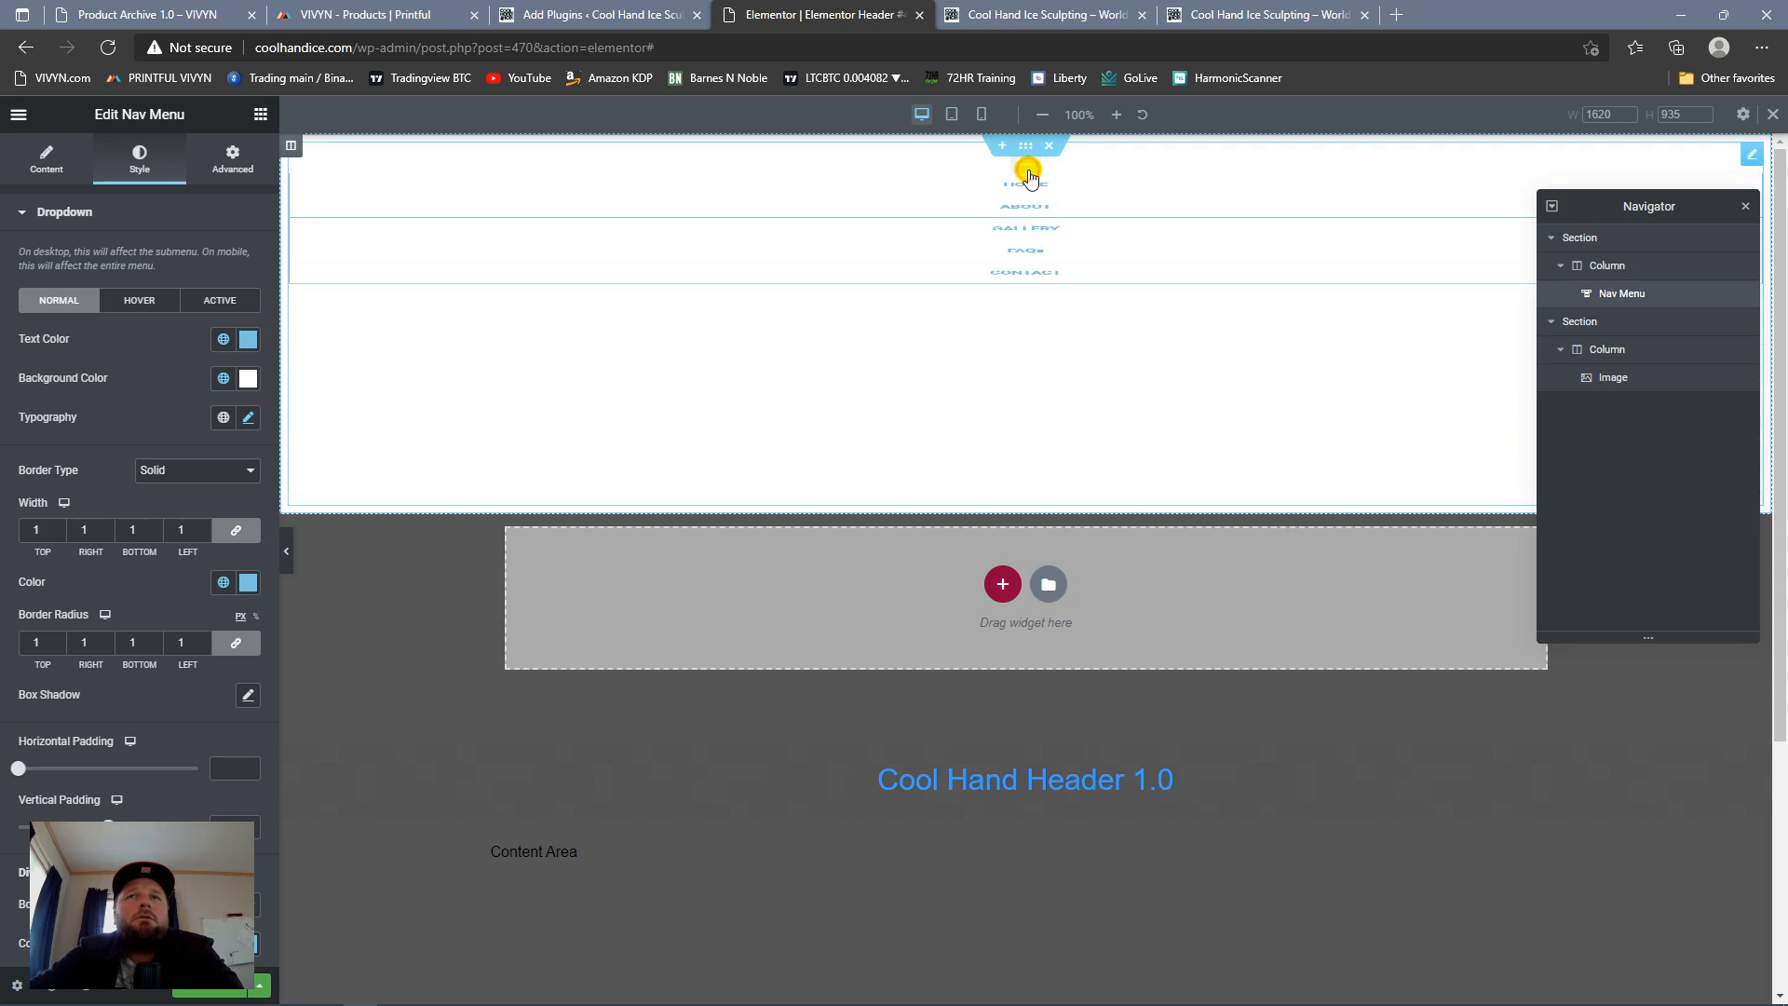
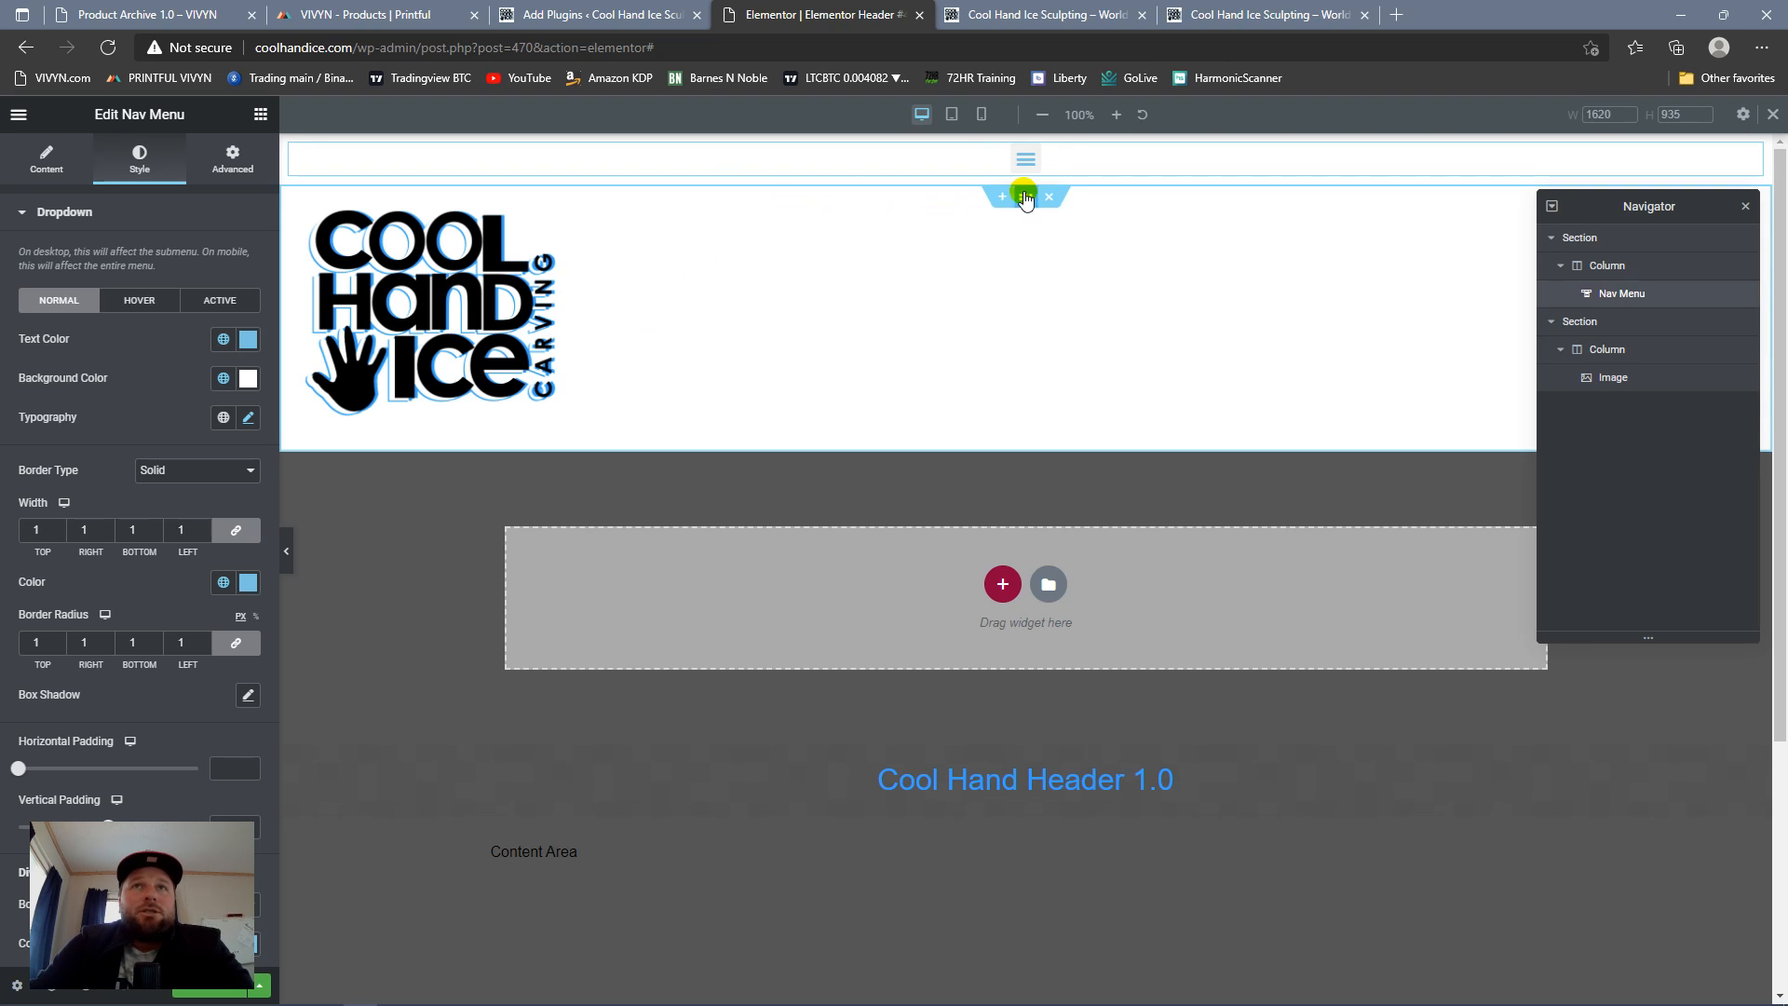
Step: Publish the header template with a display condition including the Entire Site, and reload the live homepage to check it
{"action": "left_click", "coordinate": [1745, 206]}
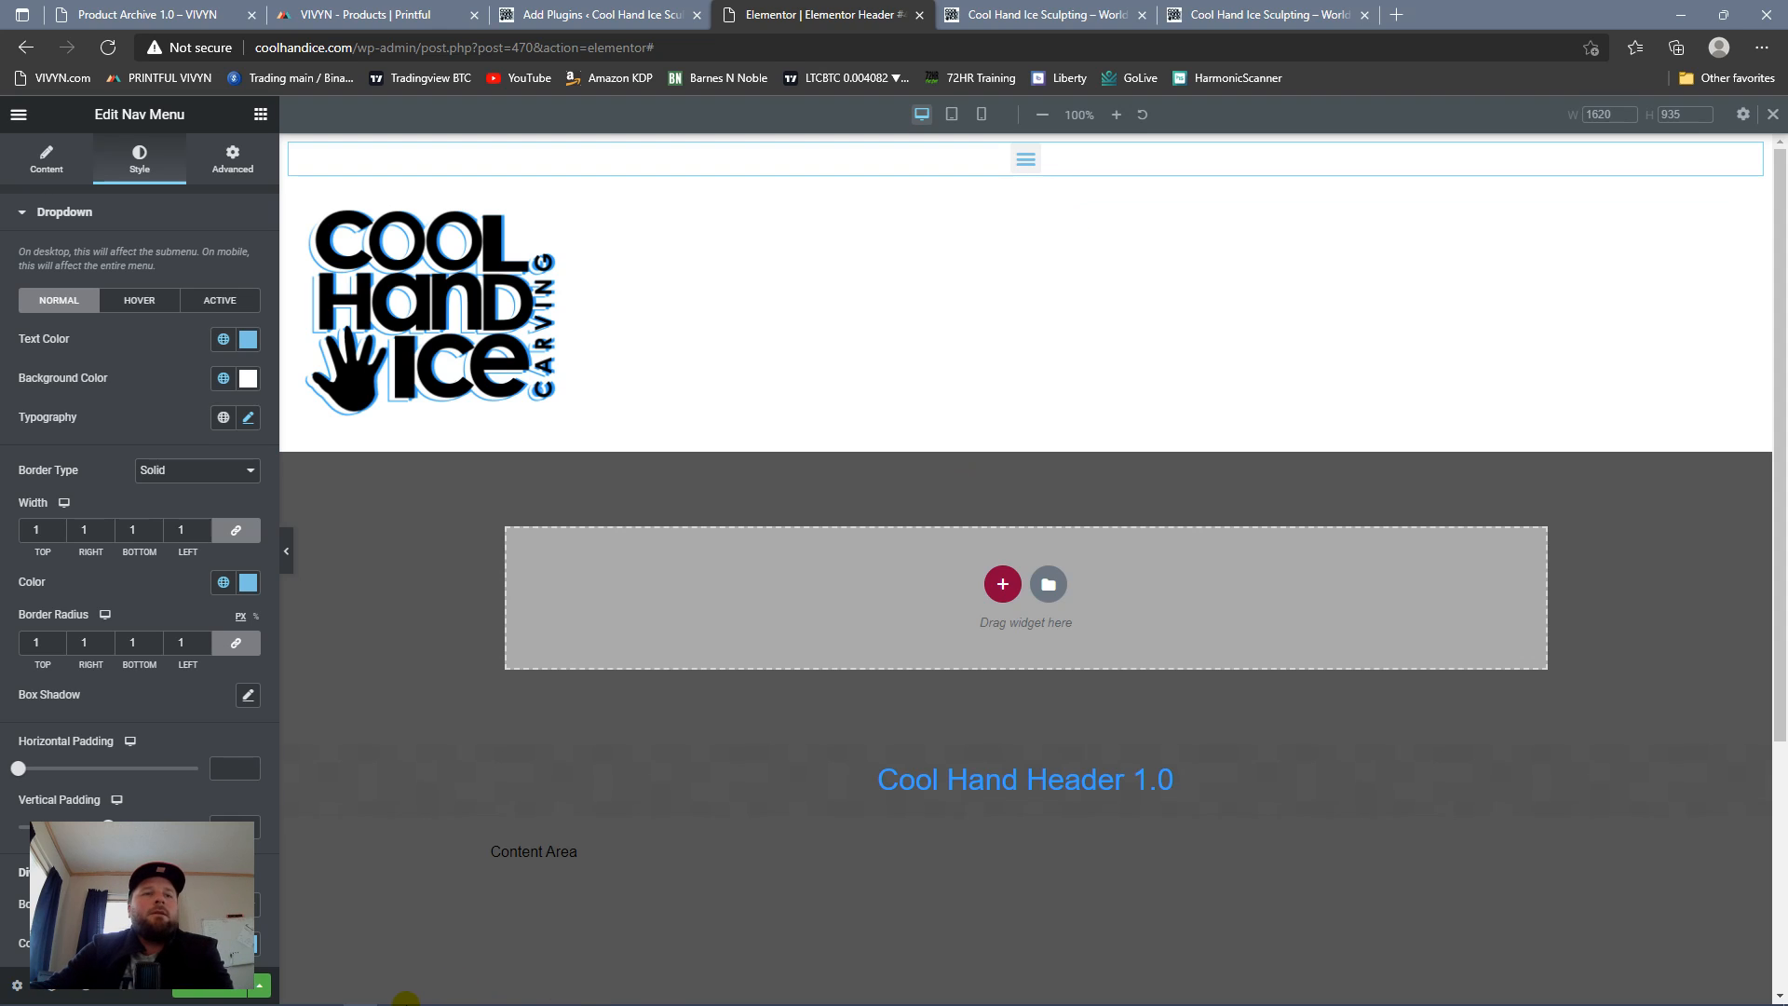
{"action": "left_click", "coordinate": [222, 995]}
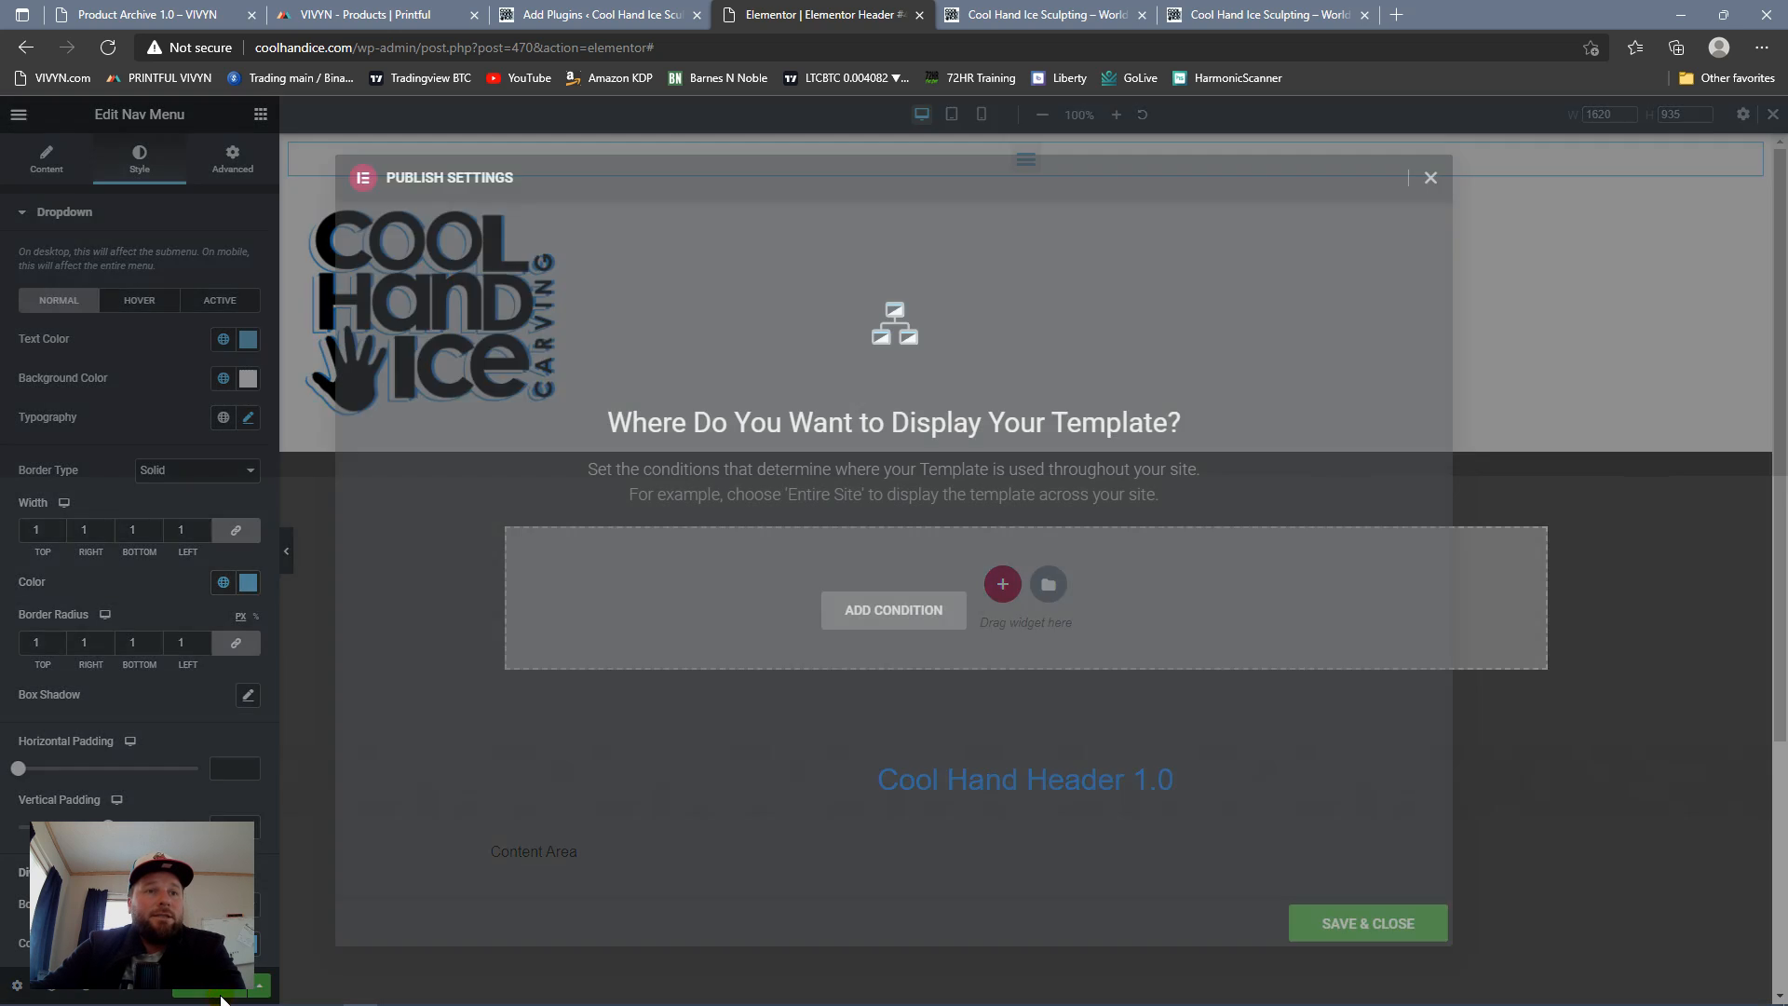
{"action": "left_click", "coordinate": [880, 610]}
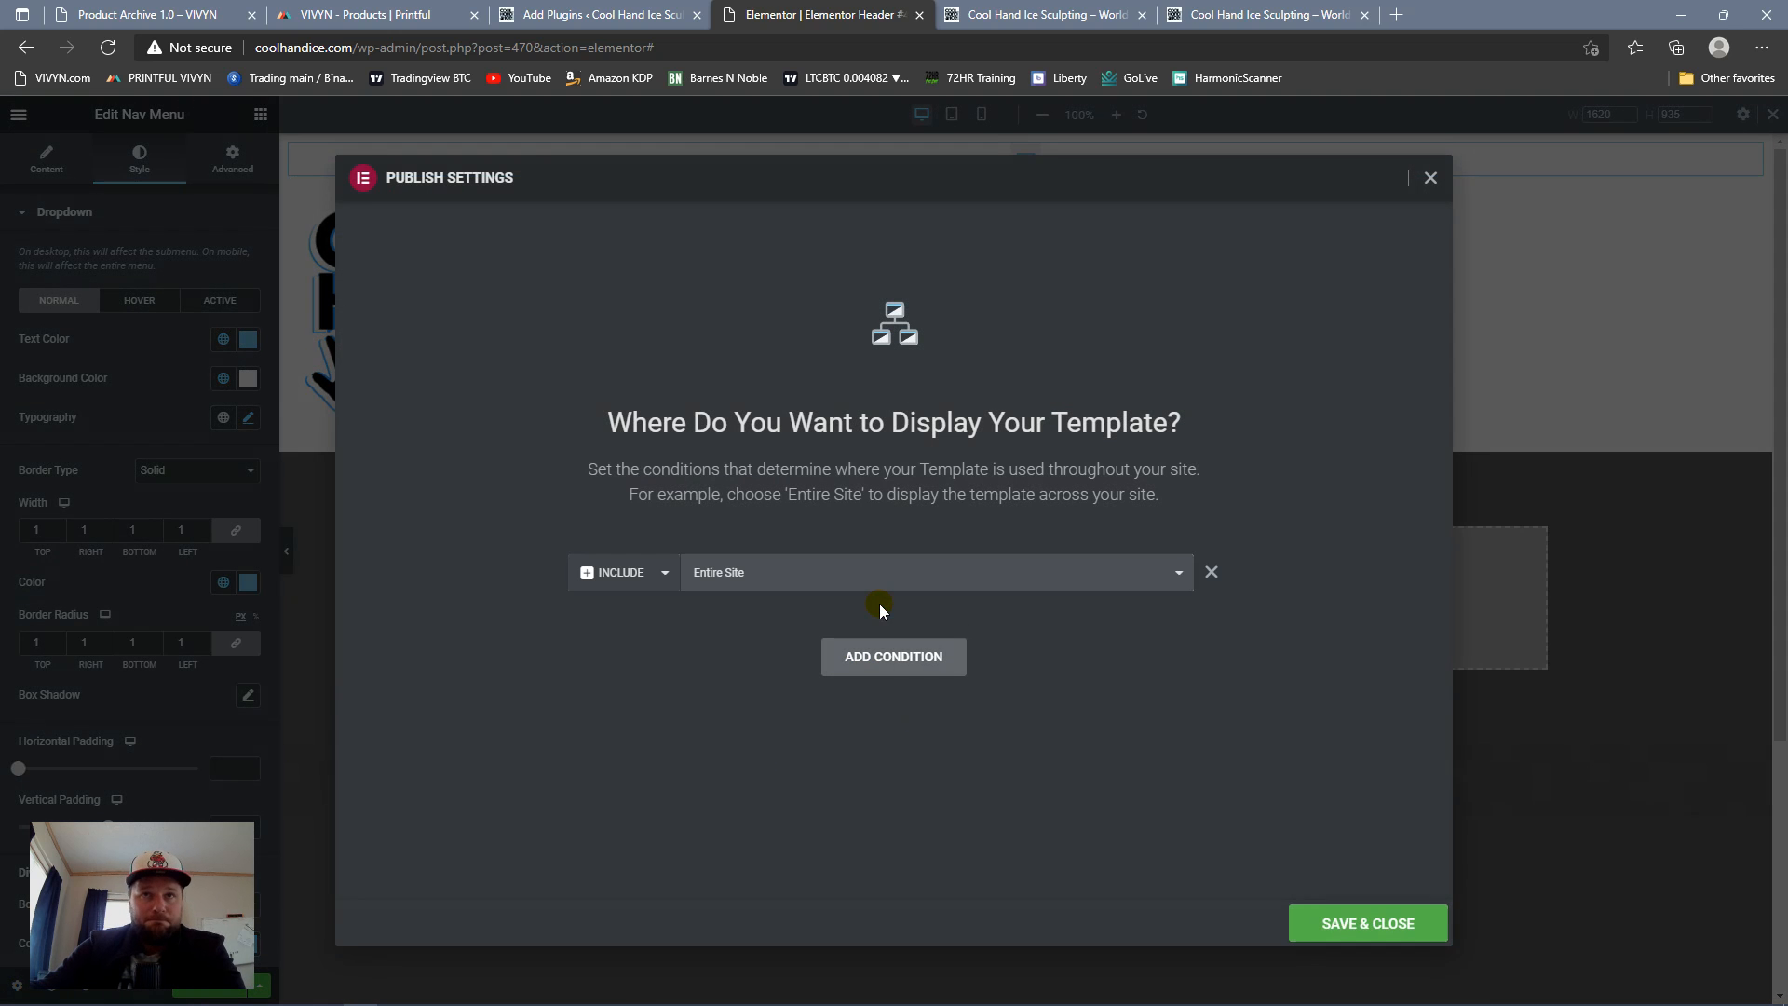
{"action": "left_click", "coordinate": [1379, 925]}
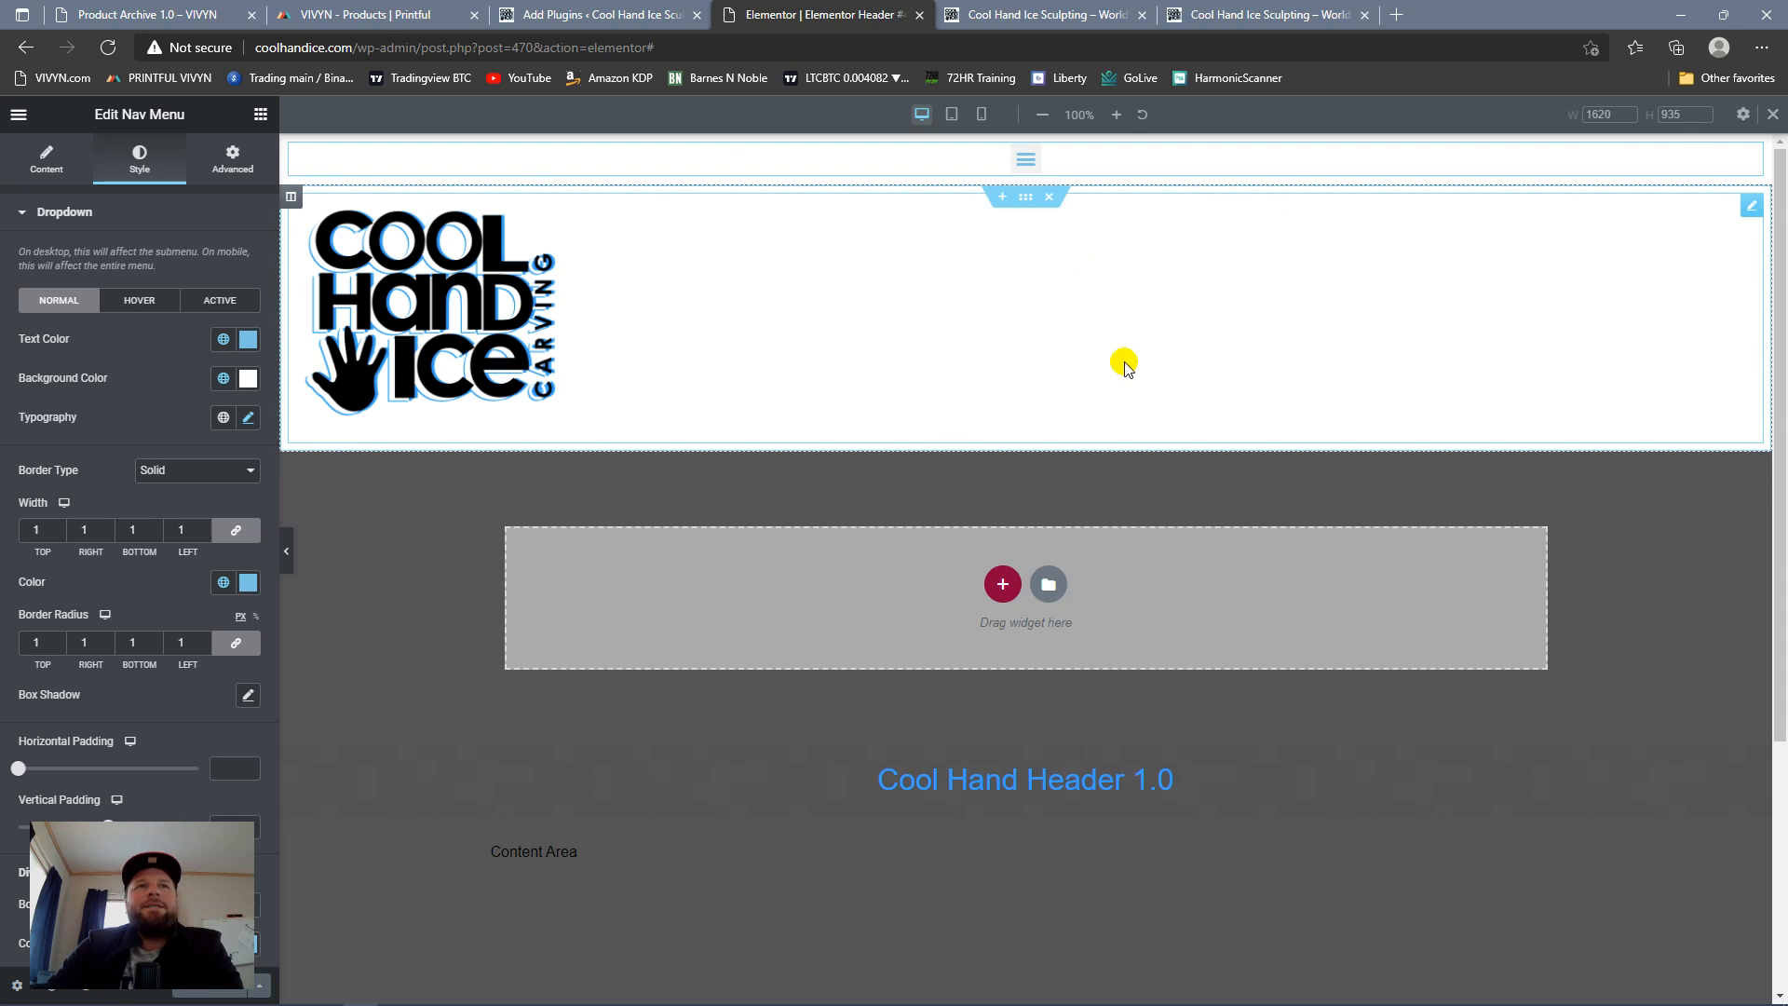
{"action": "left_click", "coordinate": [1046, 15]}
{"action": "left_click", "coordinate": [108, 48]}
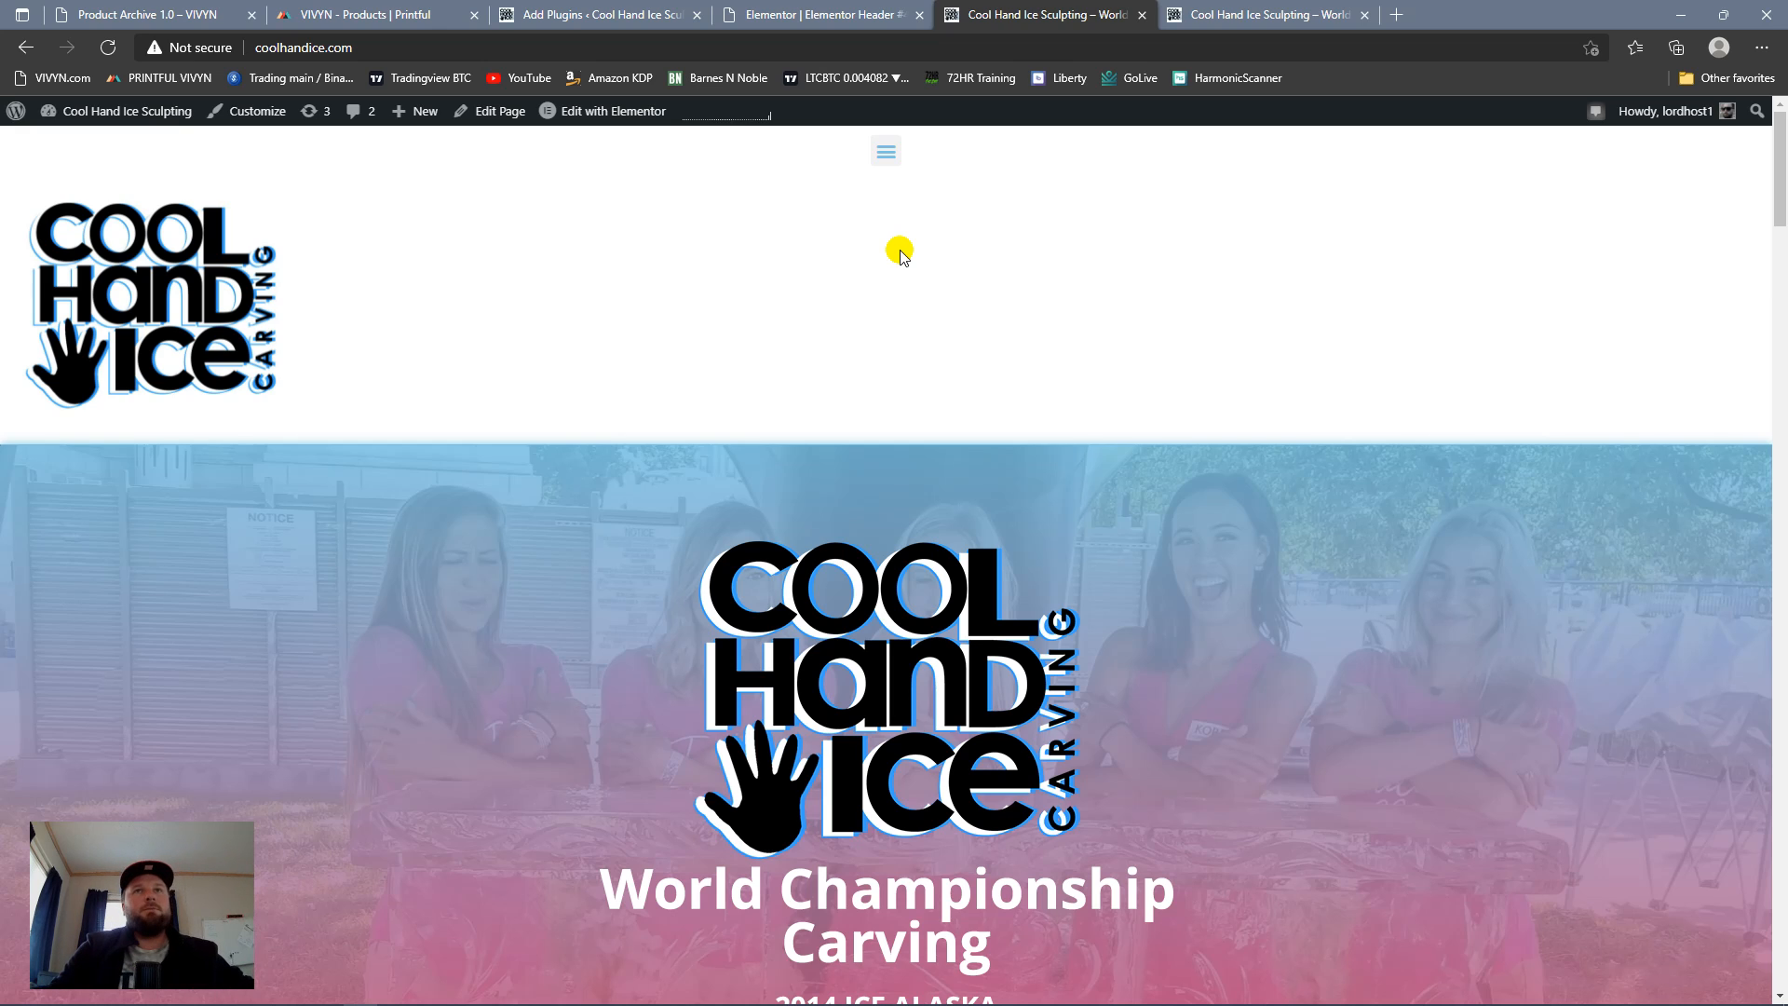
Step: Center-align the header's logo image for the mobile view and check it at a wider mobile preview width
{"action": "left_click", "coordinate": [770, 11]}
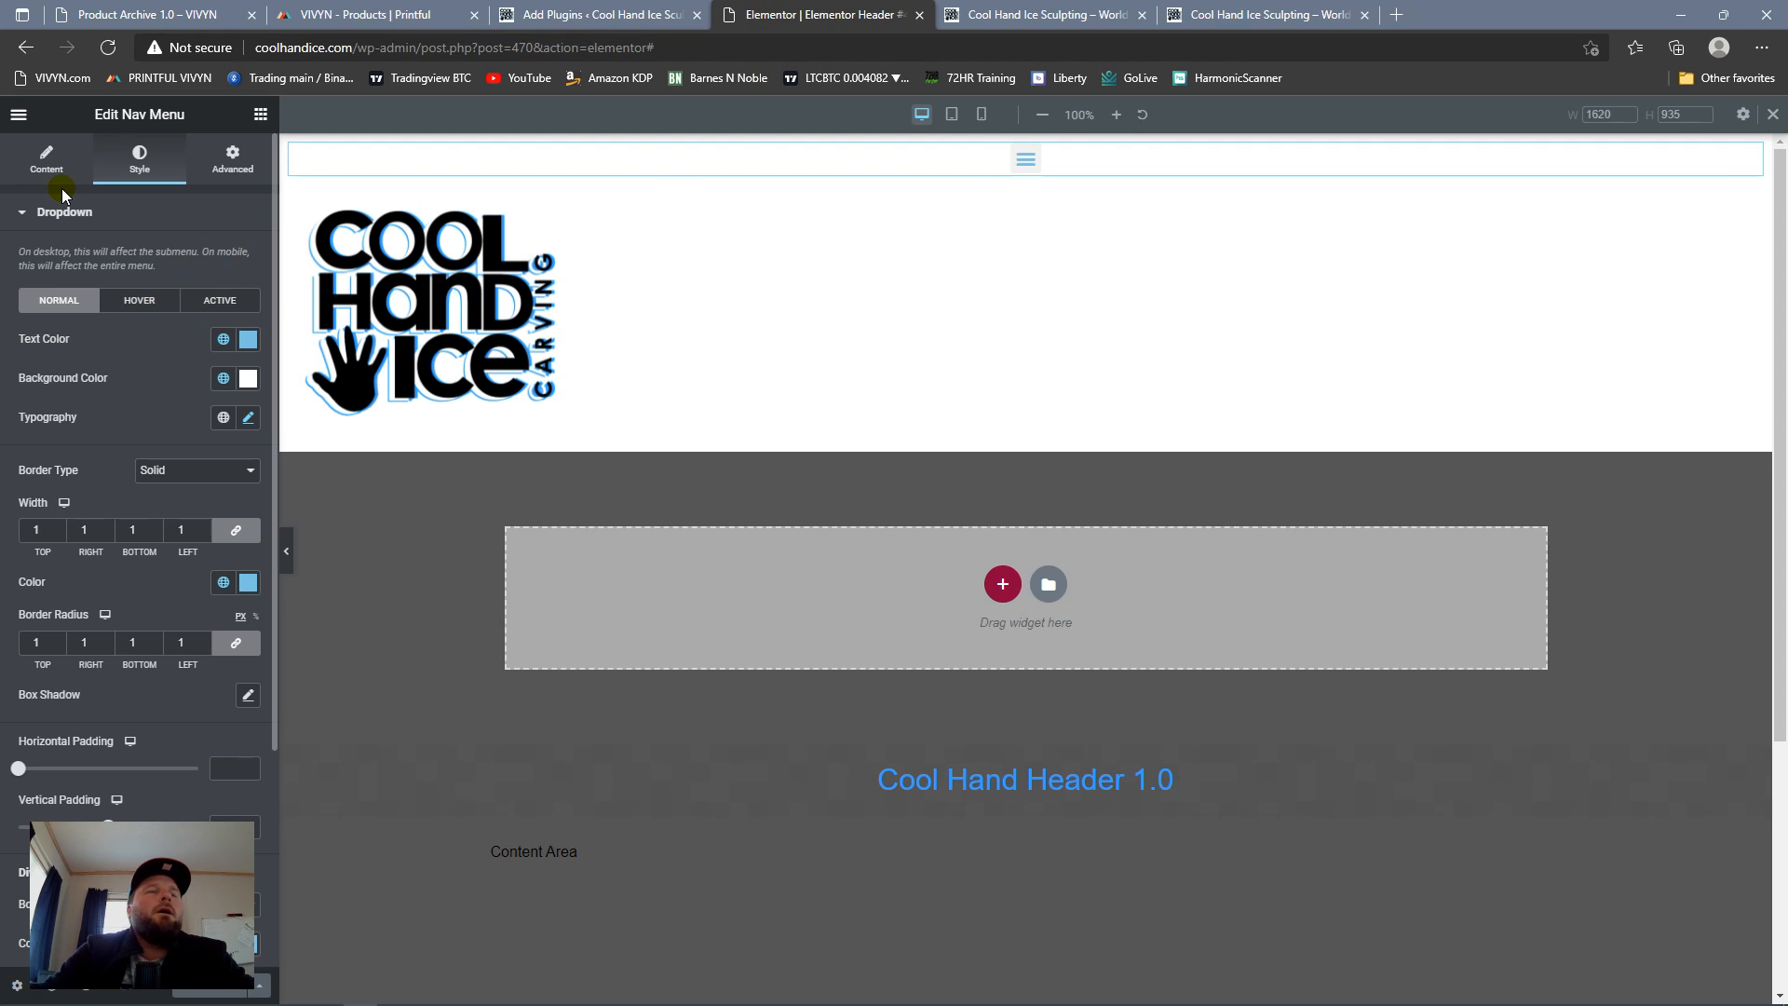
{"action": "left_click", "coordinate": [56, 160]}
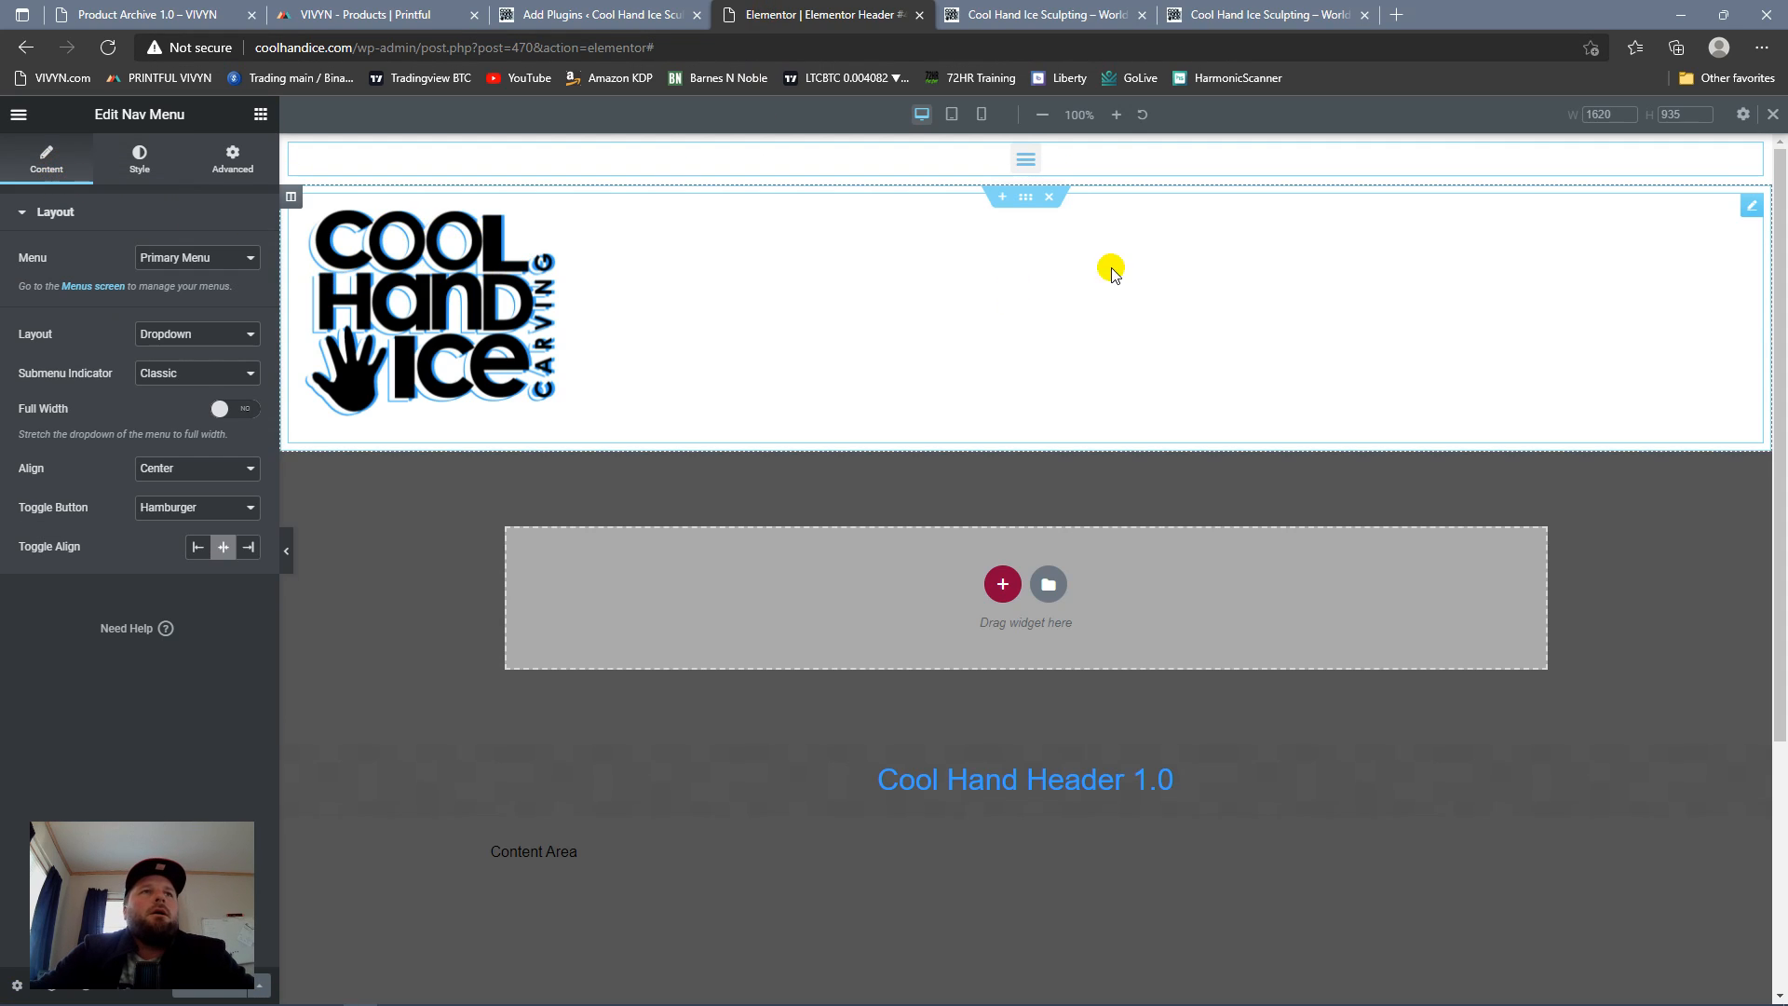
{"action": "left_click", "coordinate": [1751, 211]}
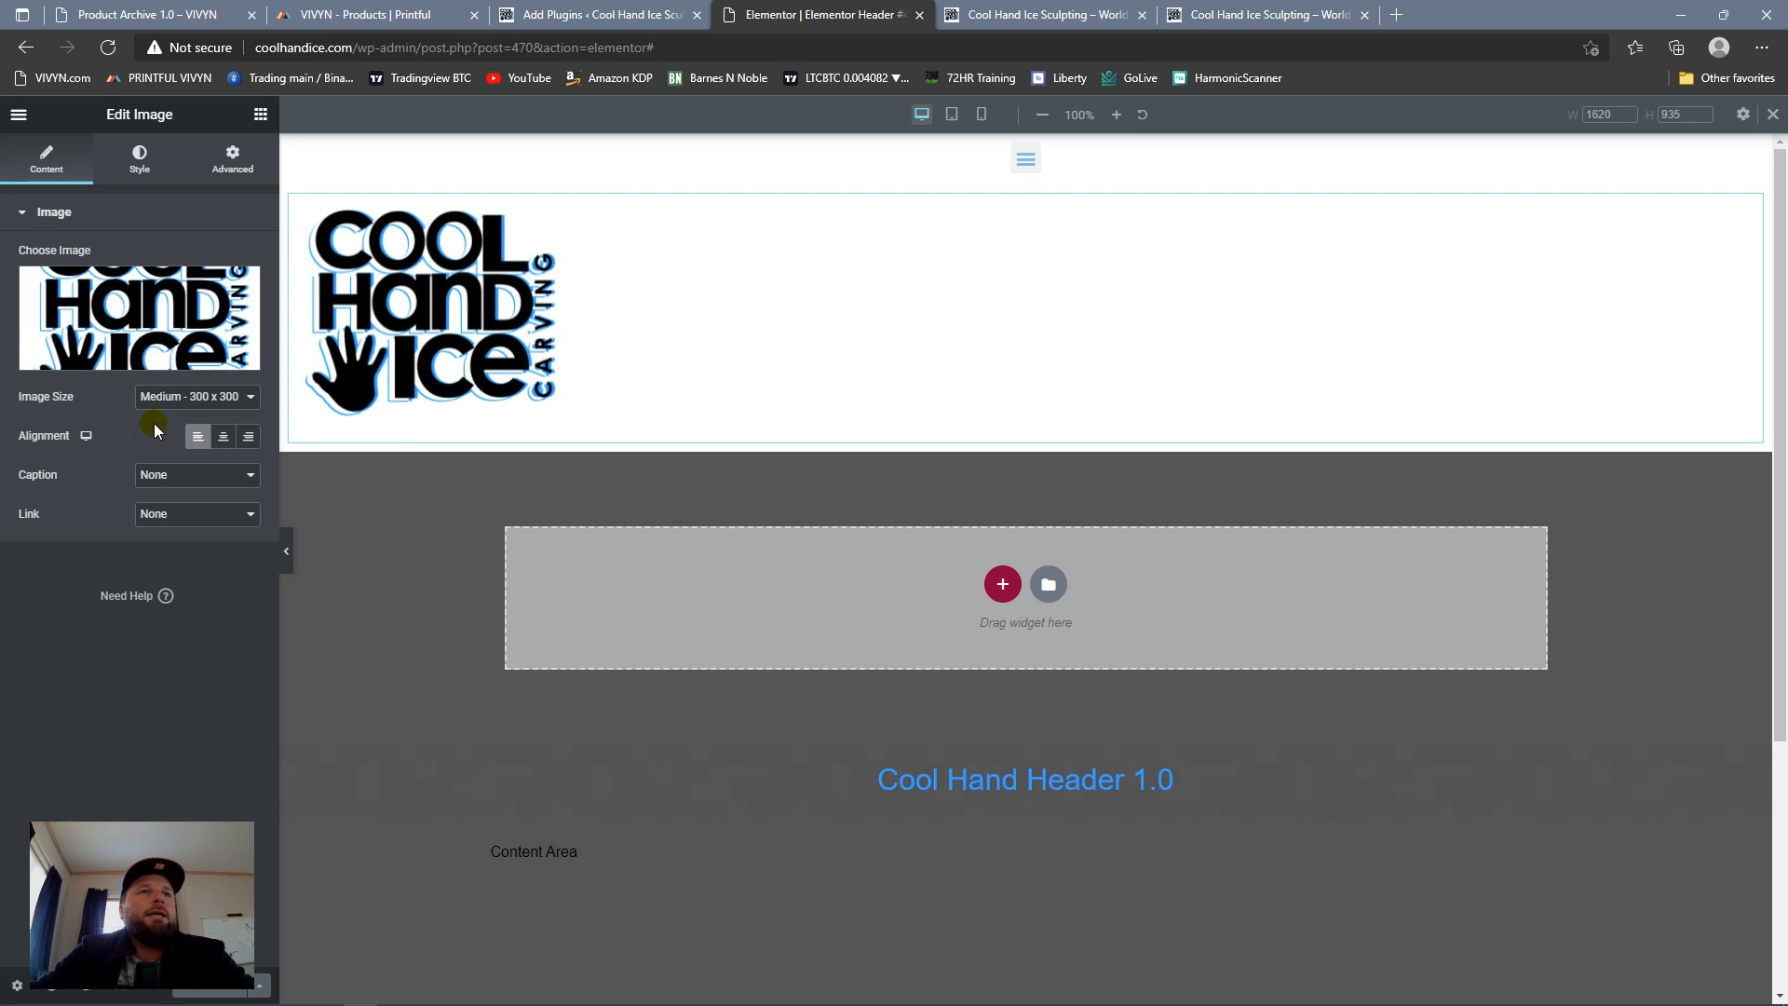
{"action": "mouse_move", "coordinate": [87, 437]}
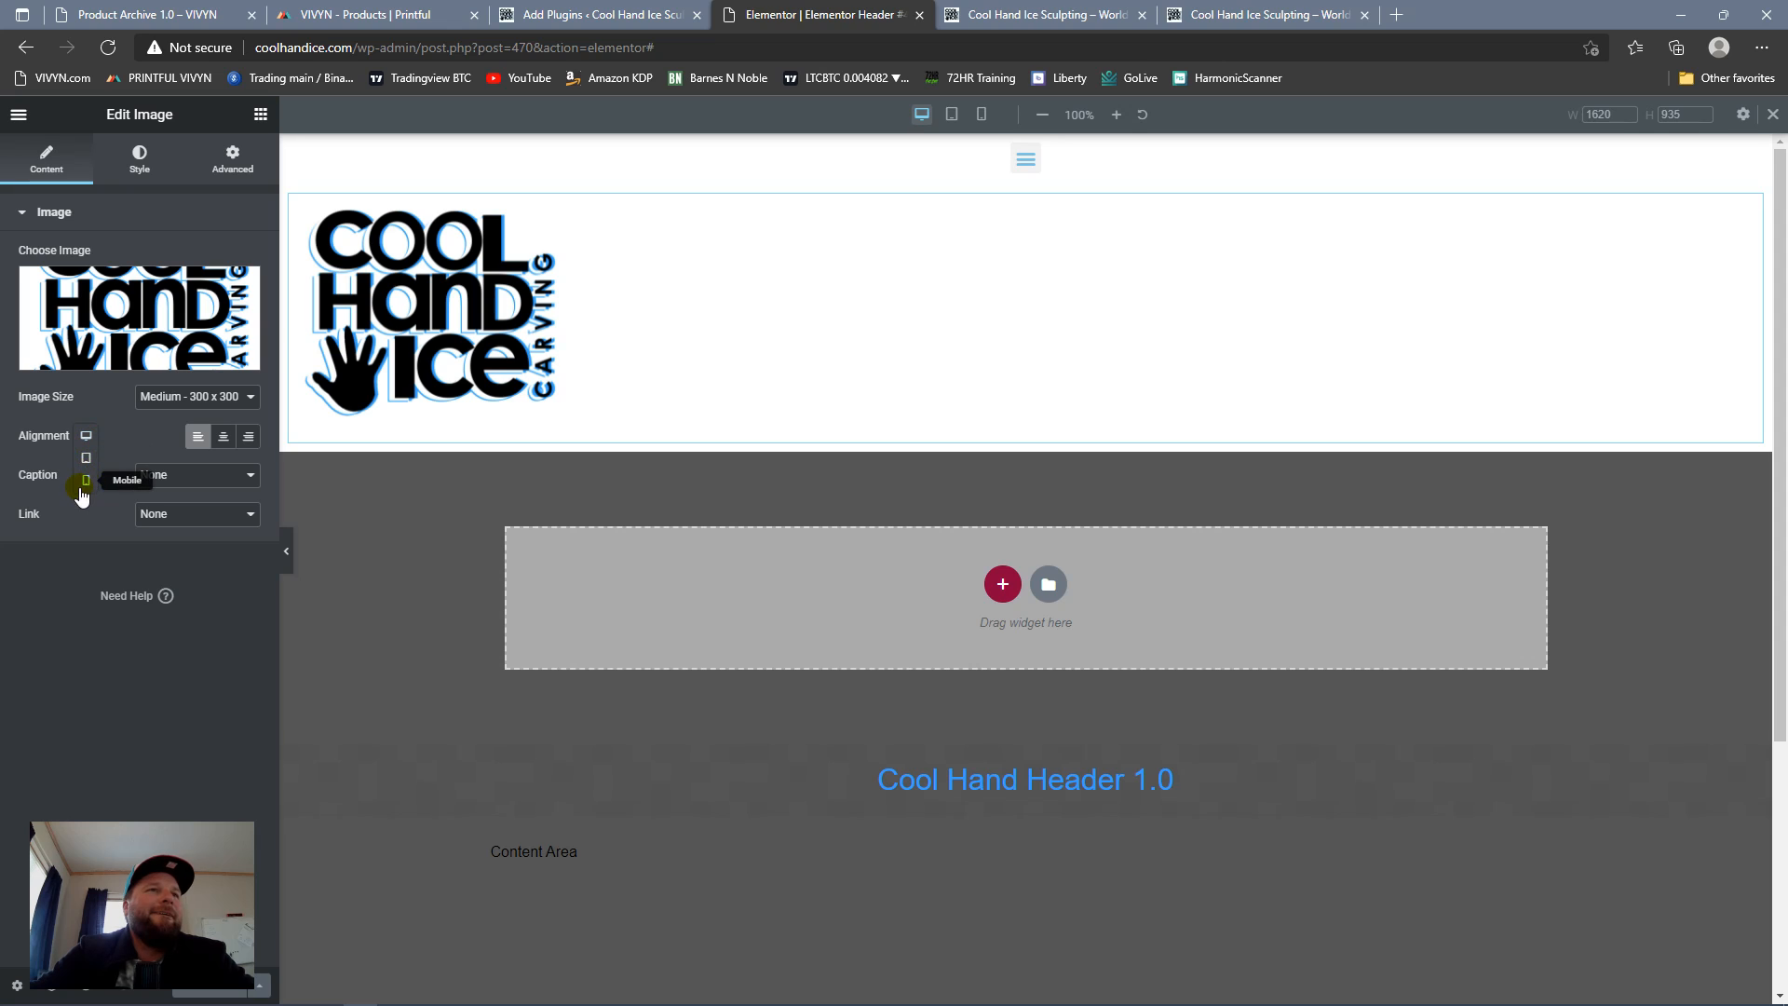
{"action": "left_click", "coordinate": [86, 479]}
{"action": "left_click", "coordinate": [221, 442]}
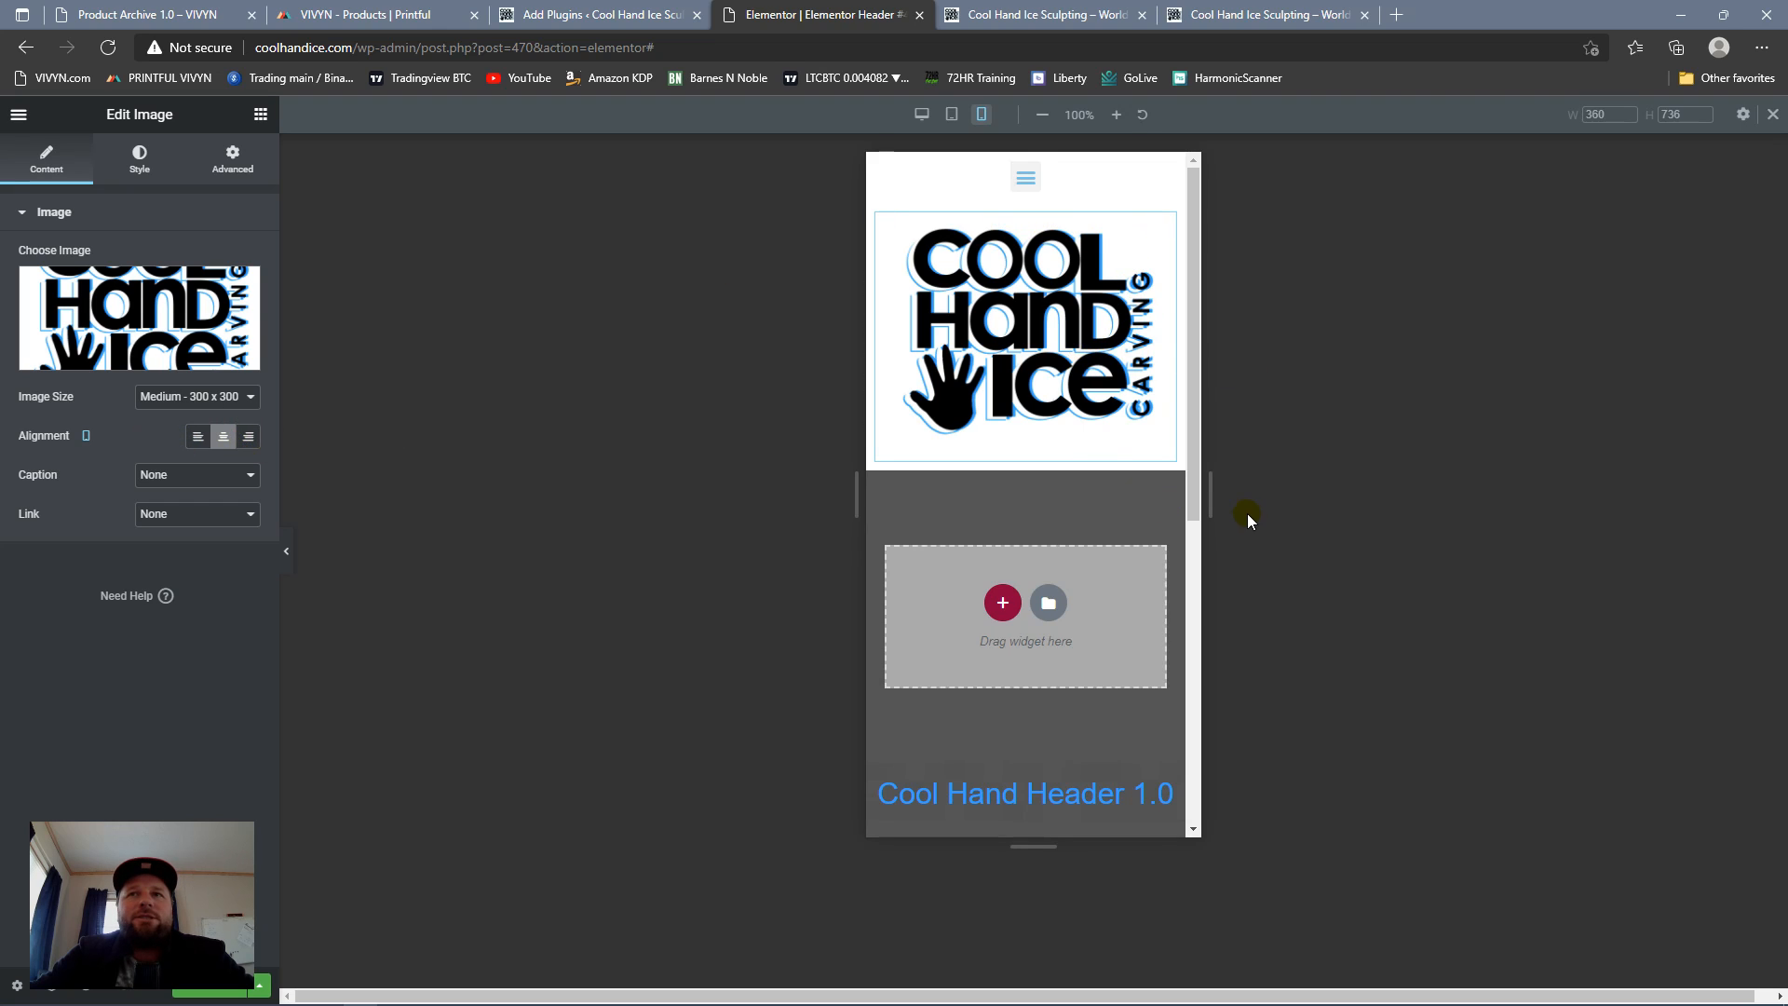
{"action": "left_click_drag", "start_coordinate": [1214, 505], "coordinate": [1319, 513]}
{"action": "left_click", "coordinate": [197, 436]}
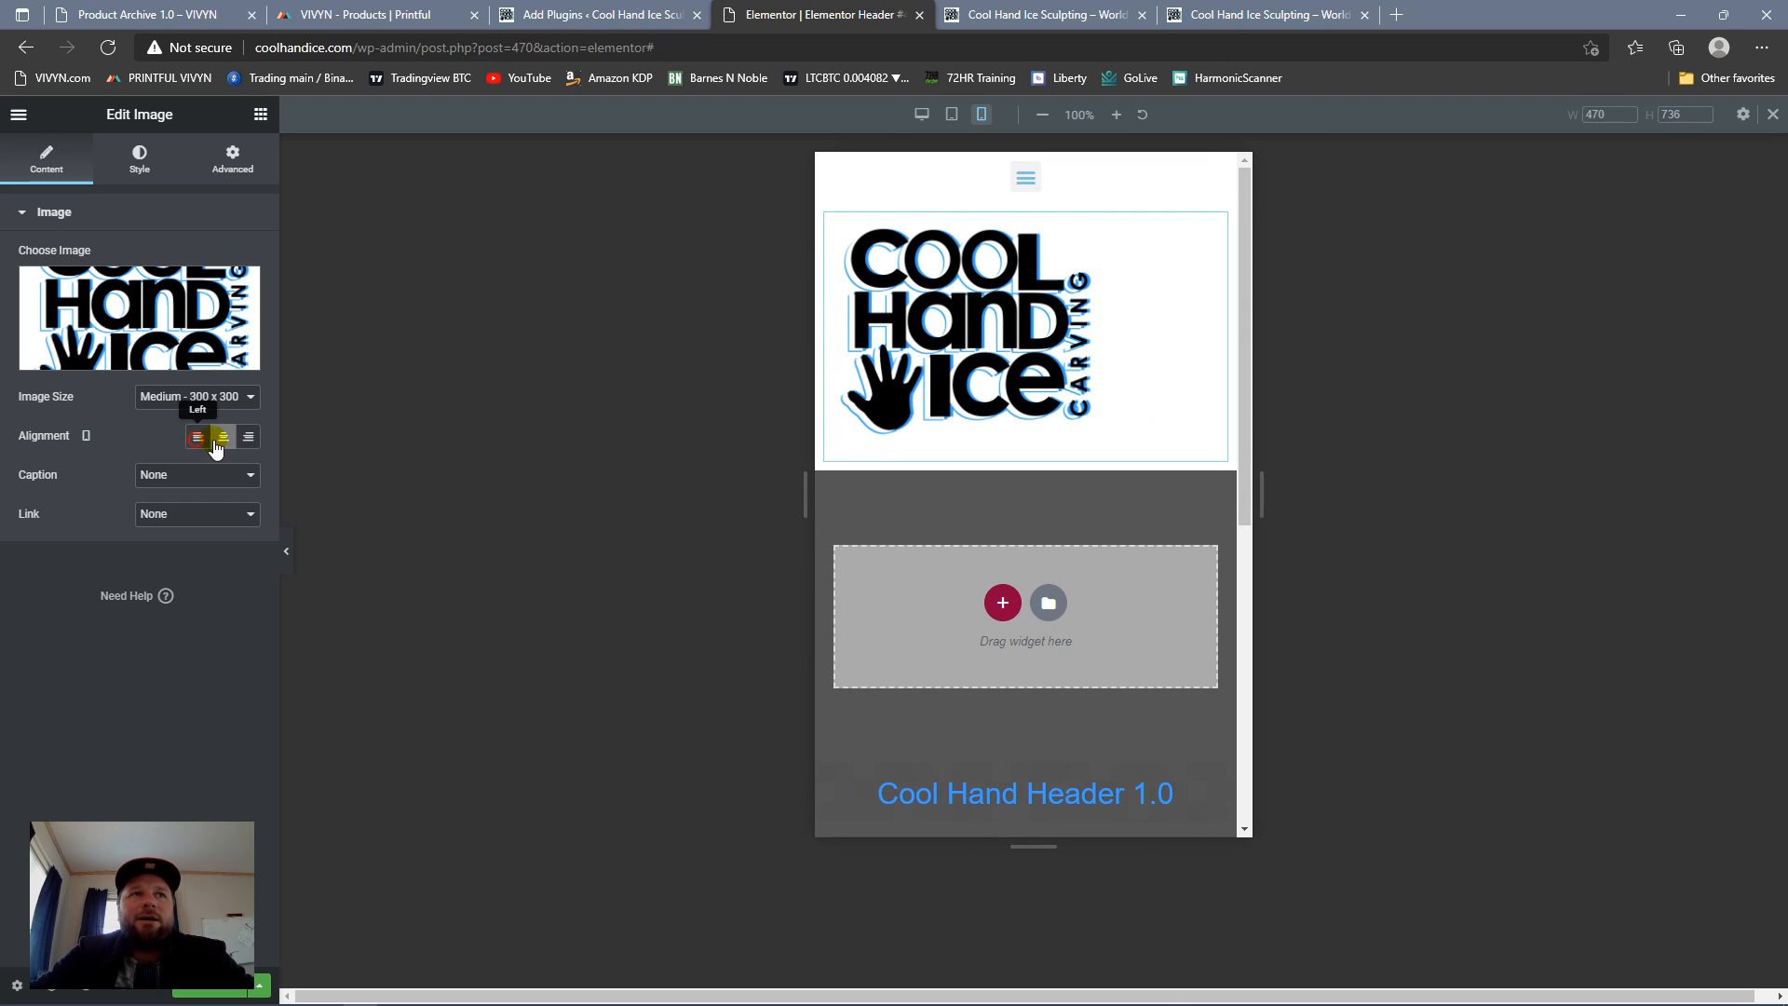
{"action": "left_click", "coordinate": [222, 437]}
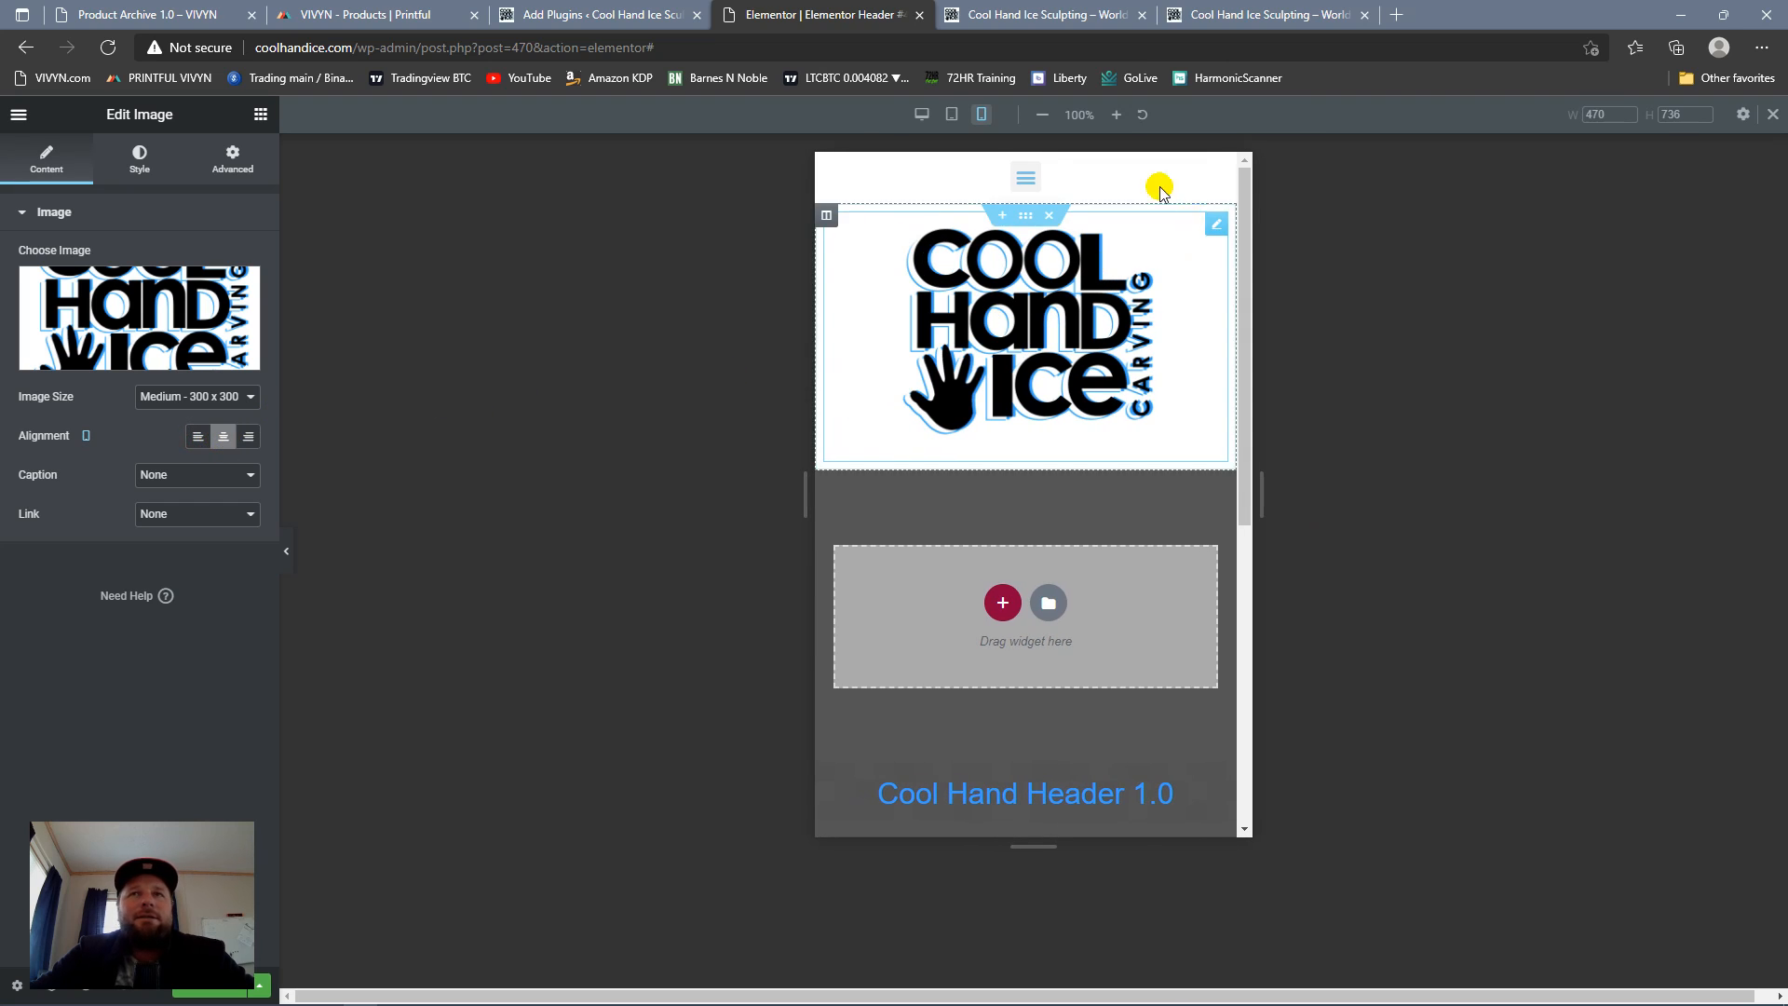
{"action": "left_click", "coordinate": [1025, 196]}
{"action": "left_click", "coordinate": [1025, 191]}
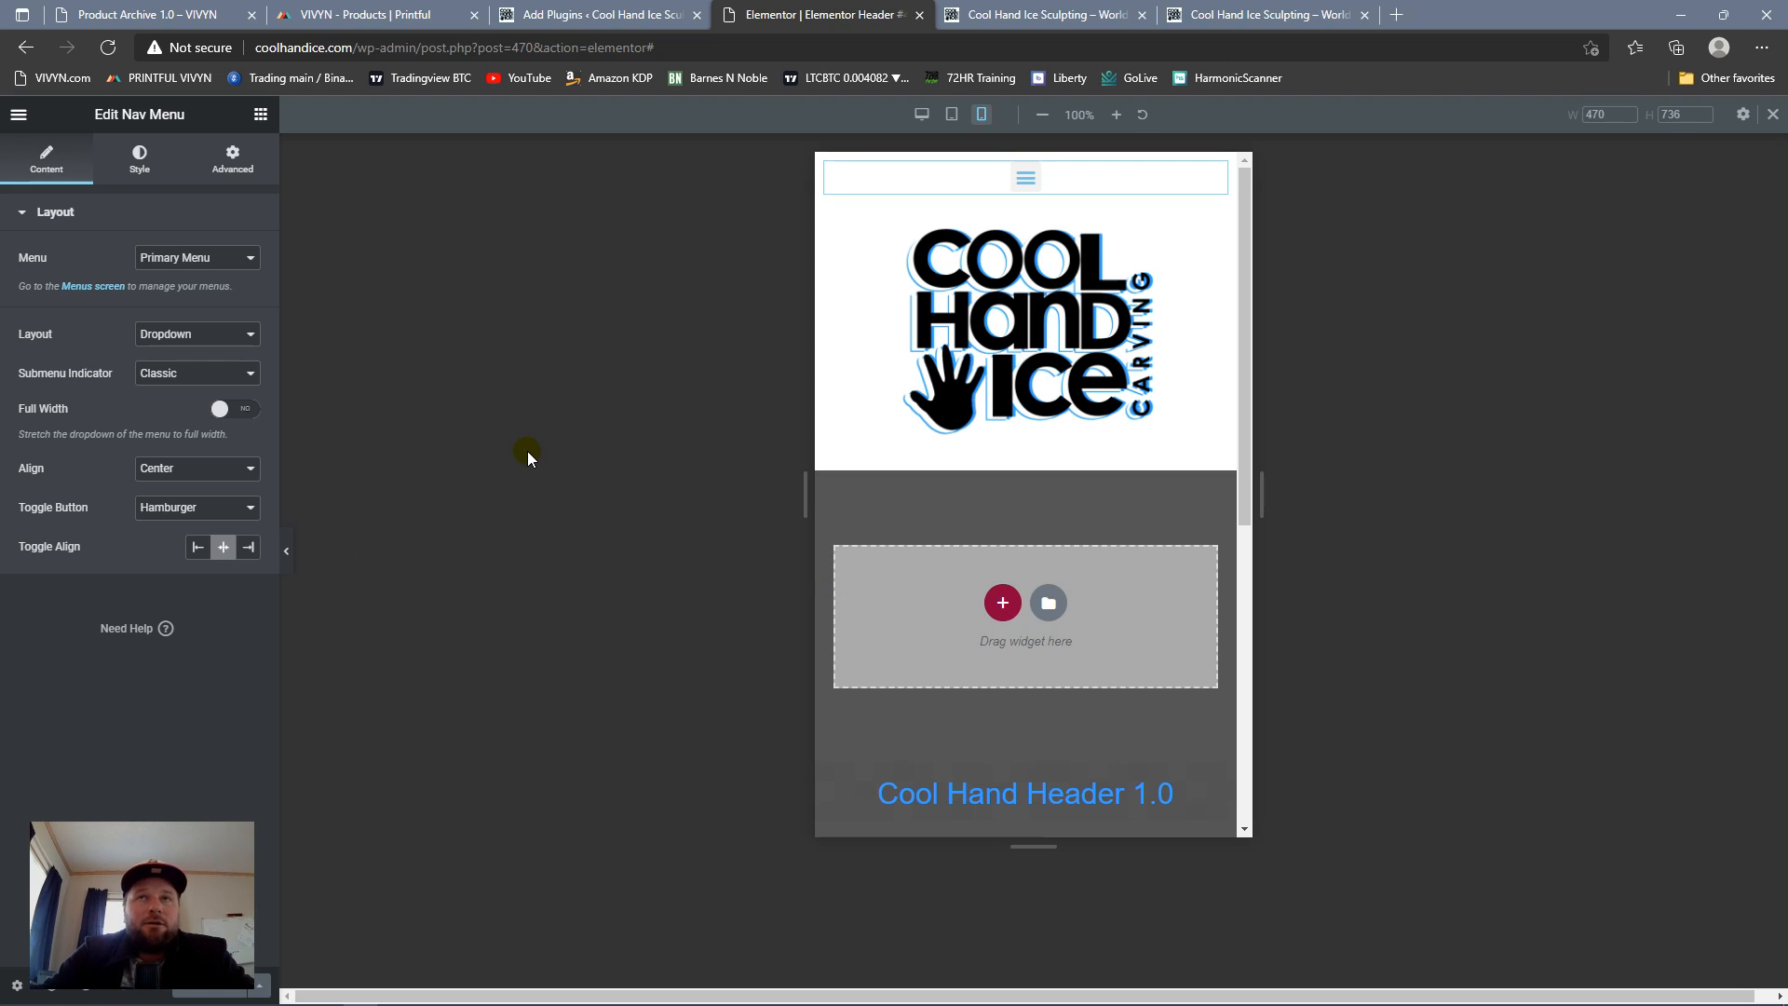
Step: Open the theme Customizer from the WordPress dashboard in a new browser tab
{"action": "left_click", "coordinate": [580, 22]}
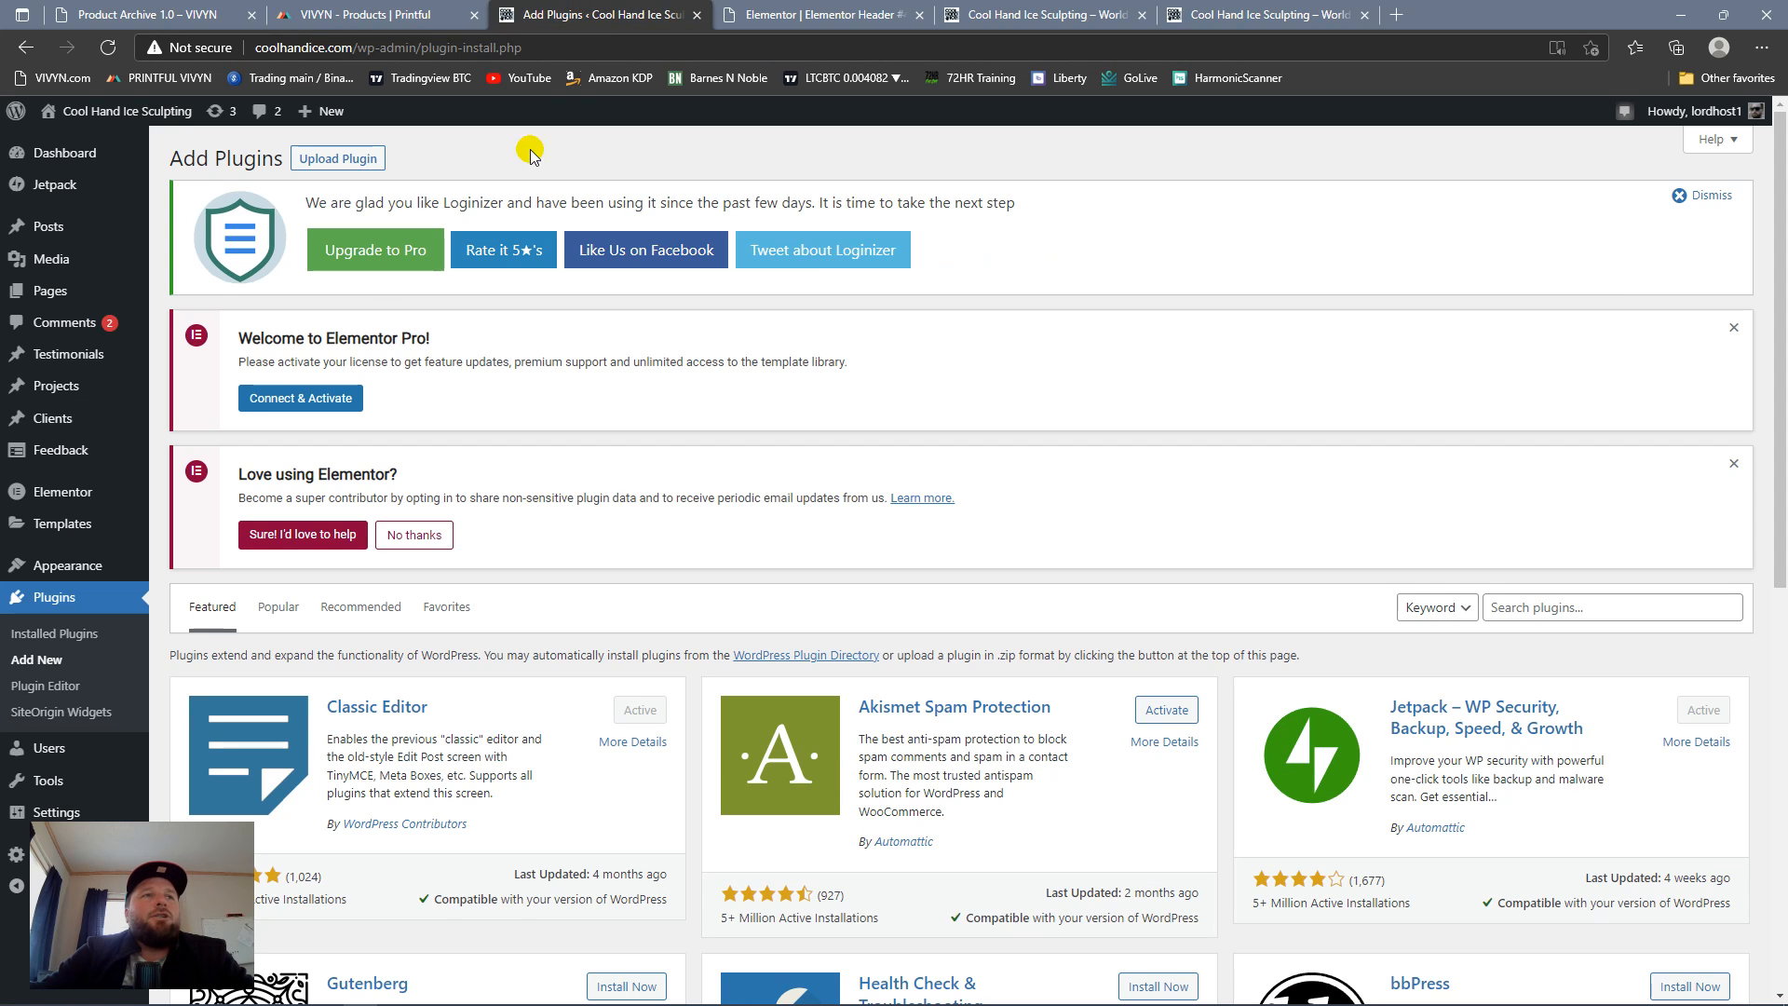
{"action": "mouse_move", "coordinate": [102, 570]}
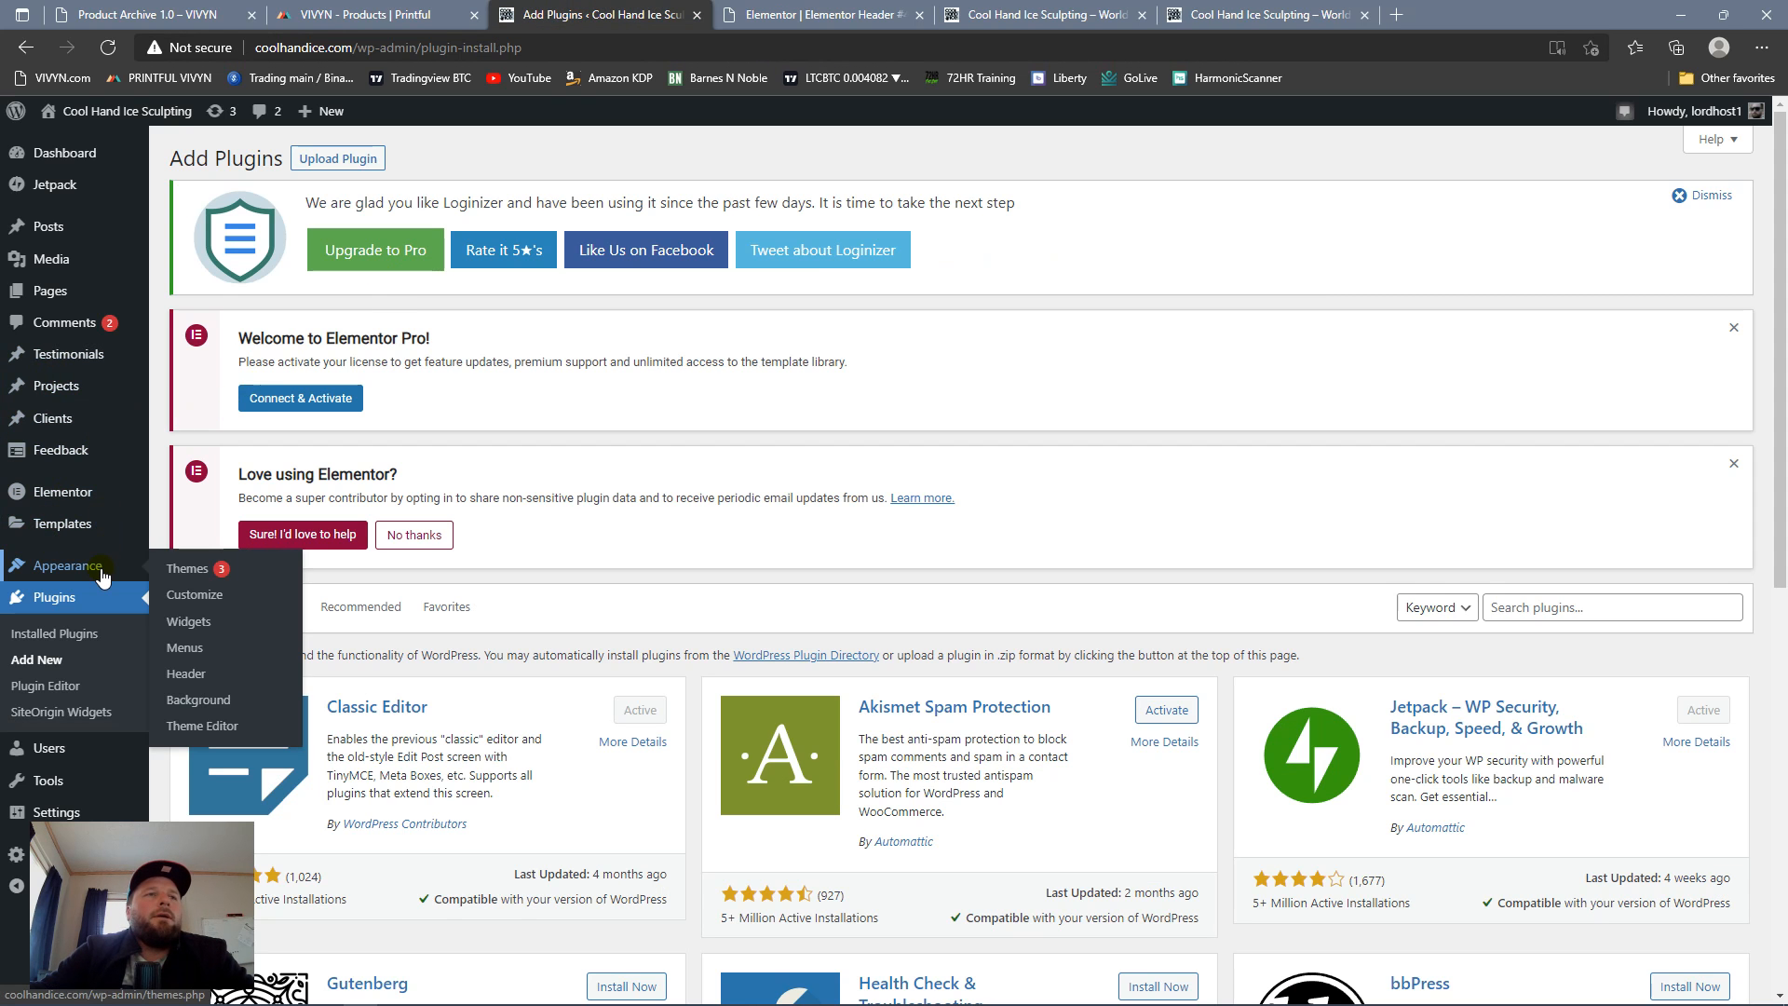
{"action": "right_click", "coordinate": [209, 602]}
{"action": "left_click", "coordinate": [250, 605]}
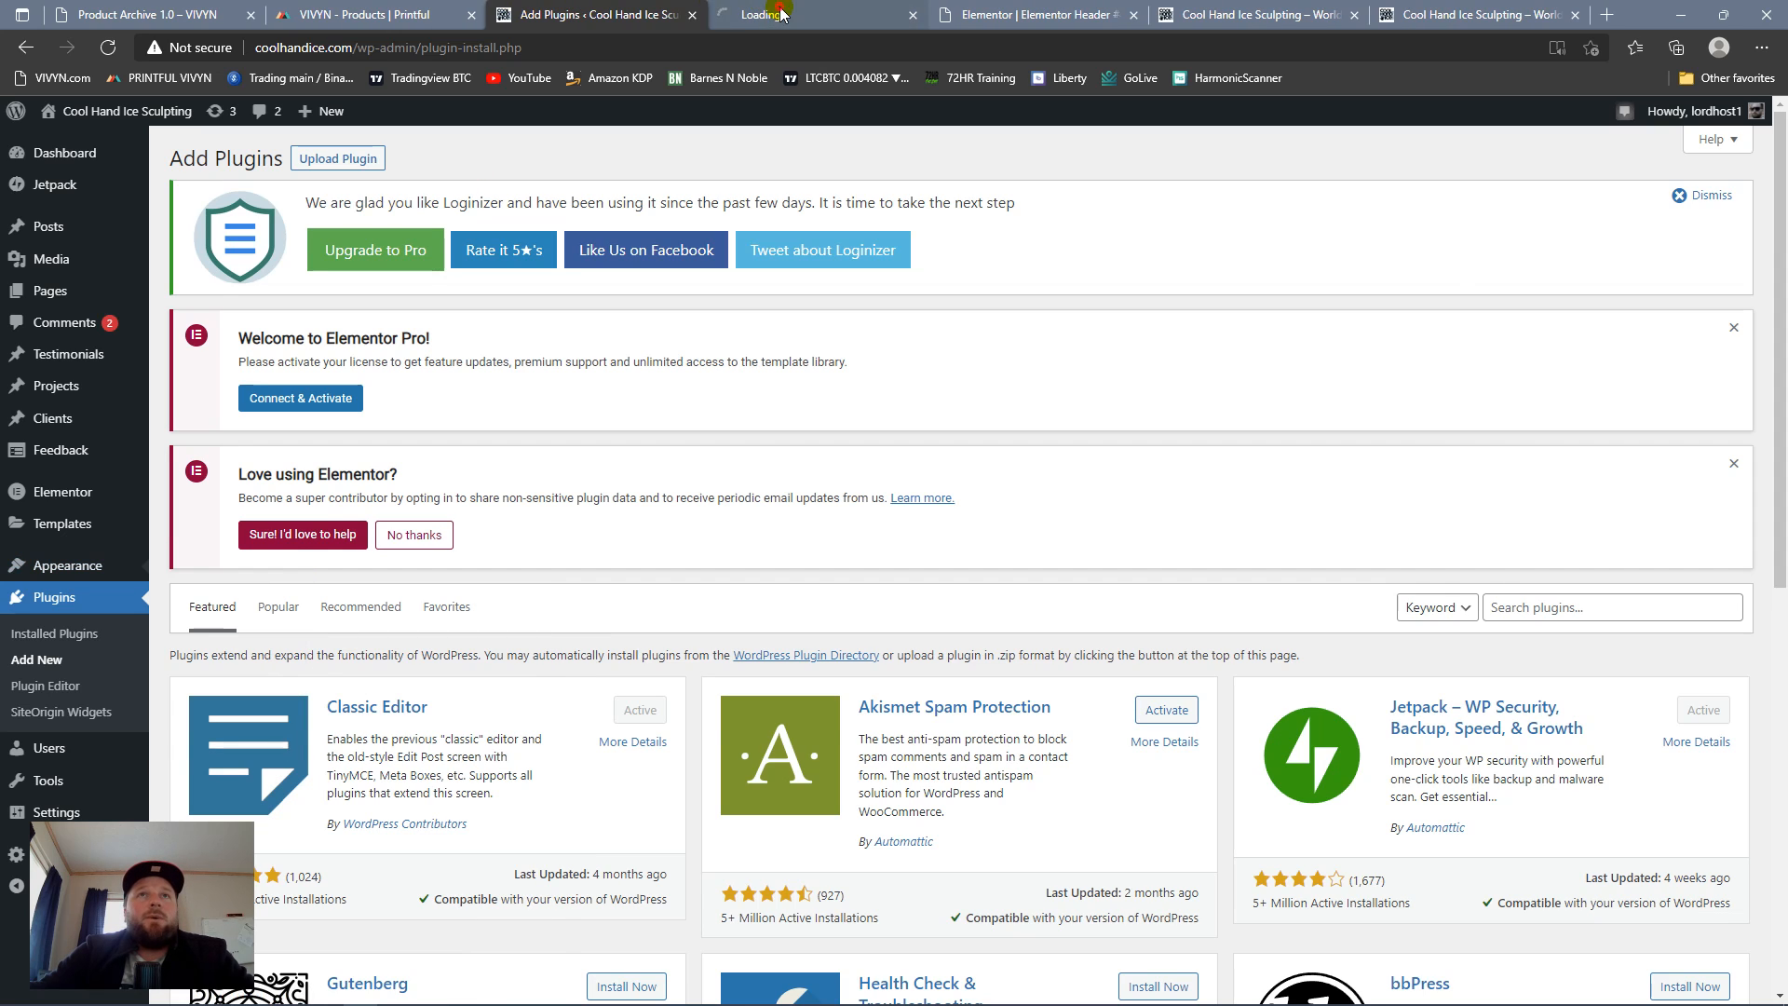
{"action": "left_click", "coordinate": [780, 13]}
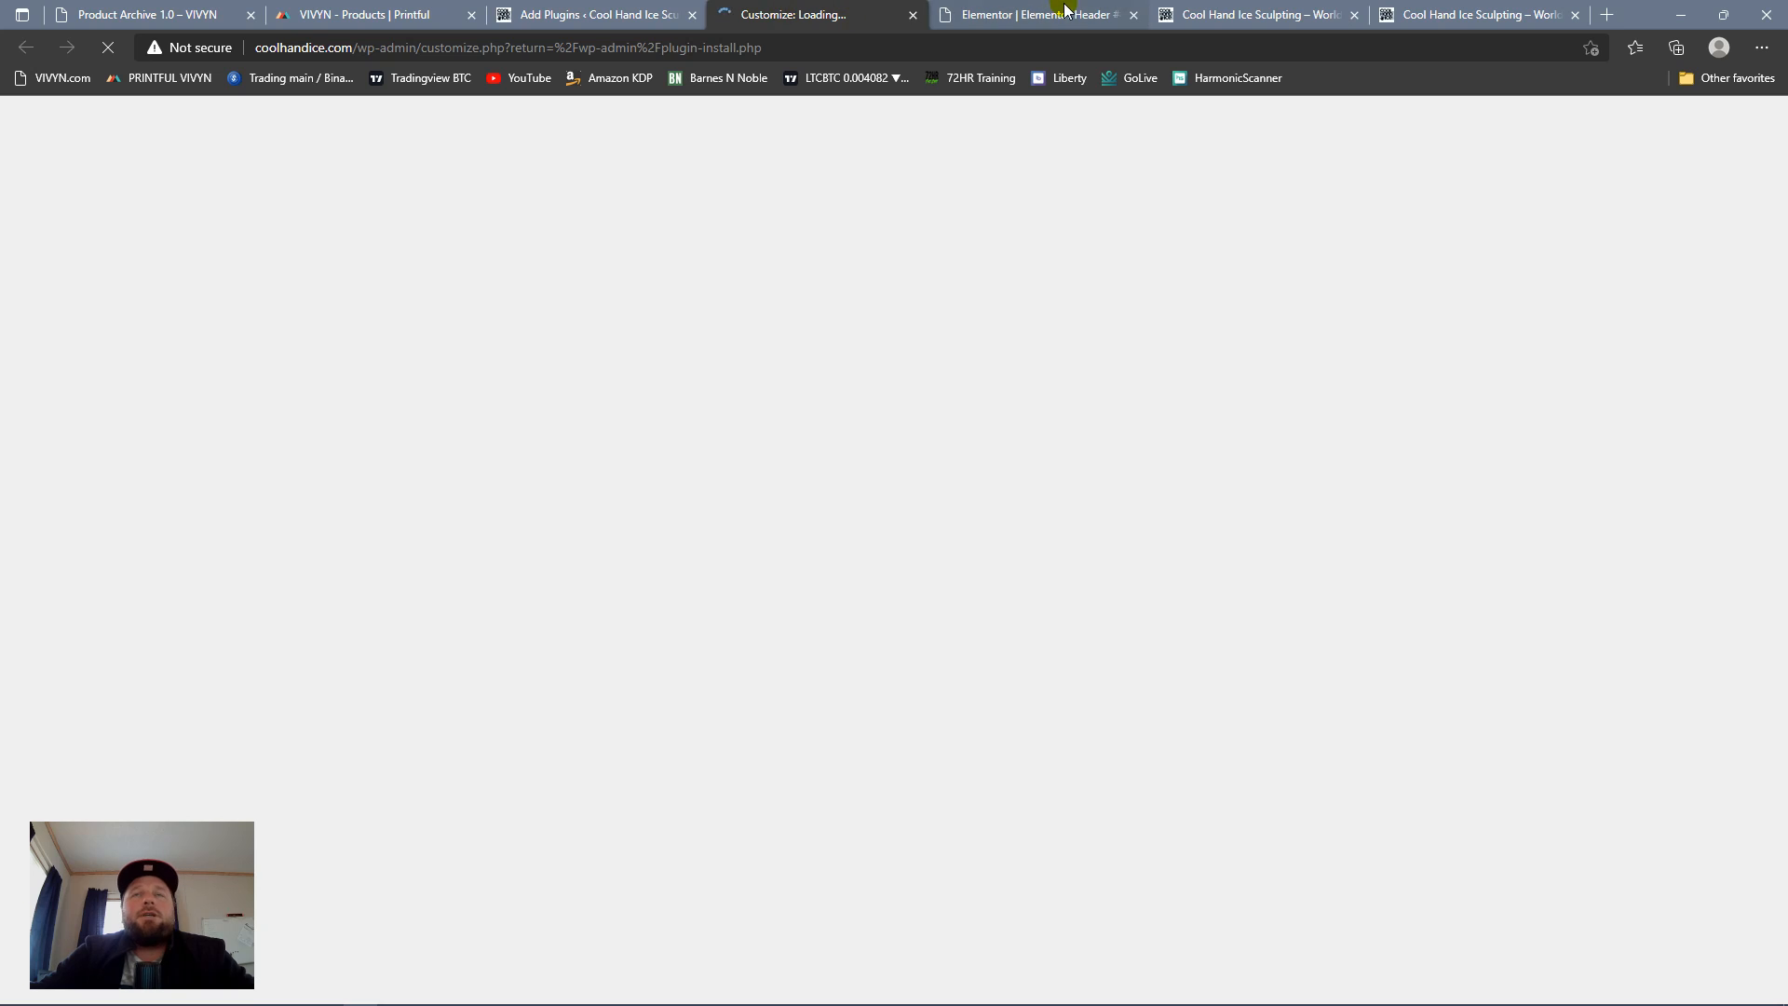
{"action": "left_click", "coordinate": [1070, 15]}
{"action": "left_click", "coordinate": [1248, 15]}
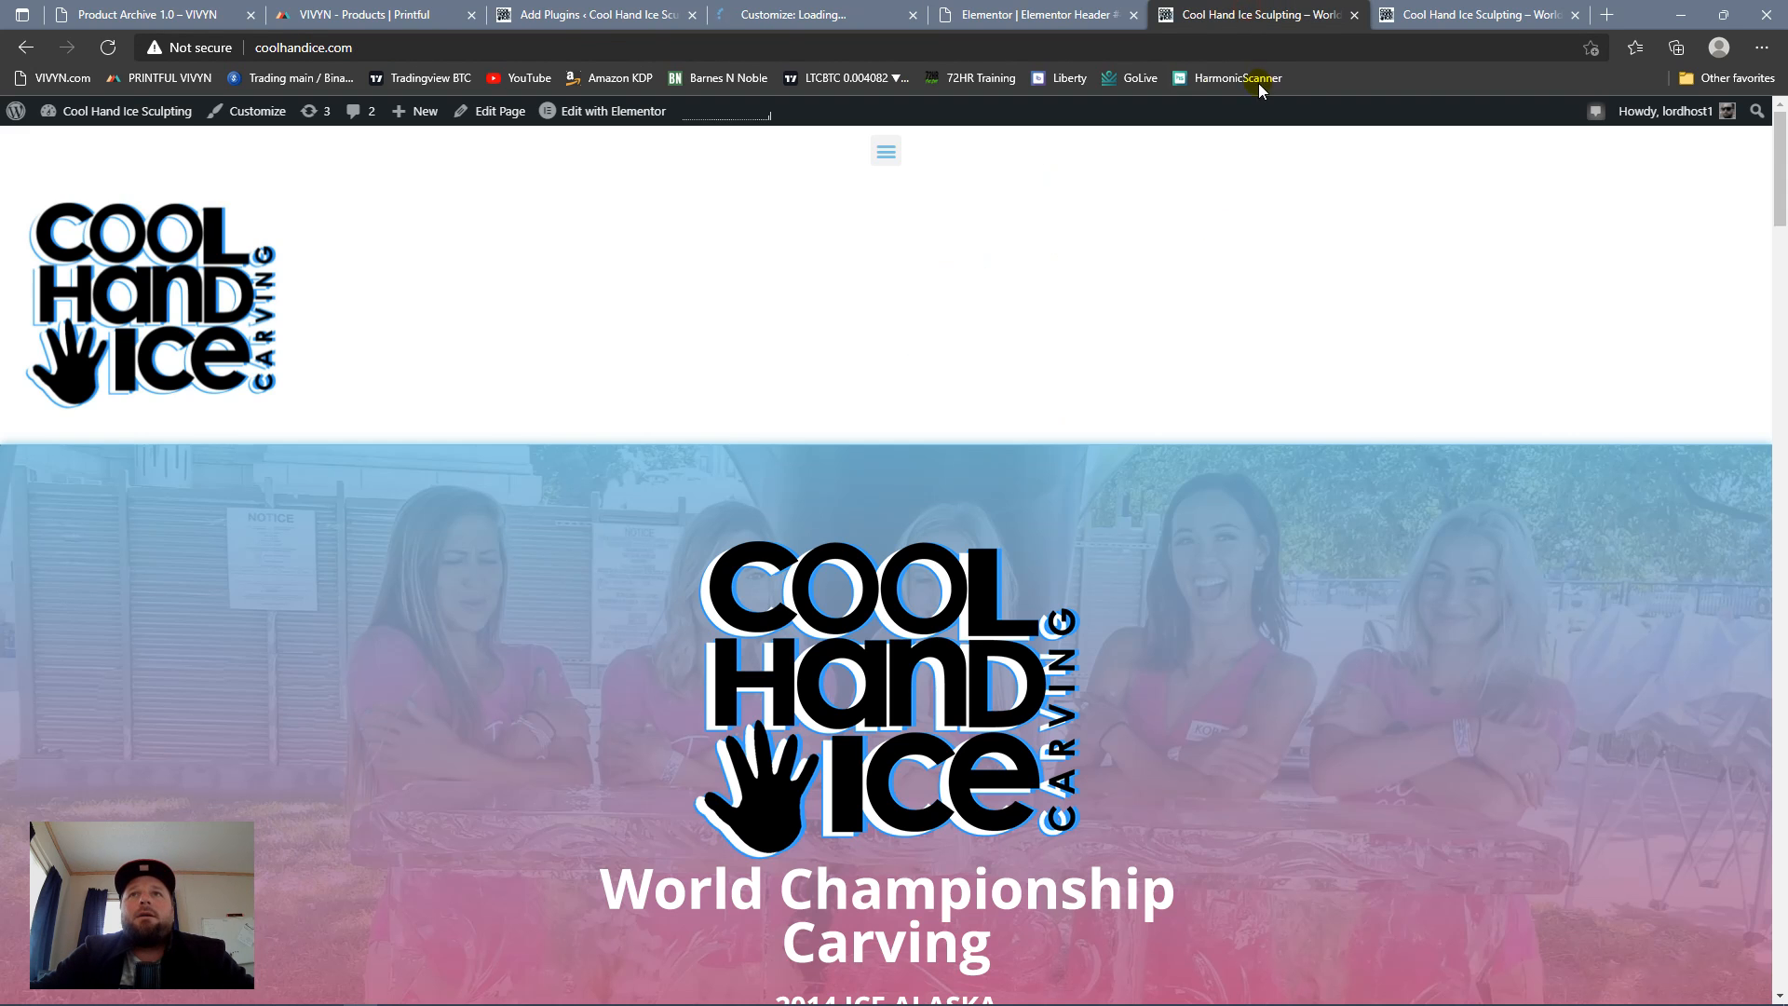
{"action": "left_click", "coordinate": [1081, 15]}
{"action": "left_click", "coordinate": [801, 15]}
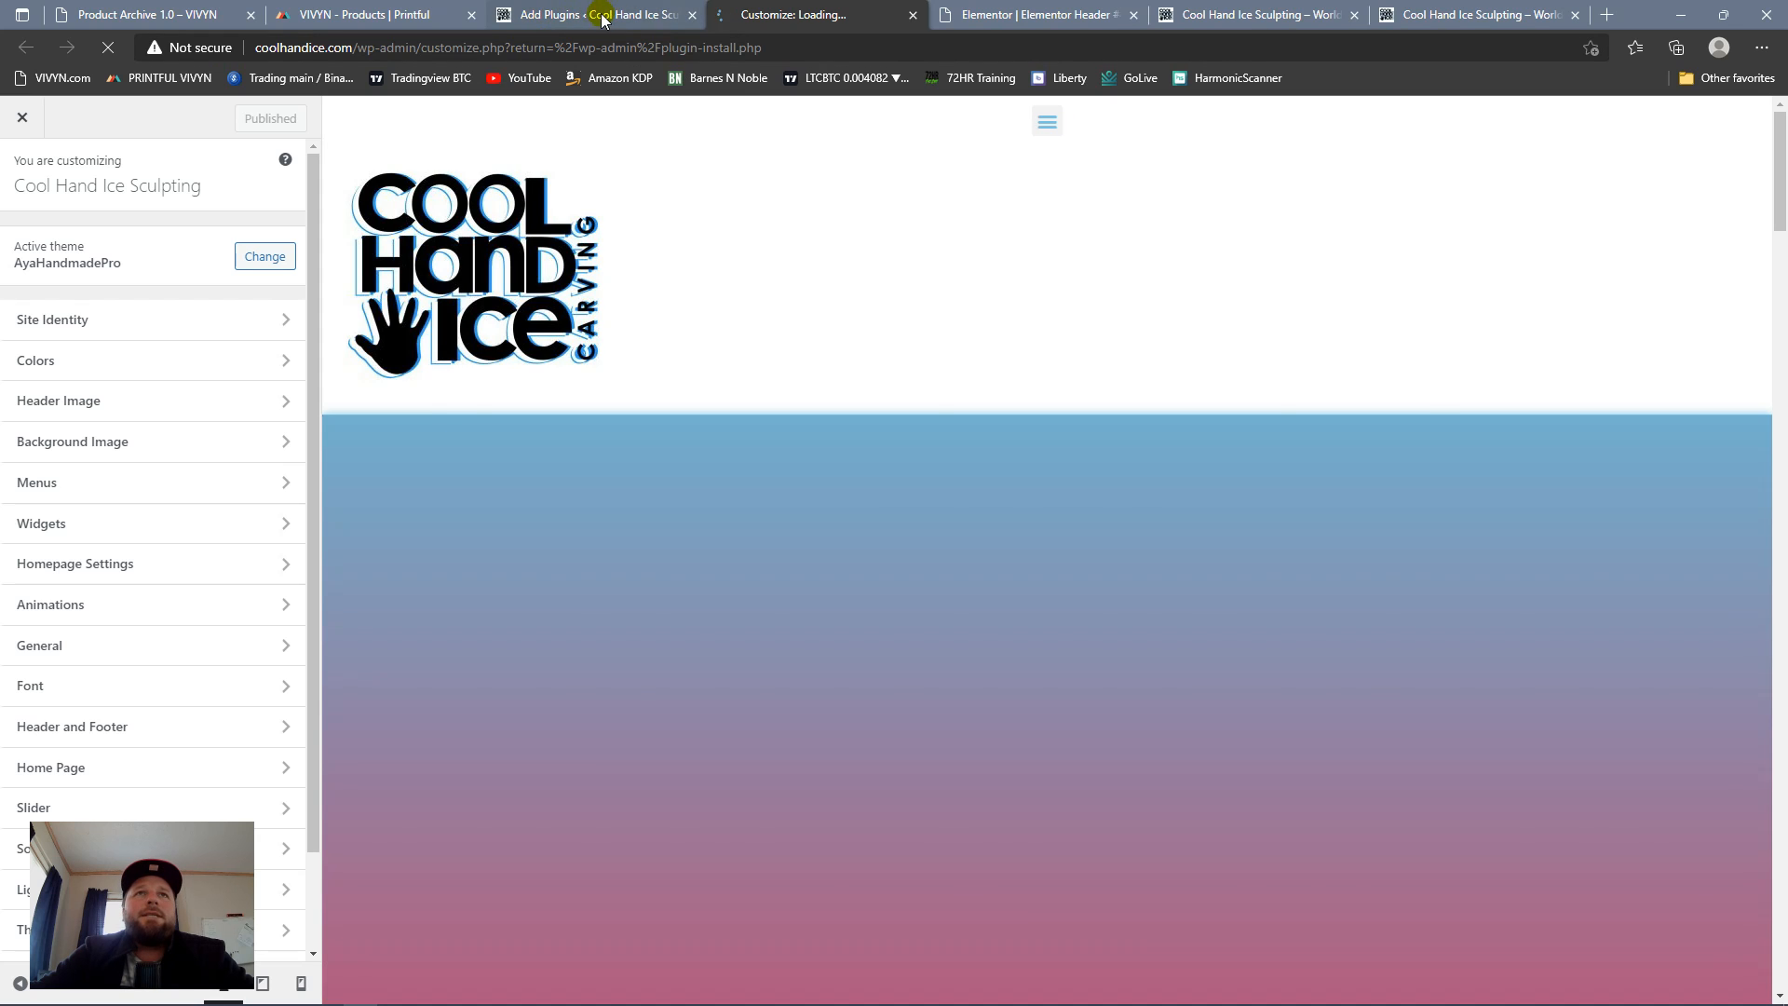
Step: Set the theme's site background color to white (#ffffff) in the Customizer's color settings
{"action": "scroll", "coordinate": [717, 411], "scroll_direction": "down", "scroll_amount": 10}
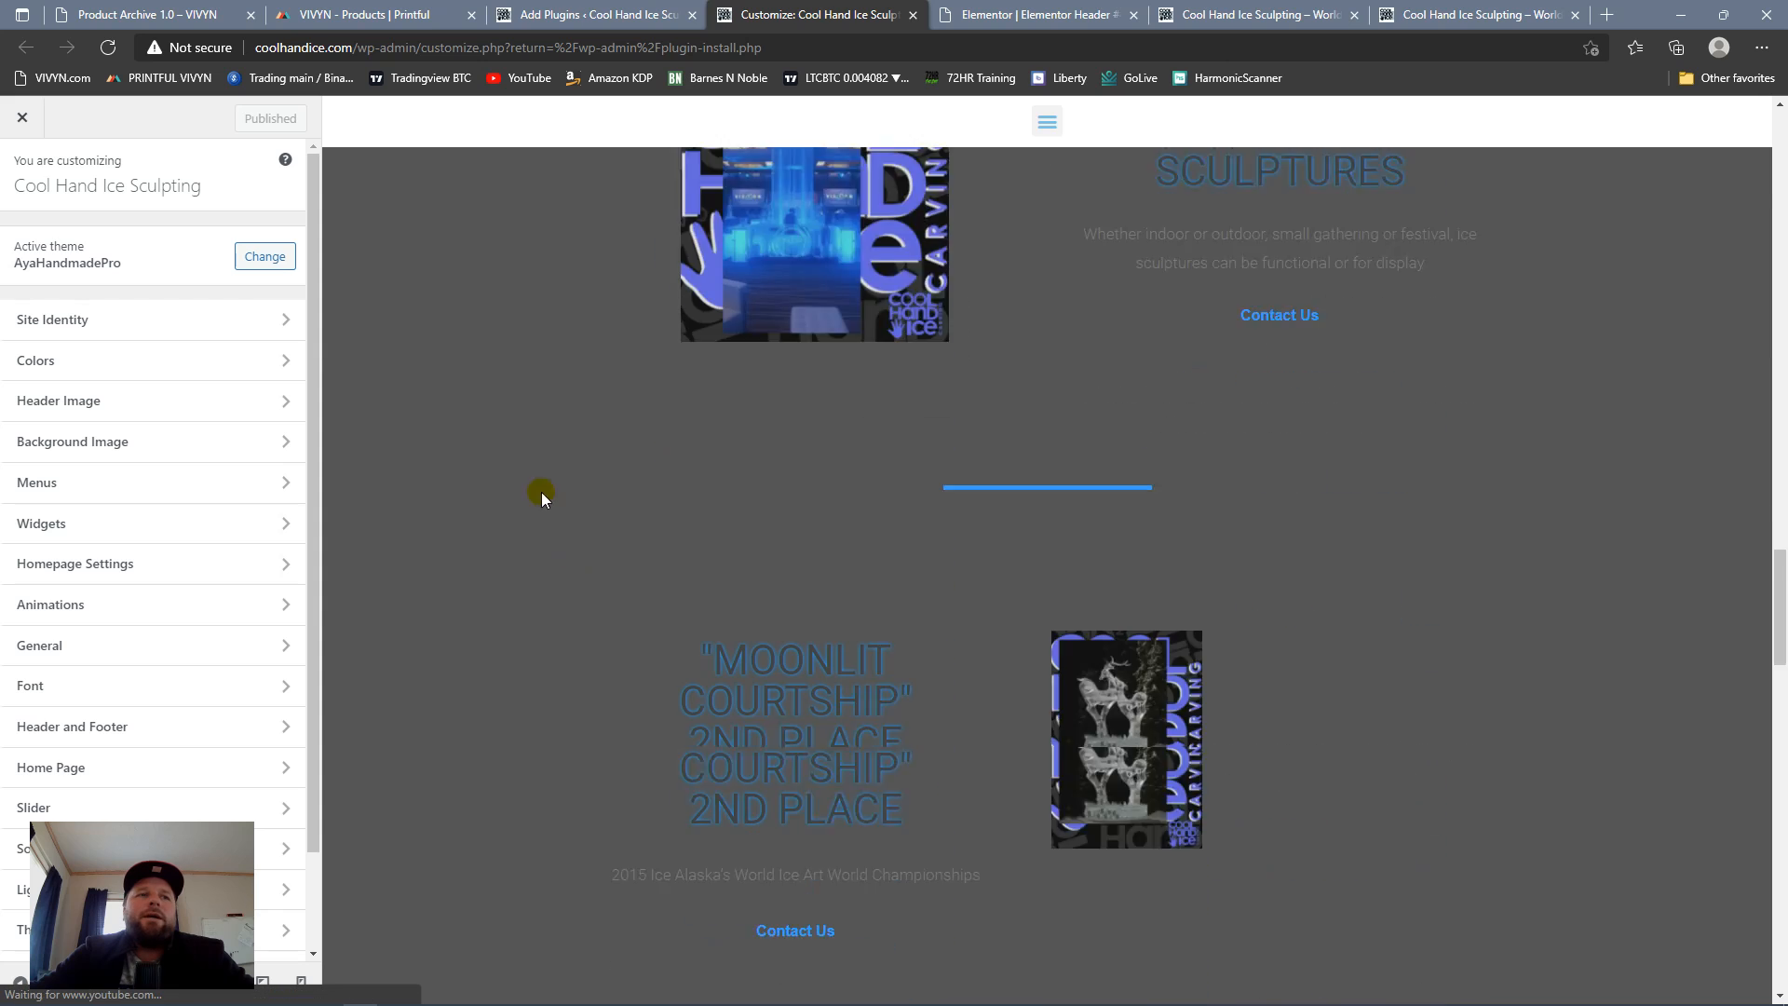
{"action": "left_click", "coordinate": [107, 363]}
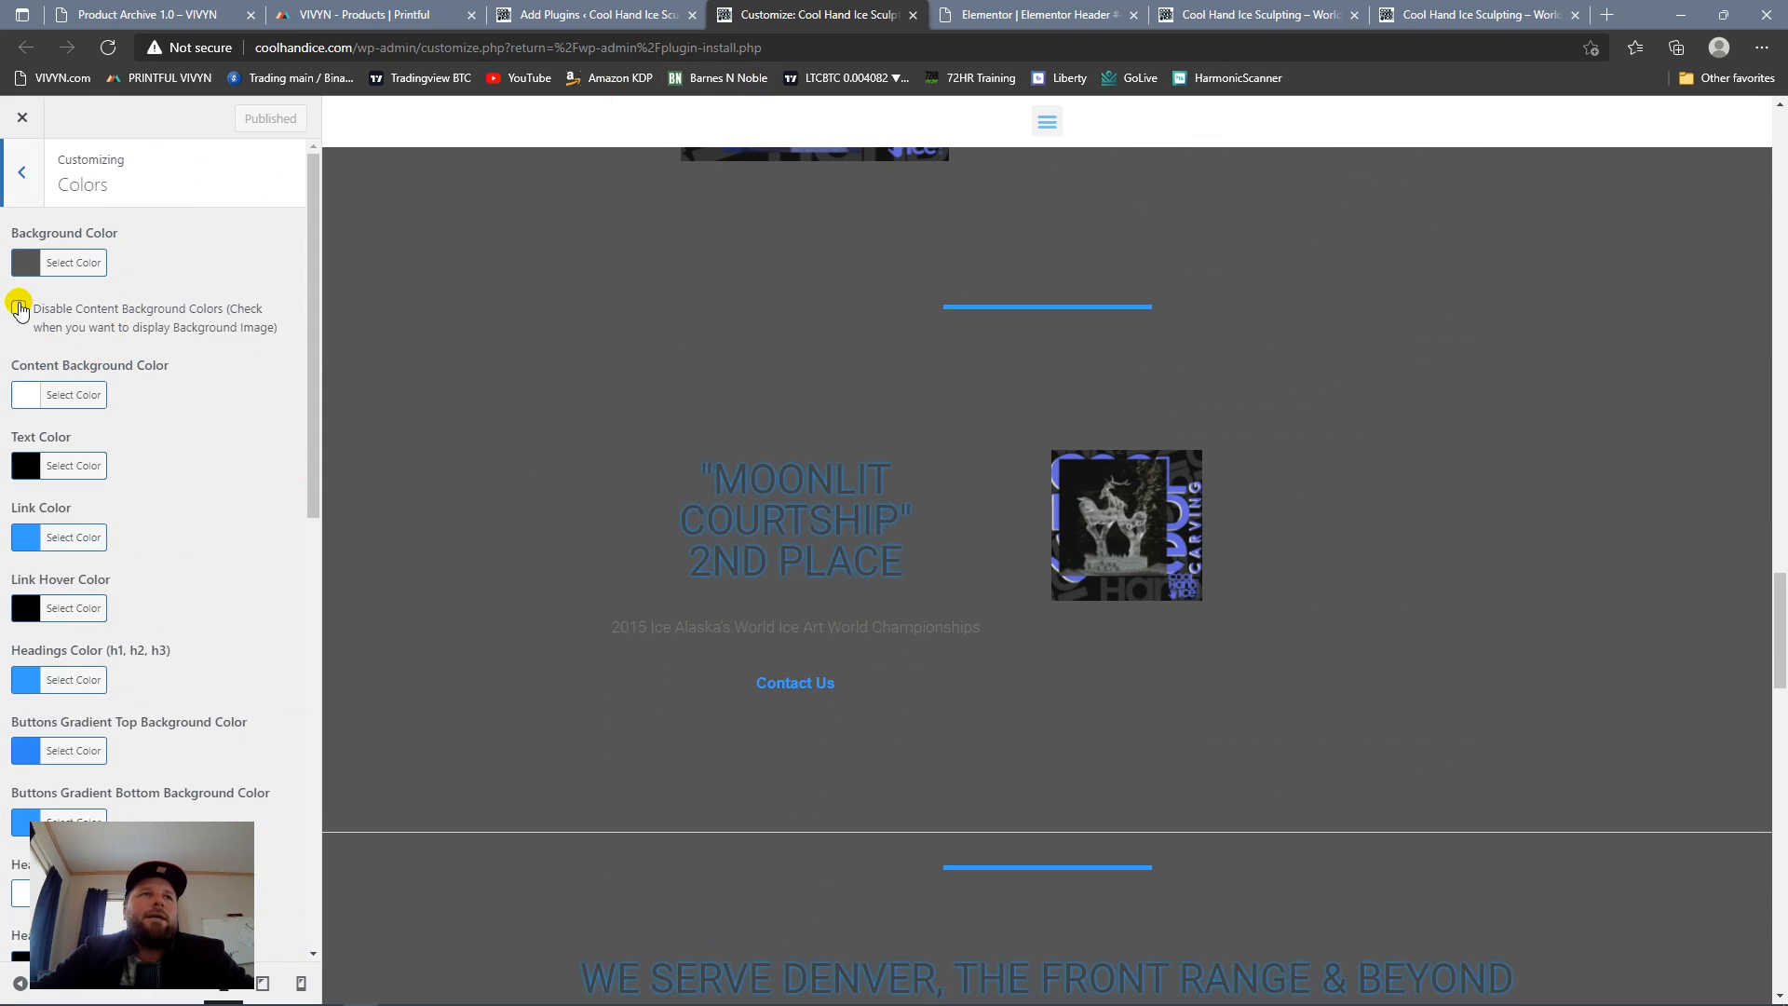
{"action": "left_click", "coordinate": [65, 263]}
{"action": "left_click", "coordinate": [52, 479]}
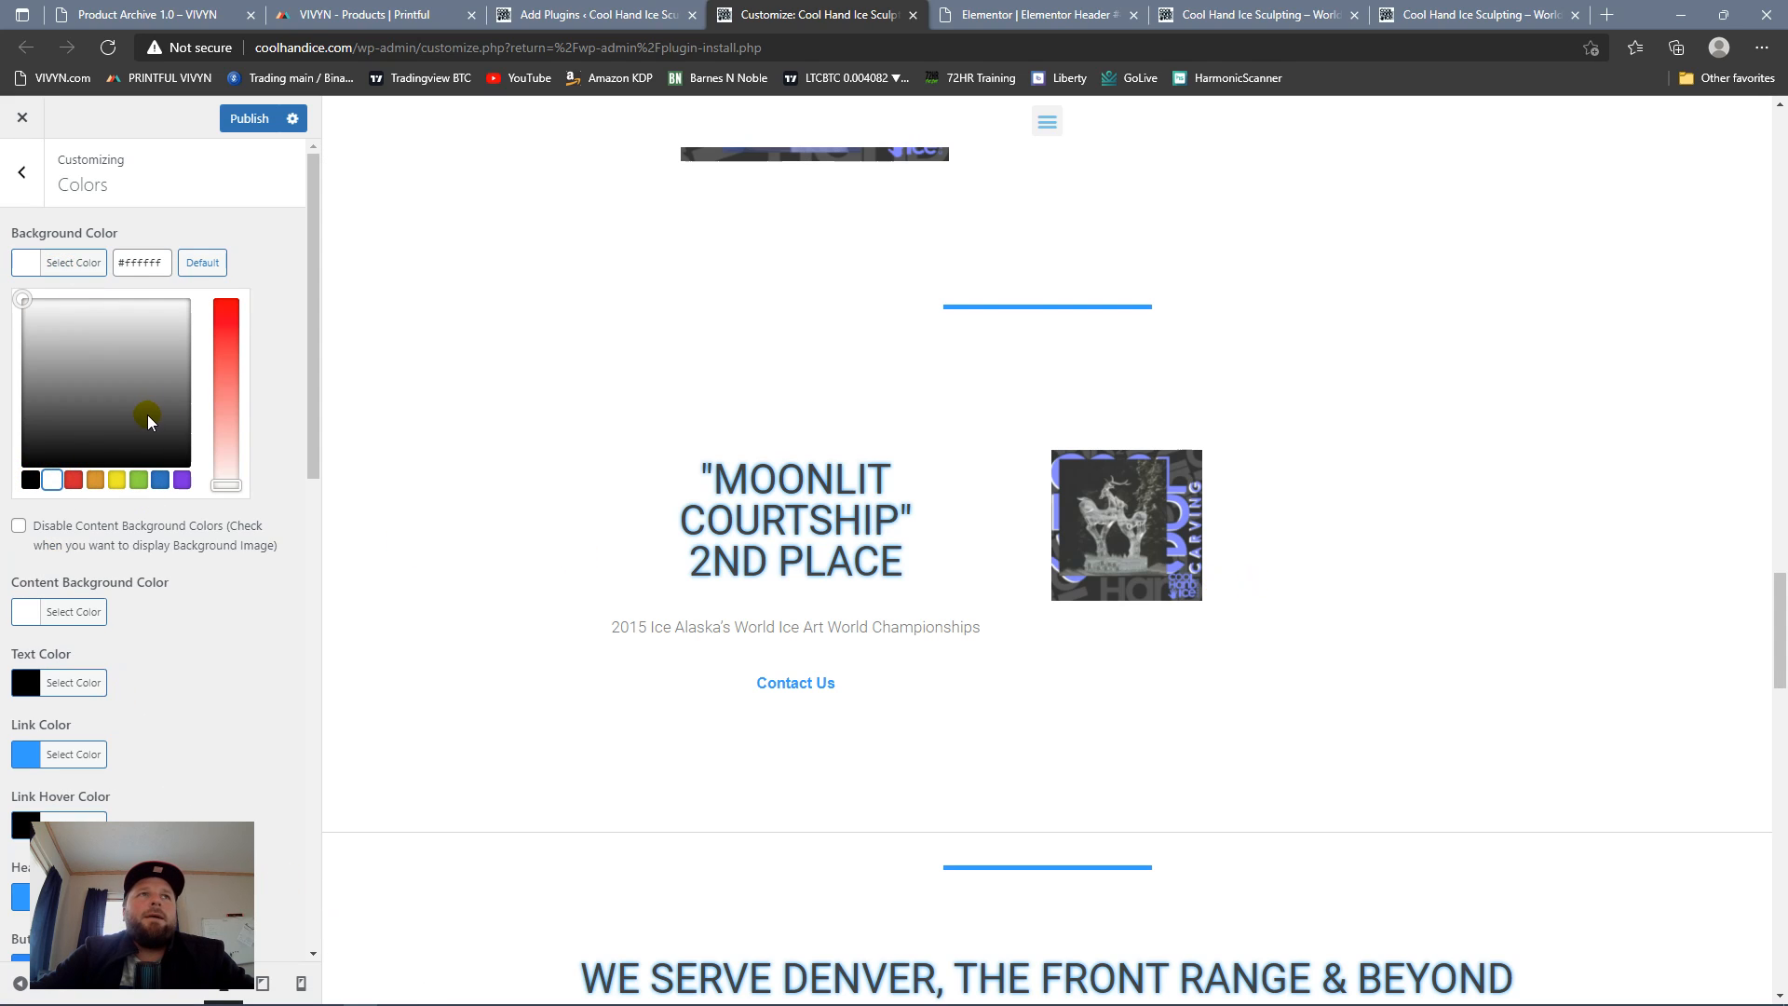
{"action": "left_click", "coordinate": [20, 177]}
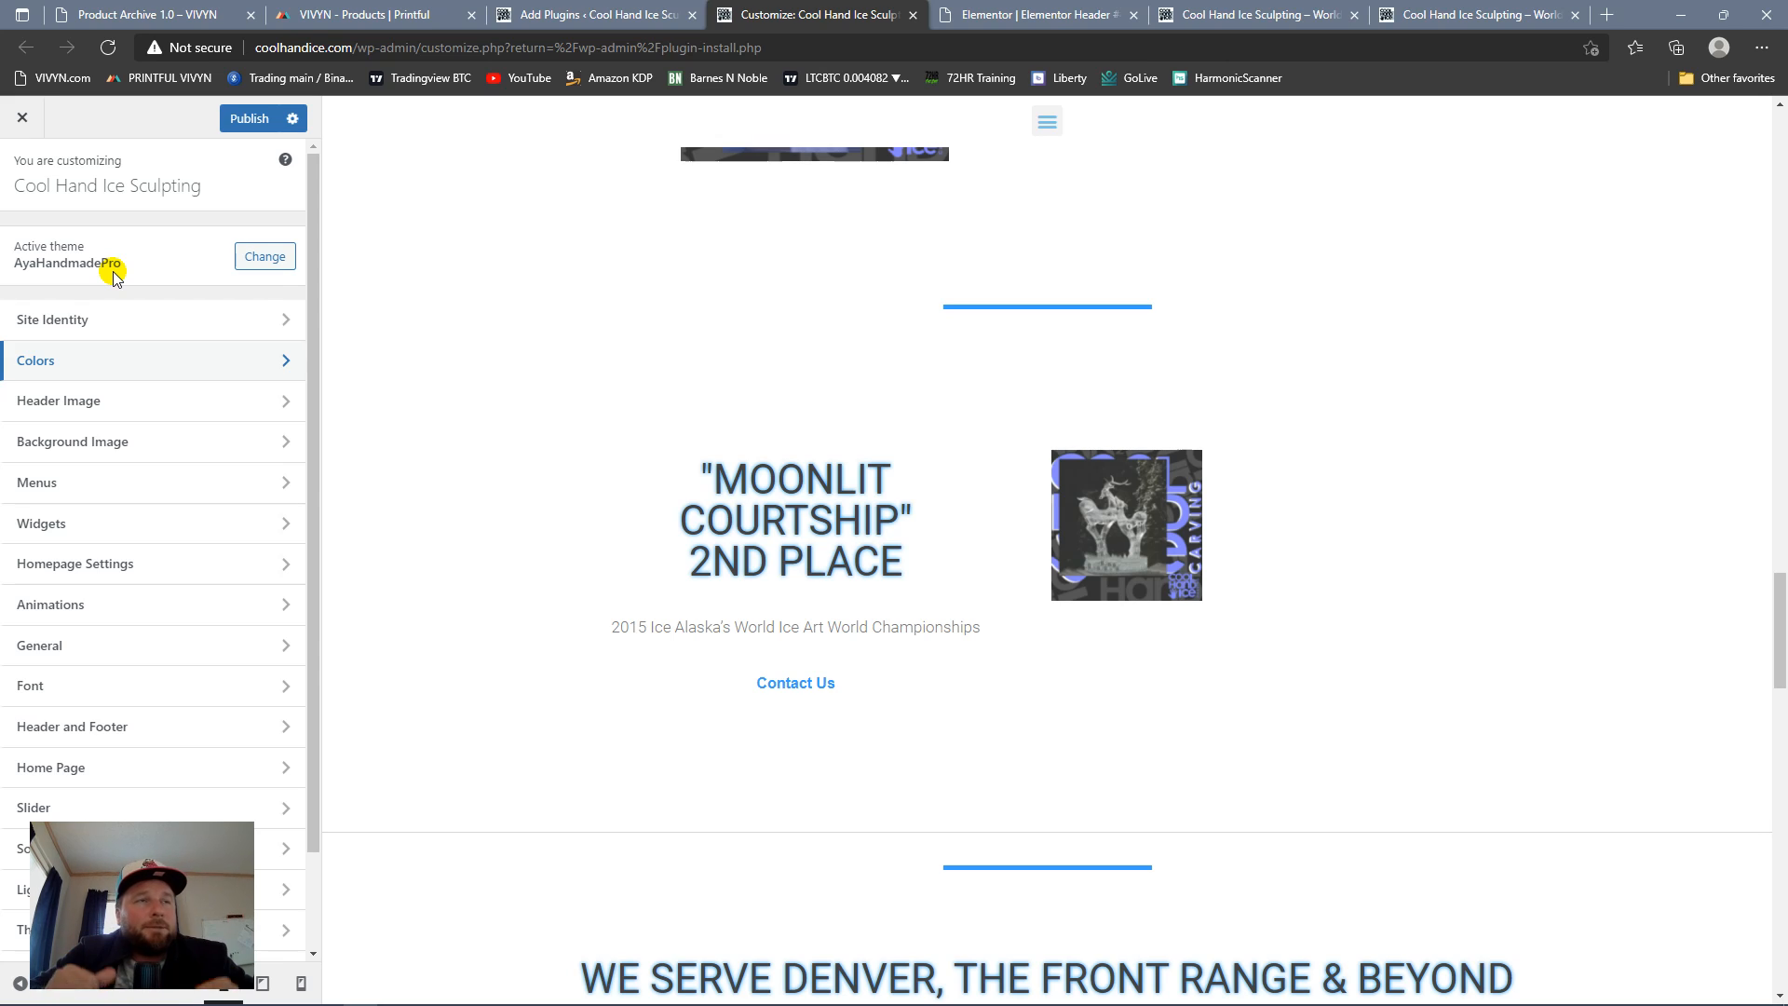
Step: Examine the Customizer's General, Animations and Widgets settings
{"action": "scroll", "coordinate": [120, 450], "scroll_direction": "down", "scroll_amount": 2}
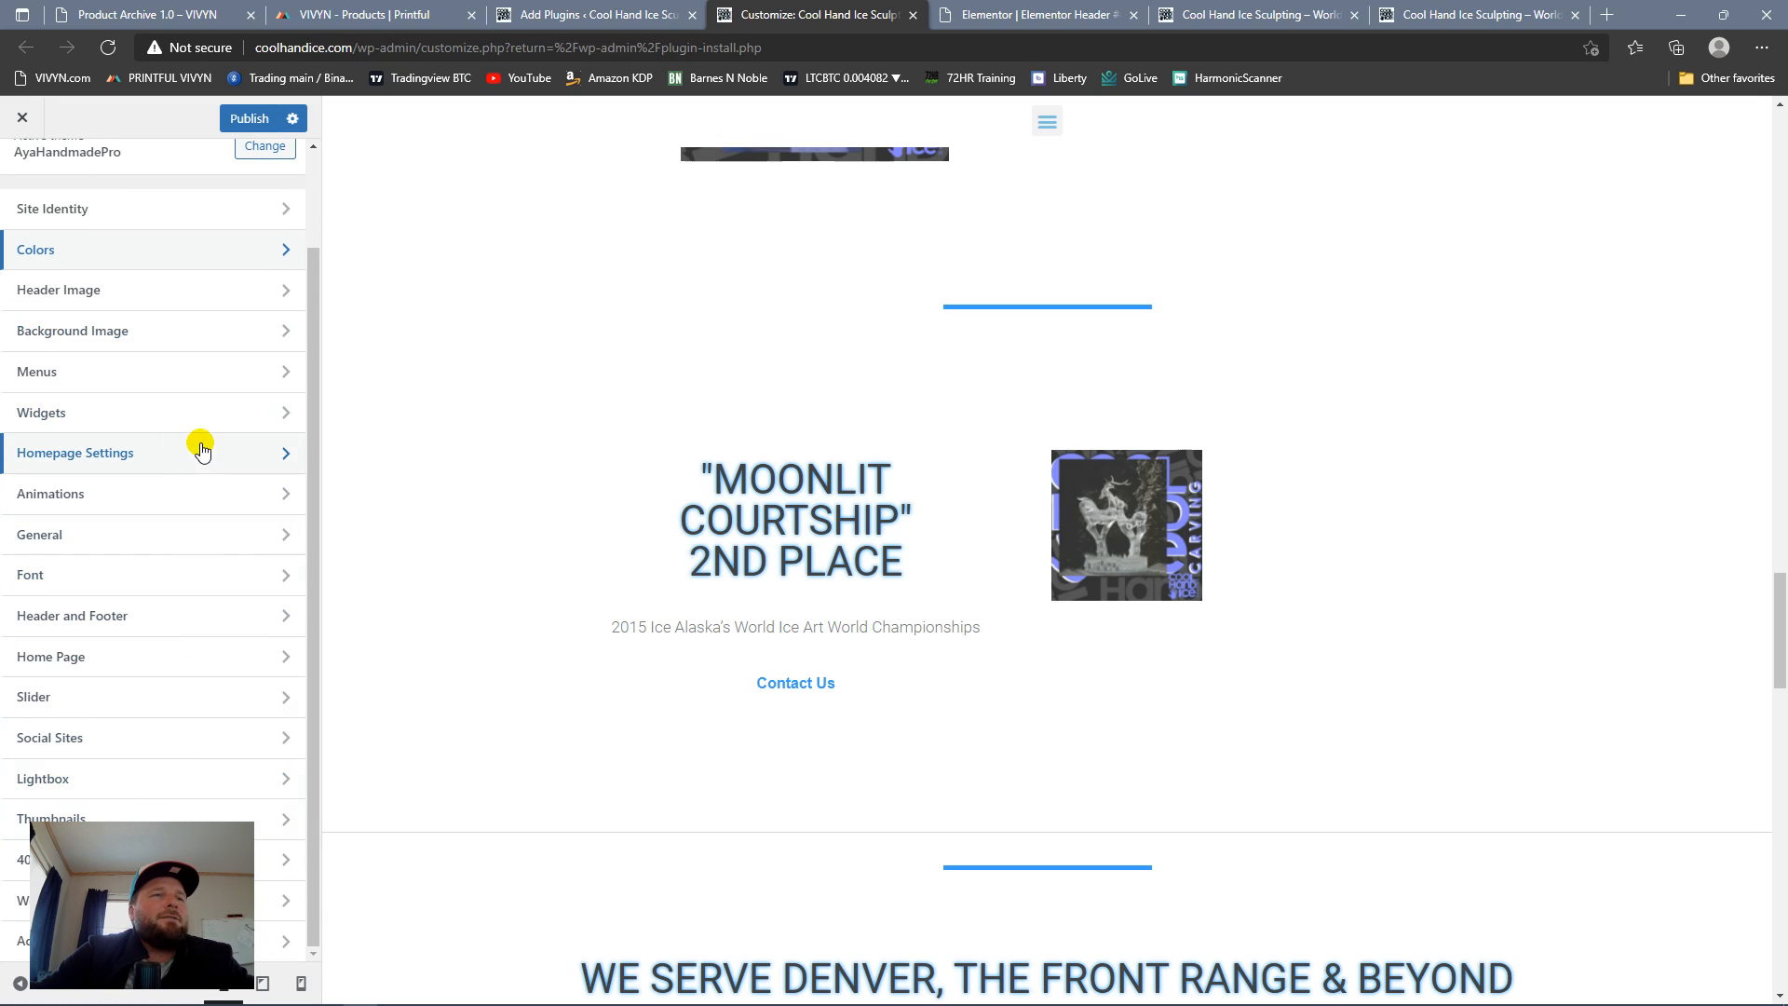
{"action": "left_click", "coordinate": [262, 543]}
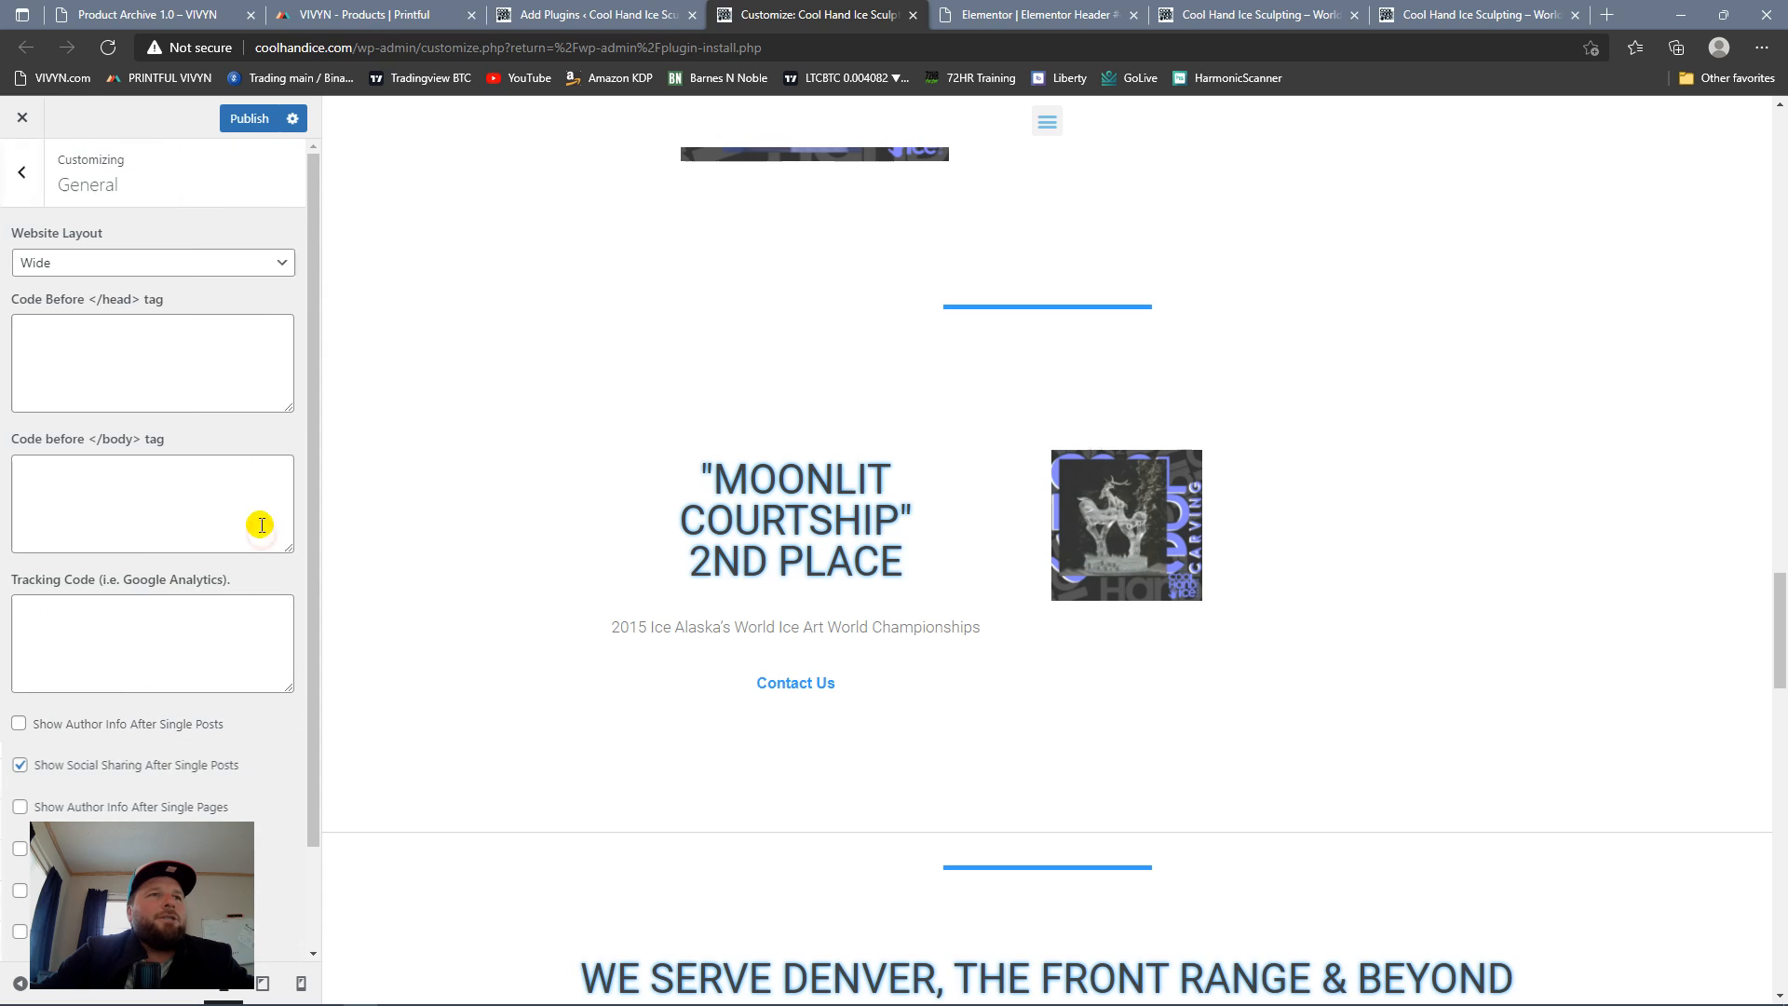
{"action": "left_click", "coordinate": [19, 173]}
{"action": "left_click", "coordinate": [243, 495]}
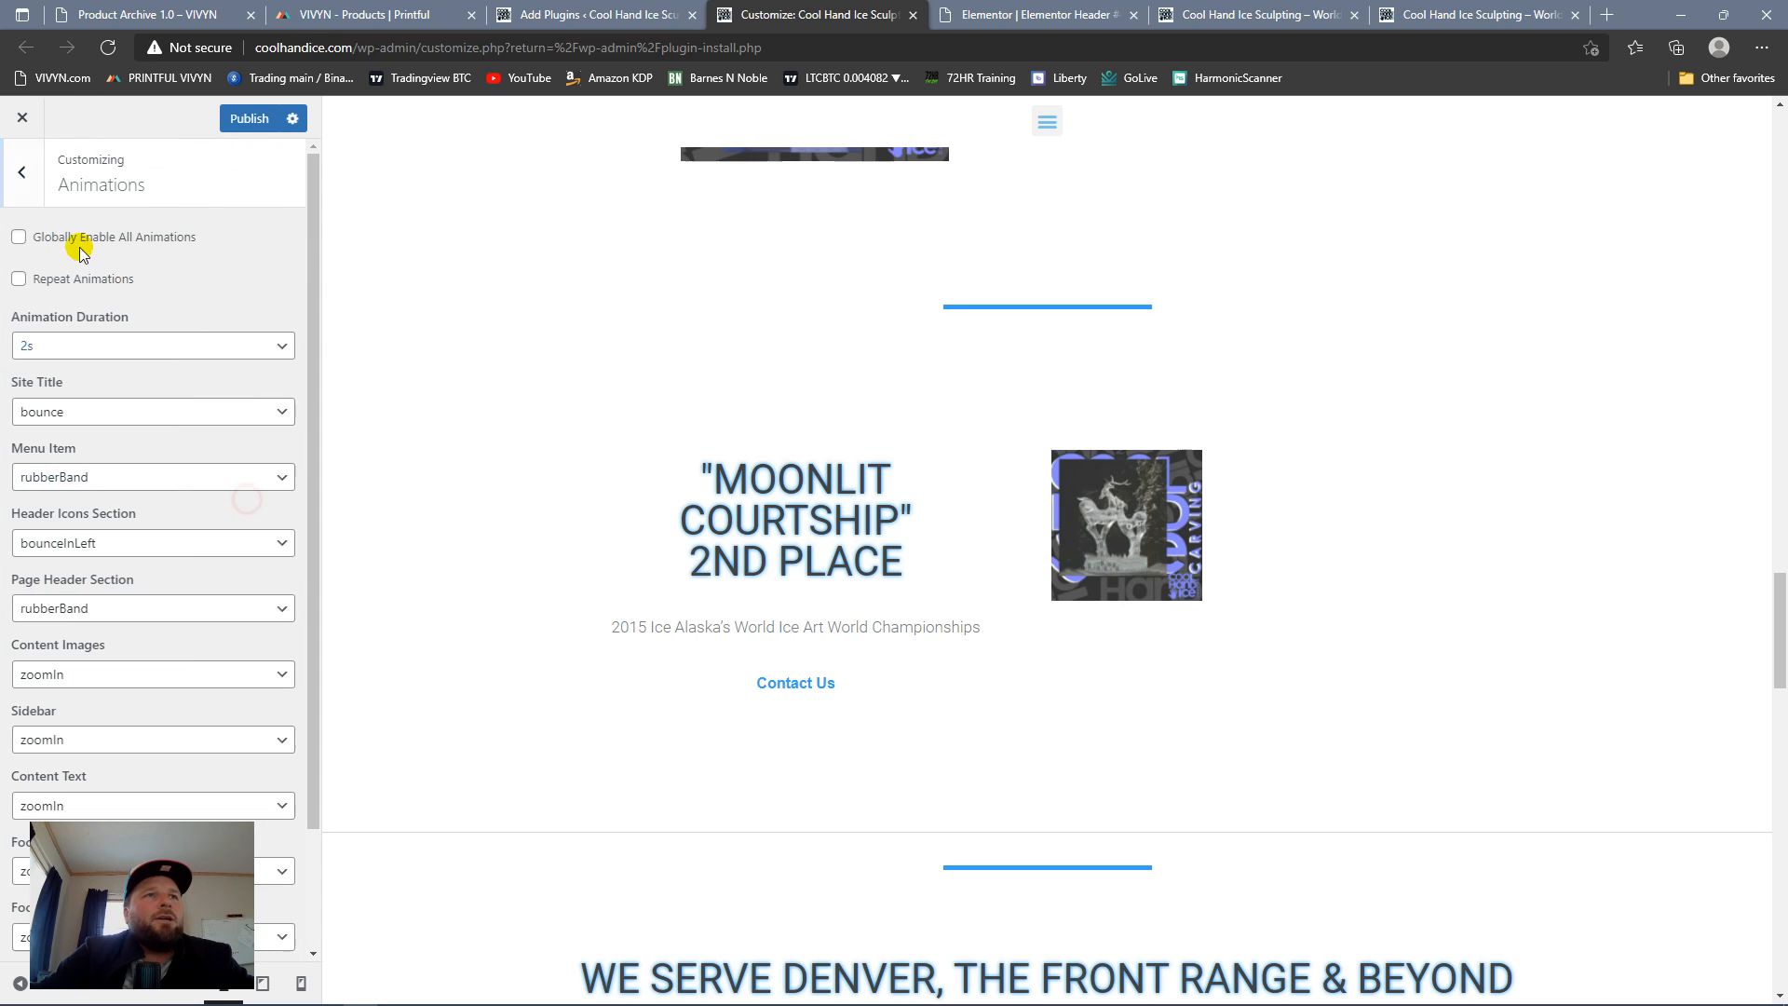
{"action": "left_click", "coordinate": [25, 177]}
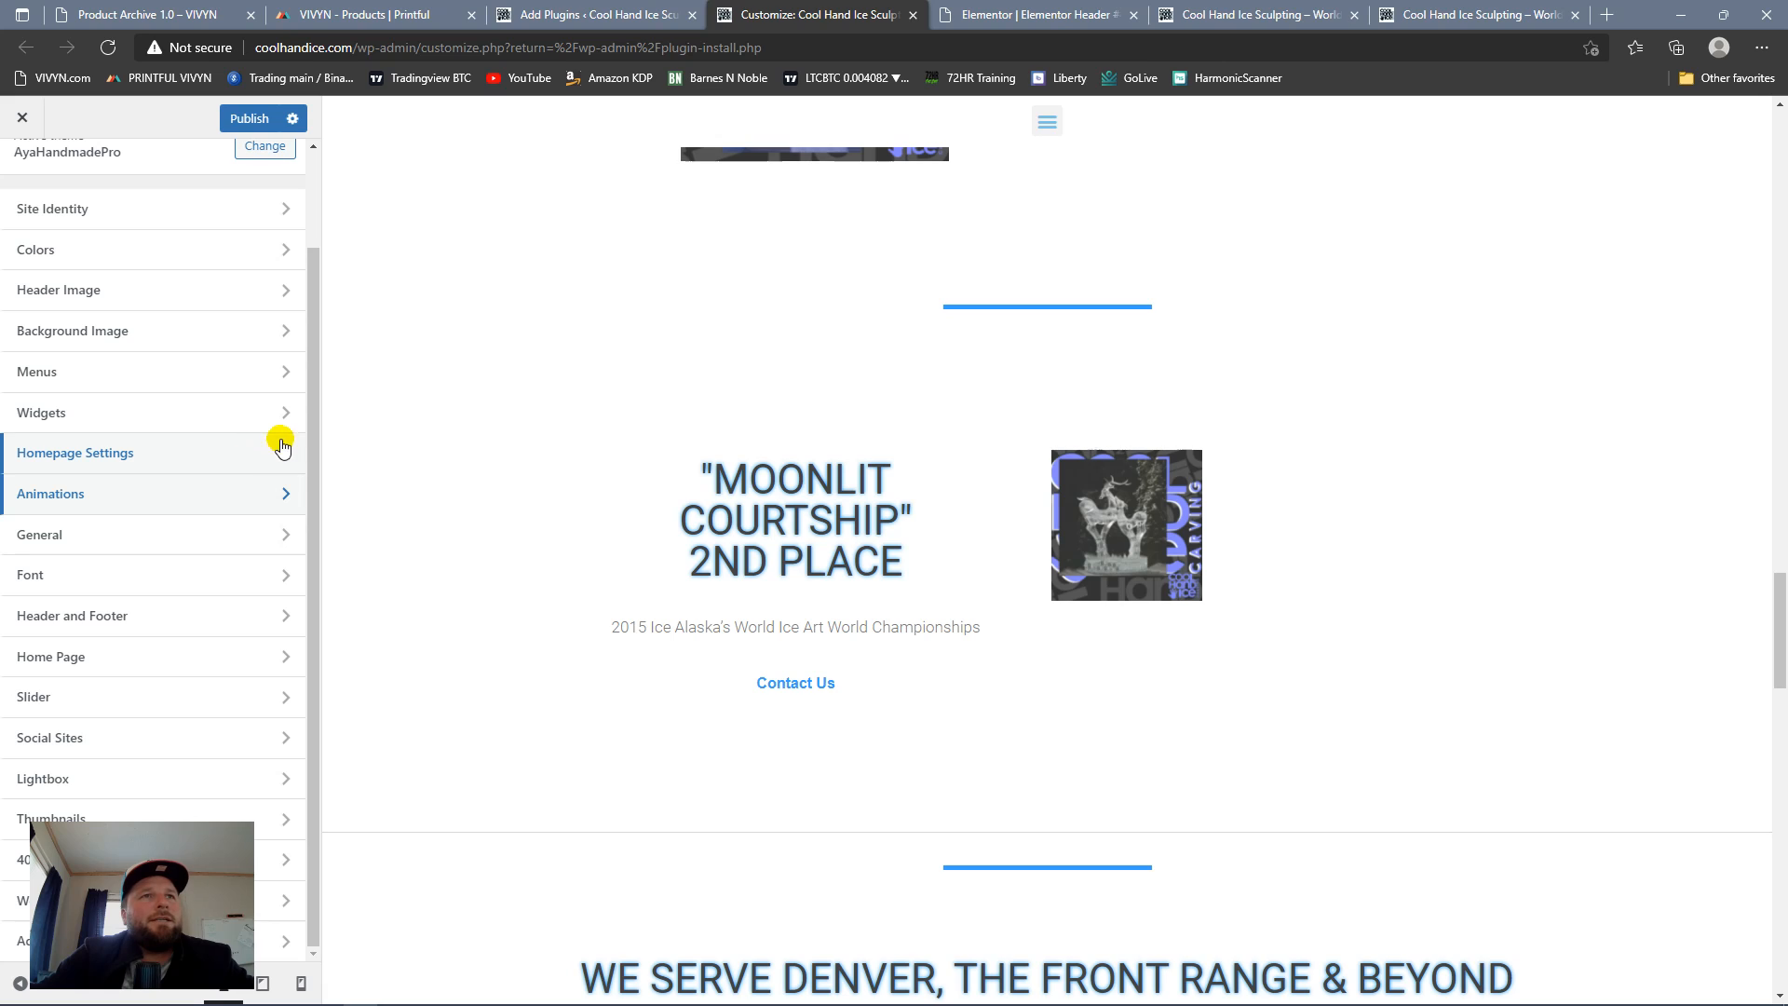
{"action": "left_click", "coordinate": [260, 411]}
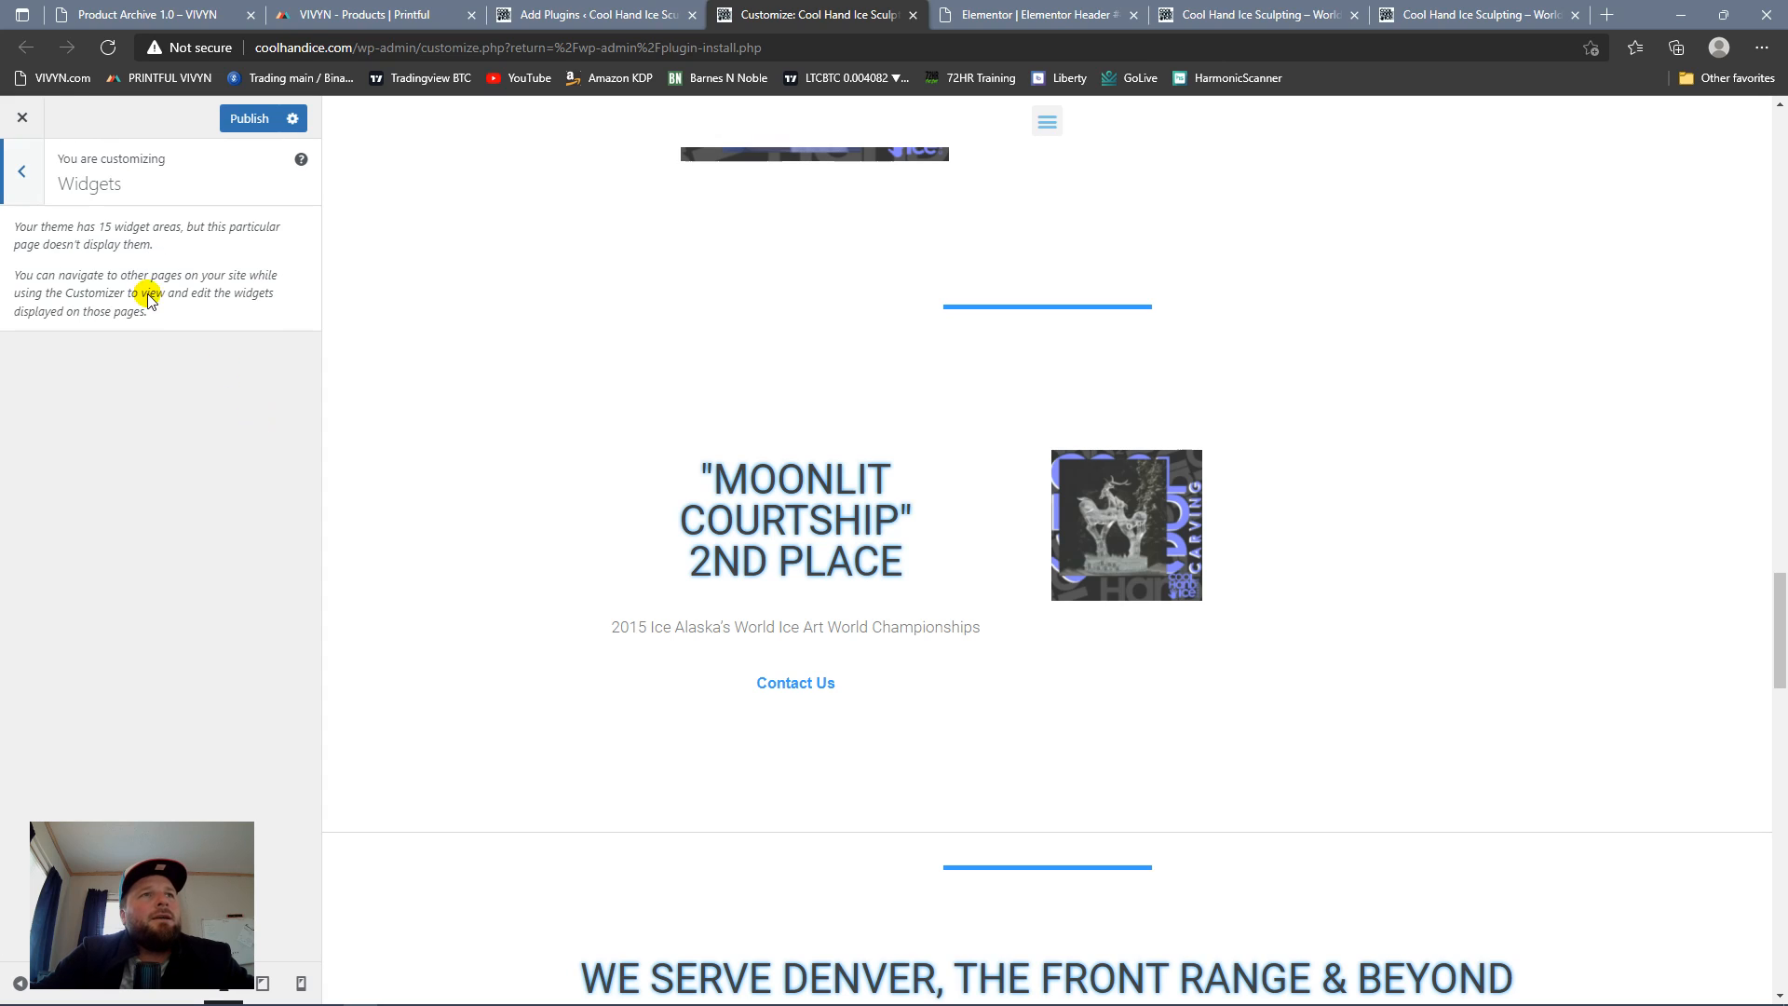
{"action": "left_click", "coordinate": [29, 173]}
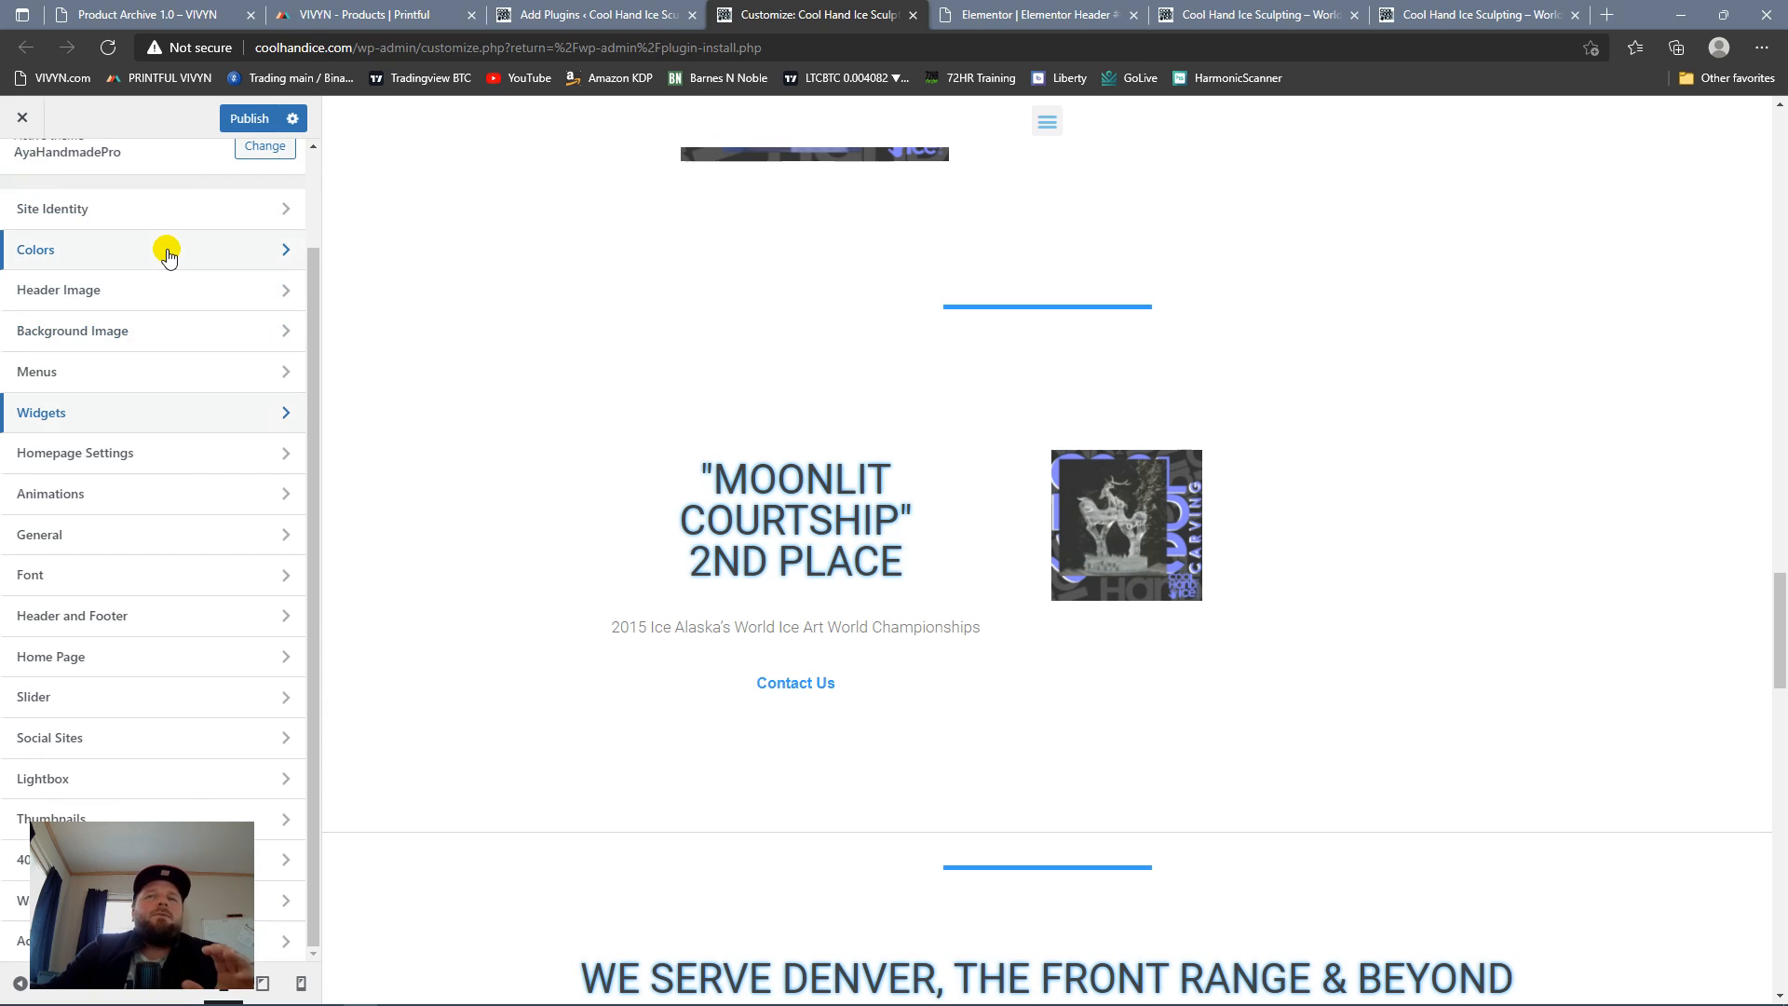
Step: Publish the Customizer changes and reload the Elementor header editor
{"action": "scroll", "coordinate": [1026, 506], "scroll_direction": "down", "scroll_amount": 10}
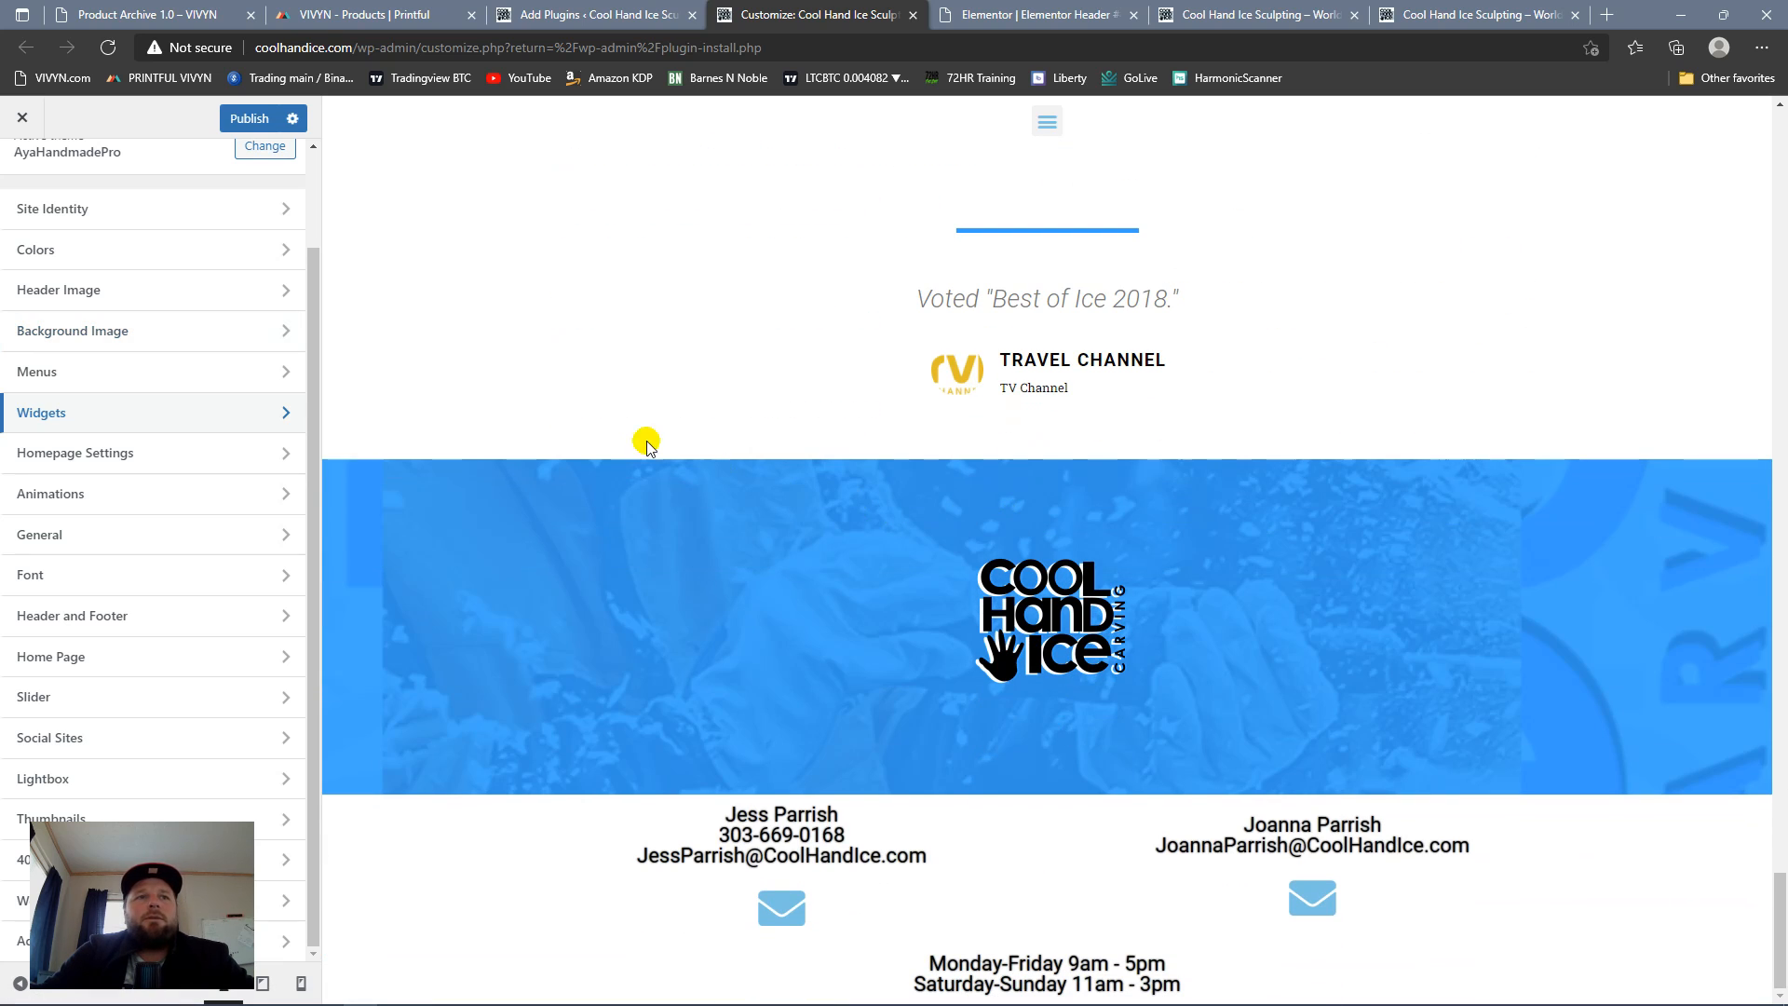
{"action": "left_click", "coordinate": [249, 119]}
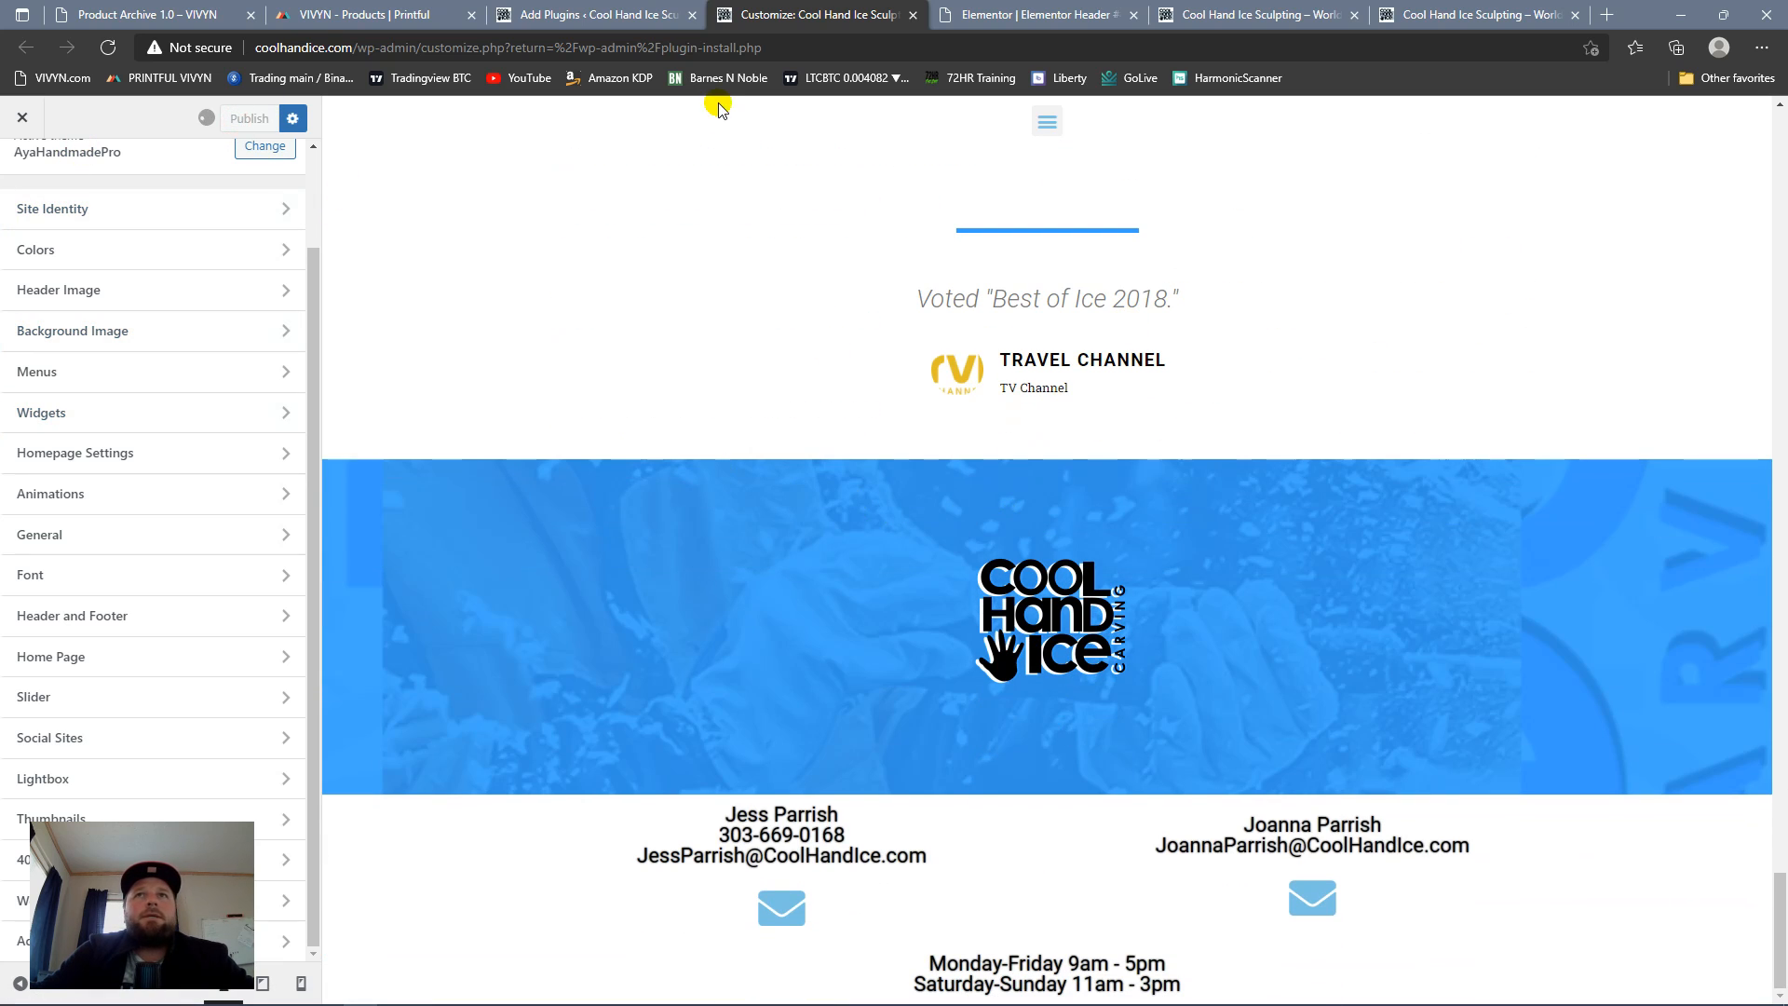
{"action": "left_click", "coordinate": [607, 19]}
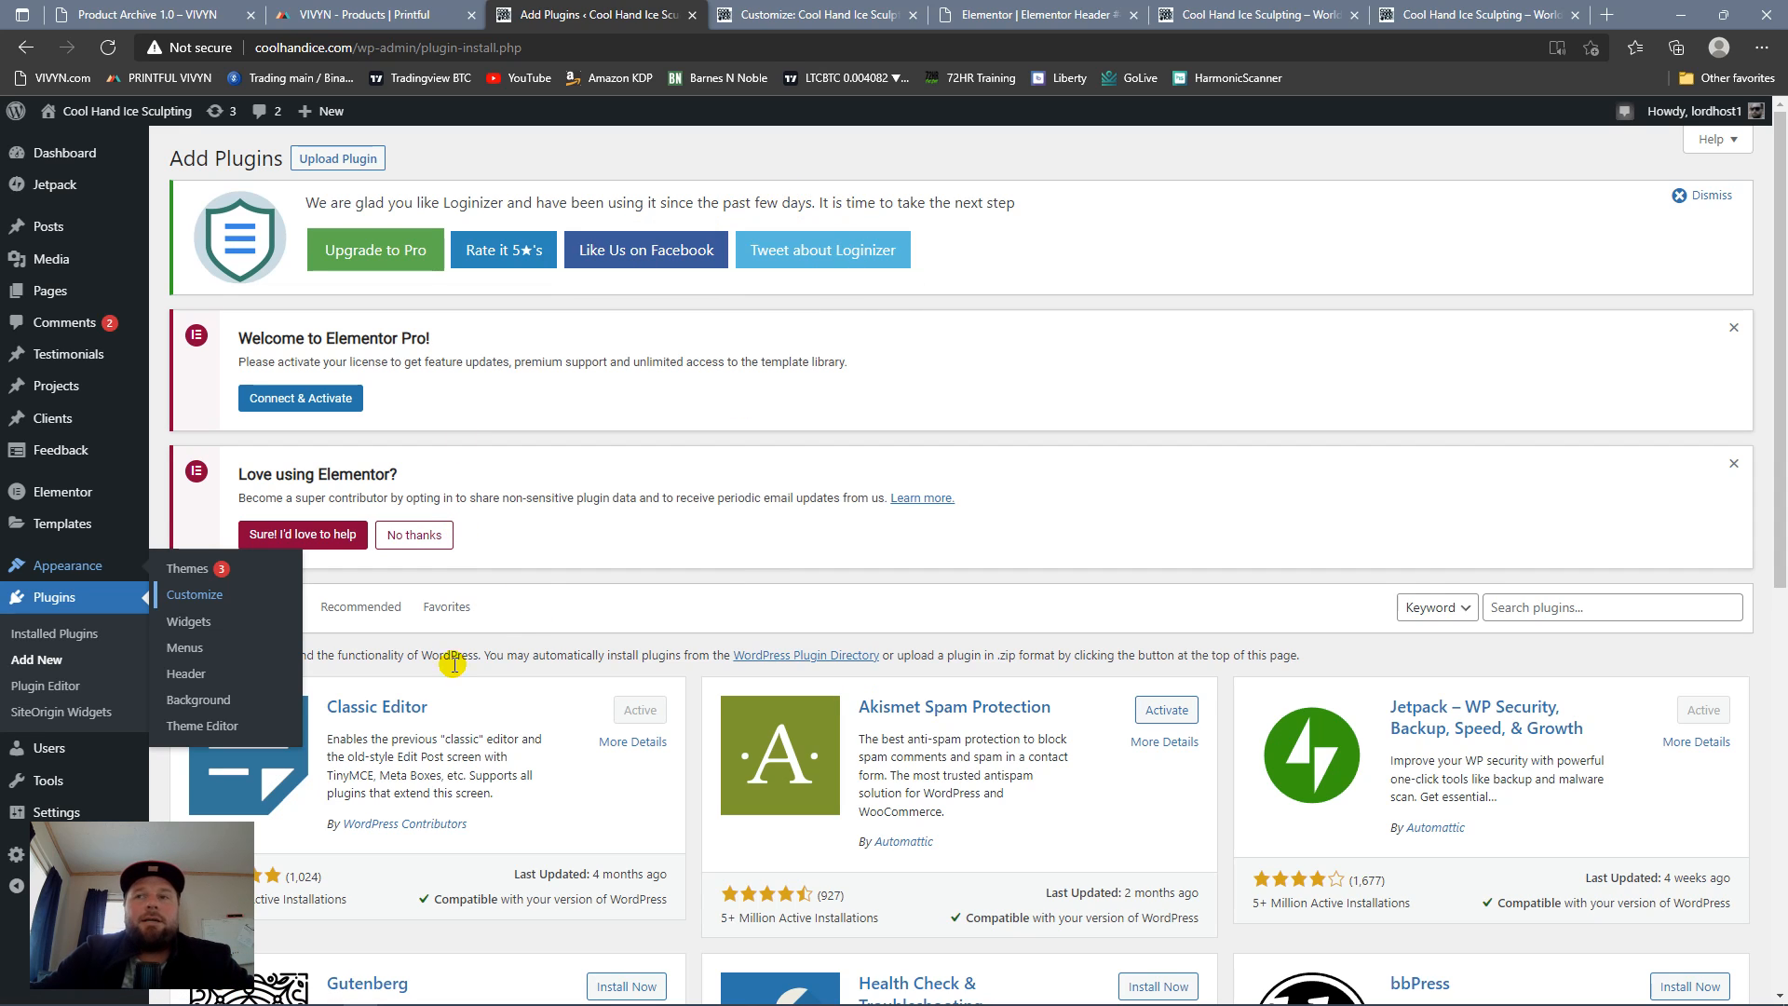
{"action": "left_click", "coordinate": [820, 15]}
{"action": "left_click", "coordinate": [1059, 13]}
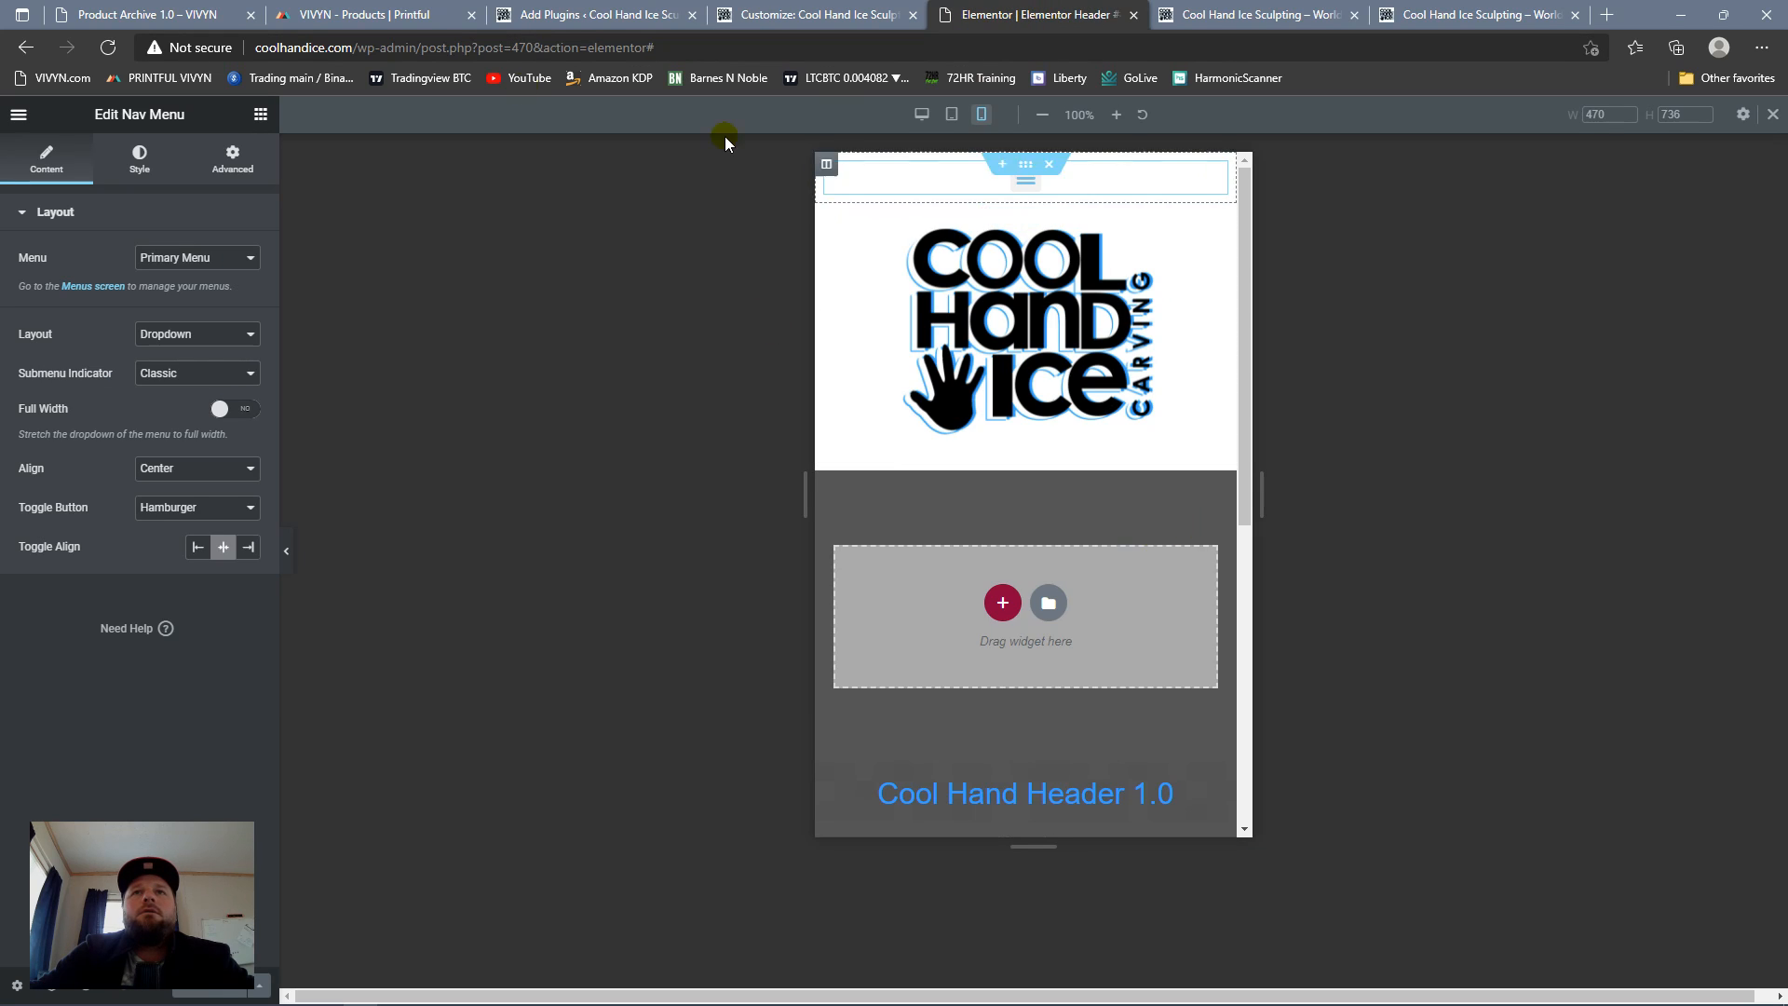
{"action": "left_click", "coordinate": [111, 50]}
Step: Review the live homepage down the page and back up, and reload it to check the header
{"action": "left_click", "coordinate": [1227, 17]}
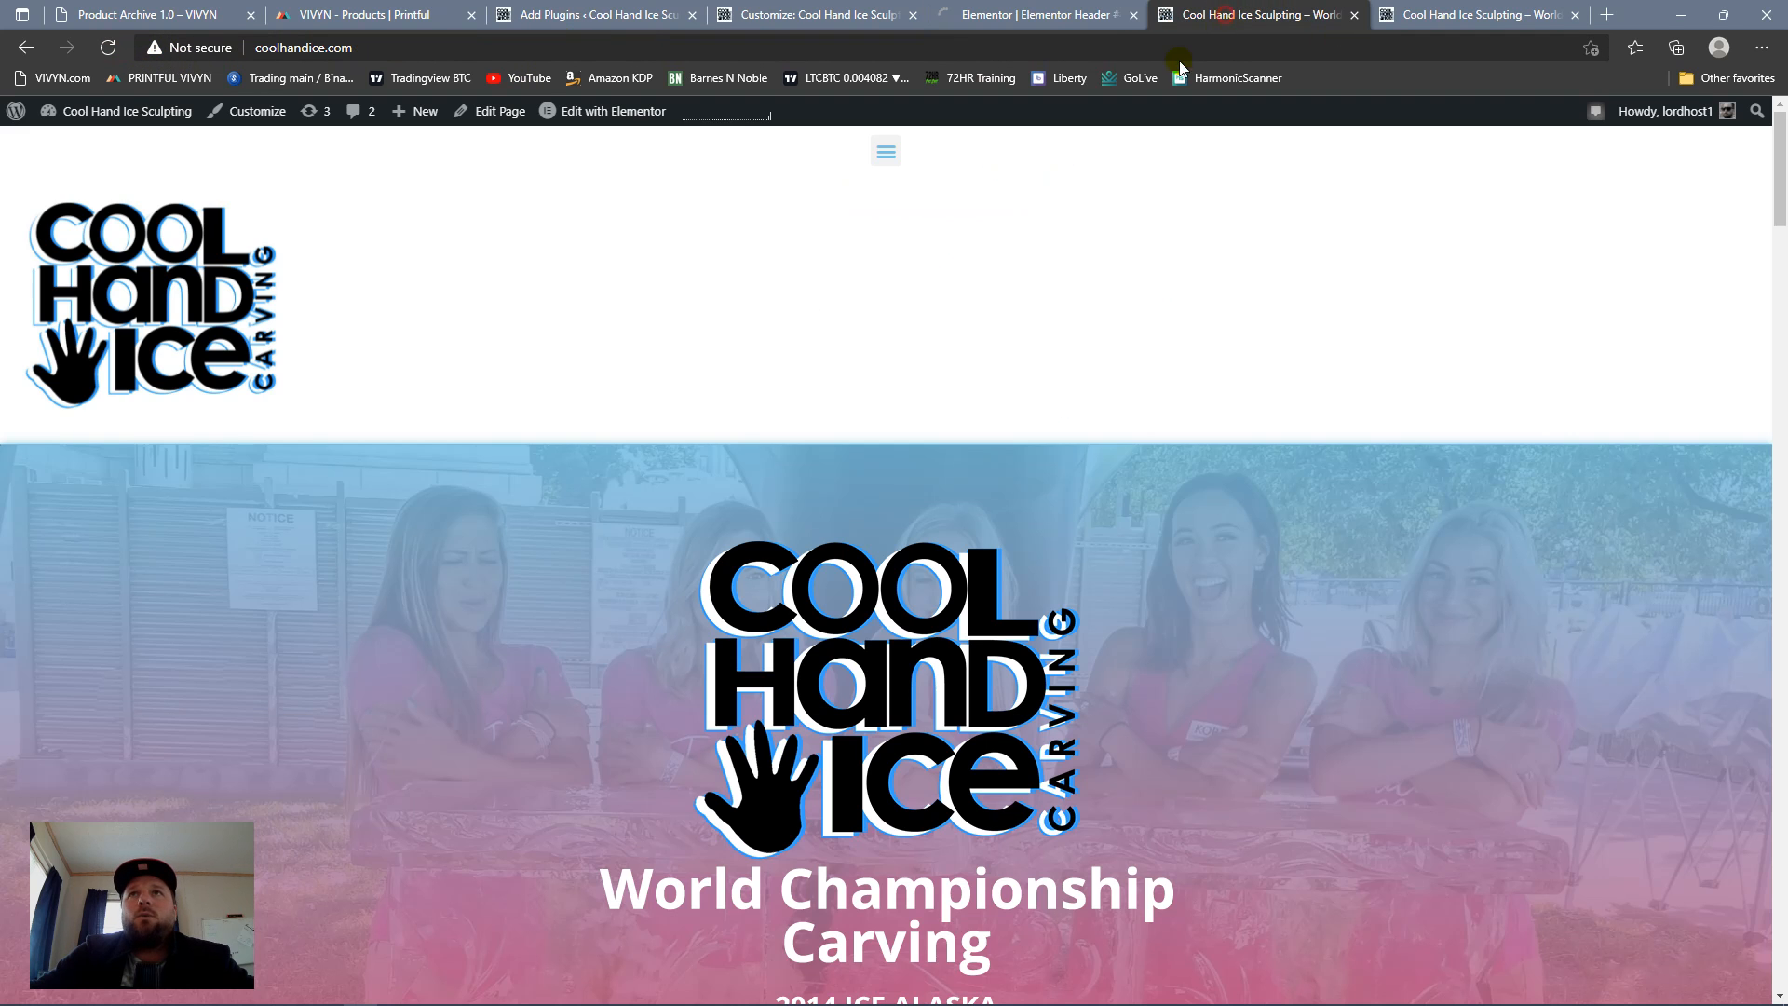
{"action": "scroll", "coordinate": [971, 350], "scroll_direction": "down", "scroll_amount": 20}
{"action": "scroll", "coordinate": [956, 387], "scroll_direction": "up", "scroll_amount": 16}
{"action": "left_click", "coordinate": [108, 53]}
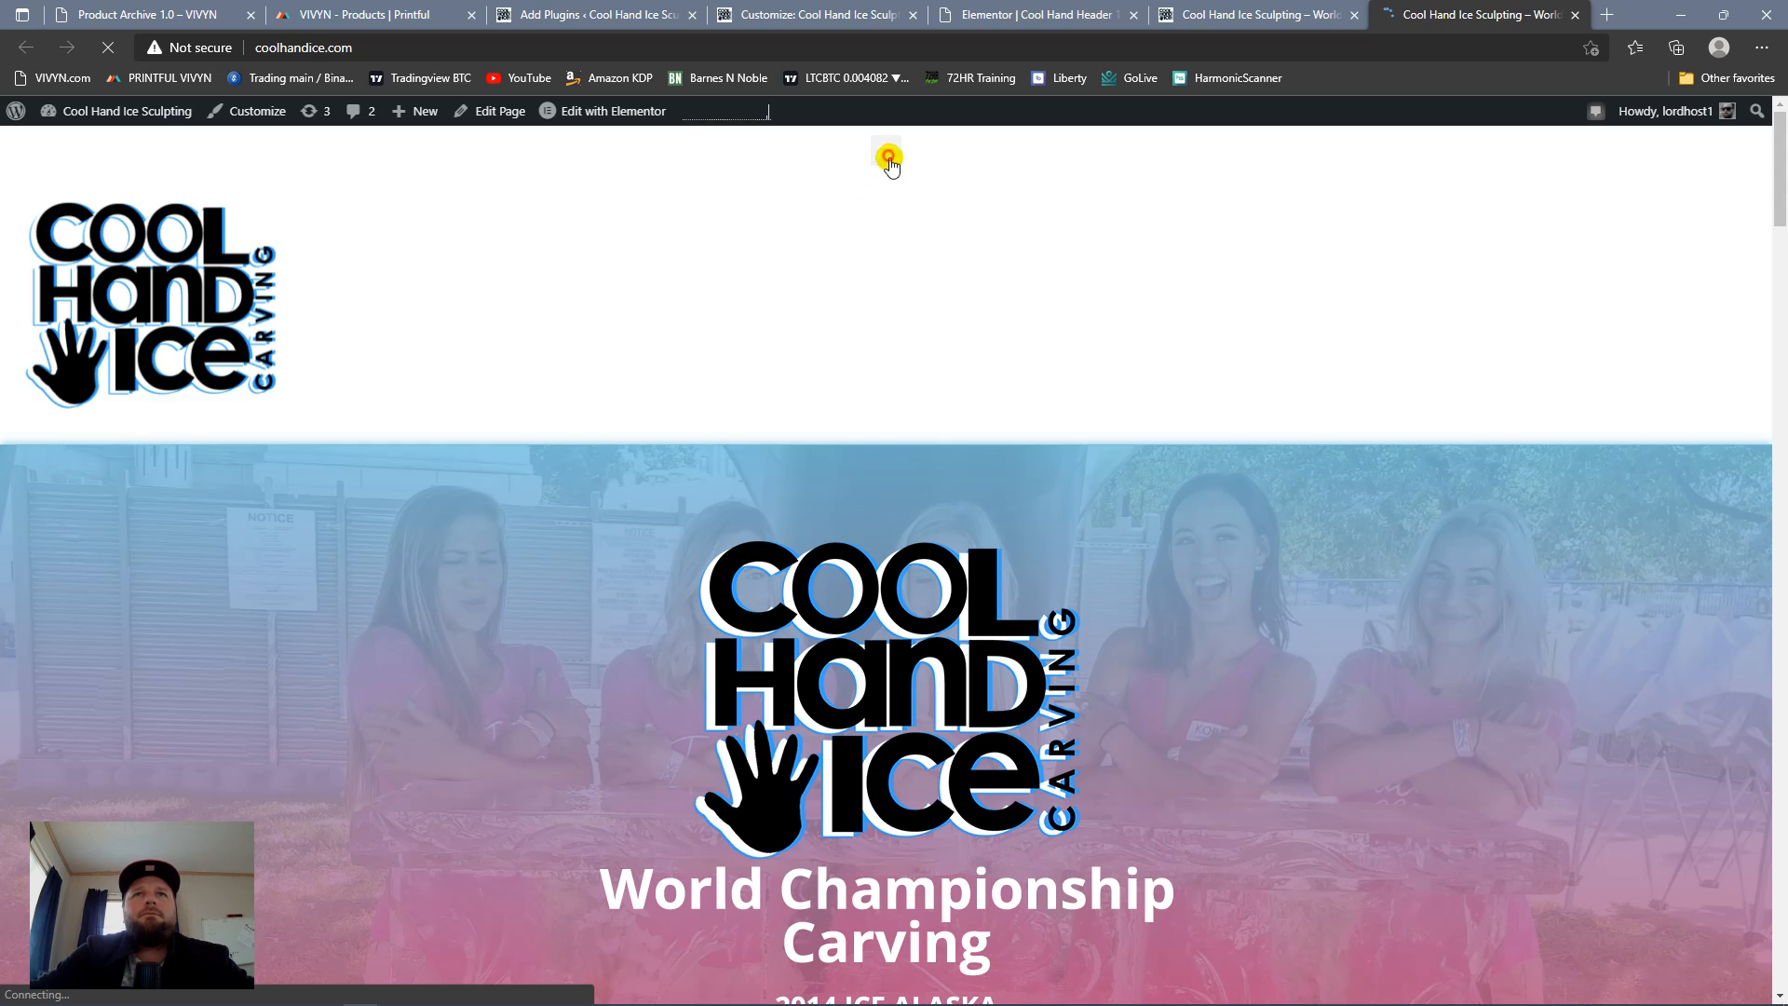
Step: Check the live homepage's header menu by expanding and collapsing it at several scroll positions on the page
{"action": "left_click", "coordinate": [886, 152]}
{"action": "scroll", "coordinate": [959, 619], "scroll_direction": "down", "scroll_amount": 15}
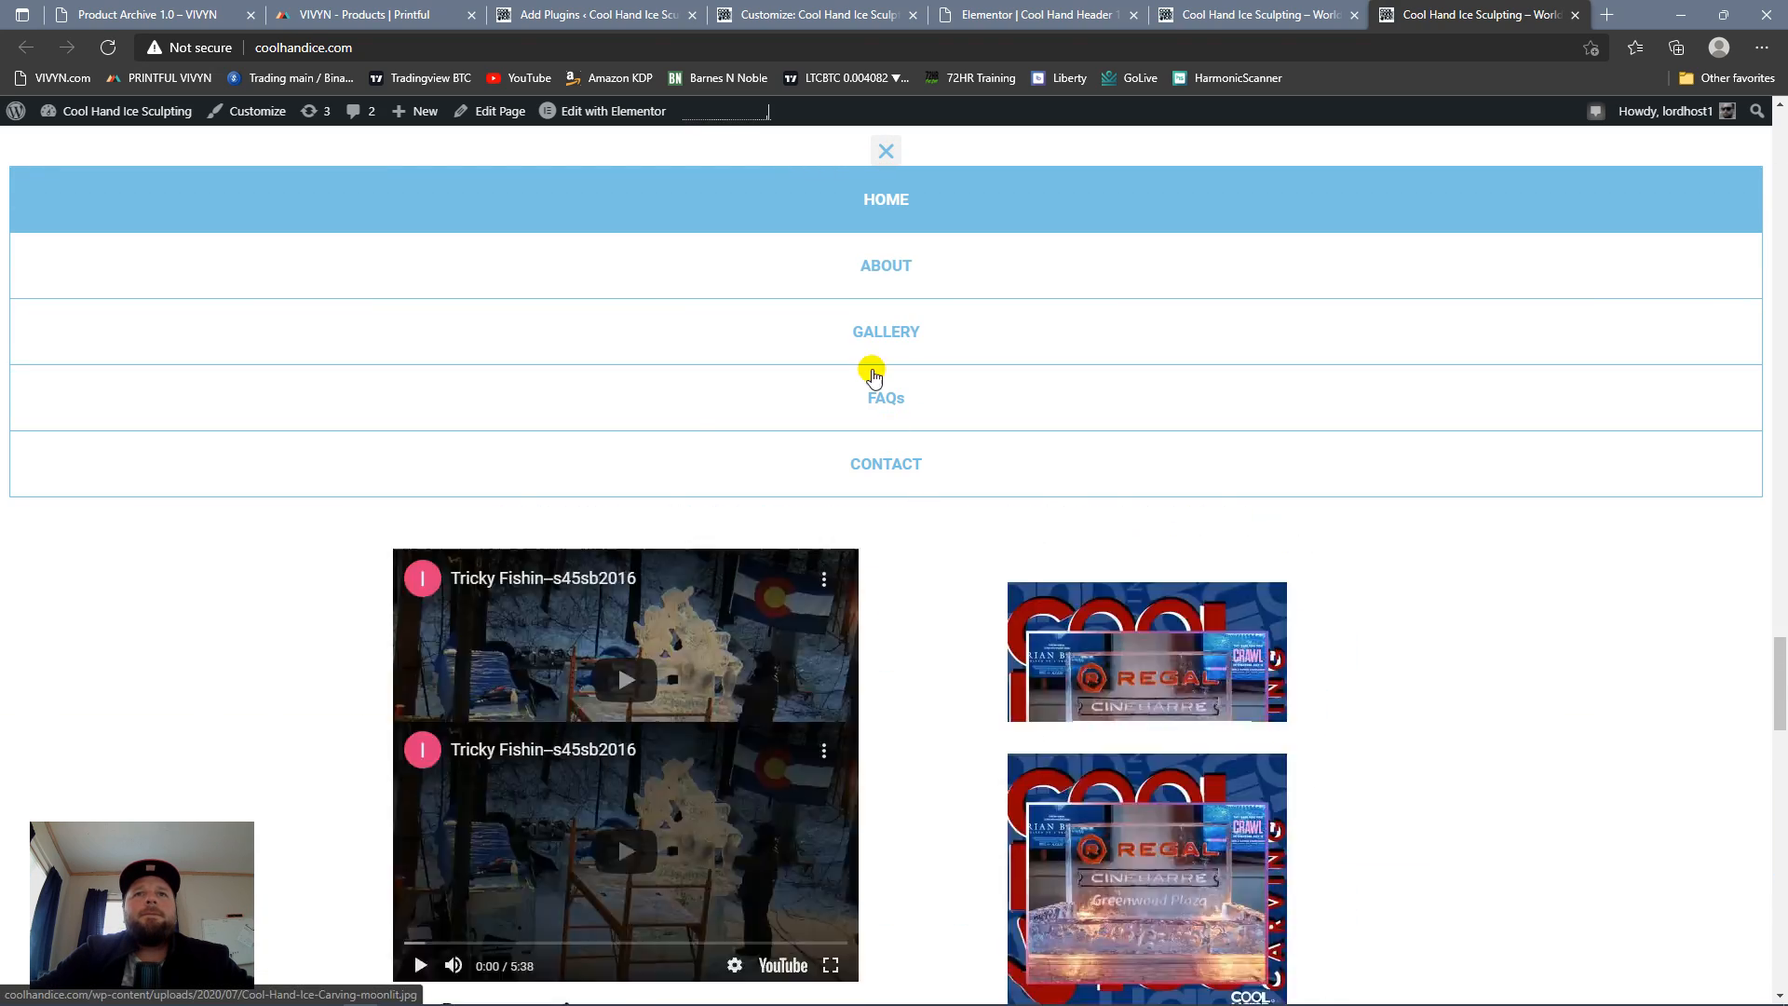
{"action": "left_click", "coordinate": [887, 150]}
{"action": "scroll", "coordinate": [926, 411], "scroll_direction": "down", "scroll_amount": 10}
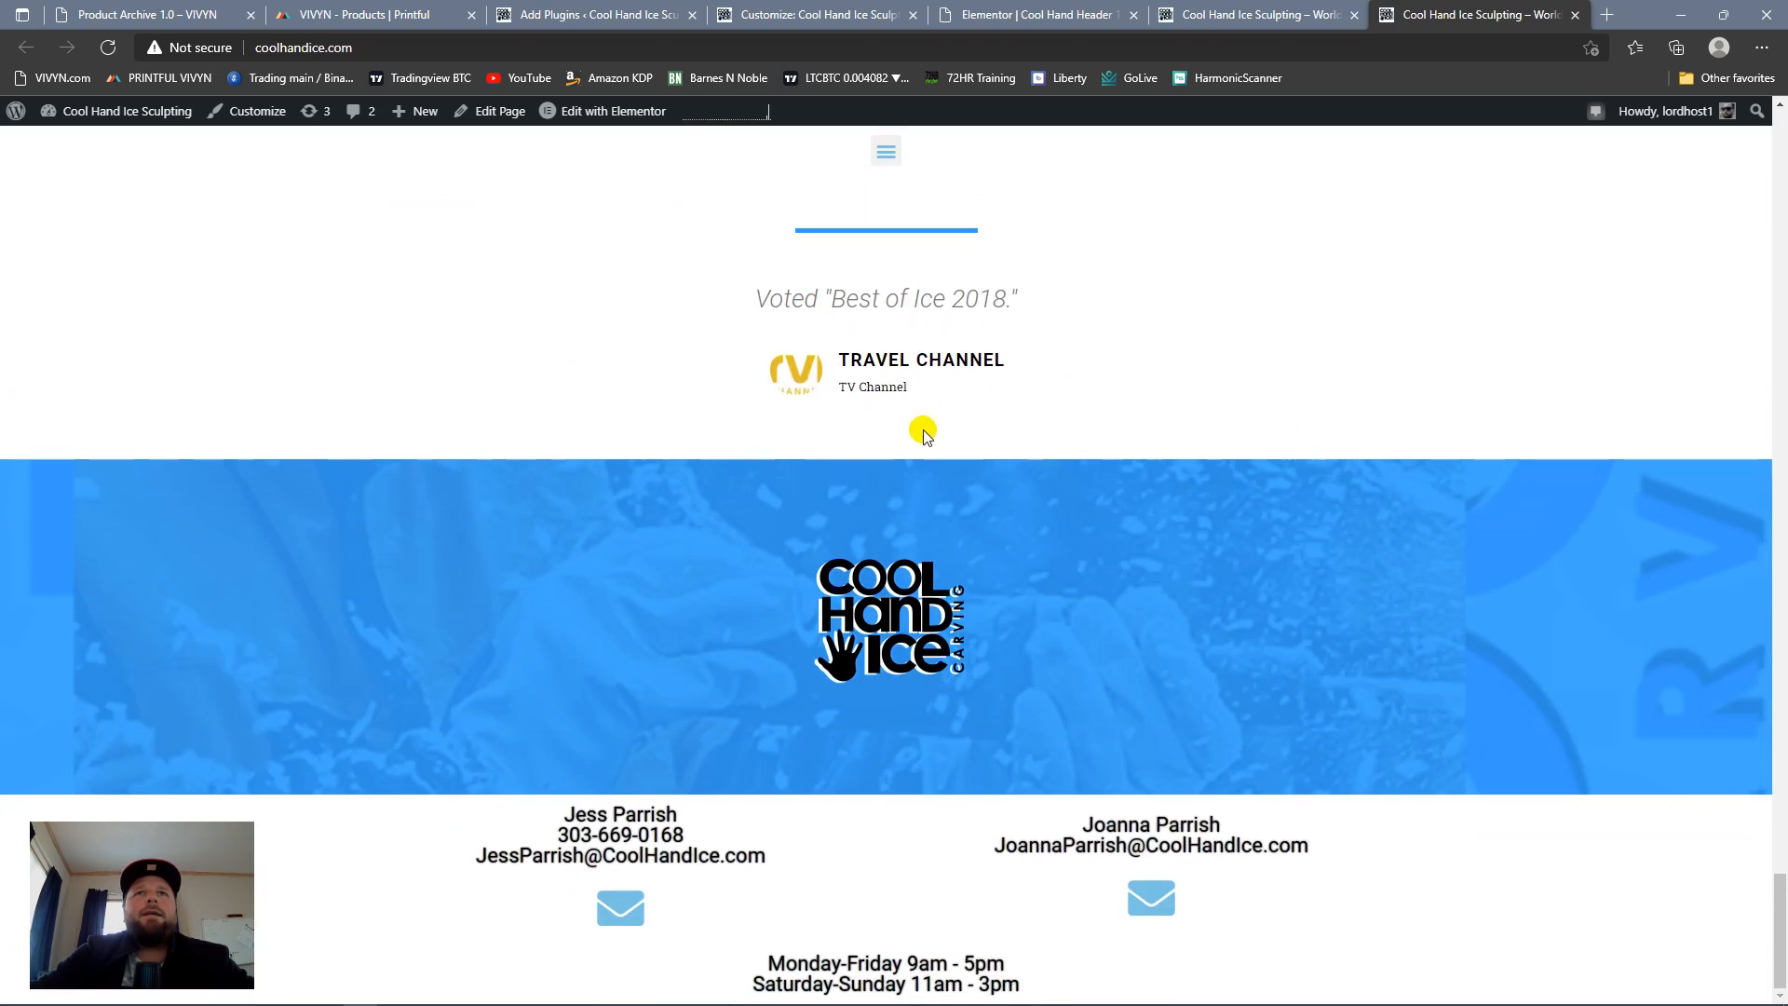
{"action": "scroll", "coordinate": [920, 437], "scroll_direction": "up", "scroll_amount": 20}
{"action": "scroll", "coordinate": [920, 438], "scroll_direction": "up", "scroll_amount": 5}
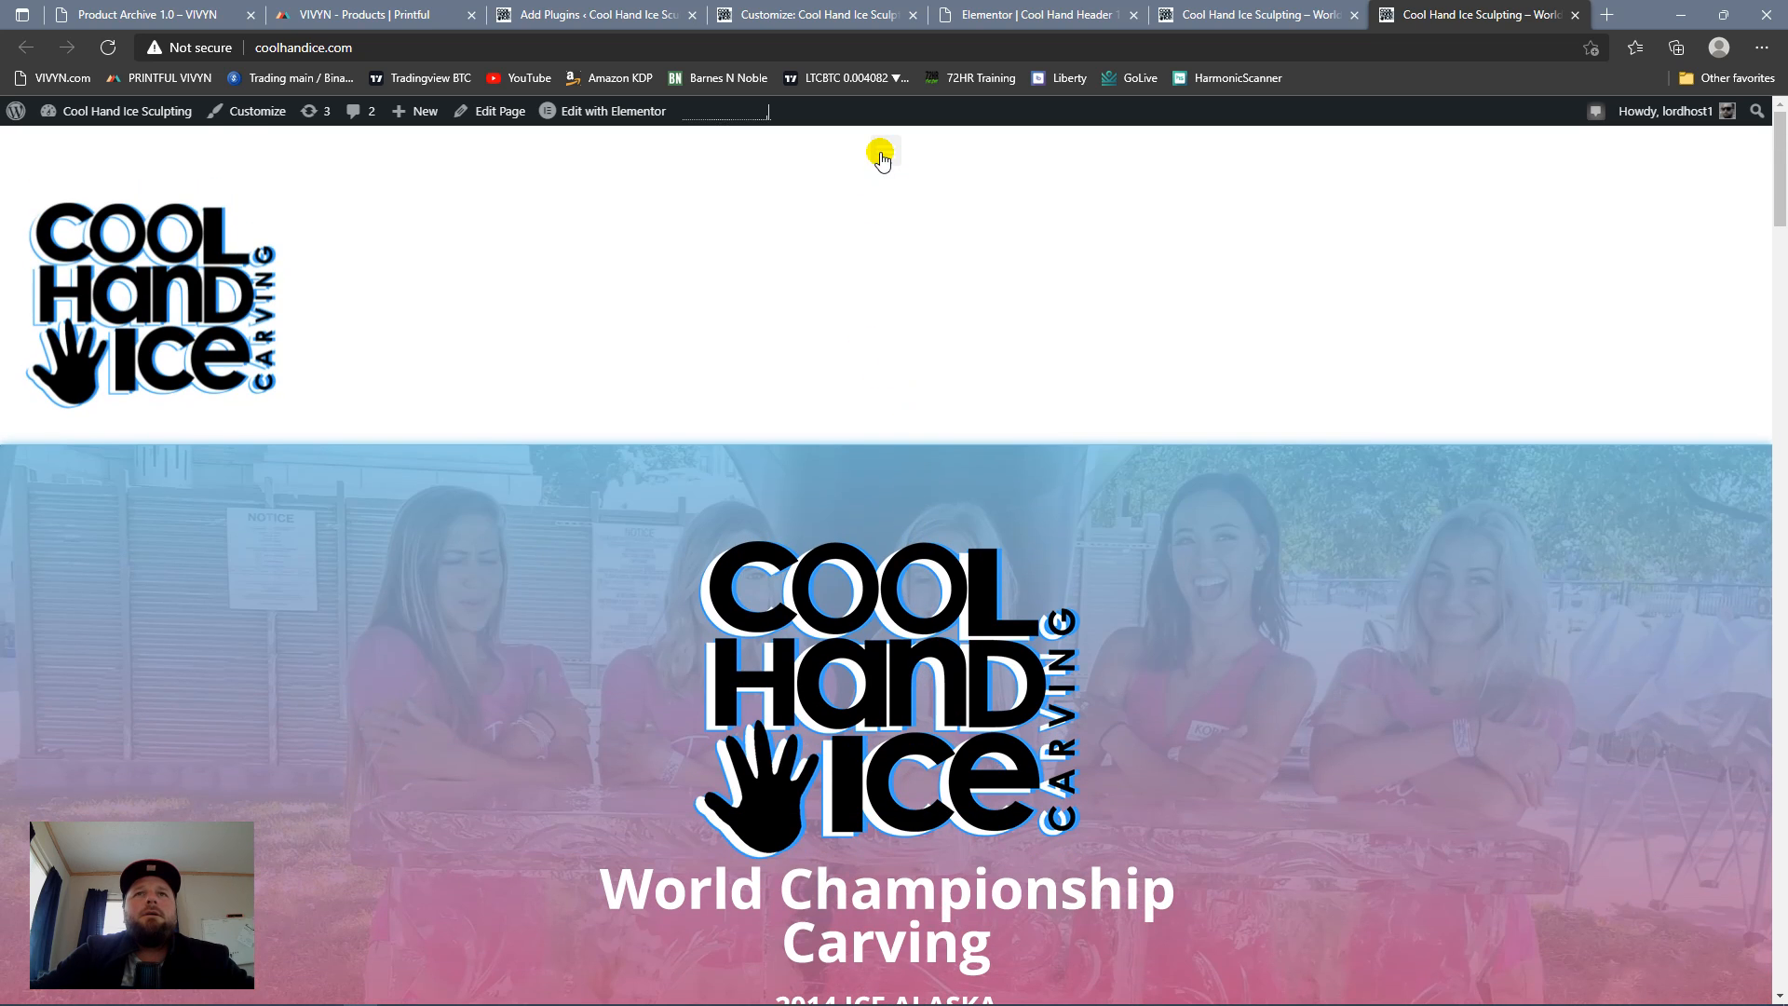
{"action": "left_click", "coordinate": [880, 153]}
{"action": "left_click", "coordinate": [880, 158]}
{"action": "left_click", "coordinate": [886, 157]}
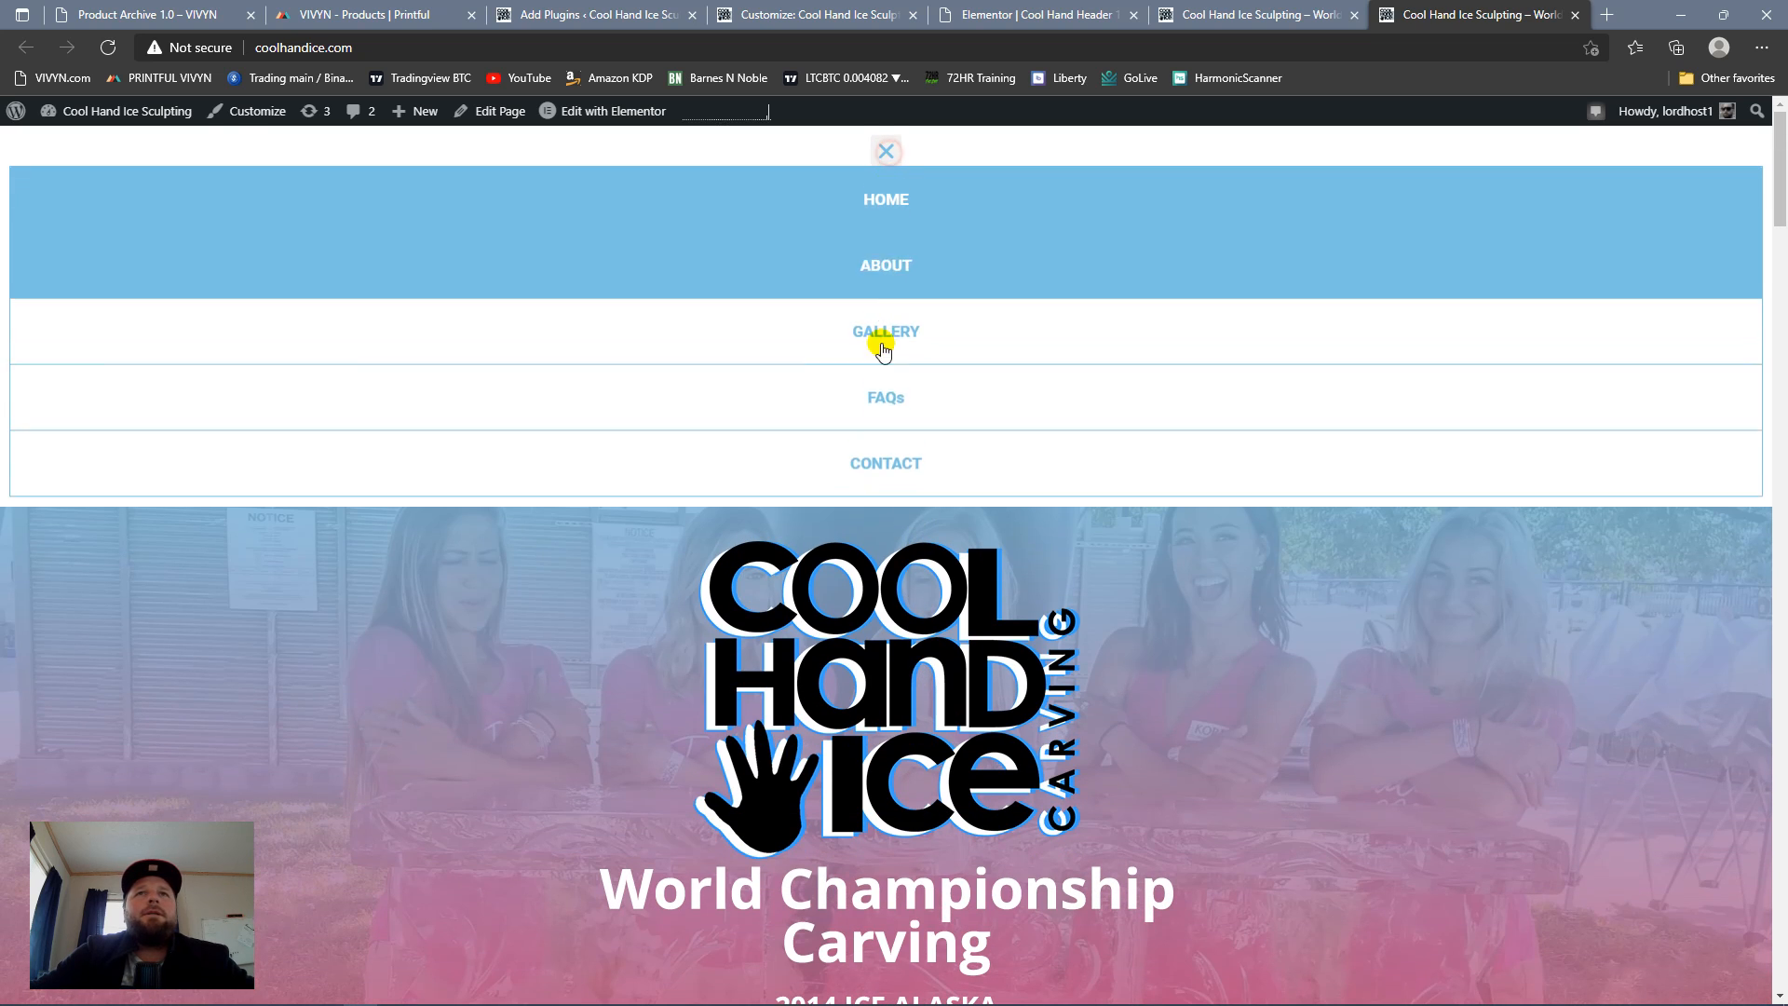
{"action": "left_click", "coordinate": [898, 160]}
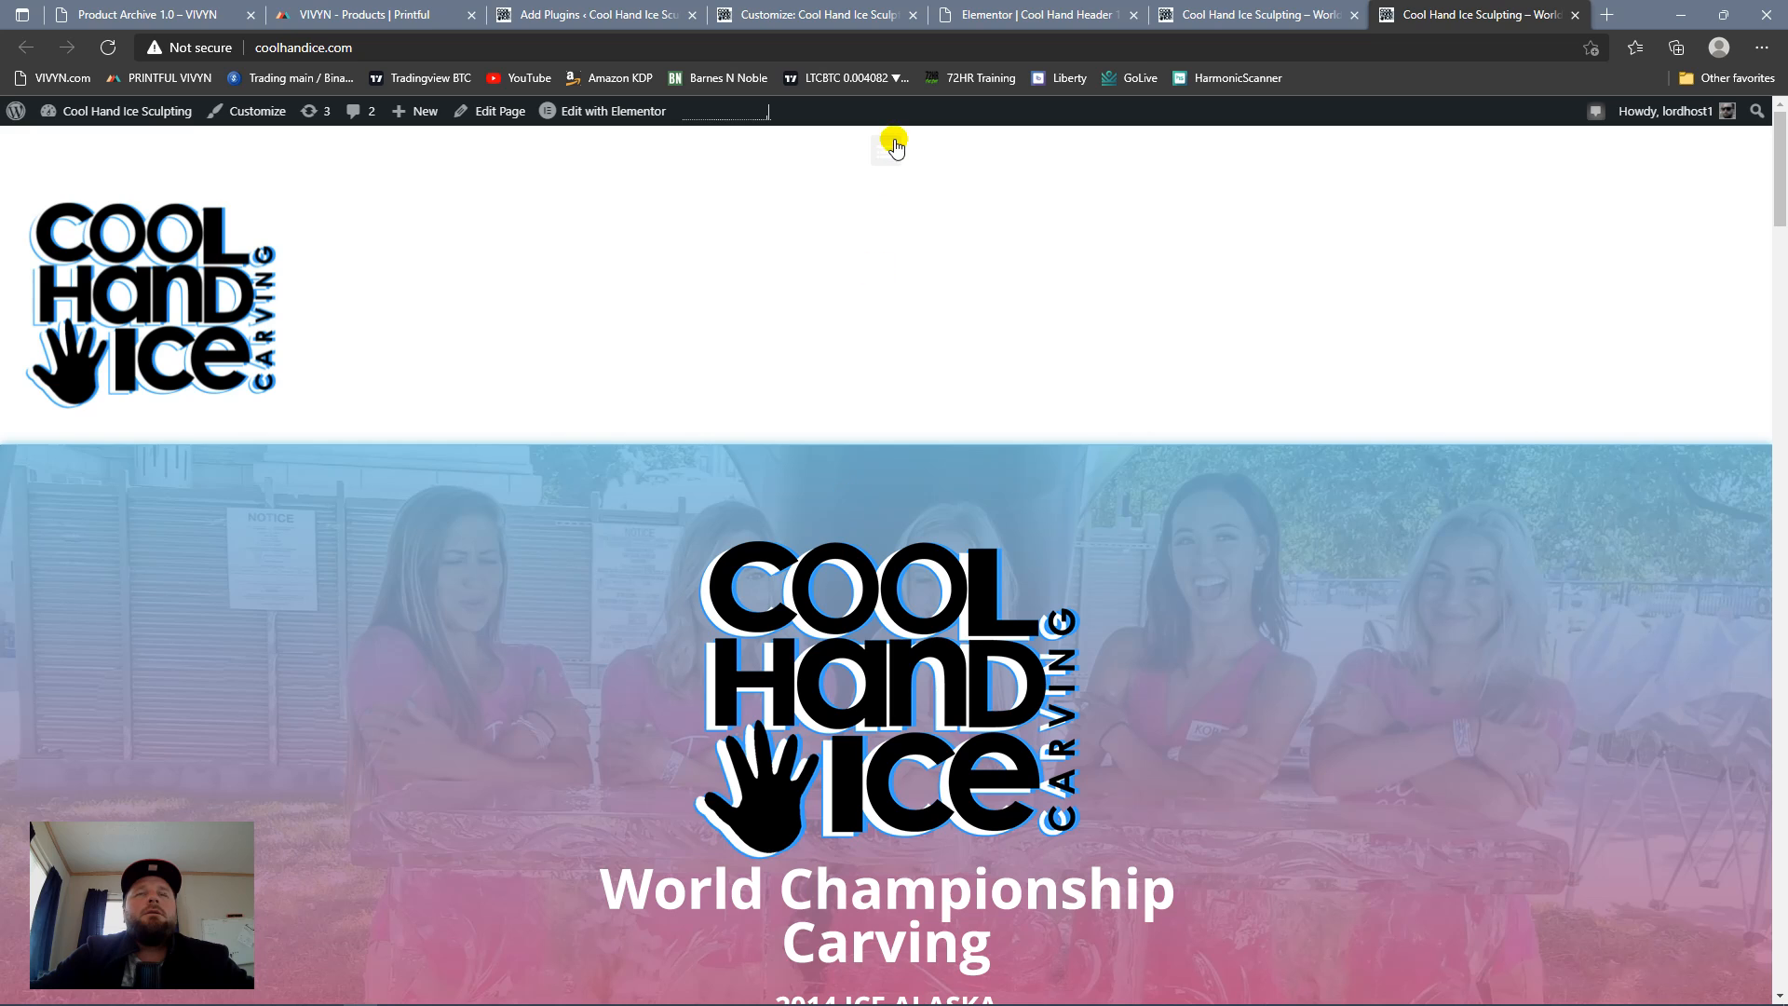
{"action": "left_click", "coordinate": [889, 149]}
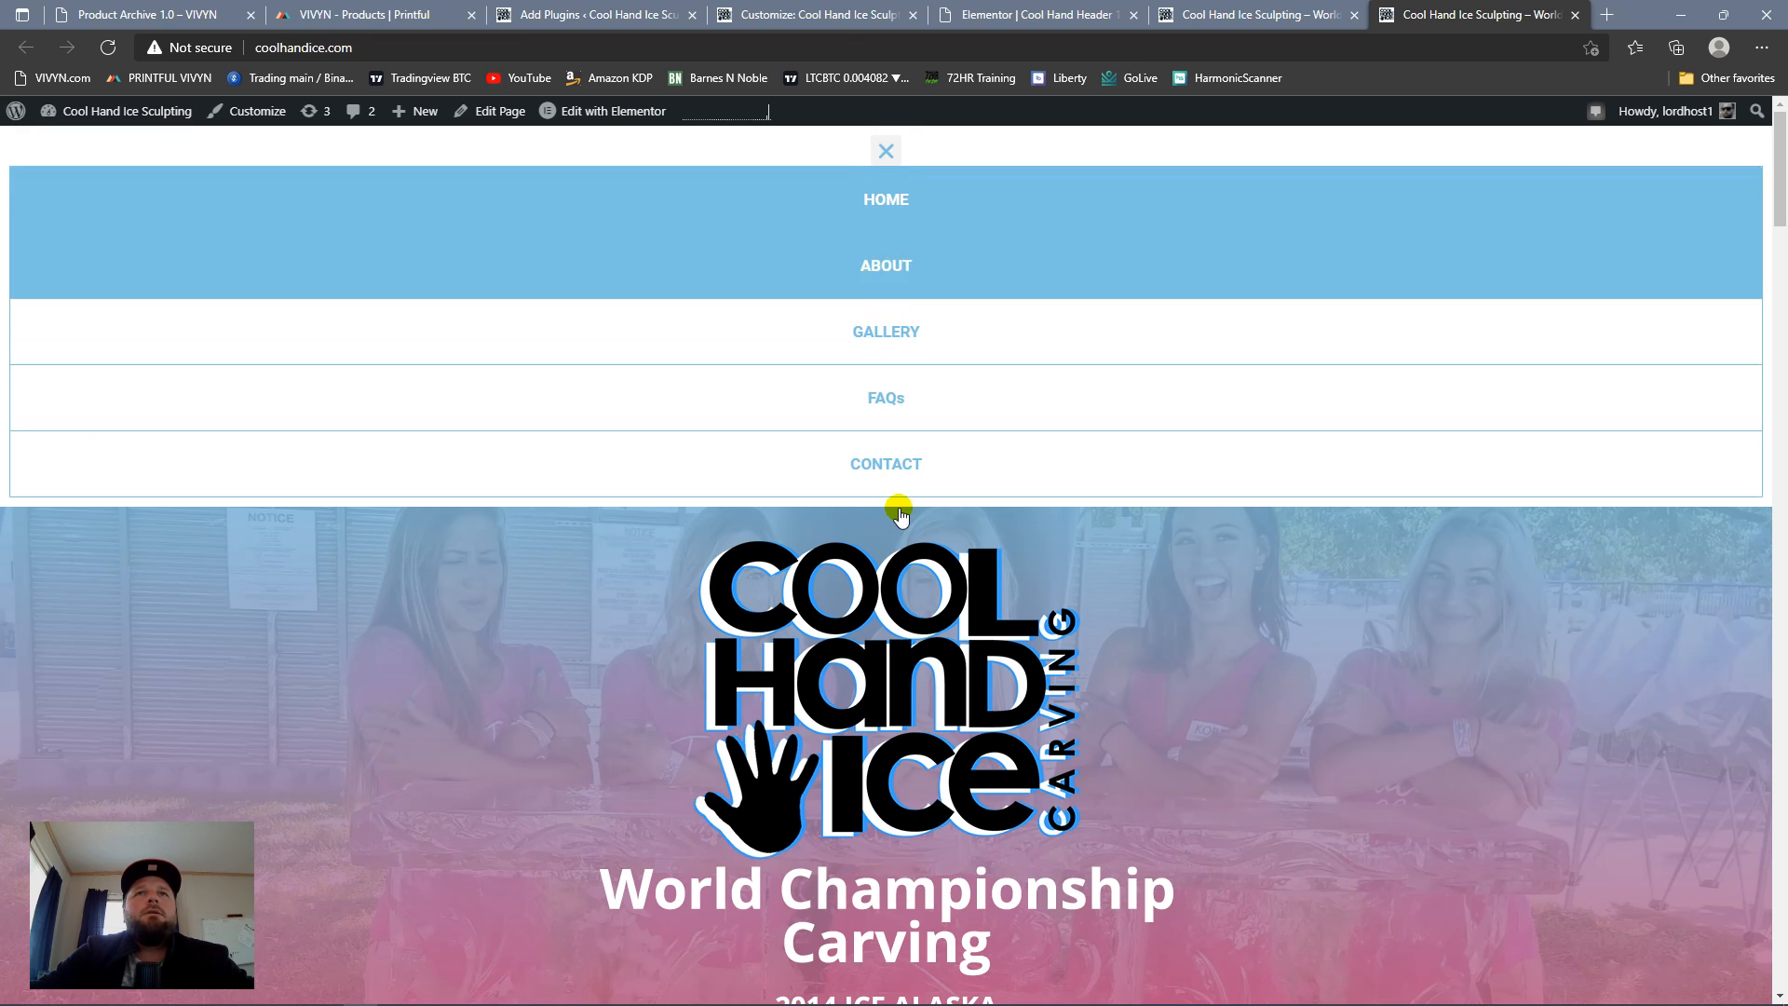
{"action": "left_click", "coordinate": [877, 156]}
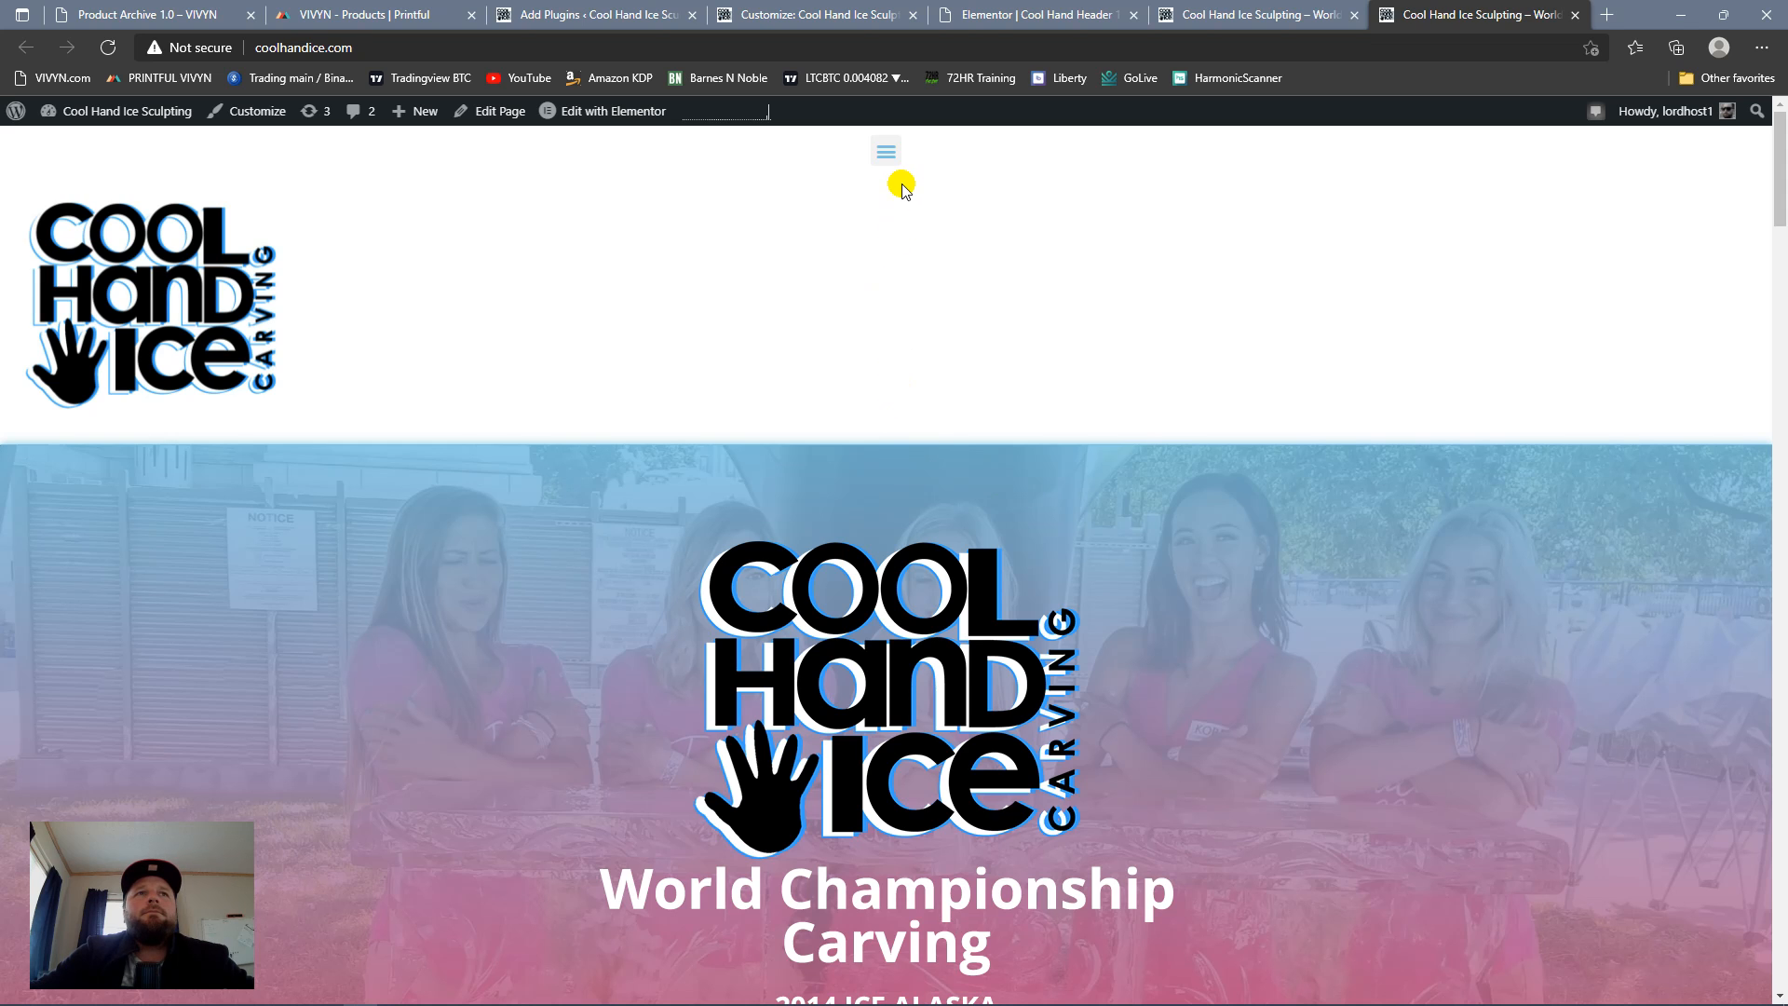
{"action": "scroll", "coordinate": [928, 351], "scroll_direction": "down", "scroll_amount": 2}
{"action": "scroll", "coordinate": [929, 351], "scroll_direction": "down", "scroll_amount": 5}
{"action": "scroll", "coordinate": [890, 367], "scroll_direction": "up", "scroll_amount": 6}
{"action": "left_click", "coordinate": [885, 151]}
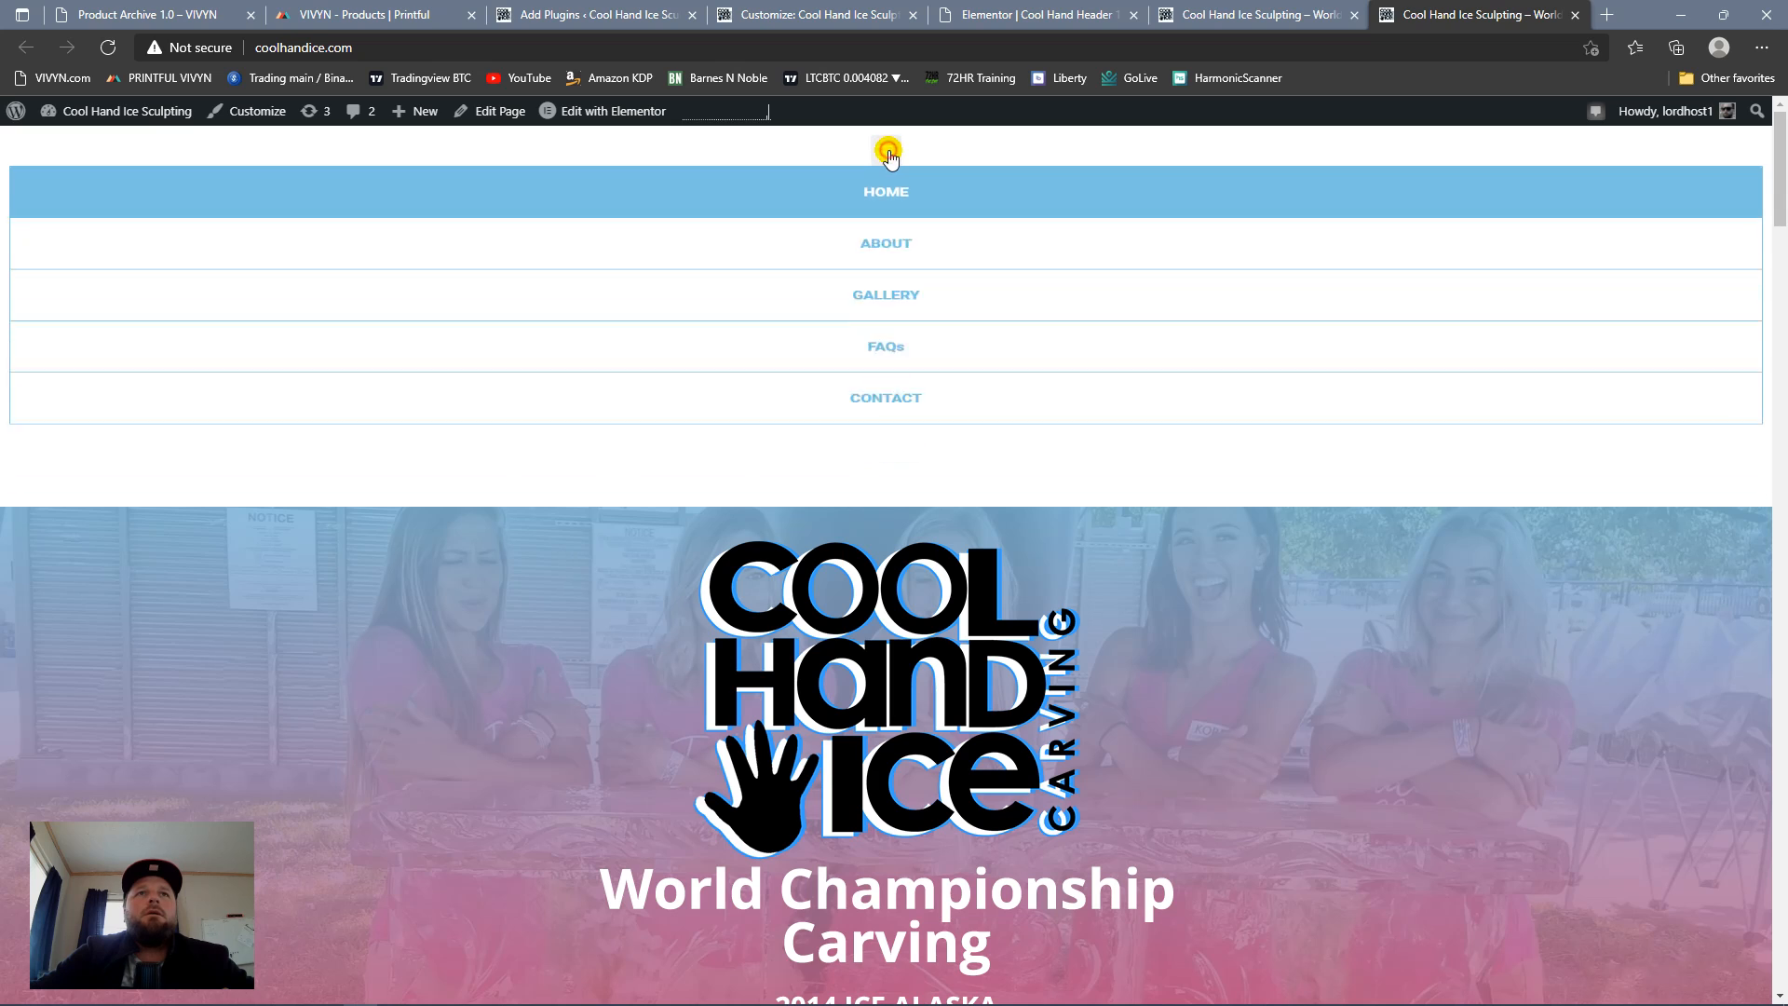
{"action": "left_click", "coordinate": [887, 151]}
Step: Return to the Elementor header editor and open the header's Nav Menu widget for editing
{"action": "left_click", "coordinate": [596, 14]}
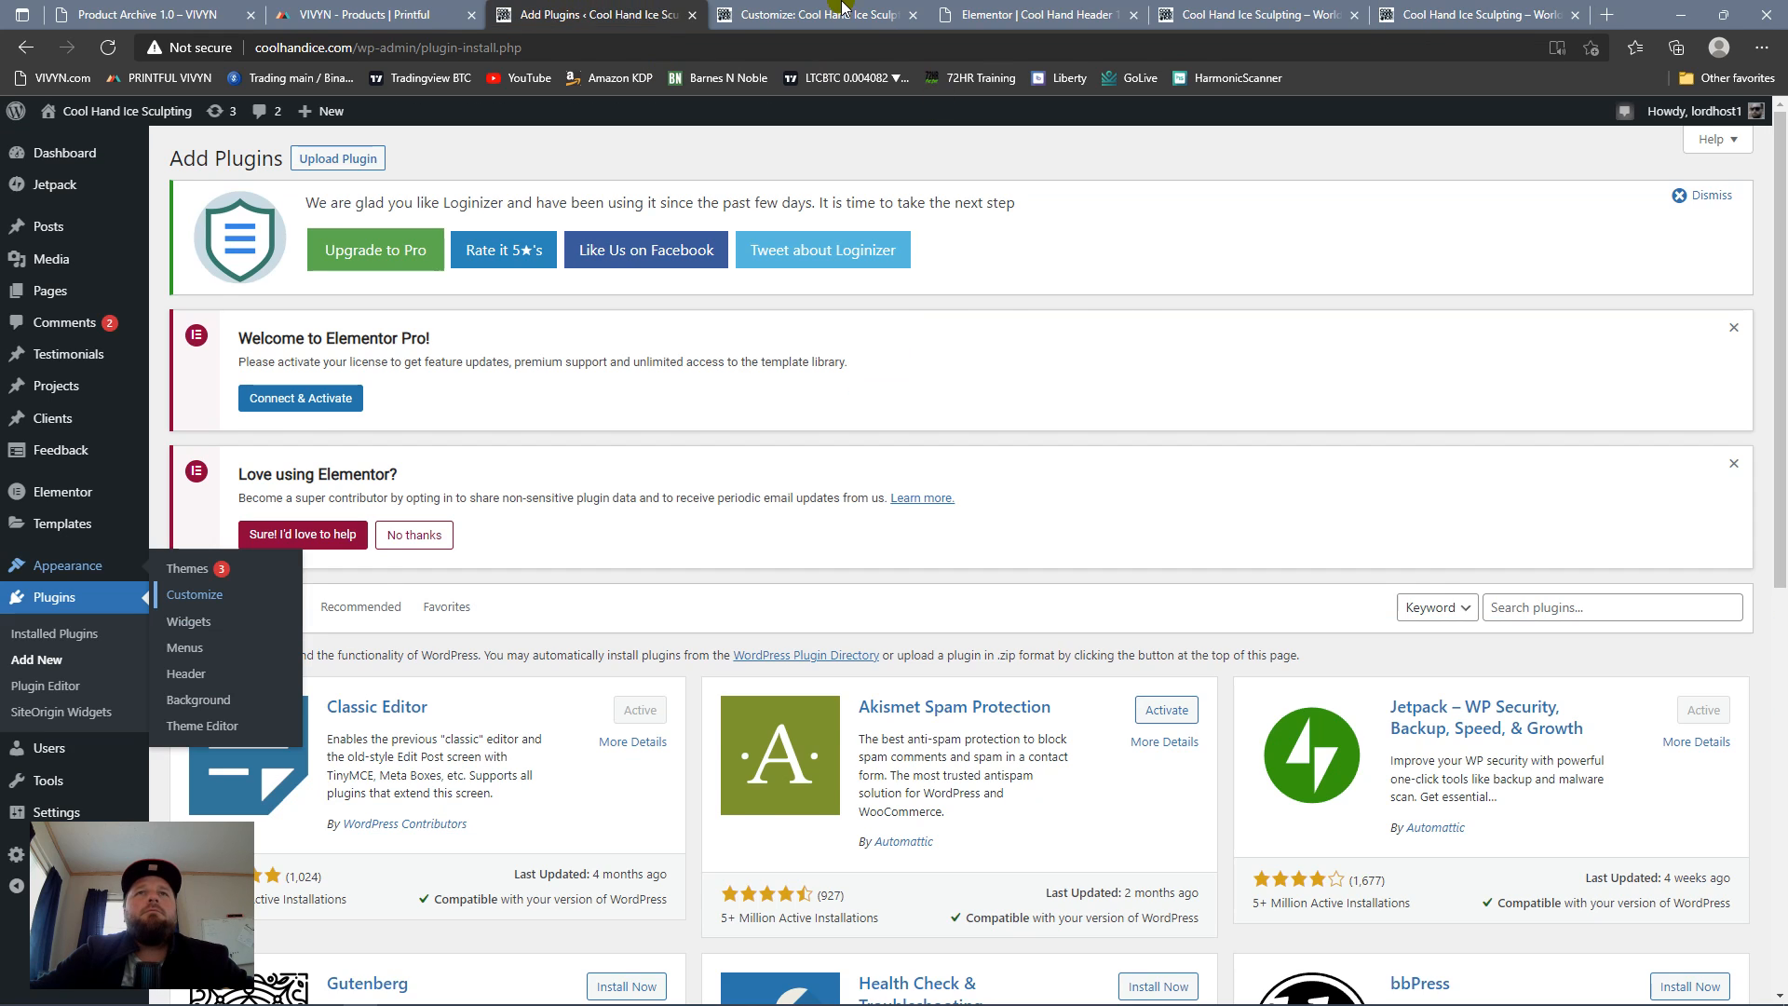
{"action": "left_click", "coordinate": [847, 11]}
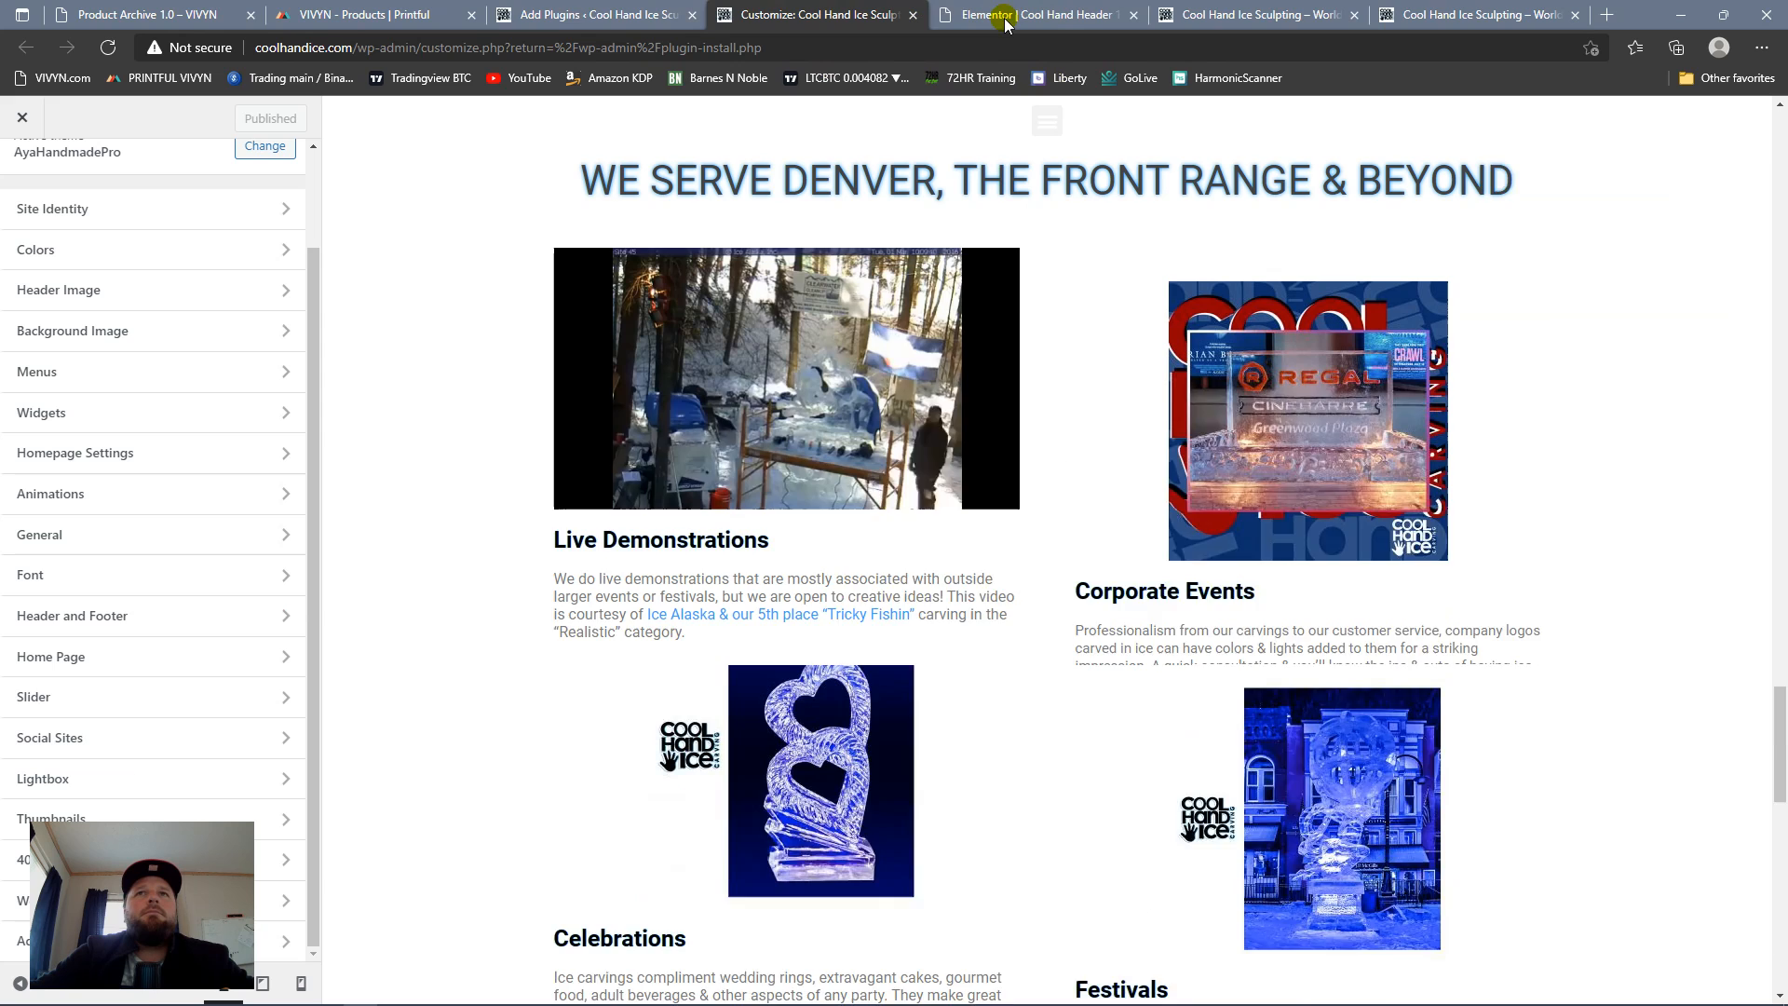
{"action": "left_click", "coordinate": [1005, 17]}
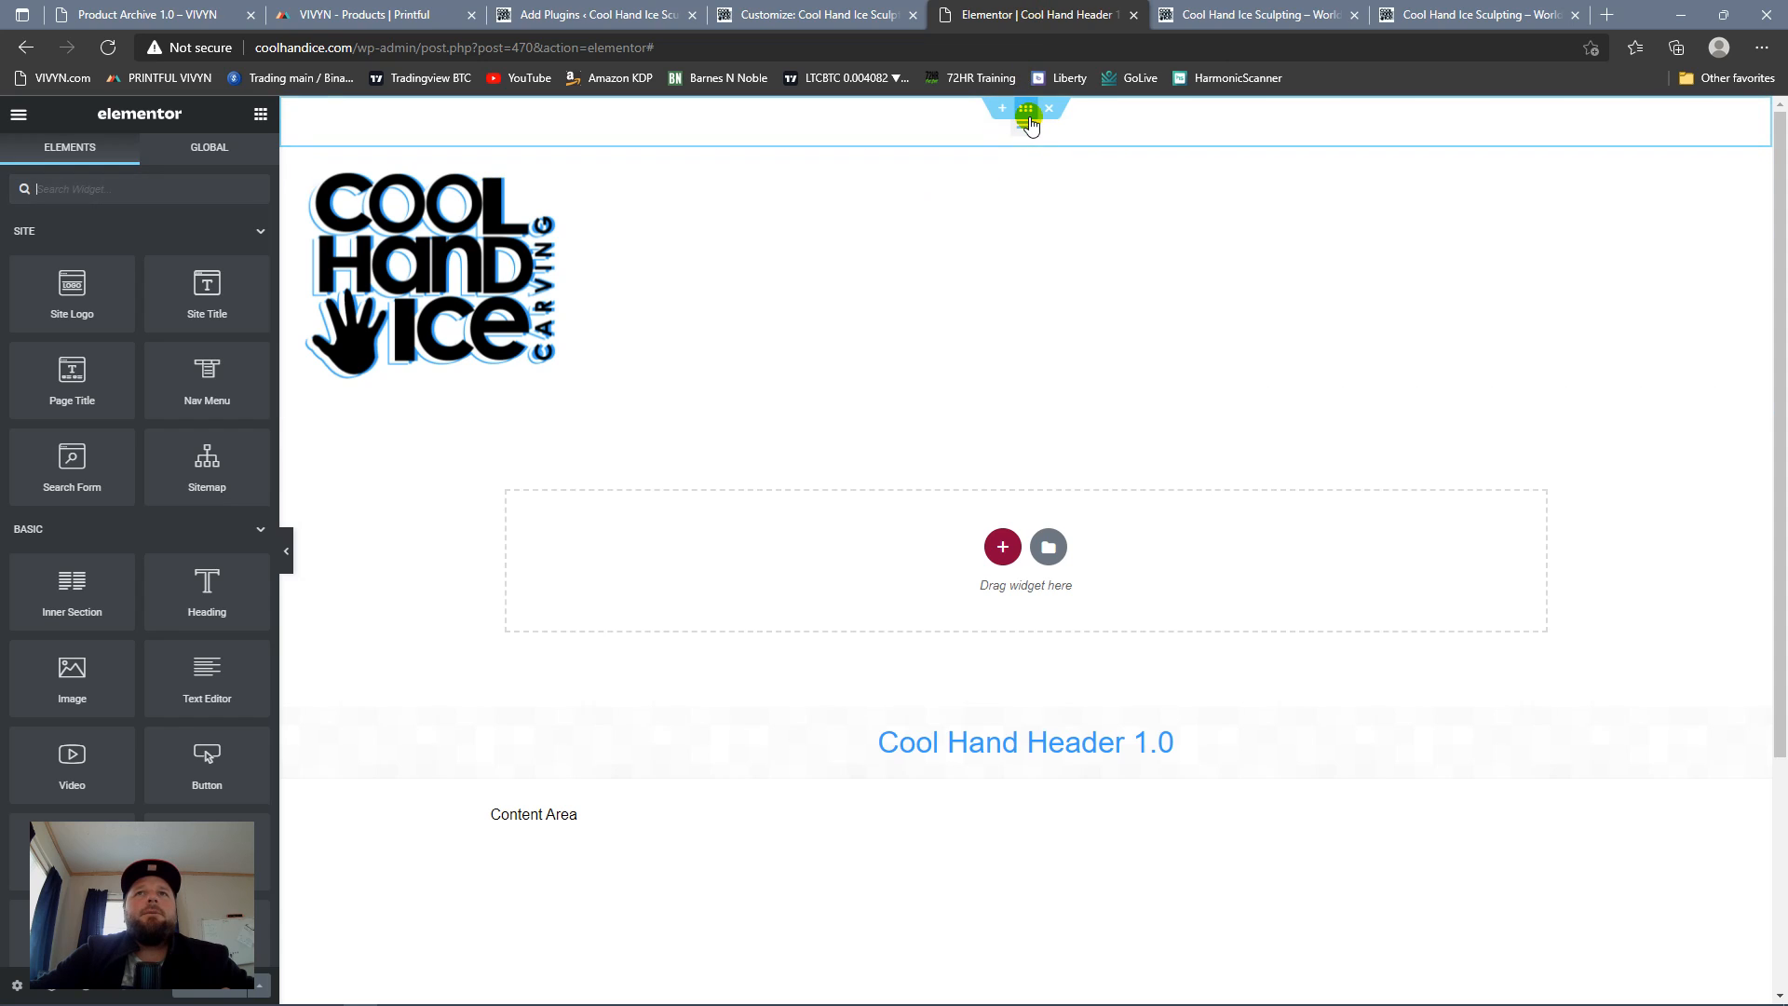
{"action": "left_click", "coordinate": [1745, 121]}
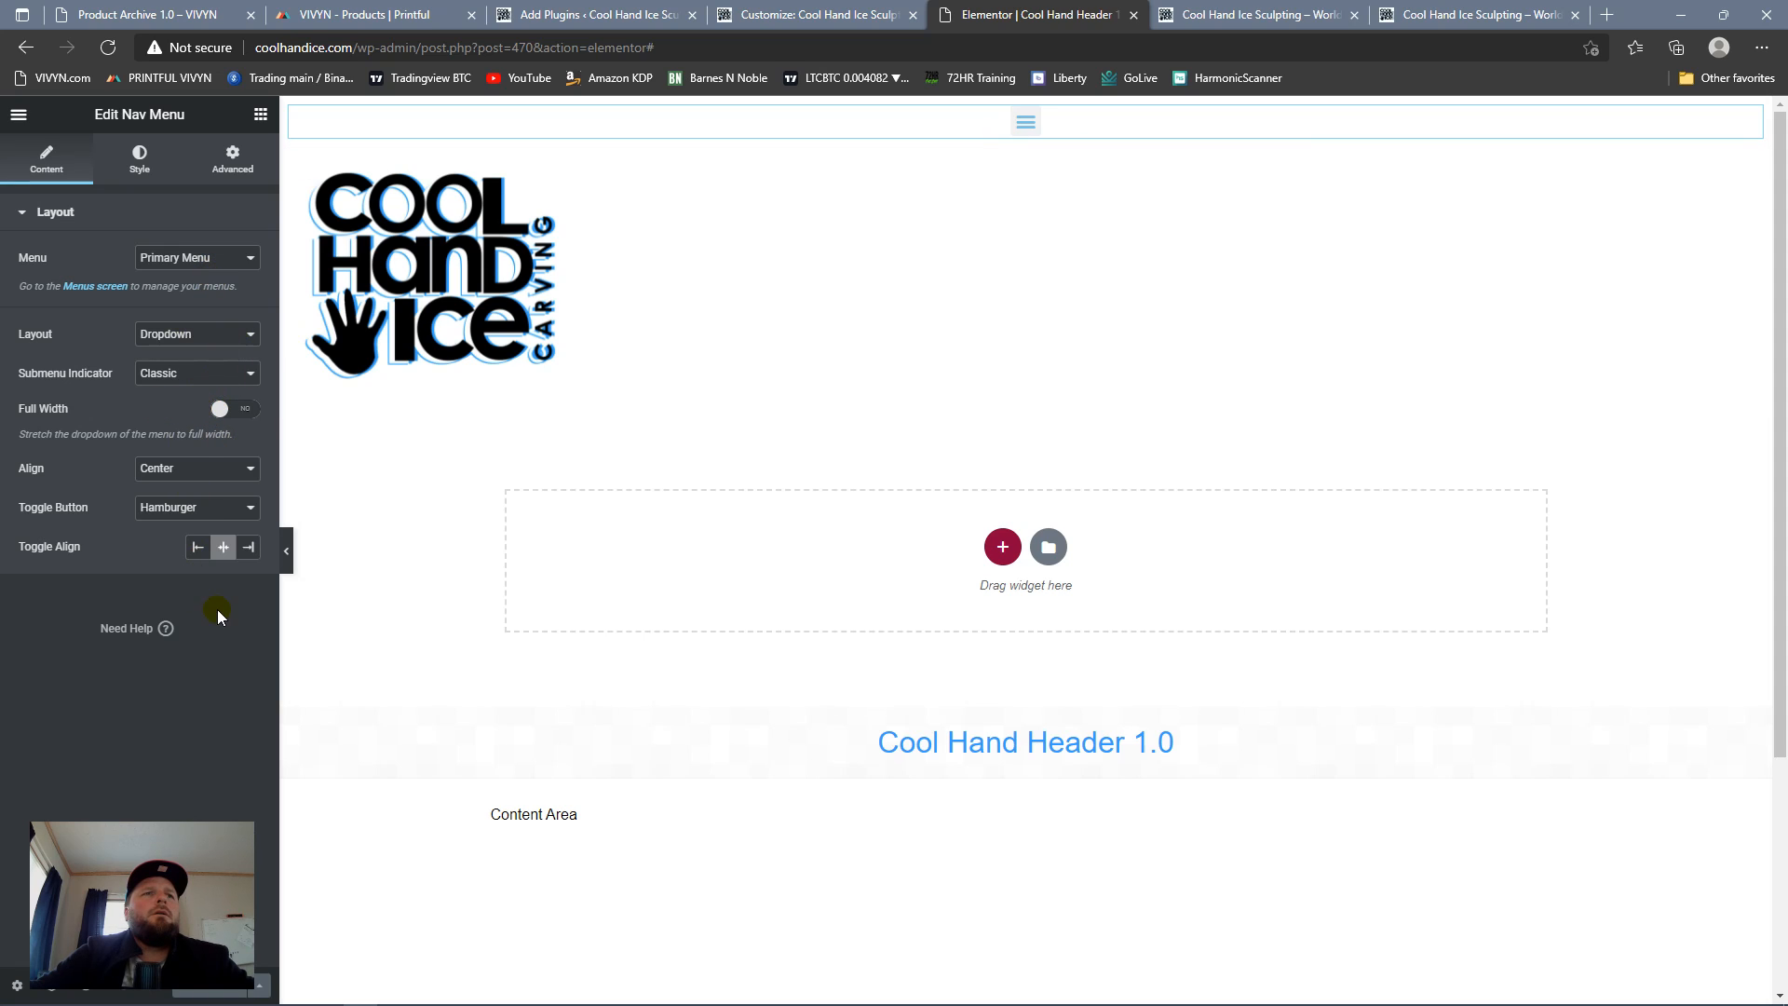
Step: Set the nav menu dropdown's typography size to 22 px and expand the menu in the preview to check it
{"action": "left_click", "coordinate": [139, 159]}
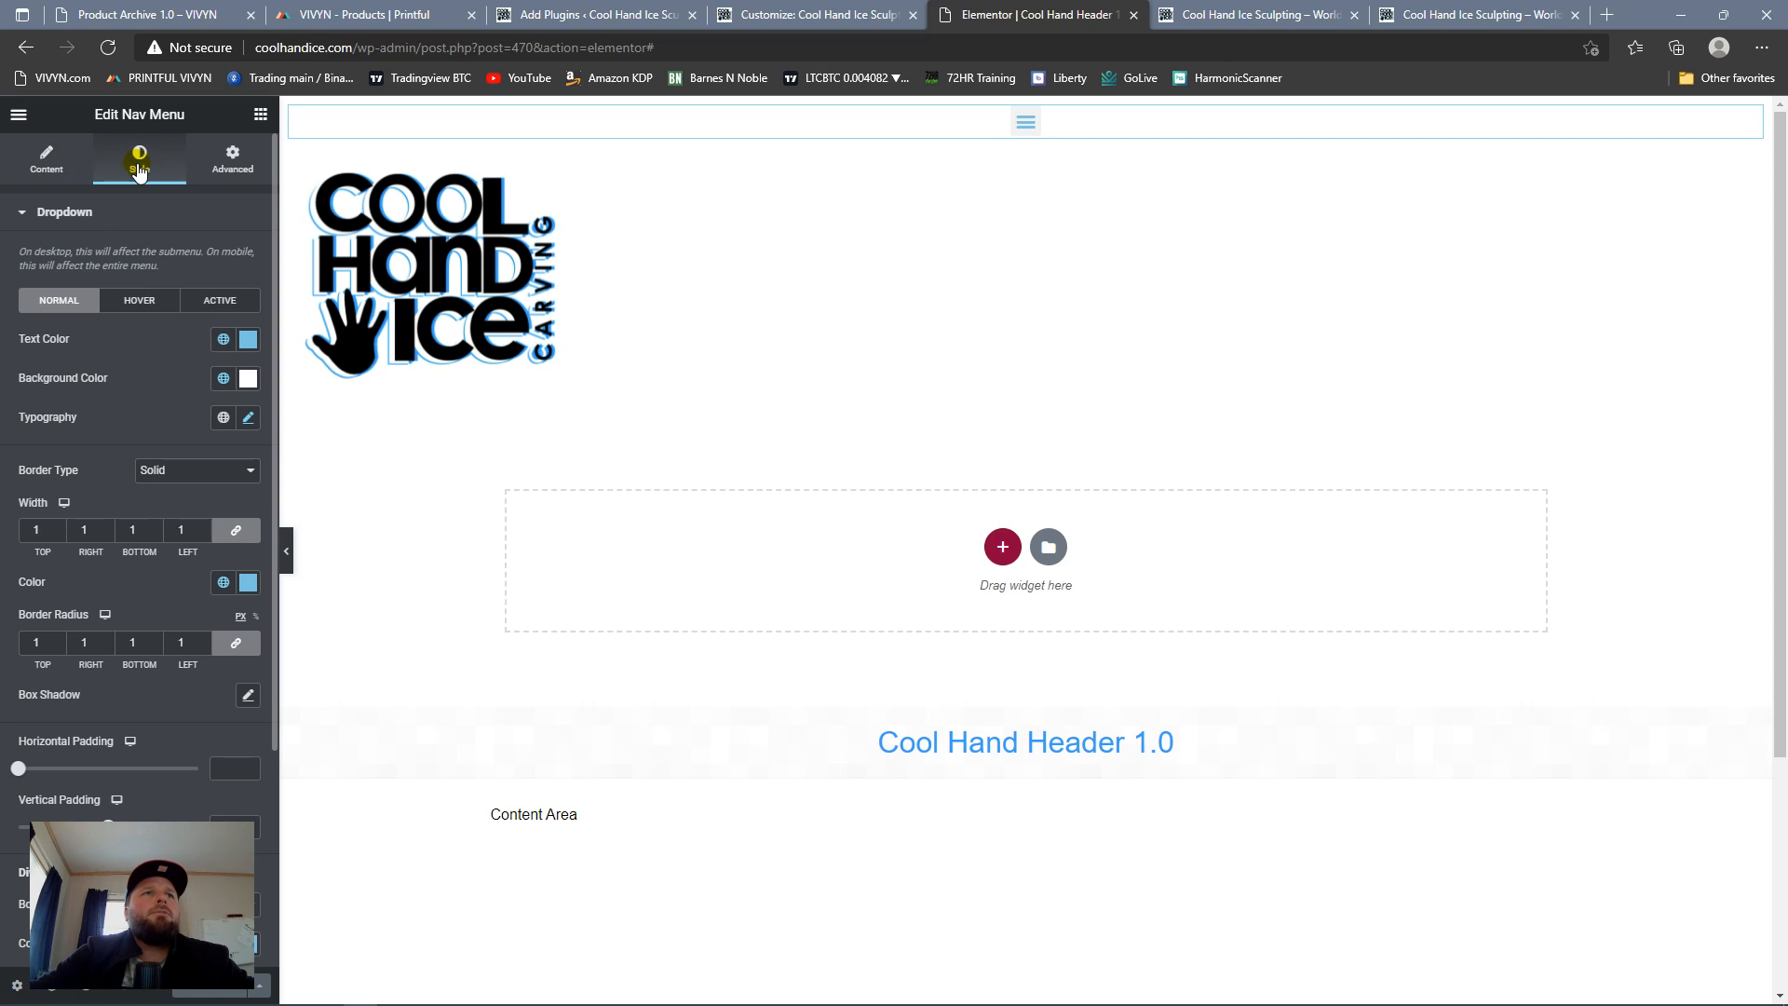
{"action": "scroll", "coordinate": [111, 506], "scroll_direction": "down", "scroll_amount": 3}
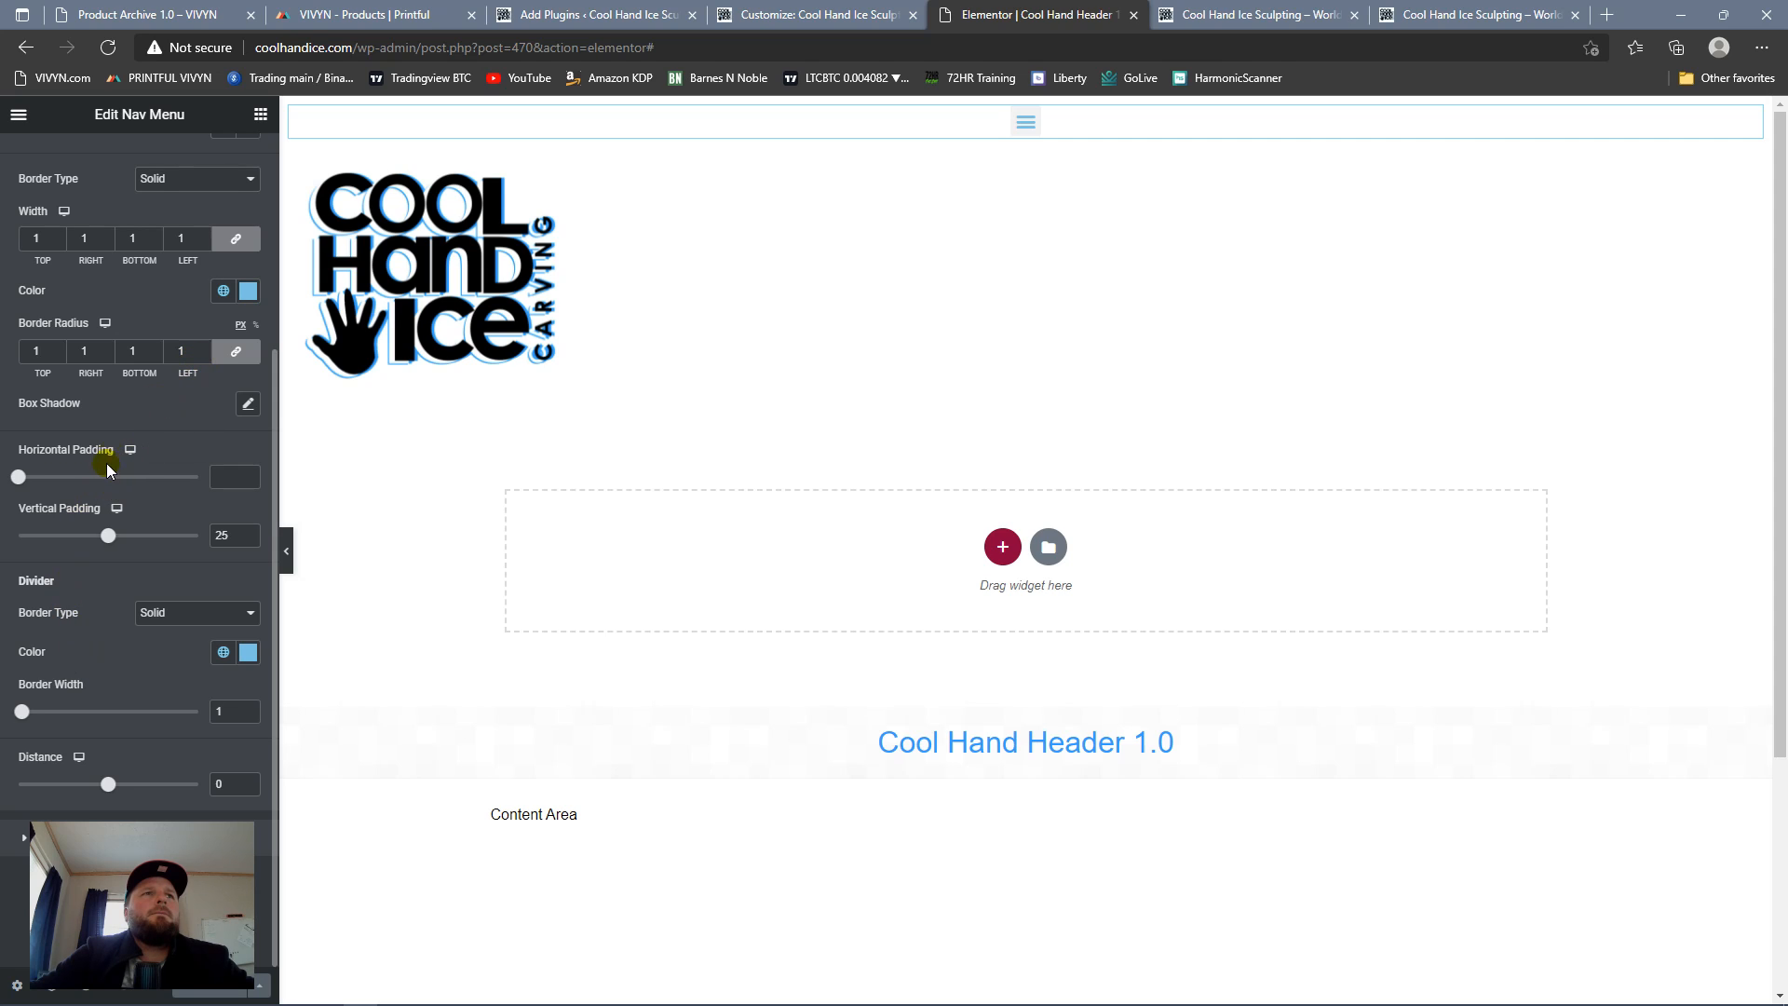
{"action": "scroll", "coordinate": [149, 428], "scroll_direction": "up", "scroll_amount": 3}
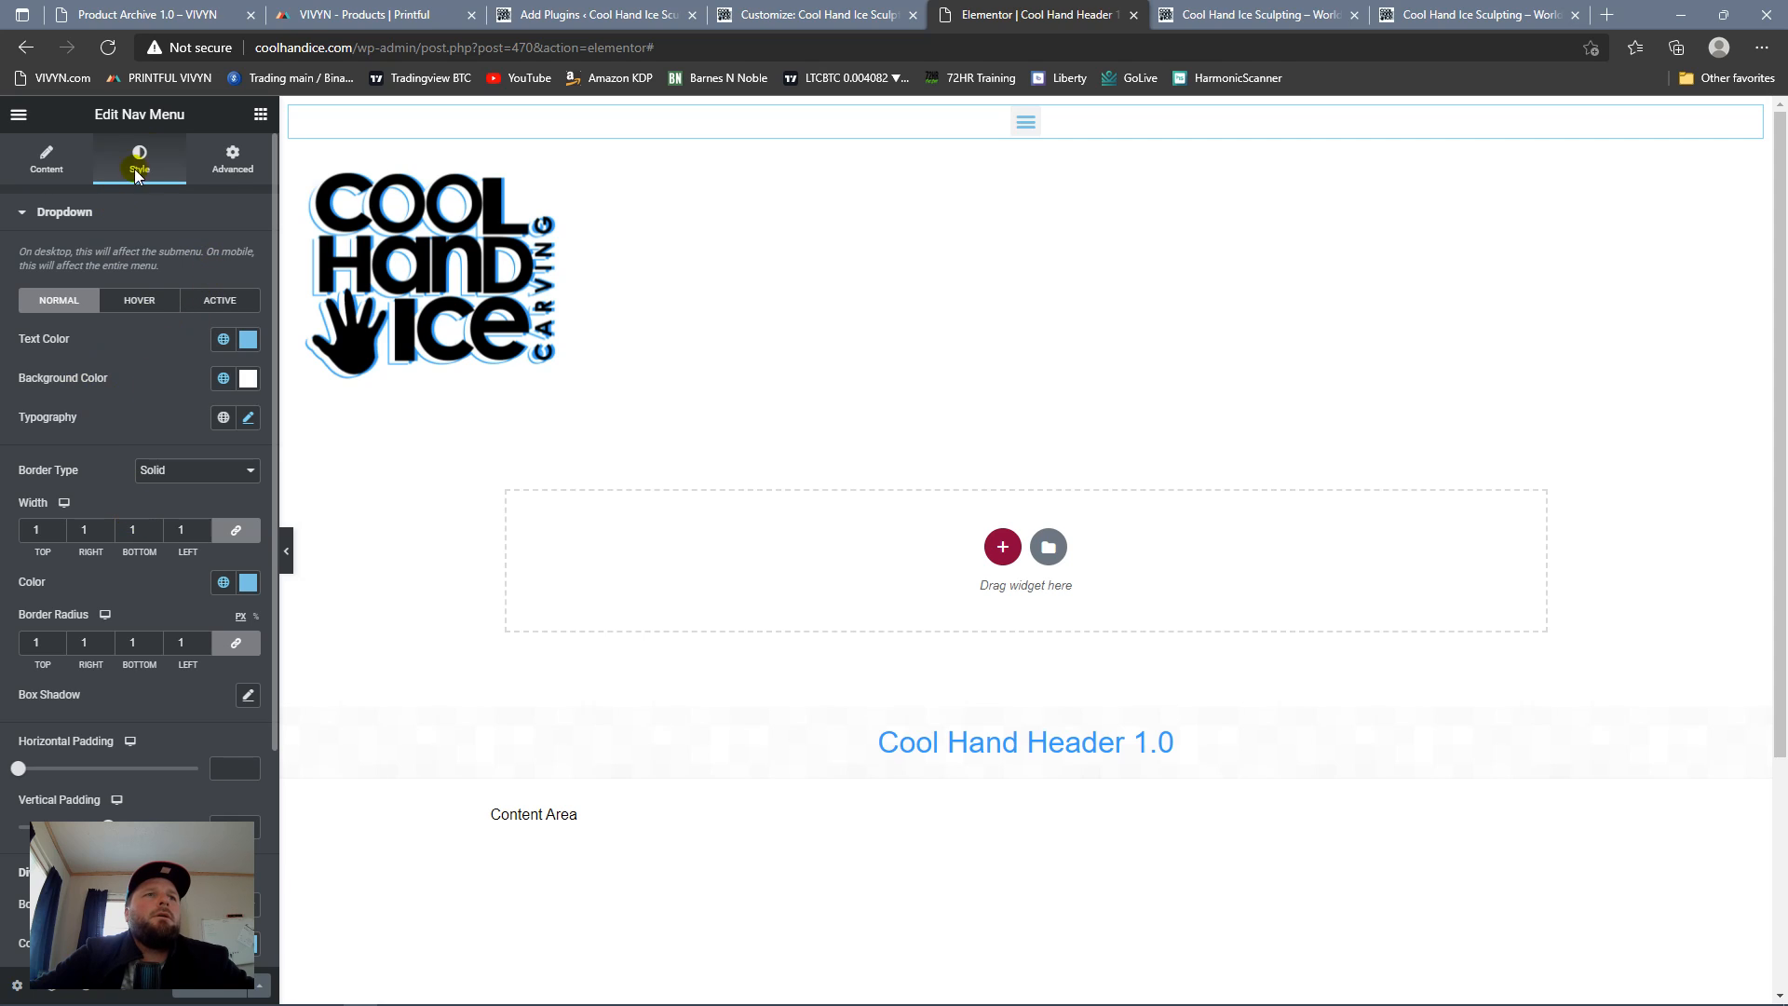
{"action": "left_click", "coordinate": [232, 158]}
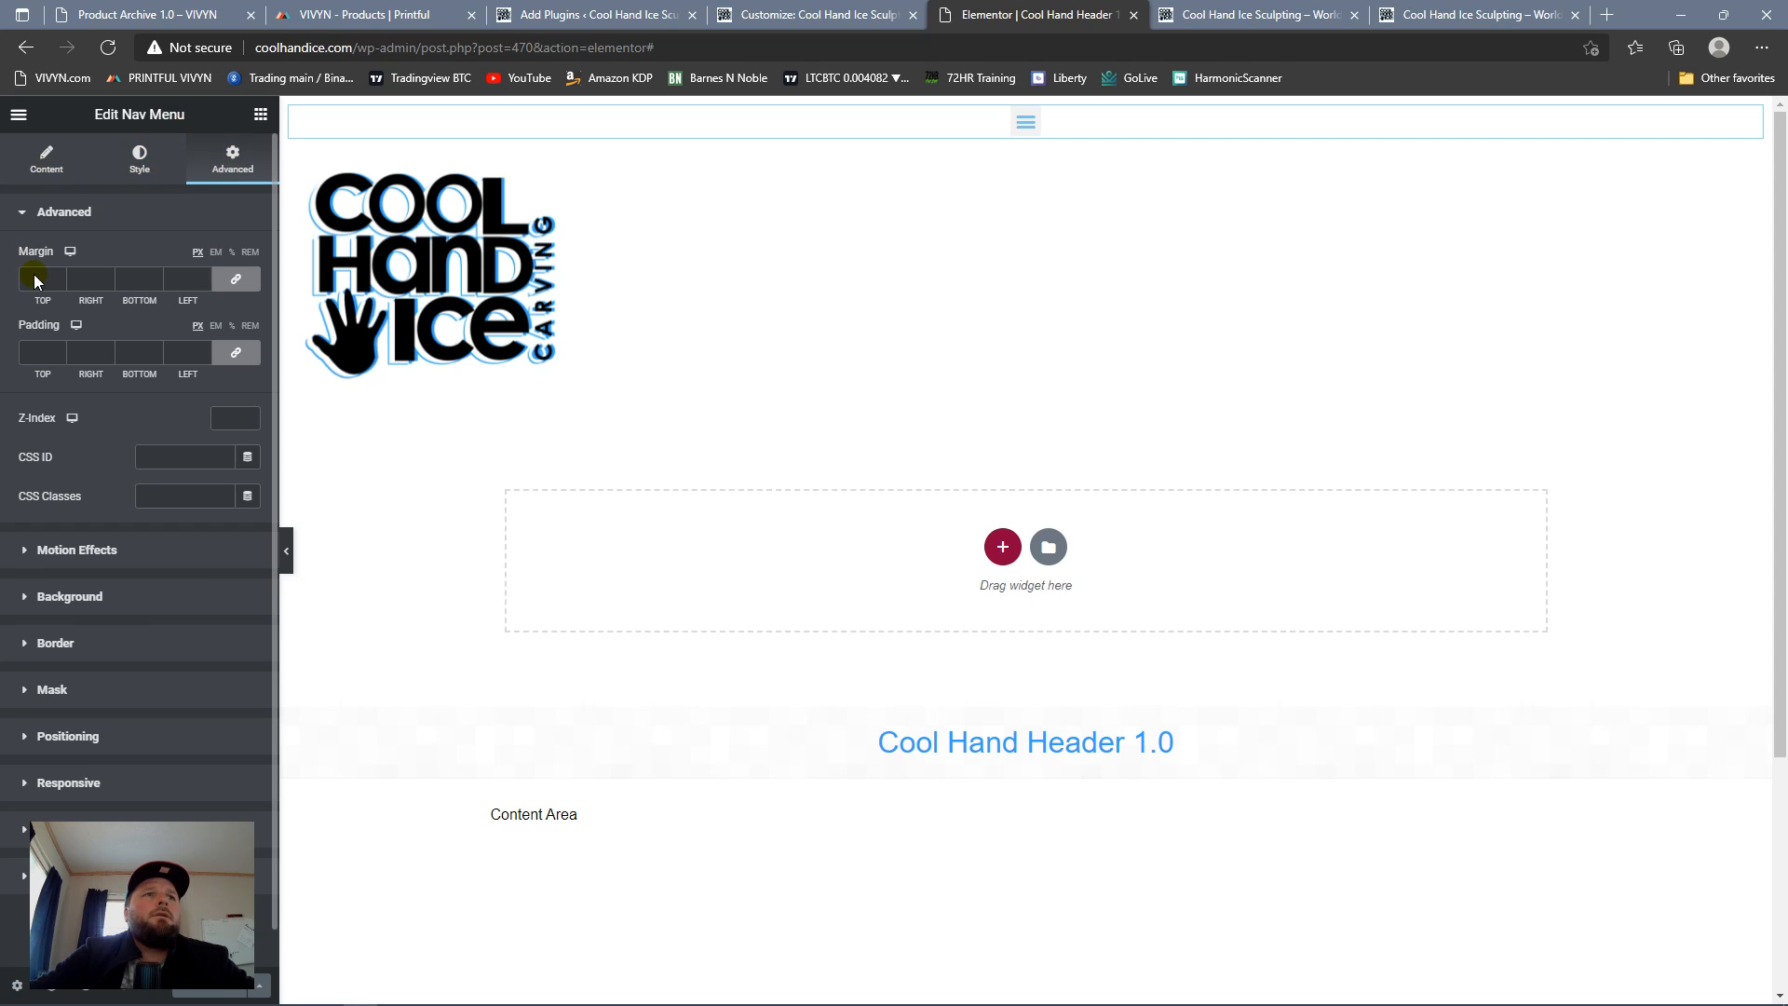
{"action": "left_click", "coordinate": [46, 163]}
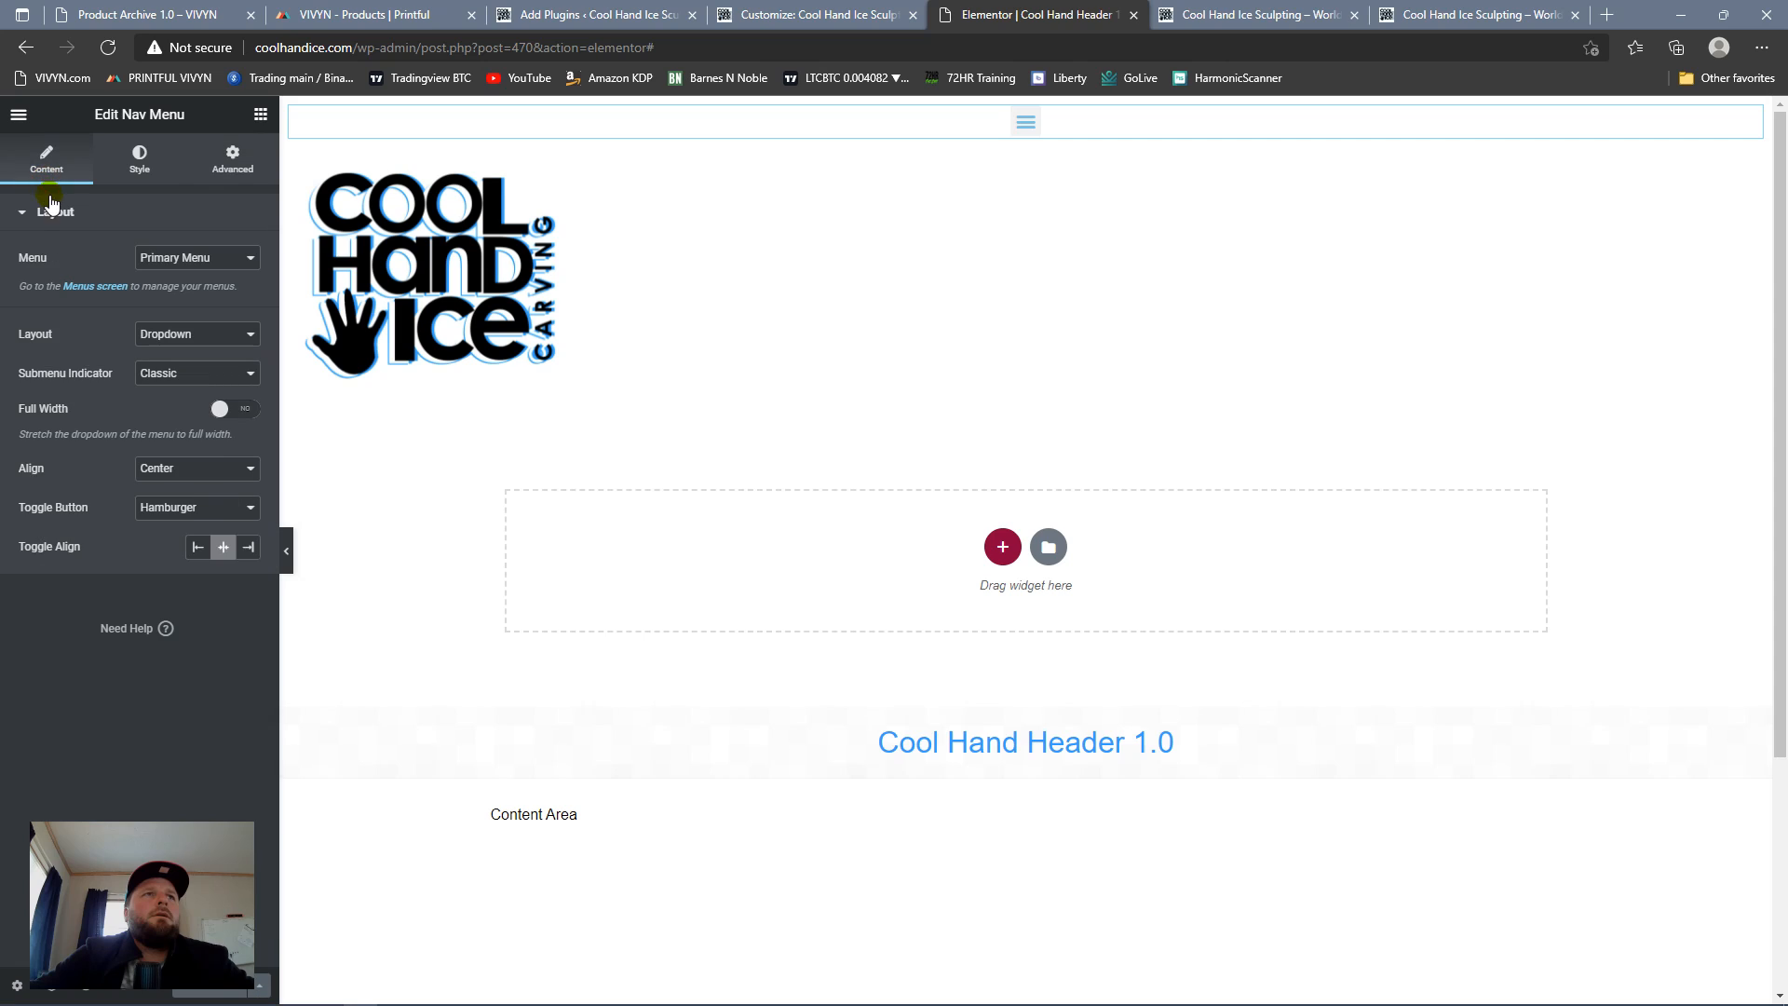
{"action": "left_click", "coordinate": [130, 163]}
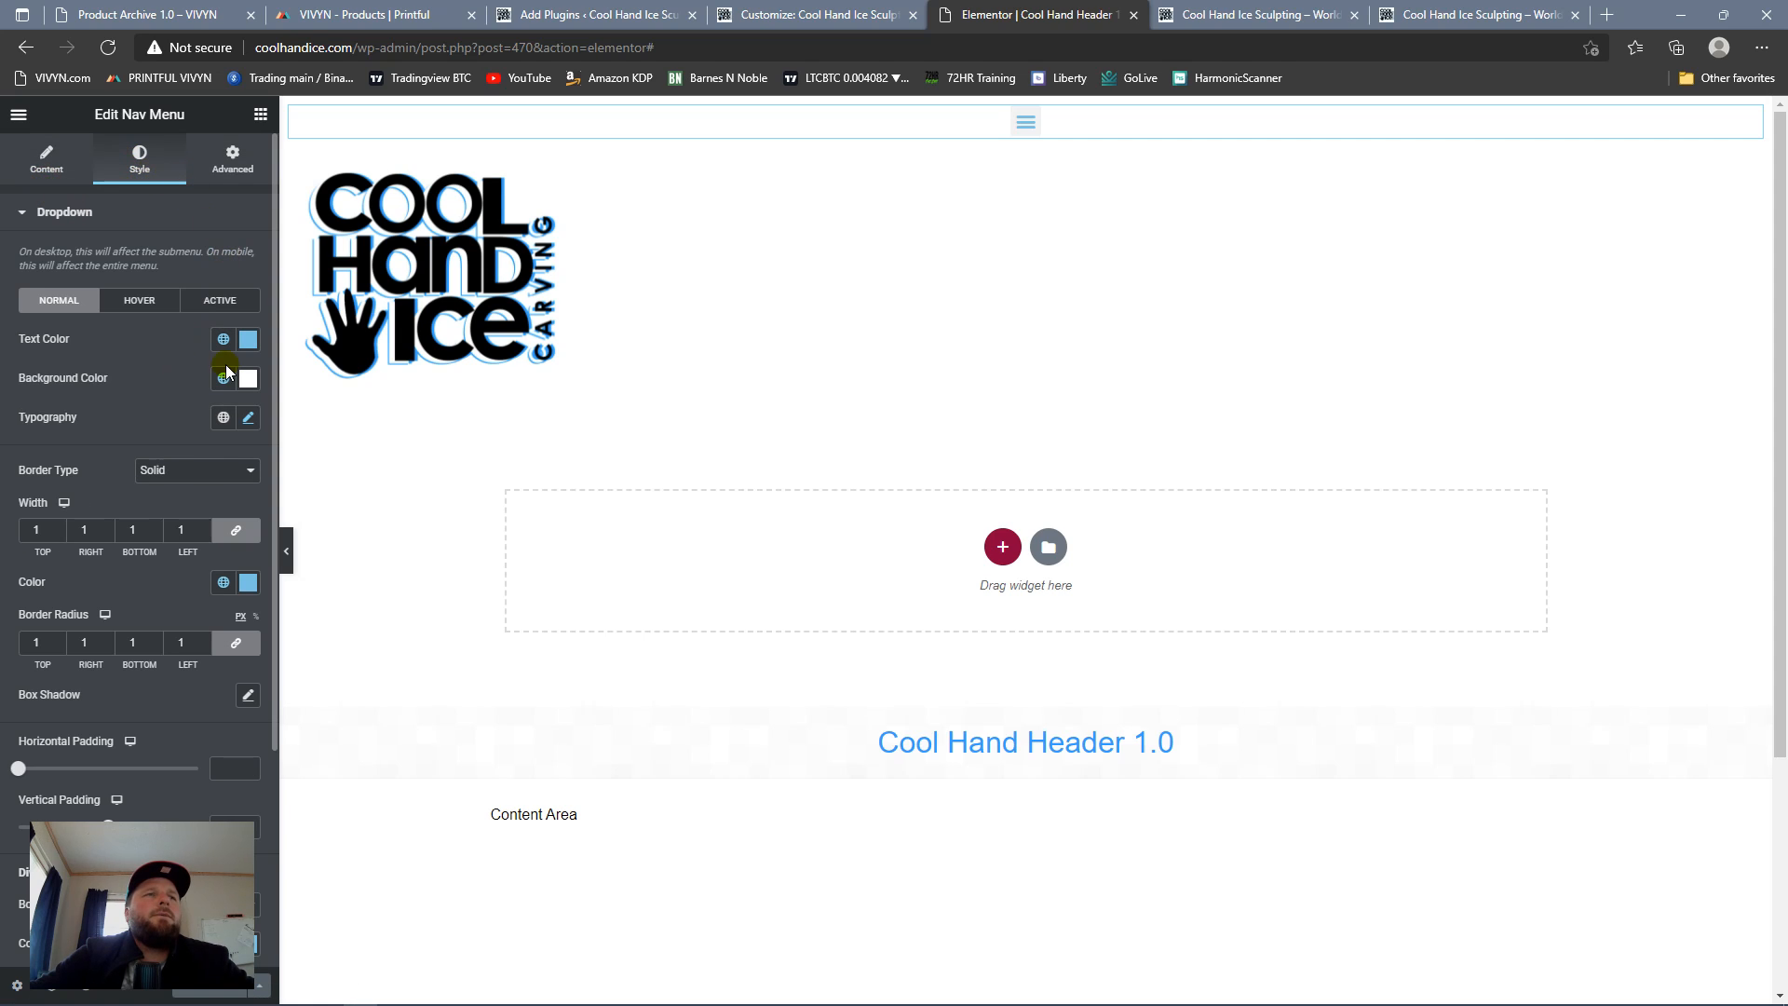
{"action": "left_click", "coordinate": [223, 418]}
{"action": "left_click", "coordinate": [246, 418]}
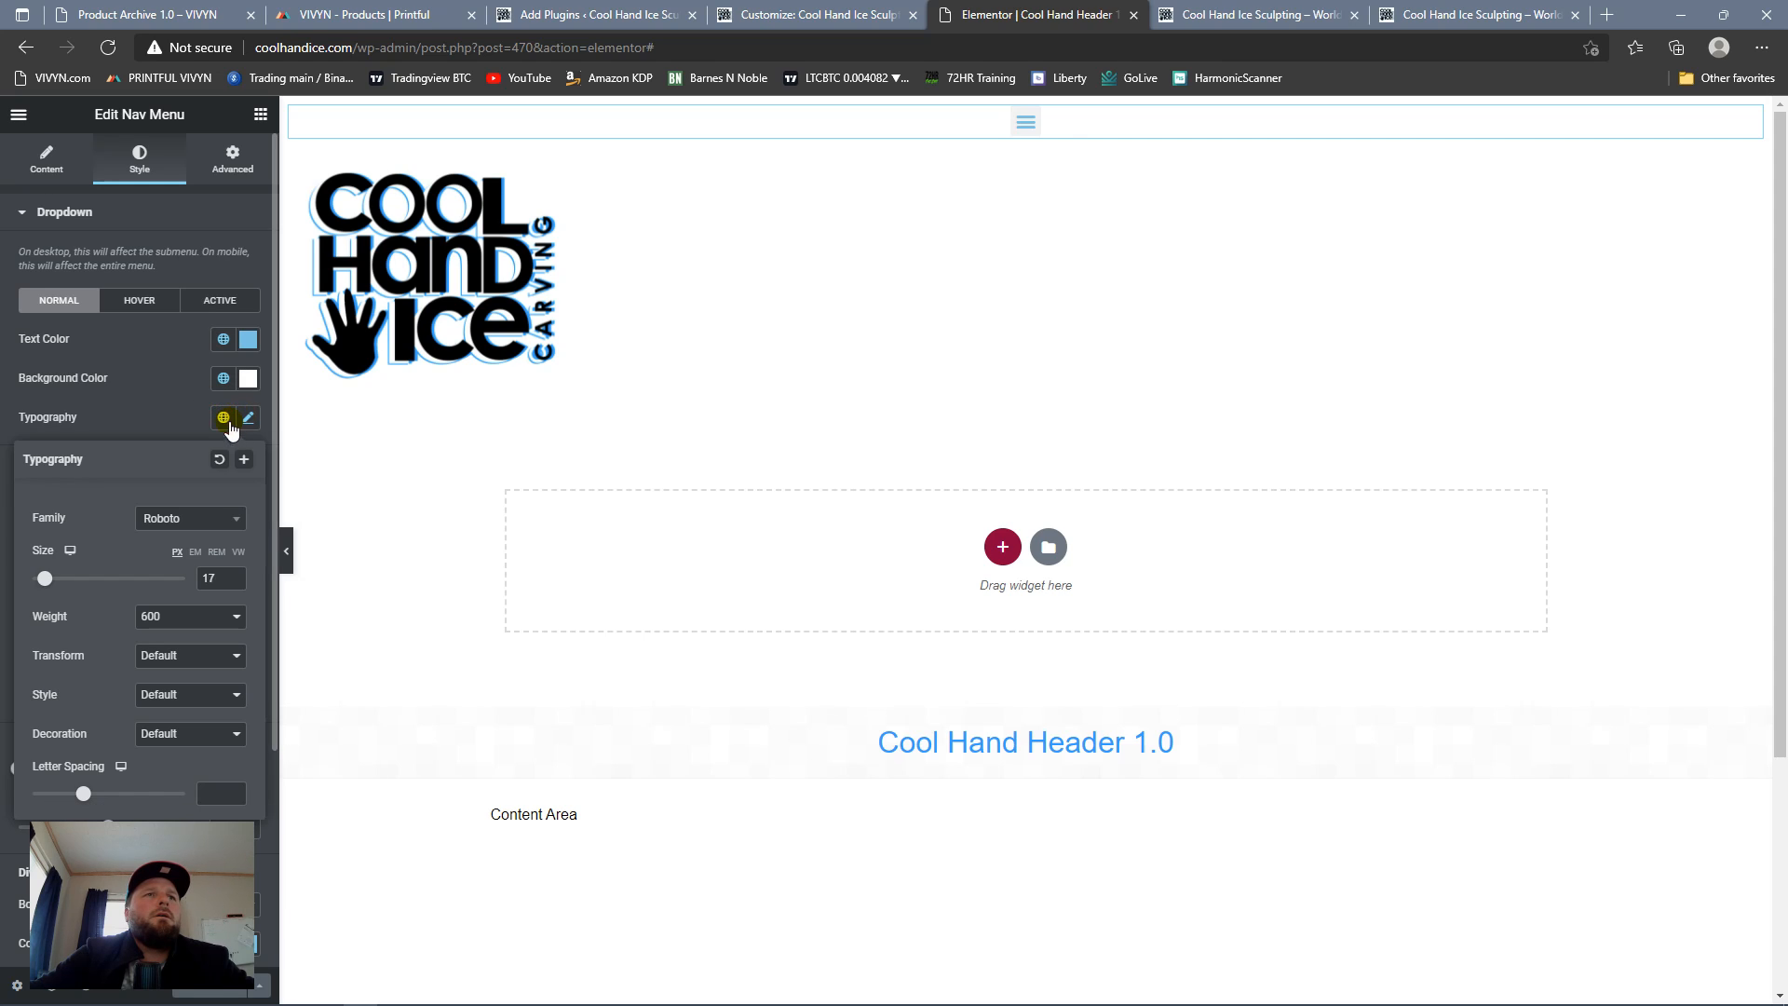
{"action": "left_click_drag", "start_coordinate": [54, 583], "coordinate": [52, 583]}
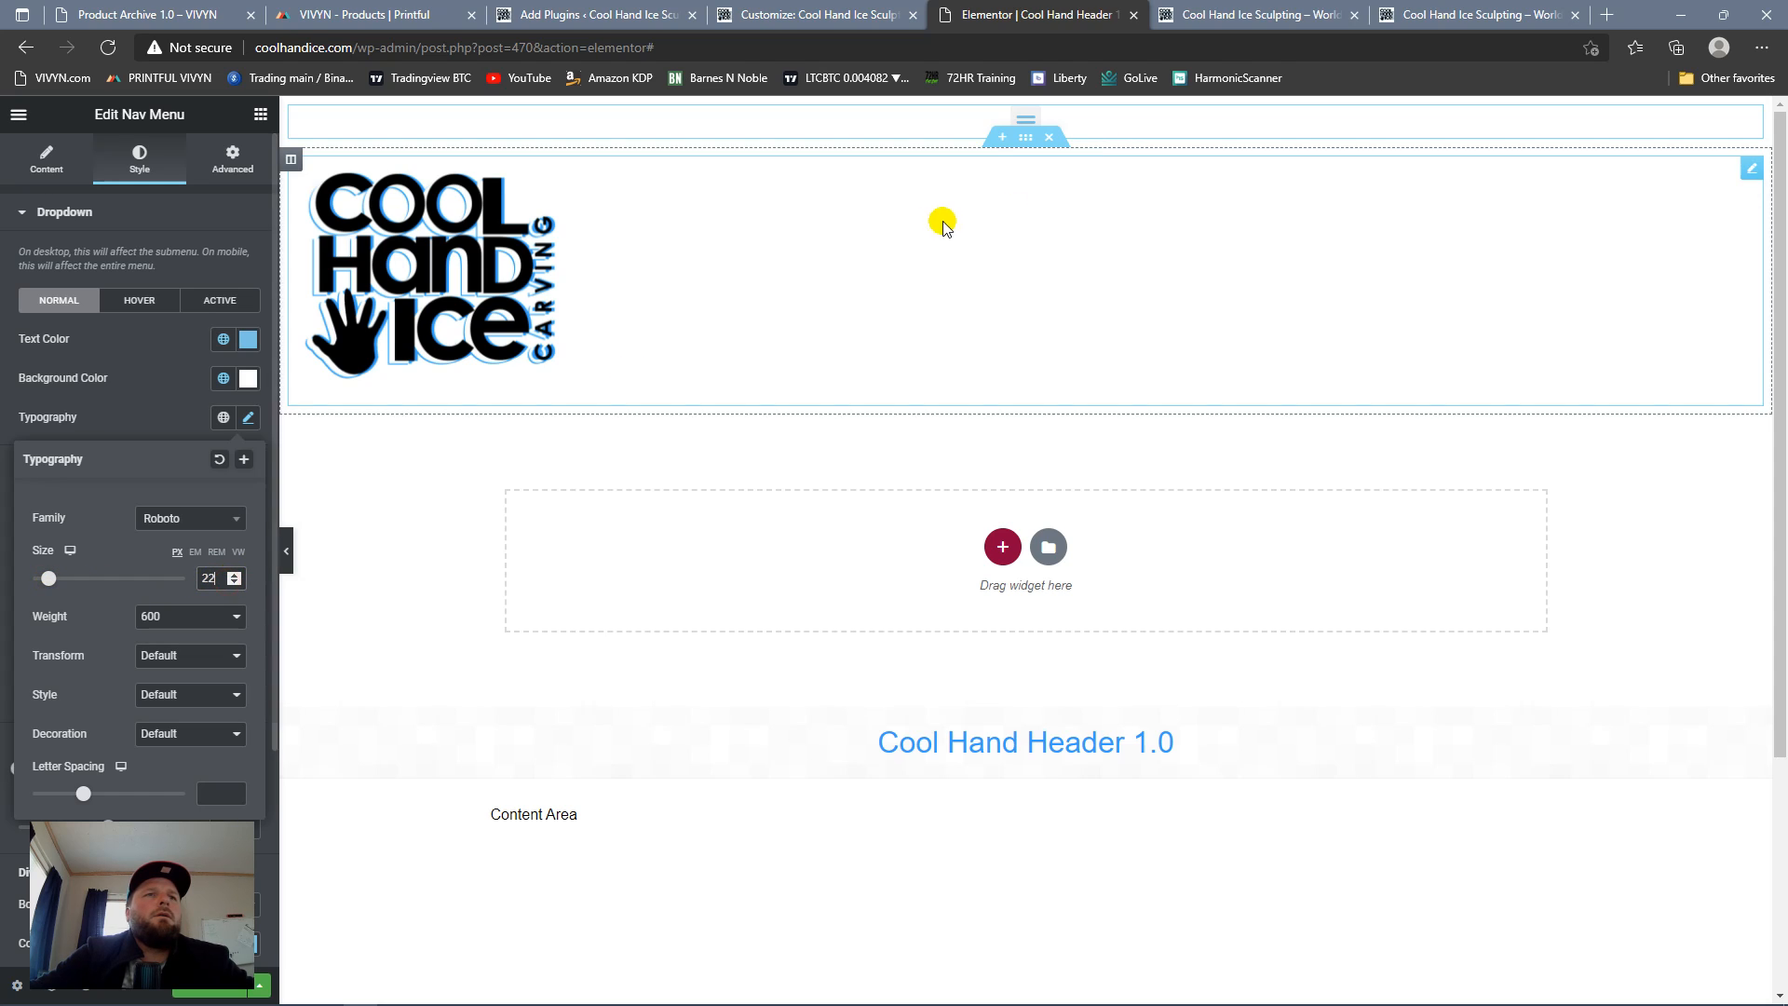
{"action": "left_click", "coordinate": [1025, 124]}
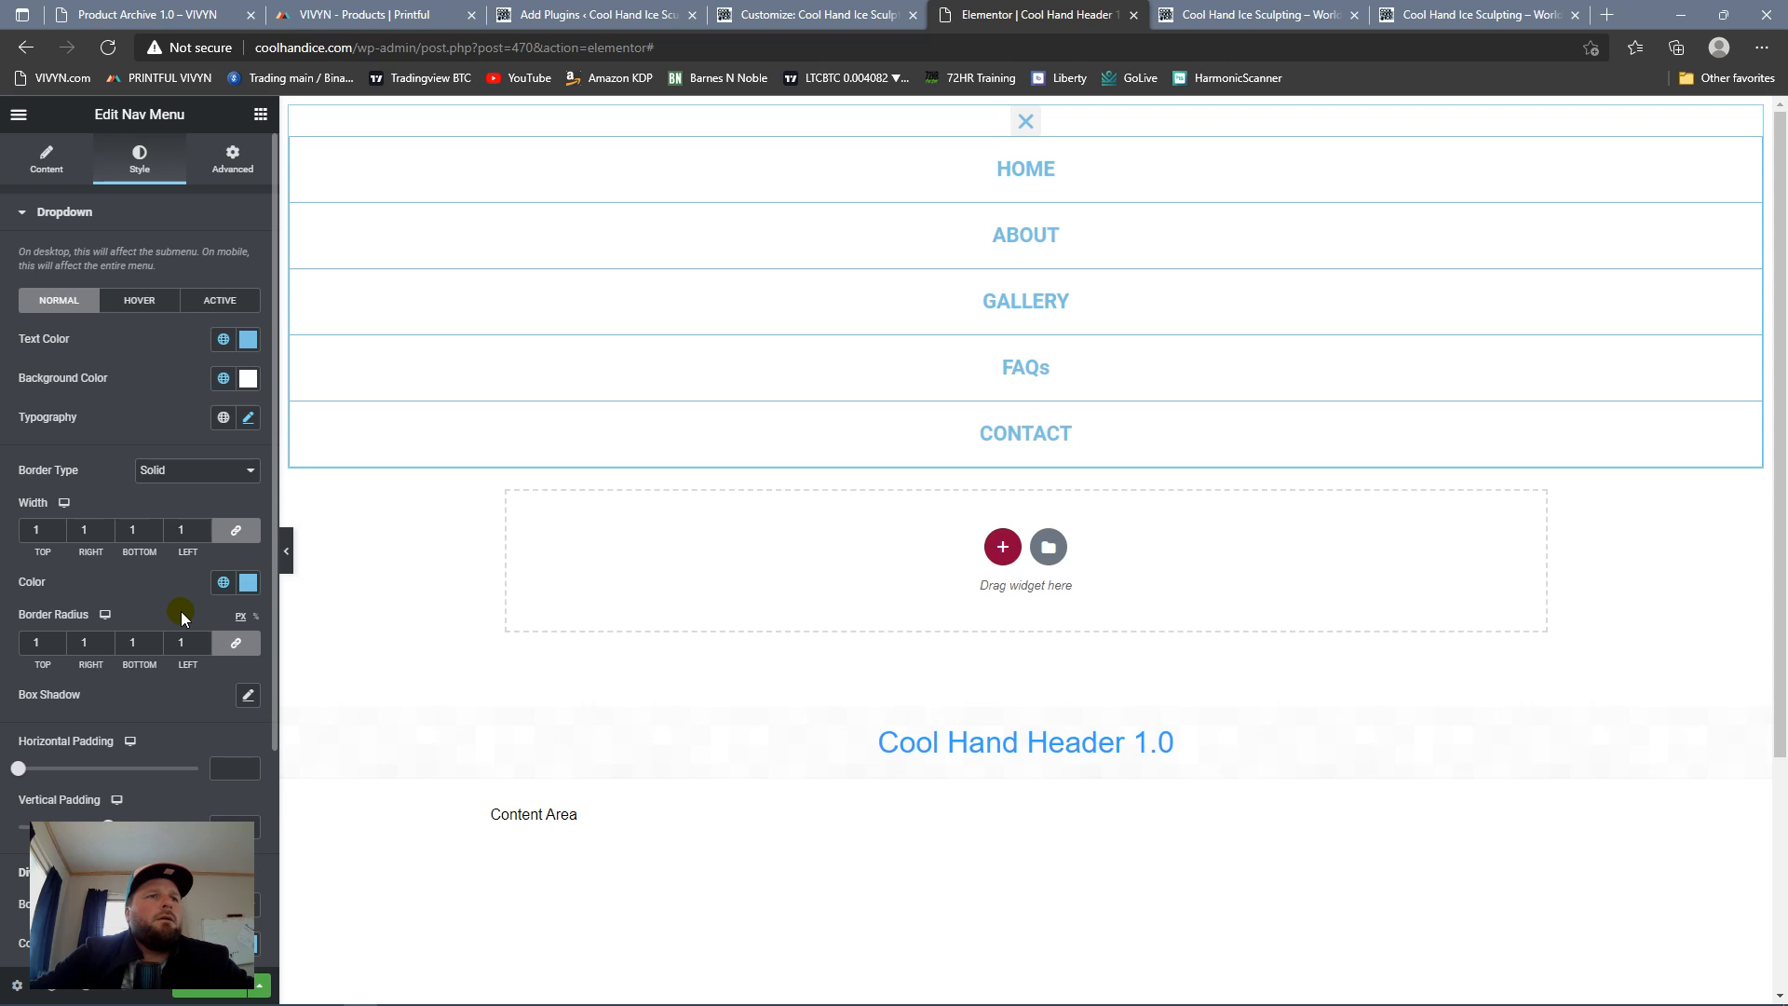
Step: Collapse the previewed menu and set the nav menu's toggle button size to 40
{"action": "scroll", "coordinate": [181, 613], "scroll_direction": "down", "scroll_amount": 1}
{"action": "scroll", "coordinate": [181, 611], "scroll_direction": "down", "scroll_amount": 2}
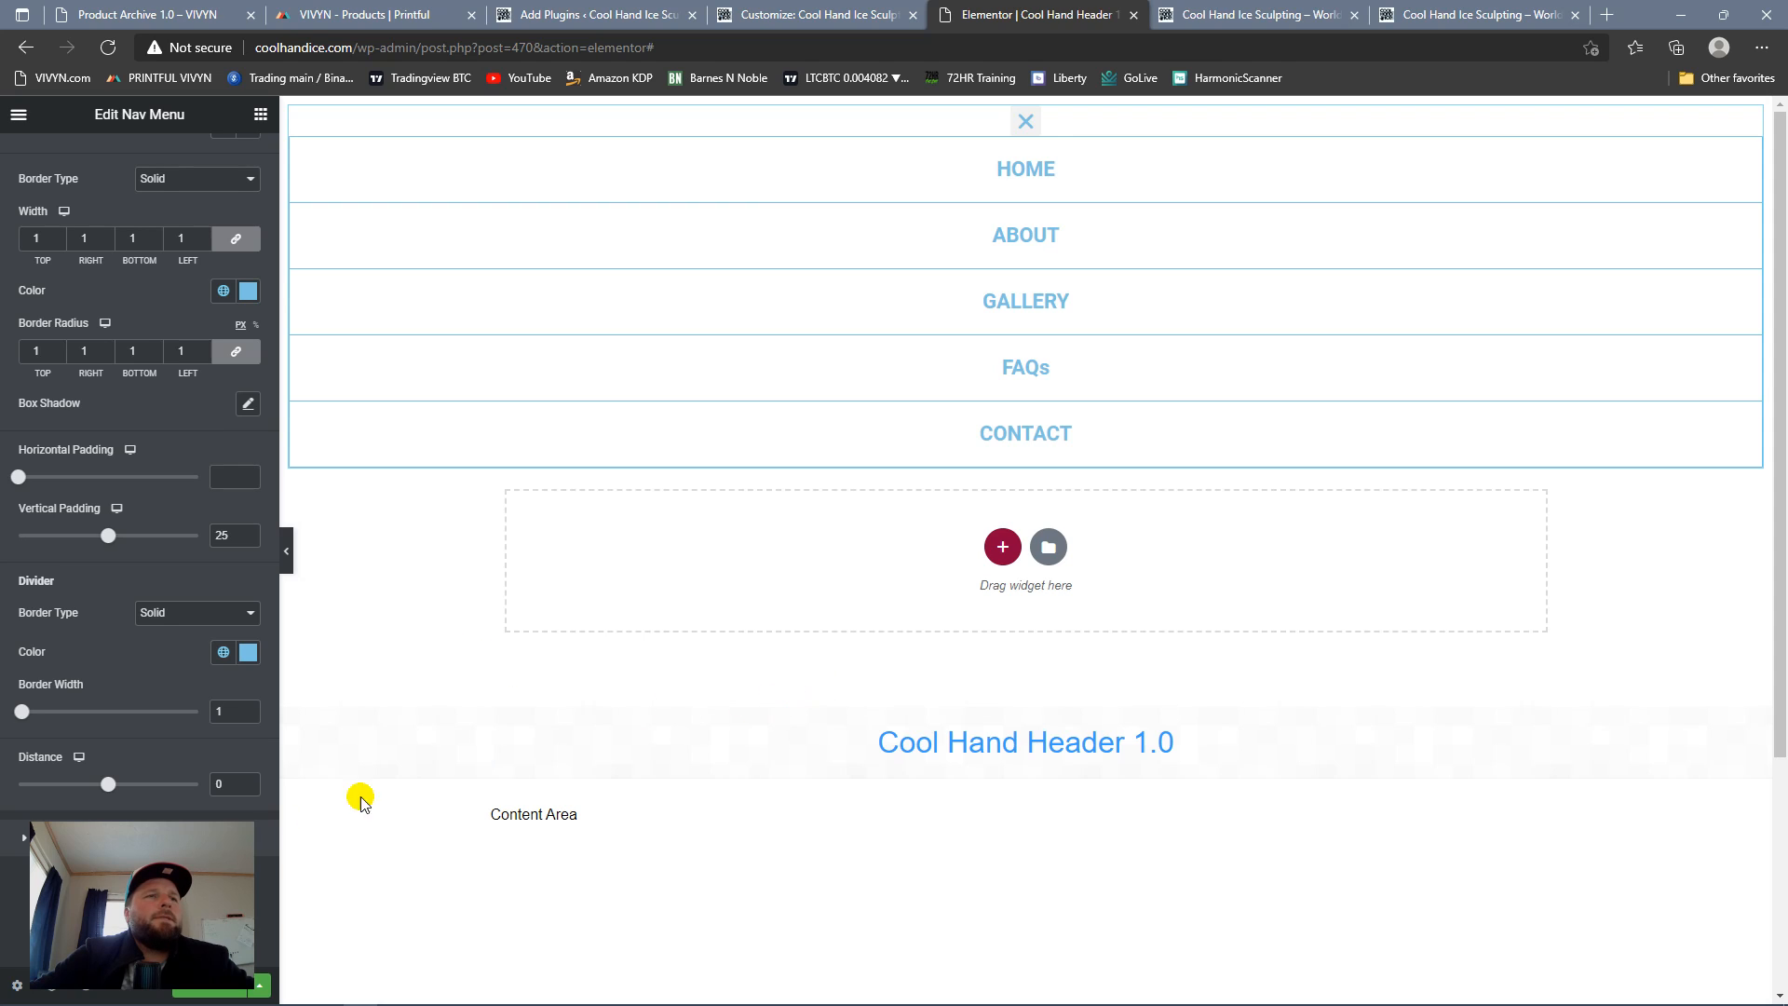
{"action": "left_click", "coordinate": [20, 843]}
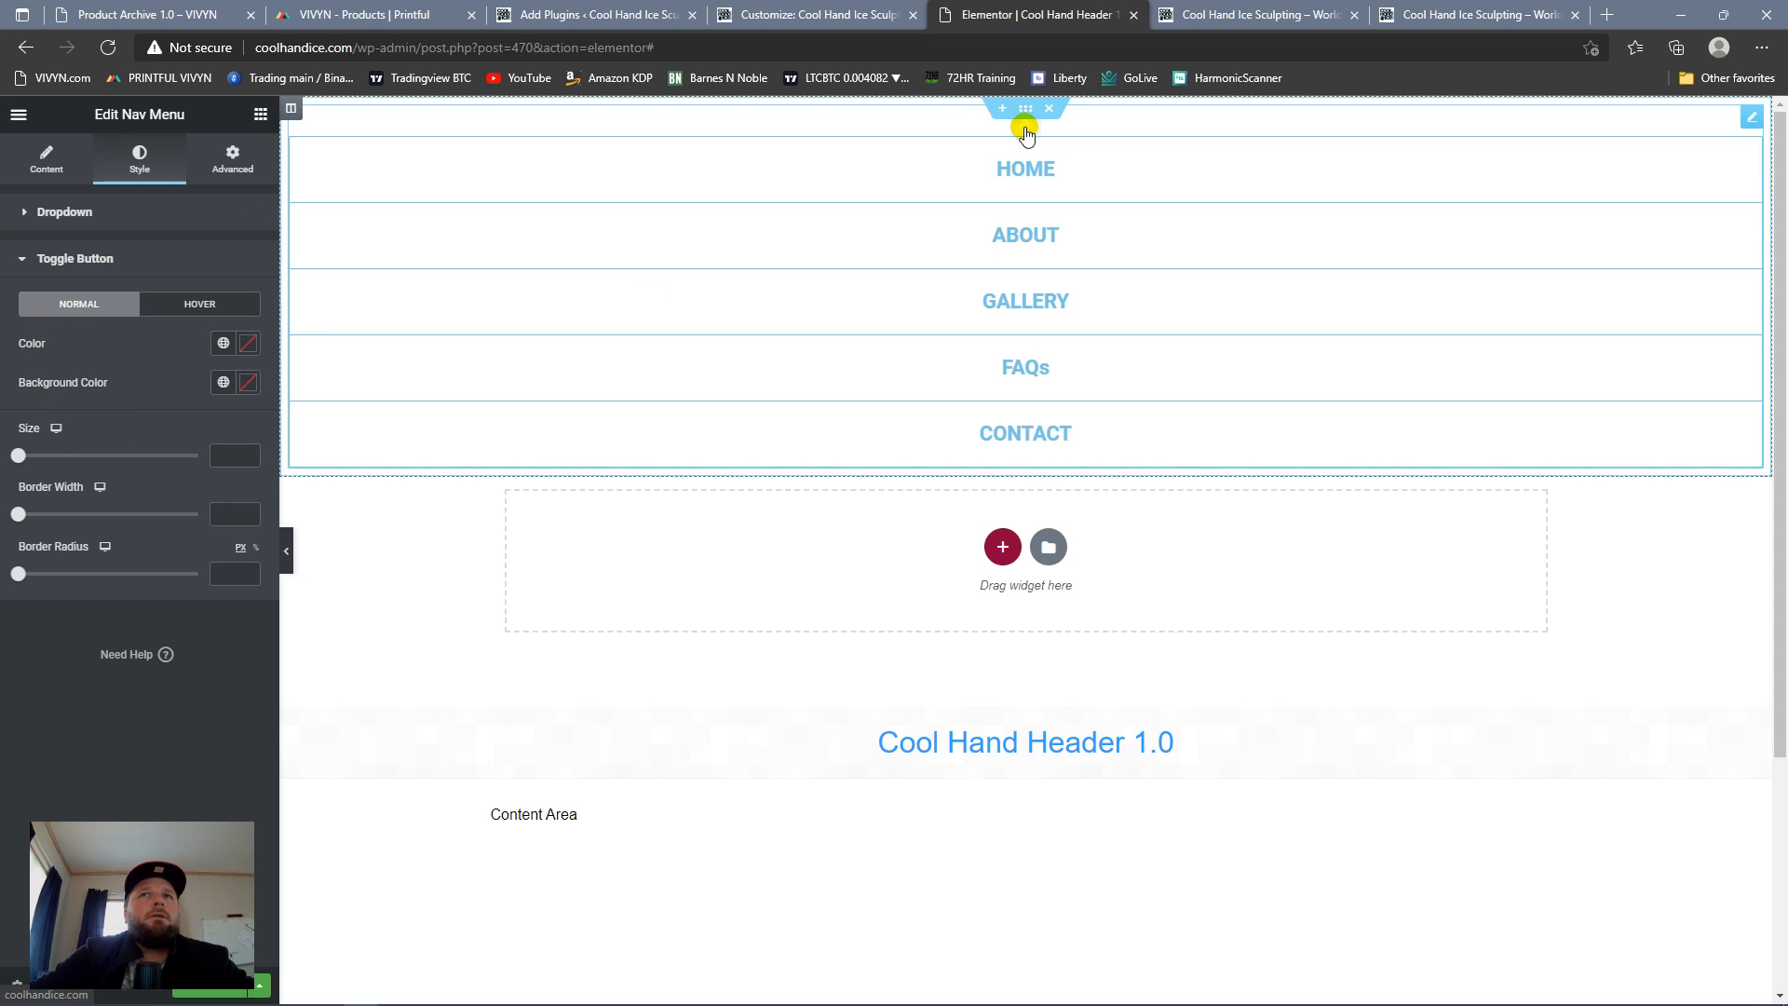
{"action": "left_click", "coordinate": [1025, 125]}
{"action": "left_click_drag", "start_coordinate": [32, 463], "coordinate": [77, 460]}
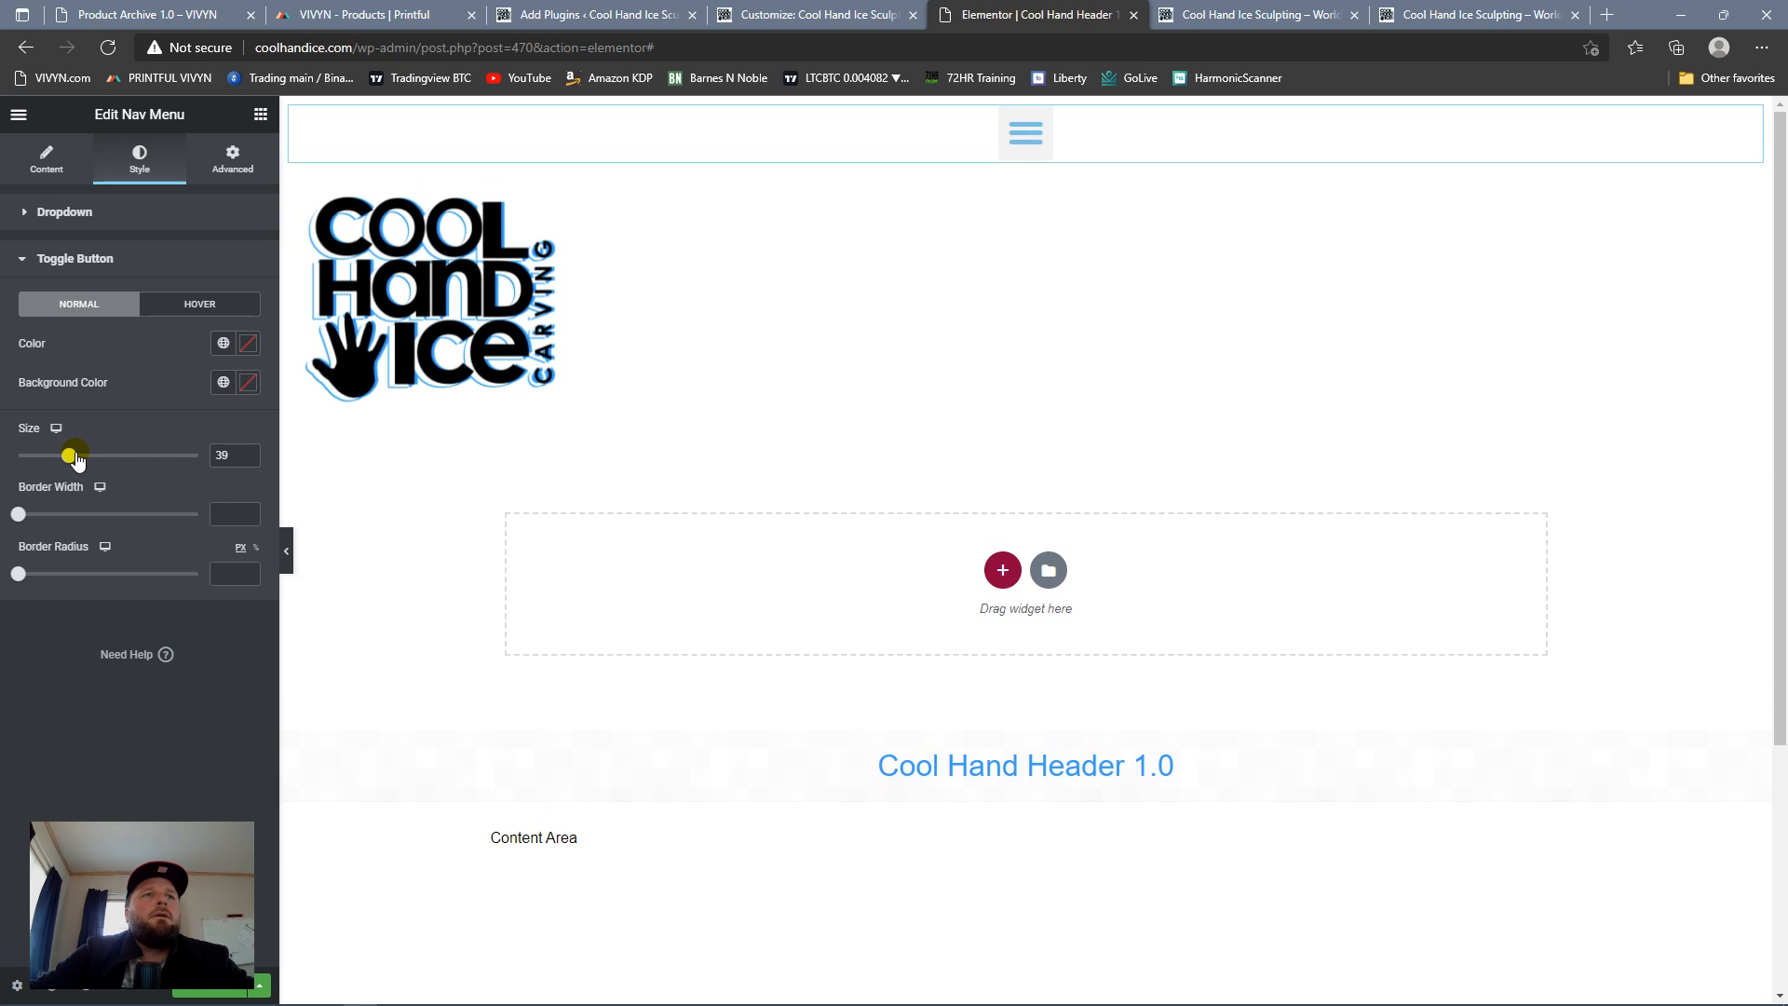
{"action": "left_click_drag", "start_coordinate": [76, 458], "coordinate": [79, 460]}
Step: Give the menu's toggle button a border width of 1 and a border radius of 8 px, and test it in the preview
{"action": "left_click_drag", "start_coordinate": [18, 514], "coordinate": [69, 514]}
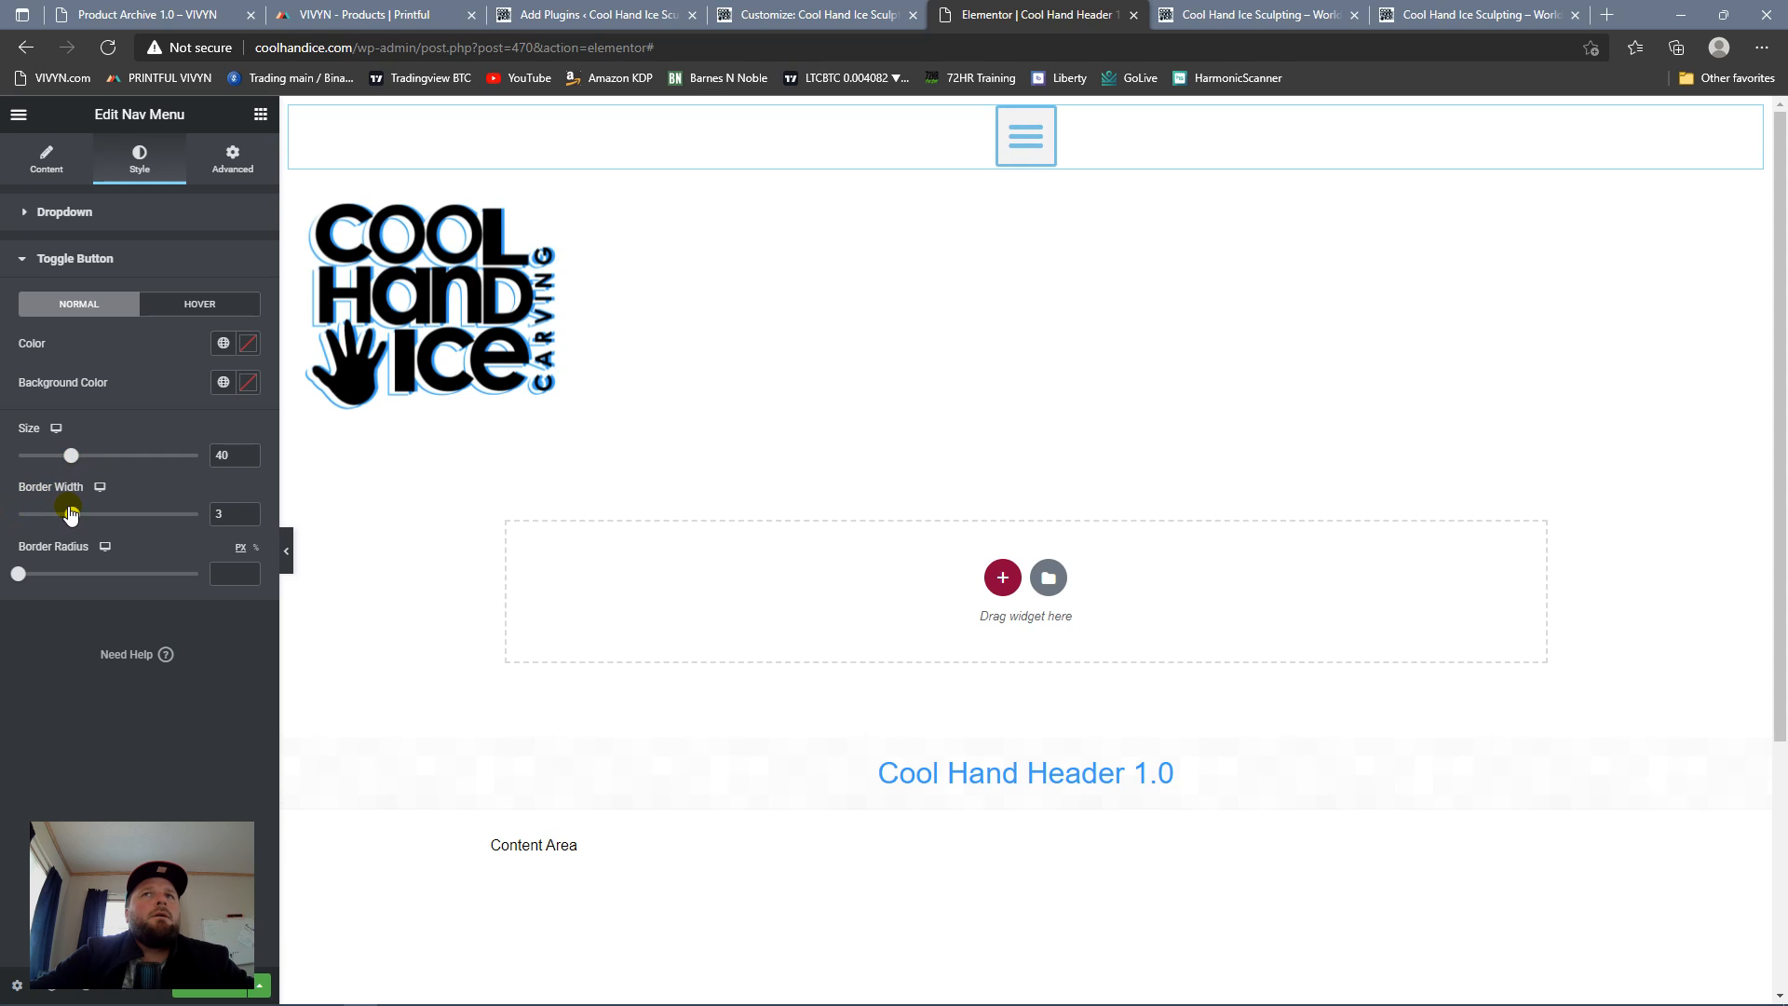
{"action": "left_click_drag", "start_coordinate": [67, 517], "coordinate": [42, 516]}
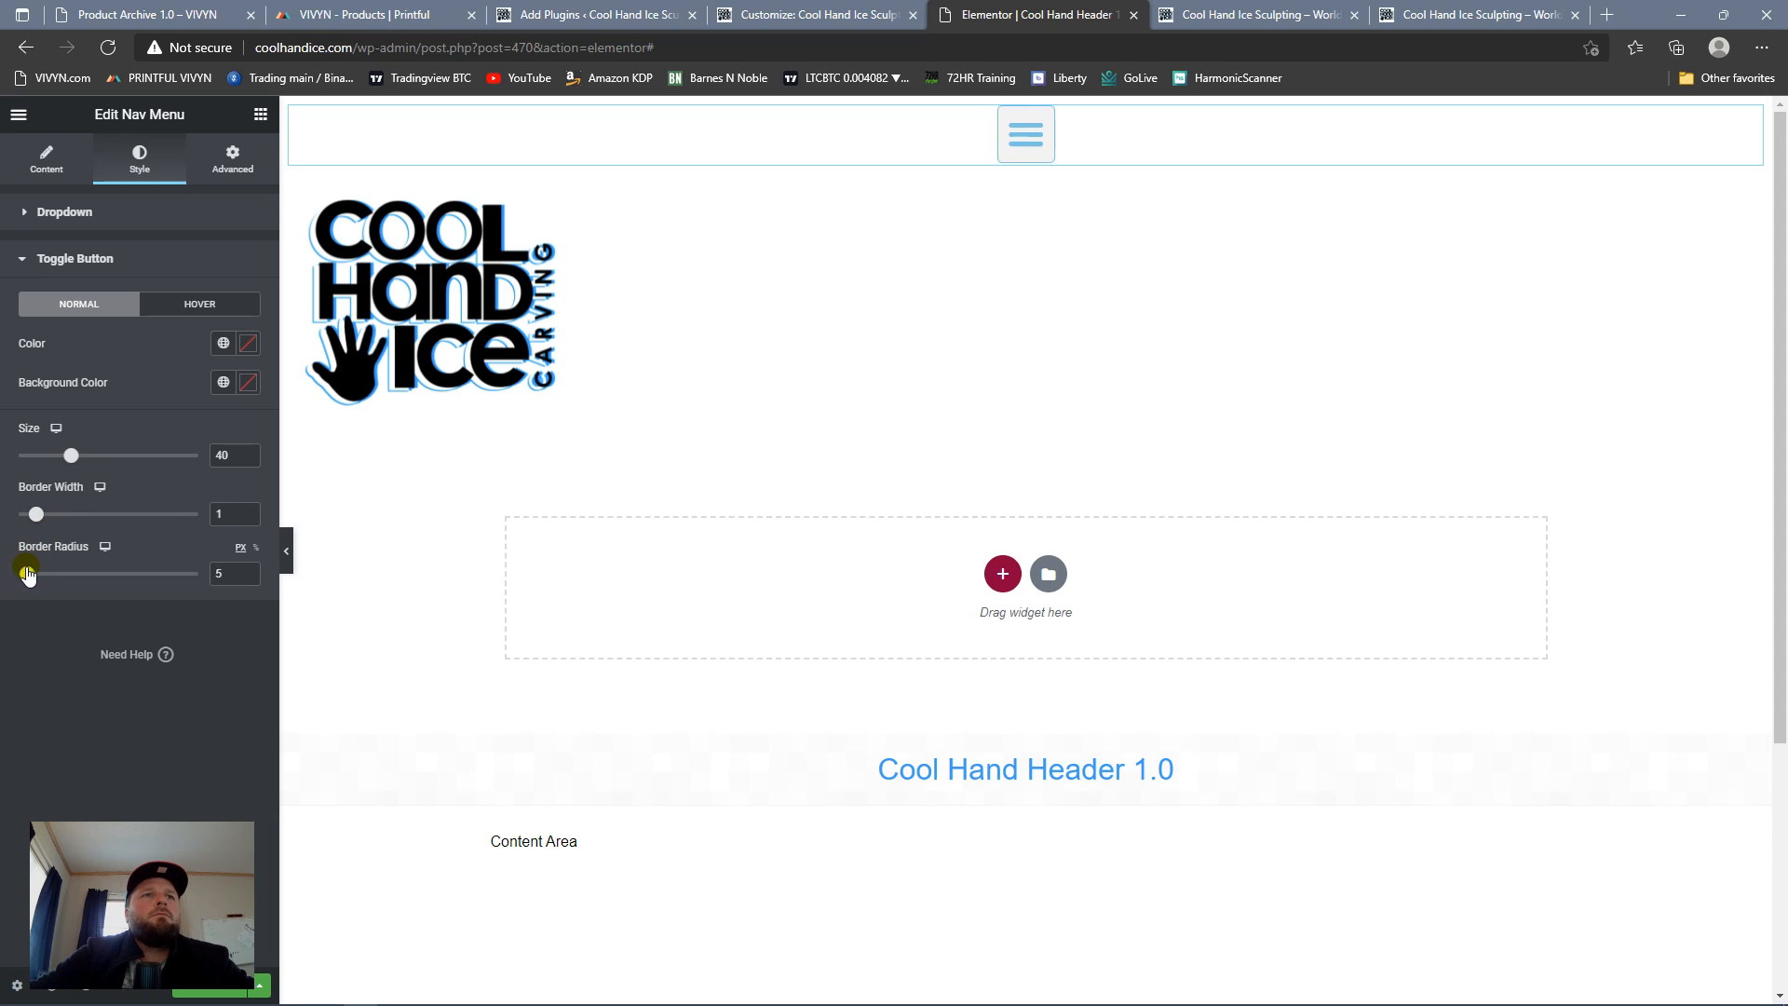
{"action": "left_click_drag", "start_coordinate": [30, 577], "coordinate": [33, 577]}
{"action": "left_click", "coordinate": [1017, 142]}
{"action": "left_click", "coordinate": [998, 148]}
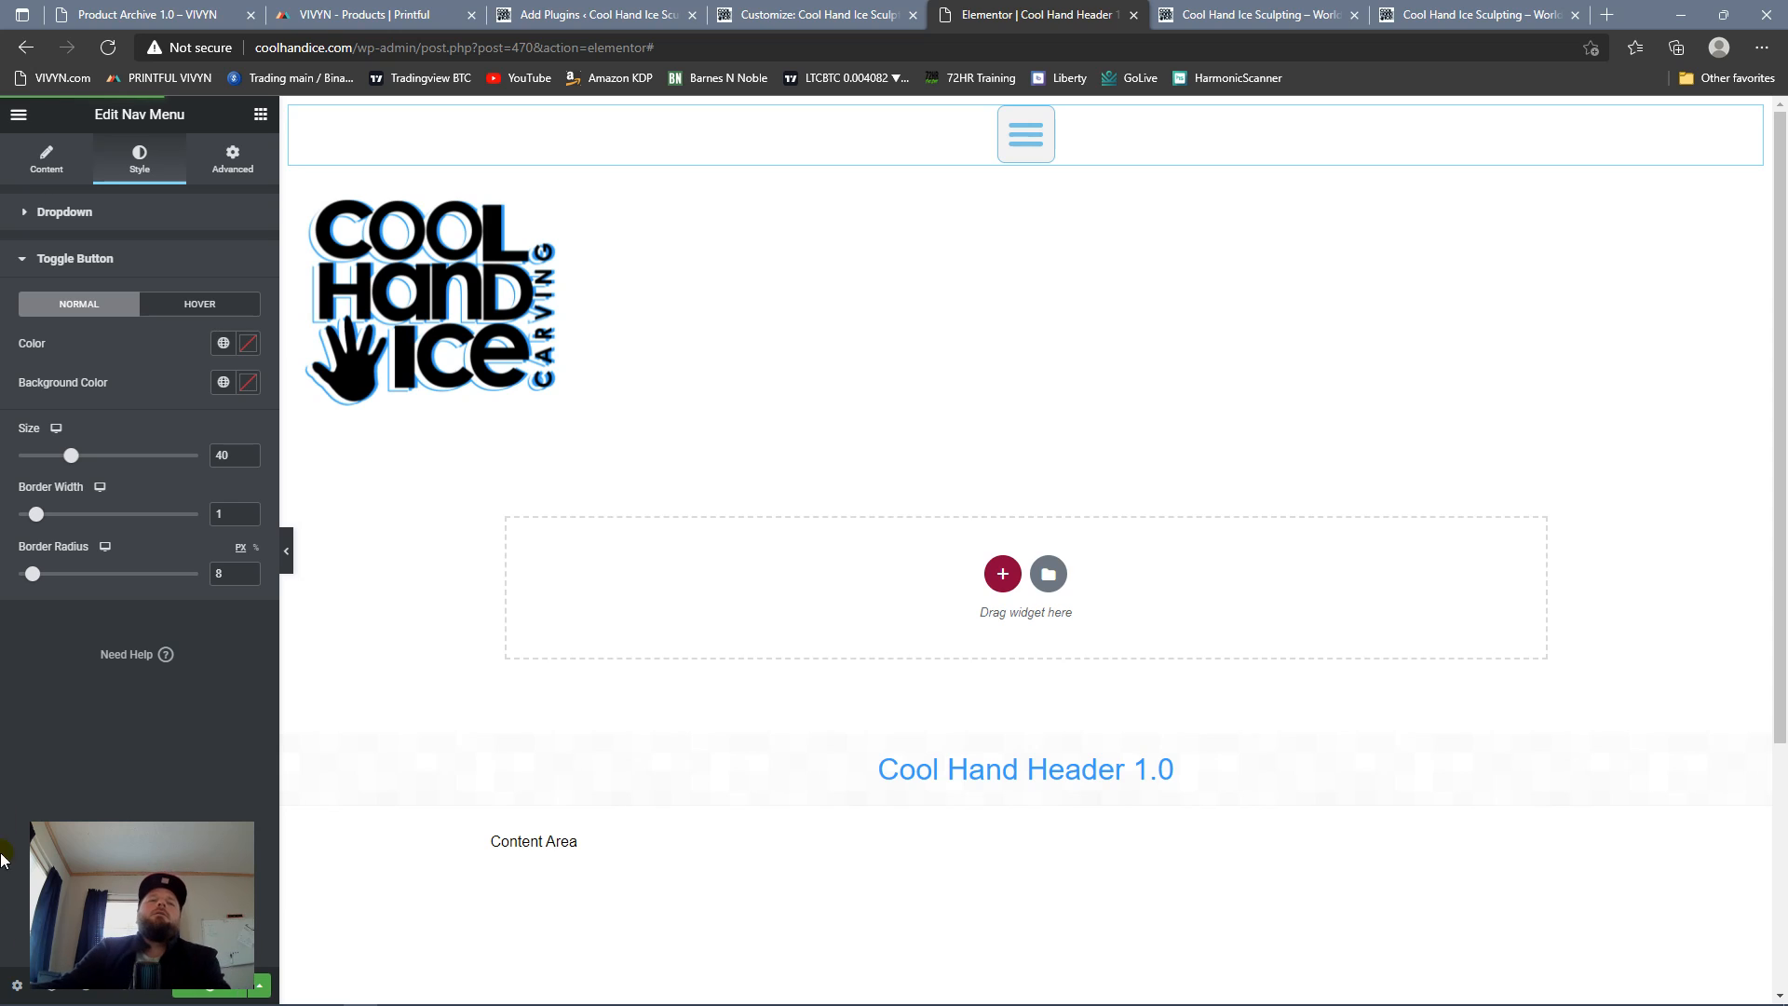
Step: Update the header template and reload the live homepage
{"action": "left_click", "coordinate": [1239, 17]}
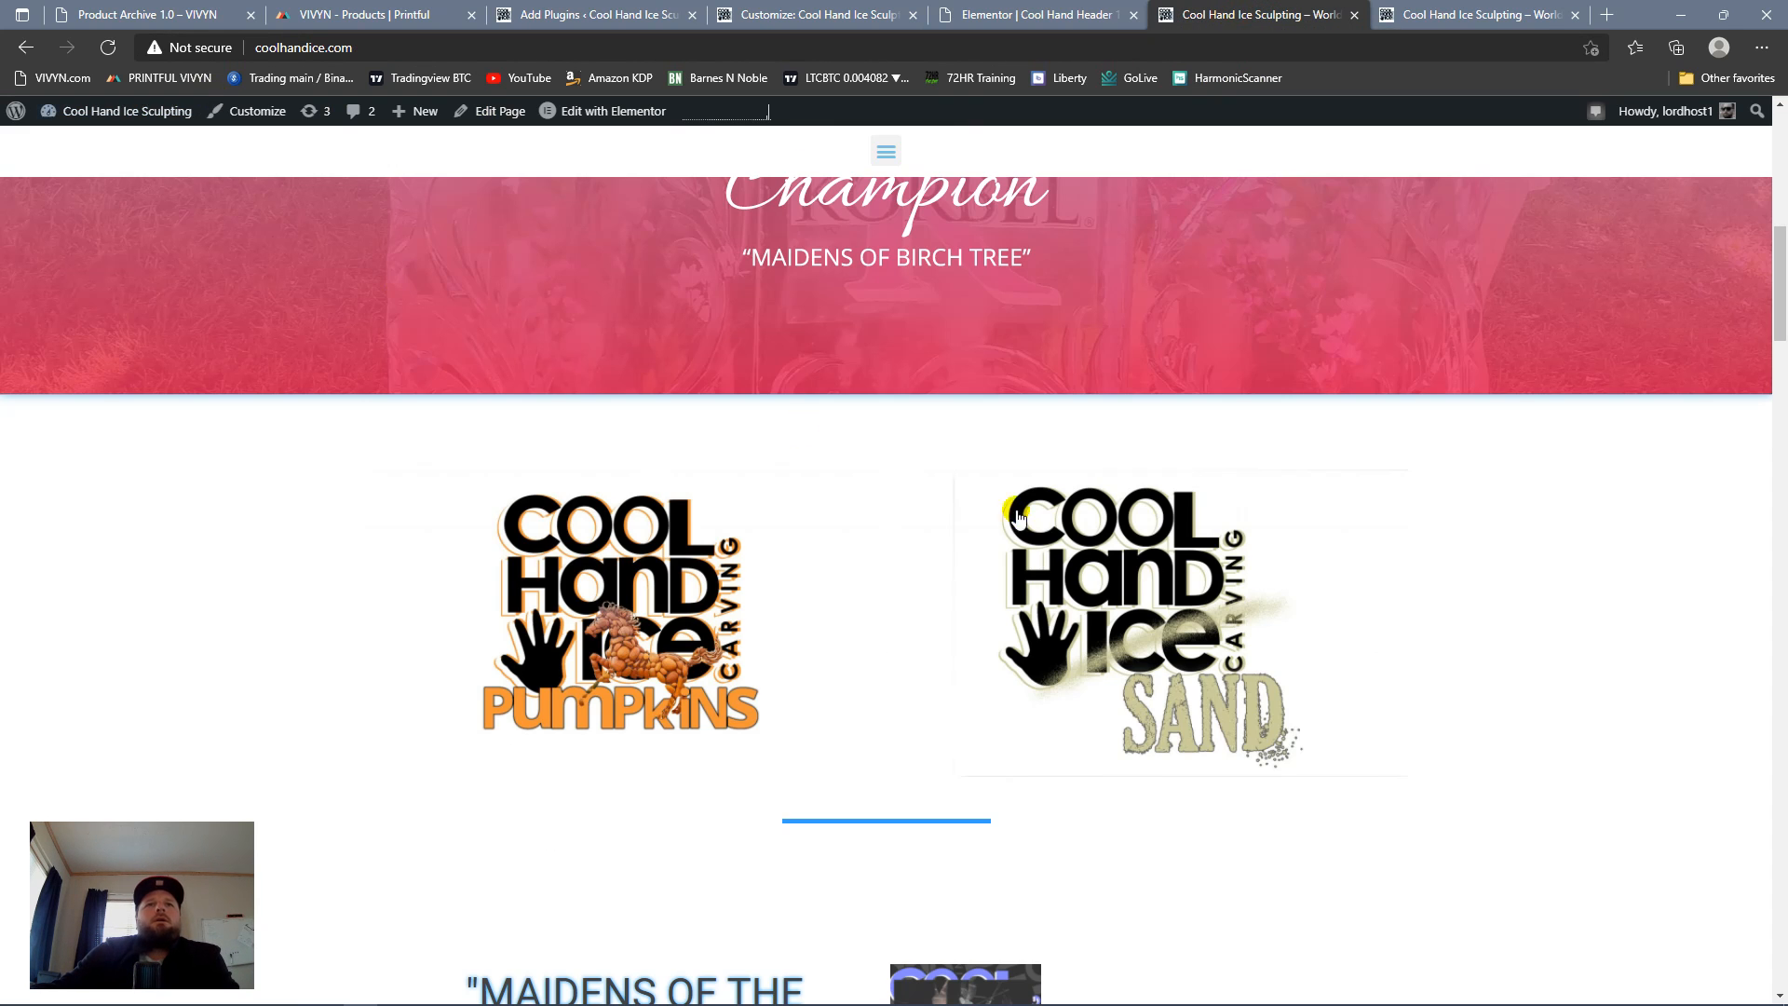
{"action": "scroll", "coordinate": [798, 427], "scroll_direction": "up", "scroll_amount": 10}
{"action": "left_click", "coordinate": [108, 48]}
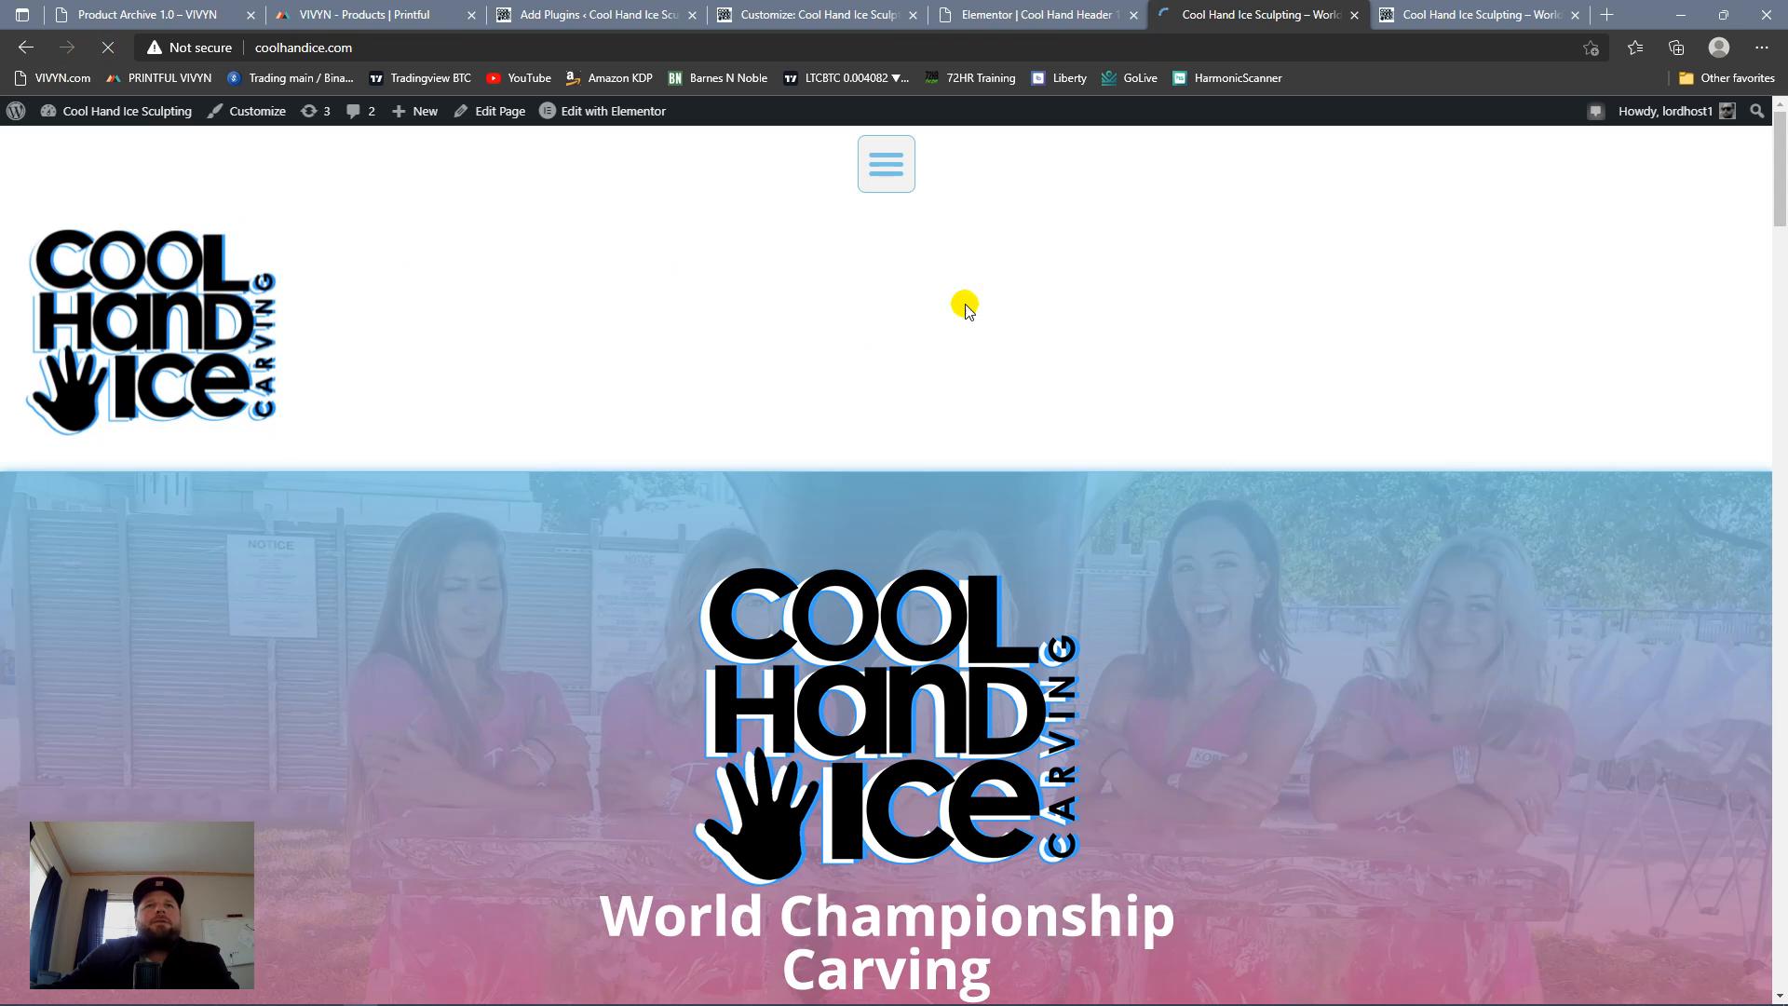
Step: Check the restyled toggle button and dropdown menu on the live homepage, at the page's top and while scrolled down
{"action": "left_click", "coordinate": [891, 172]}
{"action": "left_click", "coordinate": [889, 166]}
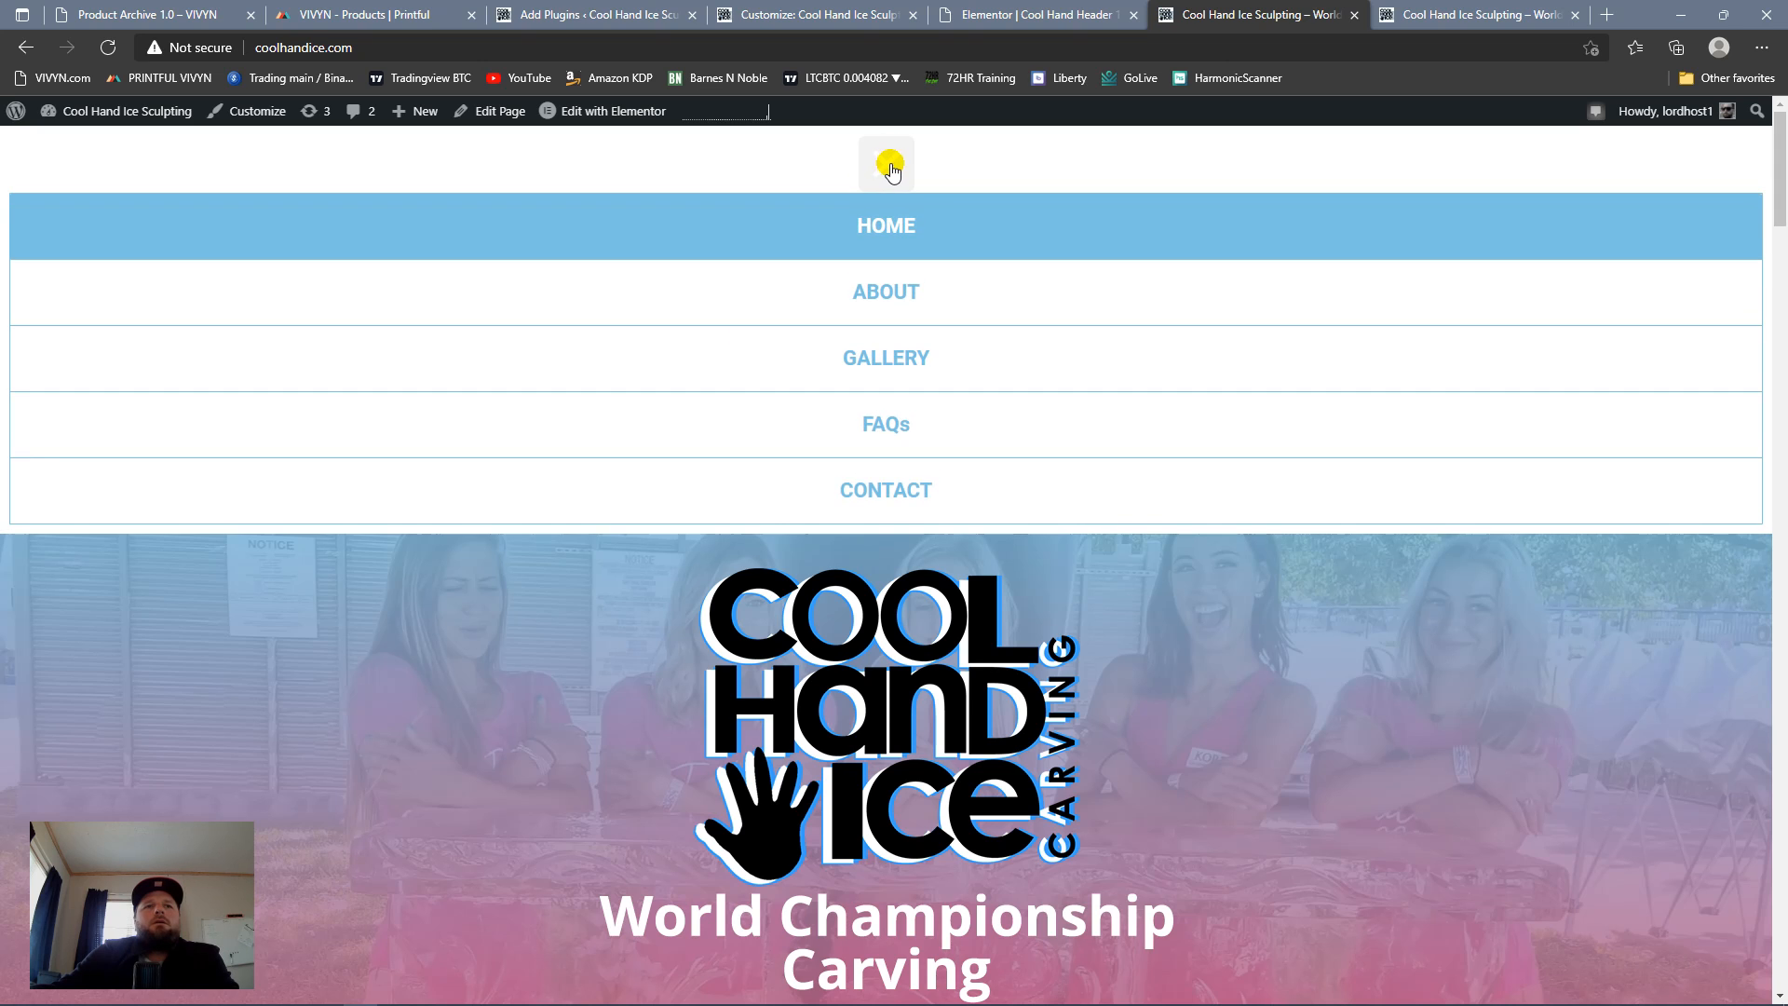
{"action": "left_click", "coordinate": [891, 171]}
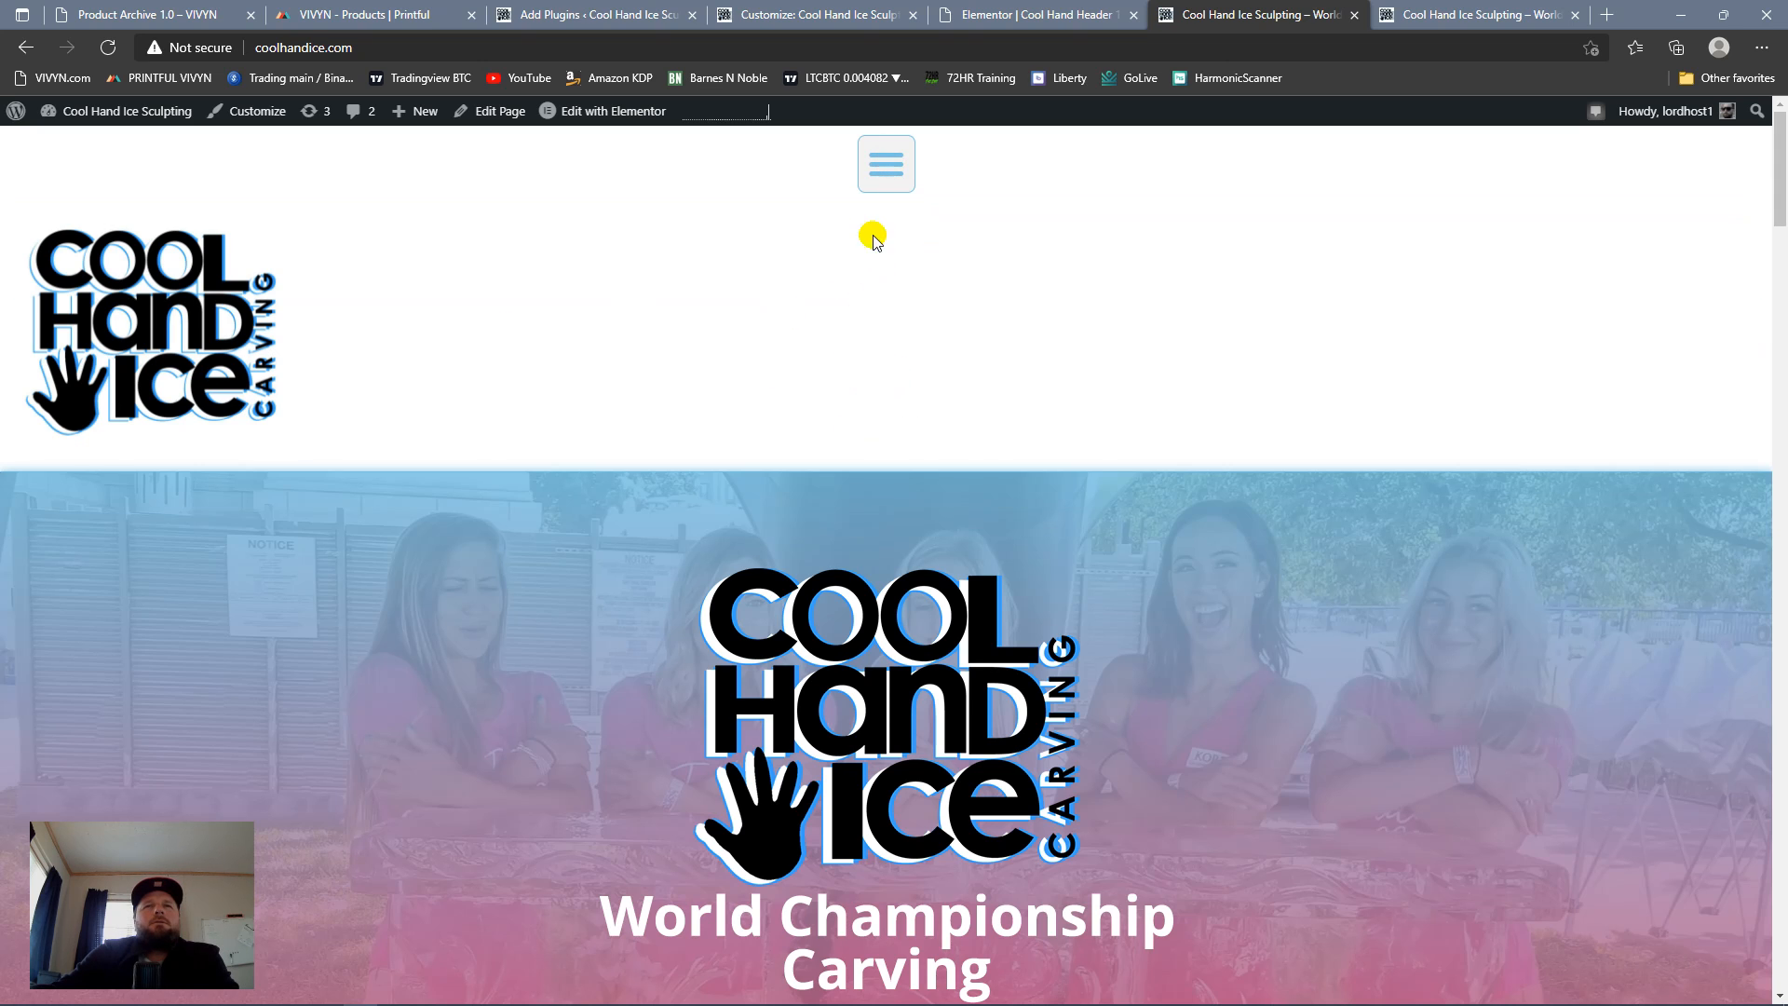
{"action": "scroll", "coordinate": [850, 235], "scroll_direction": "down", "scroll_amount": 10}
{"action": "scroll", "coordinate": [915, 255], "scroll_direction": "up", "scroll_amount": 5}
{"action": "scroll", "coordinate": [914, 267], "scroll_direction": "up", "scroll_amount": 4}
{"action": "scroll", "coordinate": [914, 267], "scroll_direction": "down", "scroll_amount": 12}
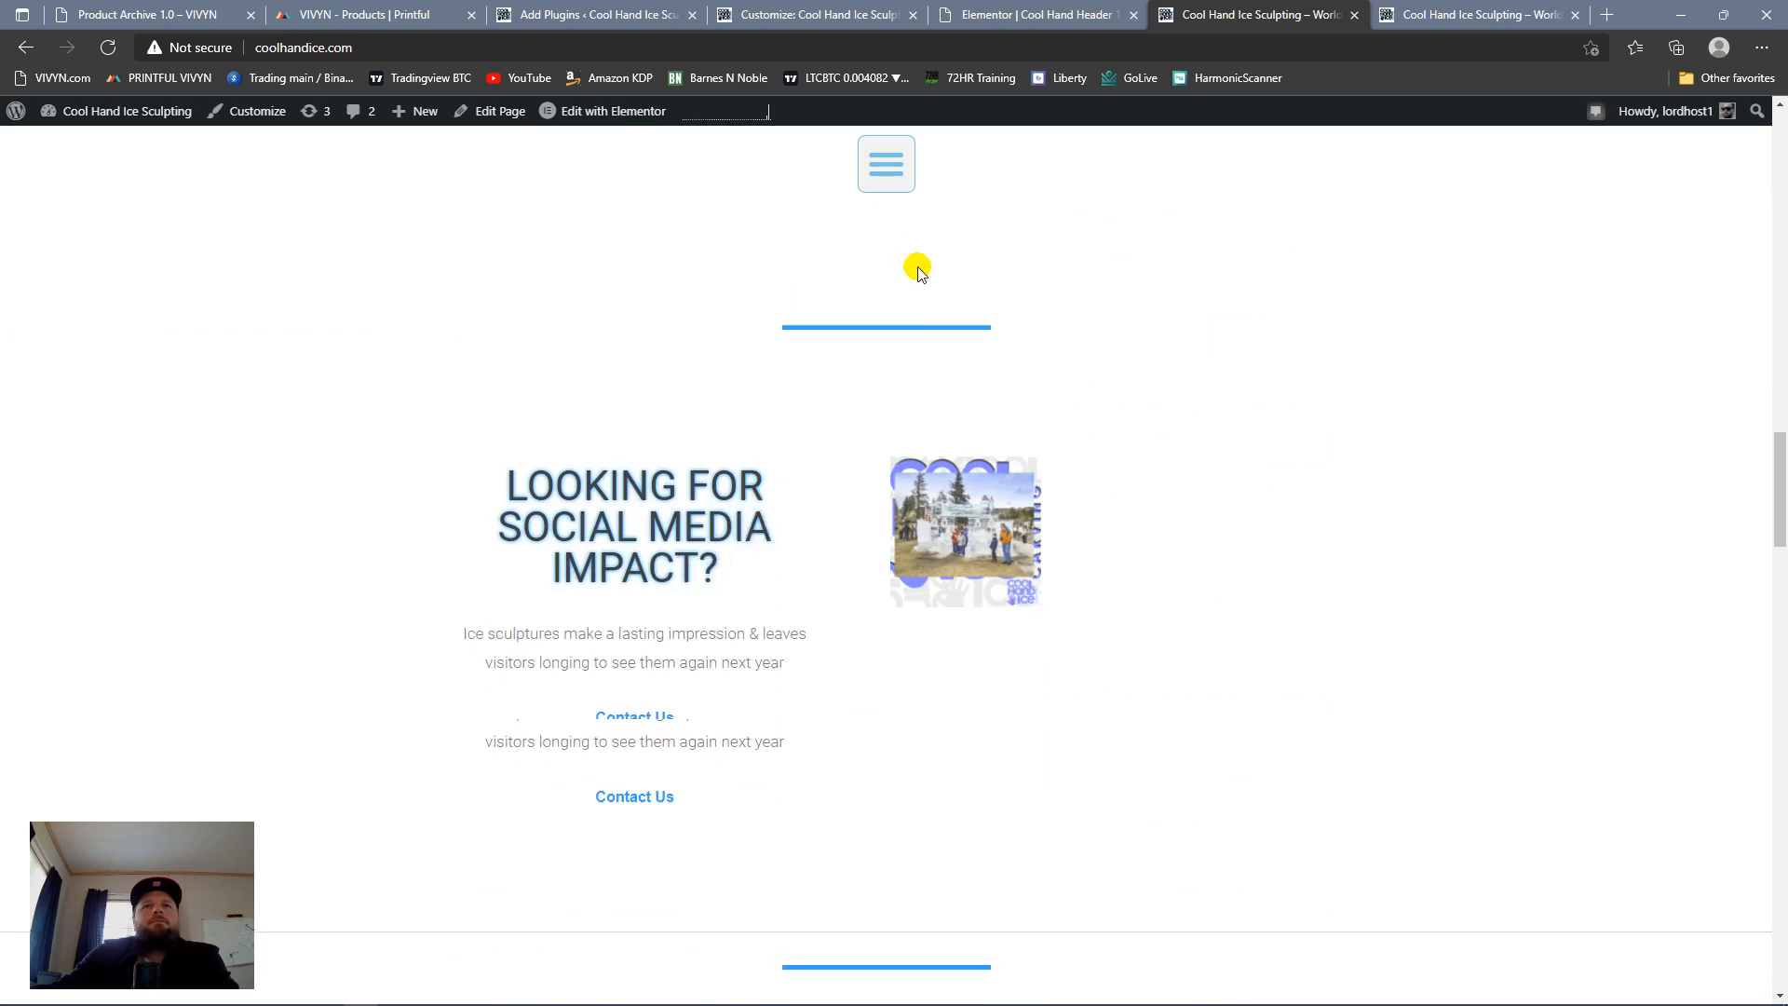
{"action": "left_click", "coordinate": [885, 177]}
{"action": "left_click", "coordinate": [890, 197]}
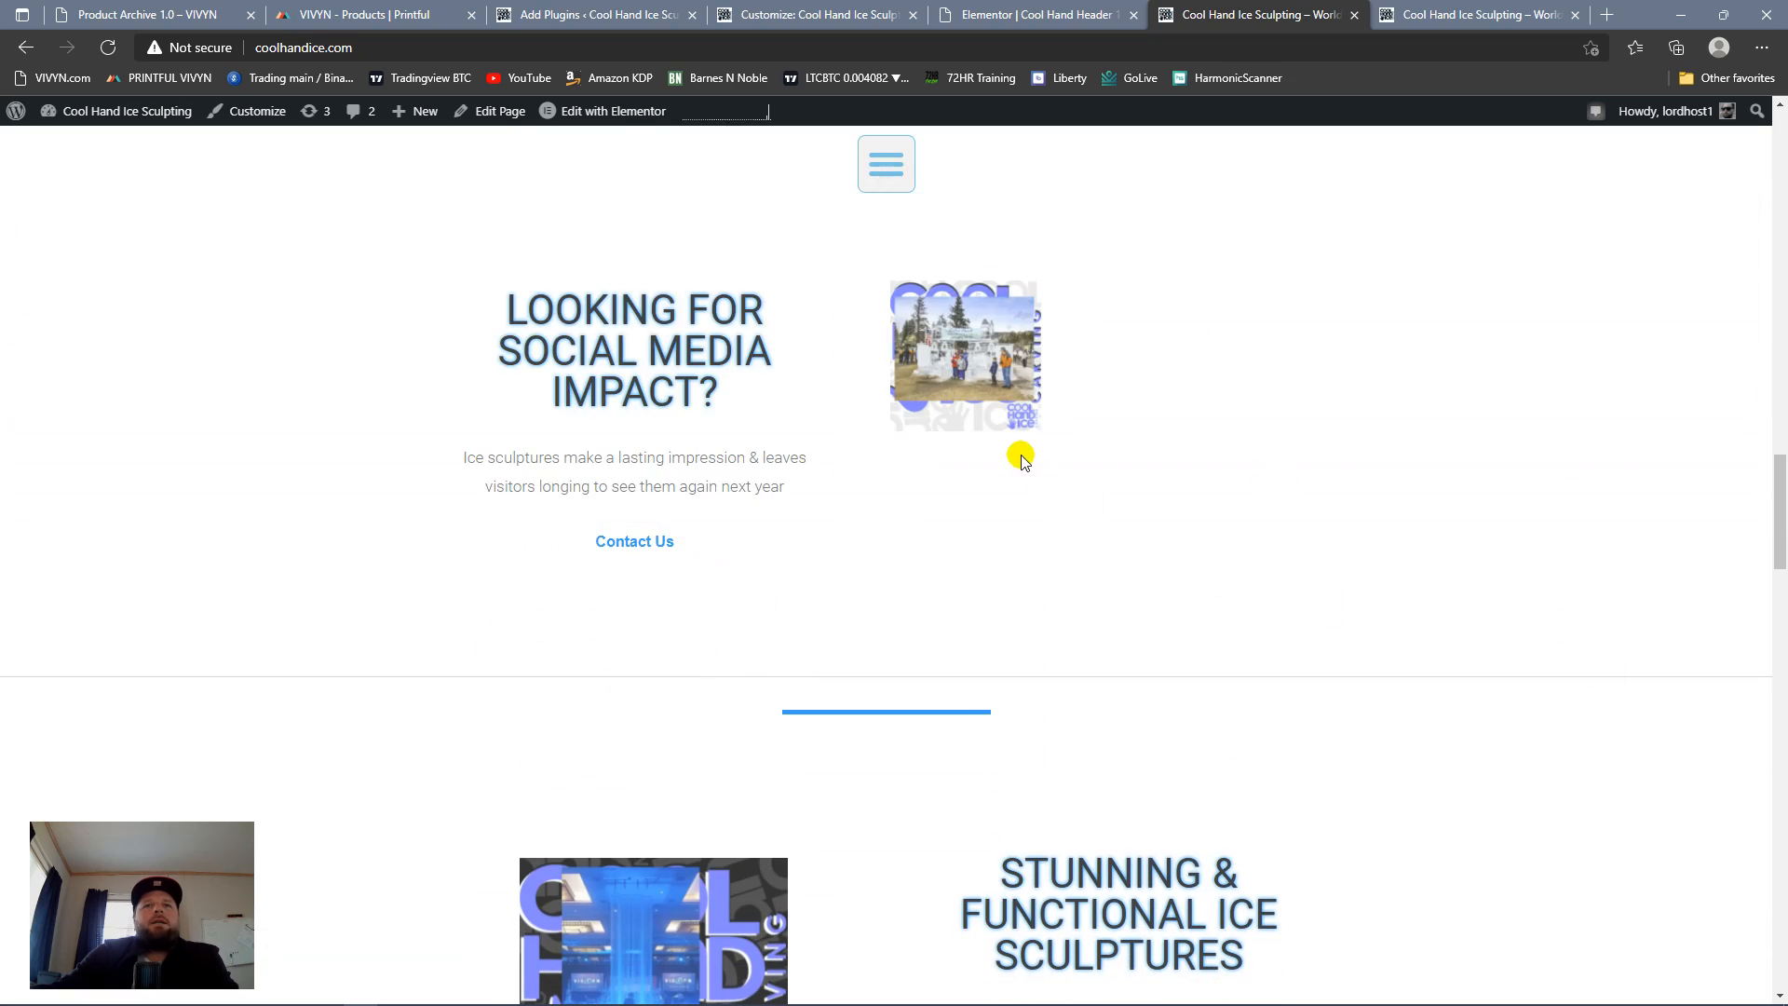
{"action": "scroll", "coordinate": [1018, 456], "scroll_direction": "up", "scroll_amount": 10}
{"action": "left_click", "coordinate": [891, 170]}
{"action": "left_click", "coordinate": [892, 181]}
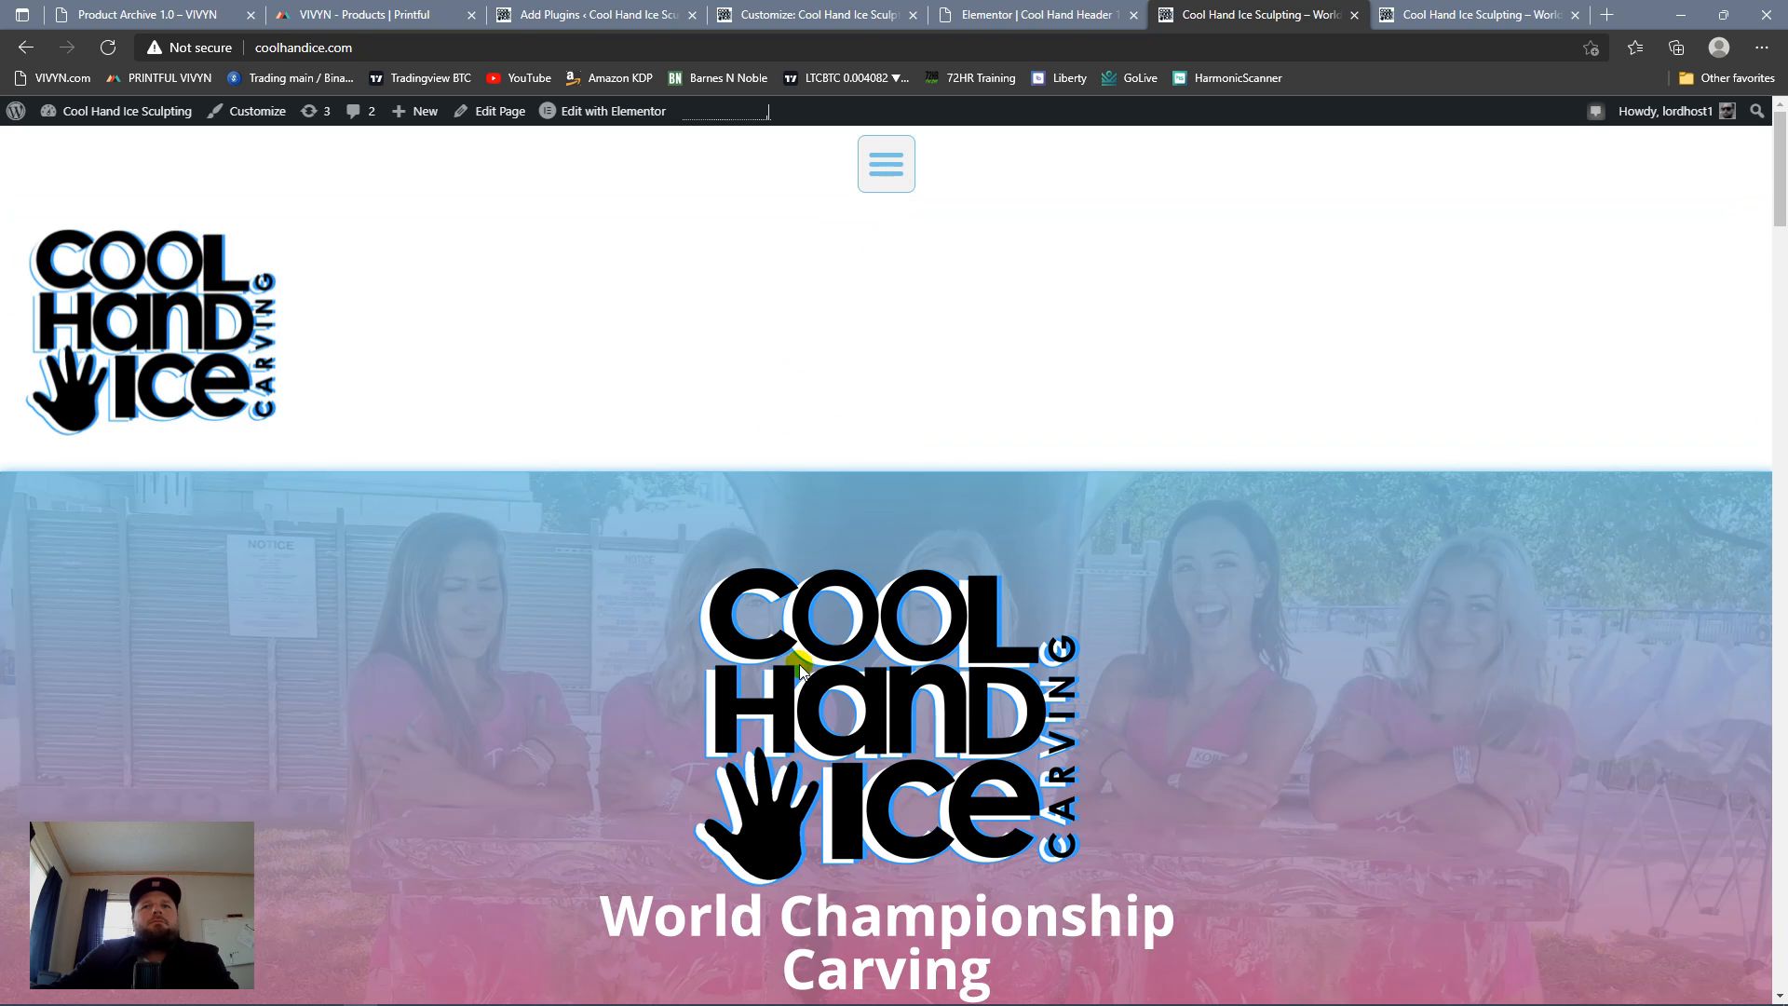
{"action": "left_click", "coordinate": [892, 169]}
{"action": "left_click", "coordinate": [893, 169]}
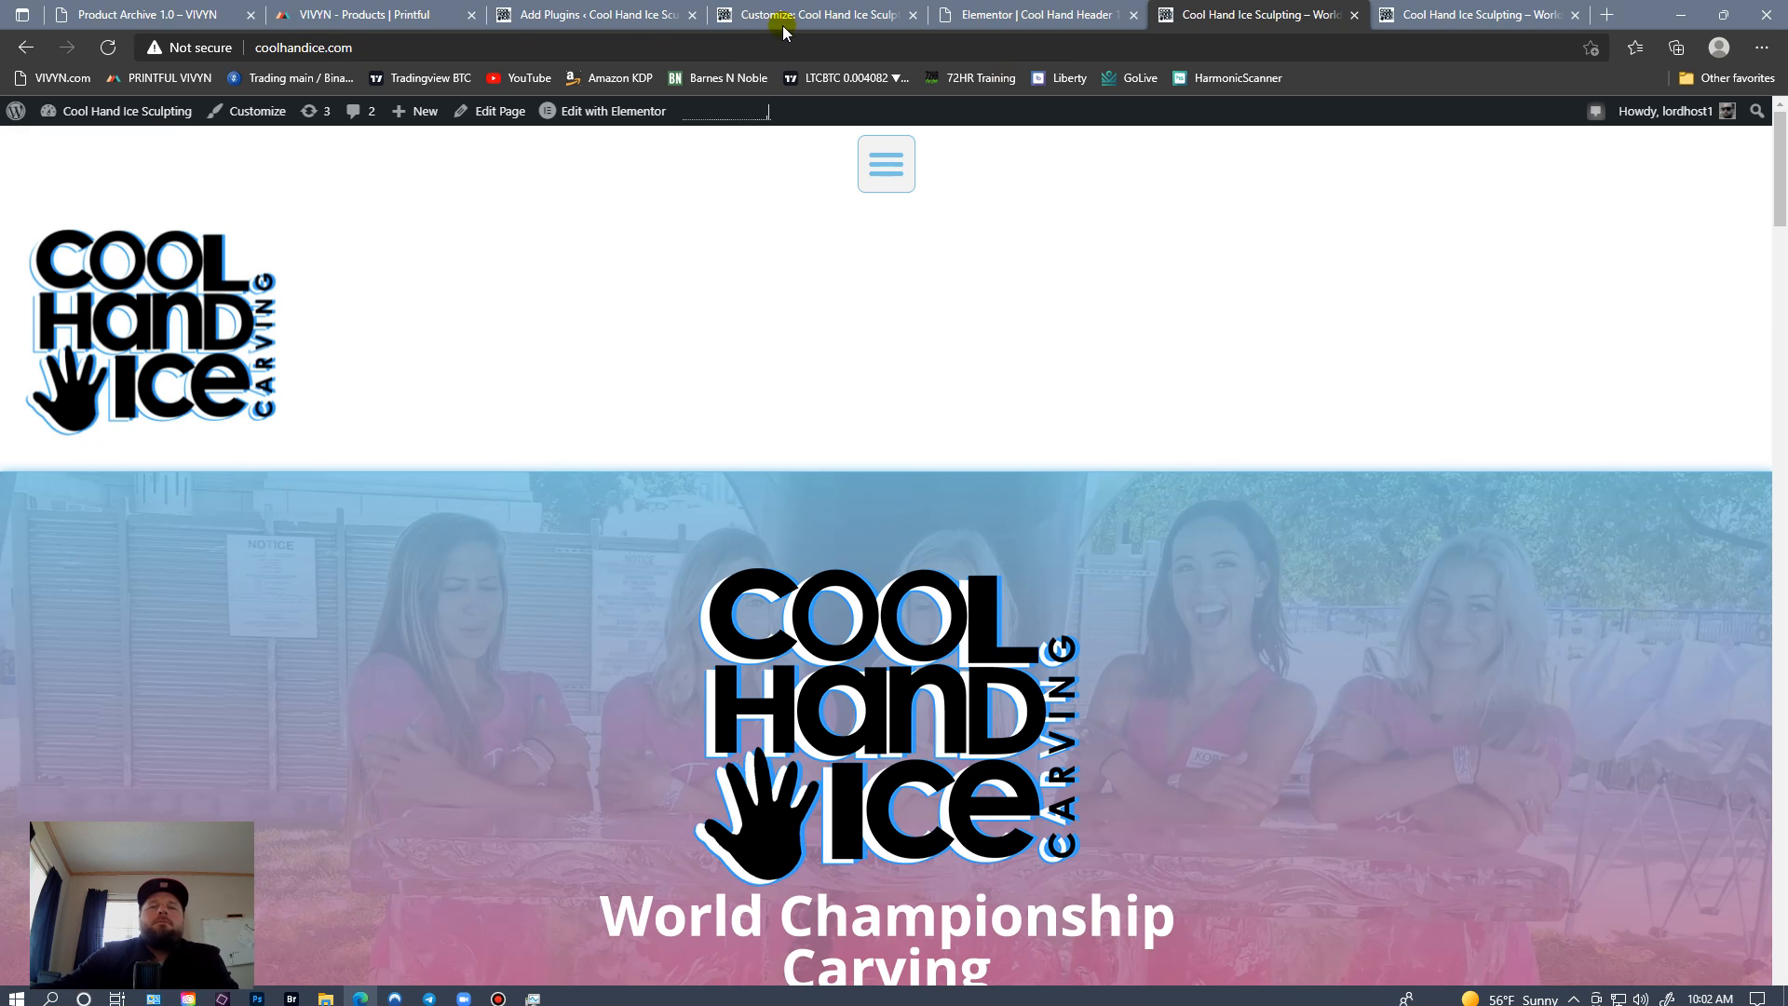
Step: Expand and collapse the header's dropdown menu on the live homepage to test the enlarged toggle button
{"action": "left_click", "coordinate": [886, 167]}
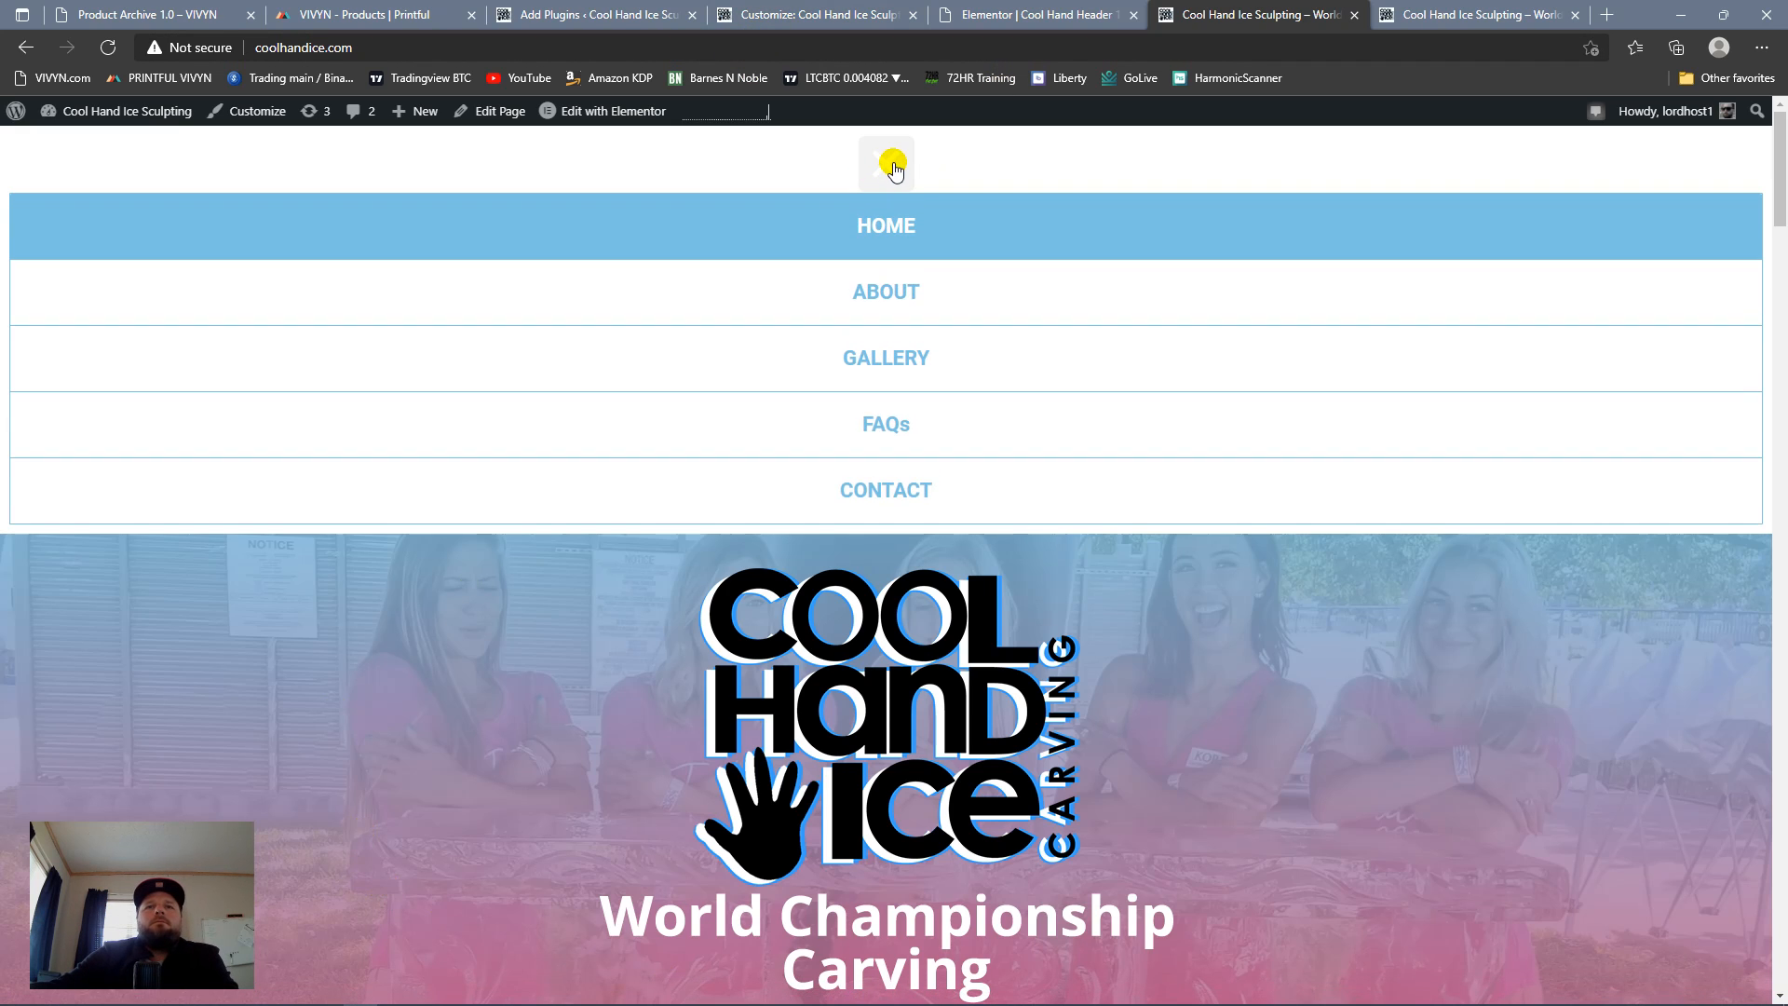
{"action": "left_click", "coordinate": [890, 168]}
{"action": "left_click", "coordinate": [890, 168]}
{"action": "left_click", "coordinate": [891, 168]}
Step: Return to the header template in Elementor and try the Vertical layout for the nav menu
{"action": "left_click", "coordinate": [803, 15]}
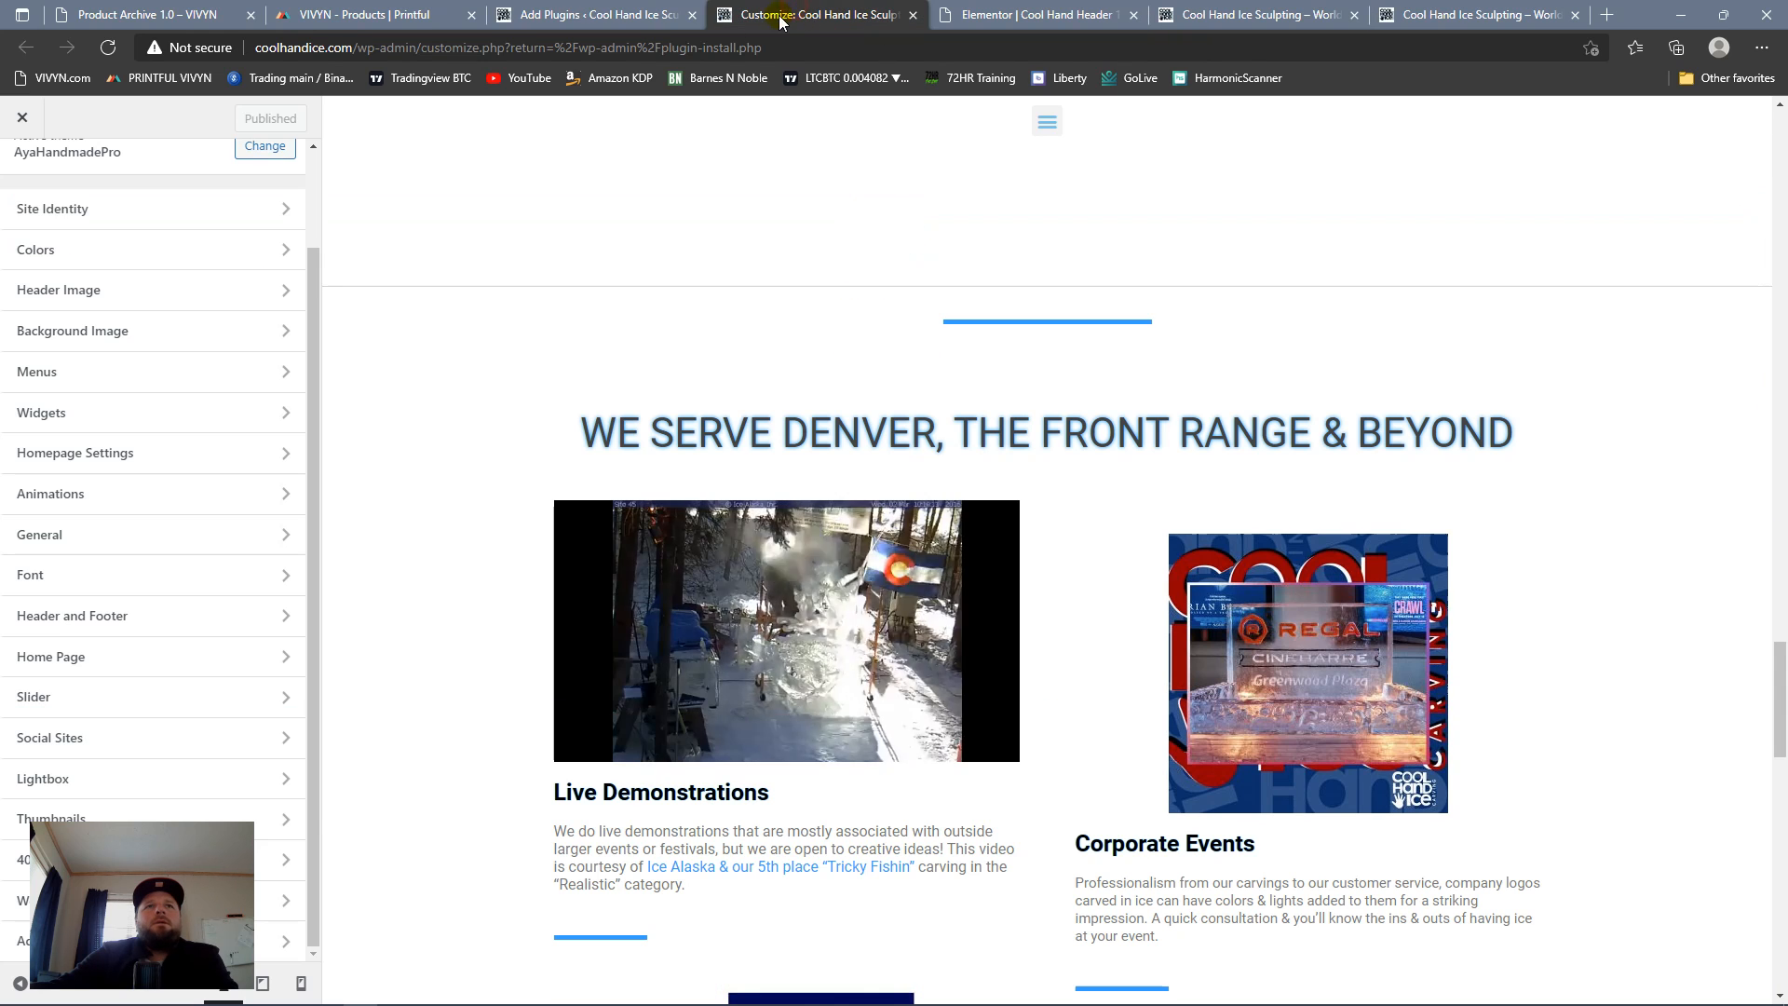
{"action": "left_click", "coordinate": [1024, 15]}
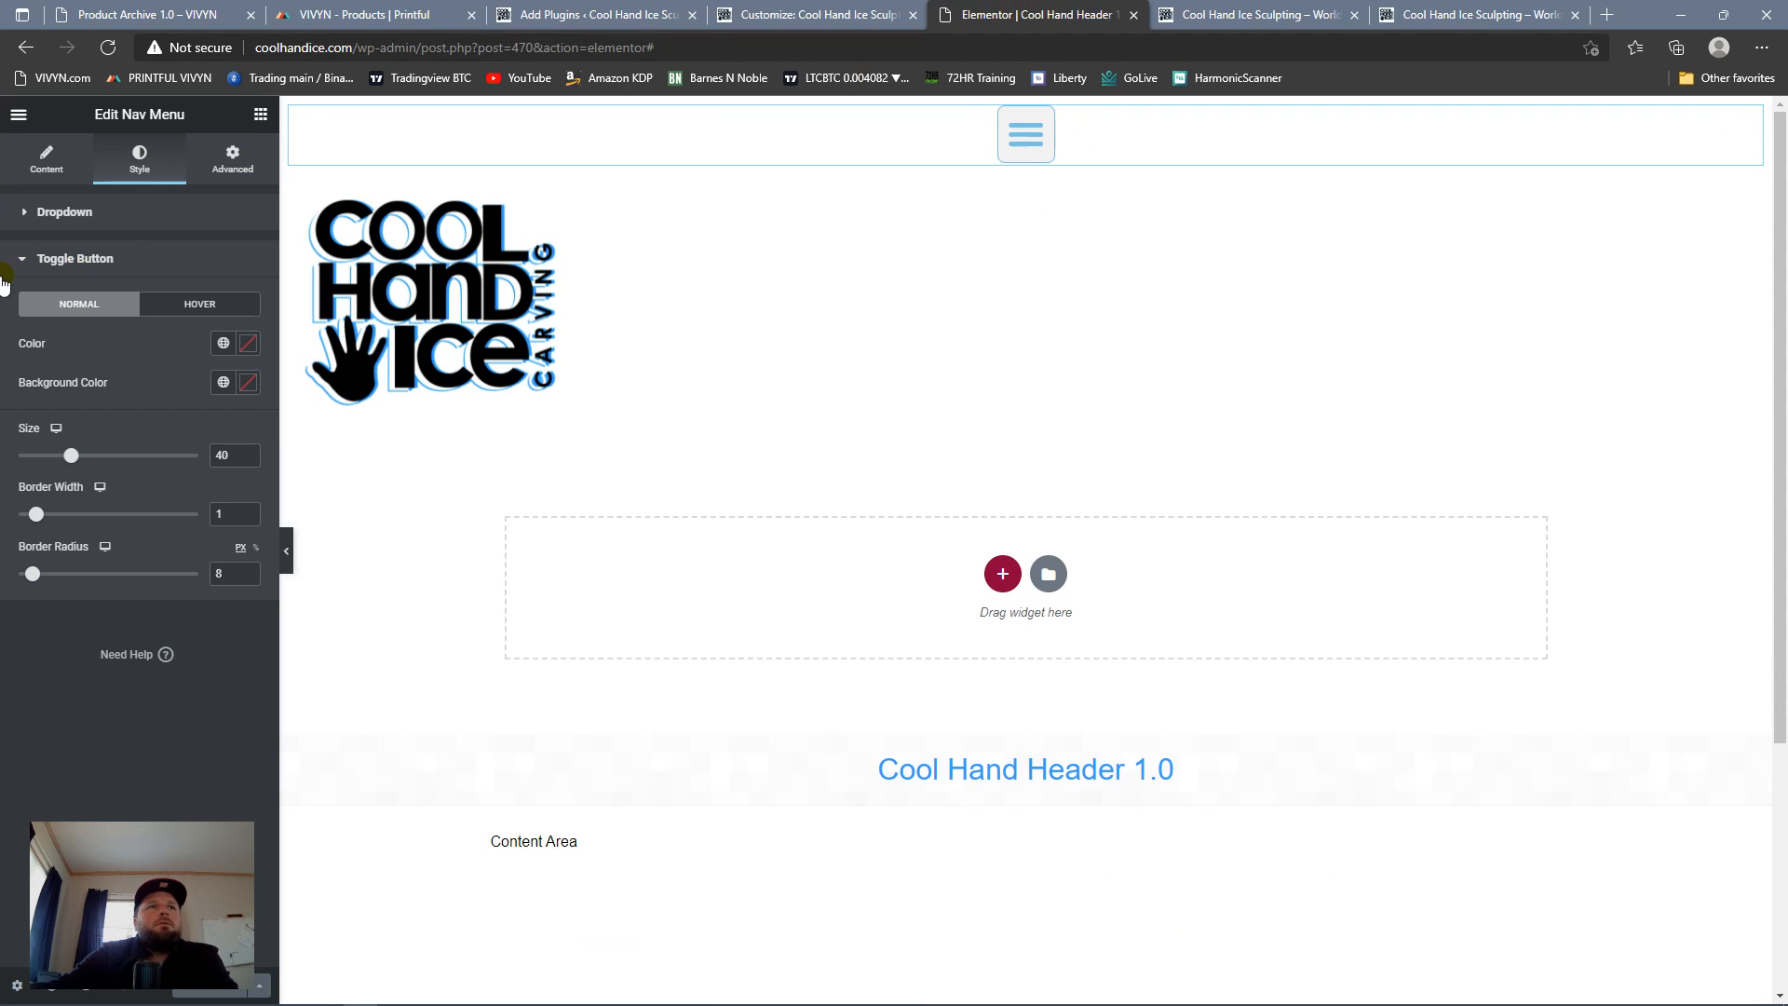
{"action": "left_click", "coordinate": [58, 170]}
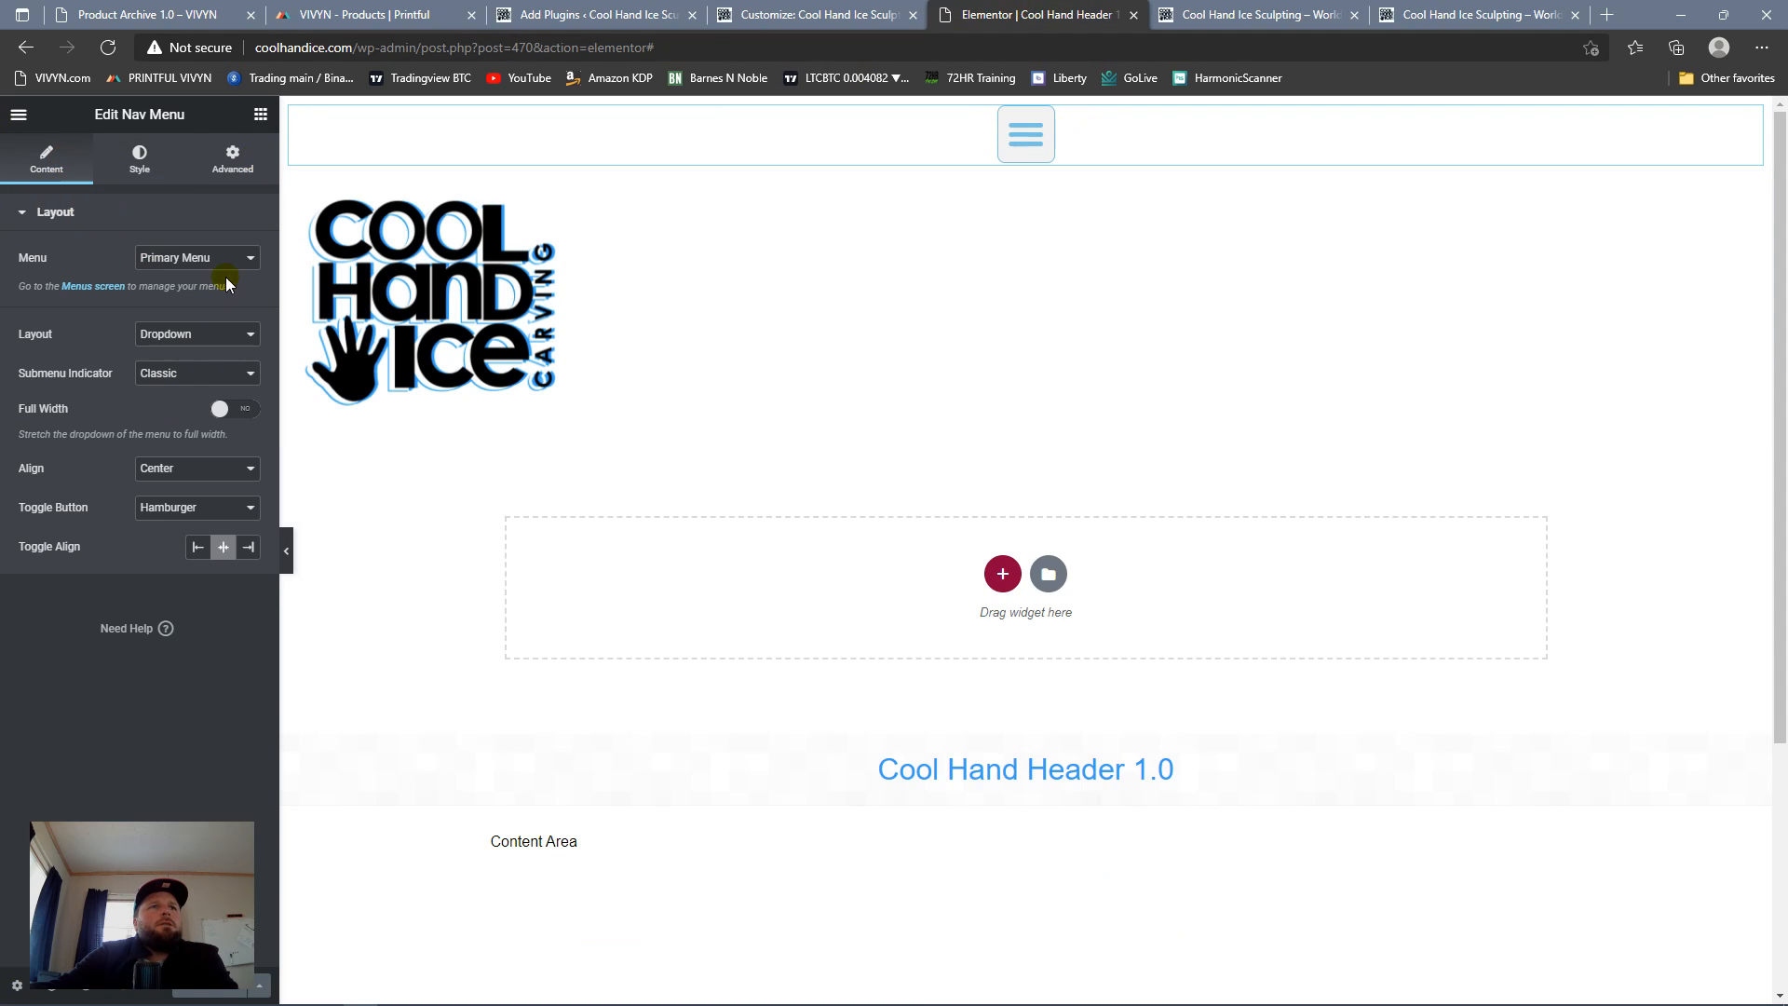
{"action": "left_click", "coordinate": [239, 343]}
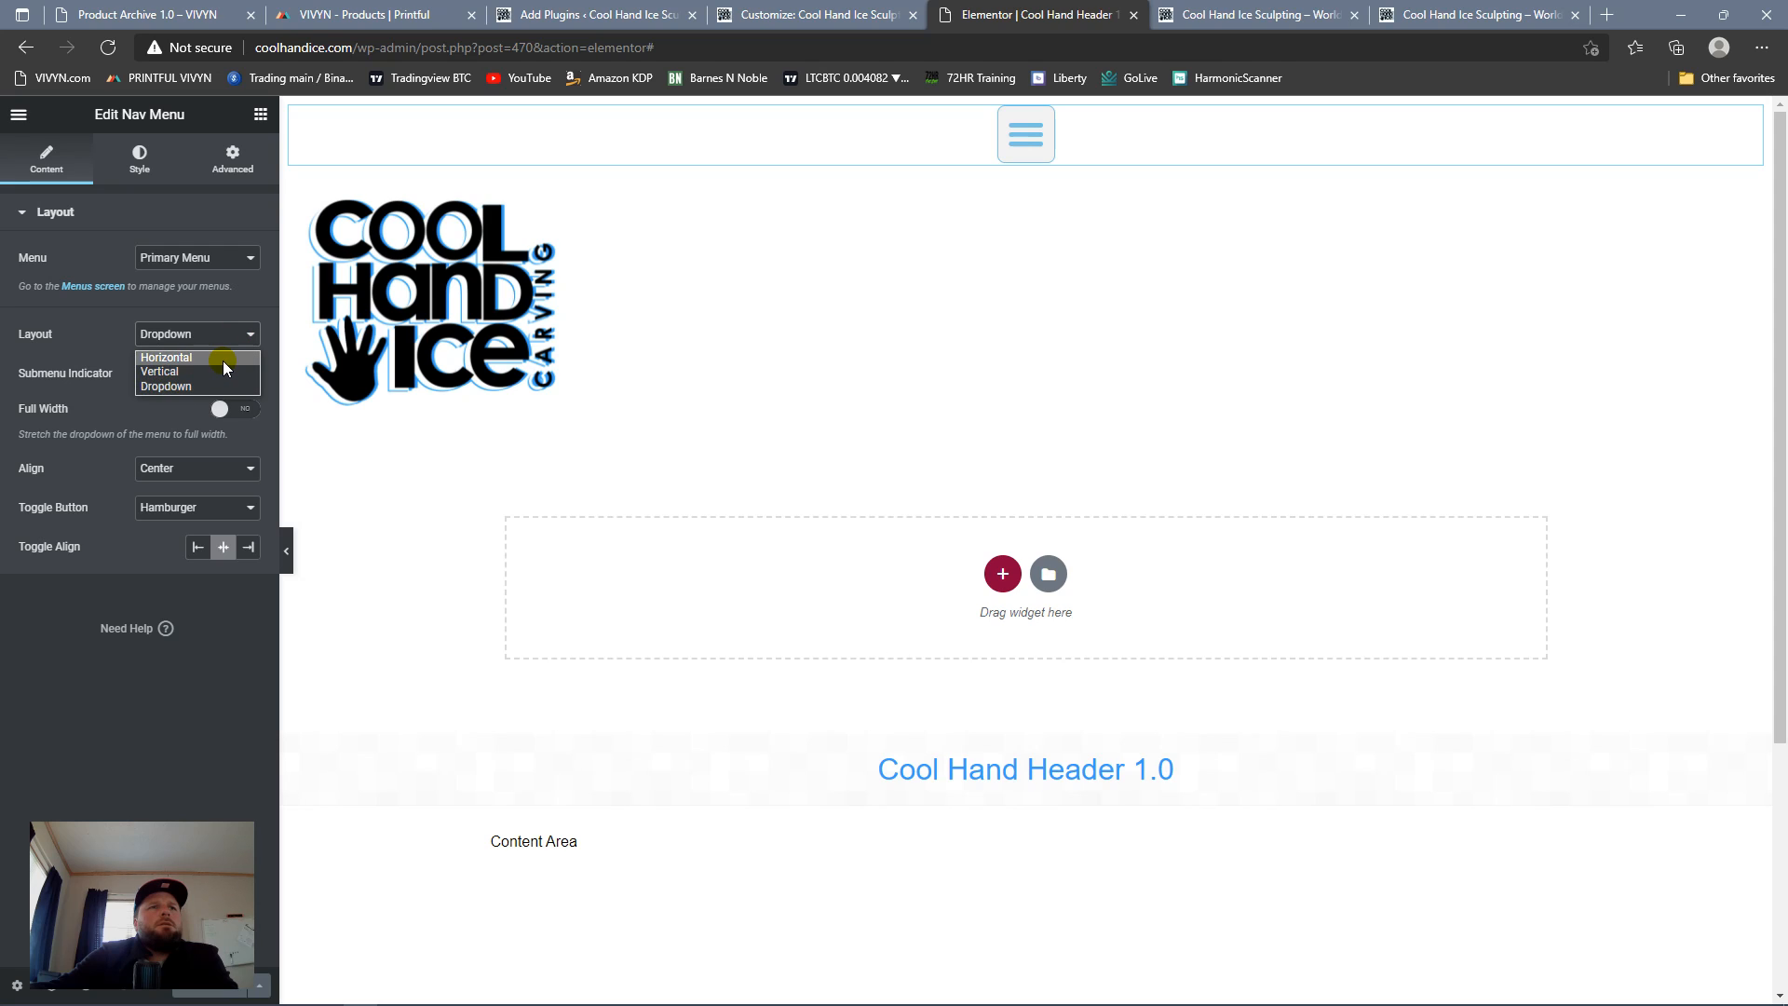
{"action": "left_click", "coordinate": [214, 371]}
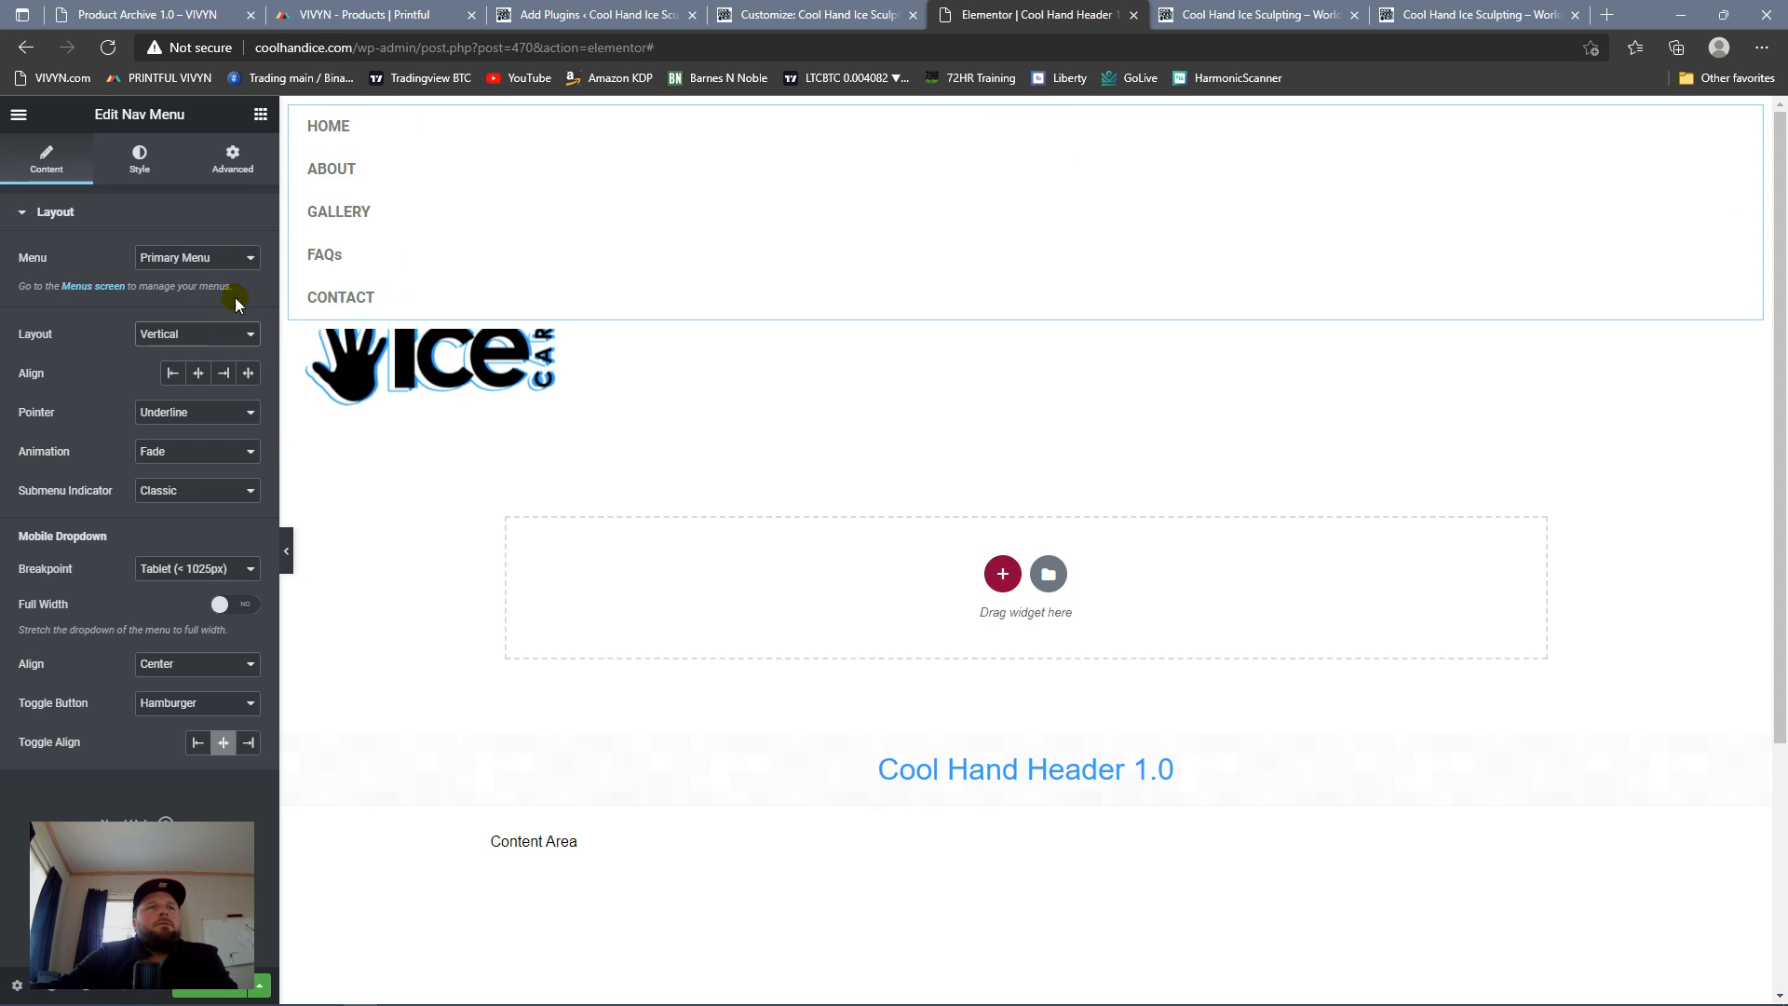
Step: Set the nav menu's layout to Horizontal with centered alignment and check it in the preview
{"action": "left_click", "coordinate": [245, 335]}
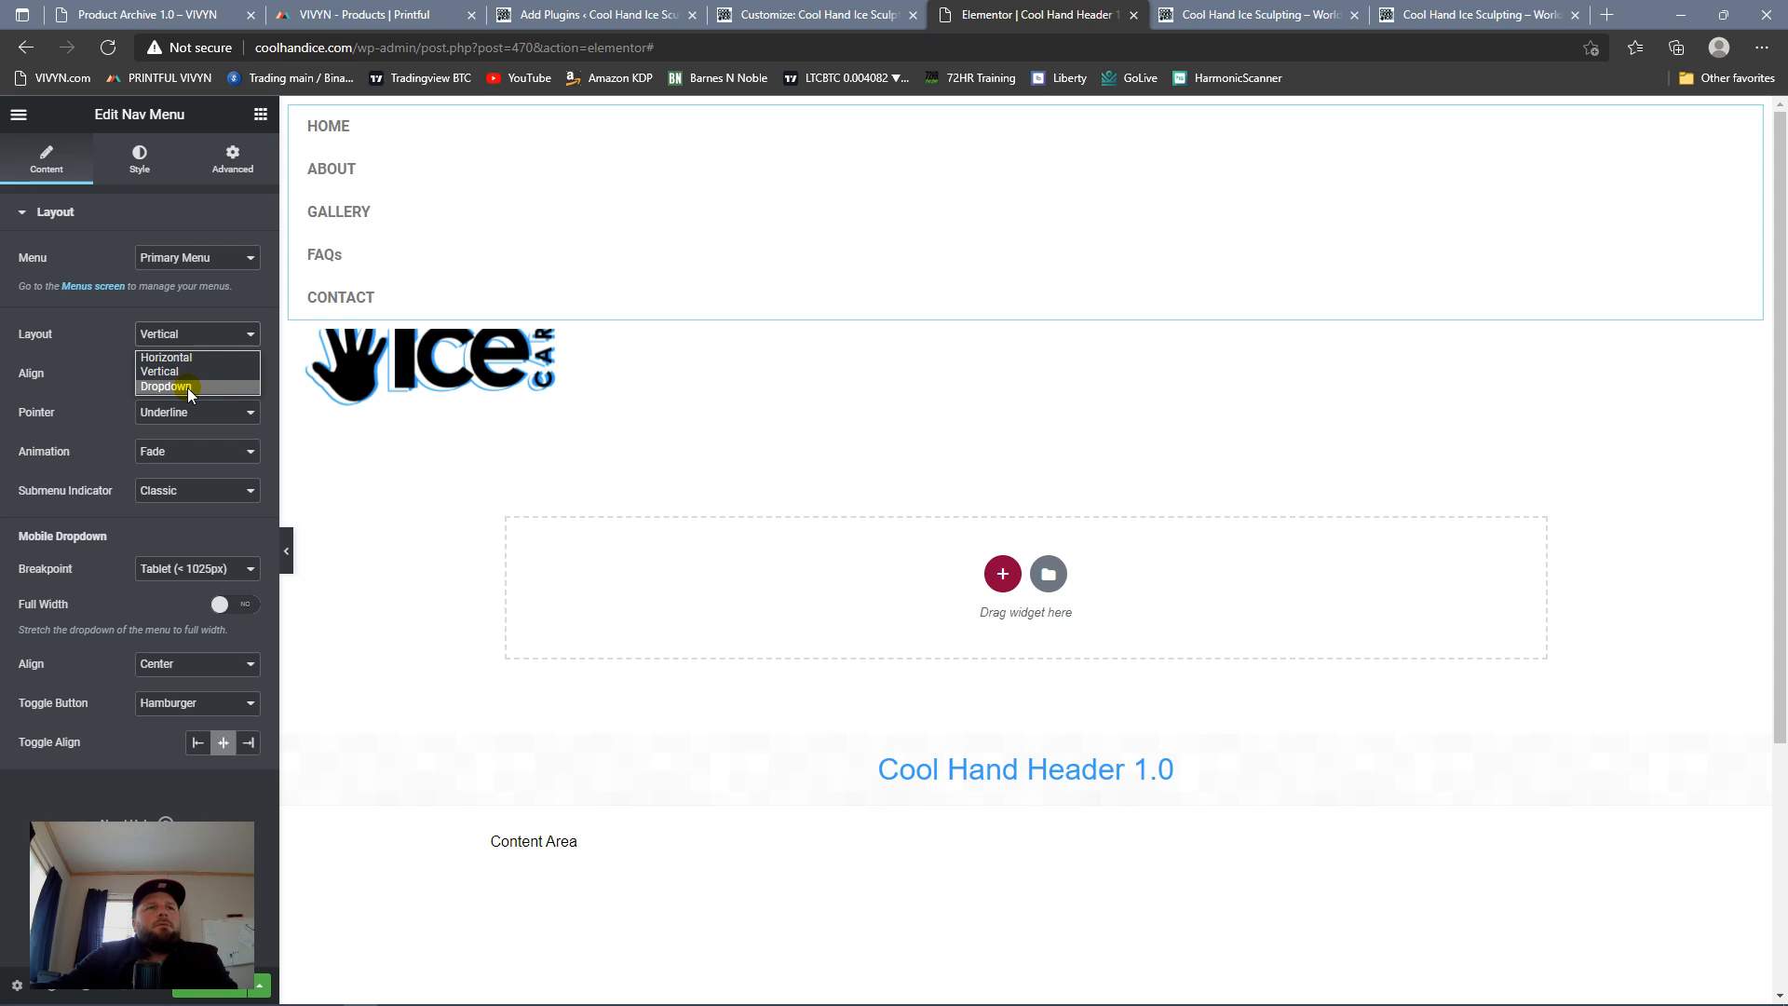
{"action": "left_click", "coordinate": [198, 359]}
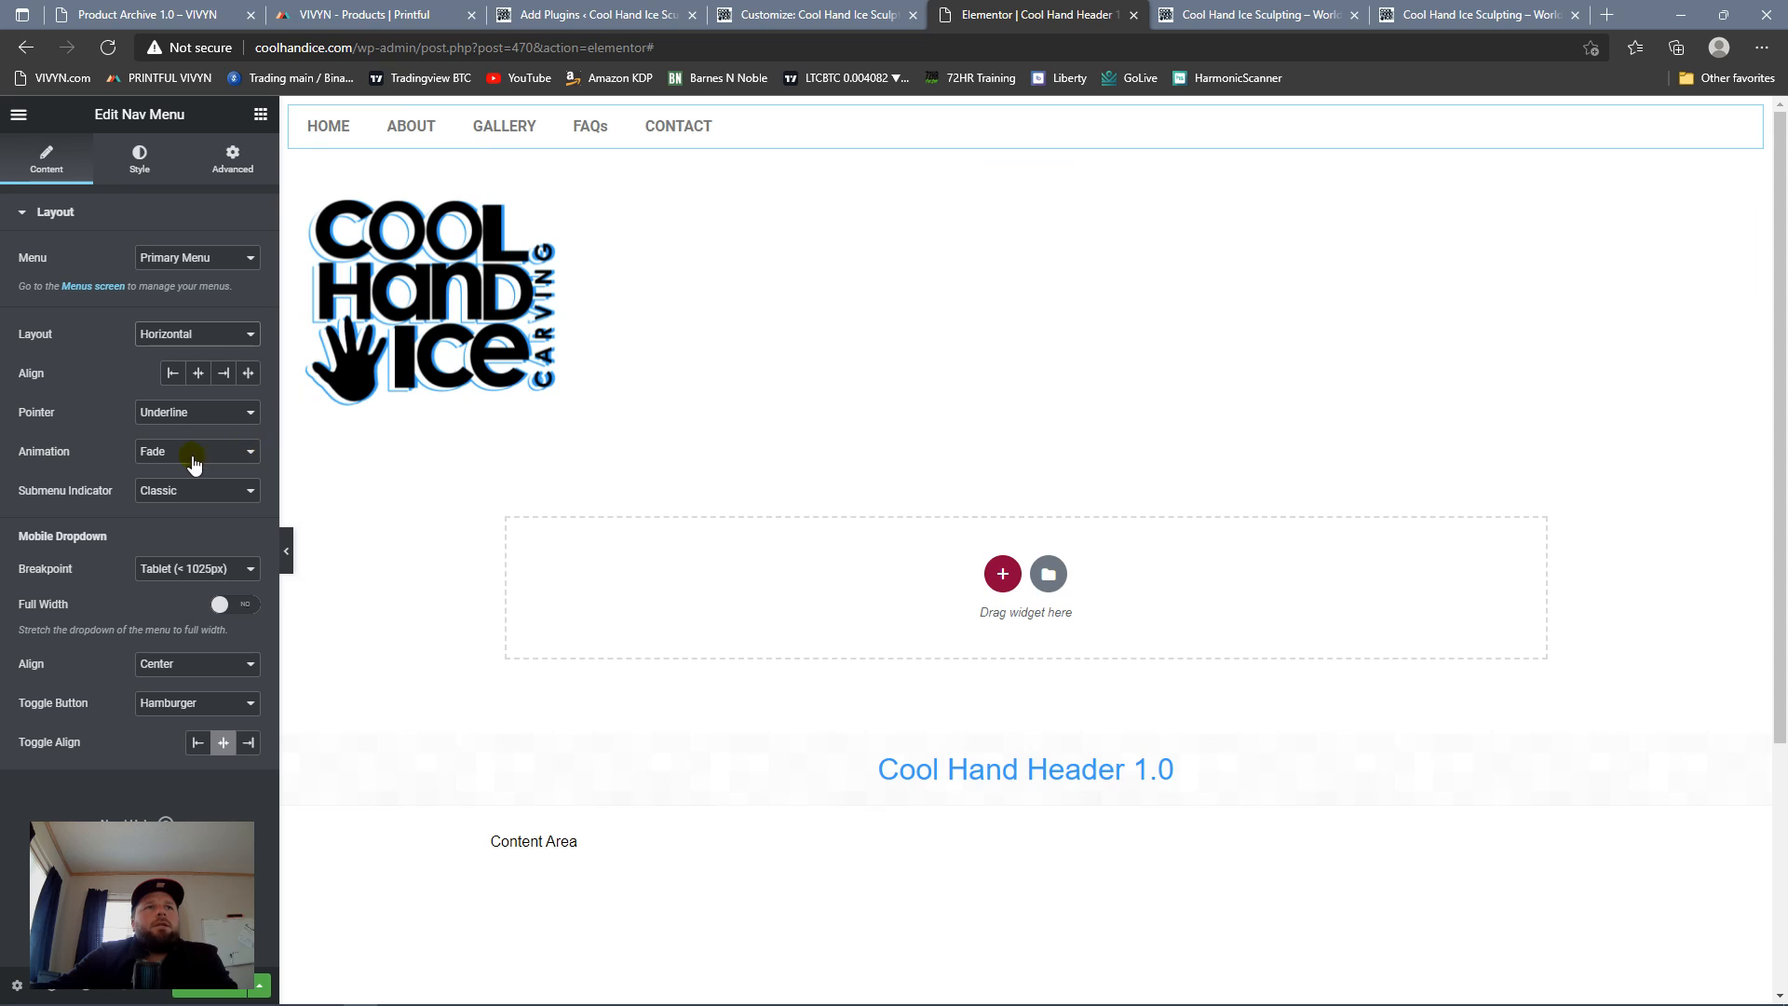
{"action": "left_click", "coordinate": [200, 380]}
{"action": "scroll", "coordinate": [906, 354], "scroll_direction": "down", "scroll_amount": 3}
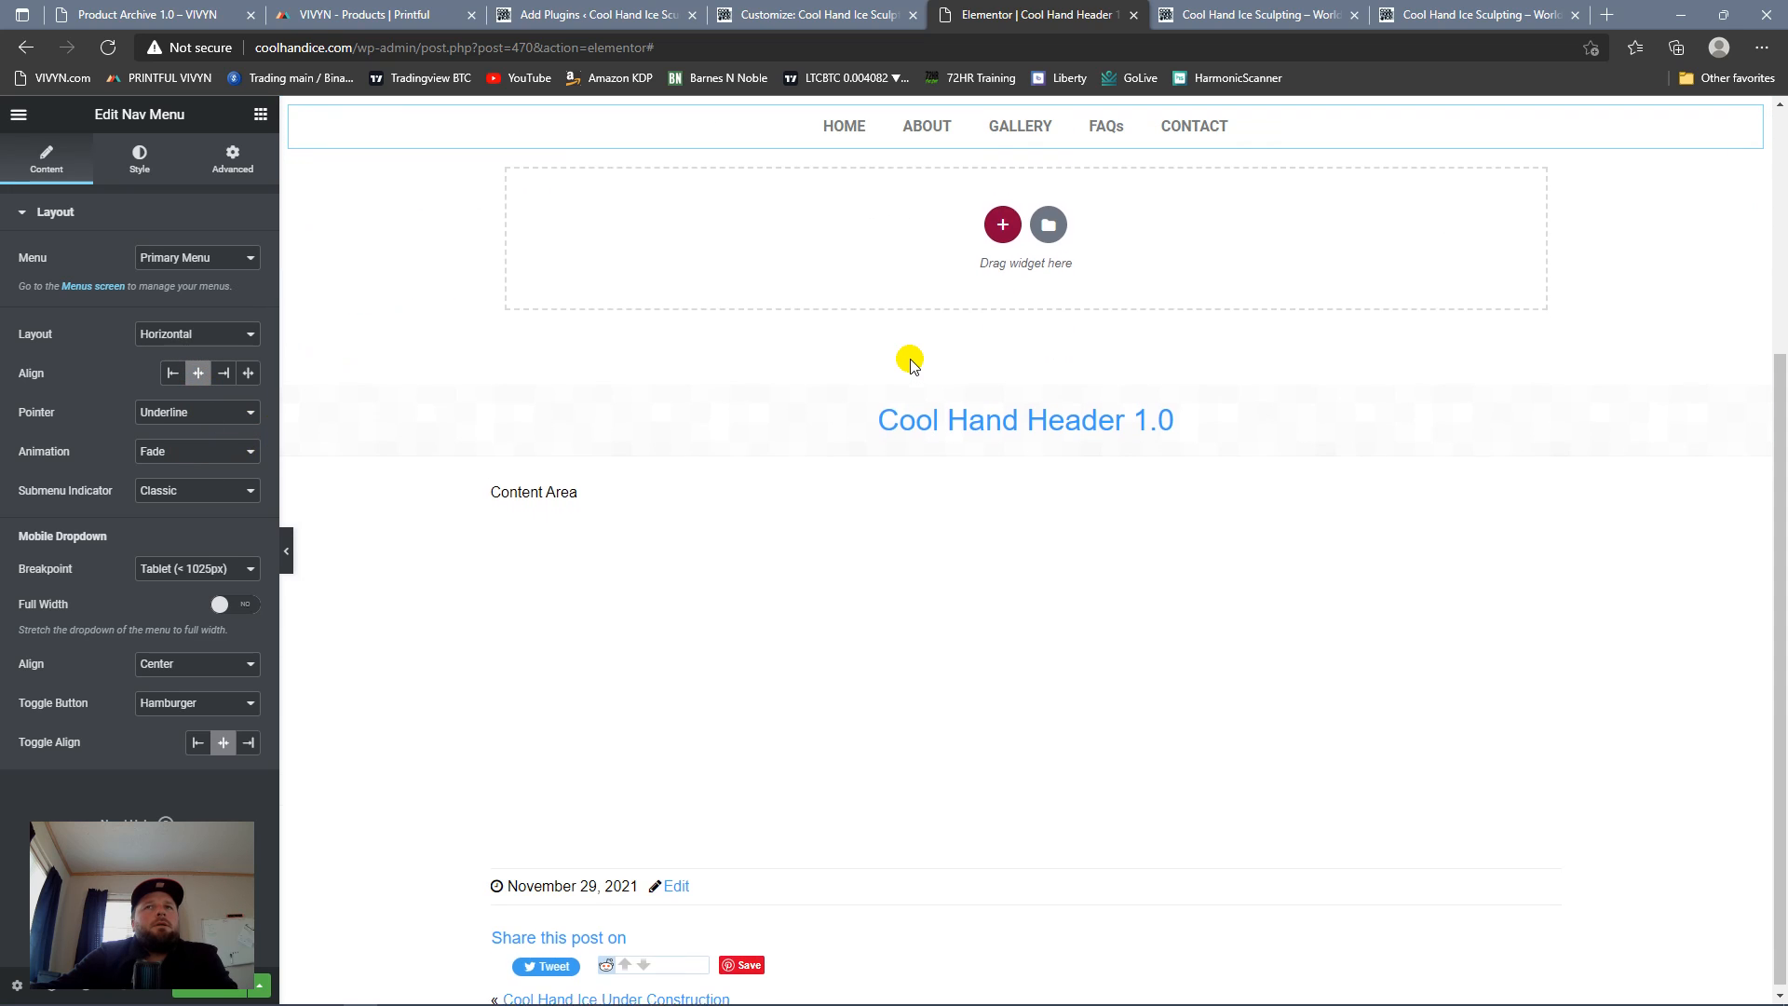
{"action": "scroll", "coordinate": [911, 368], "scroll_direction": "up", "scroll_amount": 3}
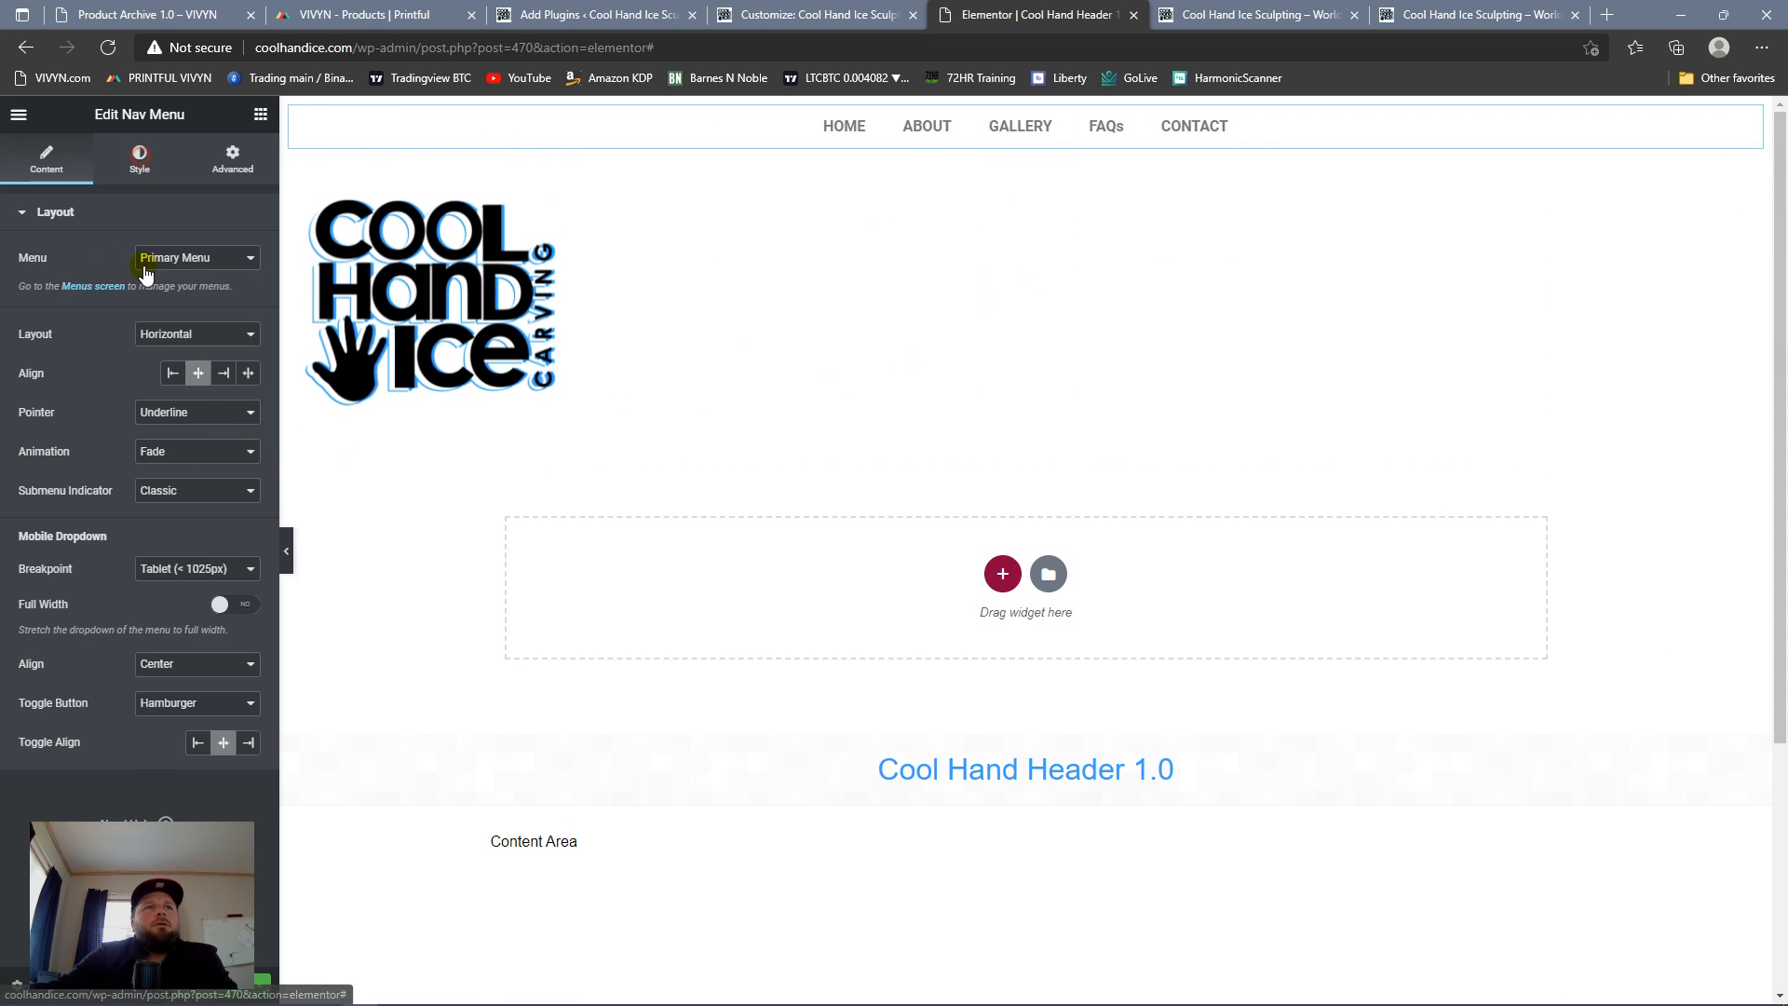
Step: Set the main menu's normal text color to the Primary global color
{"action": "left_click", "coordinate": [149, 160]}
{"action": "left_click", "coordinate": [223, 337]}
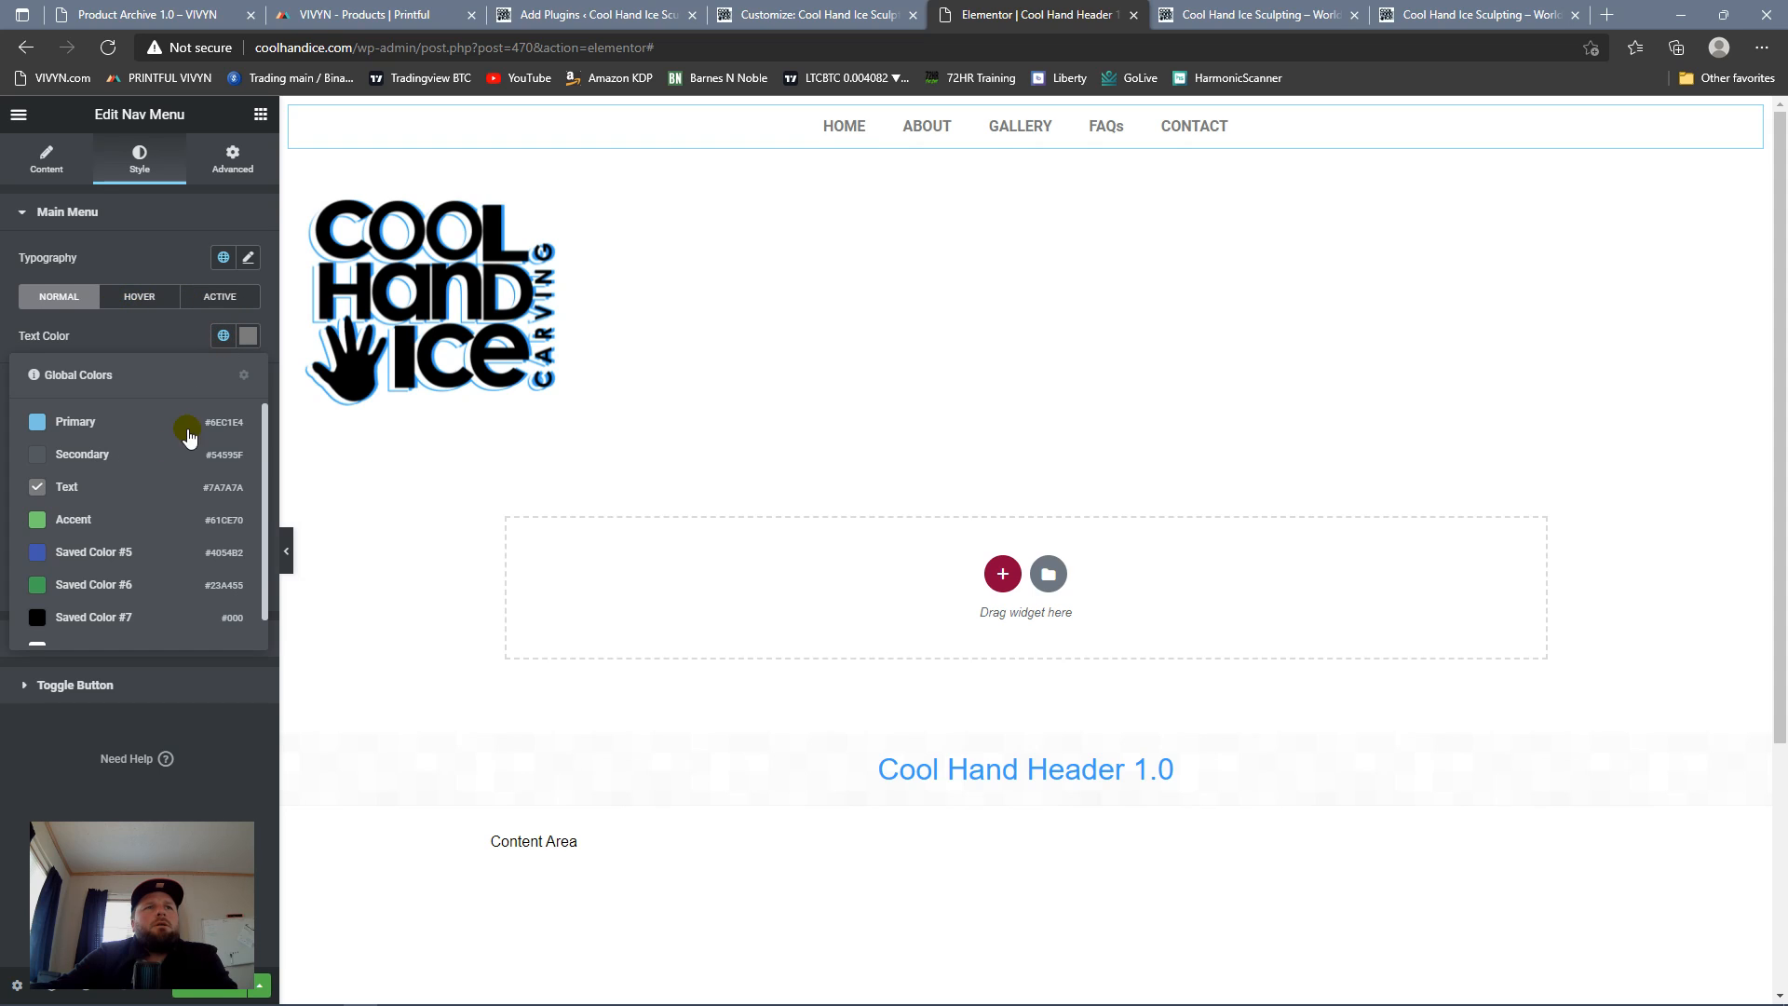
{"action": "left_click", "coordinate": [160, 417]}
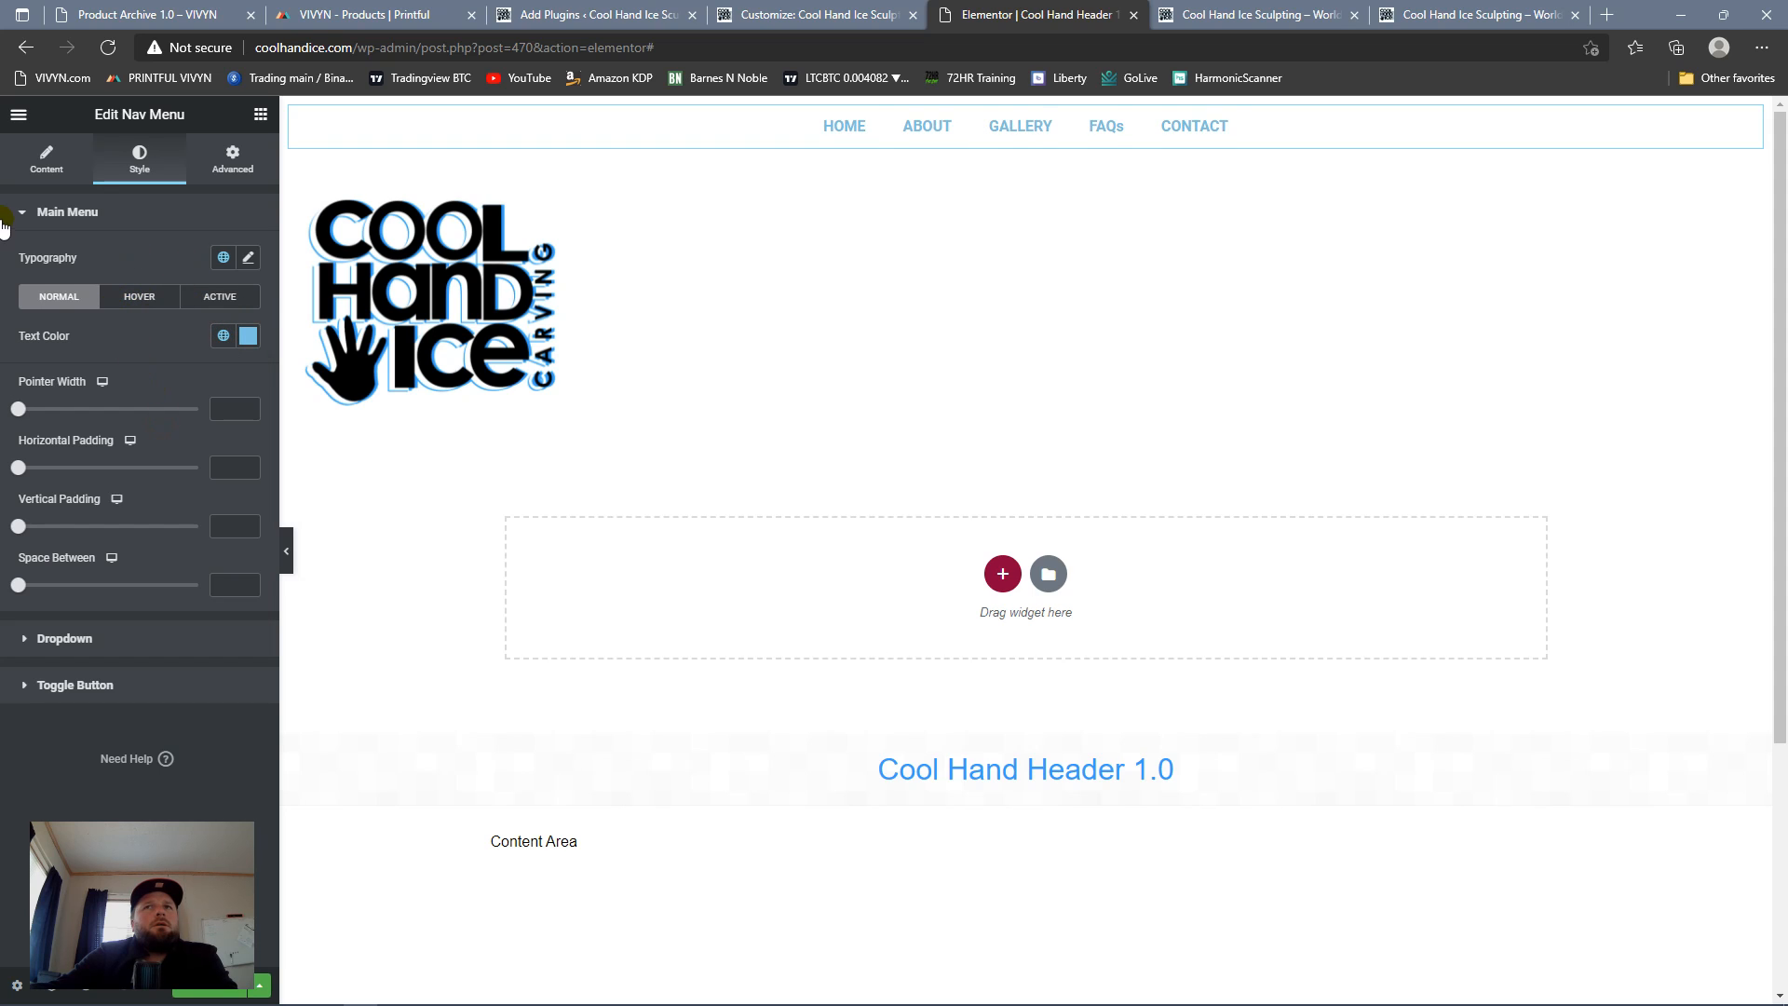
{"action": "scroll", "coordinate": [1177, 347], "scroll_direction": "down", "scroll_amount": 3}
{"action": "scroll", "coordinate": [1065, 339], "scroll_direction": "up", "scroll_amount": 3}
Step: Give the main menu's hover state the black Saved Color #7 for text and the Primary color for the pointer
{"action": "left_click", "coordinate": [139, 298]}
{"action": "left_click", "coordinate": [223, 337]}
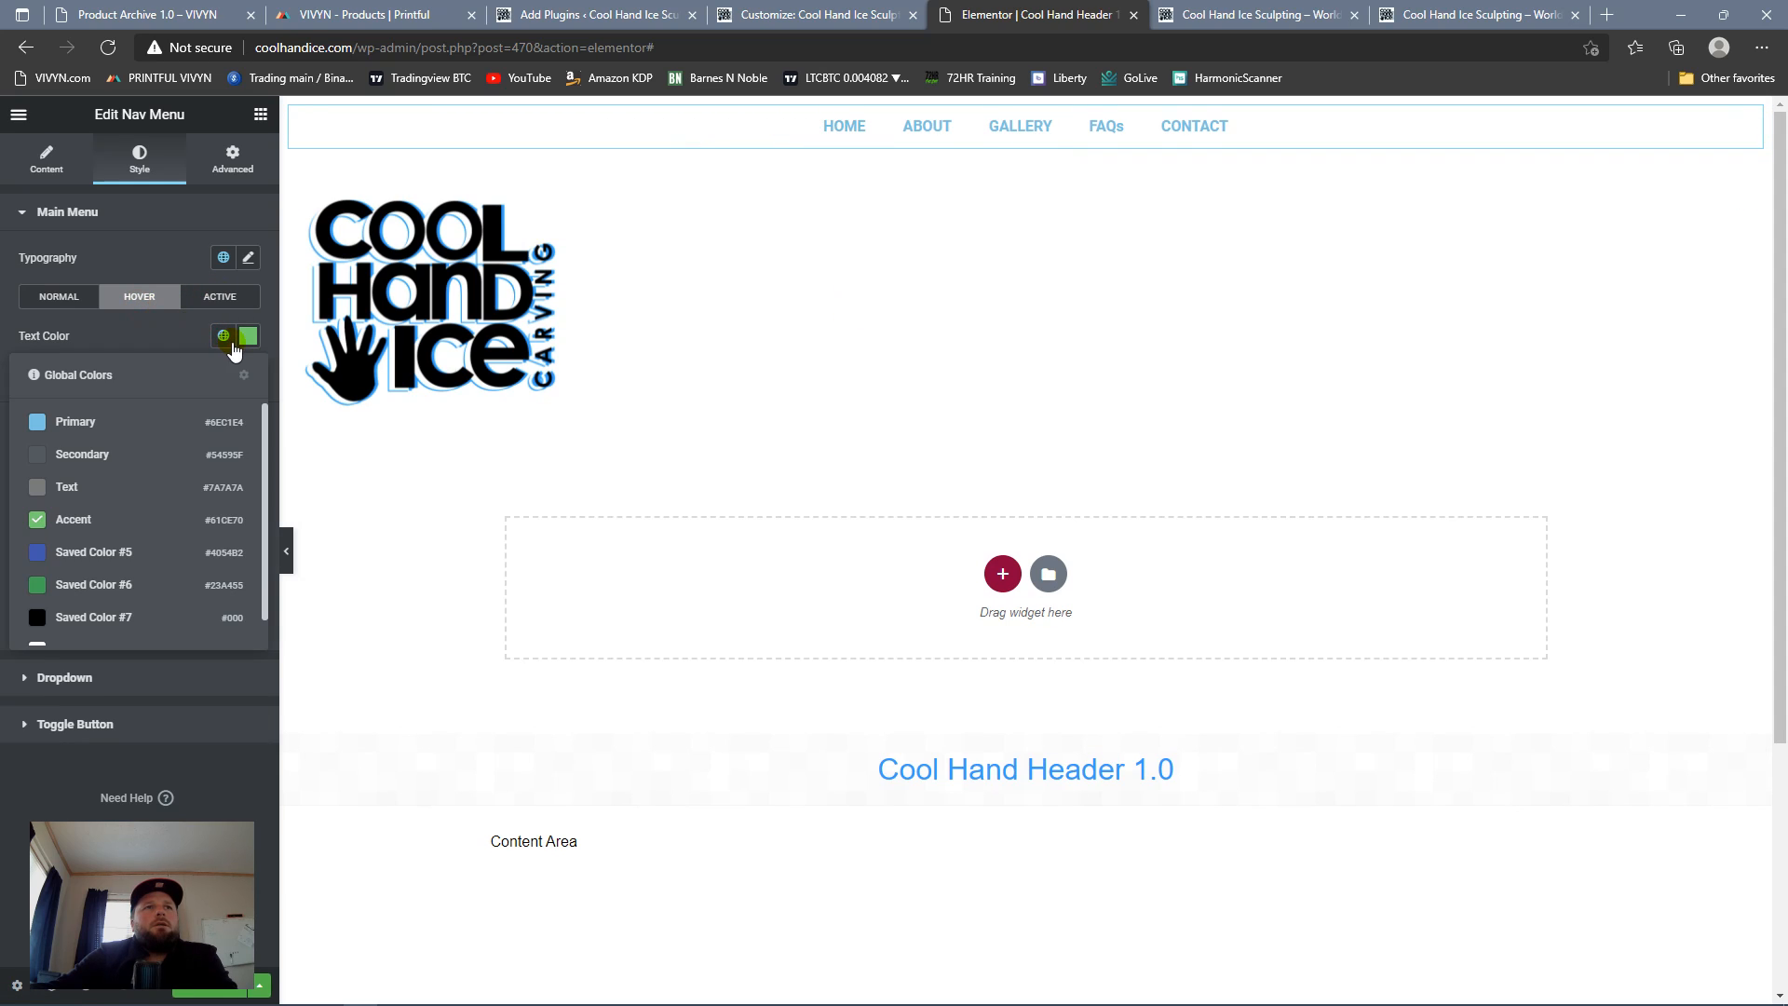
{"action": "left_click", "coordinate": [92, 619]}
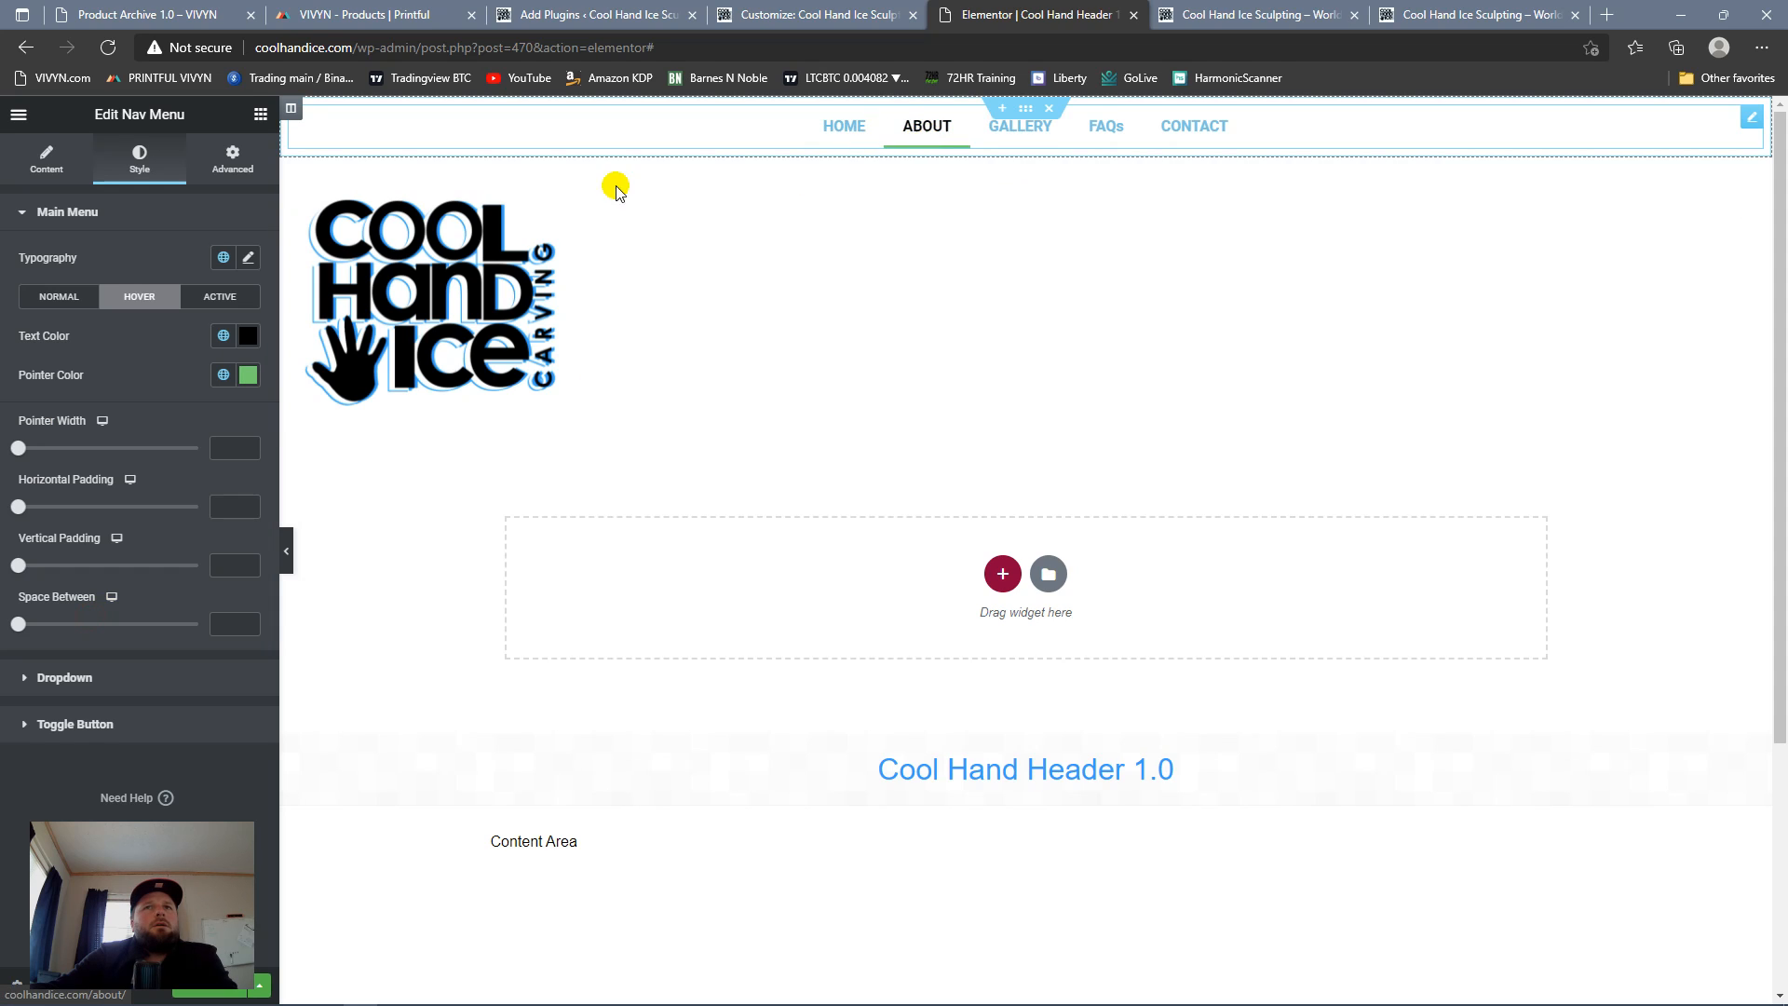
{"action": "left_click", "coordinate": [224, 376]}
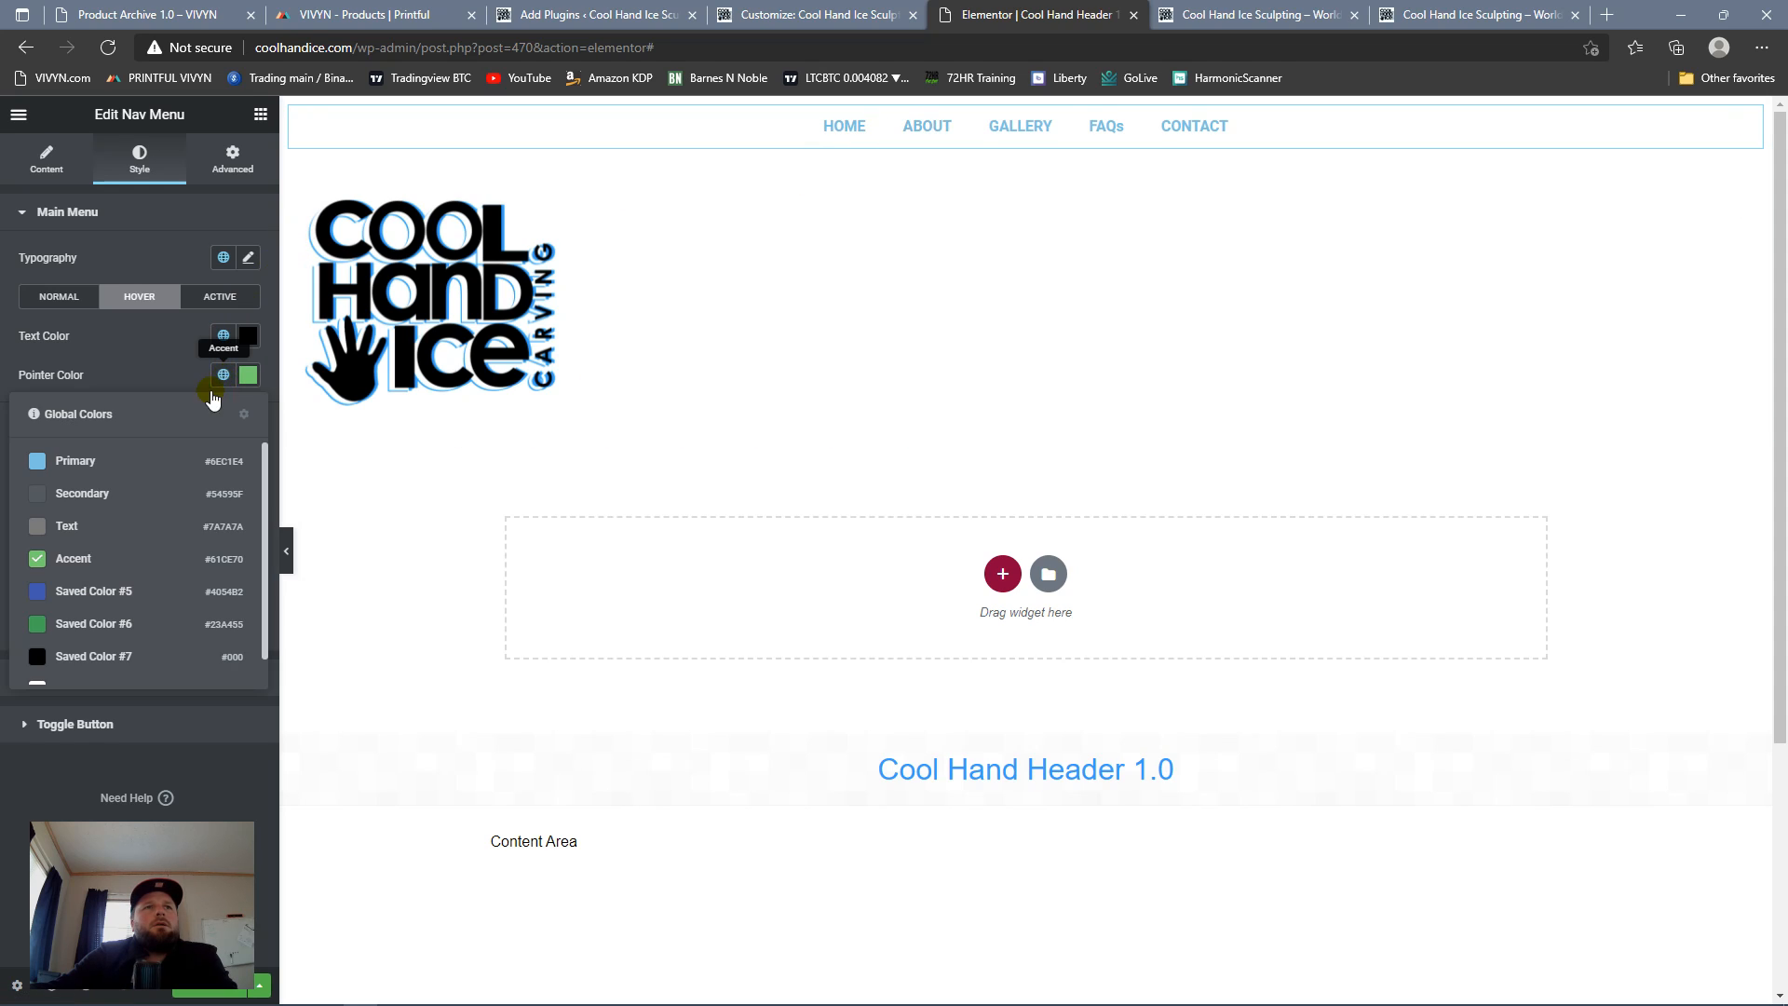
{"action": "left_click", "coordinate": [155, 463]}
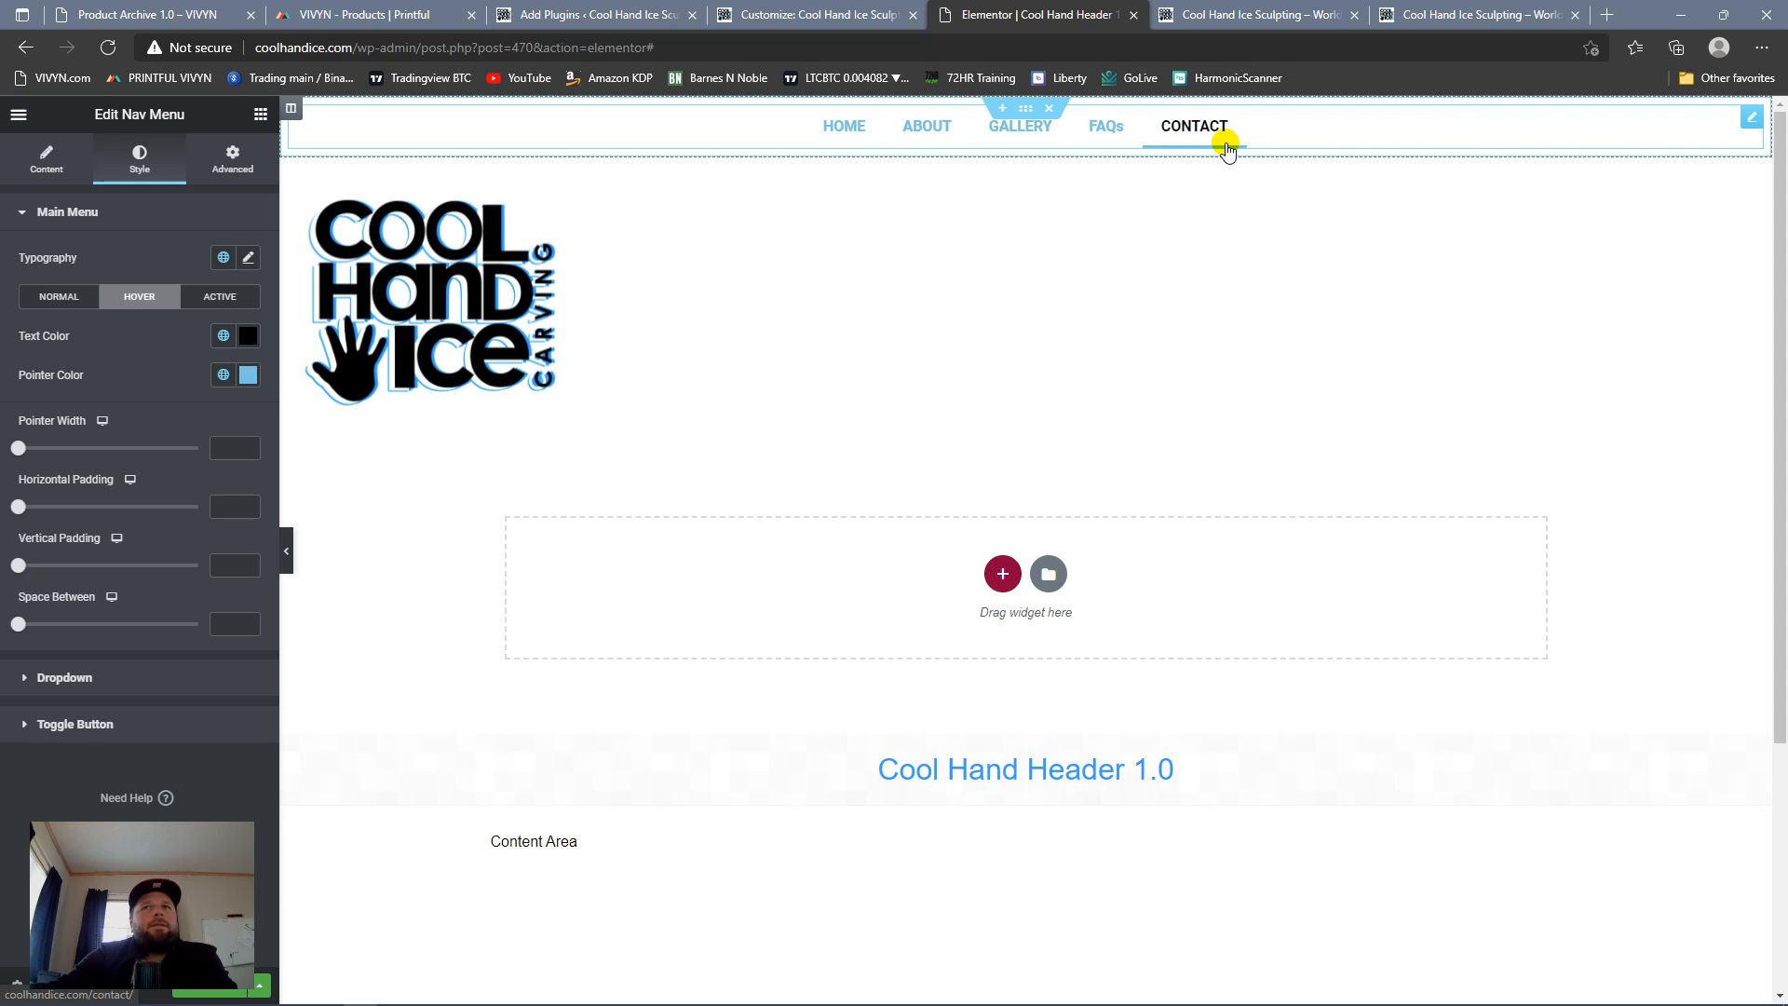
Step: Give the main menu's active state the black Saved Color #7 for text and the Primary color for the pointer
{"action": "left_click", "coordinate": [220, 297]}
{"action": "left_click", "coordinate": [223, 335]}
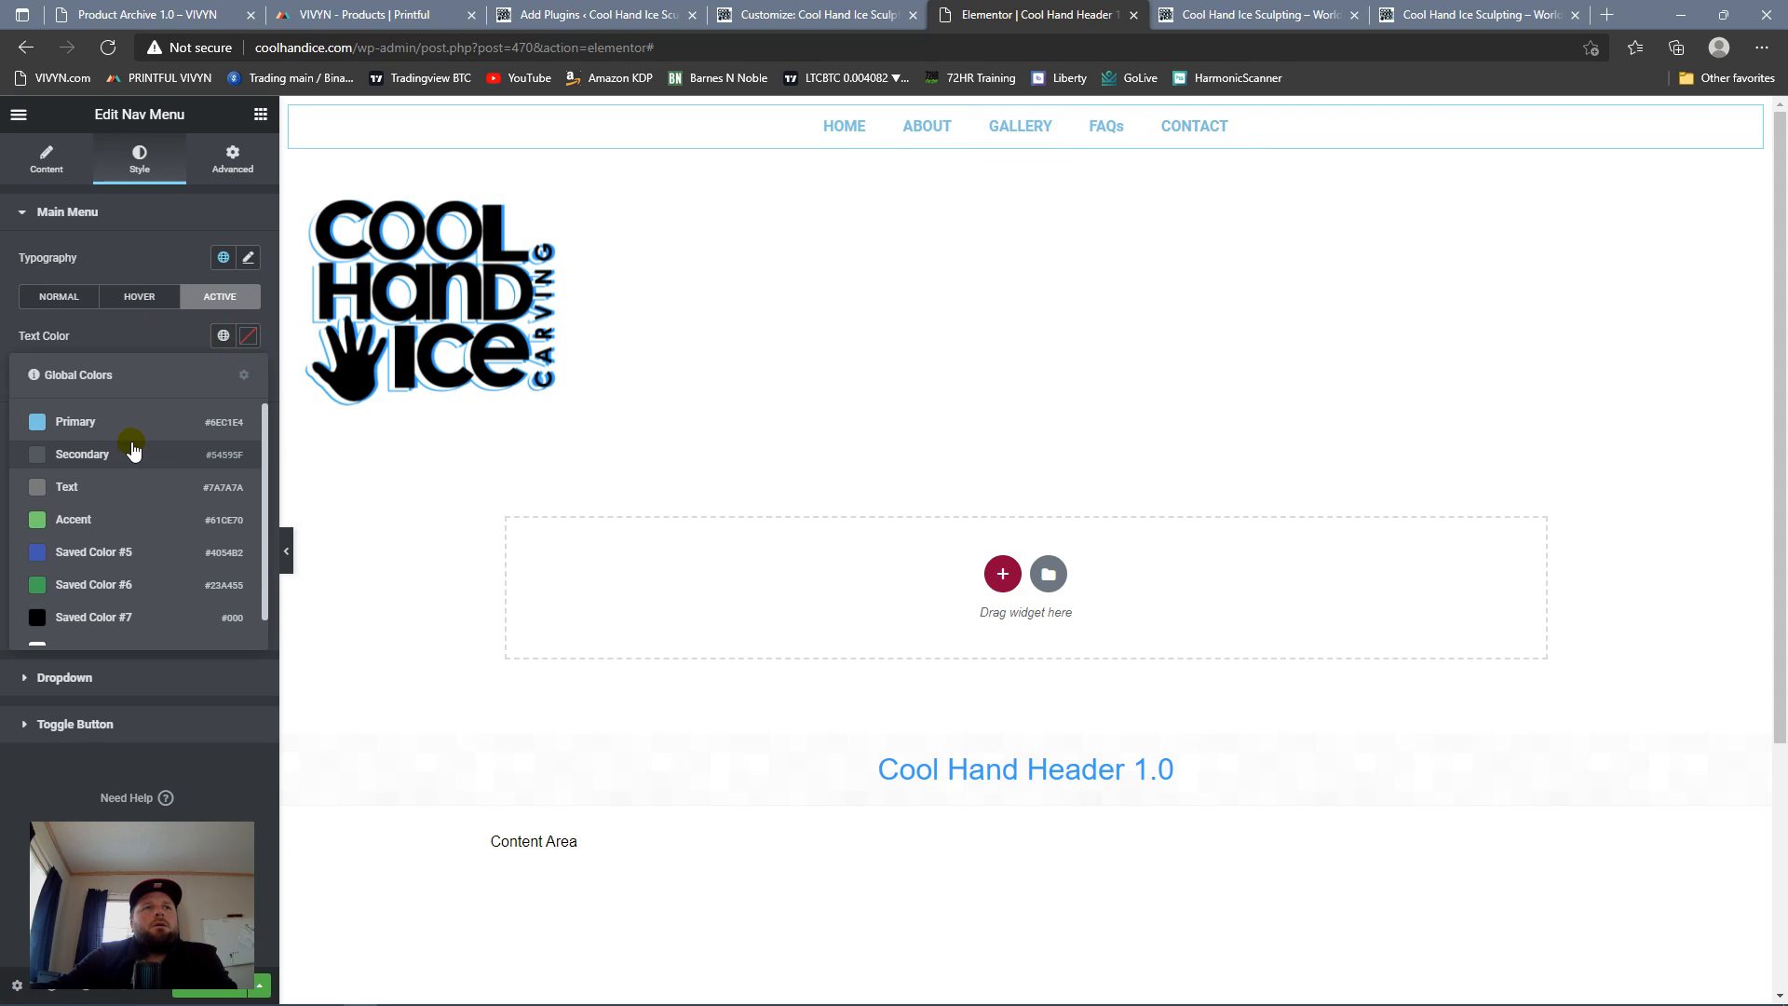
{"action": "left_click", "coordinate": [75, 617]}
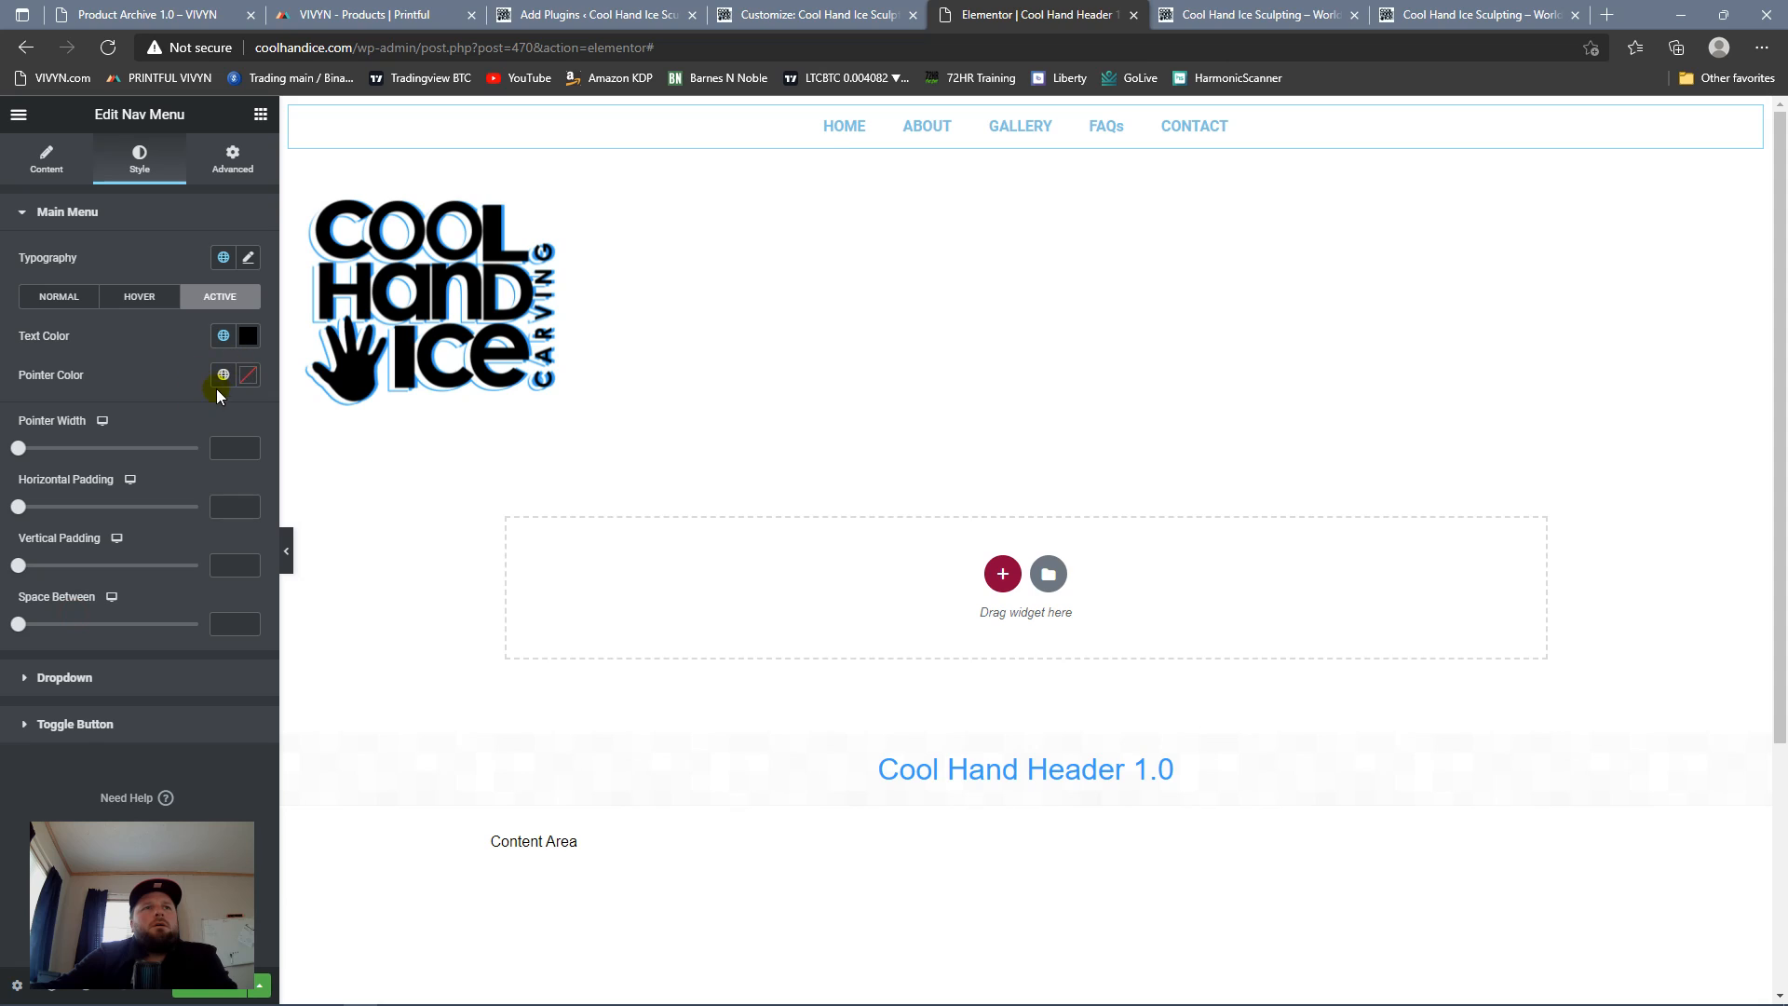
{"action": "left_click", "coordinate": [222, 374]}
{"action": "left_click", "coordinate": [158, 461]}
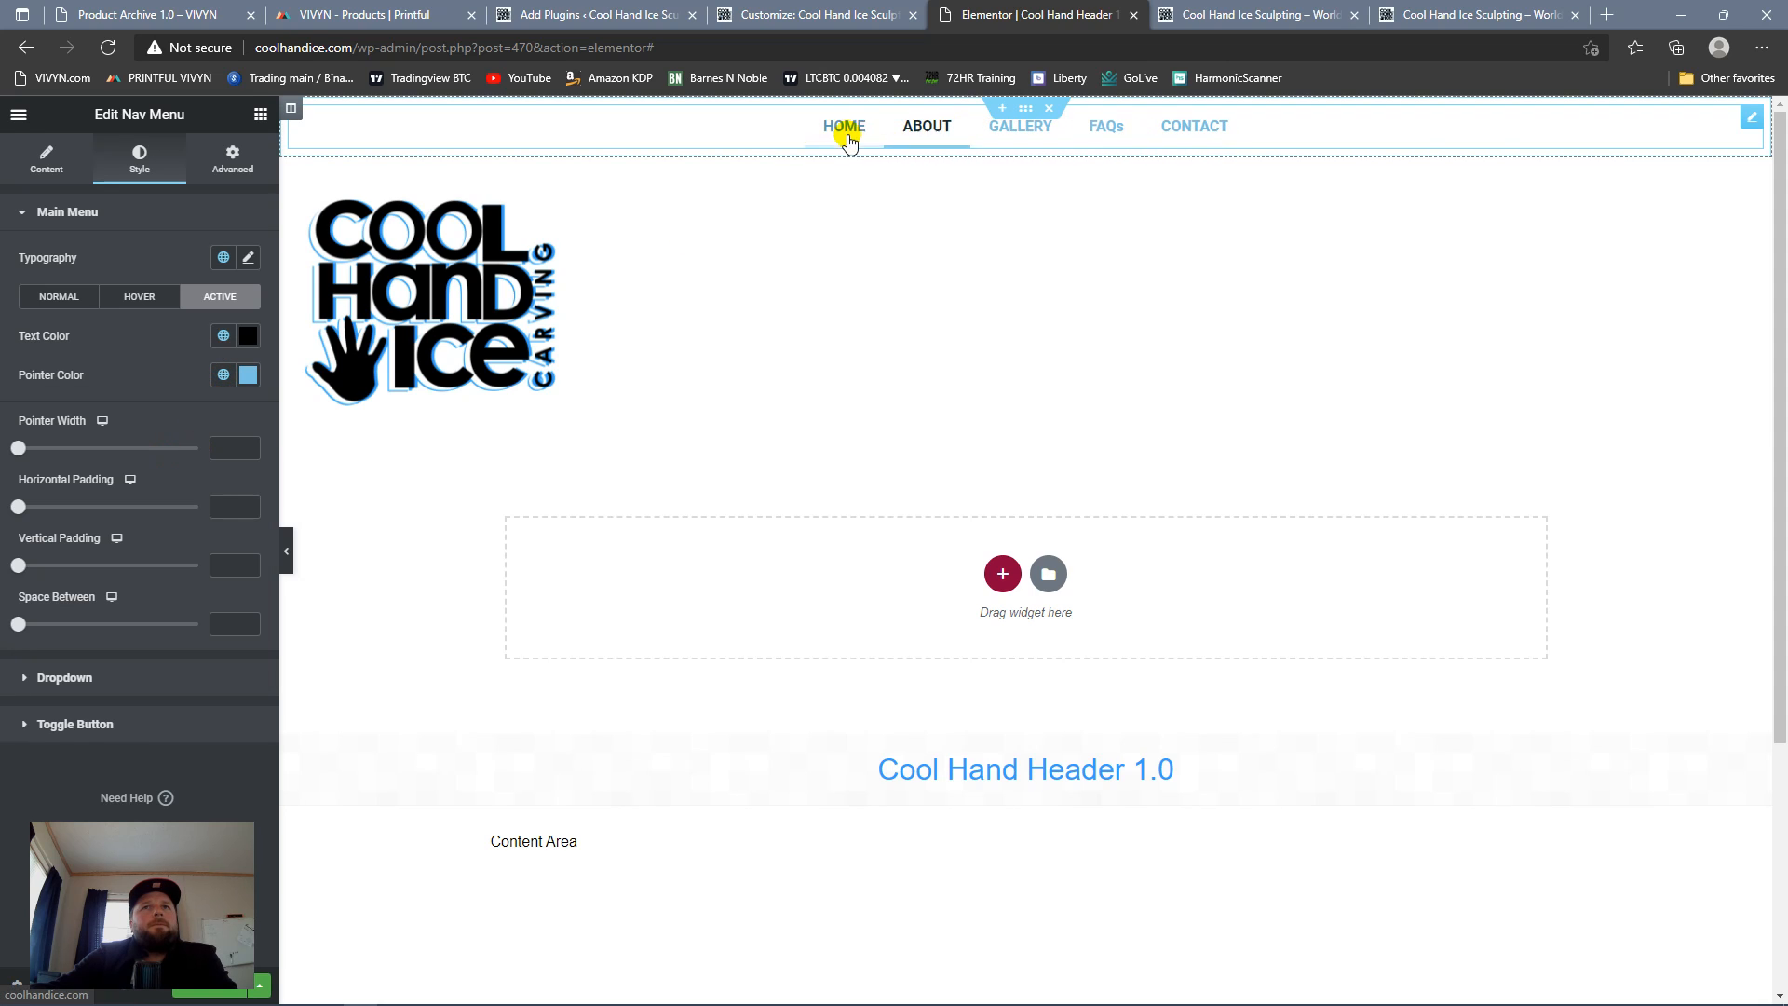
Step: Check the horizontal menu in the preview, update the header template and reload the live homepage
{"action": "scroll", "coordinate": [878, 341], "scroll_direction": "down", "scroll_amount": 4}
{"action": "scroll", "coordinate": [876, 345], "scroll_direction": "up", "scroll_amount": 4}
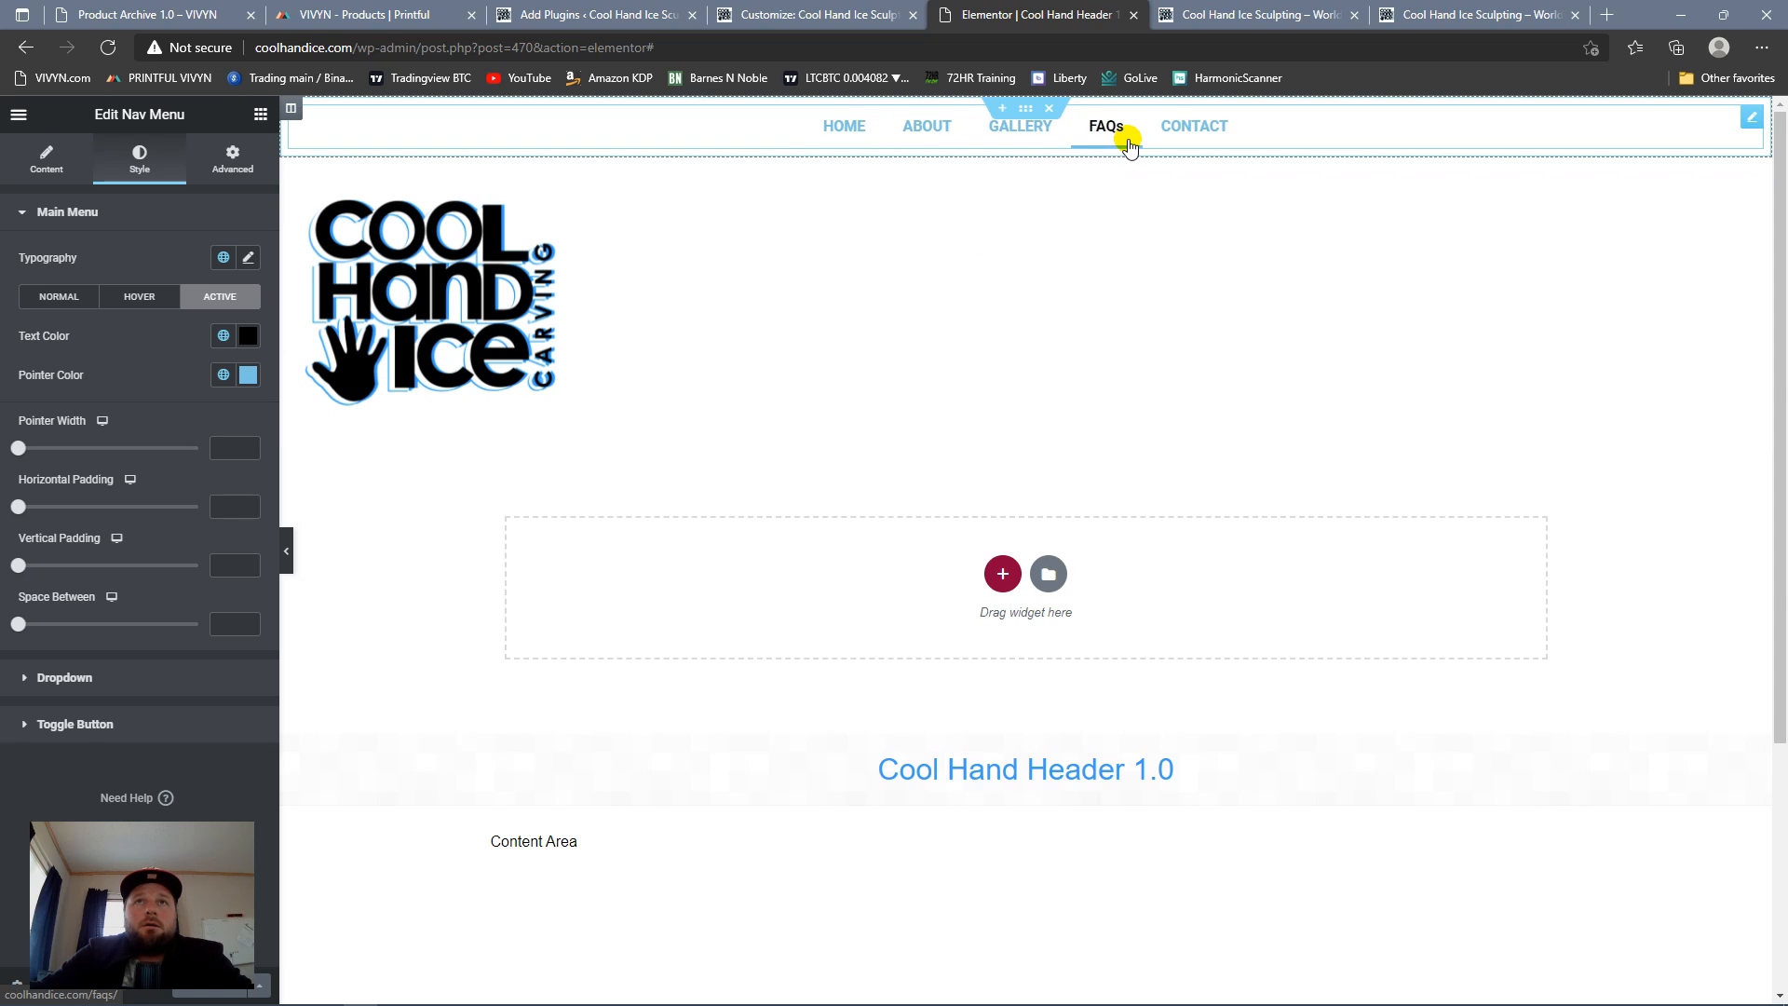
{"action": "scroll", "coordinate": [1160, 294], "scroll_direction": "down", "scroll_amount": 4}
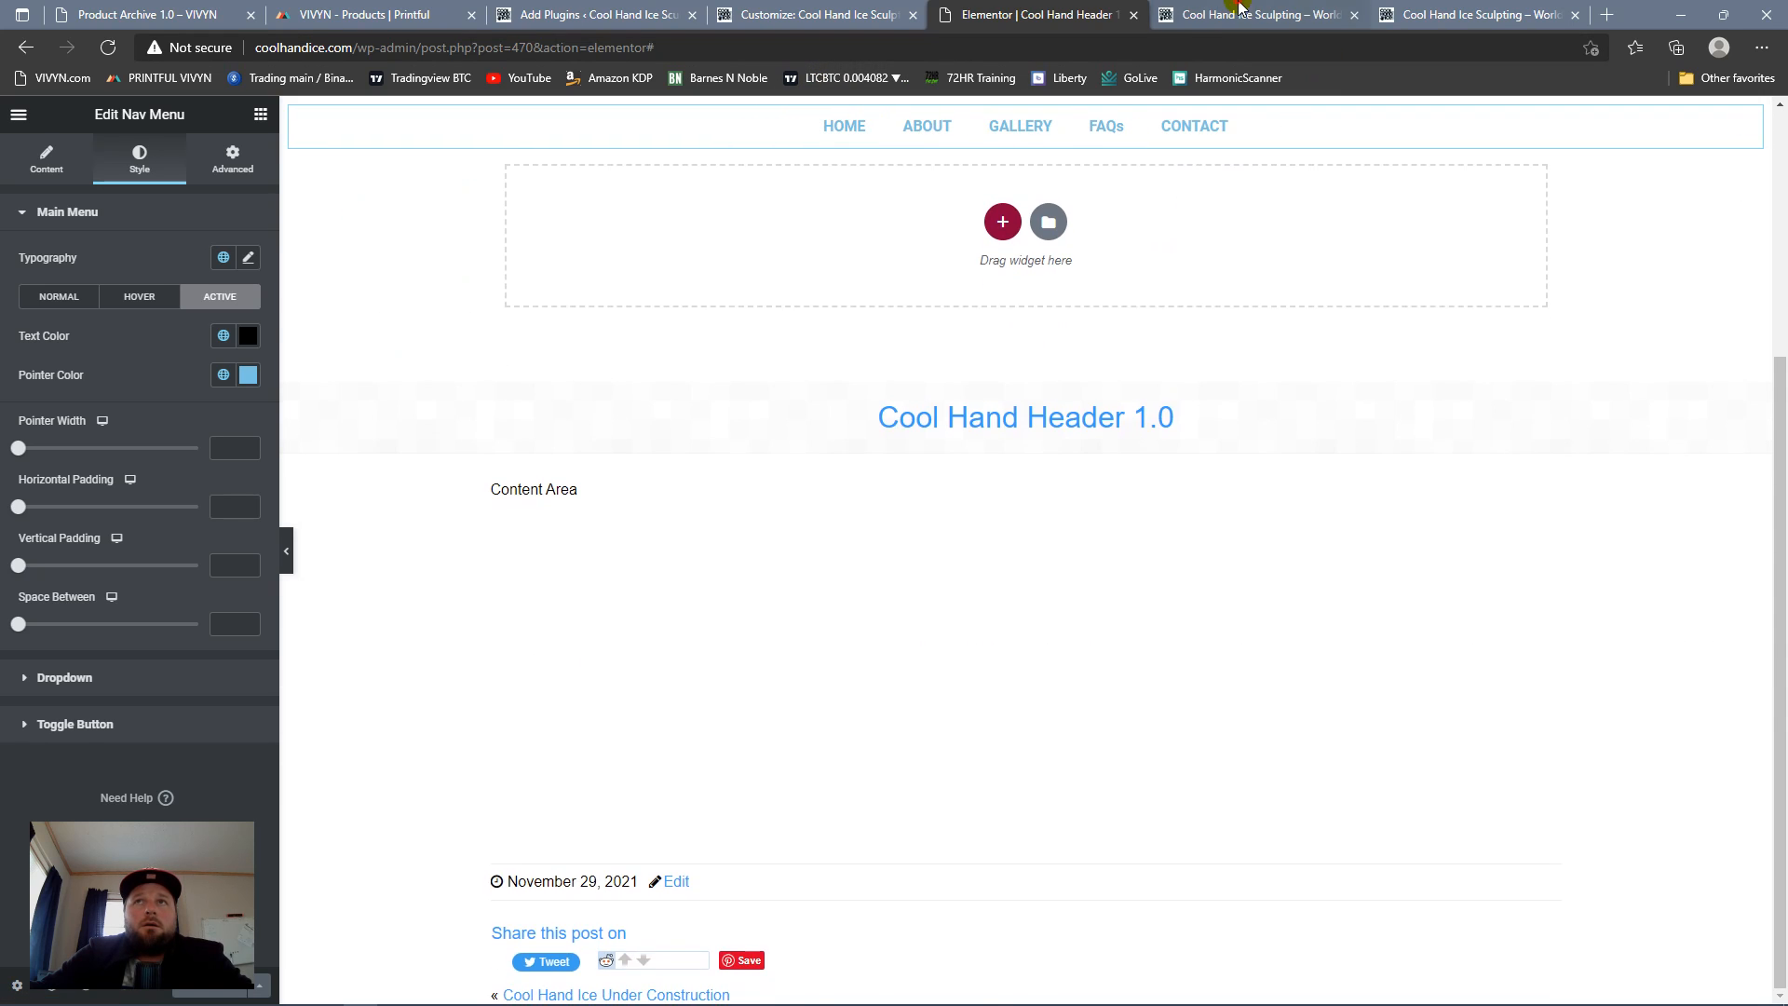
{"action": "left_click", "coordinate": [1257, 14]}
{"action": "left_click", "coordinate": [109, 48]}
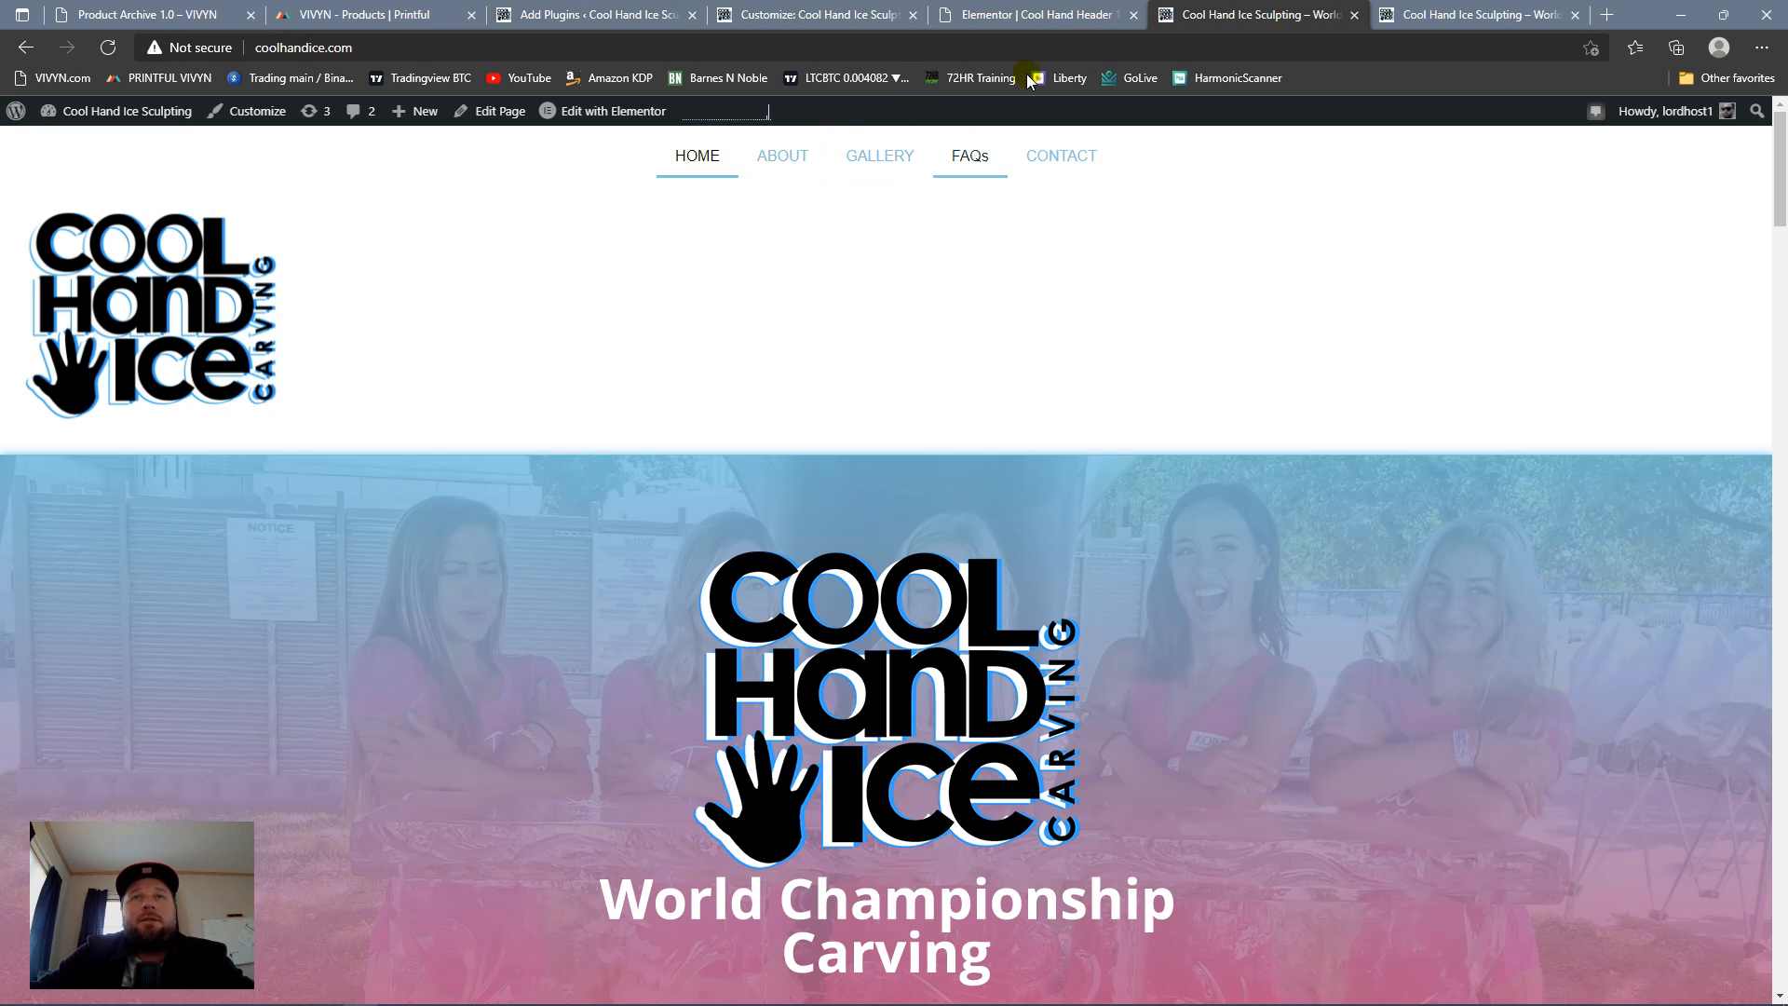
Step: Compare the reloaded homepage's horizontal menu with the older toggle-button version in the other homepage tab
{"action": "left_click", "coordinate": [1472, 14]}
{"action": "left_click", "coordinate": [1226, 12]}
{"action": "left_click", "coordinate": [1439, 15]}
{"action": "left_click", "coordinate": [1290, 15]}
{"action": "left_click", "coordinate": [1070, 12]}
{"action": "left_click", "coordinate": [1289, 13]}
{"action": "left_click", "coordinate": [1414, 17]}
{"action": "left_click", "coordinate": [1251, 15]}
{"action": "left_click", "coordinate": [1040, 17]}
{"action": "left_click", "coordinate": [1272, 15]}
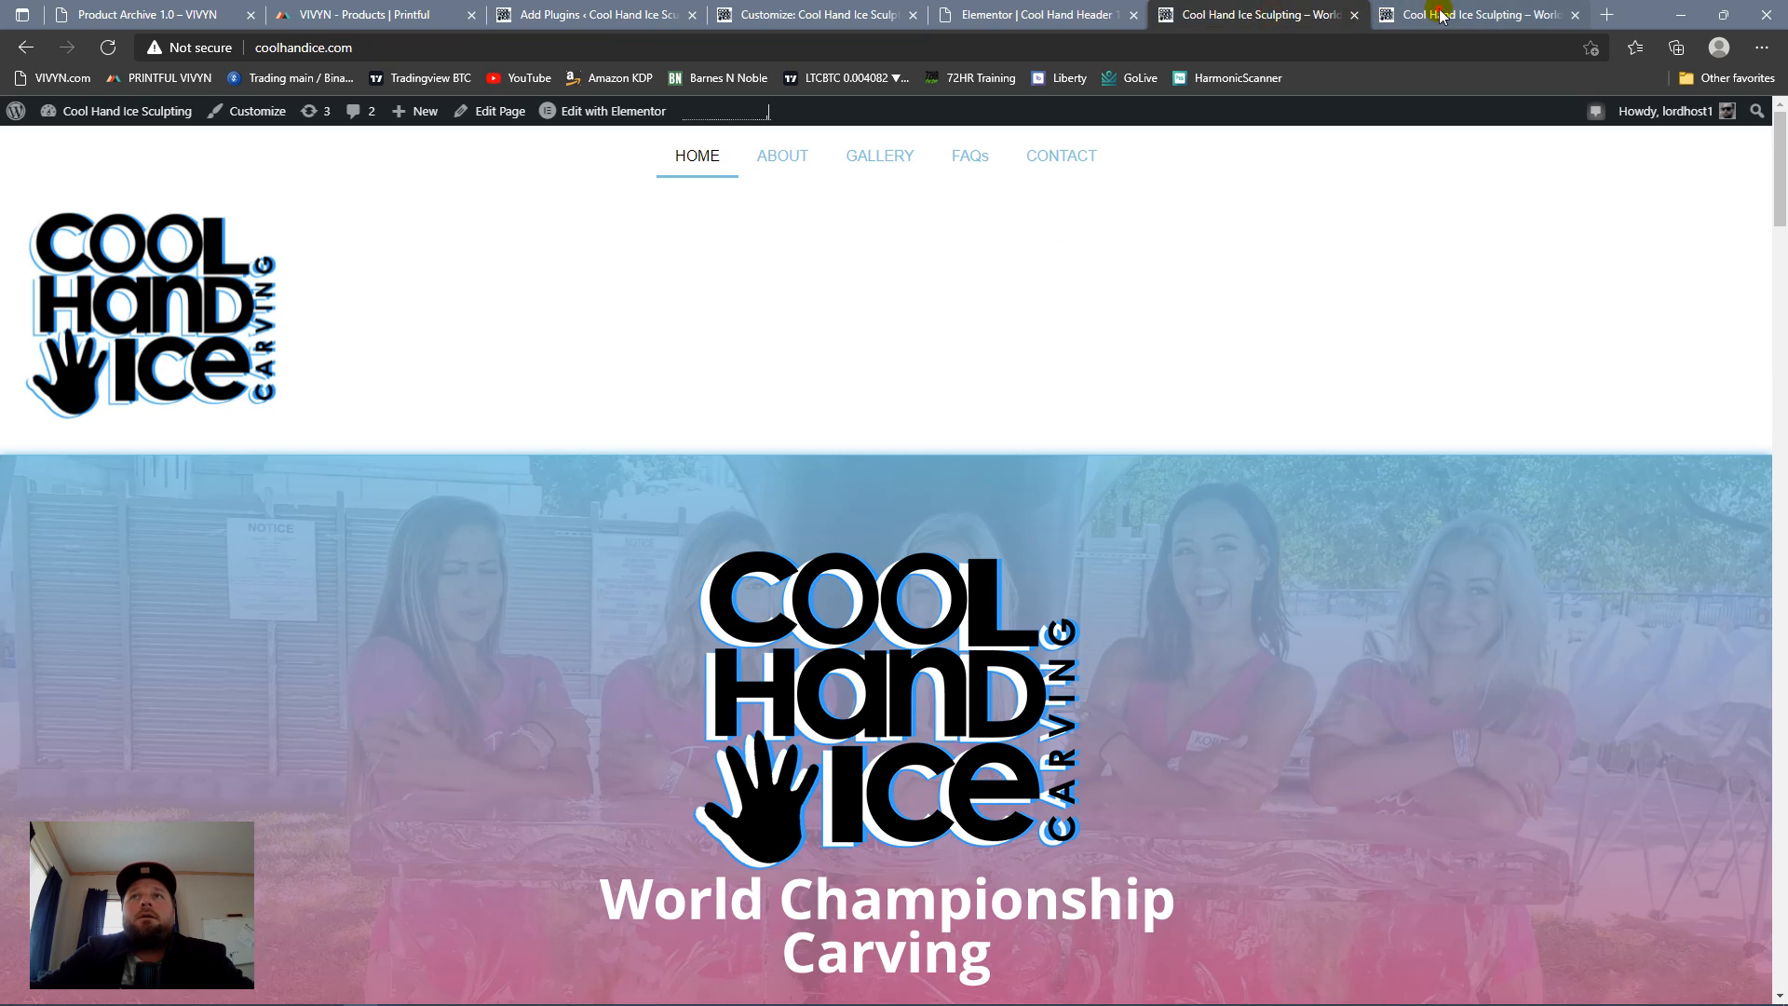
{"action": "left_click", "coordinate": [1040, 15]}
{"action": "left_click", "coordinate": [1272, 15]}
{"action": "left_click", "coordinate": [1434, 13]}
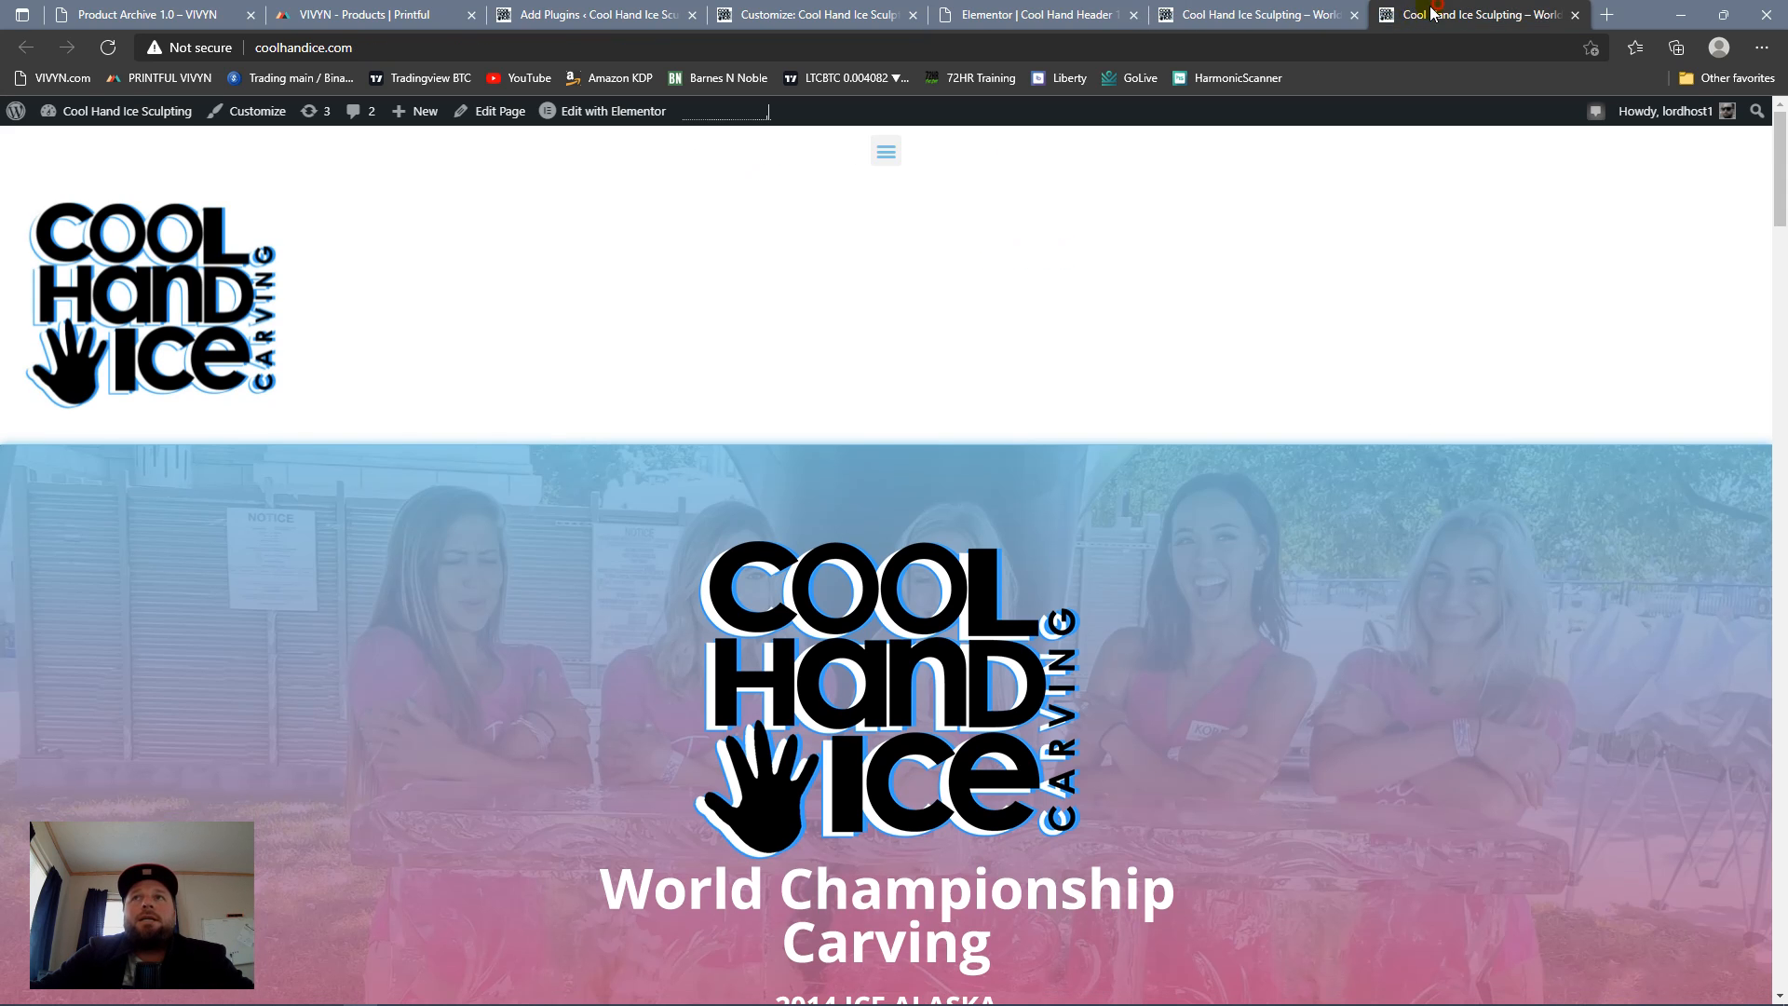
{"action": "left_click", "coordinate": [1290, 17]}
{"action": "left_click", "coordinate": [1040, 15]}
{"action": "left_click", "coordinate": [1220, 15]}
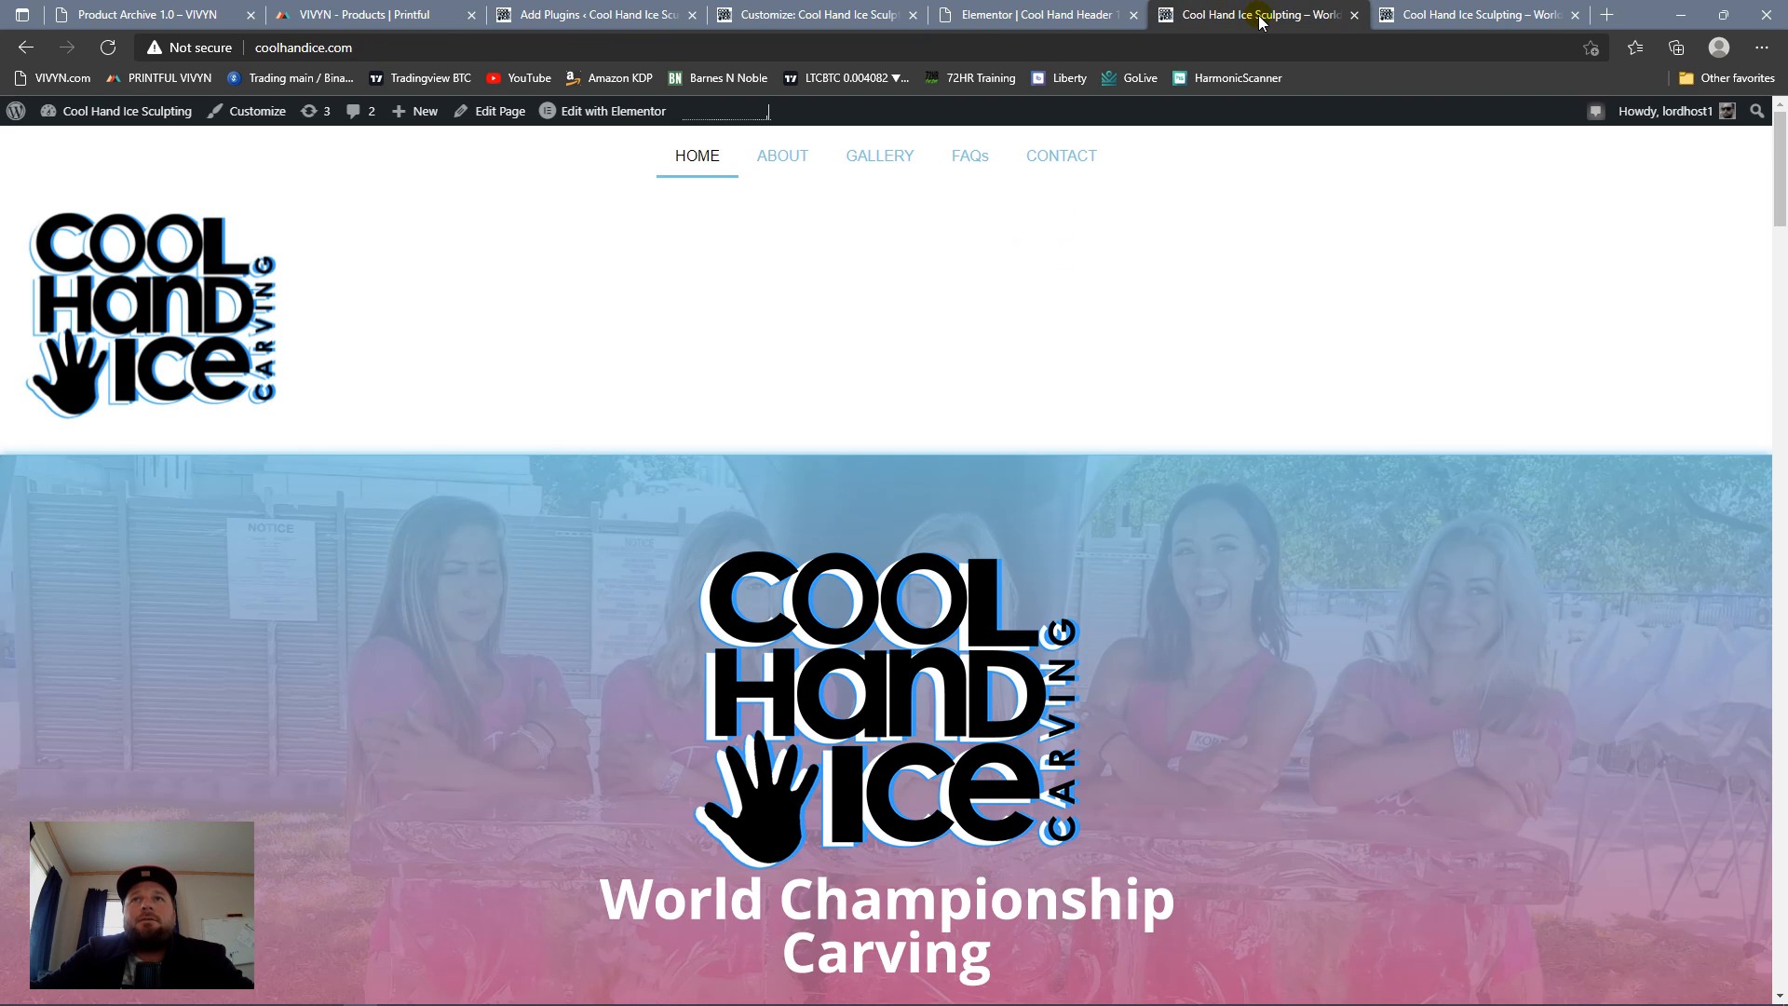
Step: Open the Contact page from the header menu in a new tab and place that tab last
{"action": "right_click", "coordinate": [1040, 161]}
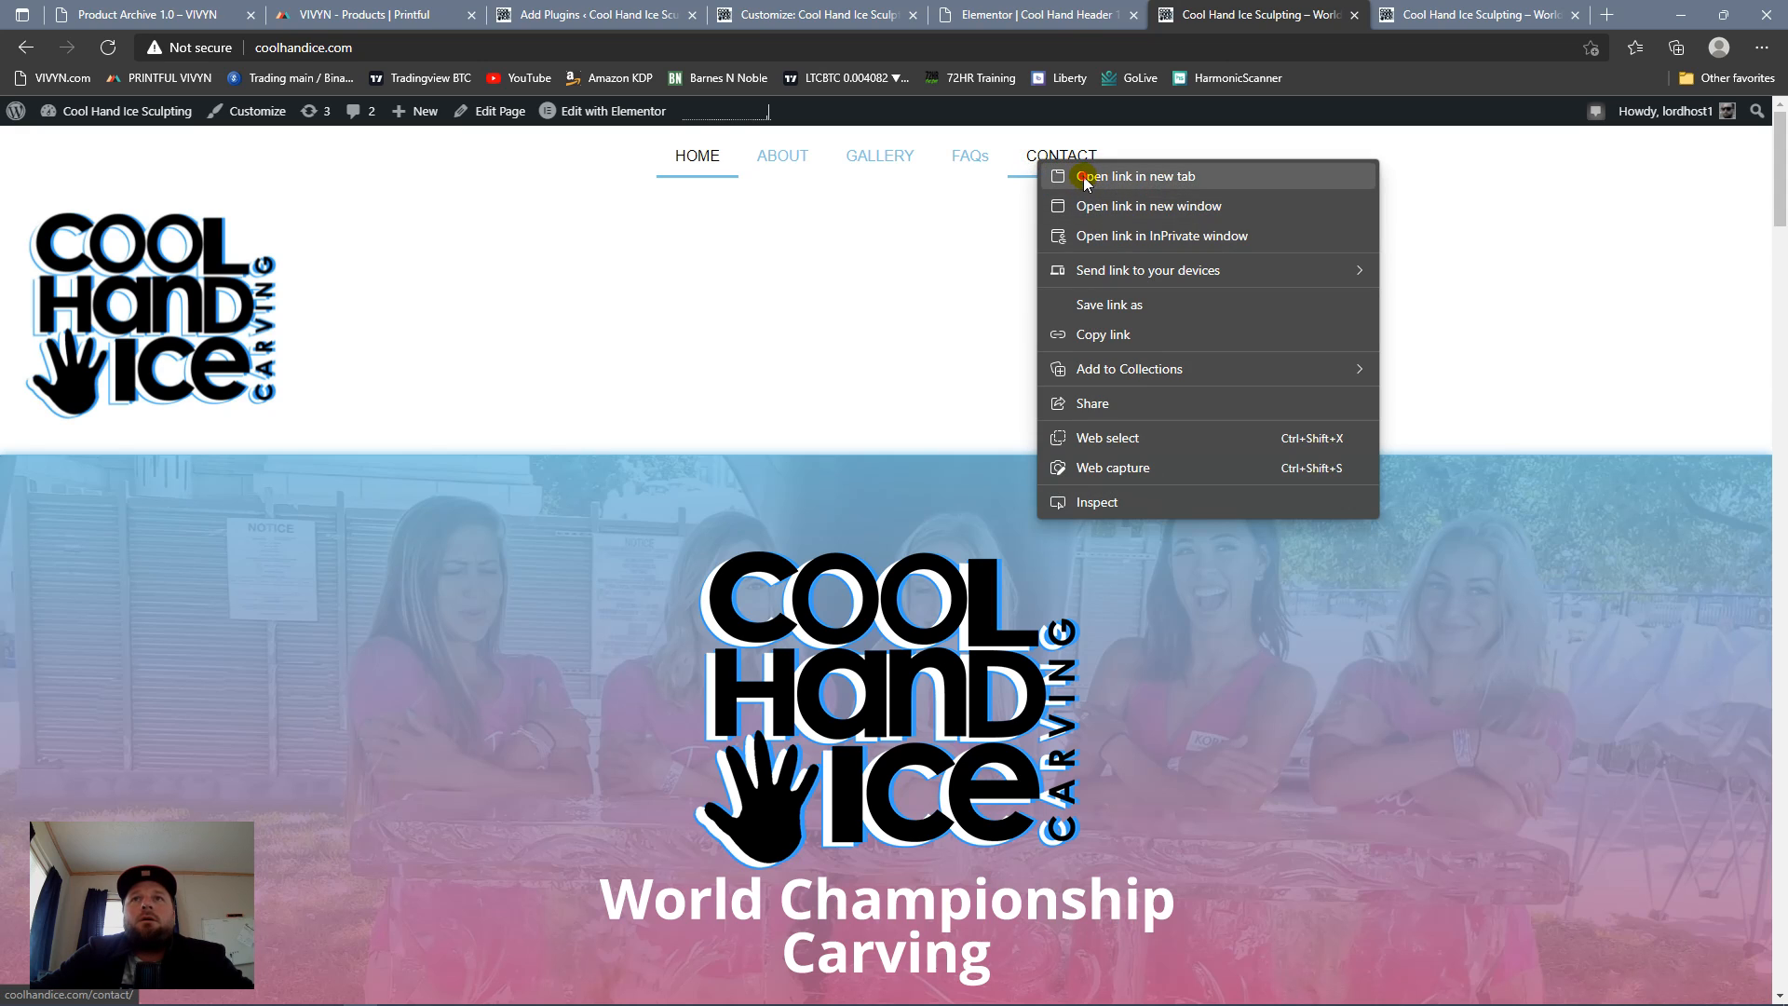
{"action": "left_click", "coordinate": [1086, 177]}
{"action": "left_click", "coordinate": [1271, 15]}
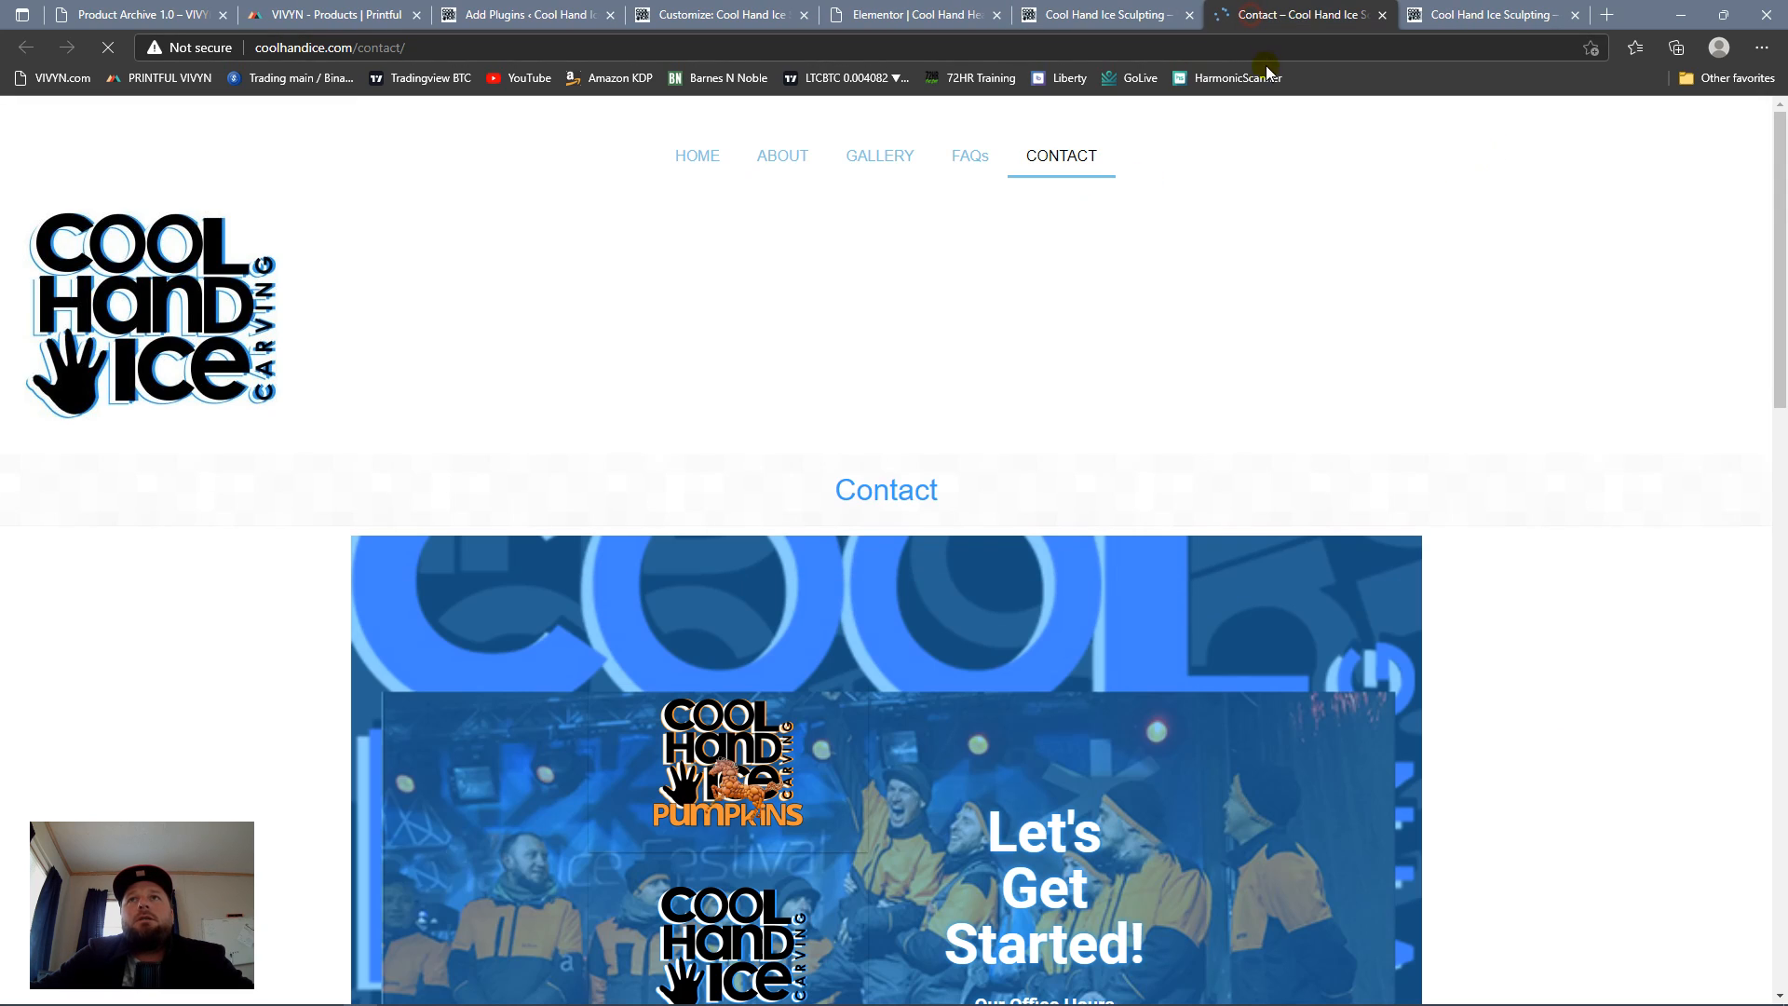
{"action": "left_click_drag", "start_coordinate": [1259, 37], "coordinate": [1458, 21]}
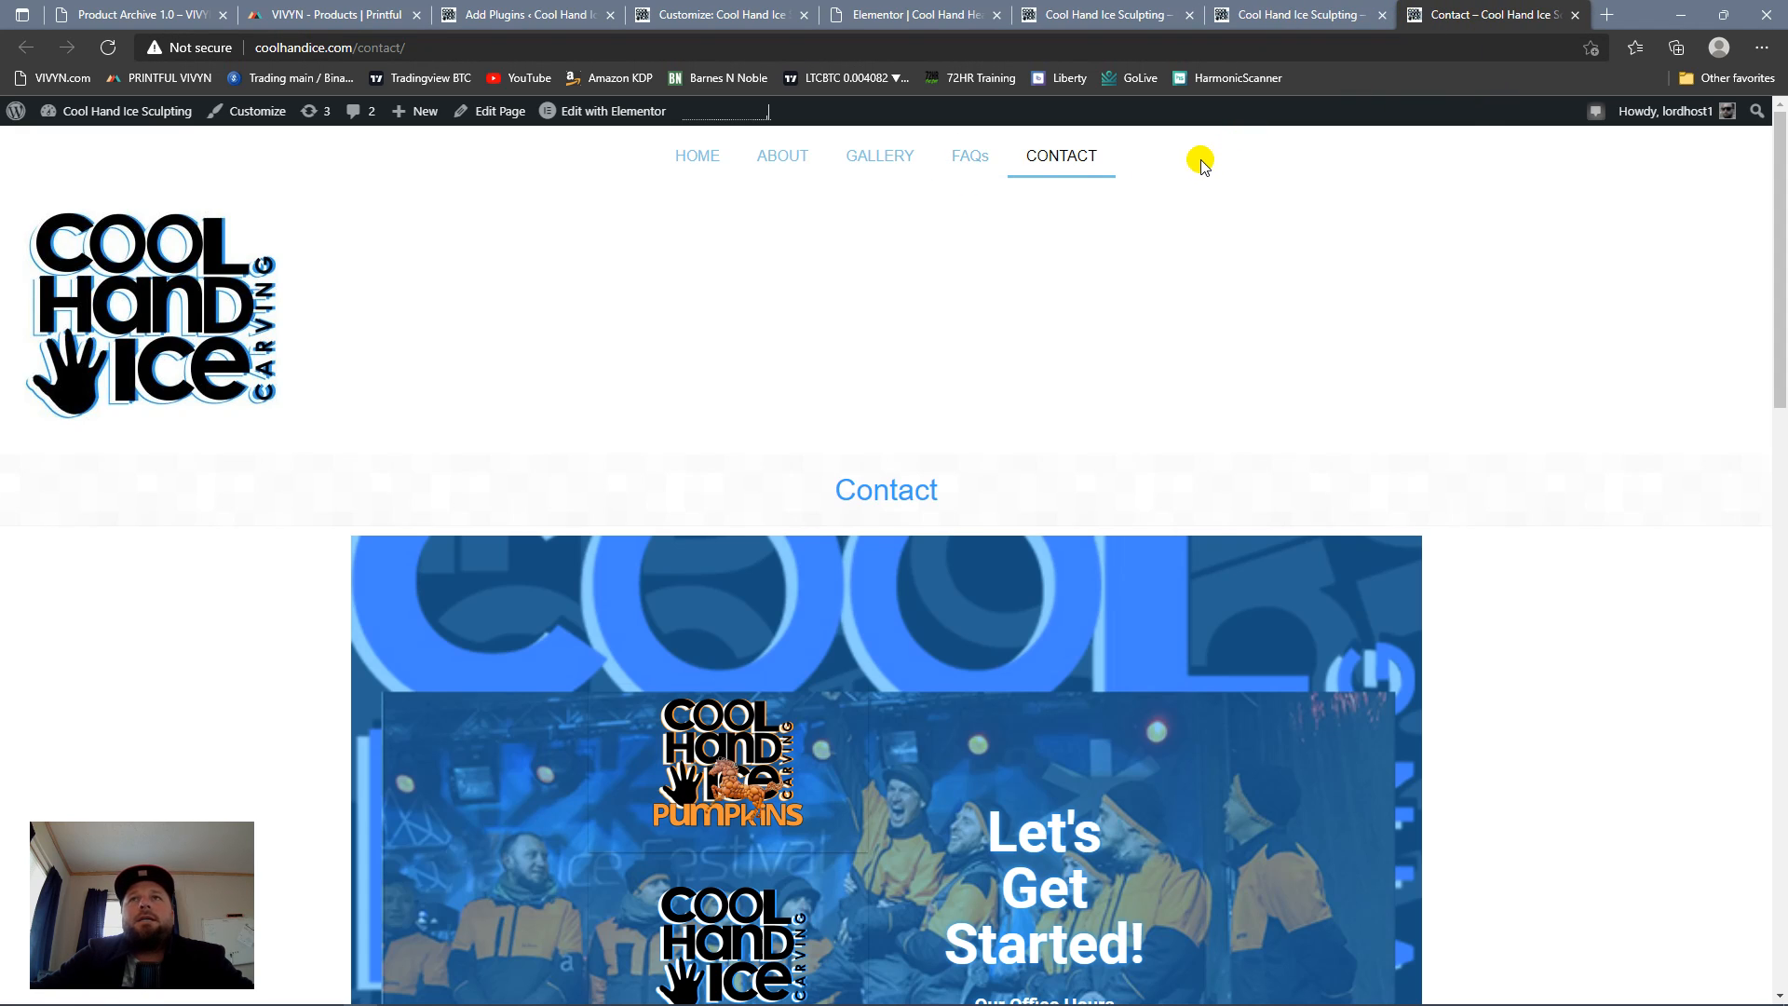
Step: Revisit the header template and switch repeatedly between the two homepage versions to contrast their horizontal and toggle-button menus
{"action": "left_click", "coordinate": [1075, 14]}
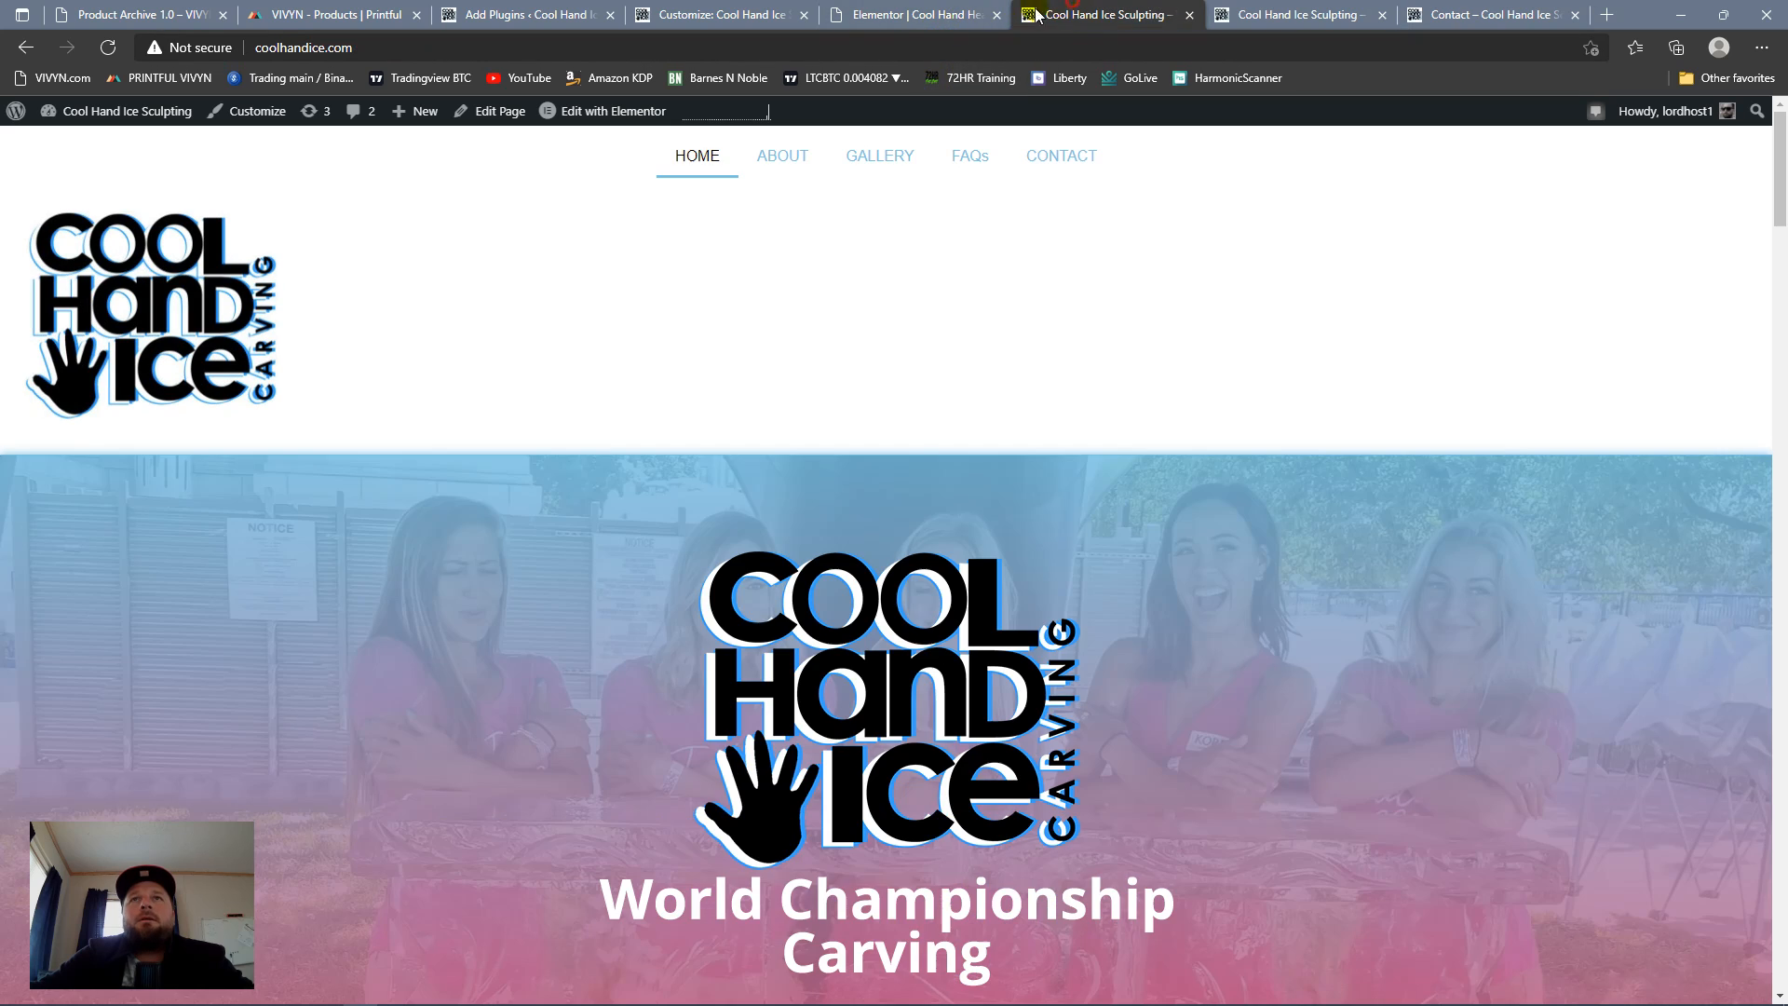
{"action": "left_click", "coordinate": [894, 17]}
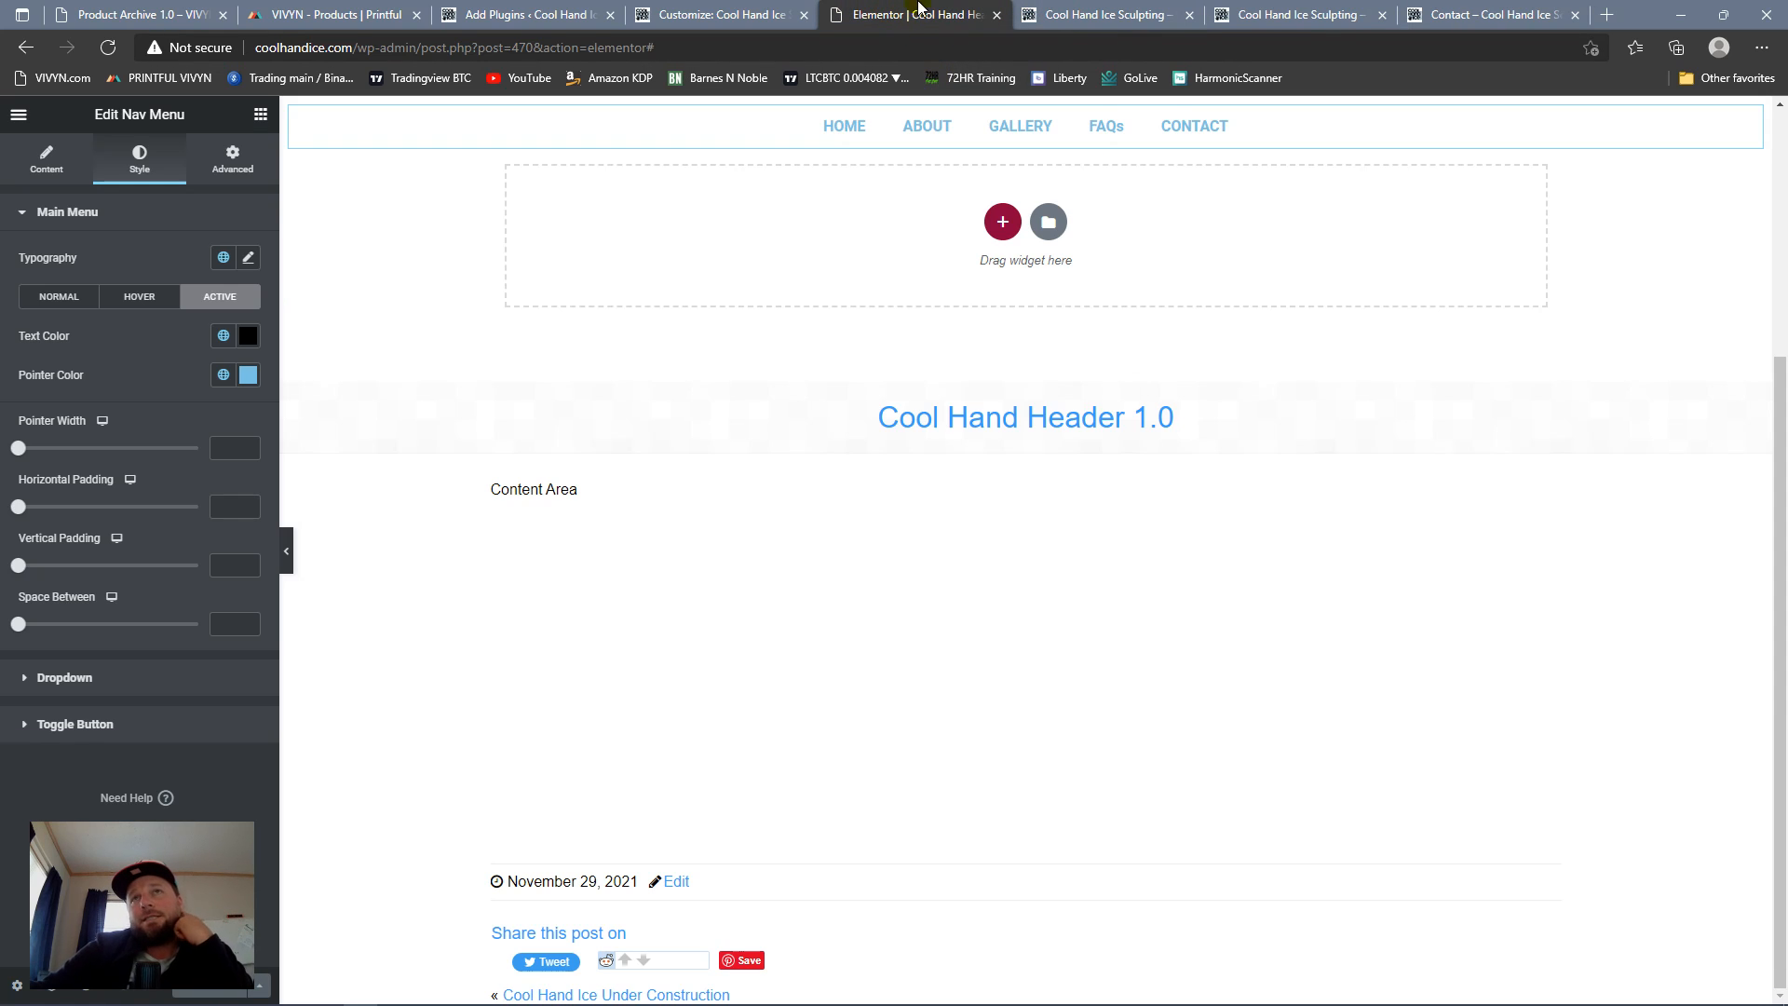
{"action": "left_click", "coordinate": [1104, 11]}
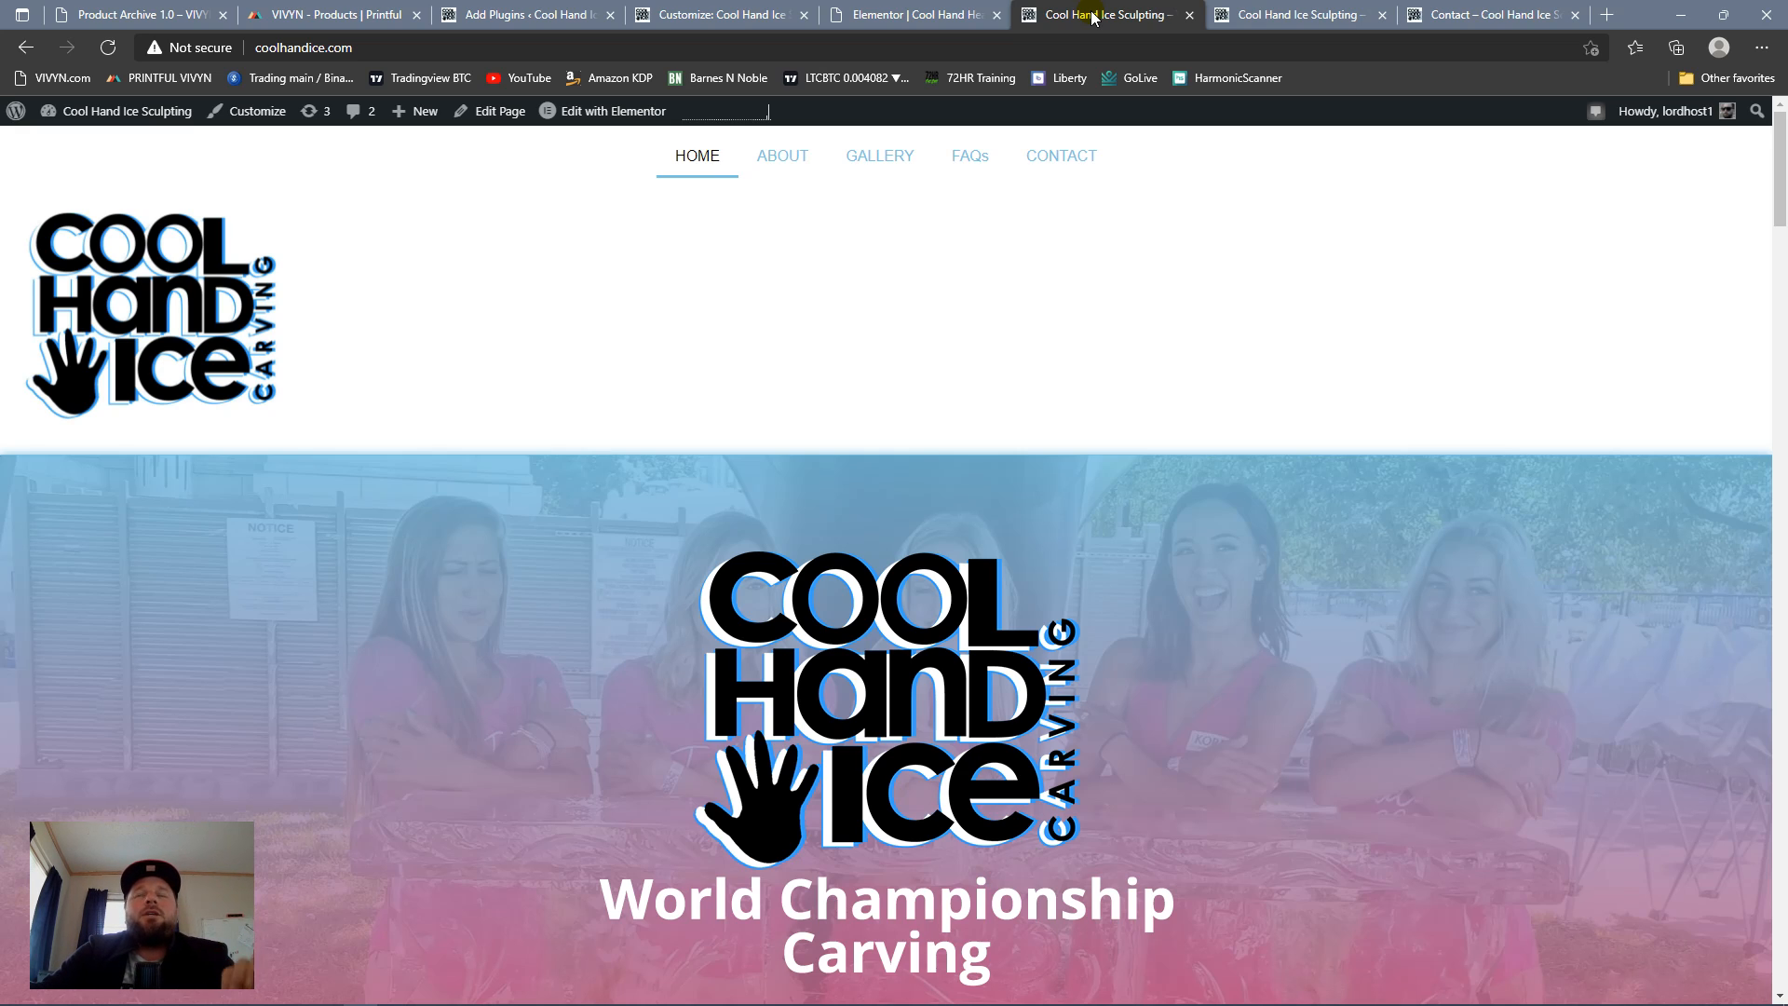
{"action": "left_click", "coordinate": [1250, 9]}
{"action": "left_click", "coordinate": [1169, 11]}
{"action": "left_click", "coordinate": [1255, 10]}
{"action": "left_click", "coordinate": [1160, 10]}
{"action": "left_click", "coordinate": [1259, 10]}
{"action": "left_click", "coordinate": [1170, 11]}
{"action": "left_click", "coordinate": [1220, 11]}
{"action": "left_click", "coordinate": [1178, 11]}
{"action": "left_click", "coordinate": [1220, 12]}
{"action": "left_click", "coordinate": [1183, 9]}
{"action": "left_click", "coordinate": [1220, 11]}
{"action": "left_click", "coordinate": [1178, 10]}
{"action": "left_click", "coordinate": [1220, 11]}
{"action": "left_click", "coordinate": [1155, 11]}
{"action": "left_click", "coordinate": [1233, 19]}
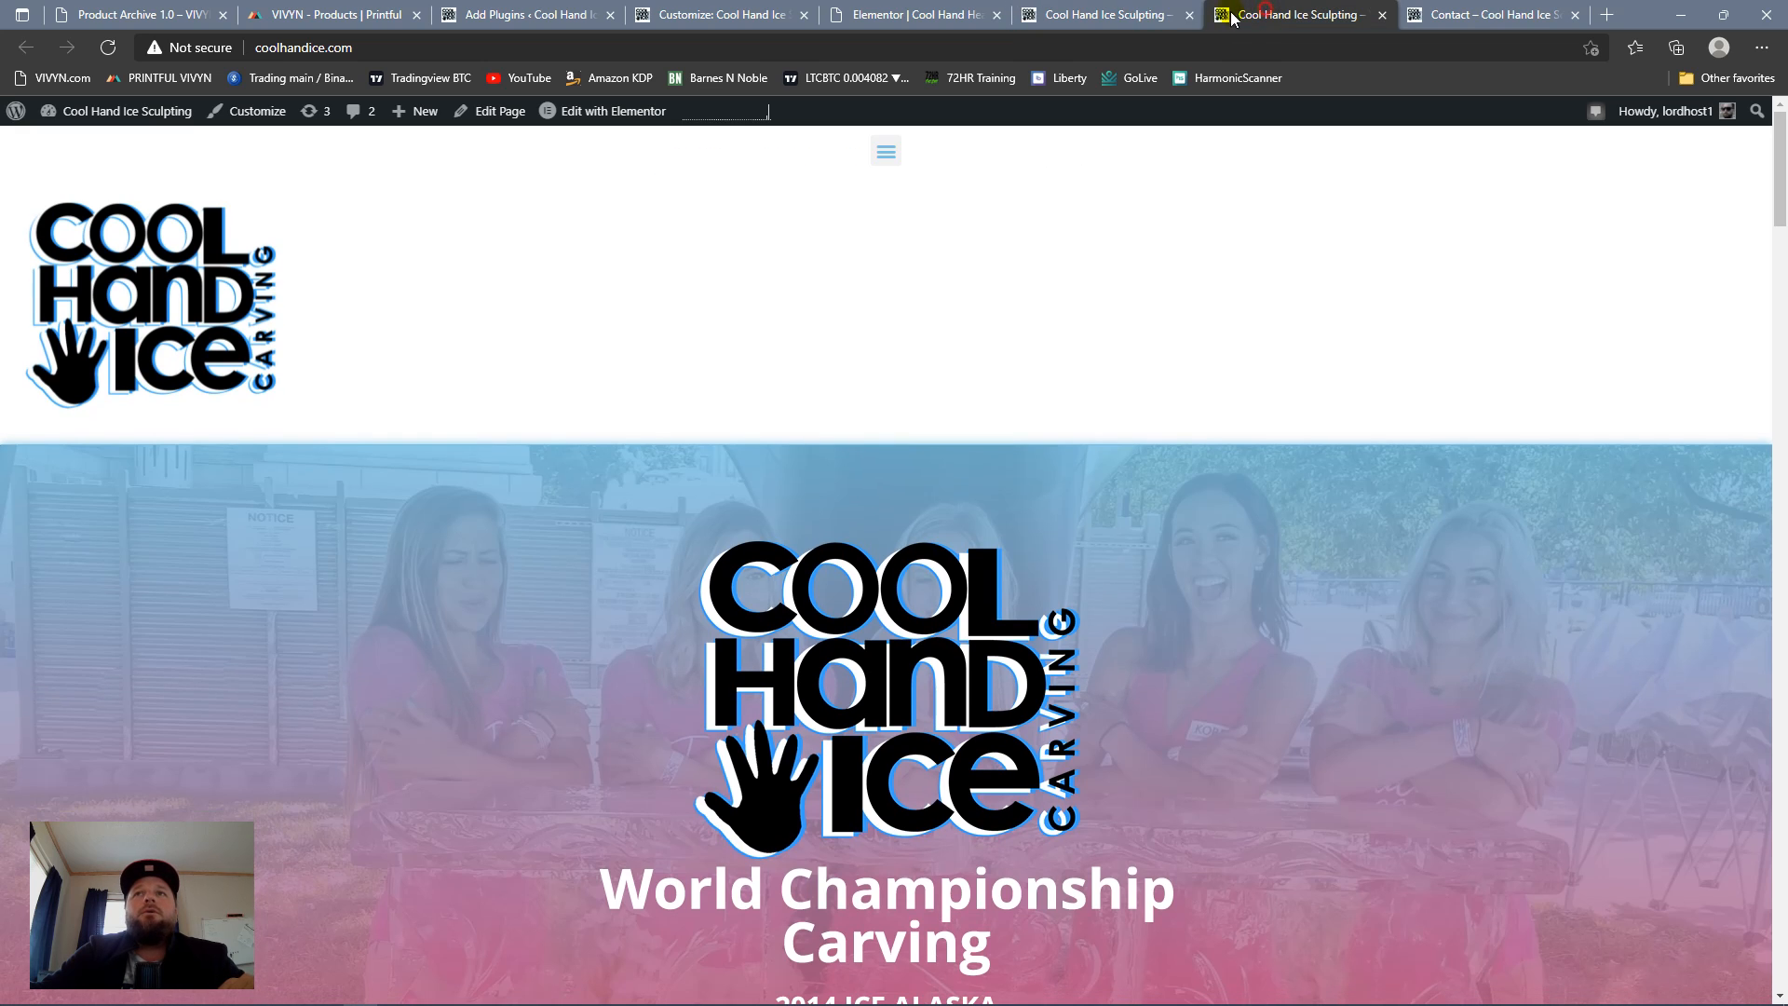
{"action": "left_click", "coordinate": [1110, 19]}
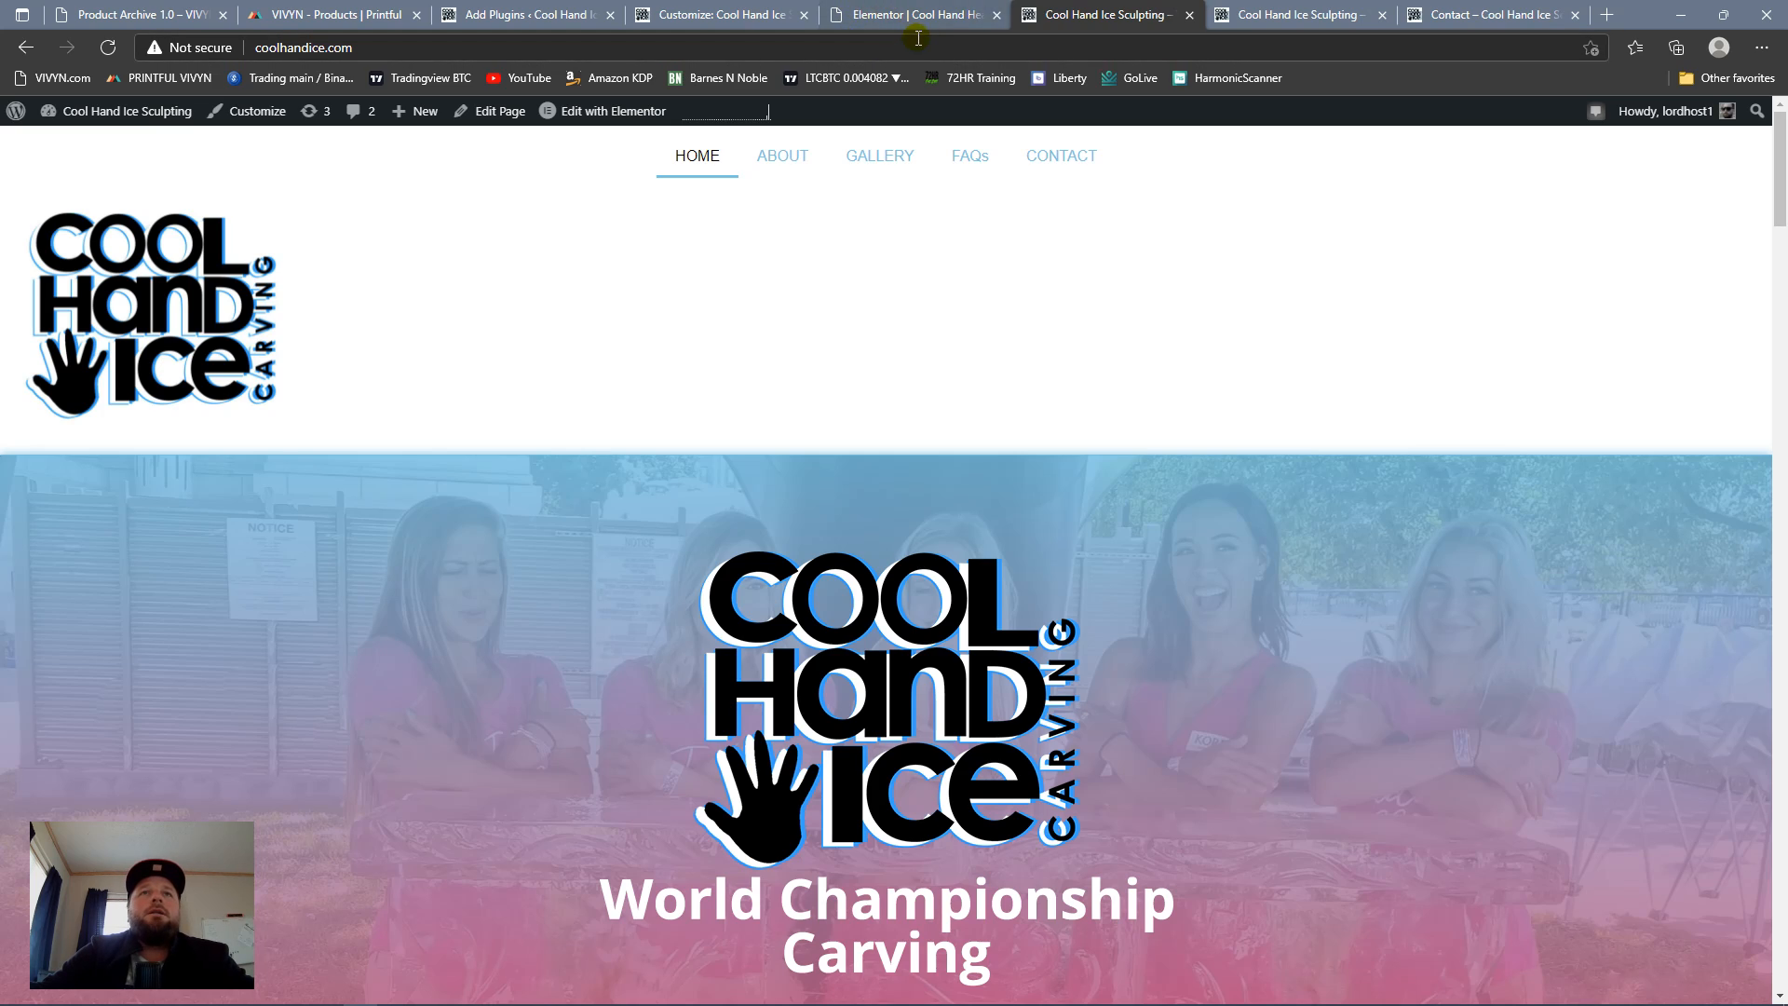
Step: Scroll the live homepage between its top and footer to check how the horizontal menu stays in place
{"action": "scroll", "coordinate": [1136, 463], "scroll_direction": "down", "scroll_amount": 20}
{"action": "scroll", "coordinate": [1136, 461], "scroll_direction": "up", "scroll_amount": 20}
{"action": "scroll", "coordinate": [1134, 460], "scroll_direction": "down", "scroll_amount": 20}
{"action": "scroll", "coordinate": [1133, 458], "scroll_direction": "up", "scroll_amount": 20}
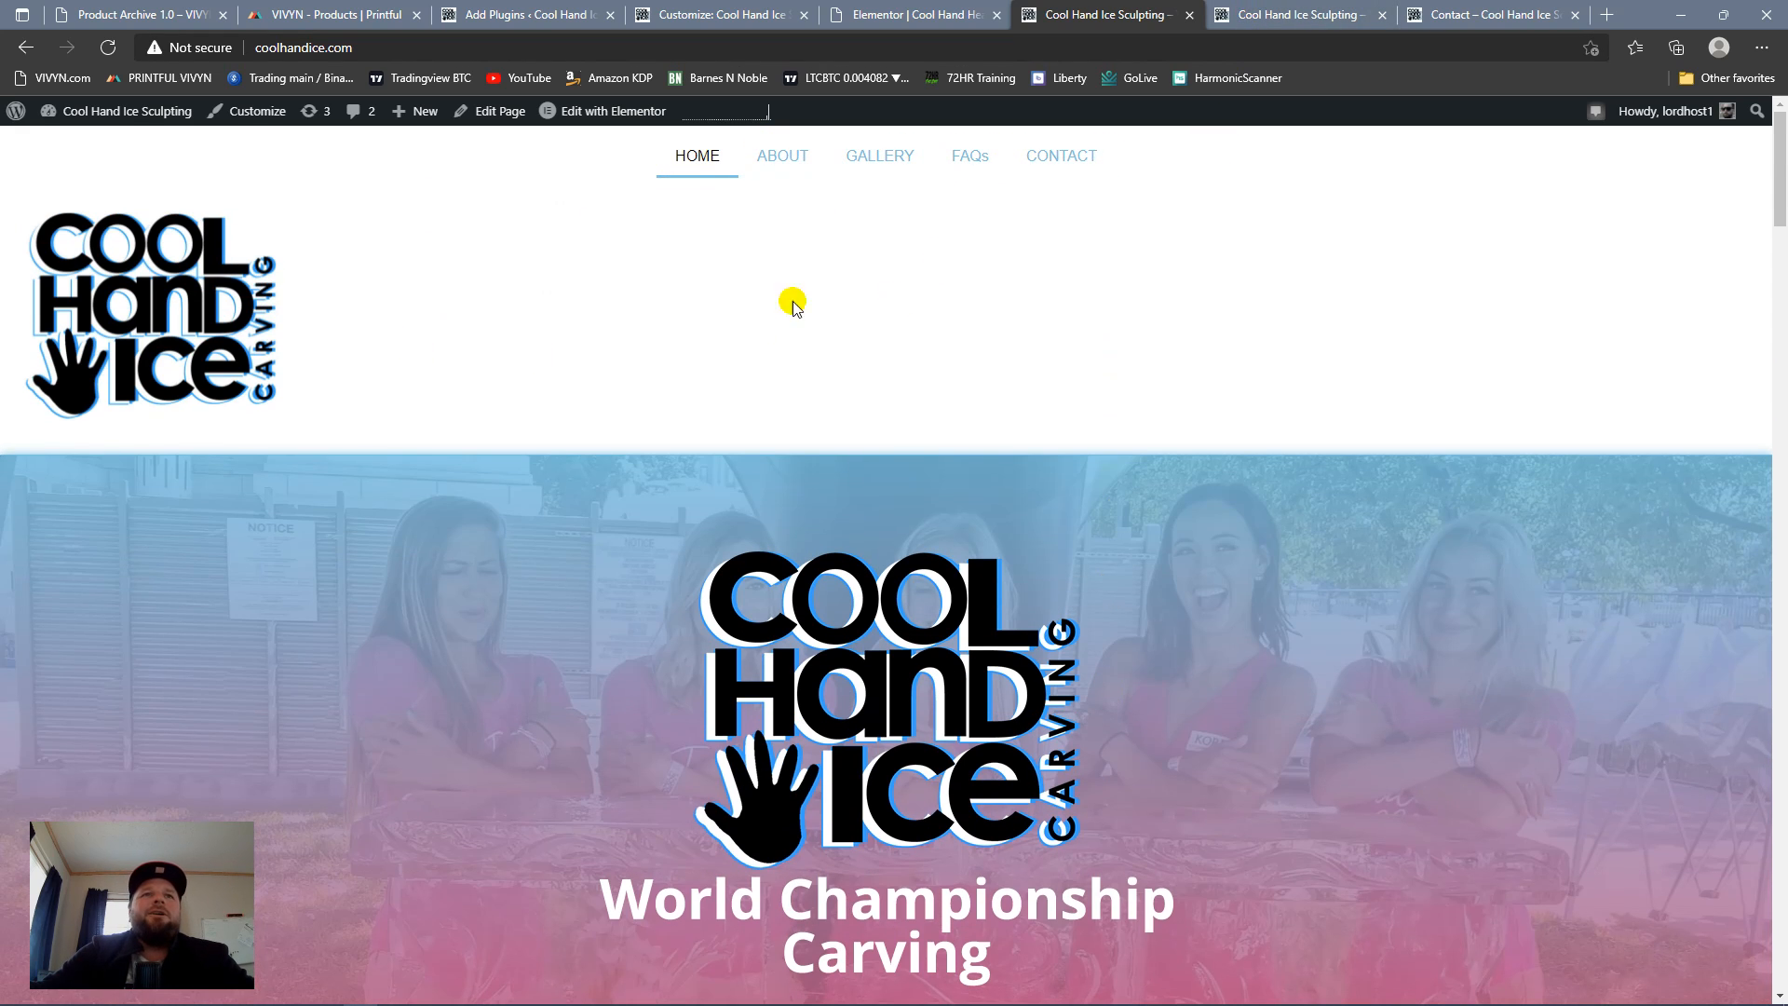
{"action": "scroll", "coordinate": [607, 222], "scroll_direction": "down", "scroll_amount": 20}
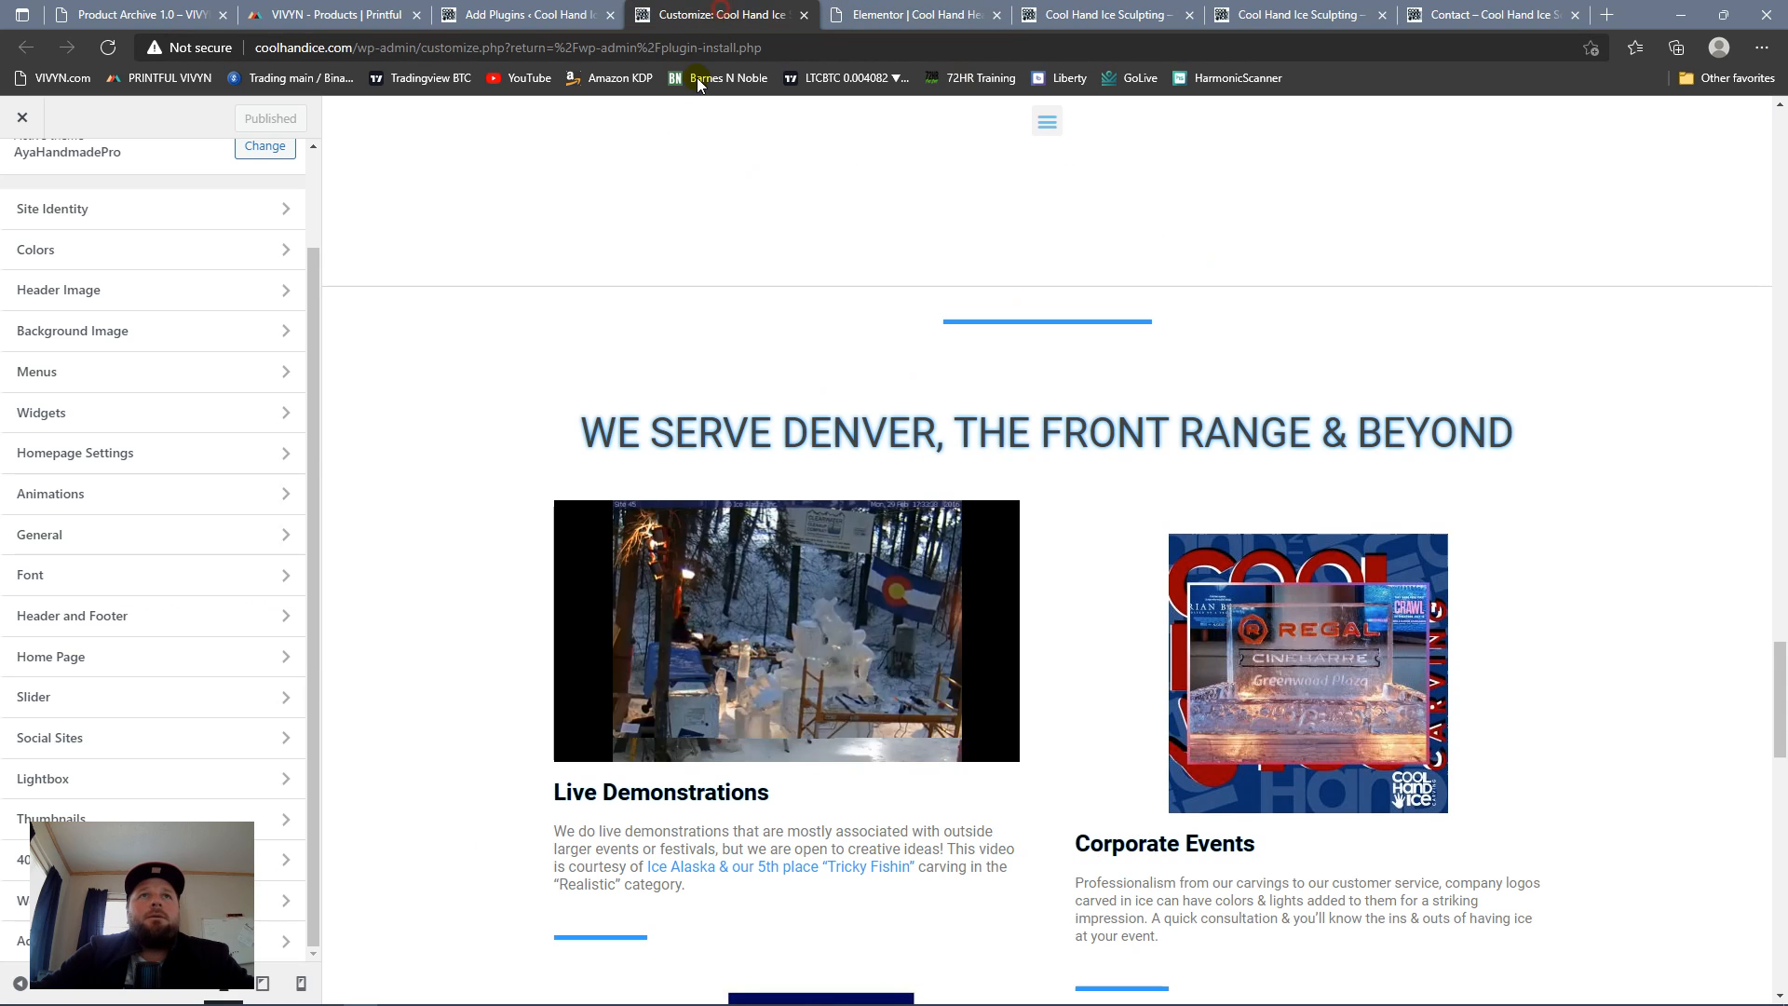
Step: Close the Customizer browser tab and open the Theme Builder template list from the site's admin area
{"action": "left_click", "coordinate": [722, 17]}
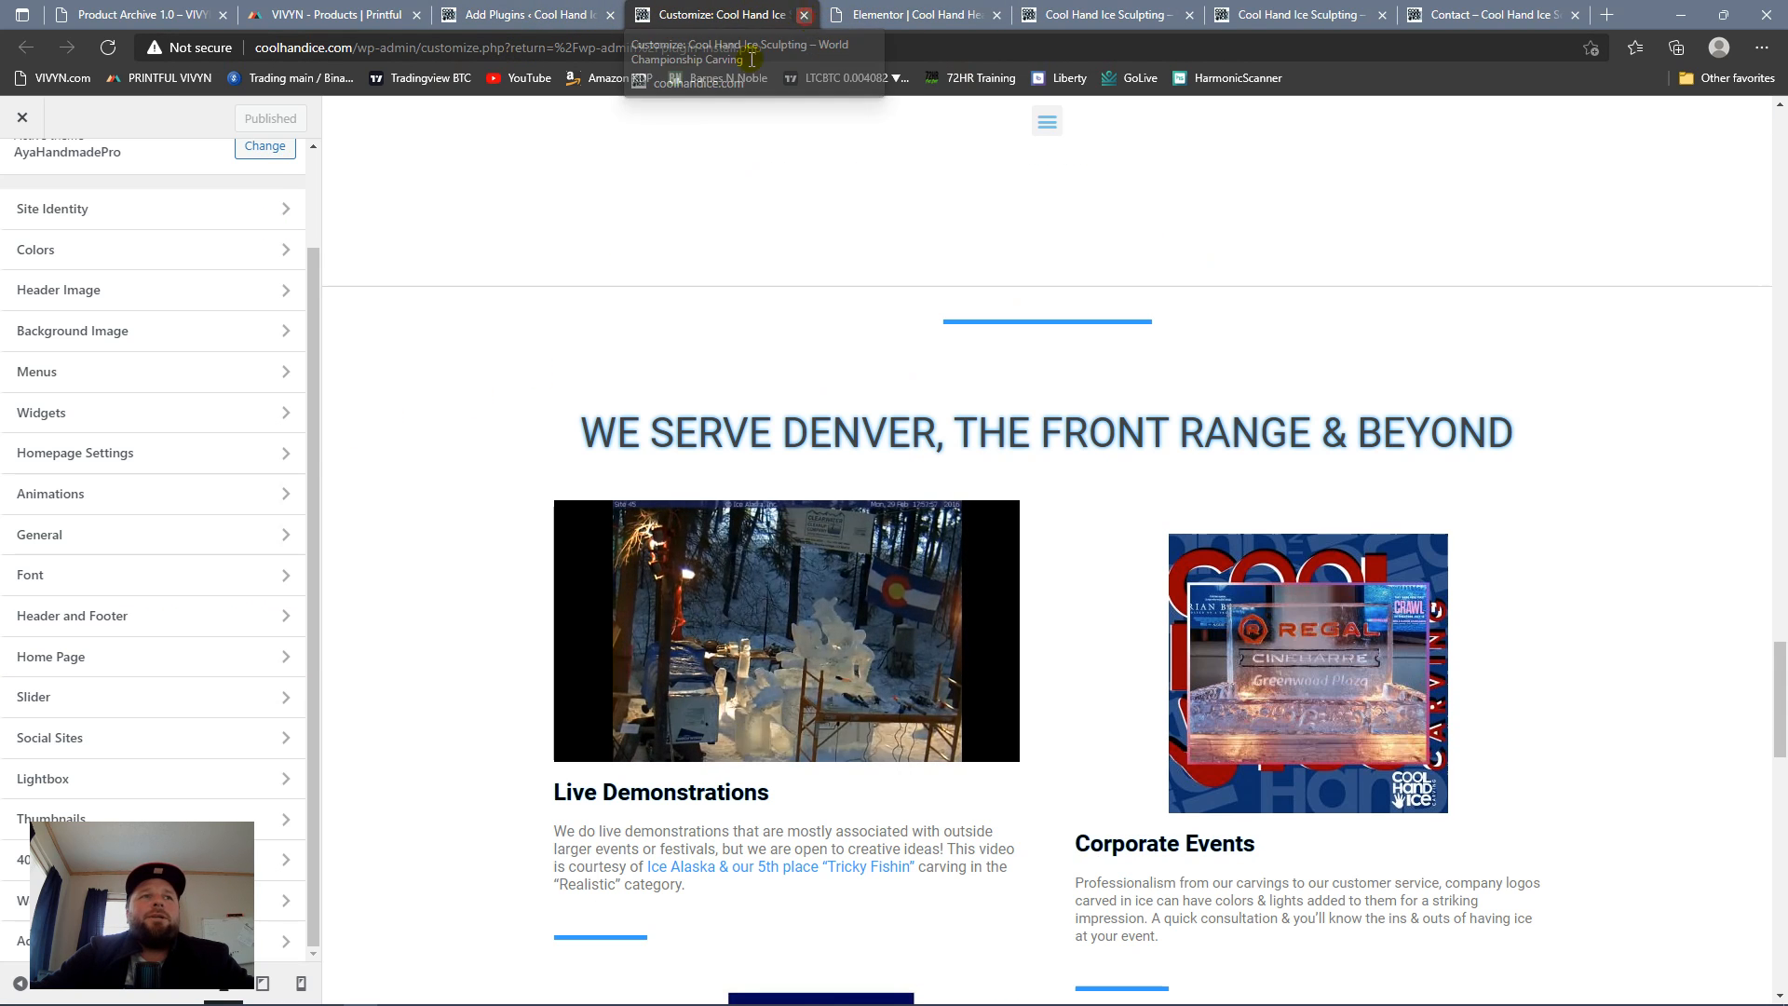
{"action": "left_click", "coordinate": [804, 14]}
{"action": "left_click", "coordinate": [550, 15]}
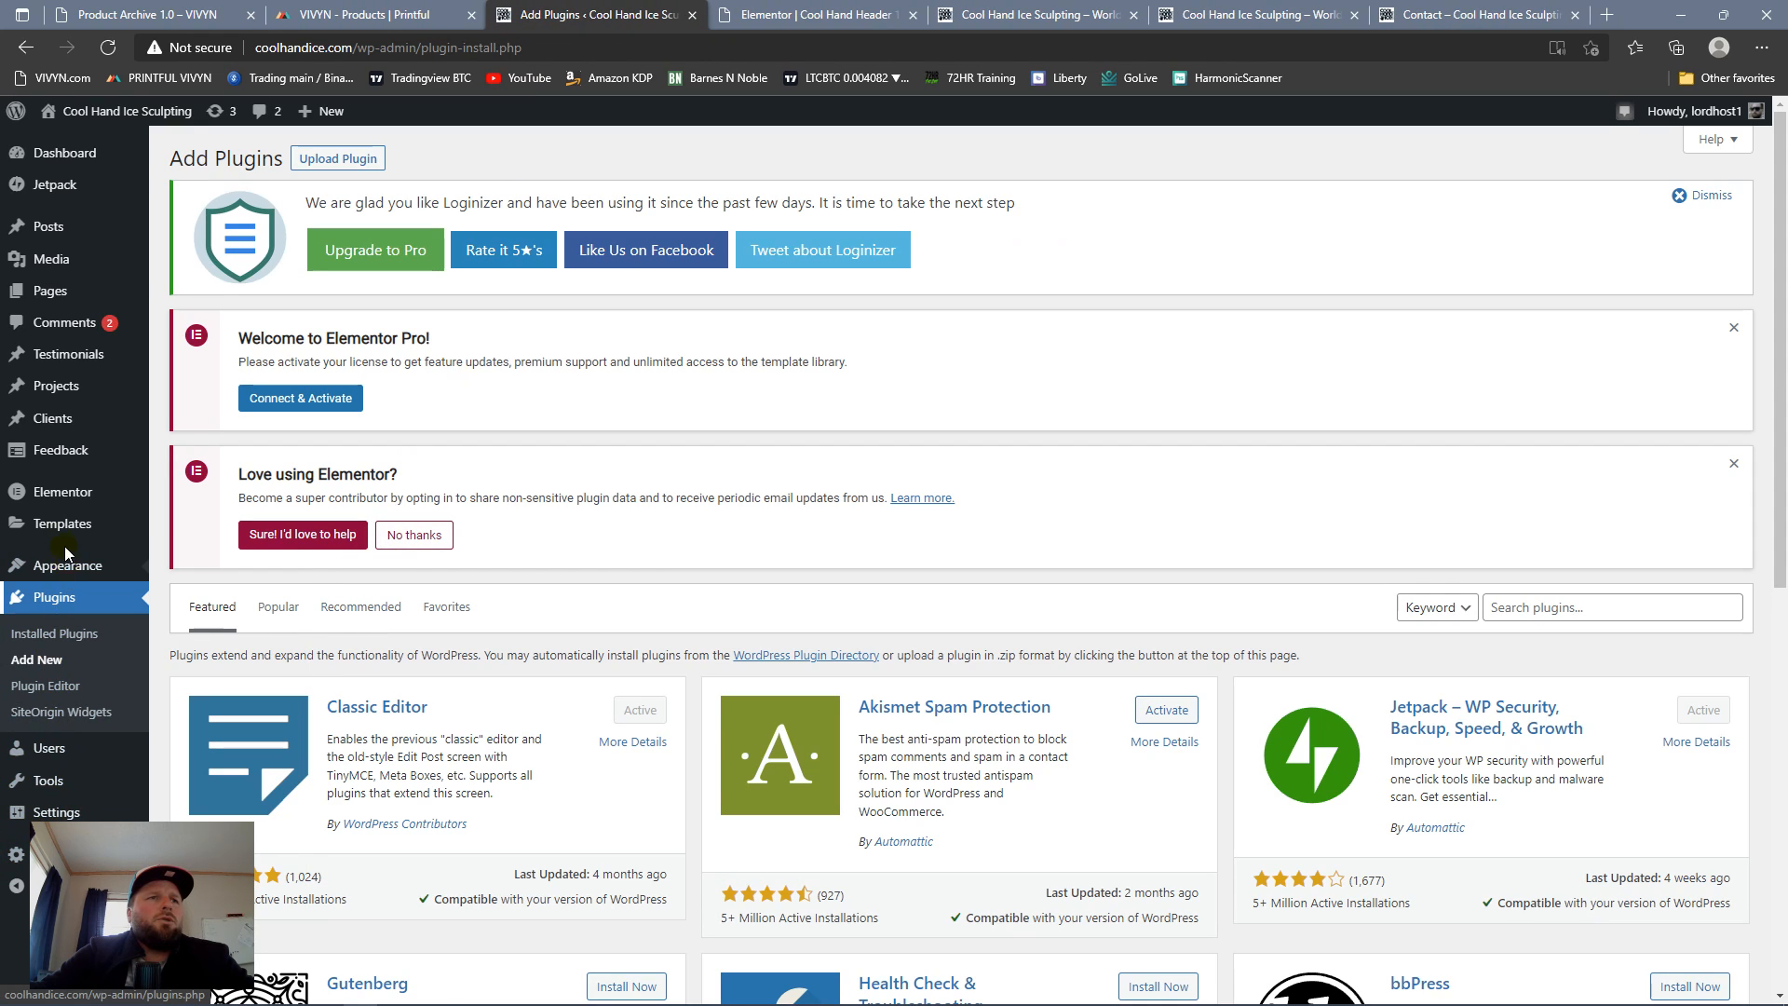
{"action": "mouse_move", "coordinate": [85, 503]}
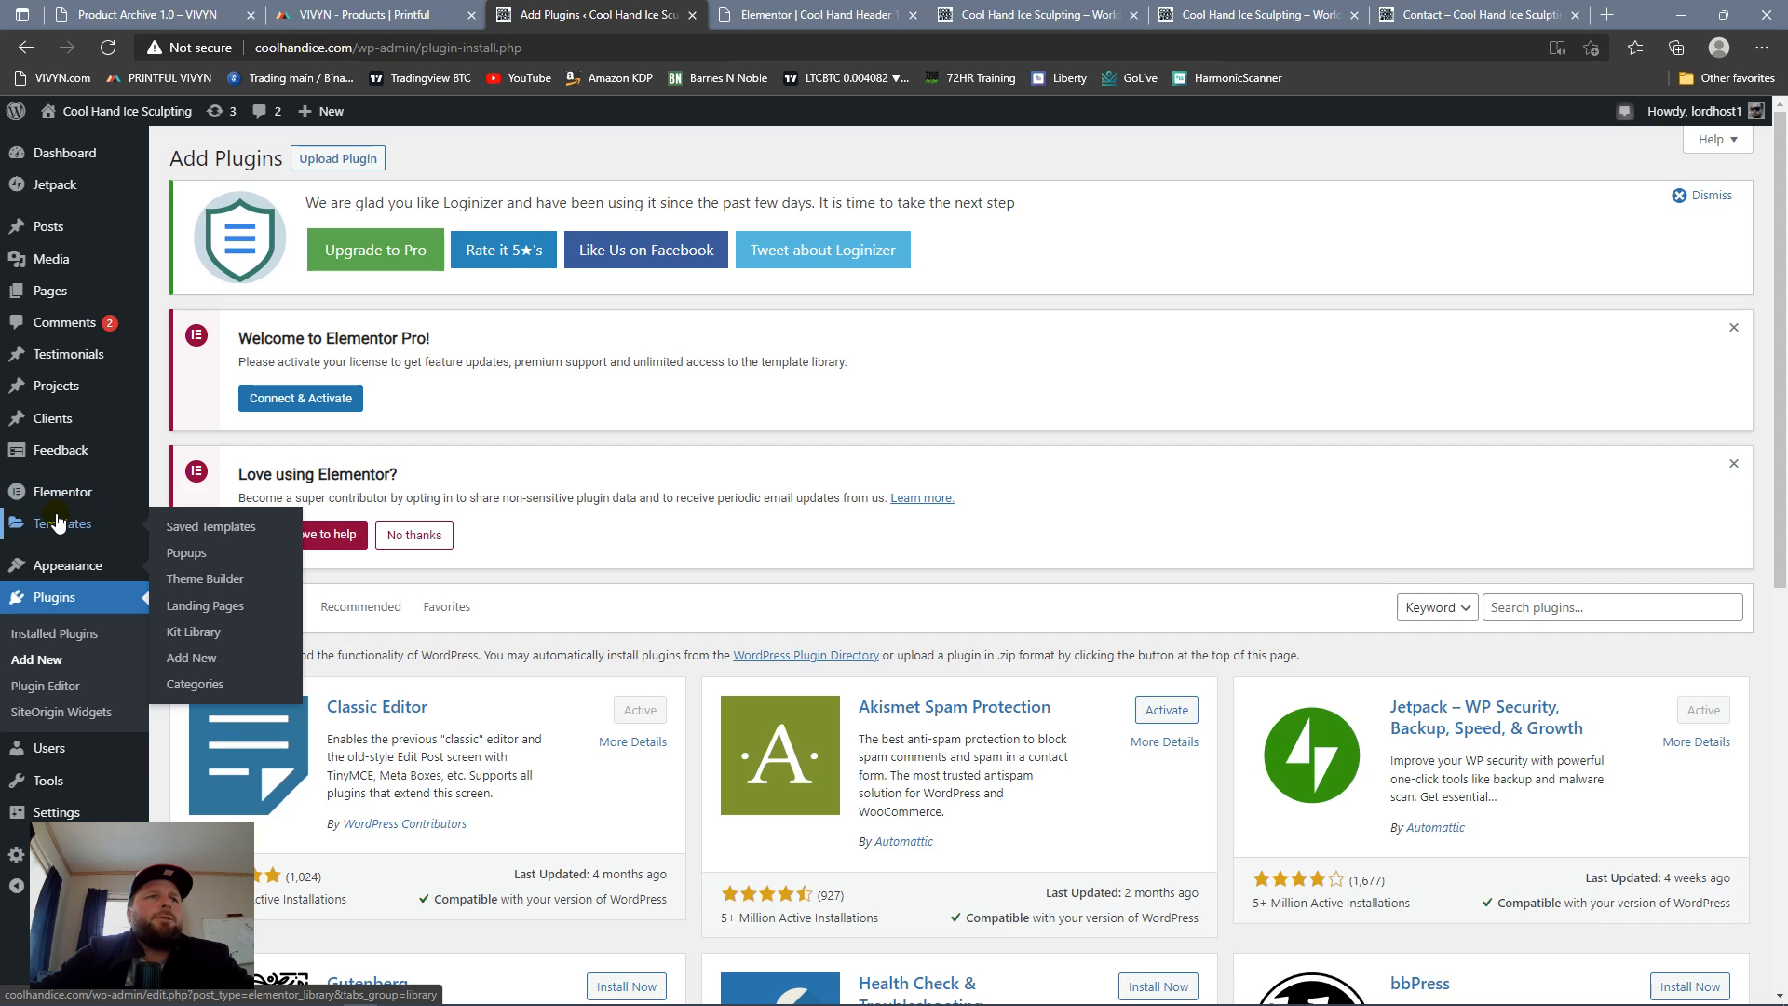
{"action": "left_click", "coordinate": [192, 581]}
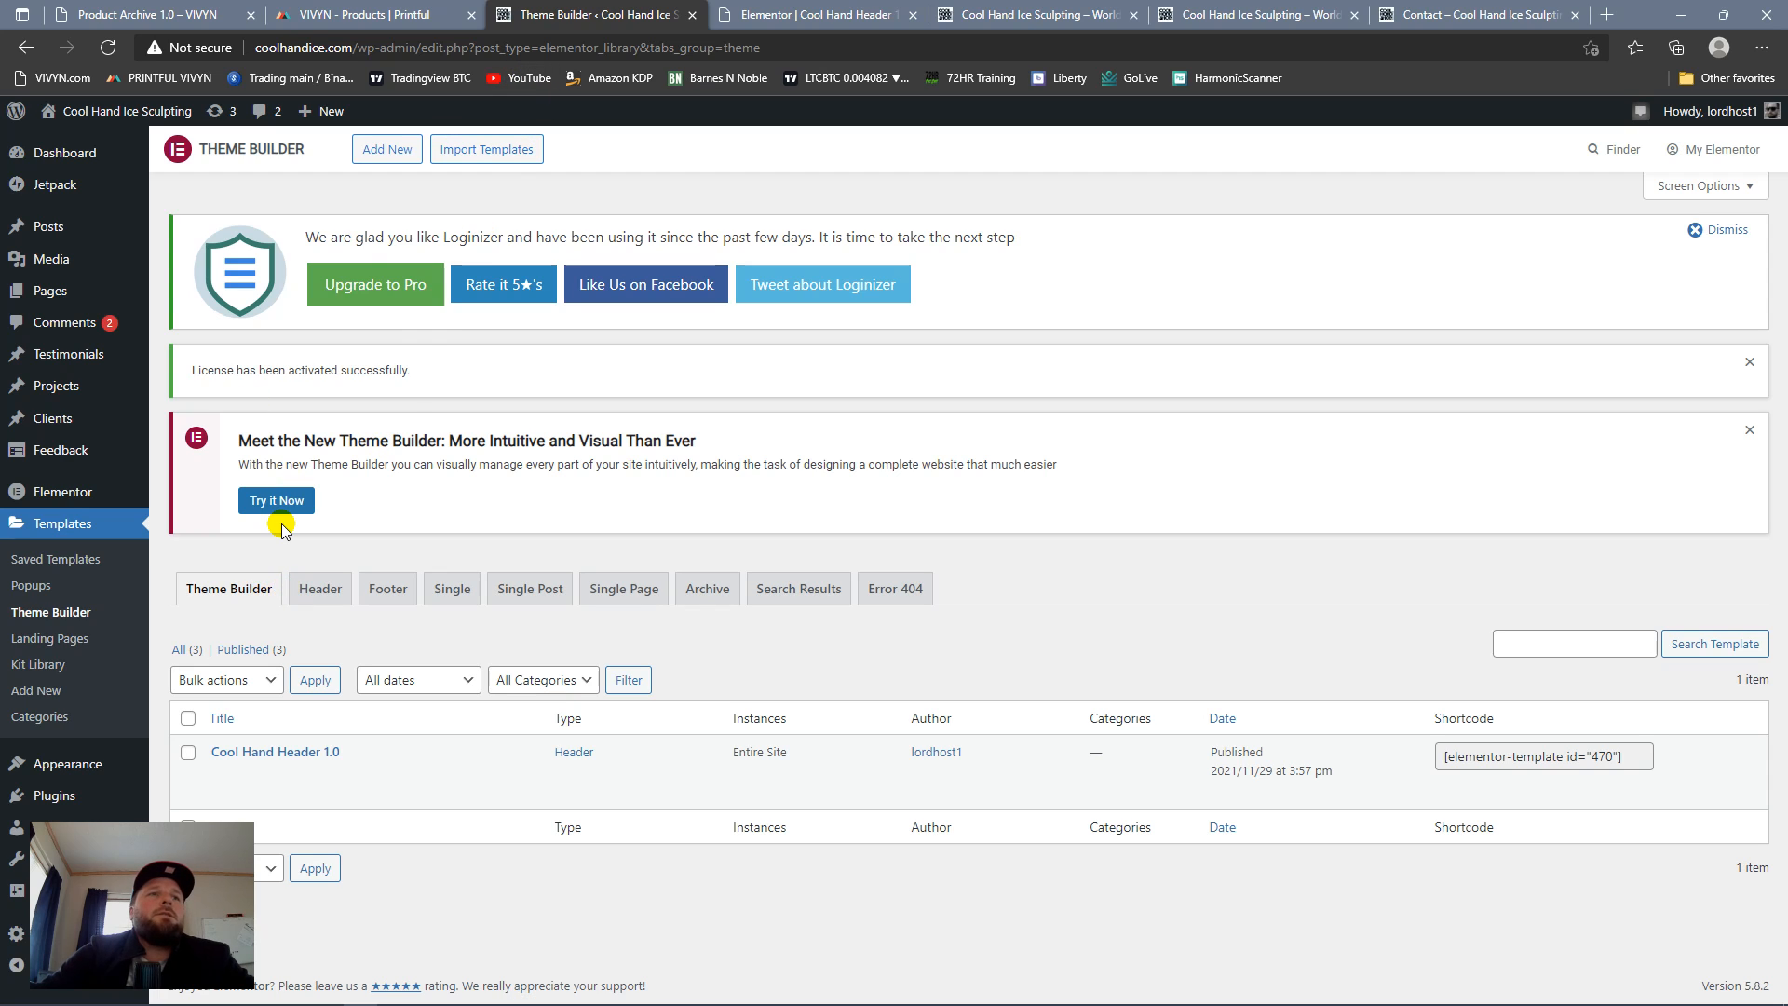
Step: Review the header template's editor settings menu, the Theme Builder list and the header at the top of the live homepage
{"action": "left_click", "coordinate": [829, 11]}
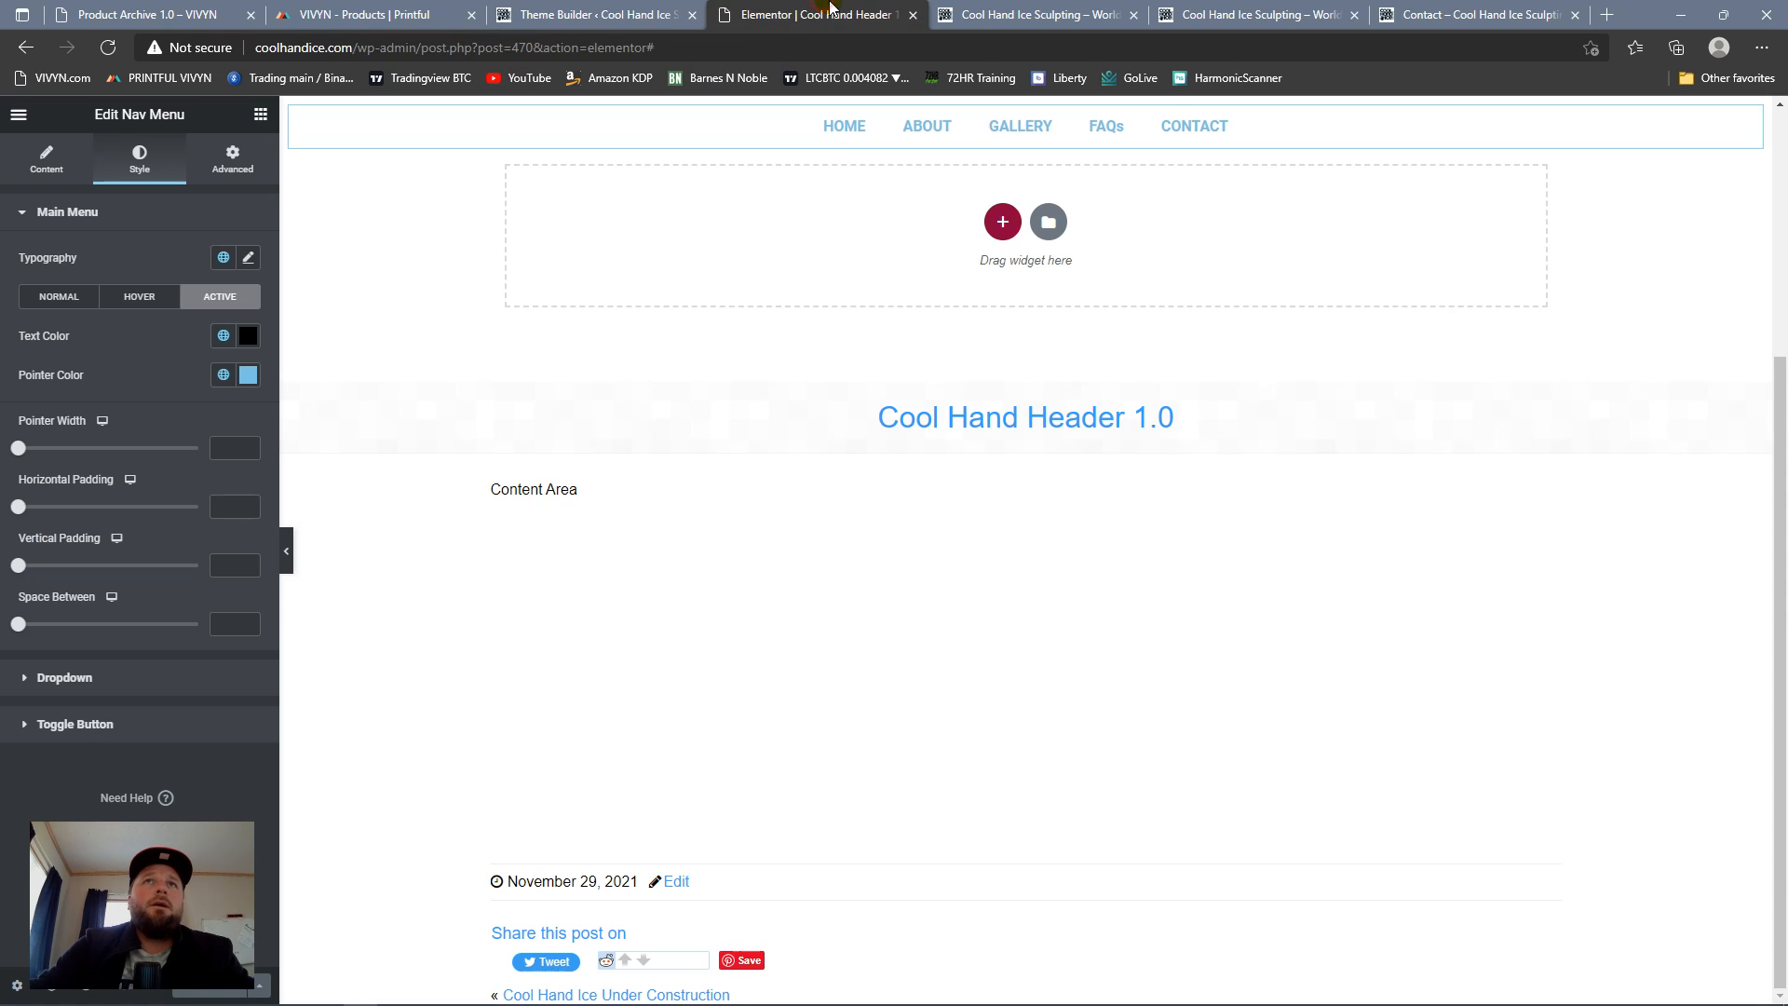
{"action": "left_click", "coordinate": [22, 116]}
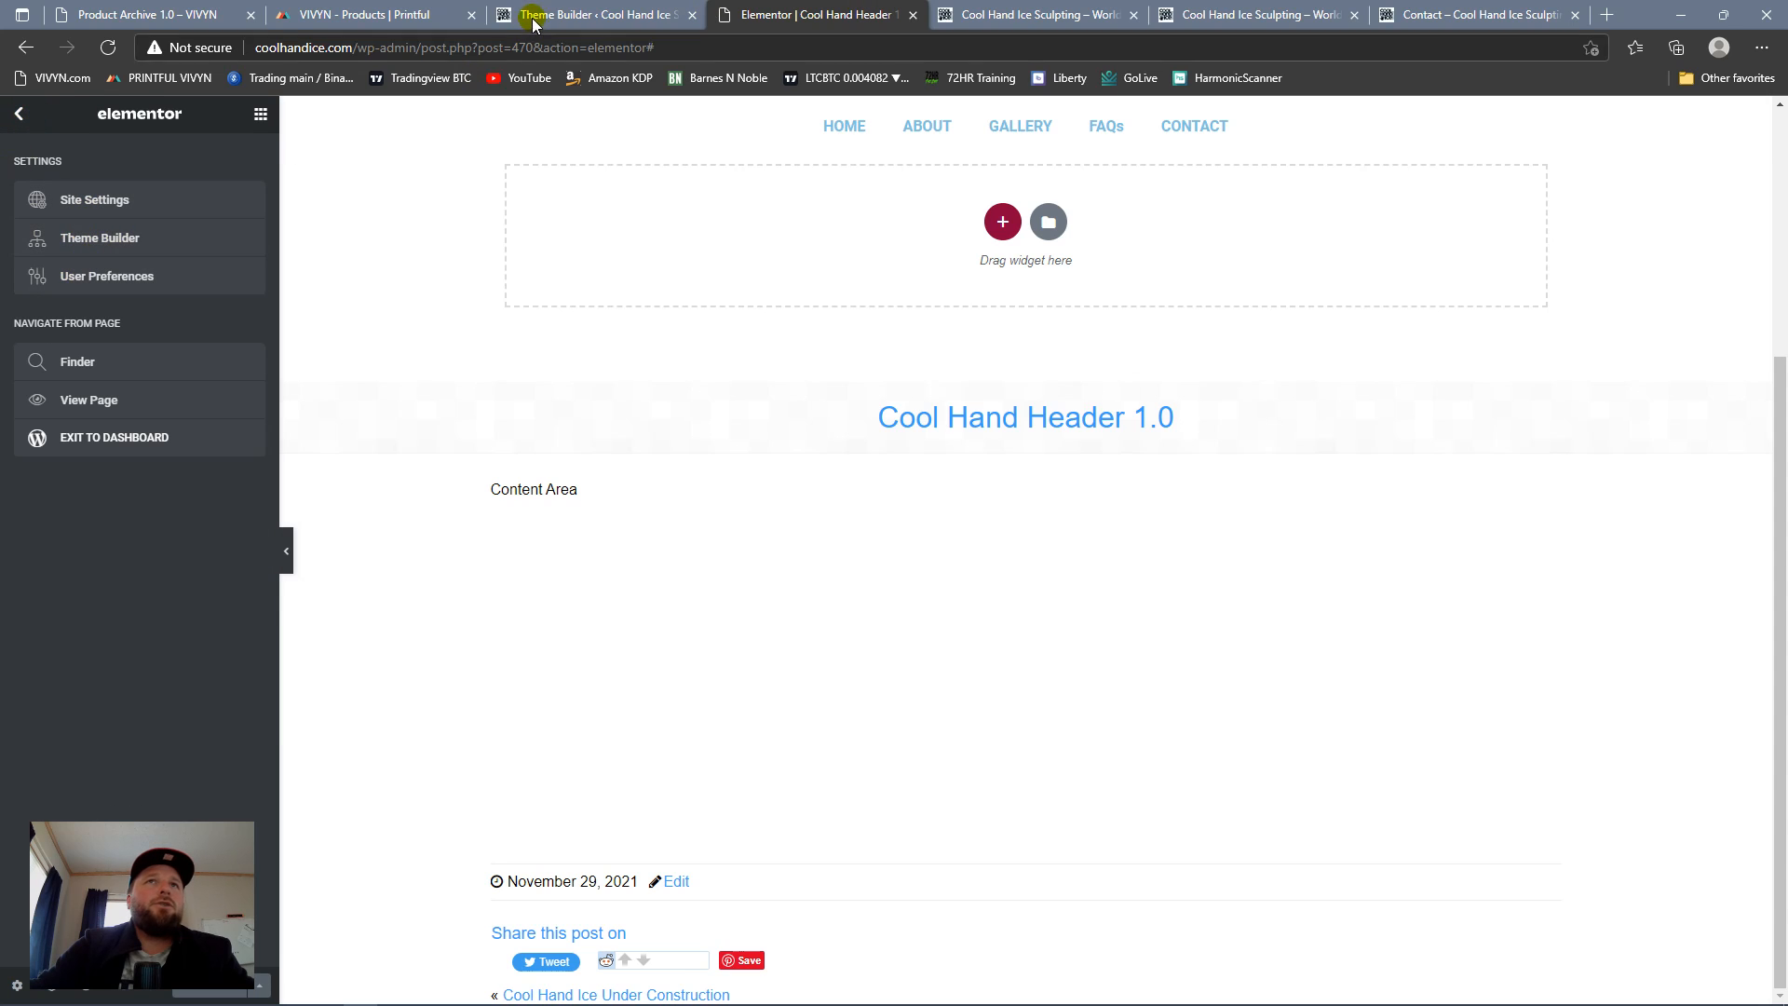
{"action": "left_click", "coordinate": [566, 13]}
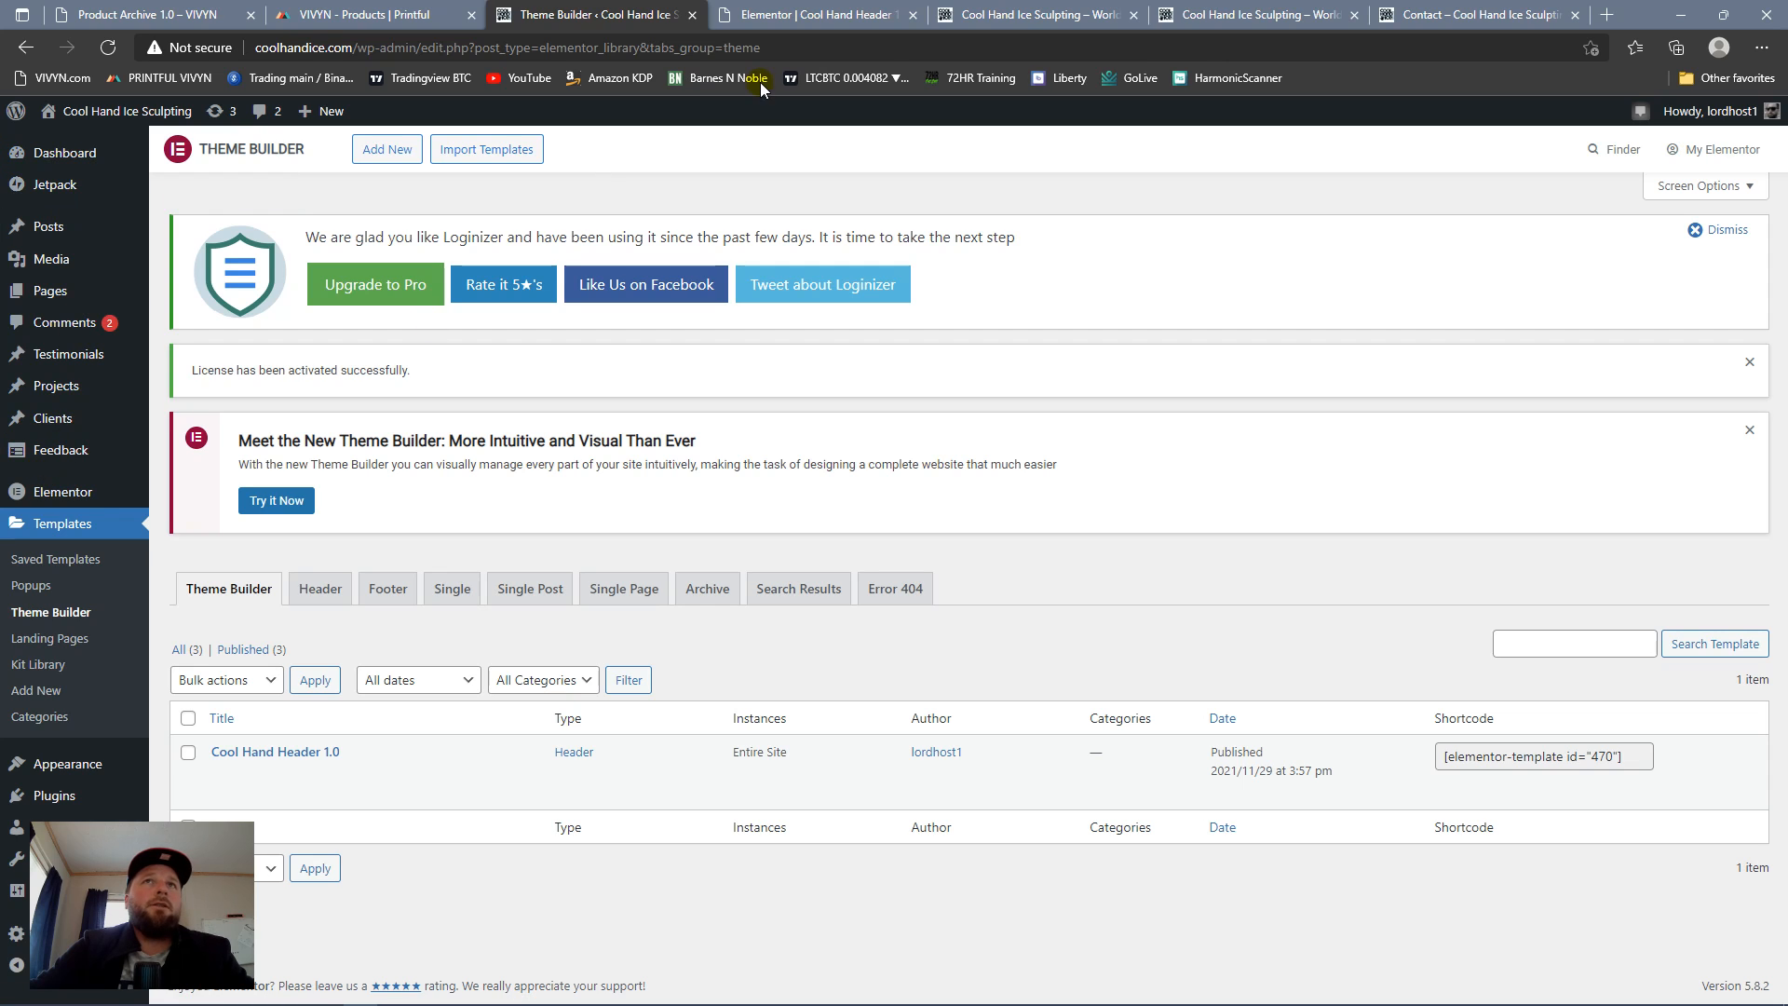
{"action": "left_click", "coordinate": [796, 11]}
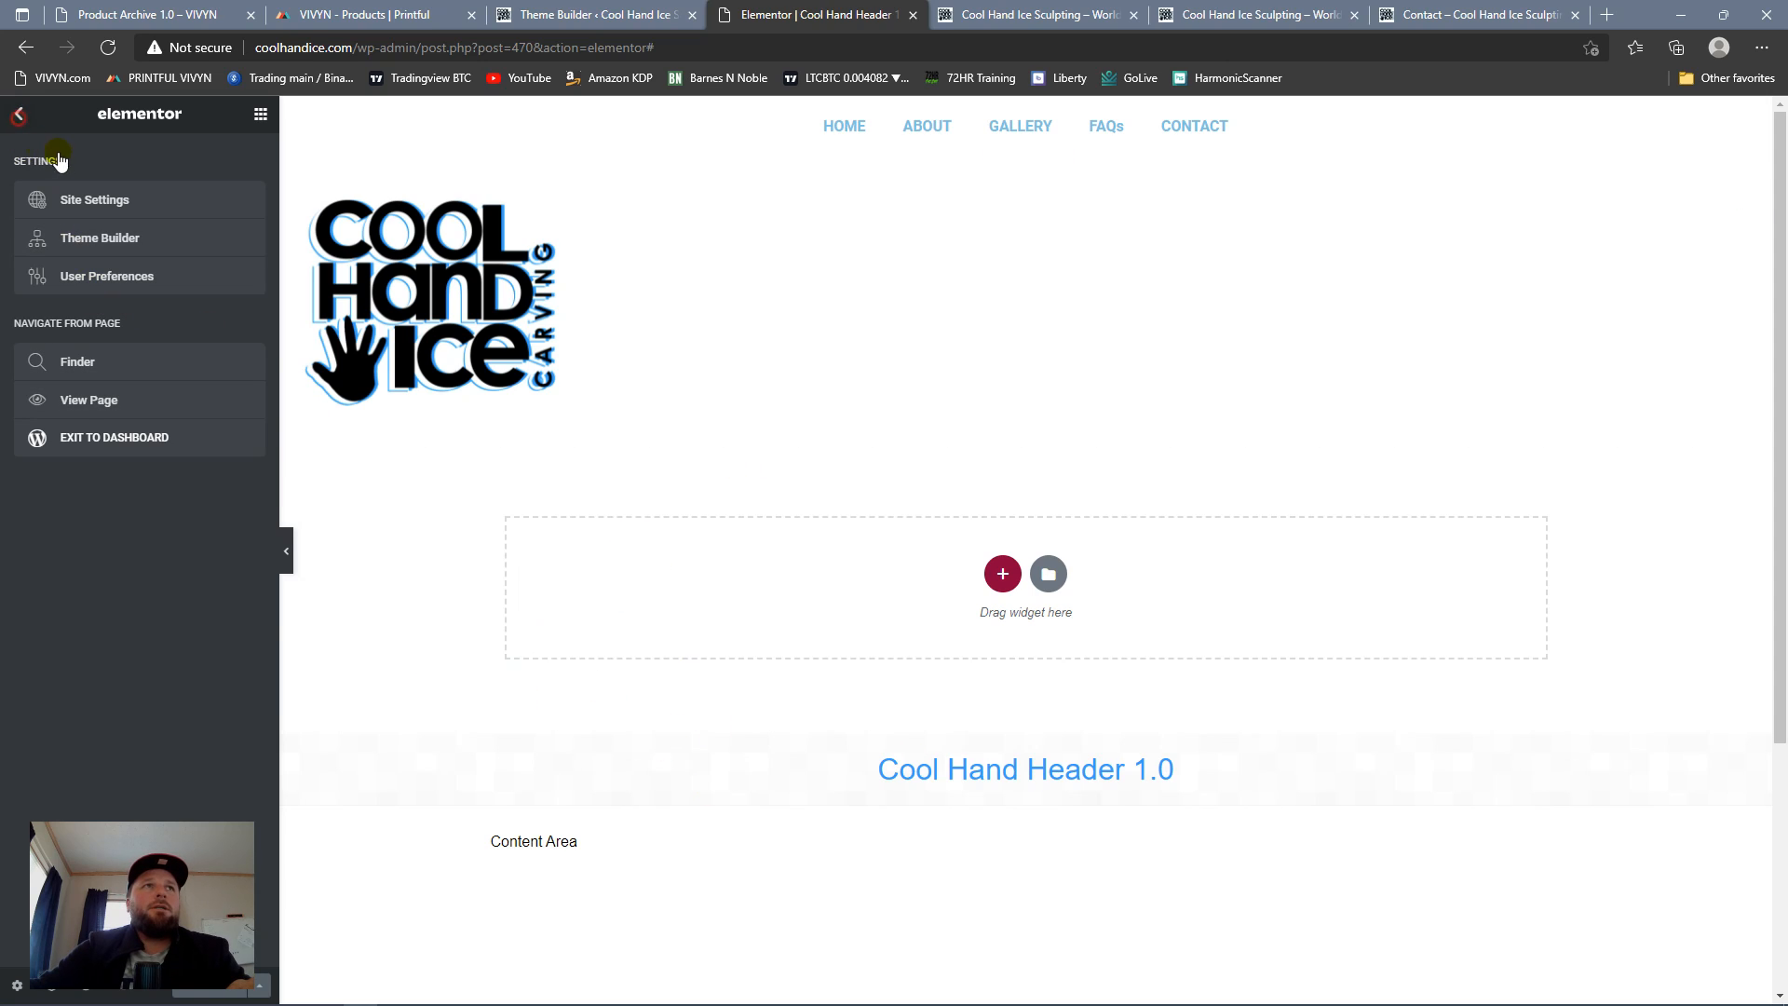
{"action": "left_click", "coordinate": [20, 115]}
{"action": "left_click", "coordinate": [19, 115]}
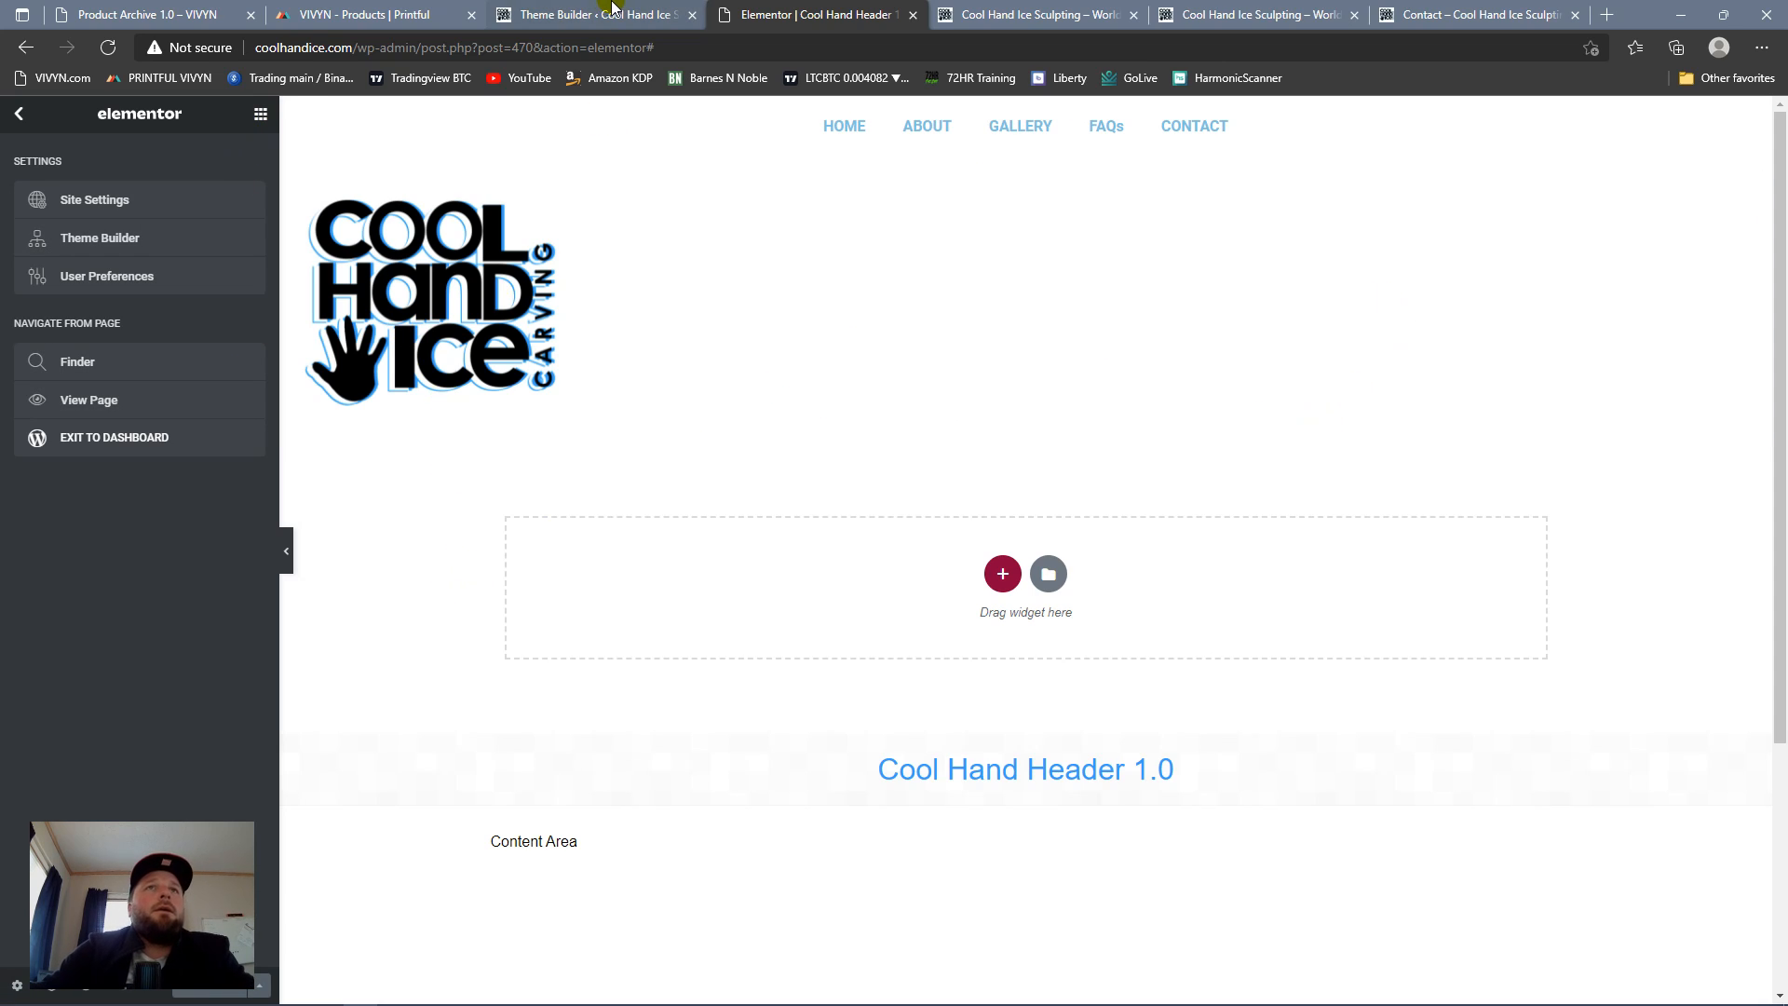
{"action": "left_click", "coordinate": [1050, 15]}
{"action": "scroll", "coordinate": [787, 455], "scroll_direction": "up", "scroll_amount": 15}
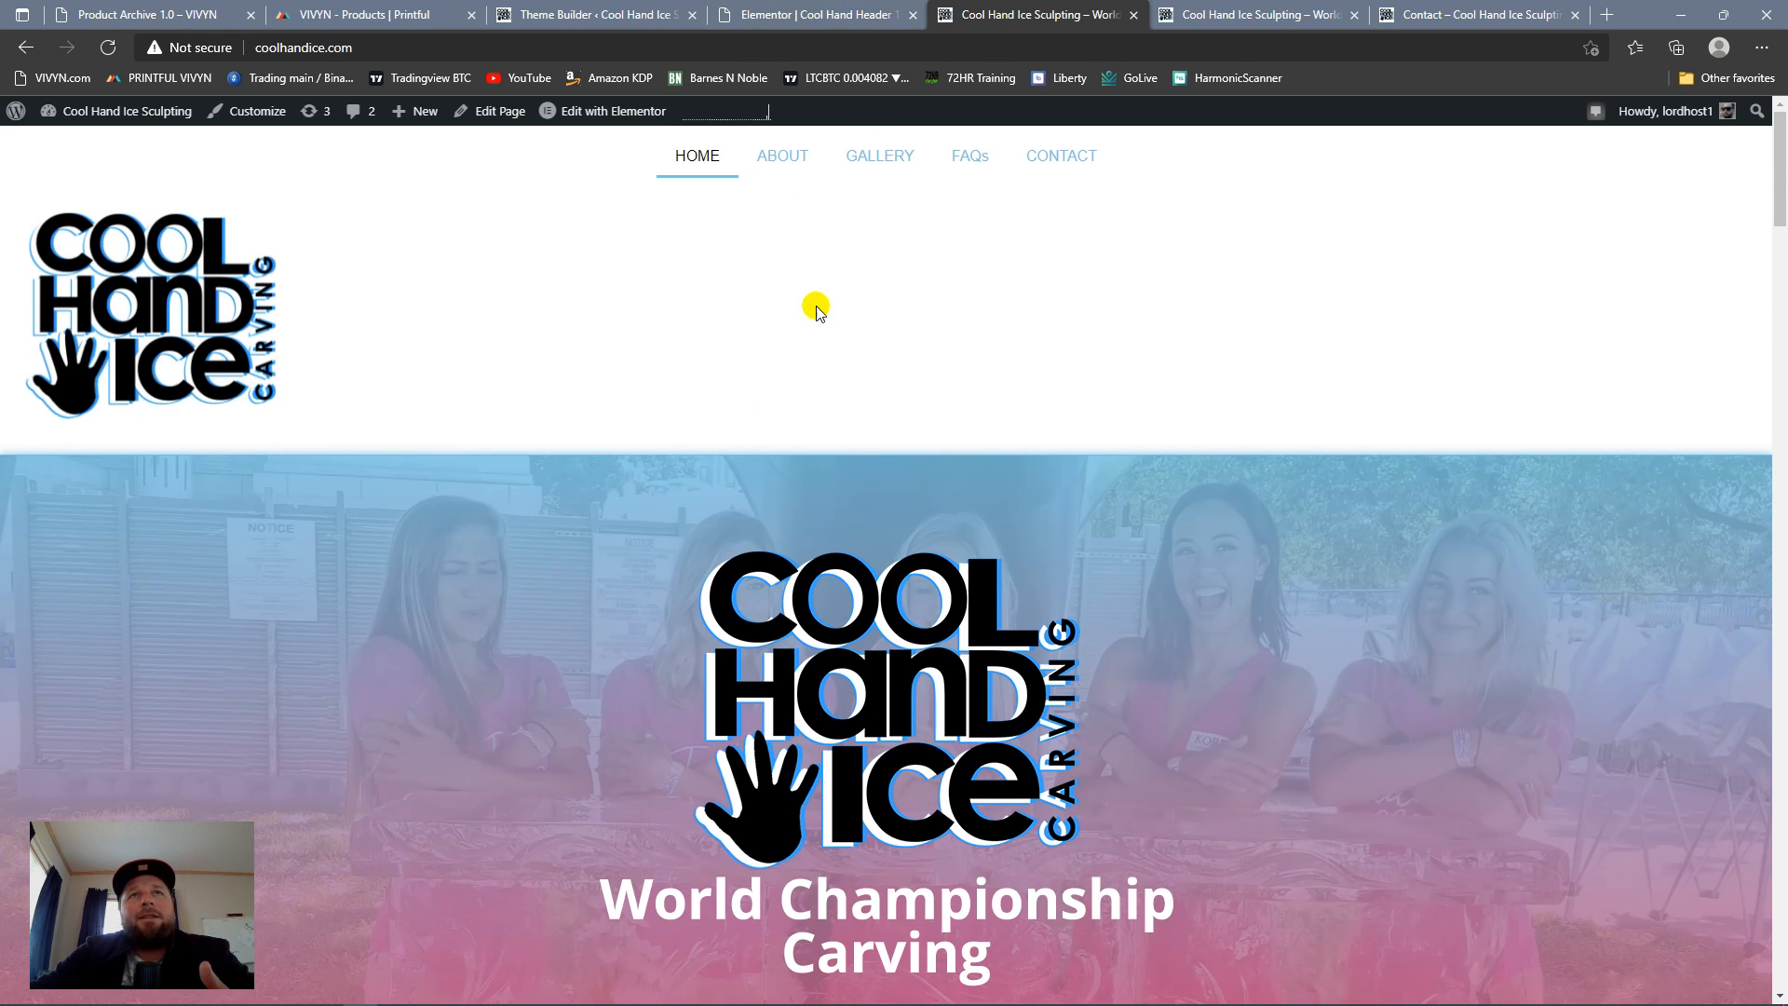
Step: Create a new Theme Builder template of type Footer named "Cool Hand Footer"
{"action": "left_click", "coordinate": [583, 15]}
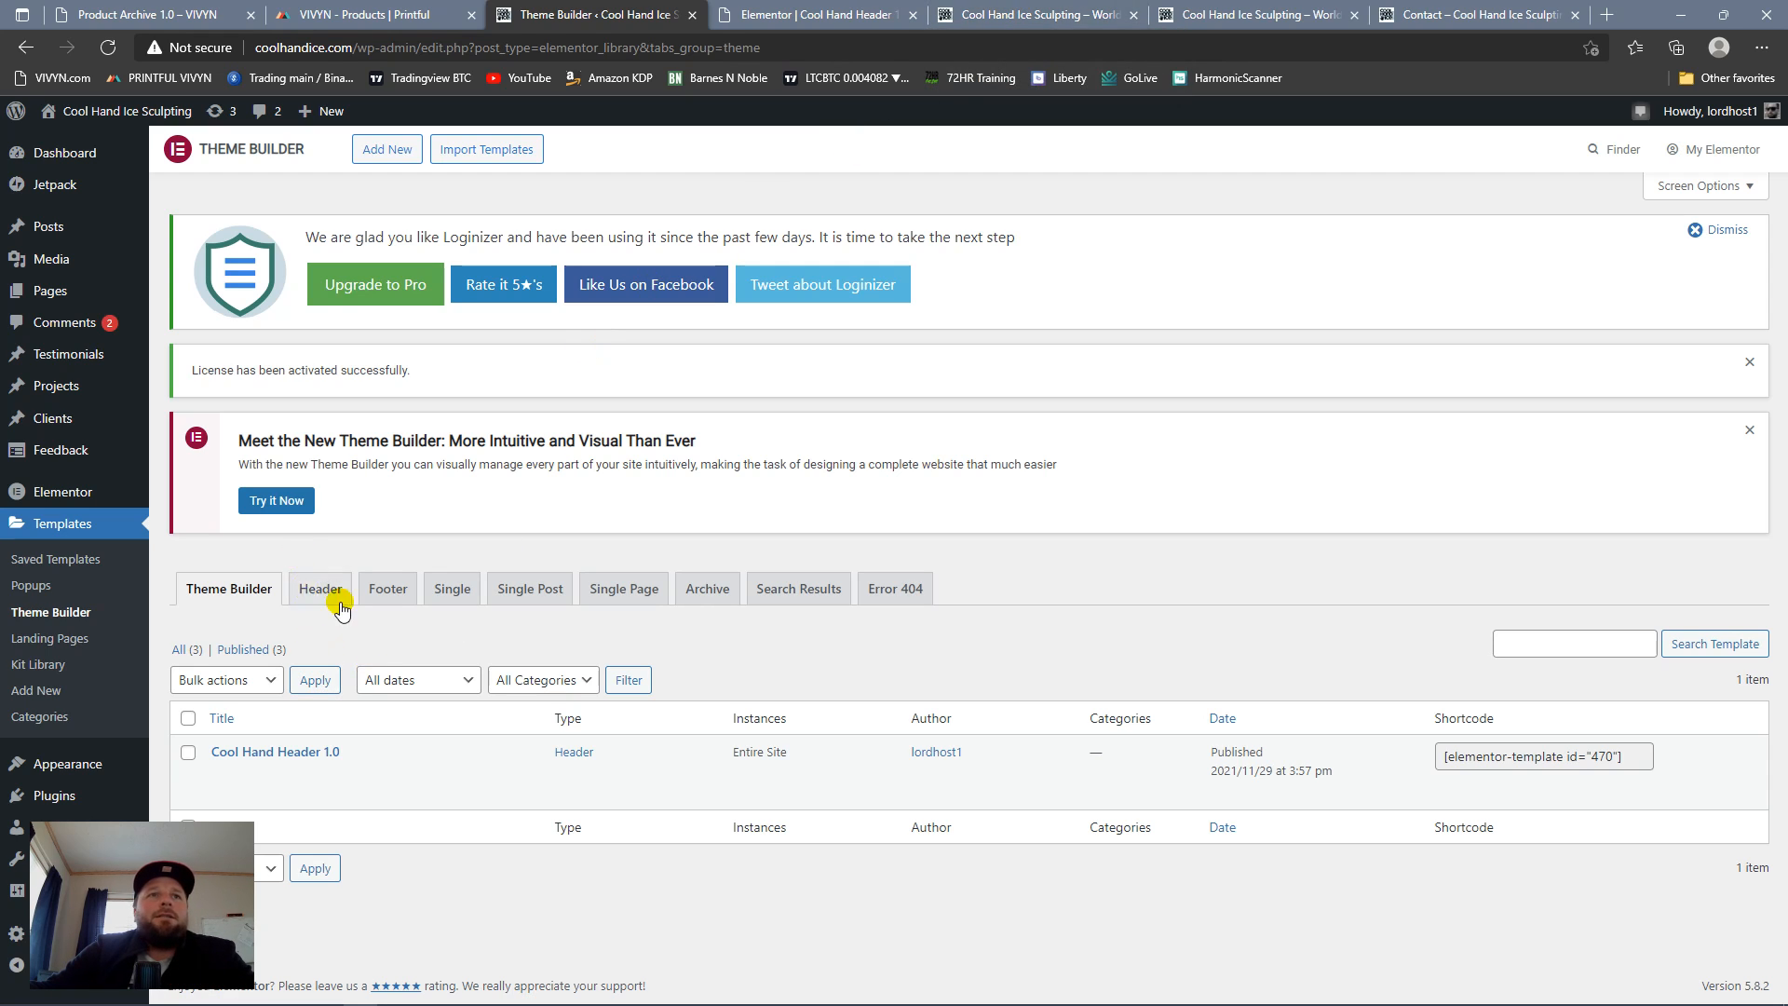
{"action": "left_click", "coordinate": [406, 590]}
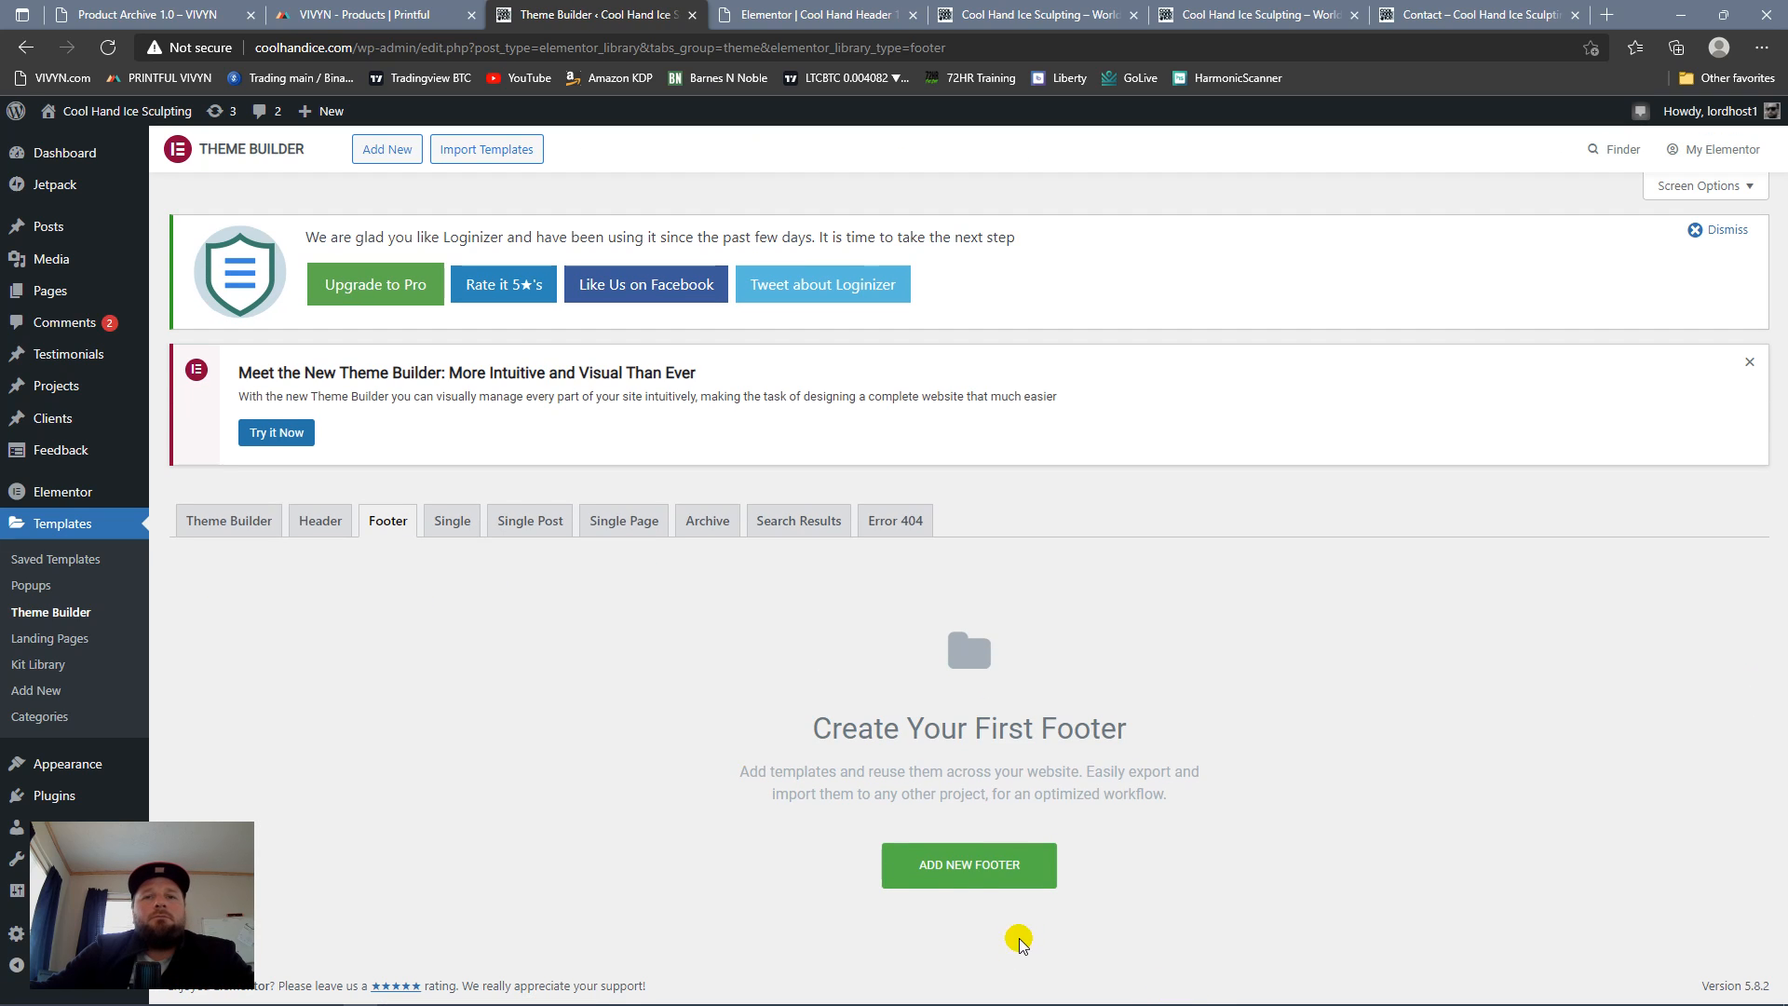
{"action": "left_click", "coordinate": [998, 880]}
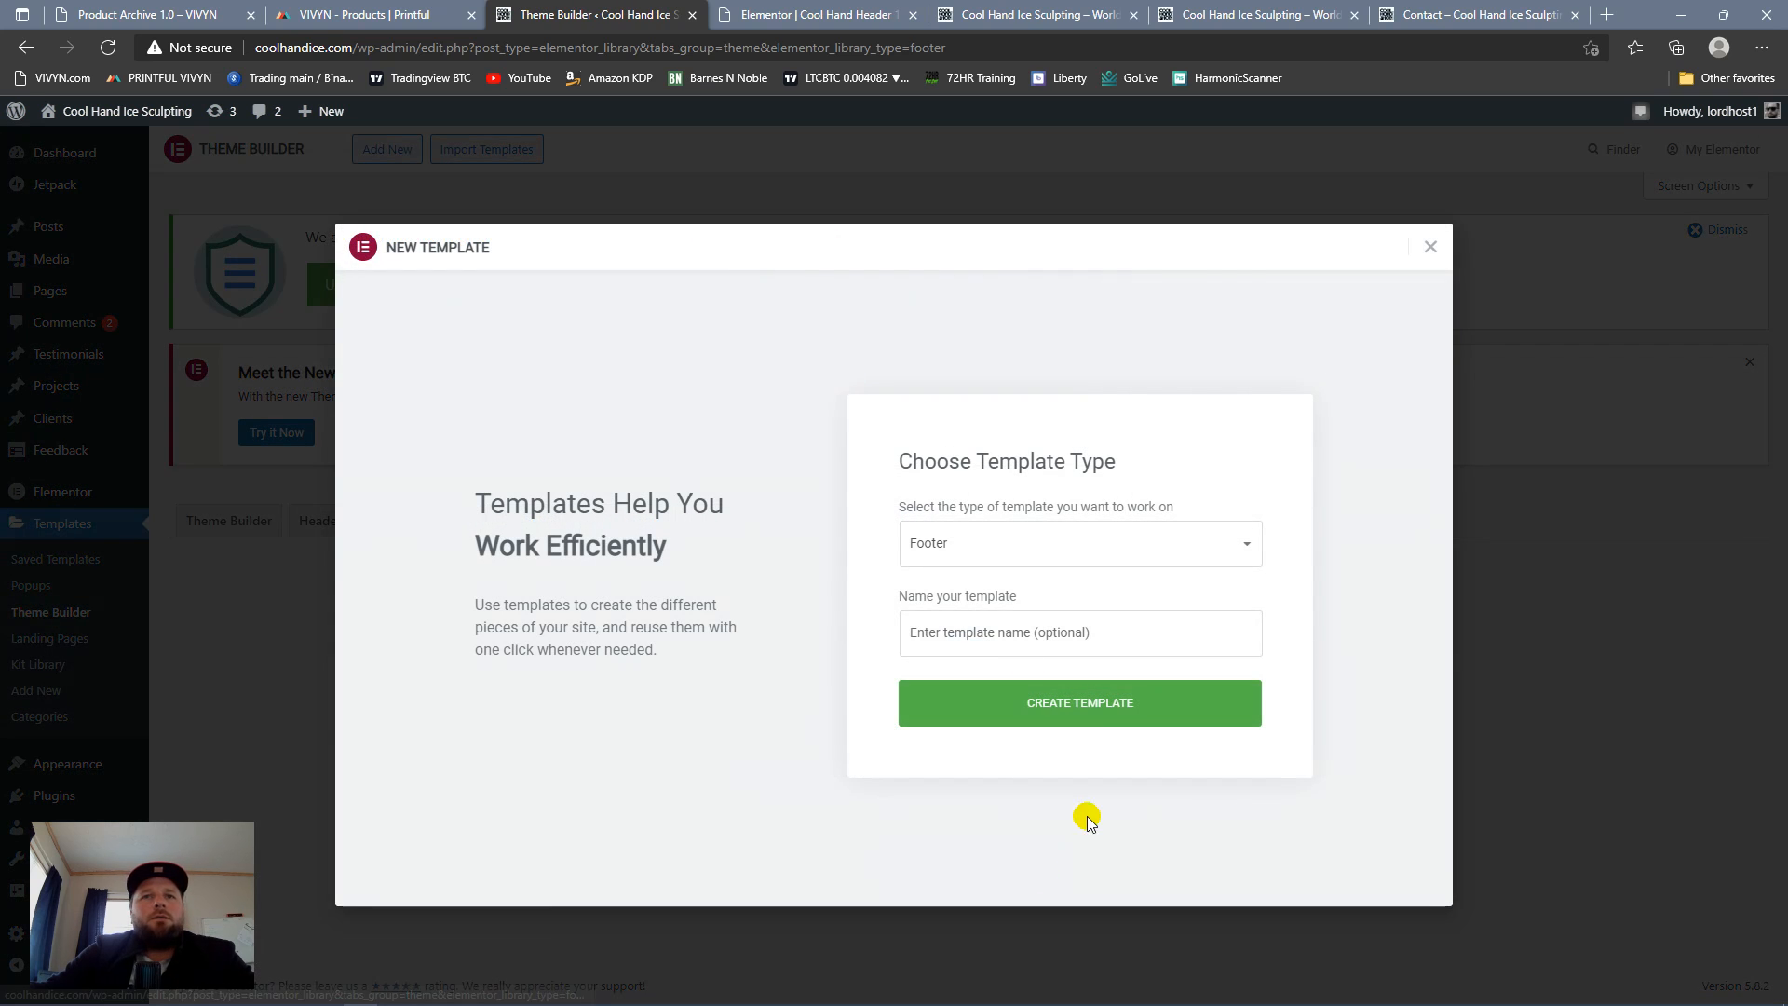
{"action": "left_click", "coordinate": [1150, 632]}
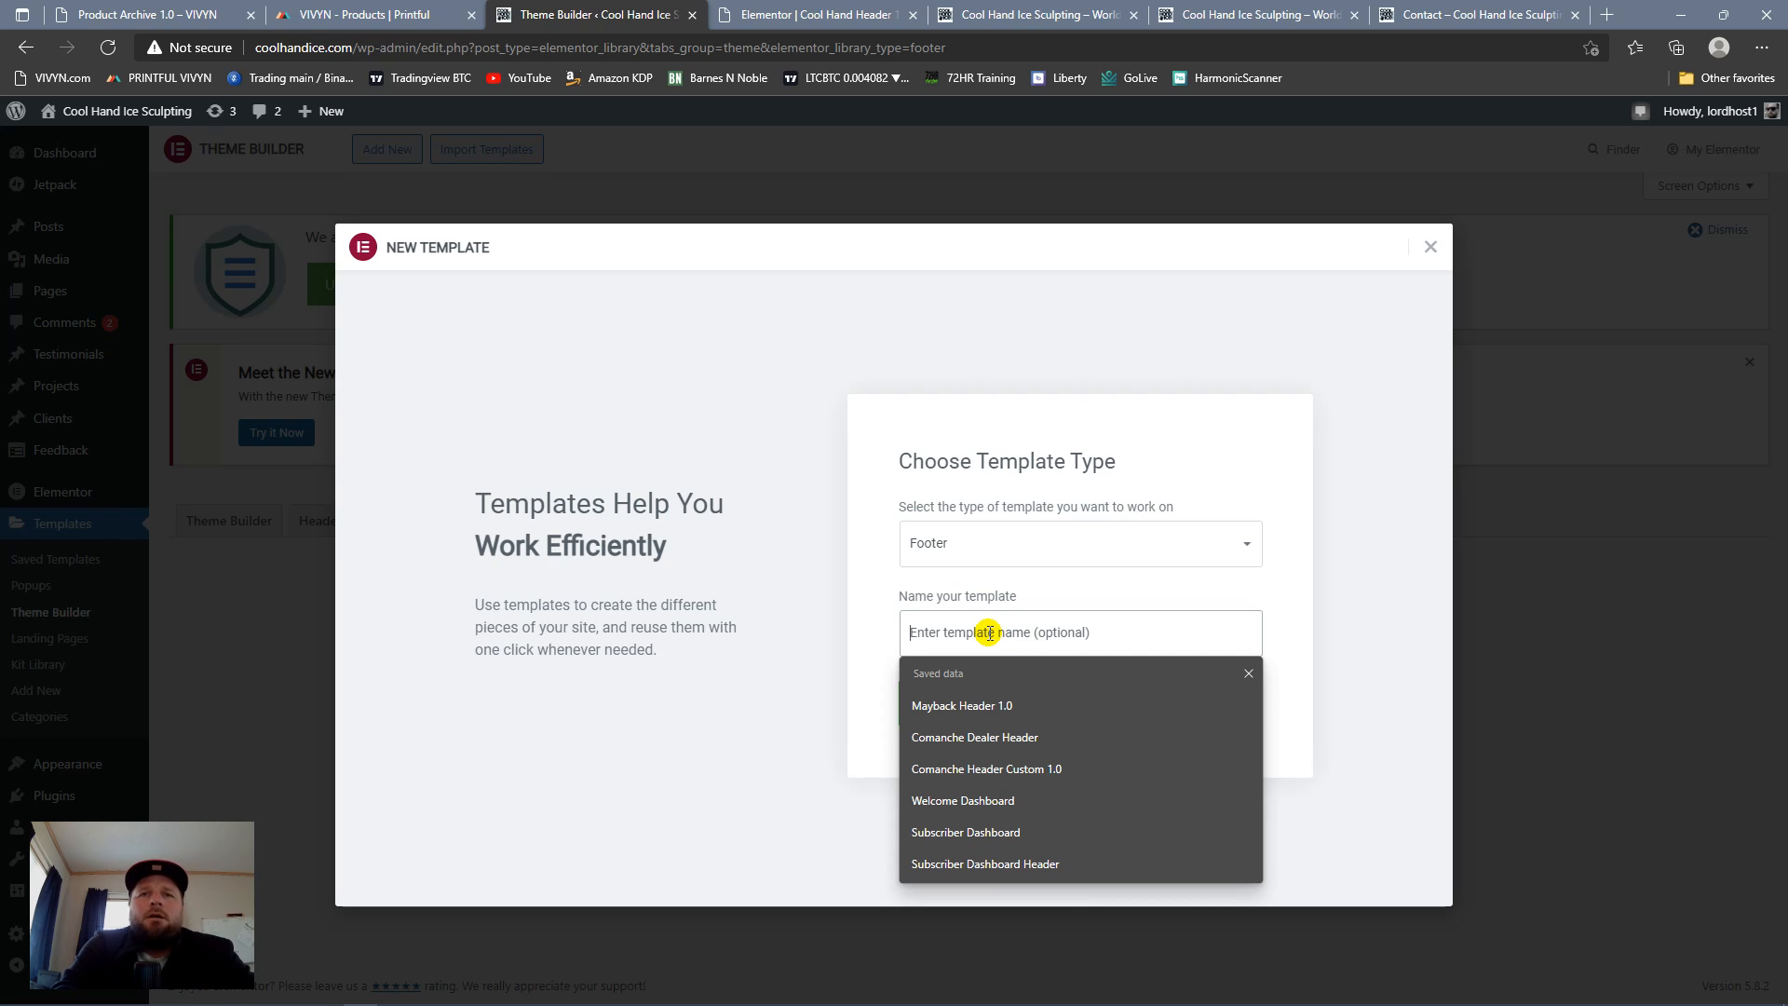
{"action": "type", "text": "Cool Hand"}
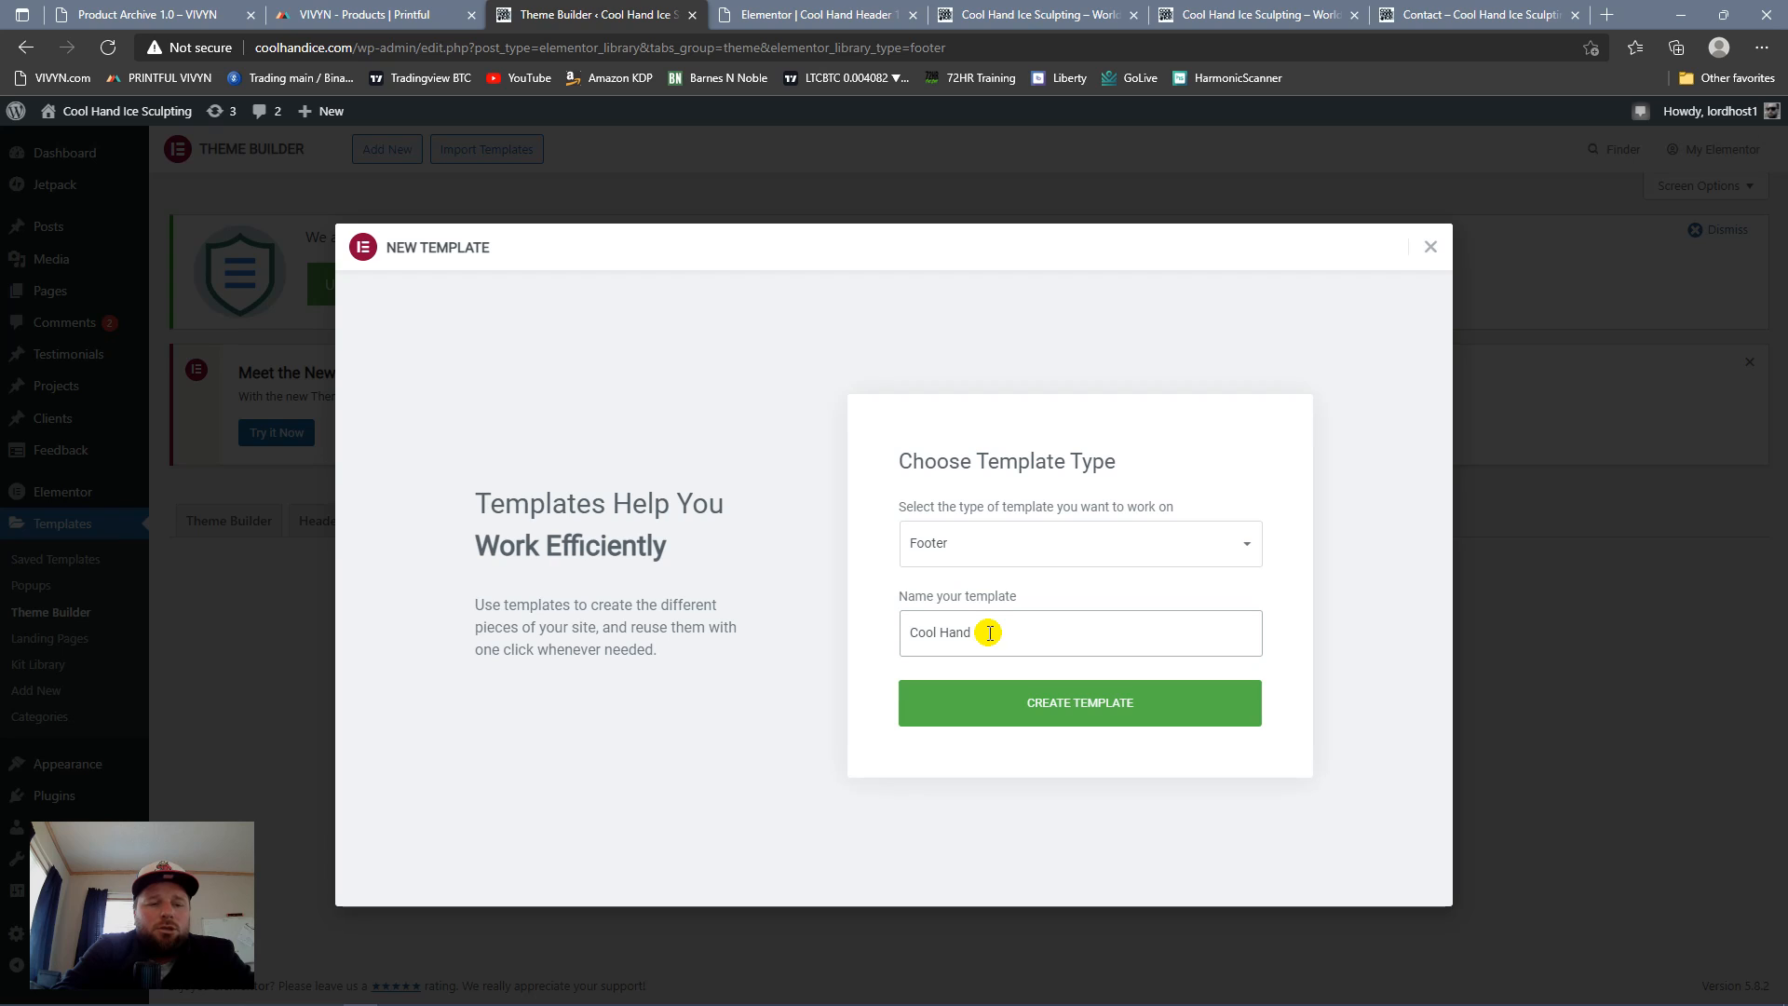
{"action": "type", "text": "Footer"}
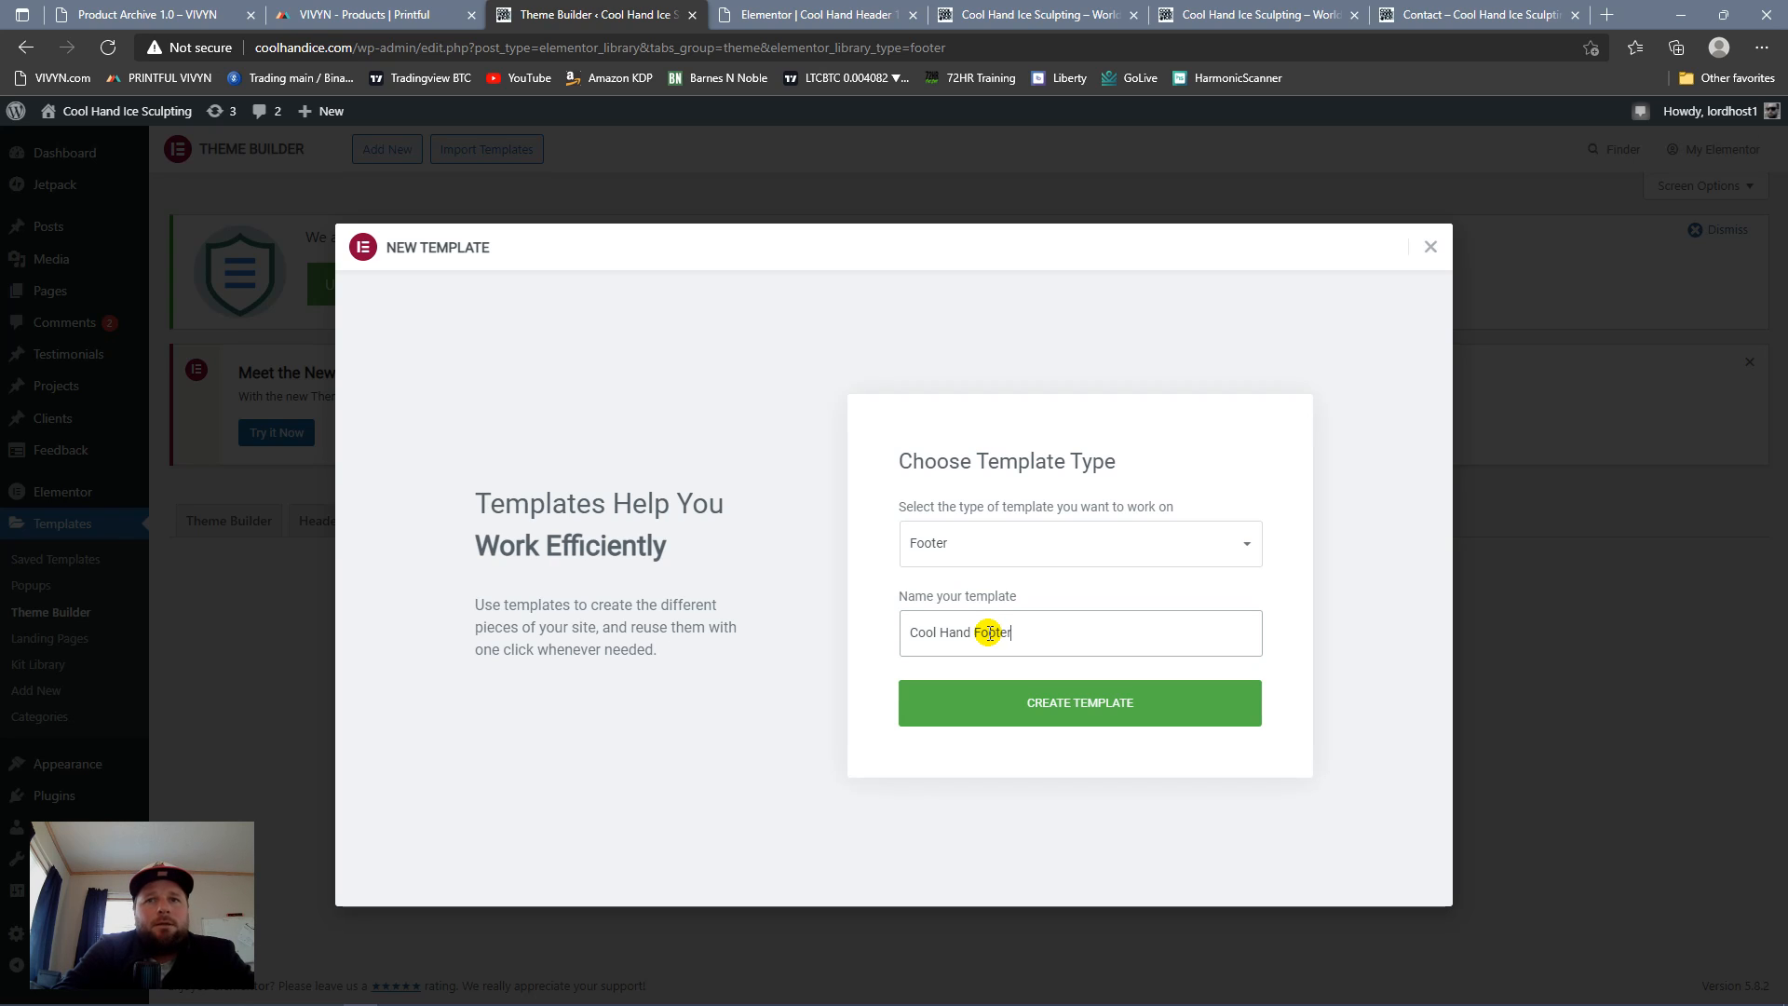
{"action": "left_click", "coordinate": [1079, 709]}
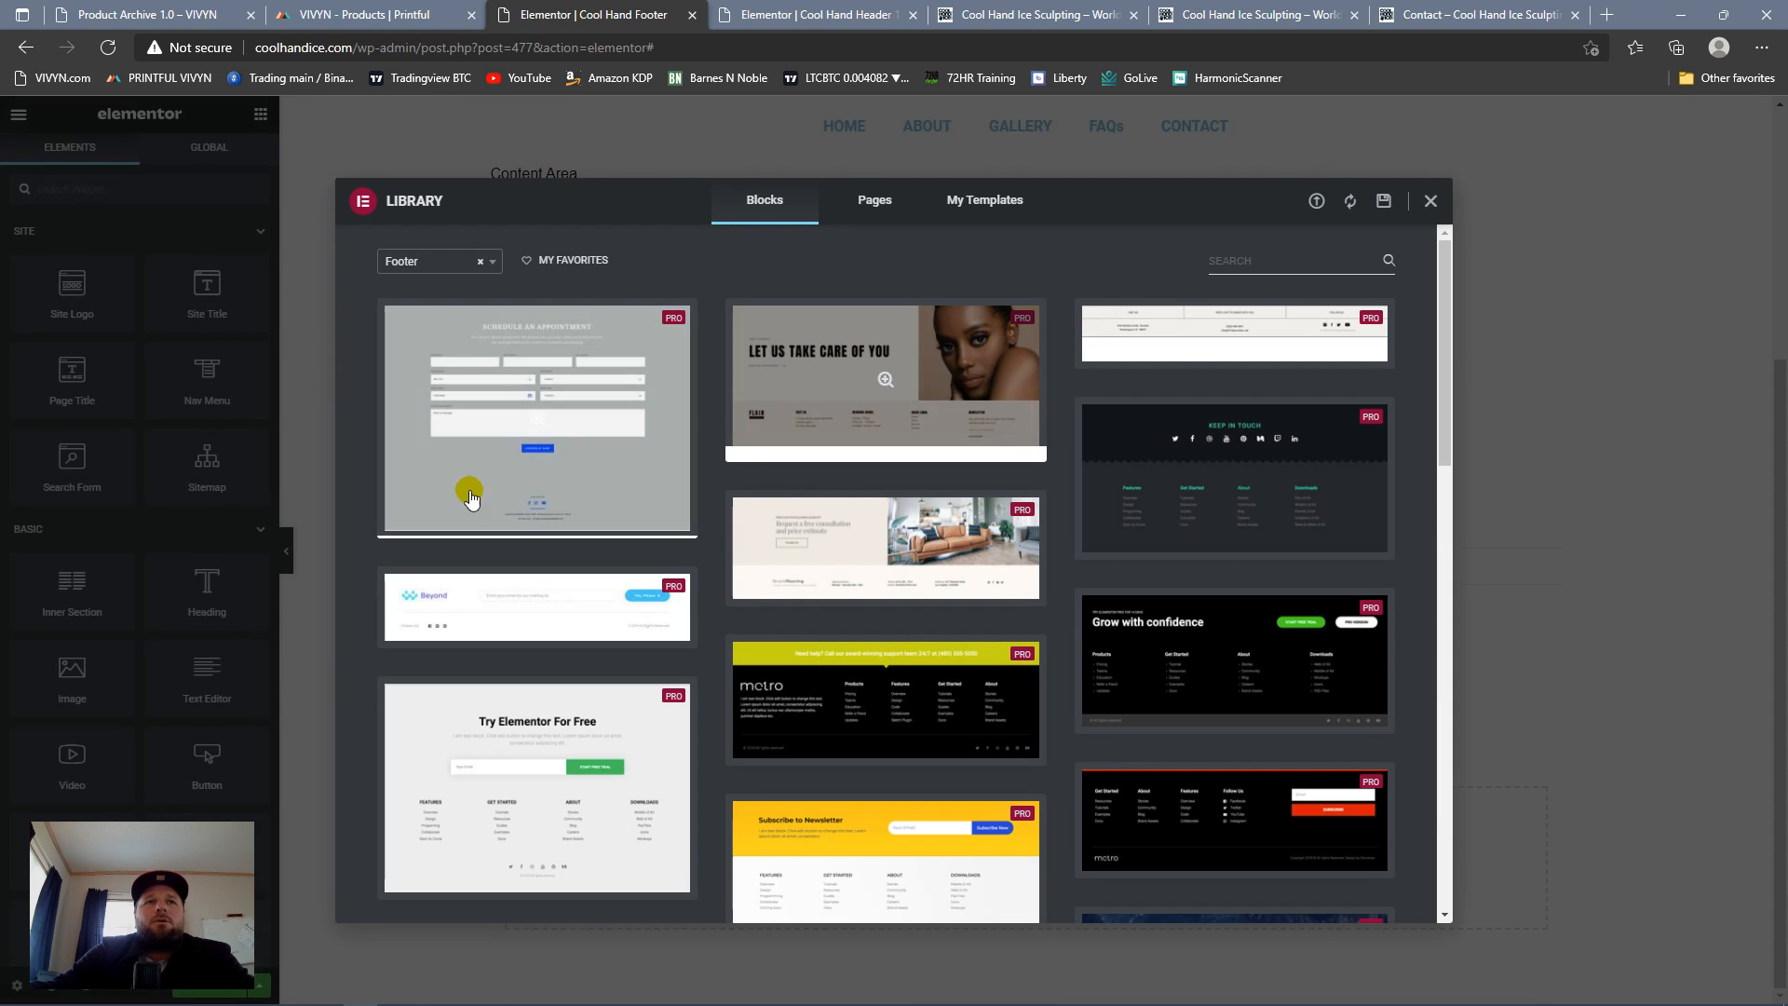
Step: Browse the premade footer blocks in the template library from first to last
{"action": "scroll", "coordinate": [1058, 385], "scroll_direction": "down", "scroll_amount": 10}
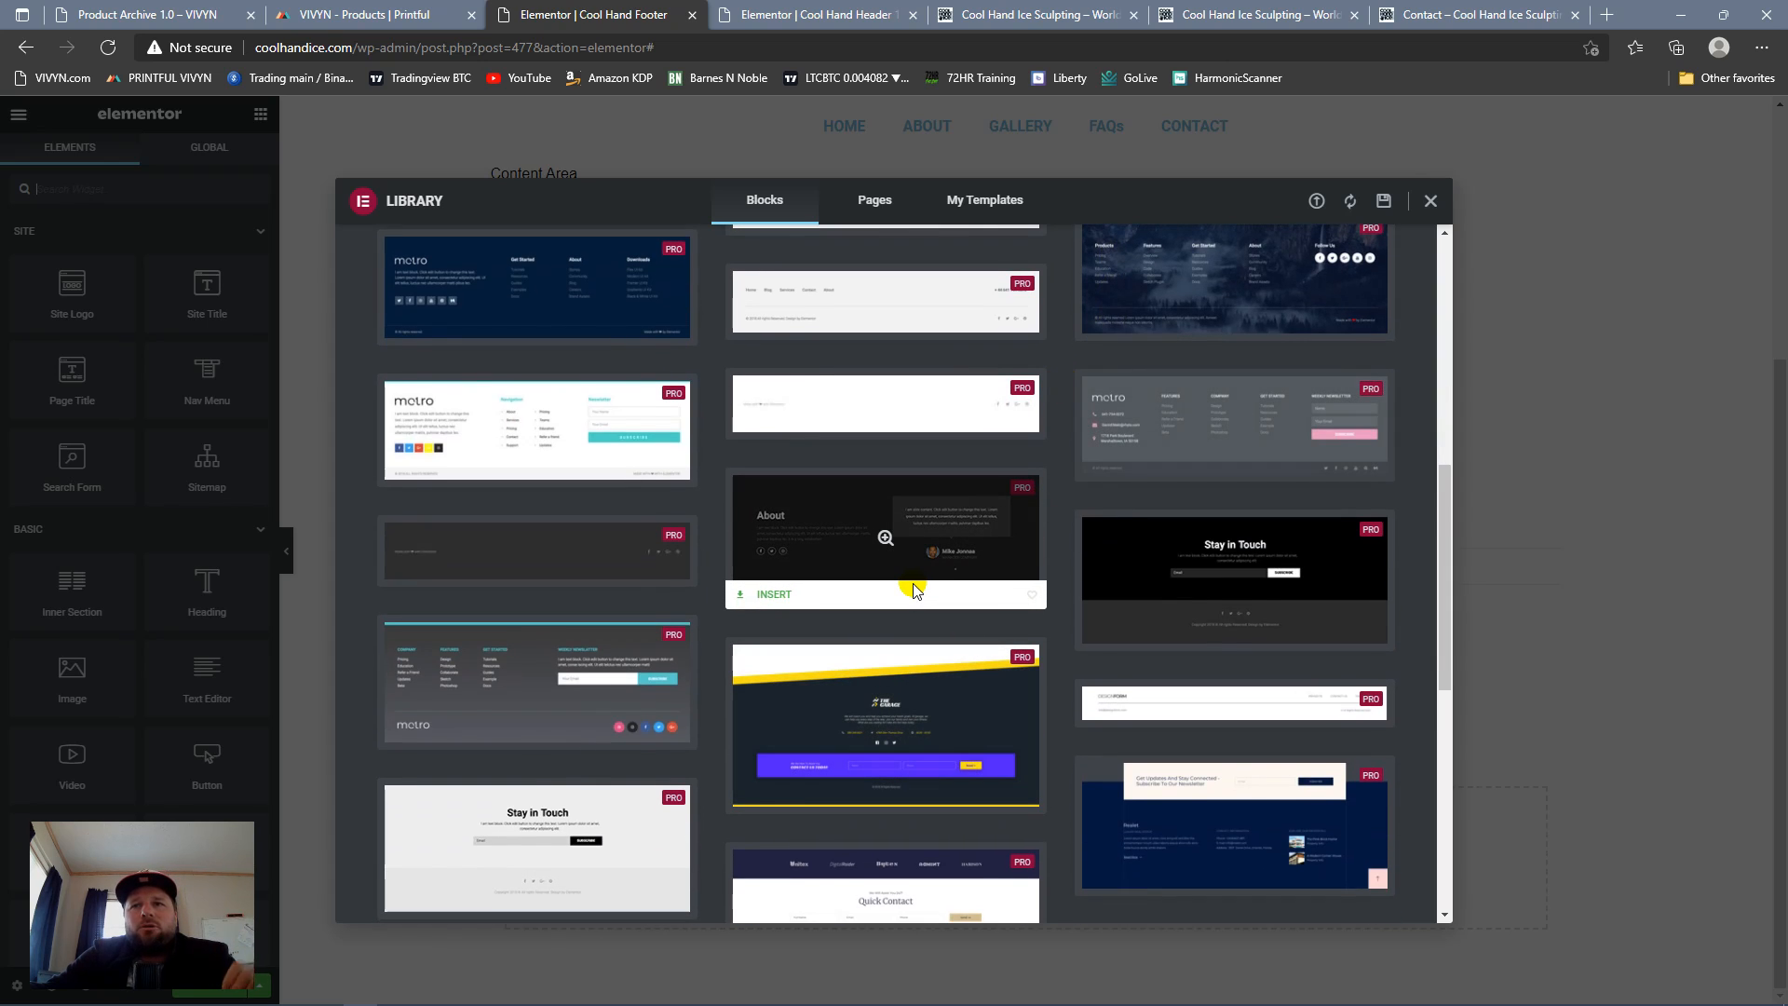
{"action": "scroll", "coordinate": [913, 591], "scroll_direction": "down", "scroll_amount": 8}
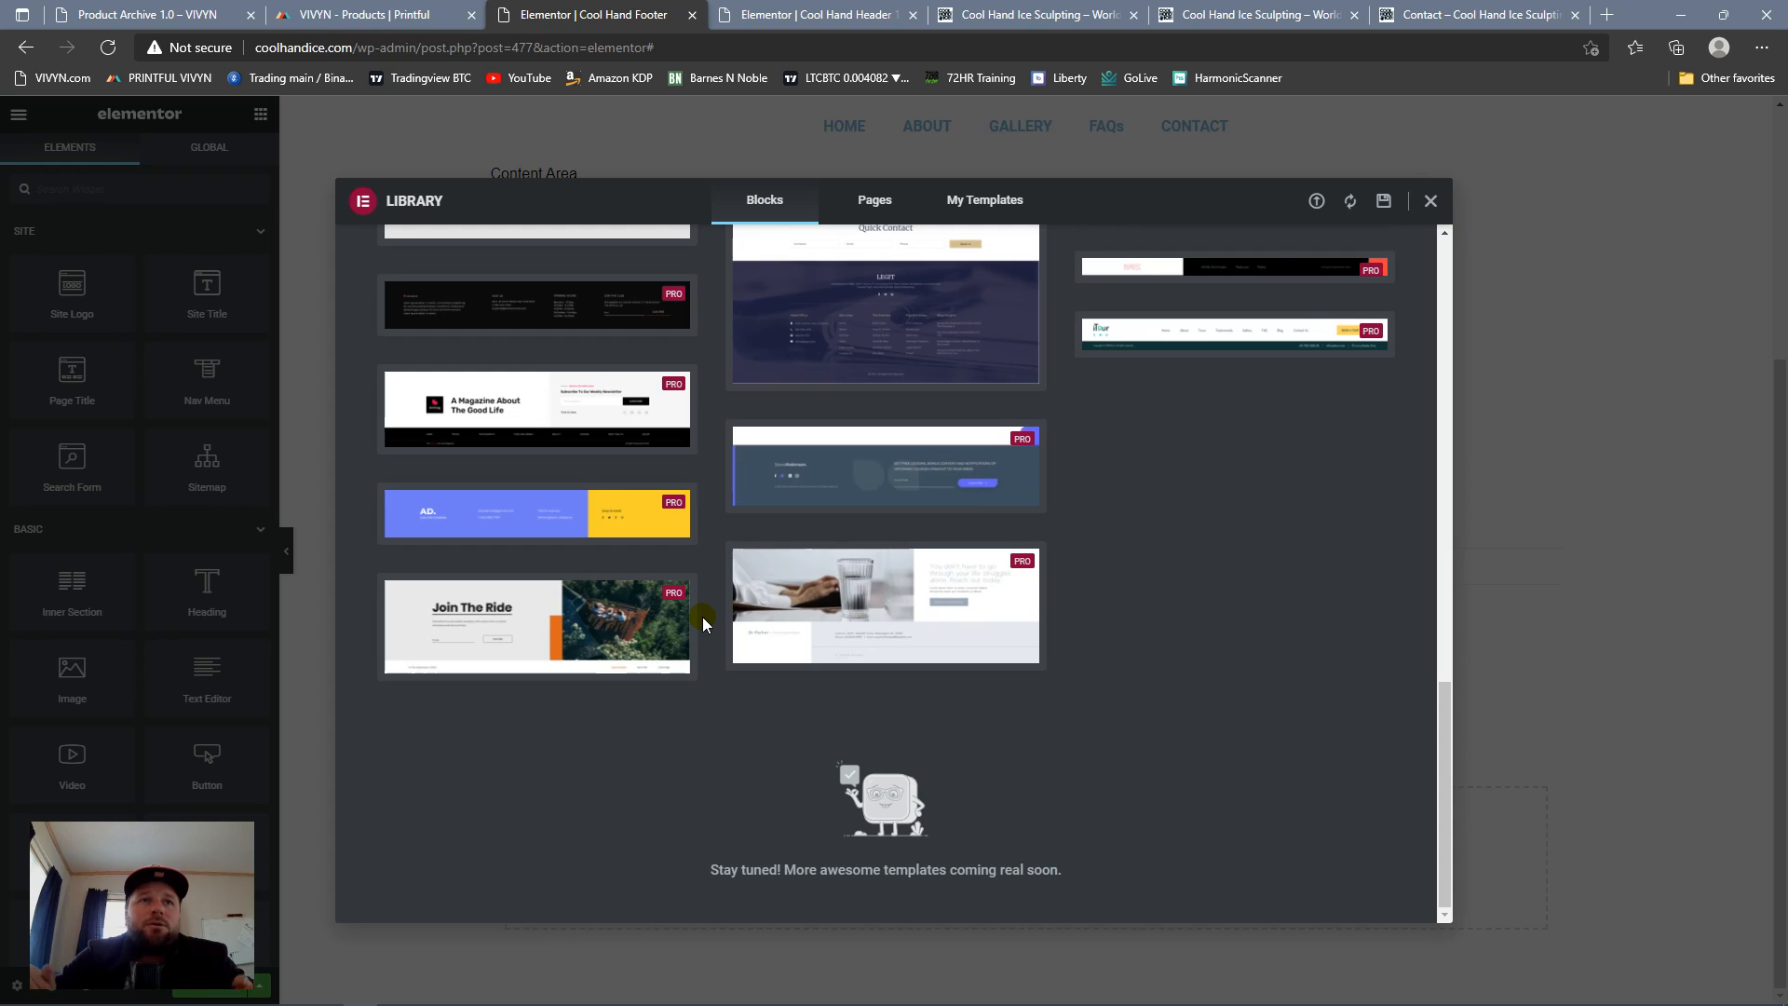
{"action": "scroll", "coordinate": [911, 578], "scroll_direction": "up", "scroll_amount": 15}
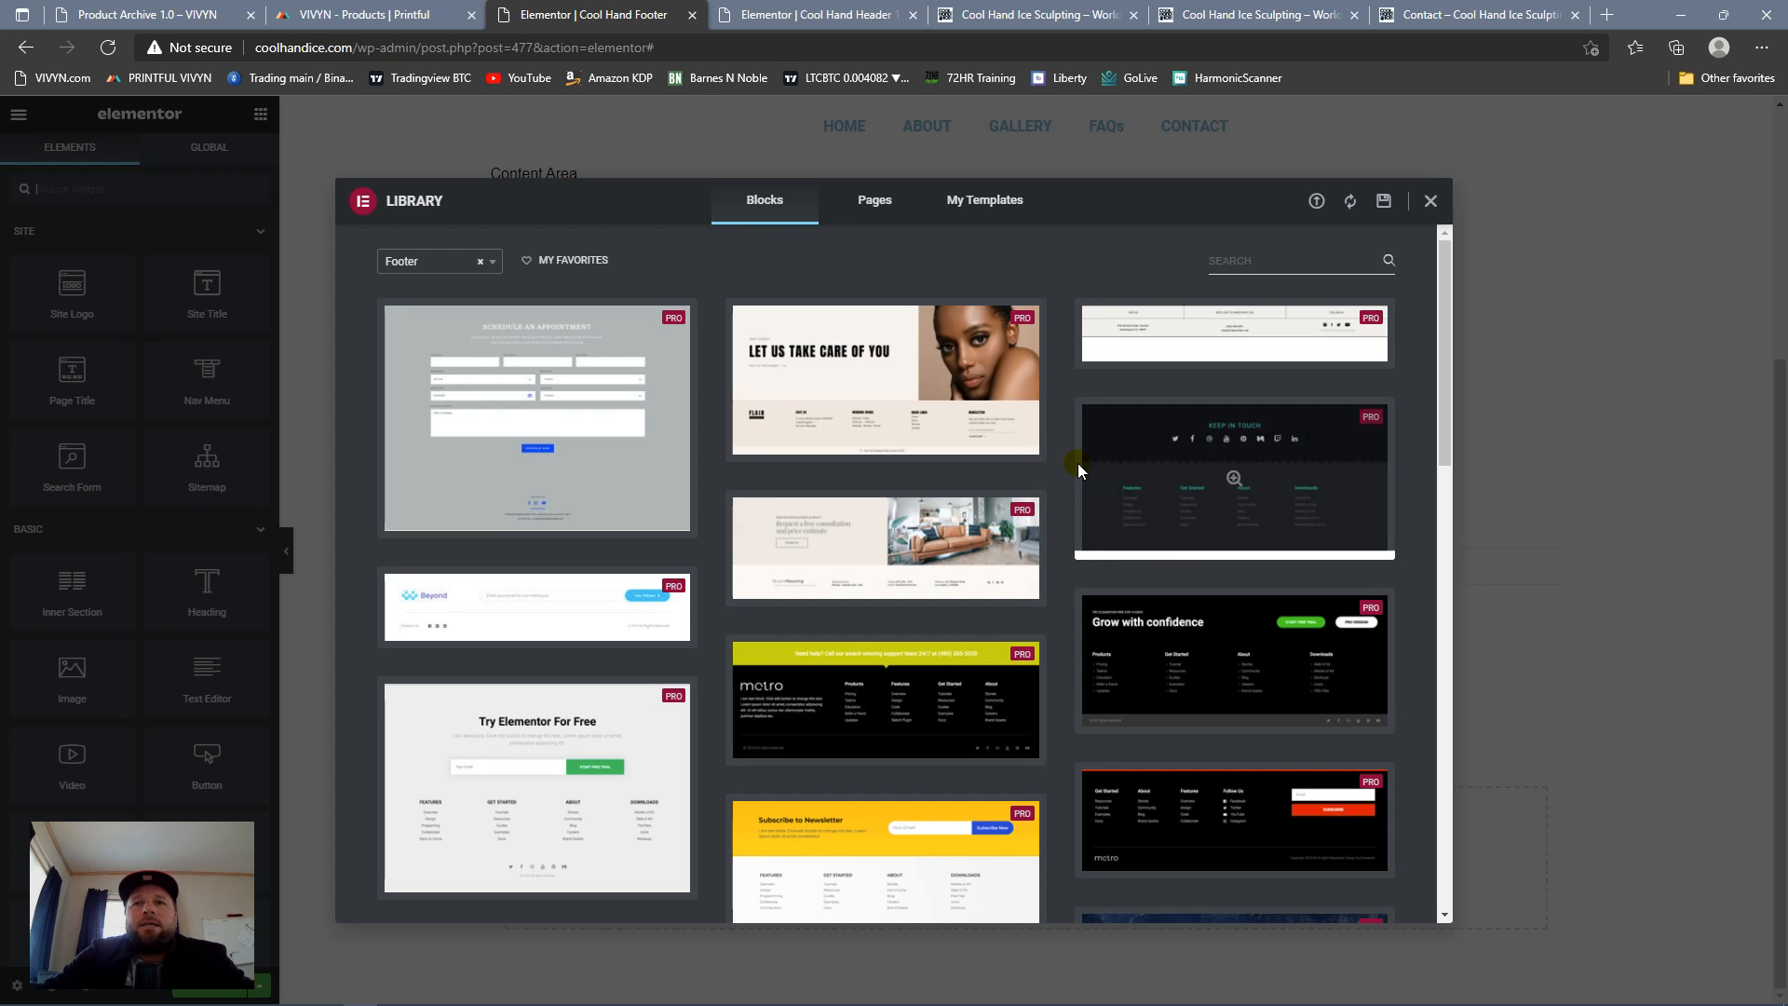
{"action": "scroll", "coordinate": [822, 478], "scroll_direction": "down", "scroll_amount": 10}
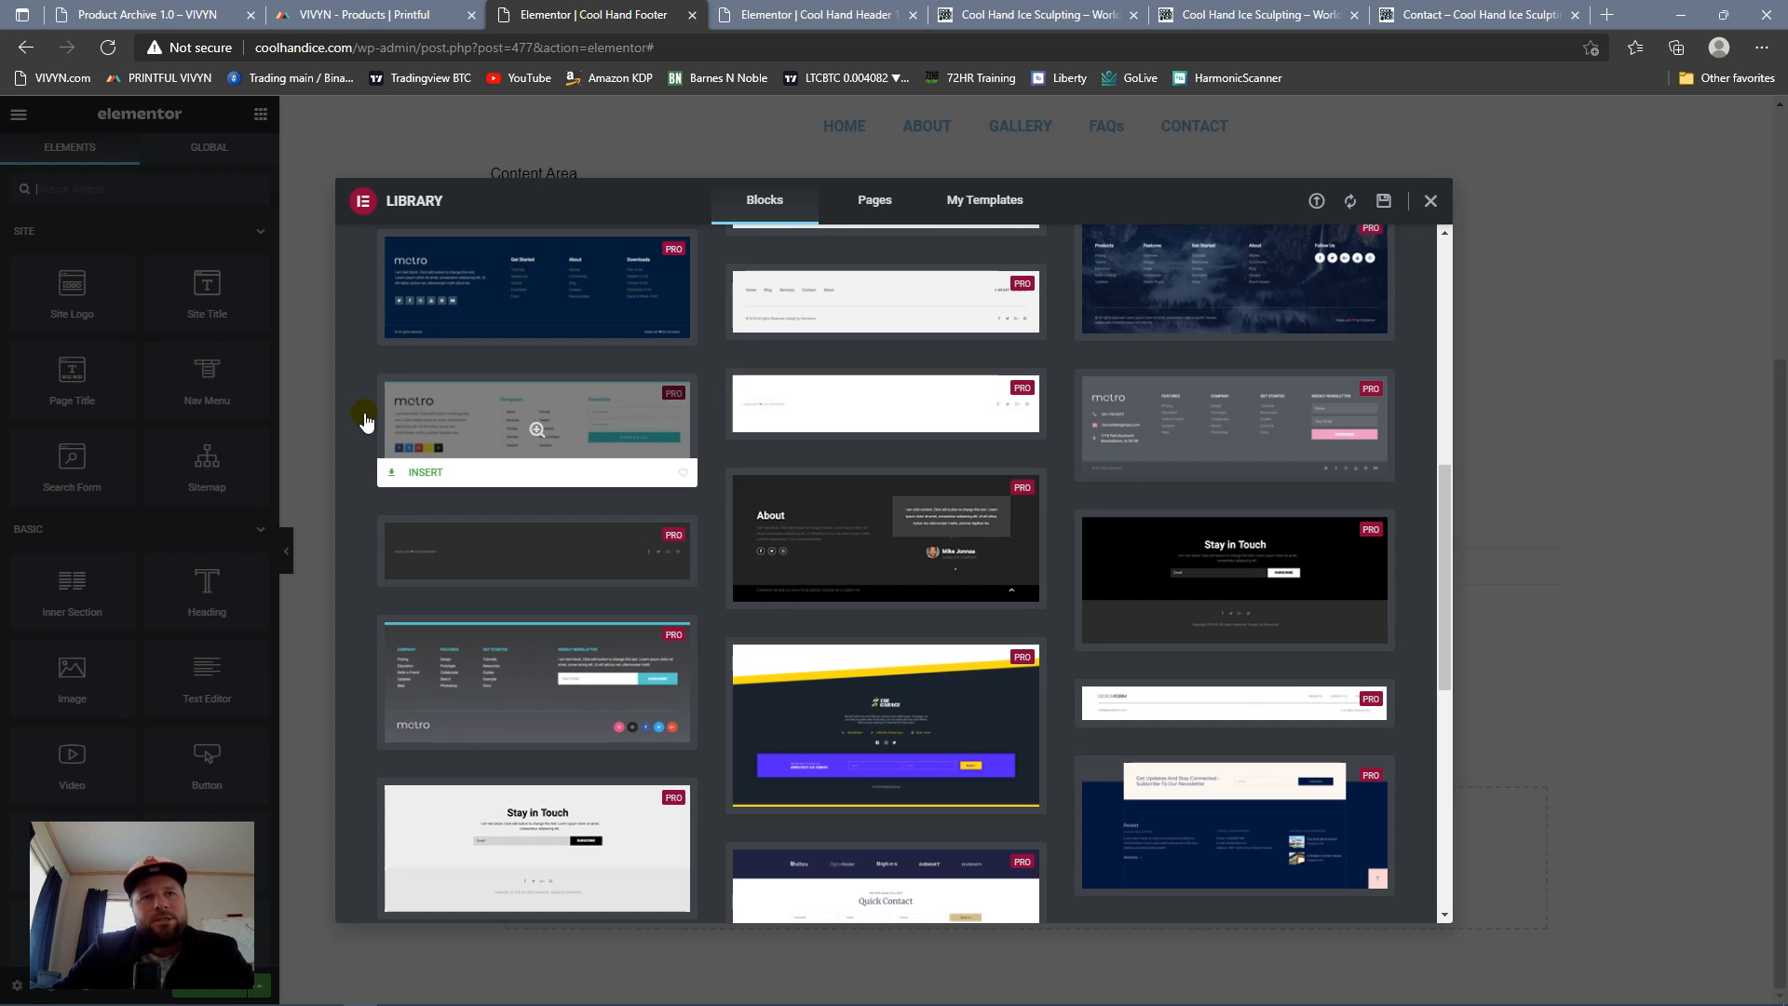
{"action": "scroll", "coordinate": [898, 447], "scroll_direction": "up", "scroll_amount": 5}
{"action": "scroll", "coordinate": [922, 456], "scroll_direction": "up", "scroll_amount": 1}
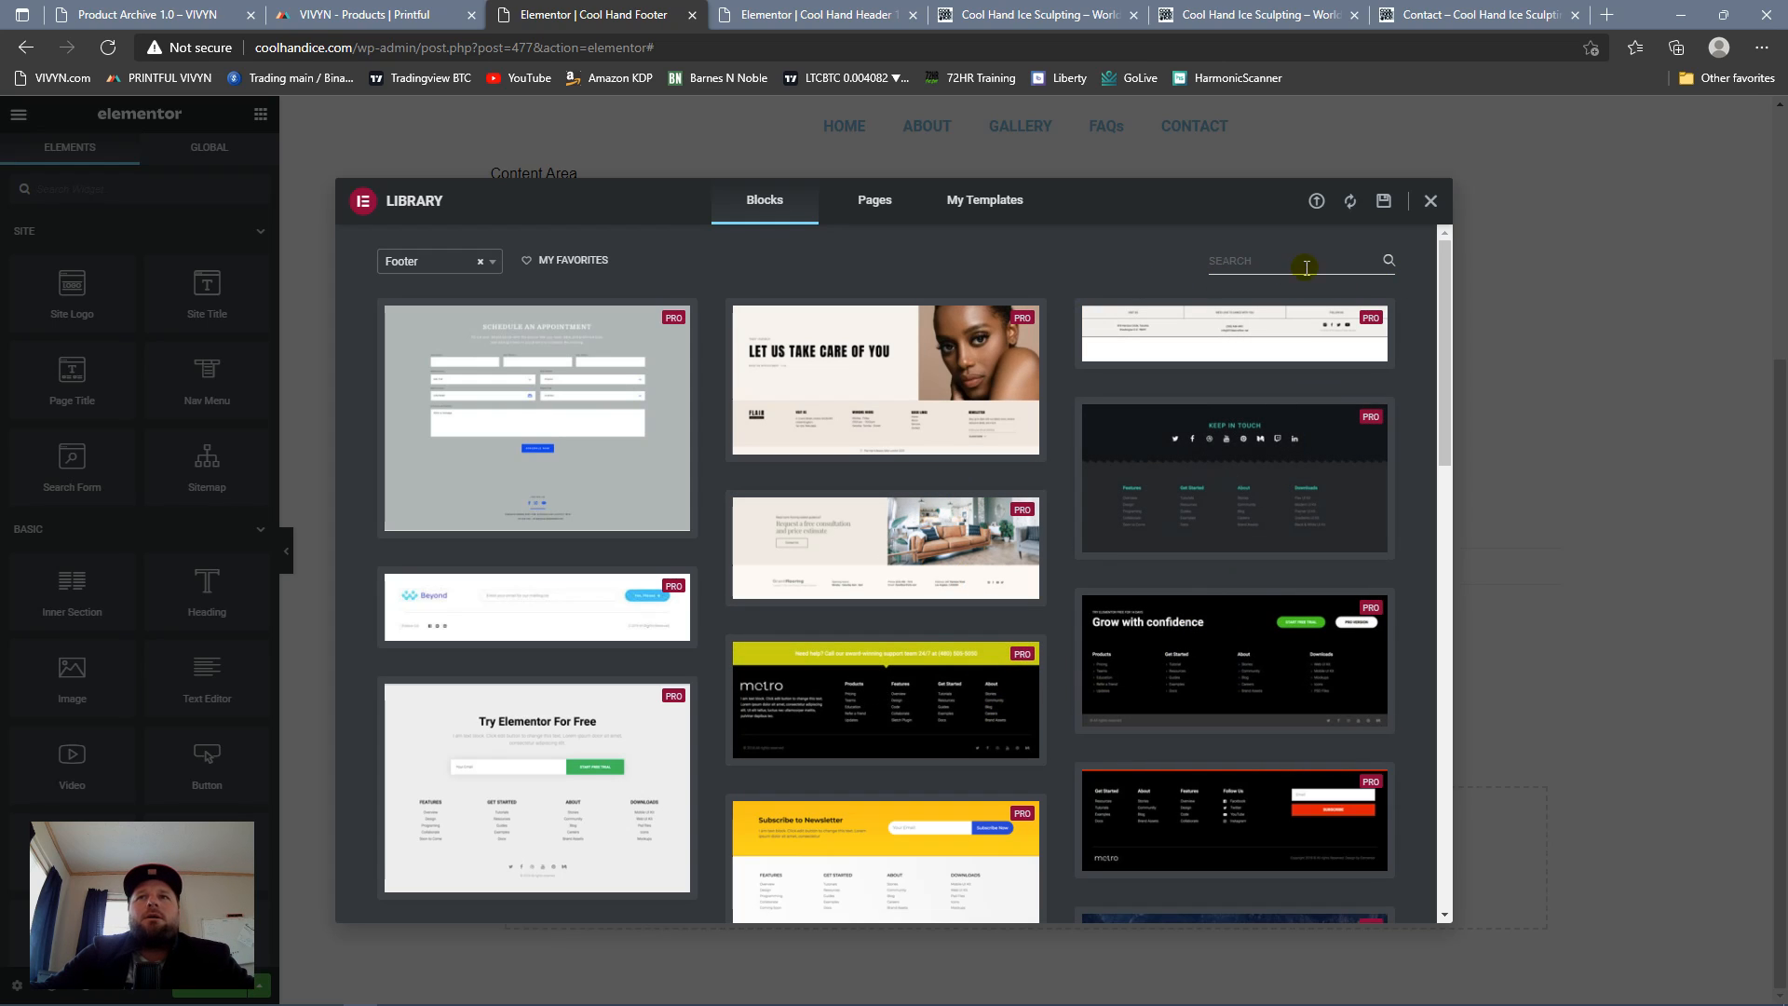
Step: Inspect the saved templates and the extra actions for "Cool Hand Ice Under Construction", and close the library
{"action": "left_click", "coordinate": [987, 203]}
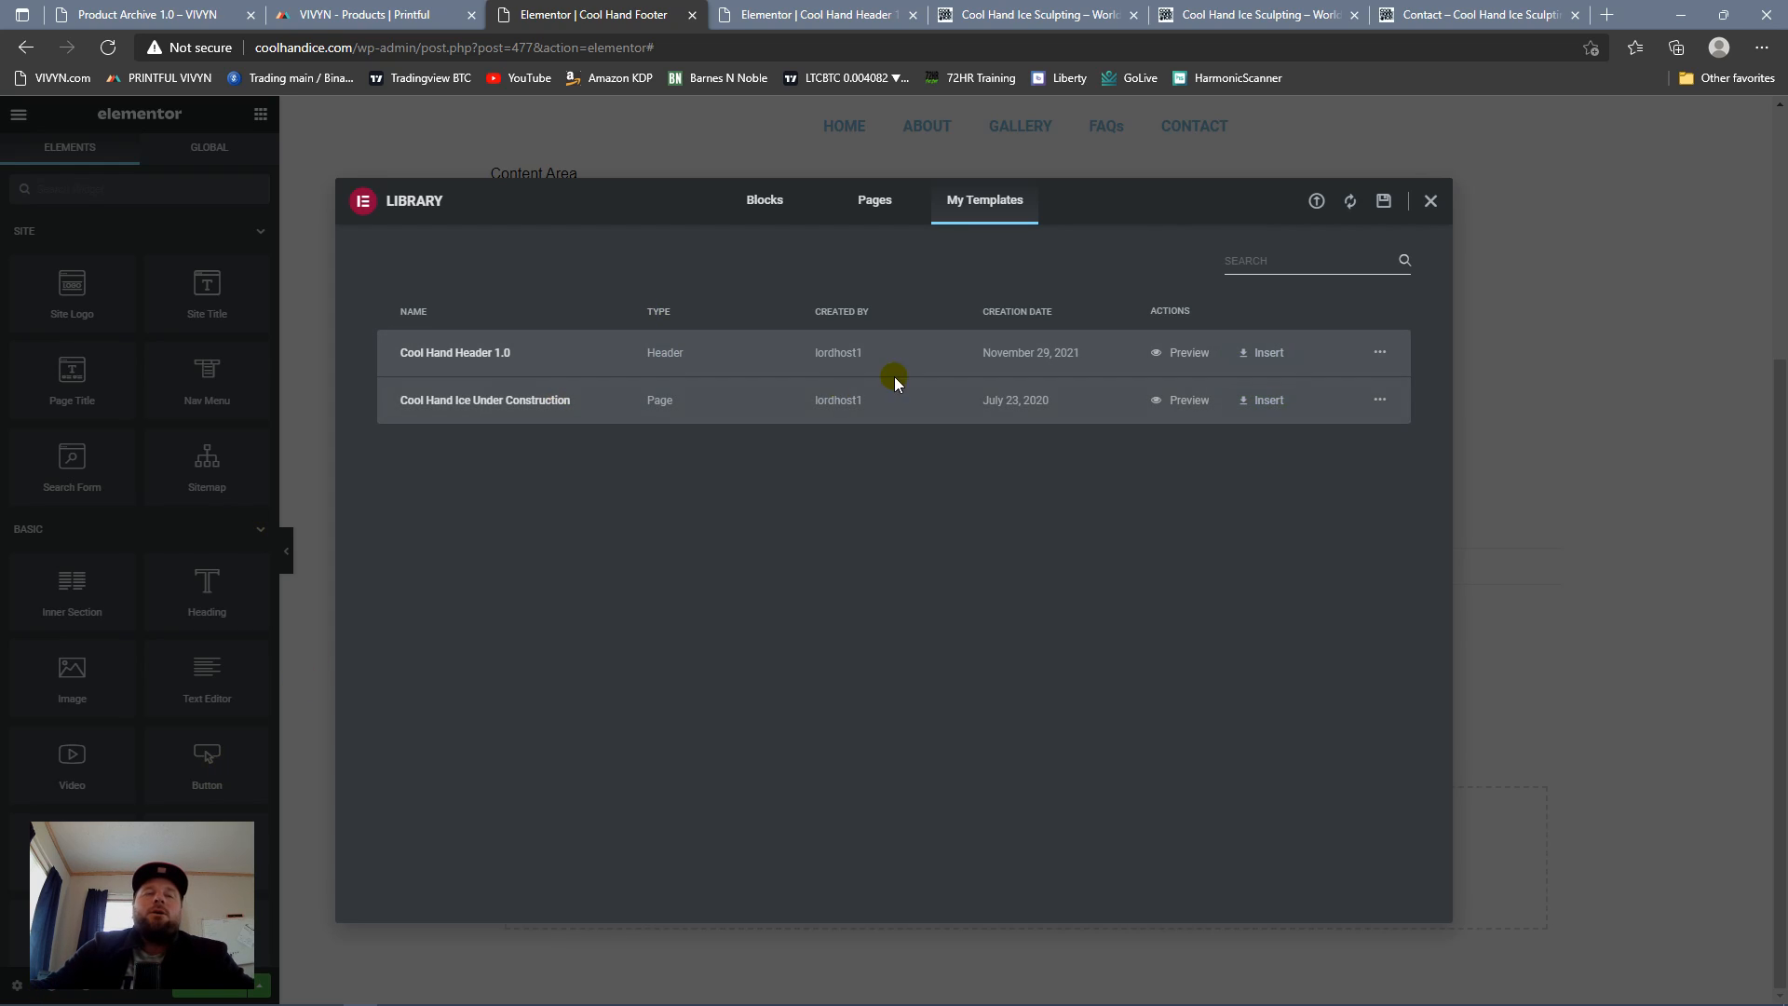
{"action": "left_click", "coordinate": [1379, 399]}
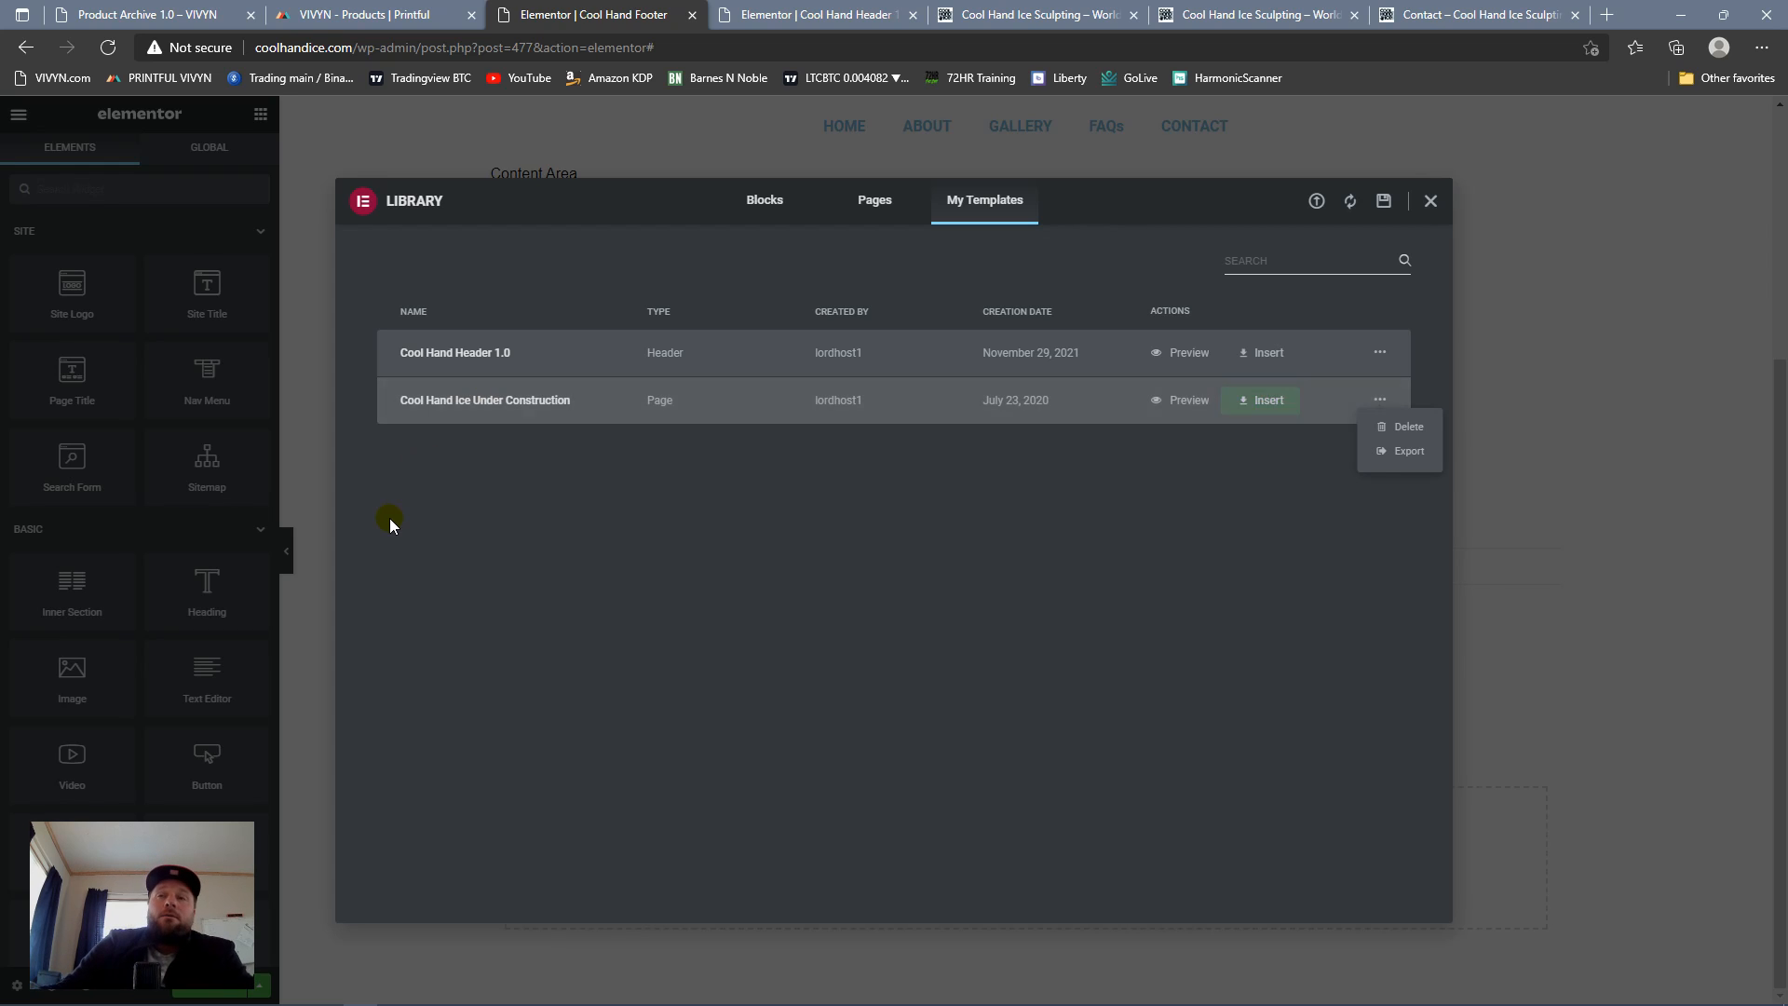
{"action": "mouse_move", "coordinate": [468, 999]}
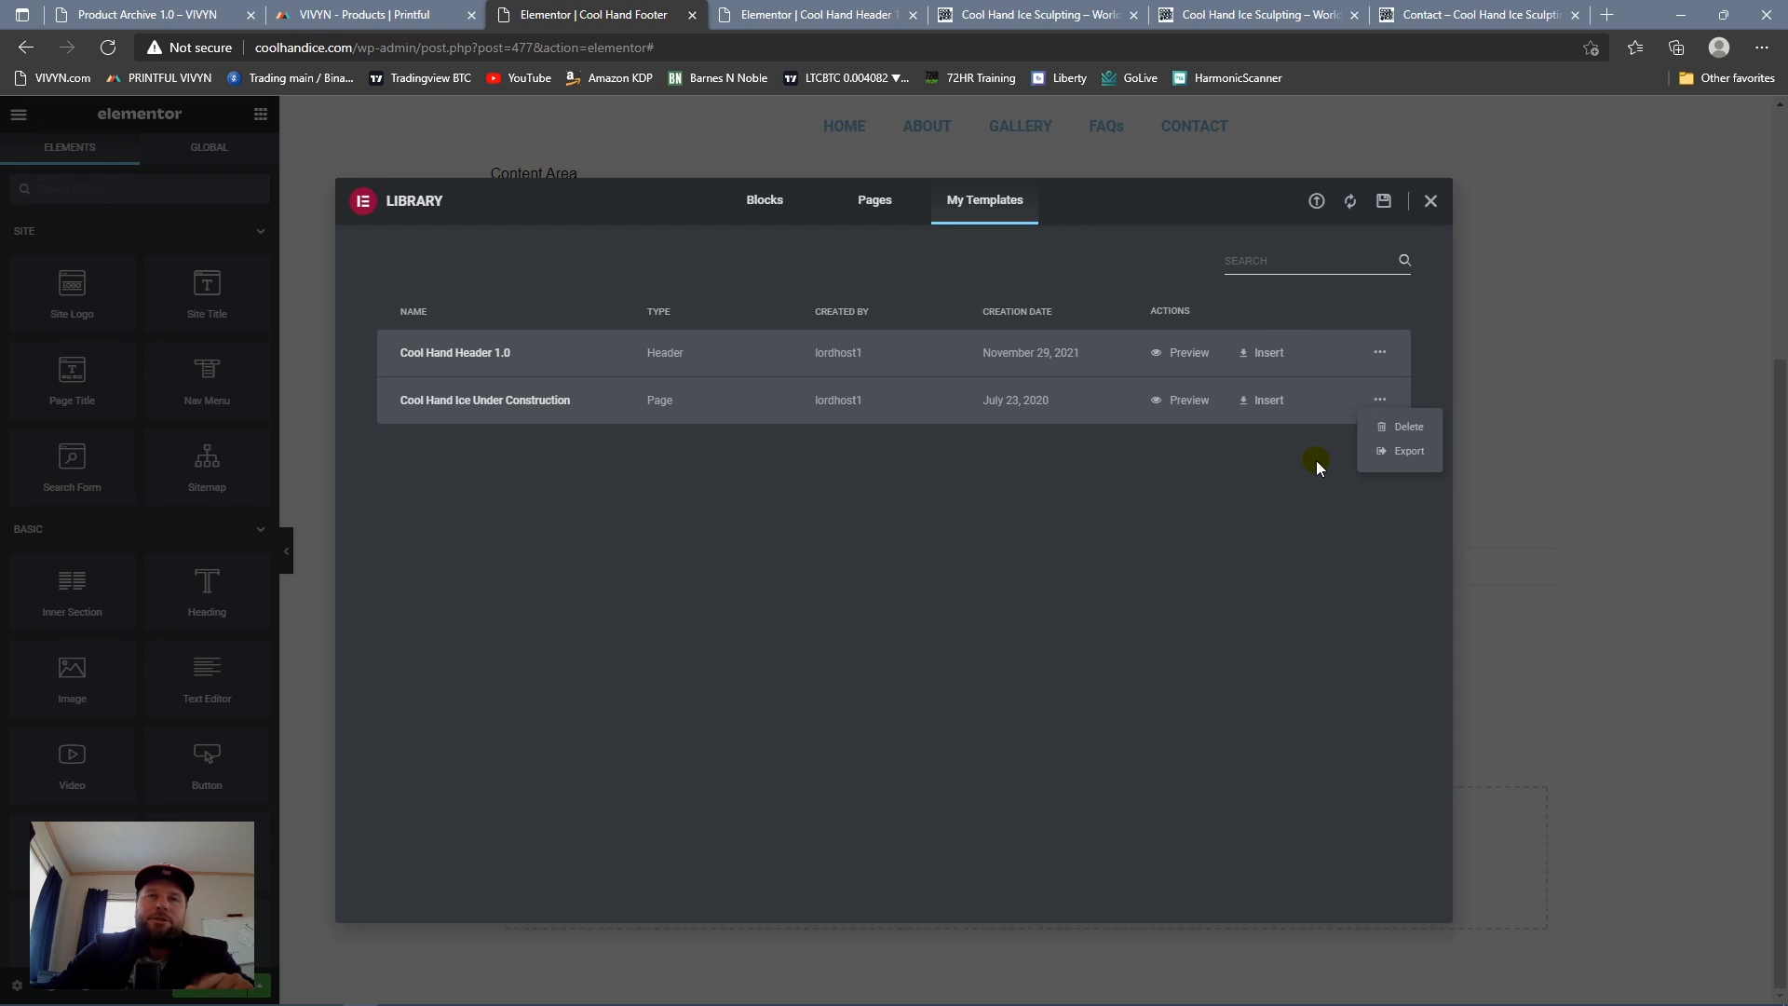
{"action": "left_click", "coordinate": [1431, 202]}
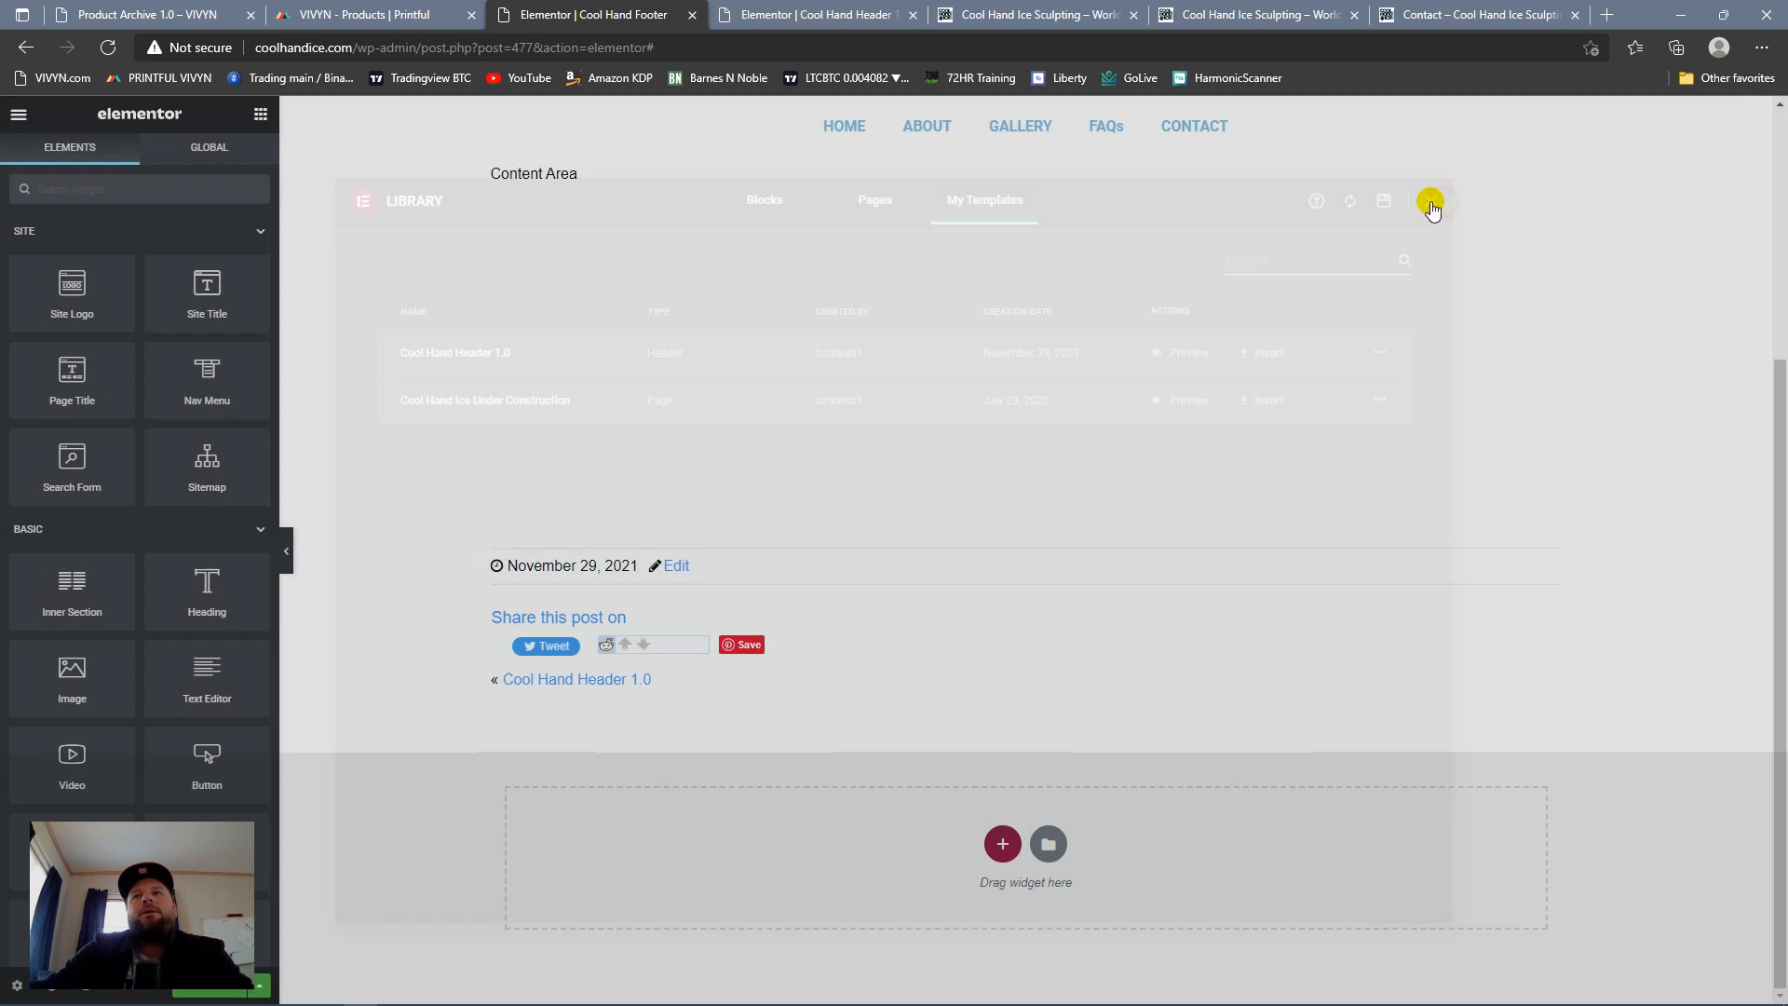
Step: Add a single-column section to the footer template and set its content width to Full Width
{"action": "left_click", "coordinate": [1002, 844]}
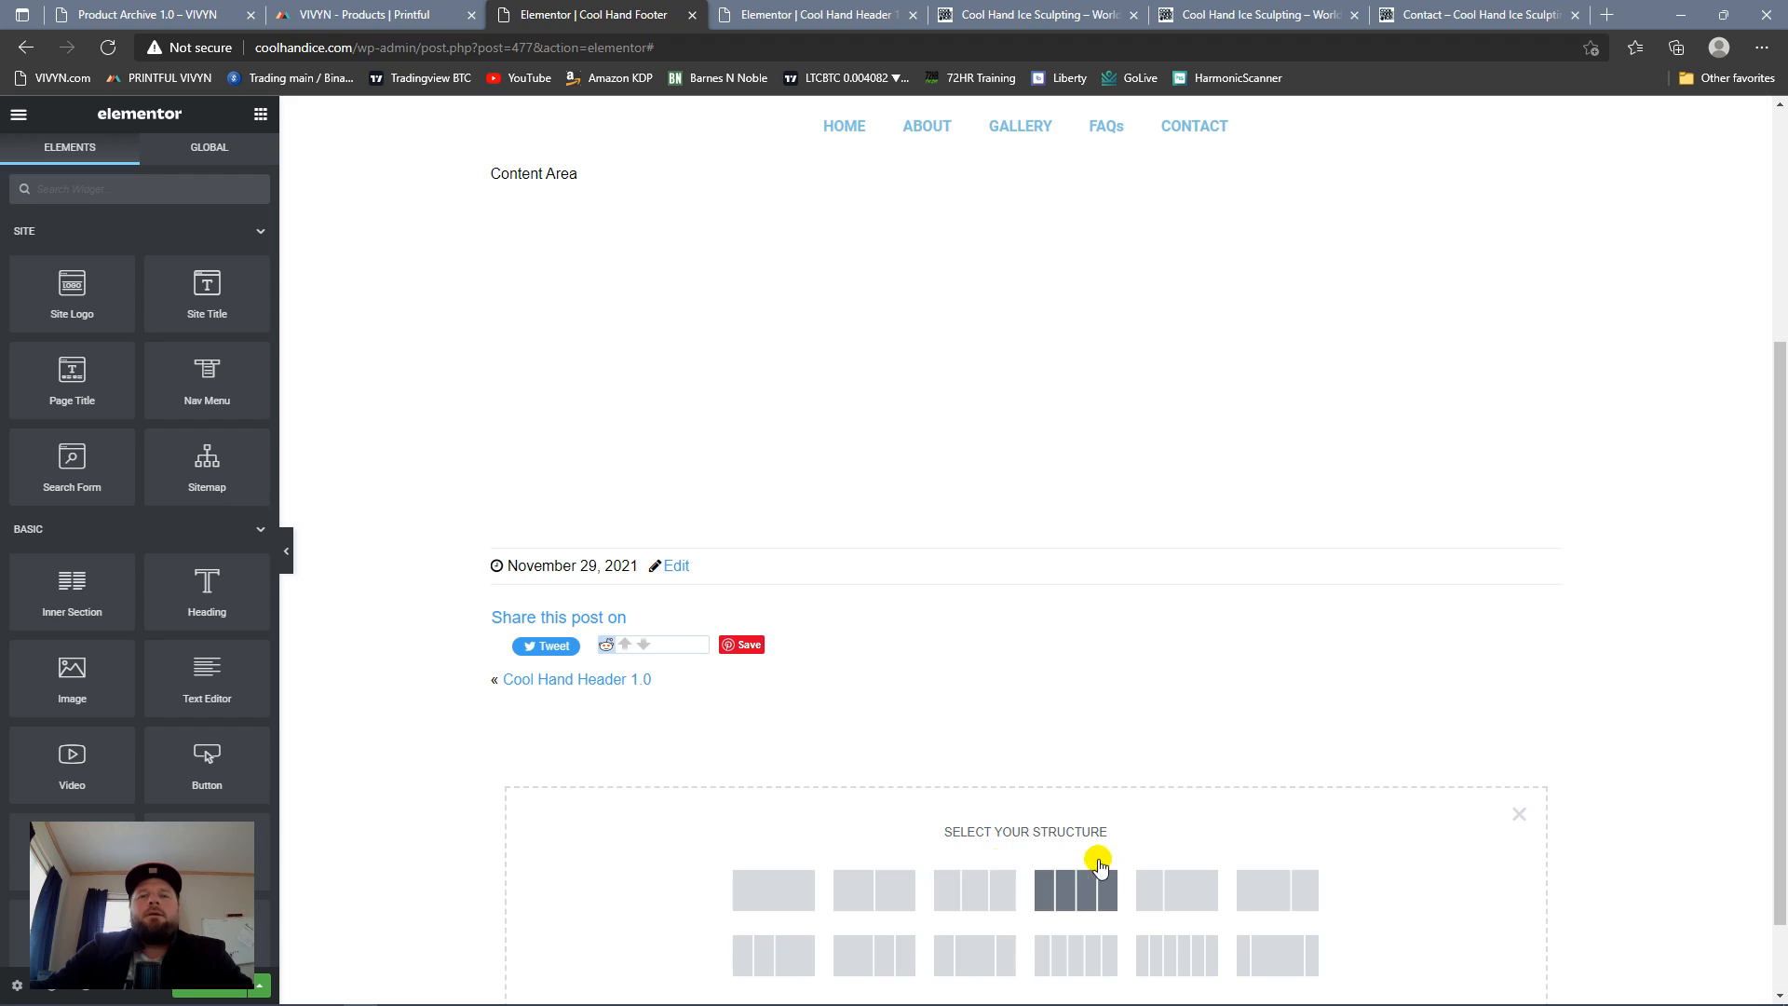
{"action": "left_click", "coordinate": [741, 880]}
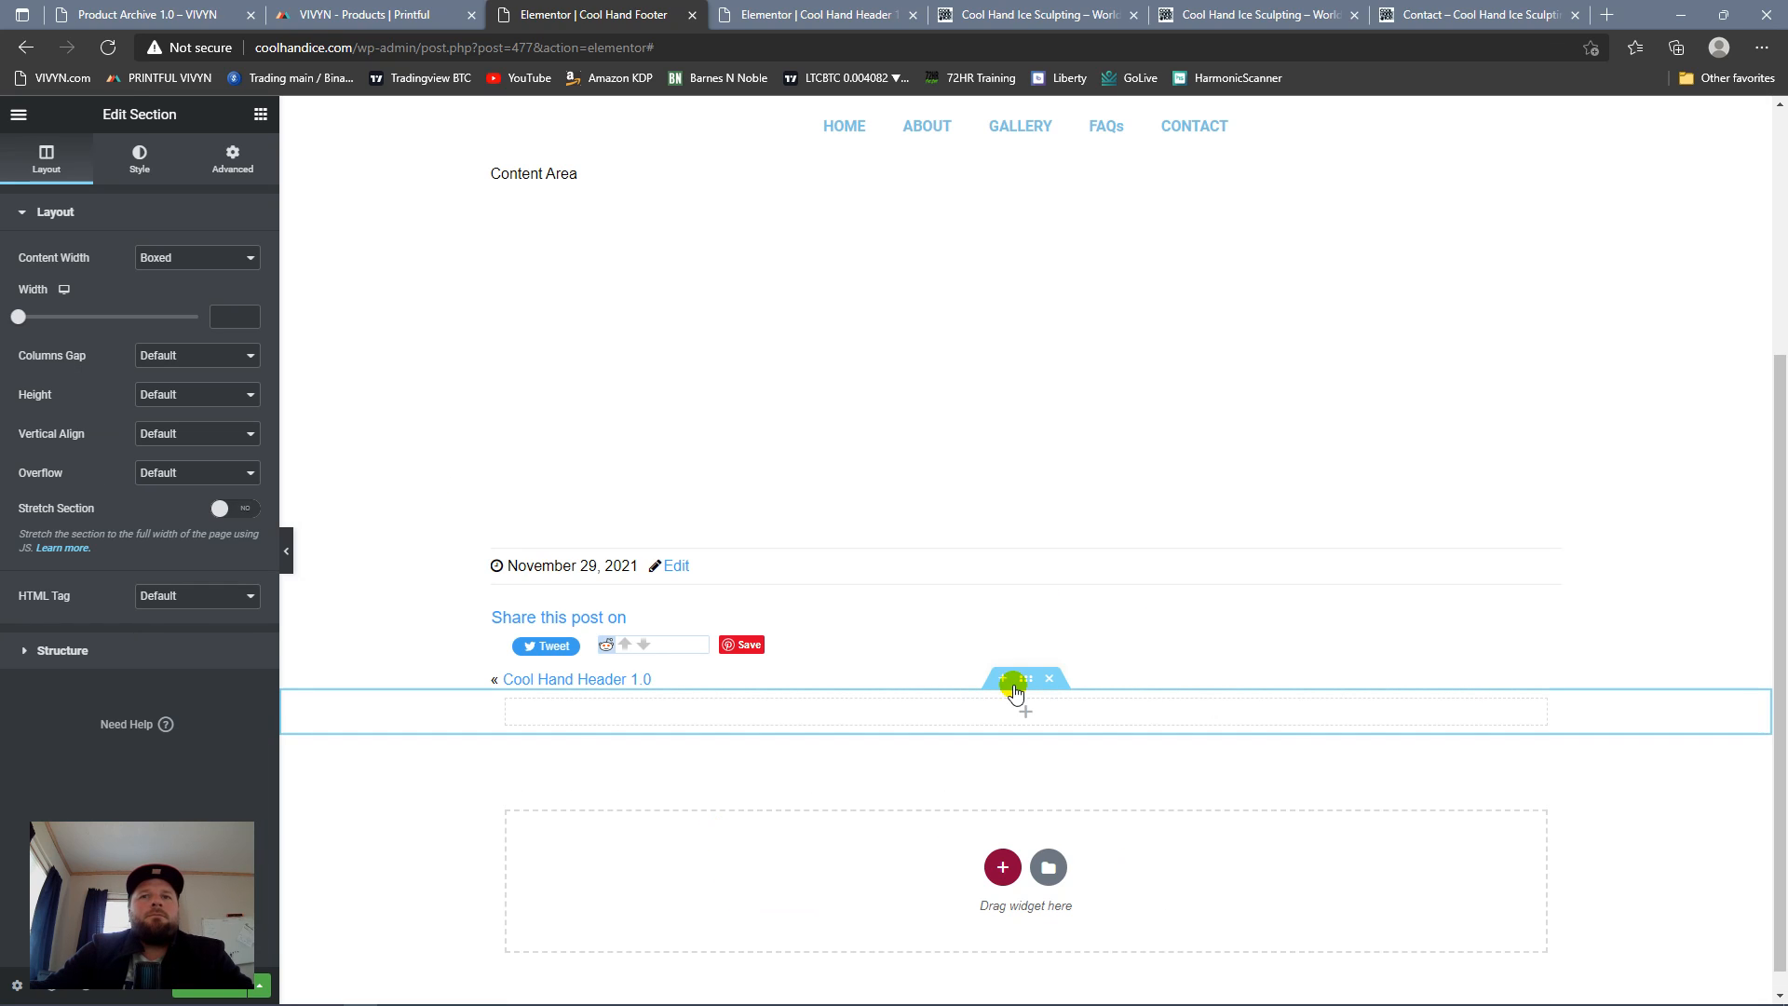
{"action": "left_click", "coordinate": [198, 258]}
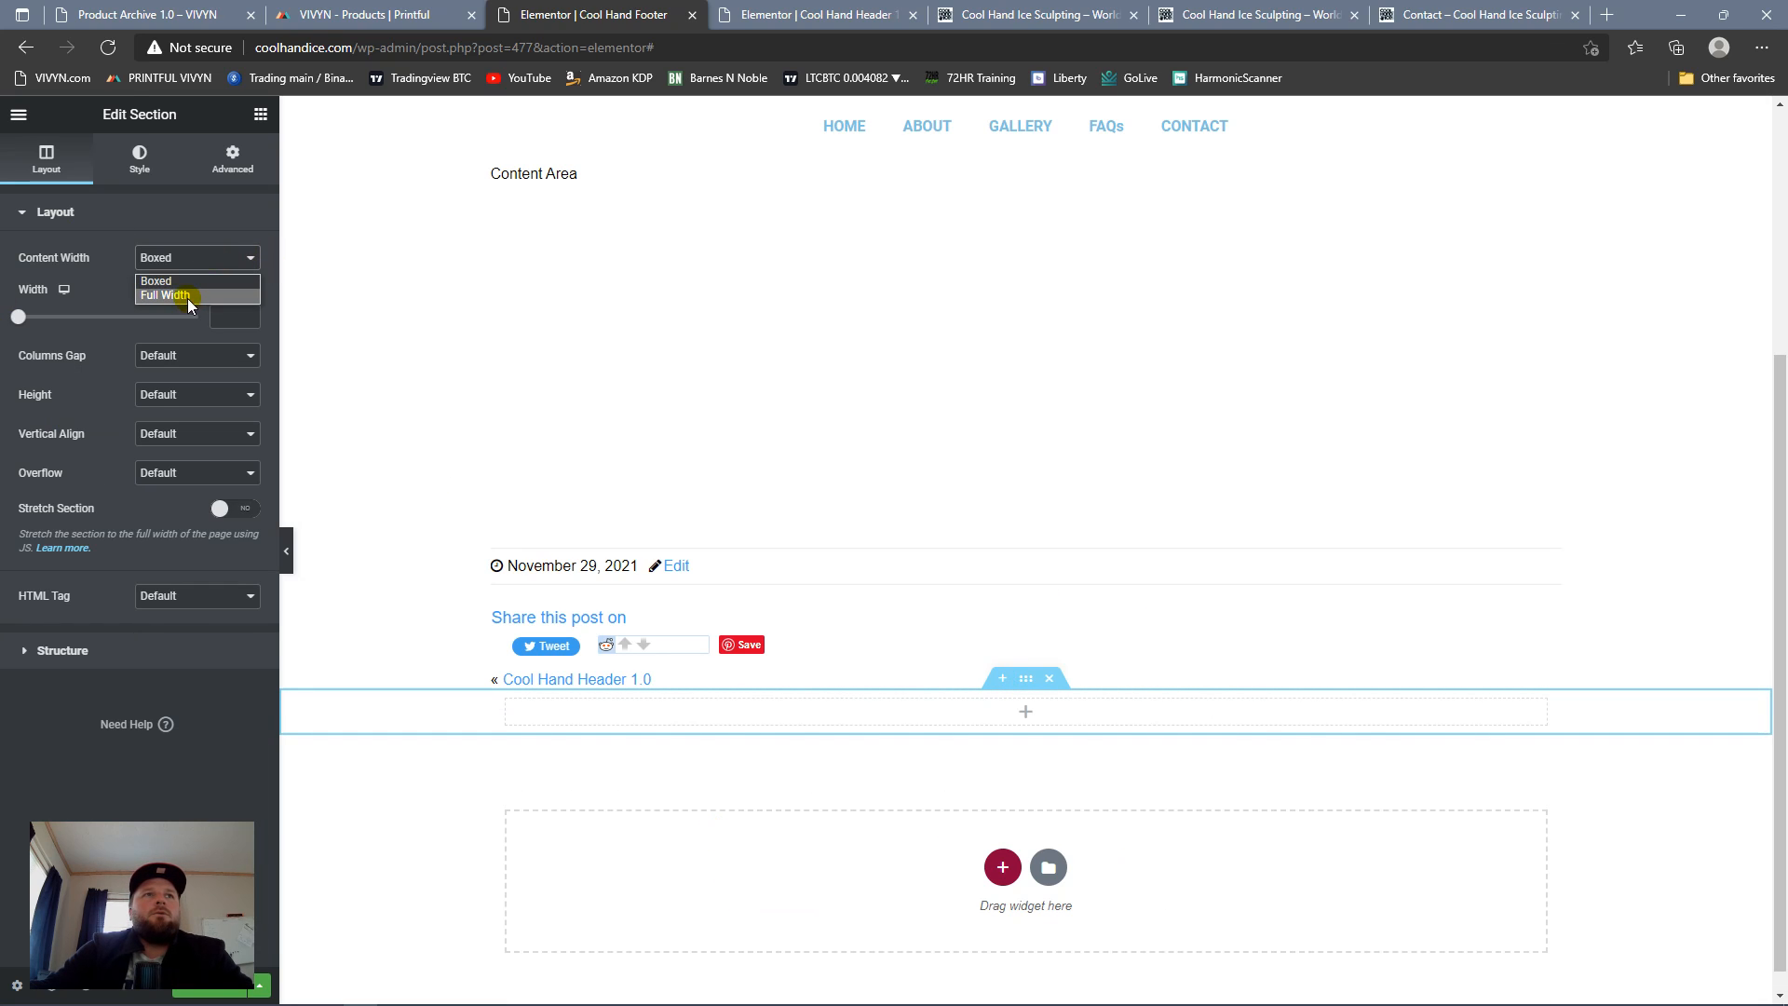
{"action": "left_click", "coordinate": [189, 296]}
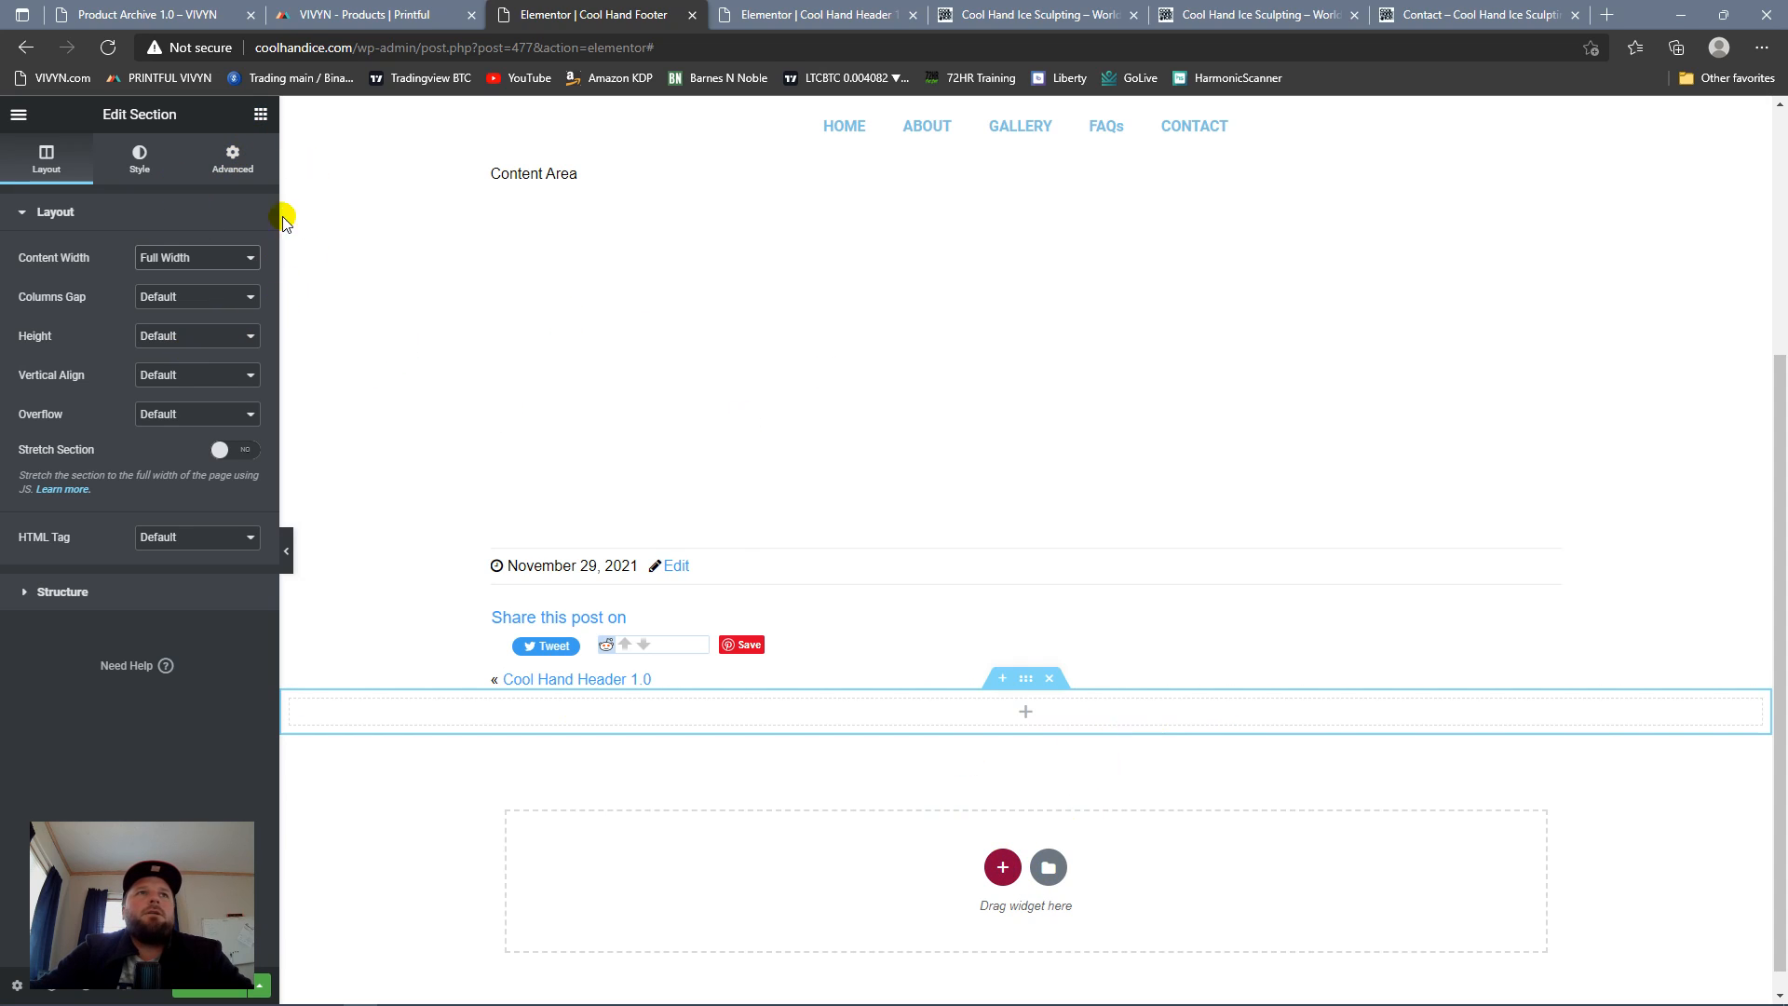
Step: Place an Image widget in the new footer section and open the media library for its image
{"action": "left_click", "coordinate": [260, 114]}
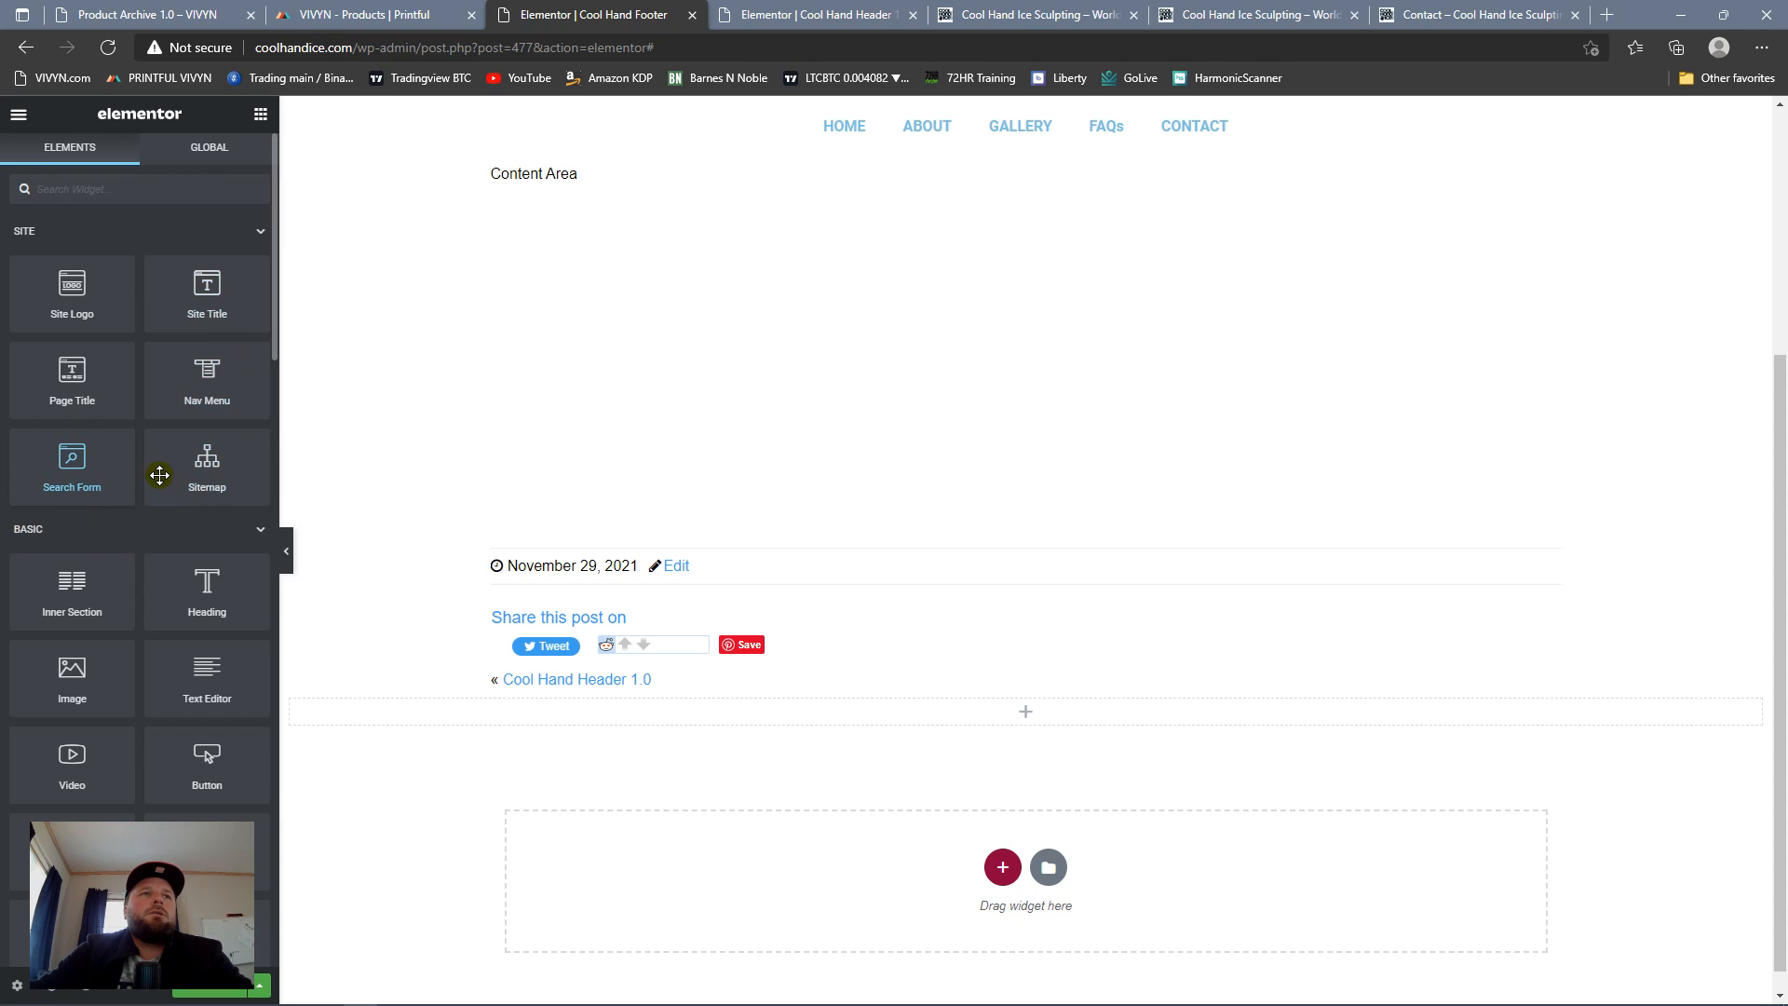
{"action": "left_click_drag", "start_coordinate": [72, 676], "coordinate": [987, 722]}
{"action": "left_click", "coordinate": [152, 363]}
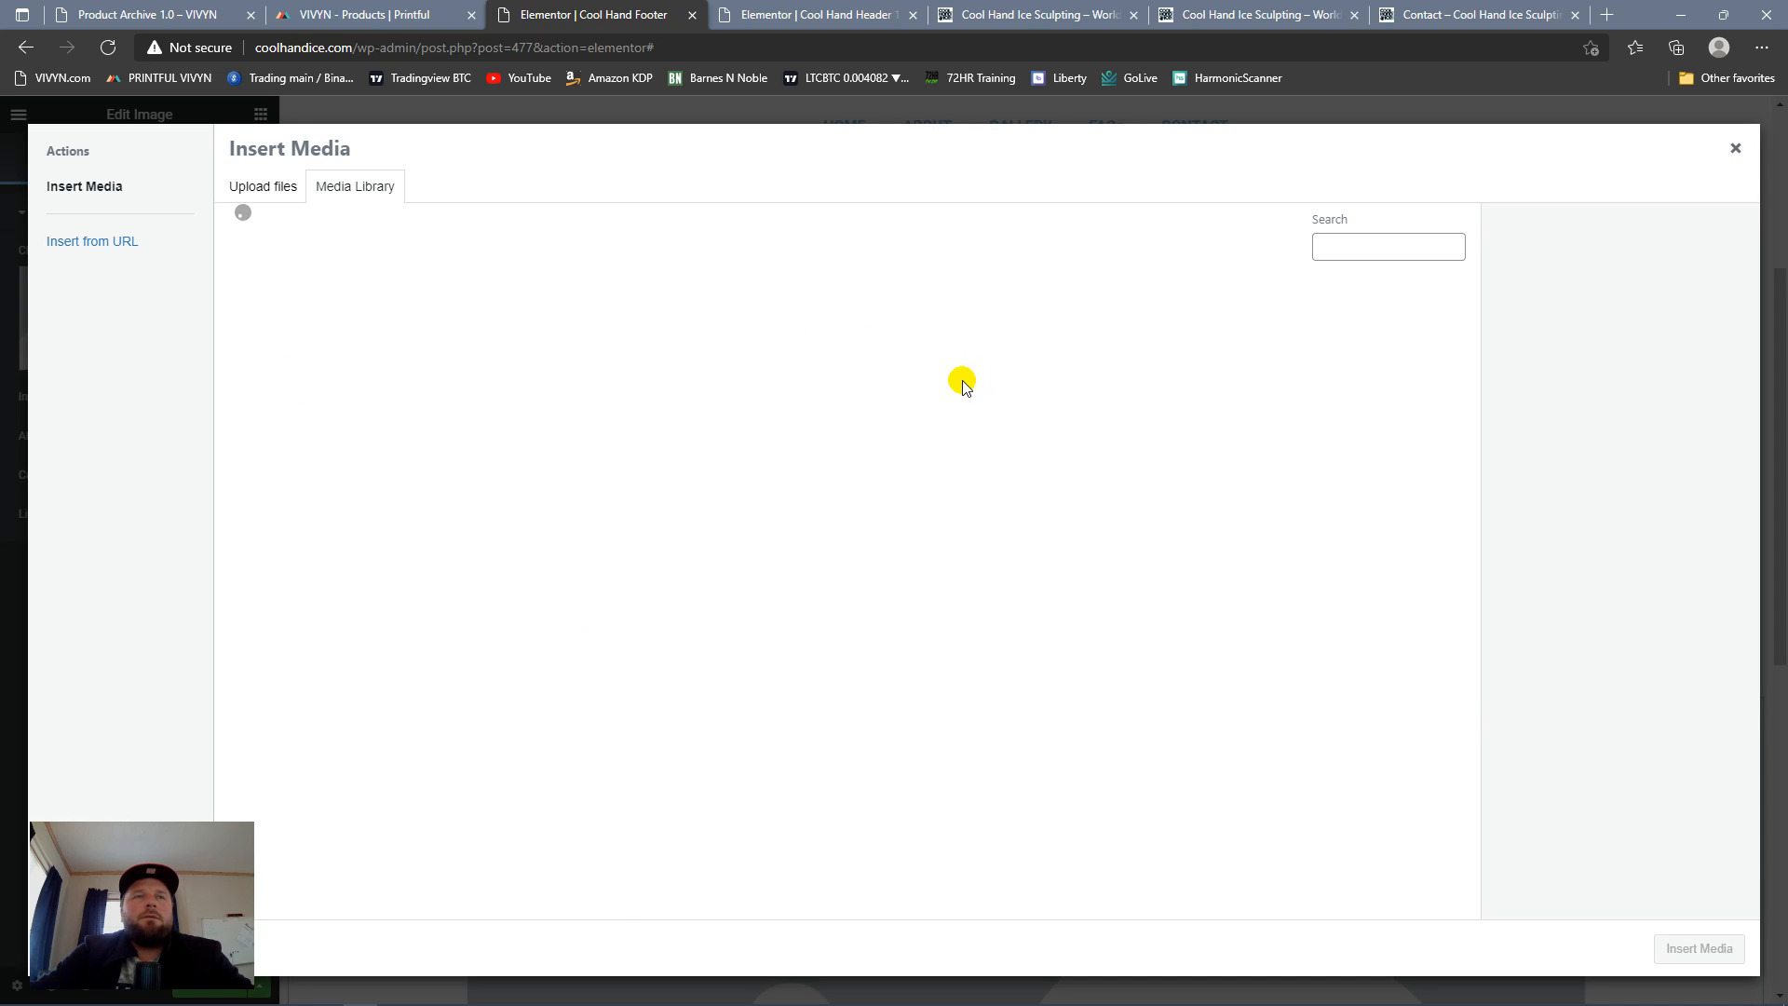
Step: Load all the media library items and insert Cool-Hand-Ice-logo-SAND.jpg into the footer's Image widget
{"action": "scroll", "coordinate": [990, 599], "scroll_direction": "down", "scroll_amount": 10}
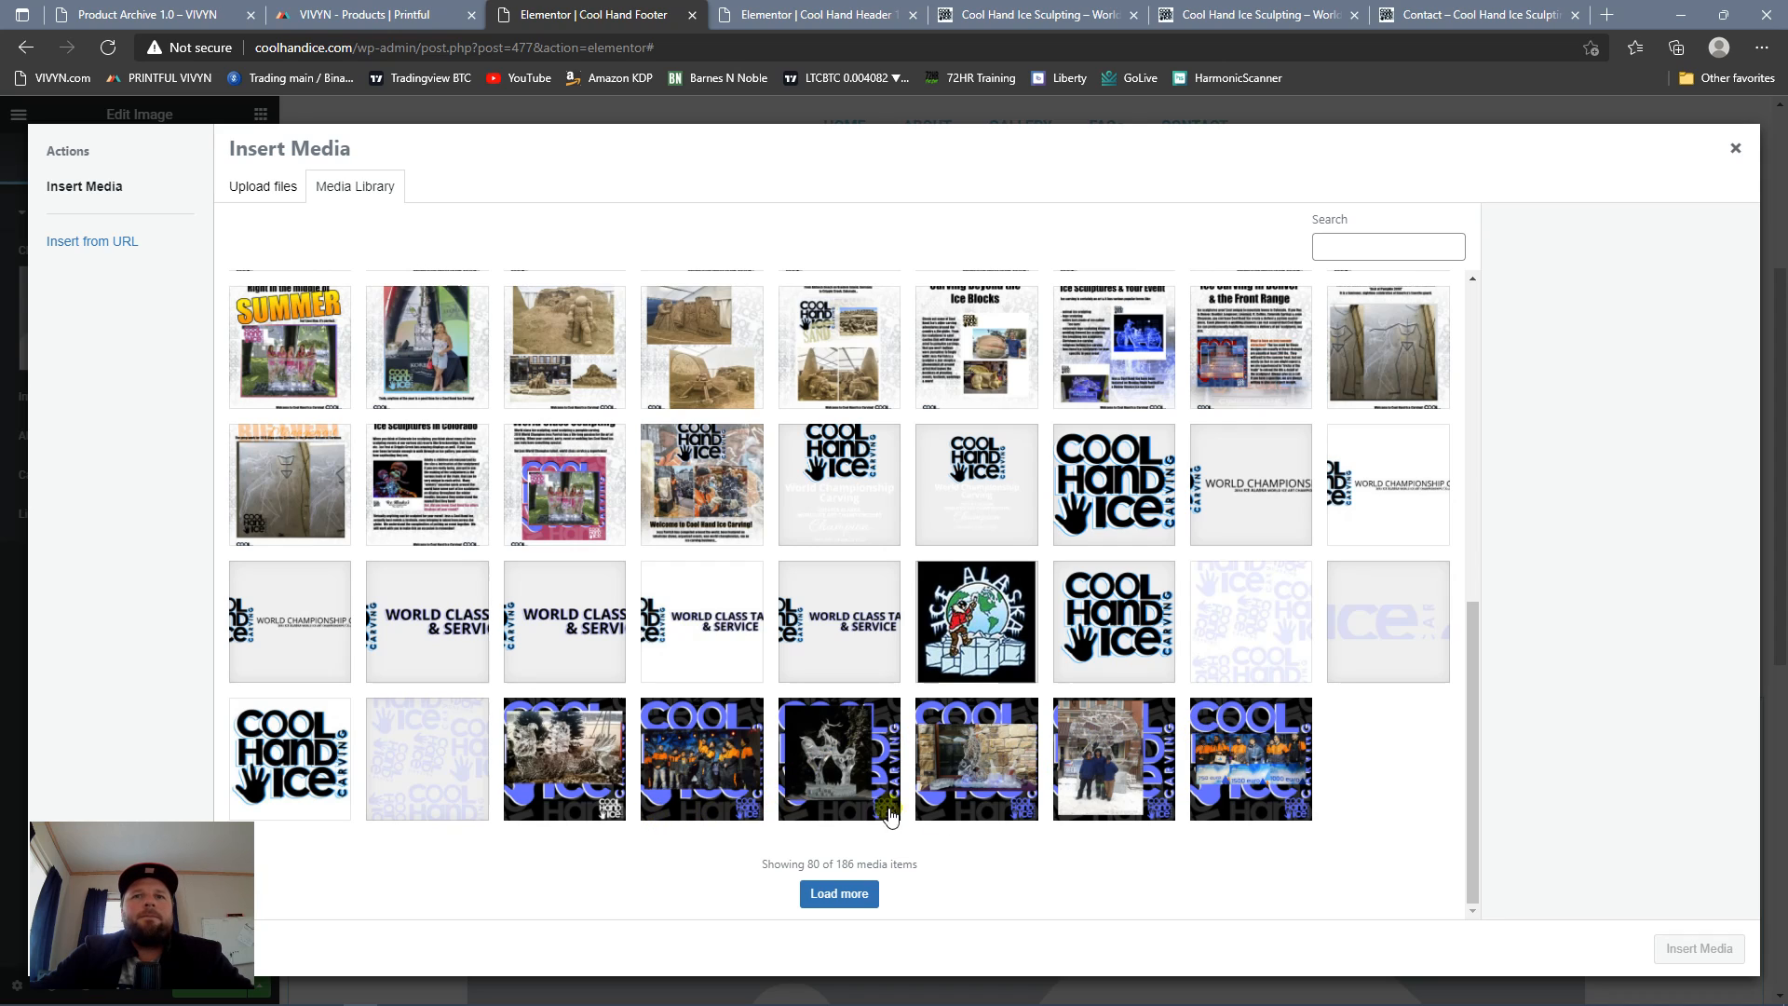
{"action": "scroll", "coordinate": [997, 815], "scroll_direction": "up", "scroll_amount": 10}
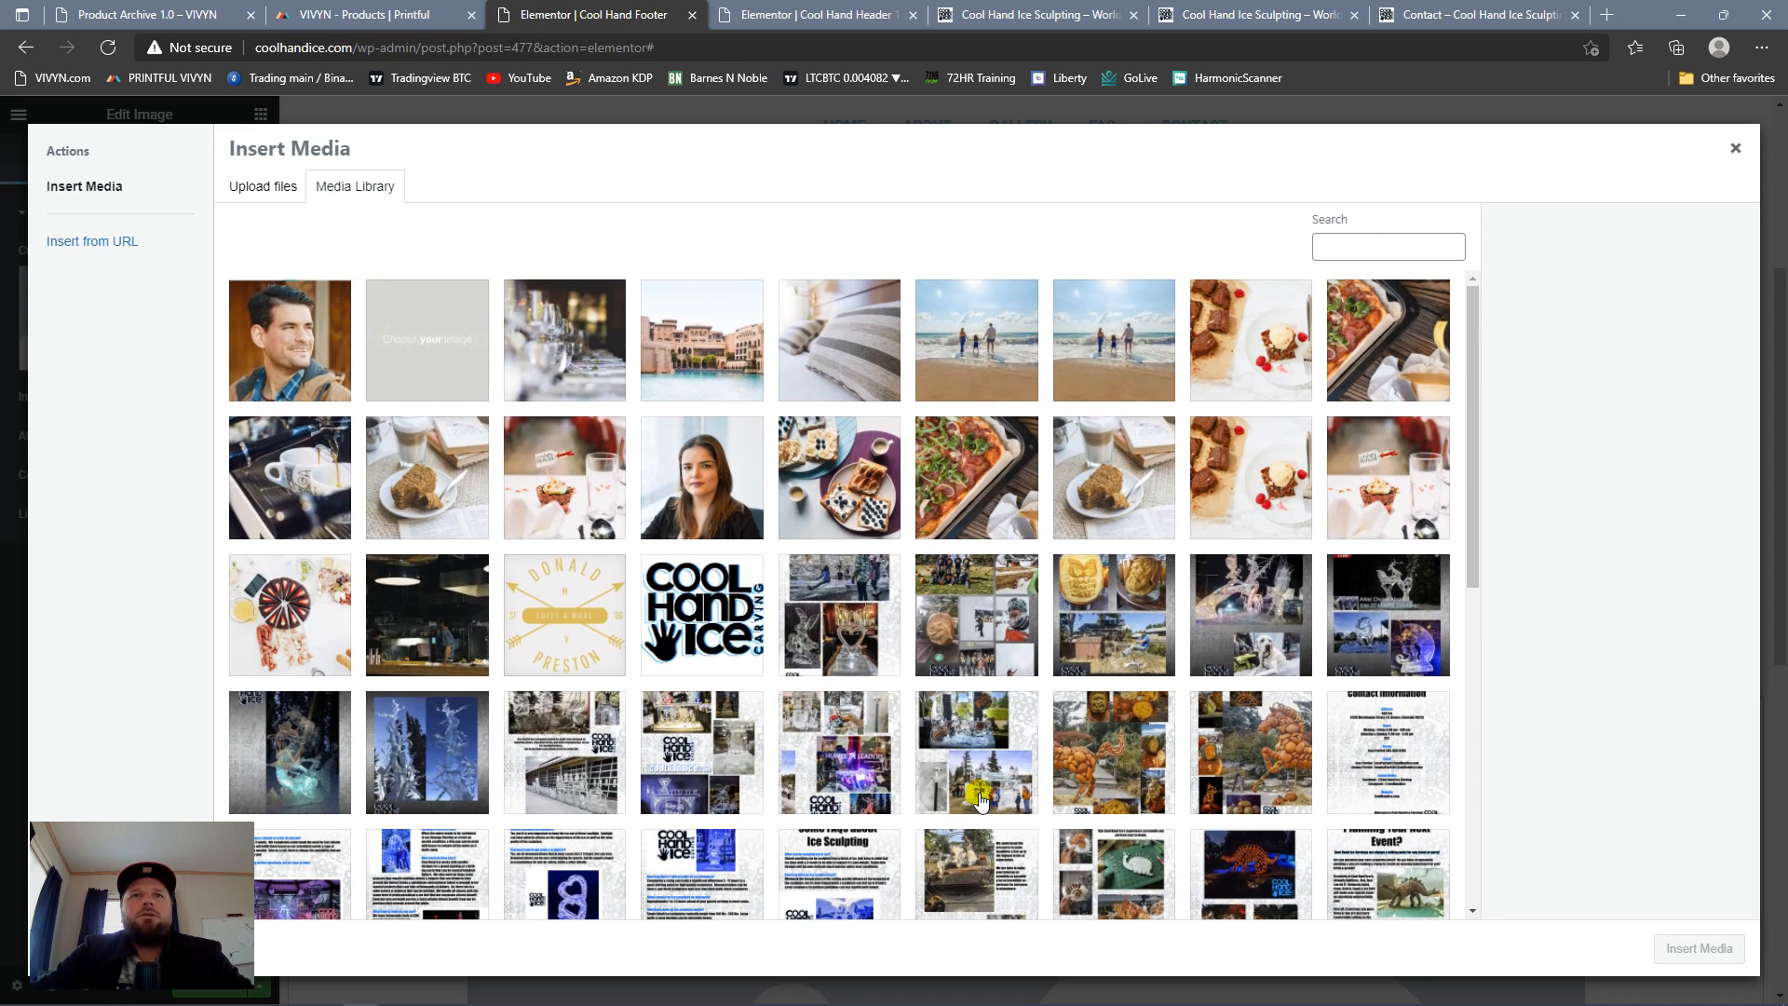
{"action": "scroll", "coordinate": [968, 783], "scroll_direction": "down", "scroll_amount": 10}
{"action": "left_click", "coordinate": [841, 896]}
{"action": "scroll", "coordinate": [750, 637], "scroll_direction": "down", "scroll_amount": 15}
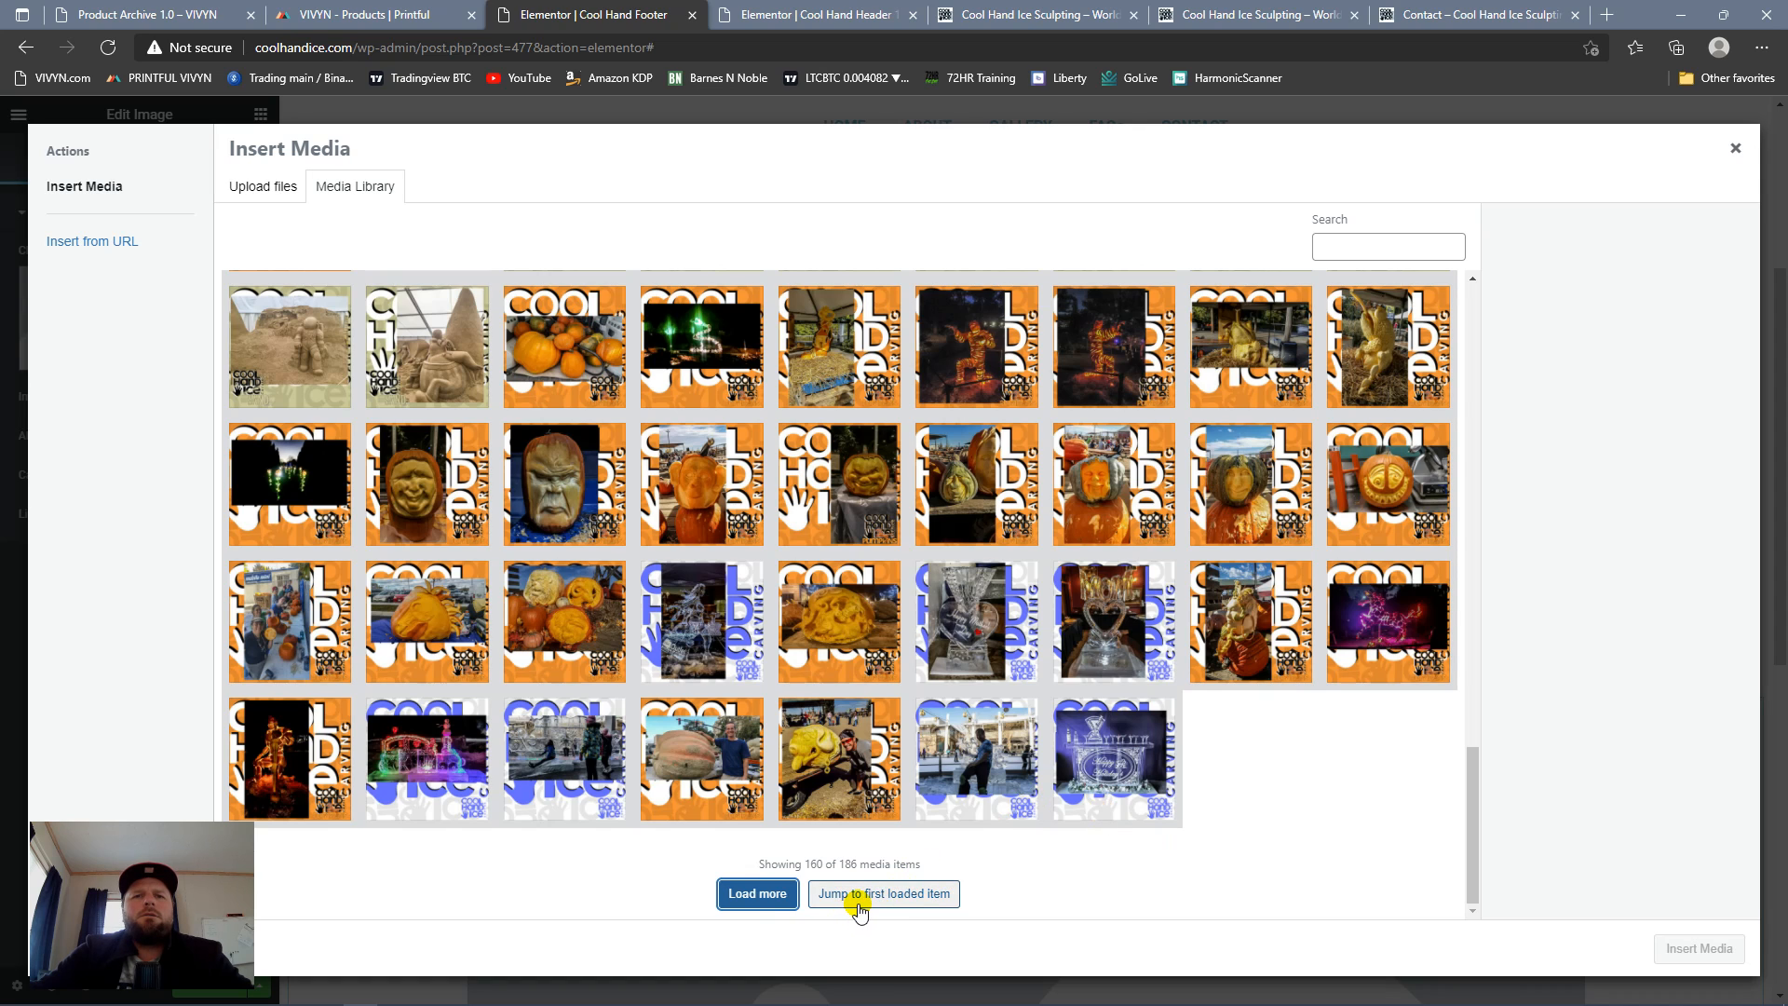
{"action": "left_click", "coordinate": [771, 900]}
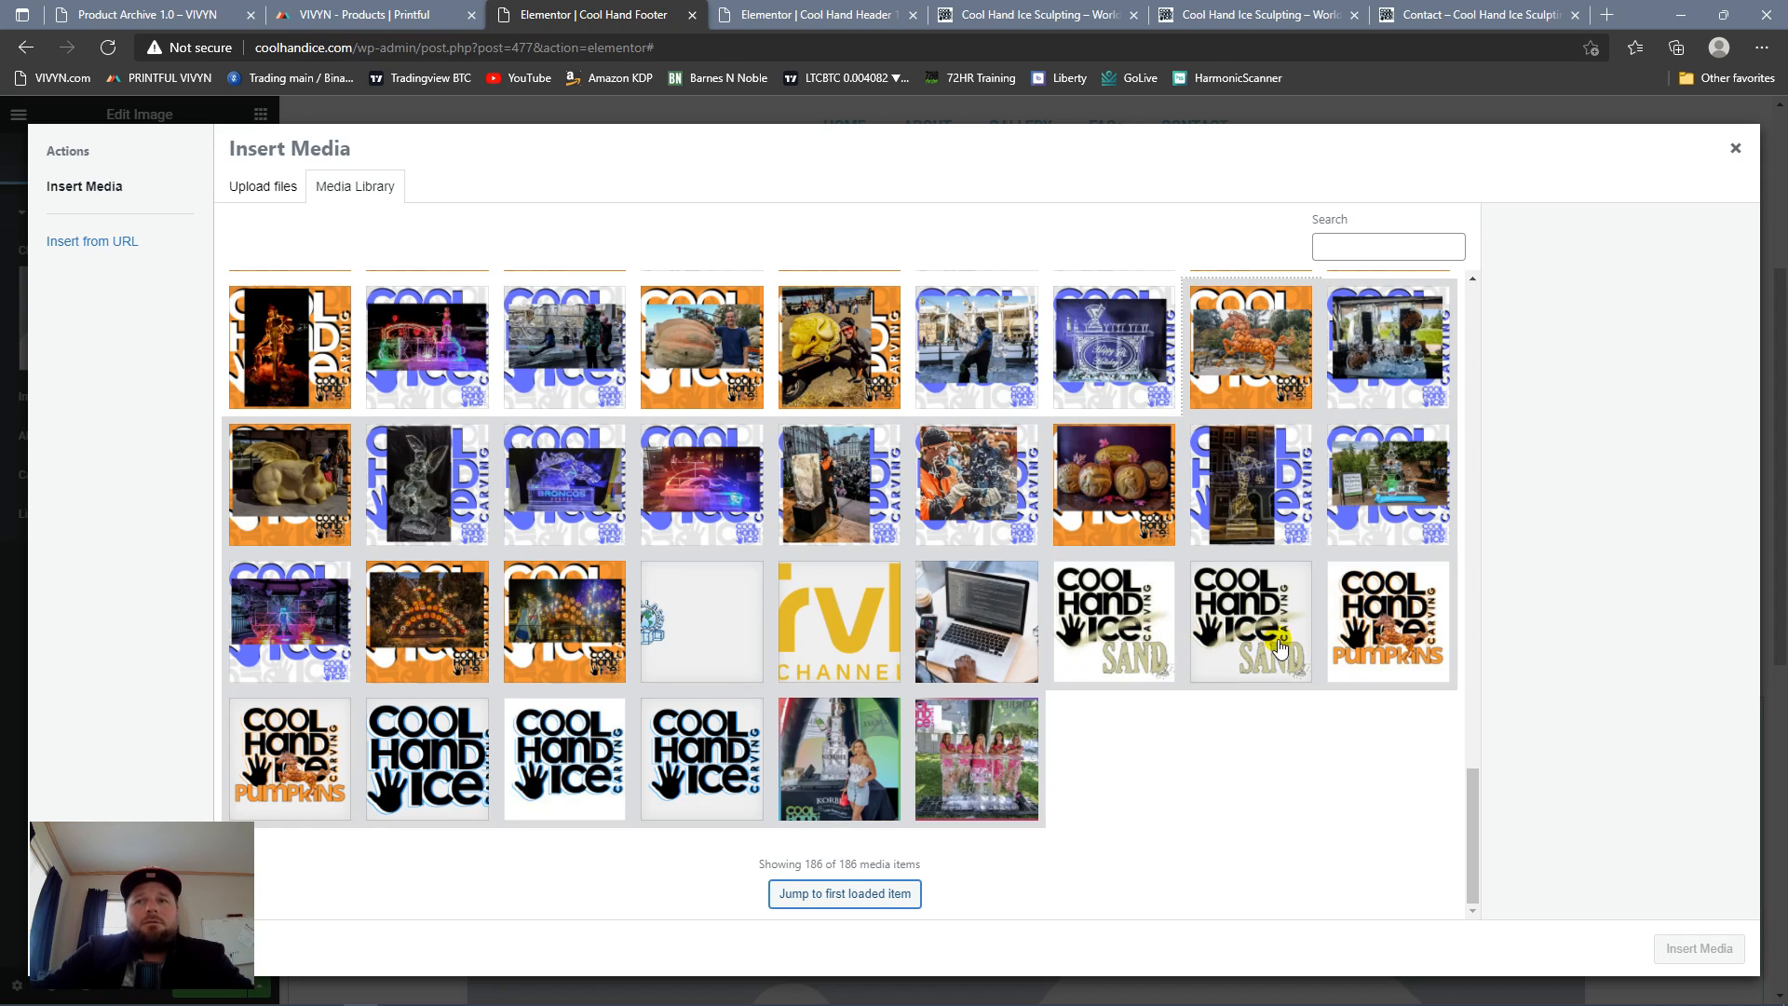
{"action": "left_click", "coordinate": [1121, 649]}
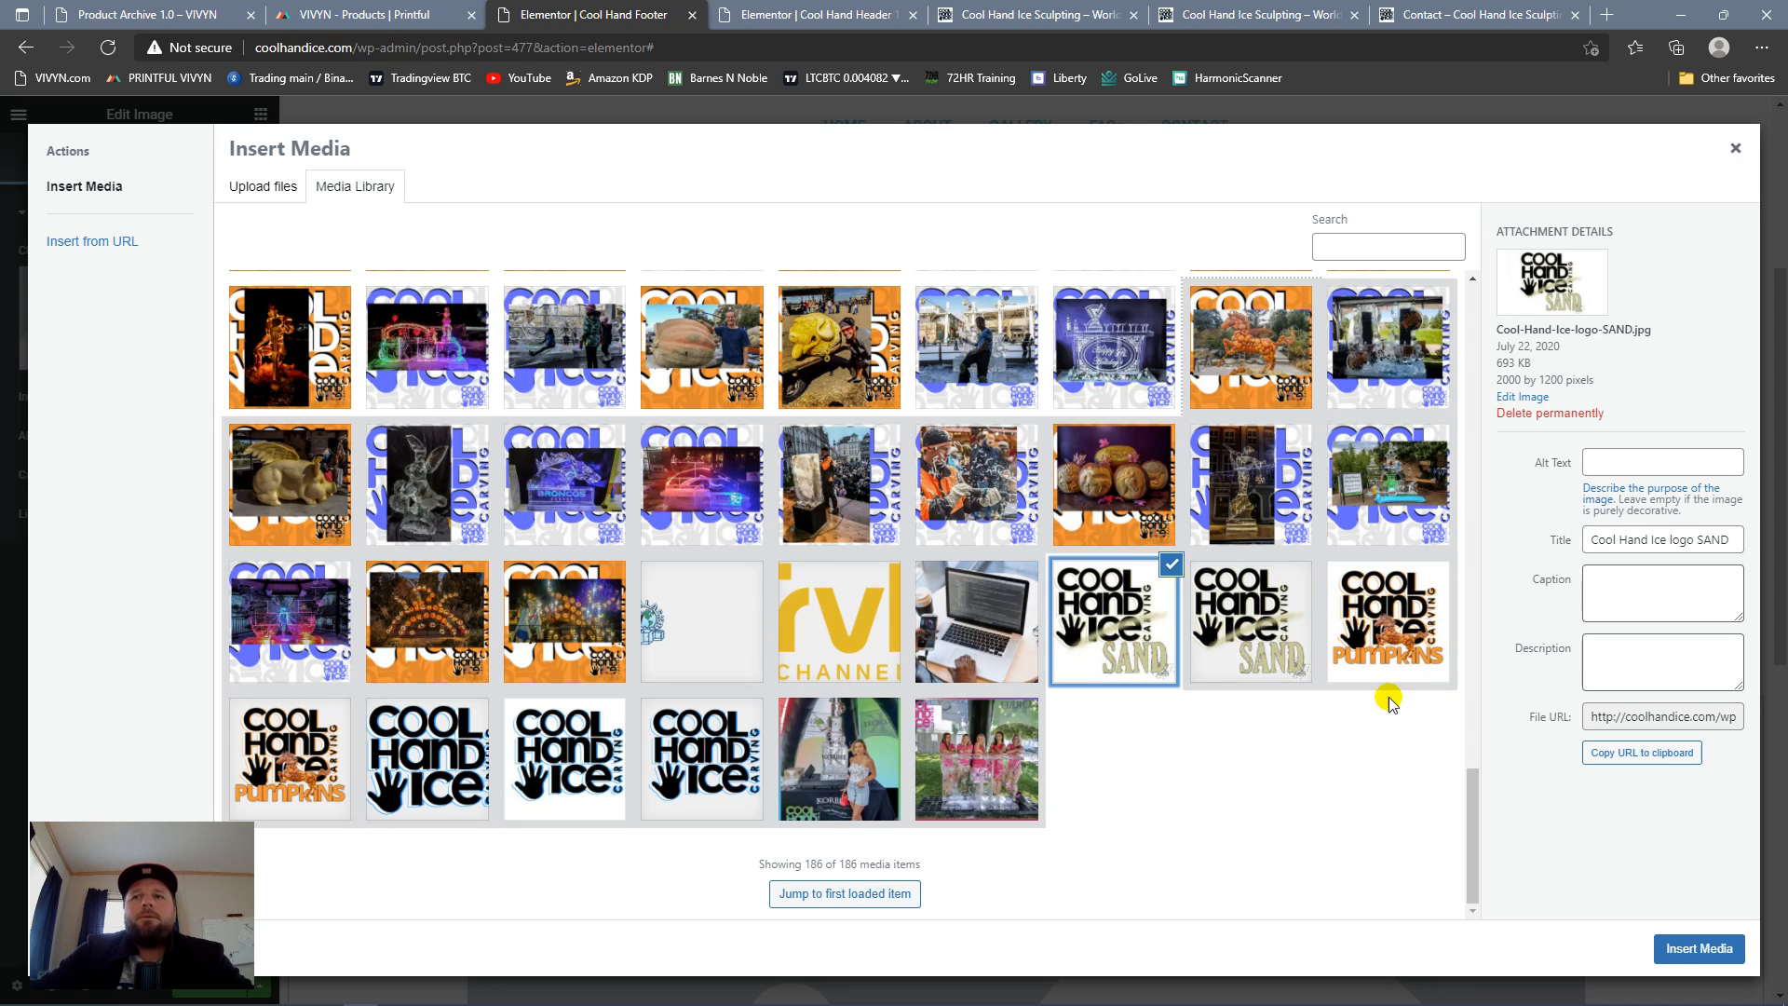
{"action": "left_click", "coordinate": [1697, 948]}
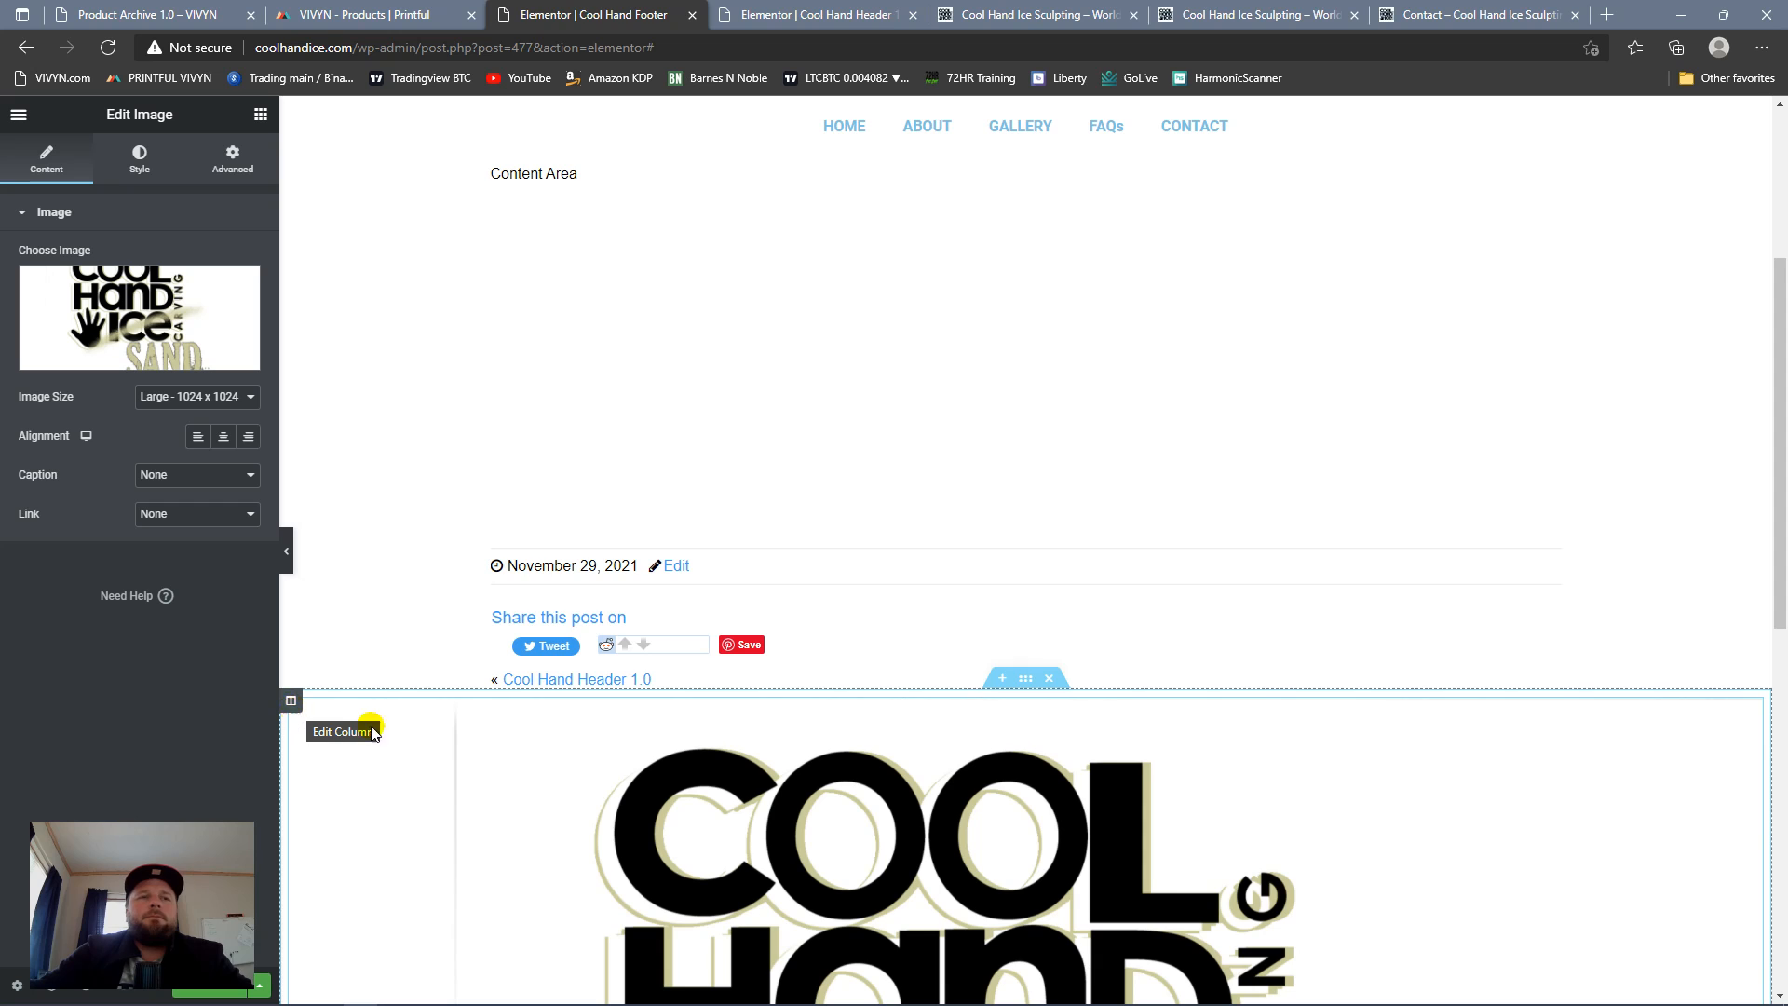
Step: Set the footer logo's image size to Medium - 300 x 300 and center its alignment
{"action": "scroll", "coordinate": [1211, 680], "scroll_direction": "down", "scroll_amount": 5}
{"action": "scroll", "coordinate": [943, 735], "scroll_direction": "up", "scroll_amount": 9}
{"action": "scroll", "coordinate": [942, 736], "scroll_direction": "down", "scroll_amount": 10}
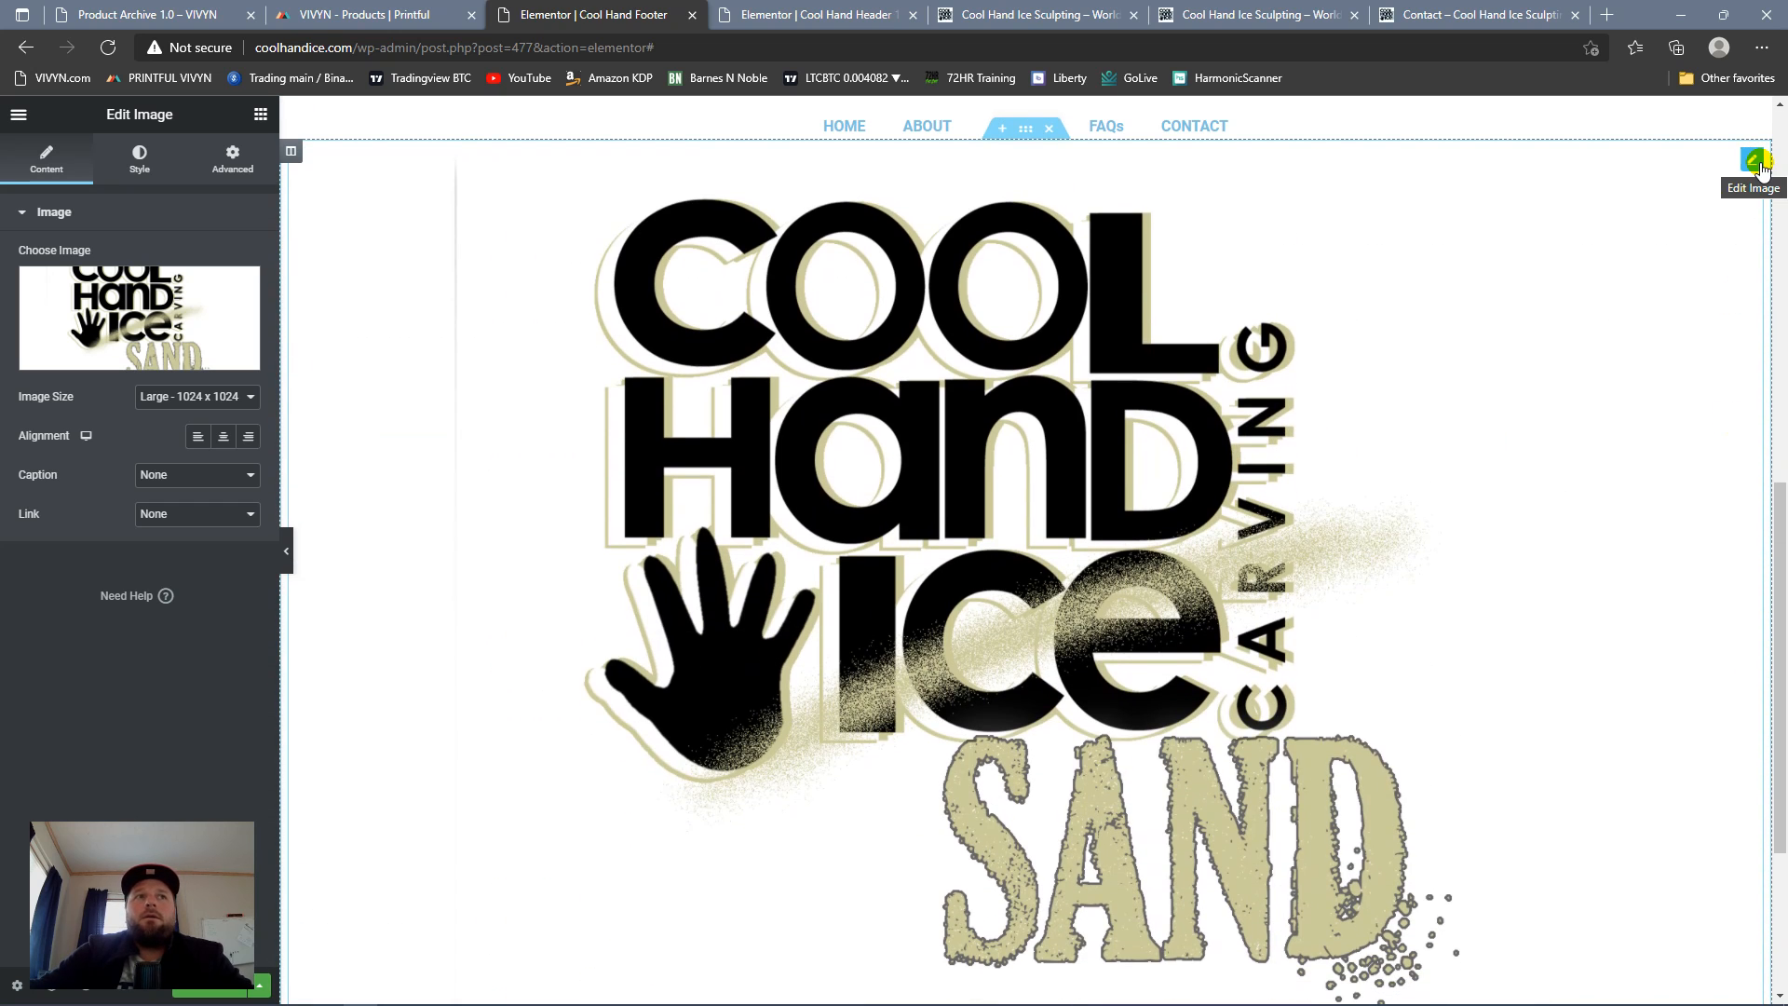
{"action": "left_click", "coordinate": [240, 396]}
{"action": "left_click", "coordinate": [198, 438]}
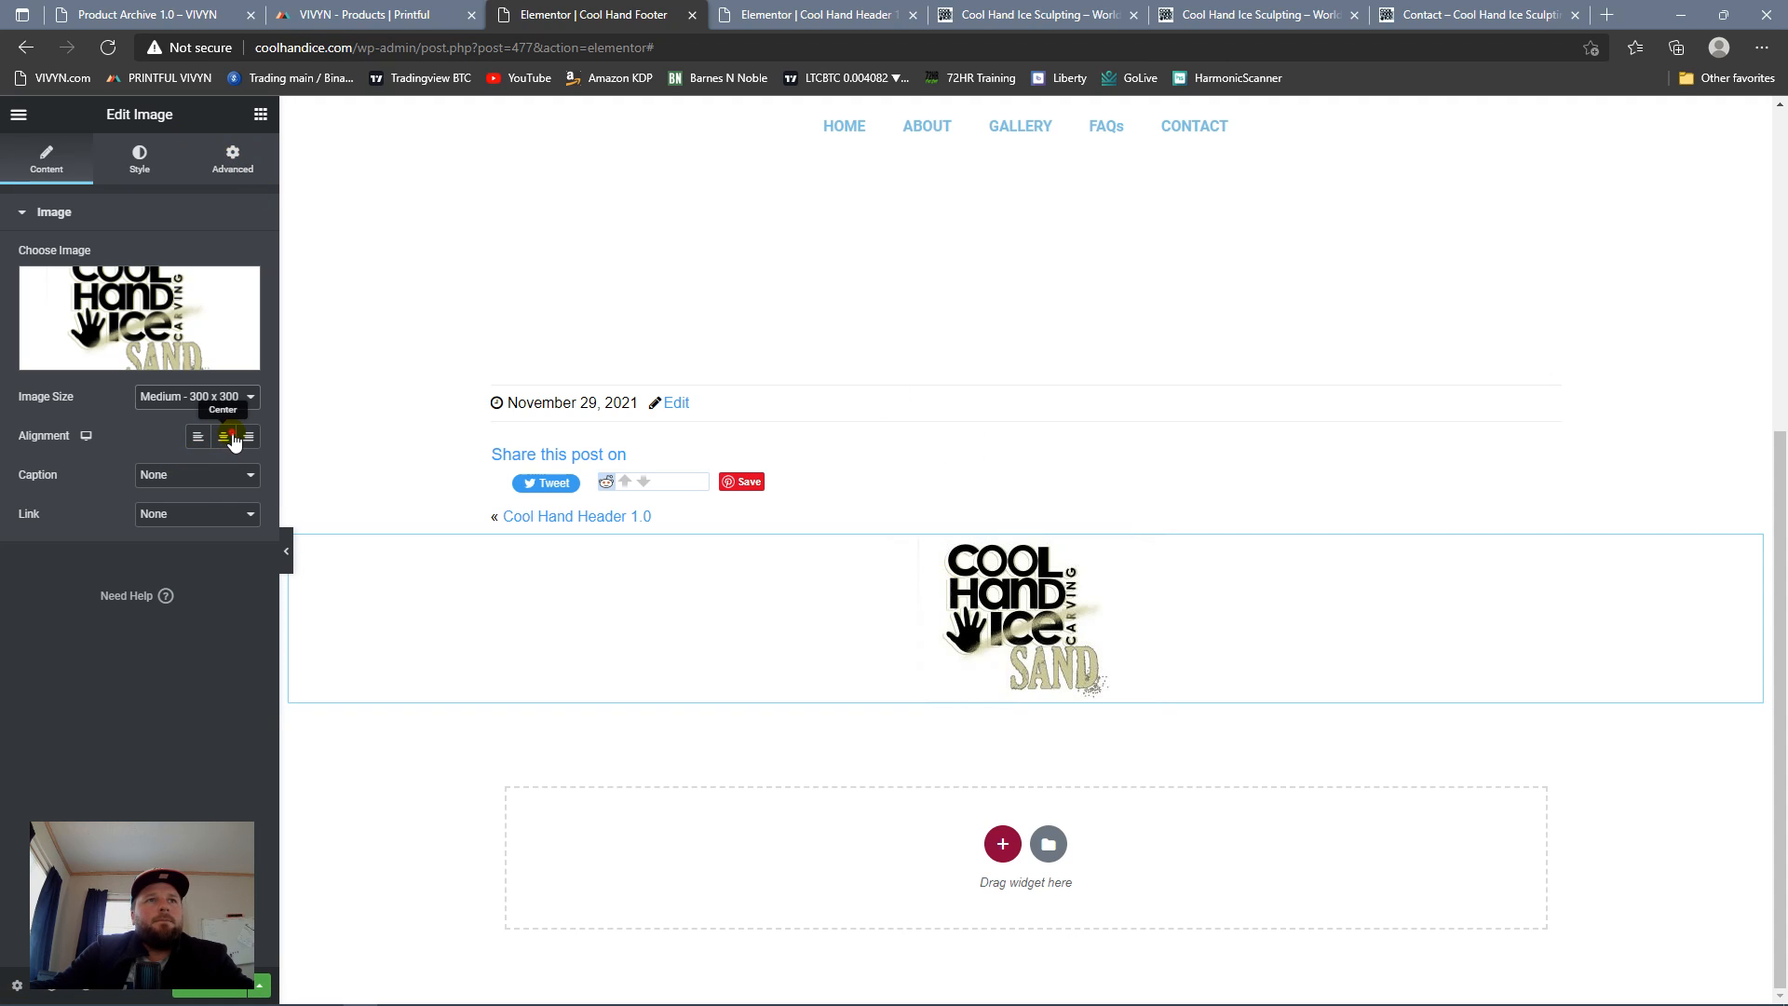
Step: Give the logo image a solid border of width 1 with a 10 px radius and a light blue global color
{"action": "left_click", "coordinate": [140, 160]}
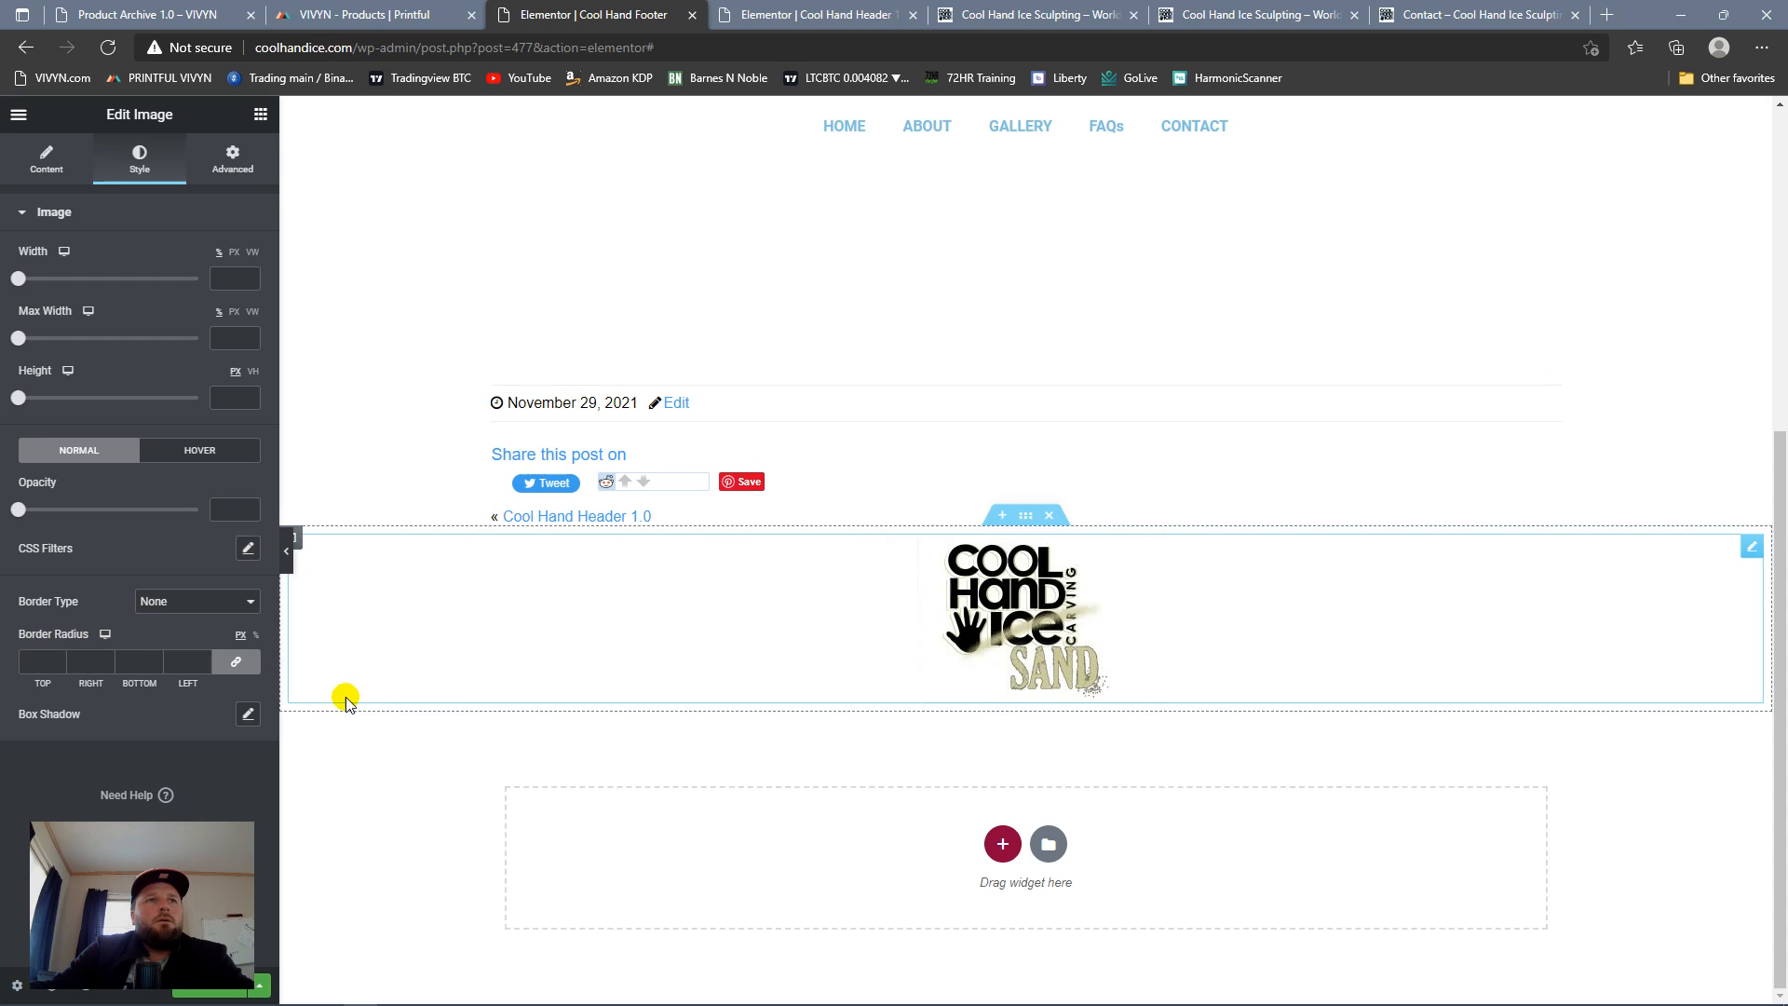
{"action": "left_click", "coordinate": [224, 604]}
{"action": "left_click", "coordinate": [166, 637]}
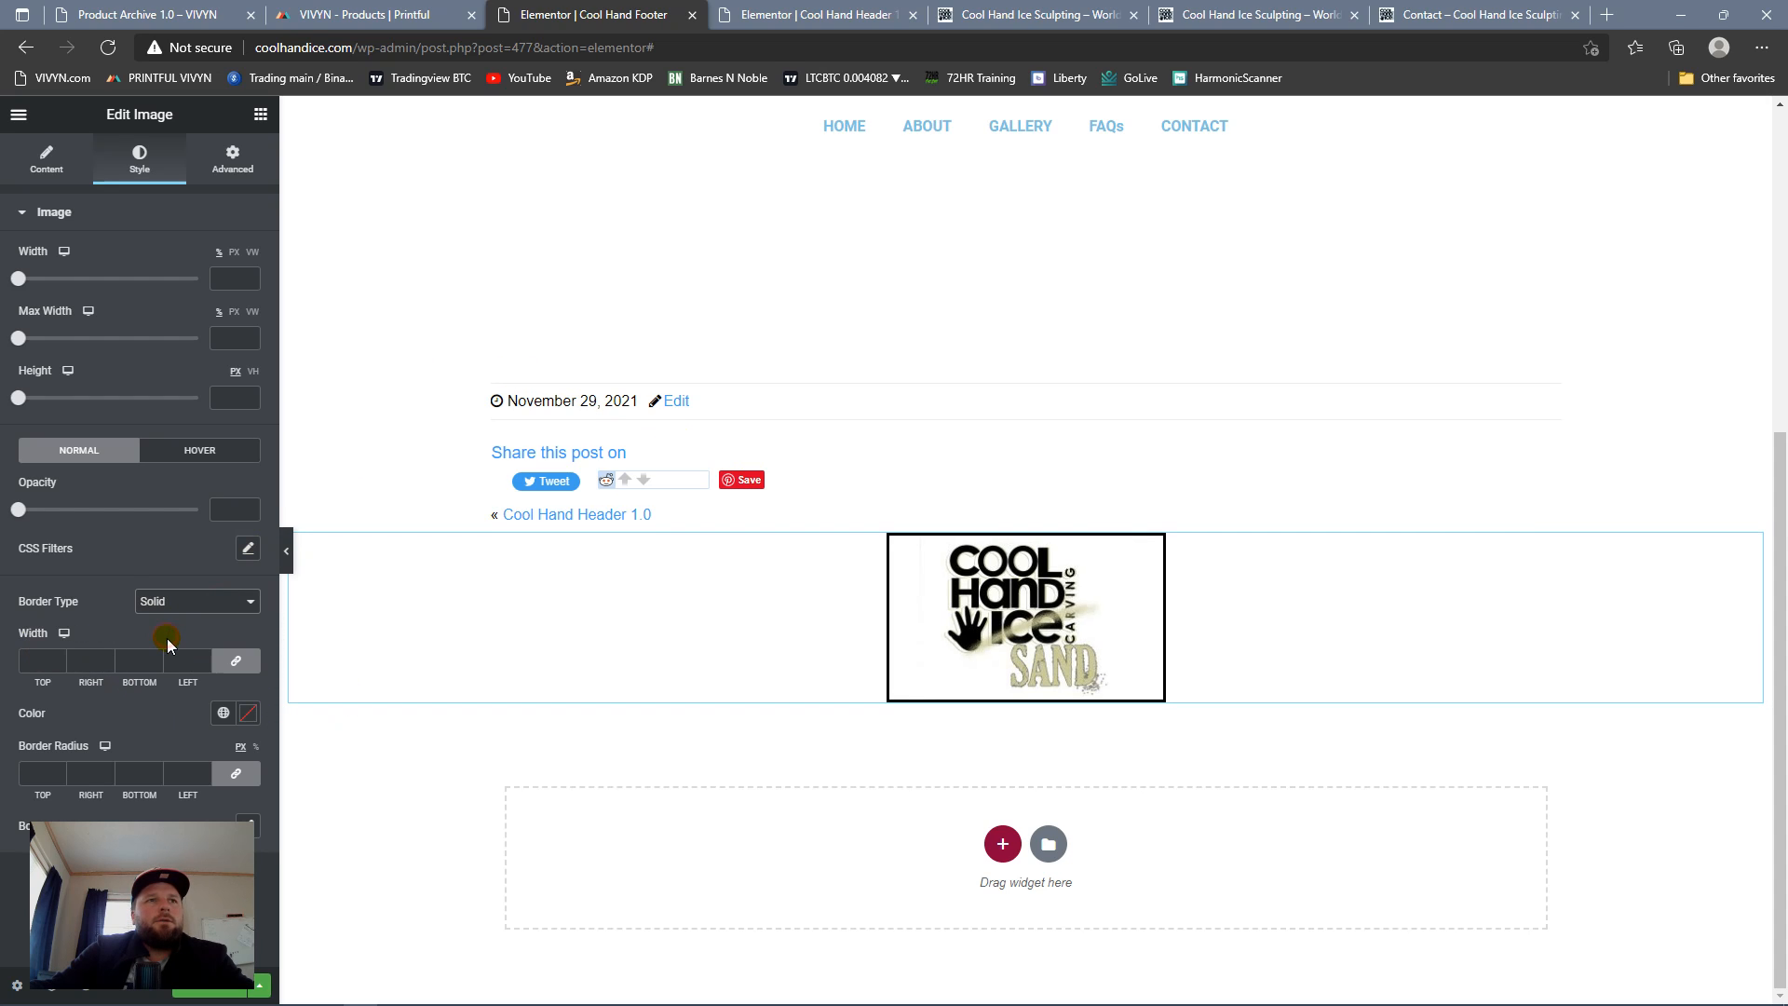
{"action": "left_click", "coordinate": [58, 658]}
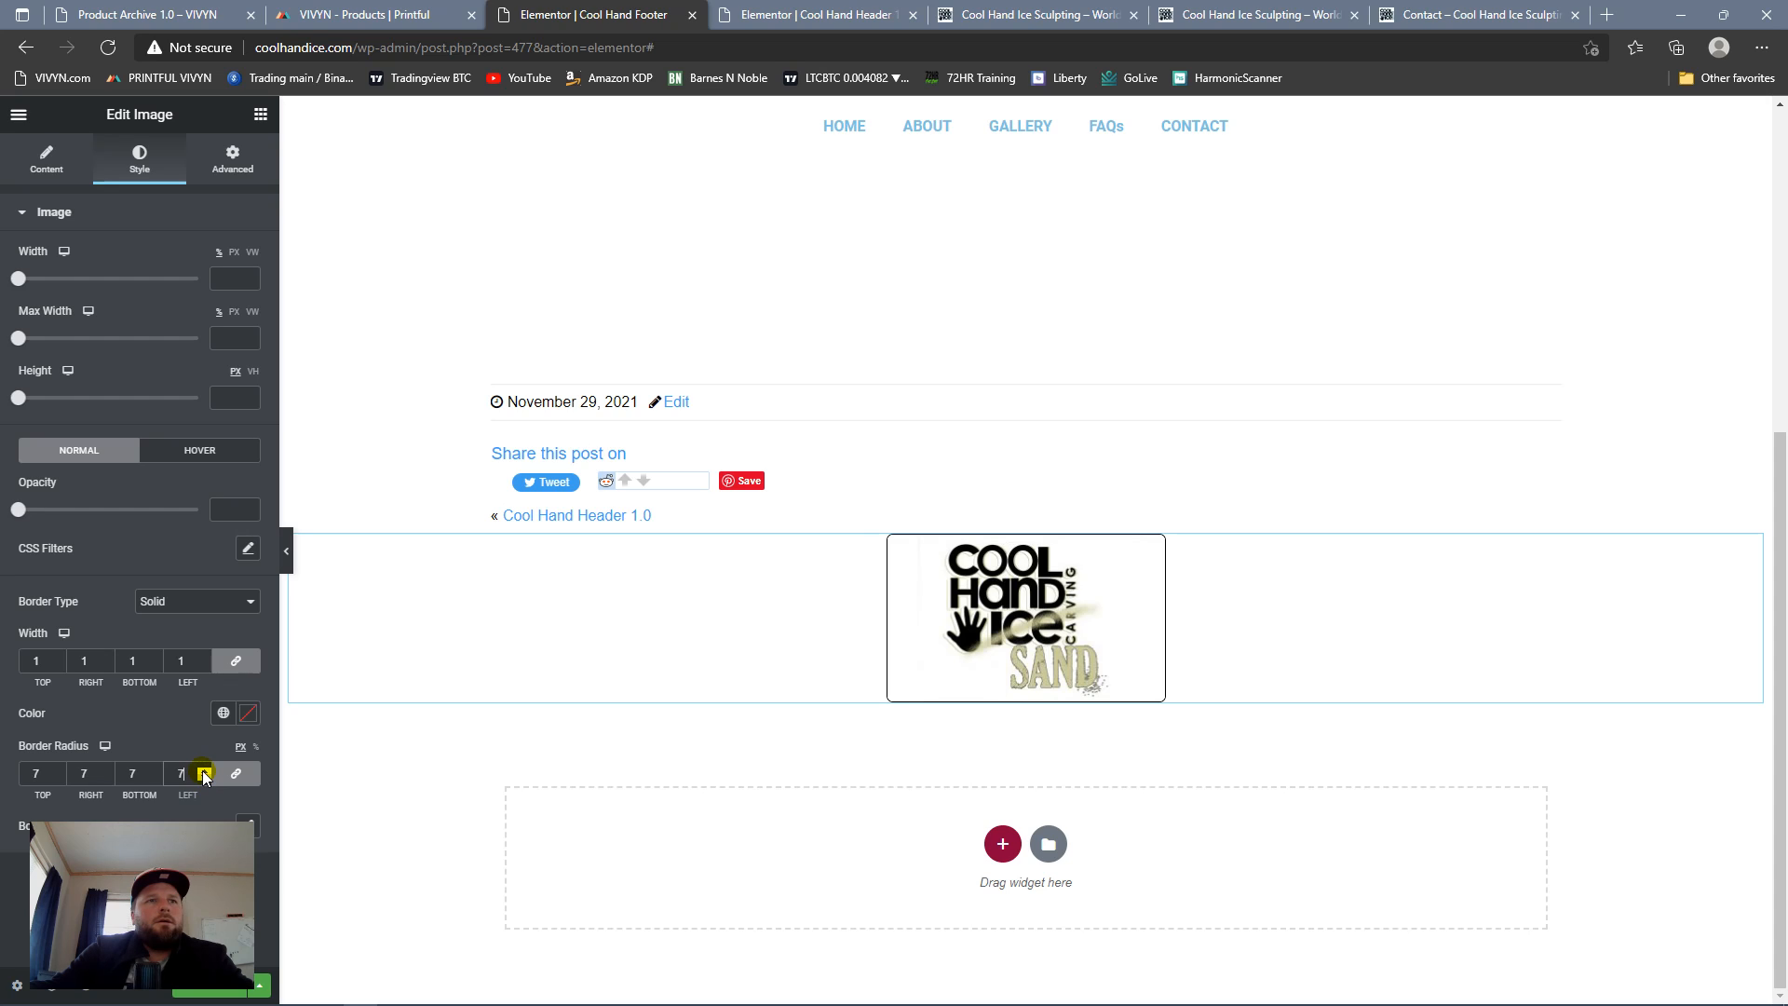
{"action": "left_click", "coordinate": [223, 713]}
{"action": "left_click", "coordinate": [114, 468]}
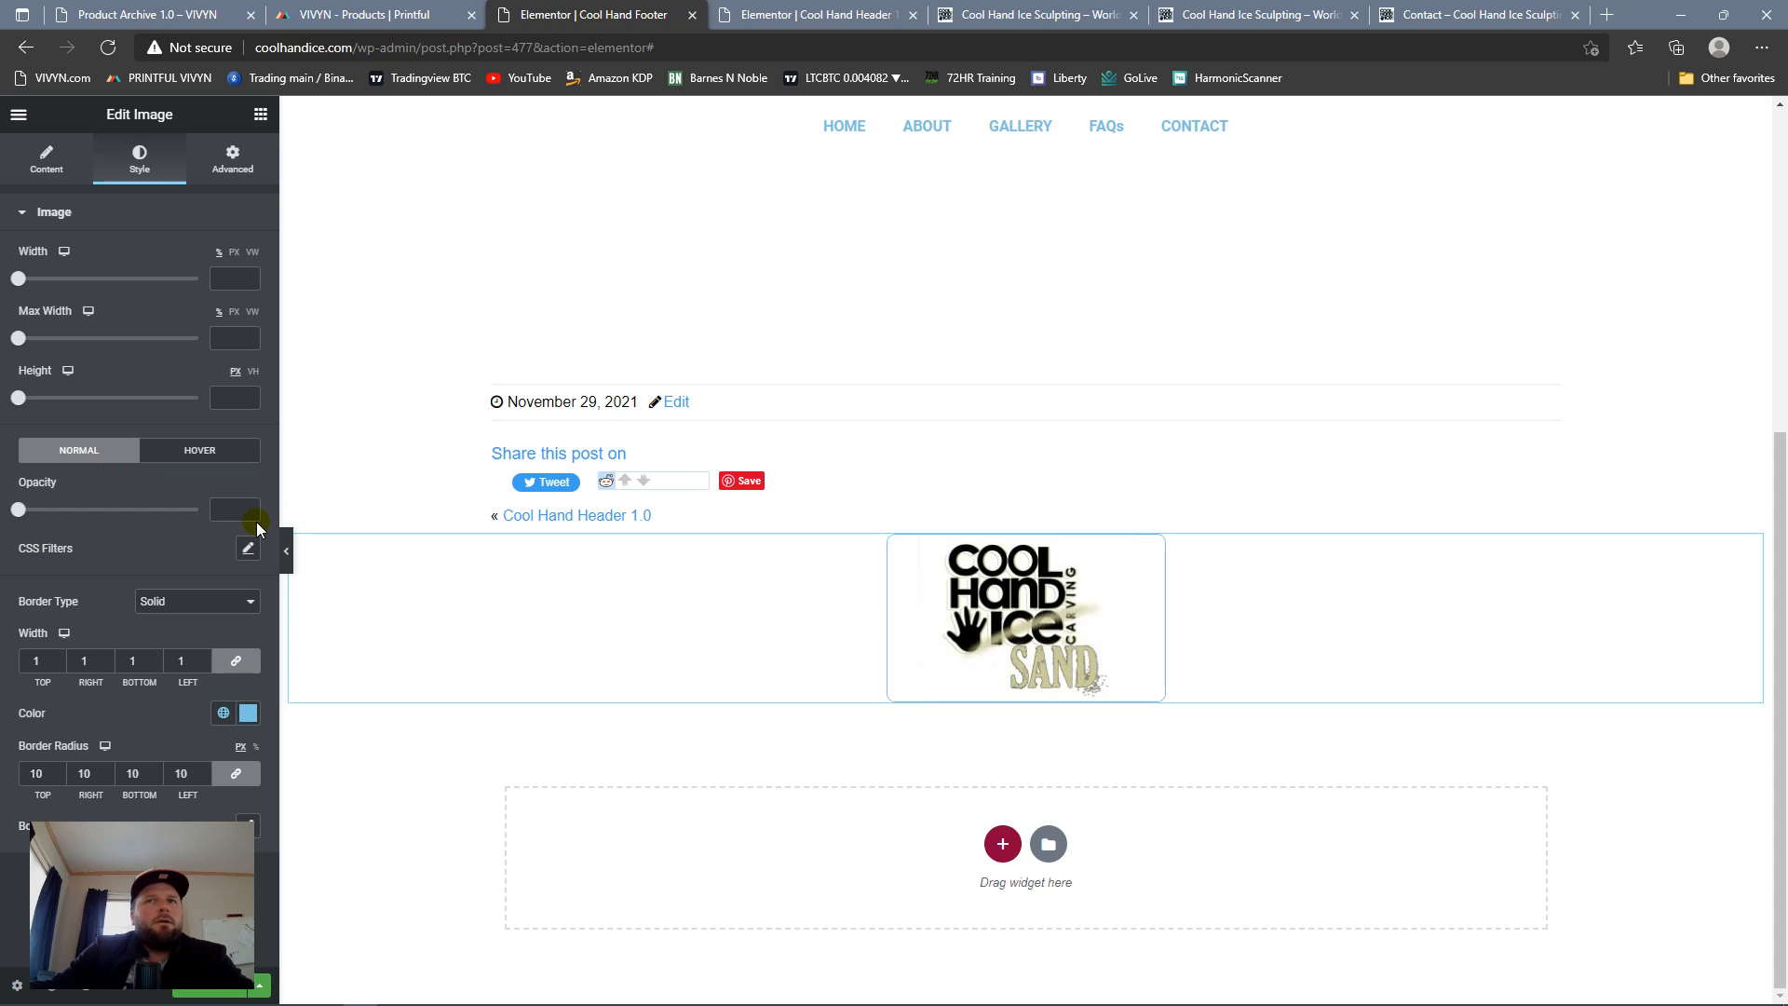
Step: Add a box shadow to the logo image and set its color to the border's #6EC1E4
{"action": "left_click", "coordinate": [249, 822]}
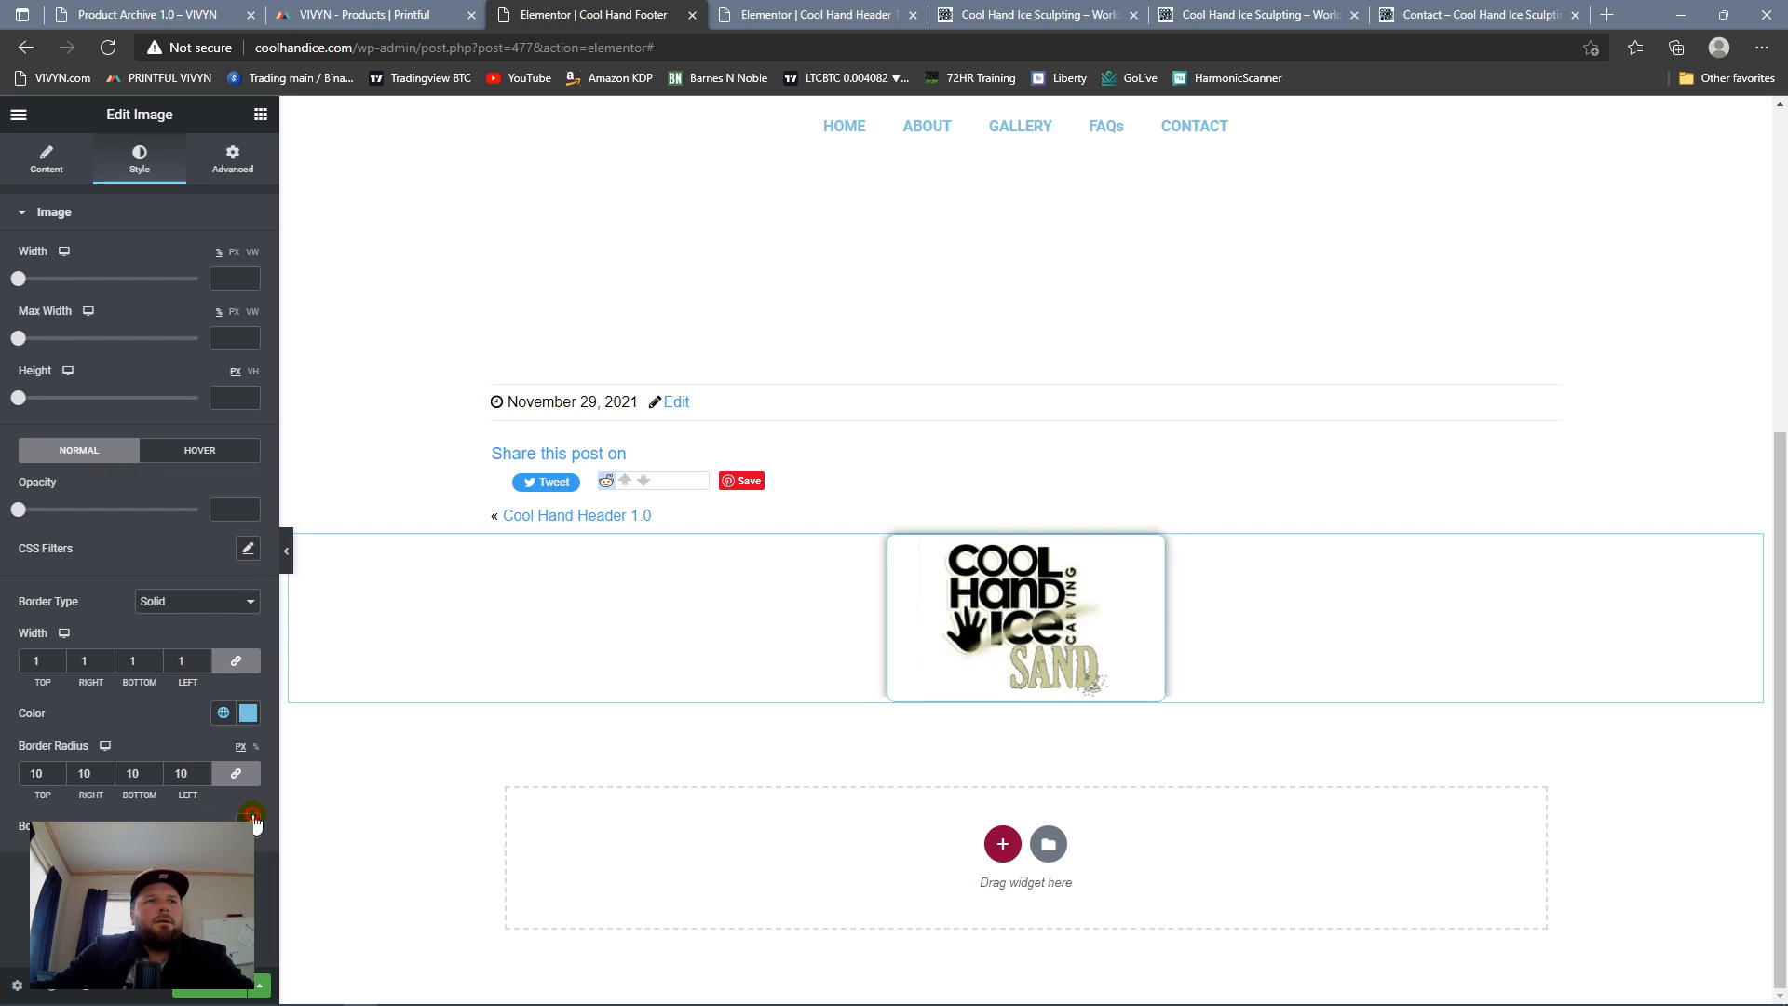
{"action": "left_click", "coordinate": [248, 712]}
{"action": "left_click", "coordinate": [108, 668]}
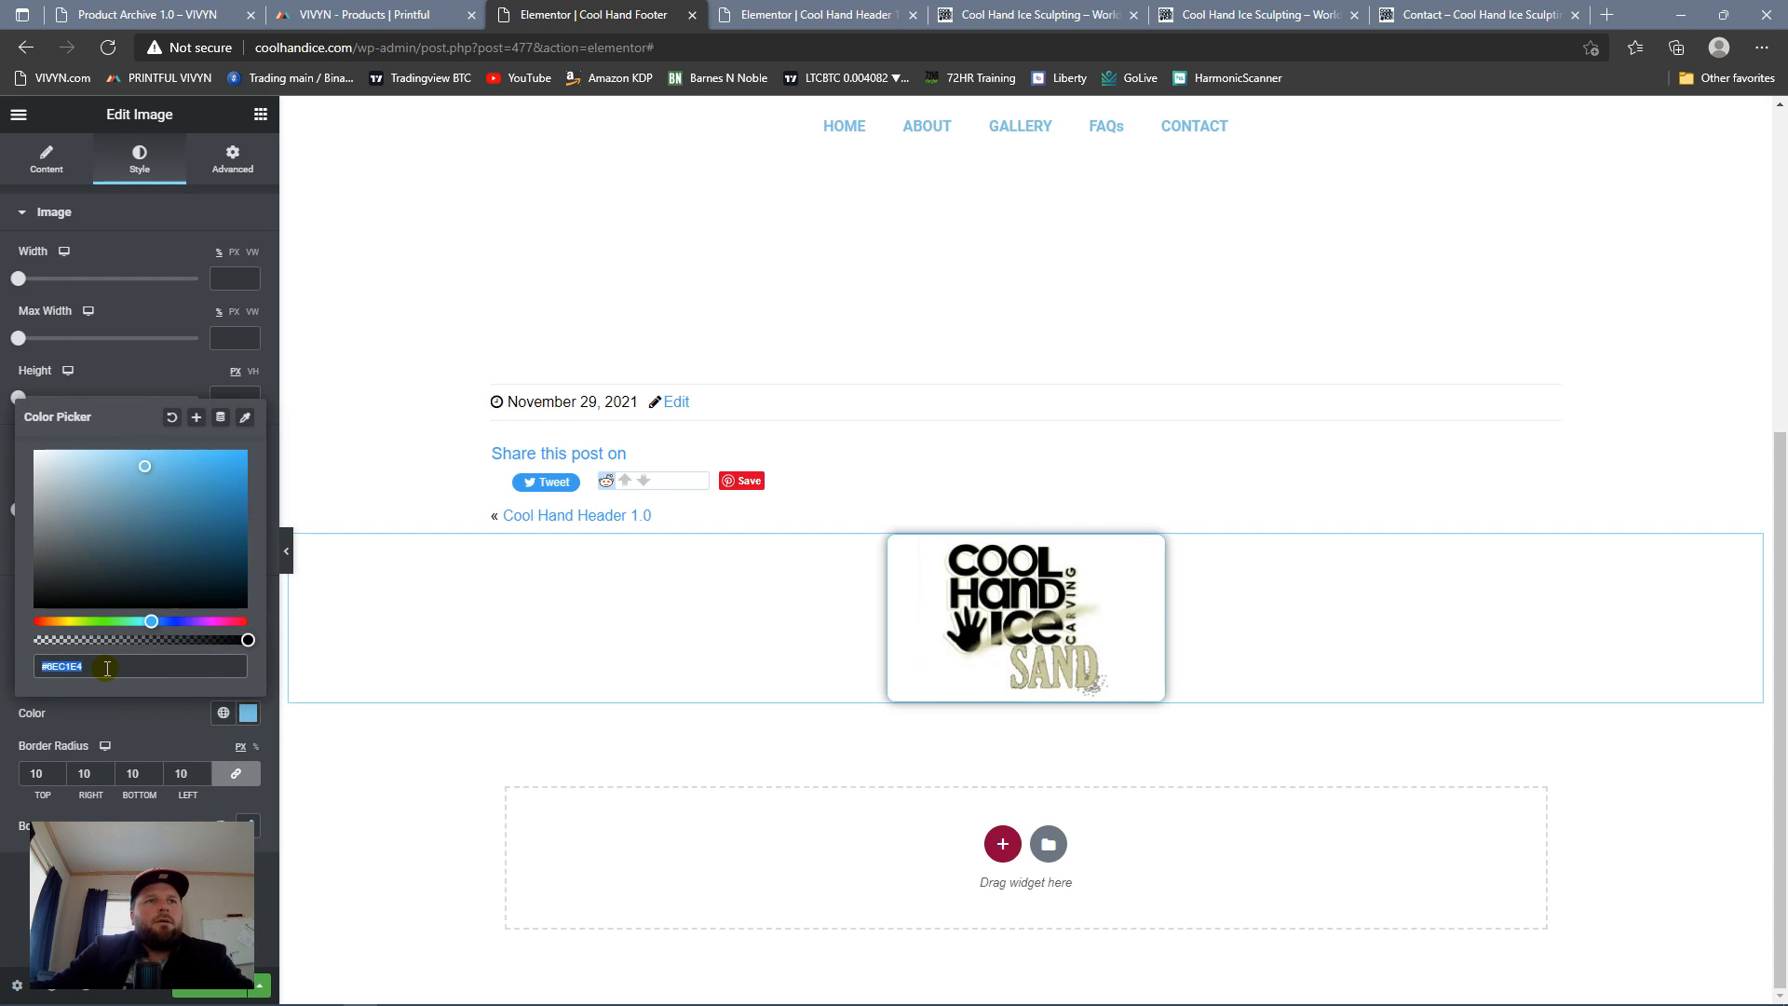
{"action": "left_click", "coordinate": [156, 717]}
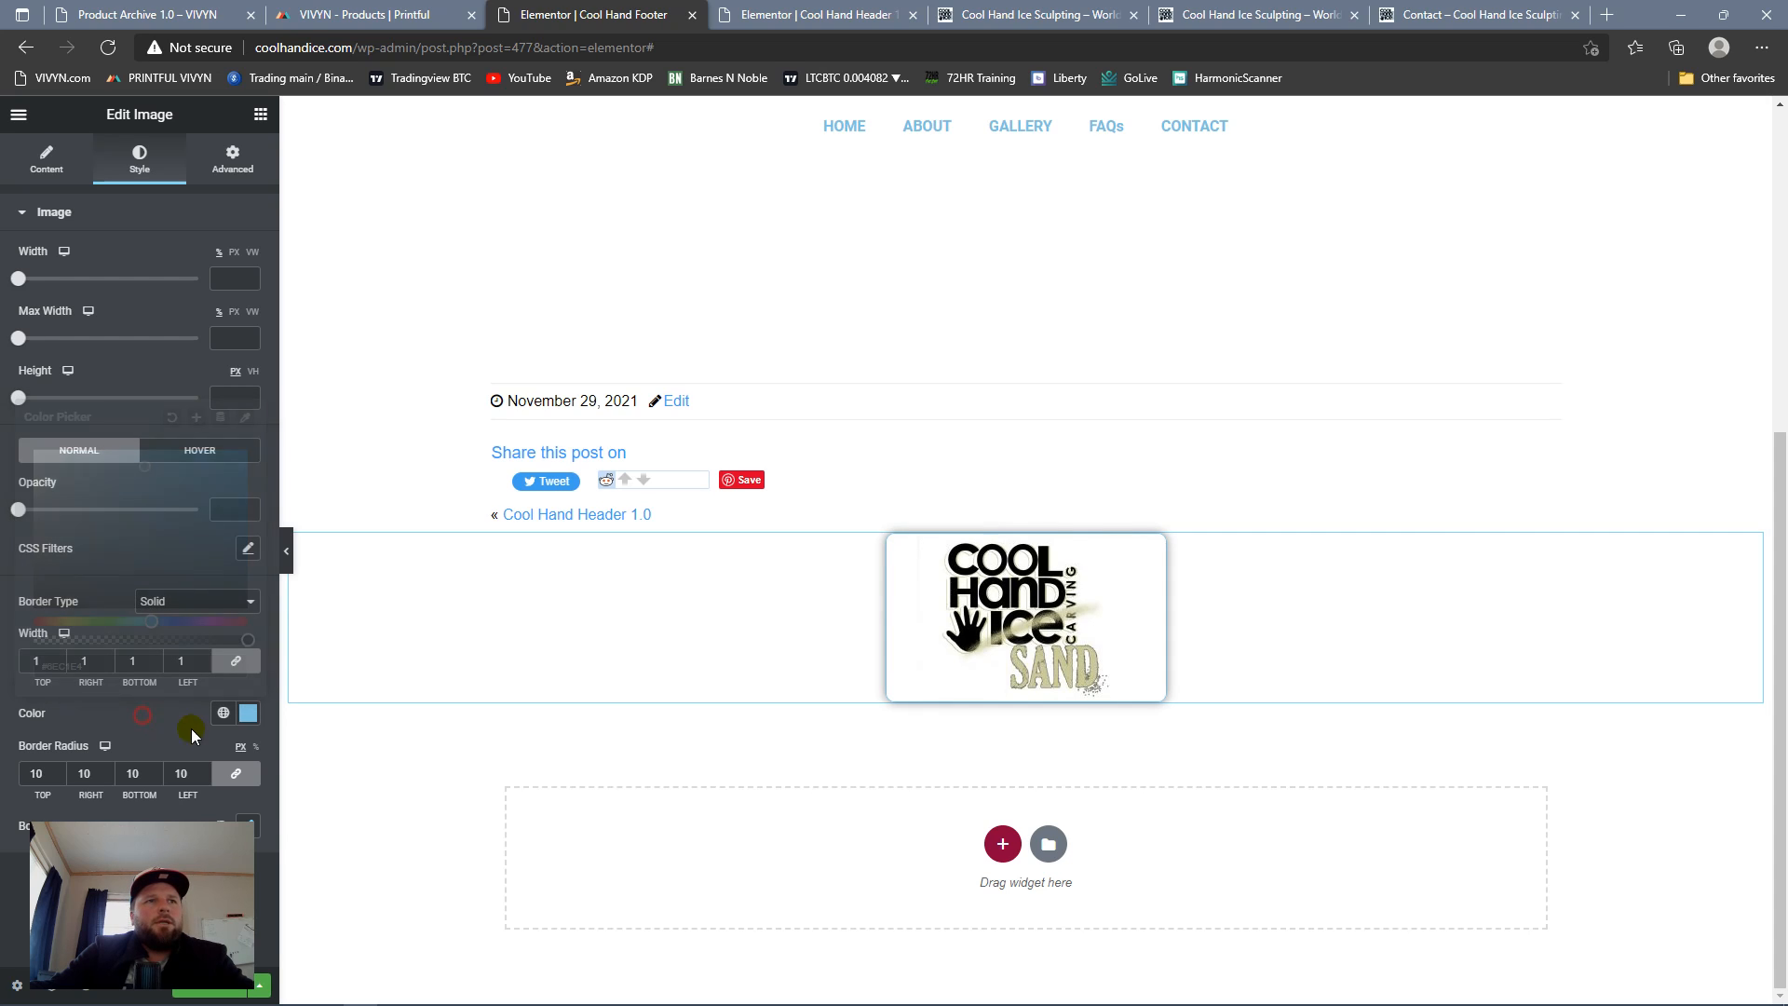
{"action": "left_click", "coordinate": [254, 821]}
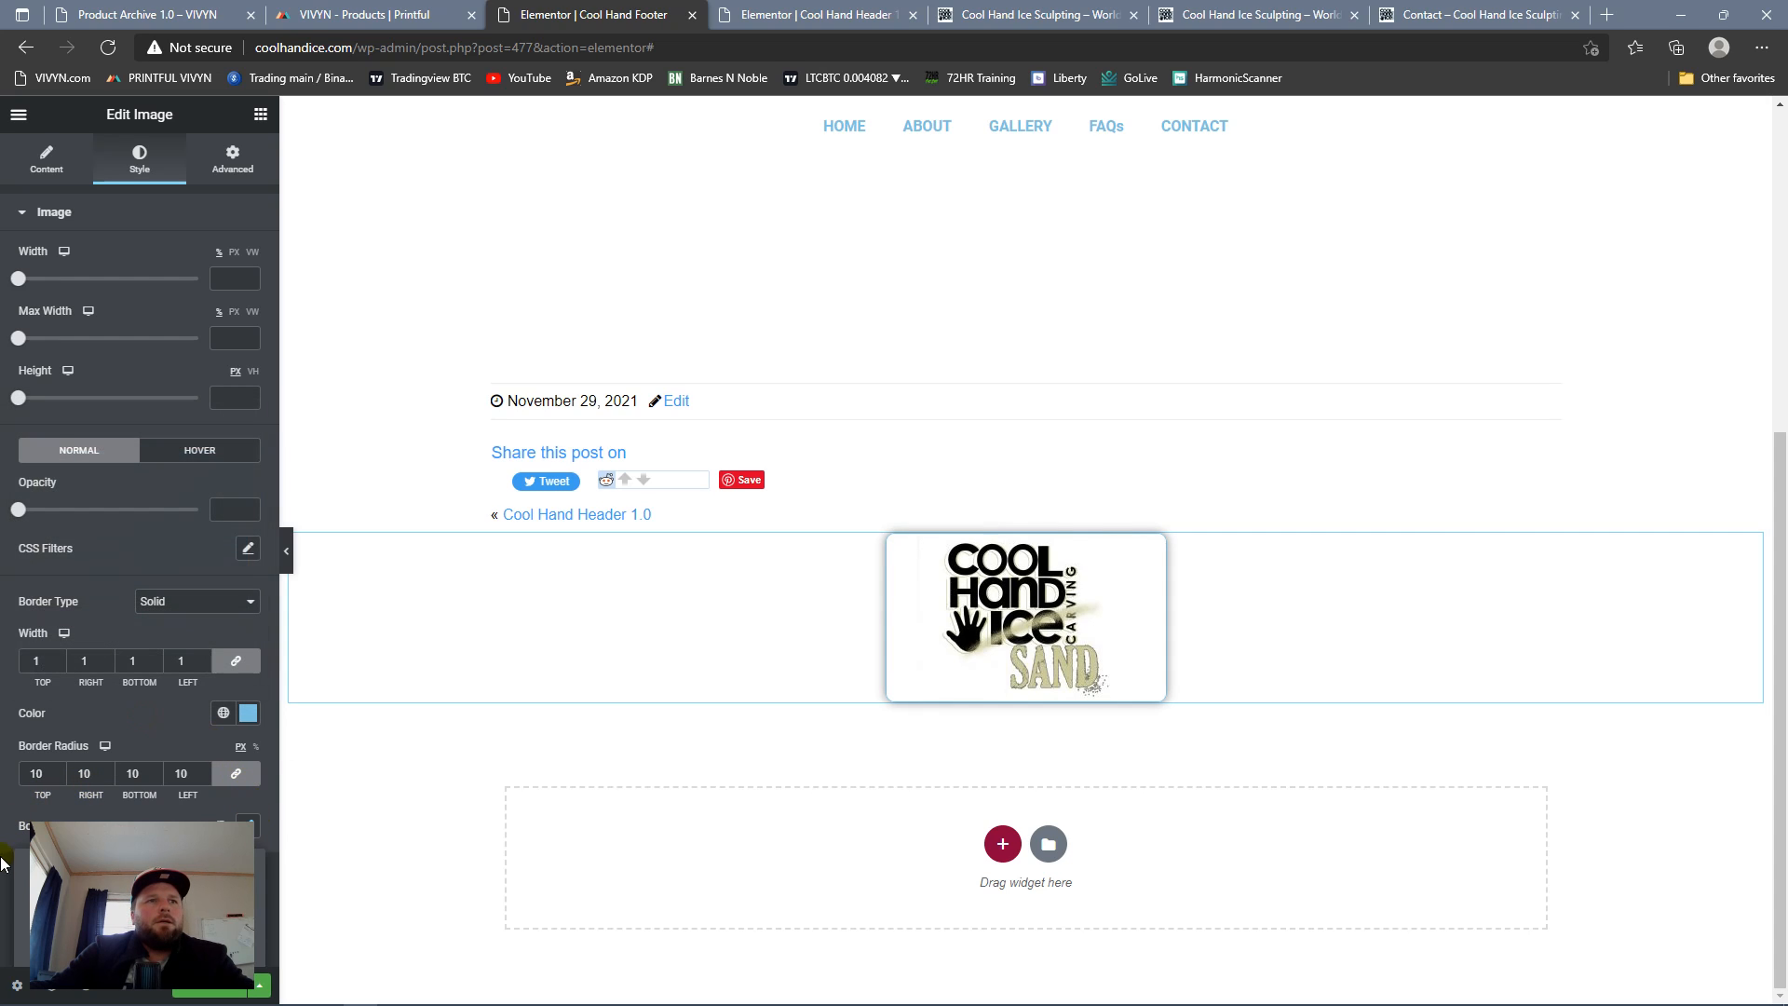
{"action": "left_click", "coordinate": [246, 874]}
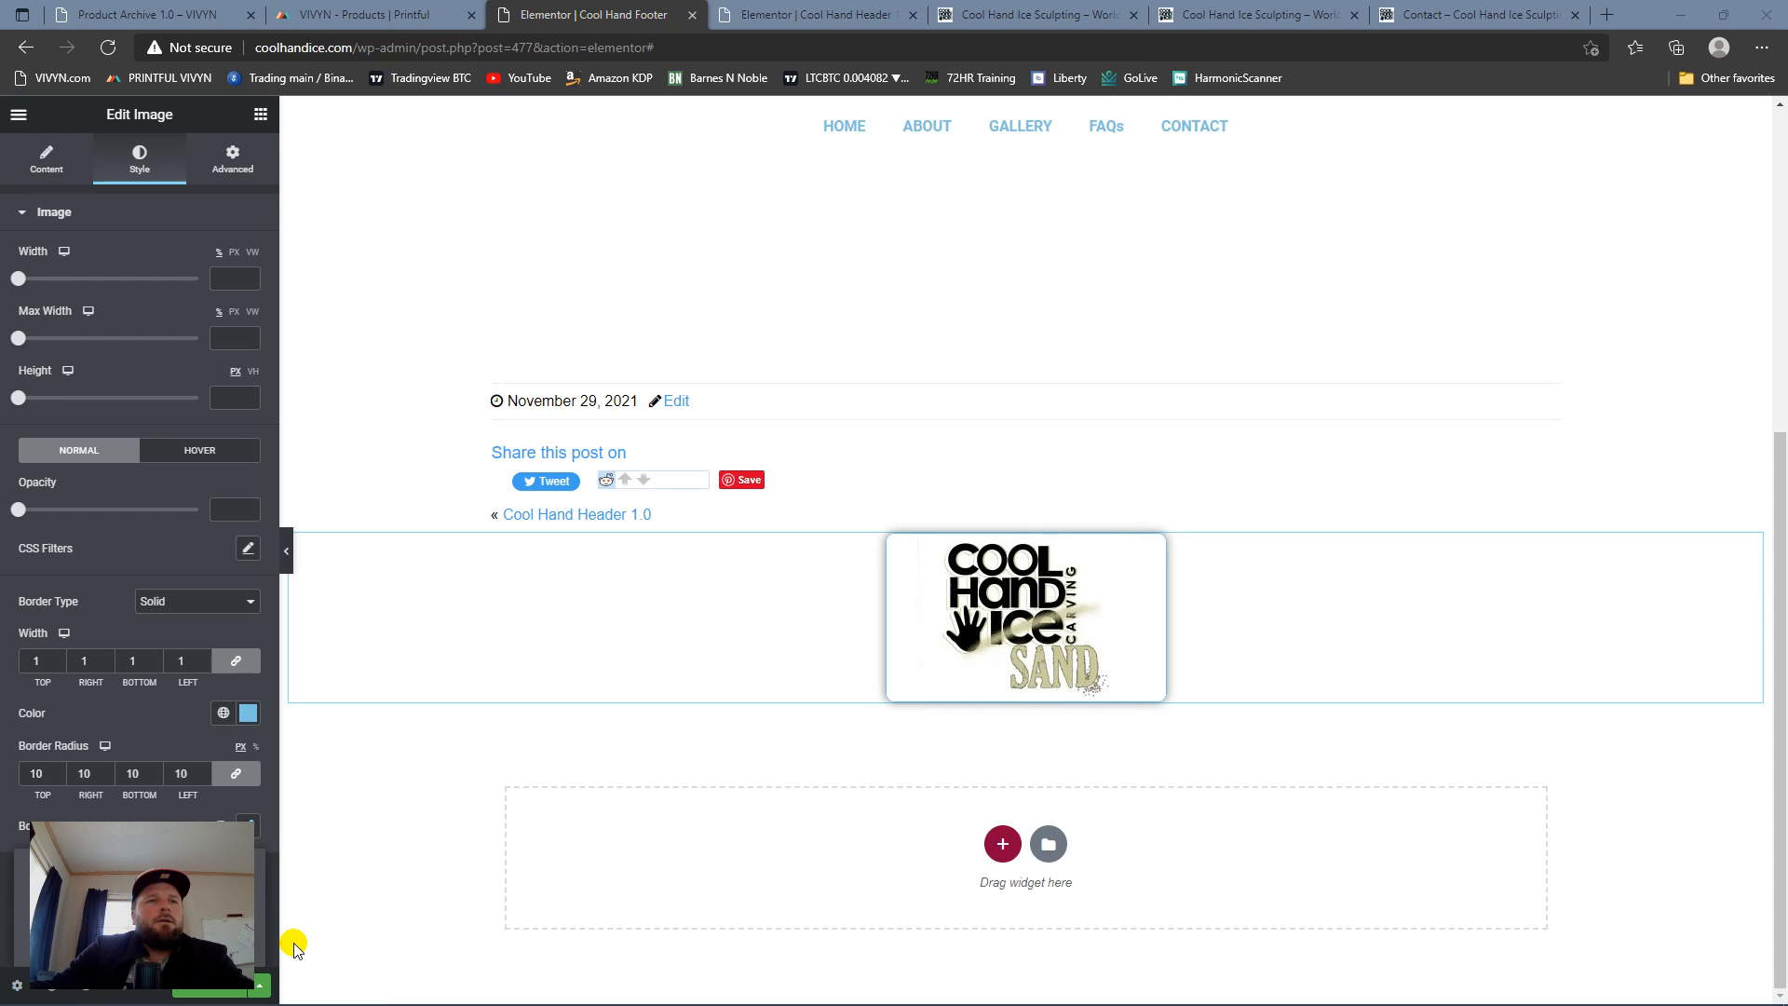
{"action": "scroll", "coordinate": [215, 812], "scroll_direction": "down", "scroll_amount": 2}
{"action": "left_click", "coordinate": [234, 760]}
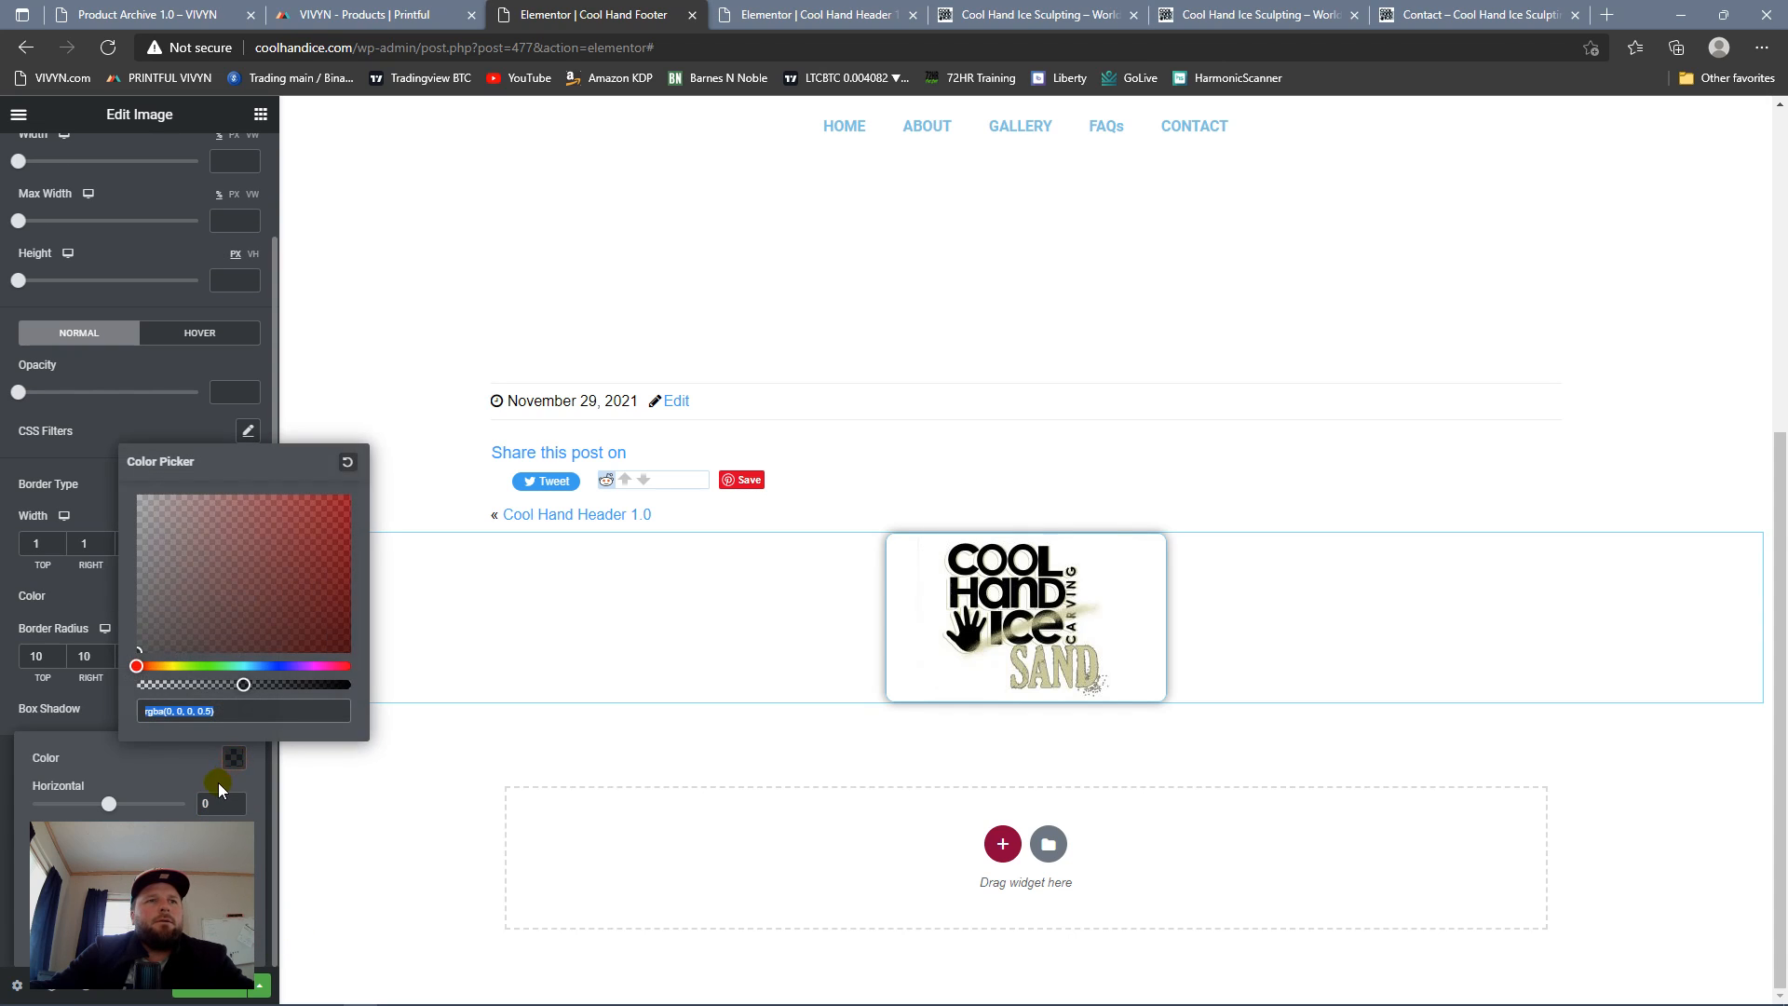
{"action": "key", "text": "ctrl+v"}
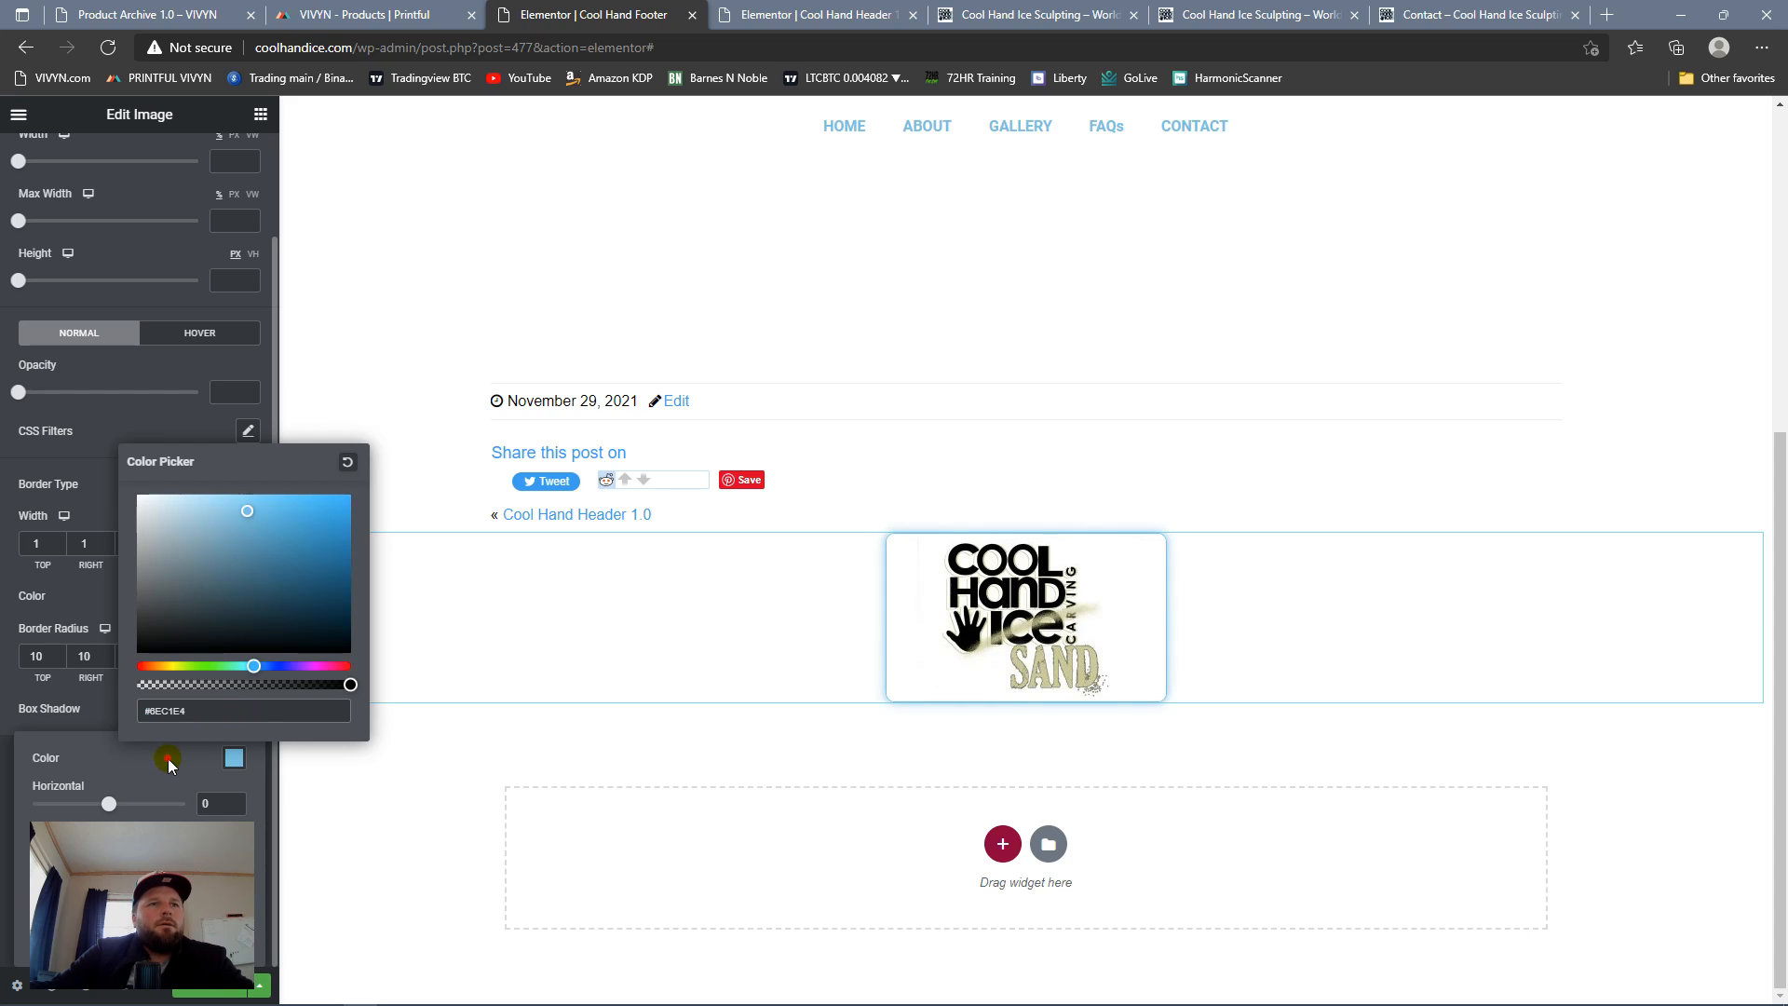
{"action": "left_click", "coordinate": [109, 796]}
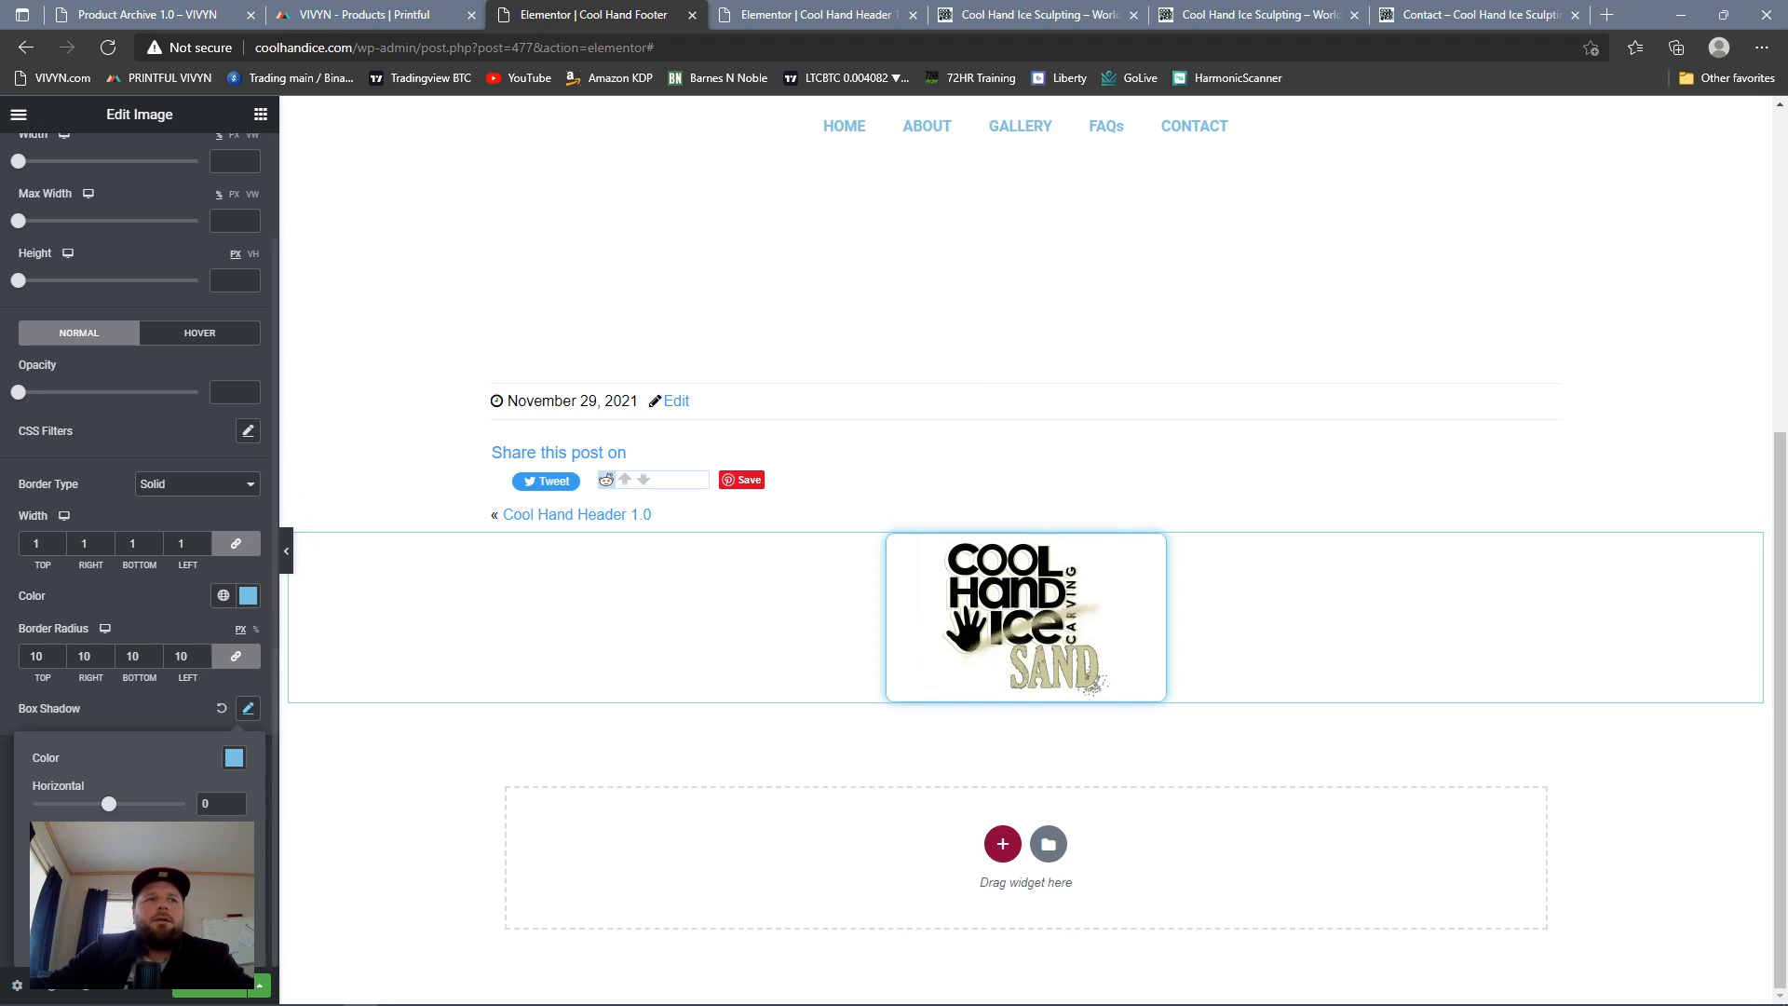
{"action": "left_click", "coordinate": [86, 989]}
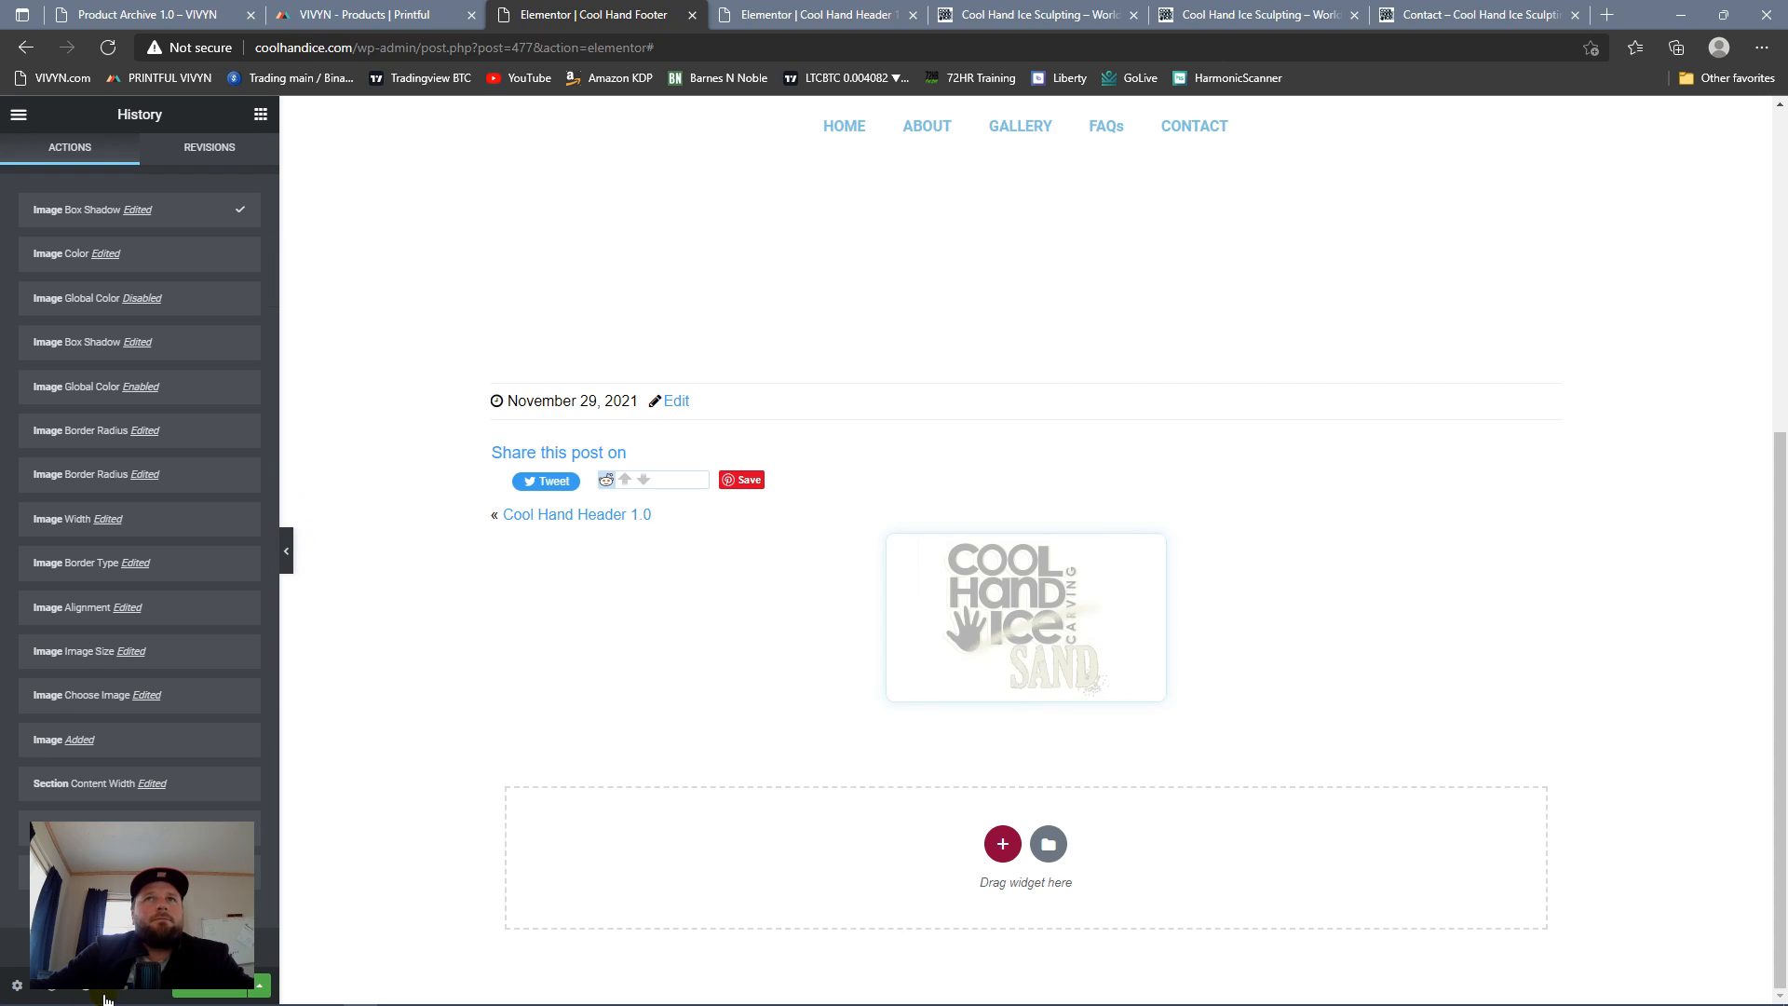
{"action": "left_click", "coordinate": [128, 995]}
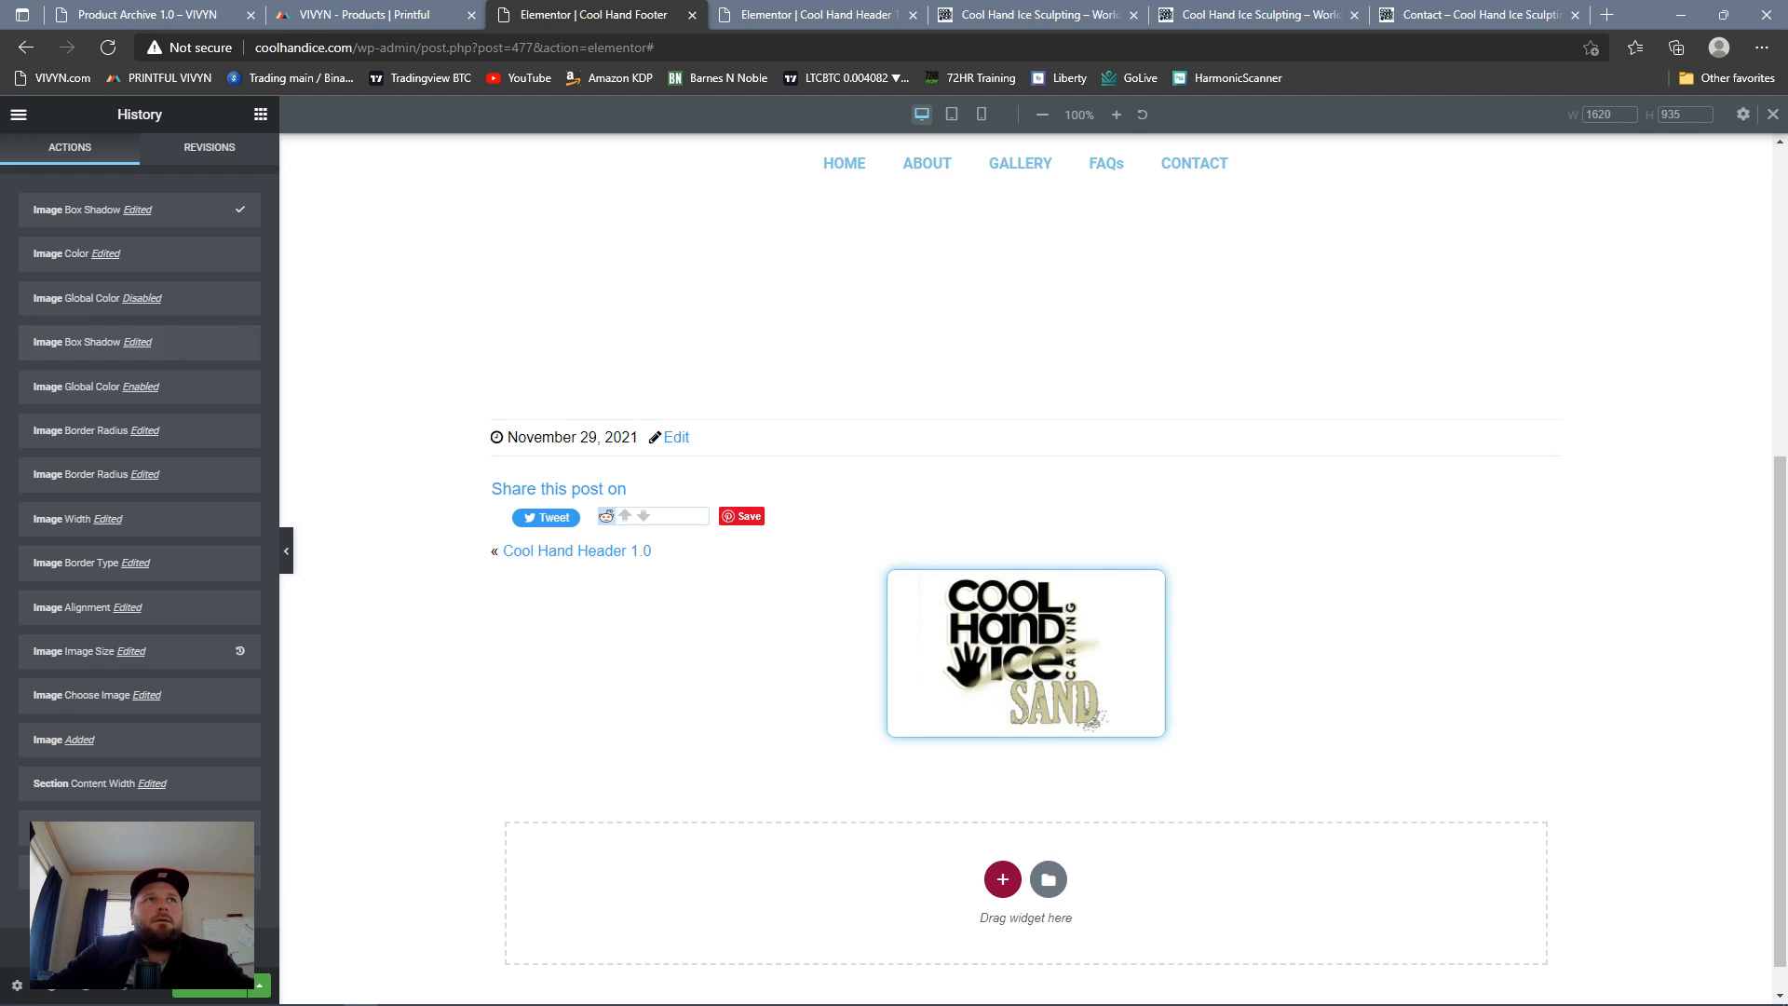
{"action": "left_click", "coordinate": [19, 117]}
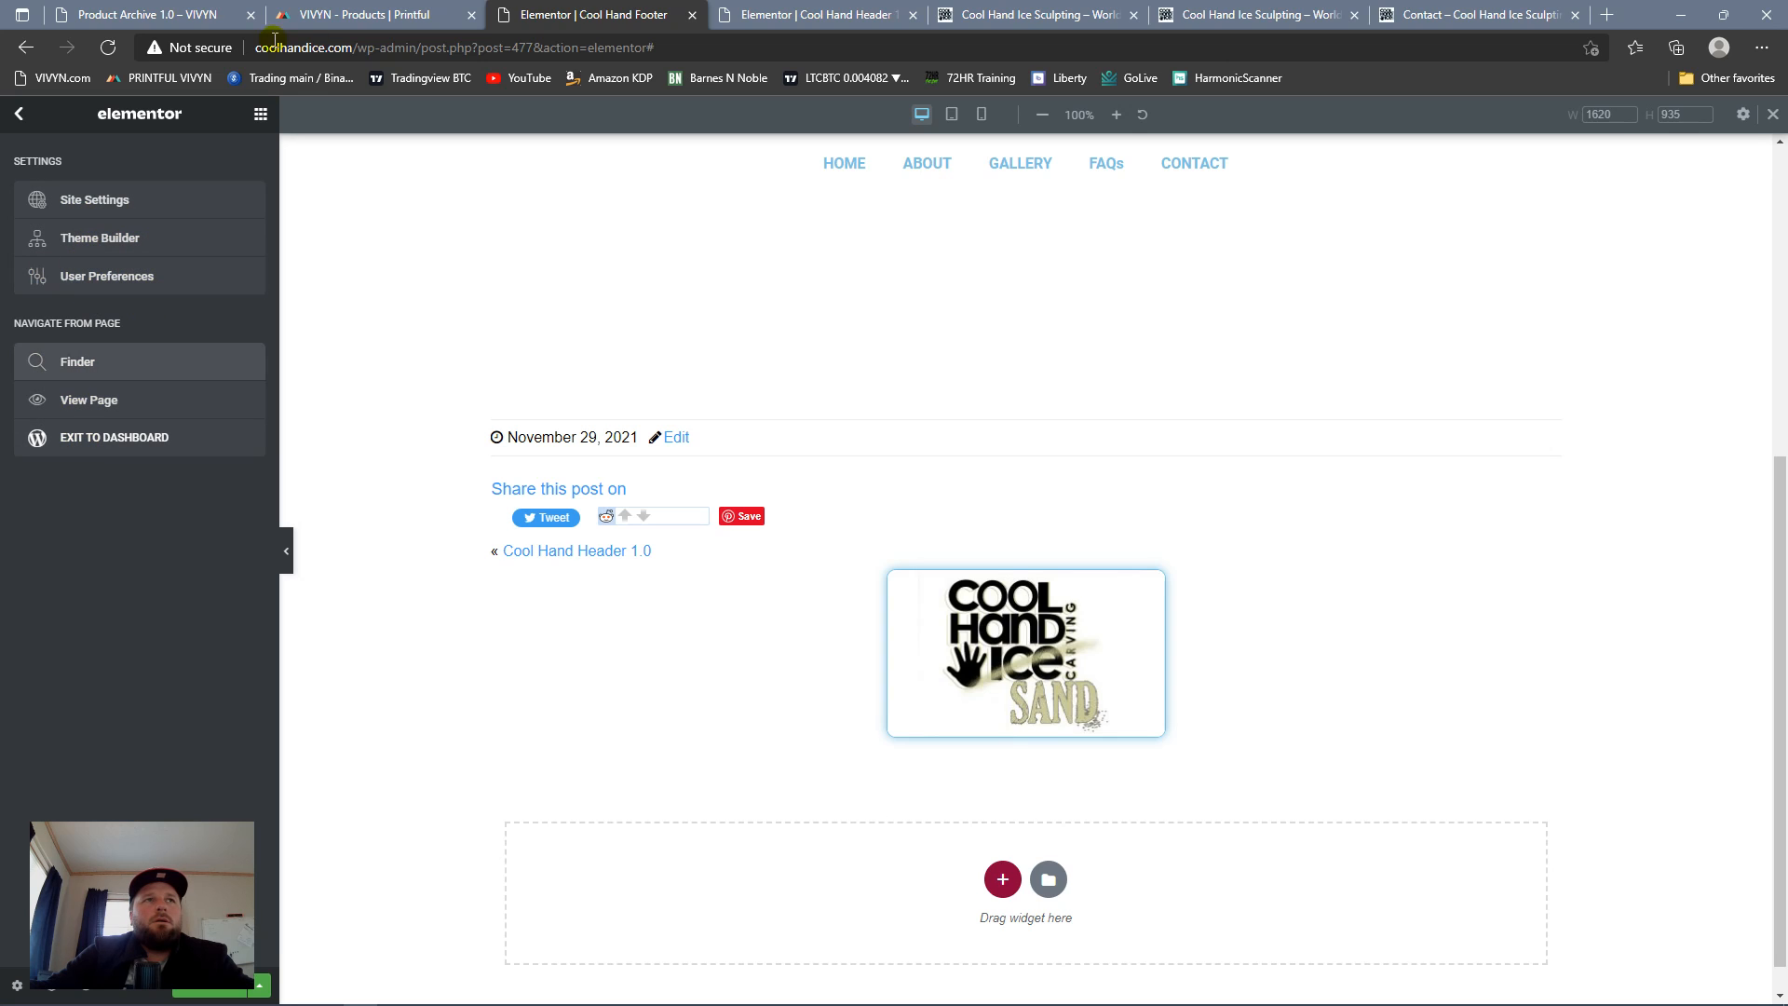
{"action": "left_click", "coordinate": [261, 113]}
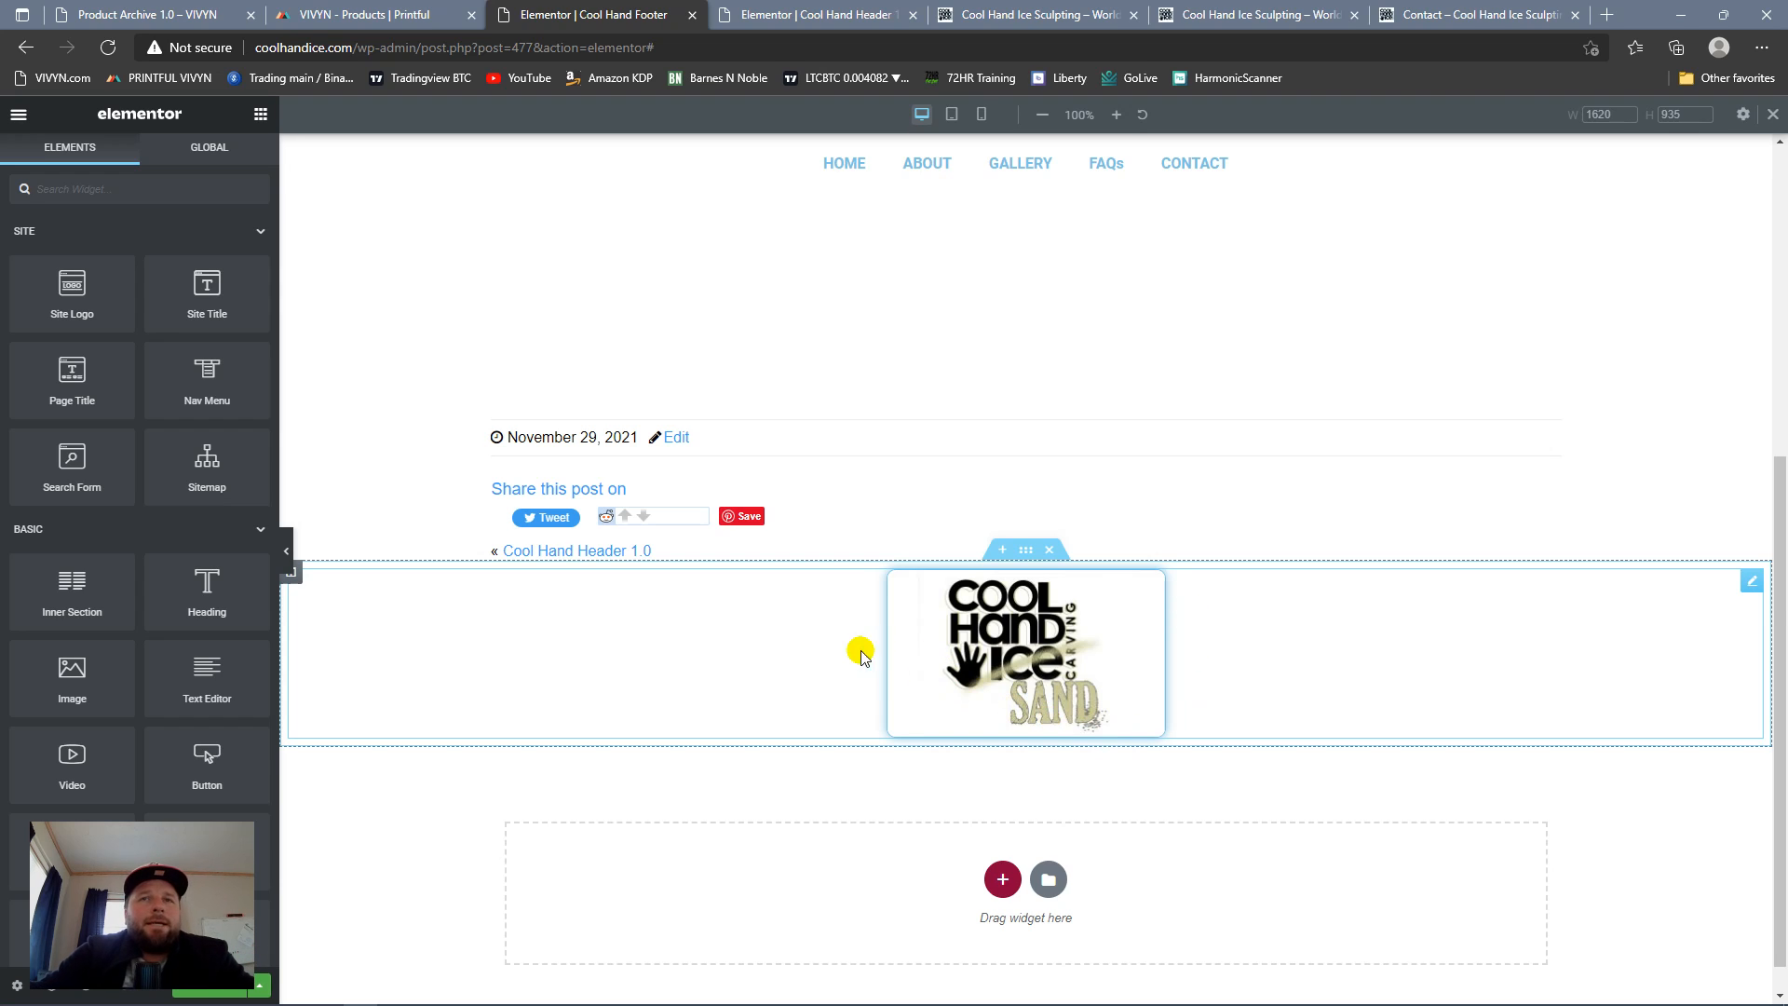
Step: Duplicate the logo image within its column and delete the copy
{"action": "right_click", "coordinate": [1748, 582]}
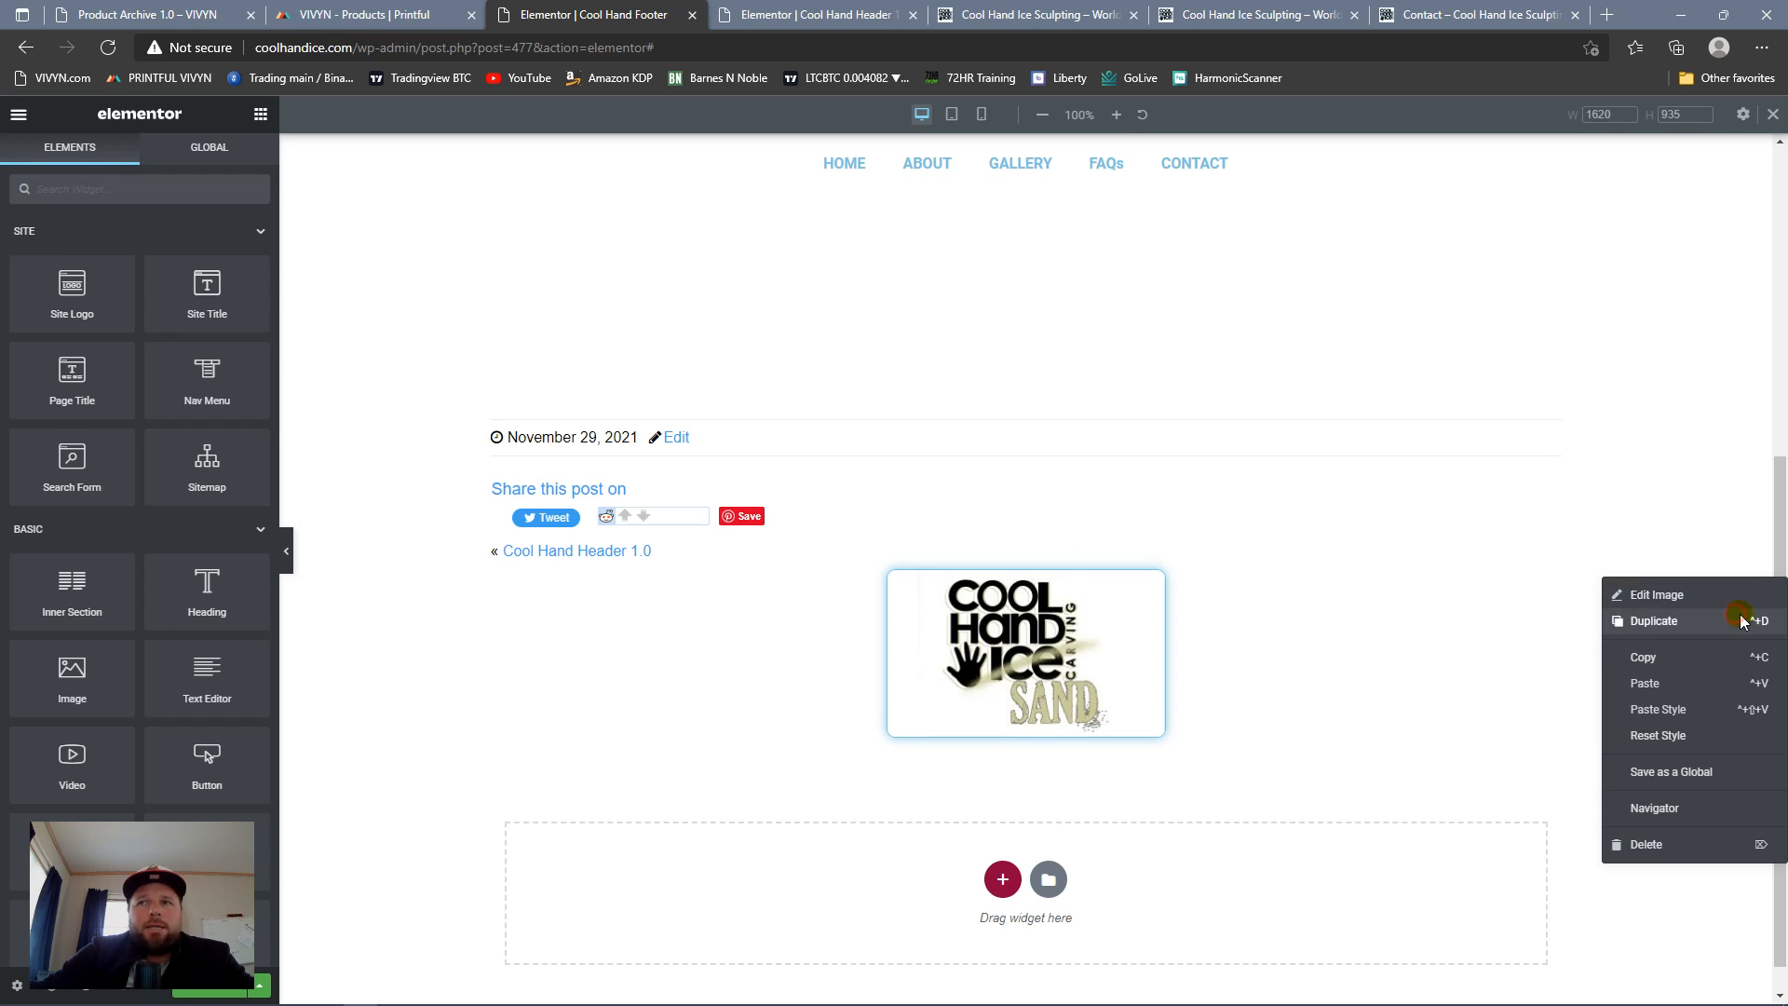
{"action": "left_click", "coordinate": [1741, 620]}
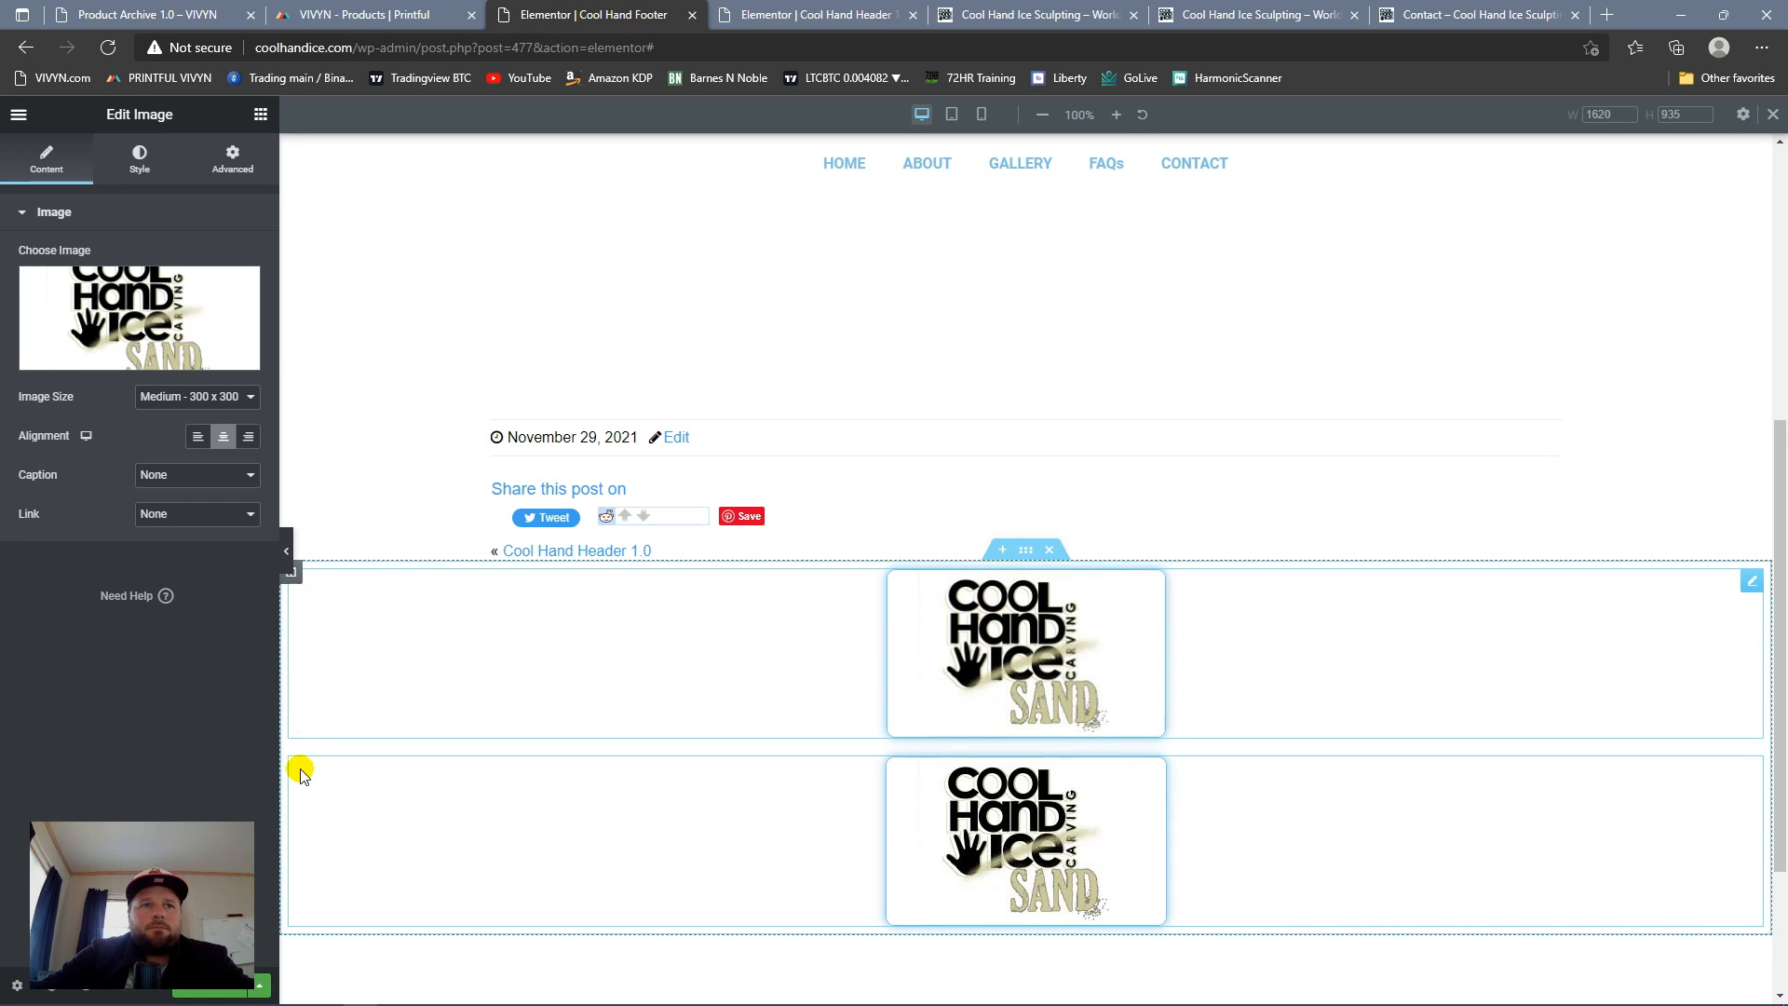
{"action": "right_click", "coordinate": [1752, 767]}
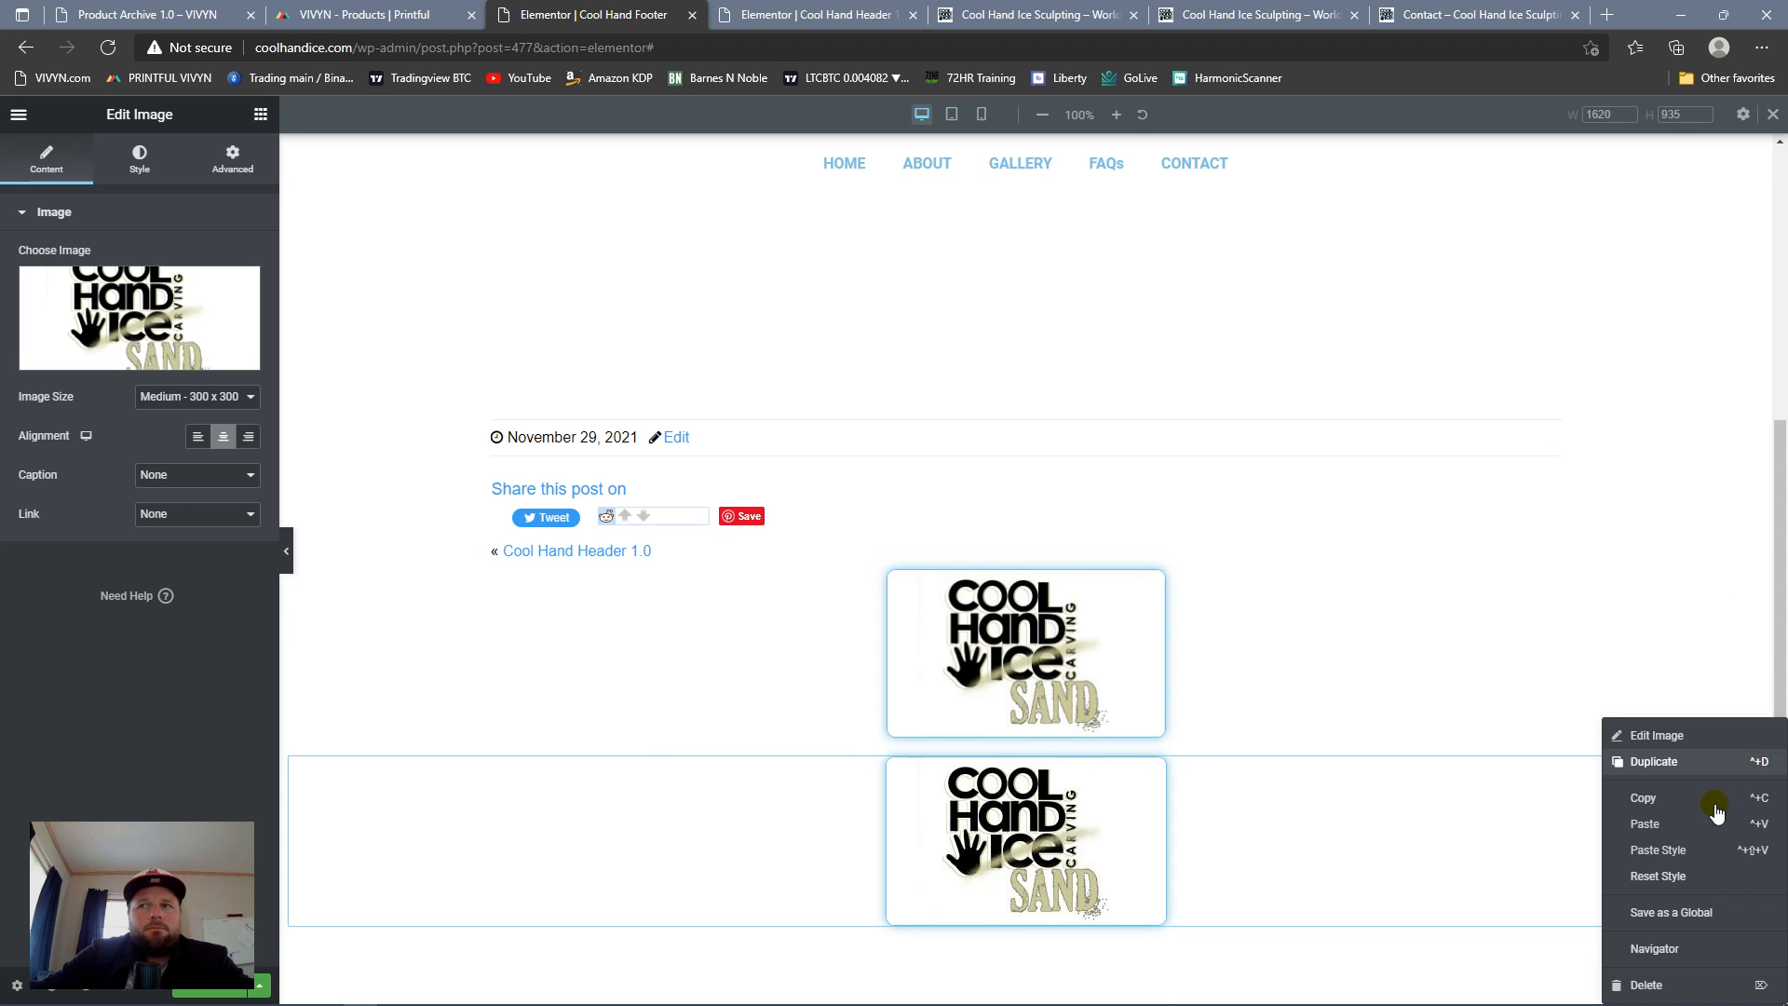
{"action": "left_click", "coordinate": [1647, 984]}
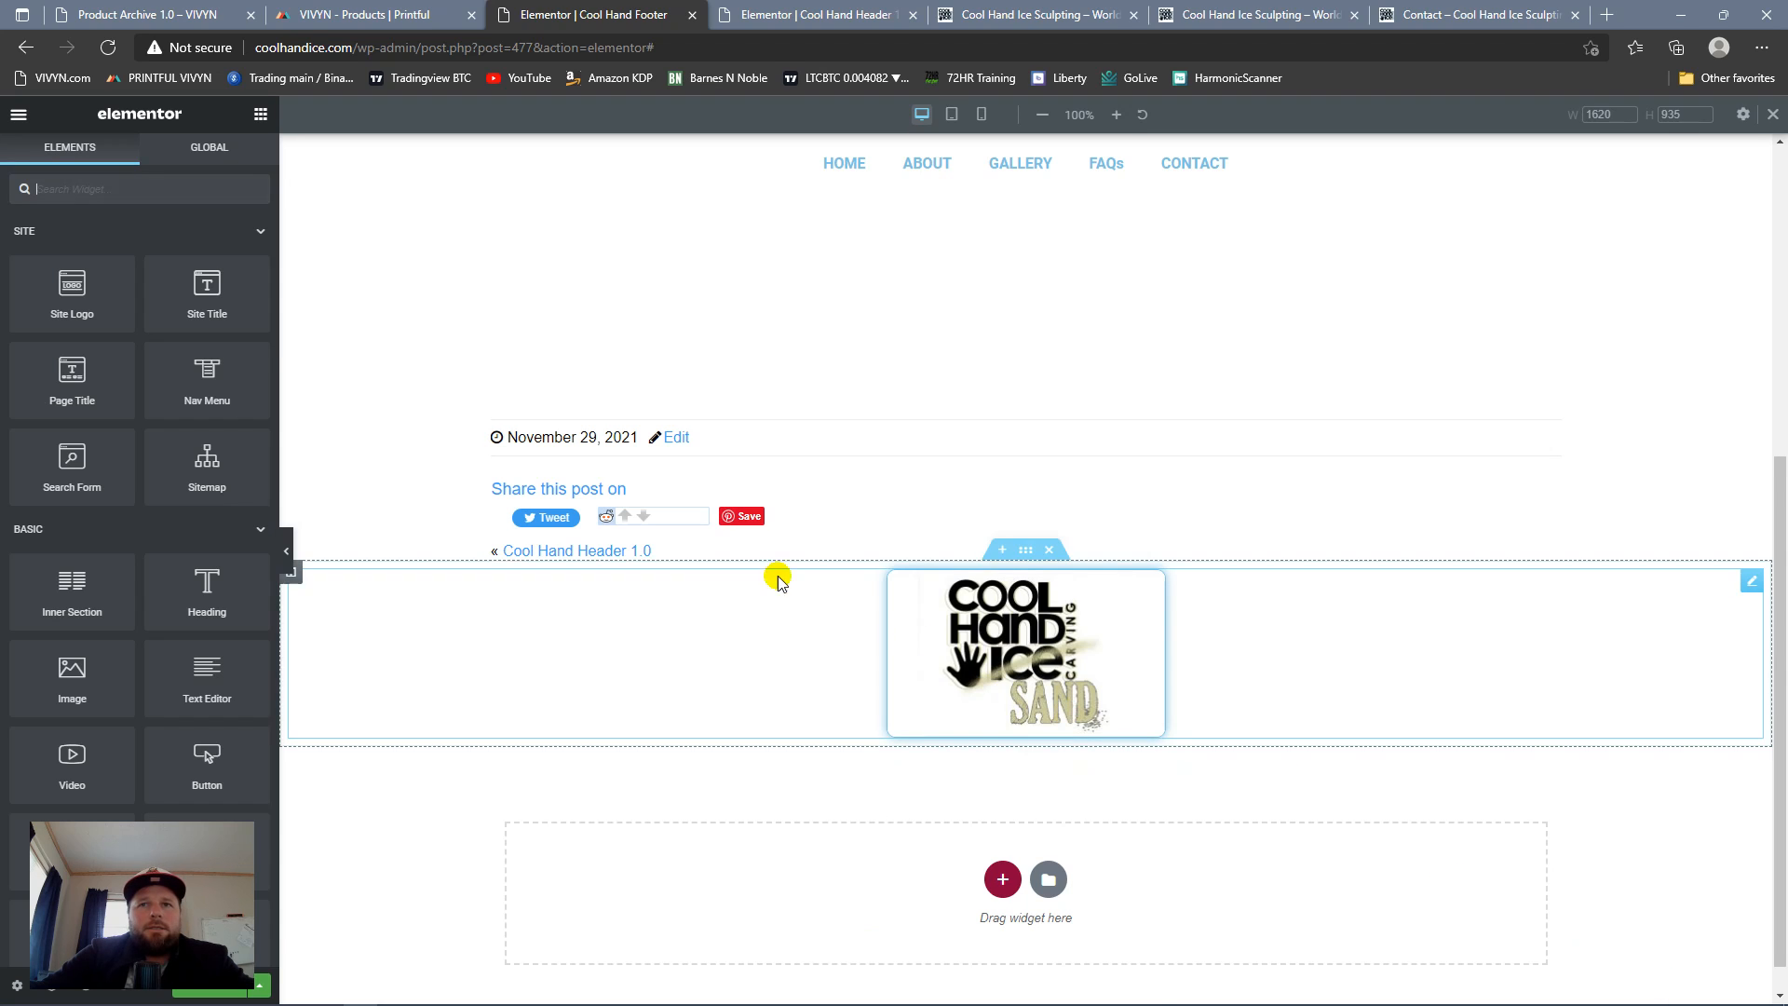
Step: Duplicate the logo column twice so the footer section has three columns, removing the extra image copy made by mistake
{"action": "right_click", "coordinate": [289, 576]}
{"action": "left_click", "coordinate": [399, 619]}
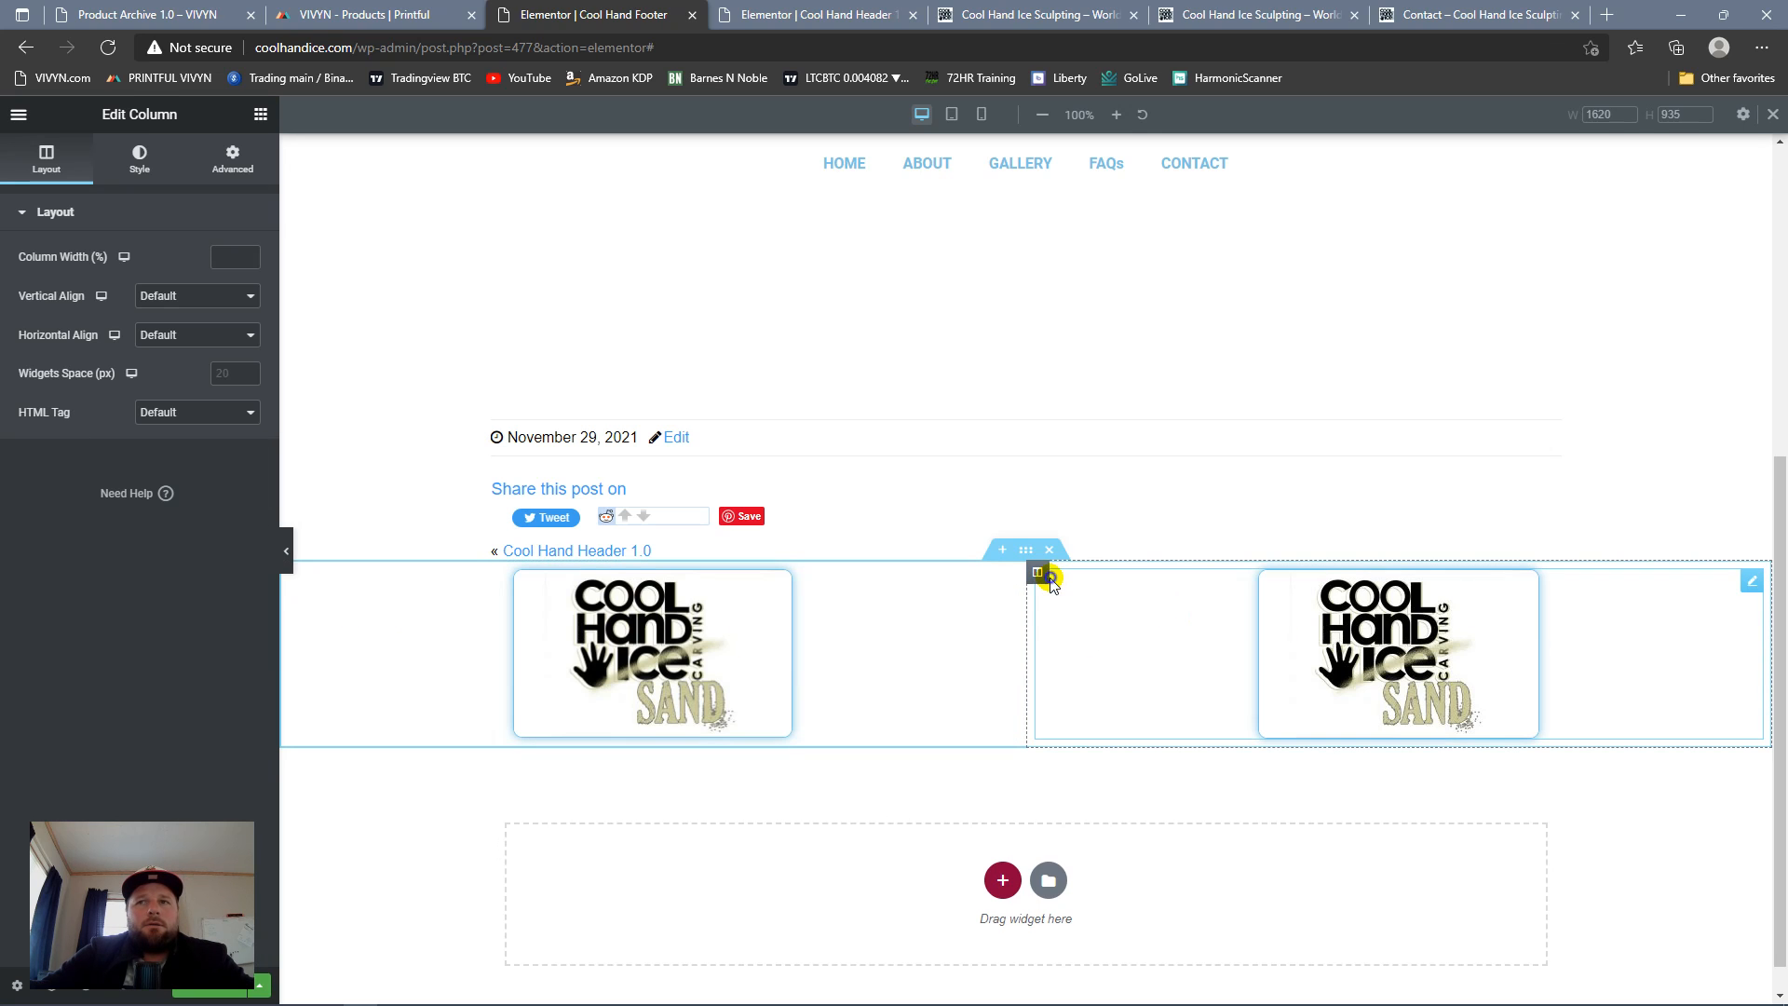
{"action": "right_click", "coordinate": [1046, 585]}
{"action": "left_click", "coordinate": [1095, 622]}
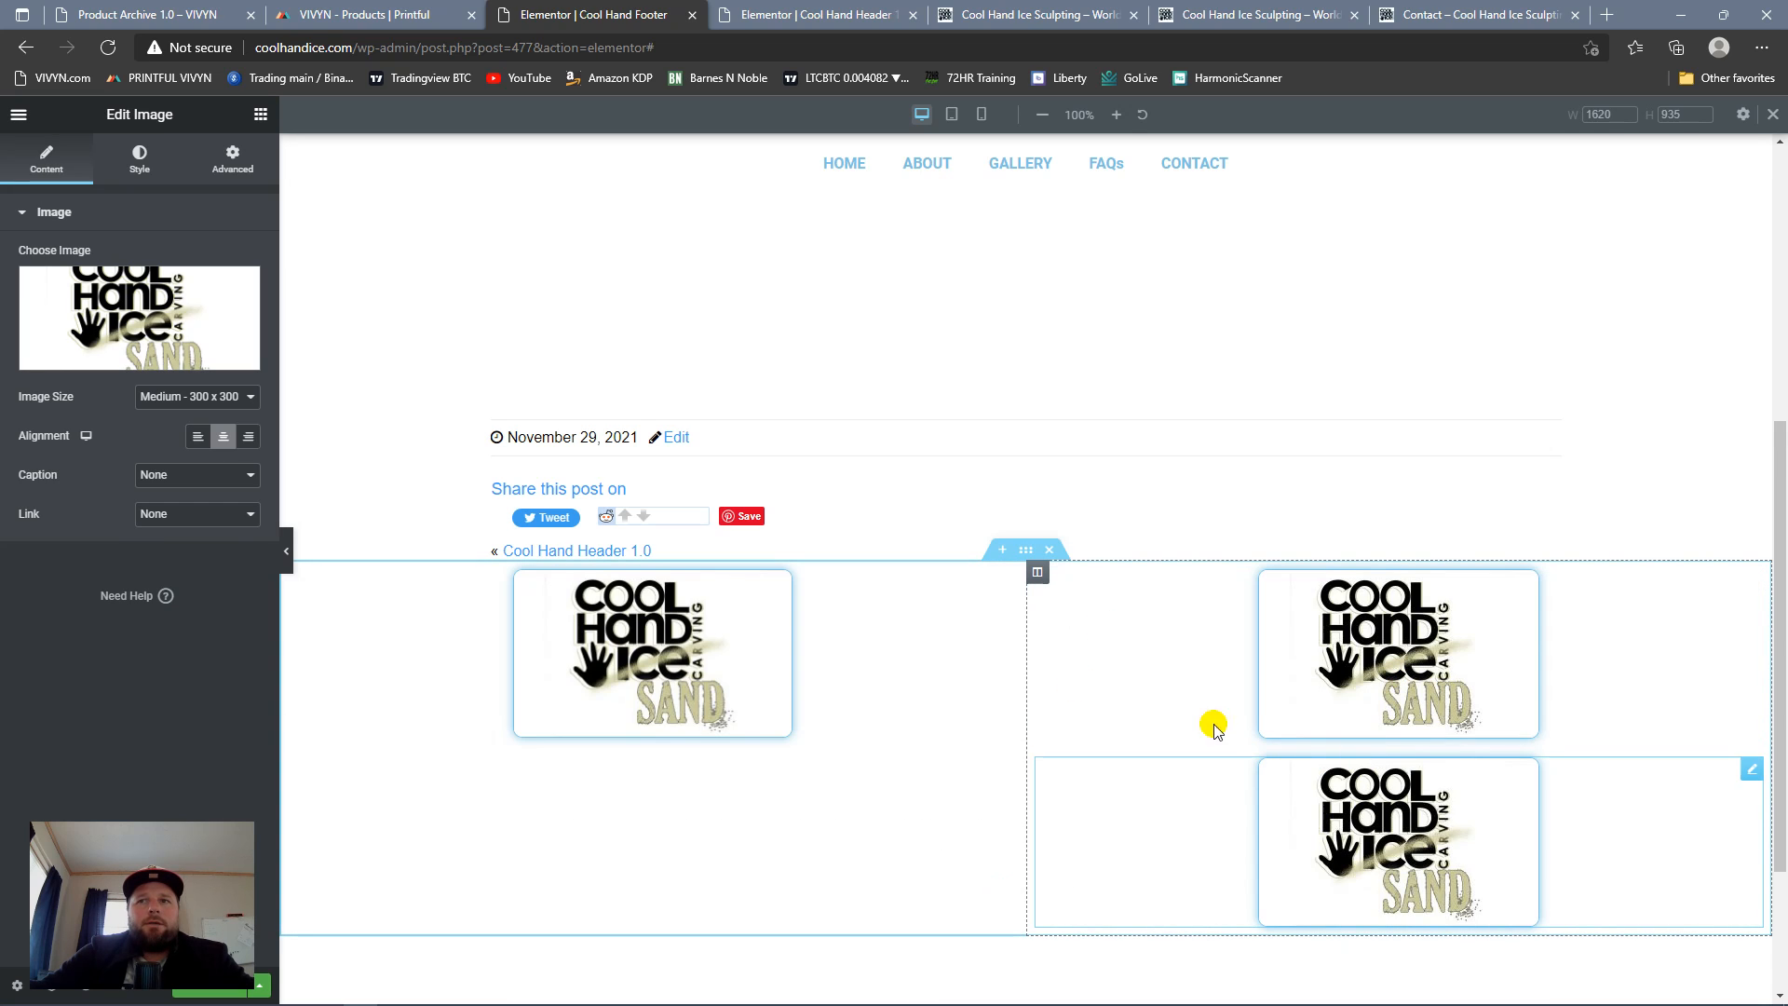
{"action": "key", "text": "Delete"}
{"action": "right_click", "coordinate": [1036, 578]}
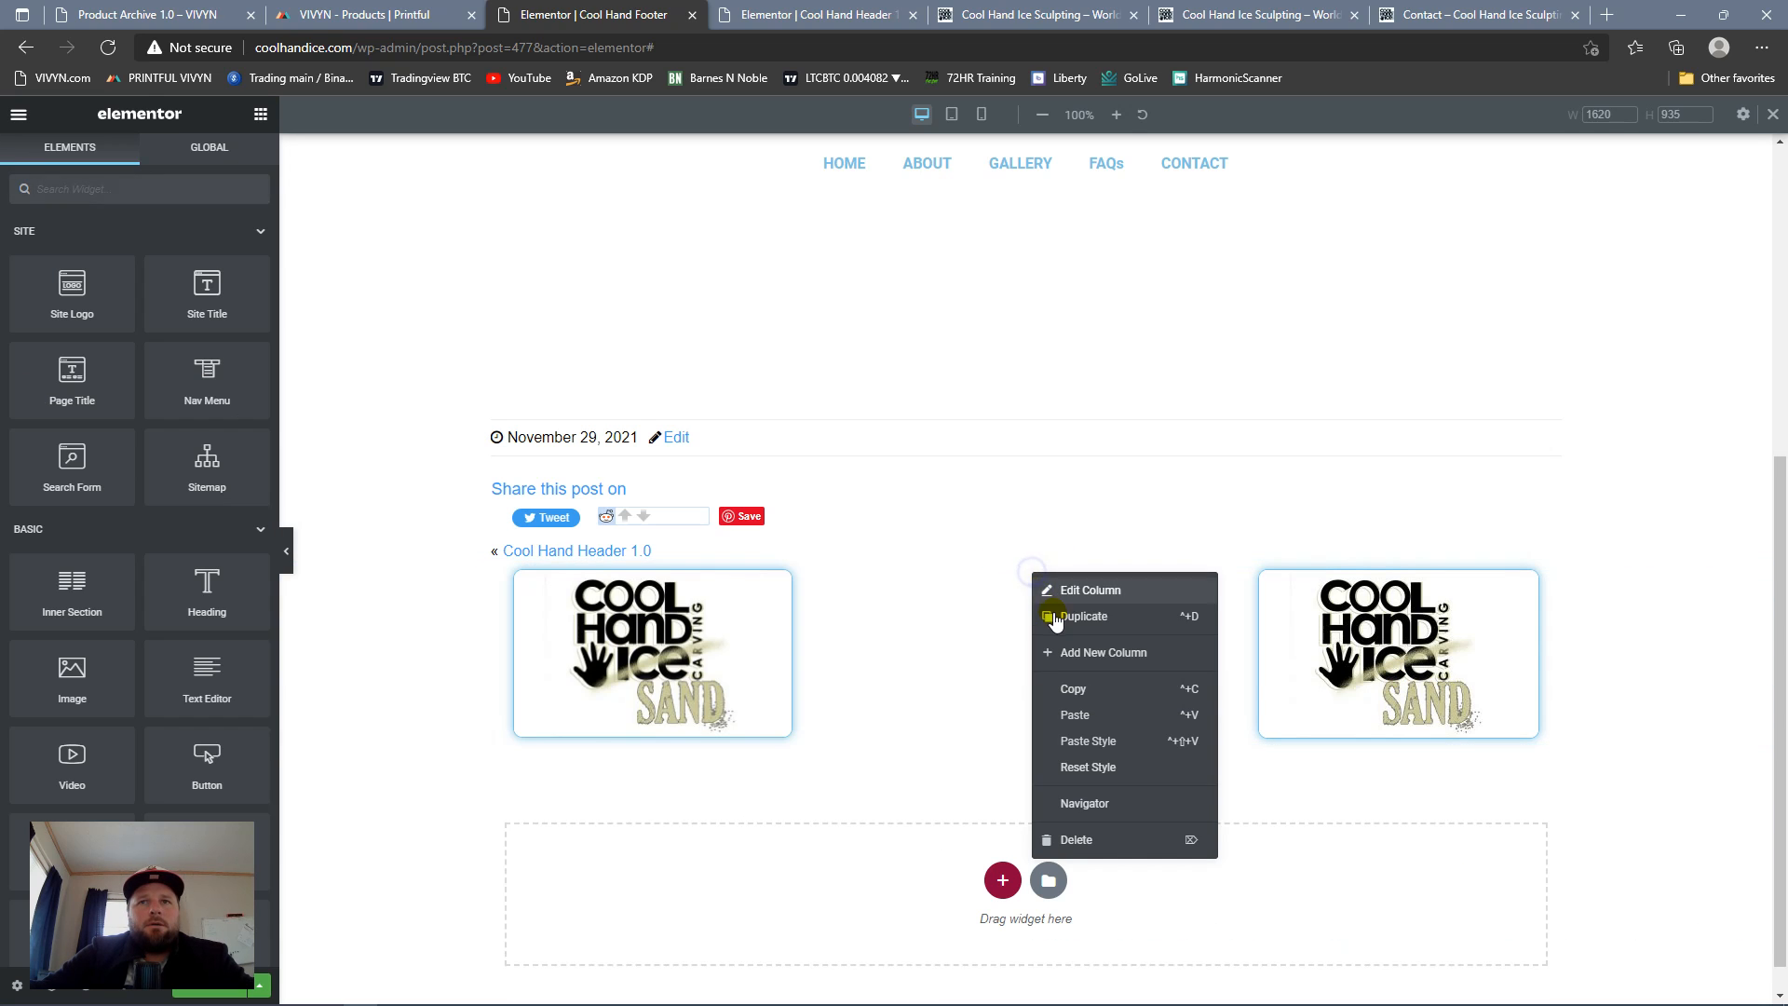
{"action": "left_click", "coordinate": [1055, 610]}
Step: Replace the middle column's image with the square black-and-blue Cool Hand Ice Carving logo from the media library
{"action": "left_click", "coordinate": [1251, 582]}
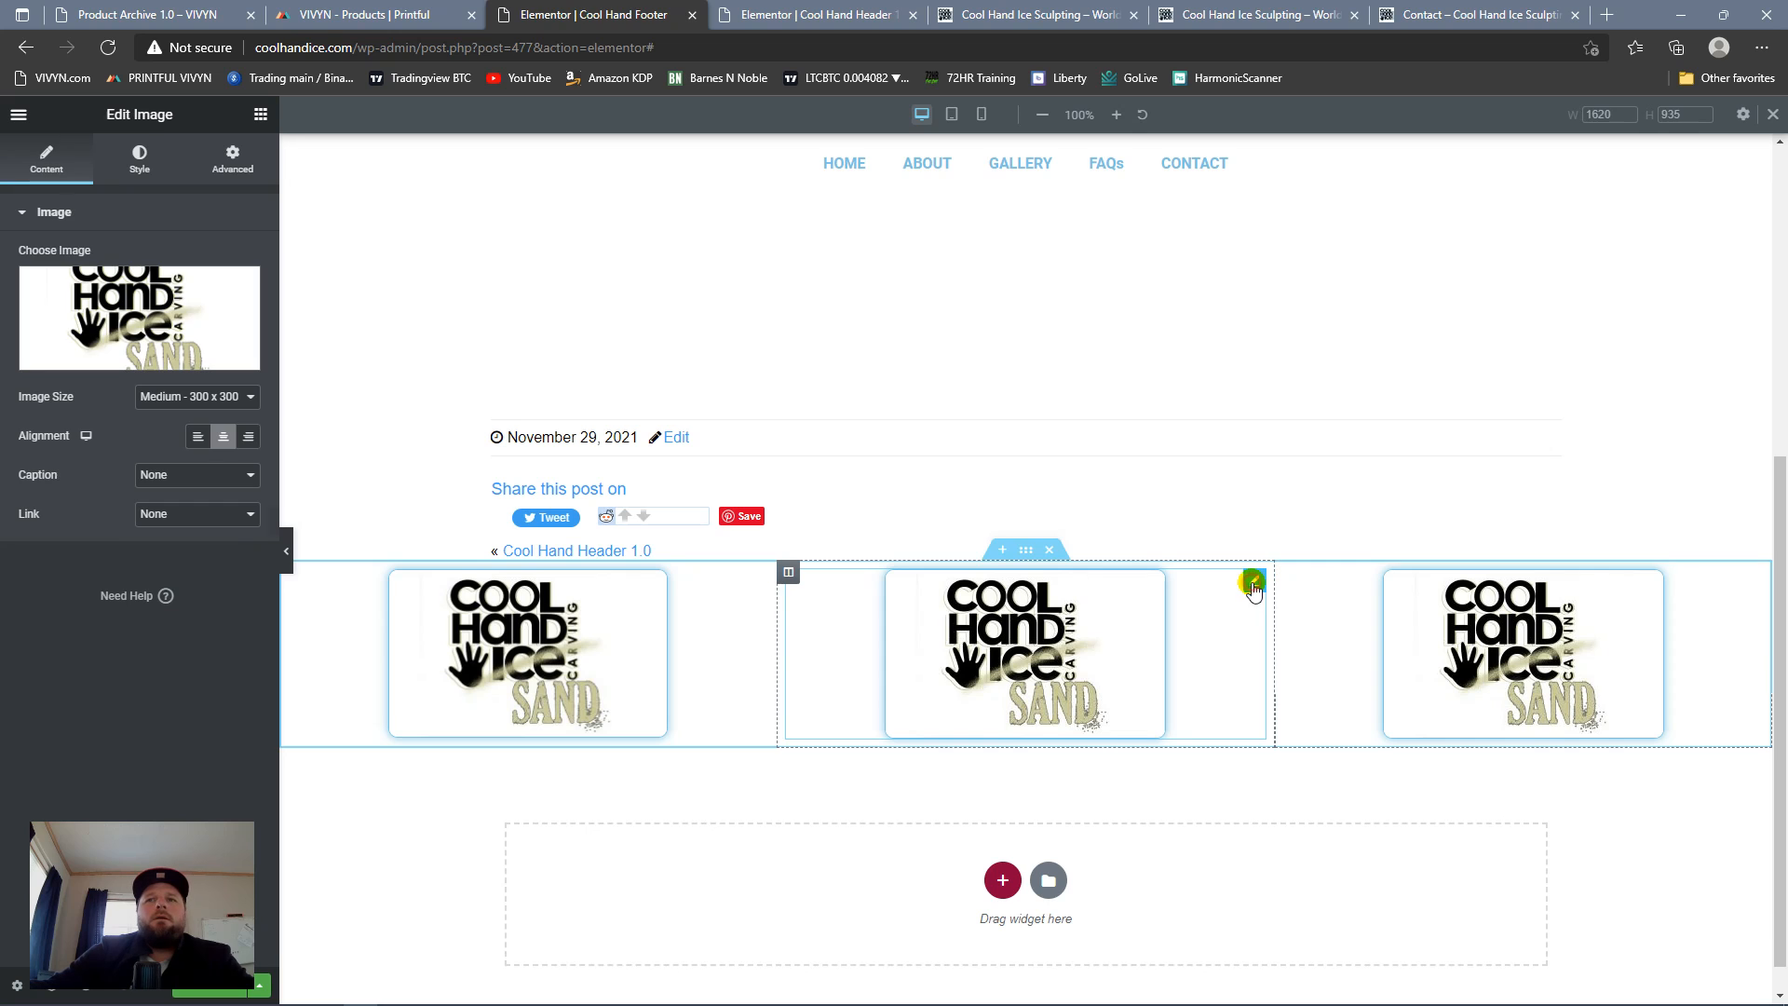
{"action": "left_click", "coordinate": [88, 367]}
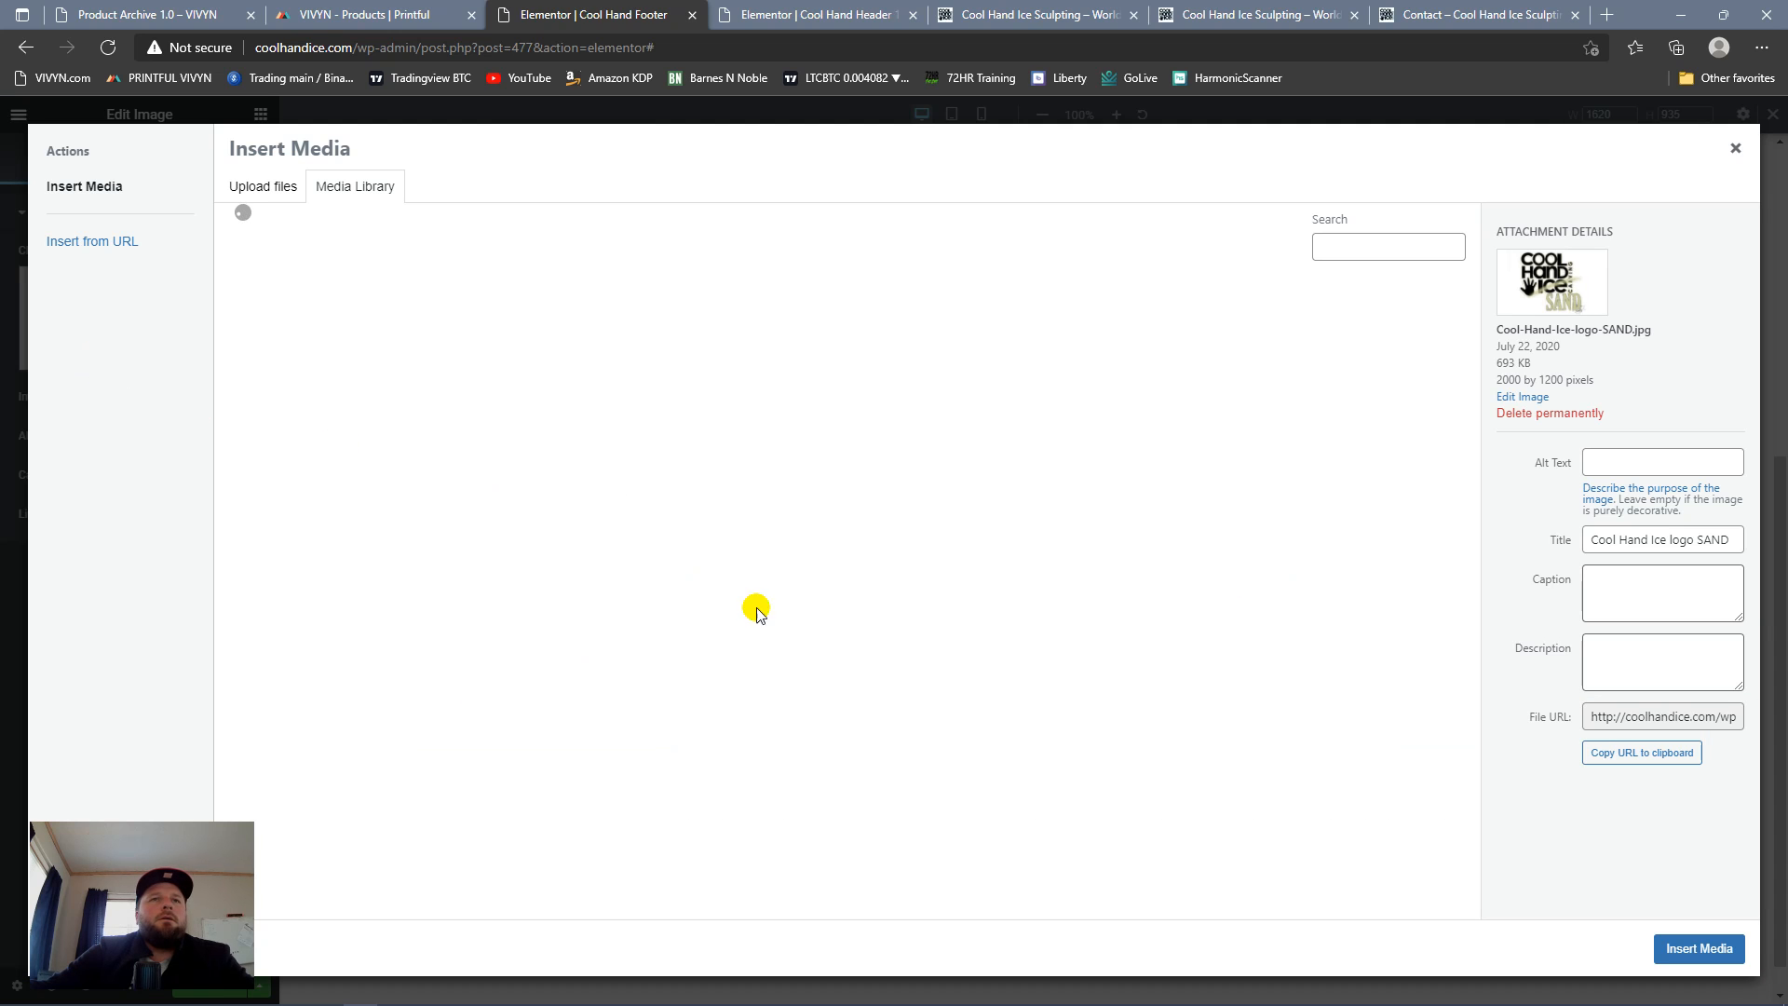
{"action": "scroll", "coordinate": [975, 578], "scroll_direction": "down", "scroll_amount": 10}
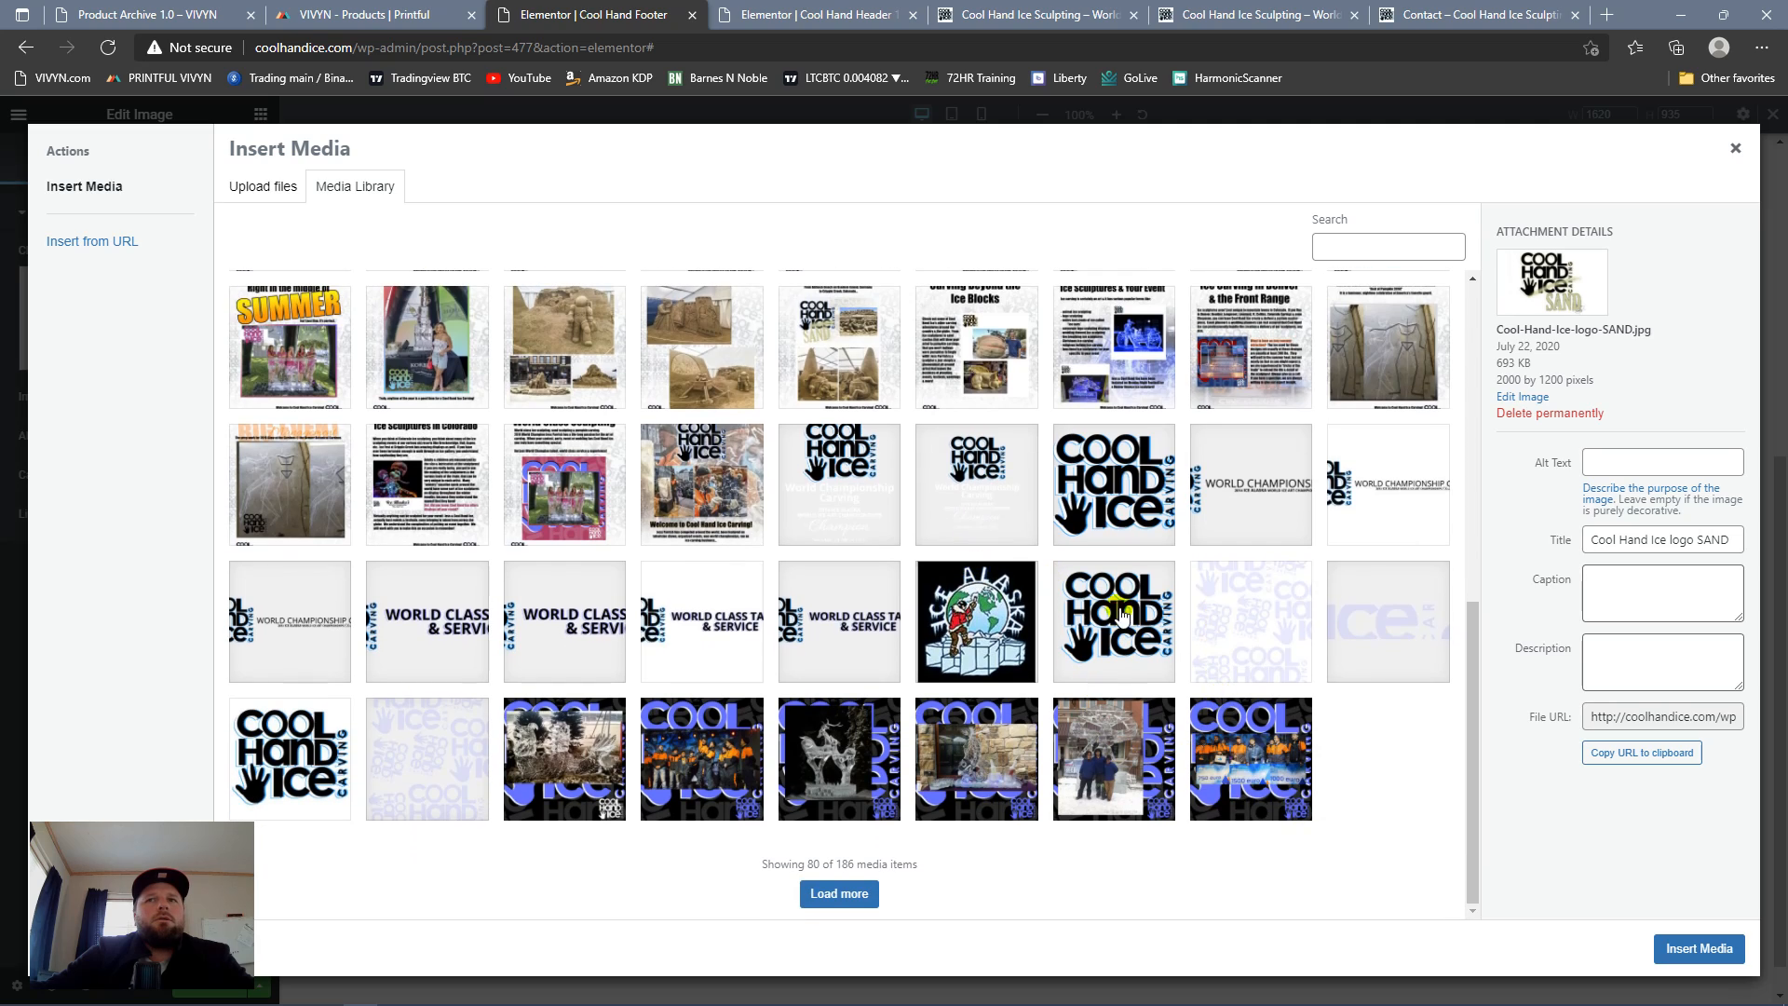
{"action": "scroll", "coordinate": [1031, 553], "scroll_direction": "up", "scroll_amount": 5}
{"action": "scroll", "coordinate": [839, 559], "scroll_direction": "down", "scroll_amount": 5}
{"action": "left_click", "coordinate": [298, 749]}
{"action": "left_click", "coordinate": [1714, 948]}
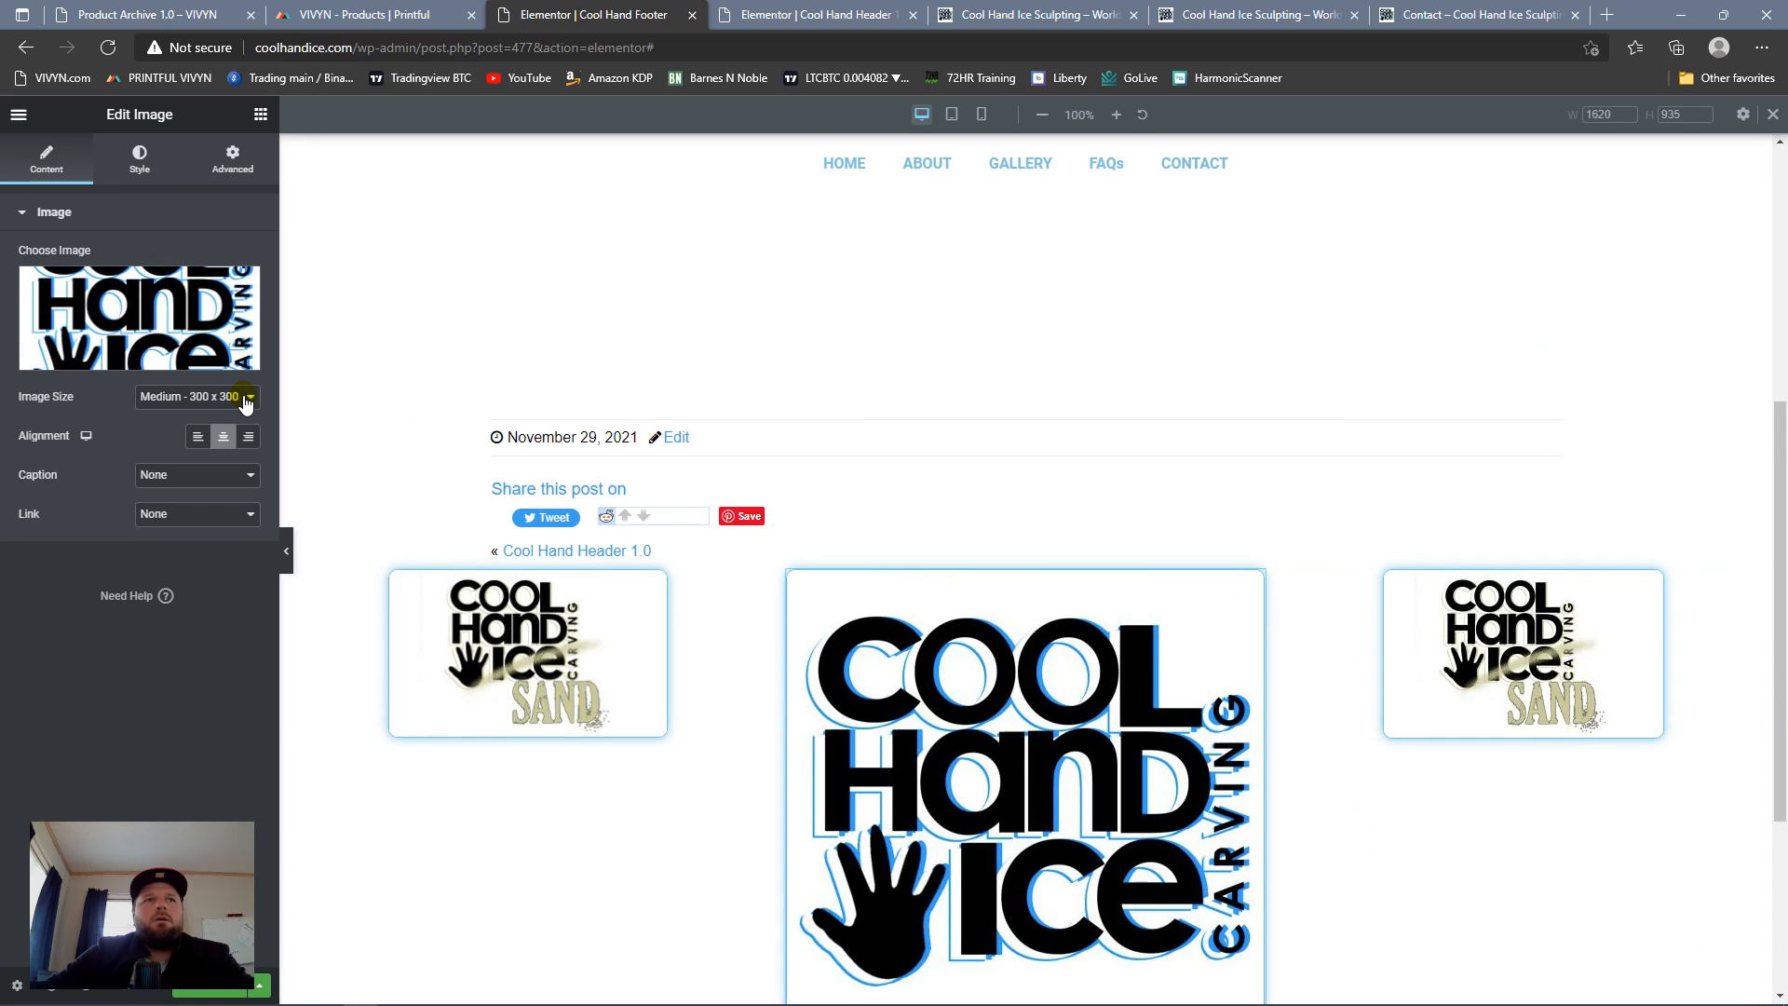
Step: Replace the third column's image with the white-background Cool Hand Ice Carving PUMPKINS logo from the media library
{"action": "left_click", "coordinate": [1453, 640]}
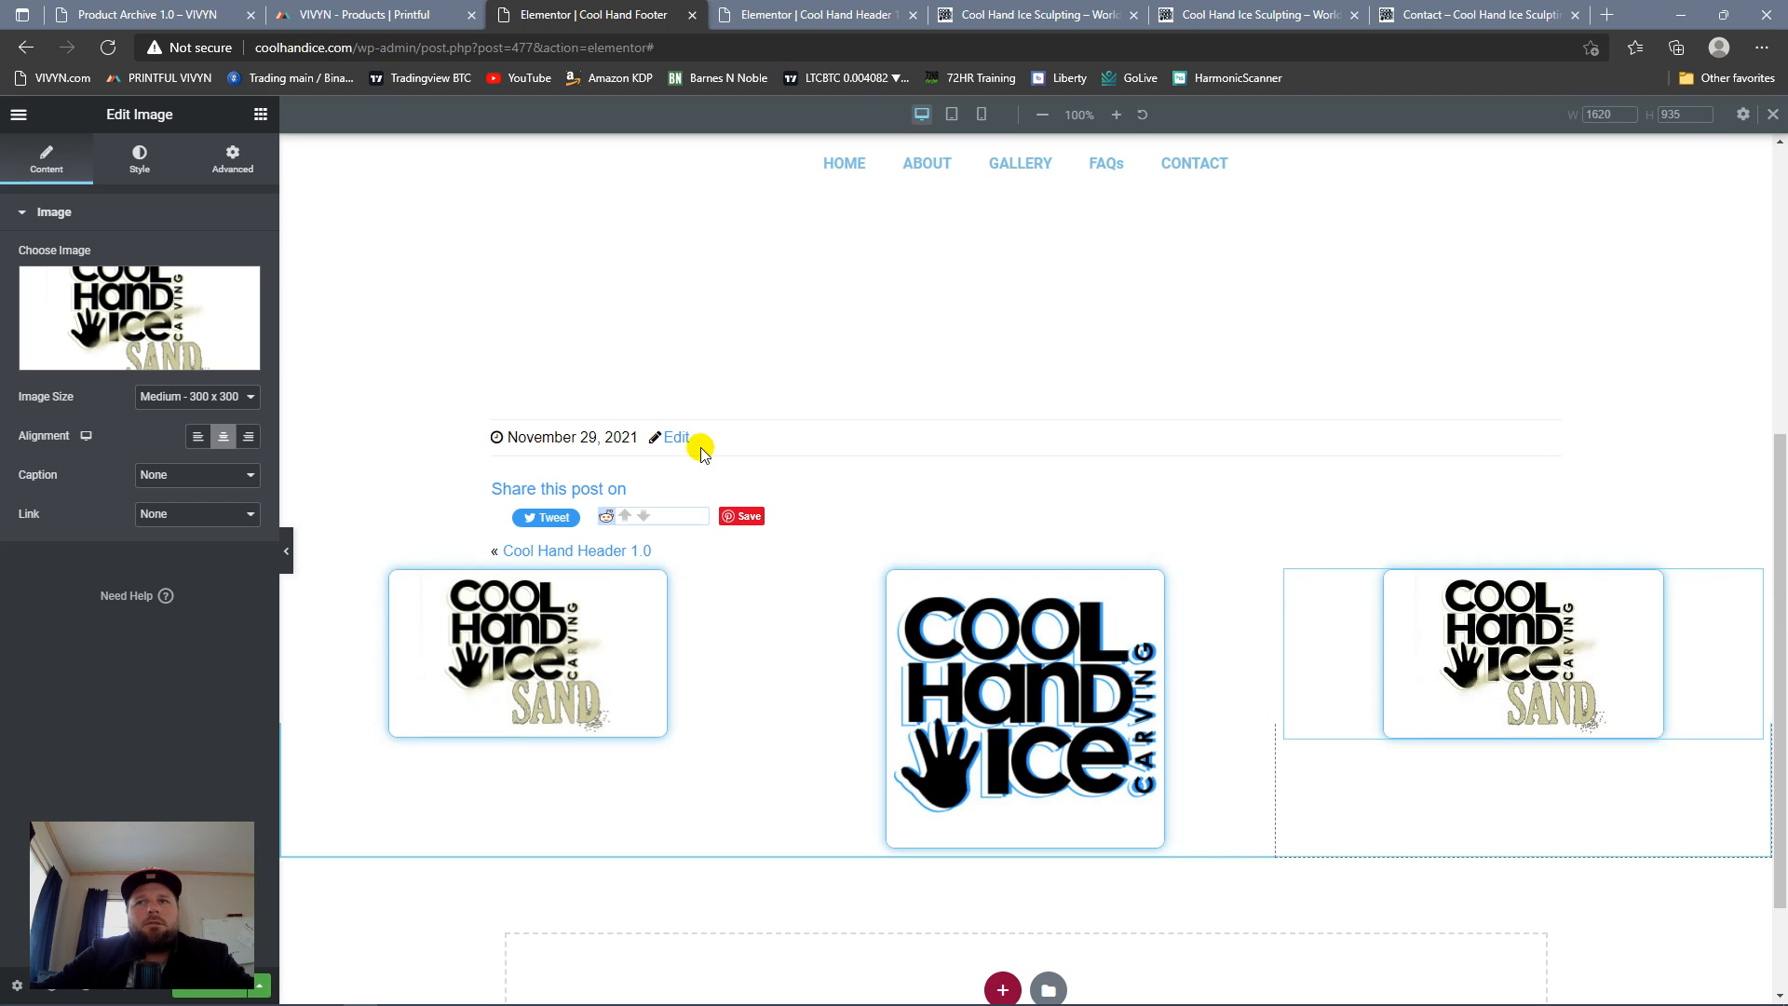
{"action": "left_click", "coordinate": [93, 349]}
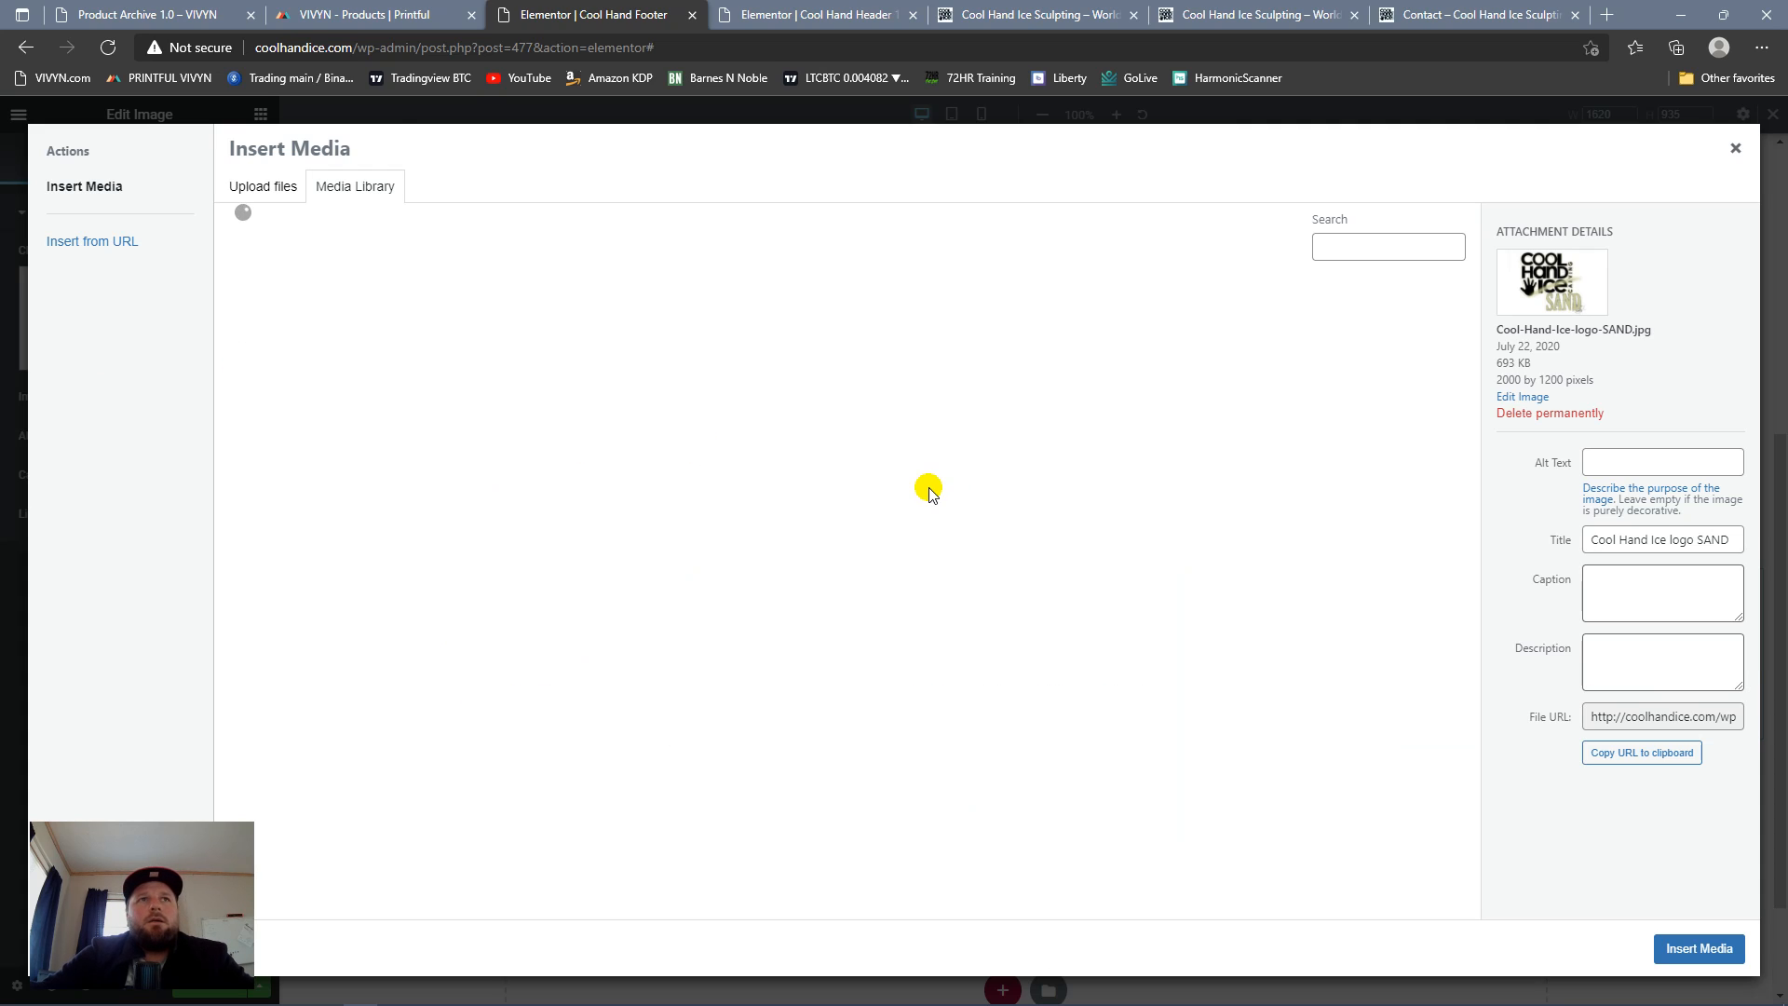
{"action": "scroll", "coordinate": [960, 481], "scroll_direction": "down", "scroll_amount": 7}
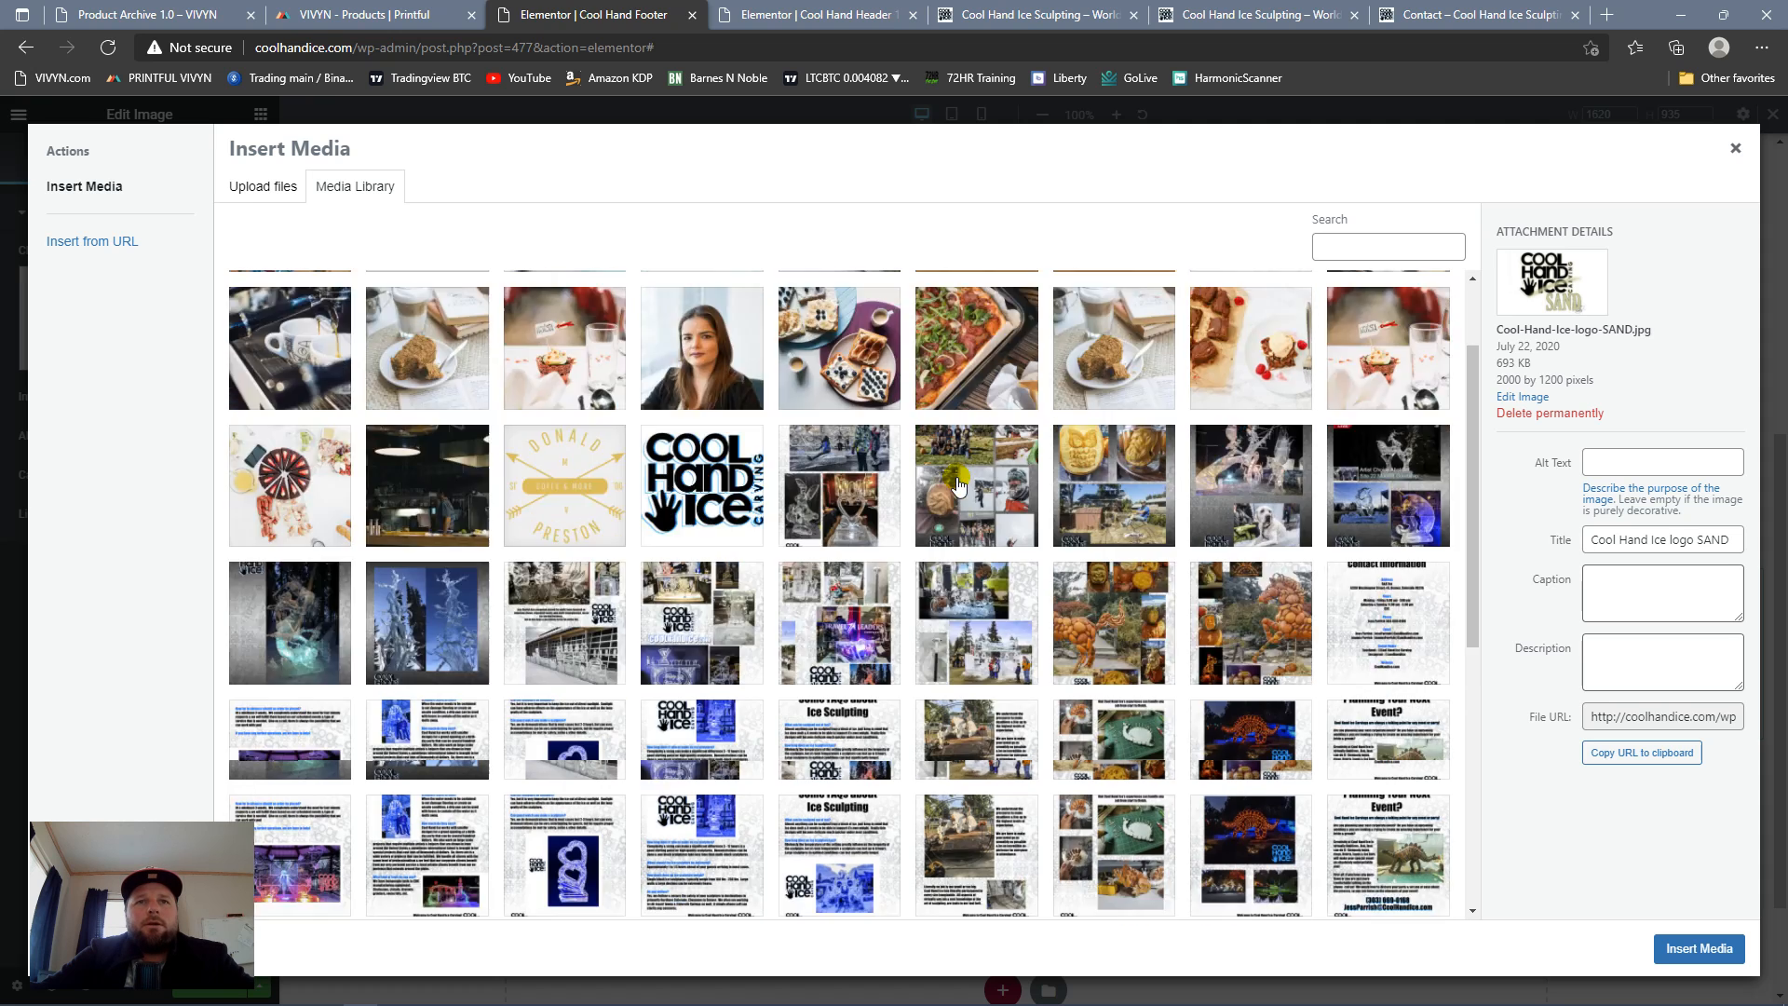
{"action": "left_click", "coordinate": [848, 896]}
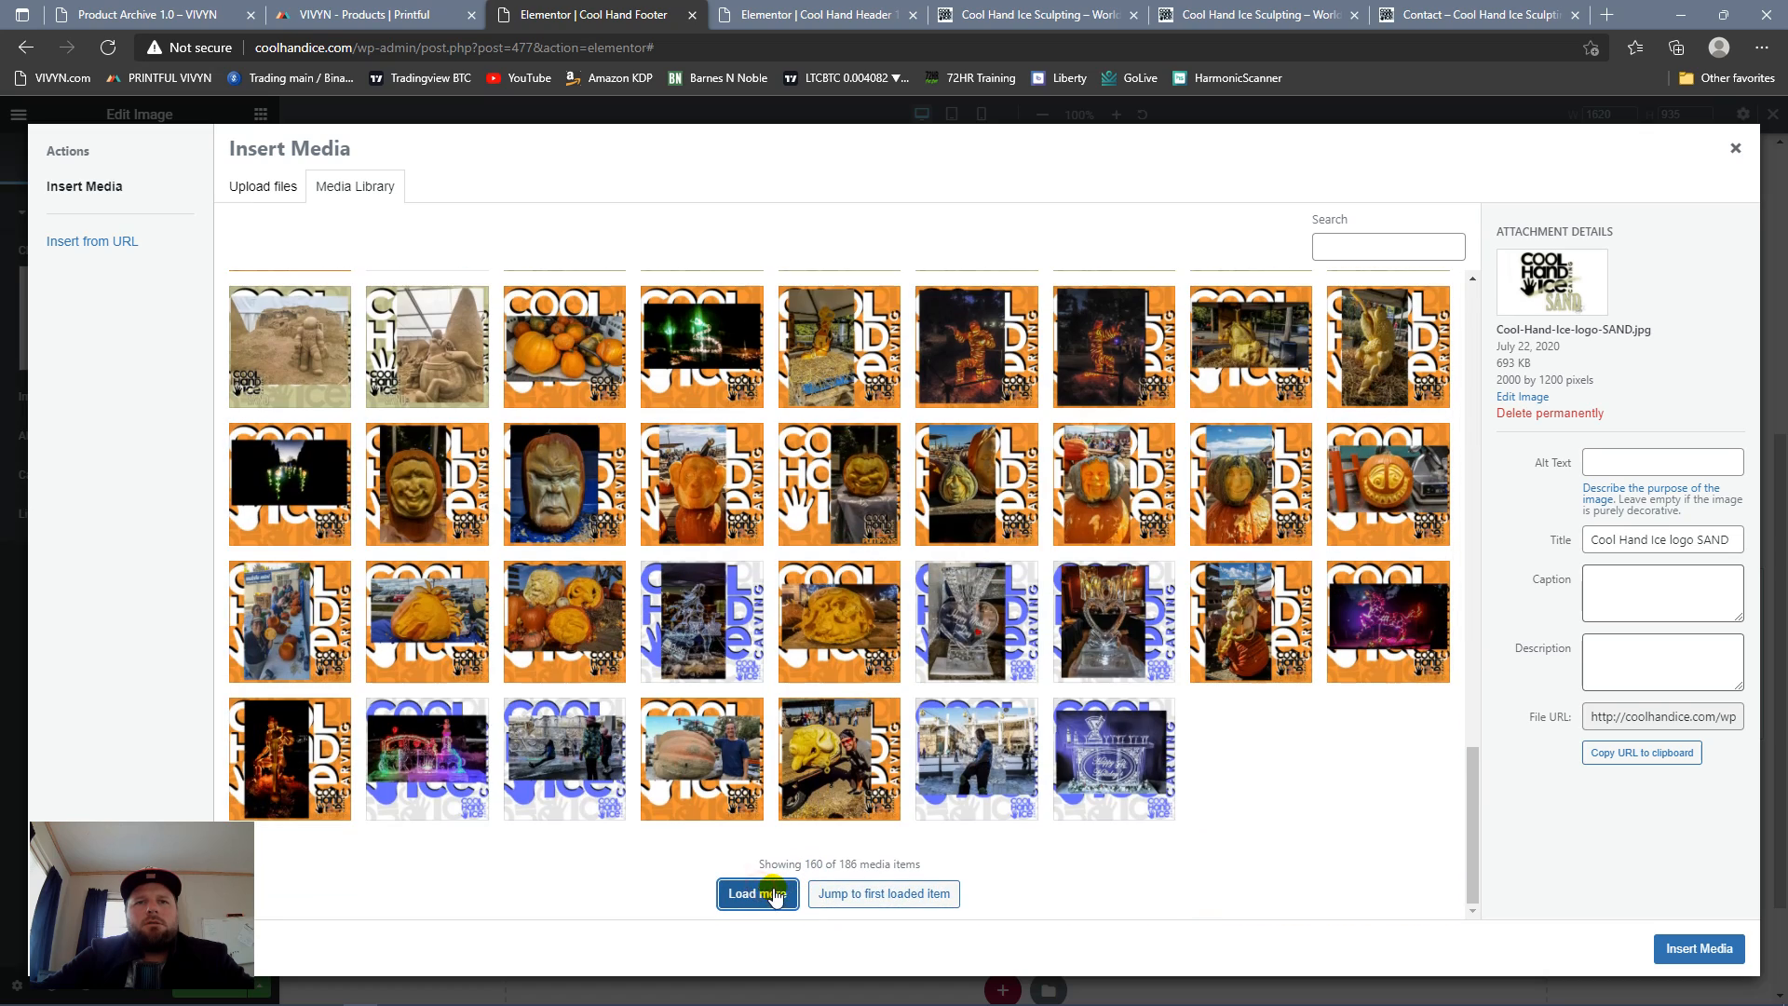
{"action": "left_click", "coordinate": [773, 894]}
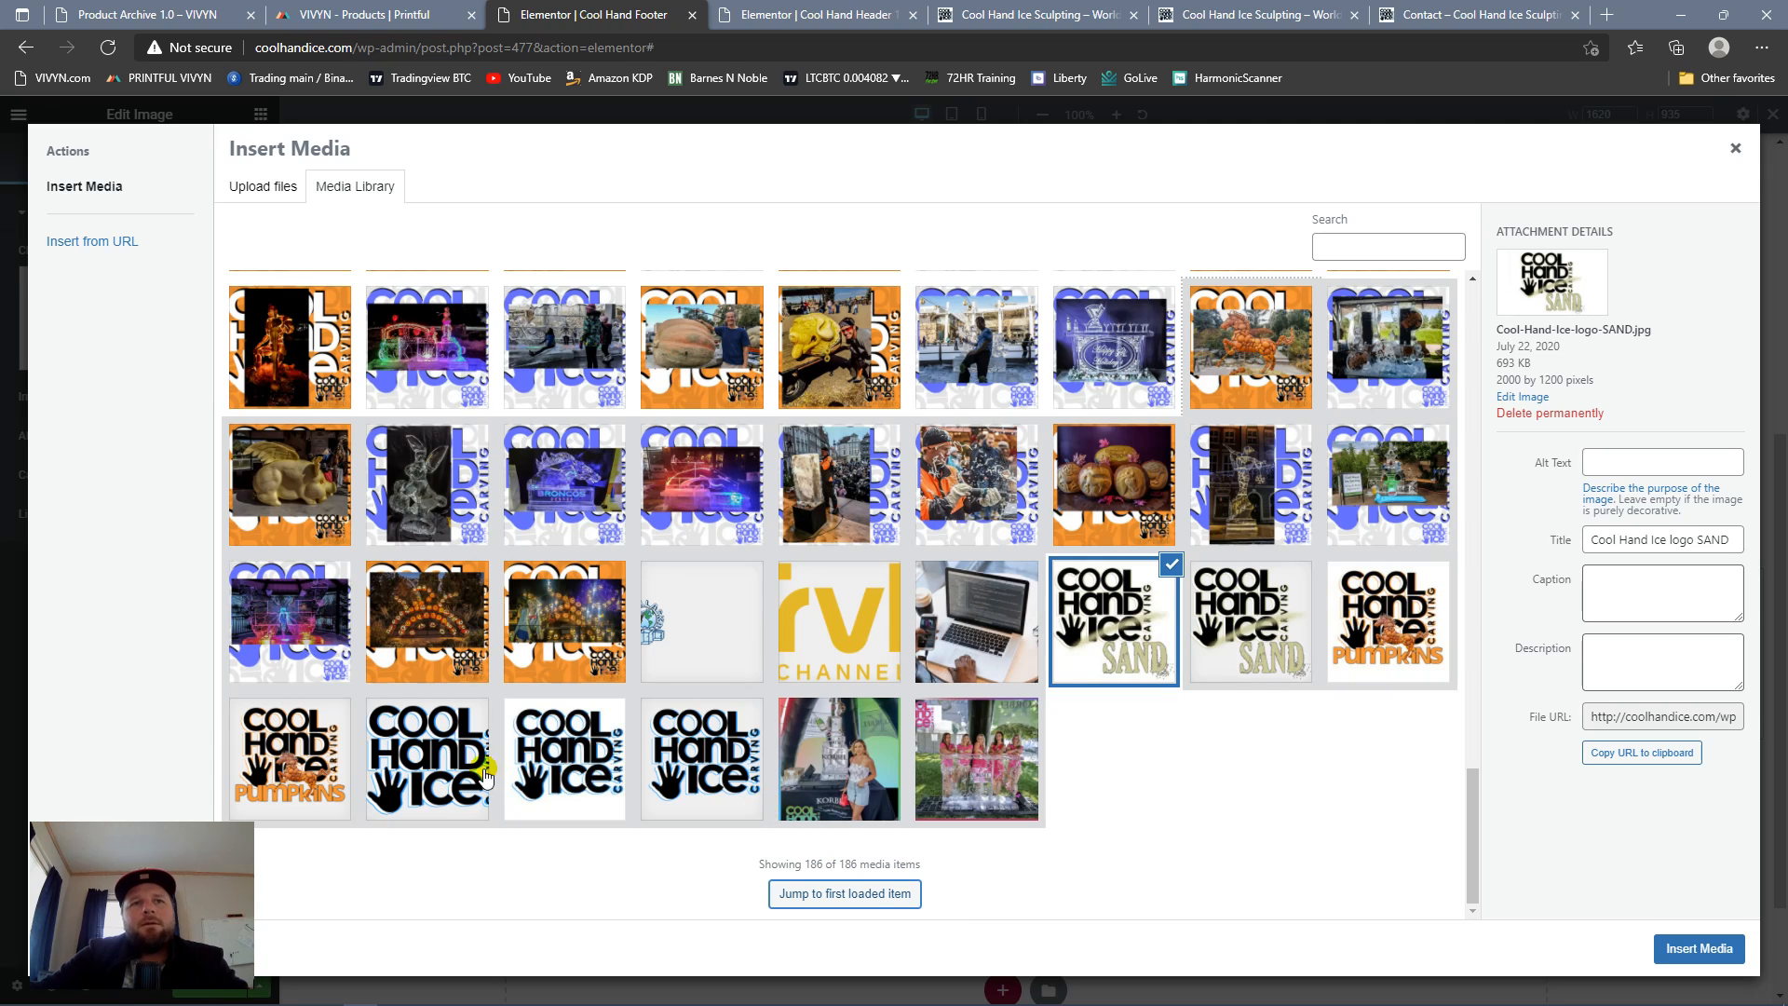
{"action": "left_click", "coordinate": [1382, 619]}
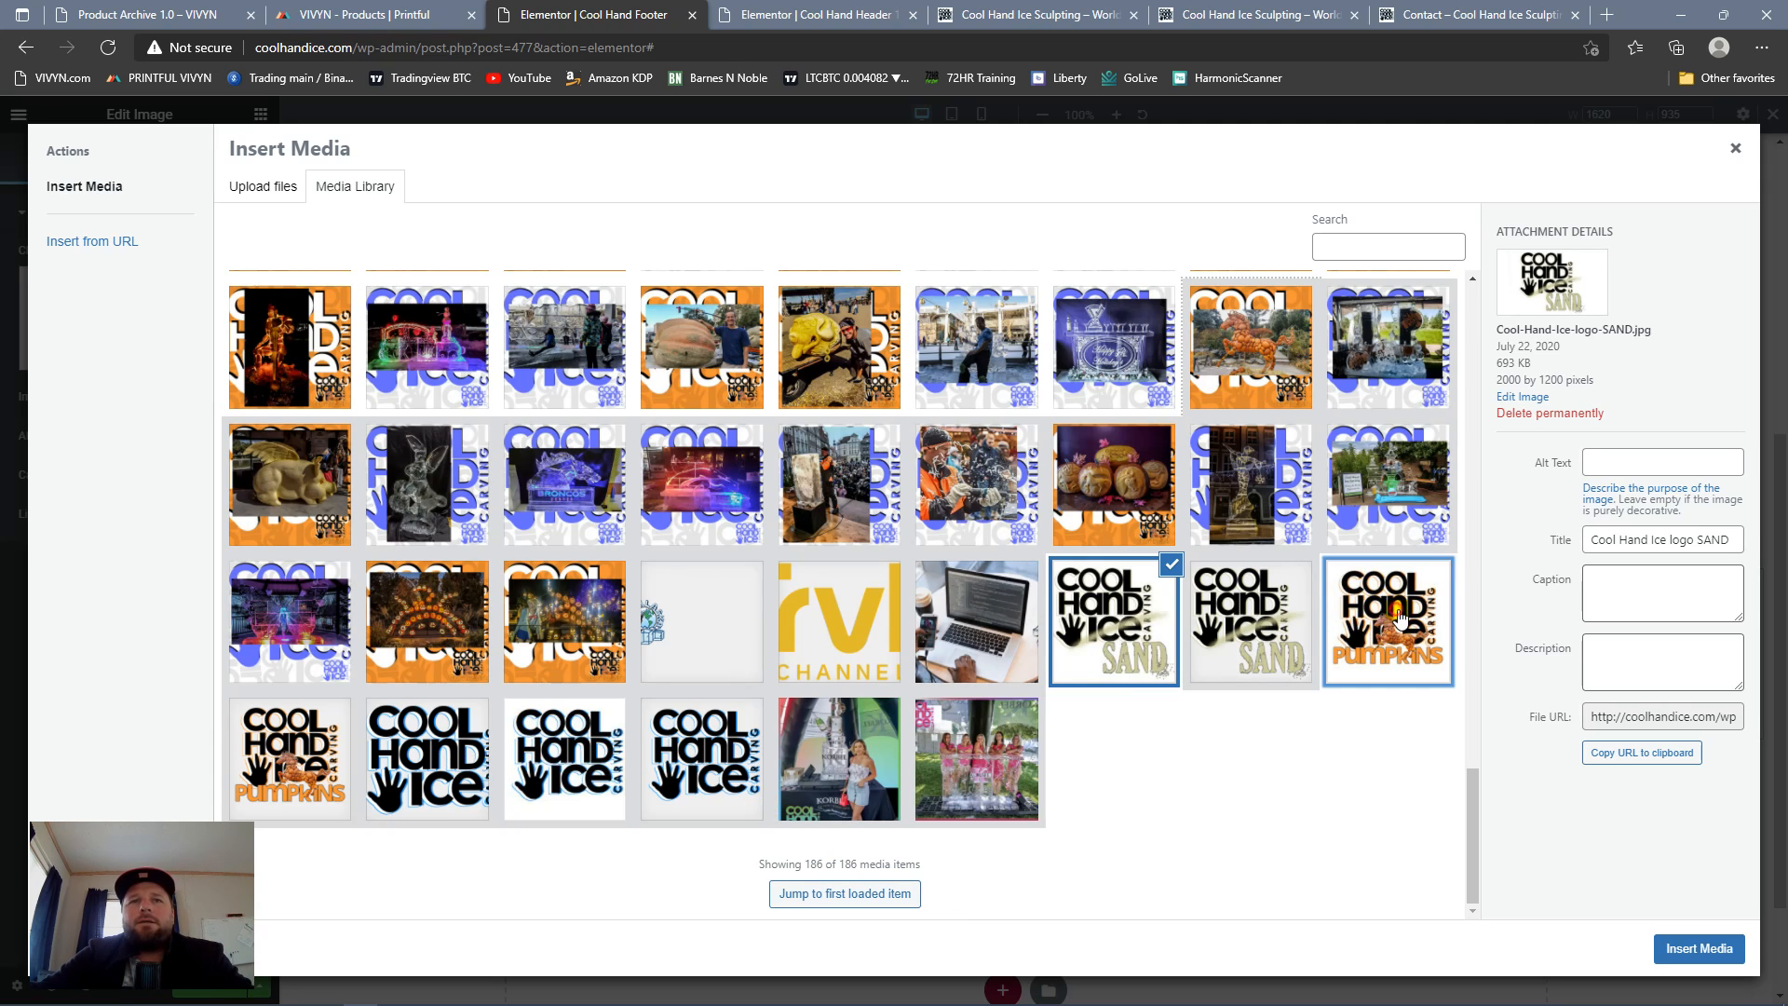
{"action": "left_click", "coordinate": [1700, 948]}
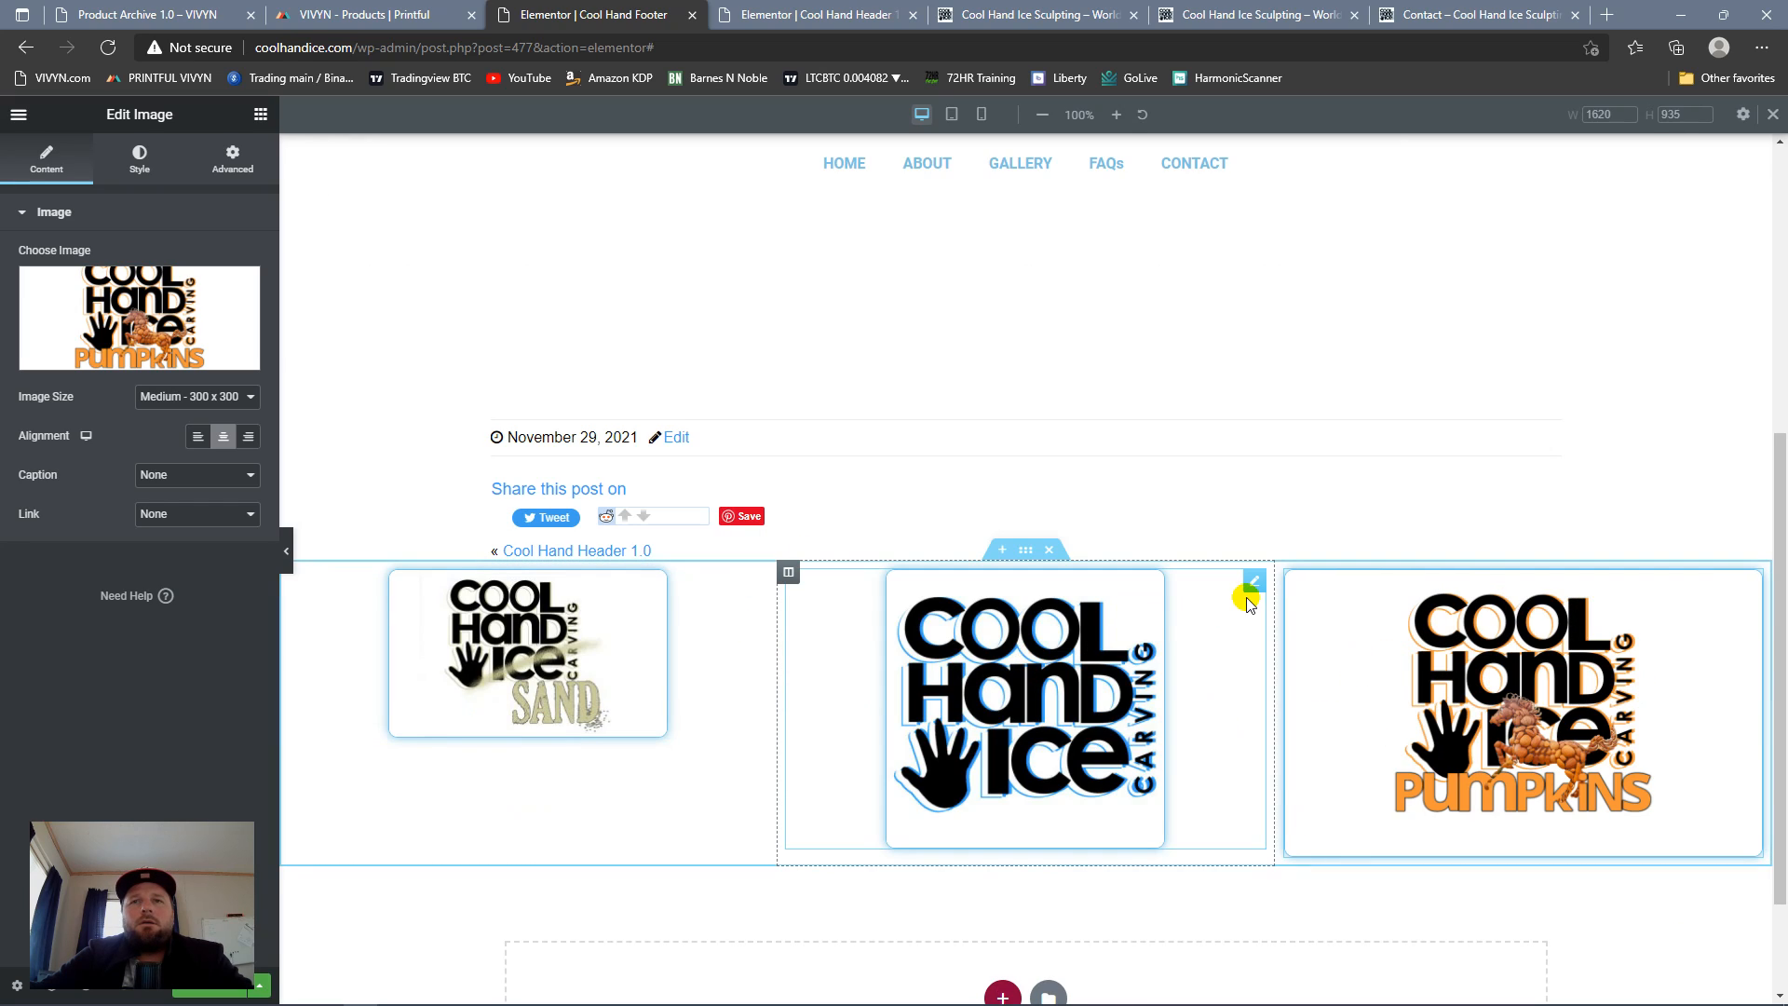
Step: Replace the middle column's image with the 2000 by 1200 pixel Cool-Hand-Ice-logo-blue.jpg from the media library
{"action": "left_click", "coordinate": [1251, 583]}
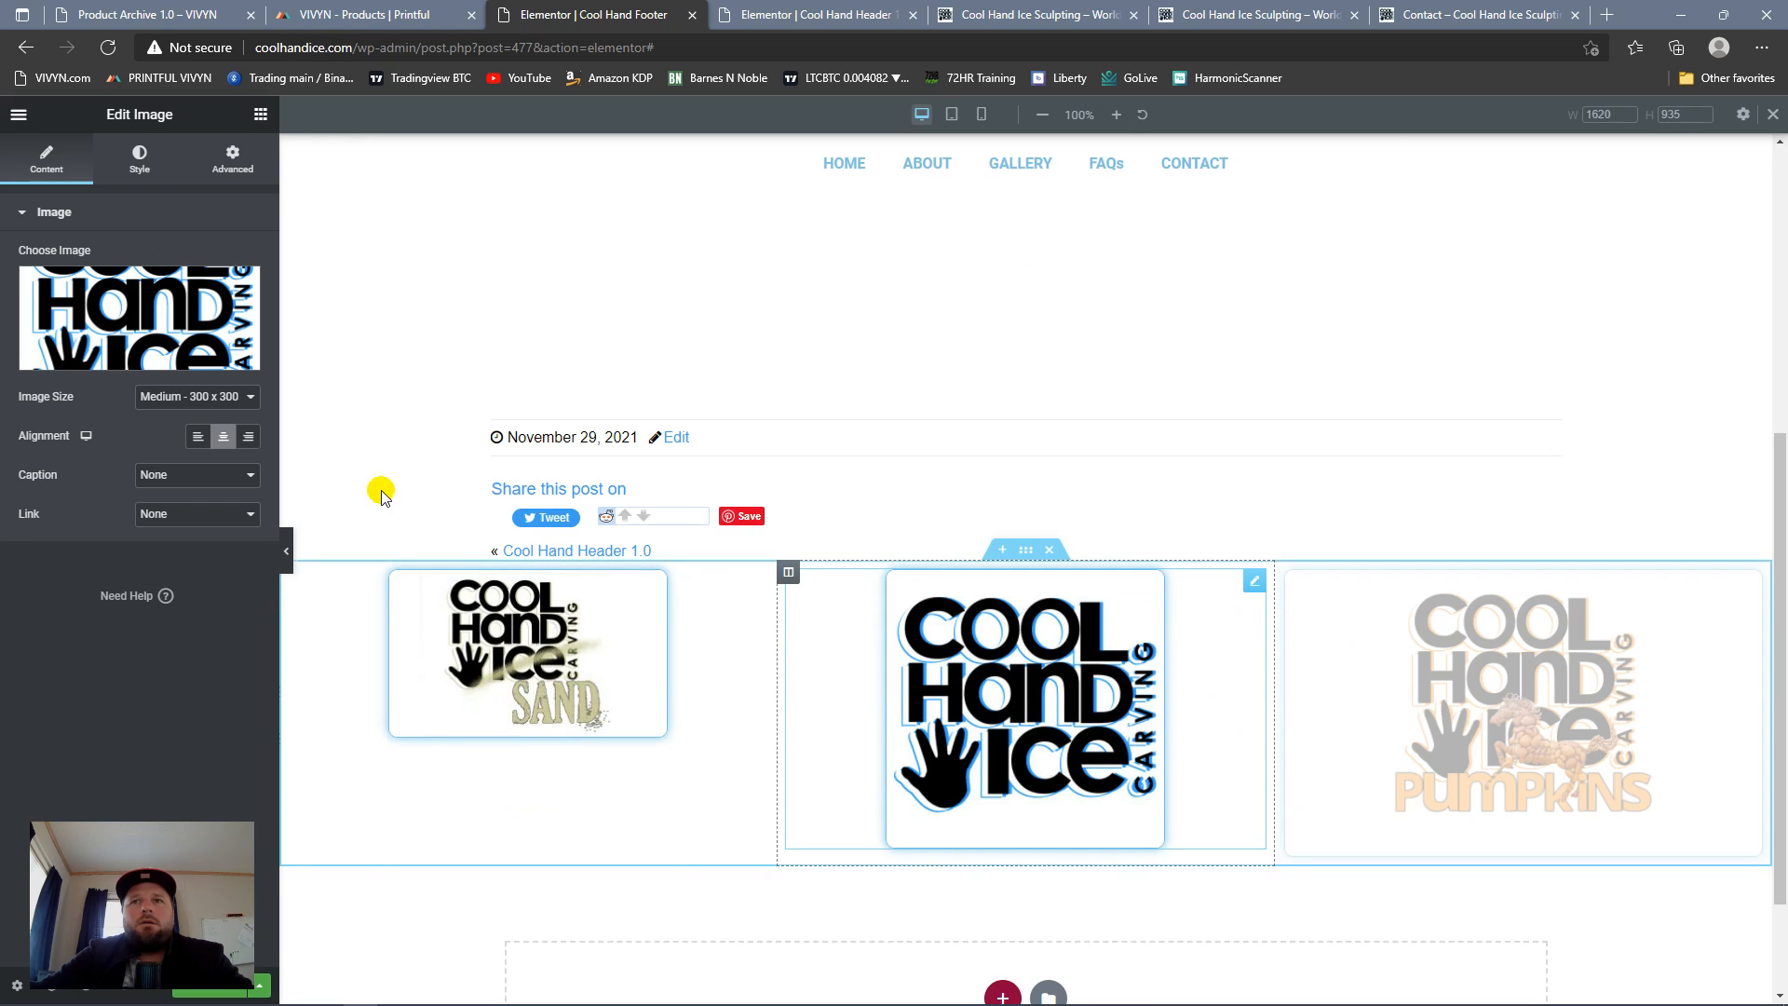
{"action": "left_click", "coordinate": [159, 351]}
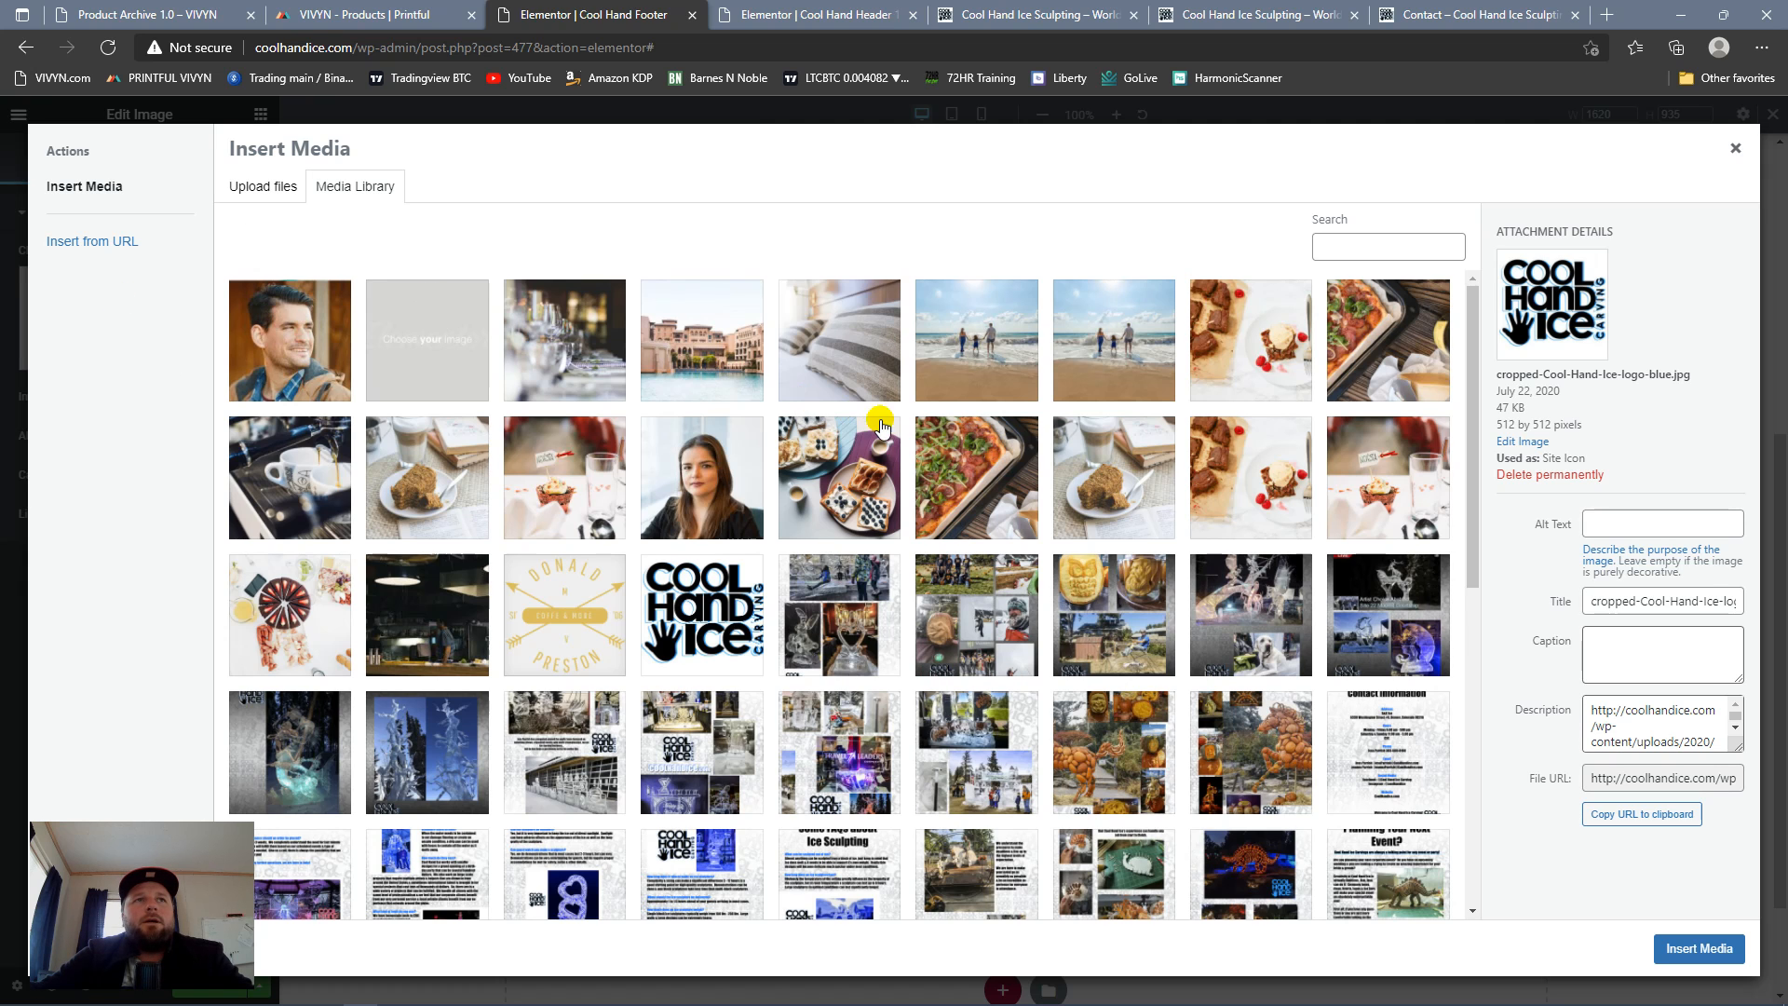
{"action": "scroll", "coordinate": [875, 447], "scroll_direction": "down", "scroll_amount": 7}
{"action": "left_click", "coordinate": [817, 894]}
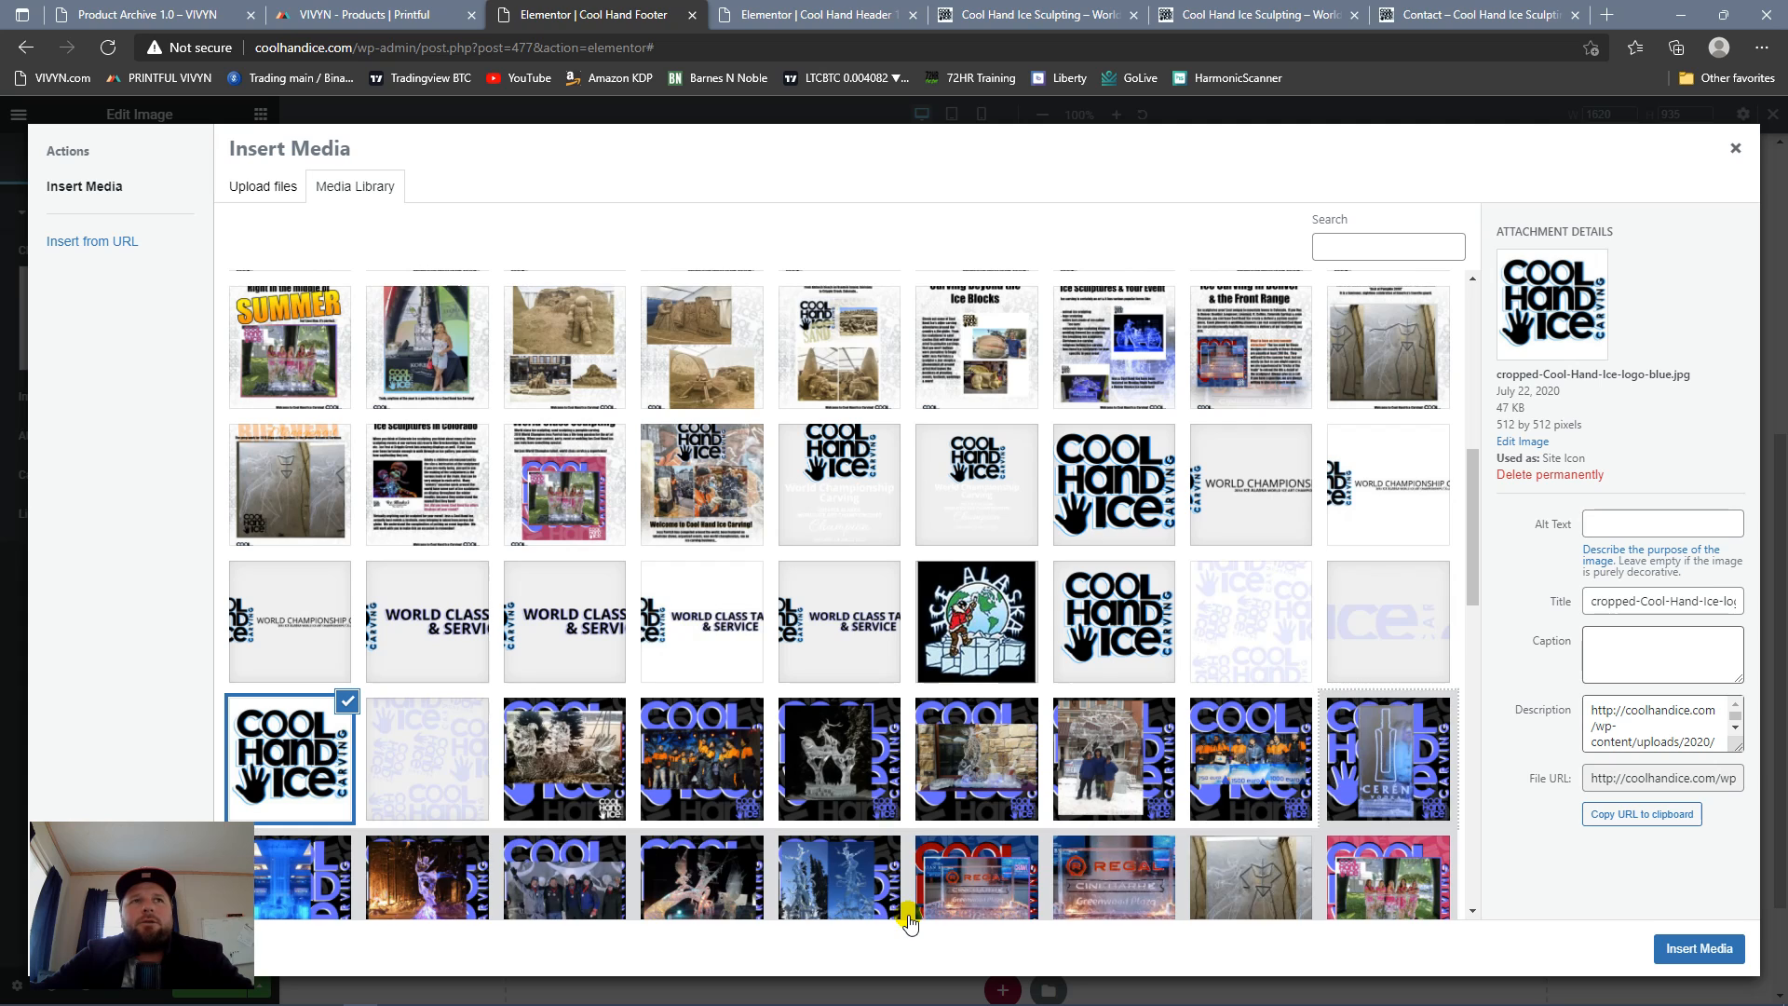
{"action": "scroll", "coordinate": [778, 866], "scroll_direction": "down", "scroll_amount": 10}
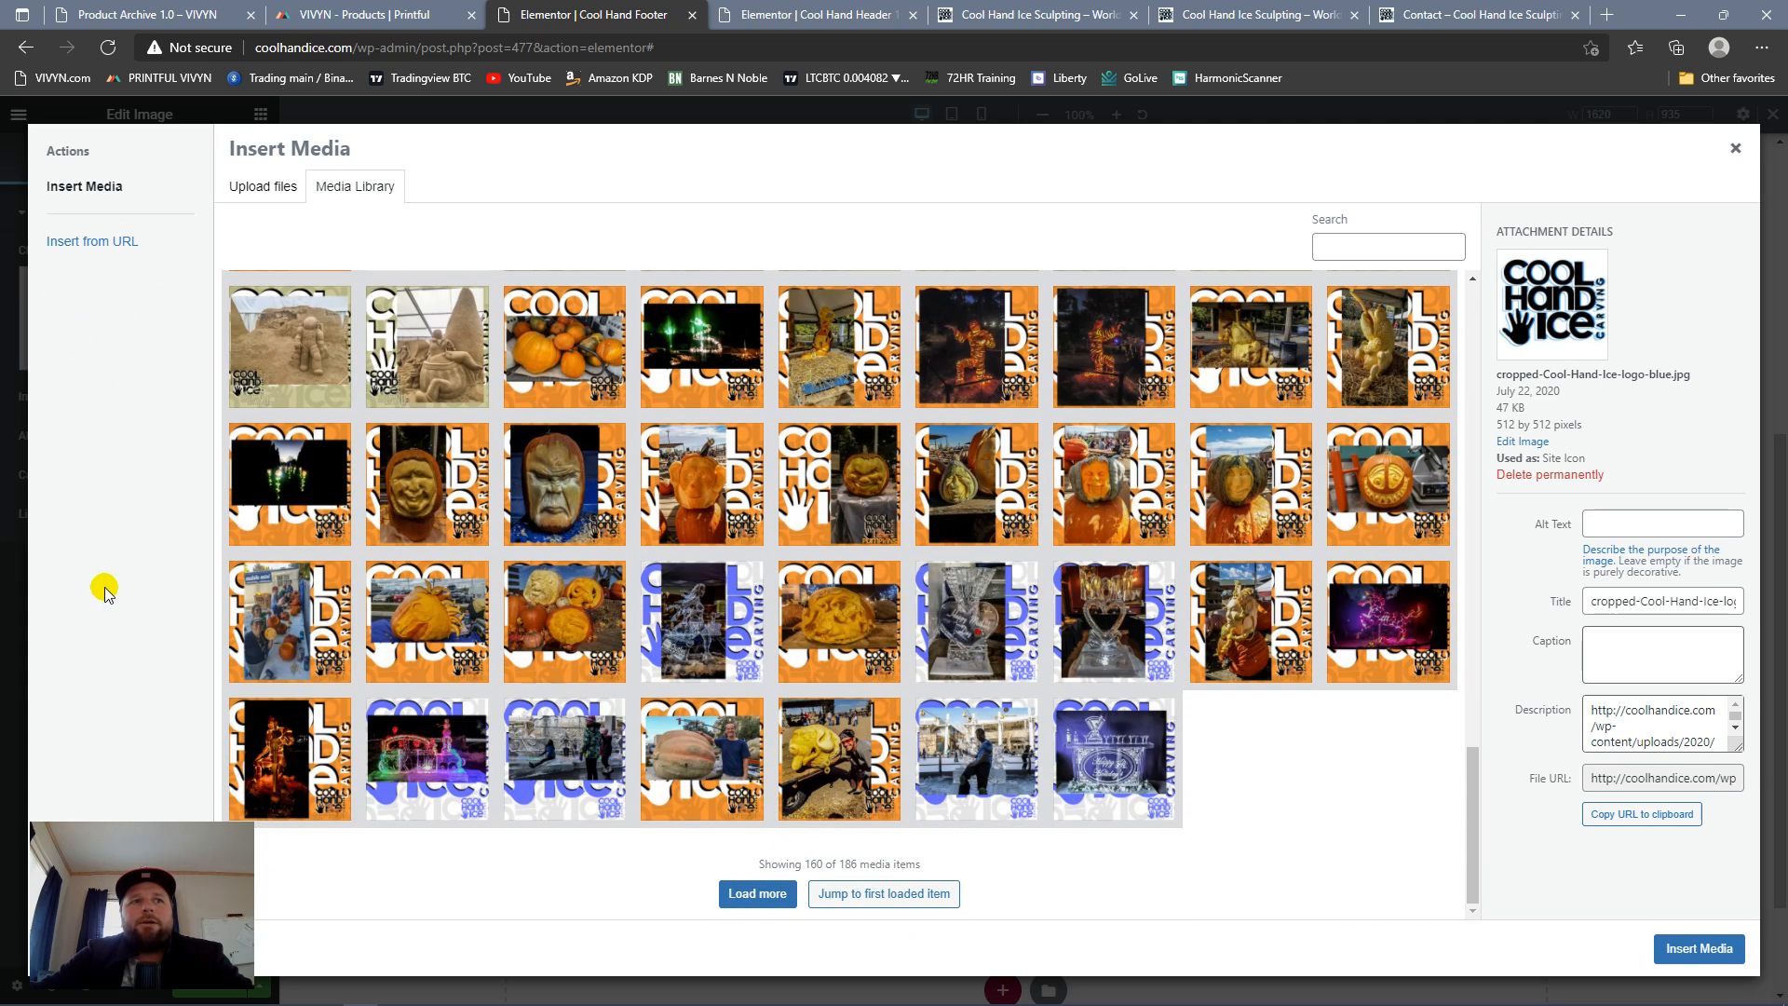
{"action": "left_click", "coordinate": [737, 897]}
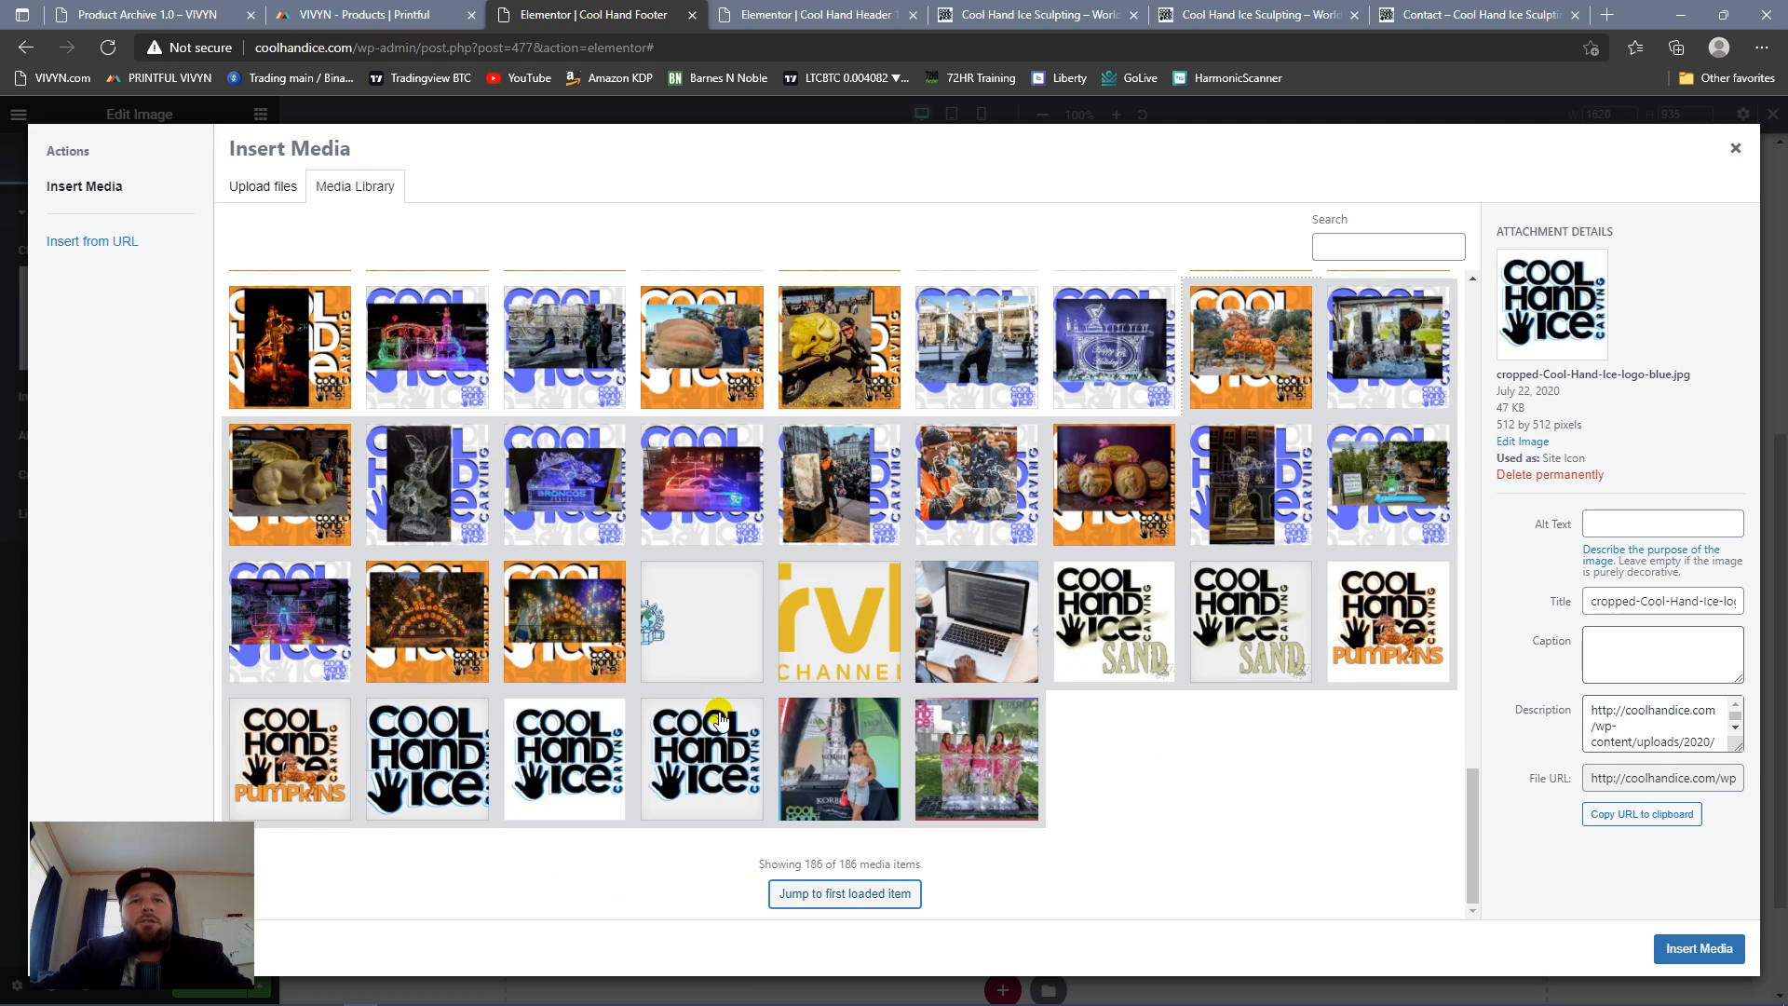
{"action": "left_click", "coordinate": [572, 752]}
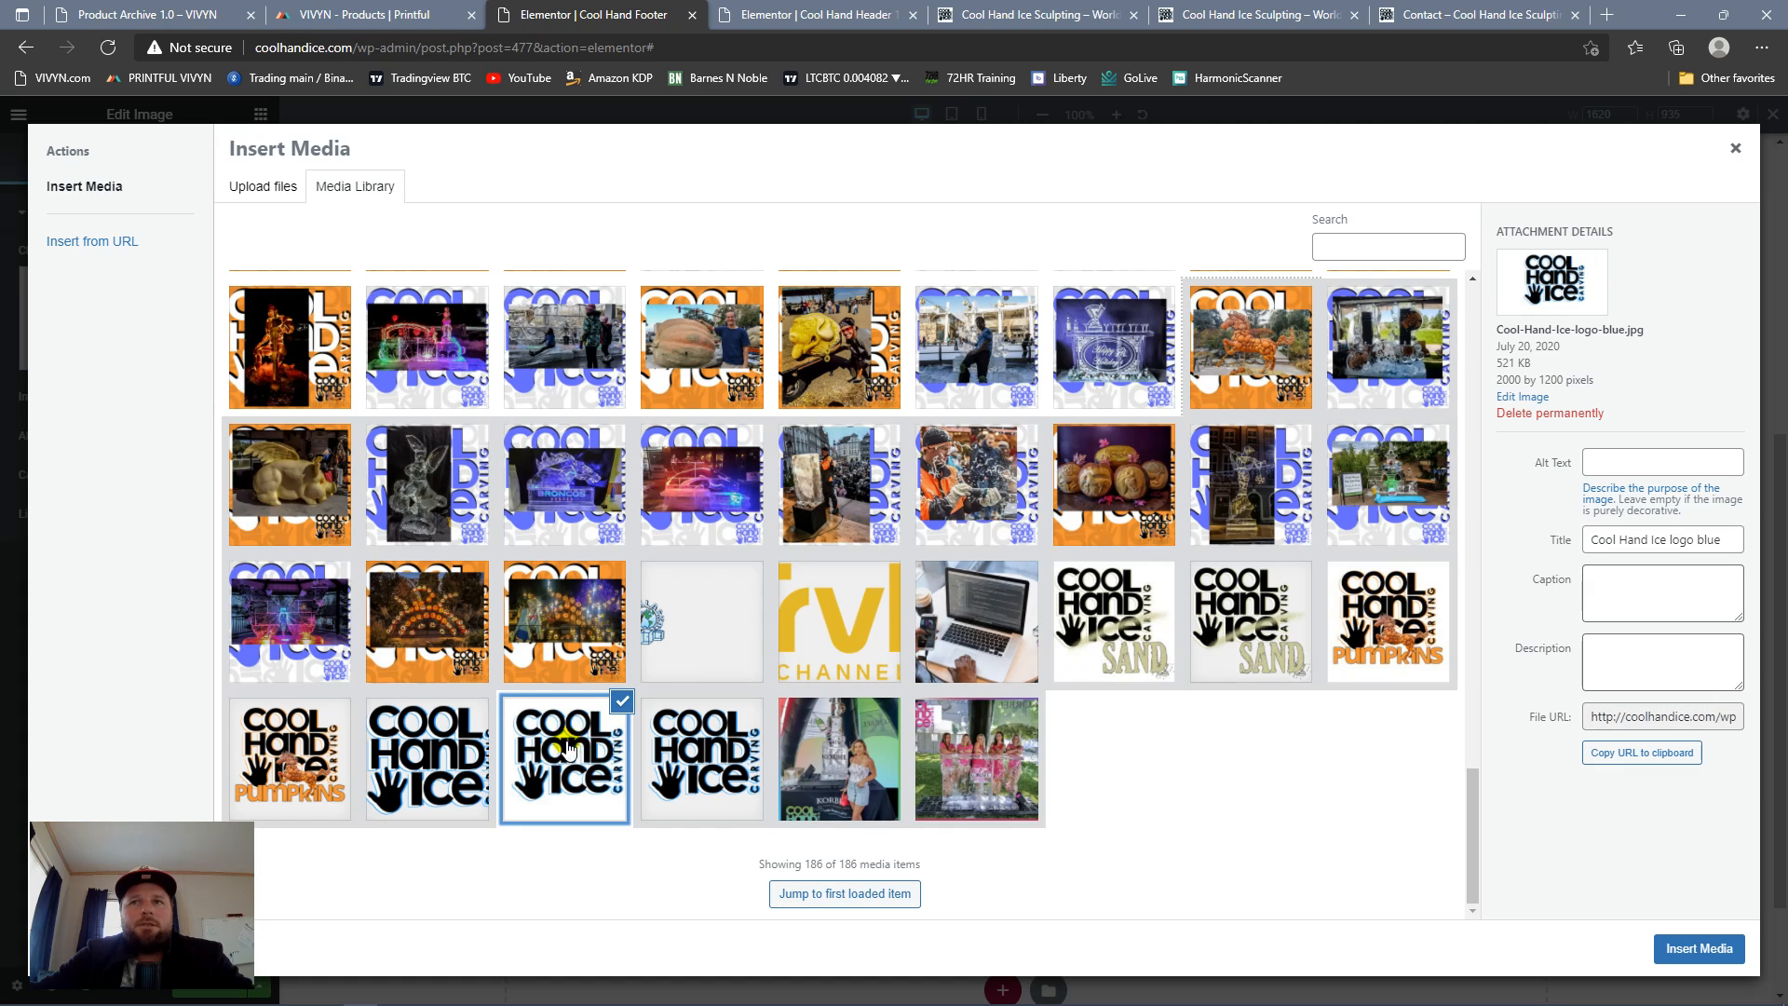
{"action": "left_click", "coordinate": [1679, 957]}
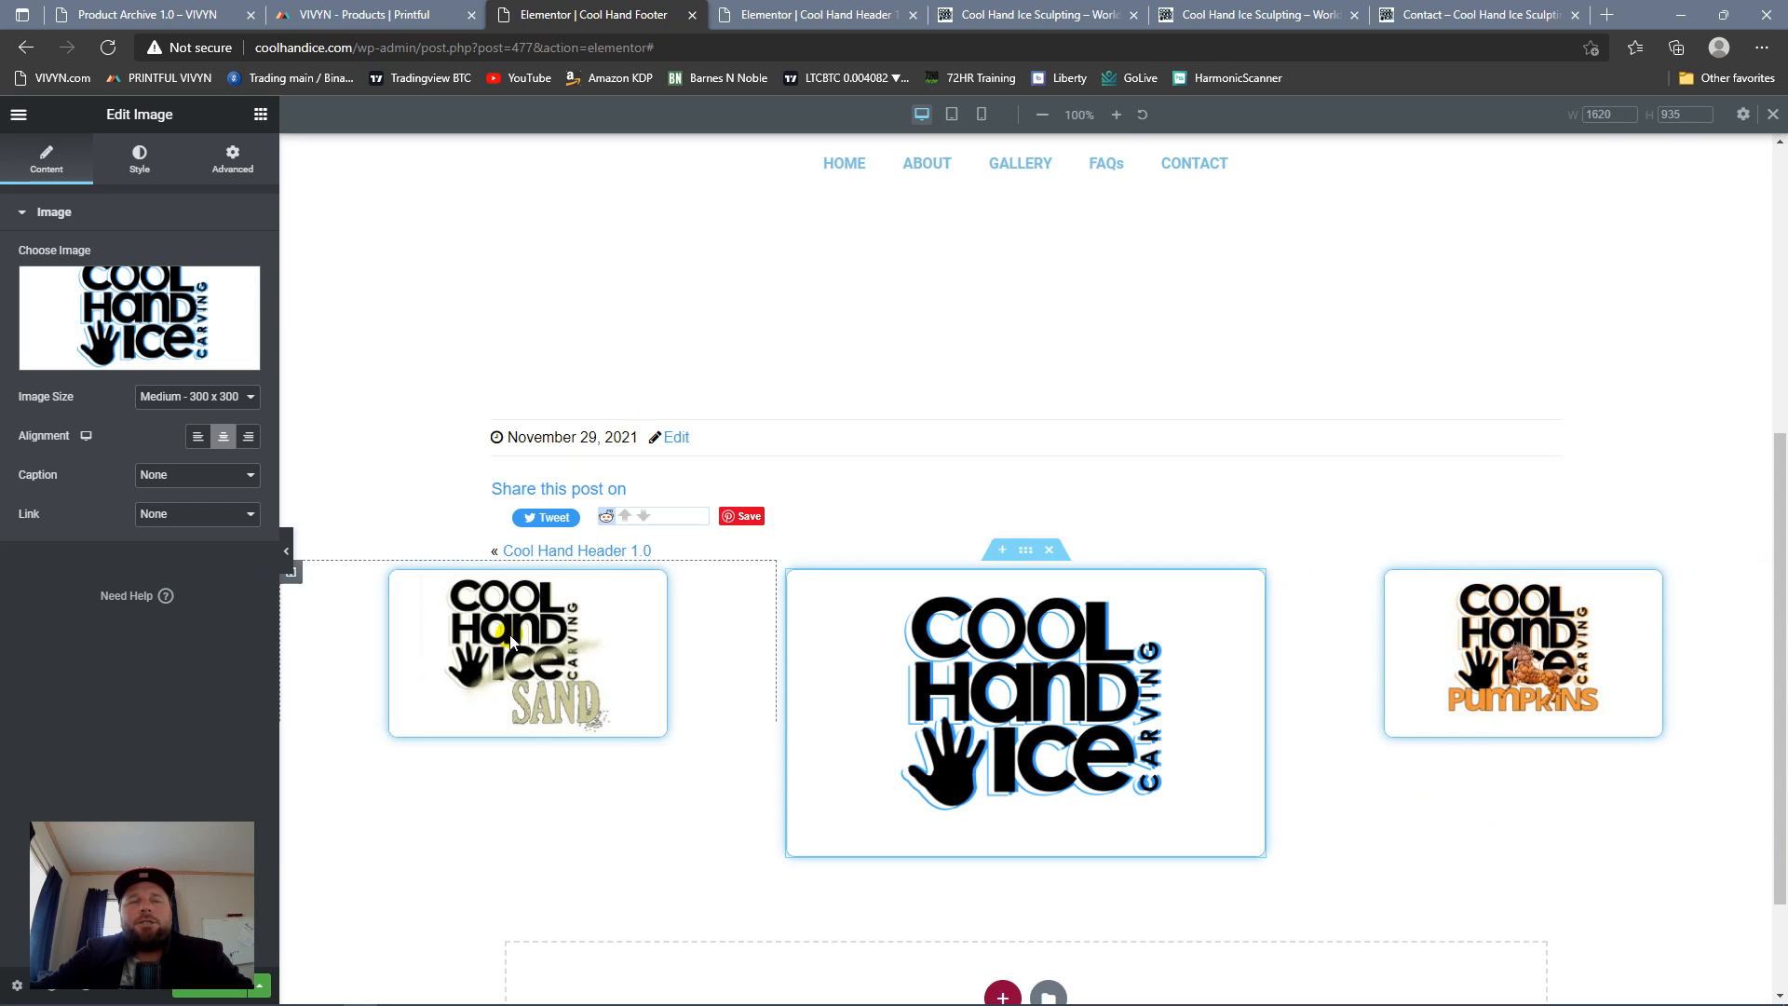
Step: Open the content settings of the SAND logo image in the footer's first column
{"action": "scroll", "coordinate": [1040, 703], "scroll_direction": "down", "scroll_amount": 2}
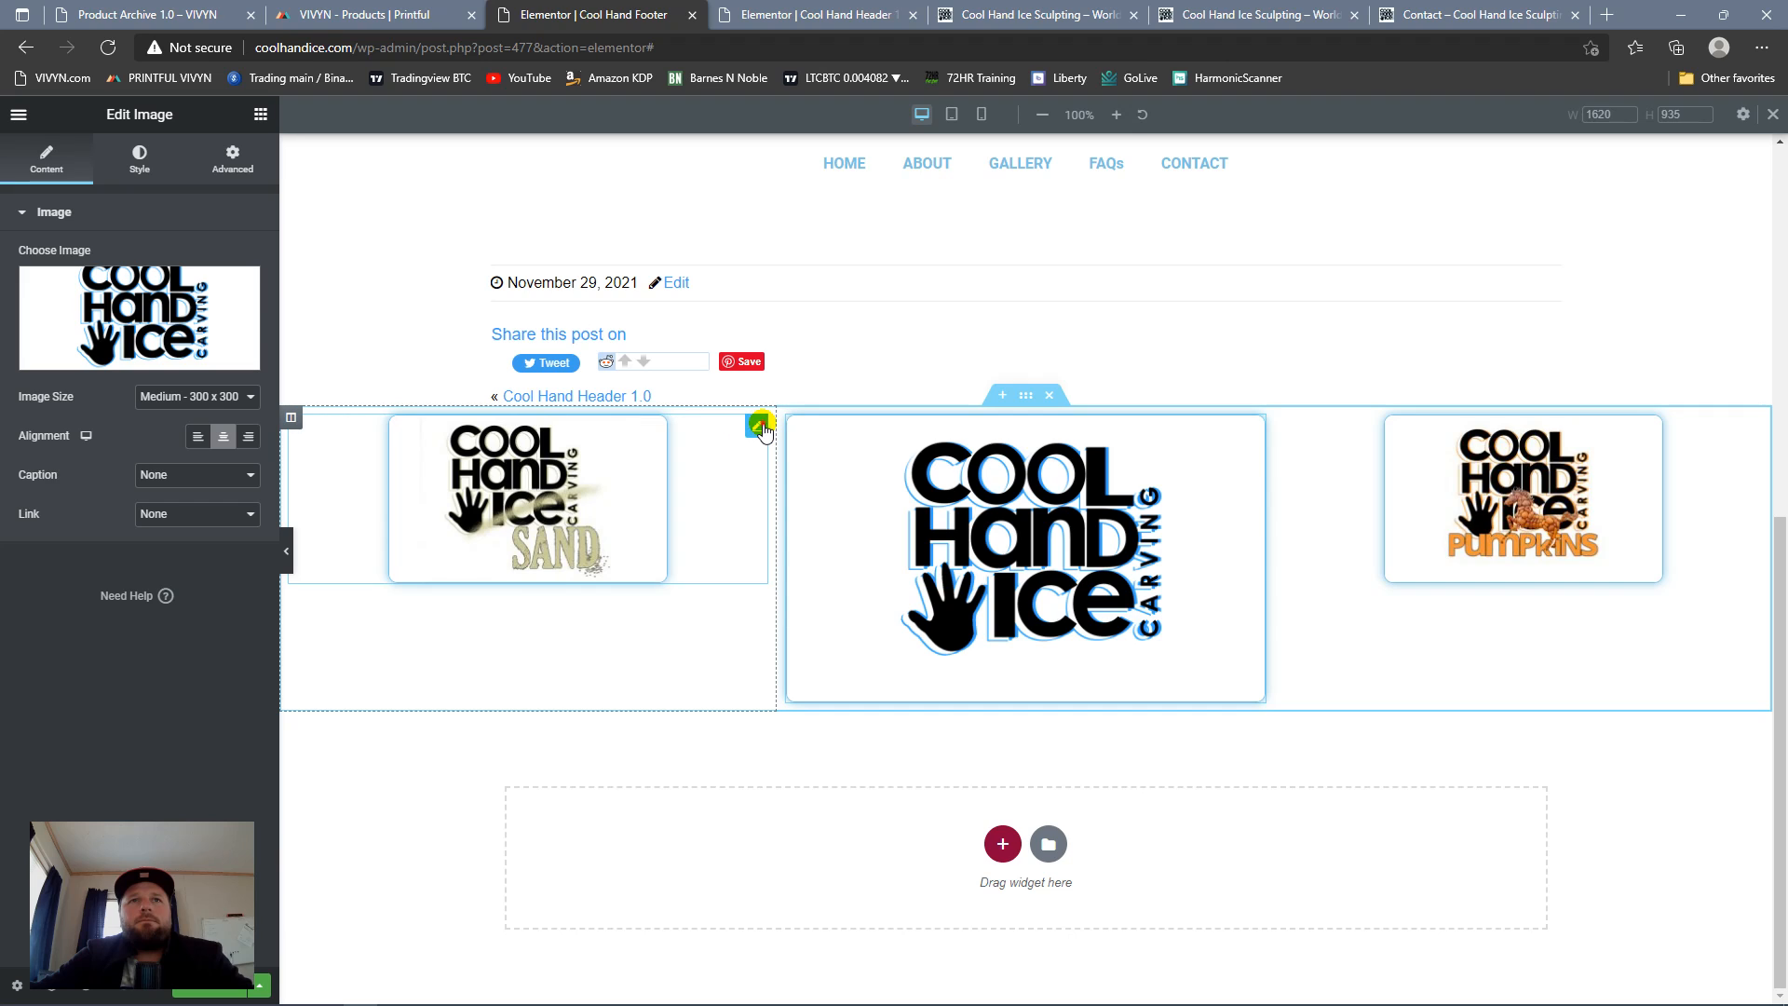
{"action": "left_click", "coordinate": [758, 426]}
{"action": "left_click", "coordinate": [46, 166]}
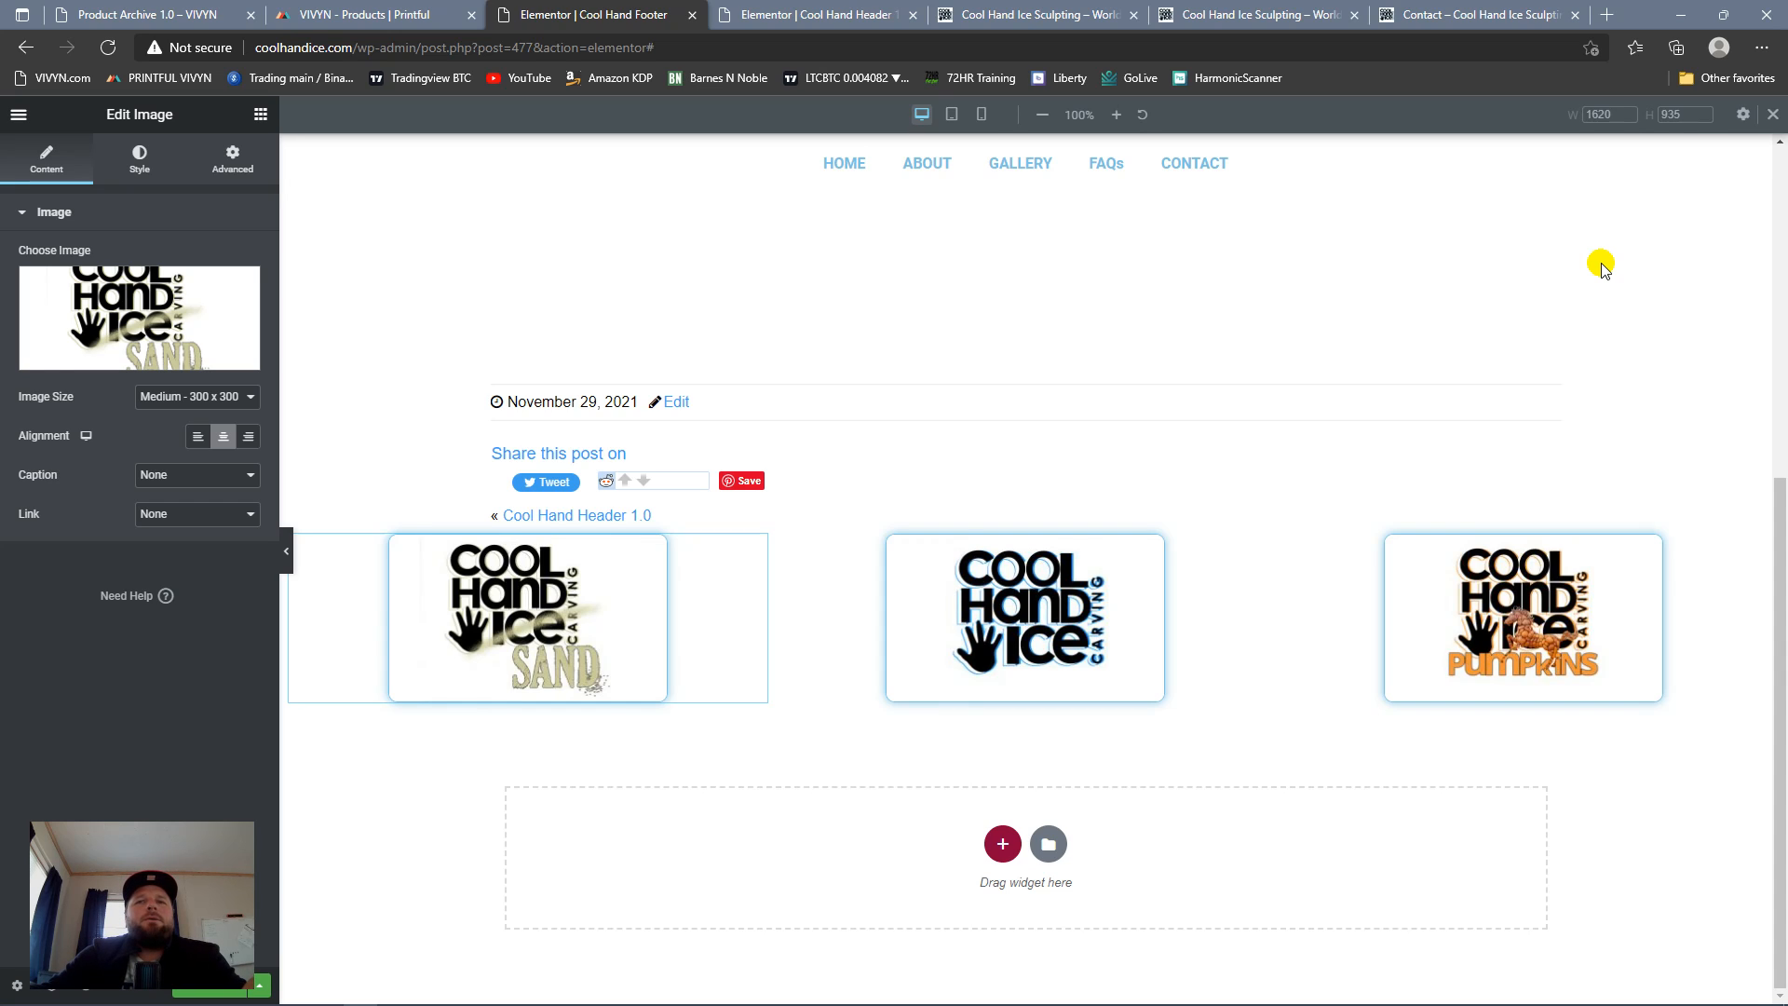
Step: Switch to Adobe Bridge, collapse the MY BOOK (G:) drive, and expand 1.0 AMAZON KDP on the EASYSTORE II (H:) drive
{"action": "mouse_move", "coordinate": [1044, 1003]}
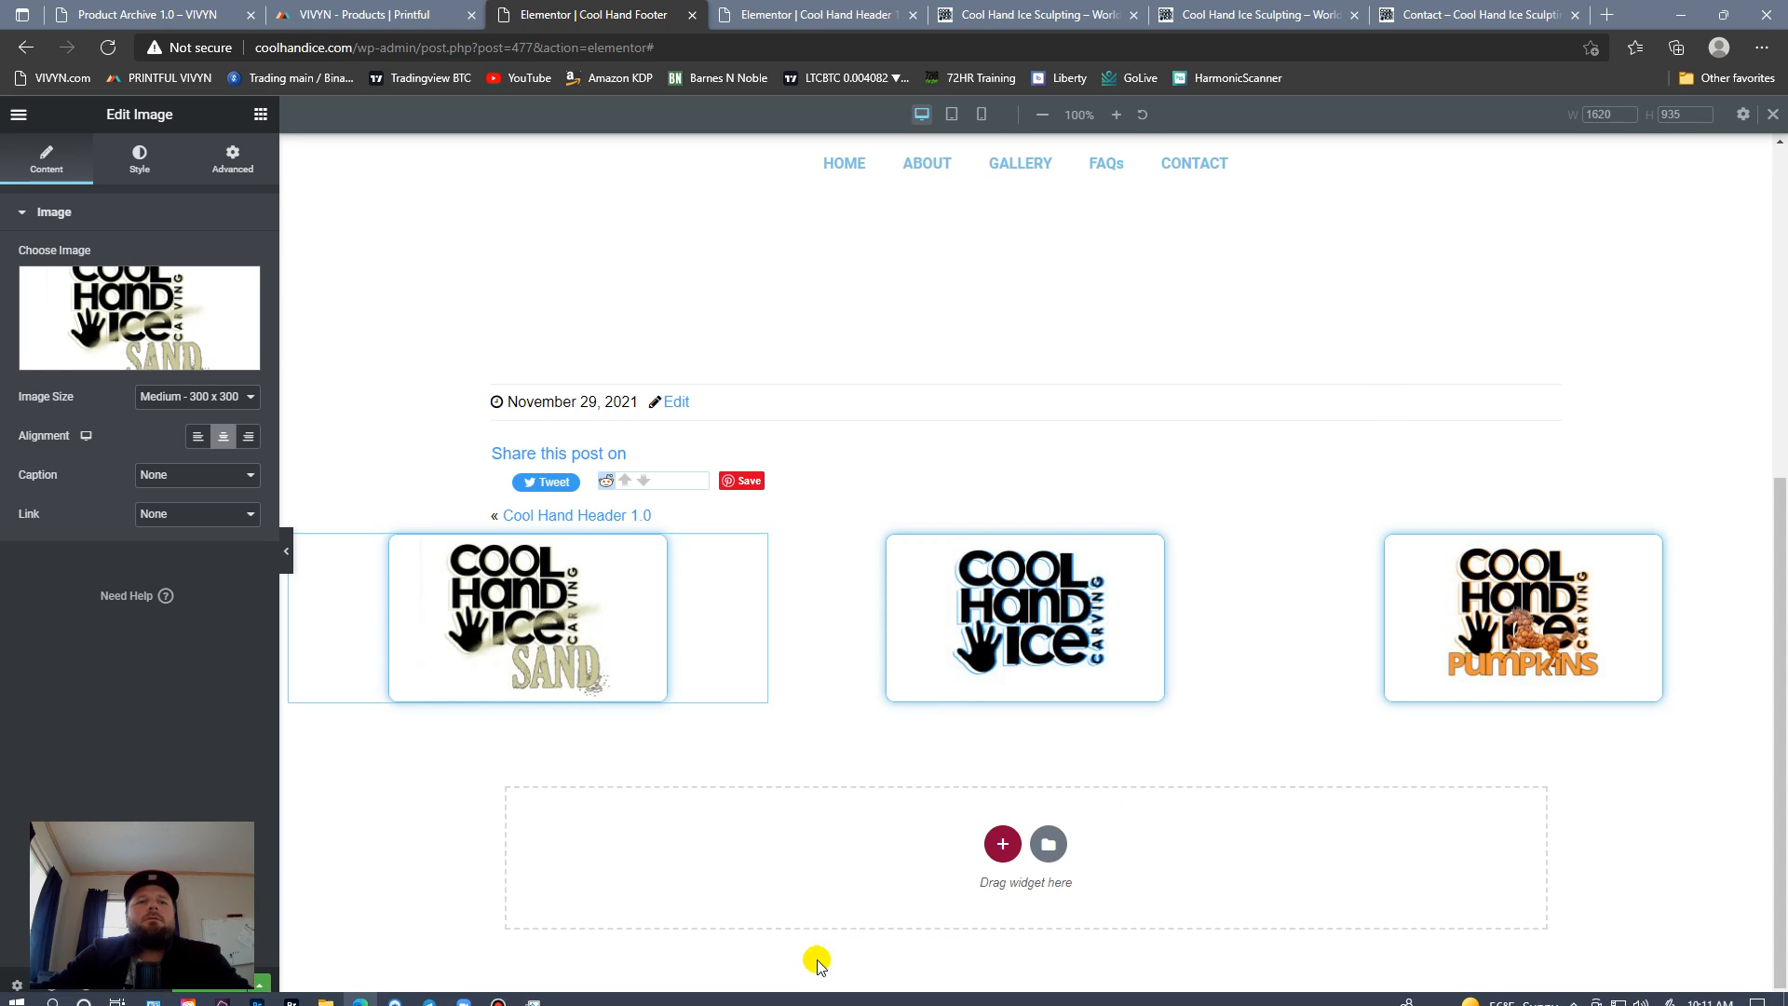
{"action": "left_click", "coordinate": [282, 993]}
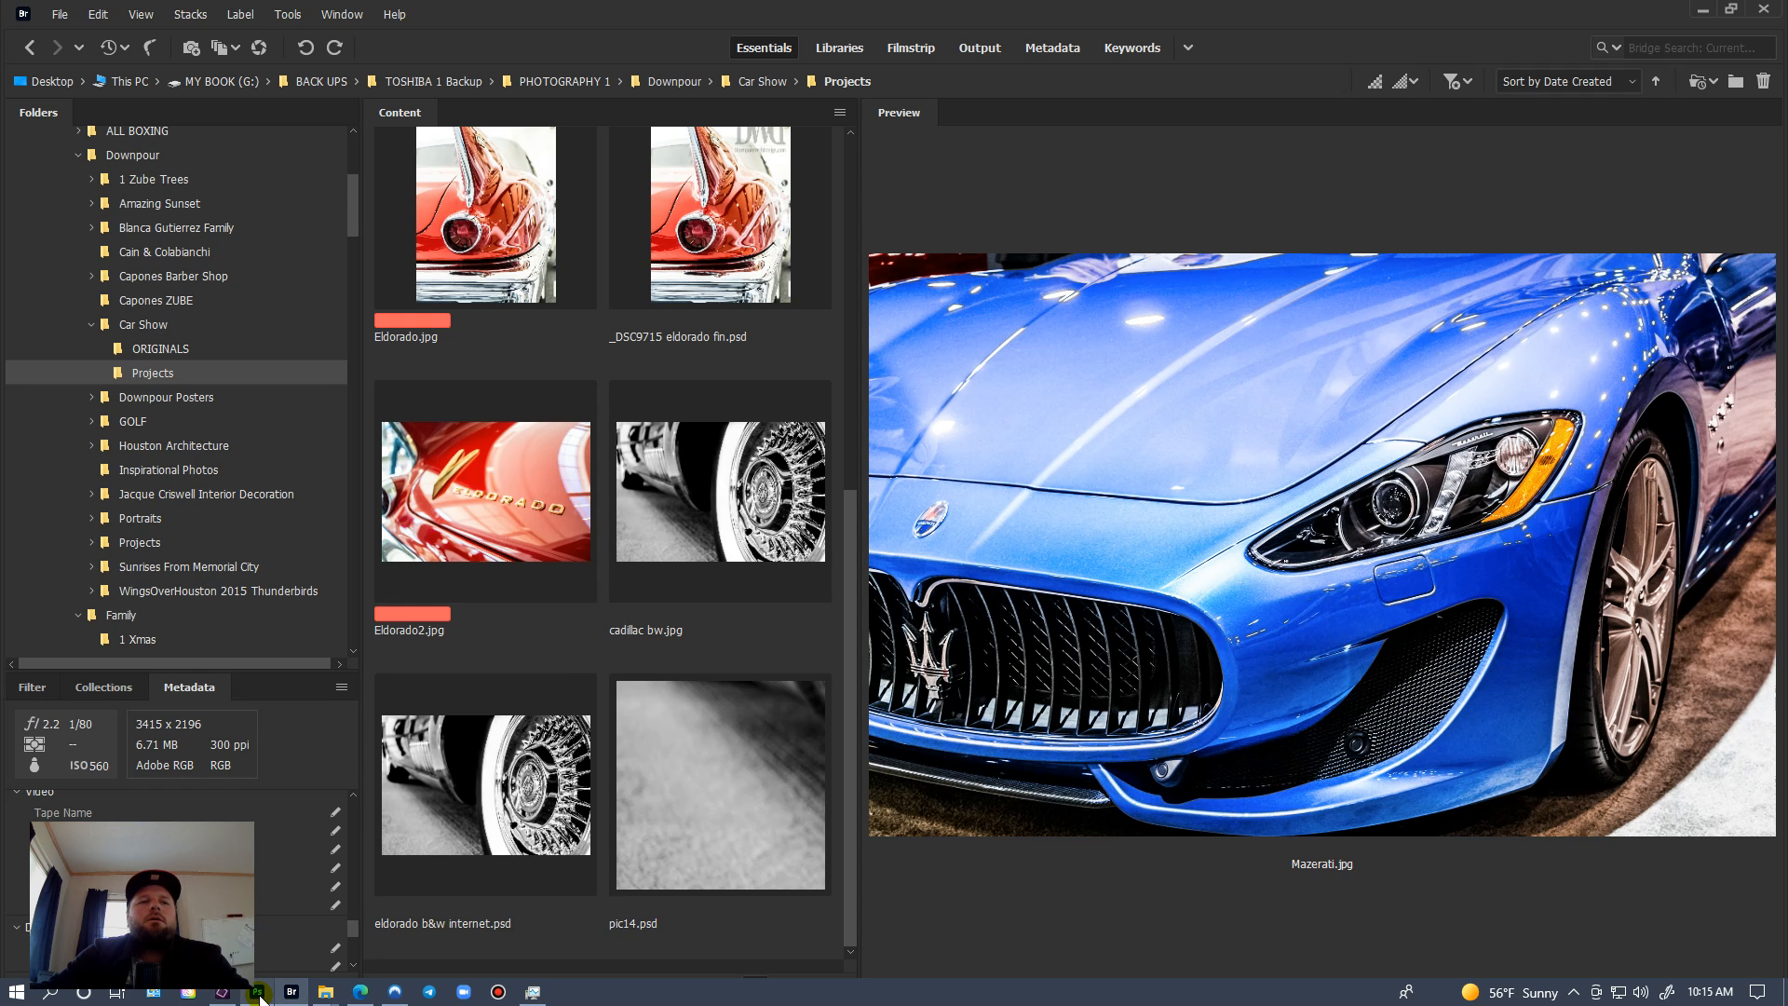
{"action": "left_click", "coordinate": [258, 993]}
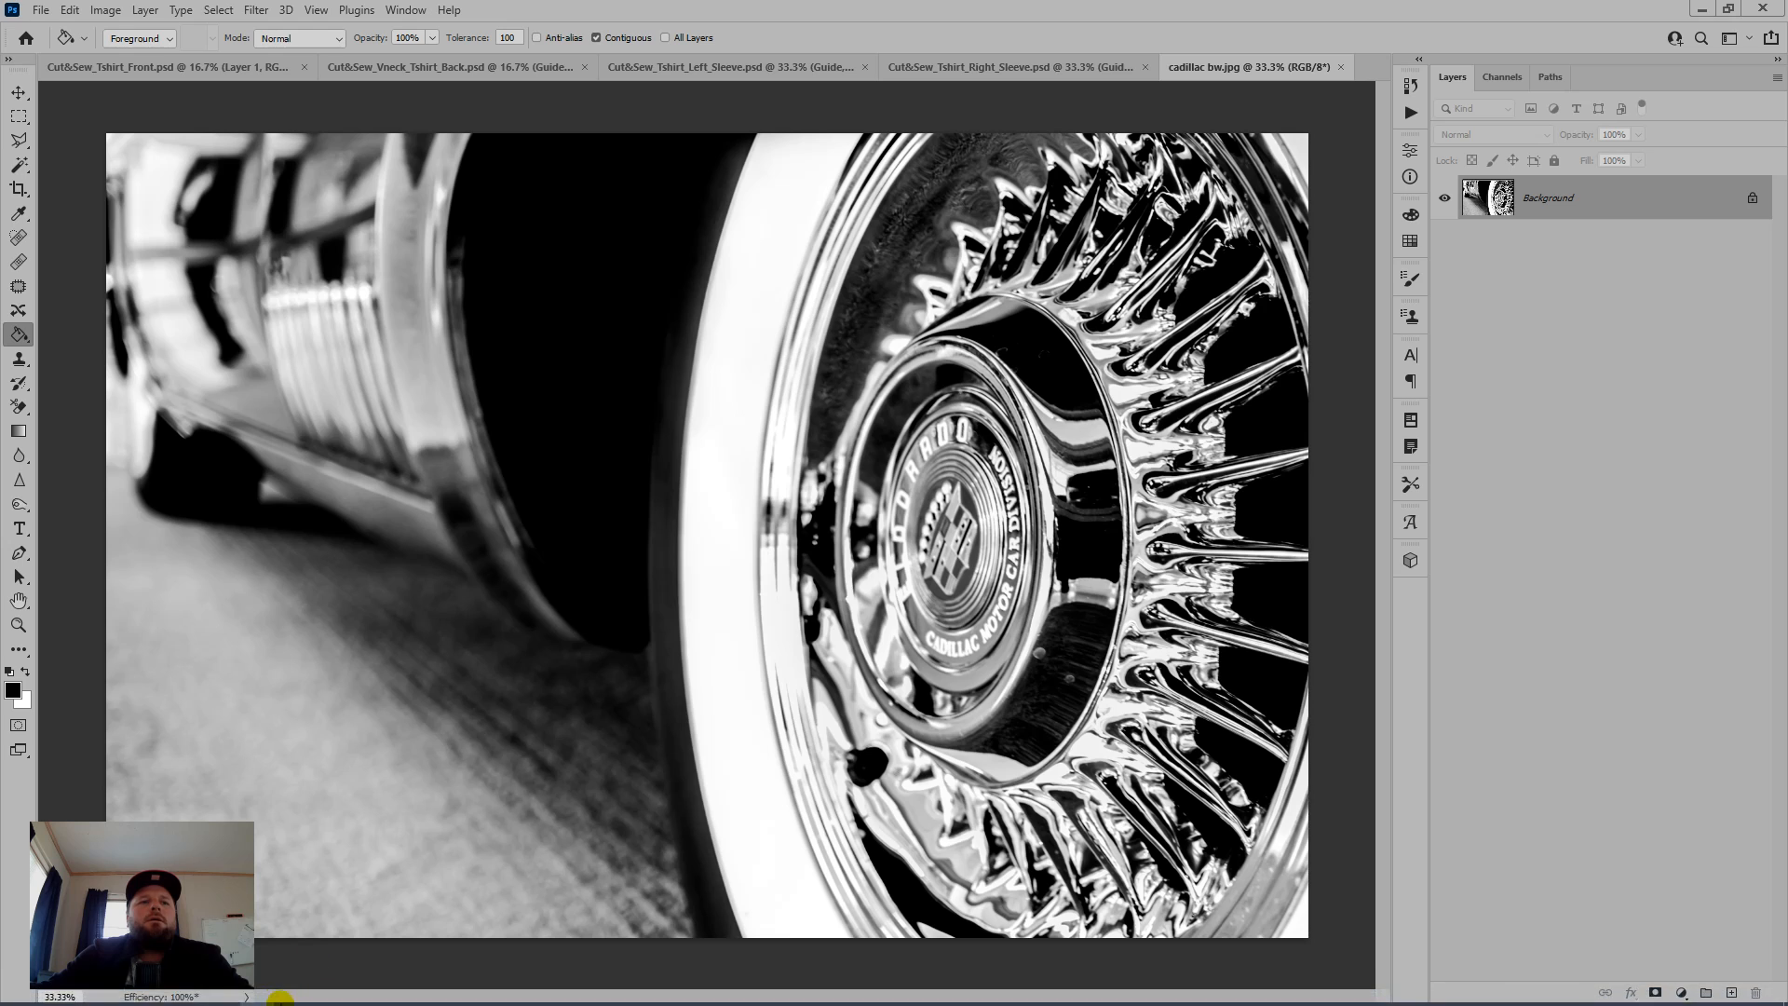
{"action": "left_click", "coordinate": [292, 992]}
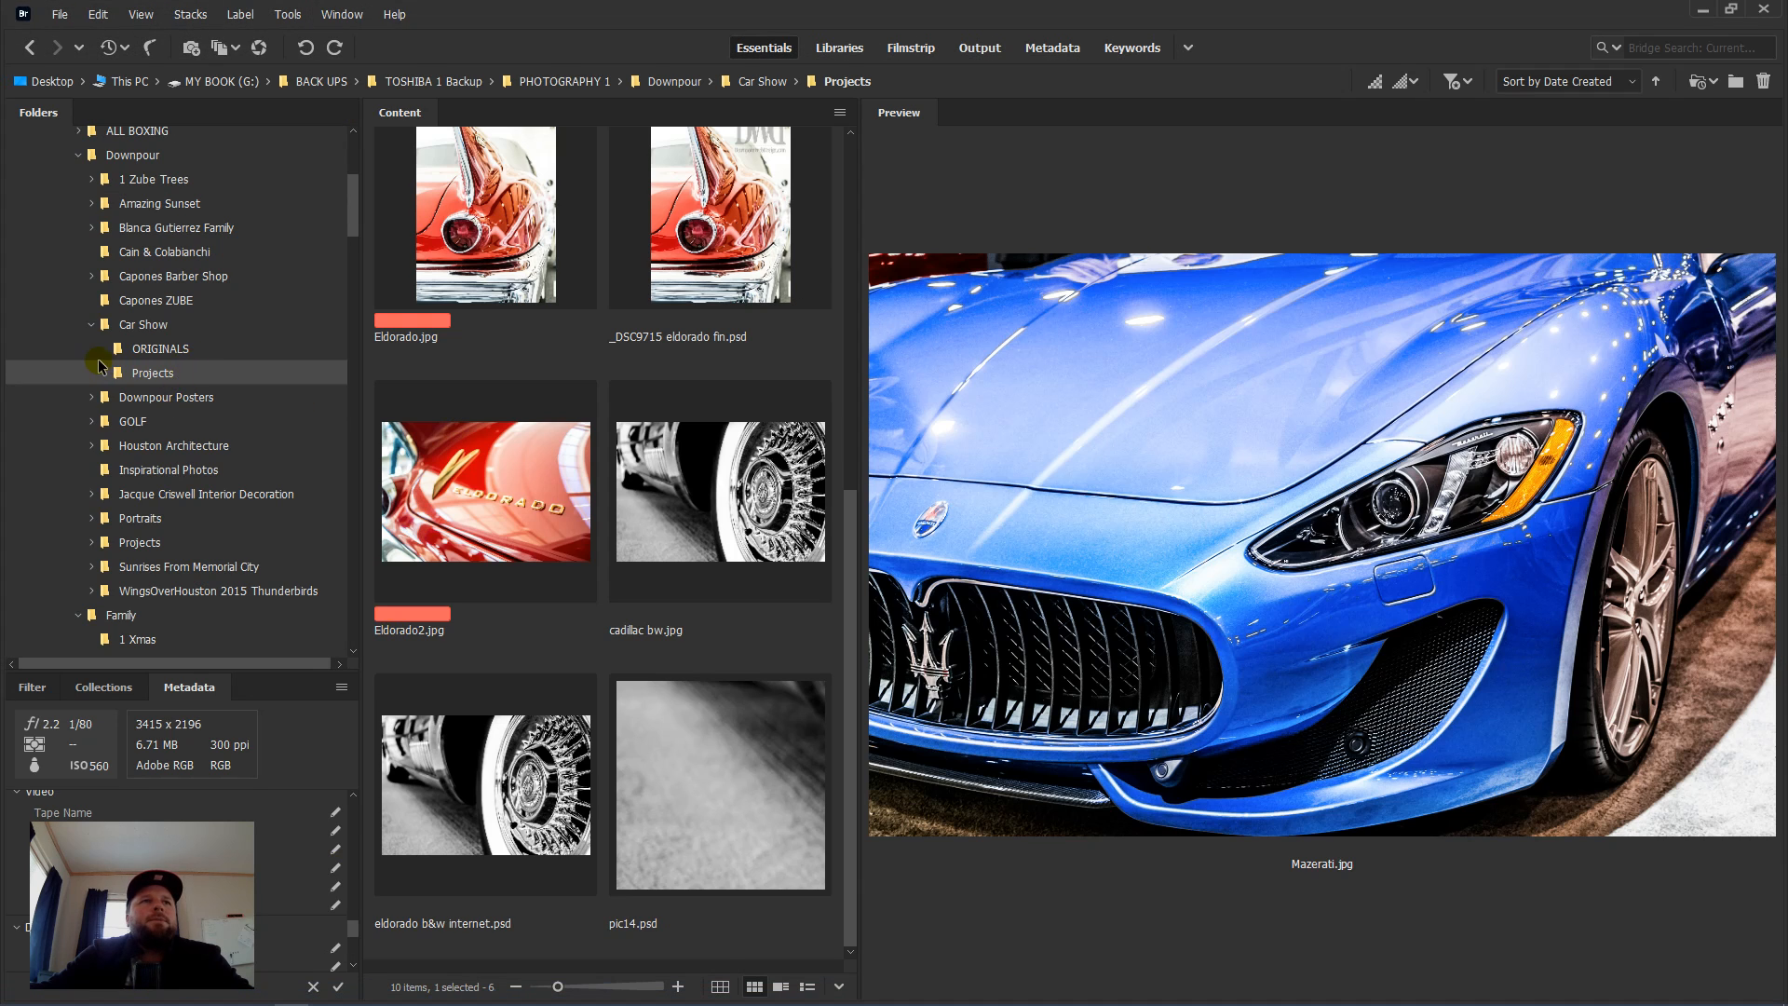
{"action": "scroll", "coordinate": [105, 370], "scroll_direction": "up", "scroll_amount": 4}
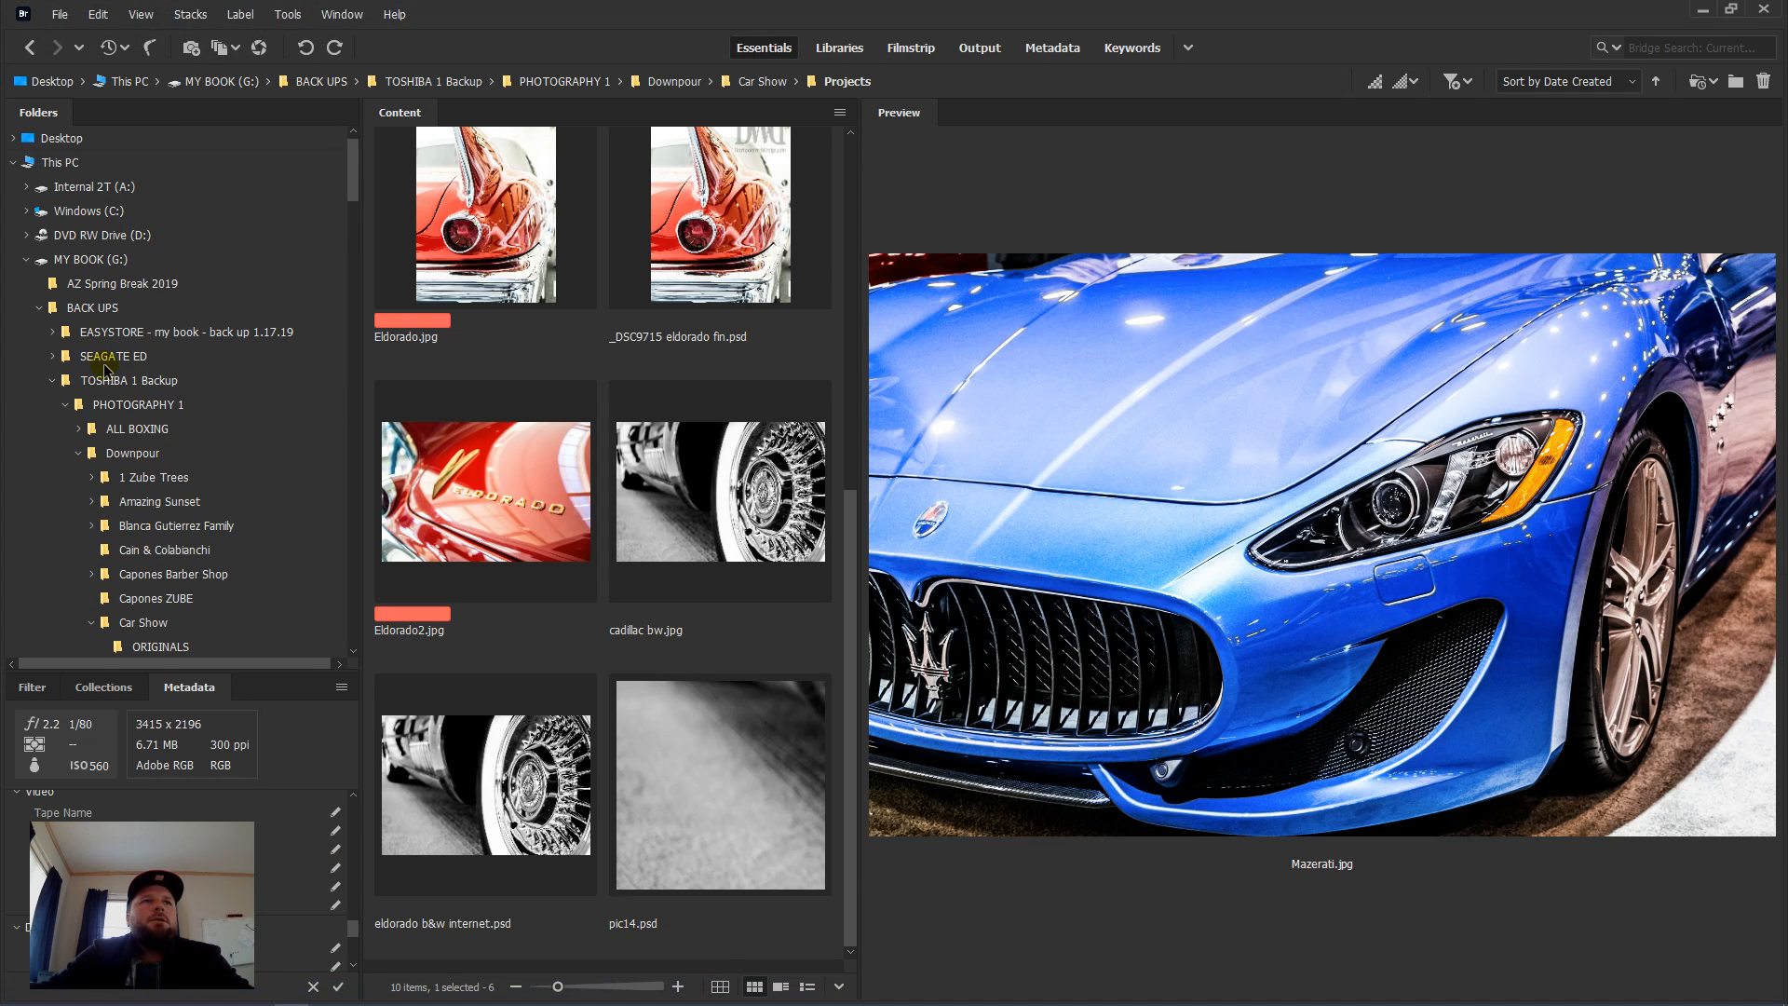
{"action": "left_click", "coordinate": [27, 259]}
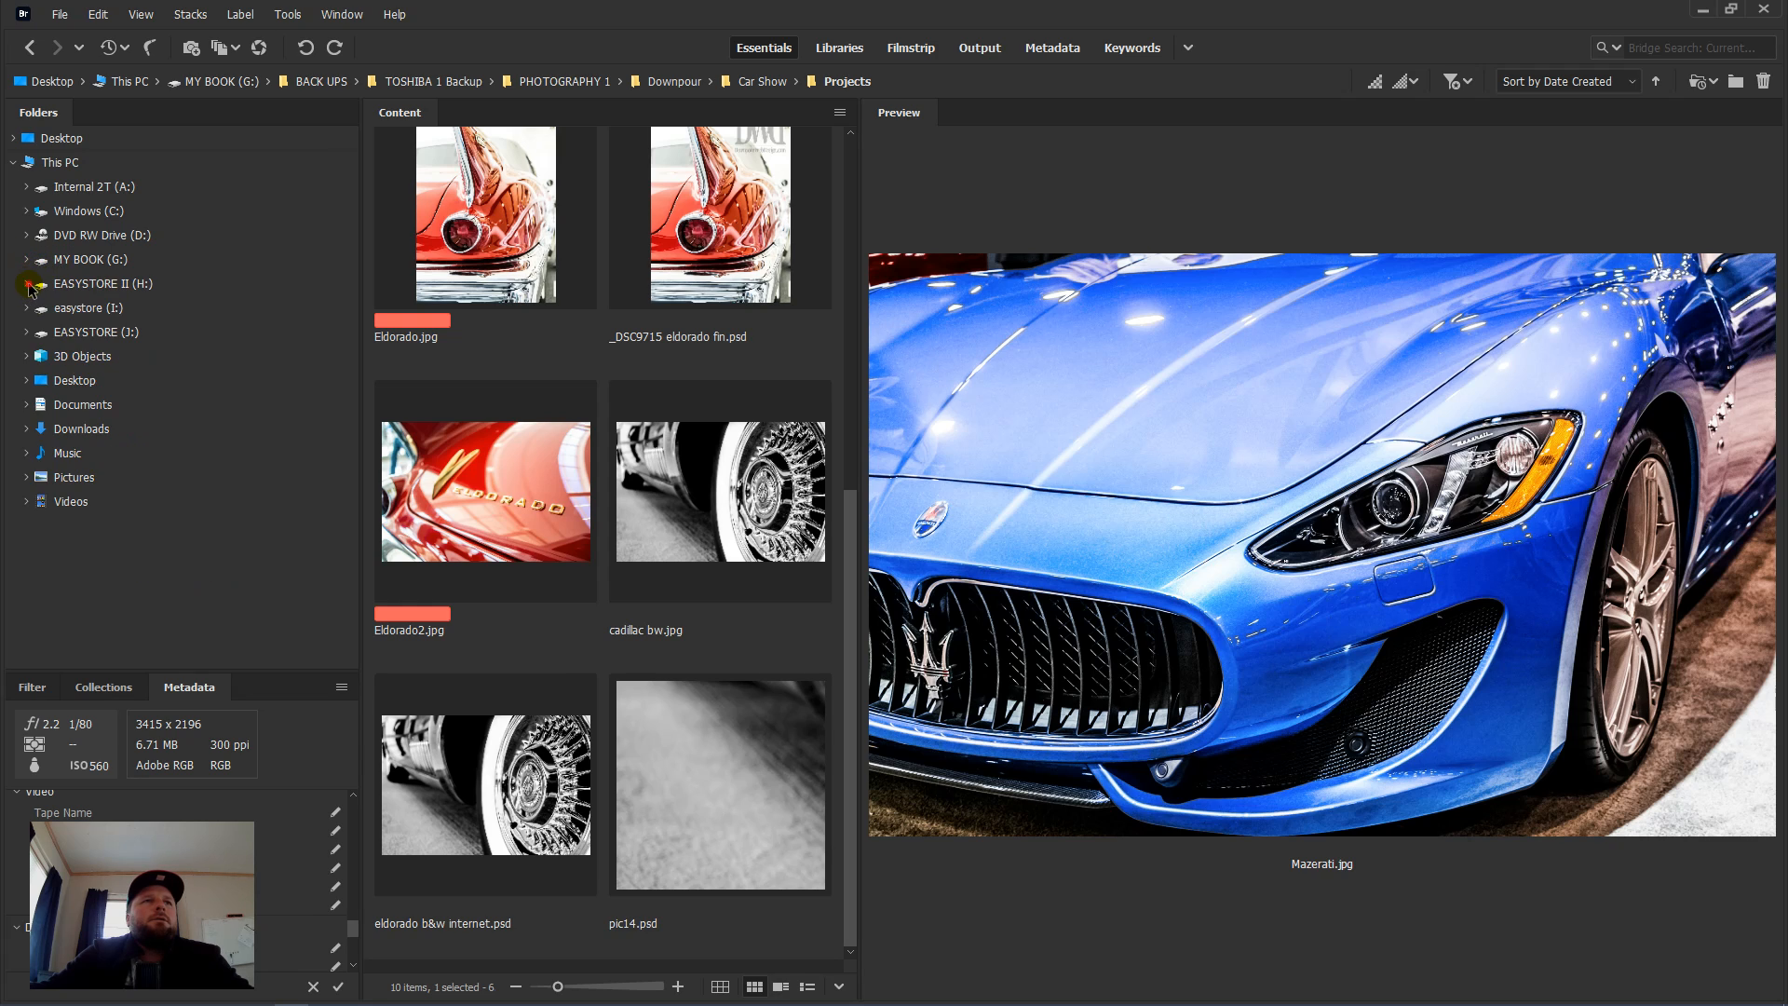
{"action": "left_click", "coordinate": [28, 284]}
{"action": "left_click", "coordinate": [40, 308]}
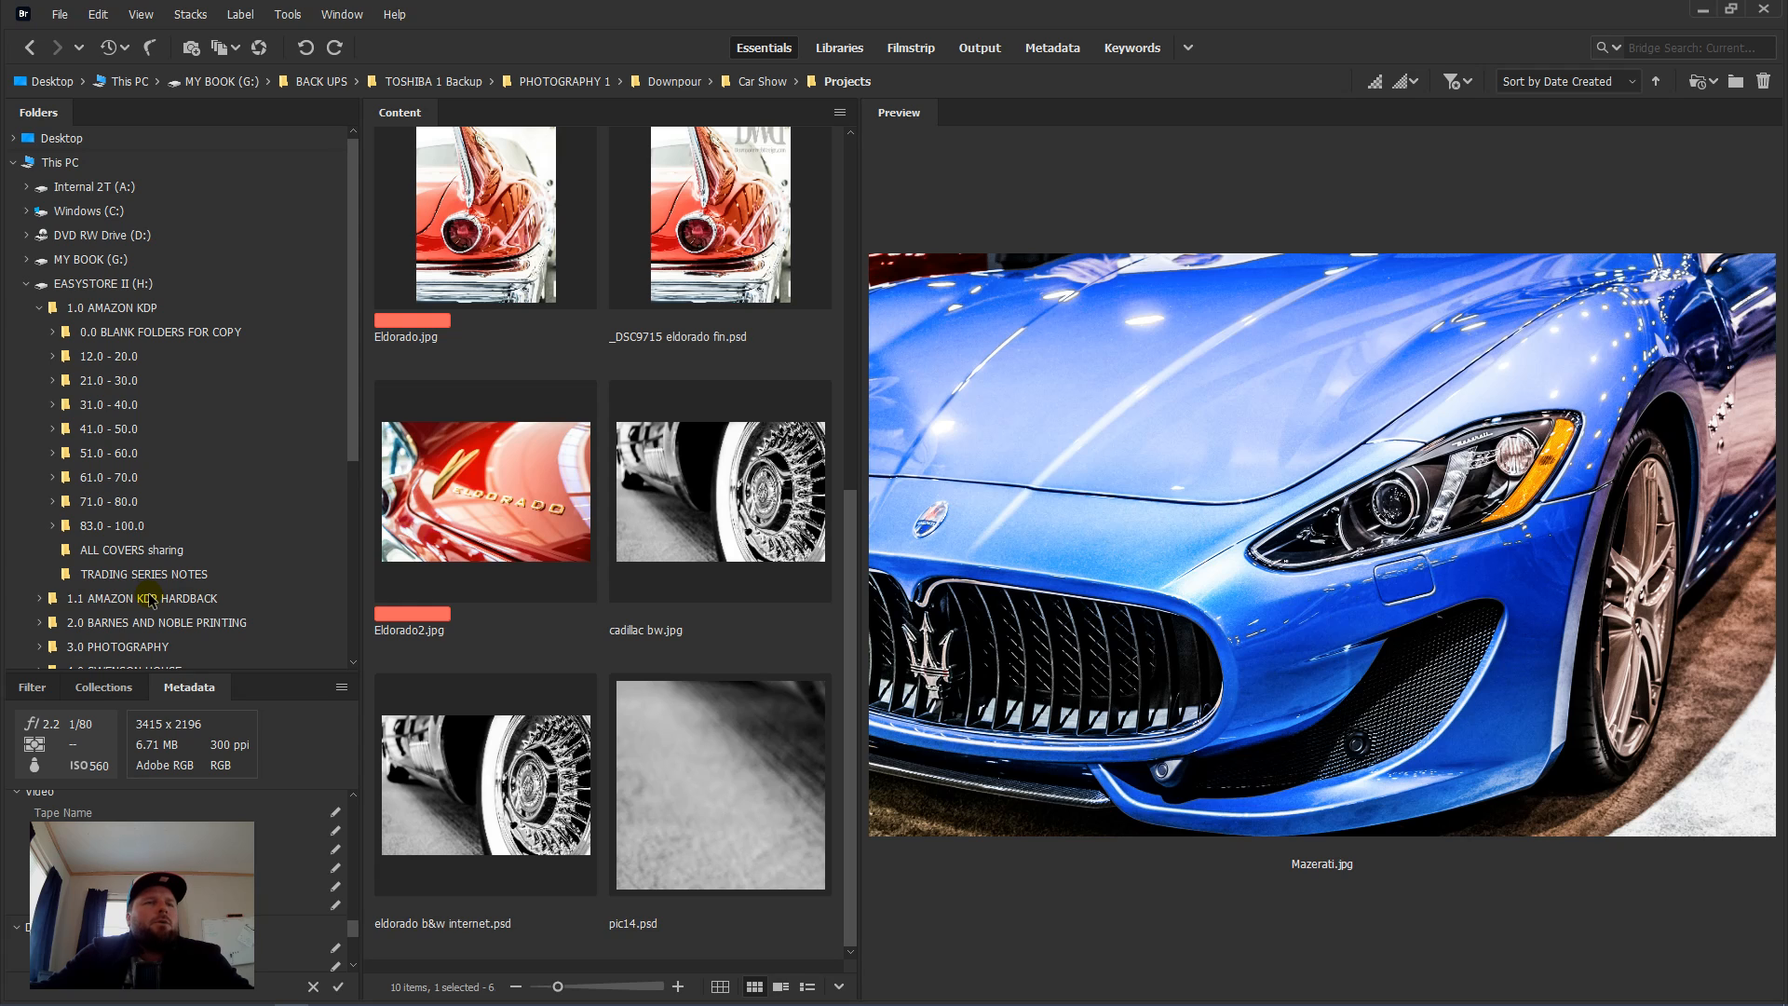
Step: Expand the 83.0 - 100.0 folder and open its 89.0 How To Make Bracelets folder
{"action": "left_click", "coordinate": [139, 528]}
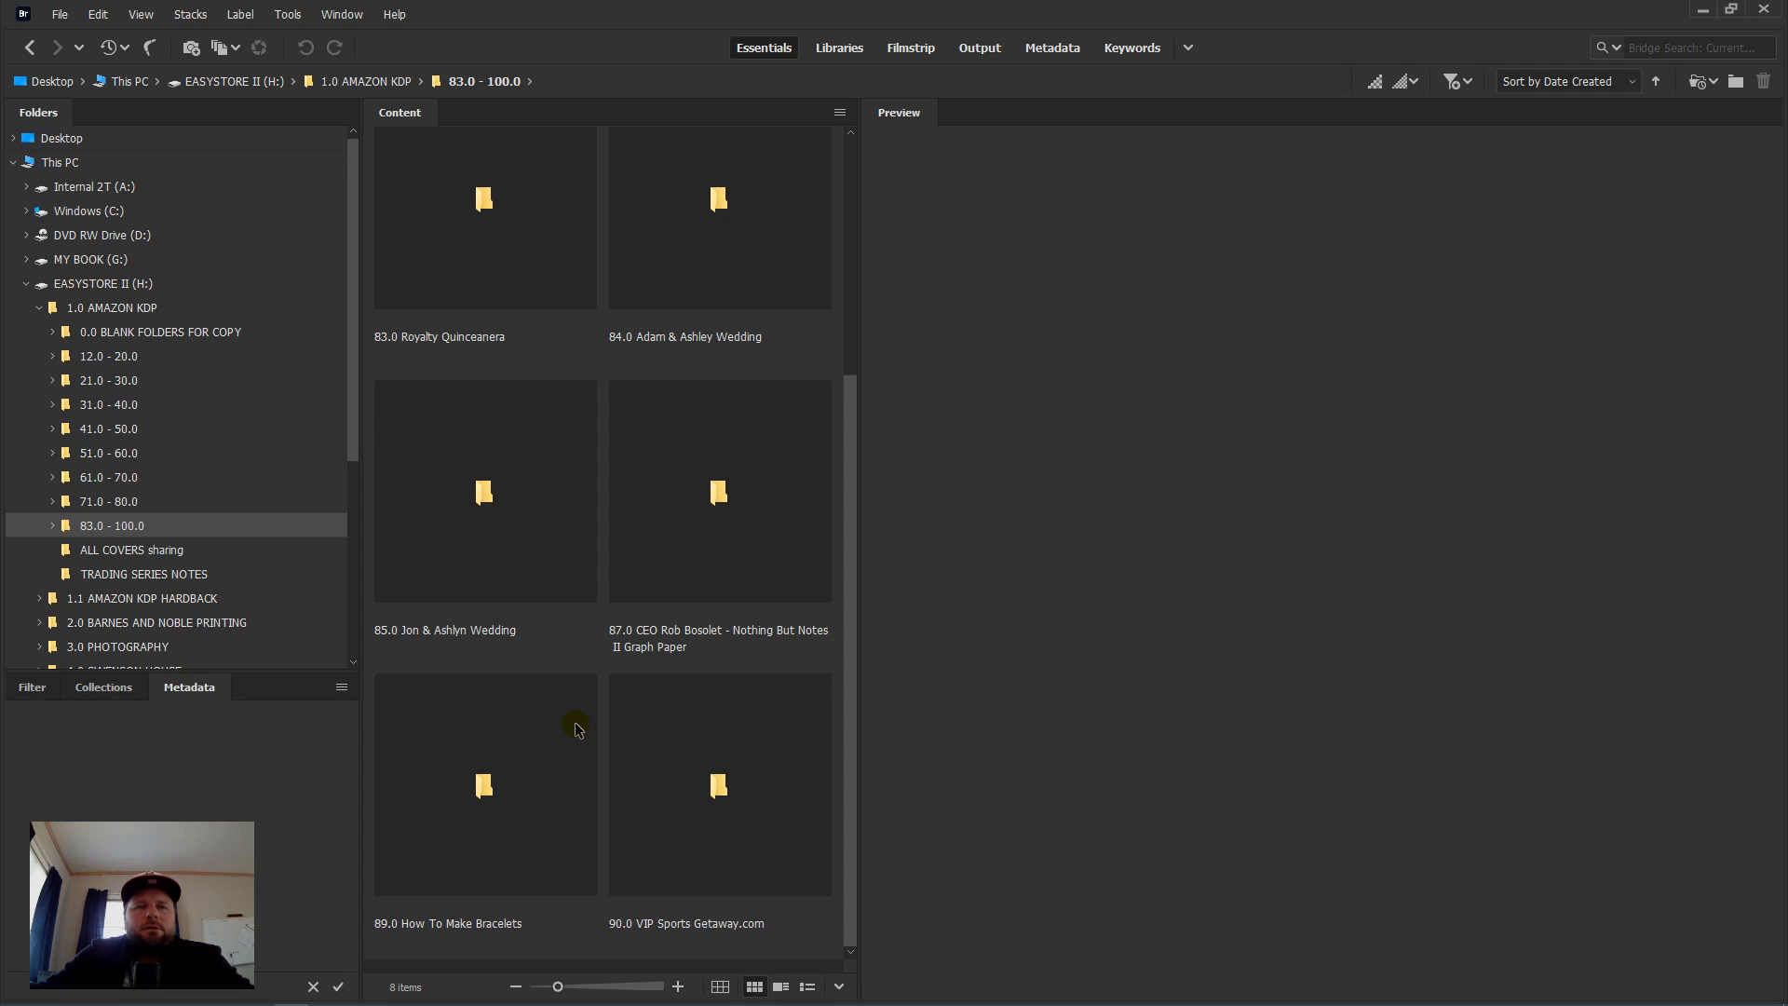
{"action": "left_click", "coordinate": [496, 787]}
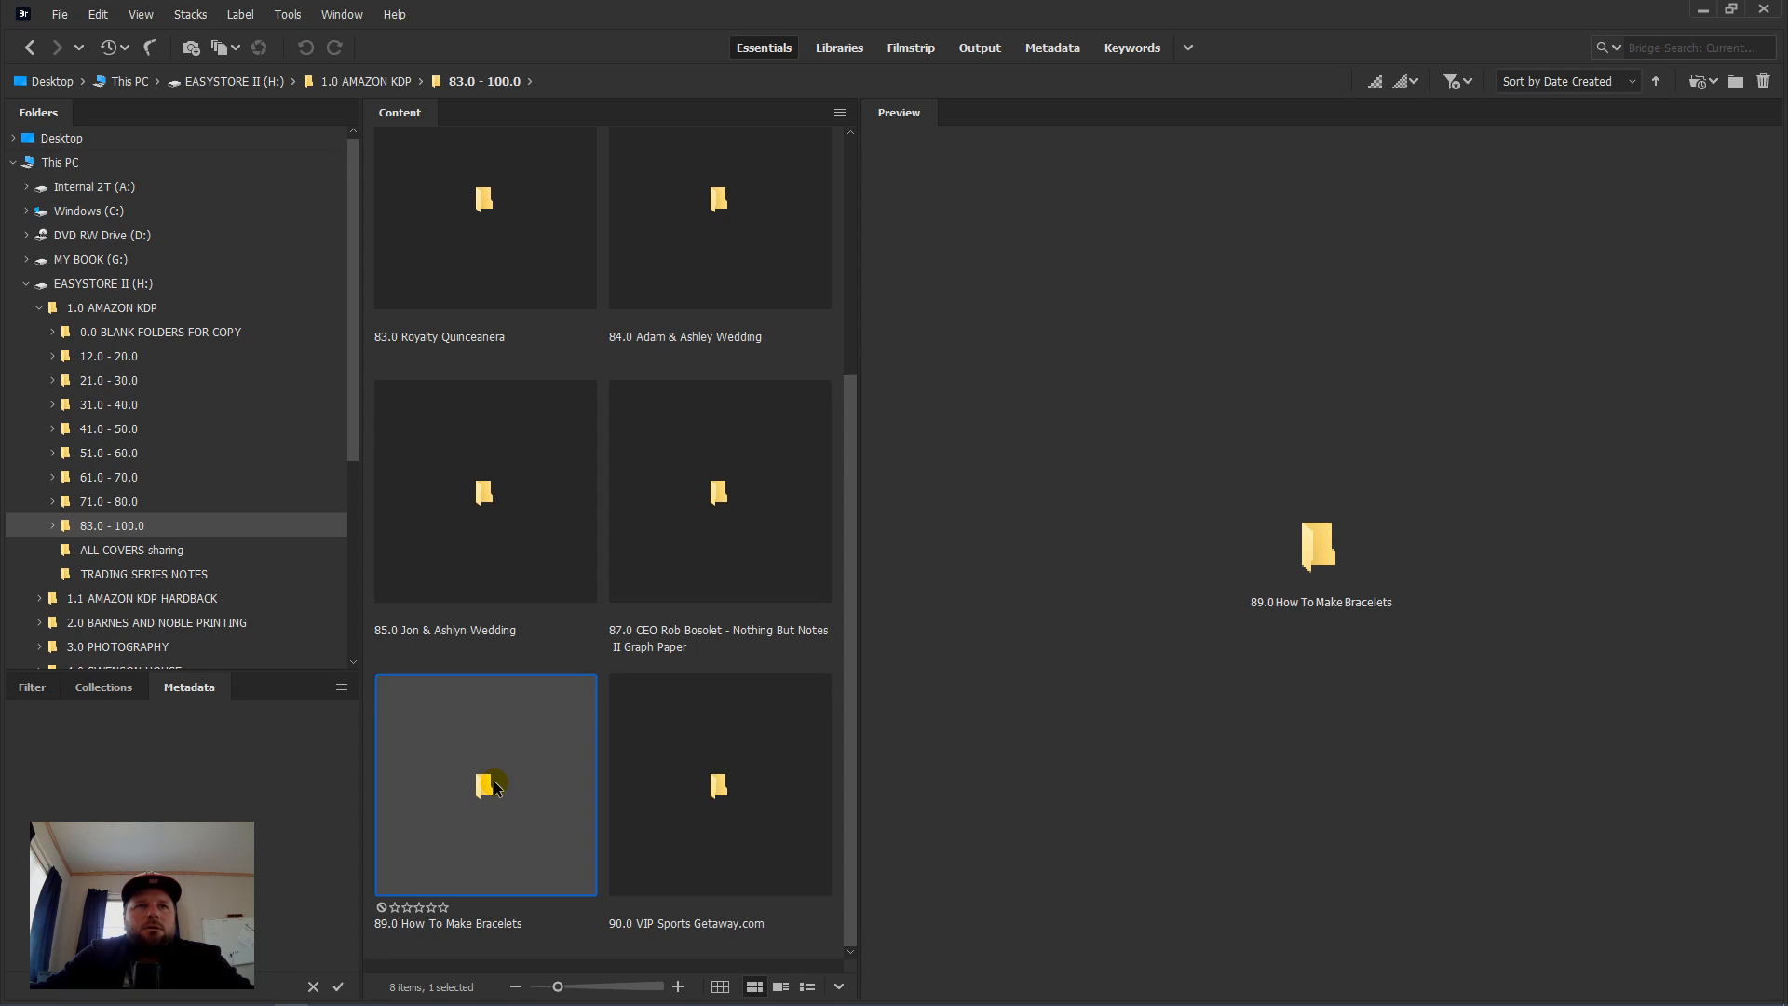
{"action": "left_click", "coordinate": [56, 527]}
{"action": "scroll", "coordinate": [98, 500], "scroll_direction": "down", "scroll_amount": 5}
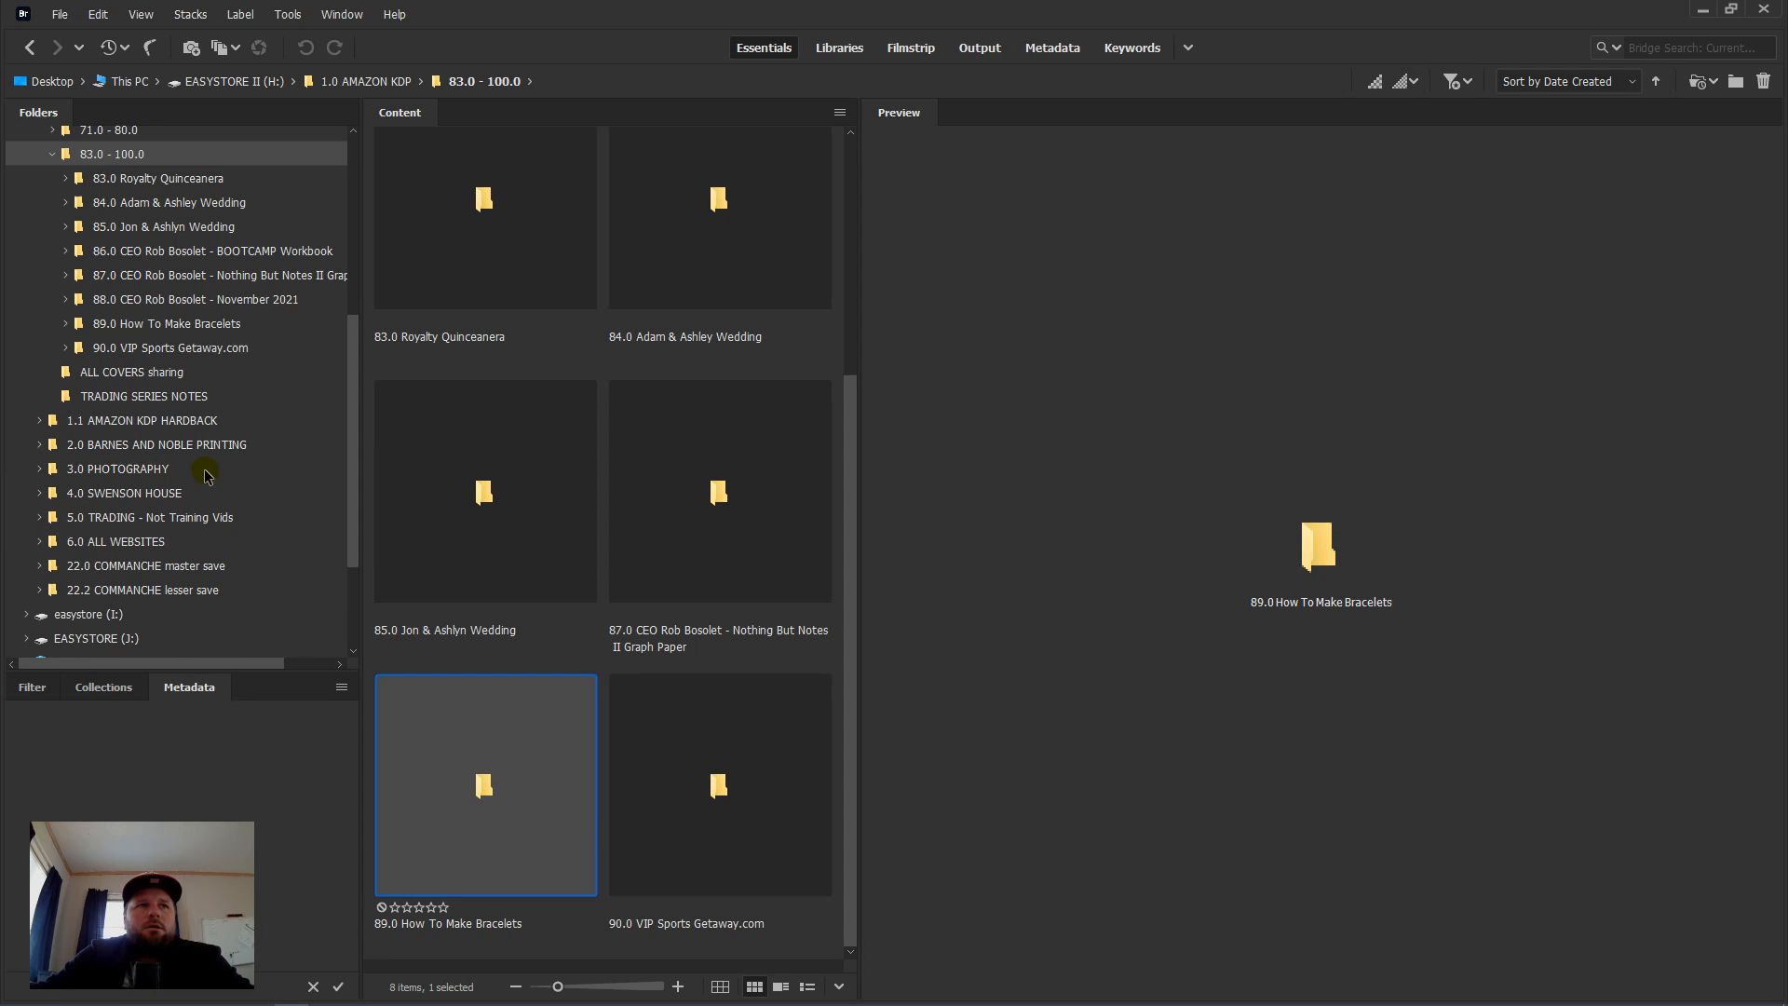
{"action": "left_click", "coordinate": [130, 349]}
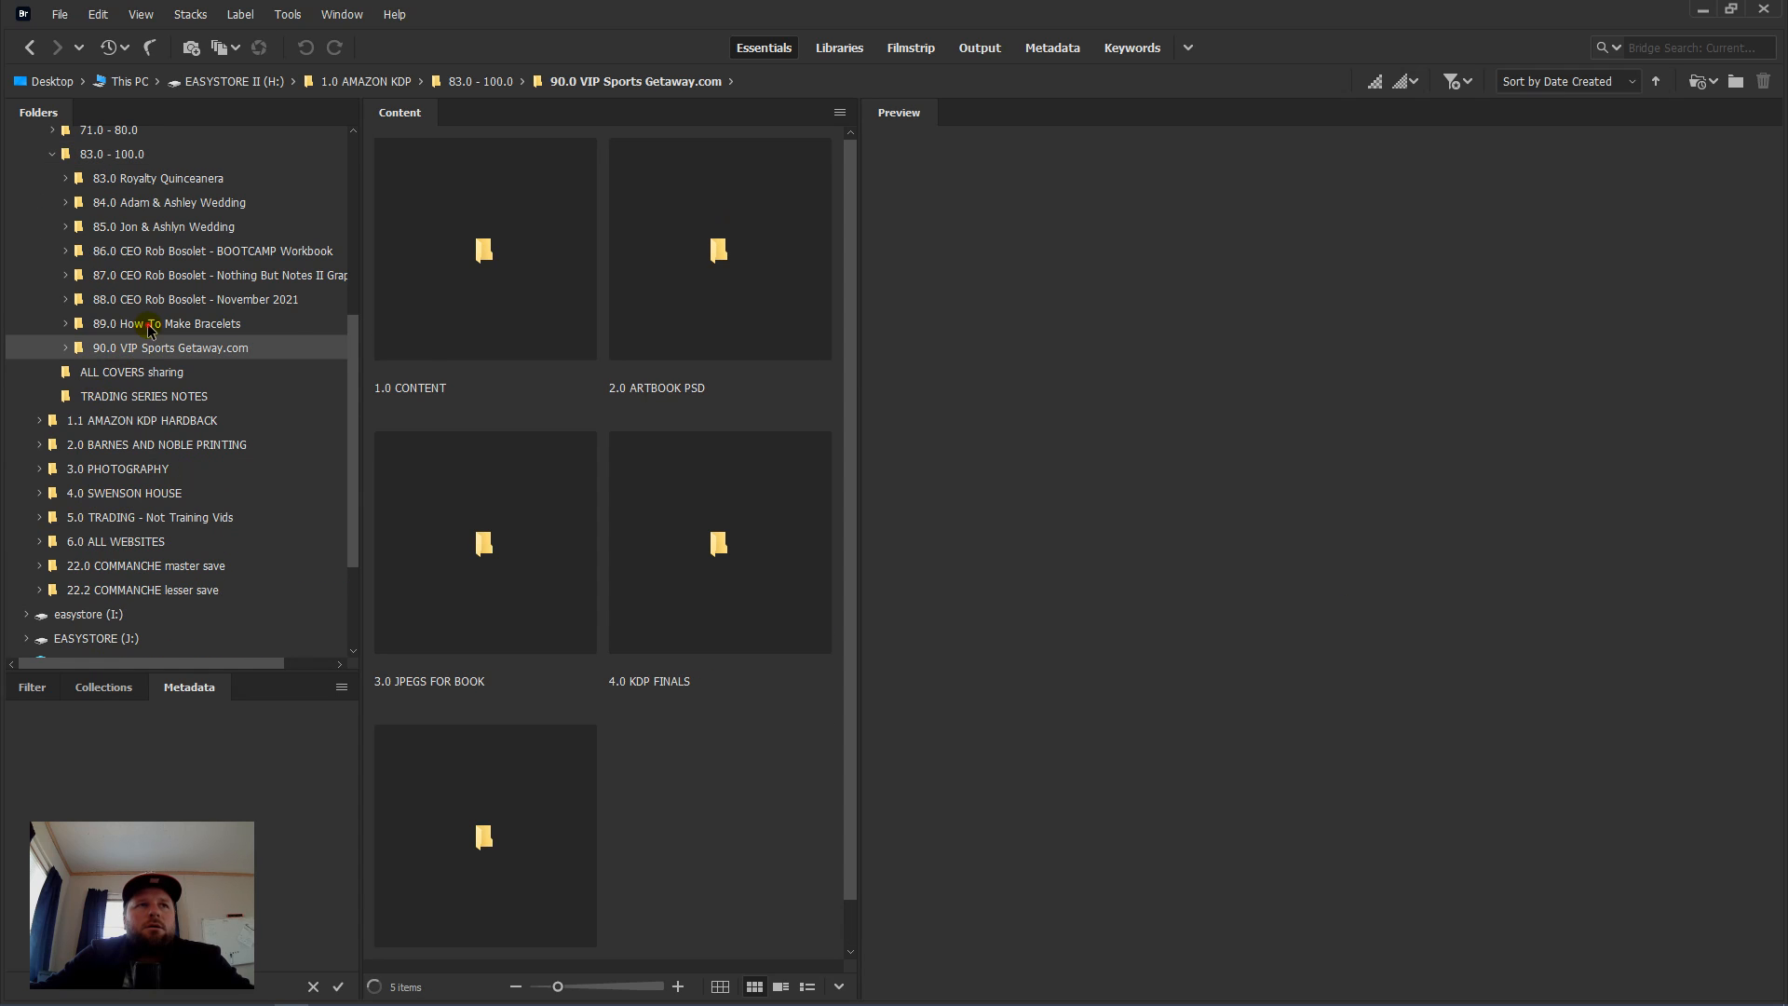
{"action": "left_click", "coordinate": [141, 324]}
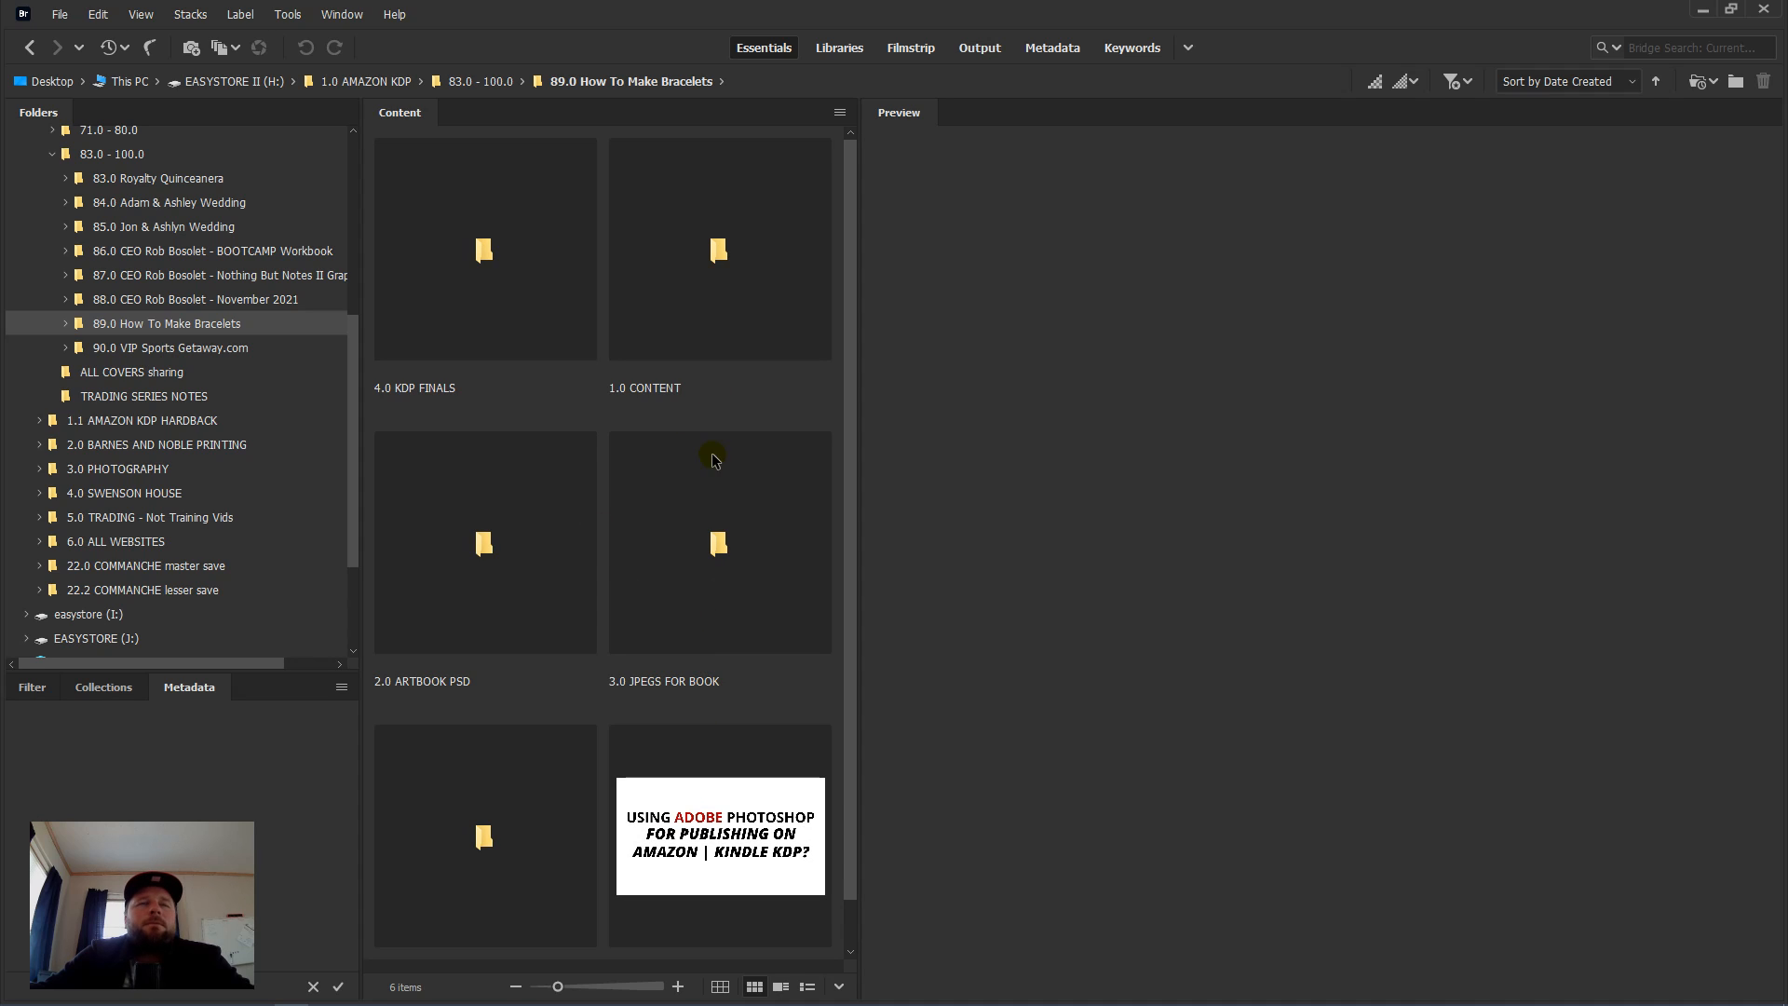
Step: Look into the 1.0 CONTENT folder, return to the book folder, and open 2.0 ARTBOOK PSD
{"action": "left_click", "coordinate": [738, 300]}
{"action": "double_click", "coordinate": [742, 296]}
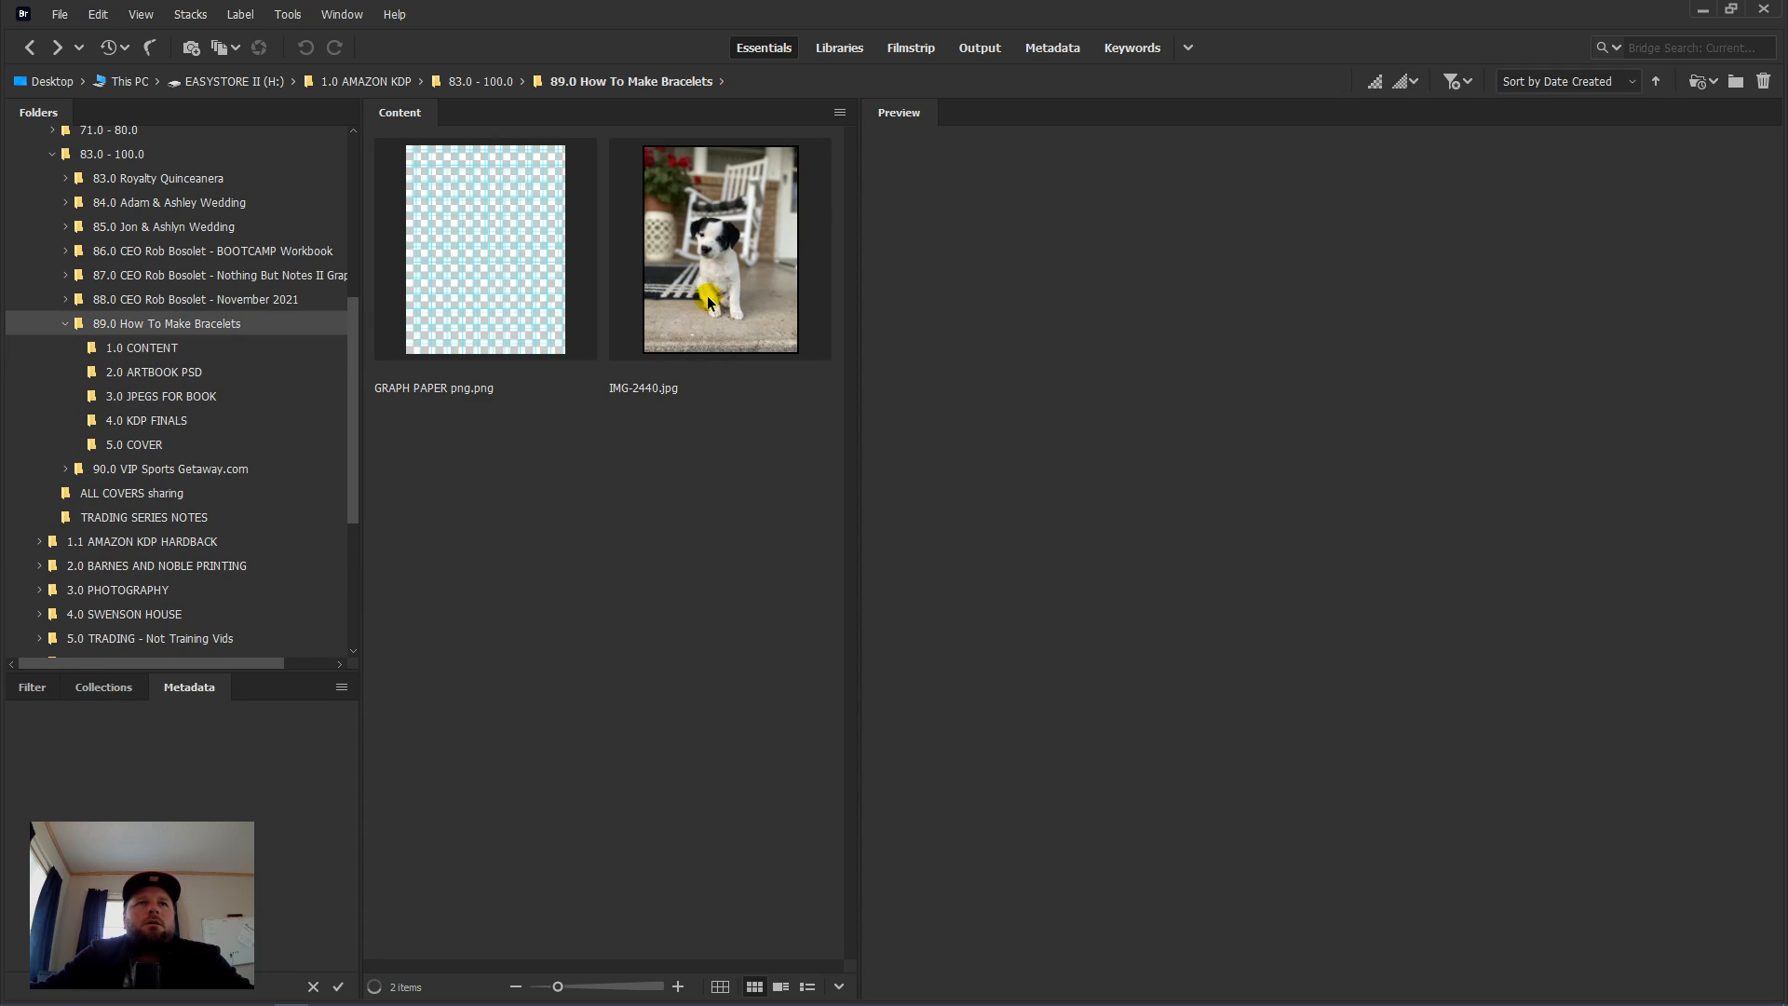
{"action": "key", "text": "alt+Left"}
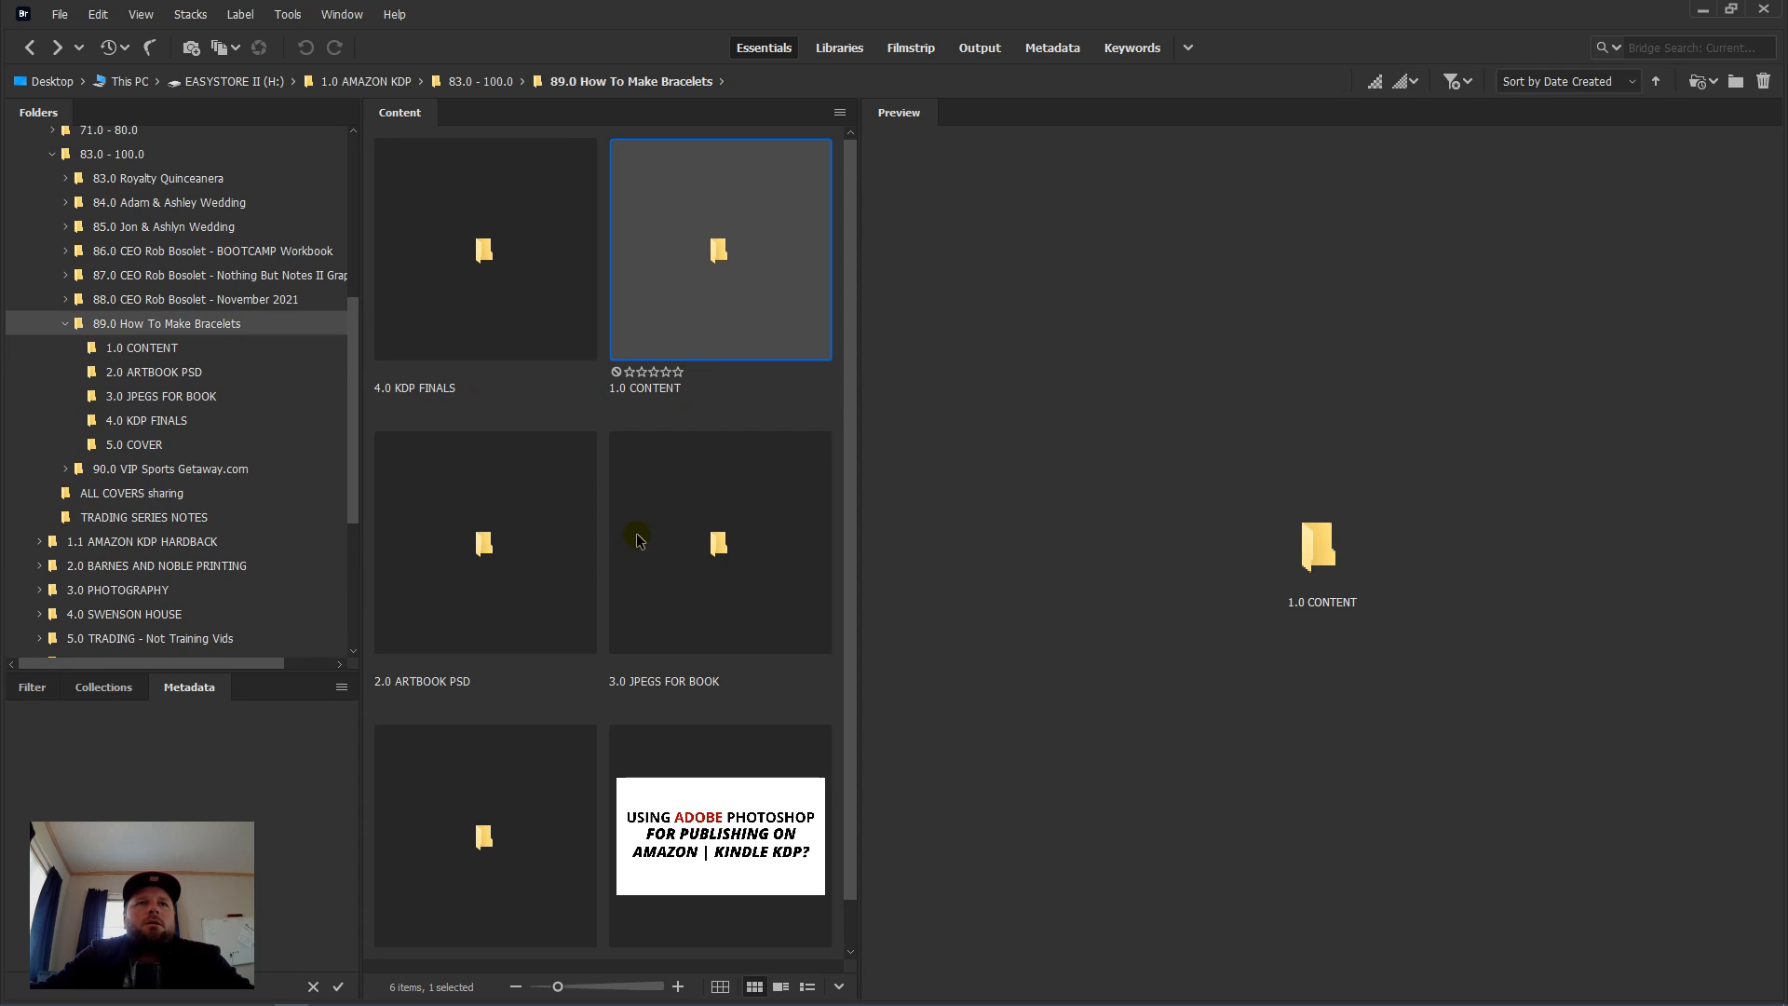
{"action": "left_click", "coordinate": [520, 558]}
{"action": "double_click", "coordinate": [514, 549]}
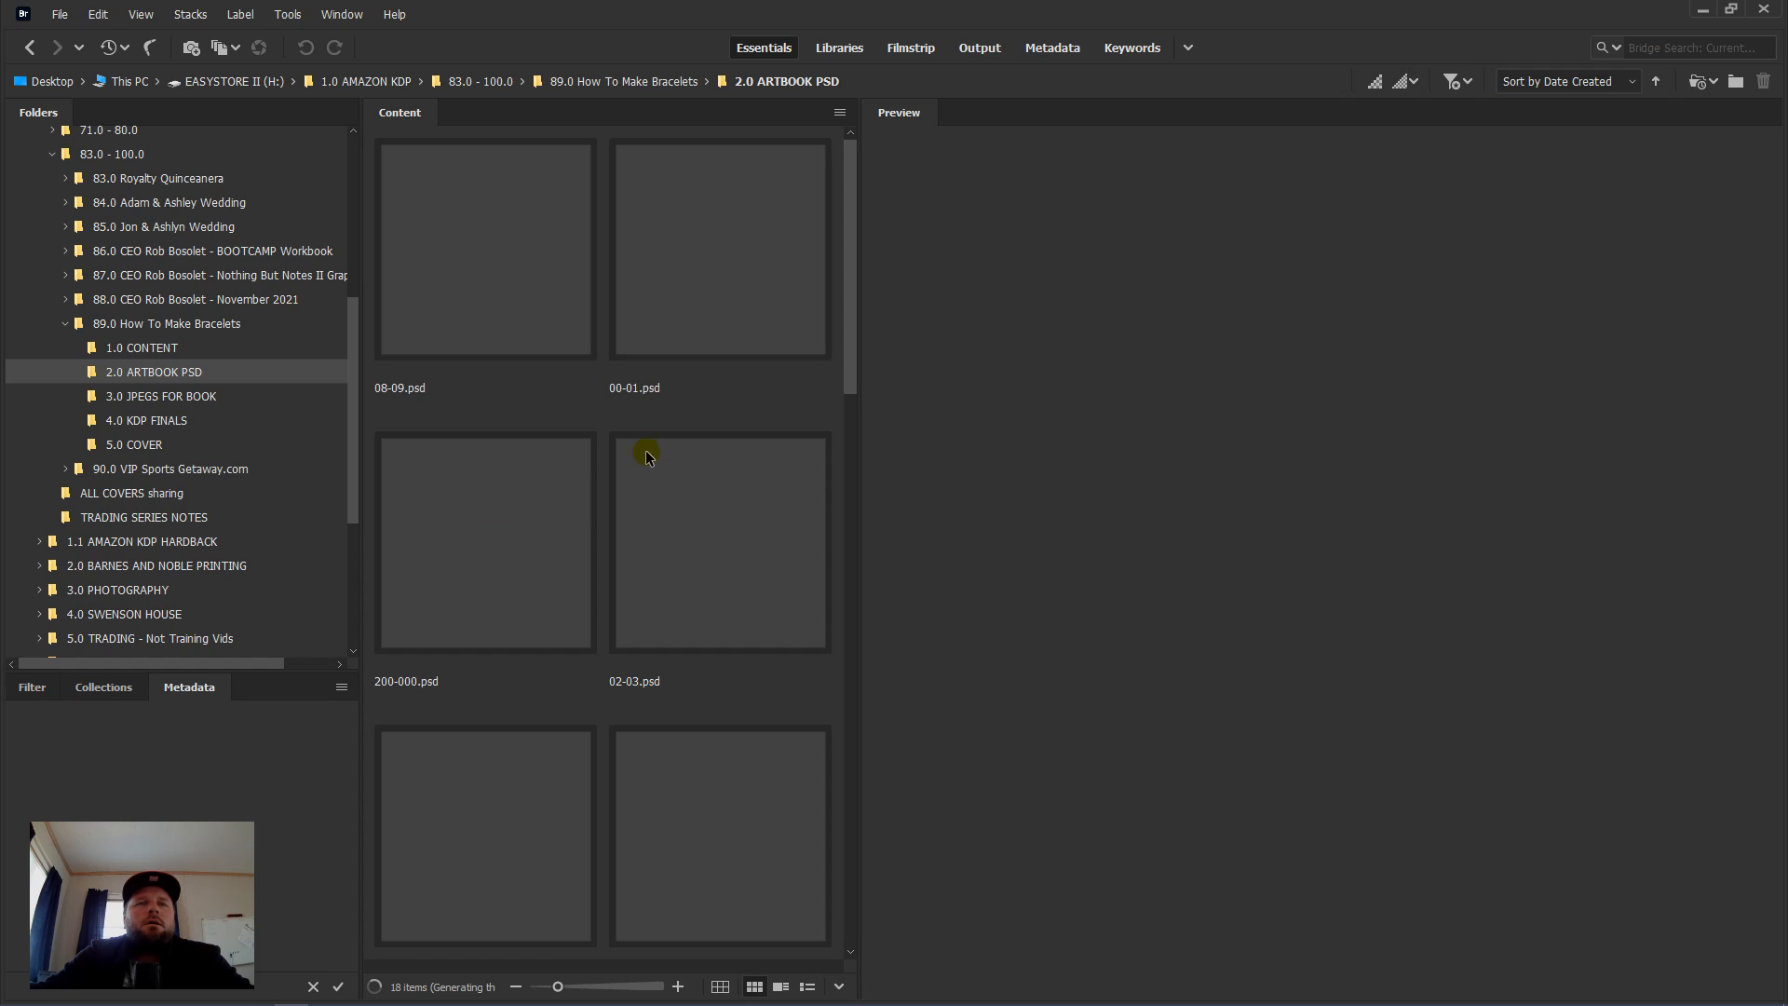
Step: Preview the book page files 08-09.psd, 00-01.psd and 30-01.psd
{"action": "left_click", "coordinate": [485, 264]}
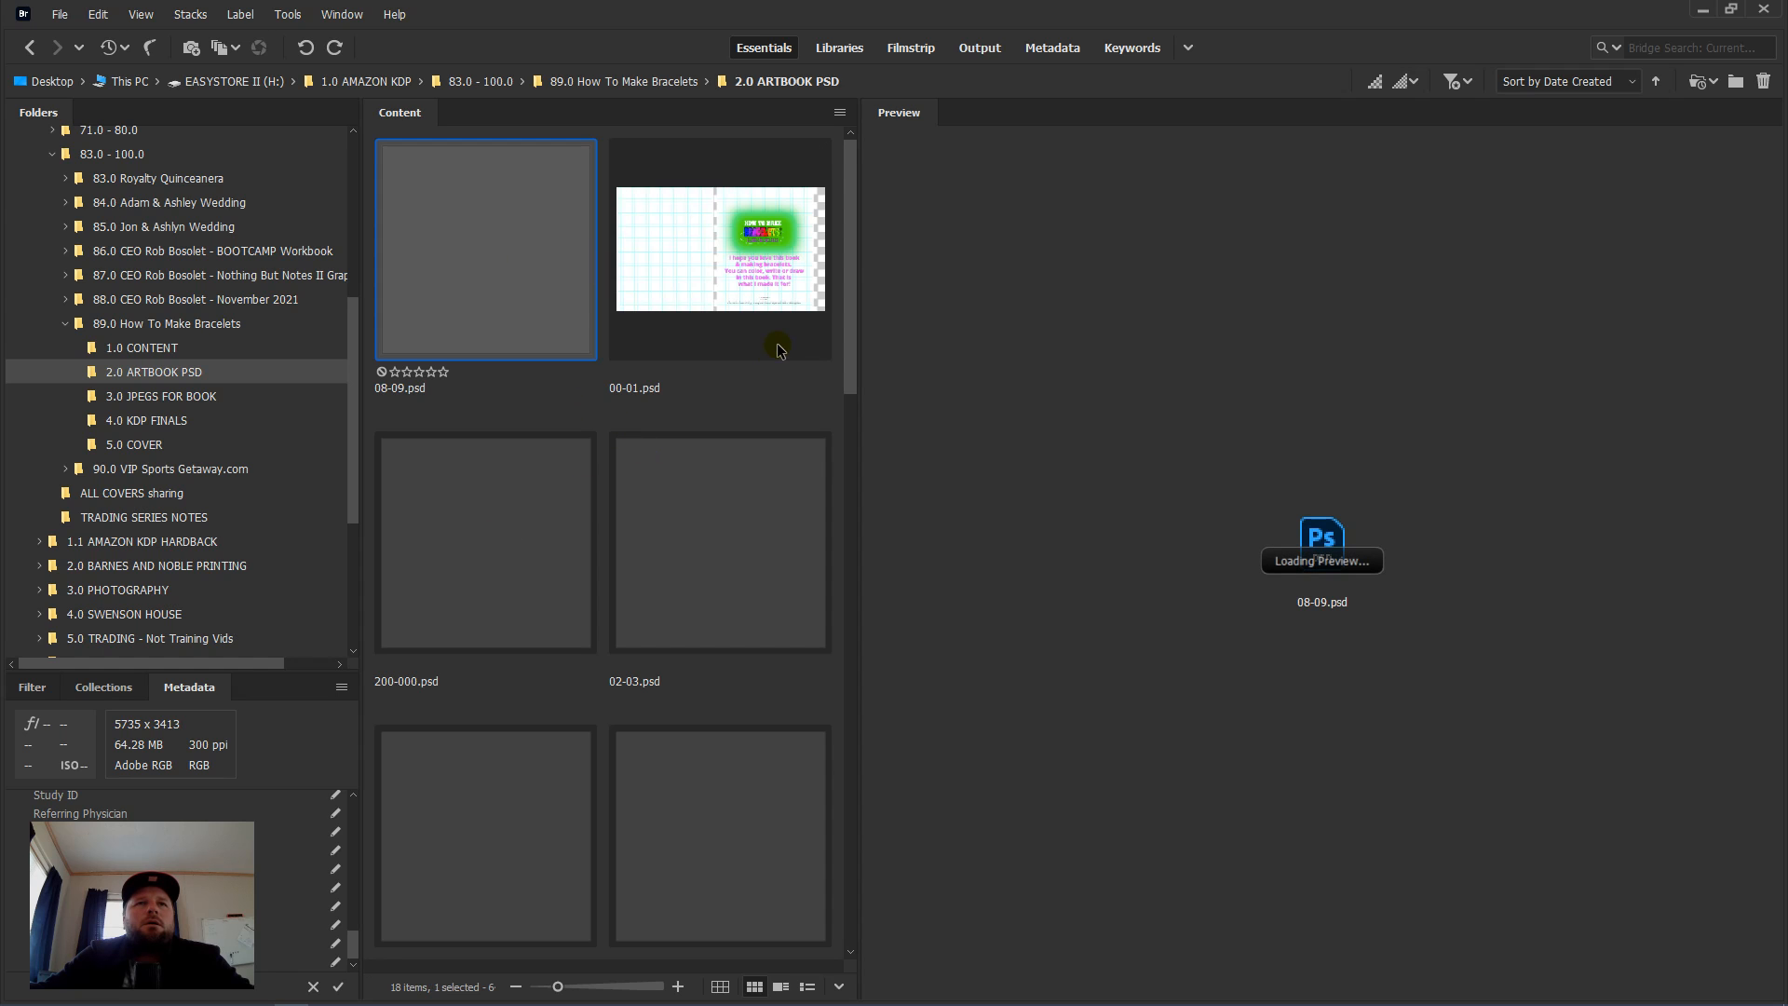
{"action": "left_click", "coordinate": [783, 328]}
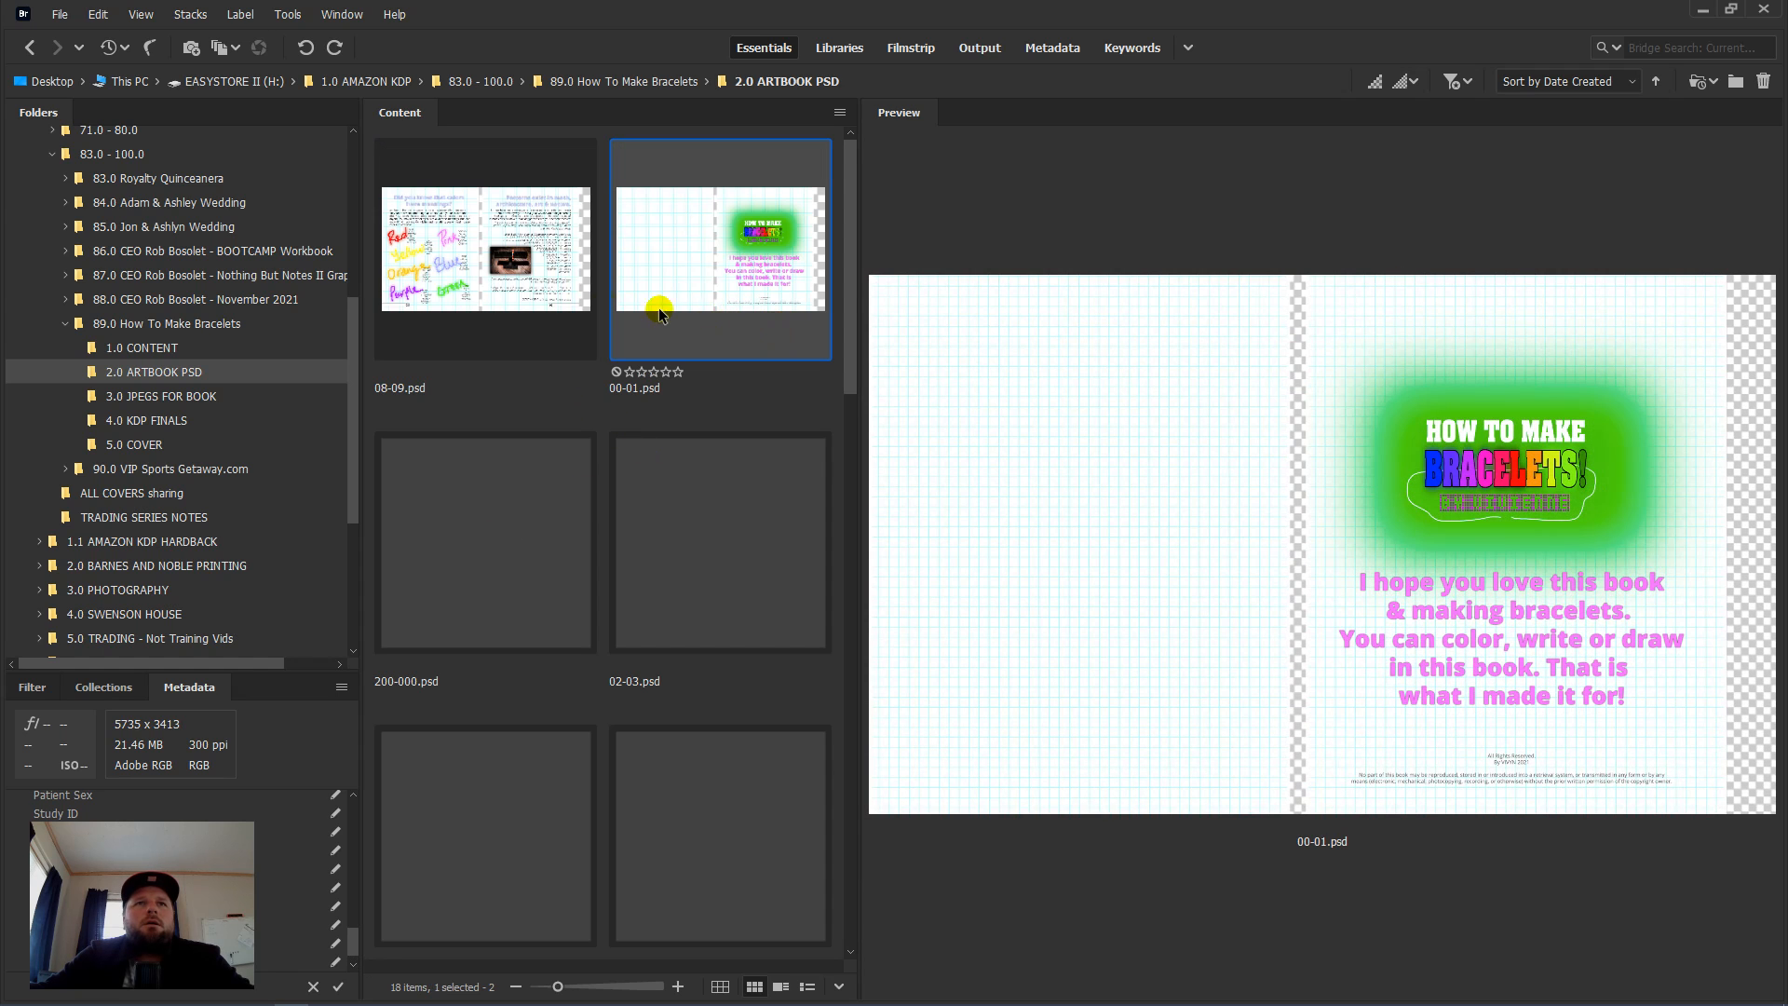
{"action": "scroll", "coordinate": [687, 296], "scroll_direction": "down", "scroll_amount": 10}
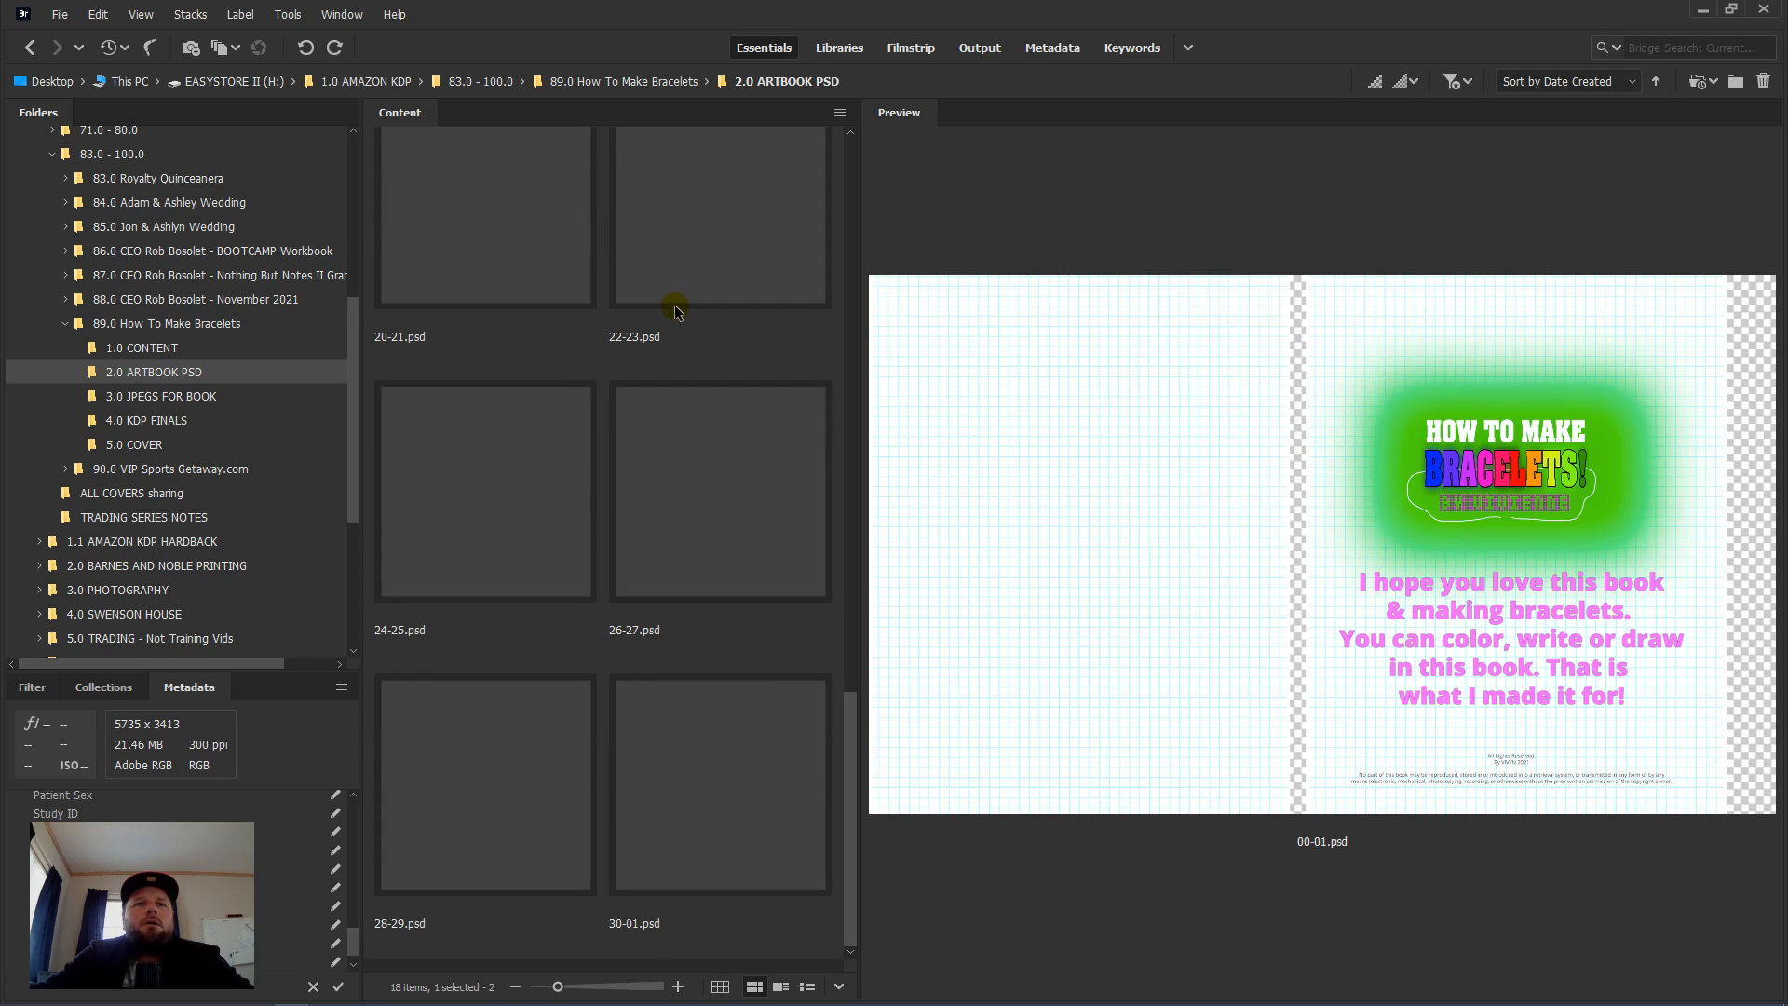
{"action": "left_click", "coordinate": [720, 863]}
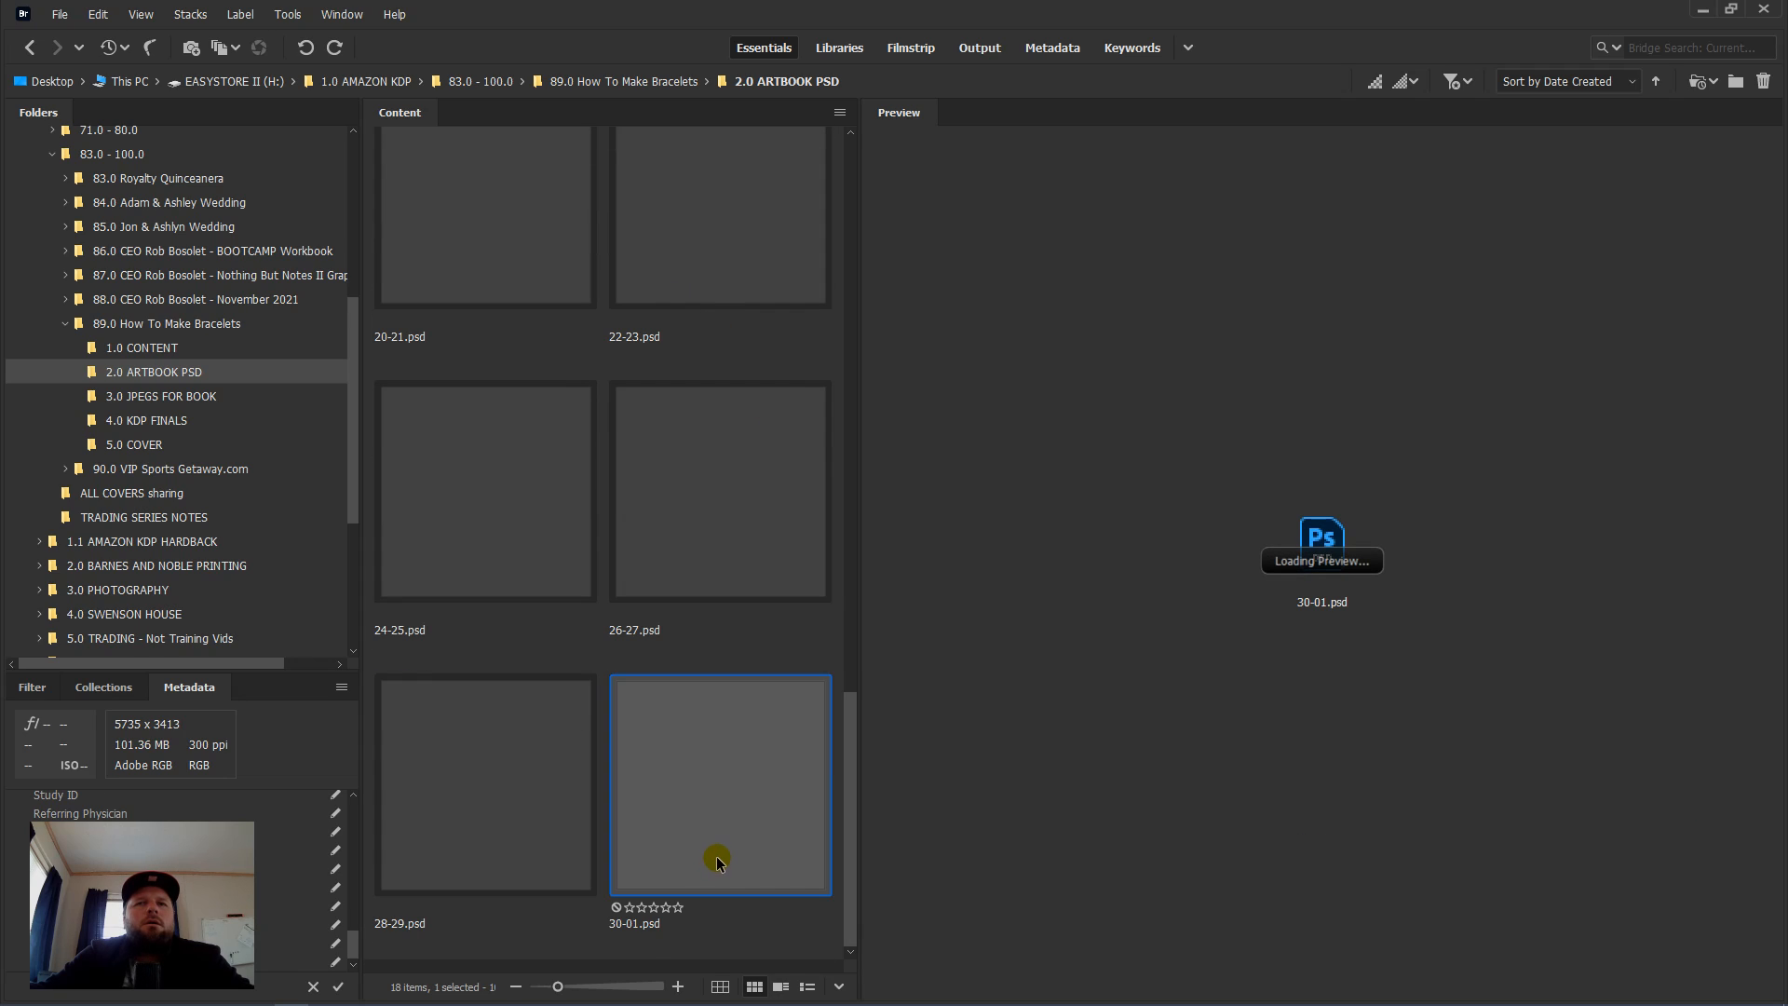
Step: Open the book page file 30-01.psd from Bridge in Photoshop
{"action": "double_click", "coordinate": [721, 857]}
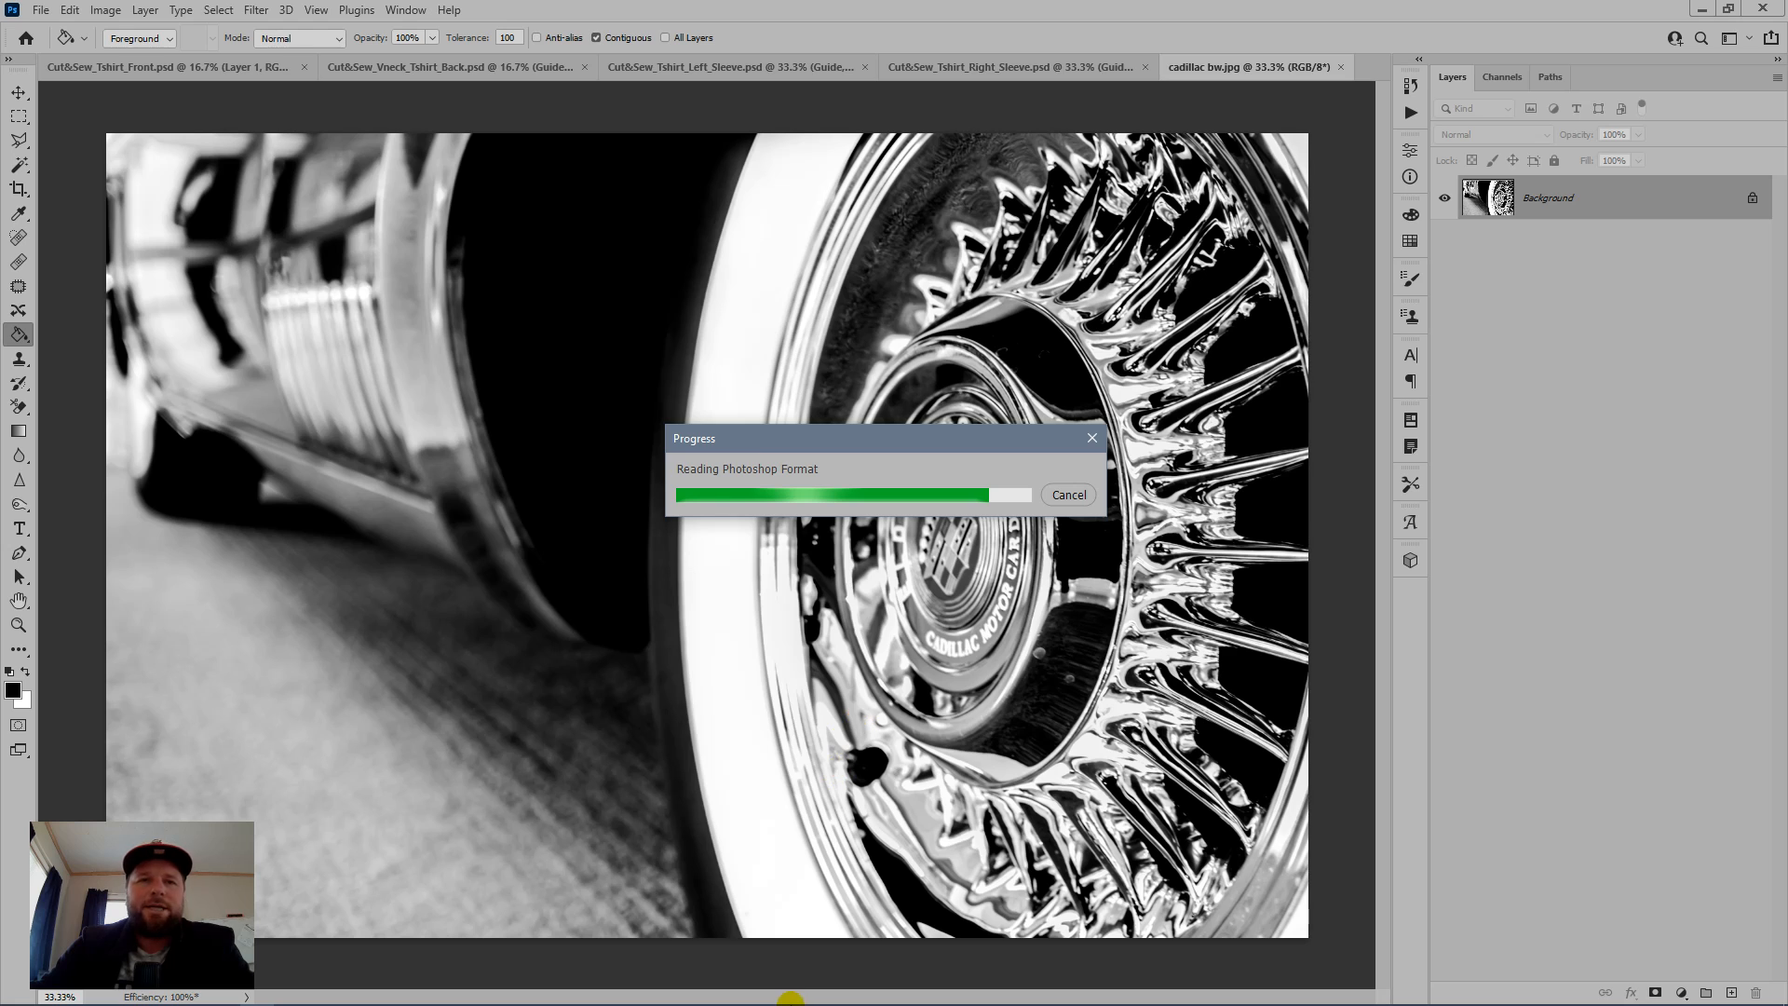
{"action": "mouse_move", "coordinate": [789, 1001]}
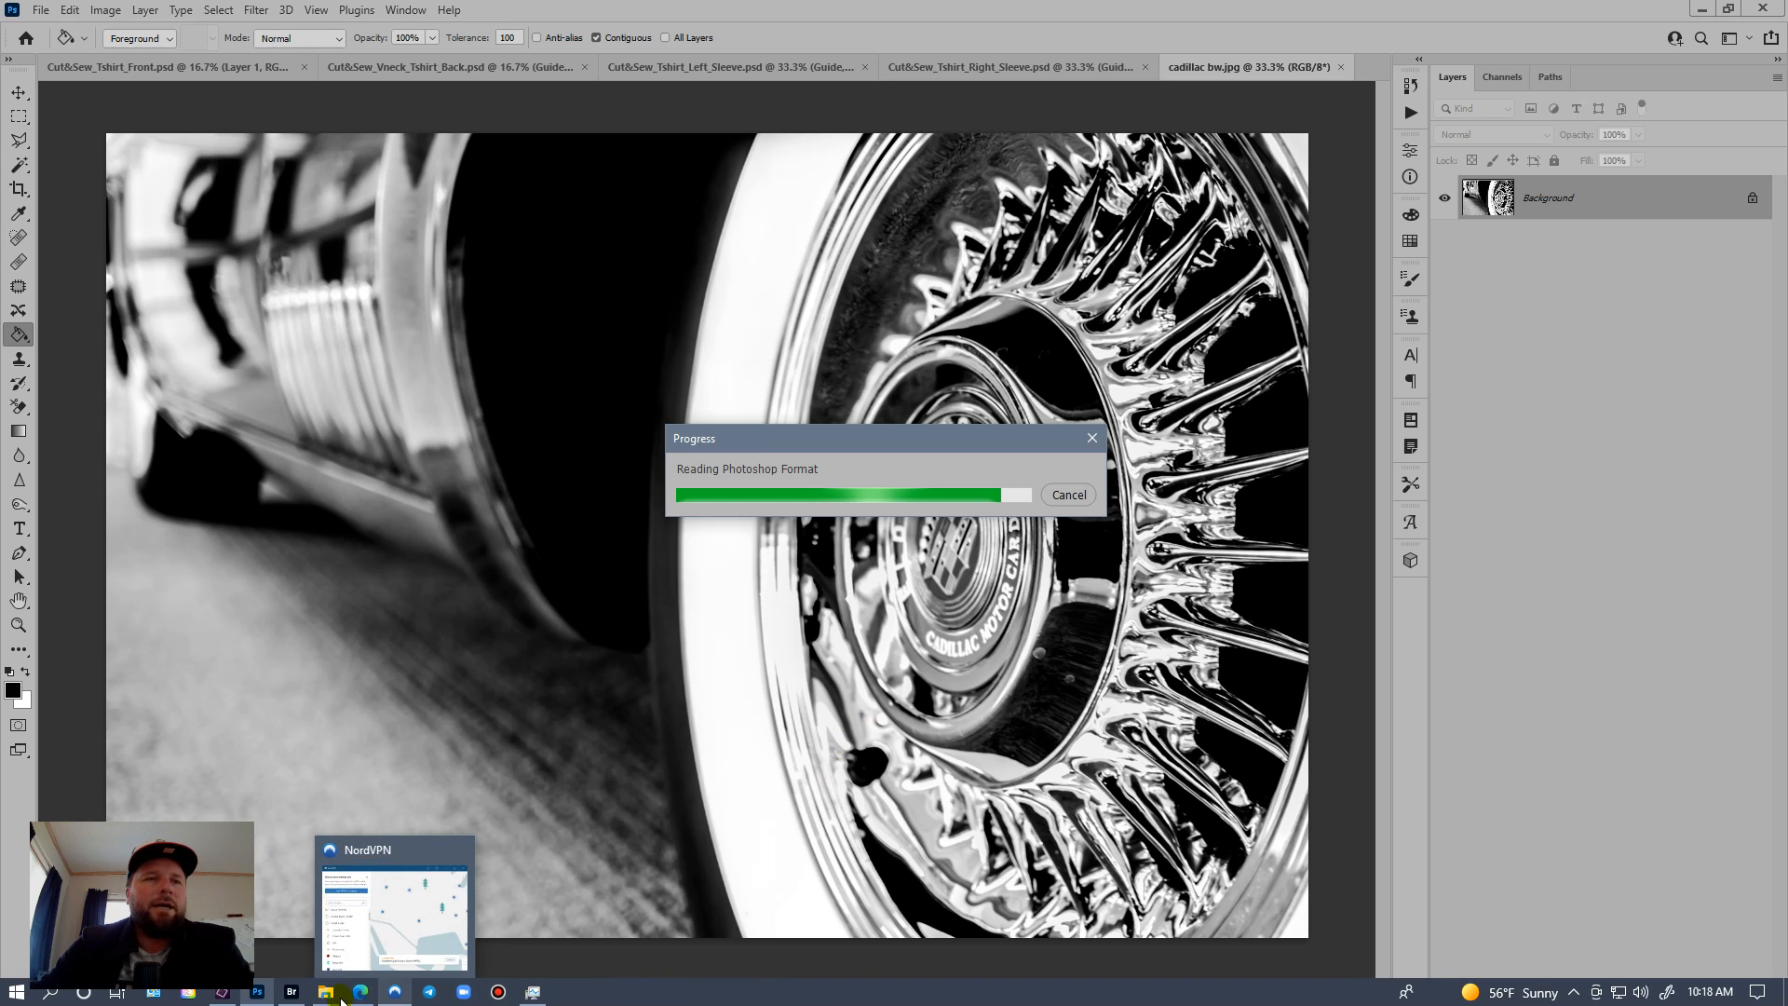
{"action": "left_click", "coordinate": [291, 992]}
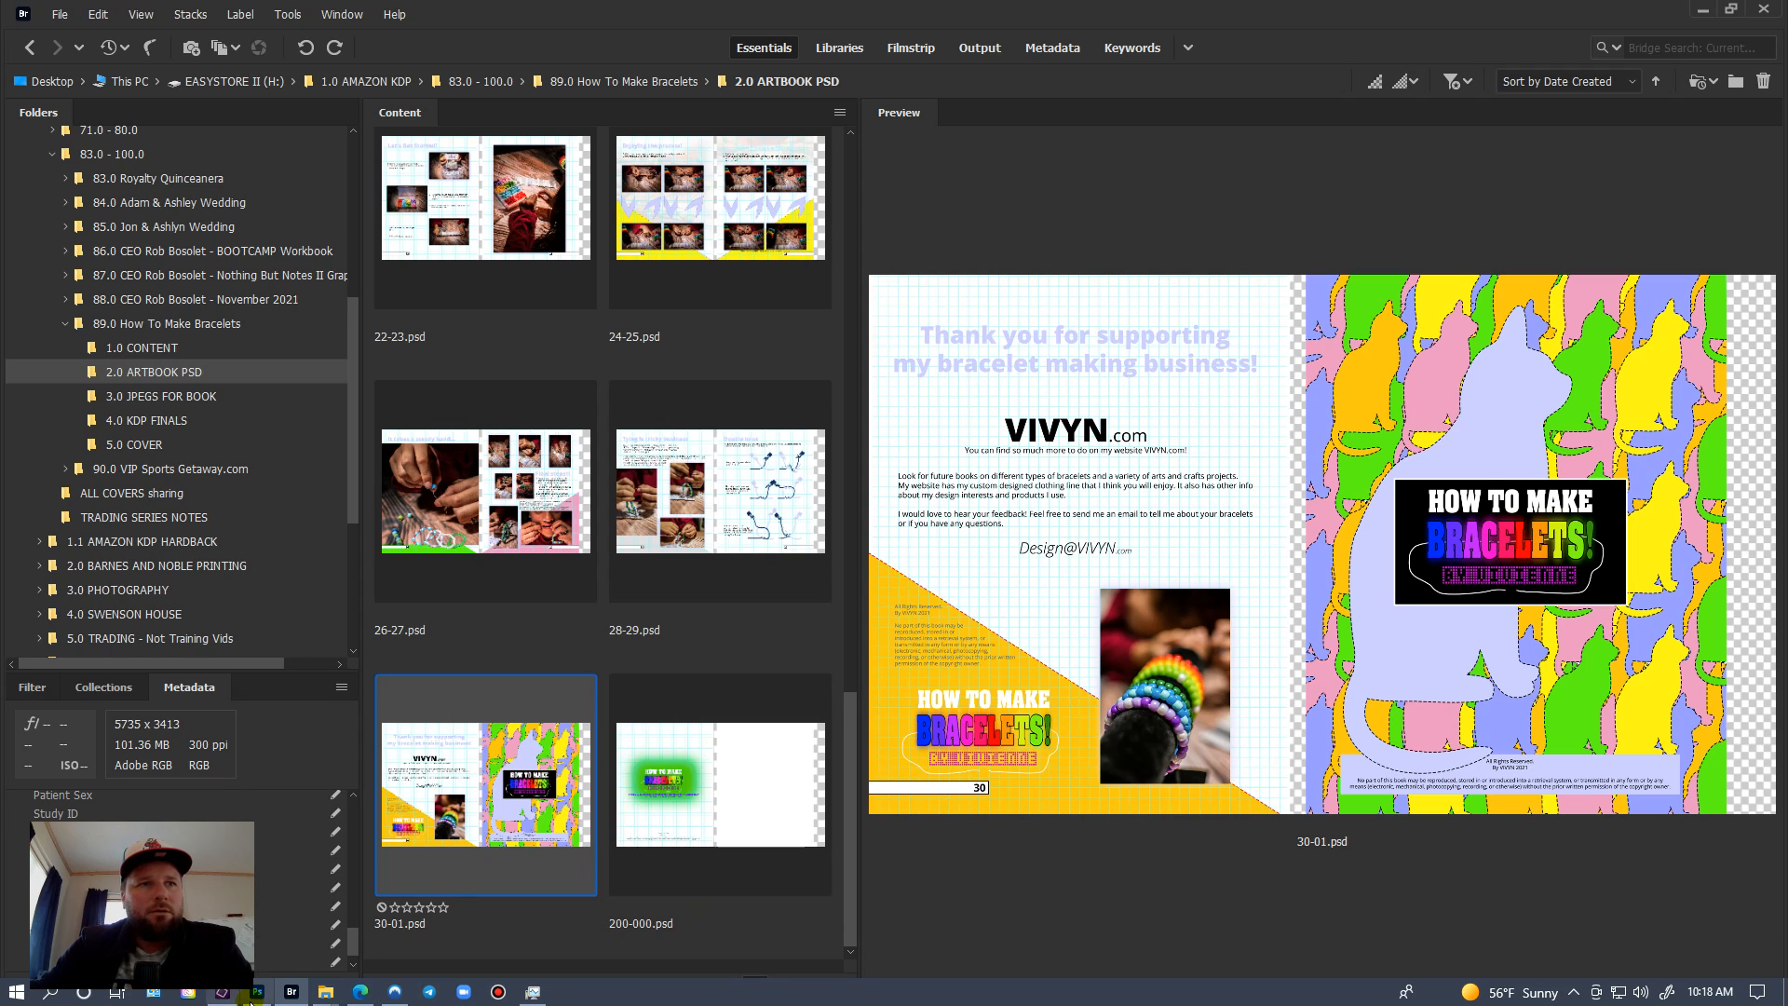
{"action": "left_click", "coordinate": [251, 1002]}
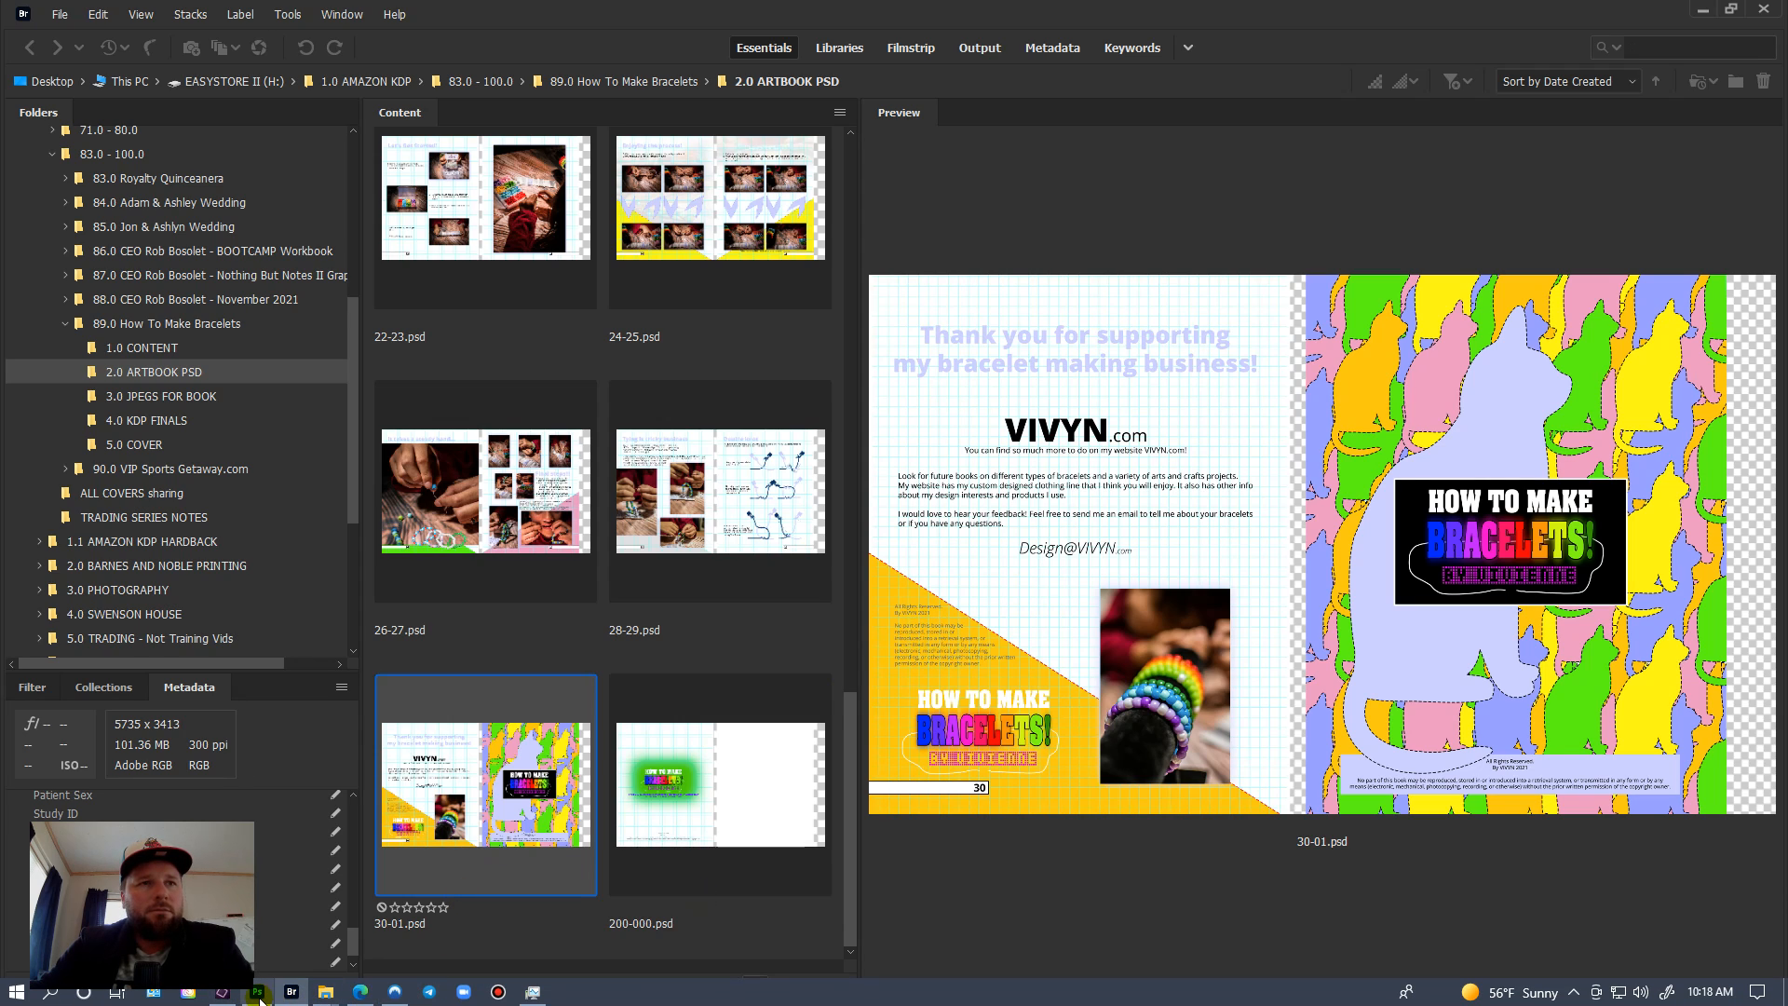
Step: Switch to the browser and publish the Cool Hand Footer template with its display condition including the Entire Site
{"action": "left_click", "coordinate": [360, 992]}
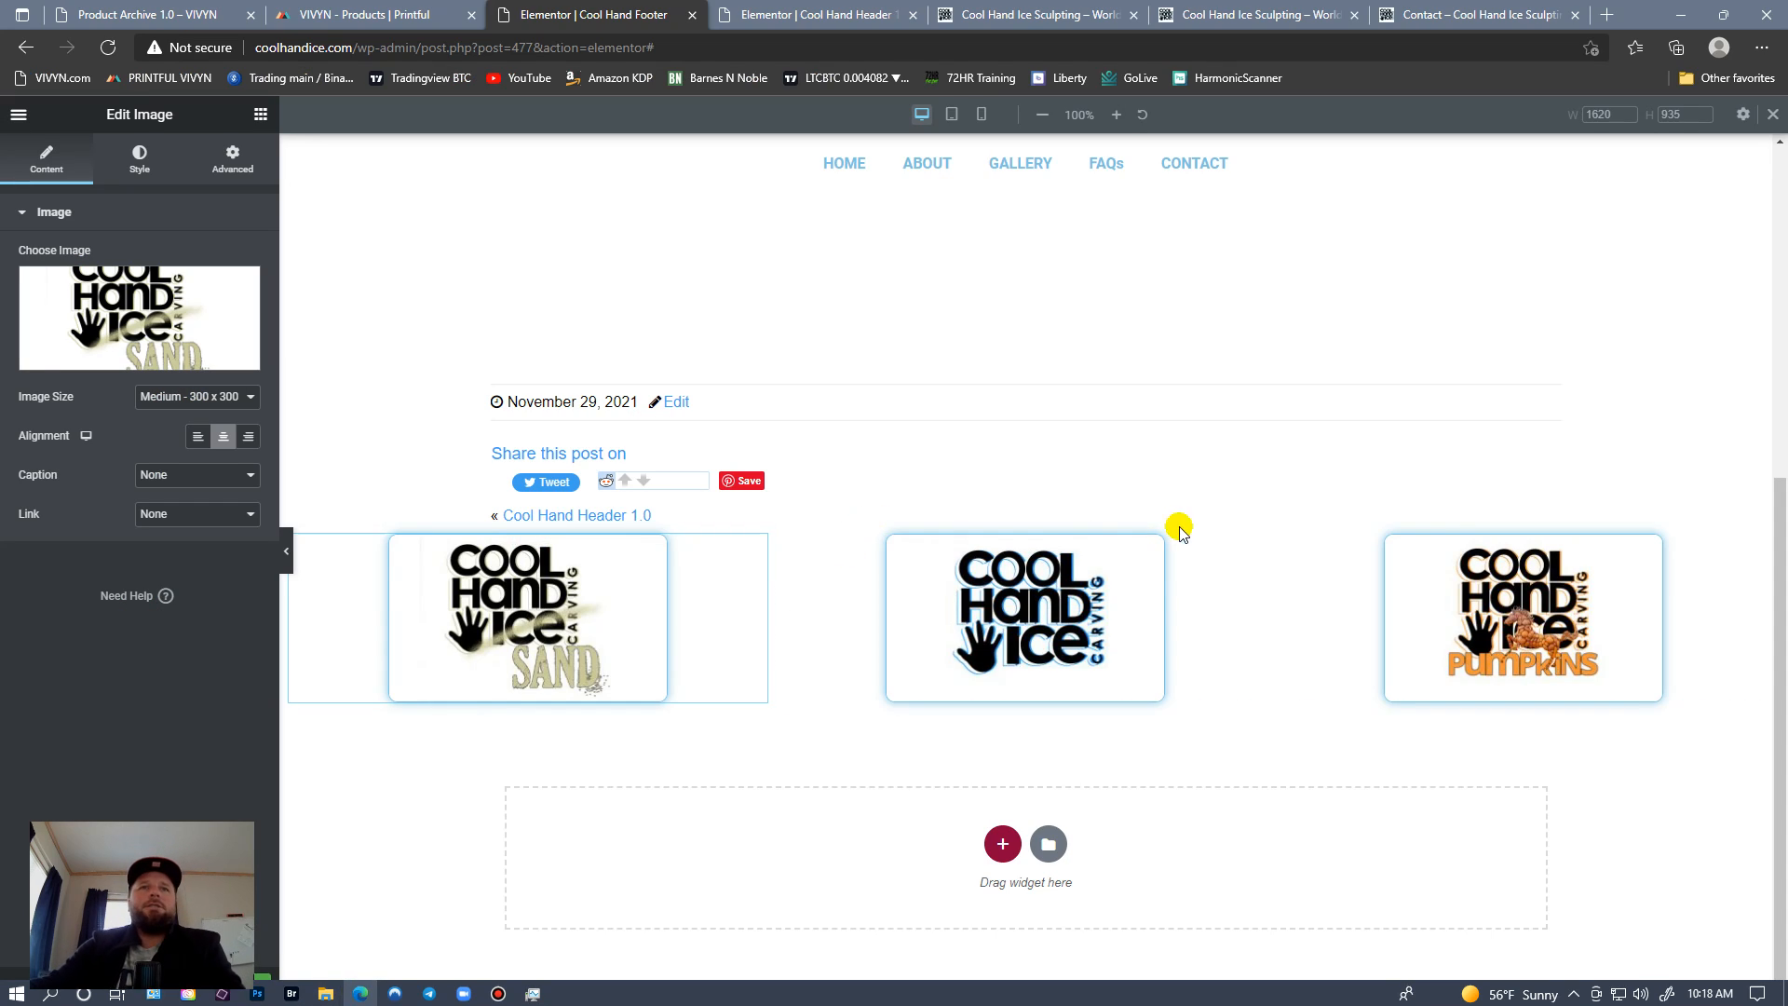
{"action": "left_click", "coordinate": [207, 989]}
{"action": "left_click", "coordinate": [943, 610]}
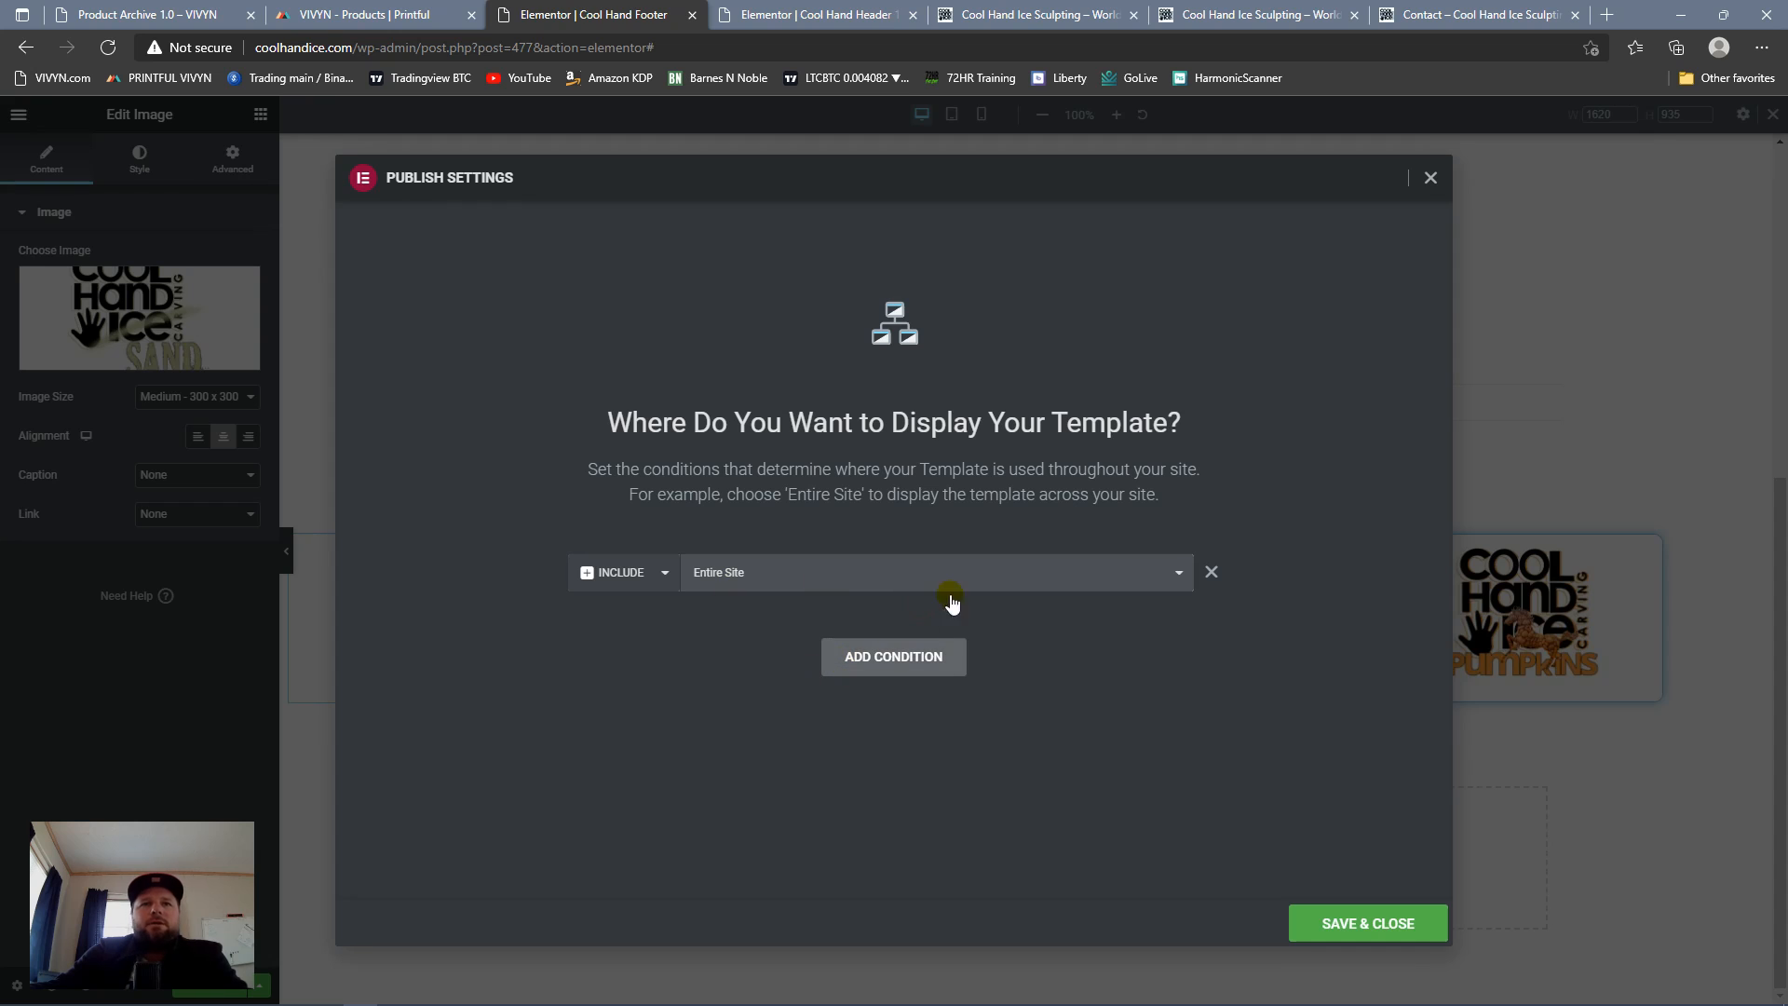
{"action": "left_click", "coordinate": [1334, 923]}
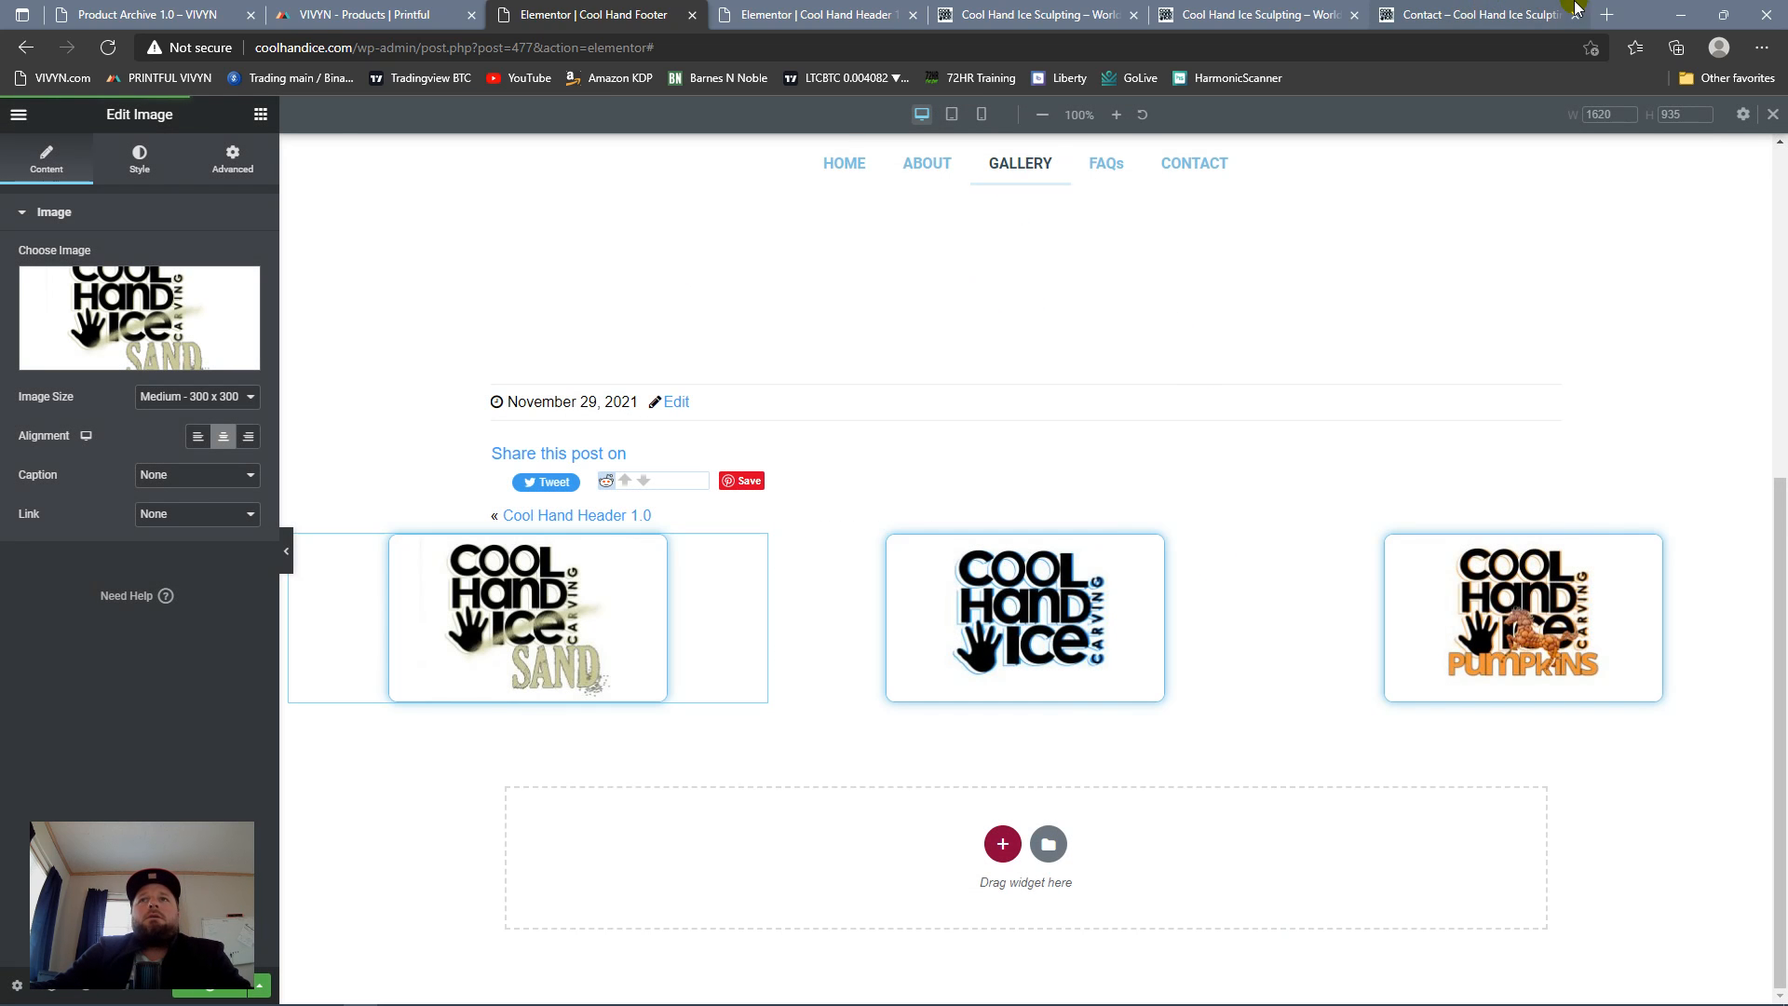
Step: Reload the Cool Hand Ice homepage and check the published footer at the end of the page
{"action": "left_click", "coordinate": [1257, 14]}
{"action": "left_click", "coordinate": [108, 48]}
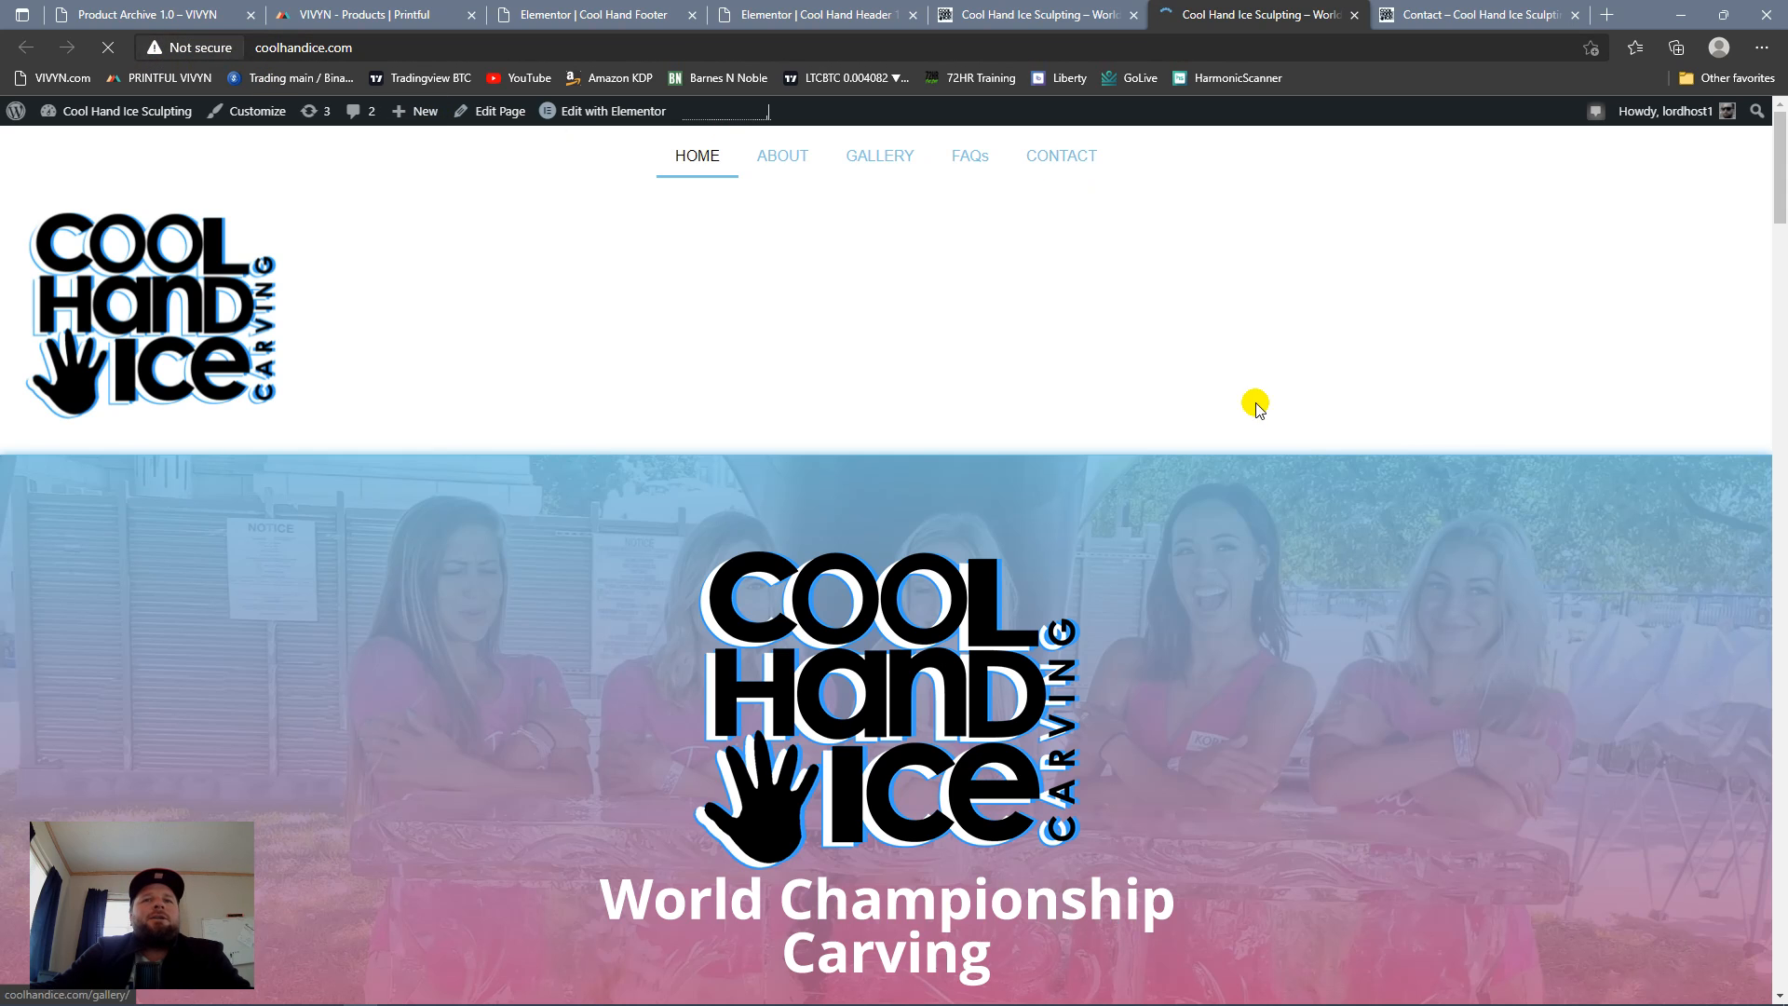
{"action": "scroll", "coordinate": [1236, 432], "scroll_direction": "down", "scroll_amount": 20}
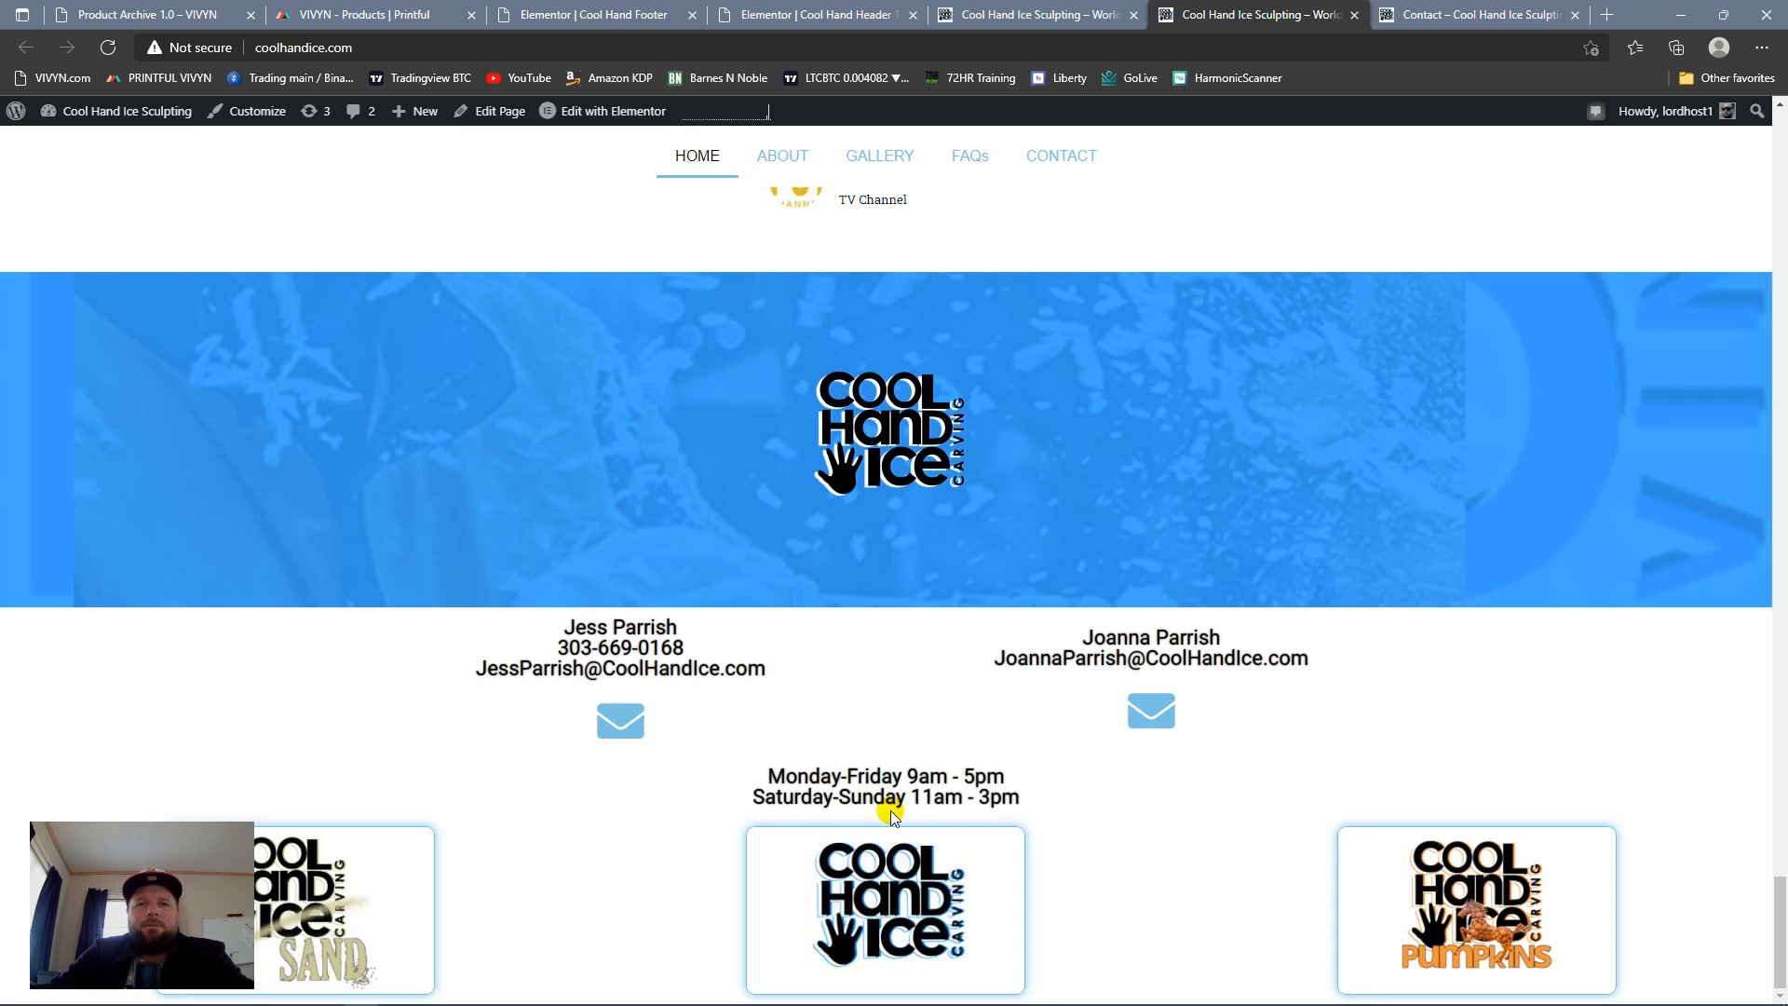
Step: Switch to Photoshop and copy the entire All Rights Reserved copyright text from the orange area of 30-01.psd
{"action": "mouse_move", "coordinate": [910, 989]}
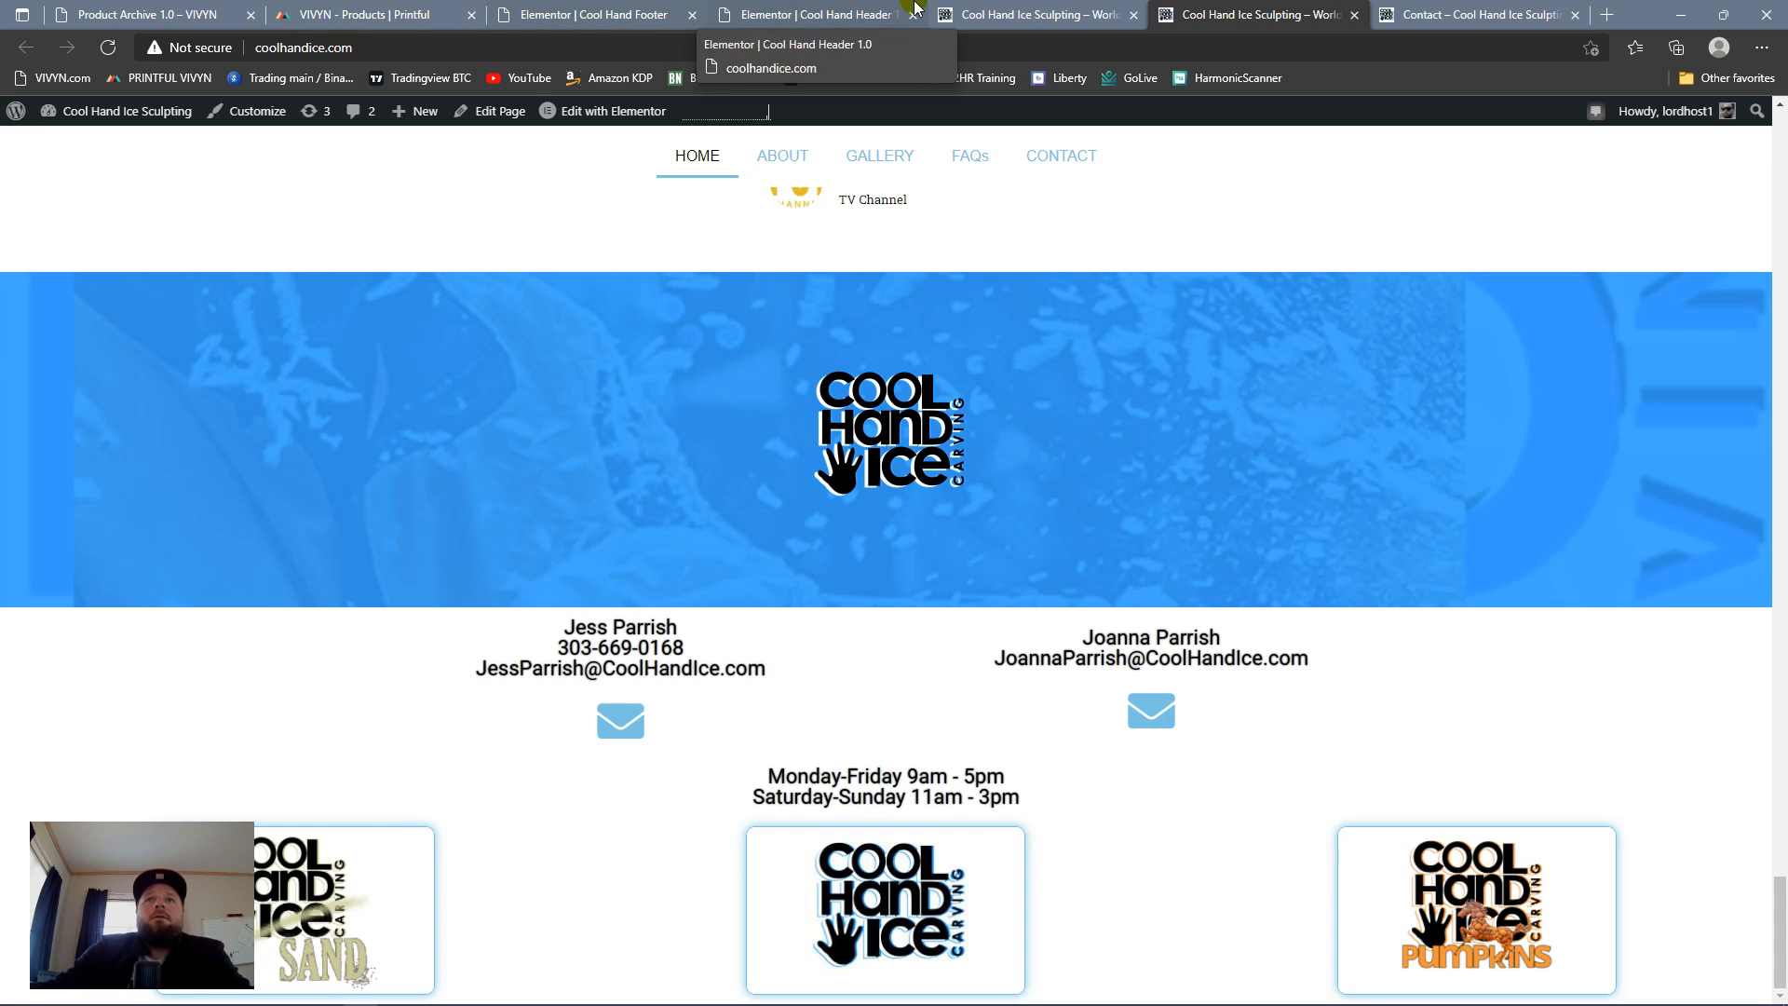
{"action": "left_click", "coordinate": [259, 993]}
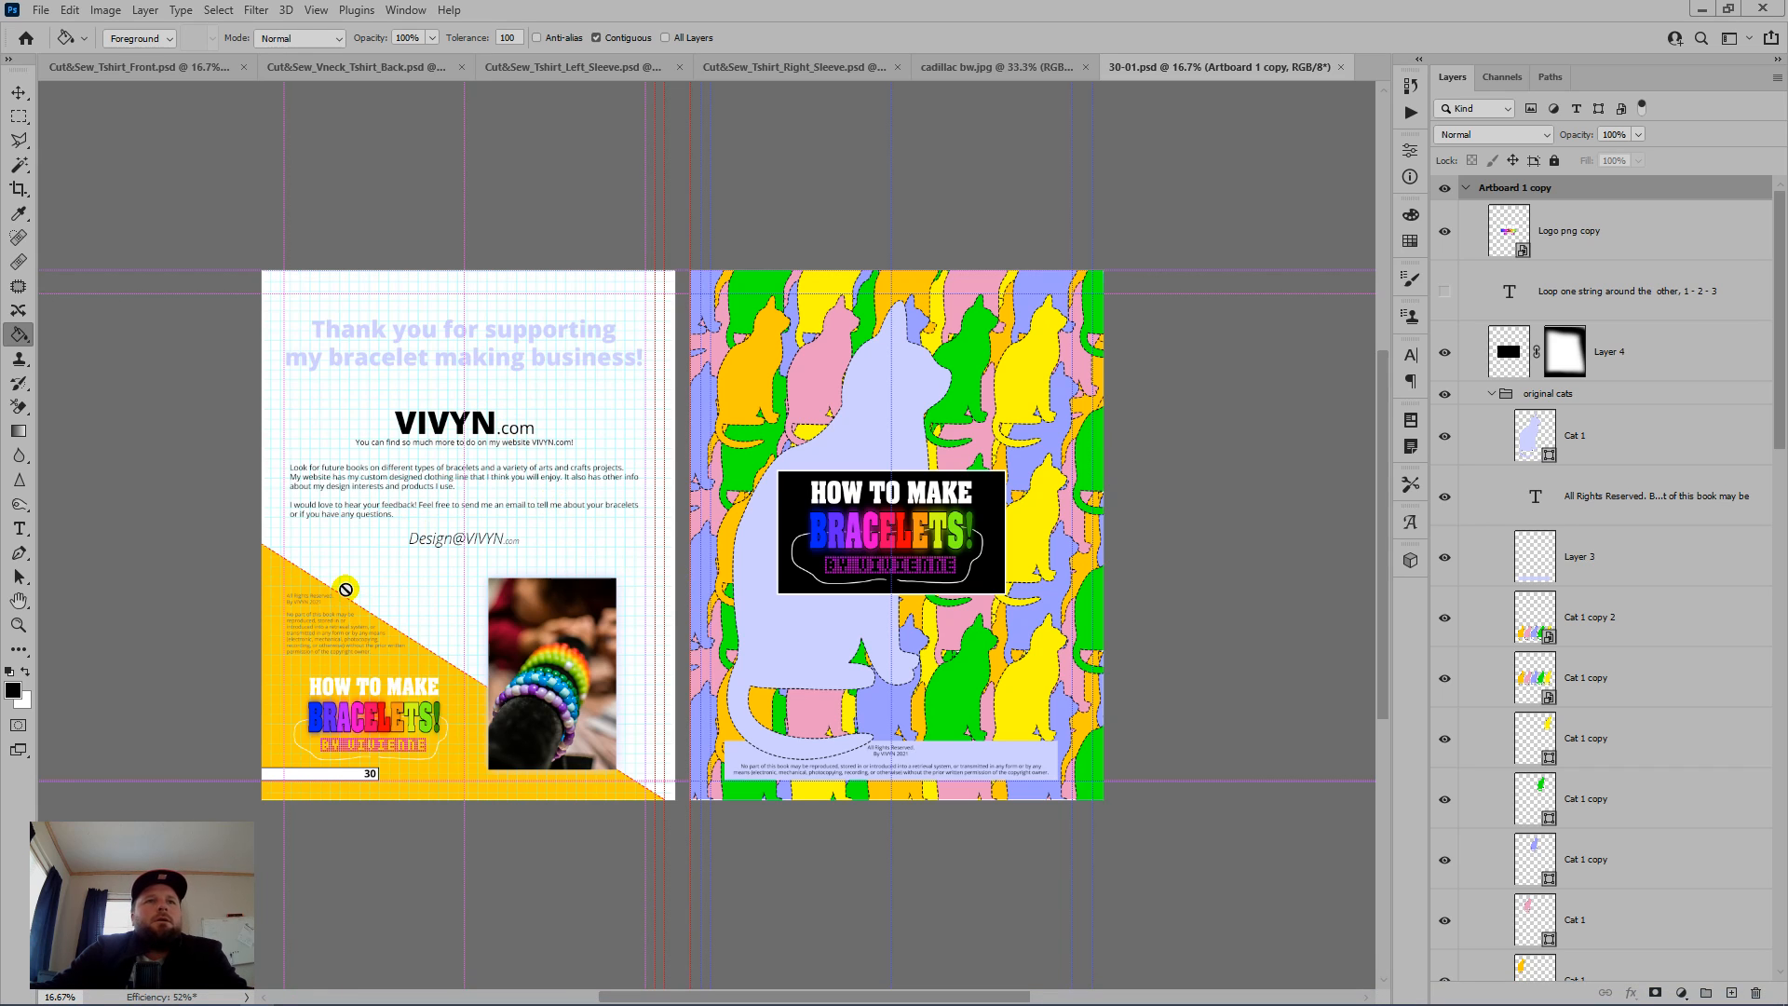
{"action": "key", "text": "t"}
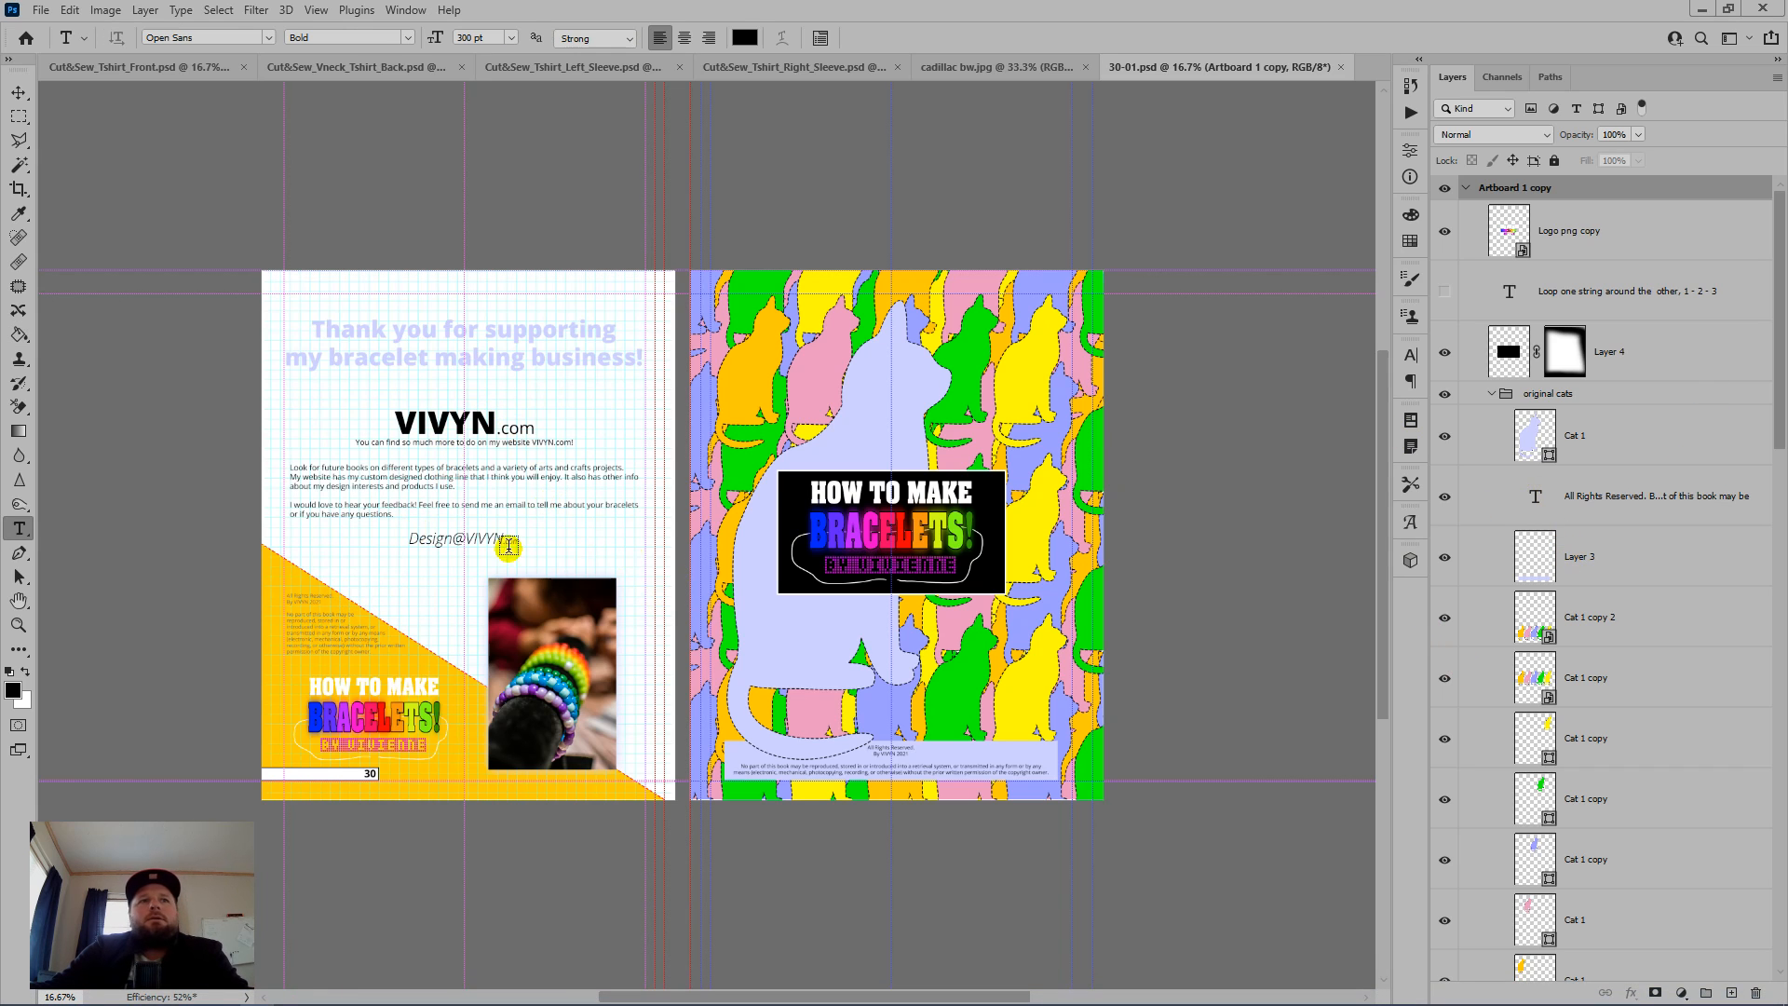
{"action": "scroll", "coordinate": [294, 667], "scroll_direction": "up", "scroll_amount": 3}
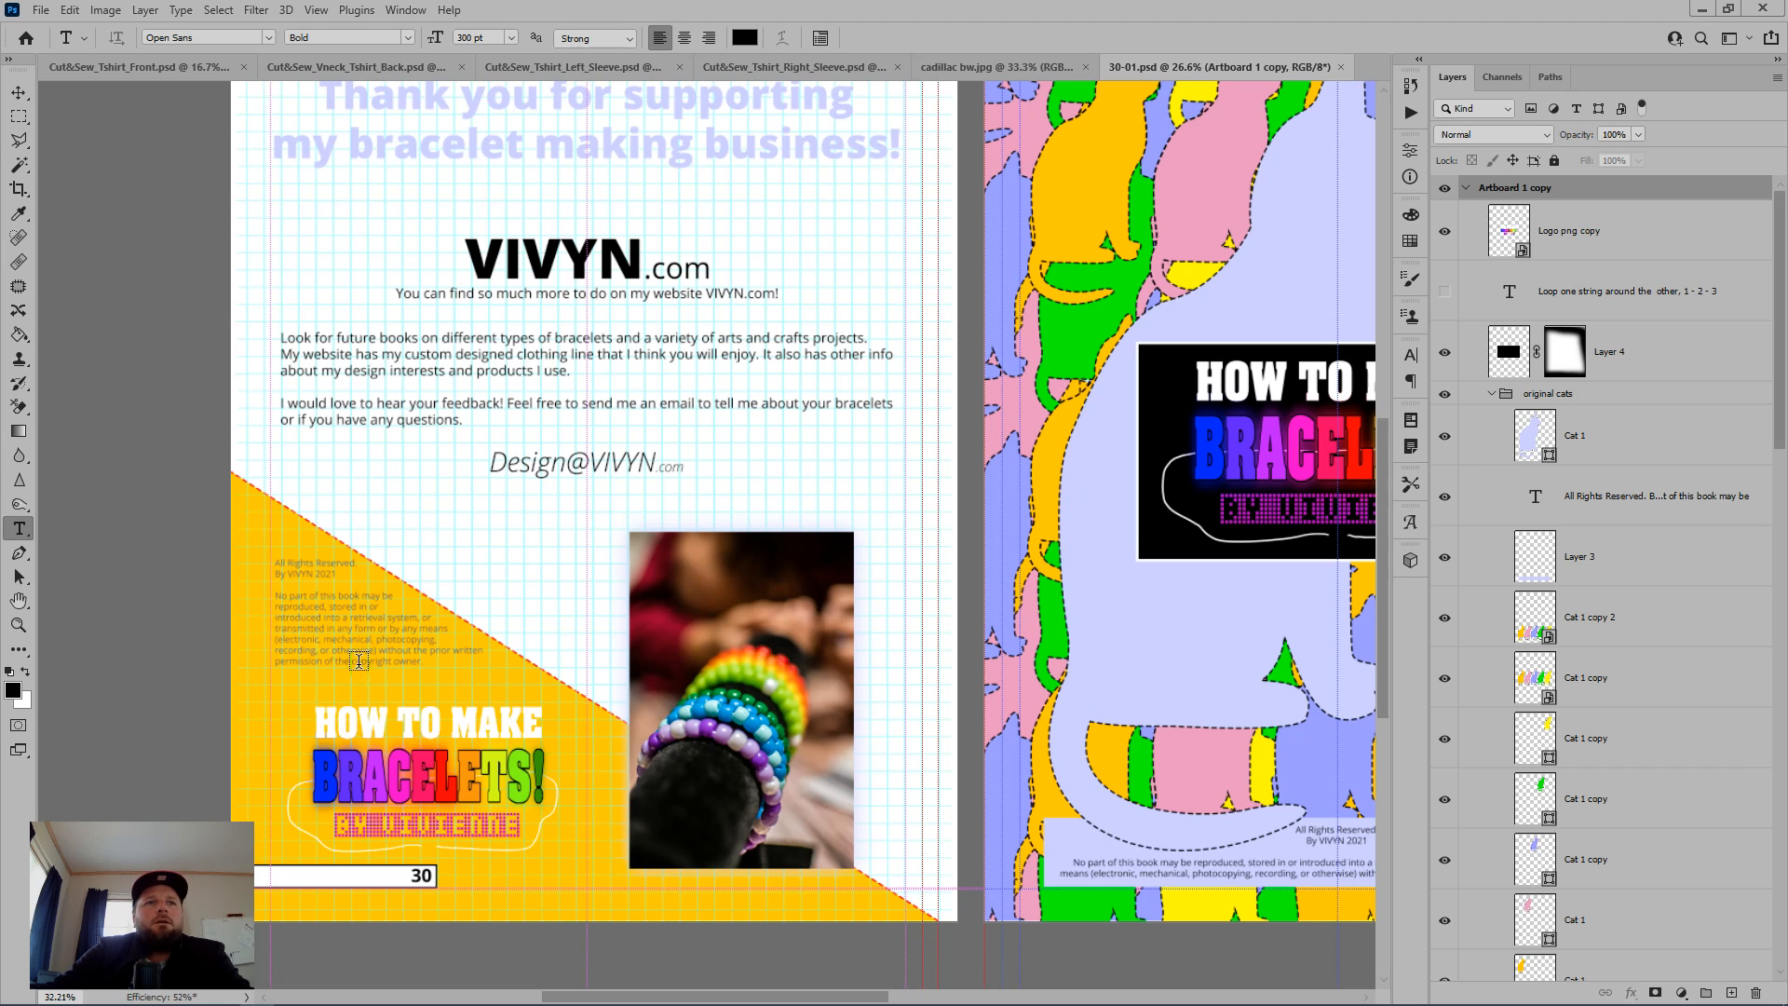
{"action": "left_click_drag", "start_coordinate": [360, 659], "coordinate": [552, 633]}
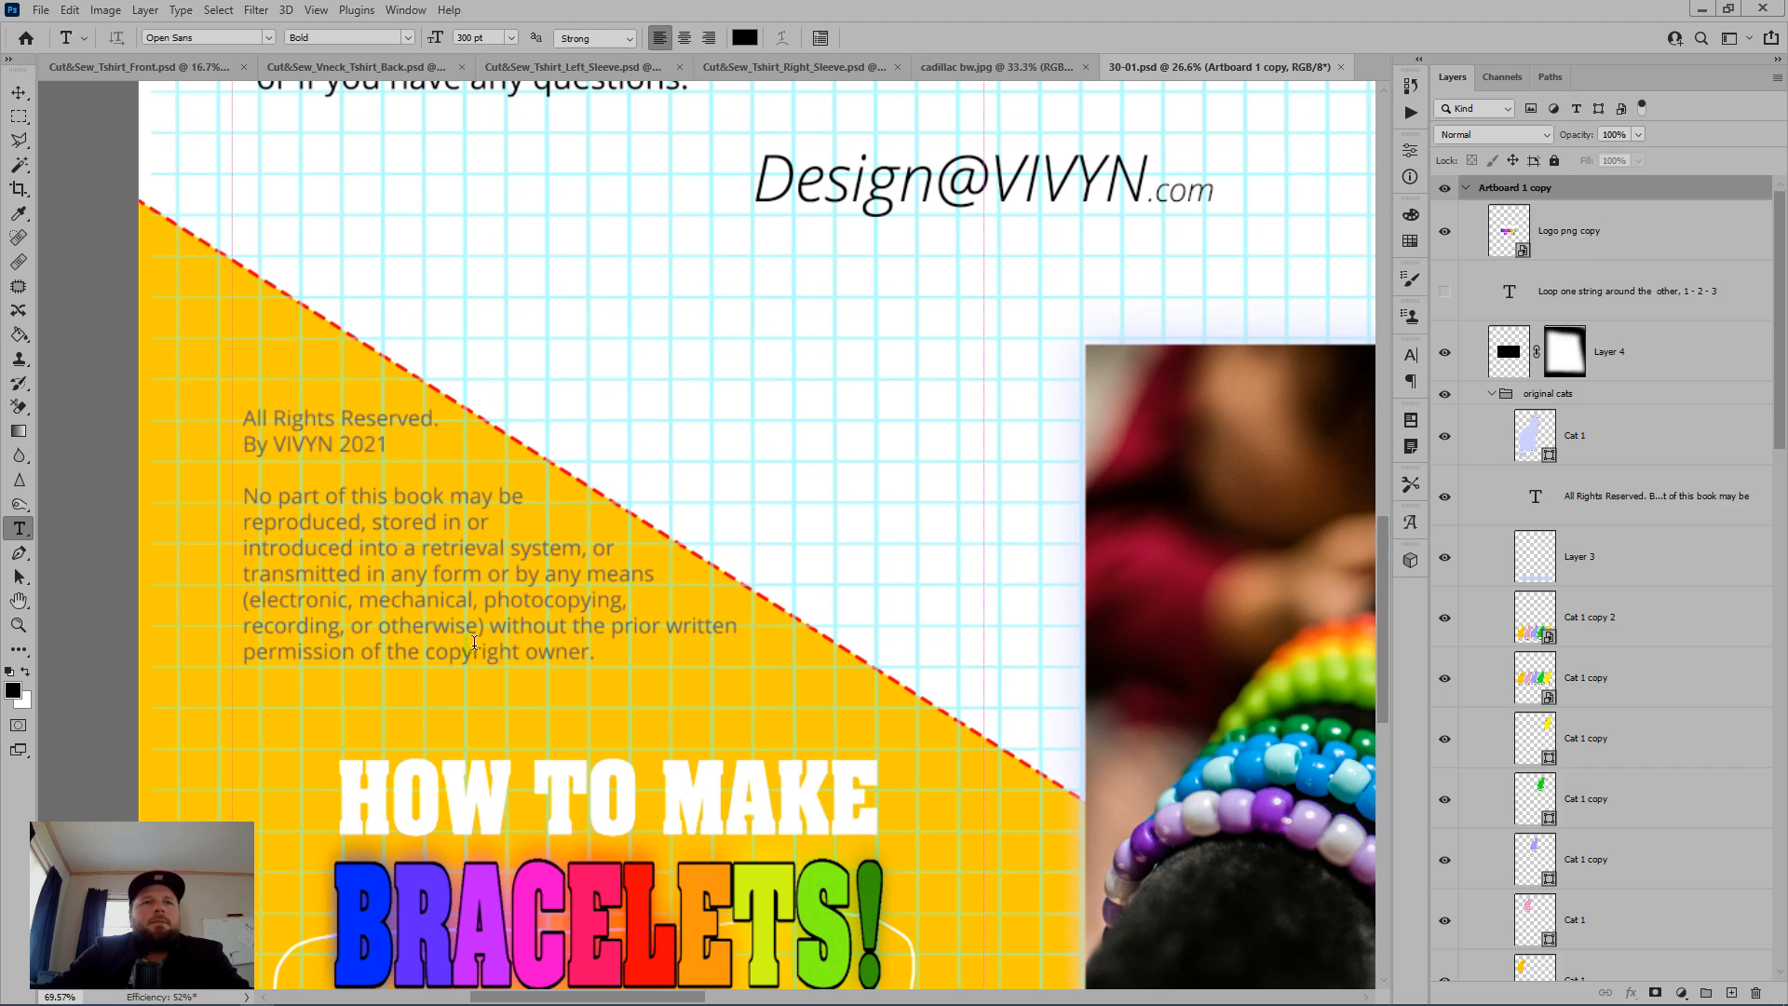
{"action": "left_click", "coordinate": [468, 646]}
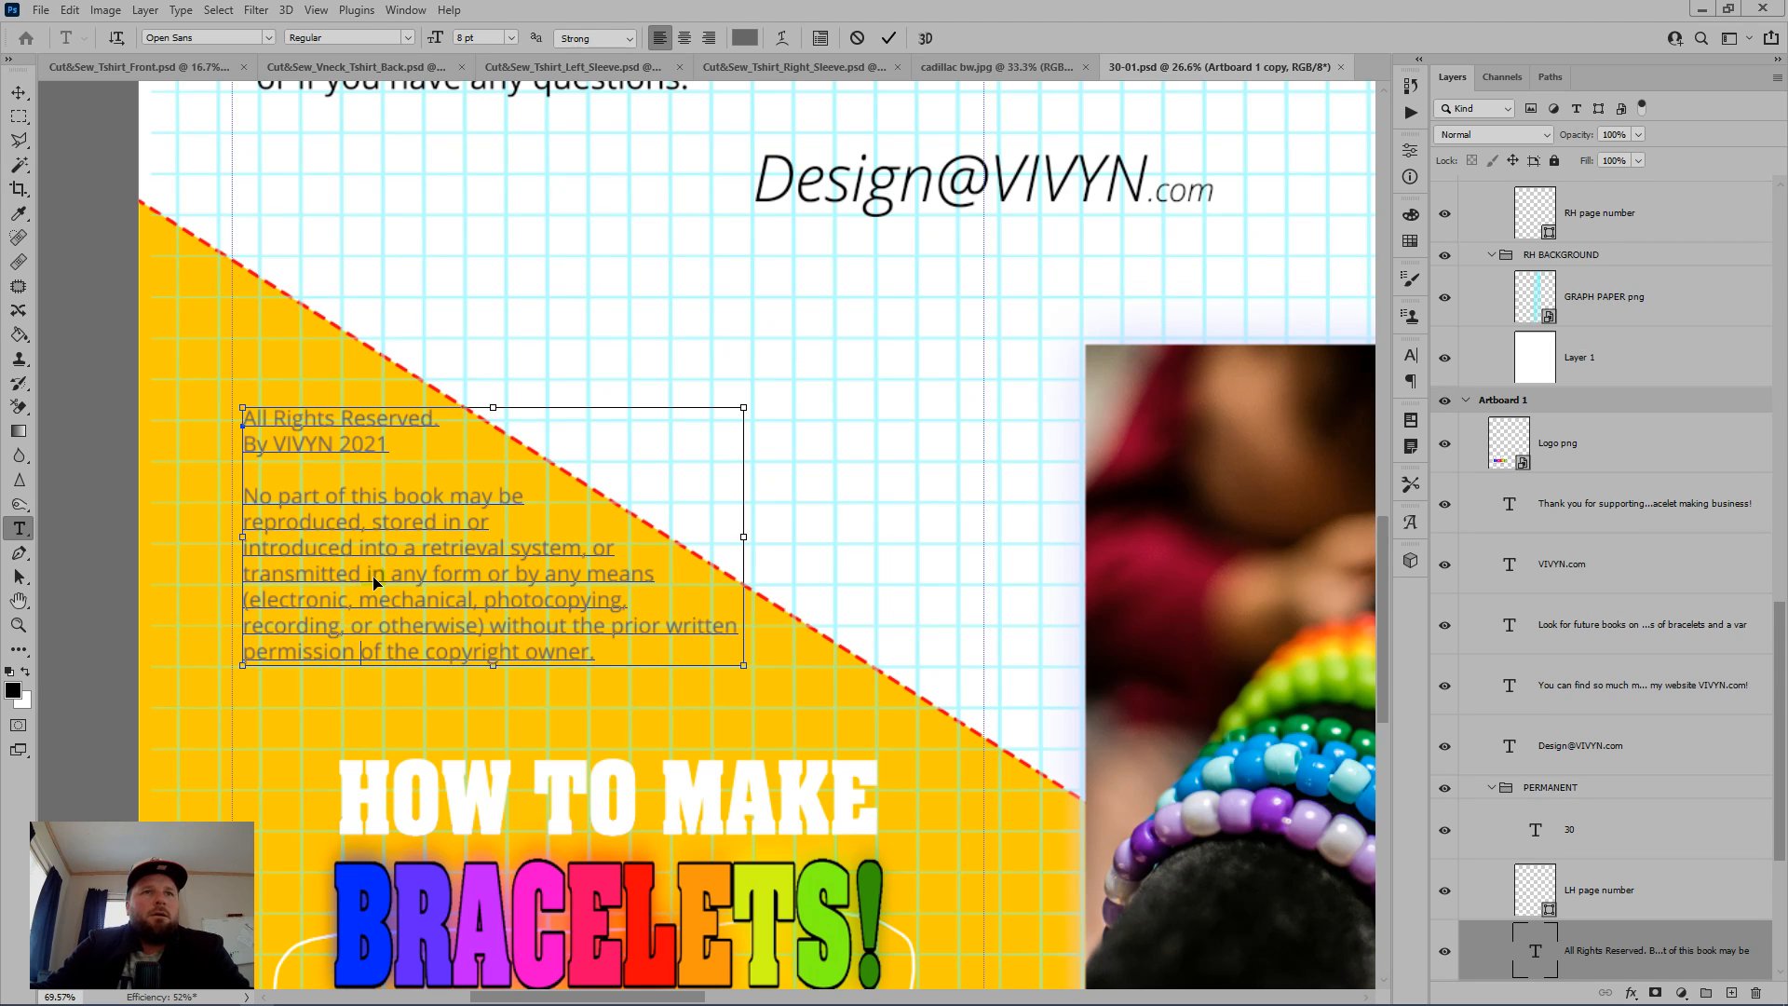
{"action": "key", "text": "ctrl+a"}
{"action": "key", "text": "ctrl+c"}
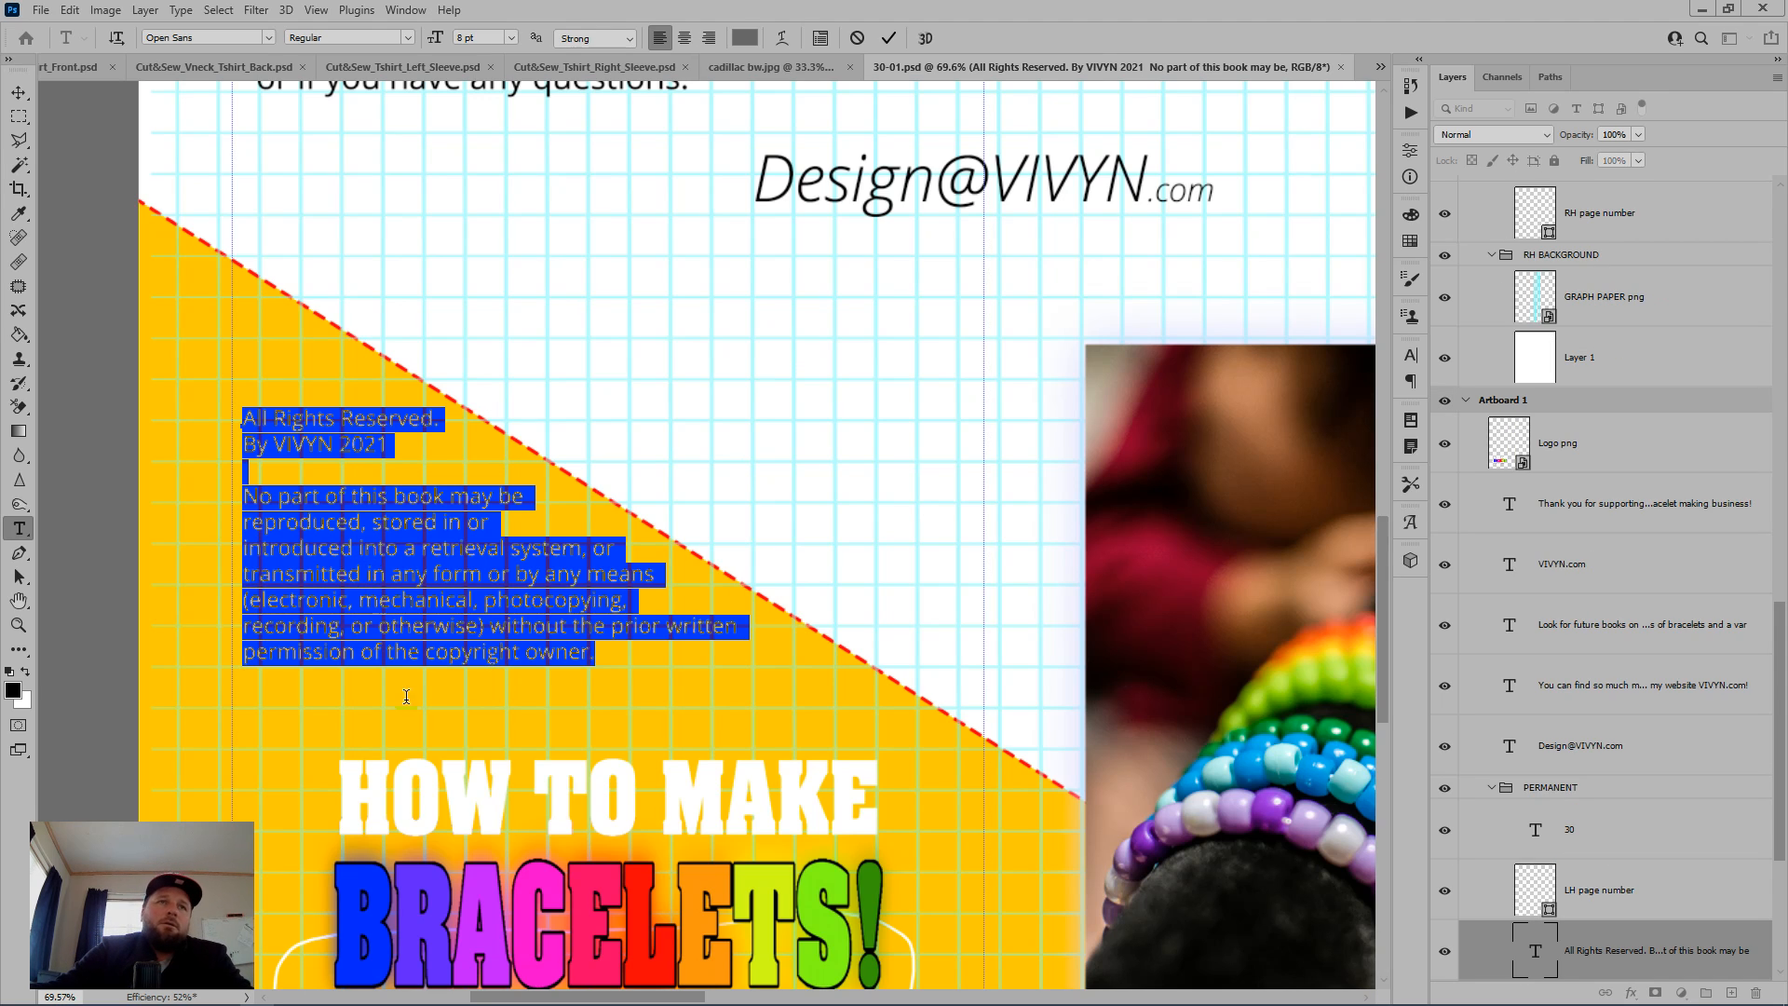
Step: Return to the Cool Hand Footer template in the browser and insert a single-column section above the three logos
{"action": "mouse_move", "coordinate": [455, 1003]}
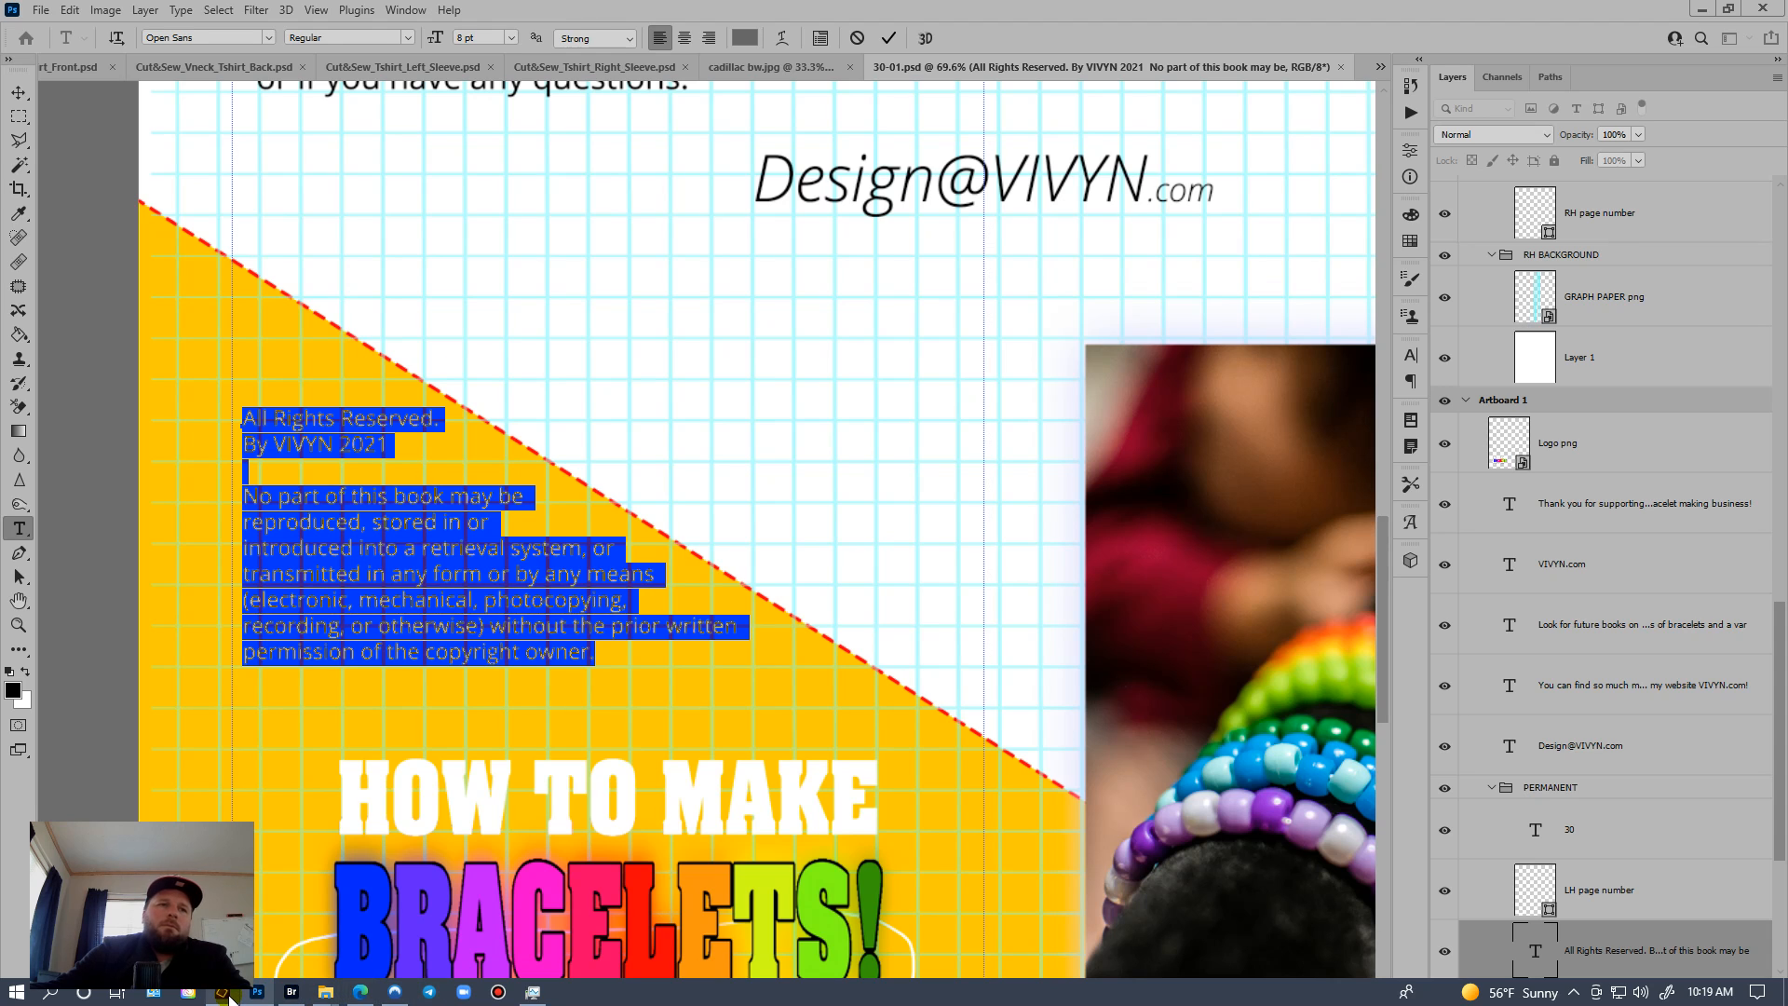
{"action": "left_click", "coordinate": [391, 941]}
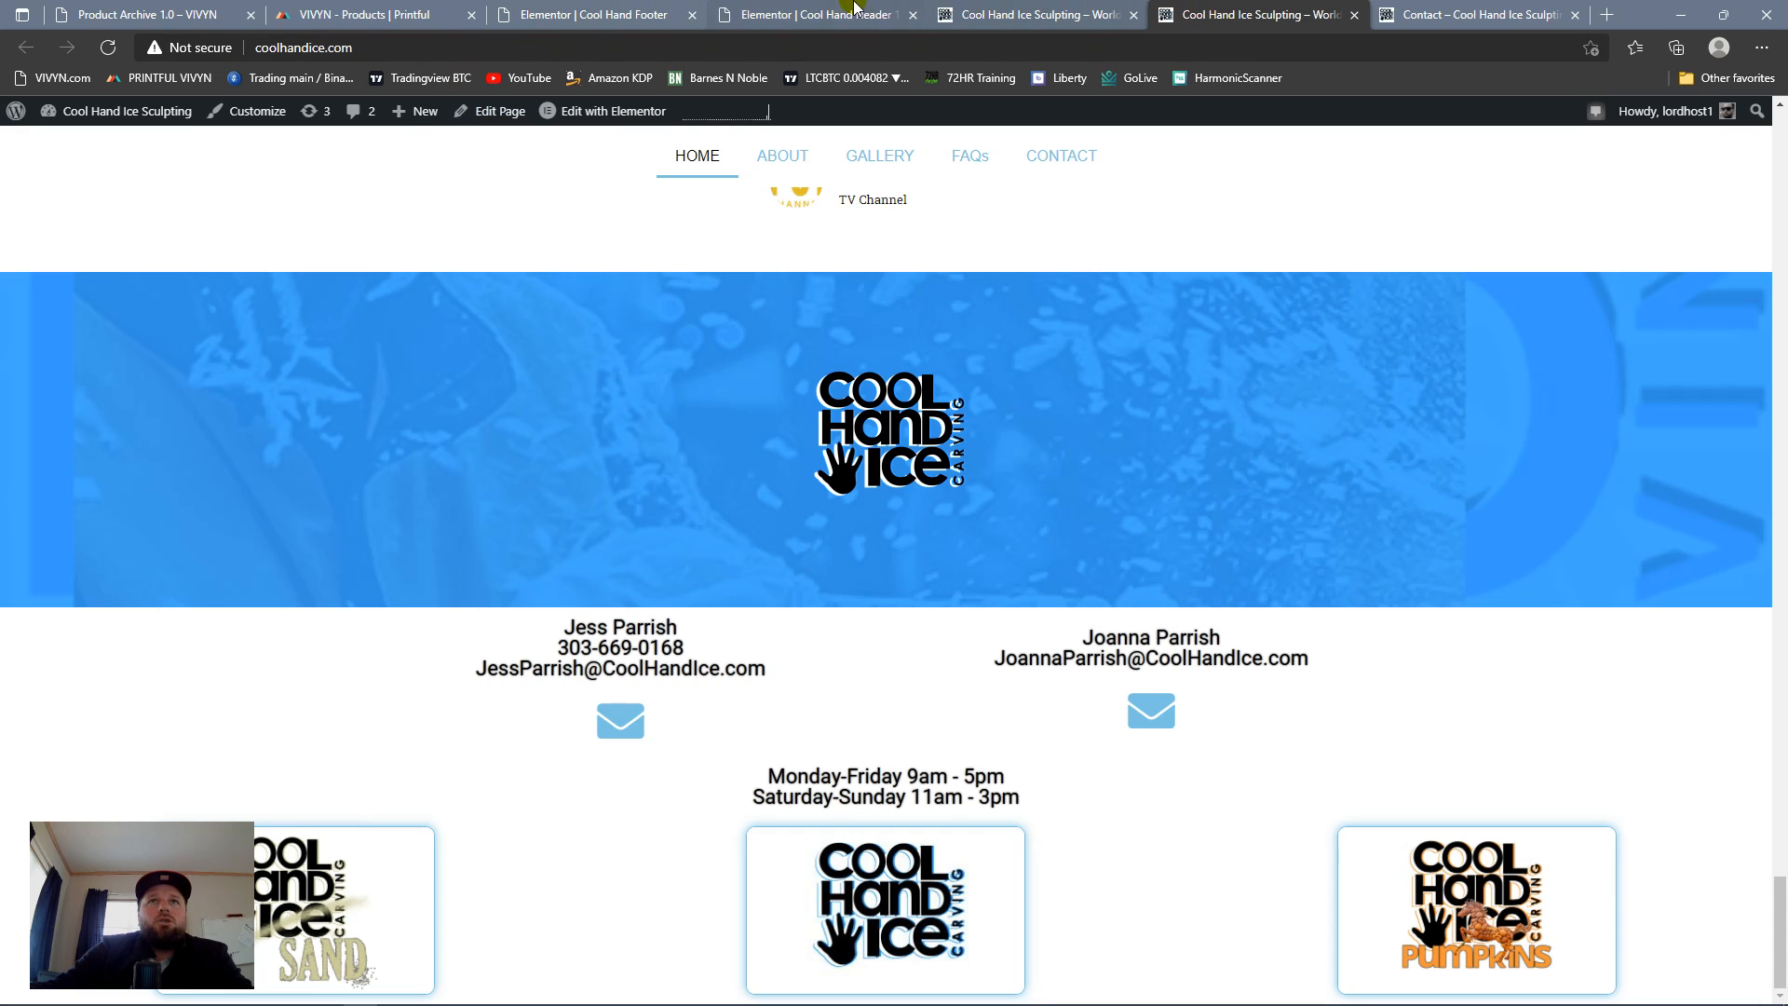
{"action": "left_click", "coordinate": [816, 9]}
{"action": "left_click", "coordinate": [629, 19]}
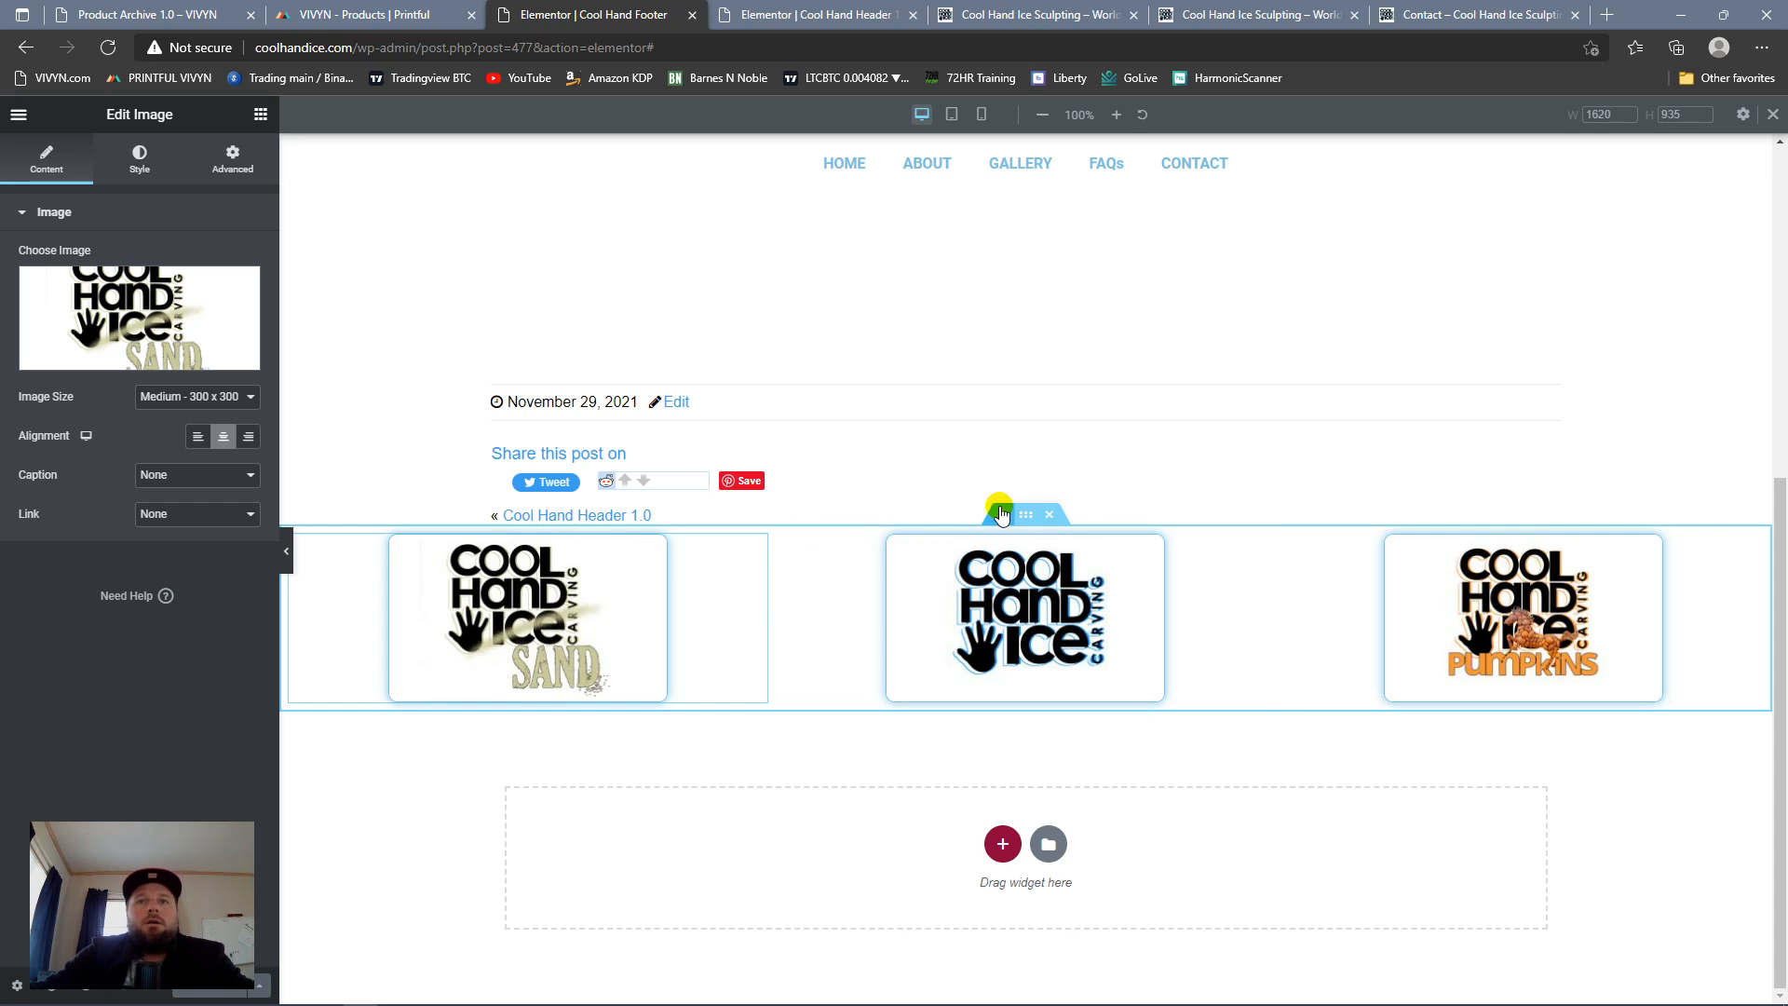
{"action": "left_click", "coordinate": [1002, 514]}
{"action": "left_click", "coordinate": [1002, 611]}
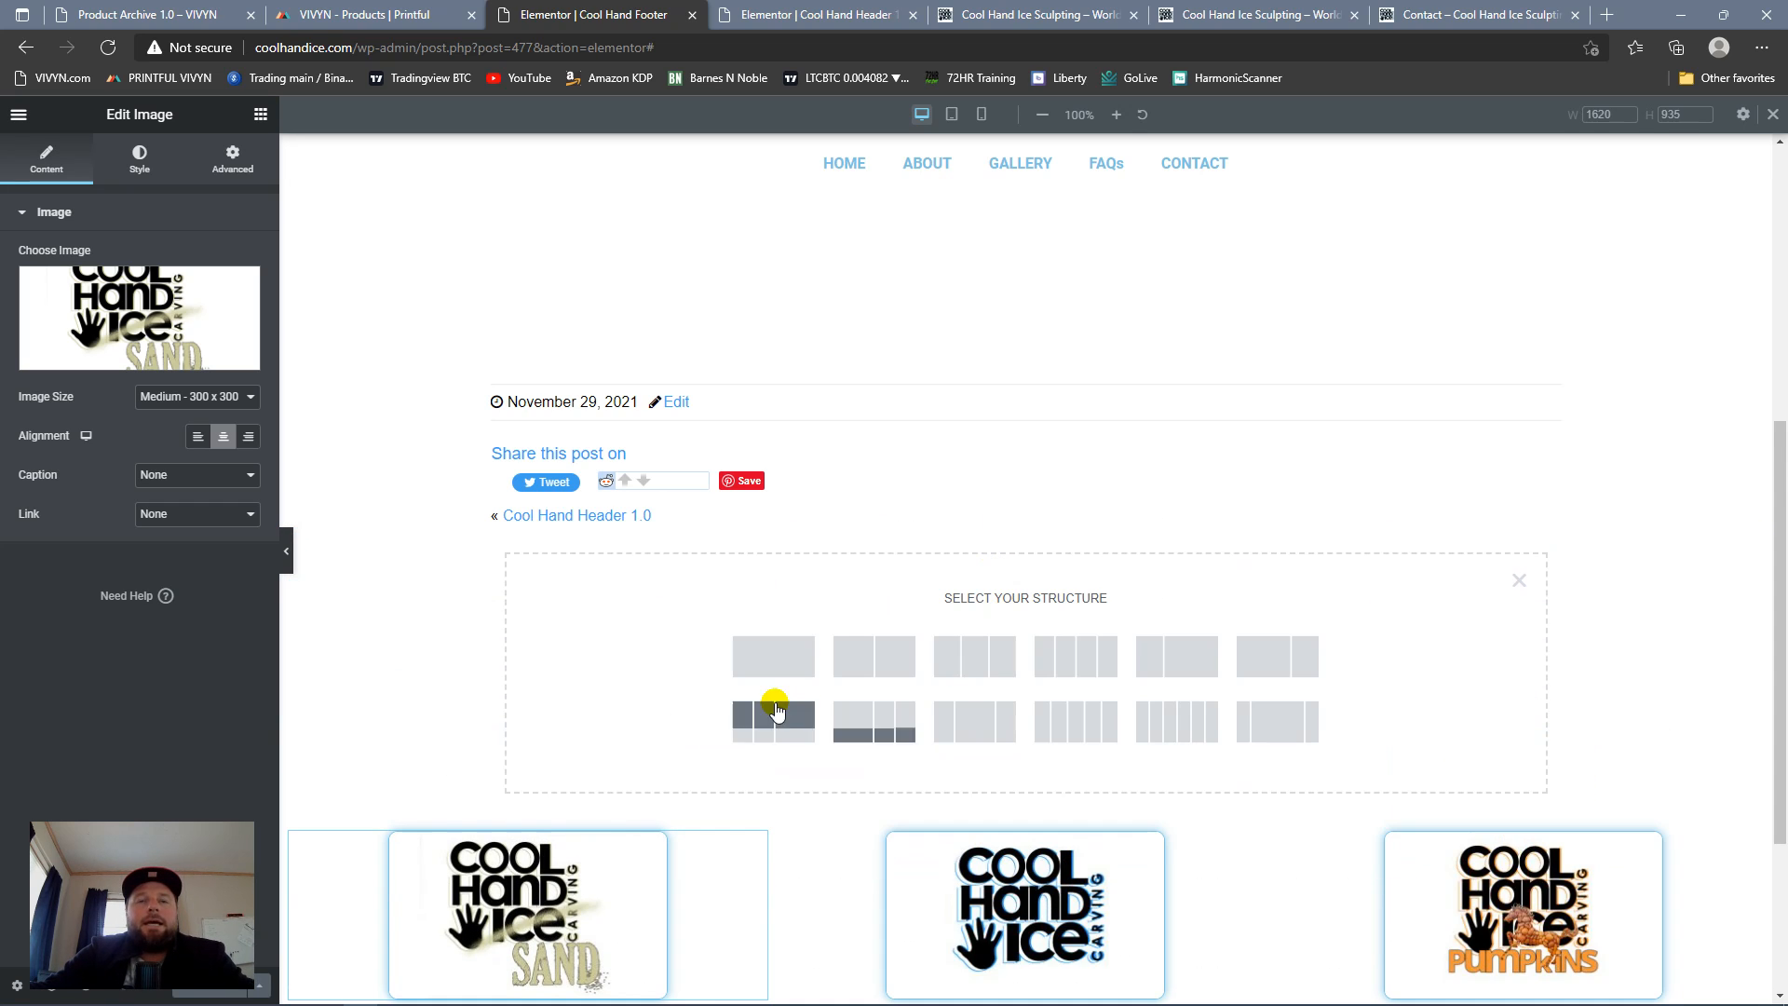
{"action": "left_click", "coordinate": [769, 669]}
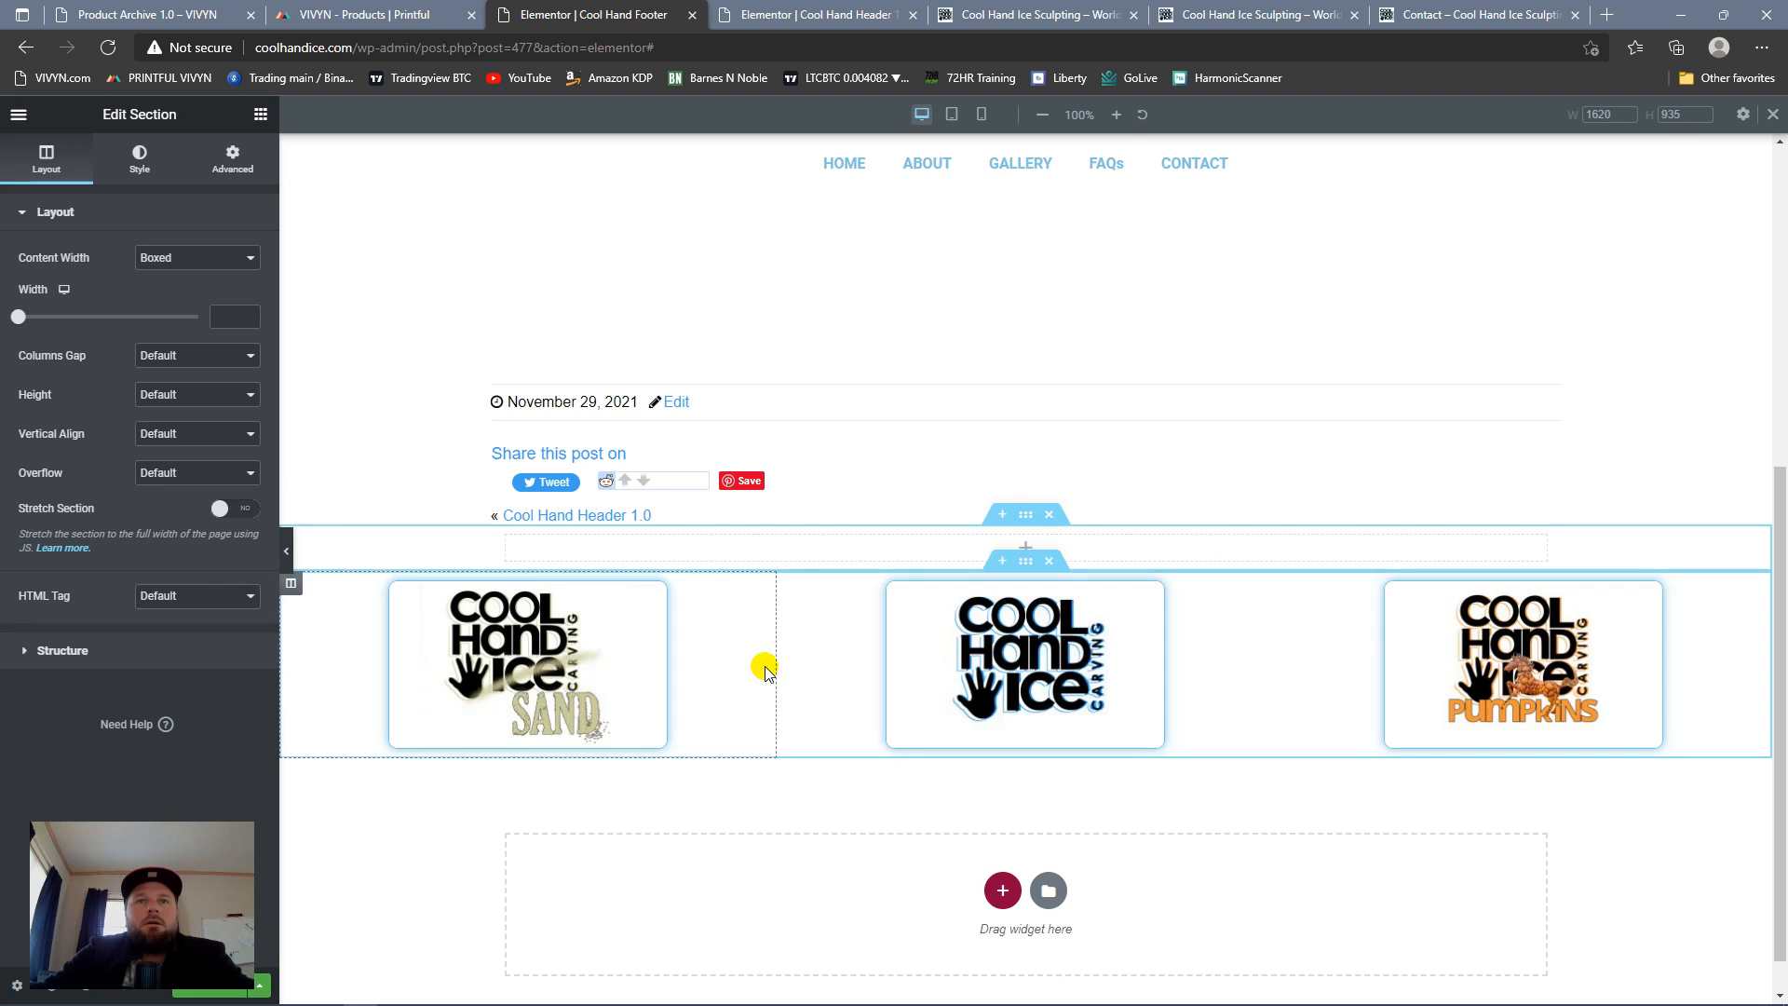
Step: Add a Site Title widget to the new section and set the section's content width to Full Width
{"action": "left_click", "coordinate": [261, 114]}
{"action": "left_click_drag", "start_coordinate": [207, 294], "coordinate": [1068, 549]}
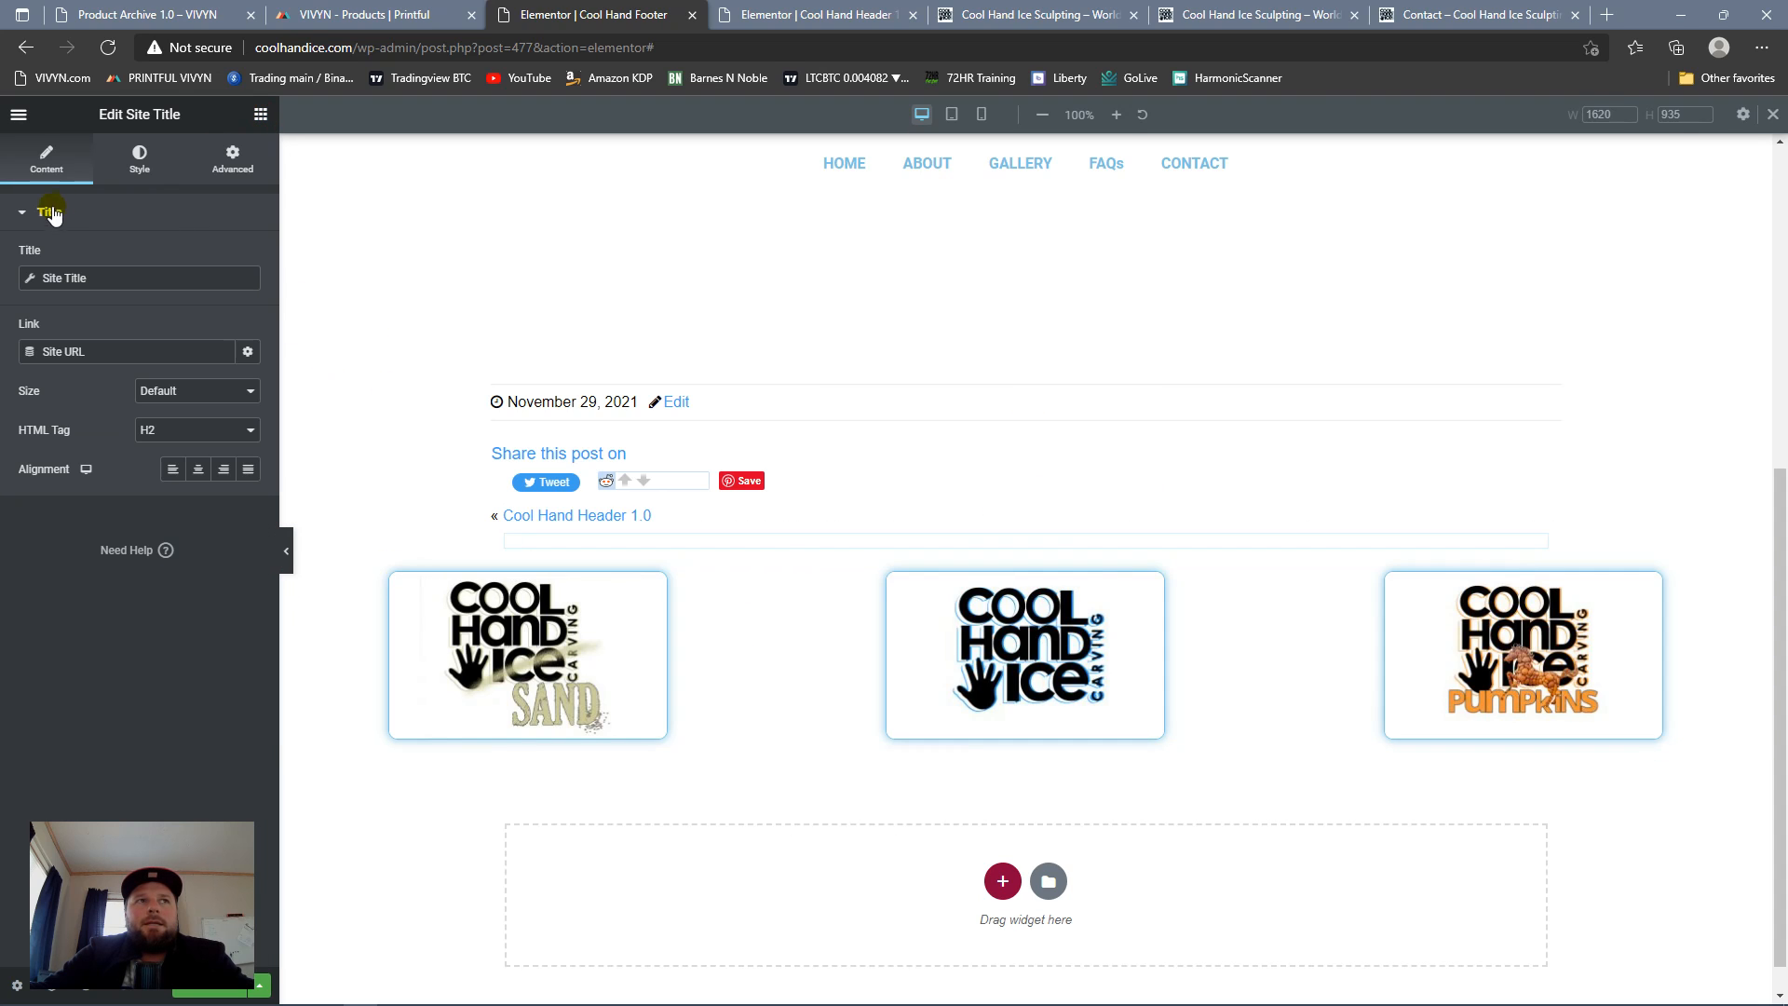
{"action": "left_click", "coordinate": [1014, 516]}
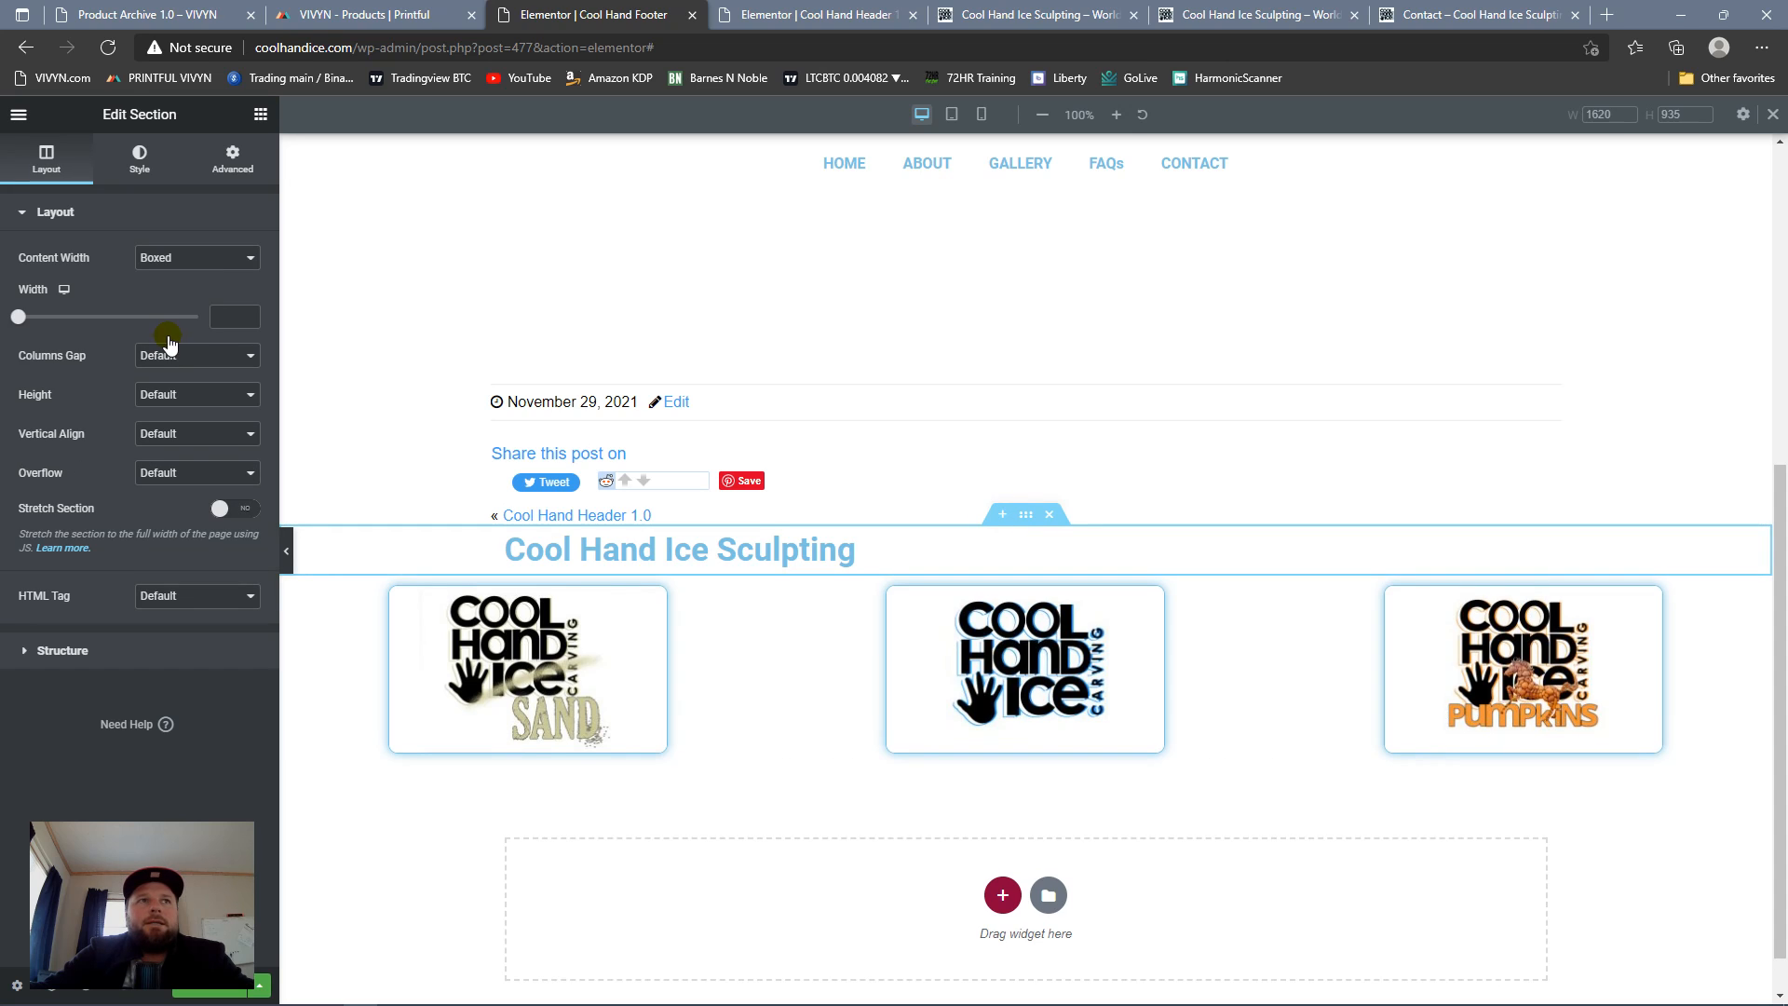
{"action": "left_click", "coordinate": [238, 258]}
{"action": "left_click", "coordinate": [224, 294]}
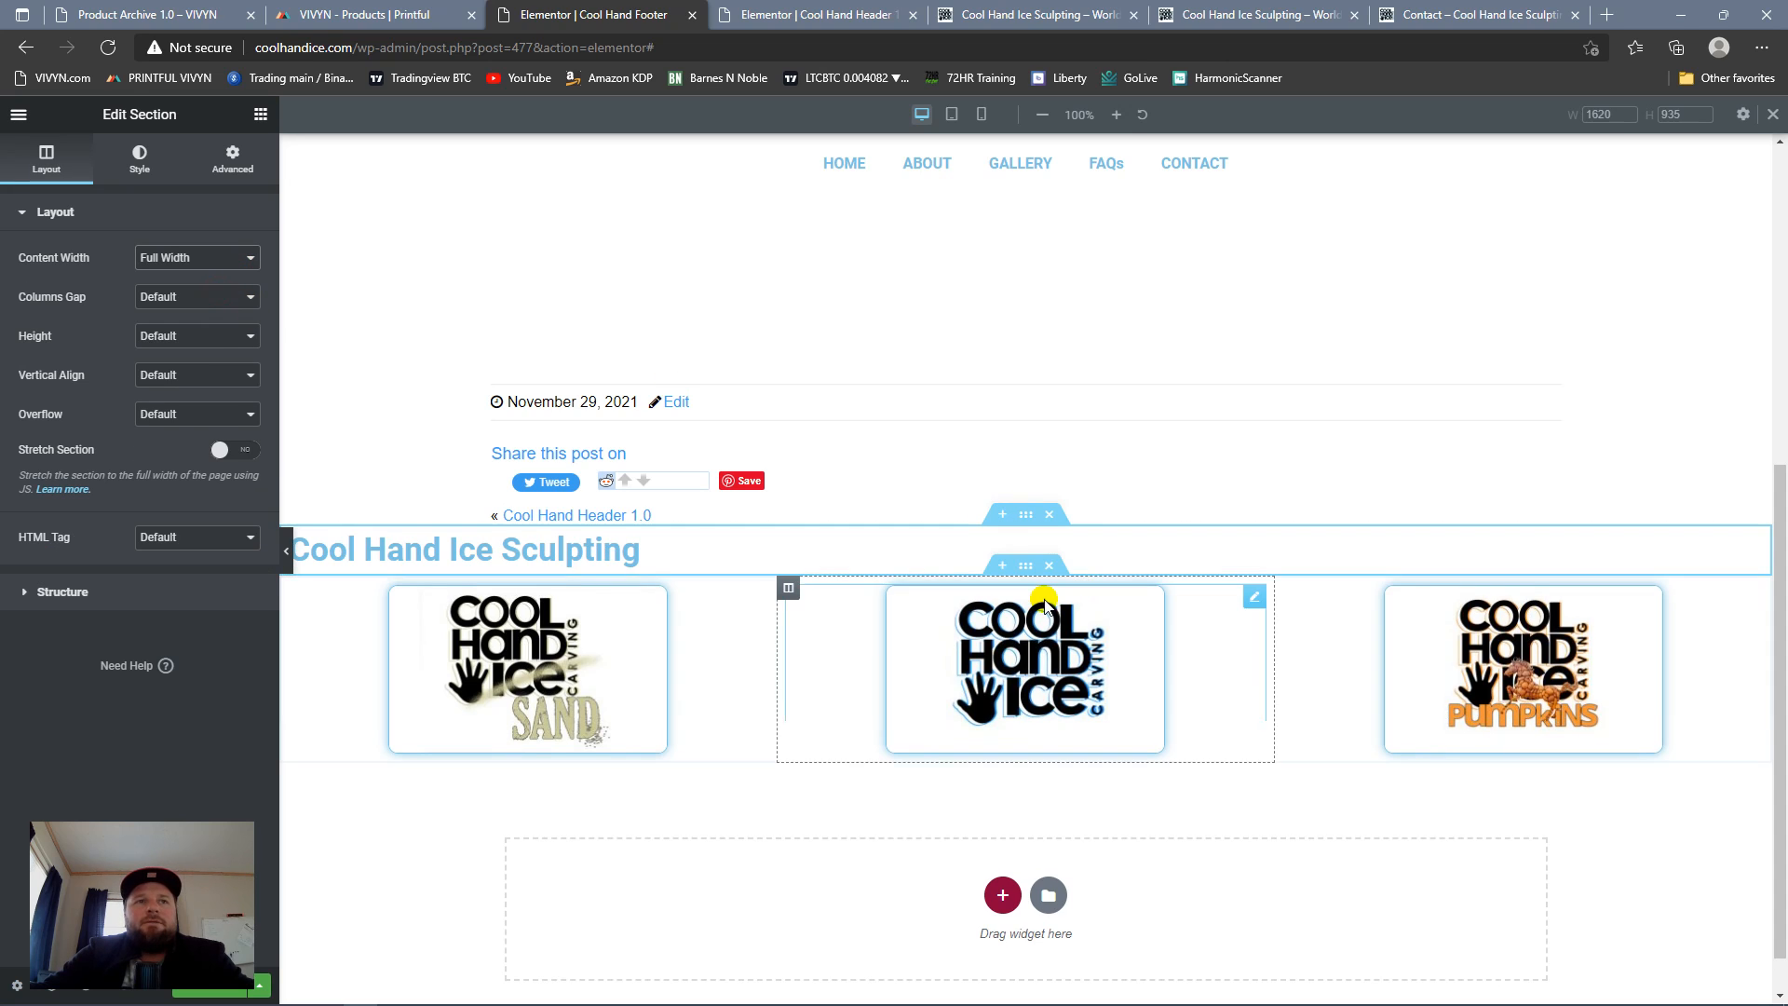
Step: Look through the Site Title widget's content and style settings and delete the widget
{"action": "left_click", "coordinate": [741, 549]}
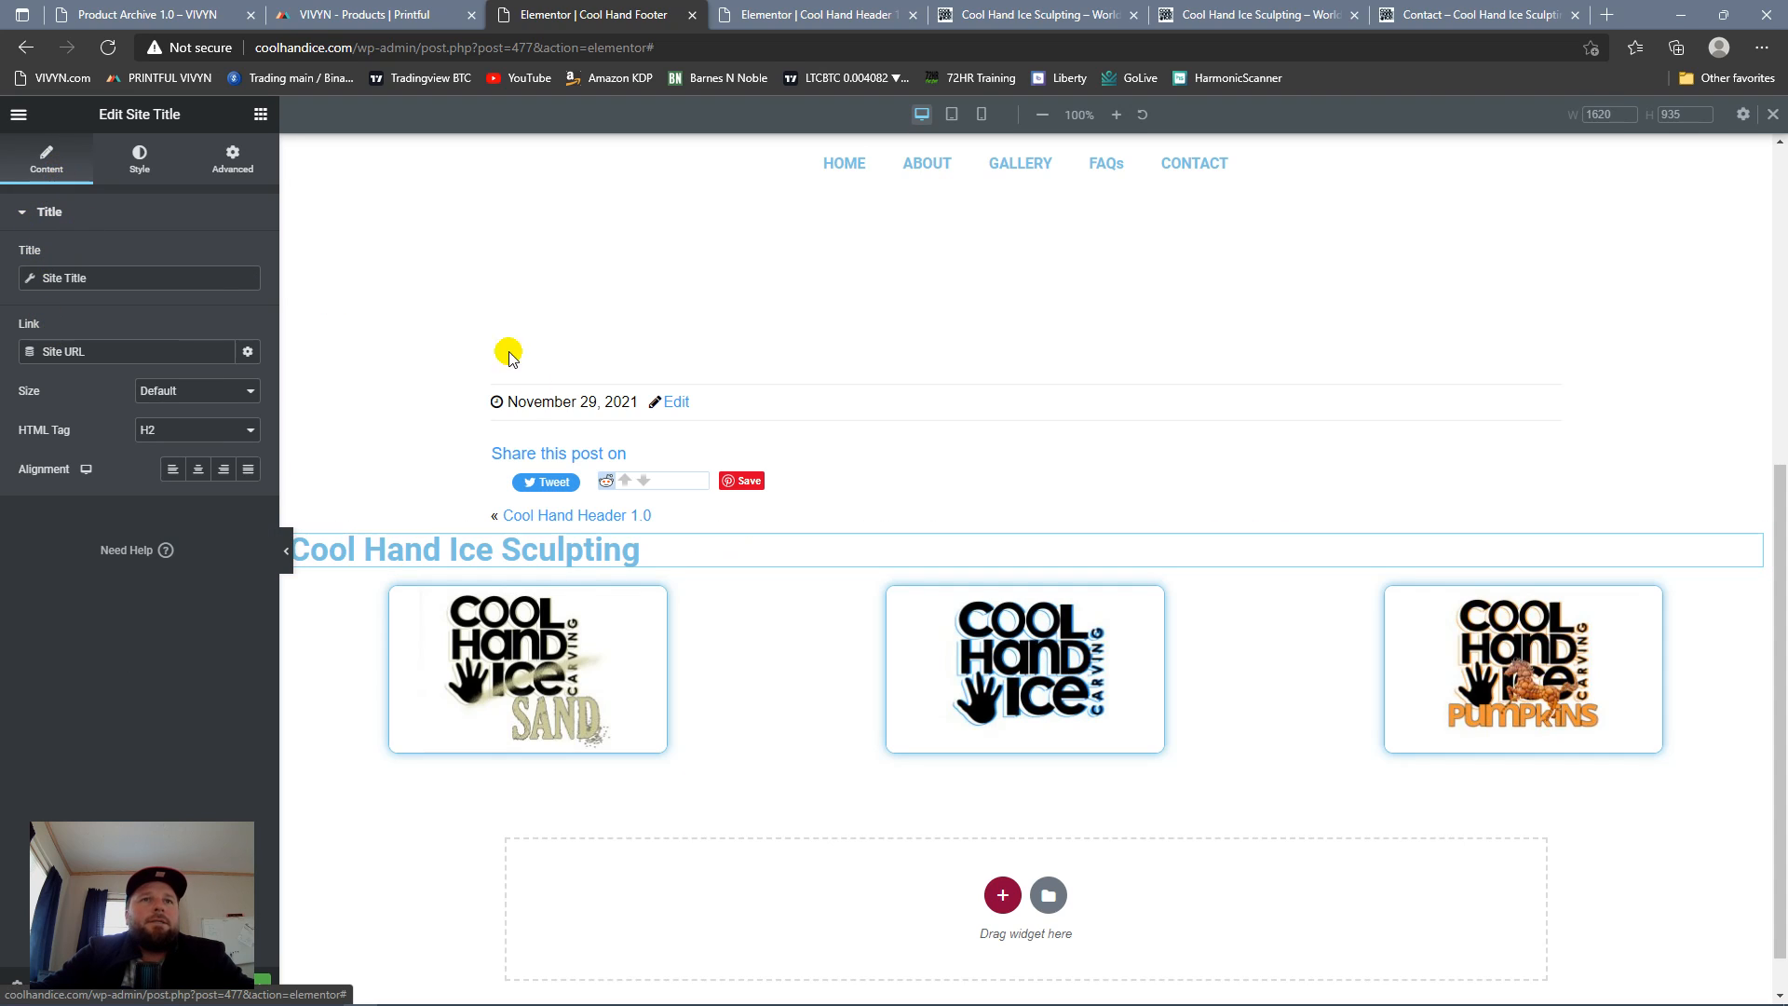
{"action": "left_click", "coordinate": [1762, 543]}
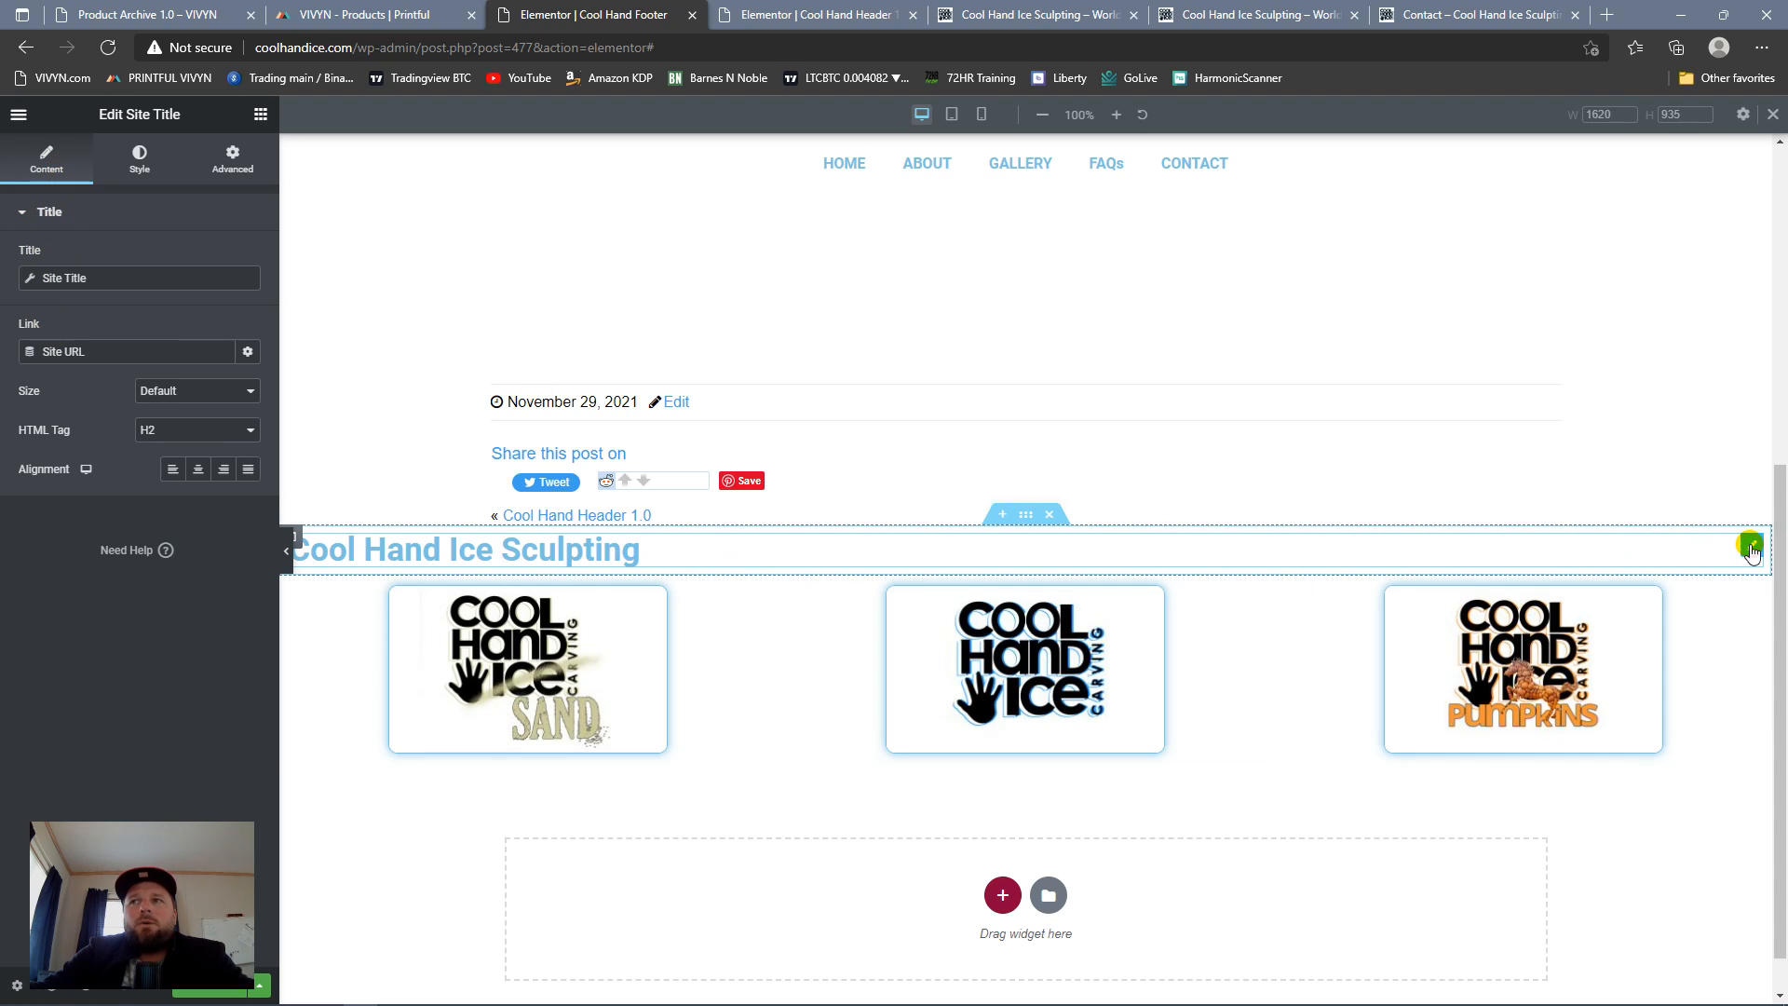
{"action": "left_click", "coordinate": [140, 160]}
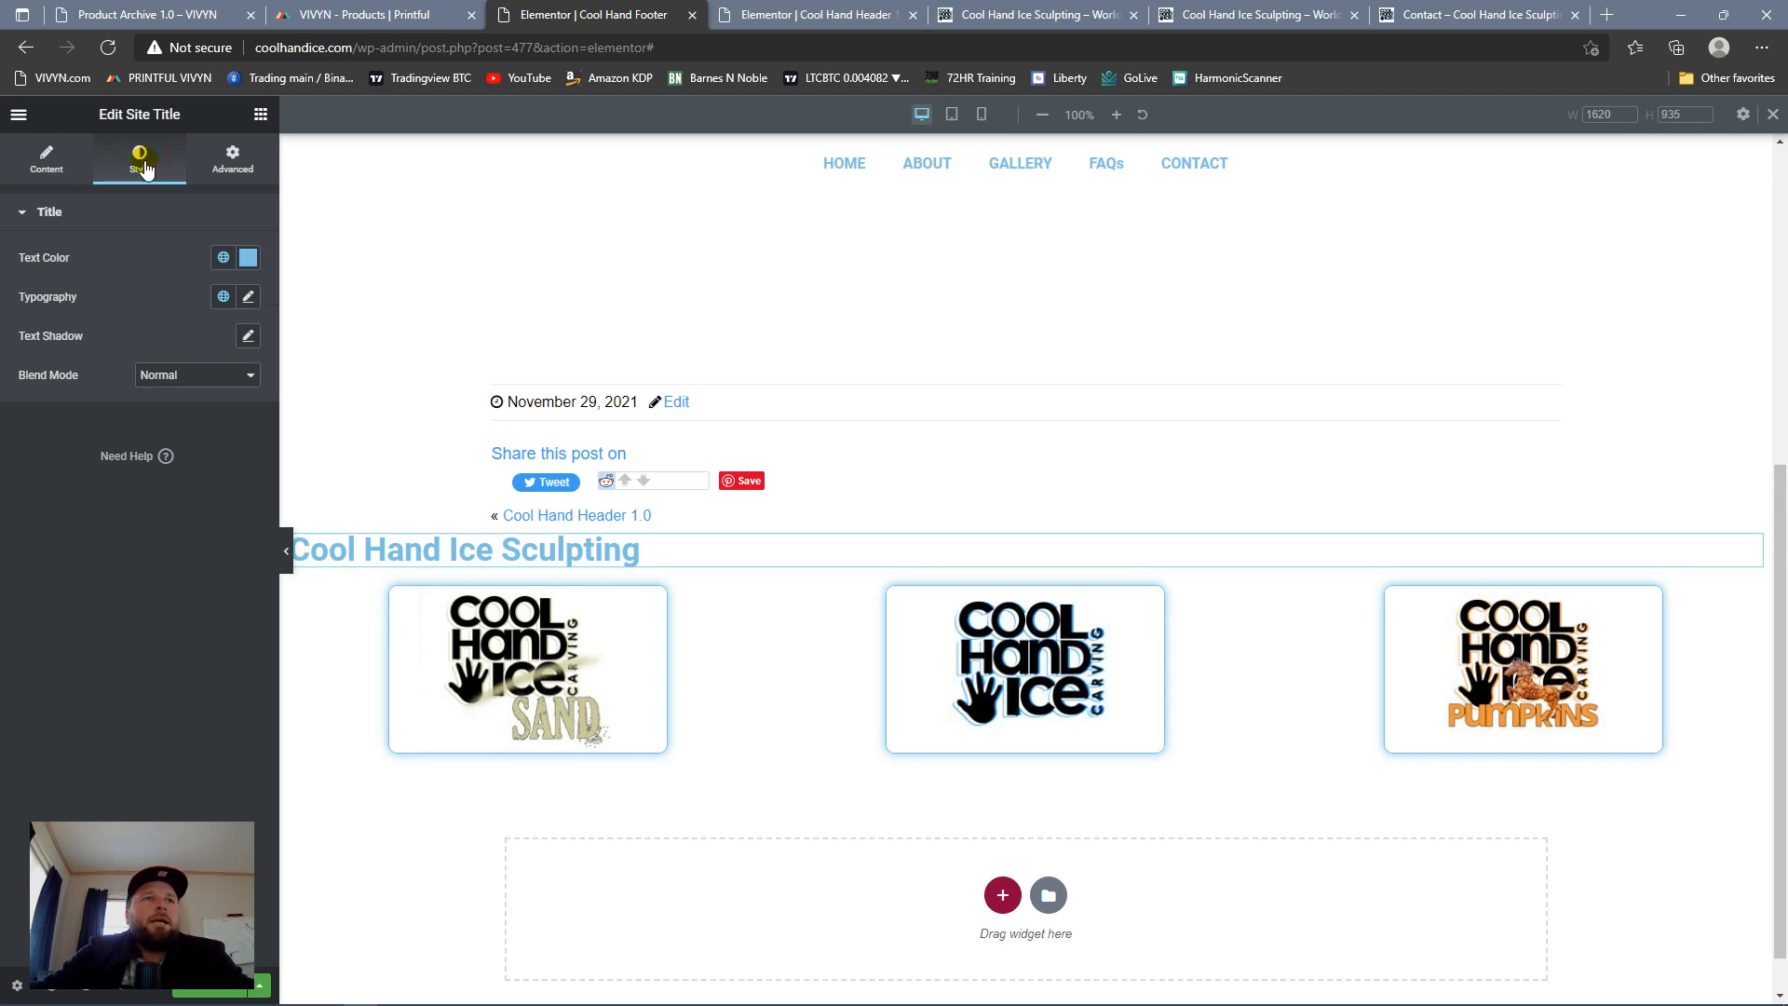
{"action": "left_click", "coordinate": [39, 164]}
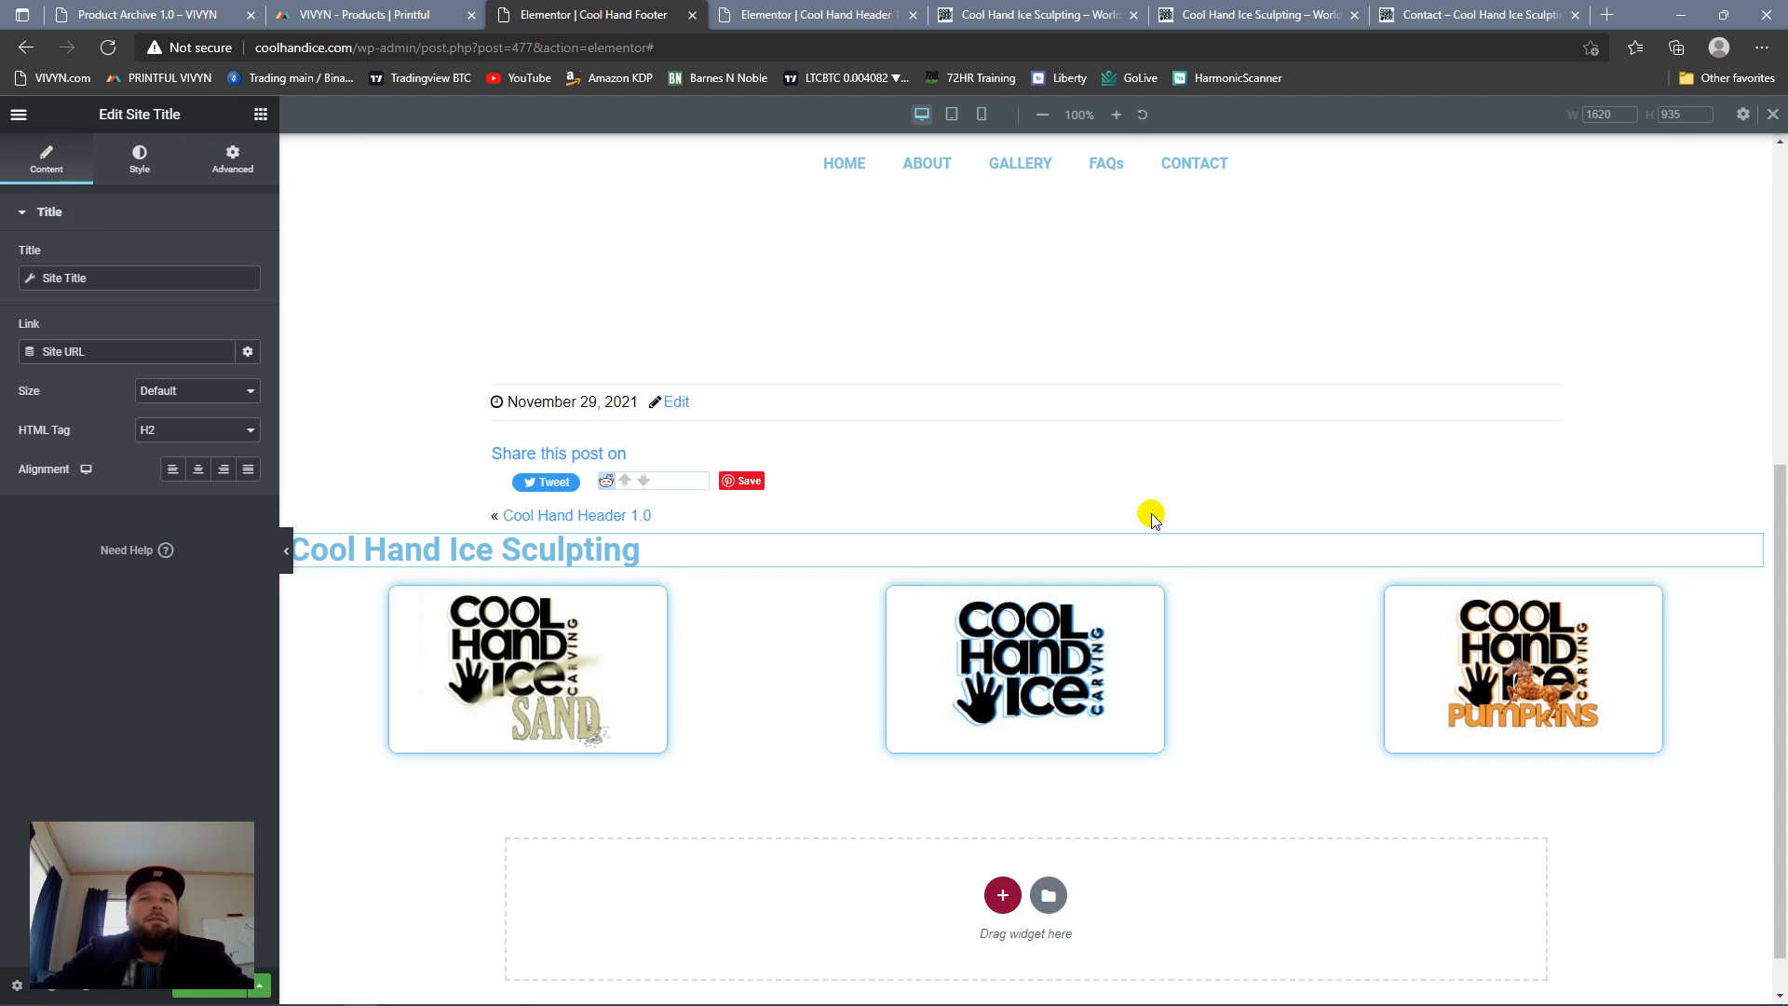
{"action": "right_click", "coordinate": [1749, 547]}
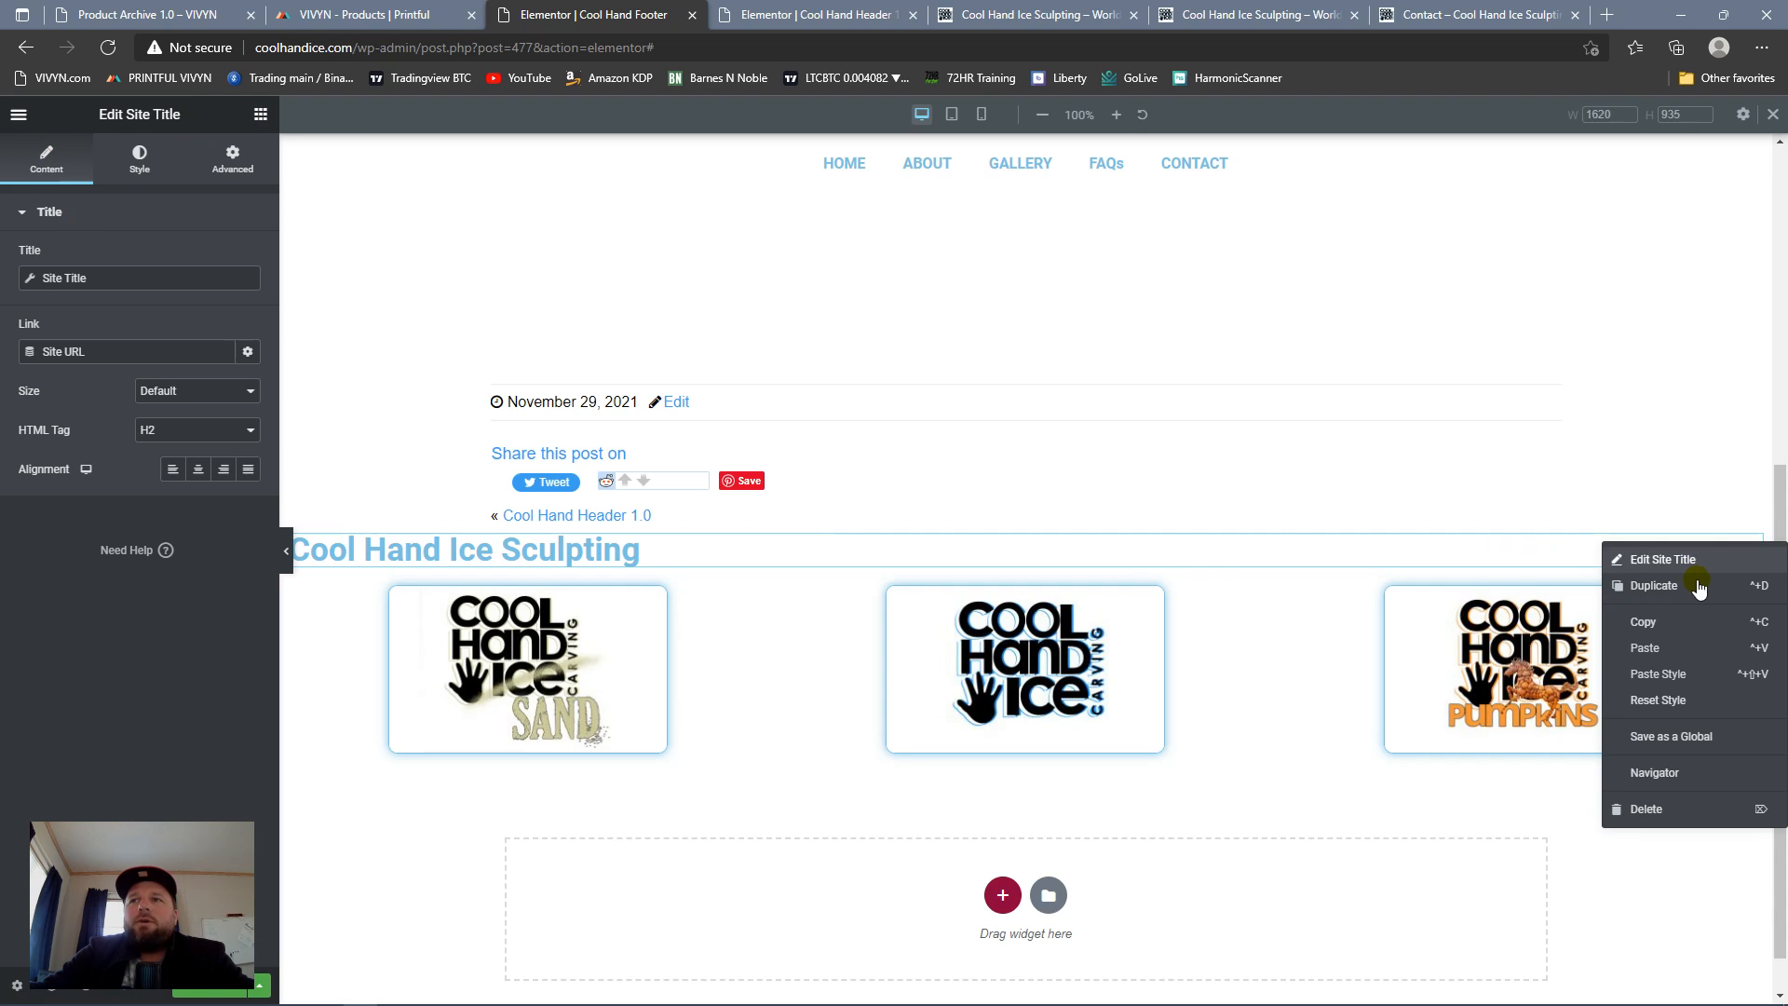
{"action": "left_click", "coordinate": [1644, 810]}
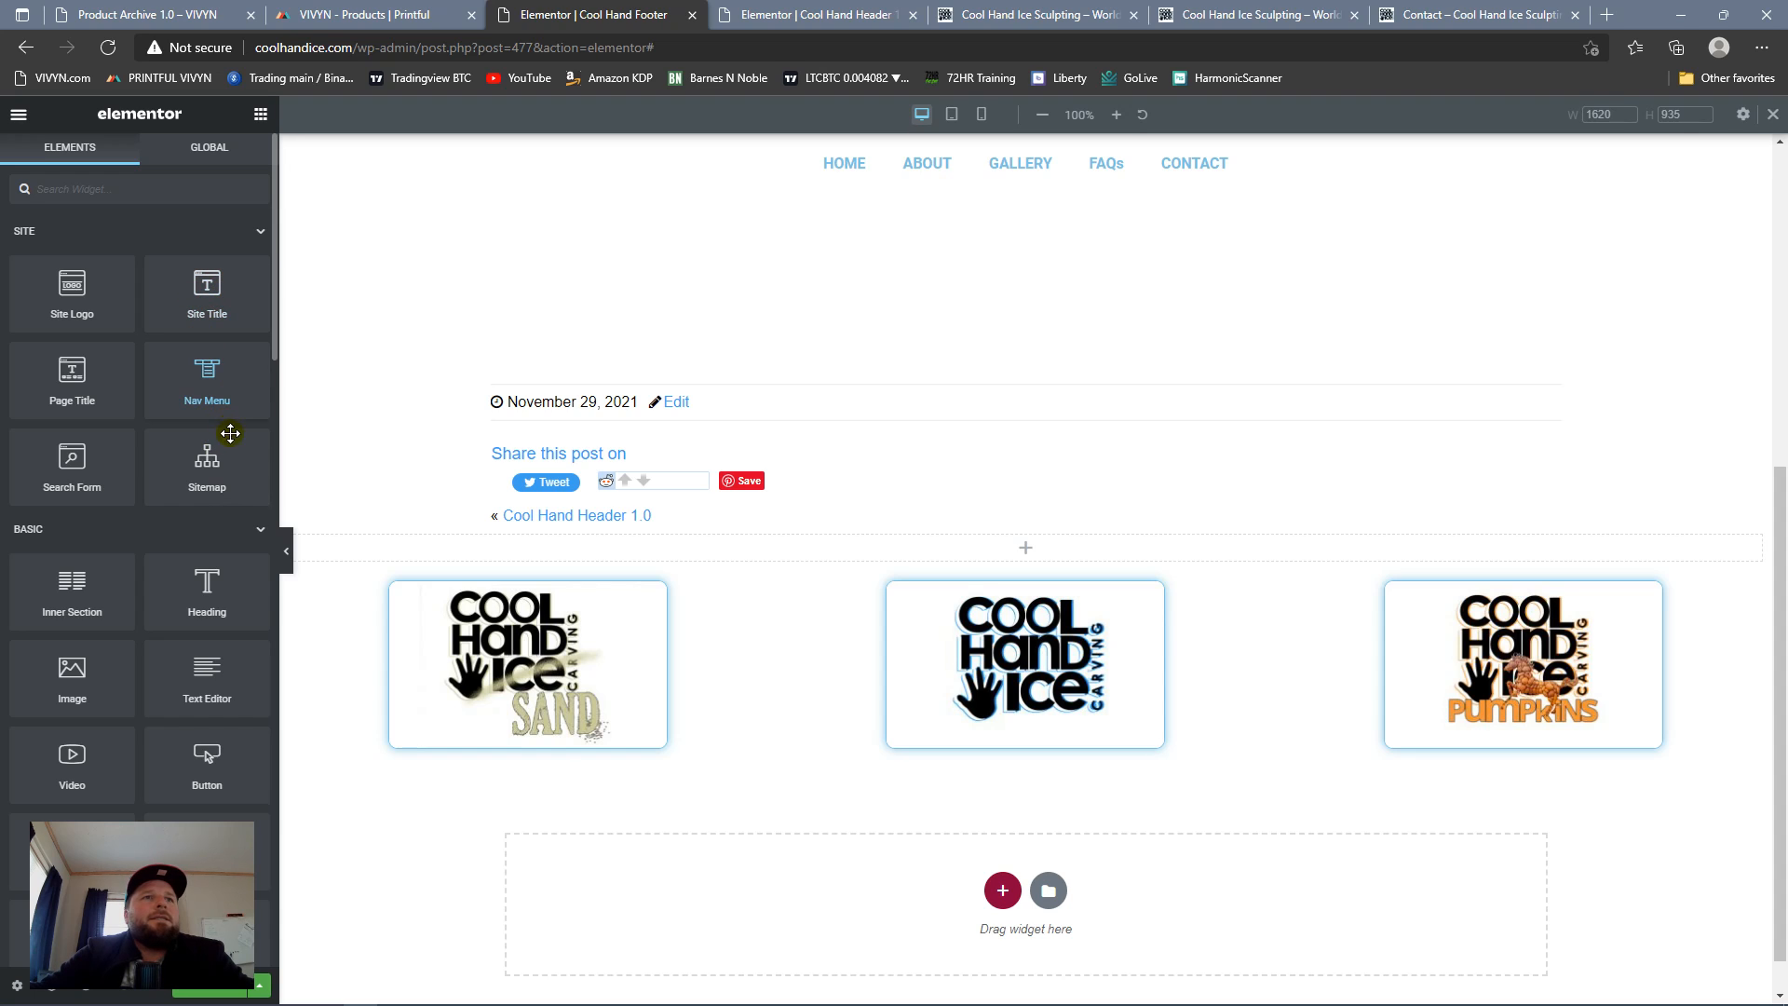
Step: Add a Heading widget to the empty section and replace its placeholder title with the copied copyright text
{"action": "left_click_drag", "start_coordinate": [211, 579], "coordinate": [489, 550]}
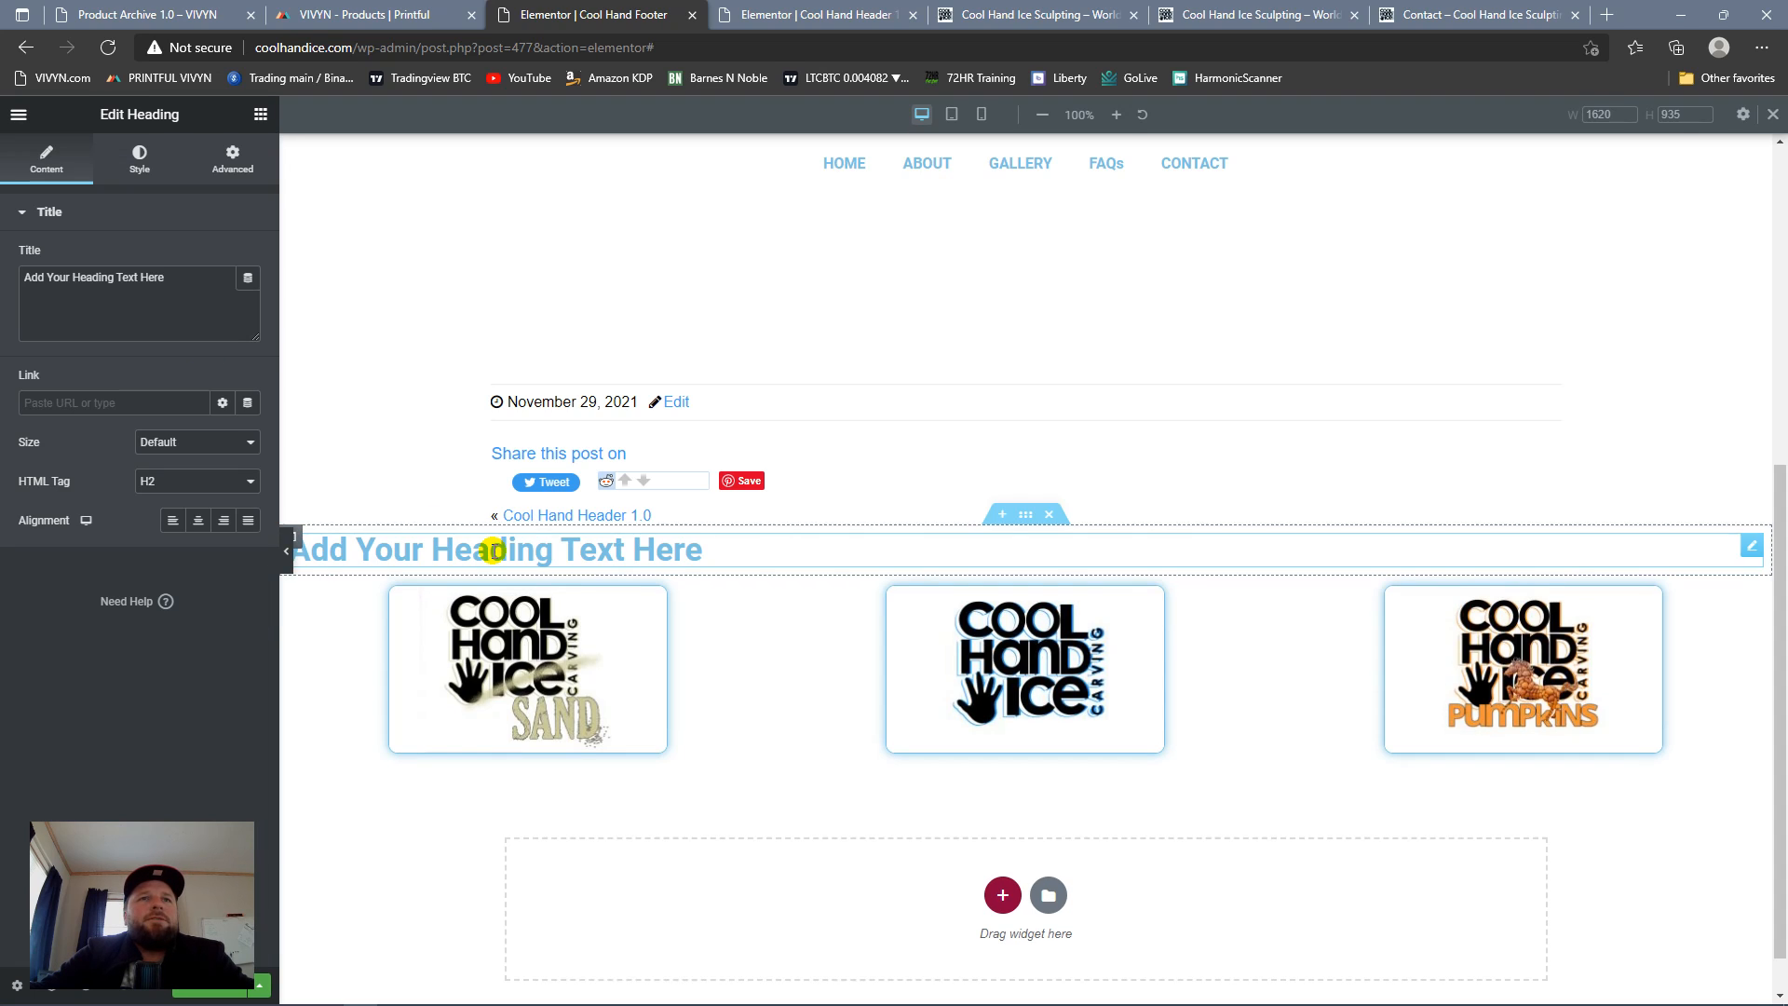
{"action": "triple_click", "coordinate": [196, 285]}
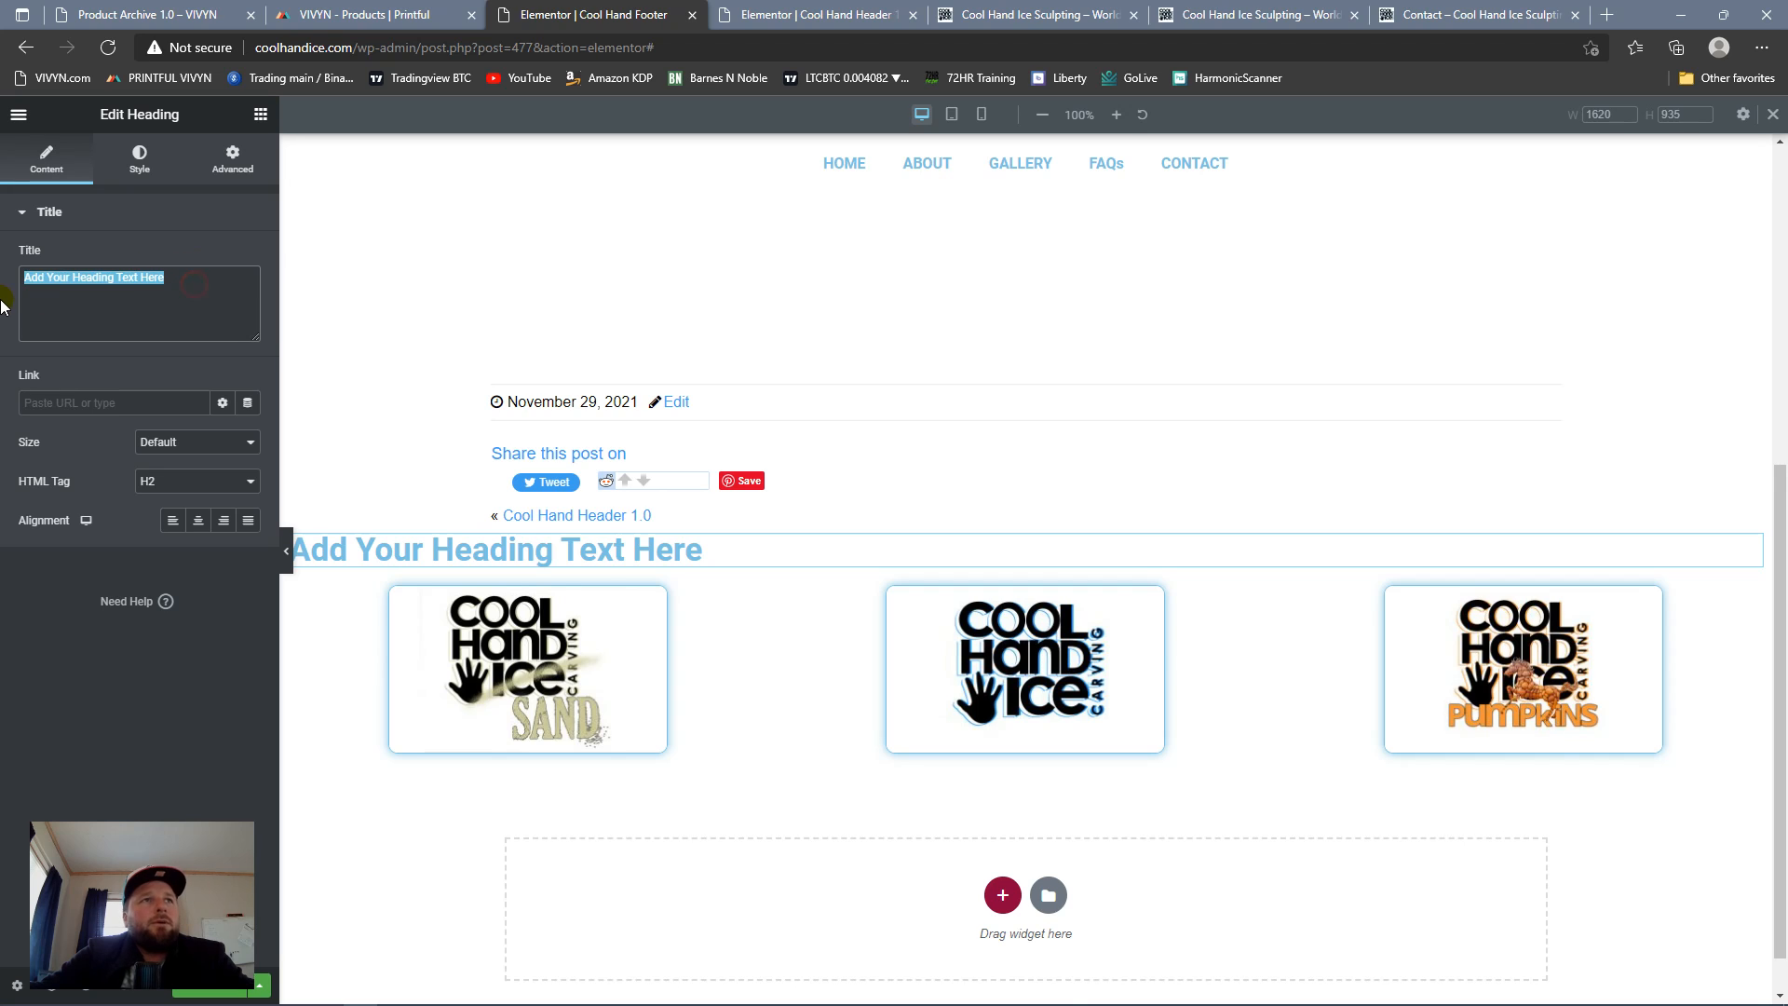
{"action": "key", "text": "ctrl+v"}
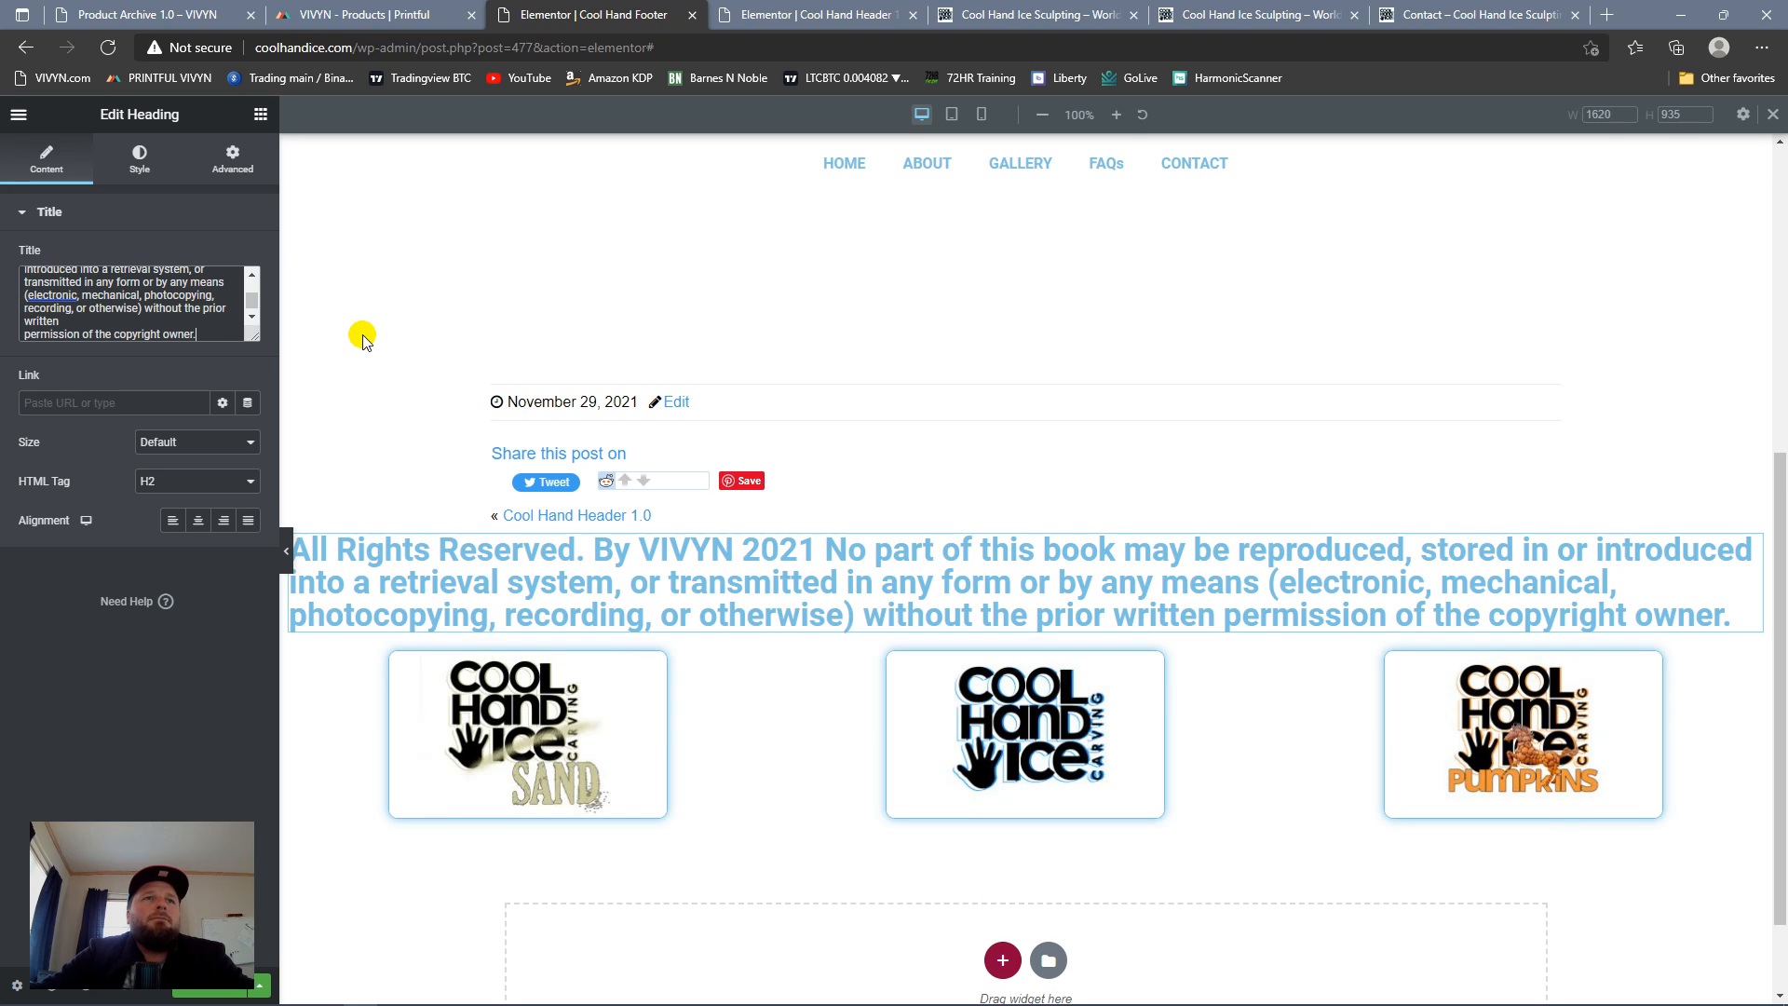
Step: Set the copyright heading's font size to 10 px in its typography settings
{"action": "left_click", "coordinate": [140, 161]}
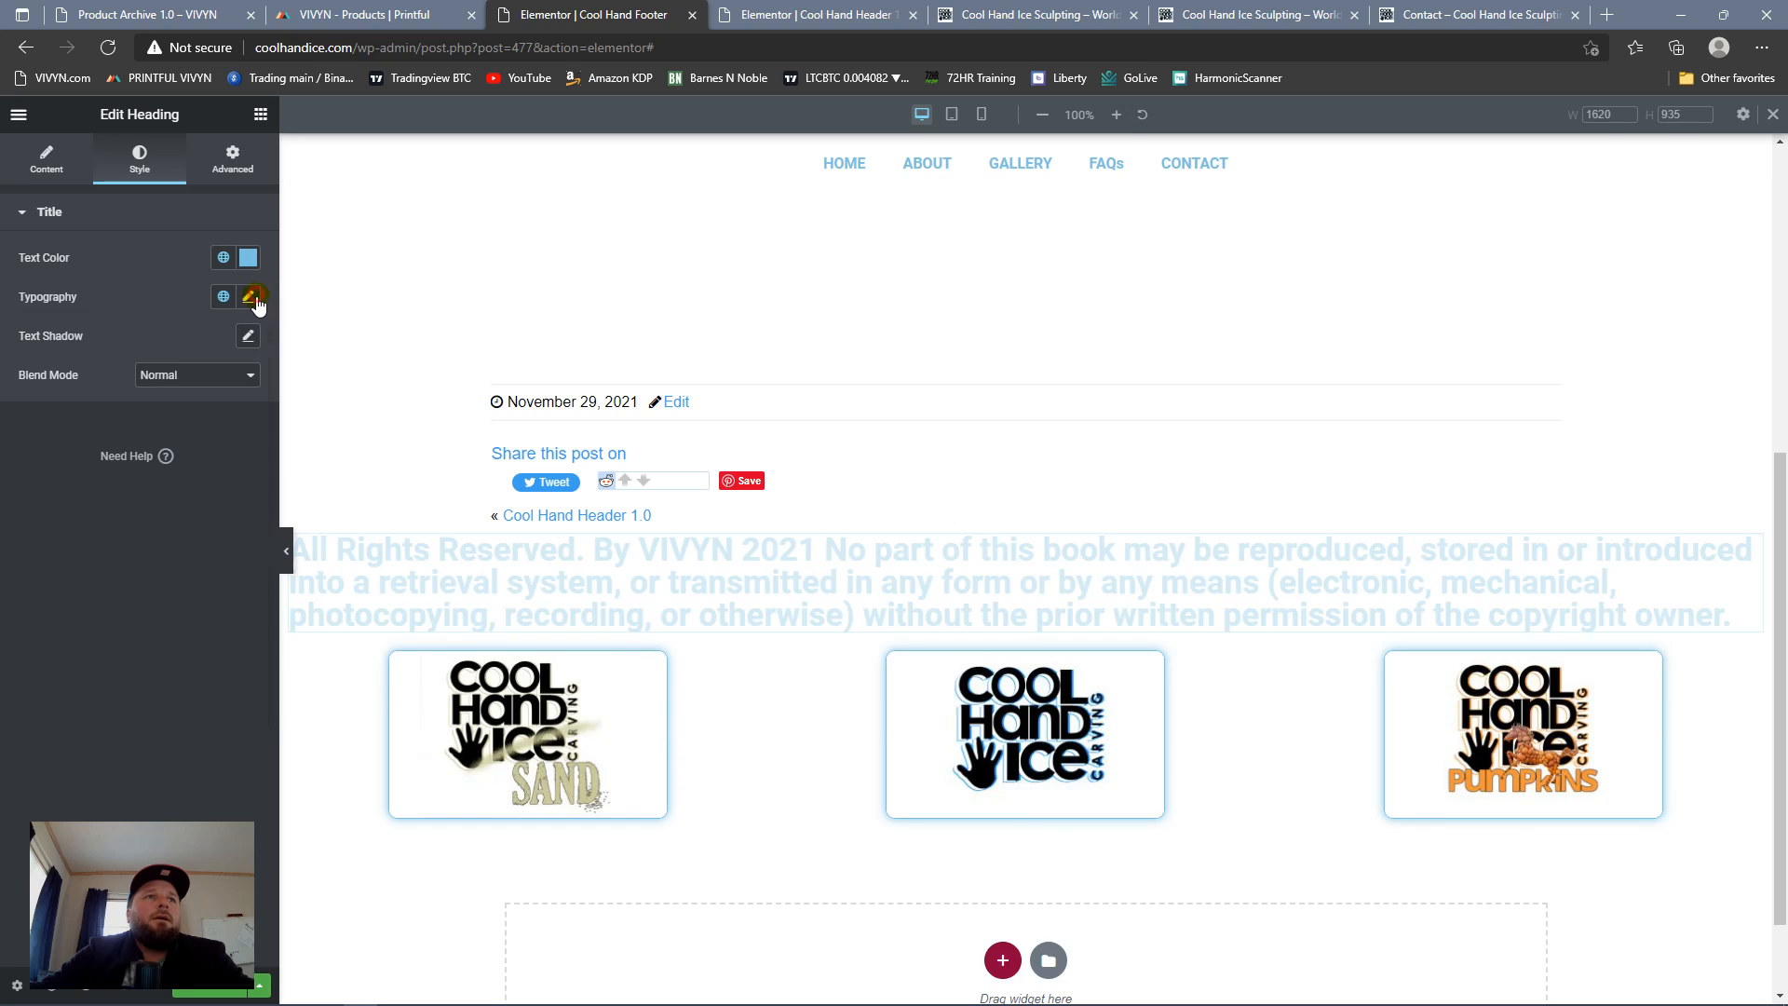
{"action": "left_click", "coordinate": [254, 298]}
{"action": "type", "text": "8"}
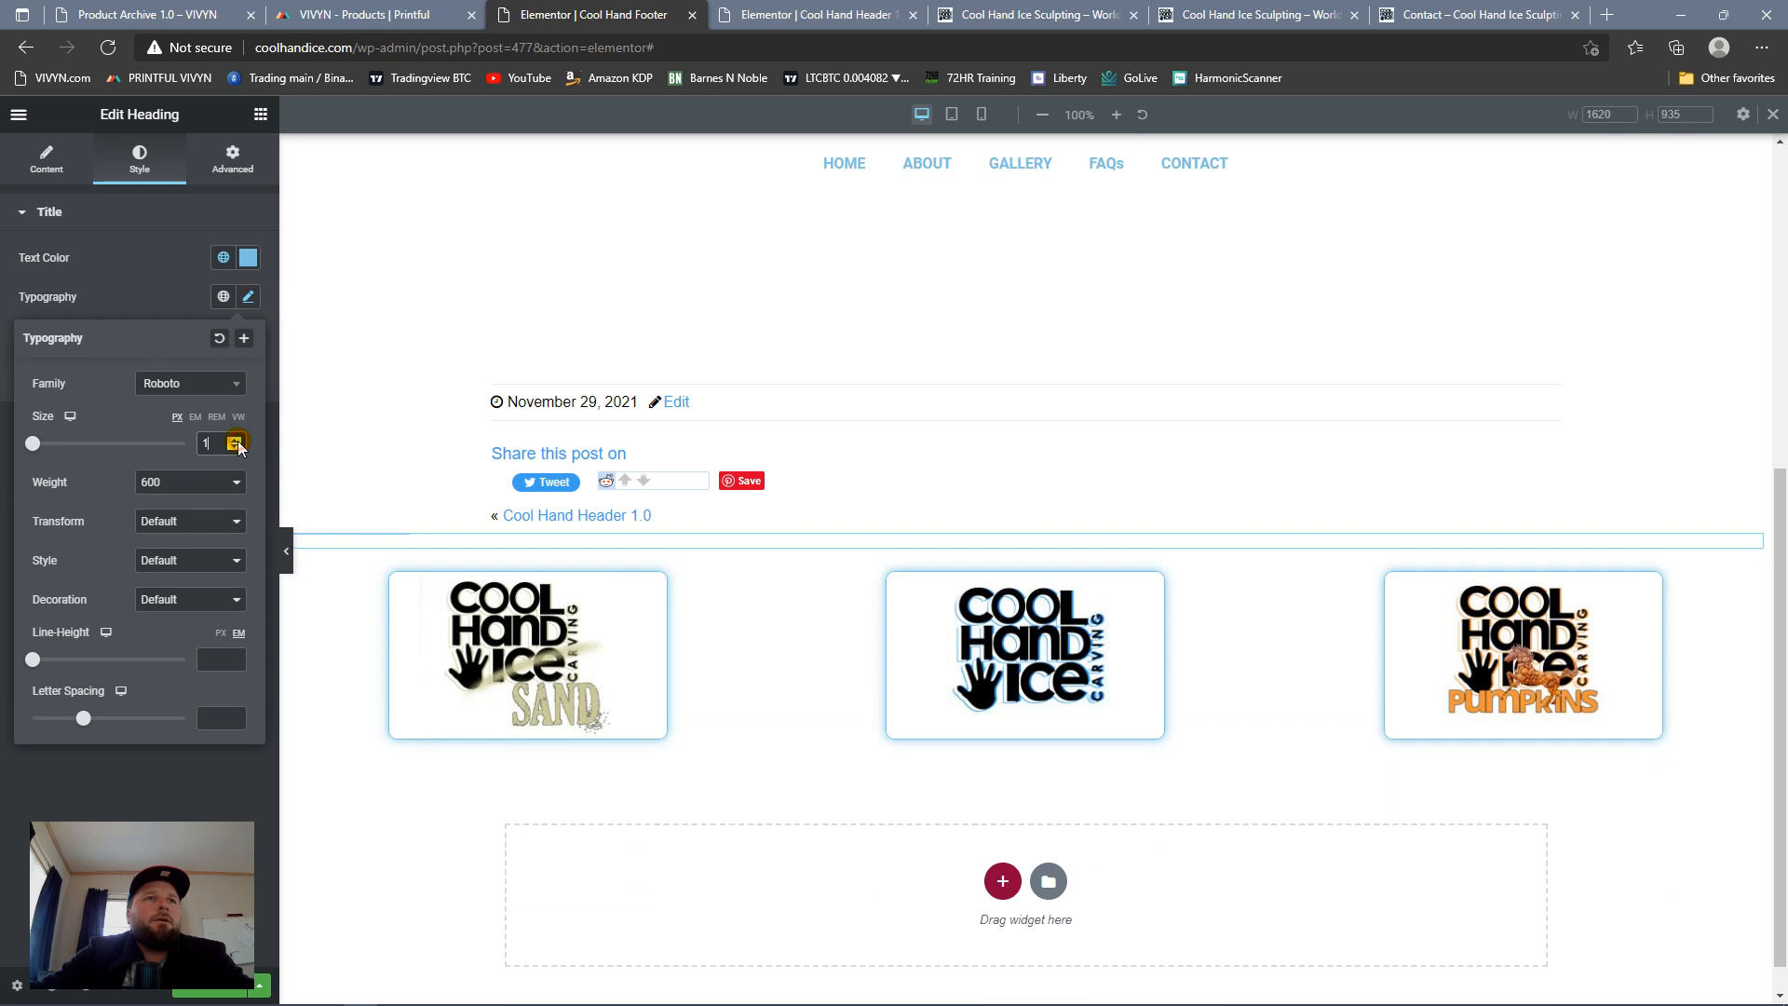
{"action": "left_click", "coordinate": [235, 440]}
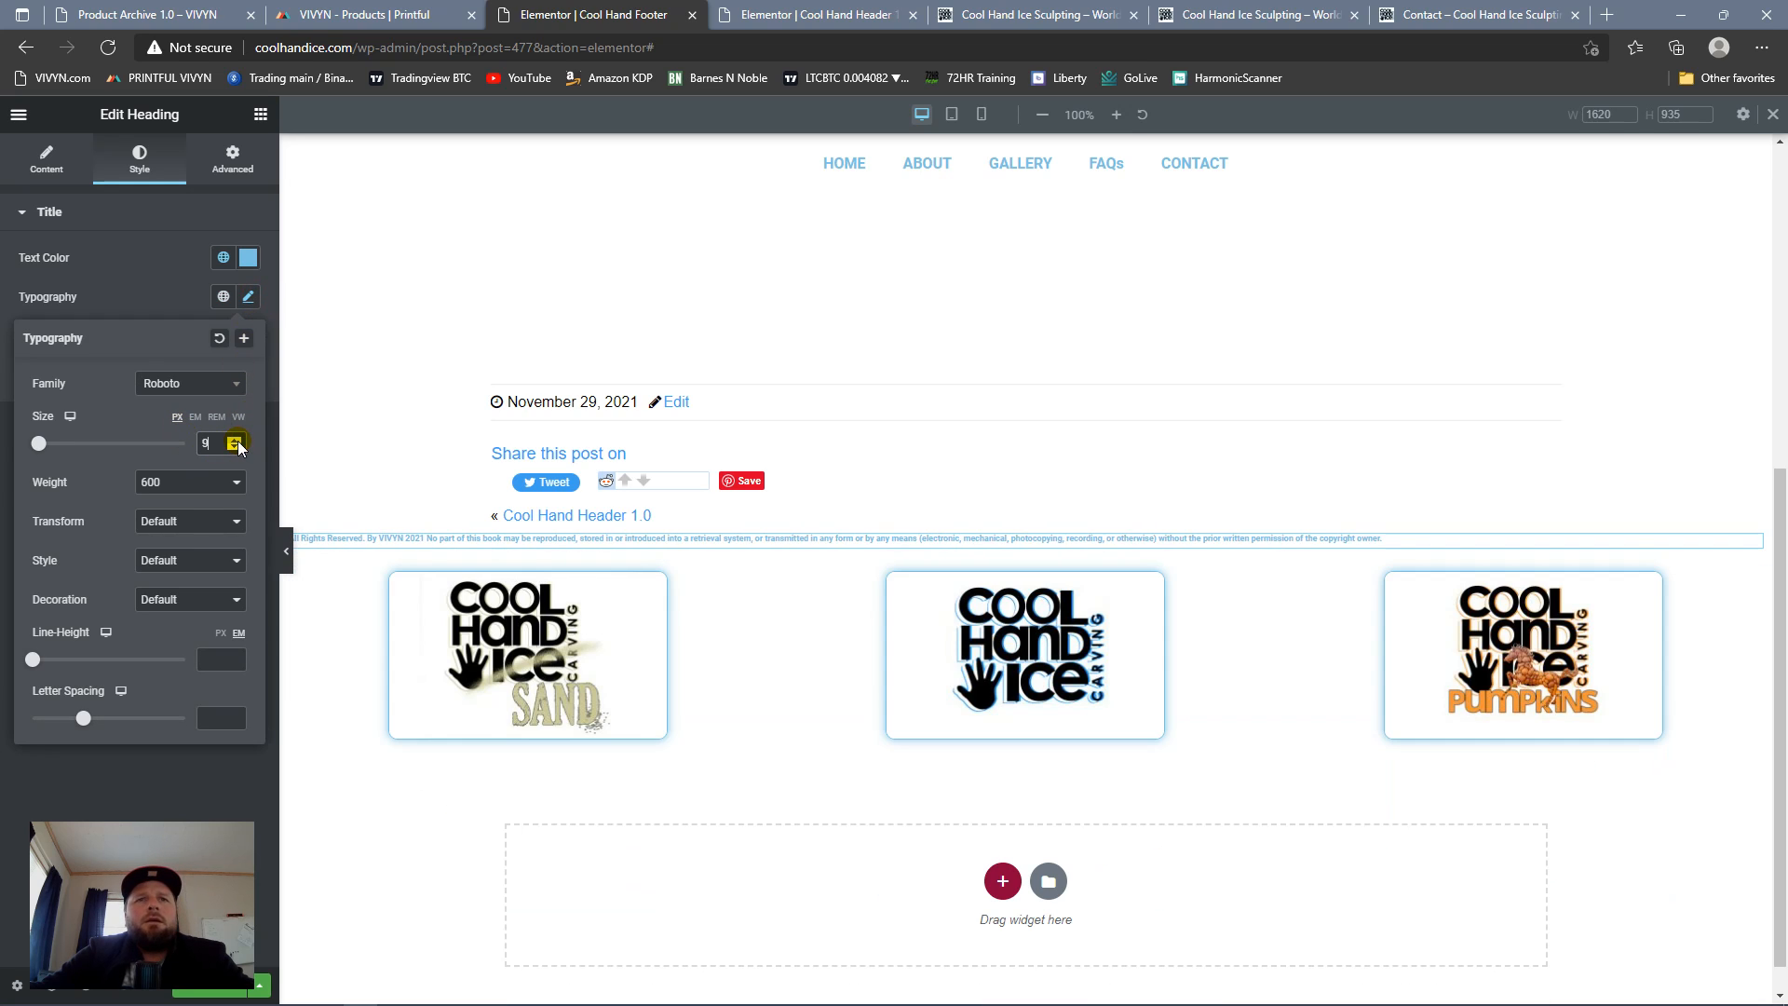
{"action": "left_click", "coordinate": [236, 440]}
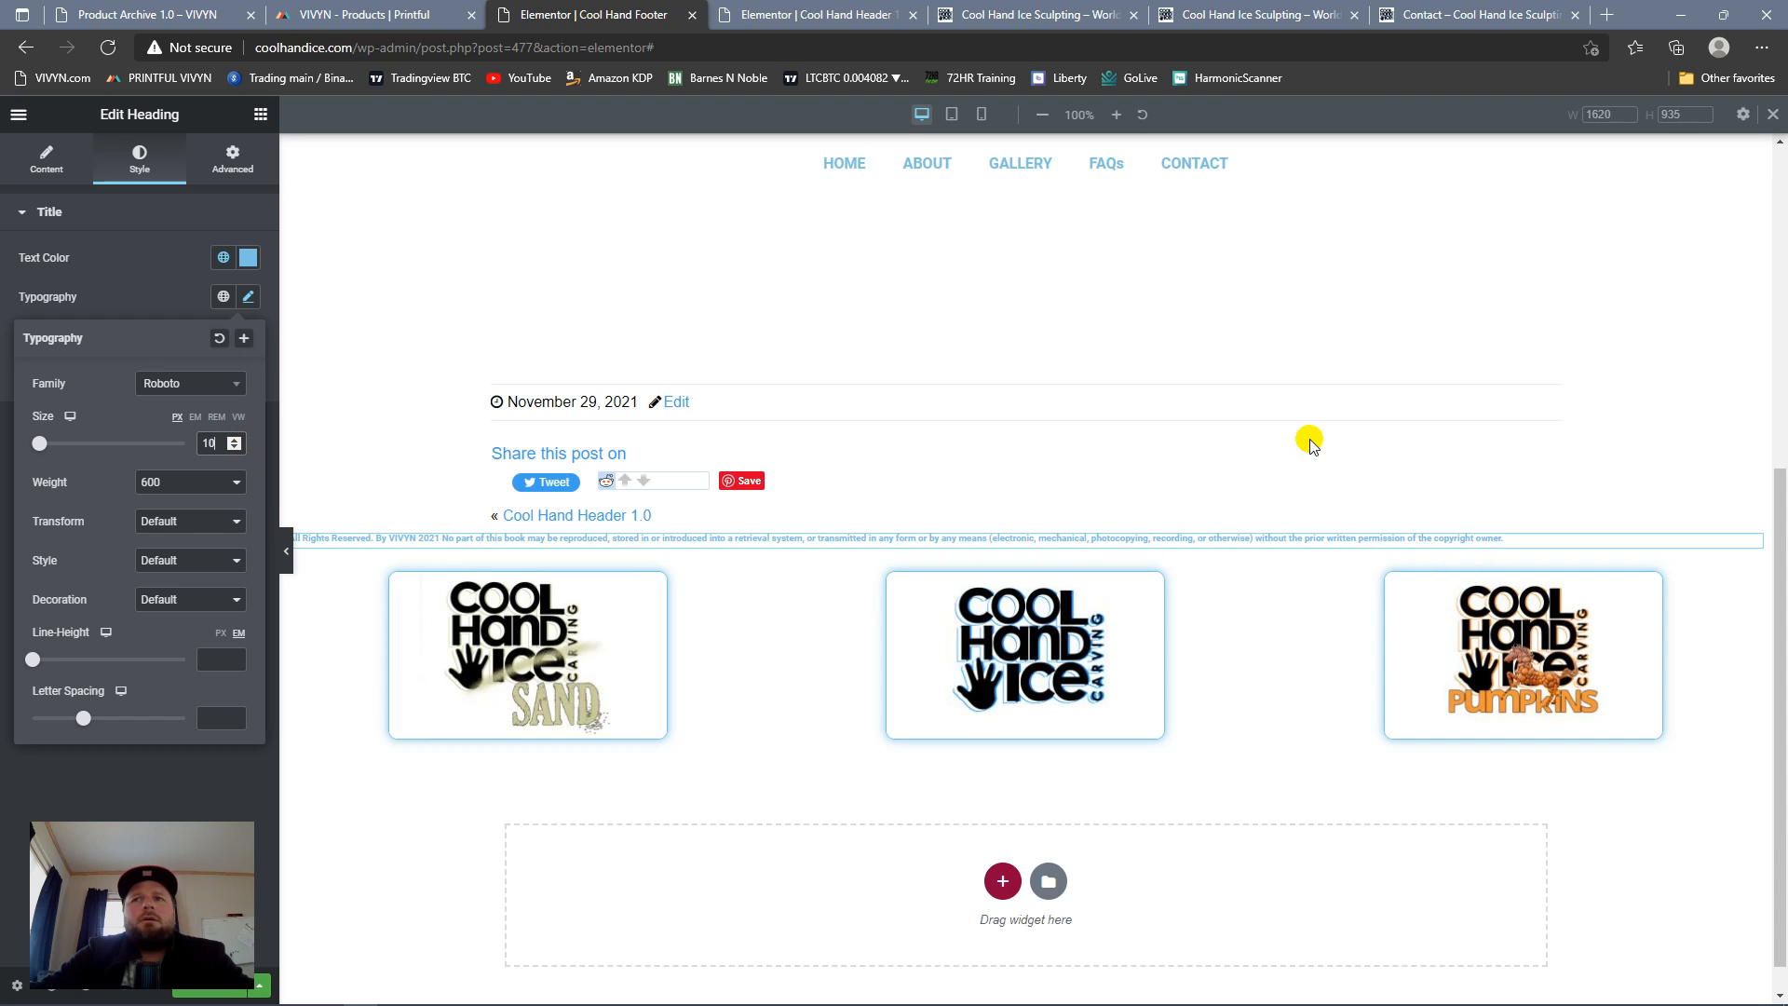
{"action": "left_click", "coordinate": [160, 288]}
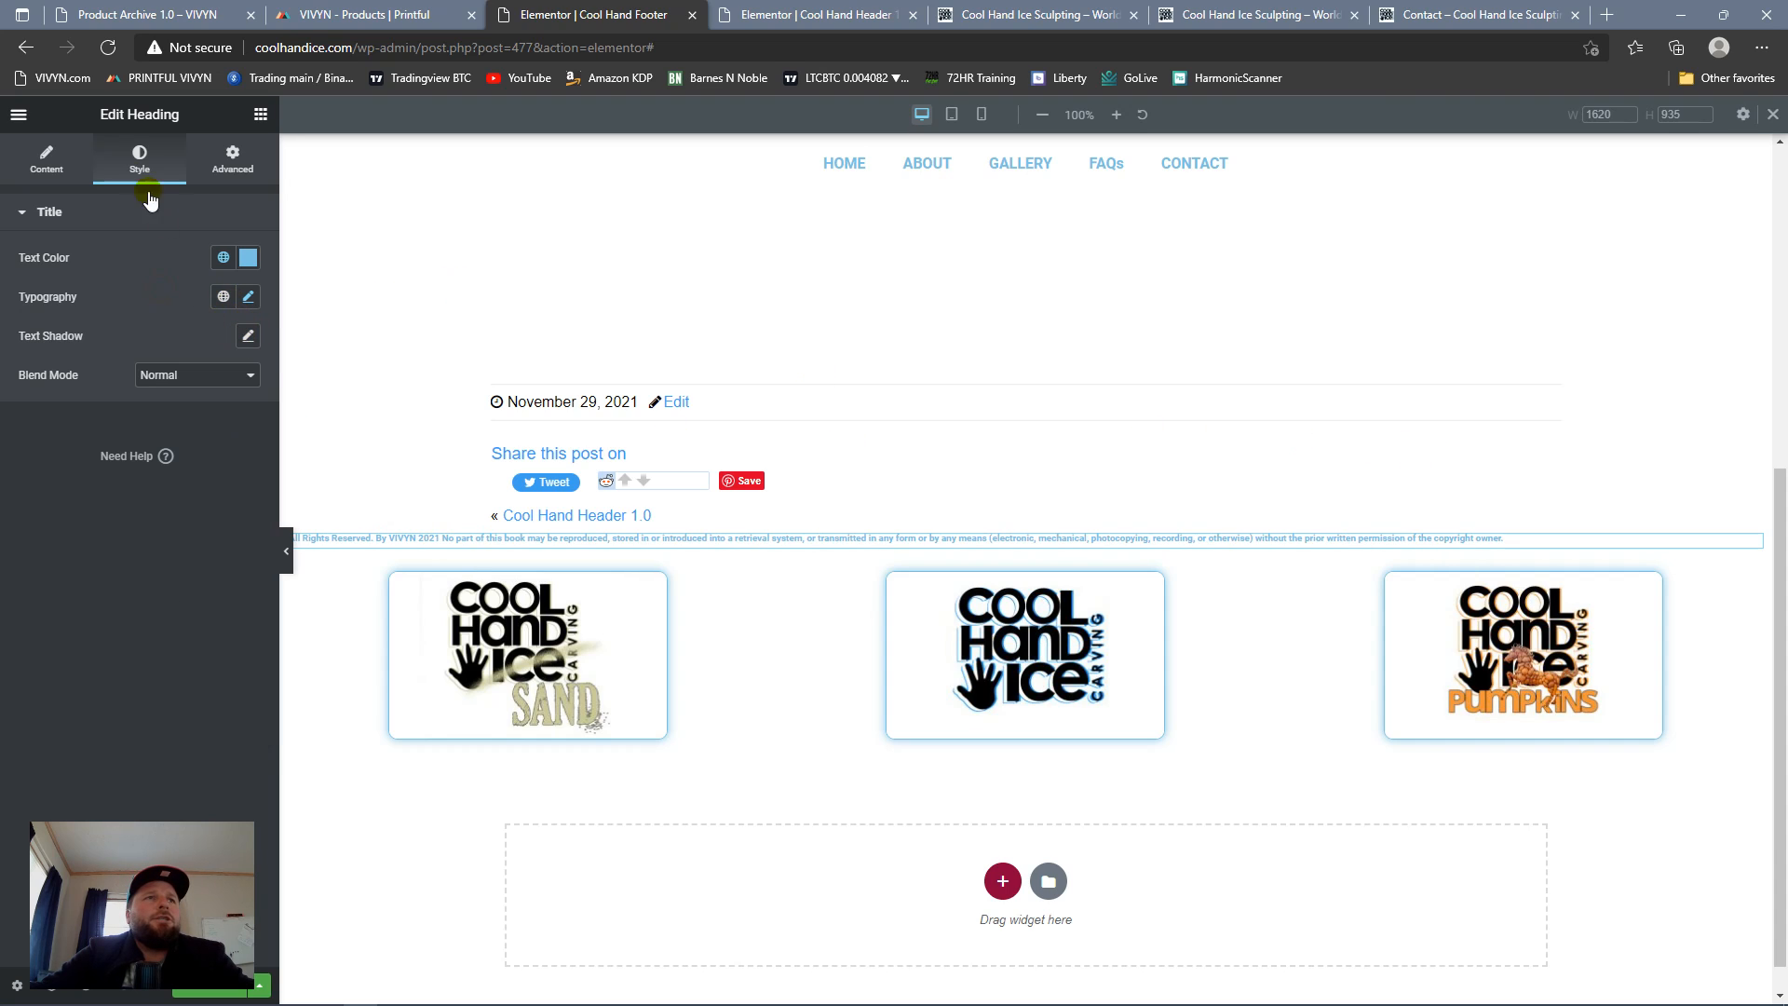
Step: Center the copyright heading and move its section below the row of three logos
{"action": "left_click", "coordinate": [46, 173]}
{"action": "left_click", "coordinate": [197, 516]}
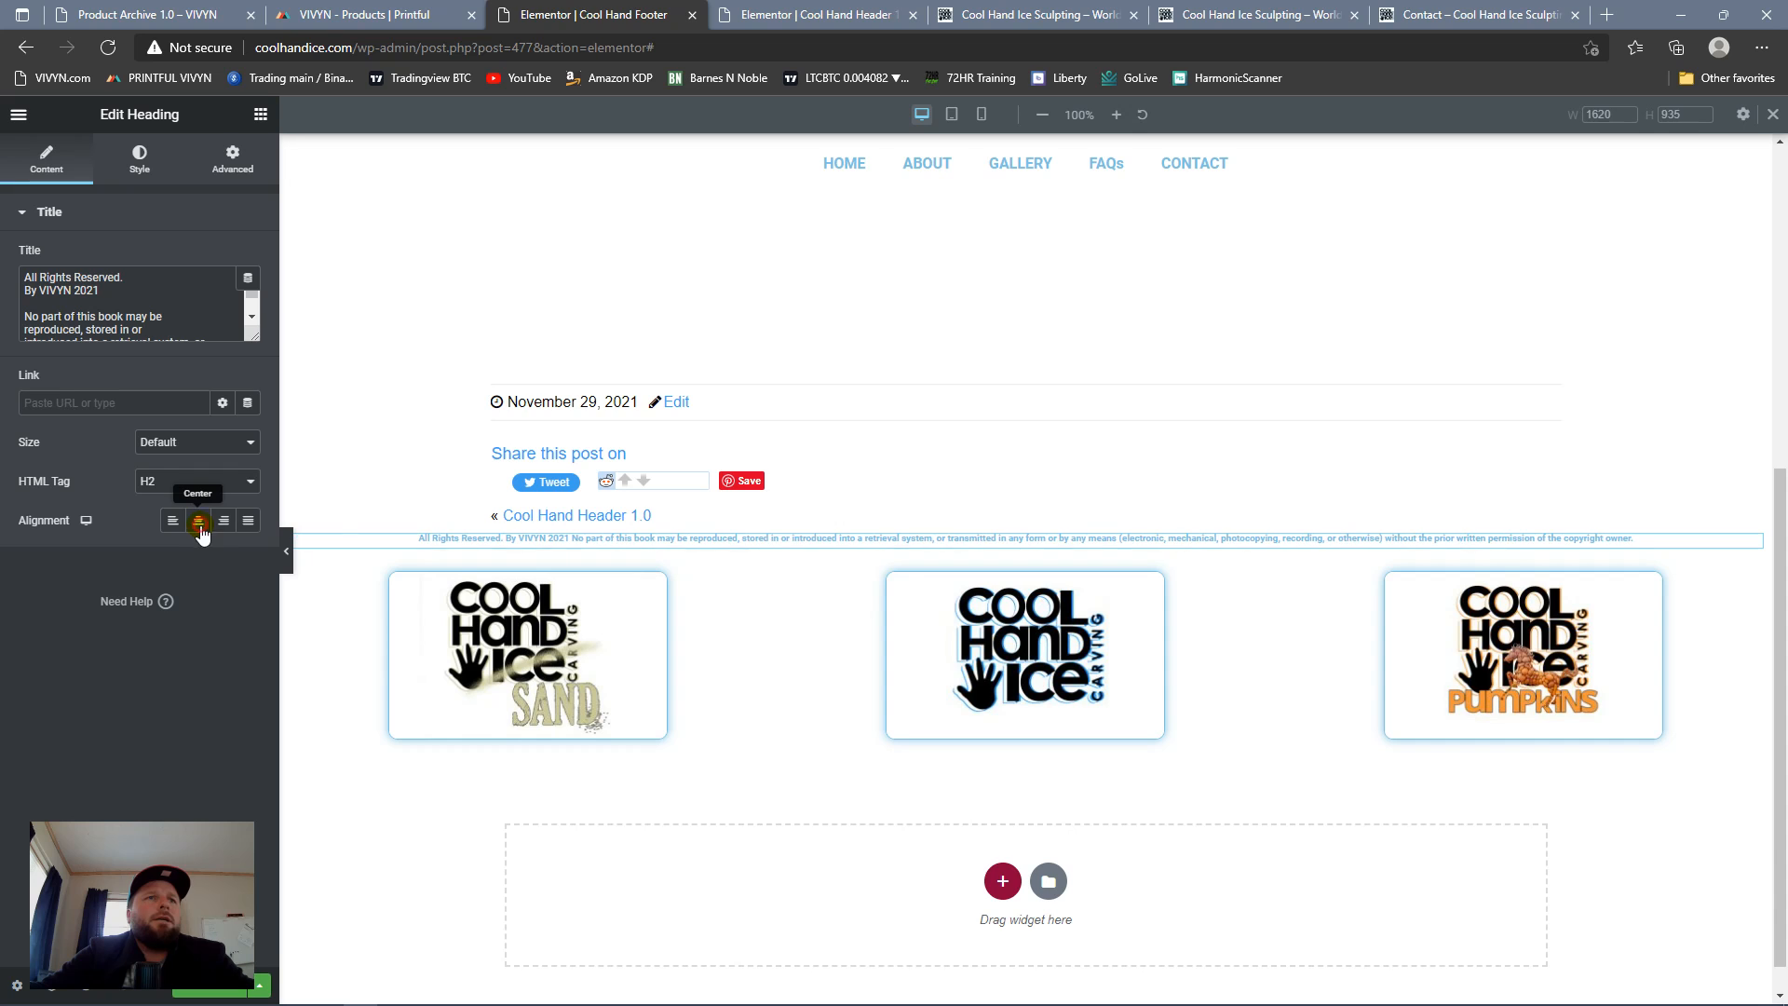
{"action": "left_click_drag", "start_coordinate": [1748, 548], "coordinate": [1014, 689]}
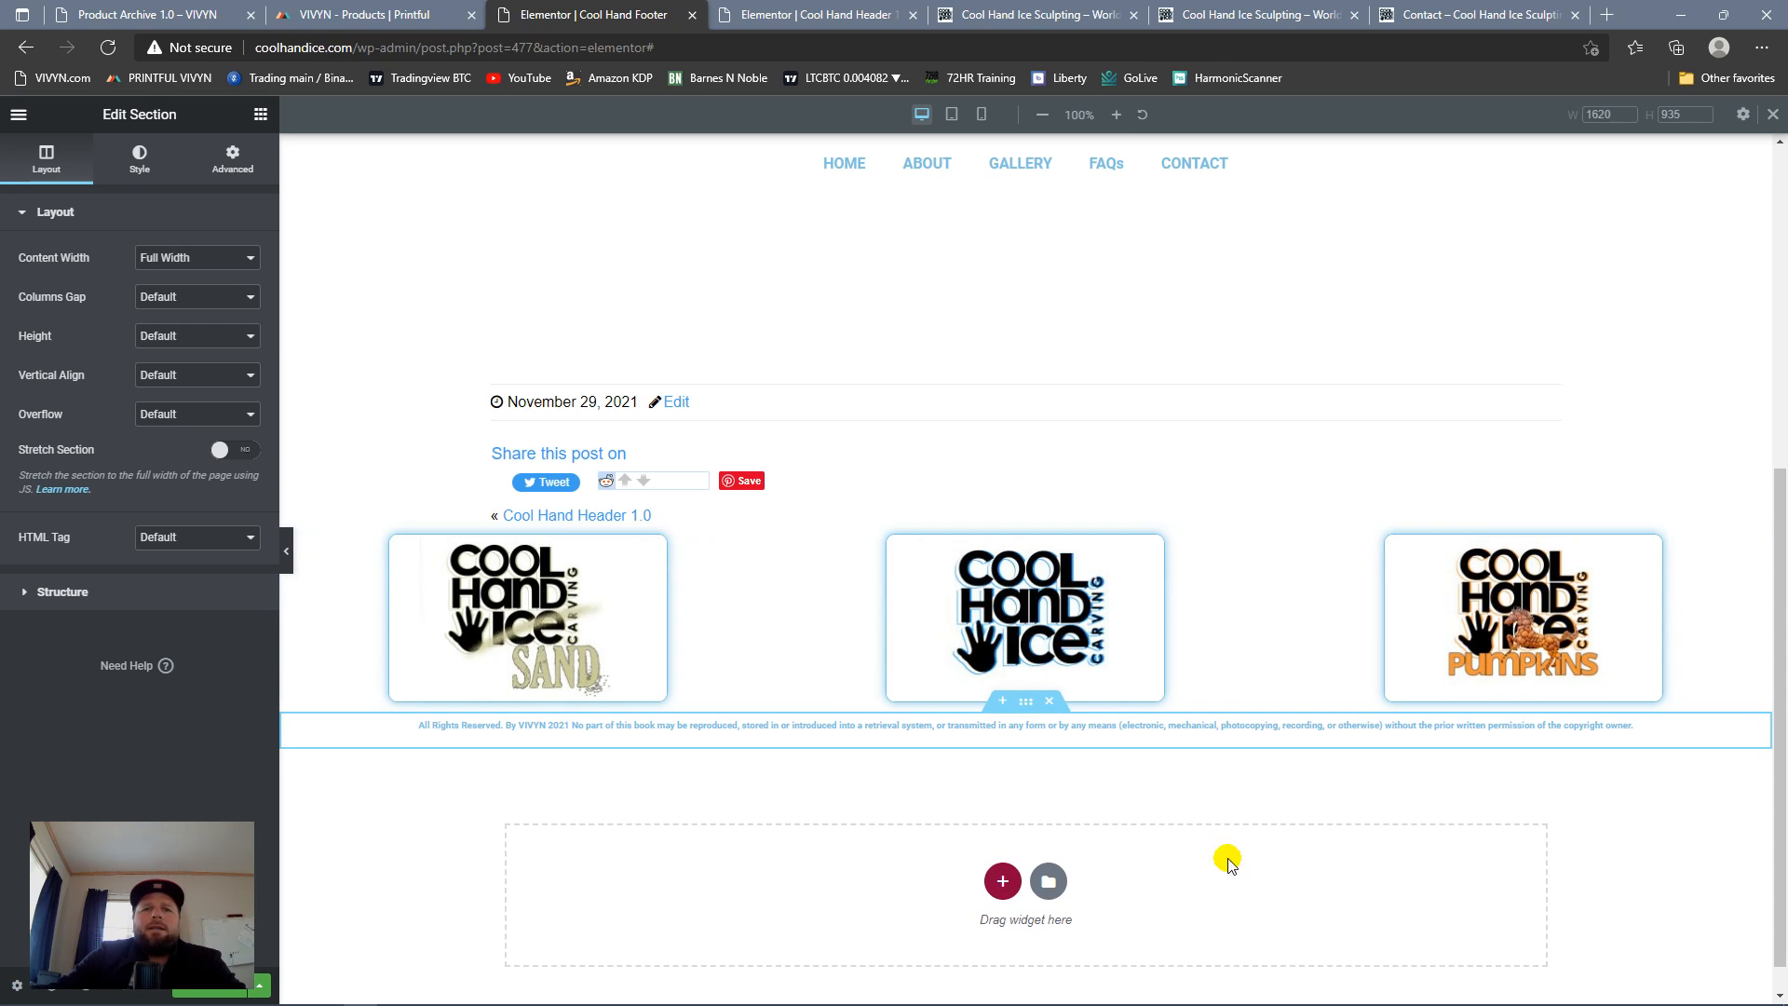
Step: Set the copyright heading's font weight to 400
{"action": "left_click", "coordinate": [140, 158]}
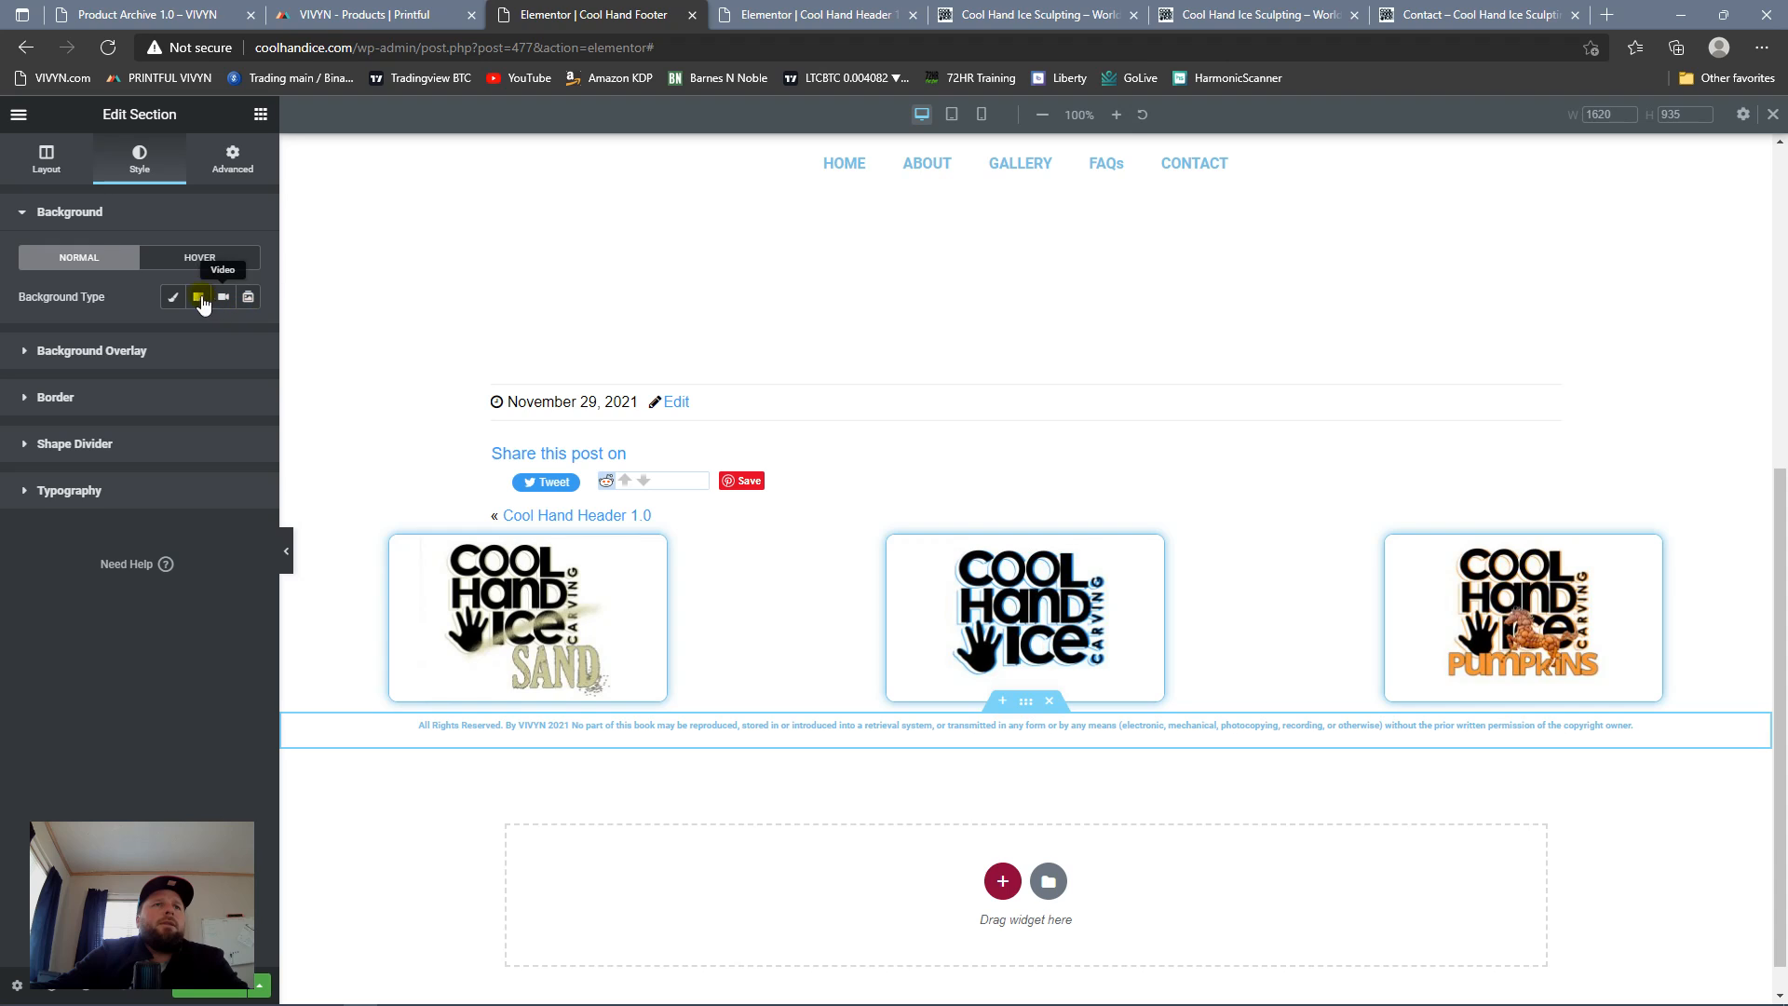
{"action": "left_click", "coordinate": [1054, 727]}
{"action": "left_click", "coordinate": [140, 160]}
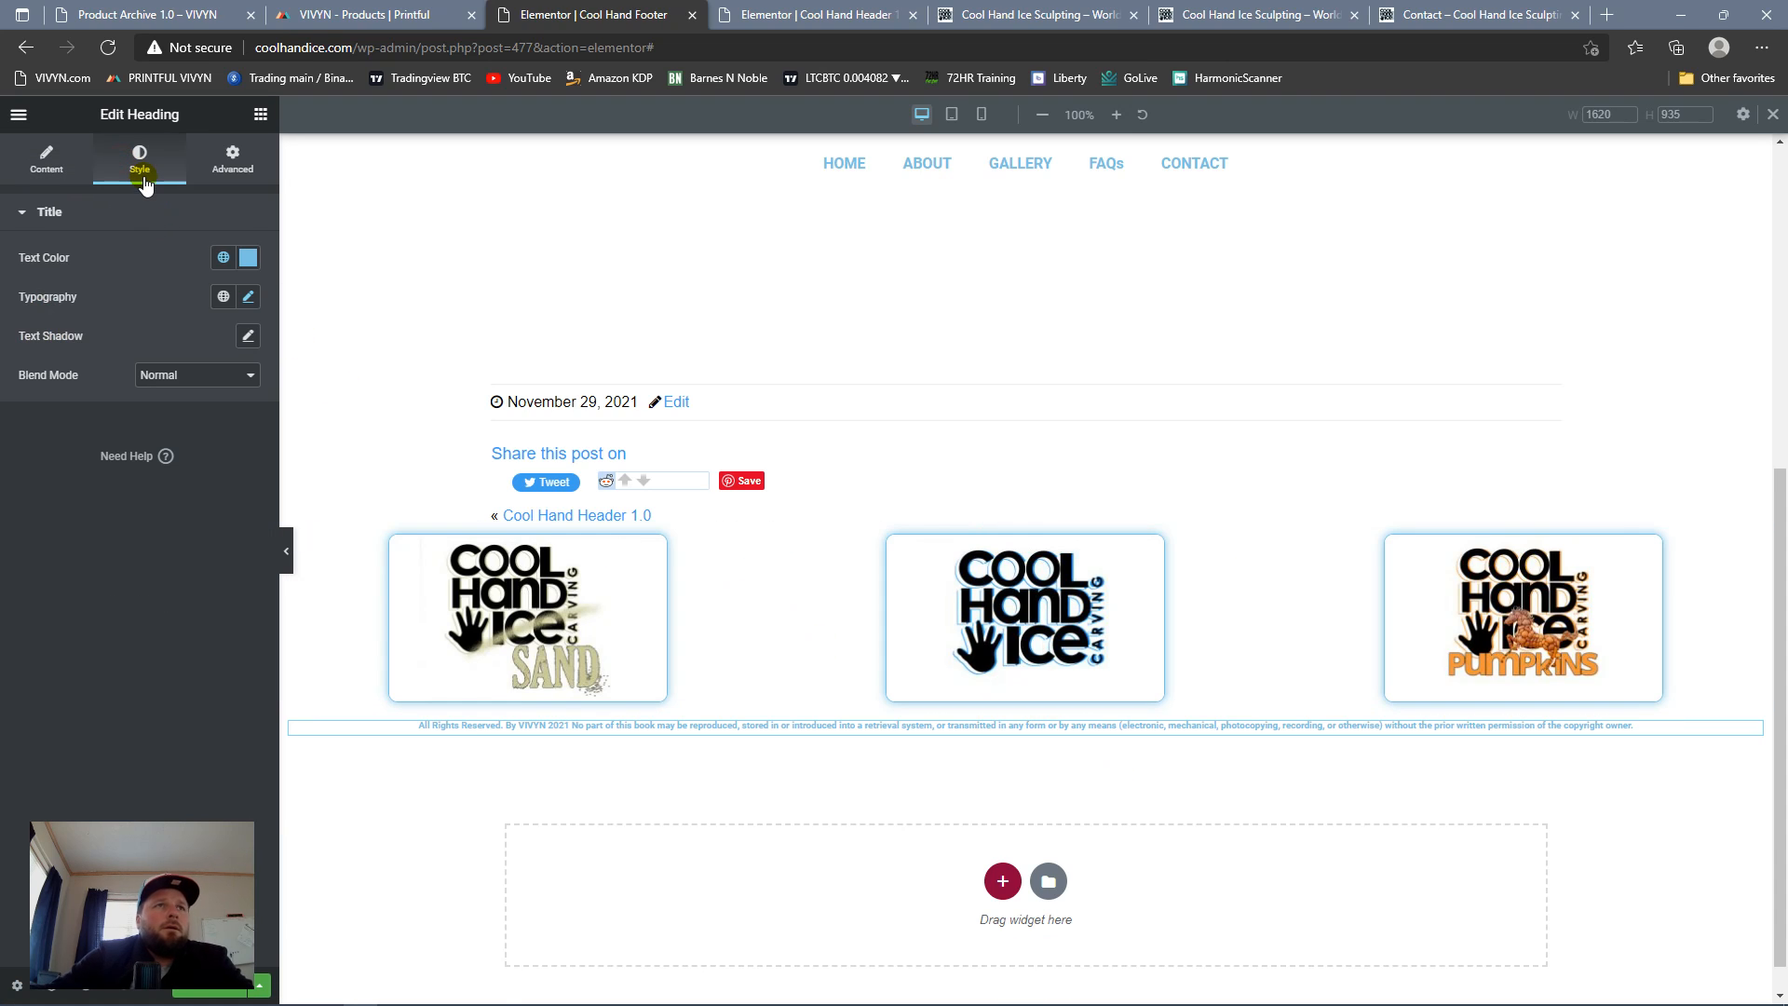
{"action": "left_click", "coordinate": [246, 298]}
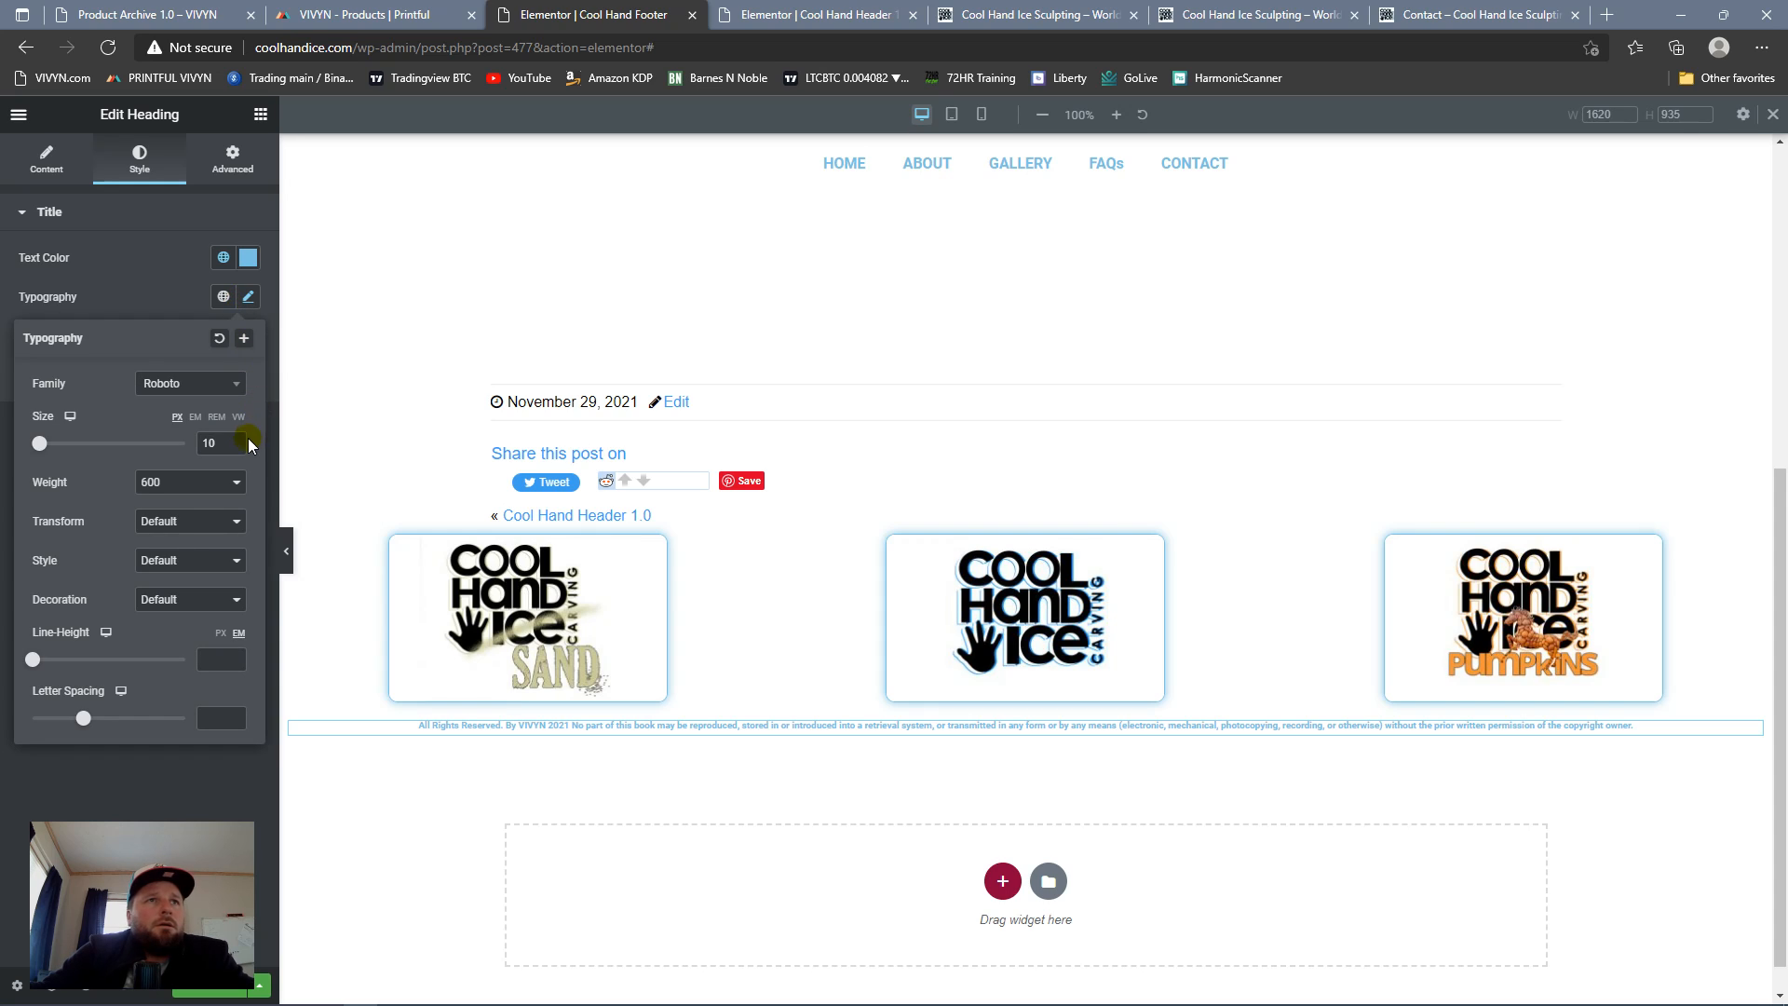
{"action": "left_click", "coordinate": [145, 491]}
{"action": "left_click", "coordinate": [157, 536]}
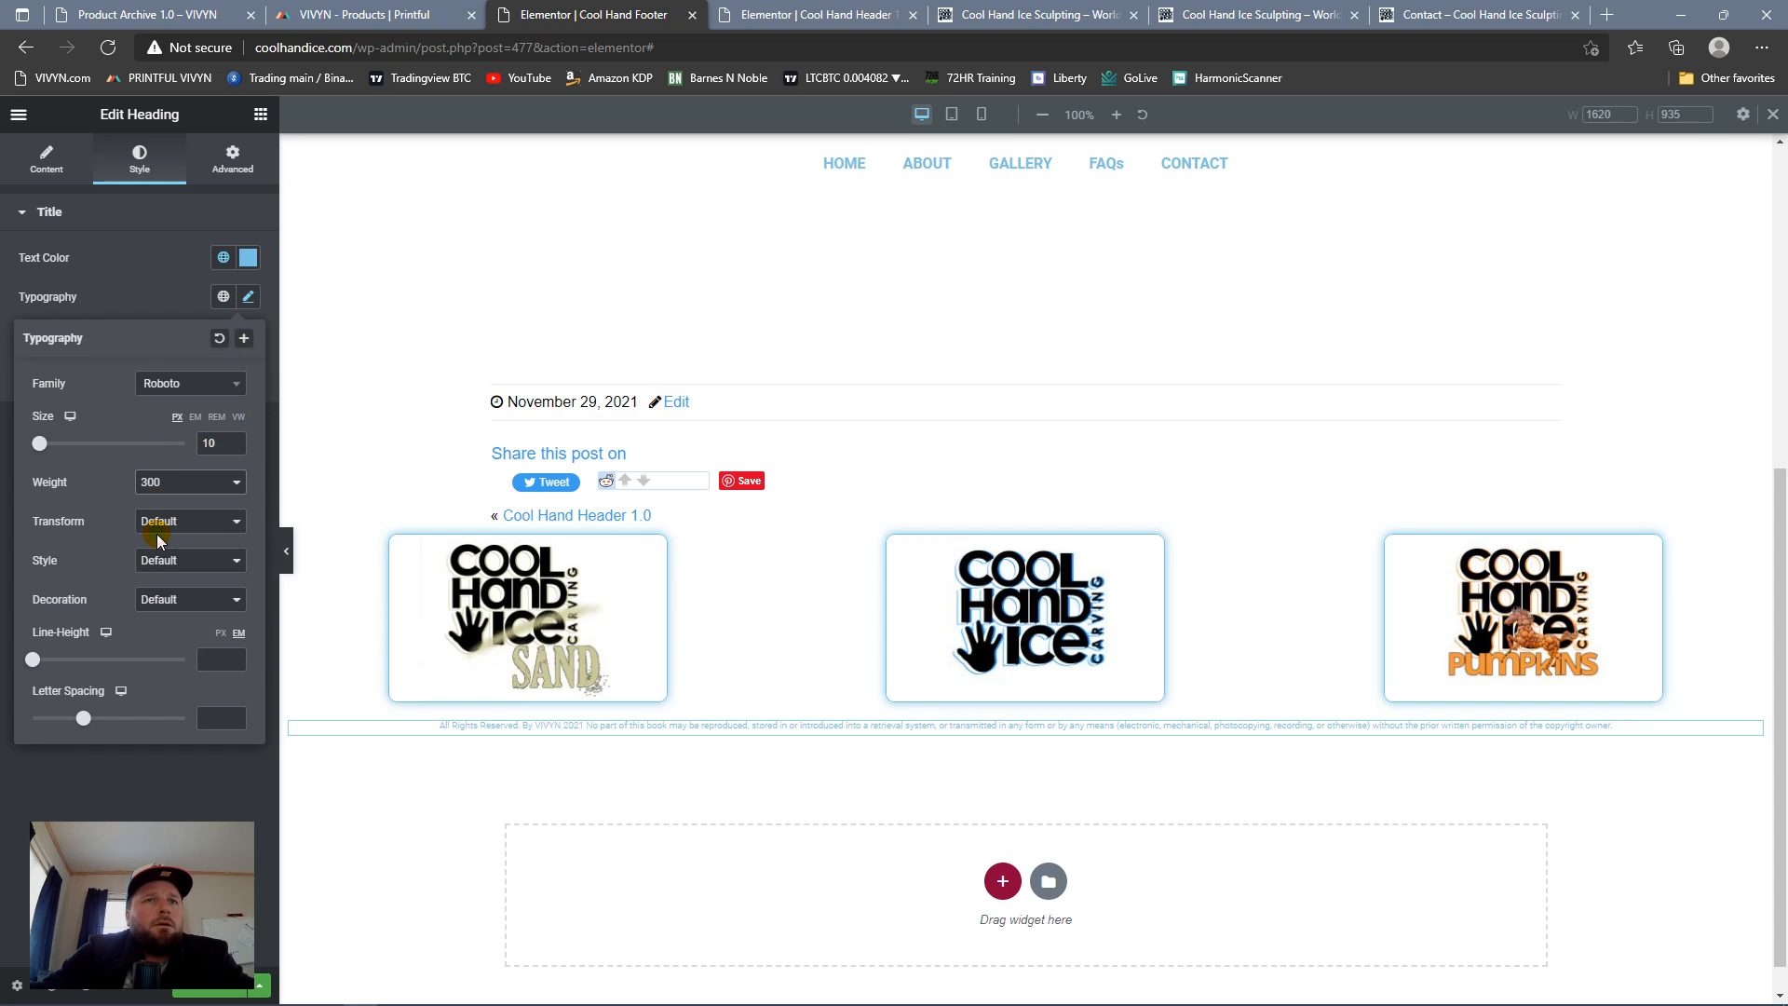
{"action": "left_click", "coordinate": [230, 481]}
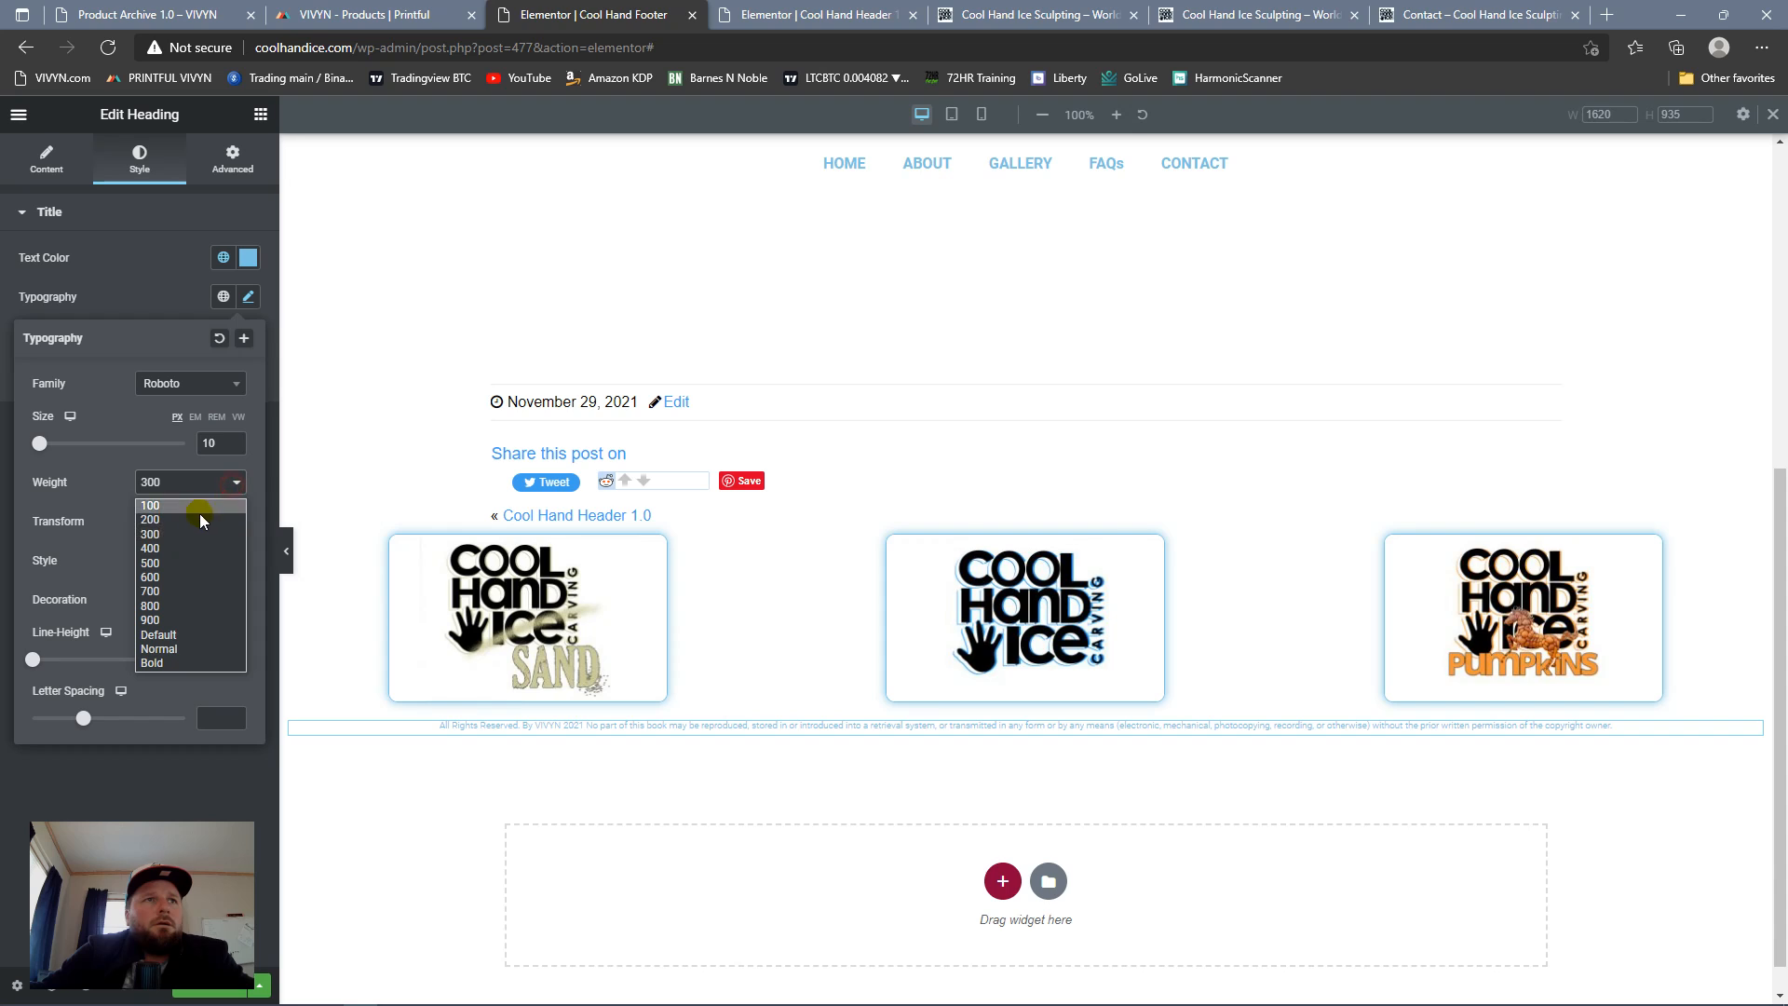
{"action": "left_click", "coordinate": [182, 547]}
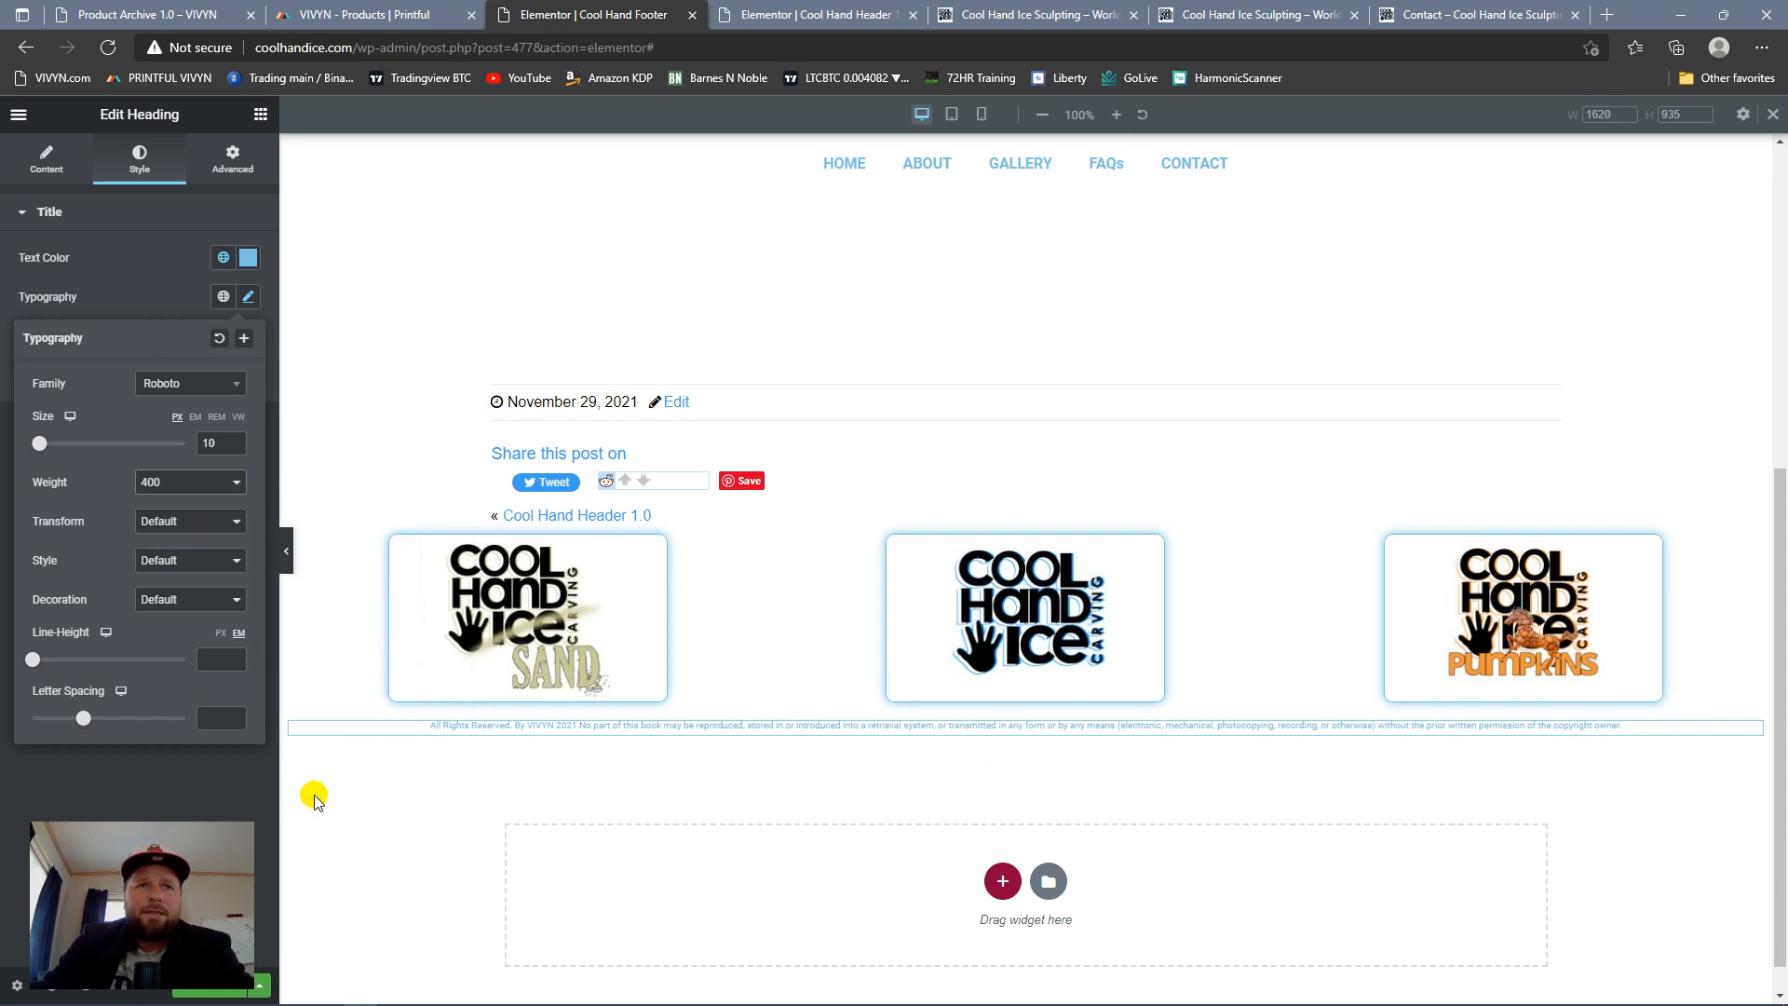
Step: Replace "VIVYN 2021" with "Cool Hand Ice" in the copyright heading's title
{"action": "left_click", "coordinate": [33, 158]}
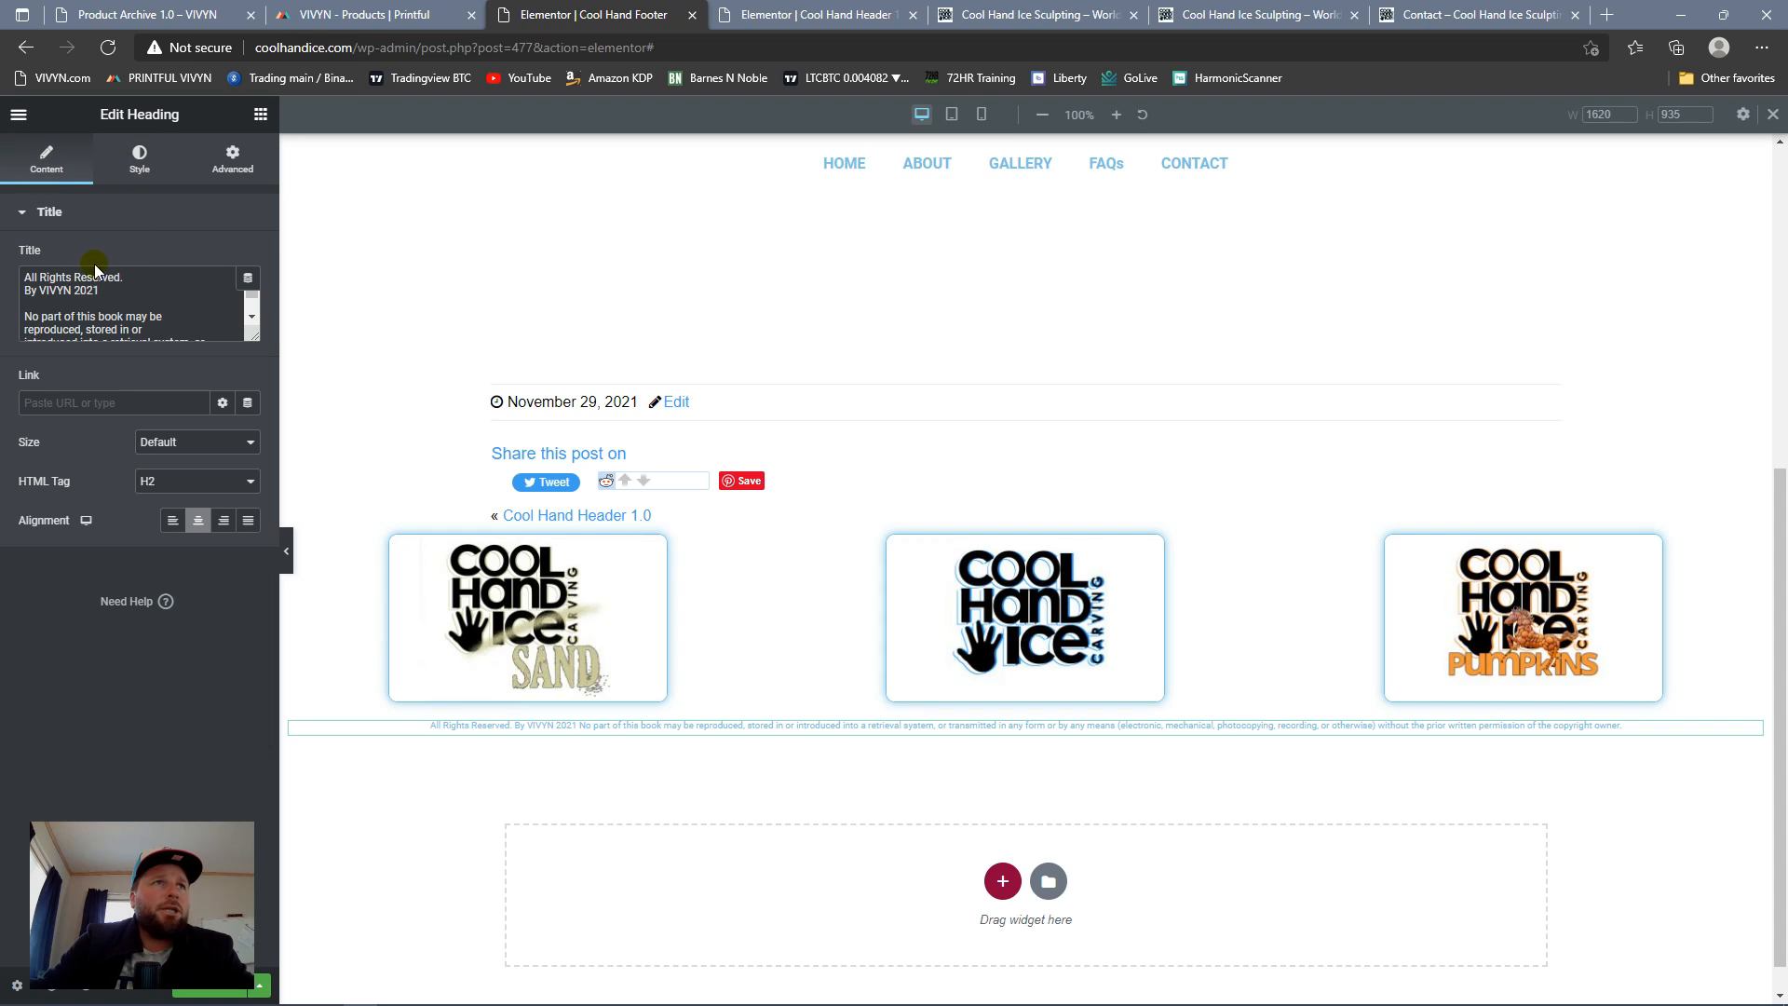
{"action": "left_click", "coordinate": [100, 290]}
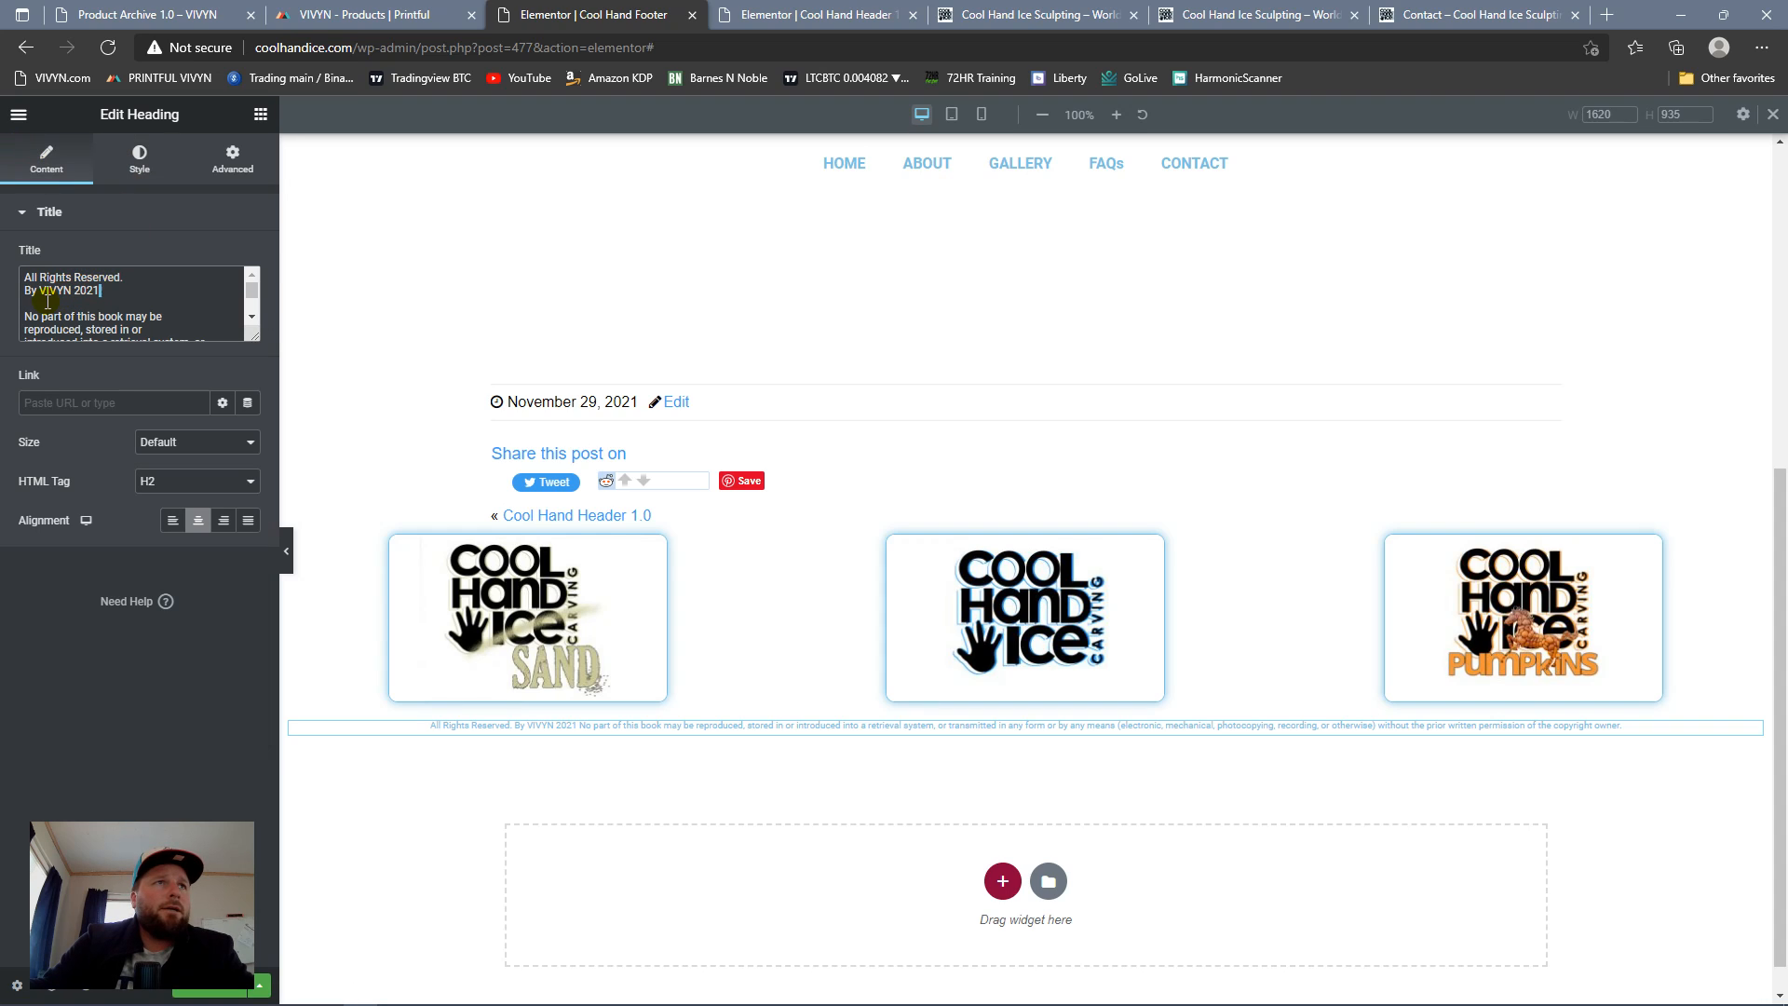
{"action": "left_click", "coordinate": [42, 297], "text": "shift"}
{"action": "type", "text": "C"}
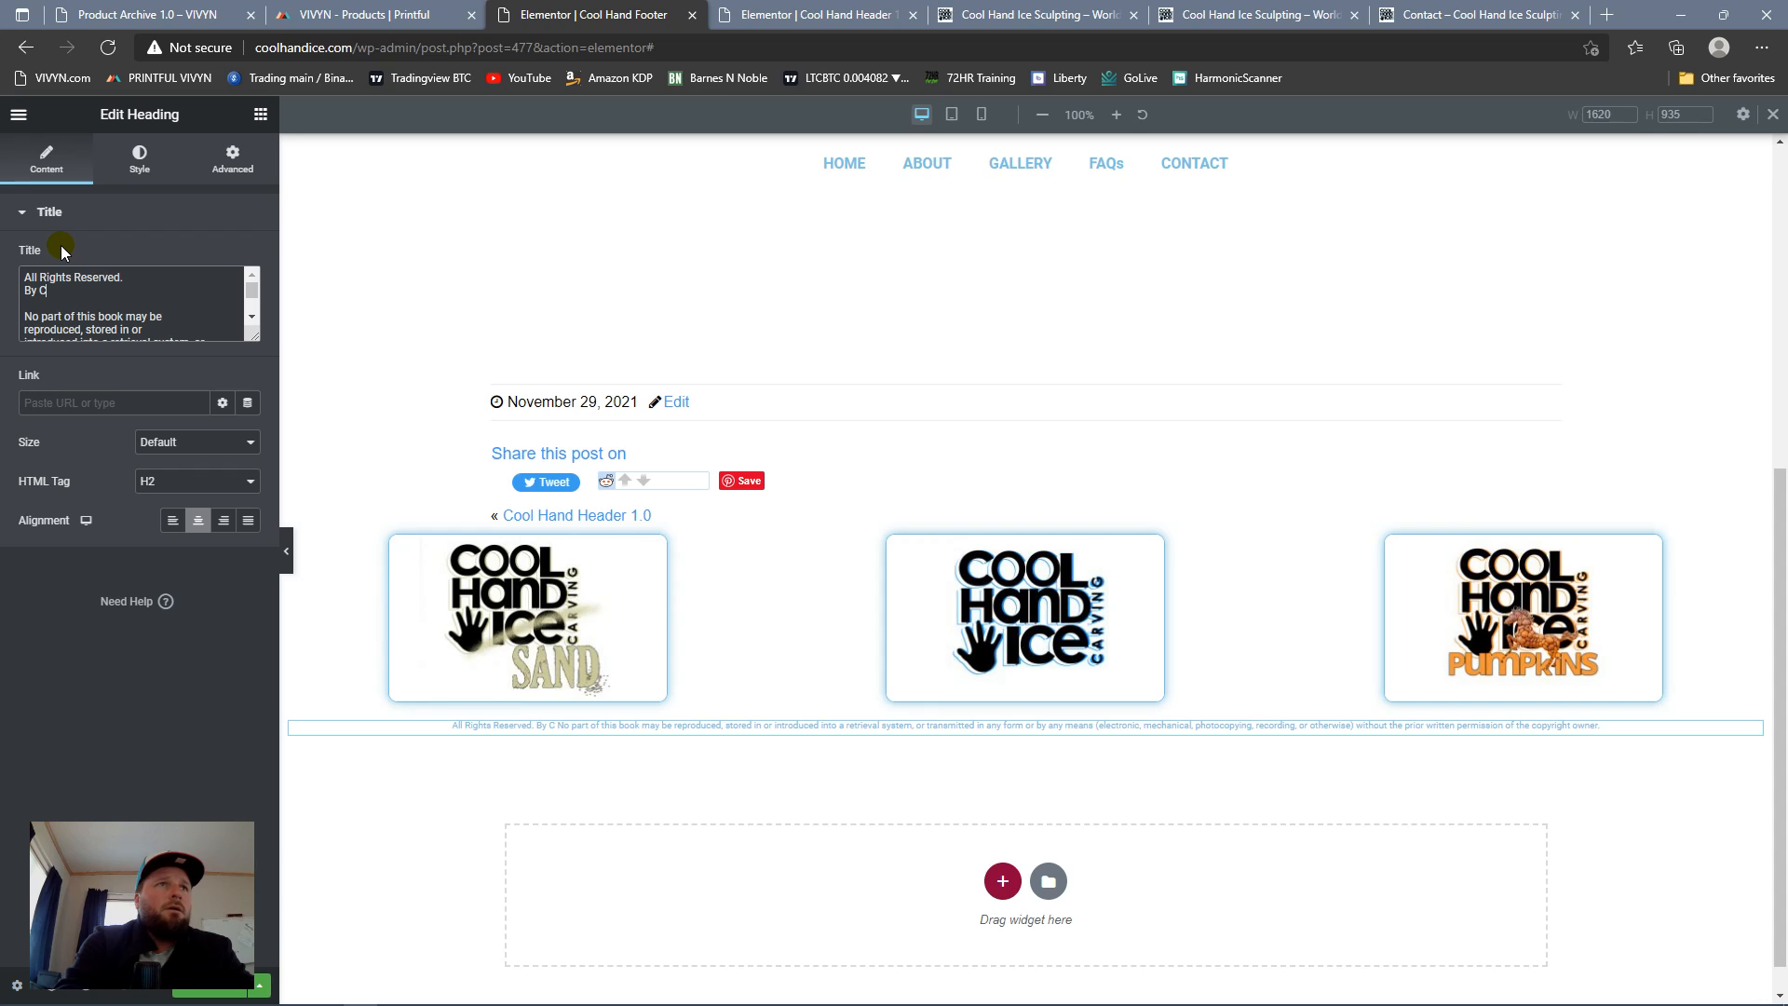
{"action": "type", "text": "ool Hand"}
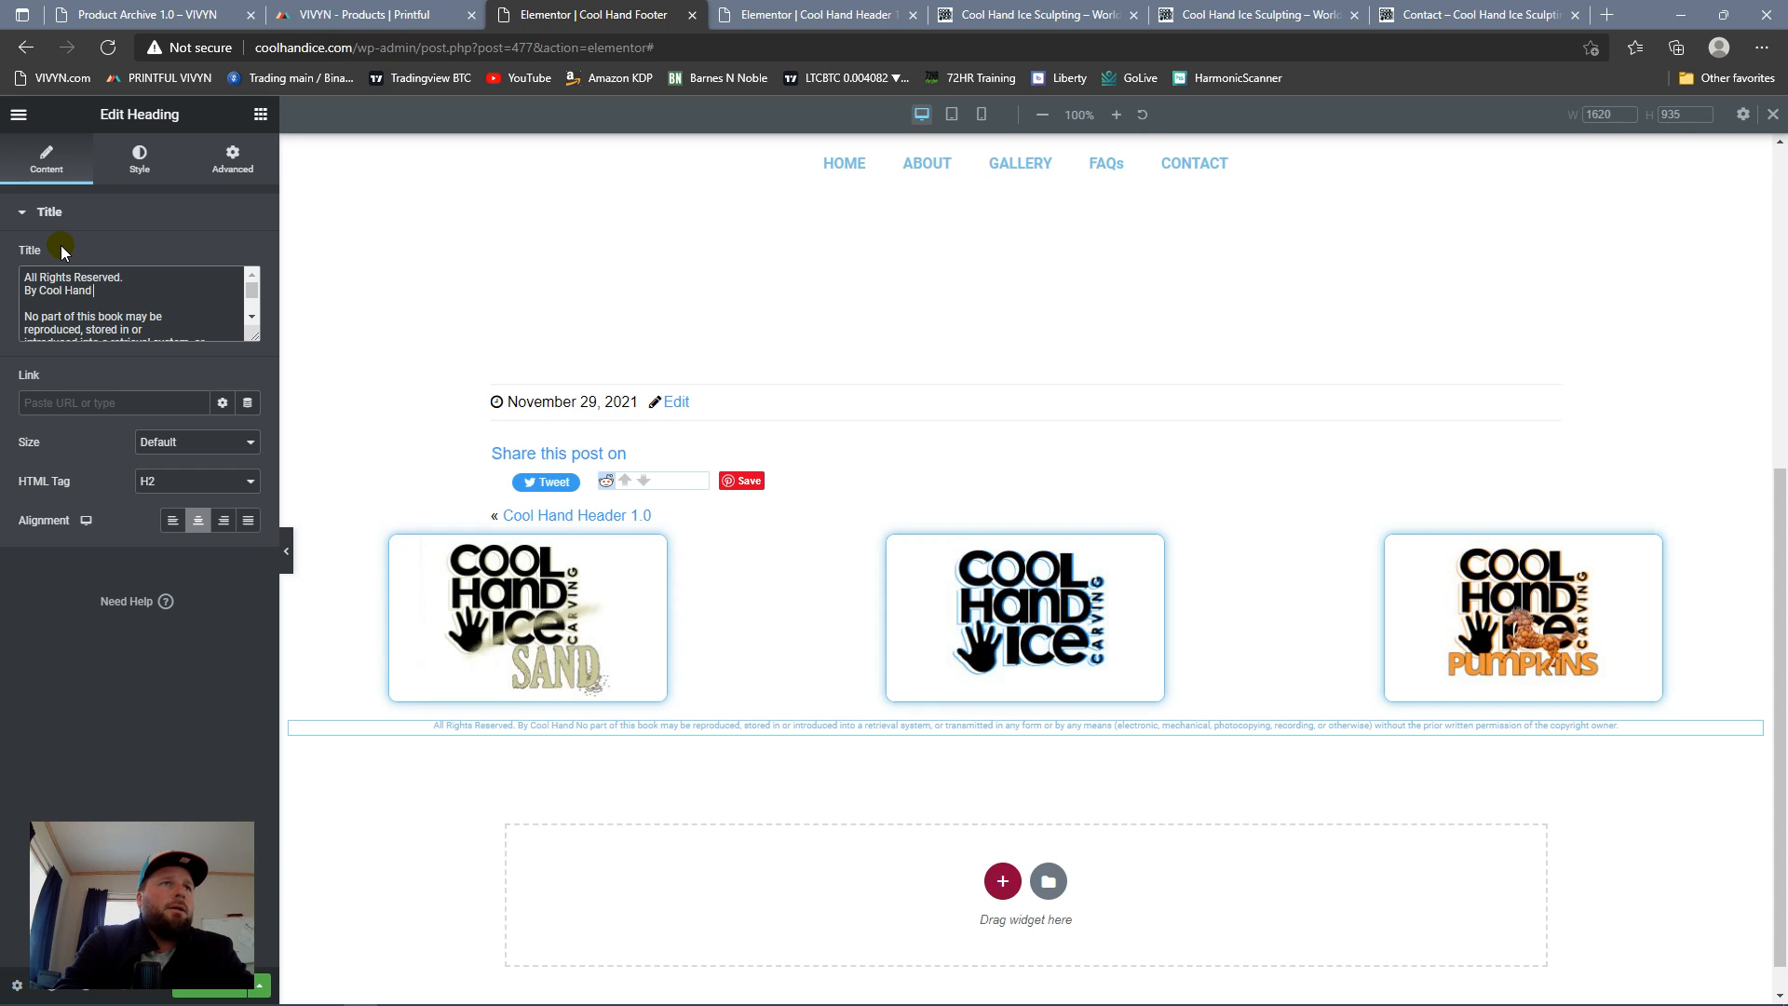
{"action": "type", "text": " Ic"}
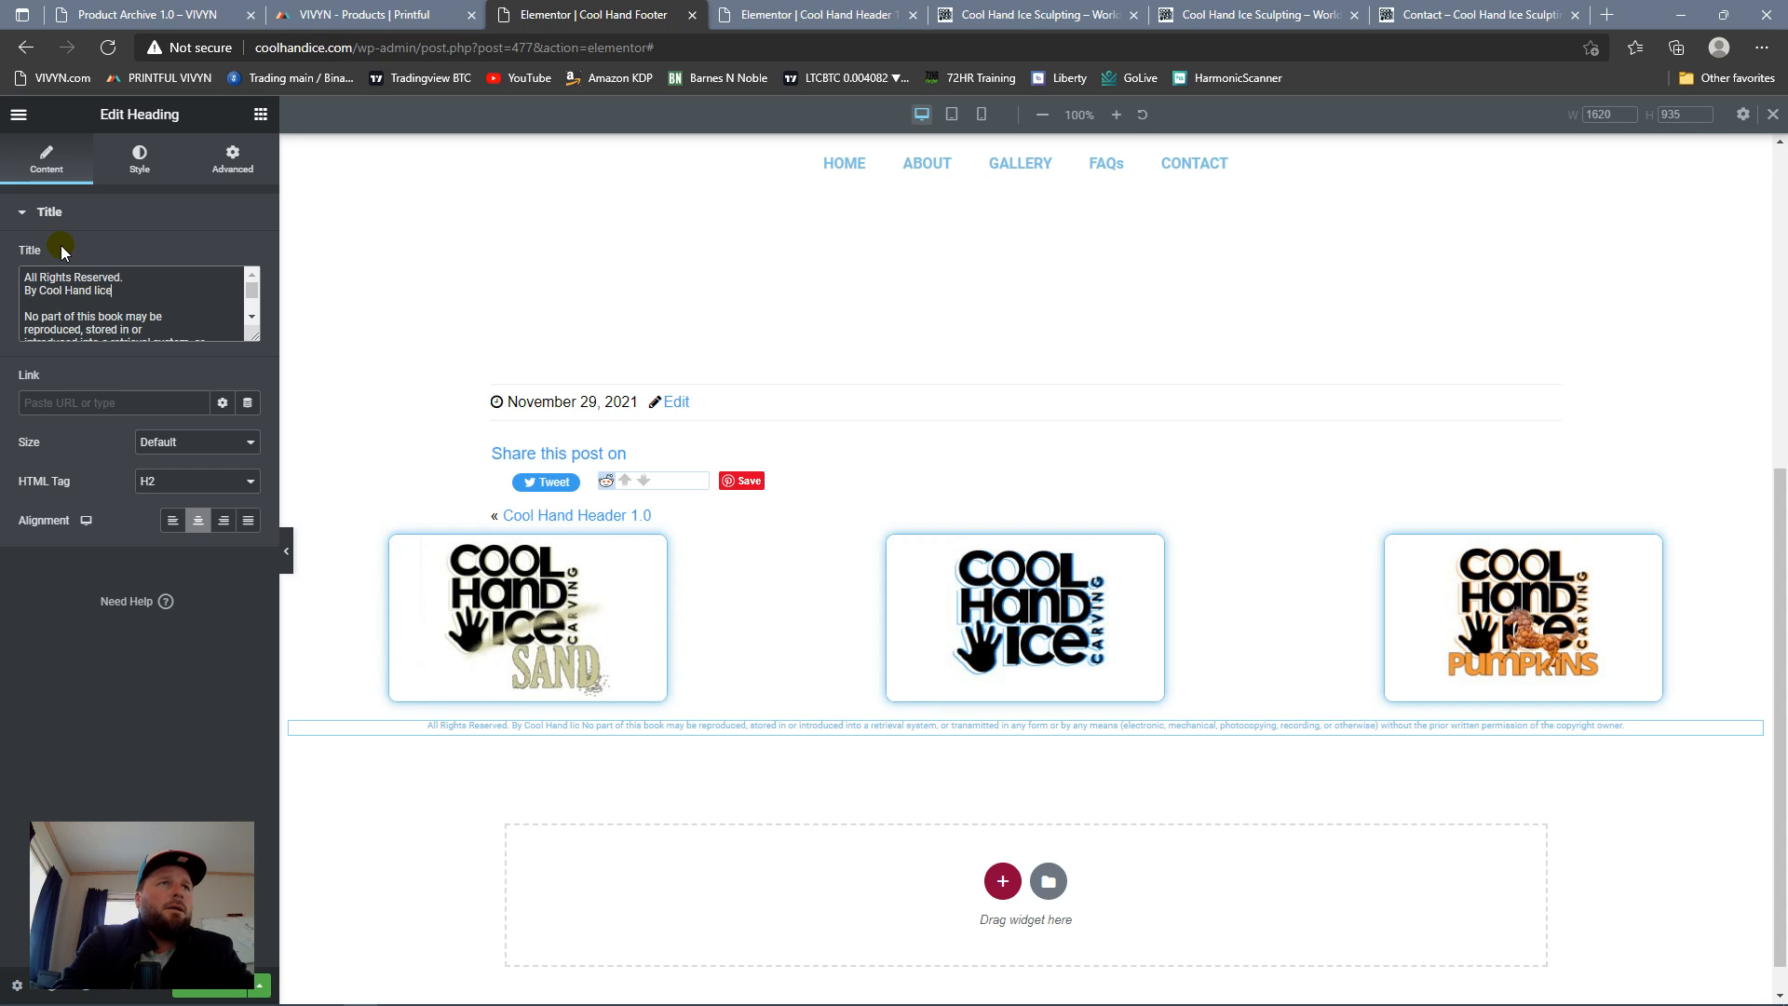
{"action": "type", "text": "e"}
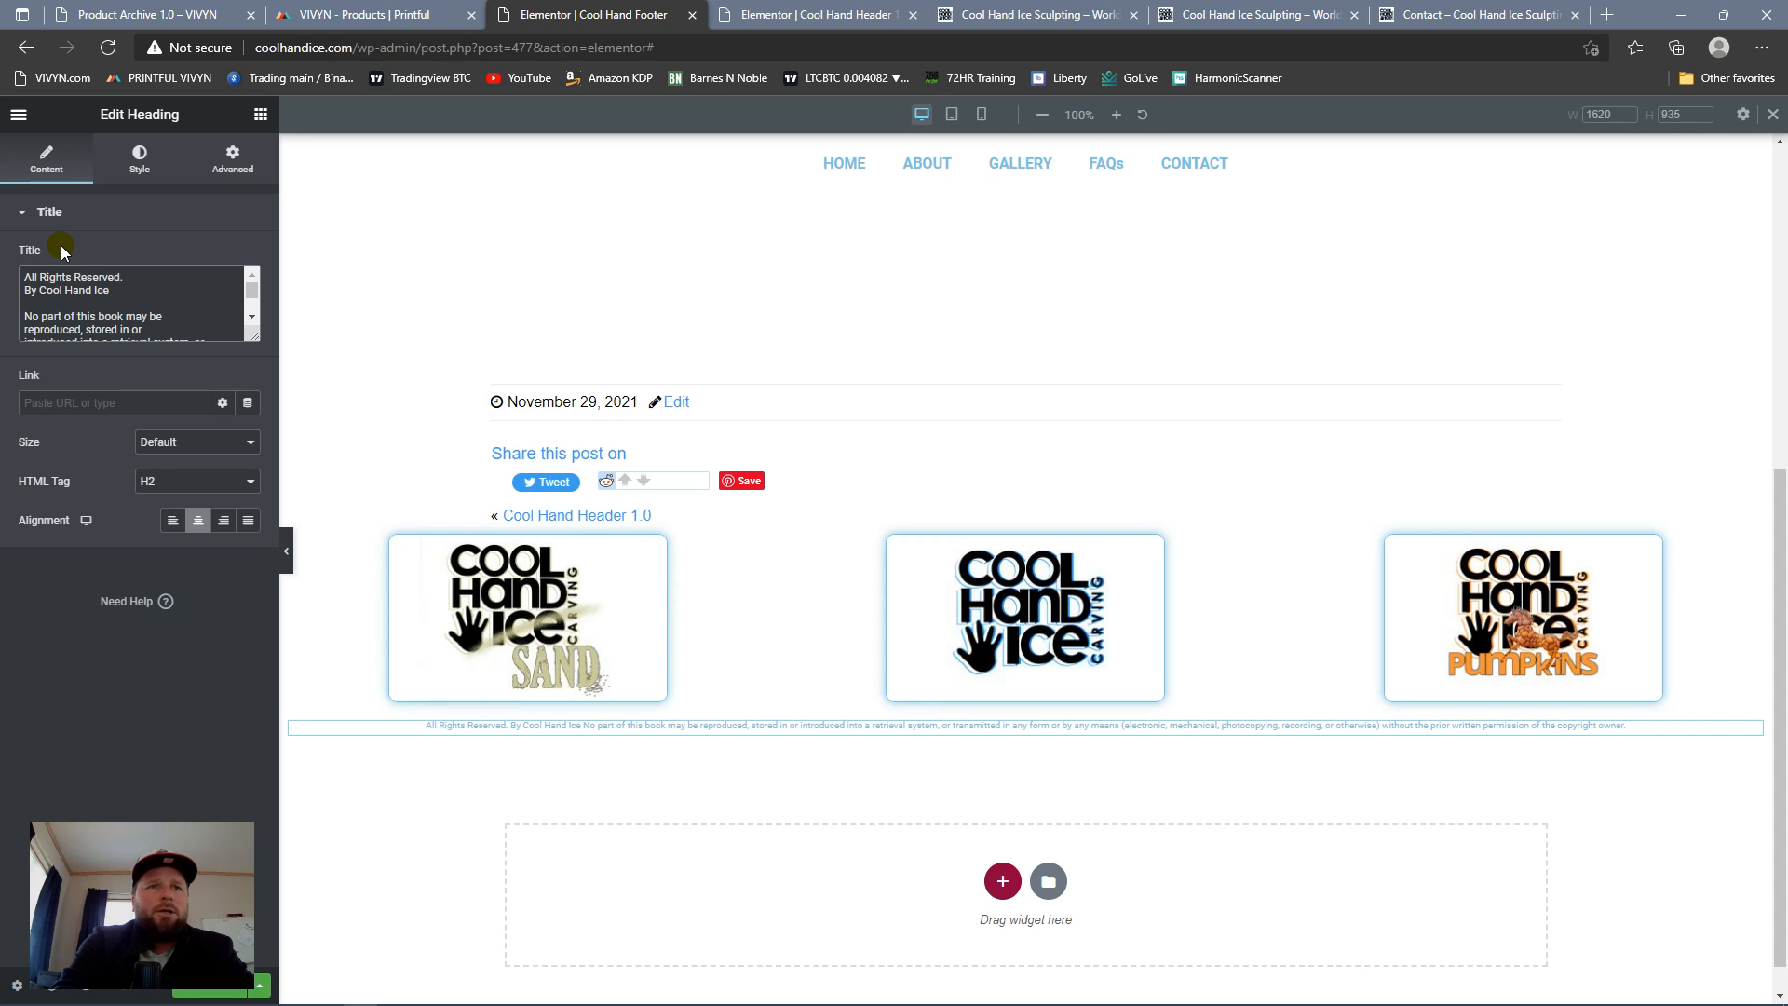
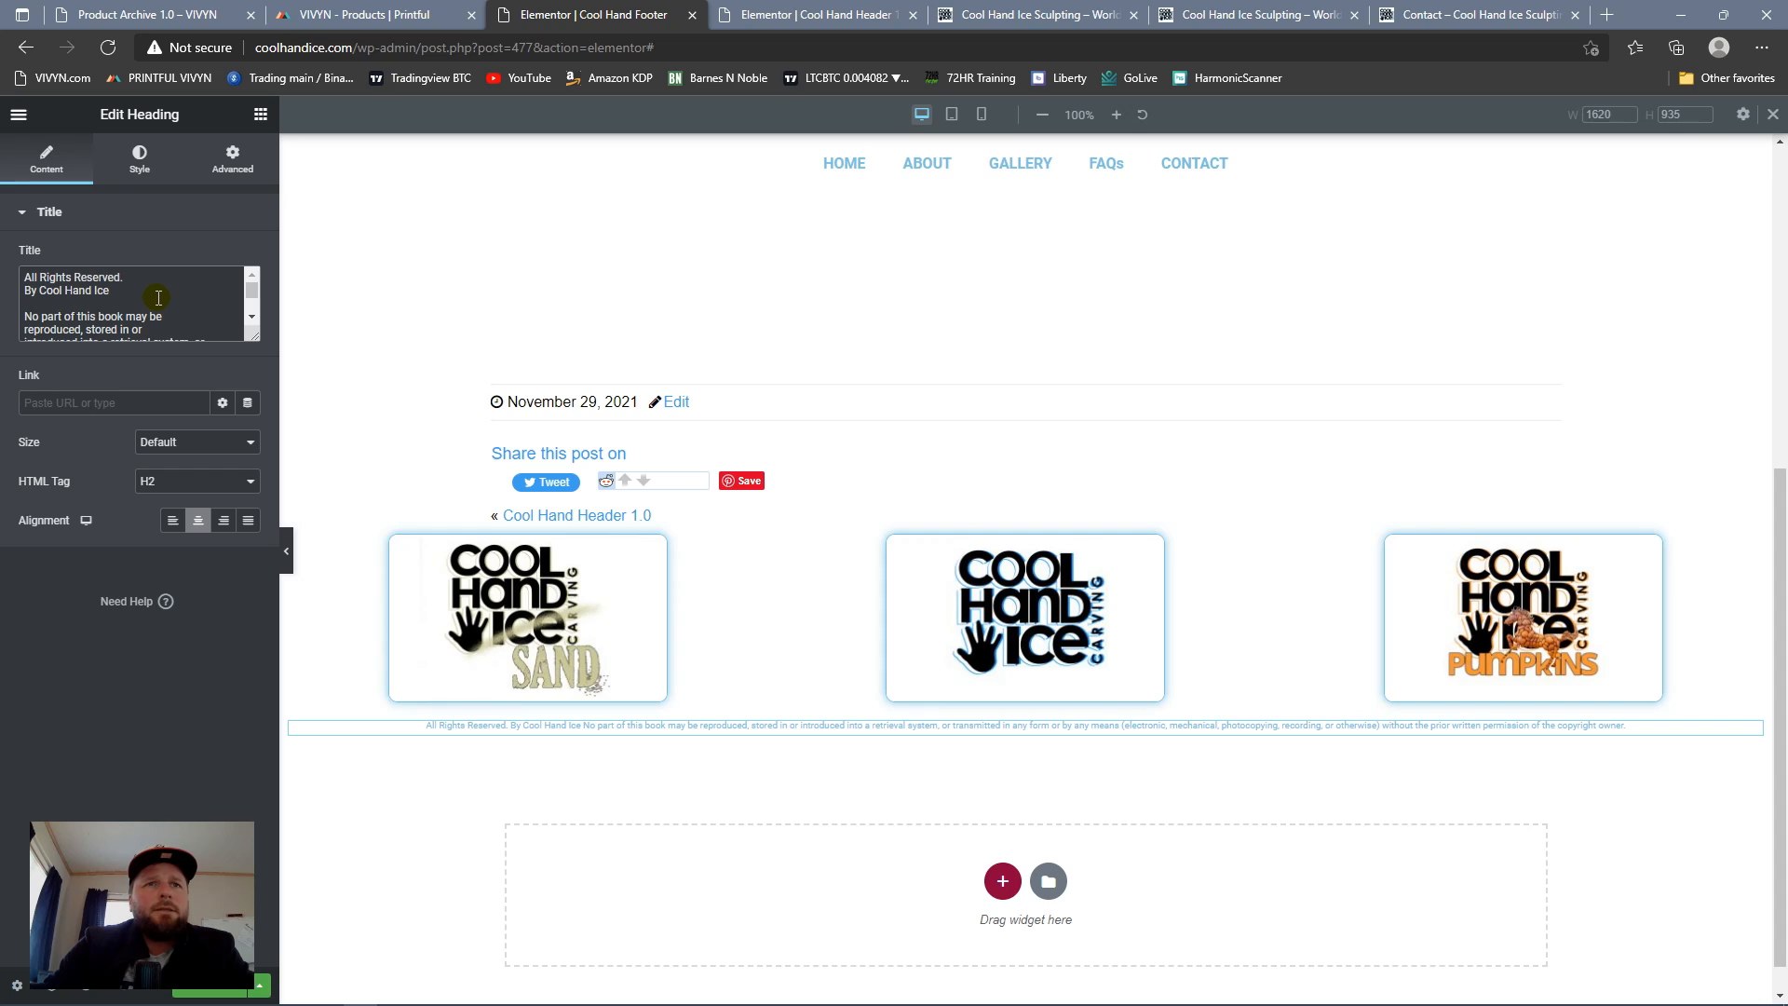
Step: Cut "All Rights Reserved. By Cool Hand Ice" and the blank lines from the copyright heading's title, and duplicate the heading
{"action": "left_click_drag", "start_coordinate": [111, 291], "coordinate": [4, 273]}
{"action": "key", "text": "ctrl+c"}
{"action": "key", "text": "BackSpace"}
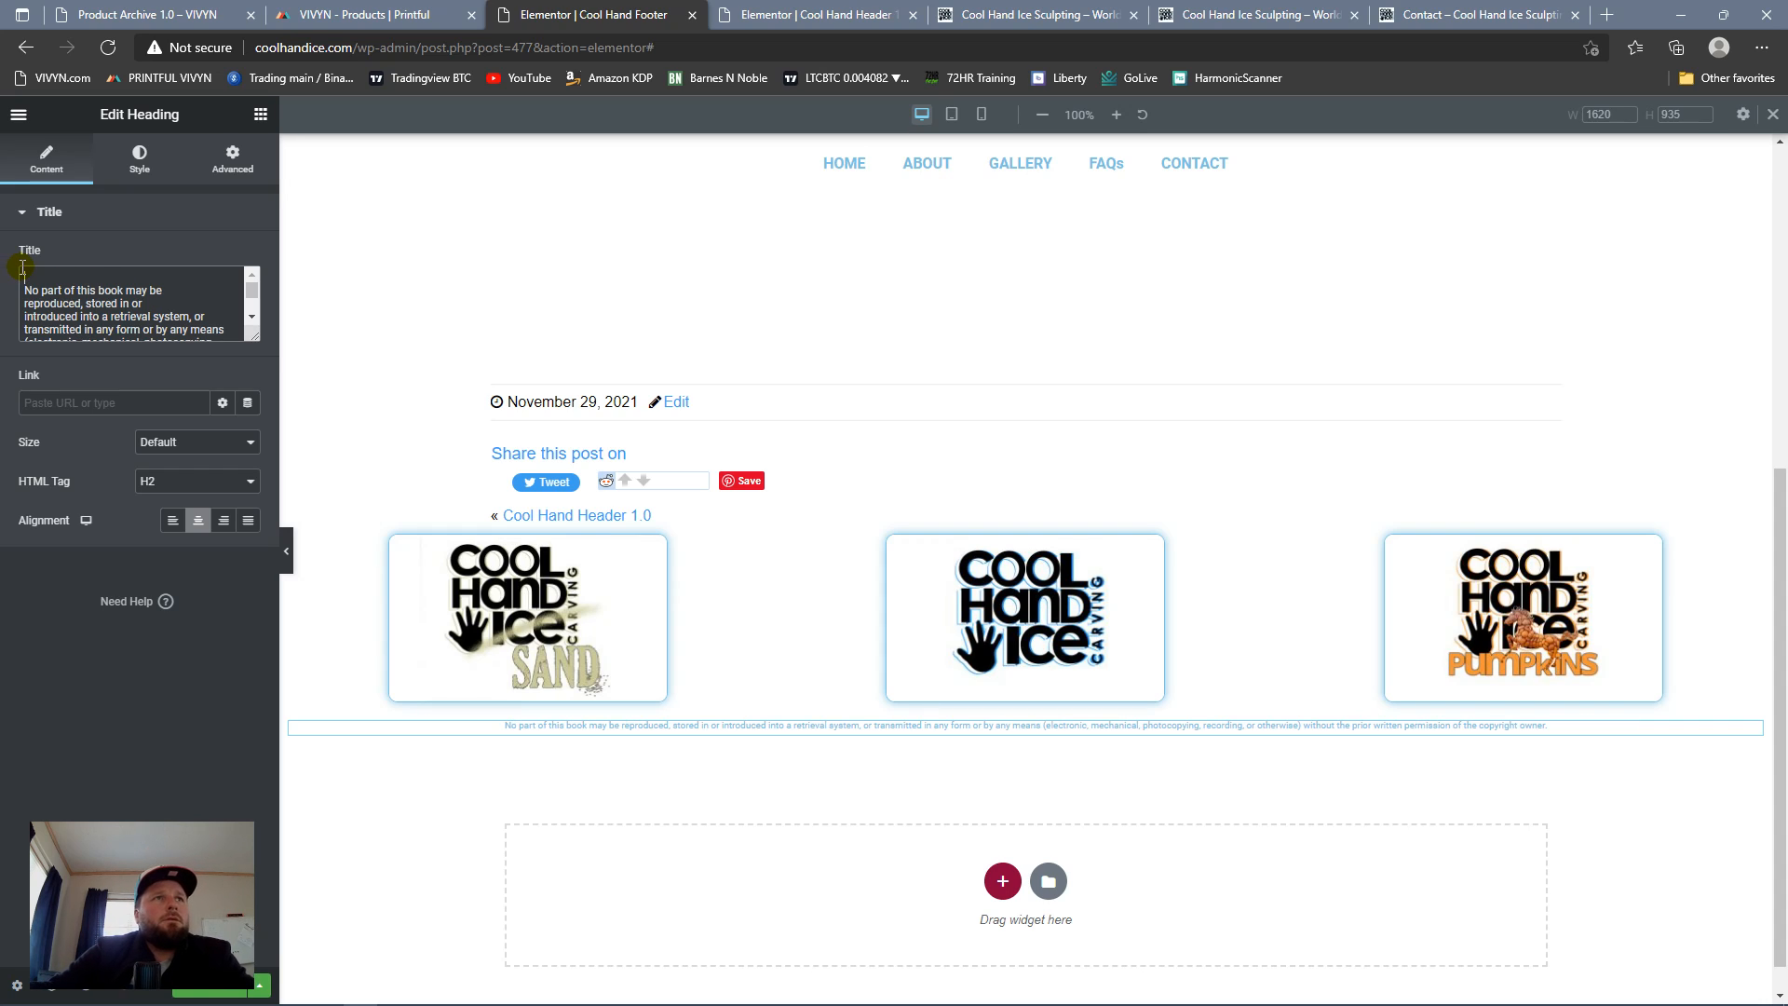
{"action": "key", "text": "Delete"}
{"action": "key", "text": "Delete"}
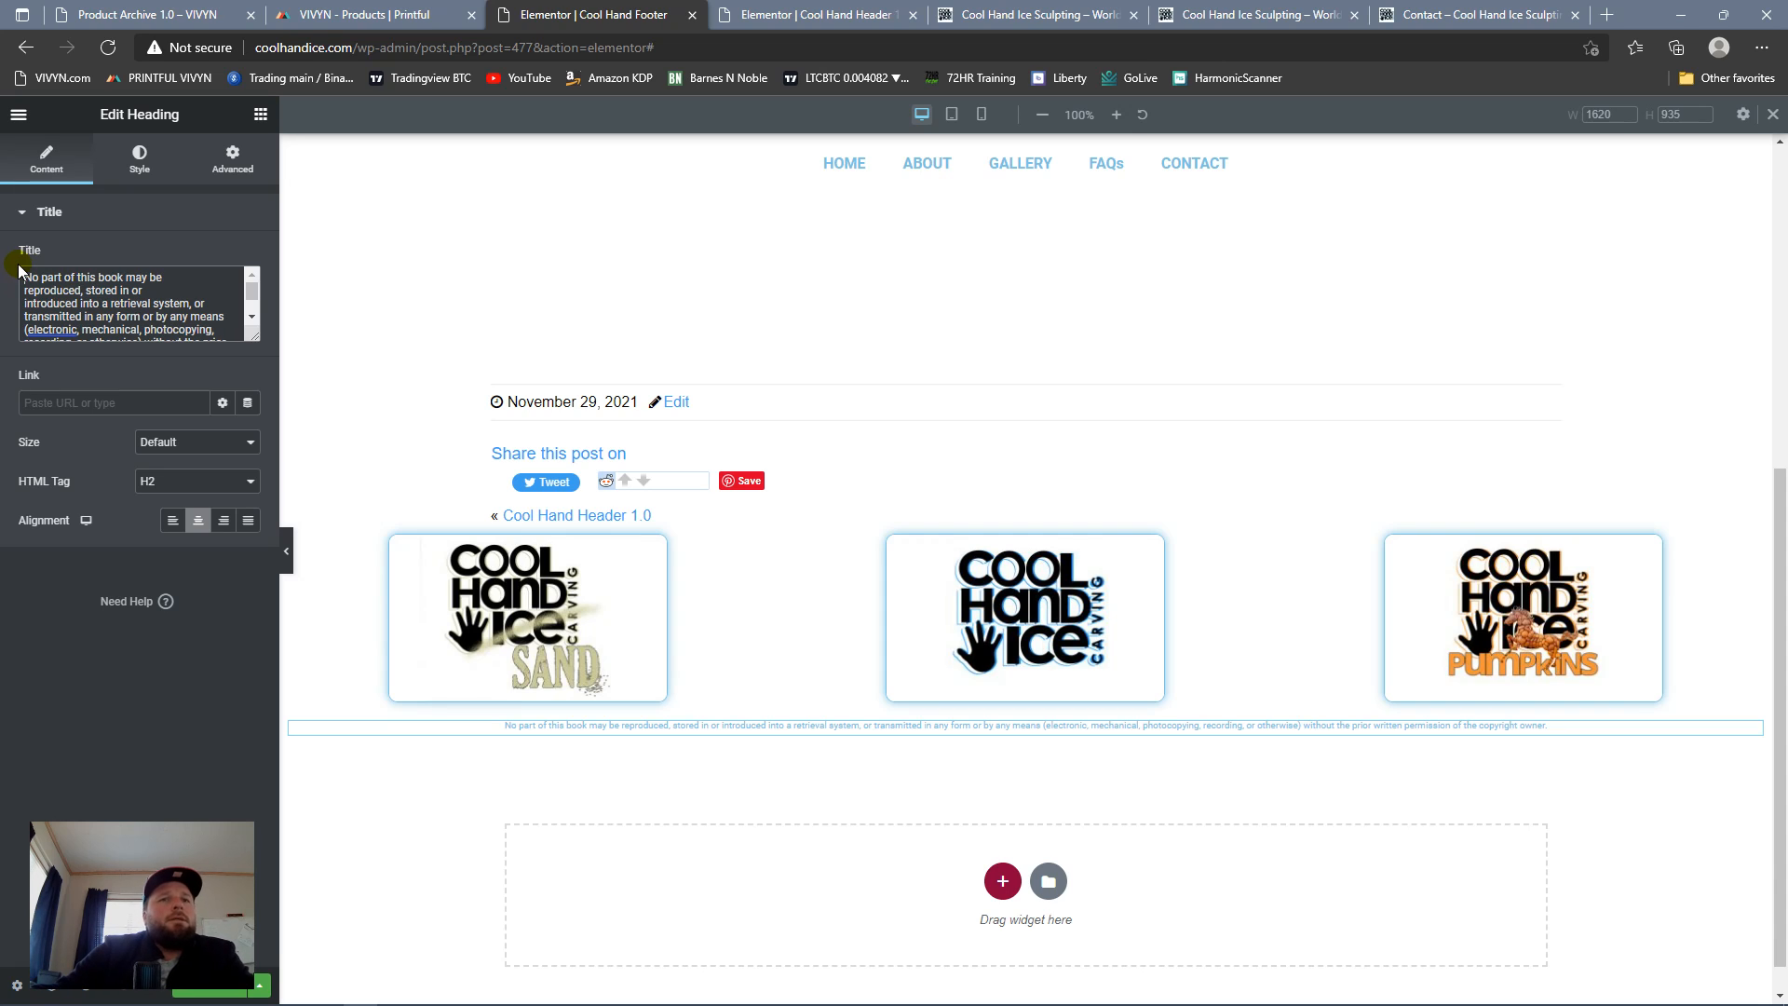
{"action": "right_click", "coordinate": [1750, 733]}
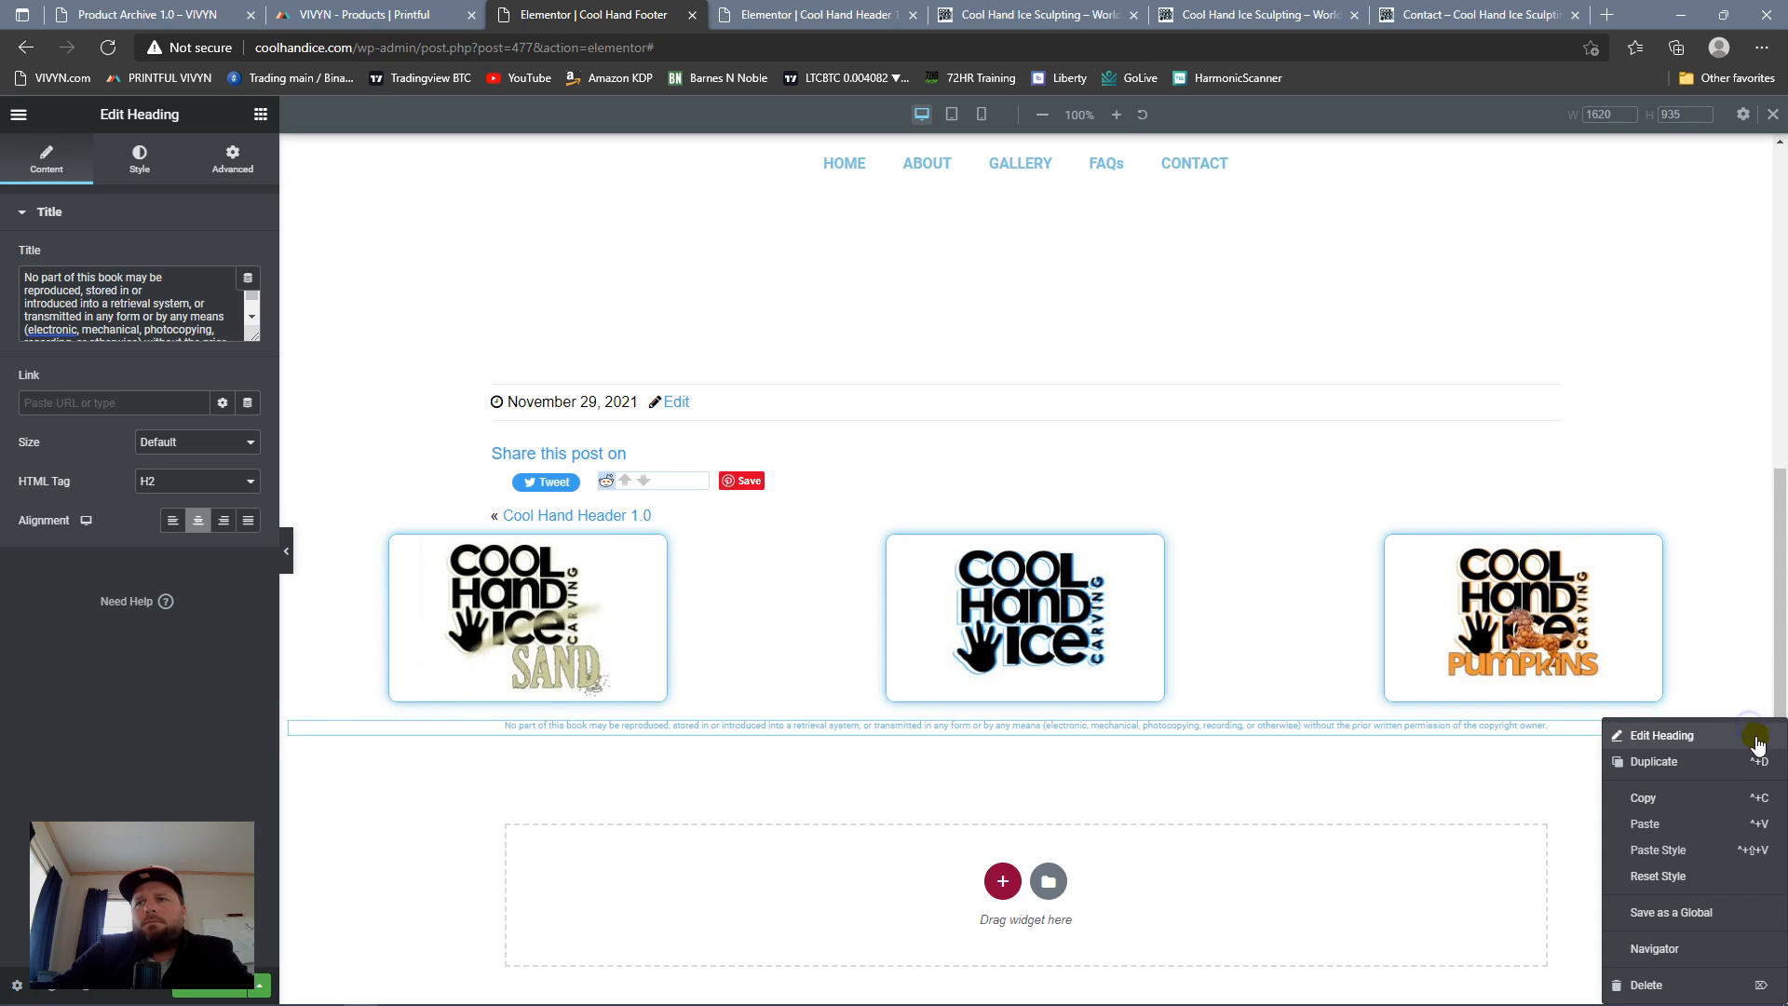
{"action": "left_click", "coordinate": [1725, 767]}
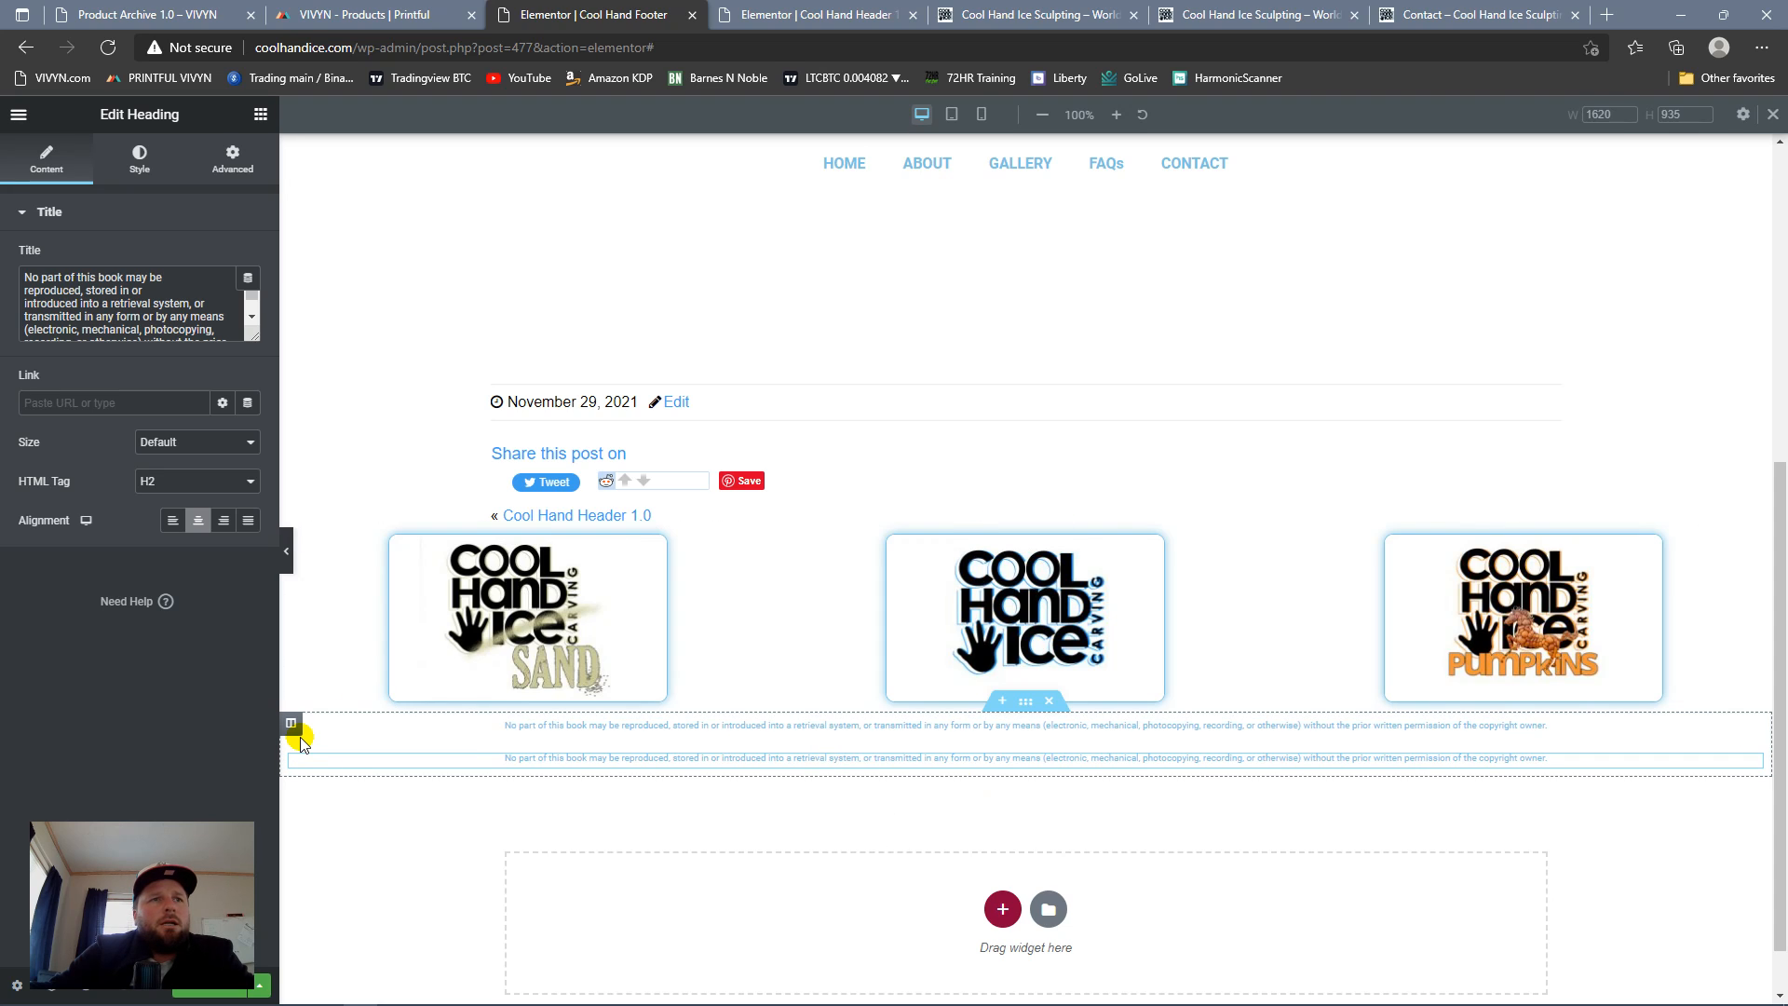
Step: Set the widgets space of the column holding the two copyright headings to 0 px
{"action": "left_click", "coordinate": [292, 724]}
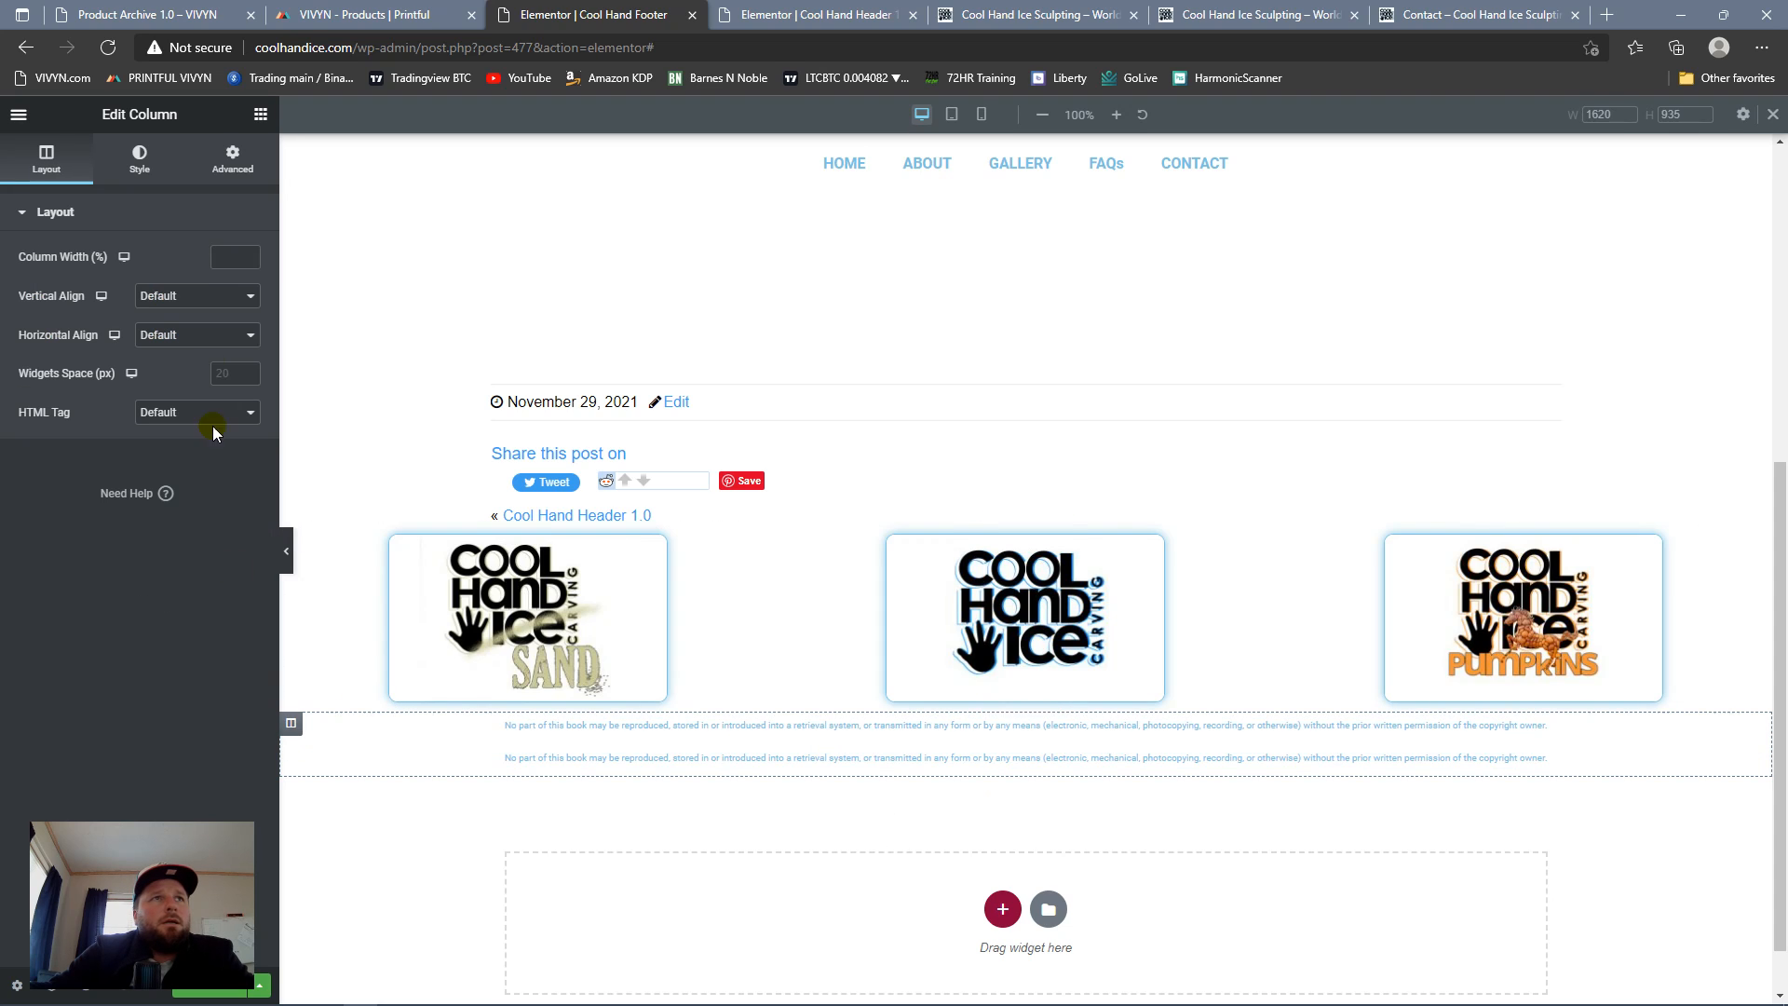
{"action": "left_click", "coordinate": [248, 378]}
{"action": "left_click", "coordinate": [247, 370]}
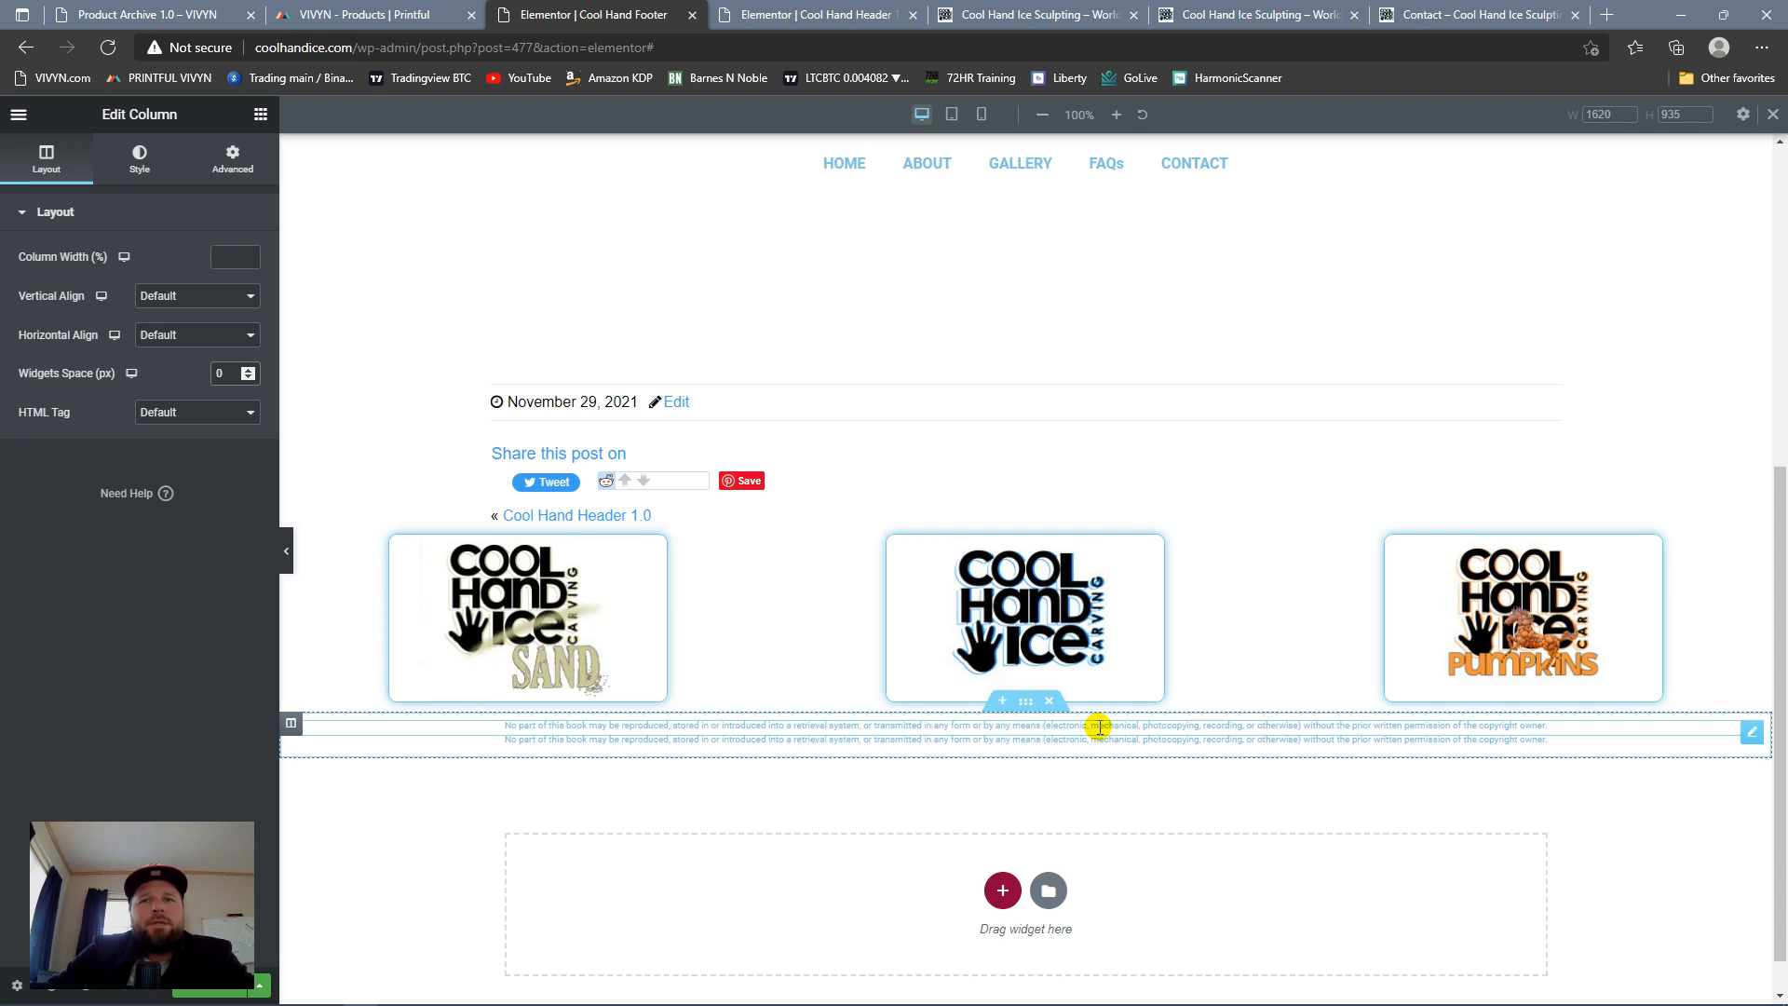
Step: Replace the upper copyright heading's title with the cut text "All Rights Reserved. By Cool Hand Ice", without a trailing line break
{"action": "left_click", "coordinate": [1752, 733]}
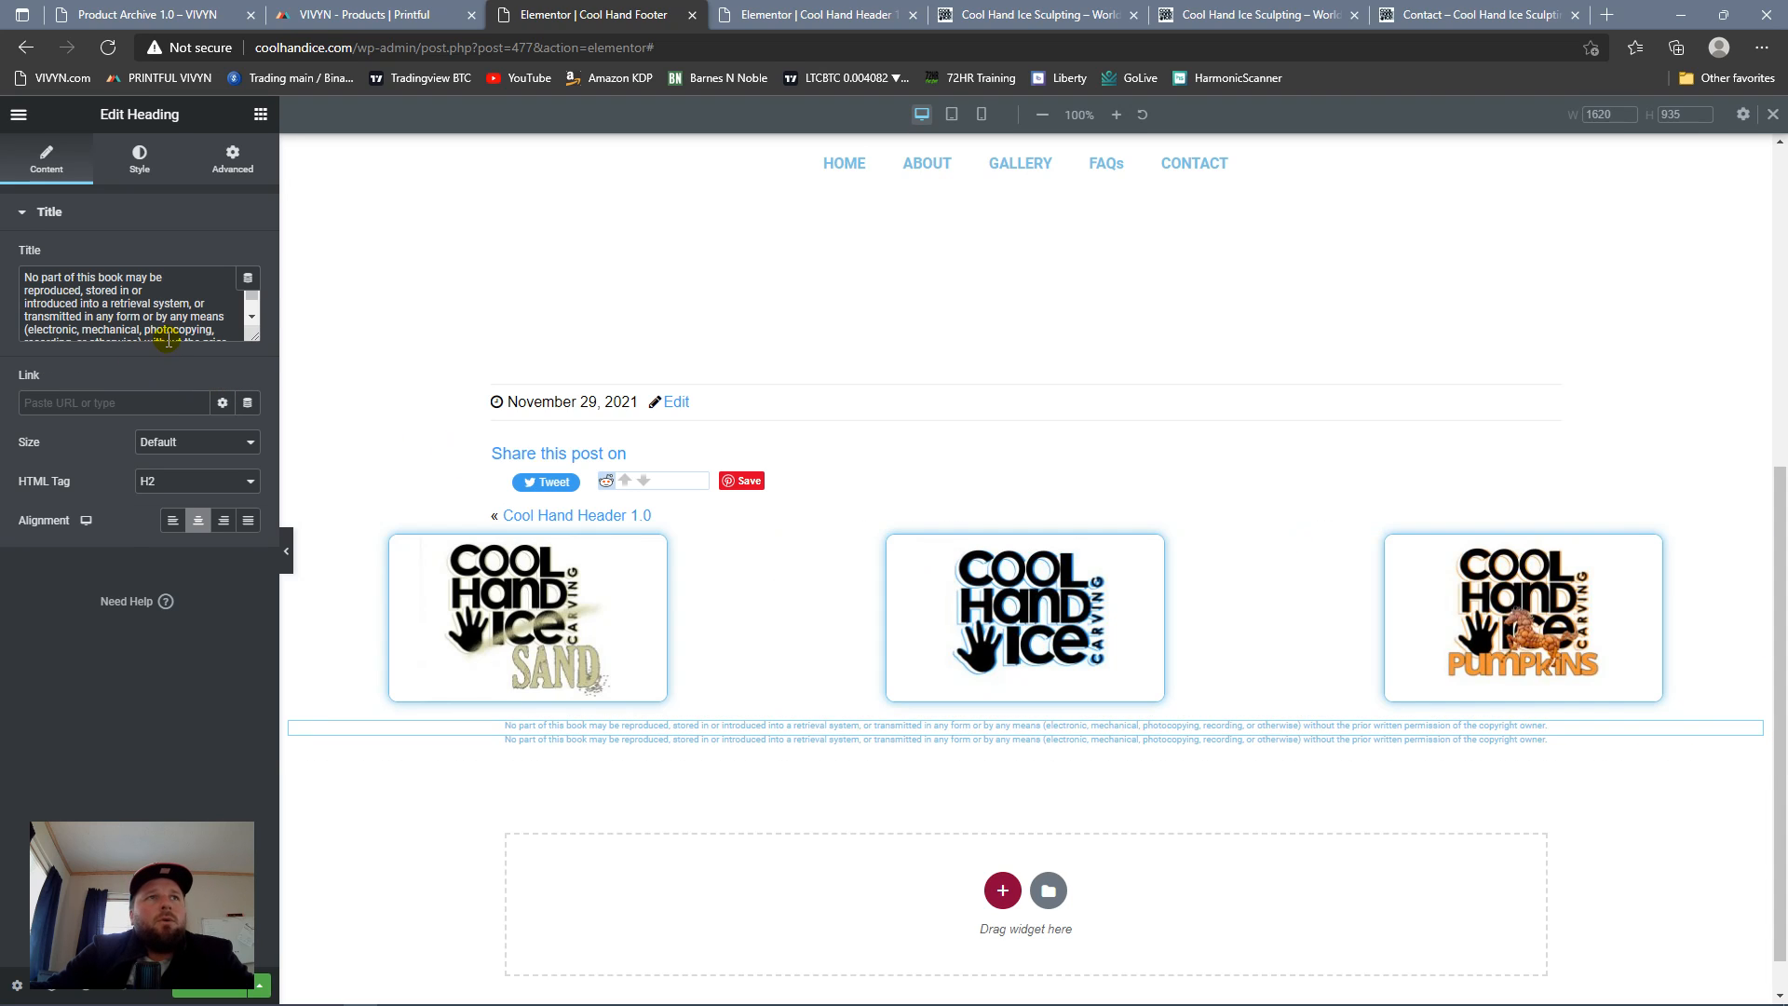
{"action": "key", "text": "ctrl+a"}
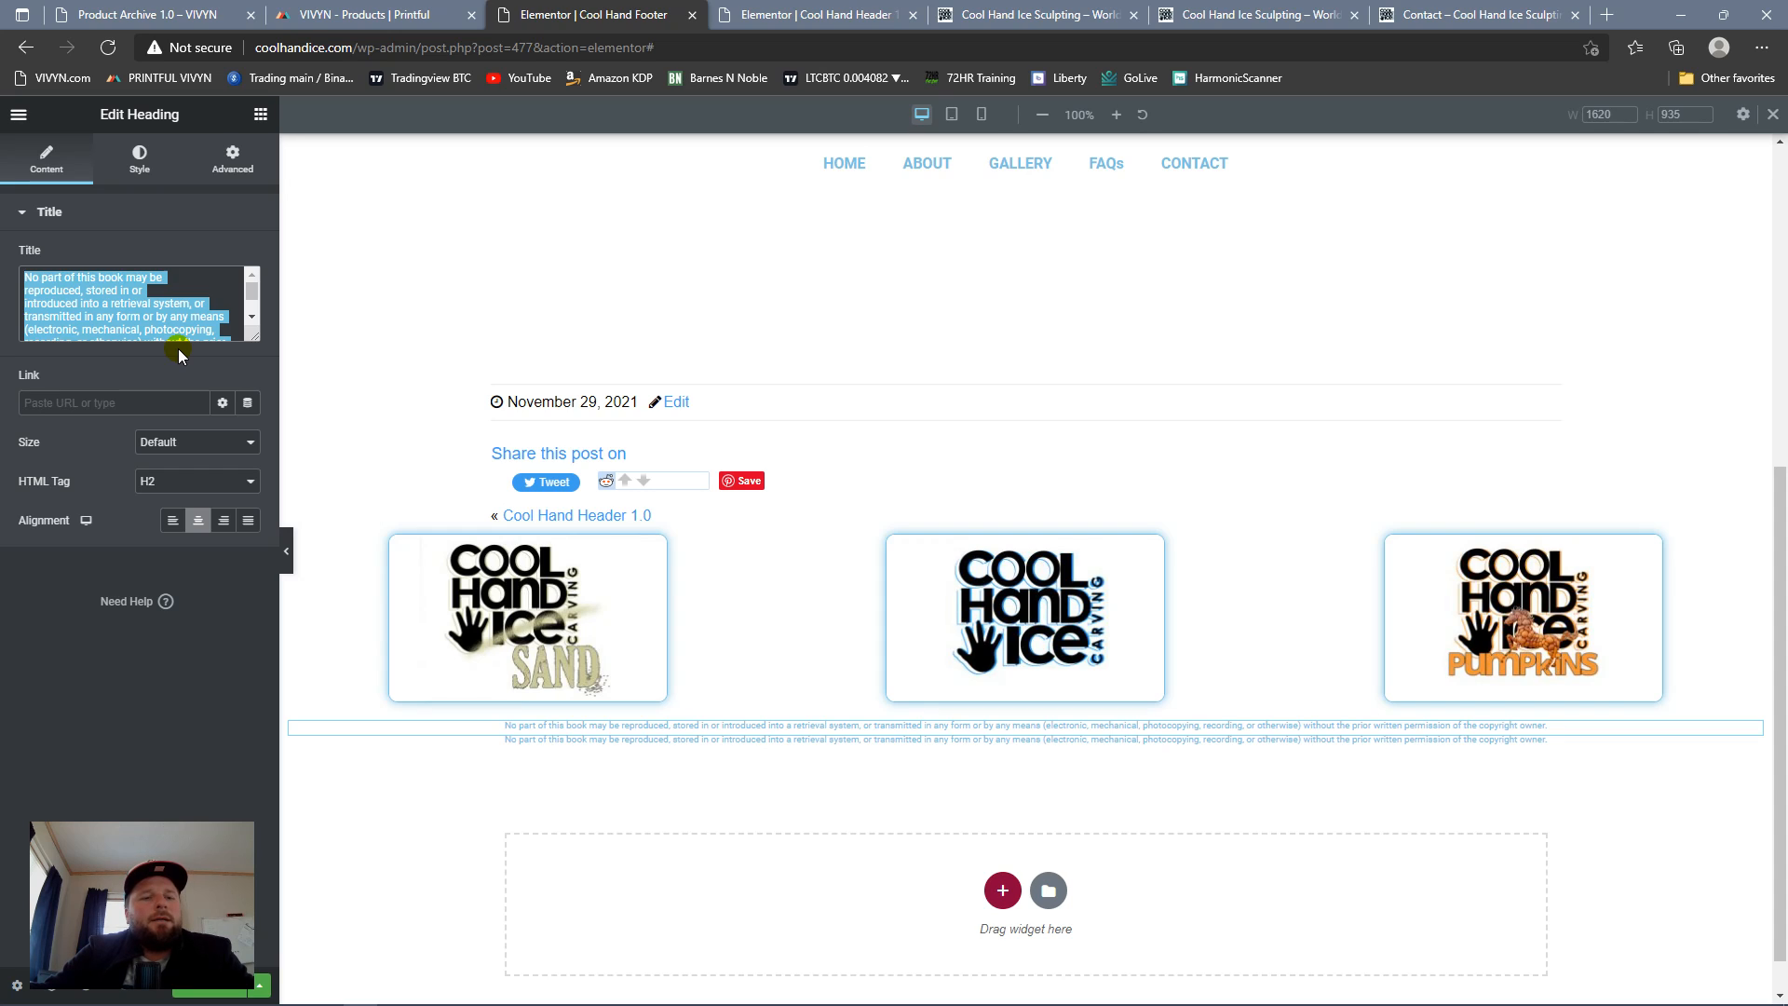
{"action": "key", "text": "ctrl+v"}
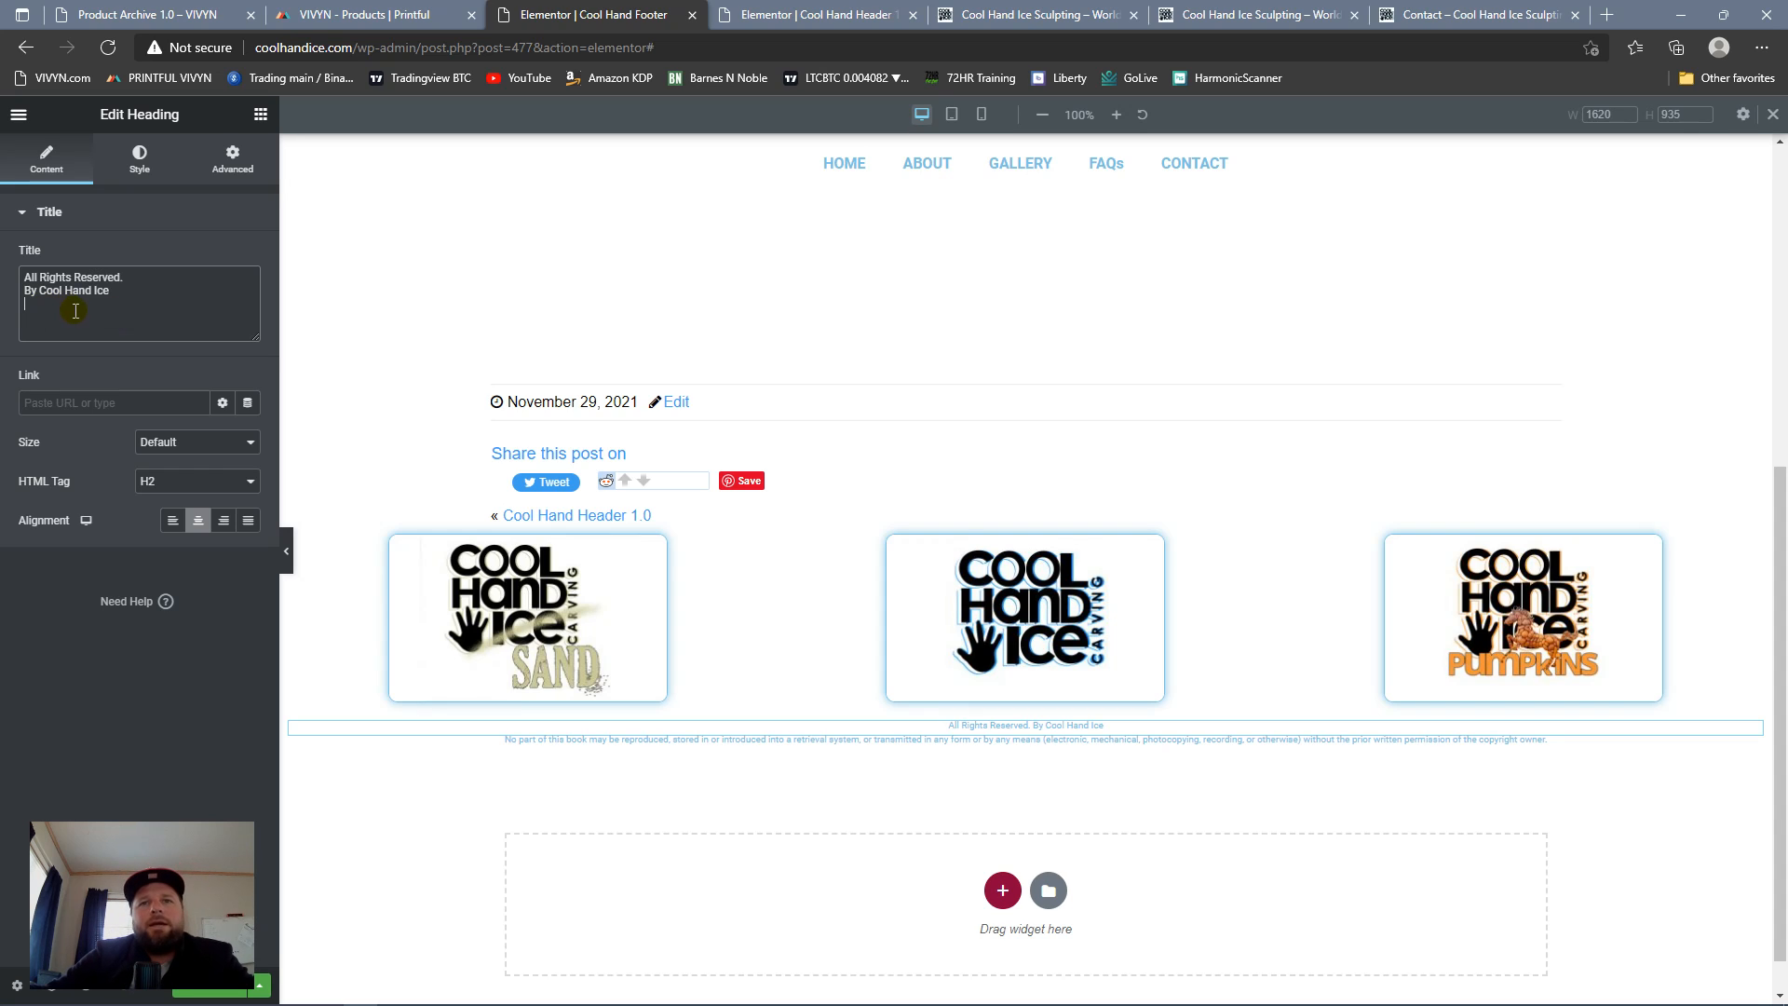
{"action": "key", "text": "BackSpace"}
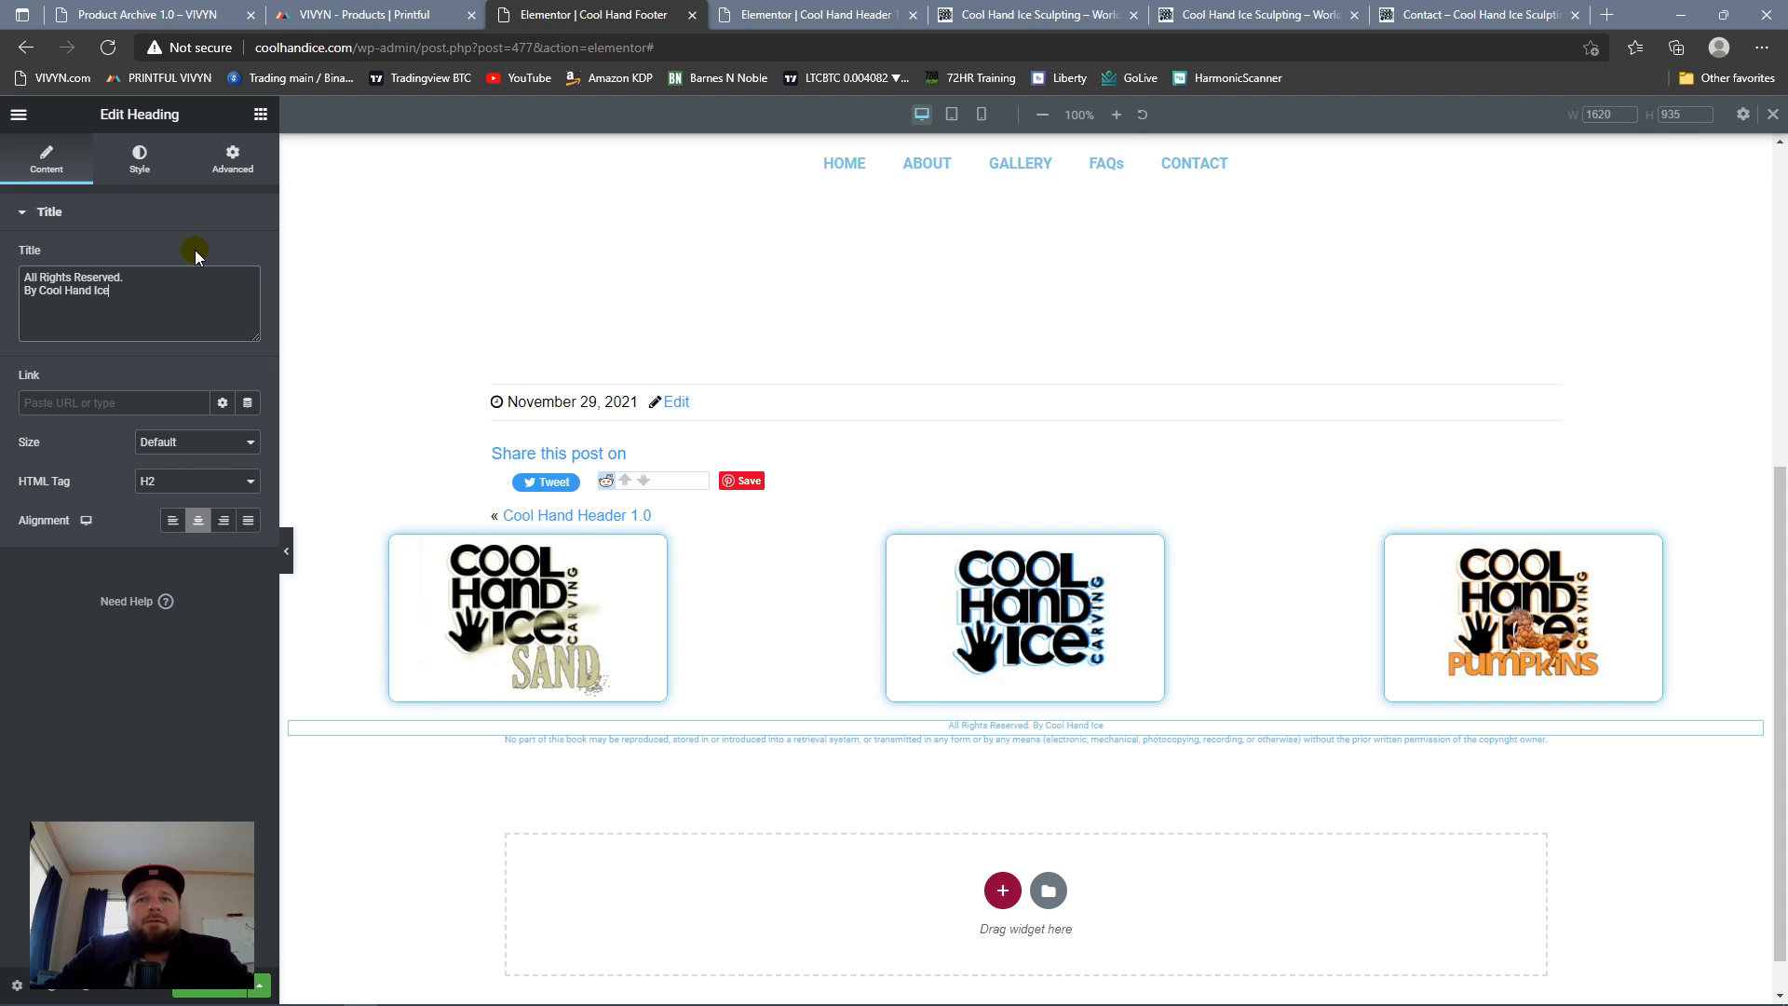
Step: Set the upper copyright heading's typography to weight 600 and size 12 px
{"action": "left_click", "coordinate": [144, 171]}
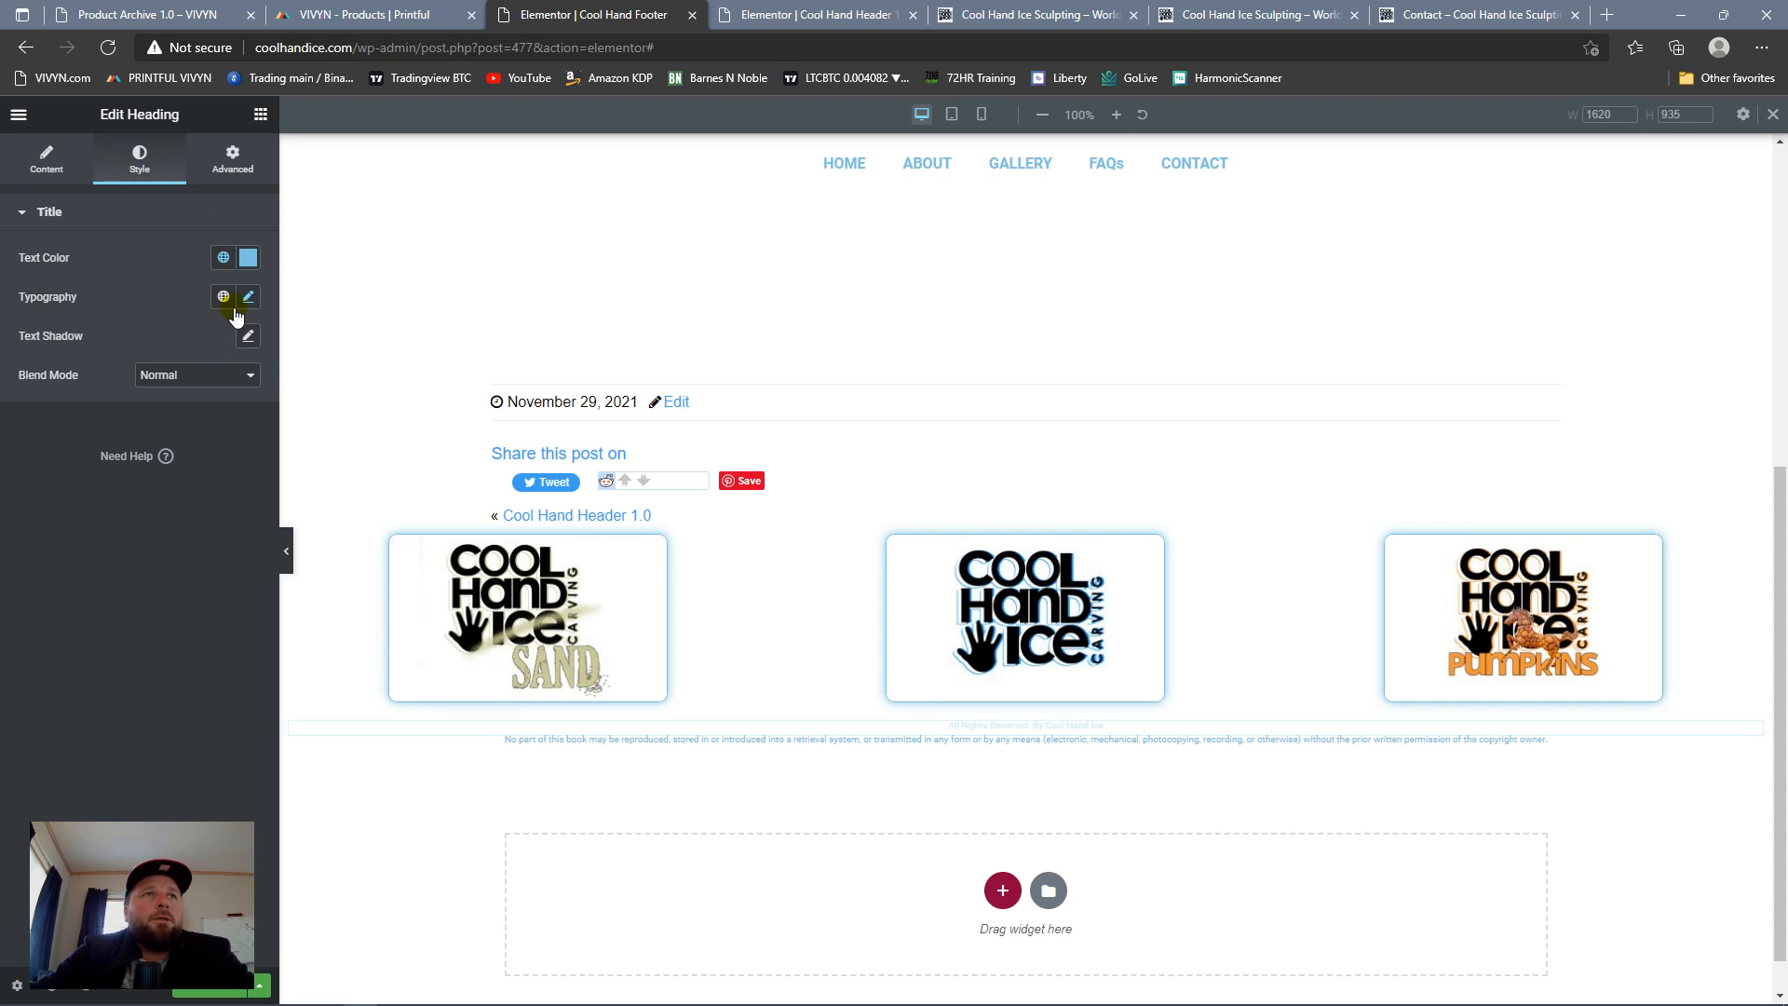
{"action": "left_click", "coordinate": [246, 297]}
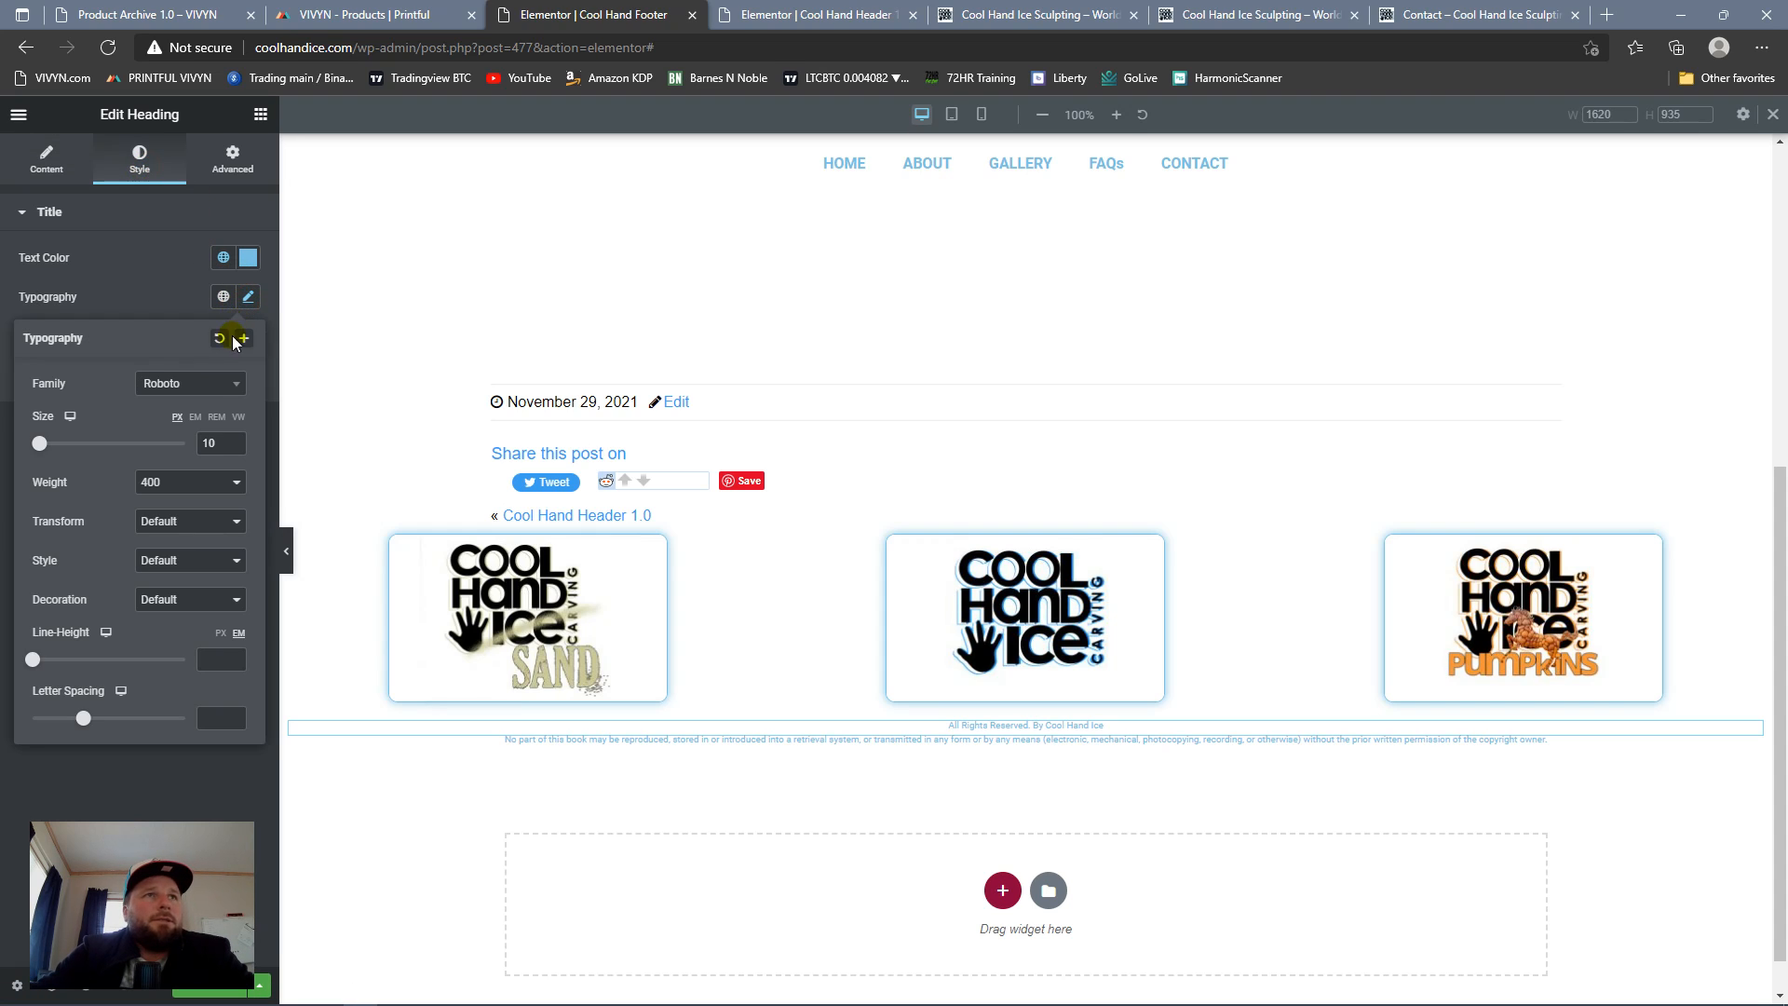
{"action": "left_click", "coordinate": [235, 481]}
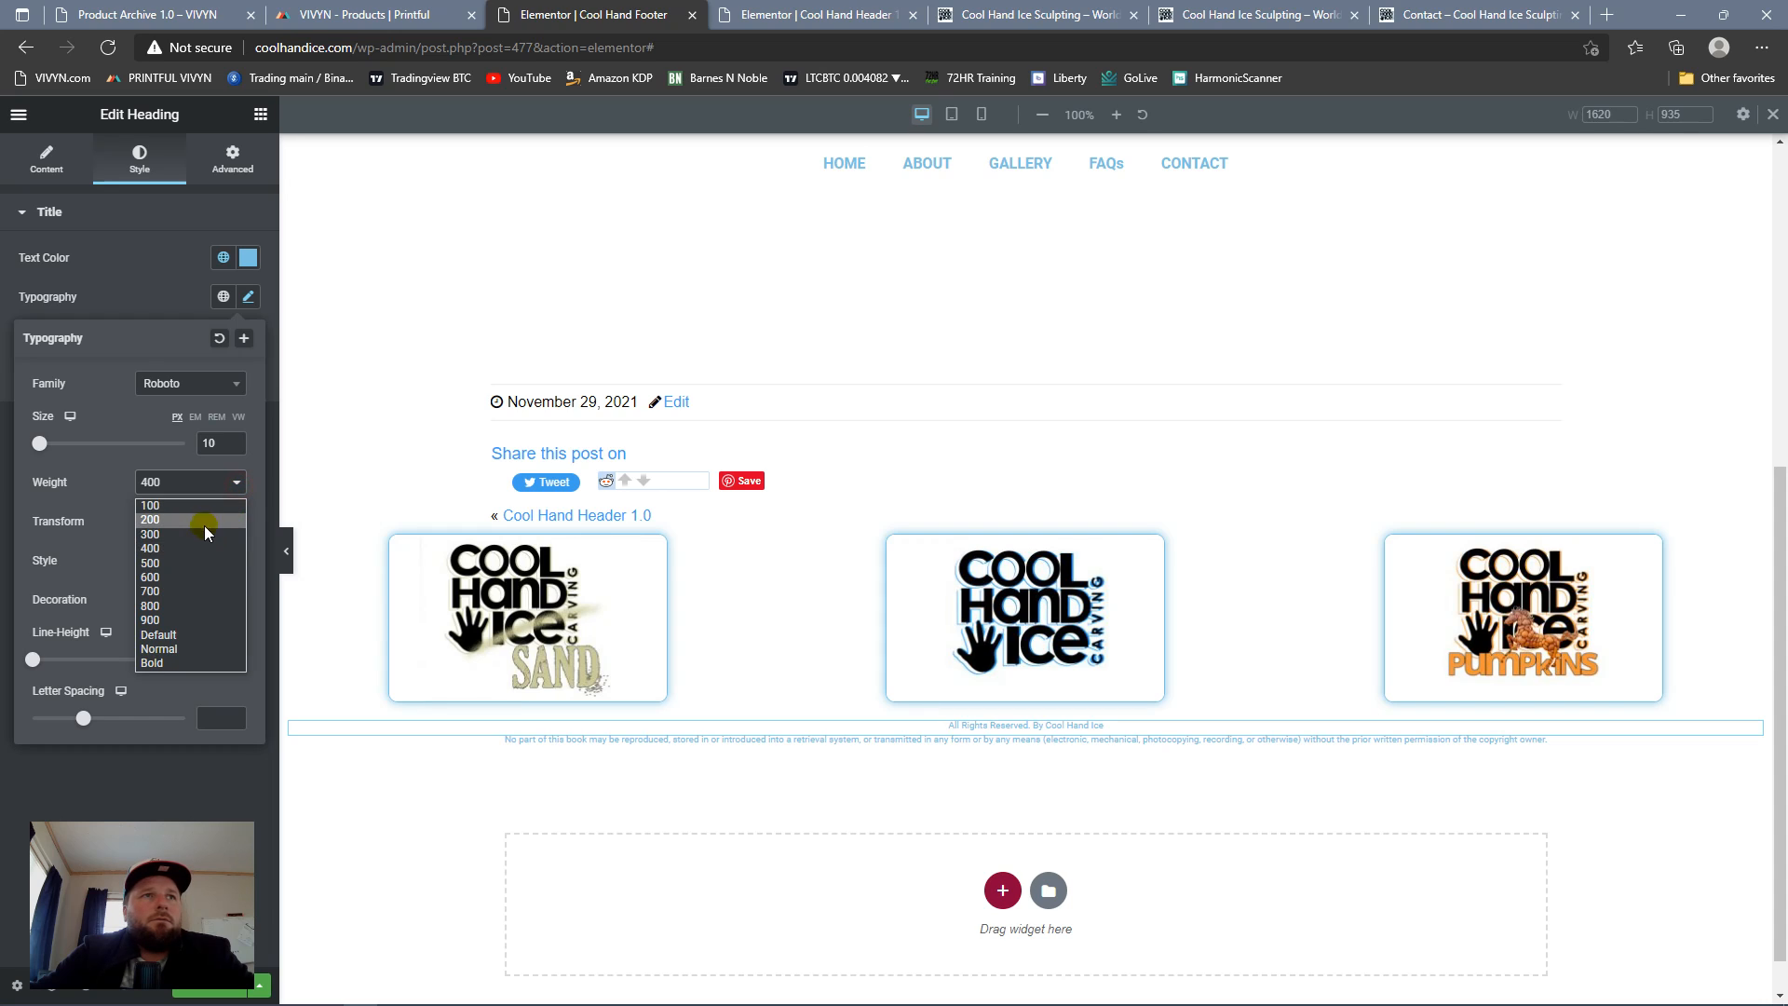
{"action": "left_click", "coordinate": [188, 572]}
{"action": "left_click", "coordinate": [236, 441]}
{"action": "left_click", "coordinate": [236, 442]}
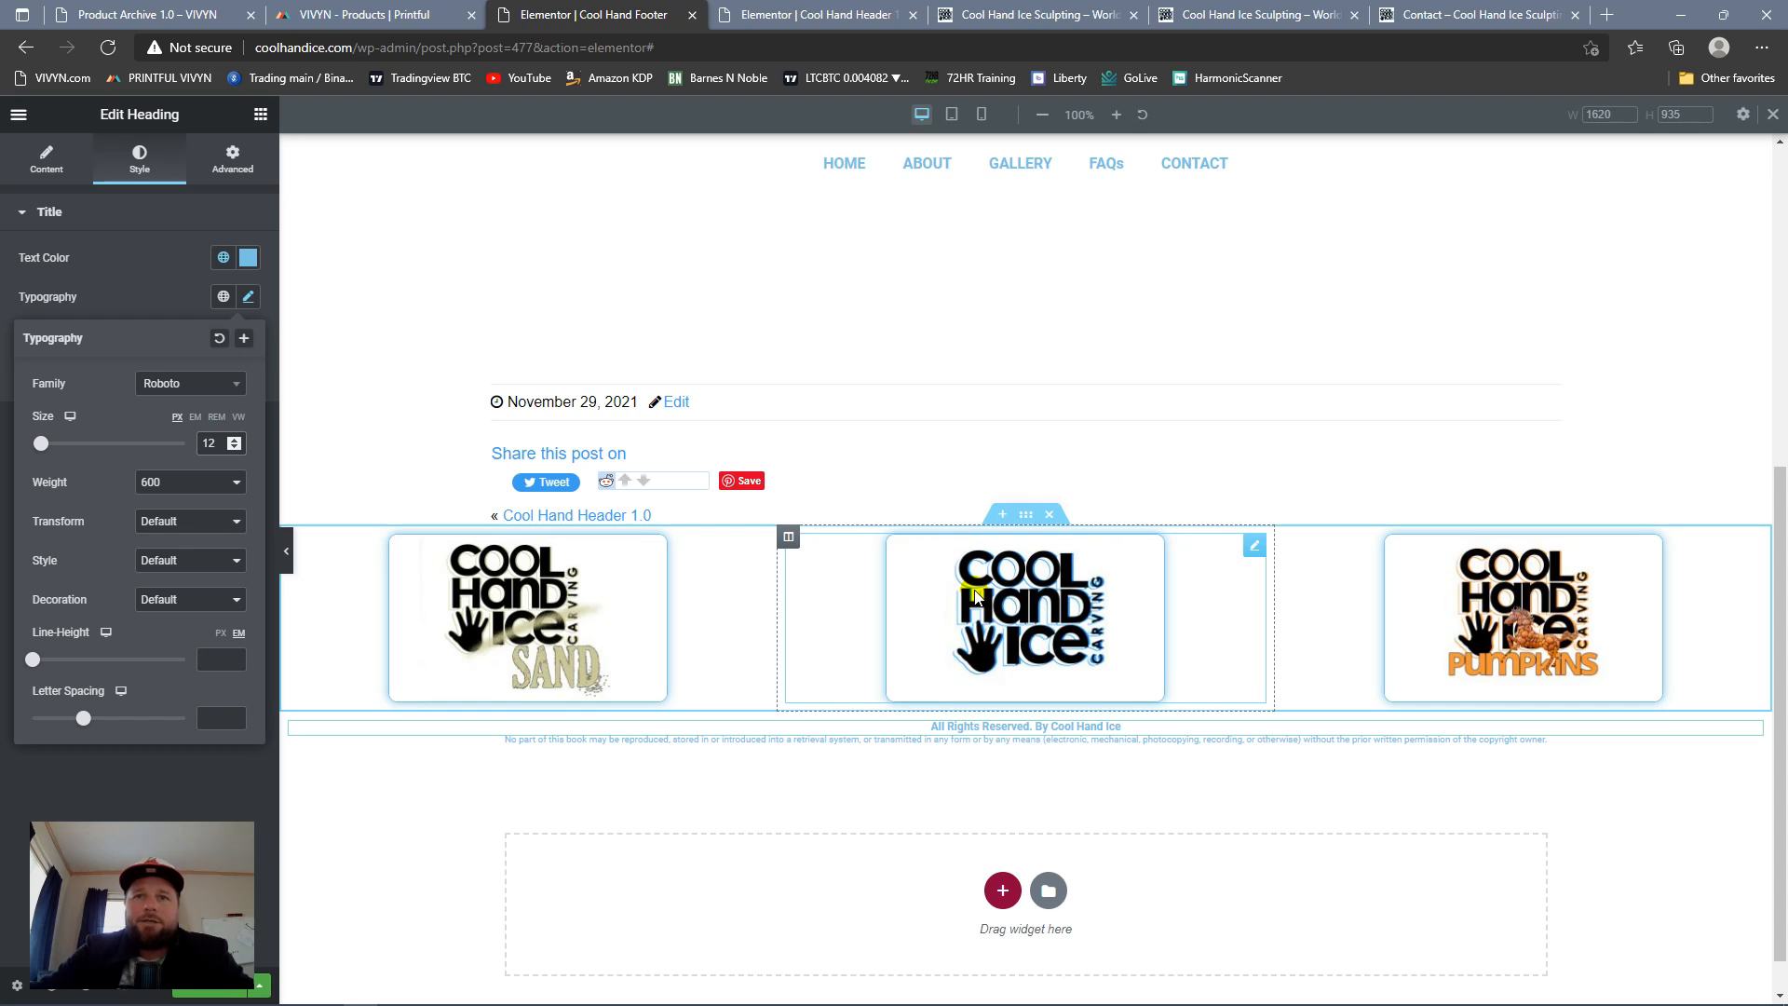
{"action": "left_click", "coordinate": [1034, 797]}
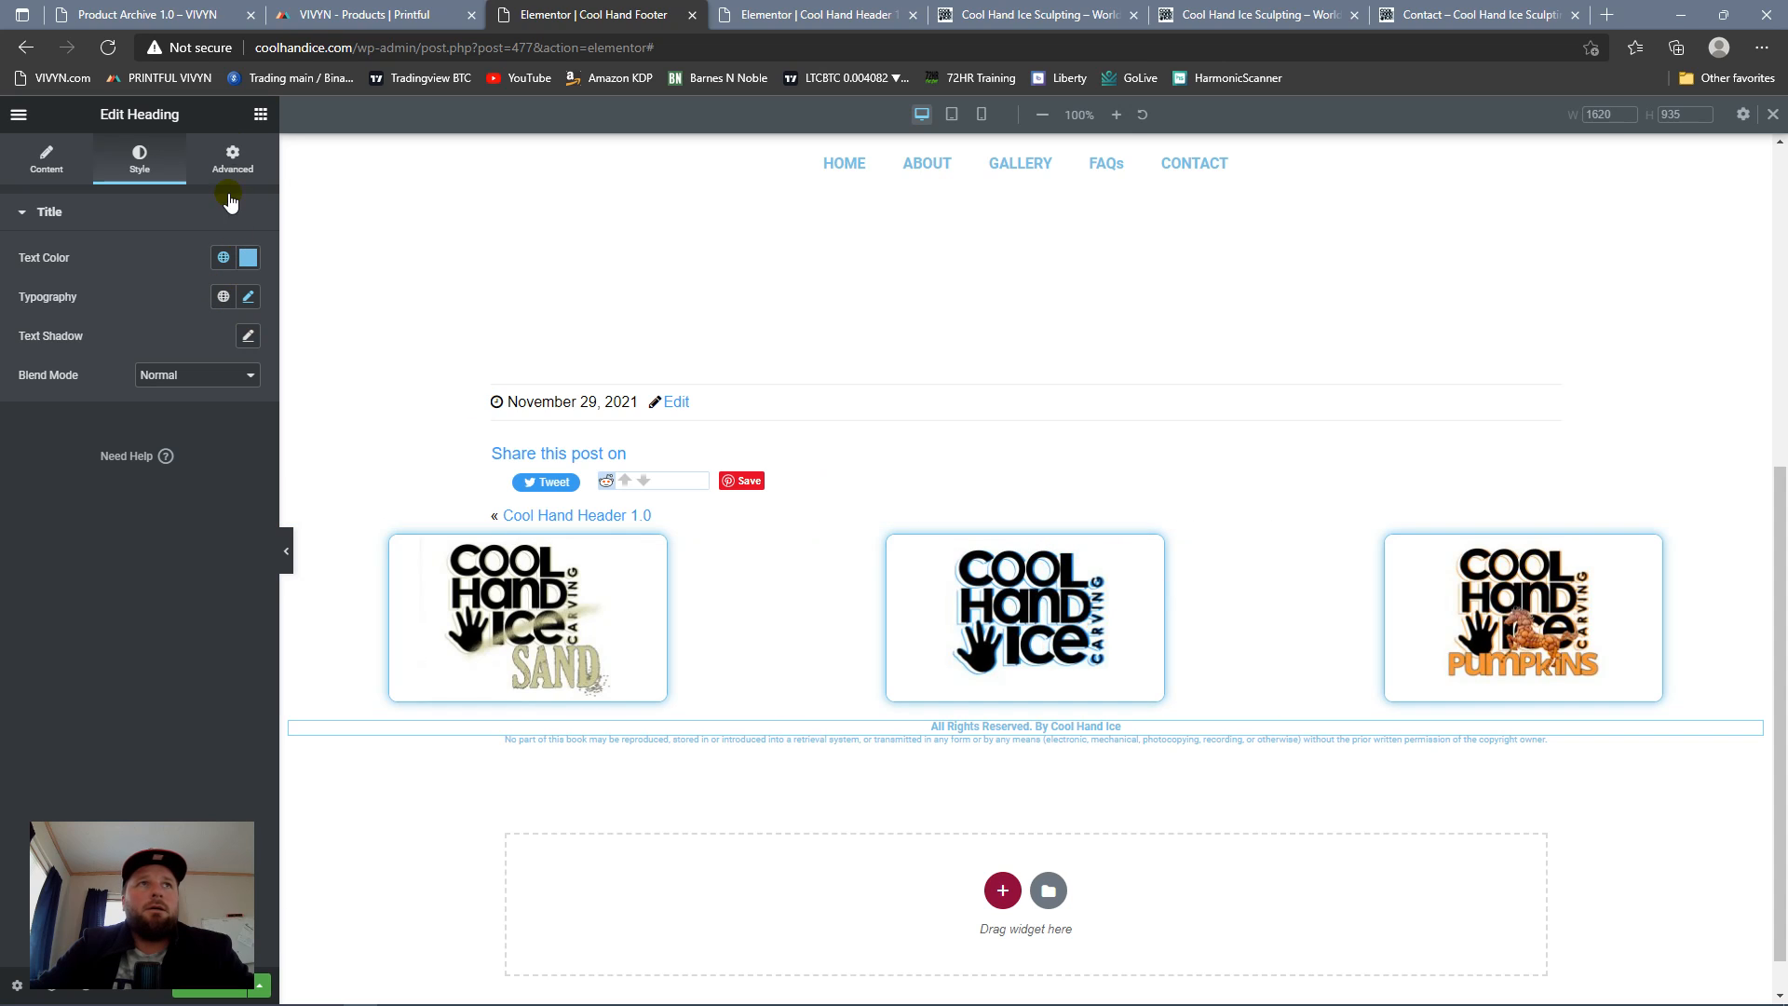
Step: Insert a new single-column section directly above the row of three logos
{"action": "left_click", "coordinate": [260, 114]}
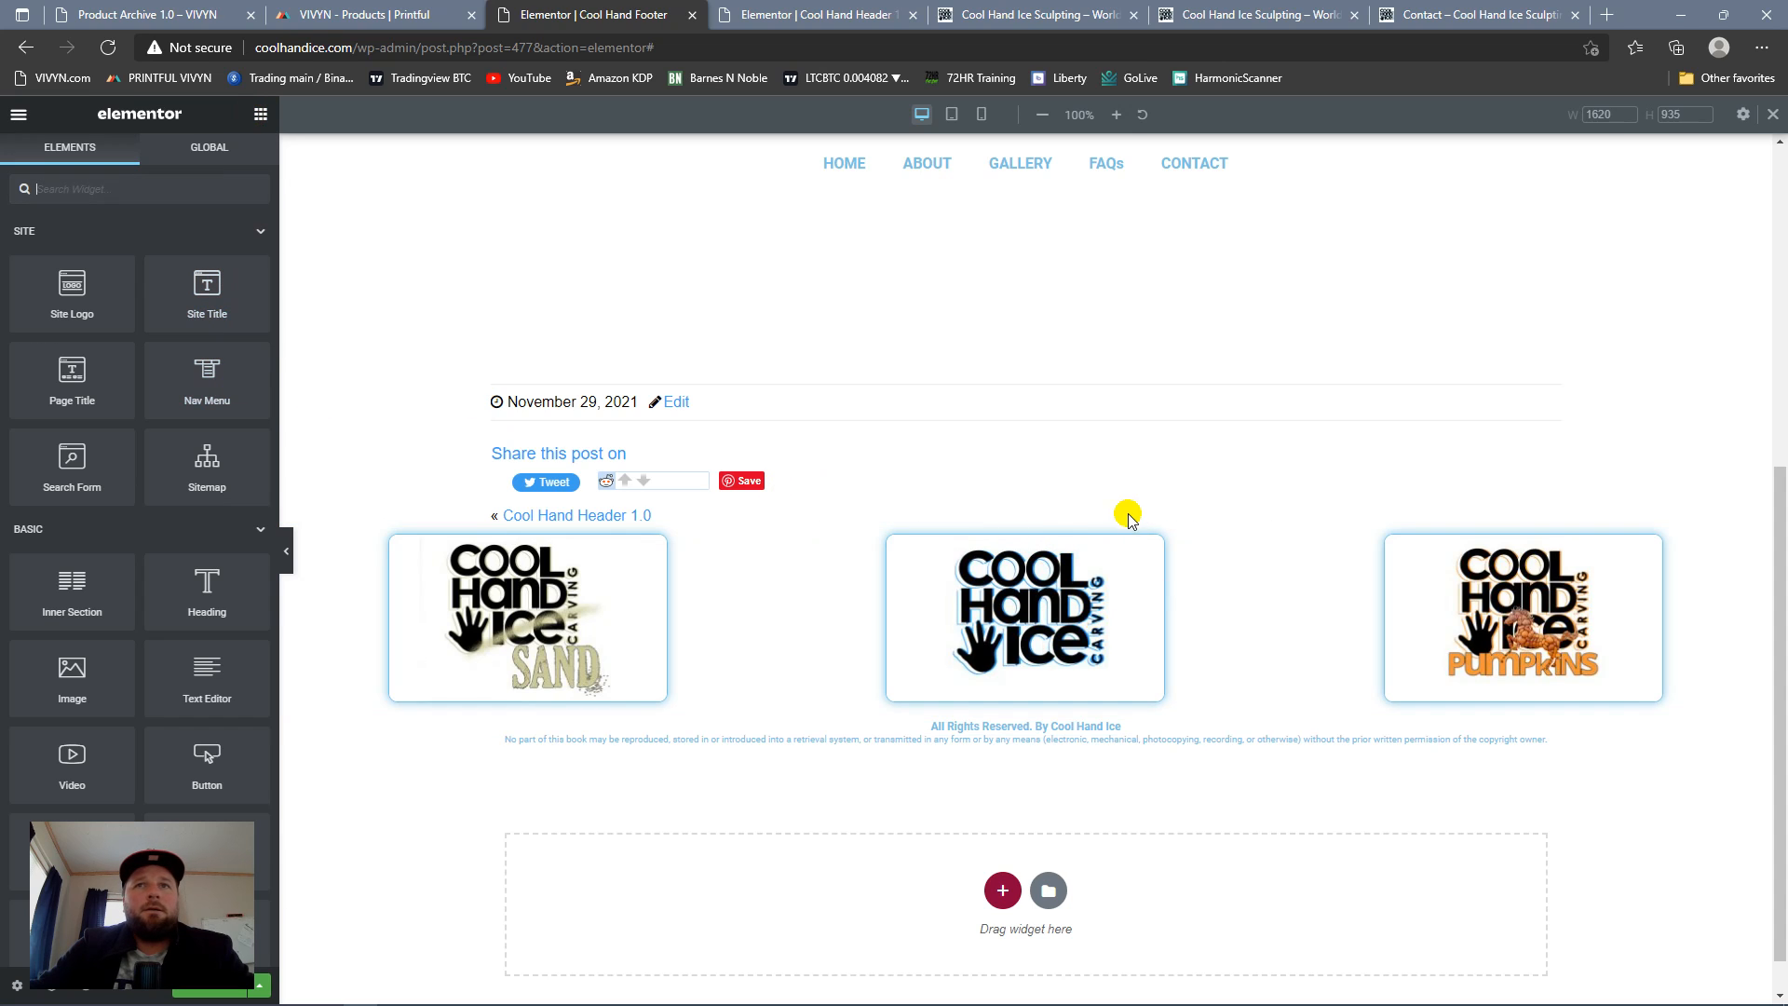
{"action": "left_click", "coordinate": [1005, 519]}
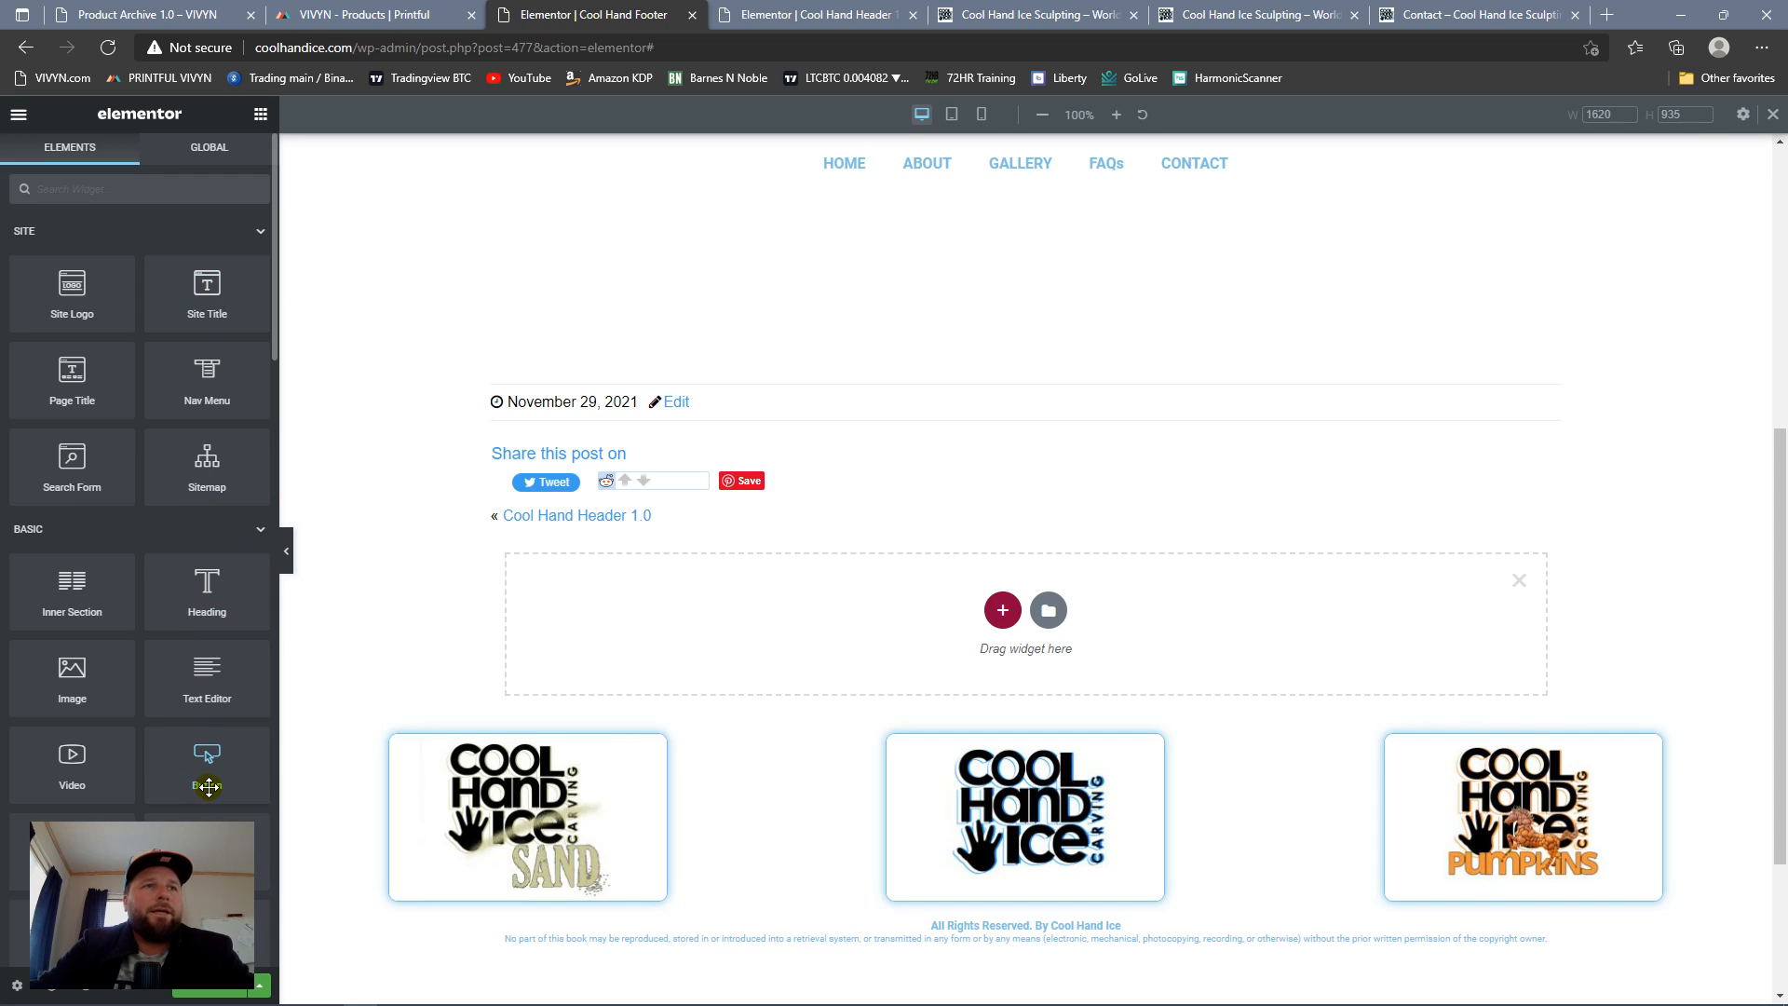
{"action": "scroll", "coordinate": [176, 614], "scroll_direction": "down", "scroll_amount": 1}
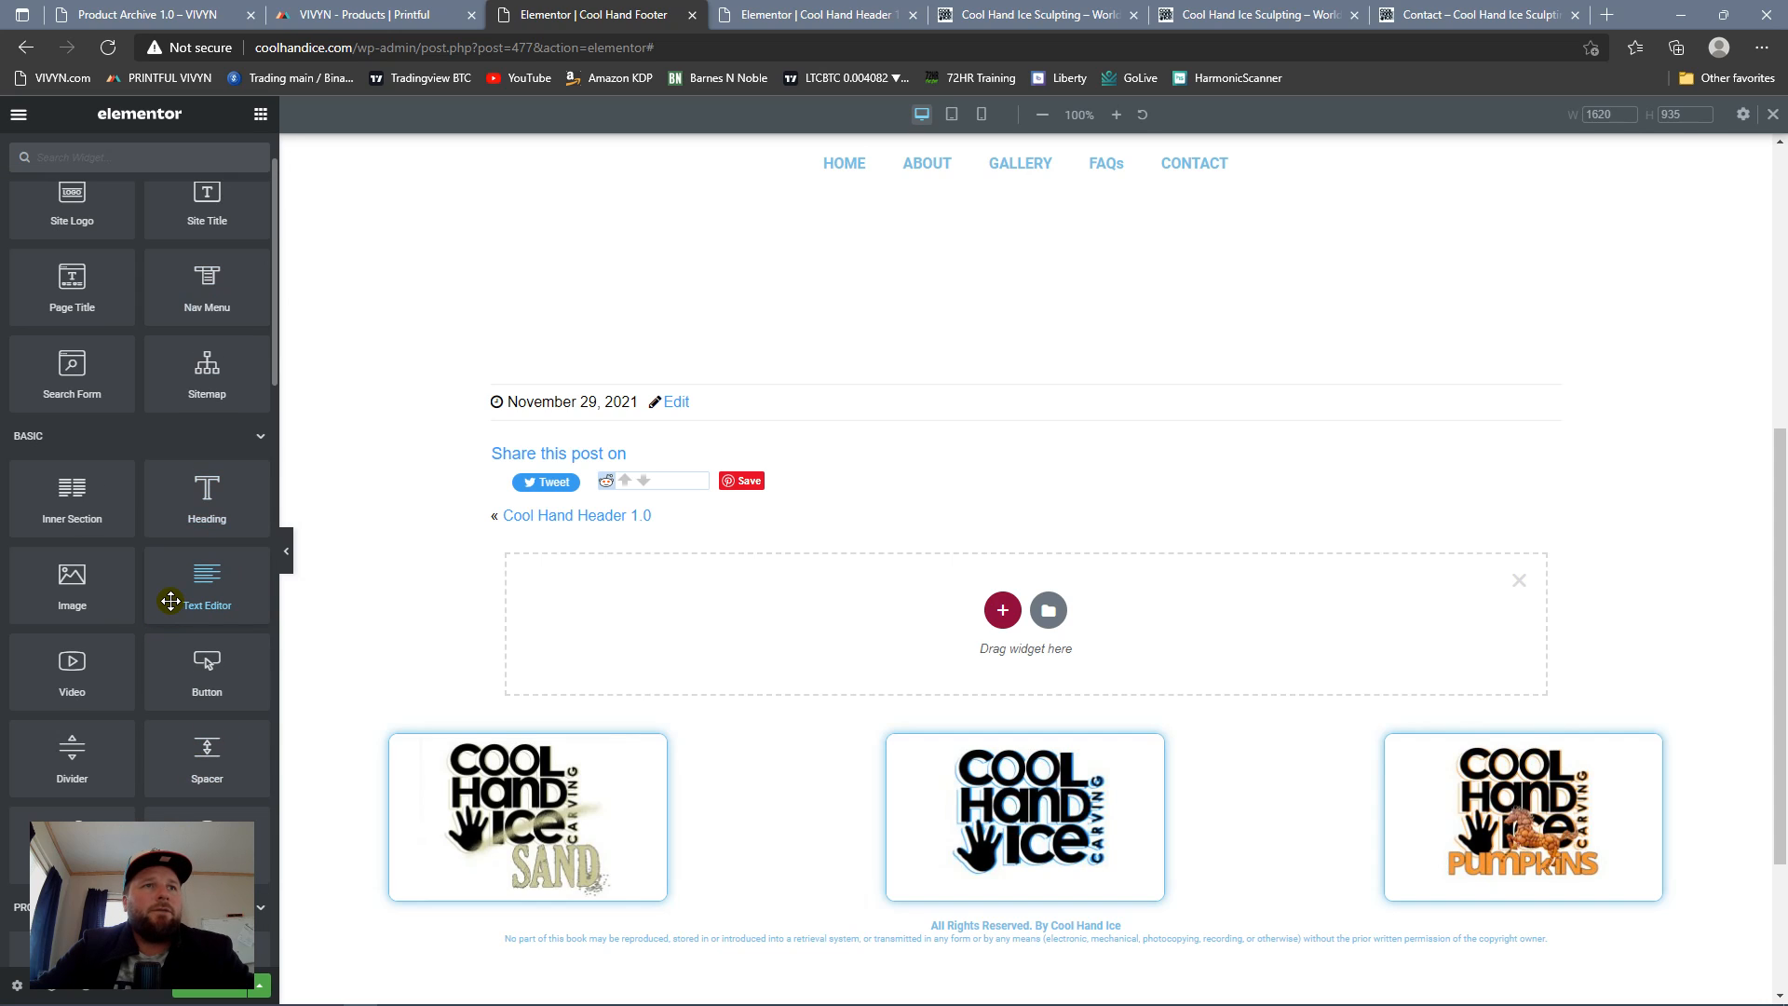
{"action": "mouse_move", "coordinate": [198, 757]}
{"action": "left_mouse_down"}
{"action": "mouse_move", "coordinate": [646, 730]}
{"action": "mouse_move", "coordinate": [977, 679]}
{"action": "mouse_move", "coordinate": [216, 672]}
{"action": "mouse_move", "coordinate": [201, 752]}
{"action": "left_mouse_up"}
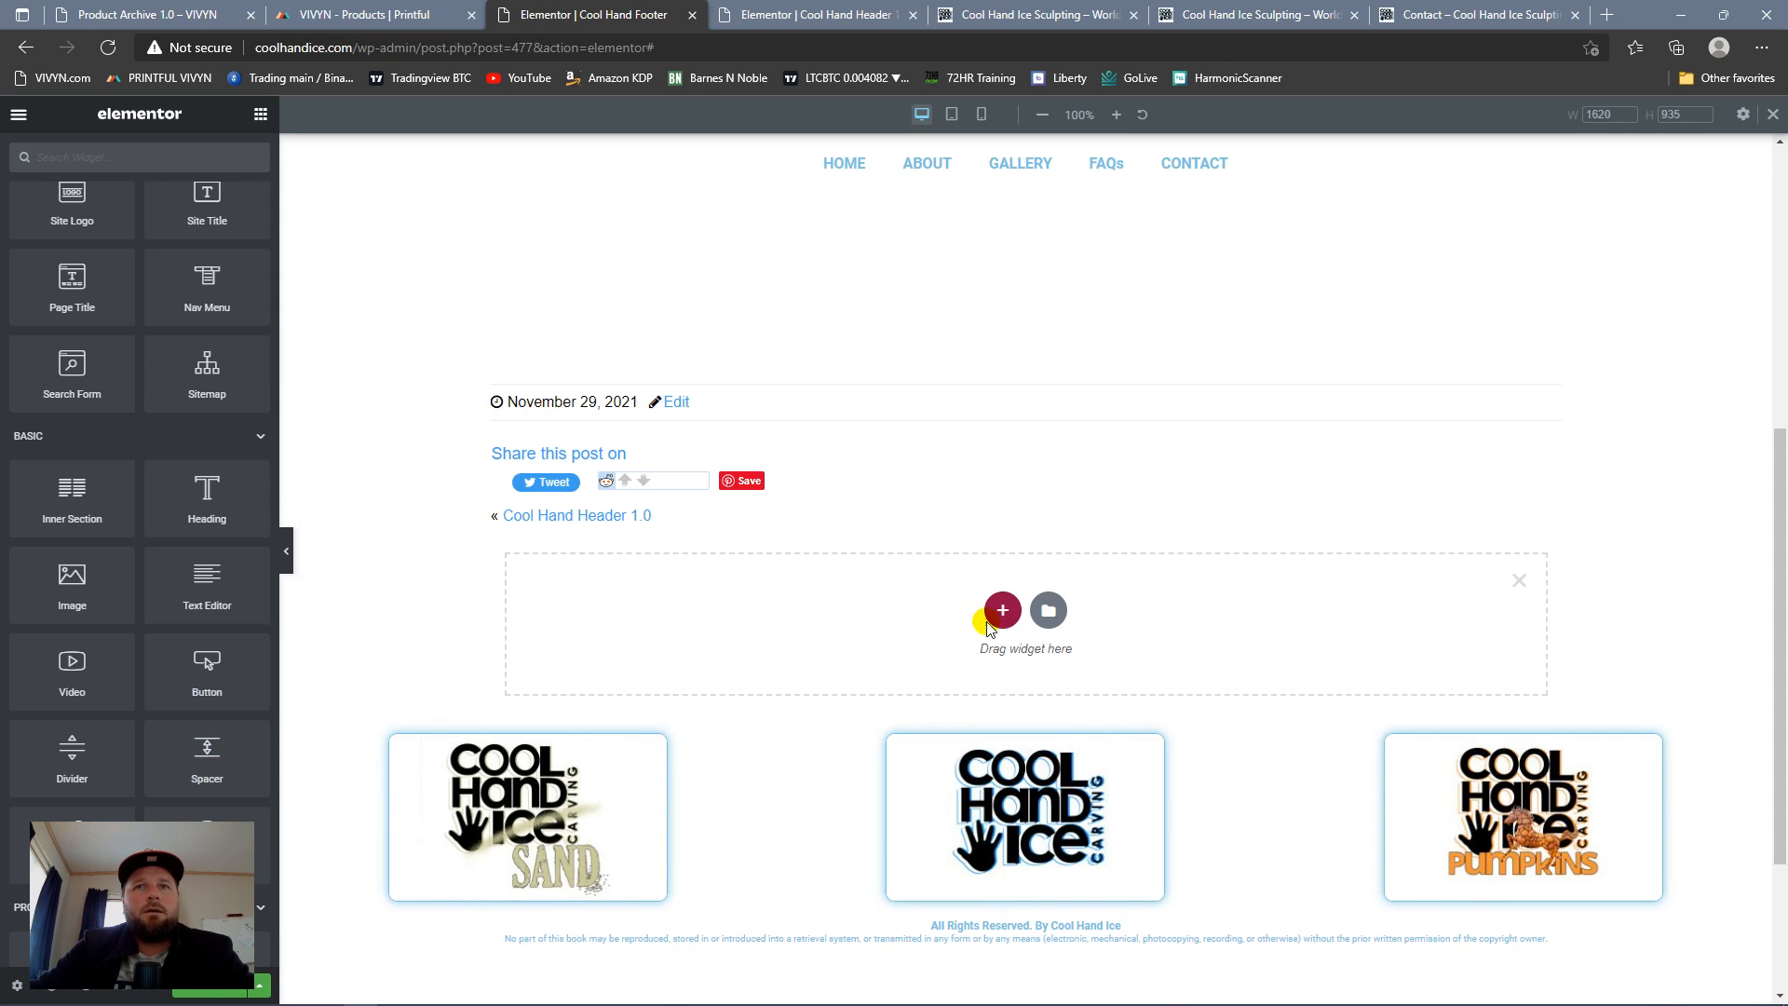
{"action": "left_click", "coordinate": [1000, 618]}
{"action": "left_click", "coordinate": [777, 652]}
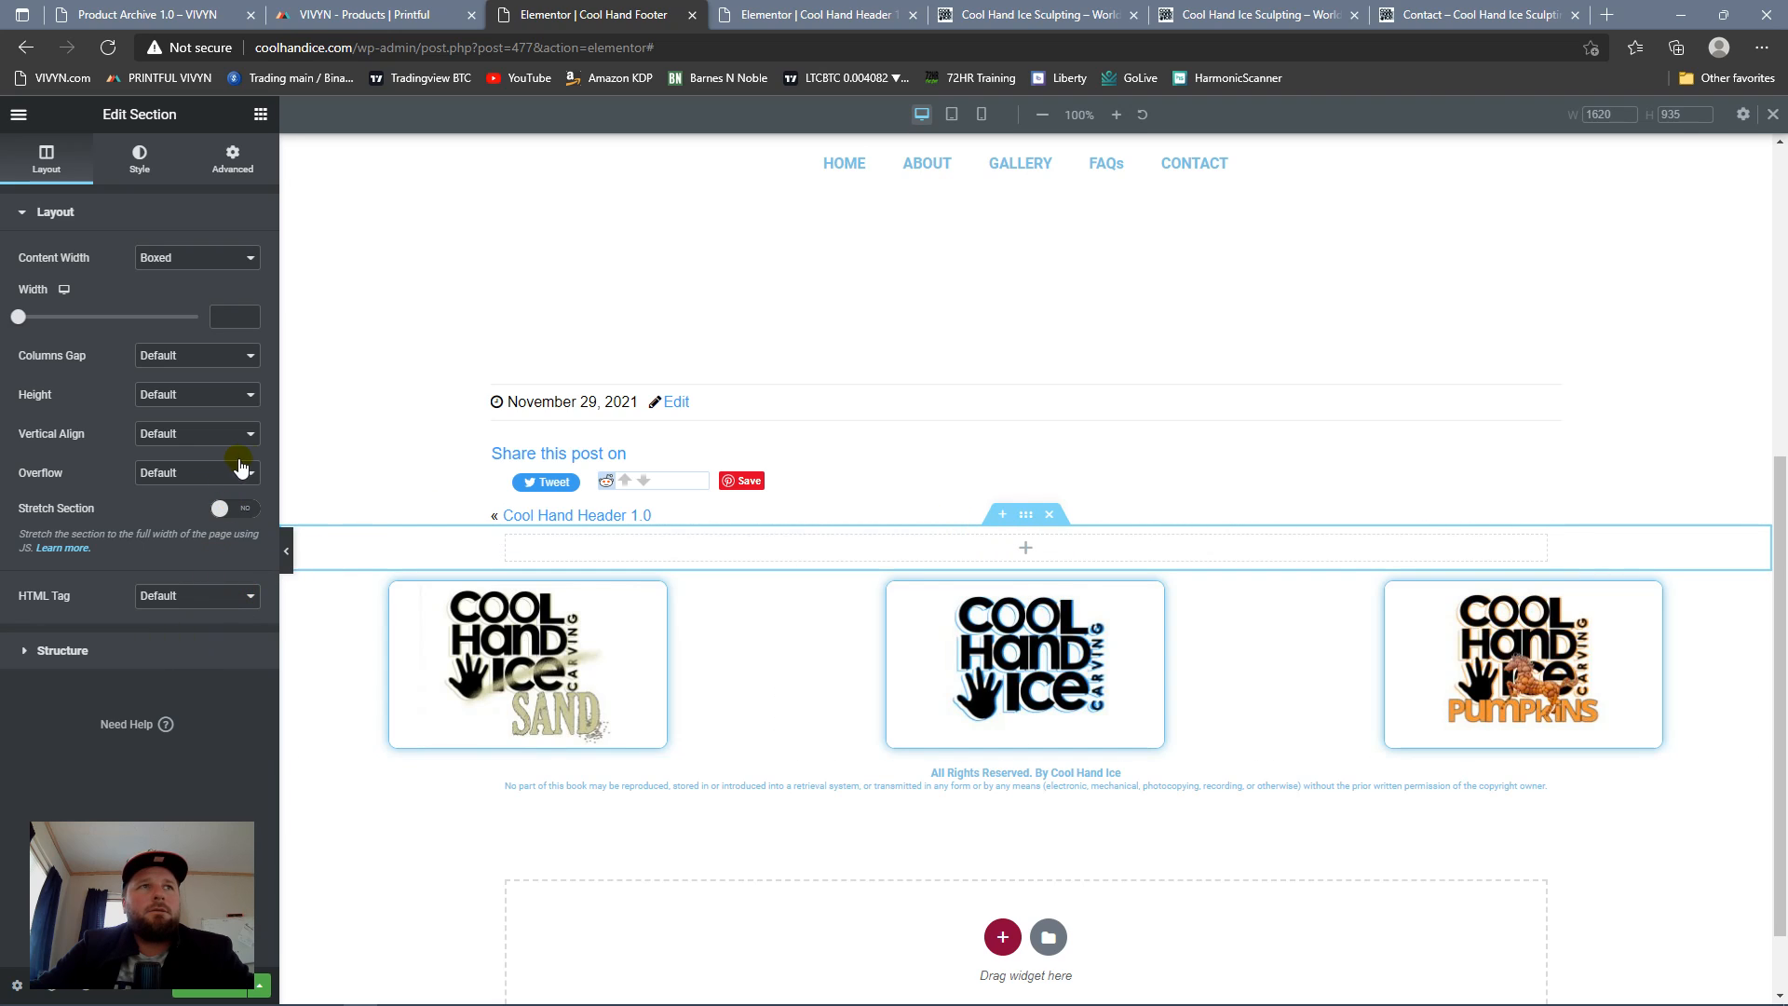
Step: Add a Spacer widget to the new empty section and set its space to 23 px
{"action": "left_click", "coordinate": [261, 114]}
{"action": "scroll", "coordinate": [203, 712], "scroll_direction": "down", "scroll_amount": 2}
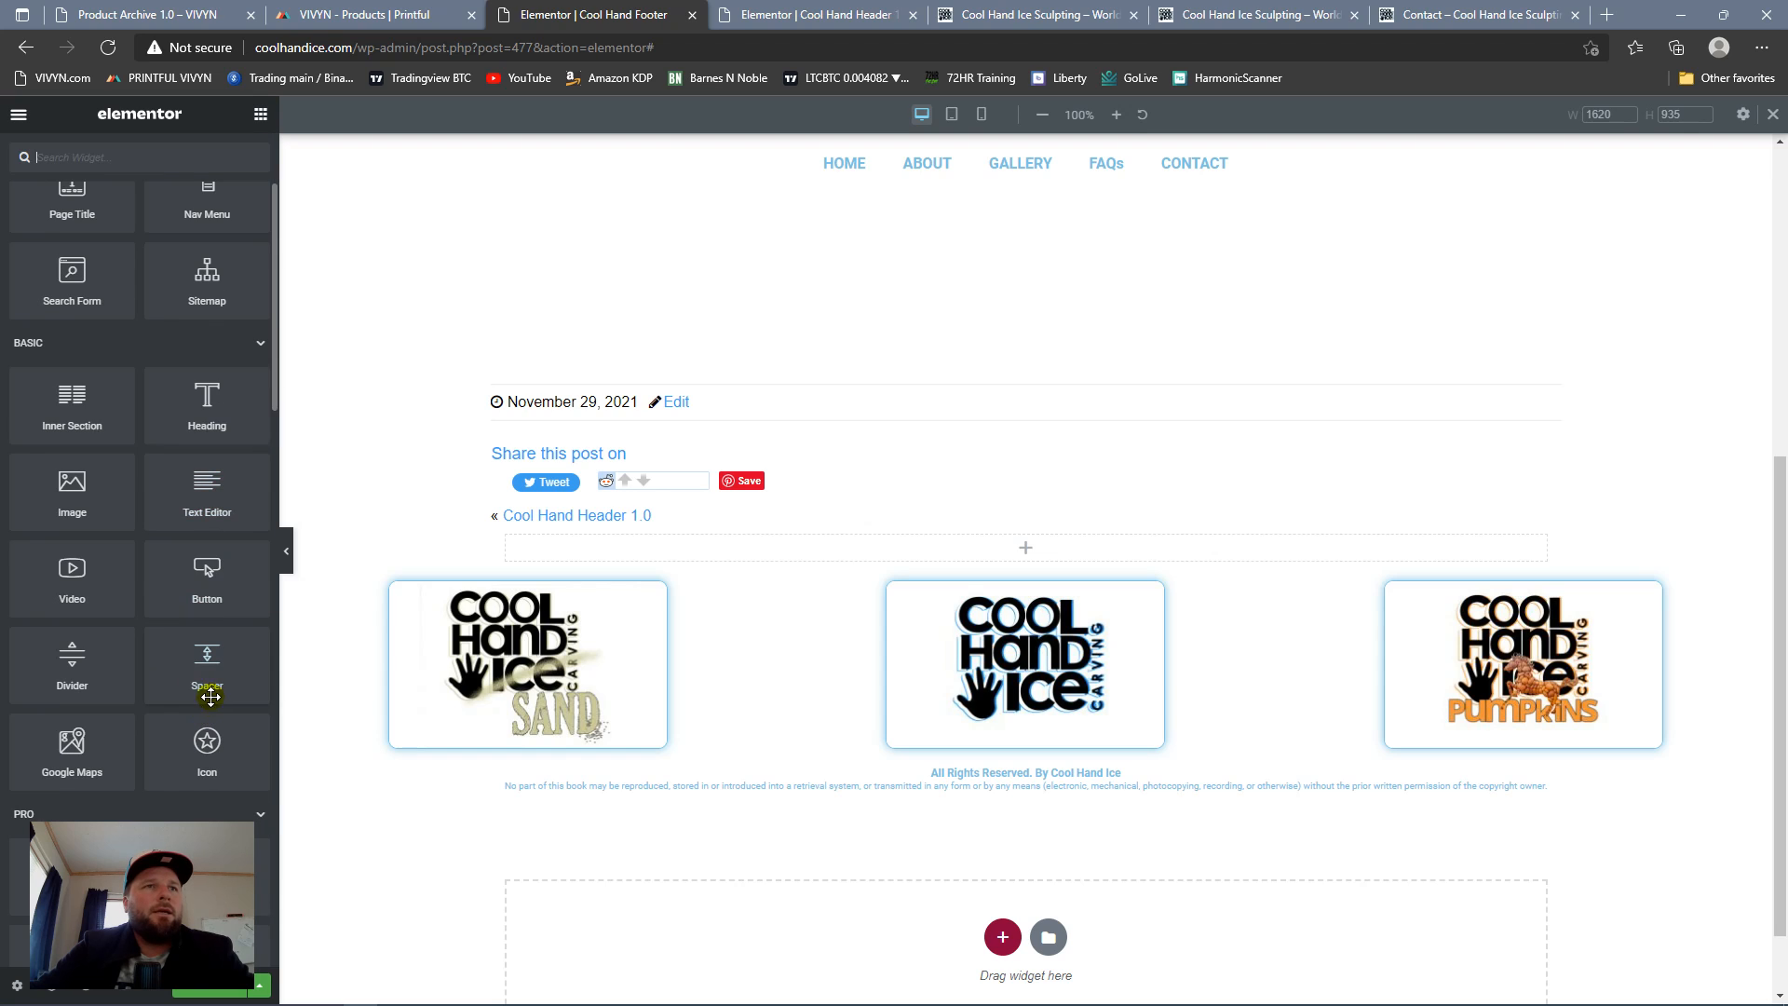
{"action": "left_click_drag", "start_coordinate": [203, 675], "coordinate": [886, 559]}
{"action": "left_click_drag", "start_coordinate": [30, 280], "coordinate": [29, 294]}
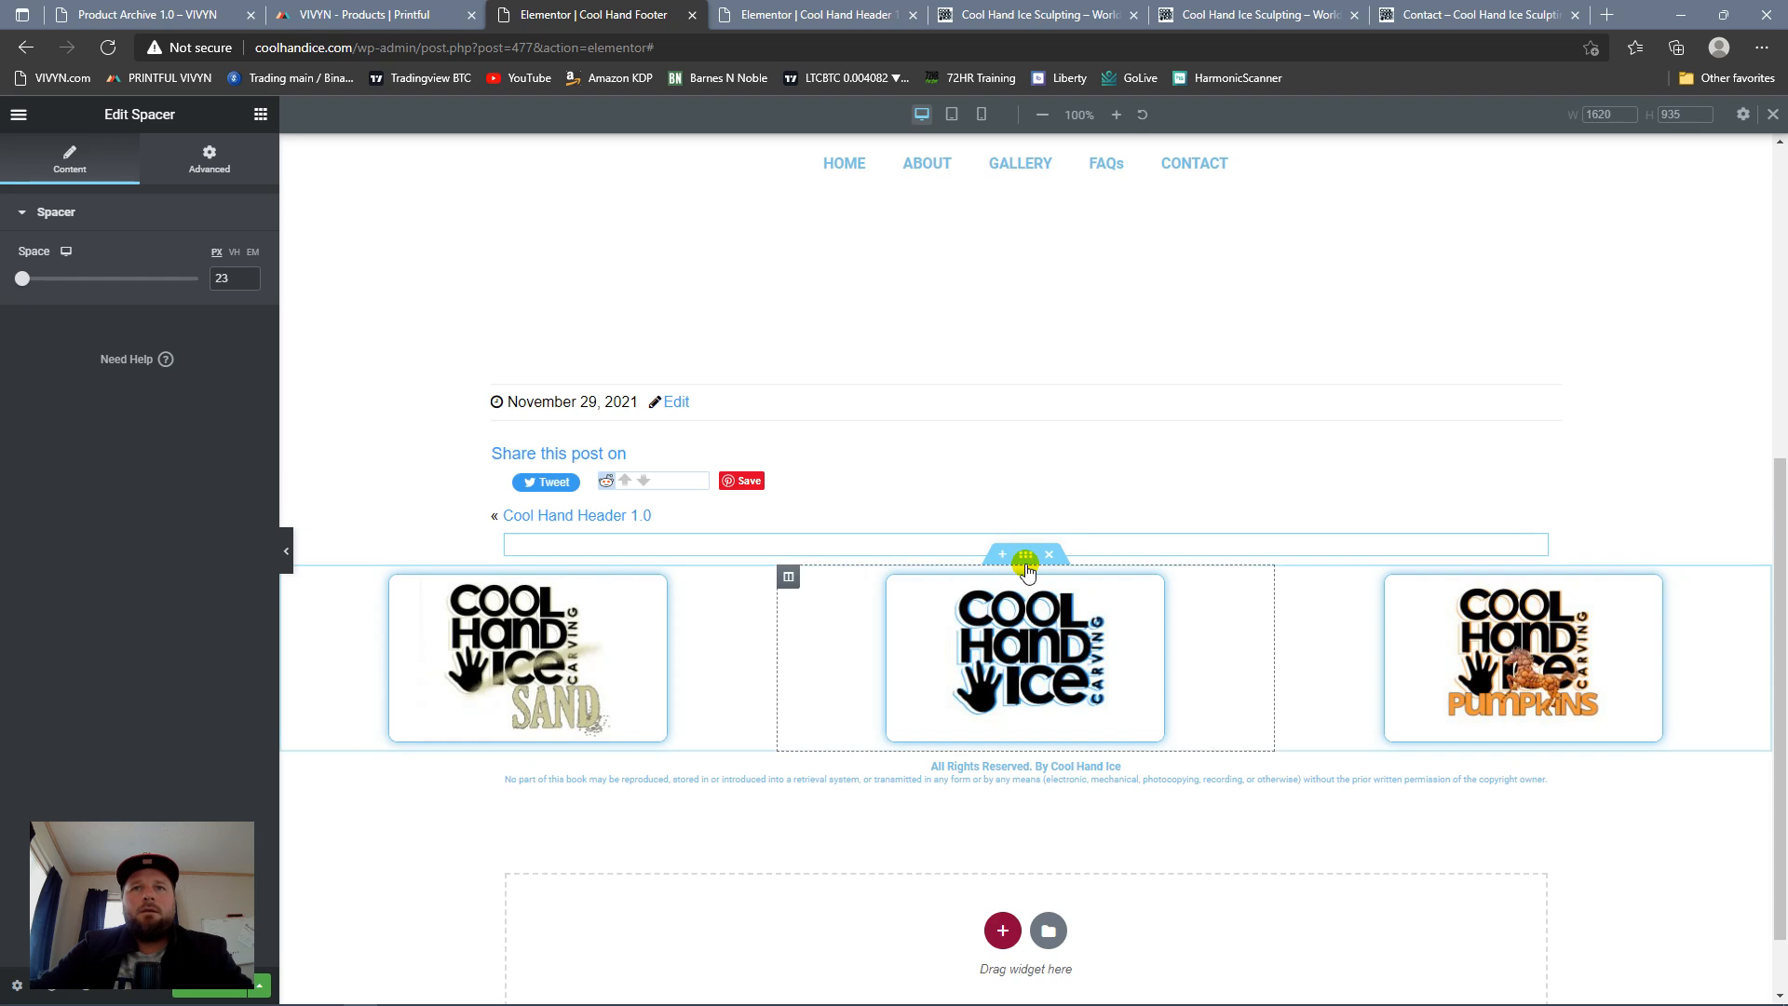
Step: Give the spacer's section a classic background, picking the global Text color and lightening it to #BCBCBC
{"action": "left_click", "coordinate": [1025, 546]}
{"action": "left_click", "coordinate": [1025, 538]}
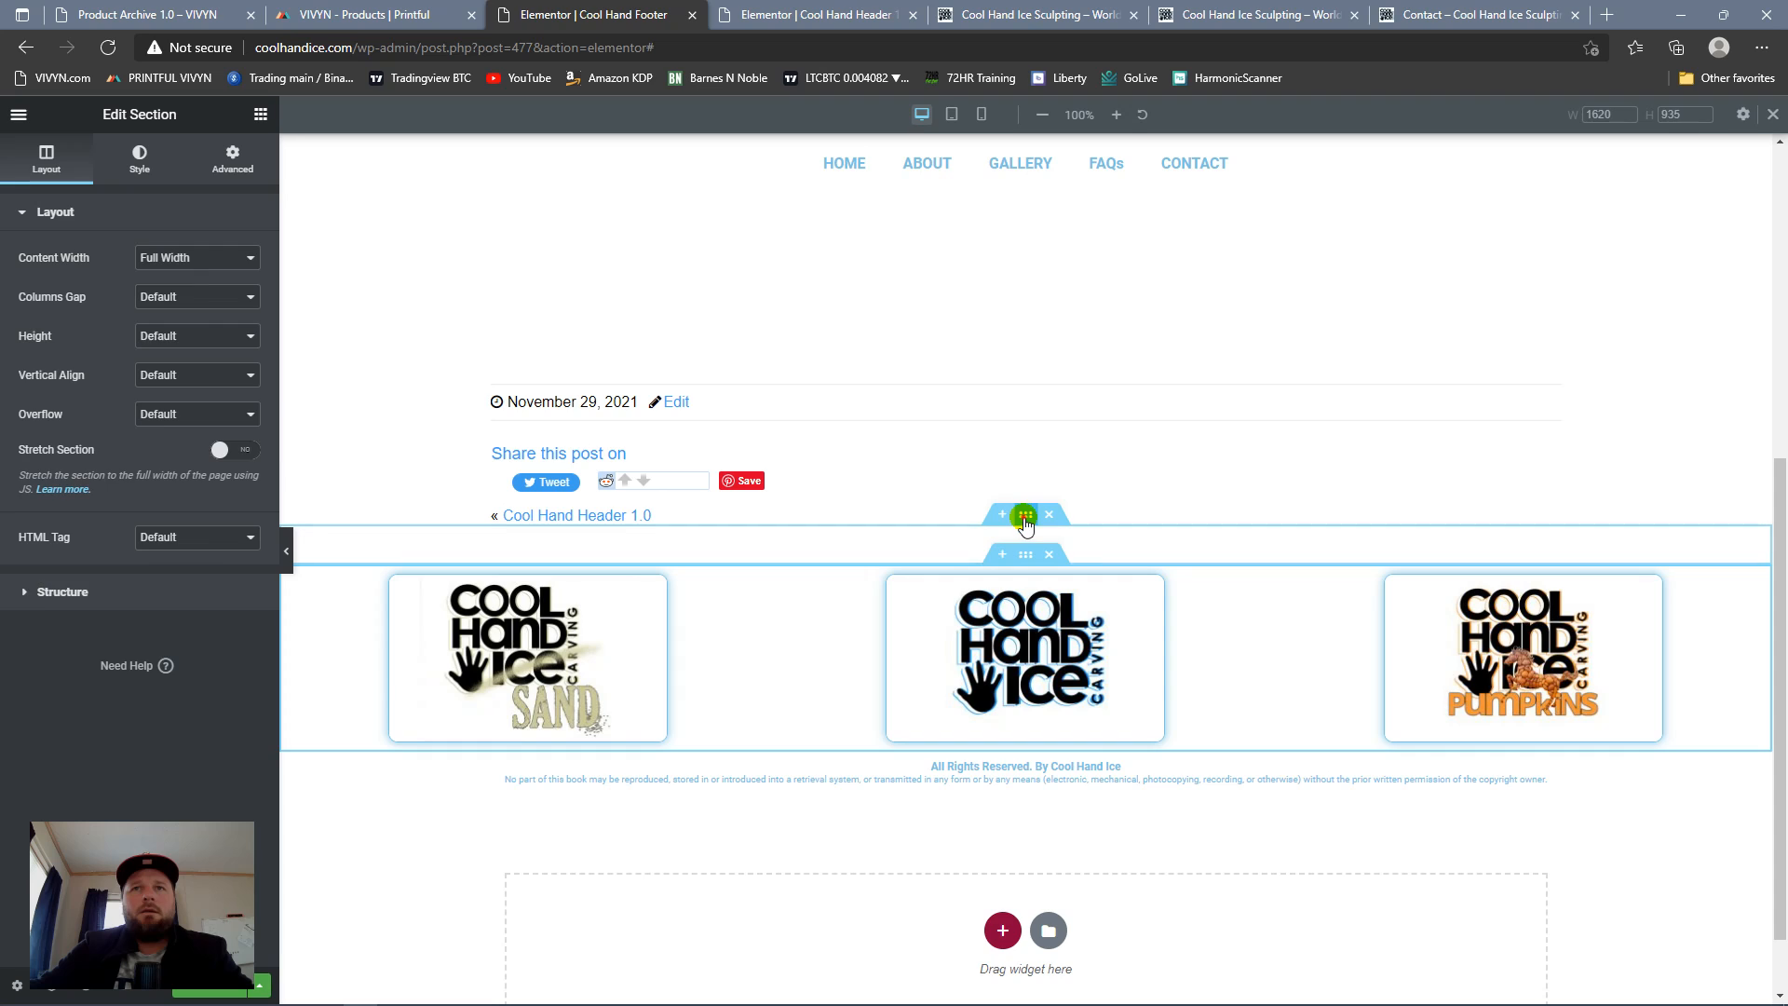
{"action": "left_click", "coordinate": [237, 162]}
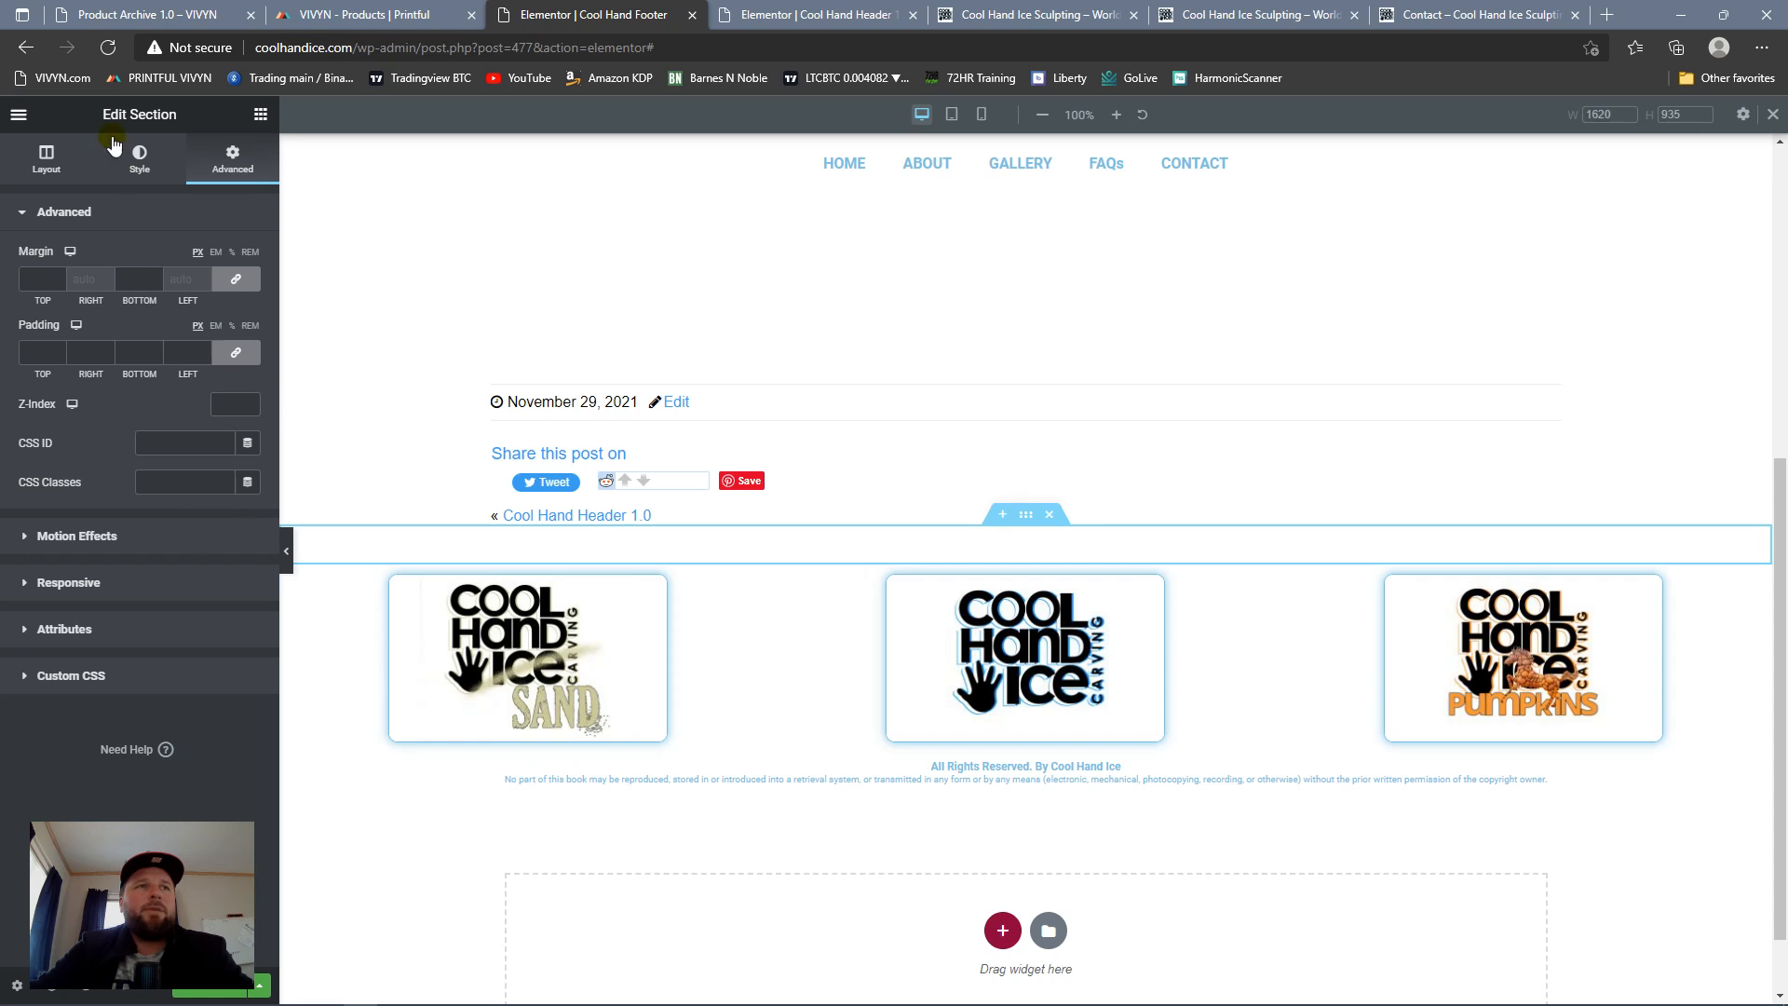
{"action": "left_click", "coordinate": [166, 186]}
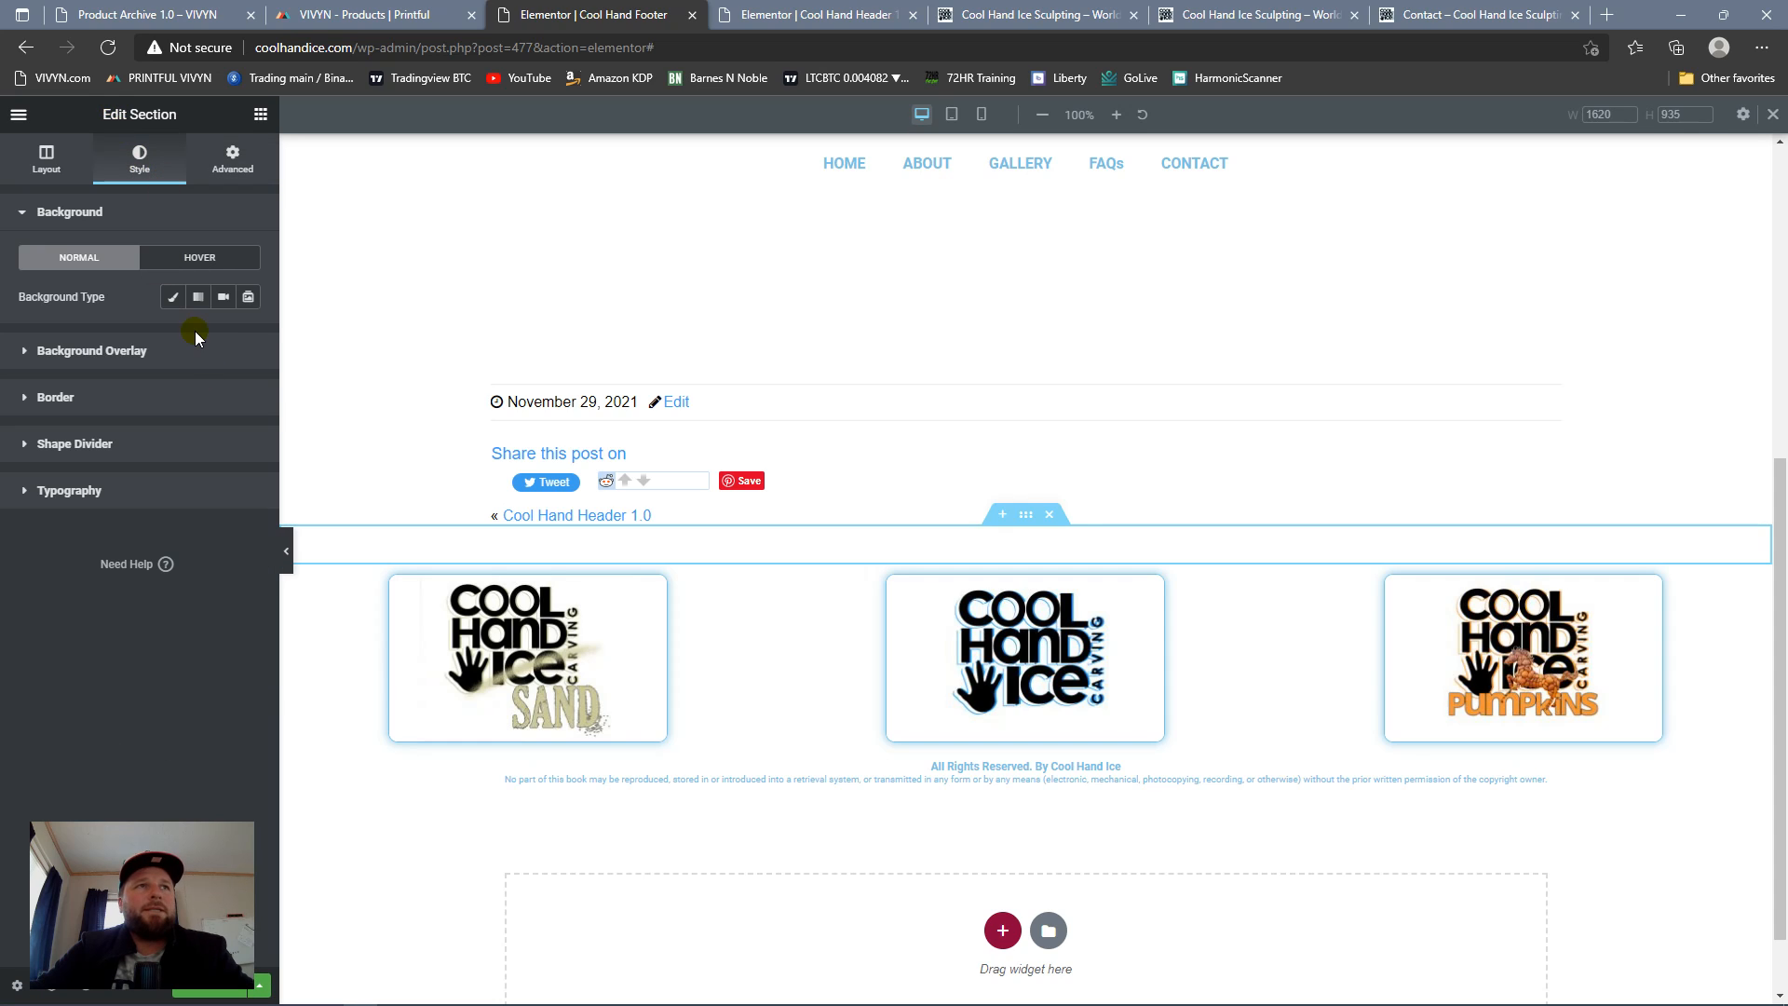
{"action": "left_click", "coordinate": [172, 297]}
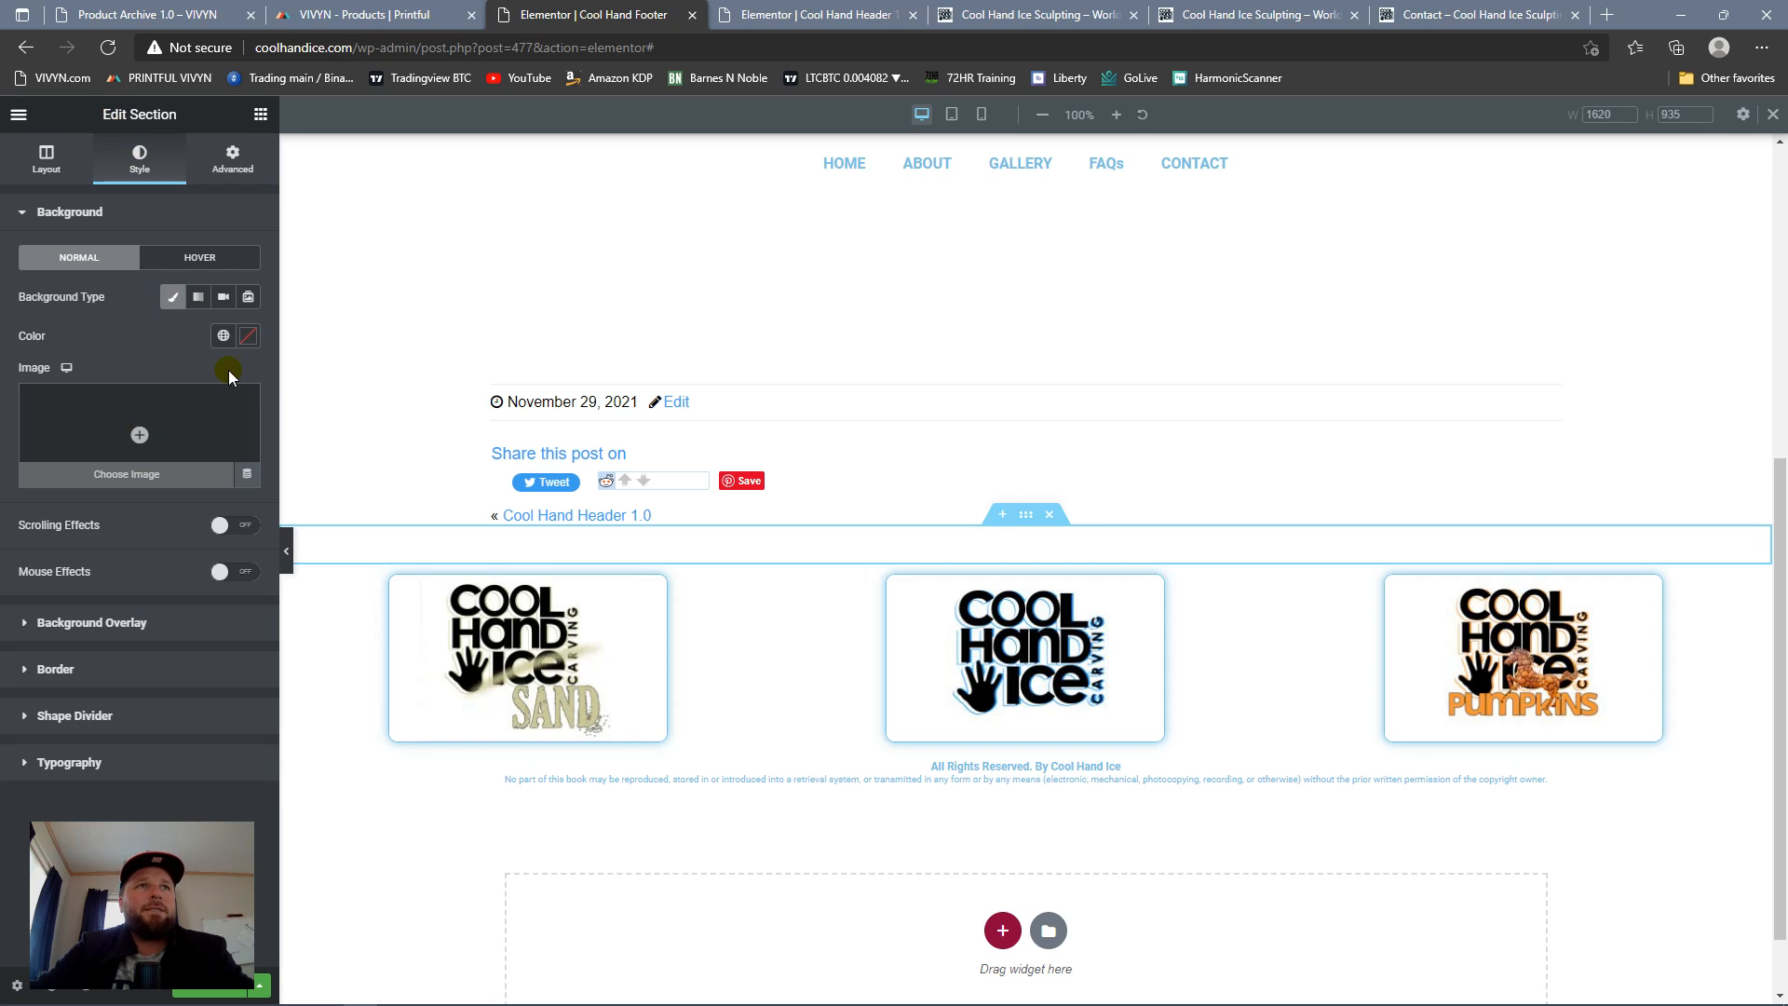
{"action": "left_click", "coordinate": [217, 341]}
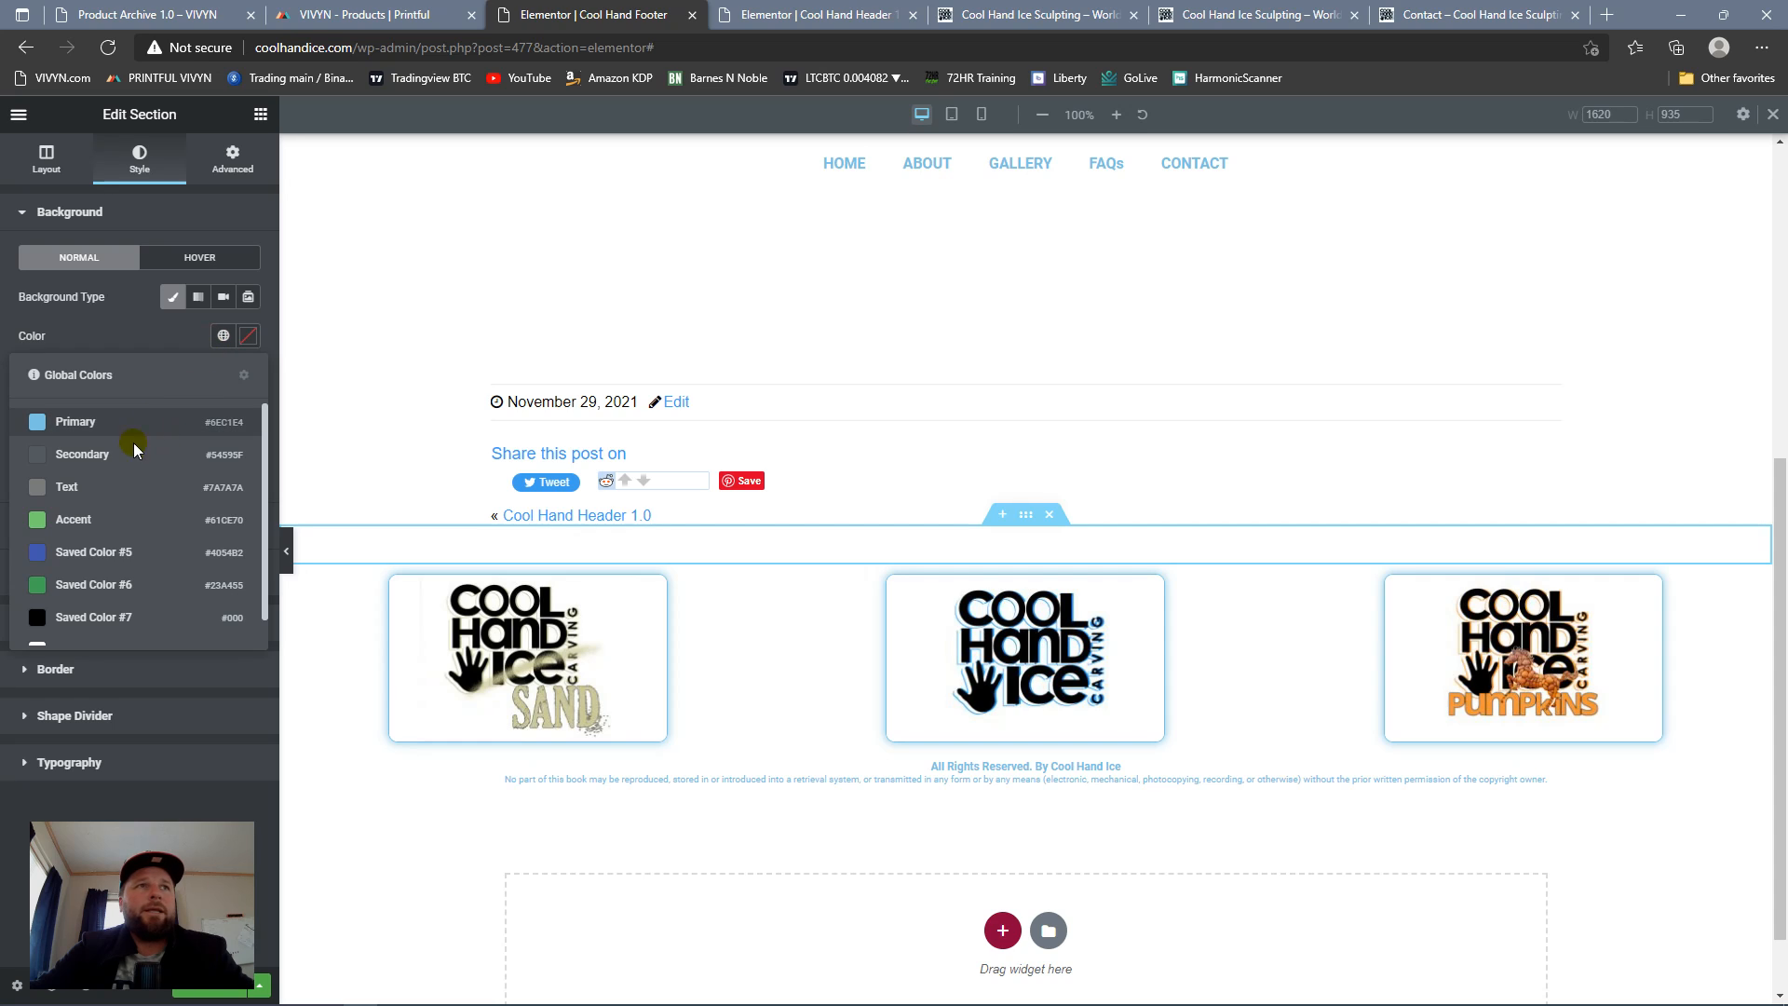
{"action": "left_click", "coordinate": [127, 496]}
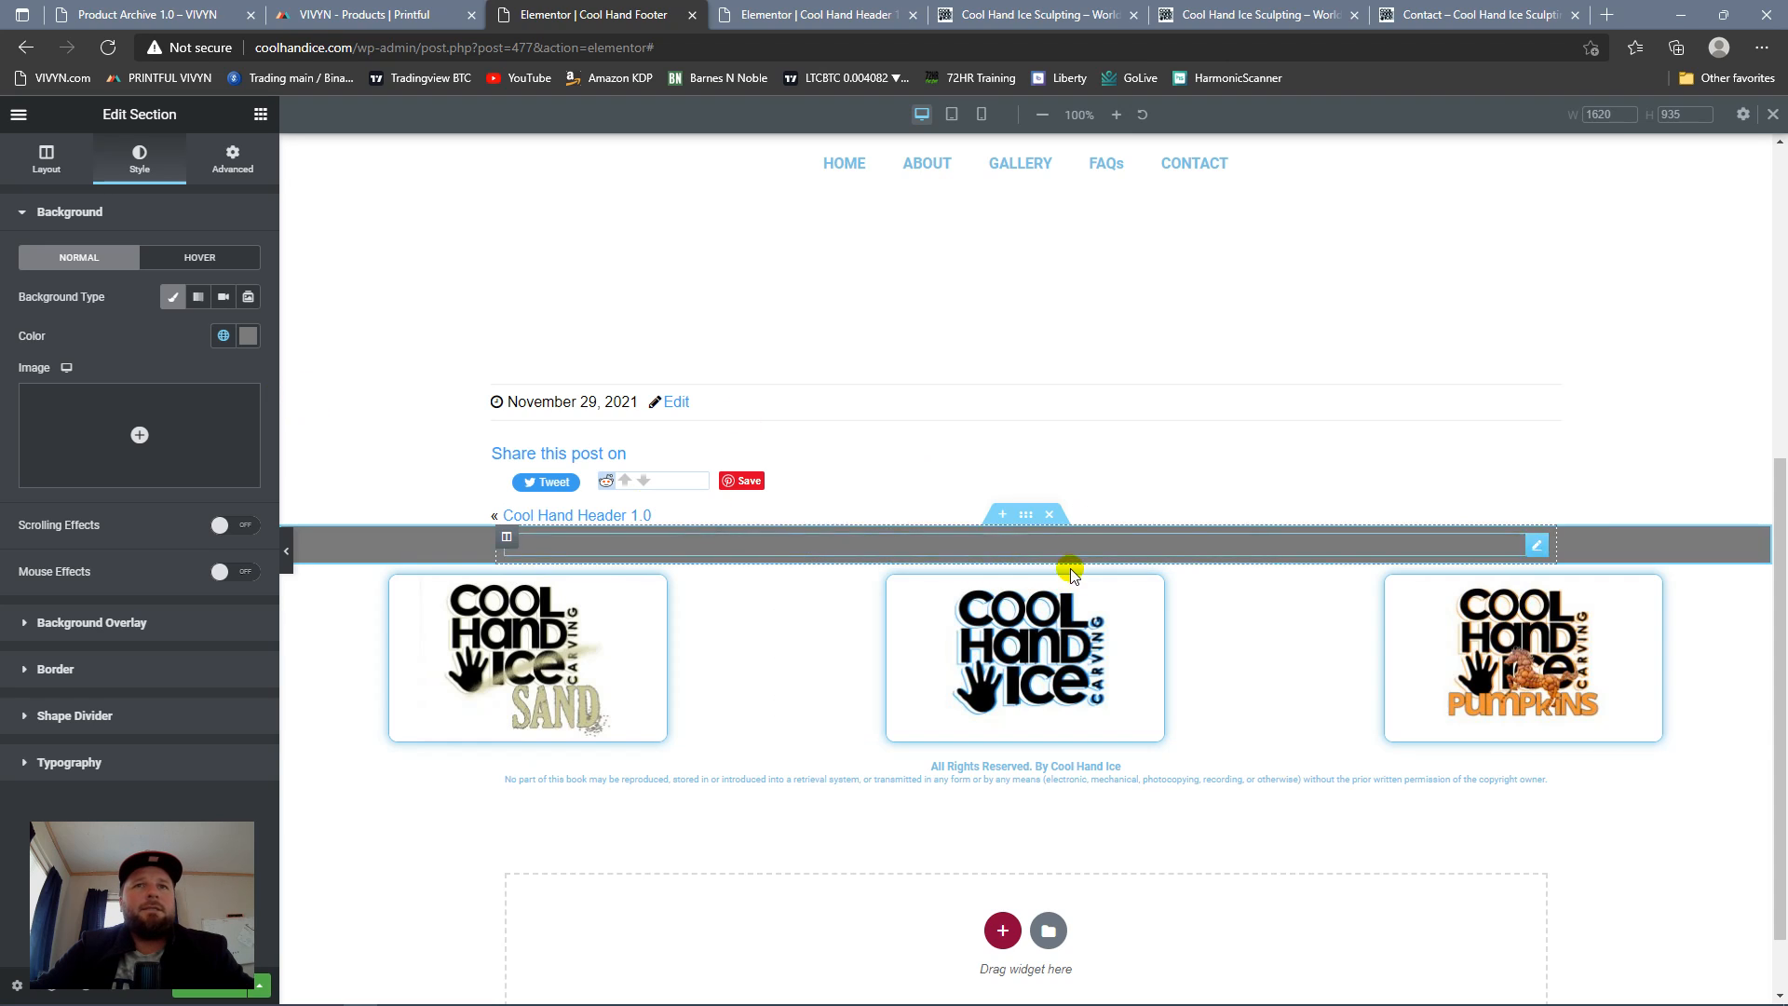
{"action": "left_click", "coordinate": [250, 336]}
{"action": "left_click_drag", "start_coordinate": [37, 491], "coordinate": [32, 449]}
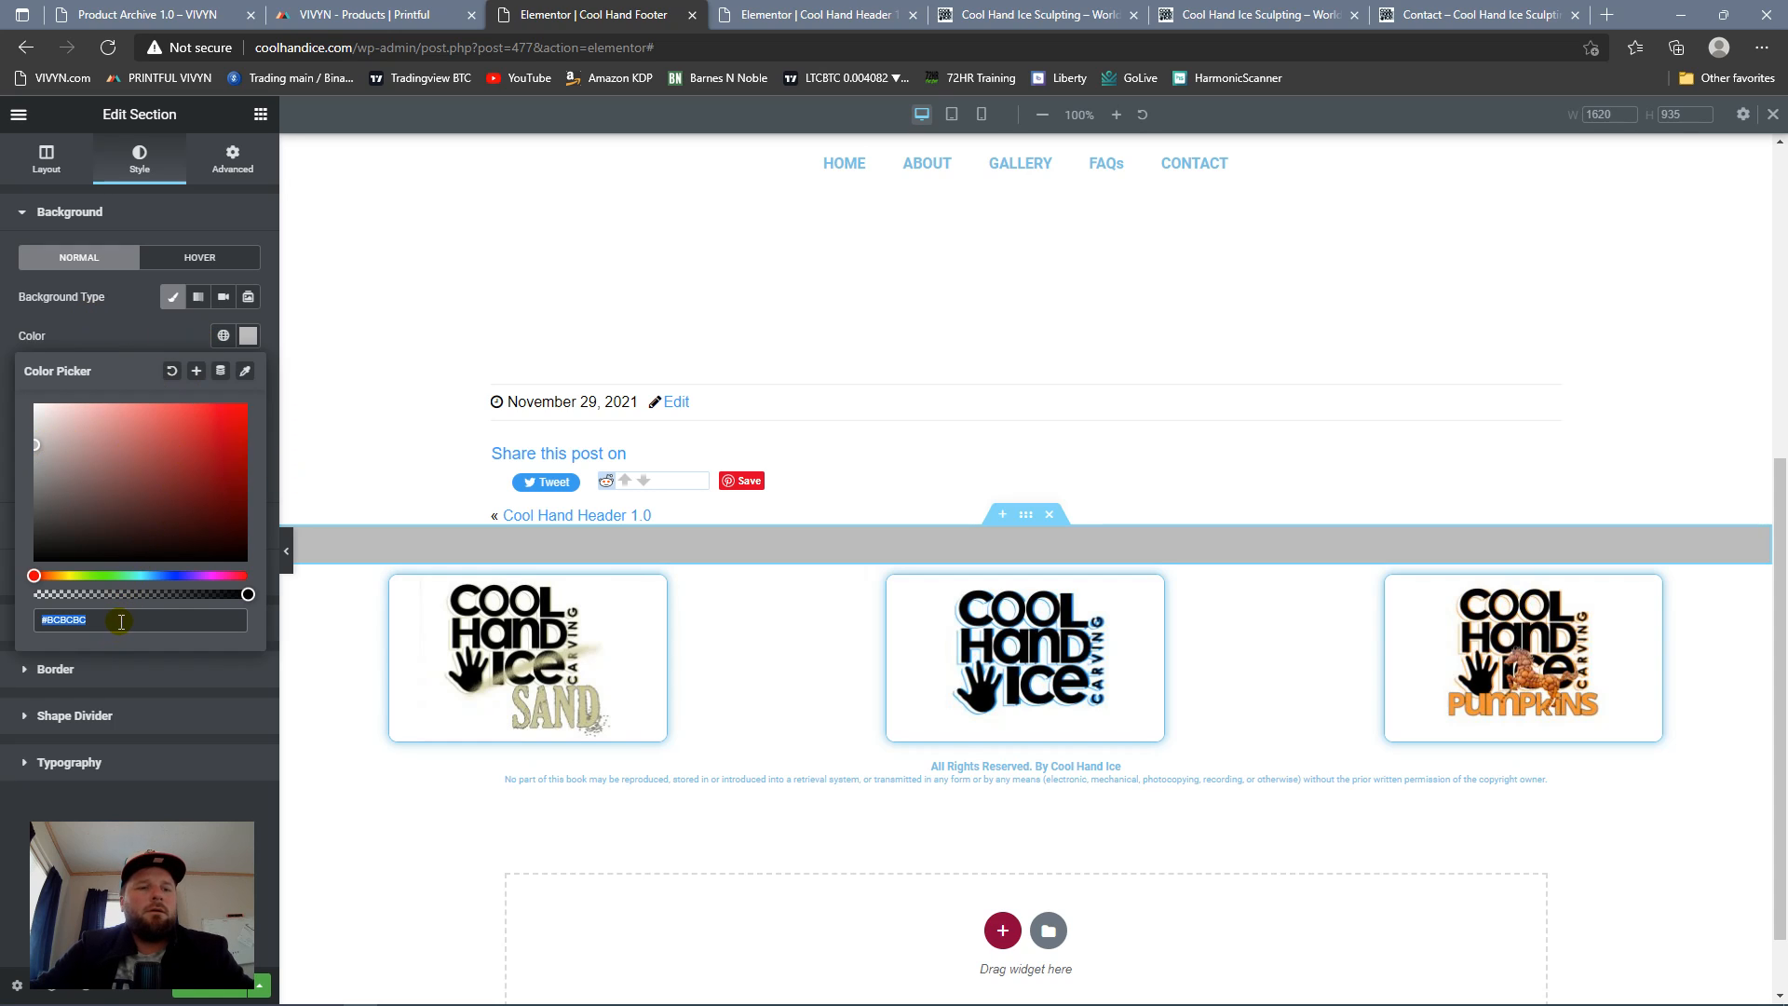
{"action": "left_click", "coordinate": [99, 343]}
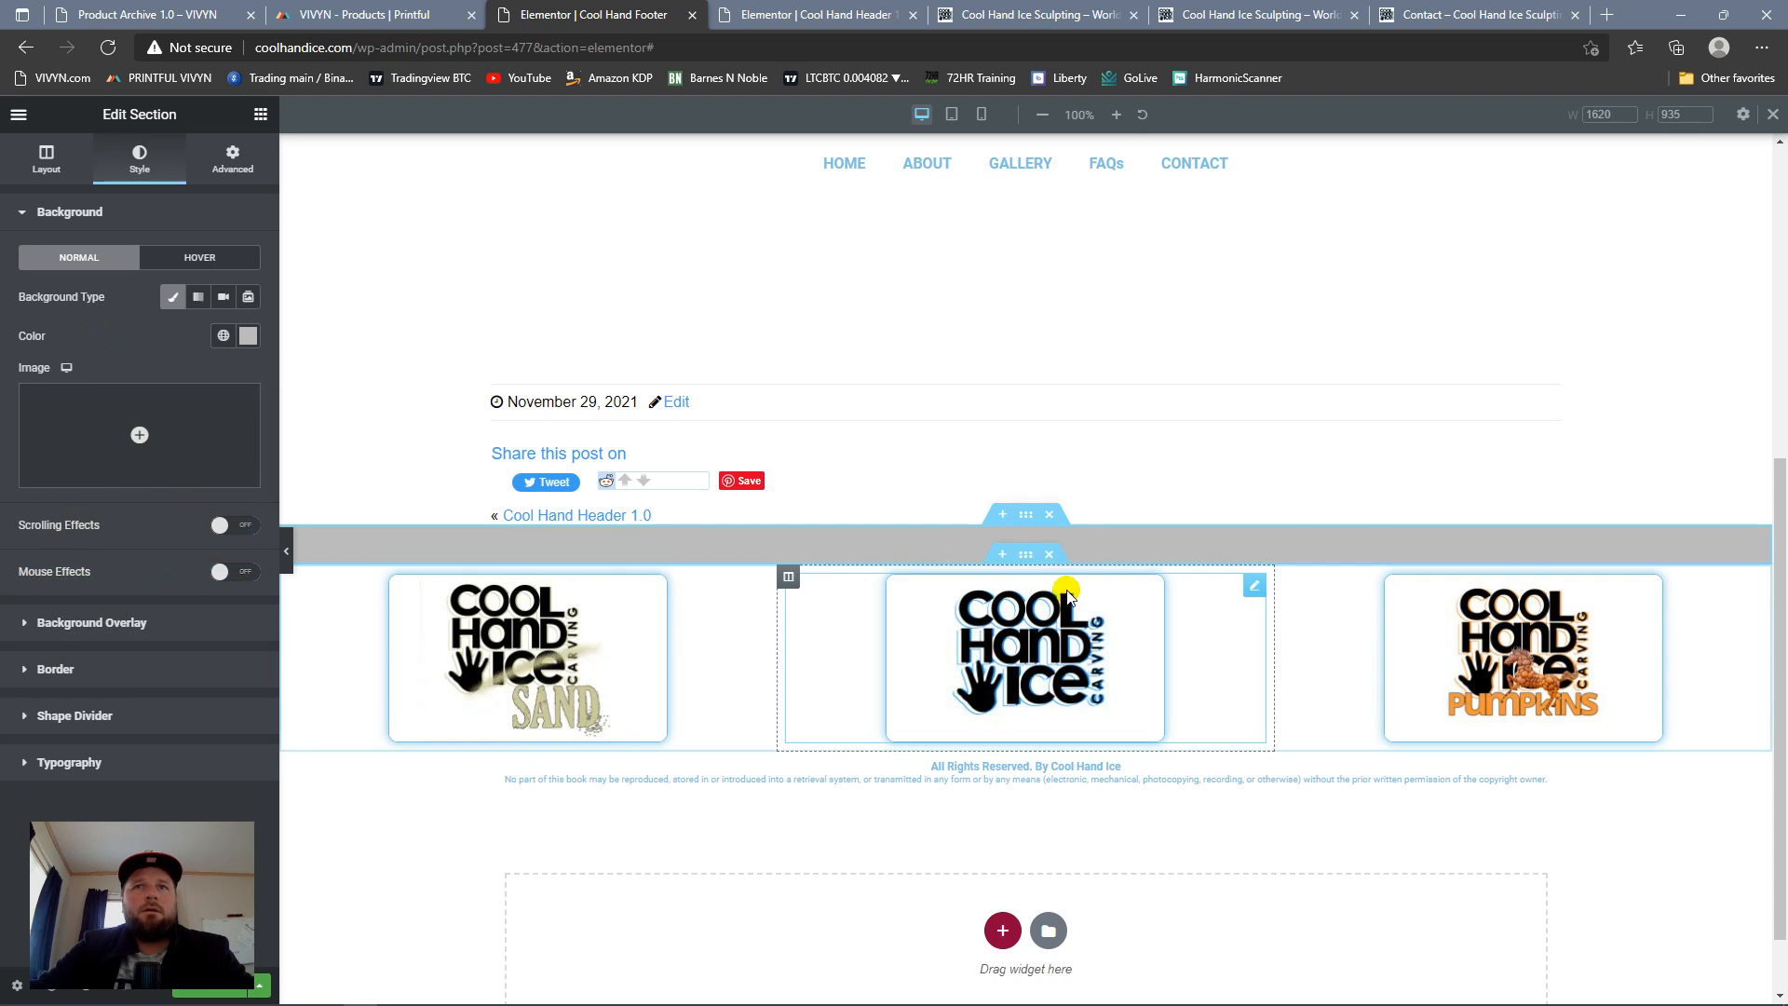
Step: Give the section holding the three logos a classic background in the same #BCBCBC gray as the spacer section above it
{"action": "left_click", "coordinate": [1025, 556]}
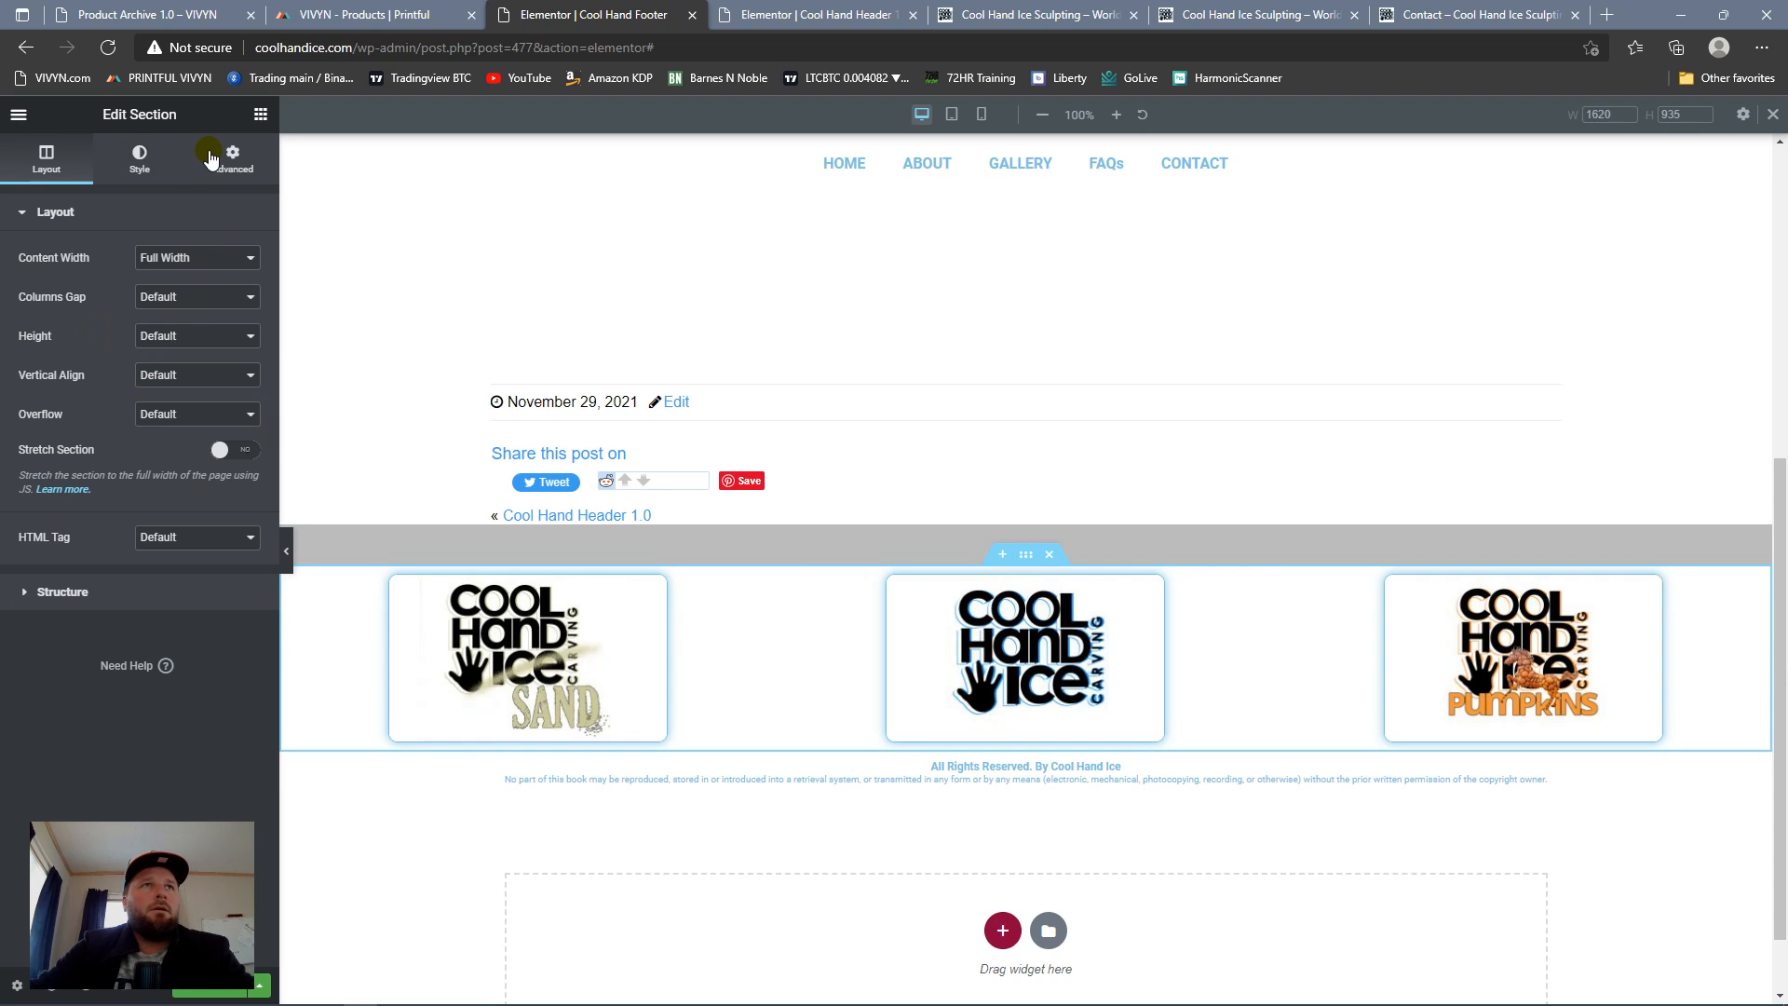
{"action": "left_click", "coordinate": [151, 169]}
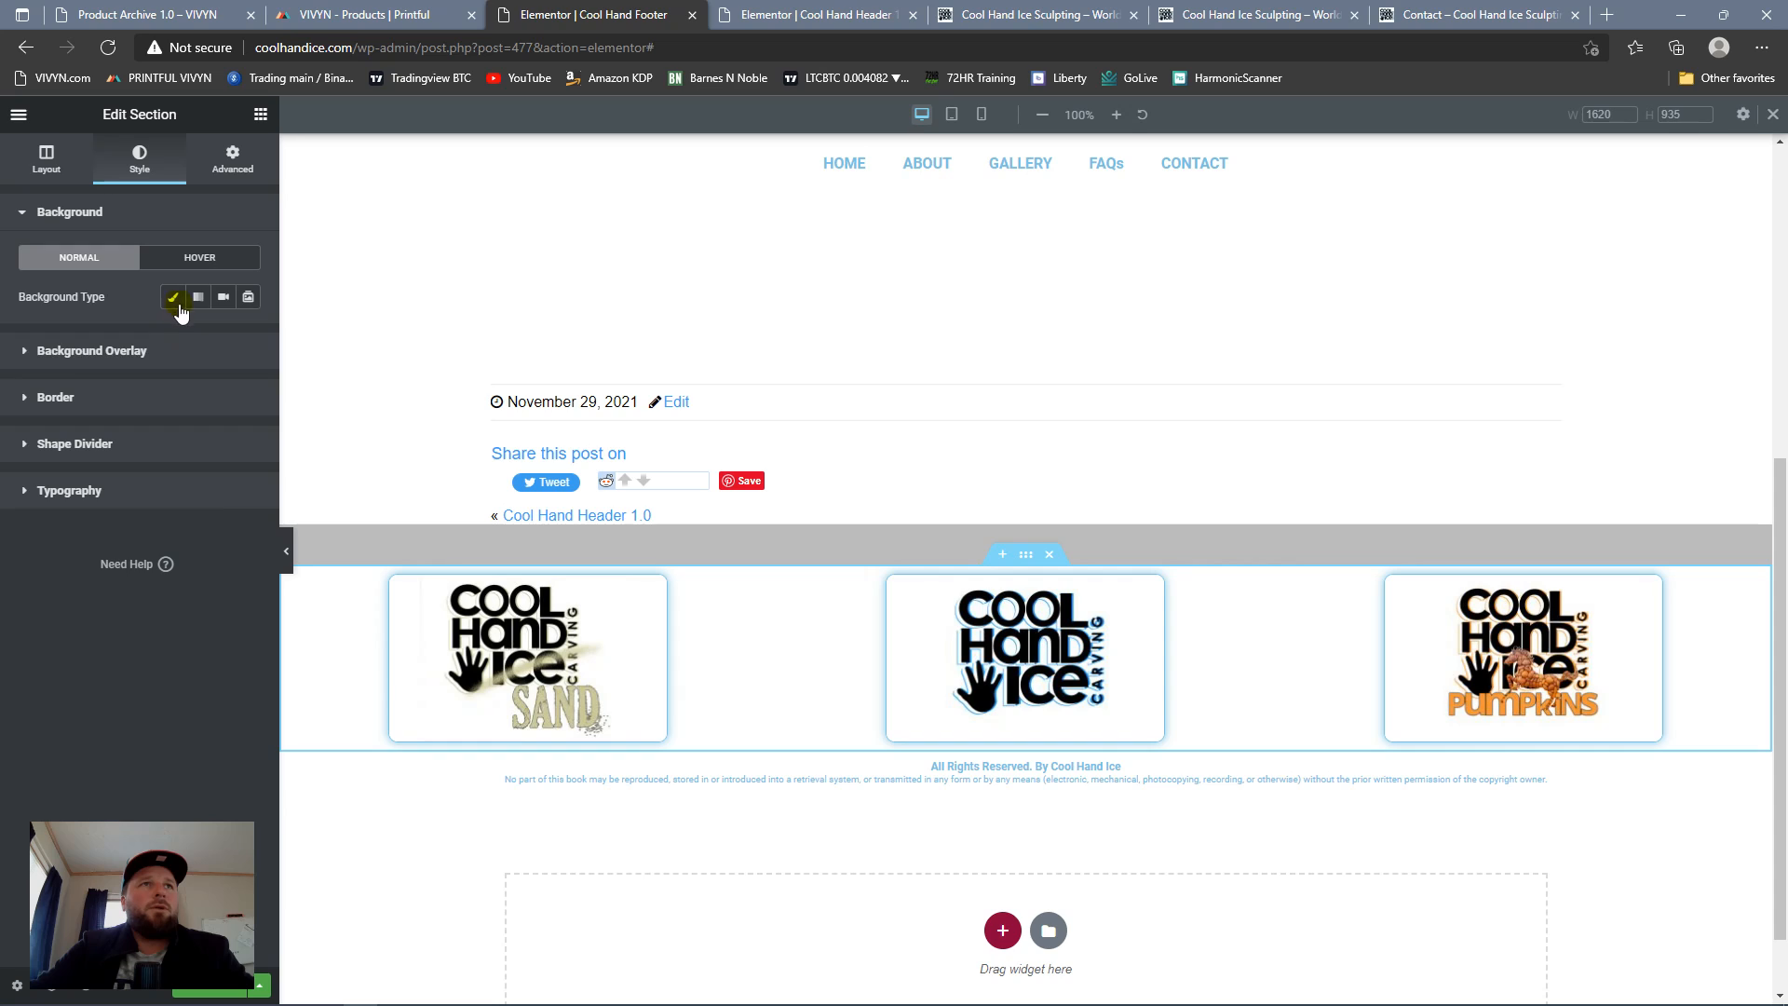
{"action": "left_click", "coordinate": [173, 302]}
{"action": "left_click", "coordinate": [193, 301]}
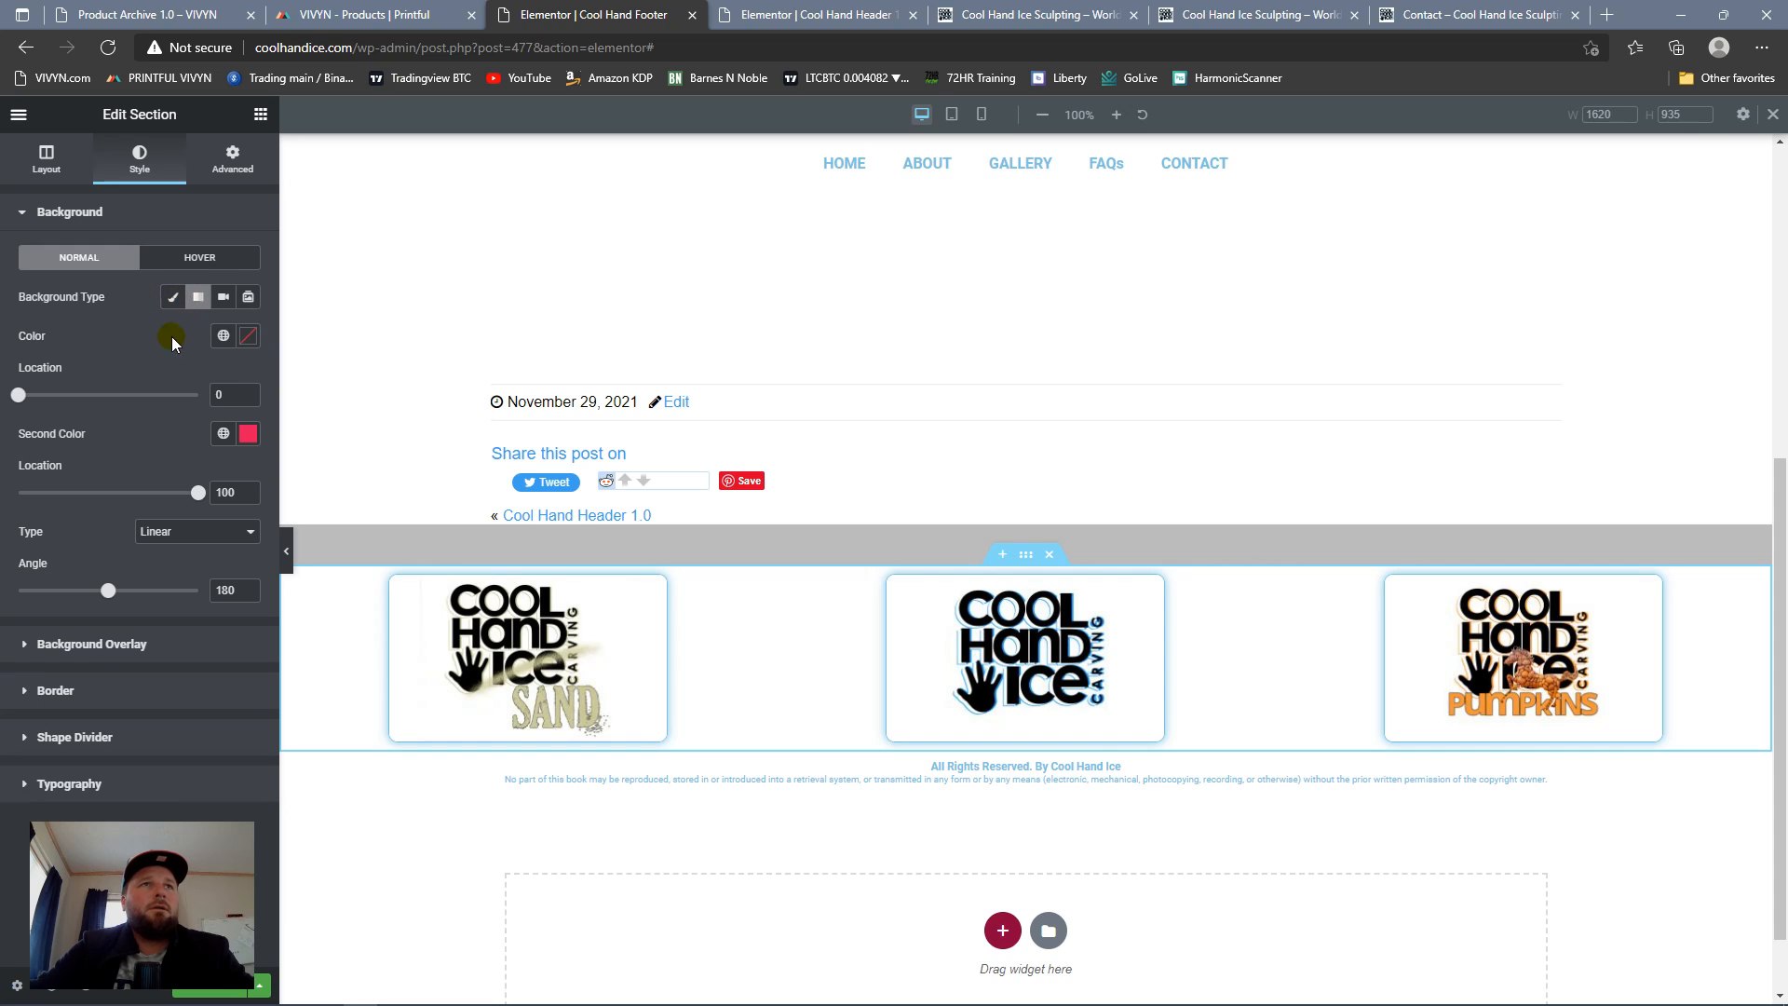
{"action": "left_click", "coordinate": [220, 339]}
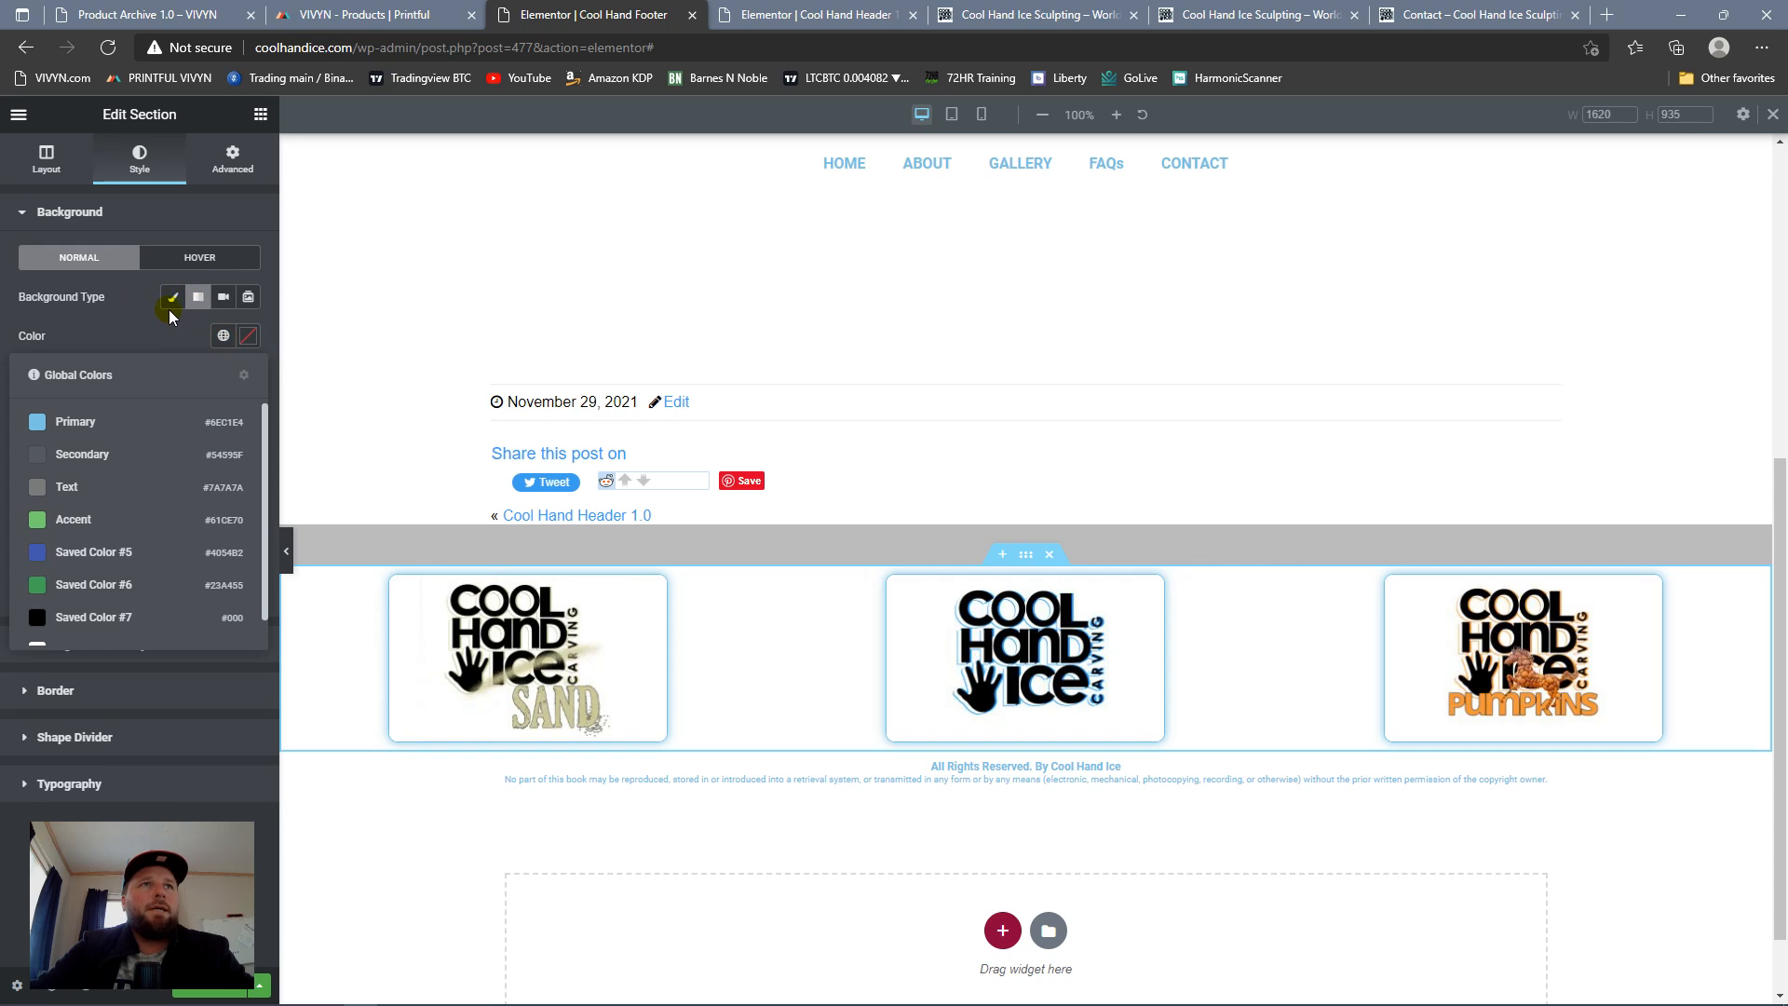
{"action": "left_click", "coordinate": [169, 311]}
{"action": "left_click", "coordinate": [221, 339]}
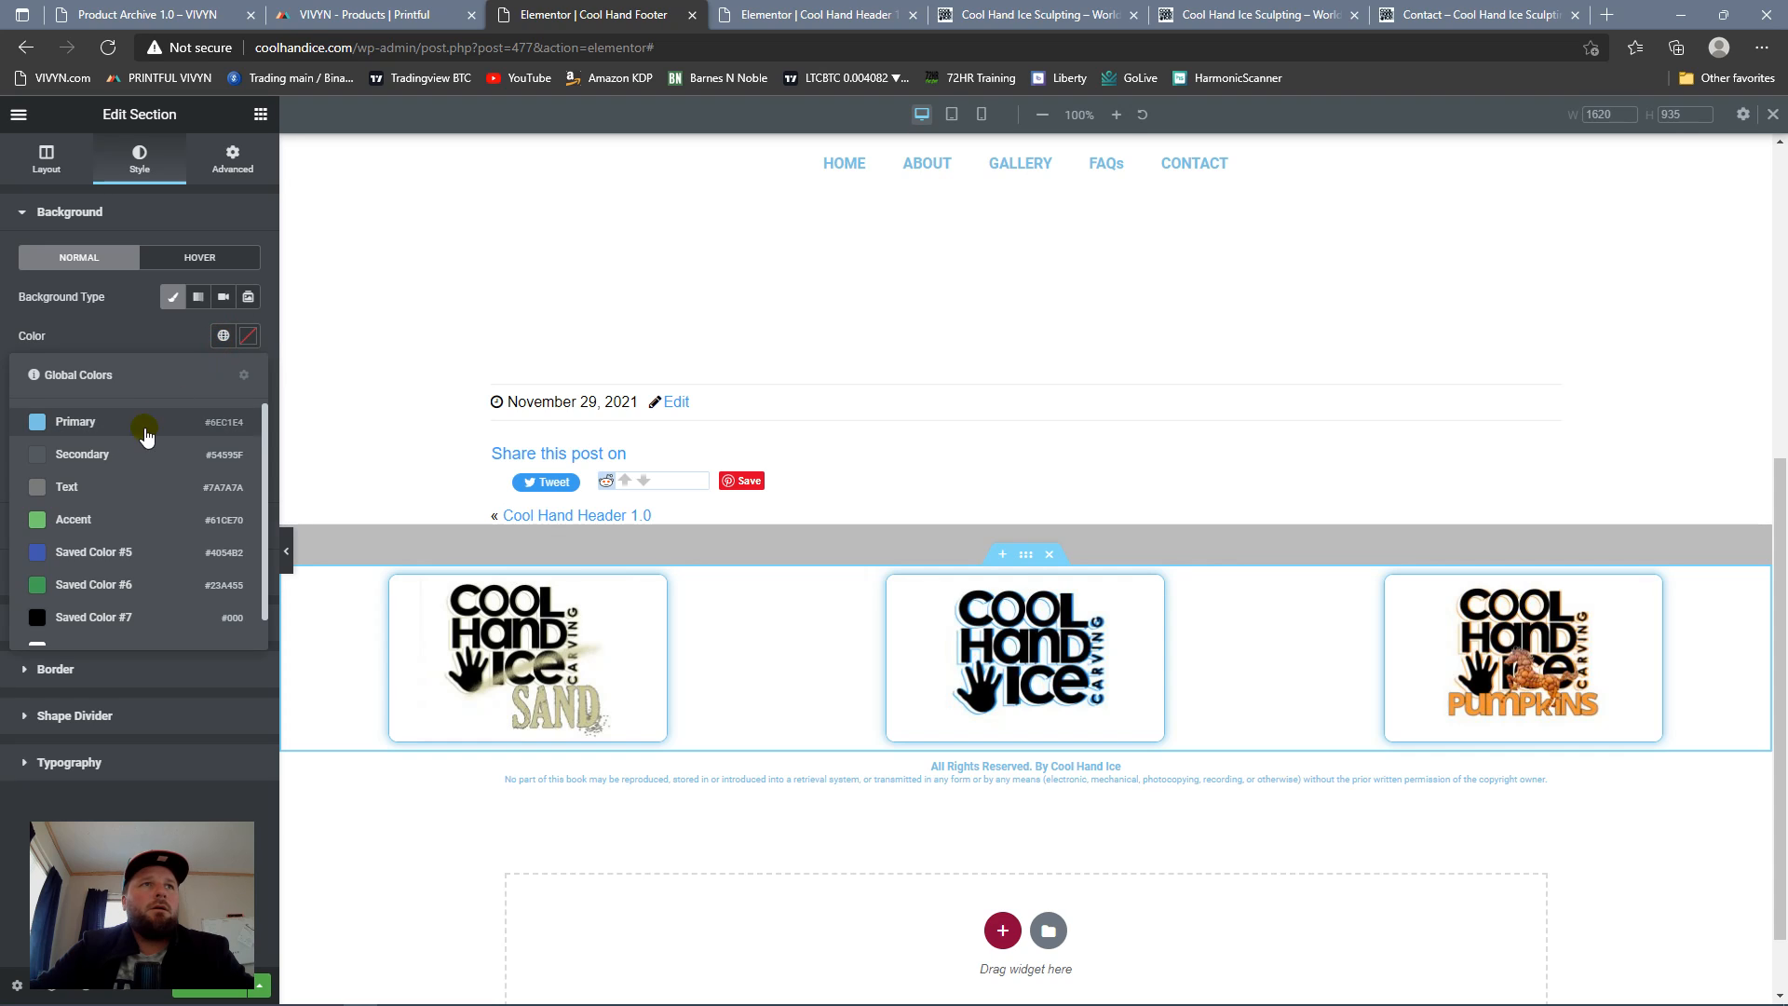
{"action": "left_click", "coordinate": [248, 335]}
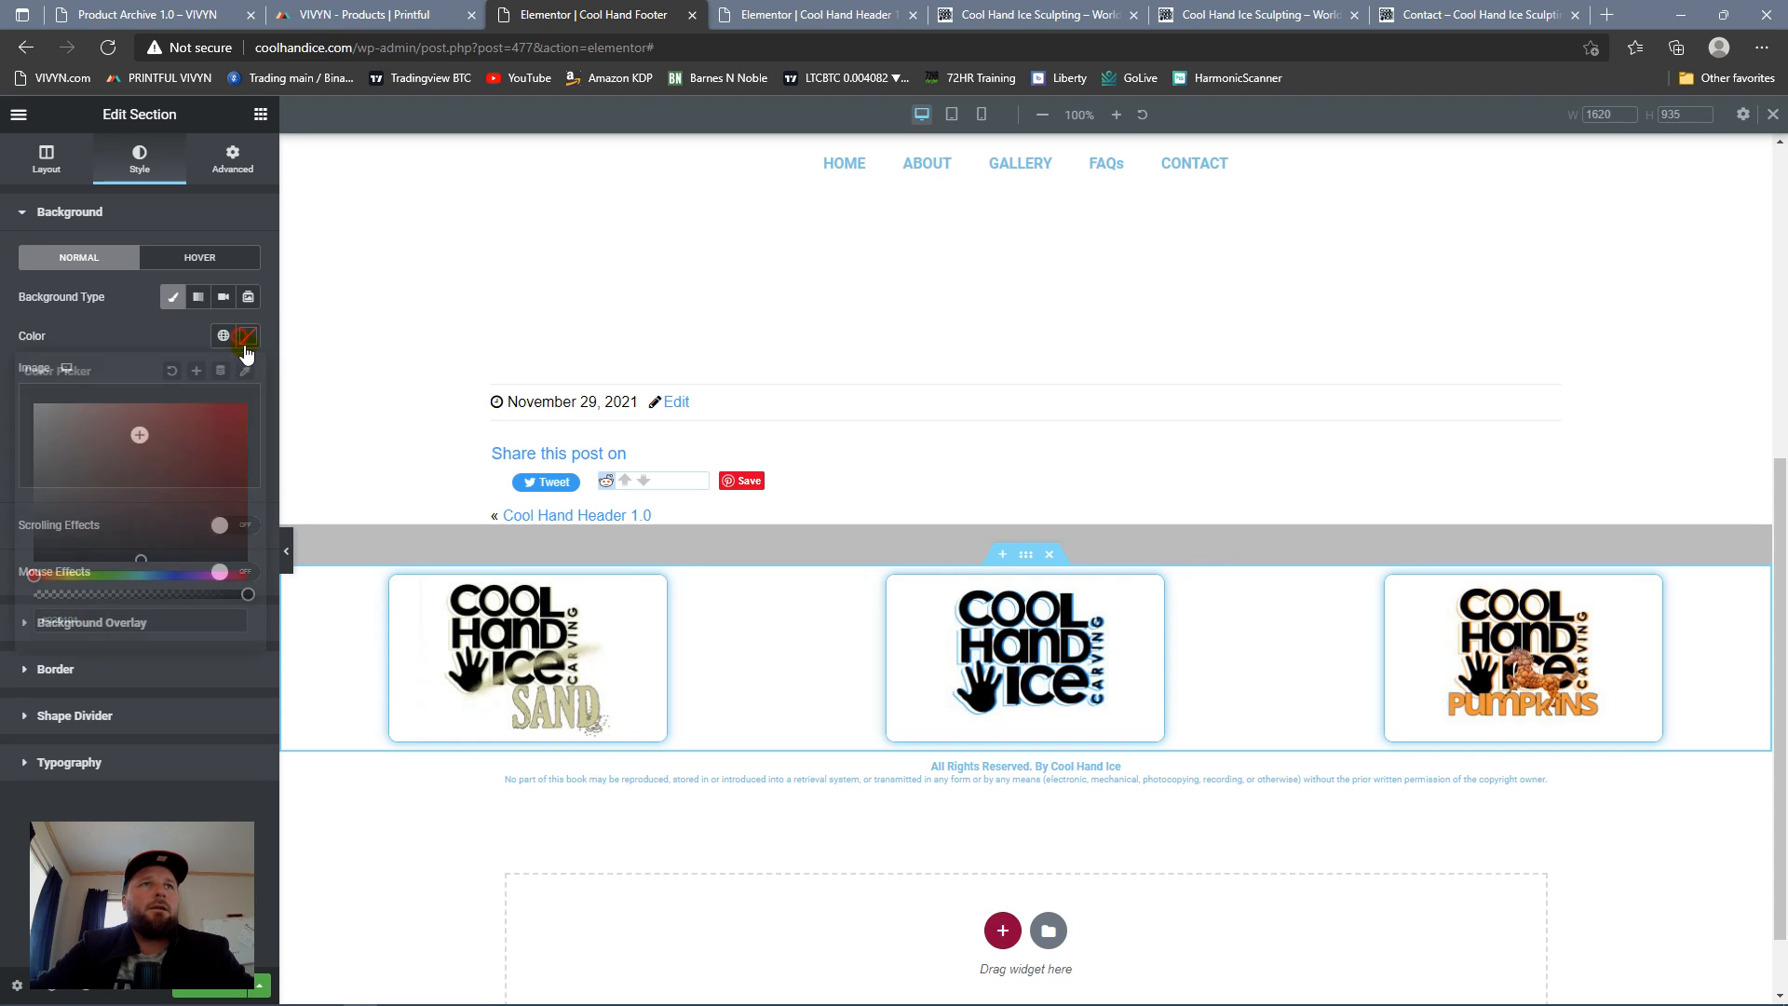
{"action": "key", "text": "ctrl+v"}
{"action": "left_click", "coordinate": [147, 332]}
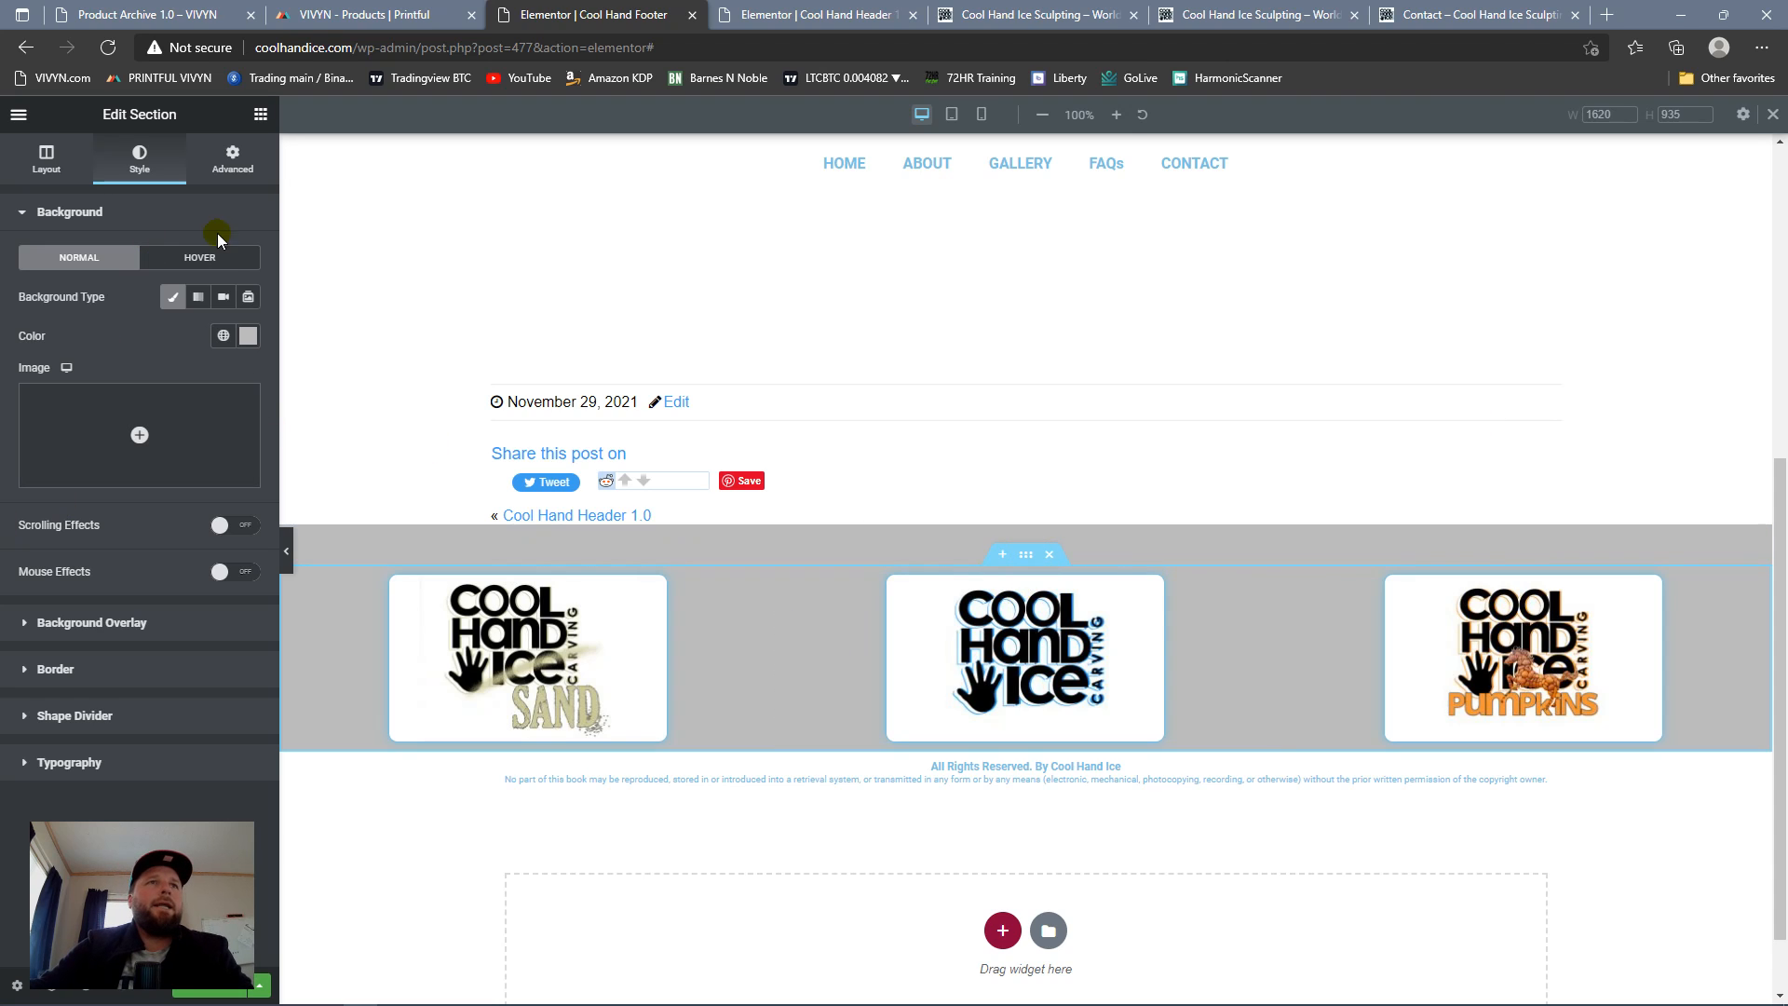
Step: Change the background color of both the logo section and the spacer section to the global white Saved Color #8
{"action": "left_click", "coordinate": [222, 335]}
{"action": "scroll", "coordinate": [82, 610], "scroll_direction": "down", "scroll_amount": 1}
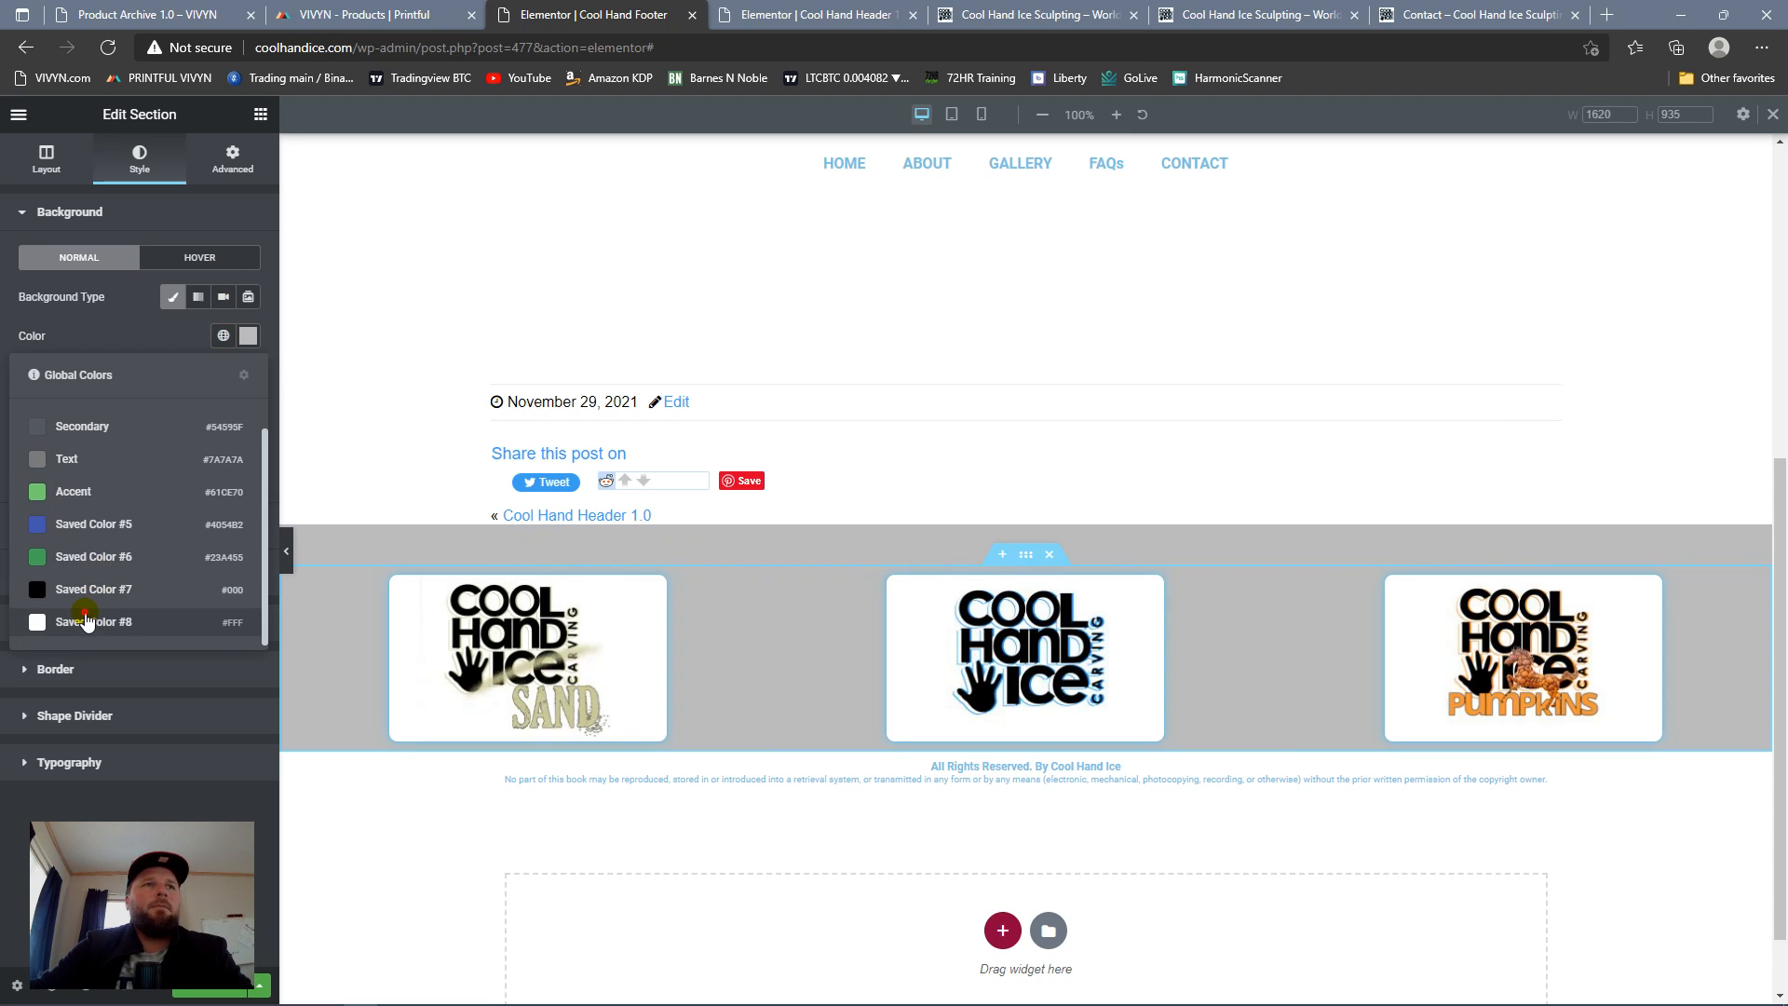
{"action": "left_click", "coordinate": [85, 620]}
{"action": "mouse_move", "coordinate": [1027, 518]}
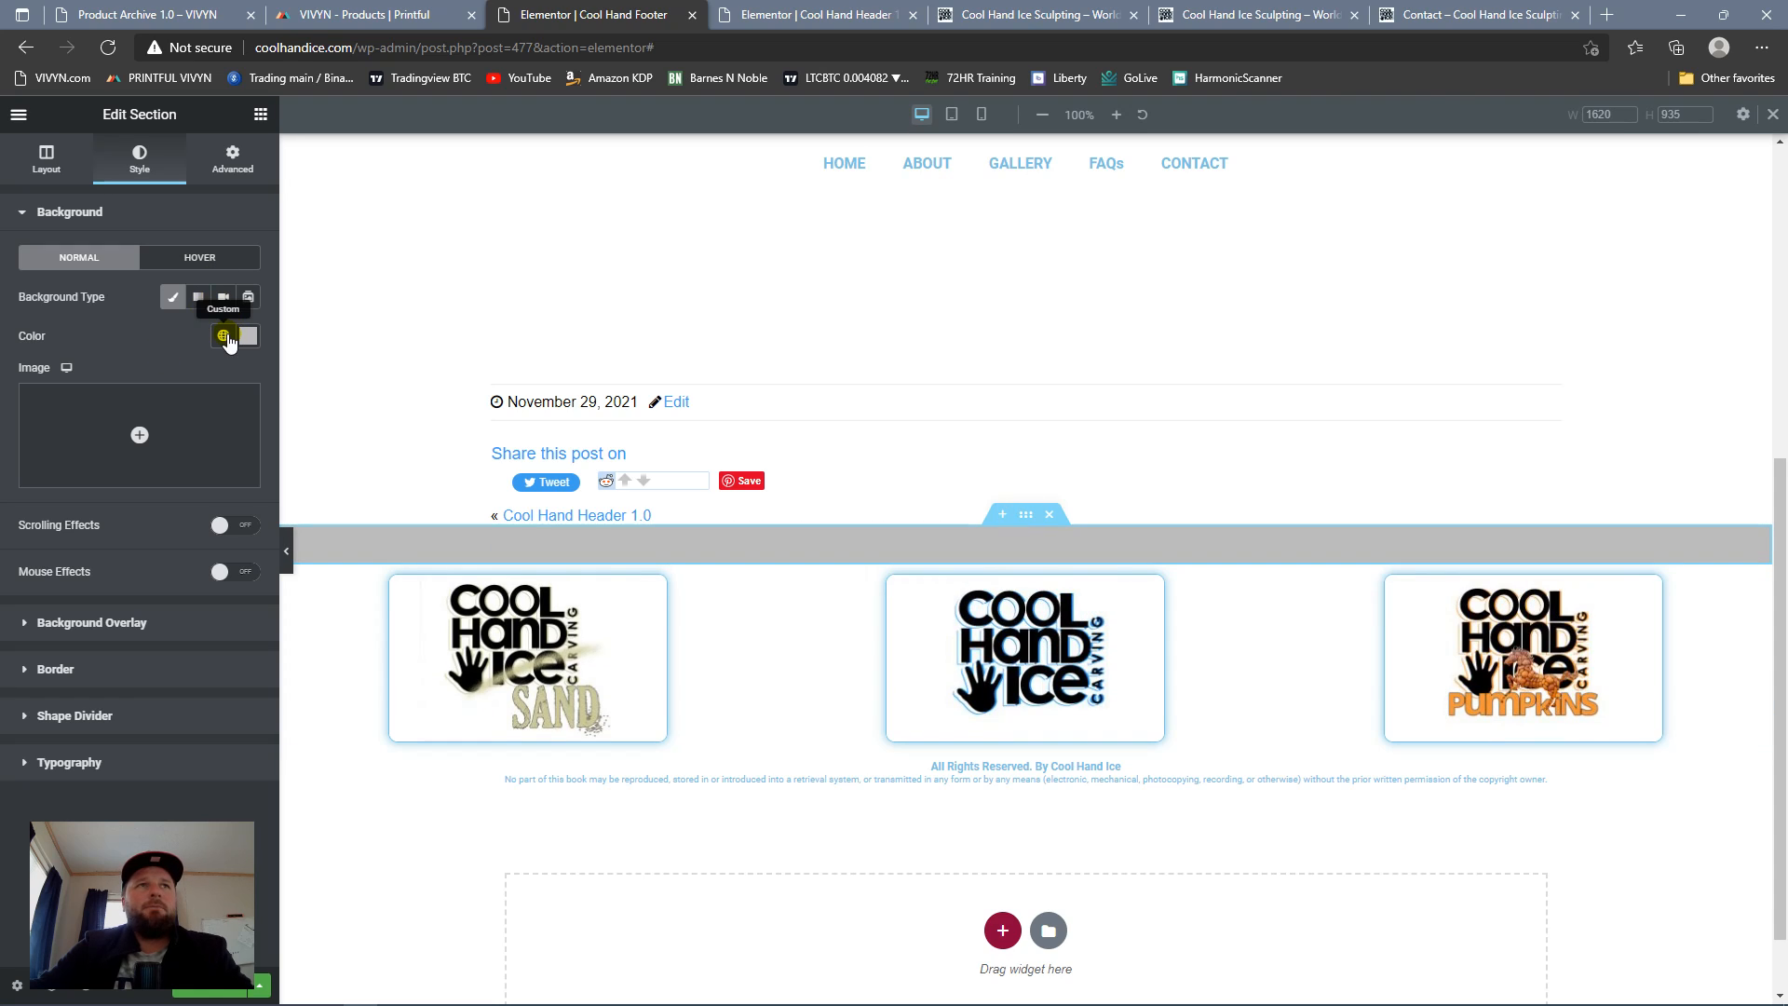
{"action": "left_click", "coordinate": [223, 335]}
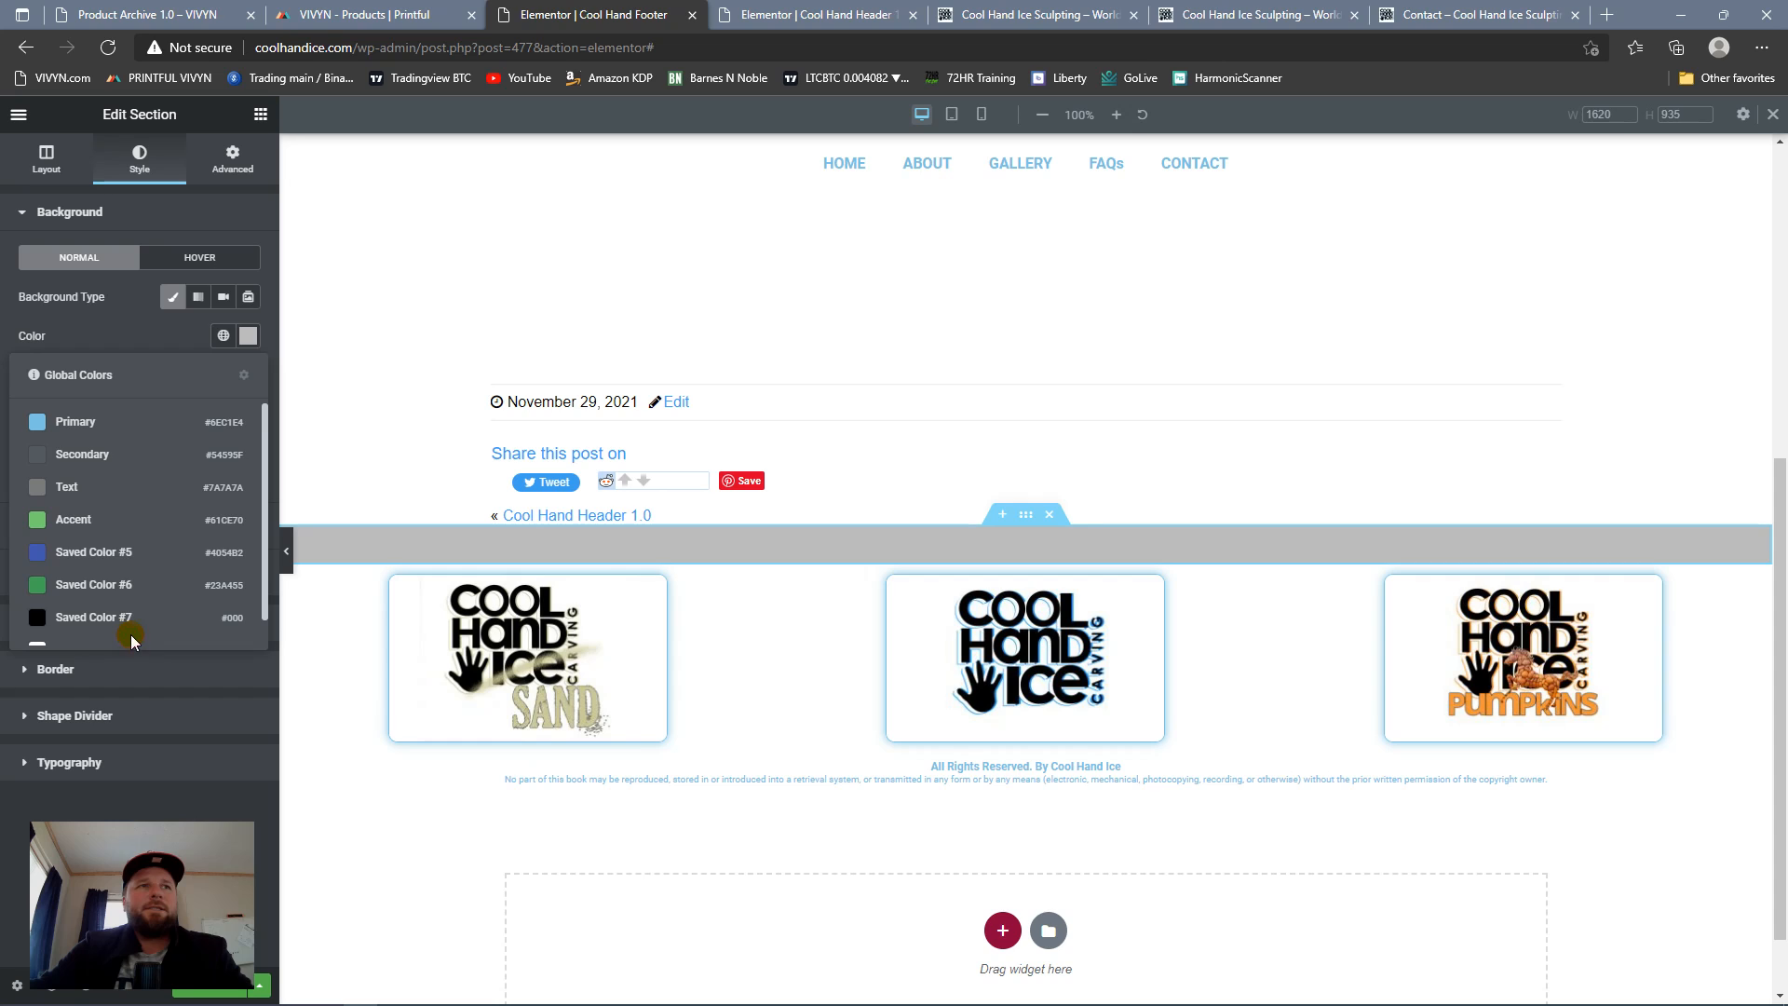
{"action": "scroll", "coordinate": [131, 634], "scroll_direction": "down", "scroll_amount": 1}
{"action": "left_click", "coordinate": [99, 618]}
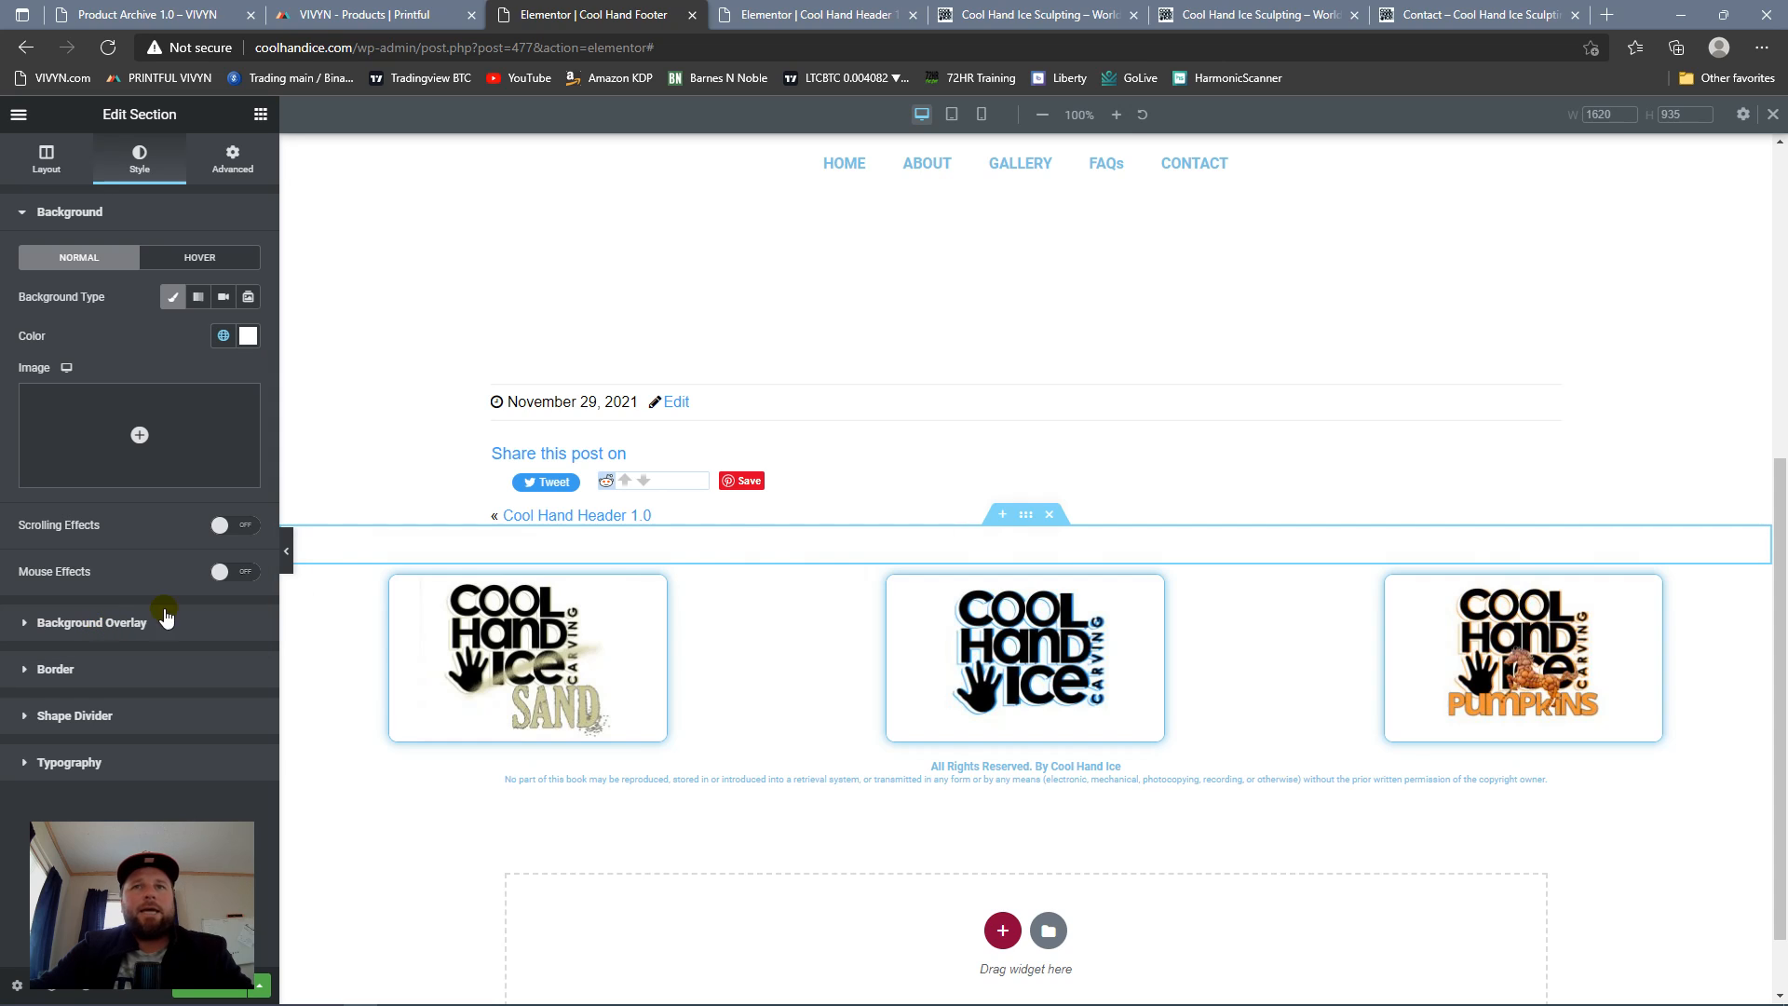
Step: Insert a new single-column section directly above the spacer section and set its content width to Full Width
{"action": "left_click", "coordinate": [999, 515]}
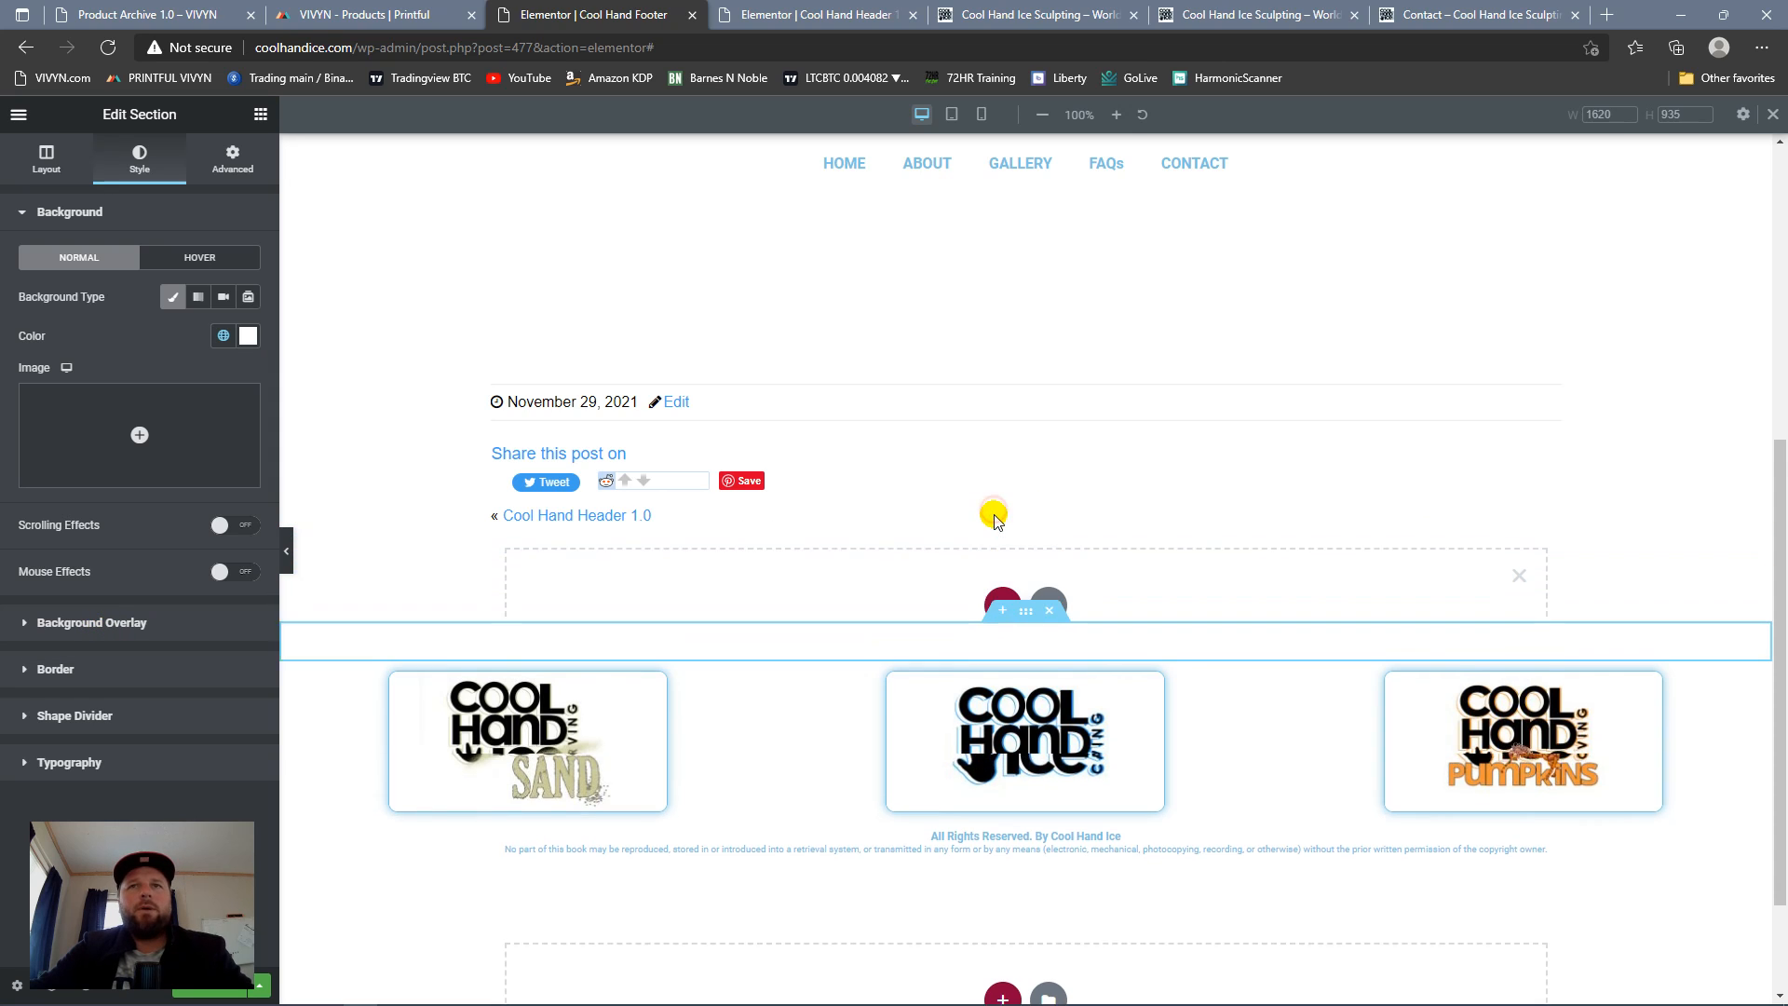
{"action": "left_click", "coordinate": [1002, 610]}
{"action": "left_click", "coordinate": [762, 649]}
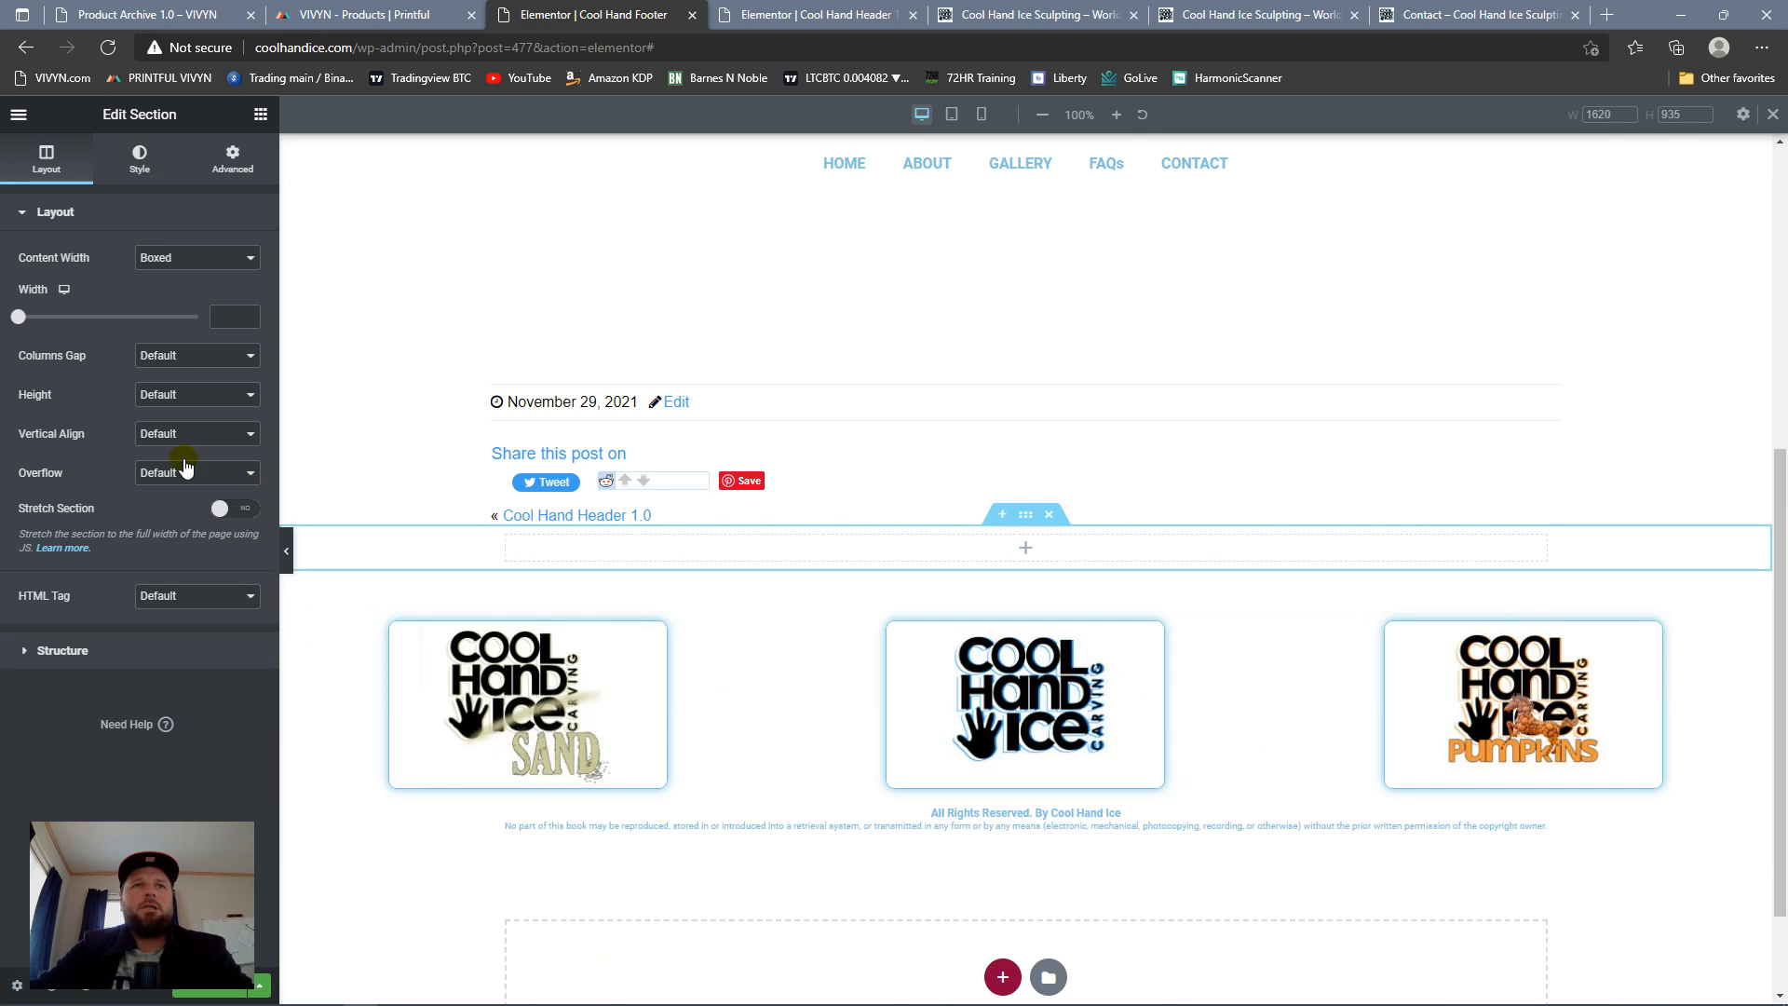
{"action": "left_click", "coordinate": [241, 259]}
{"action": "left_click", "coordinate": [216, 294]}
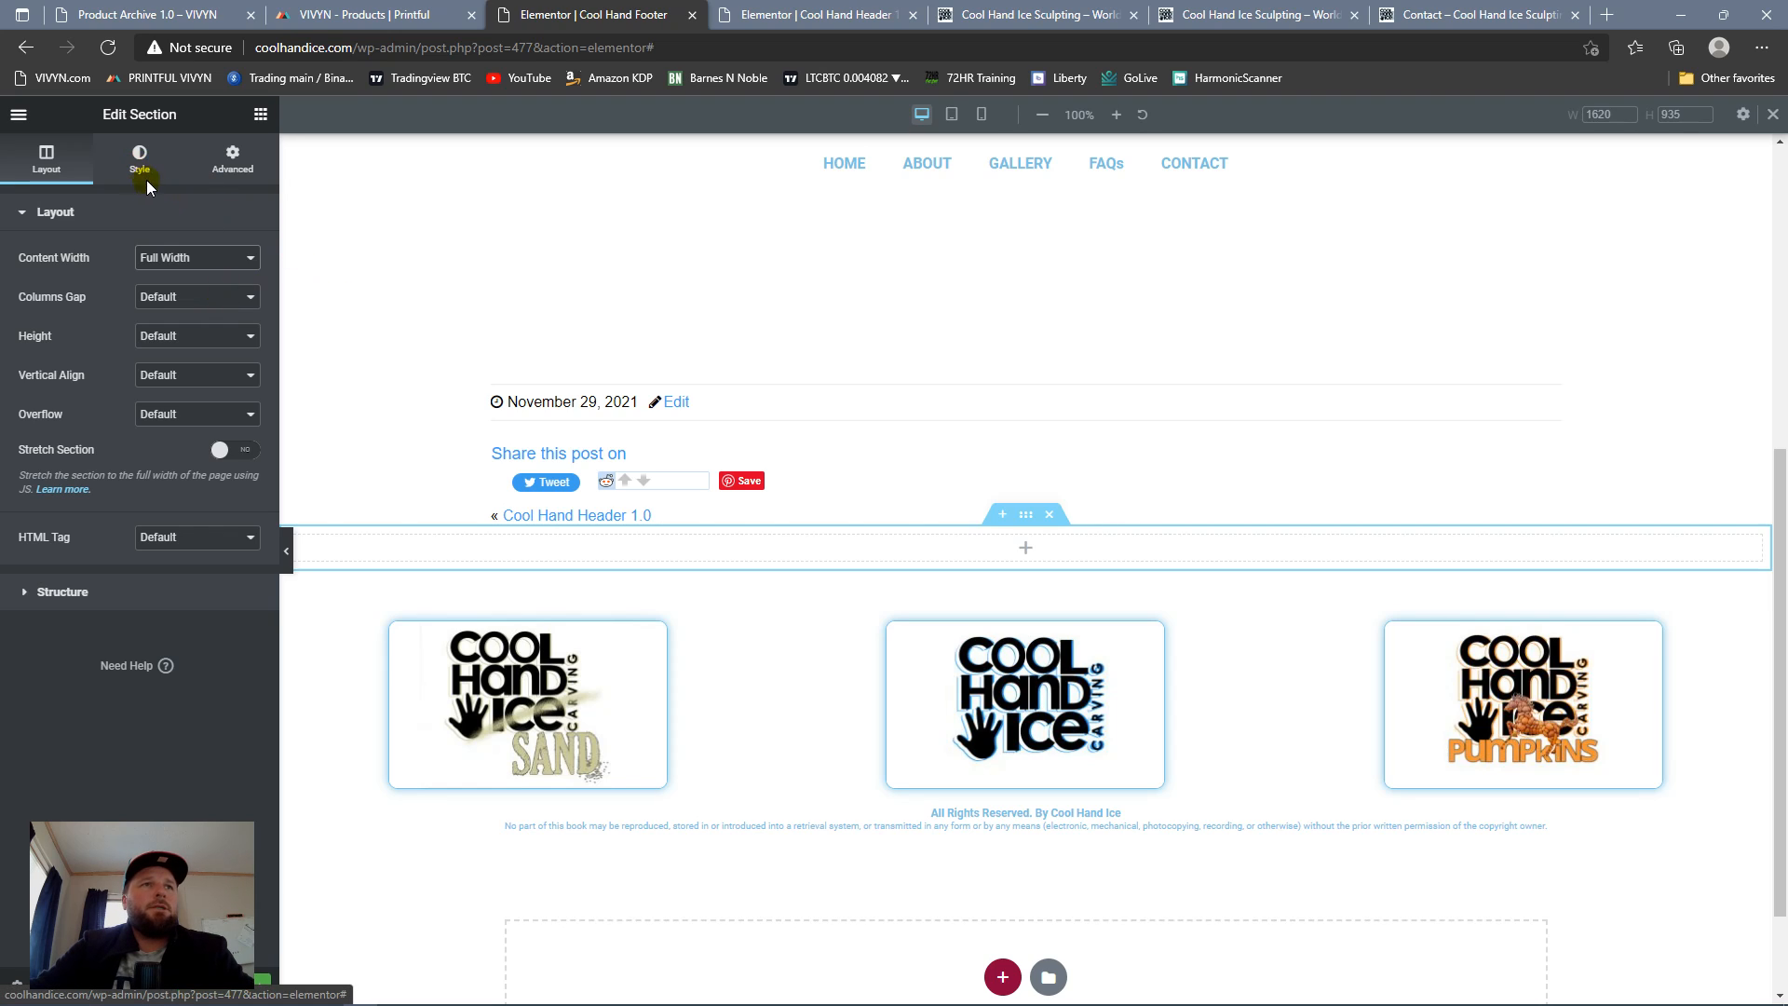
{"action": "left_click", "coordinate": [141, 154]}
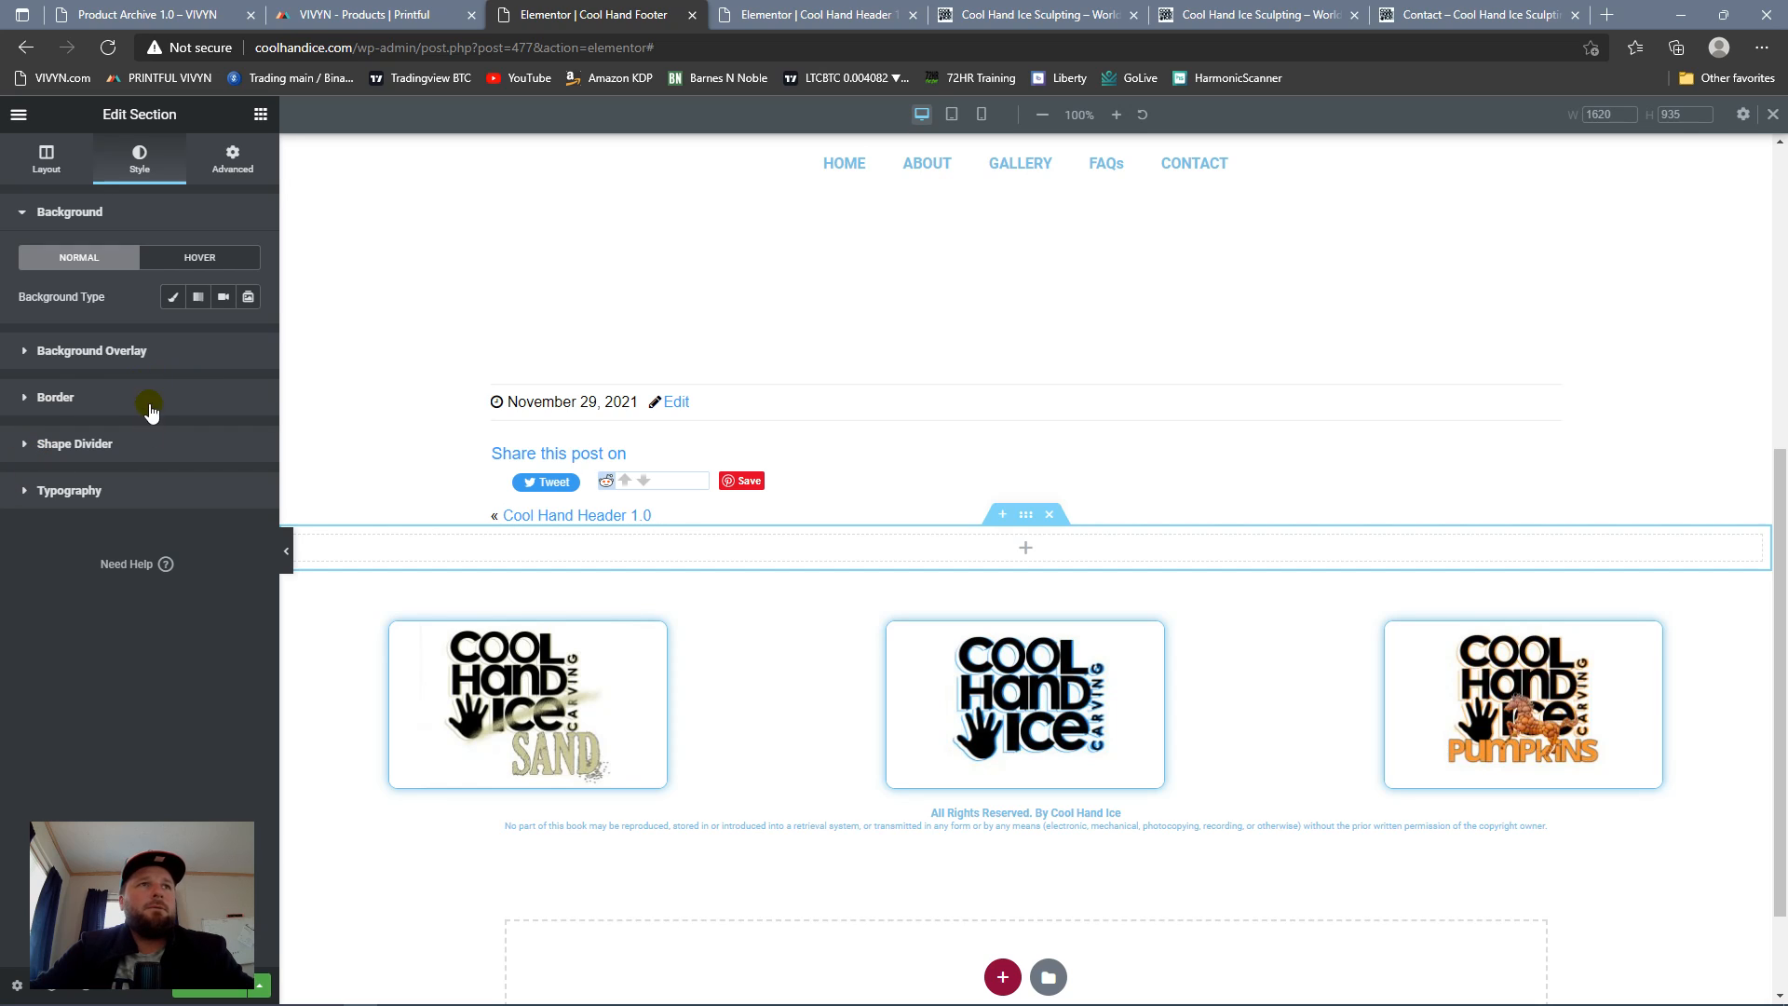
Step: Add a Divider widget to the new empty full-width section above the spacer
{"action": "left_click", "coordinate": [260, 113]}
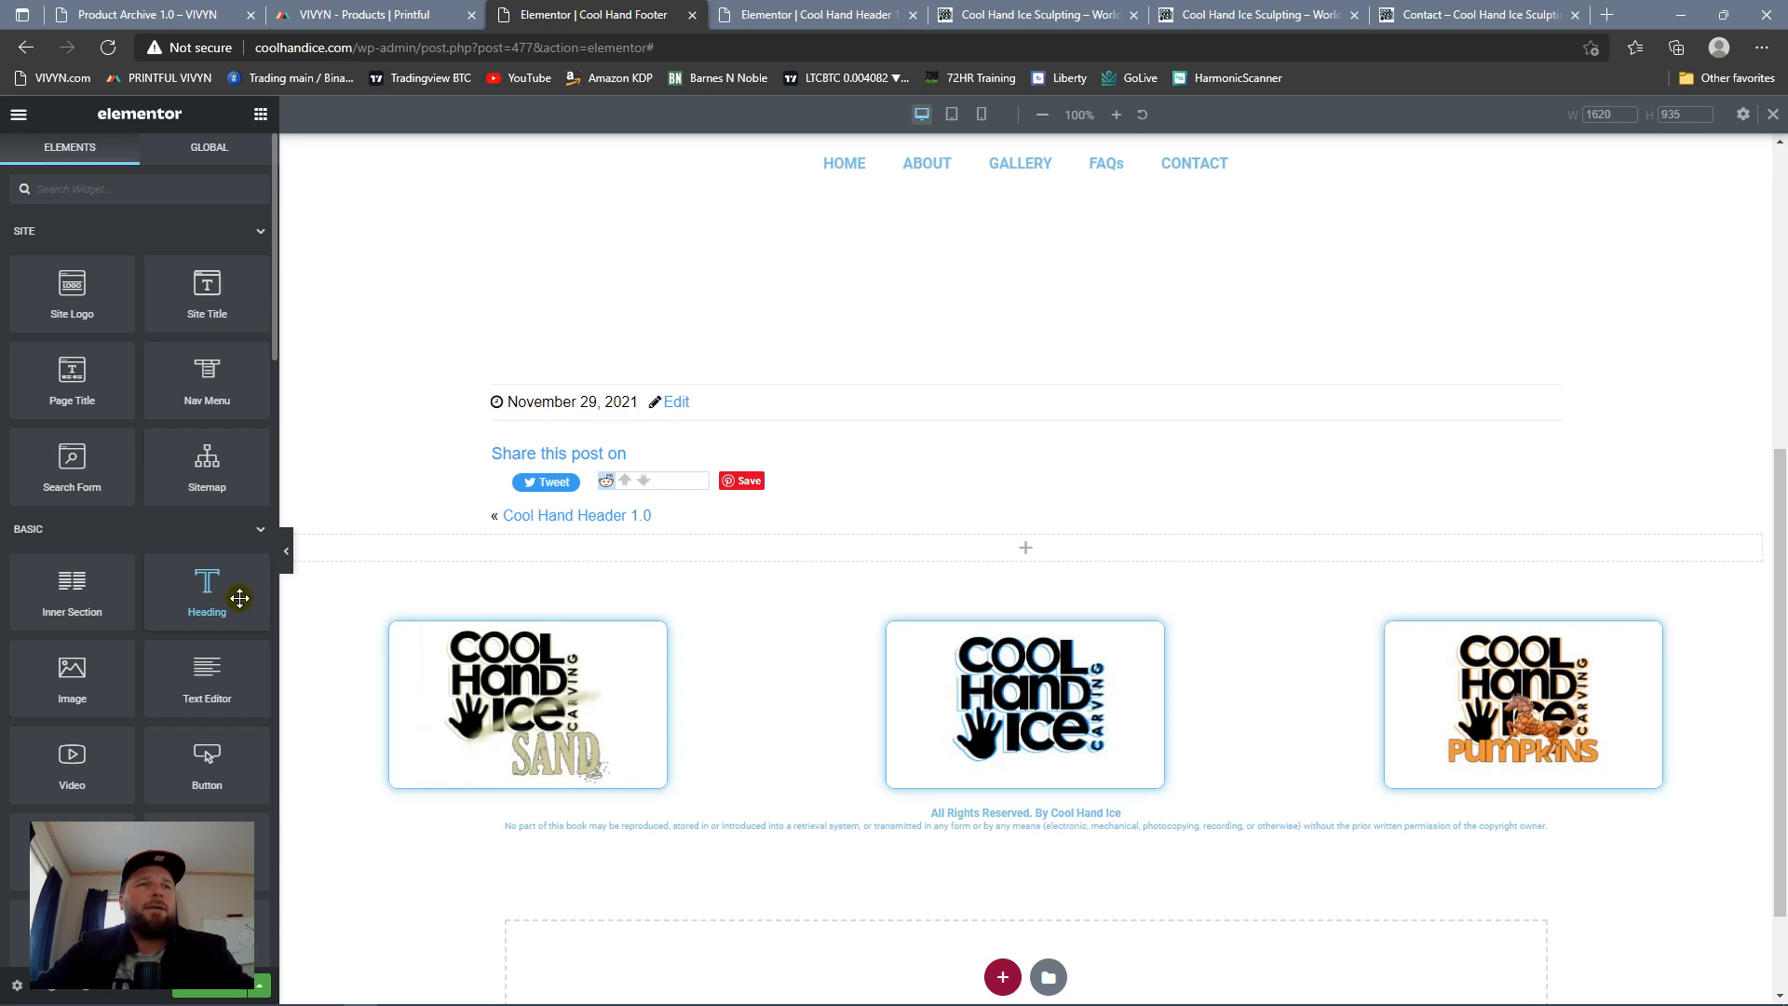
{"action": "scroll", "coordinate": [177, 645], "scroll_direction": "down", "scroll_amount": 4}
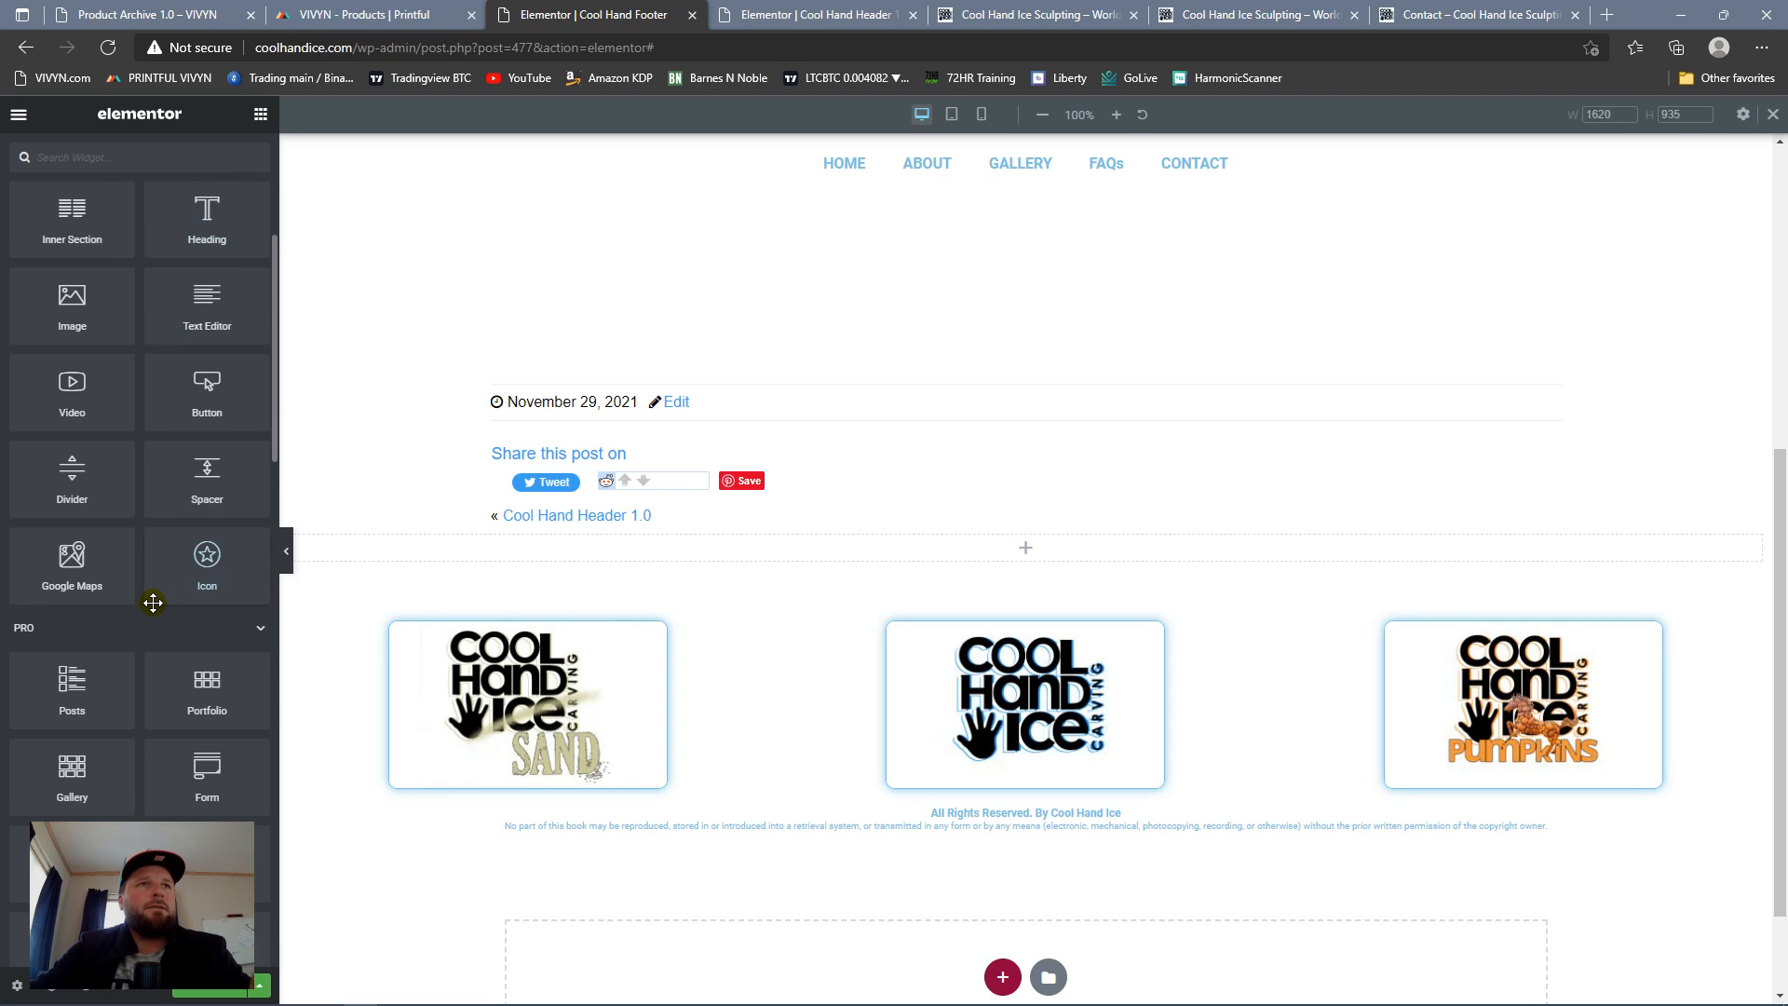
{"action": "left_click_drag", "start_coordinate": [52, 454], "coordinate": [774, 547]}
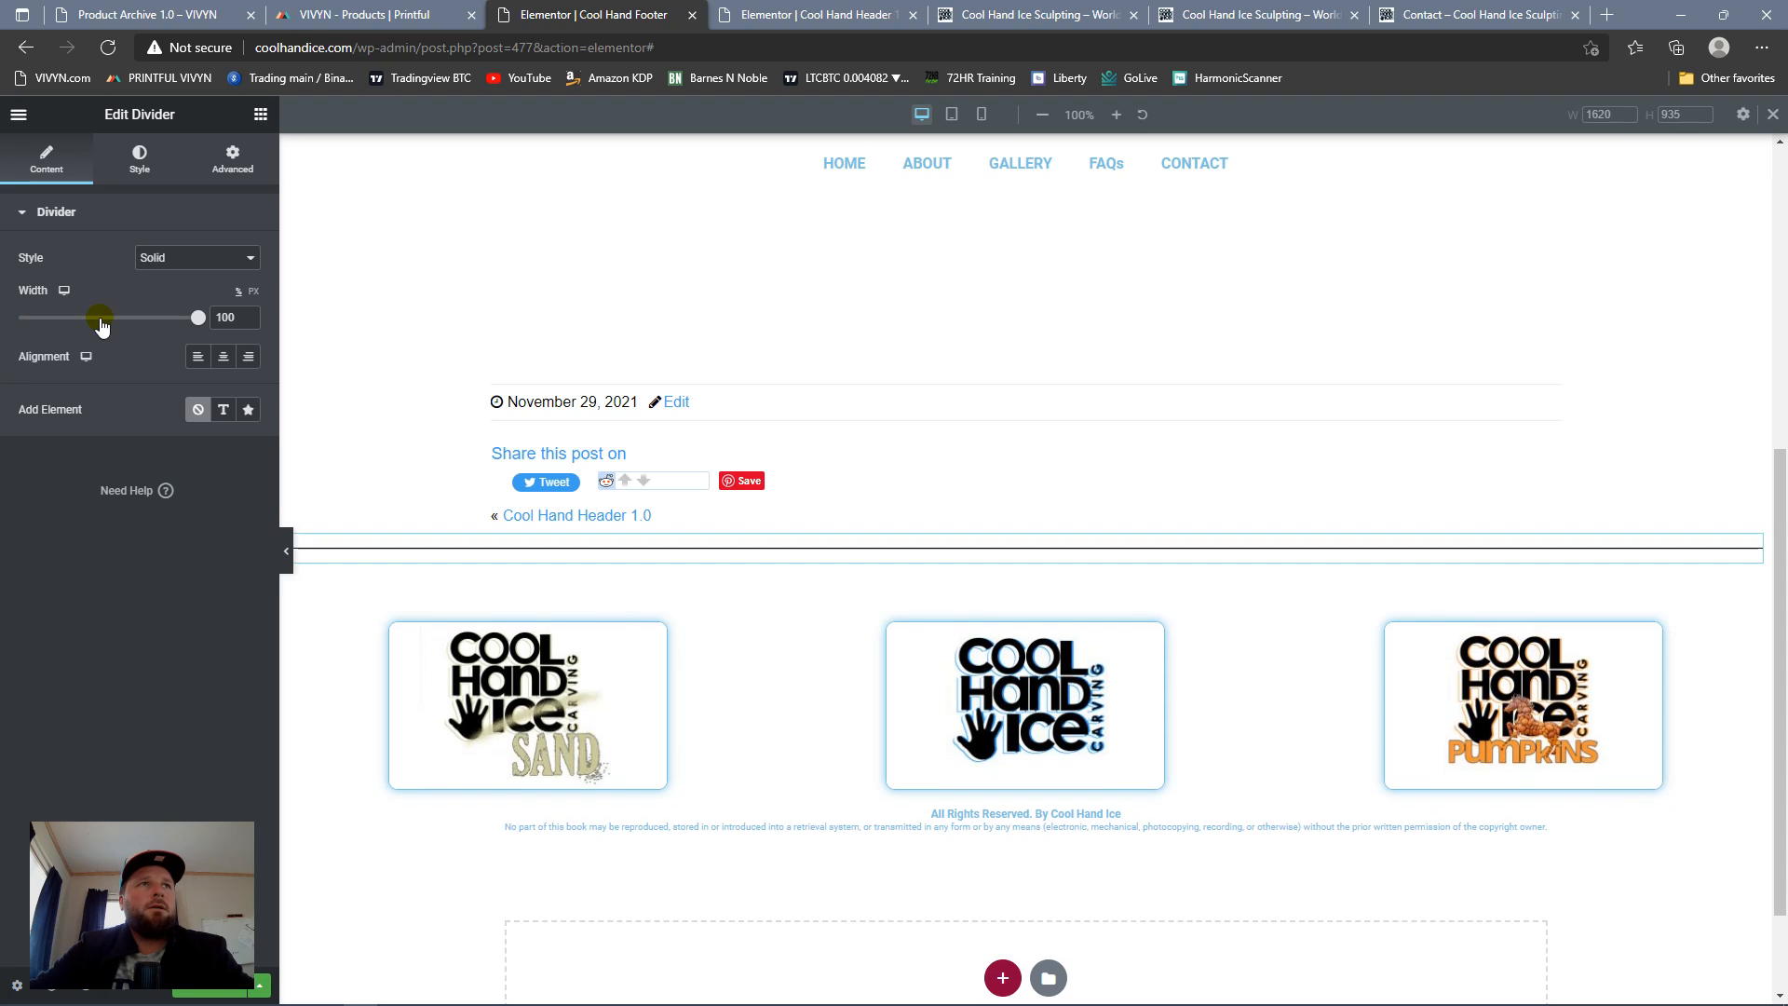
Step: Style the divider with the global Primary color, a weight of 3, a gap of 2 and center alignment
{"action": "left_click", "coordinate": [137, 165]}
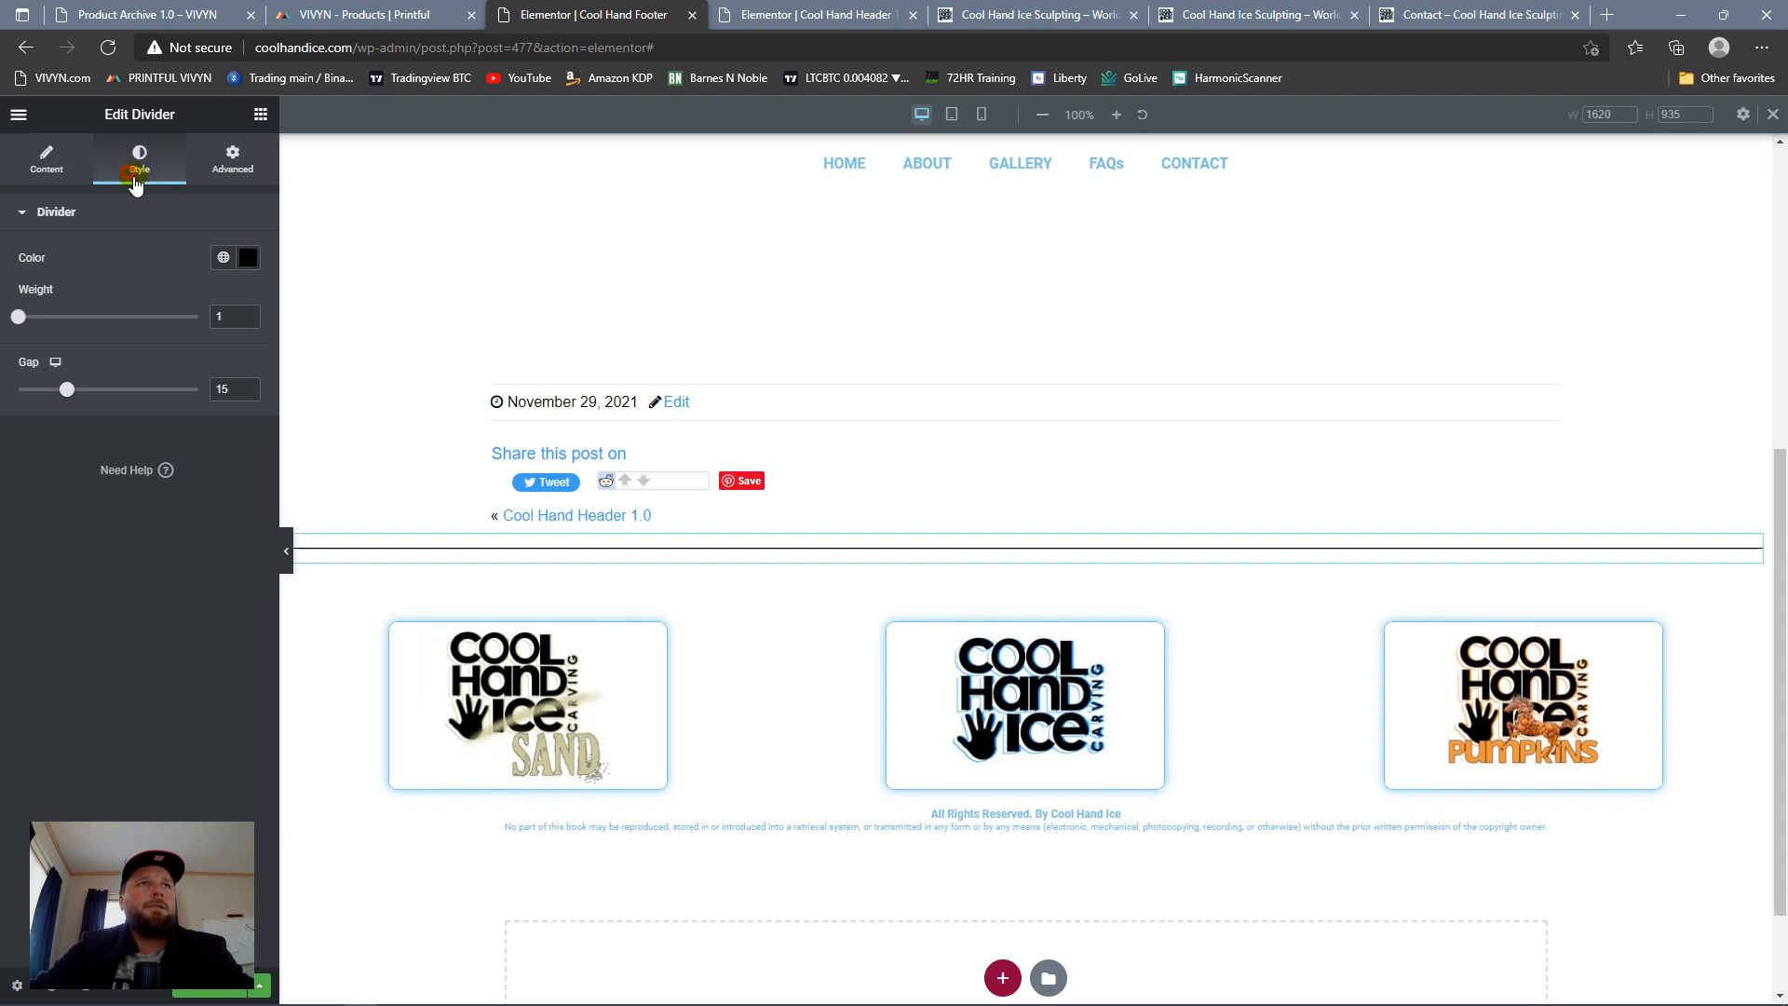
{"action": "left_click", "coordinate": [219, 259]}
{"action": "left_click", "coordinate": [159, 350]}
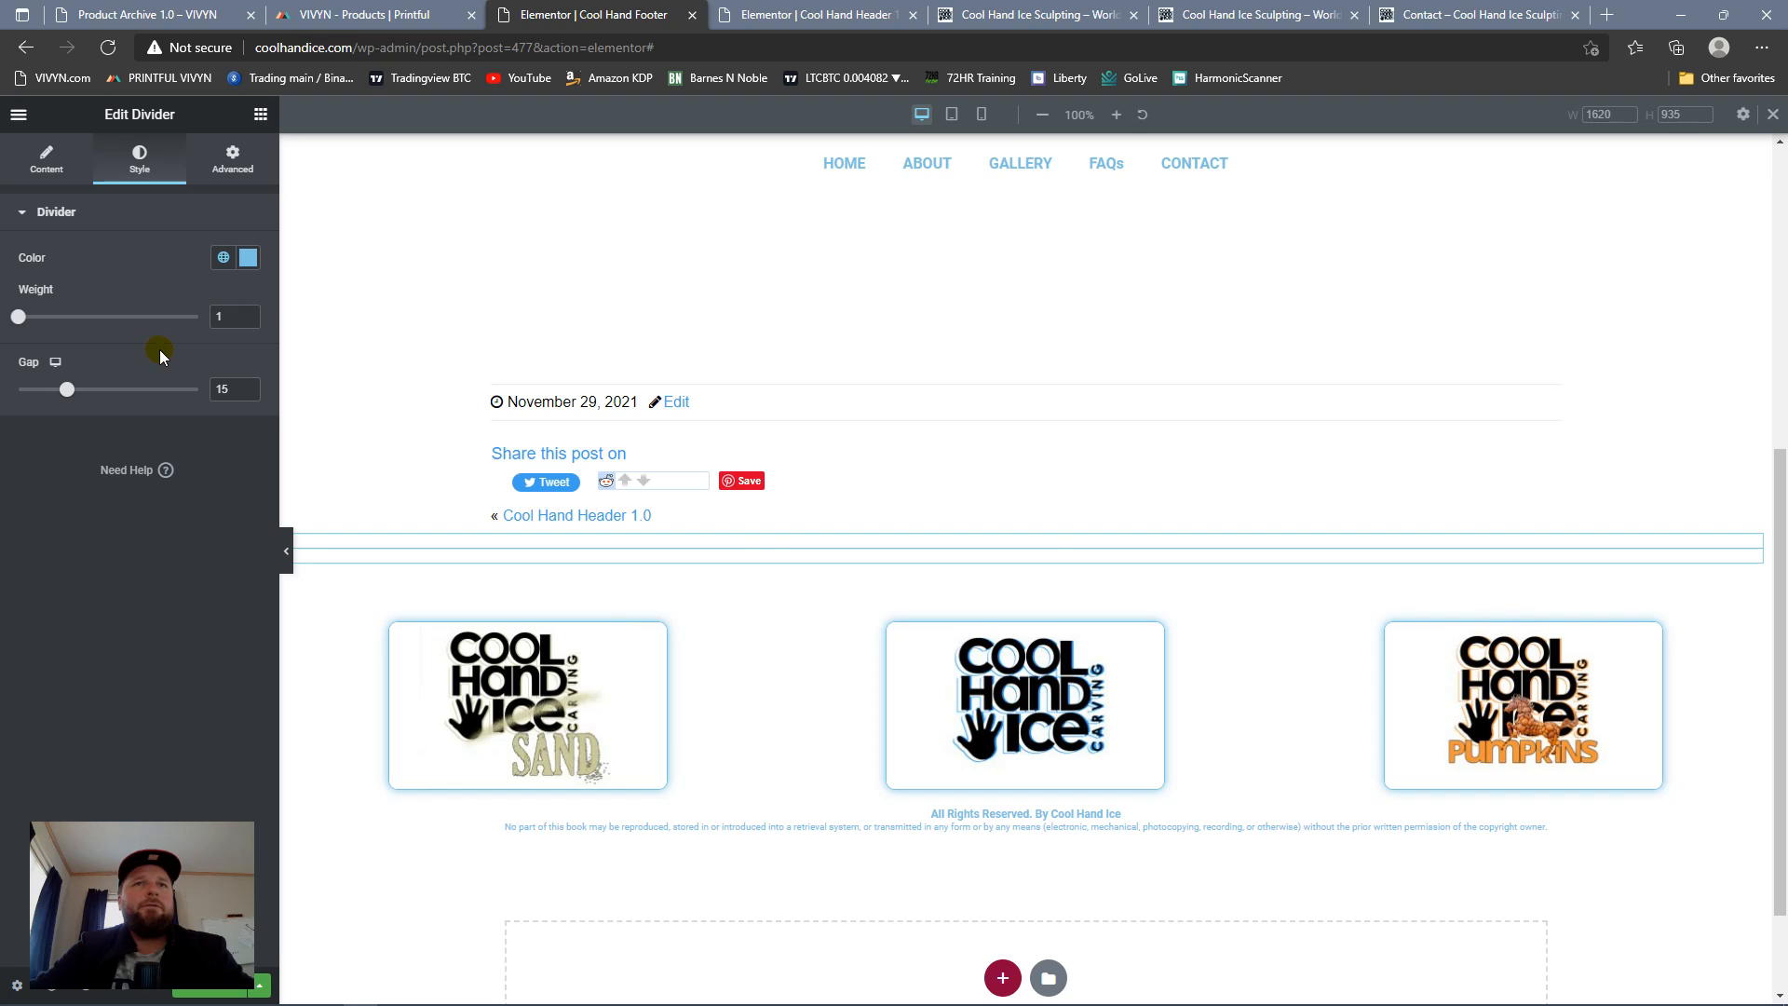
{"action": "left_click", "coordinate": [249, 314]}
{"action": "left_click", "coordinate": [248, 314]}
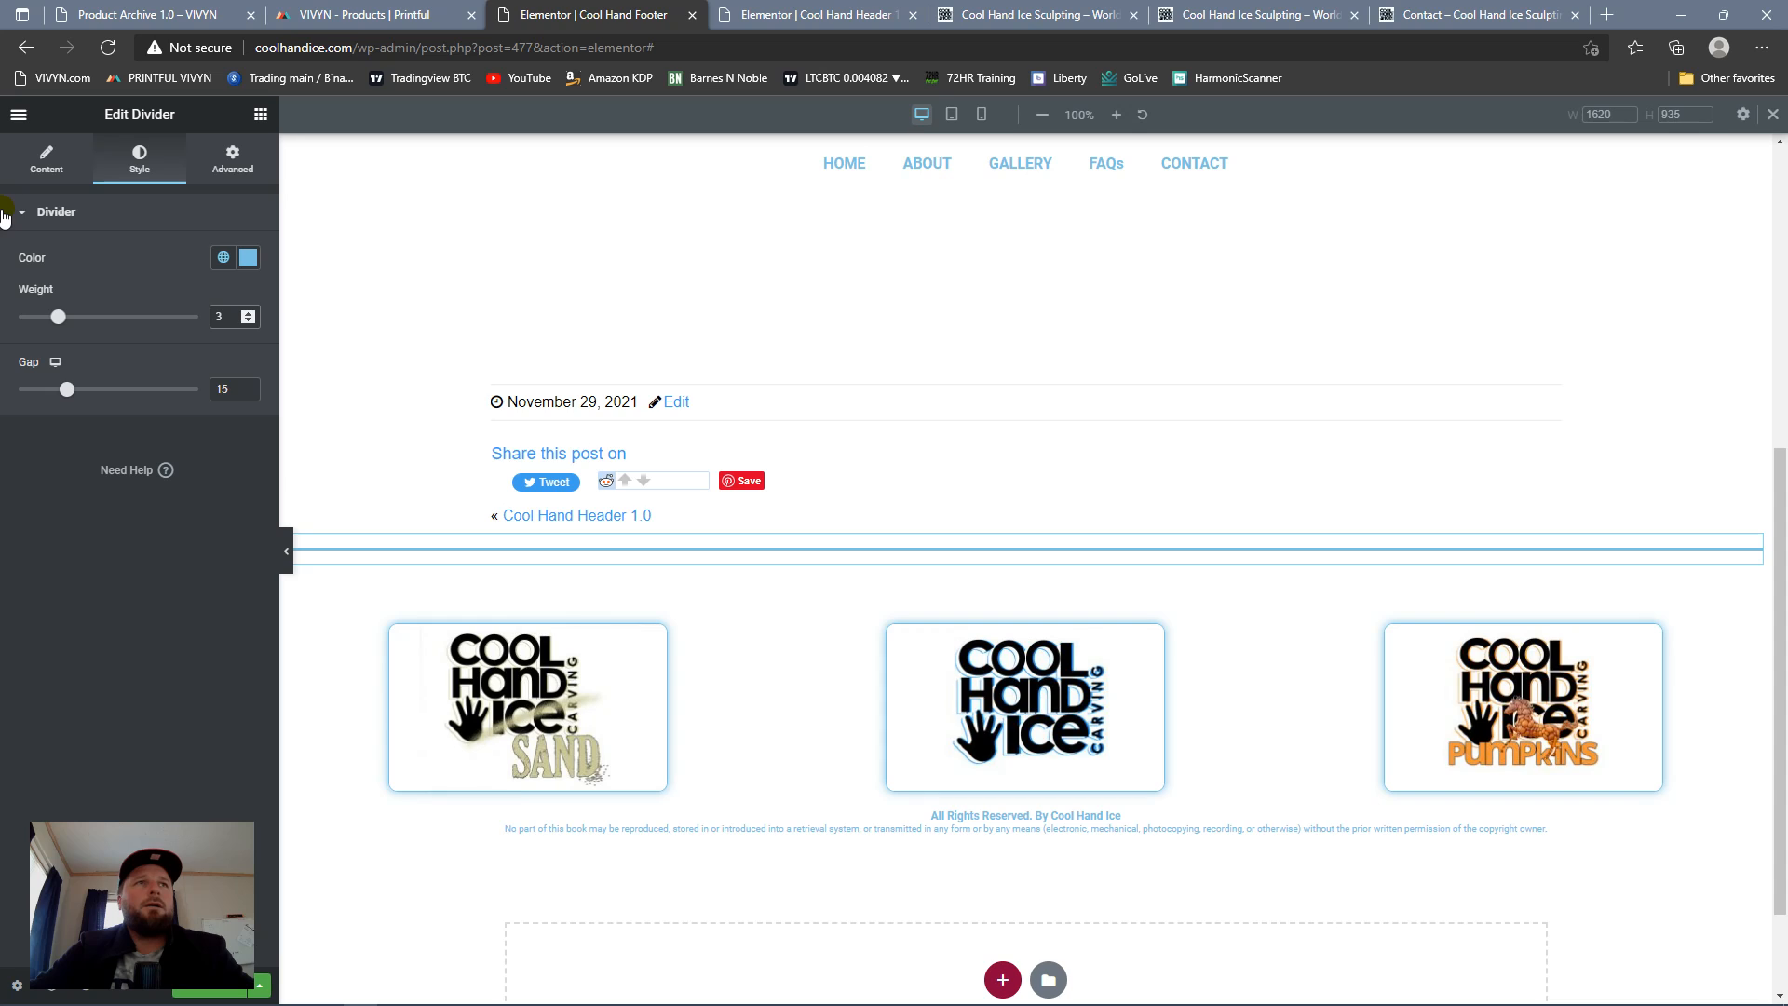
{"action": "left_click_drag", "start_coordinate": [66, 389], "coordinate": [2, 391]}
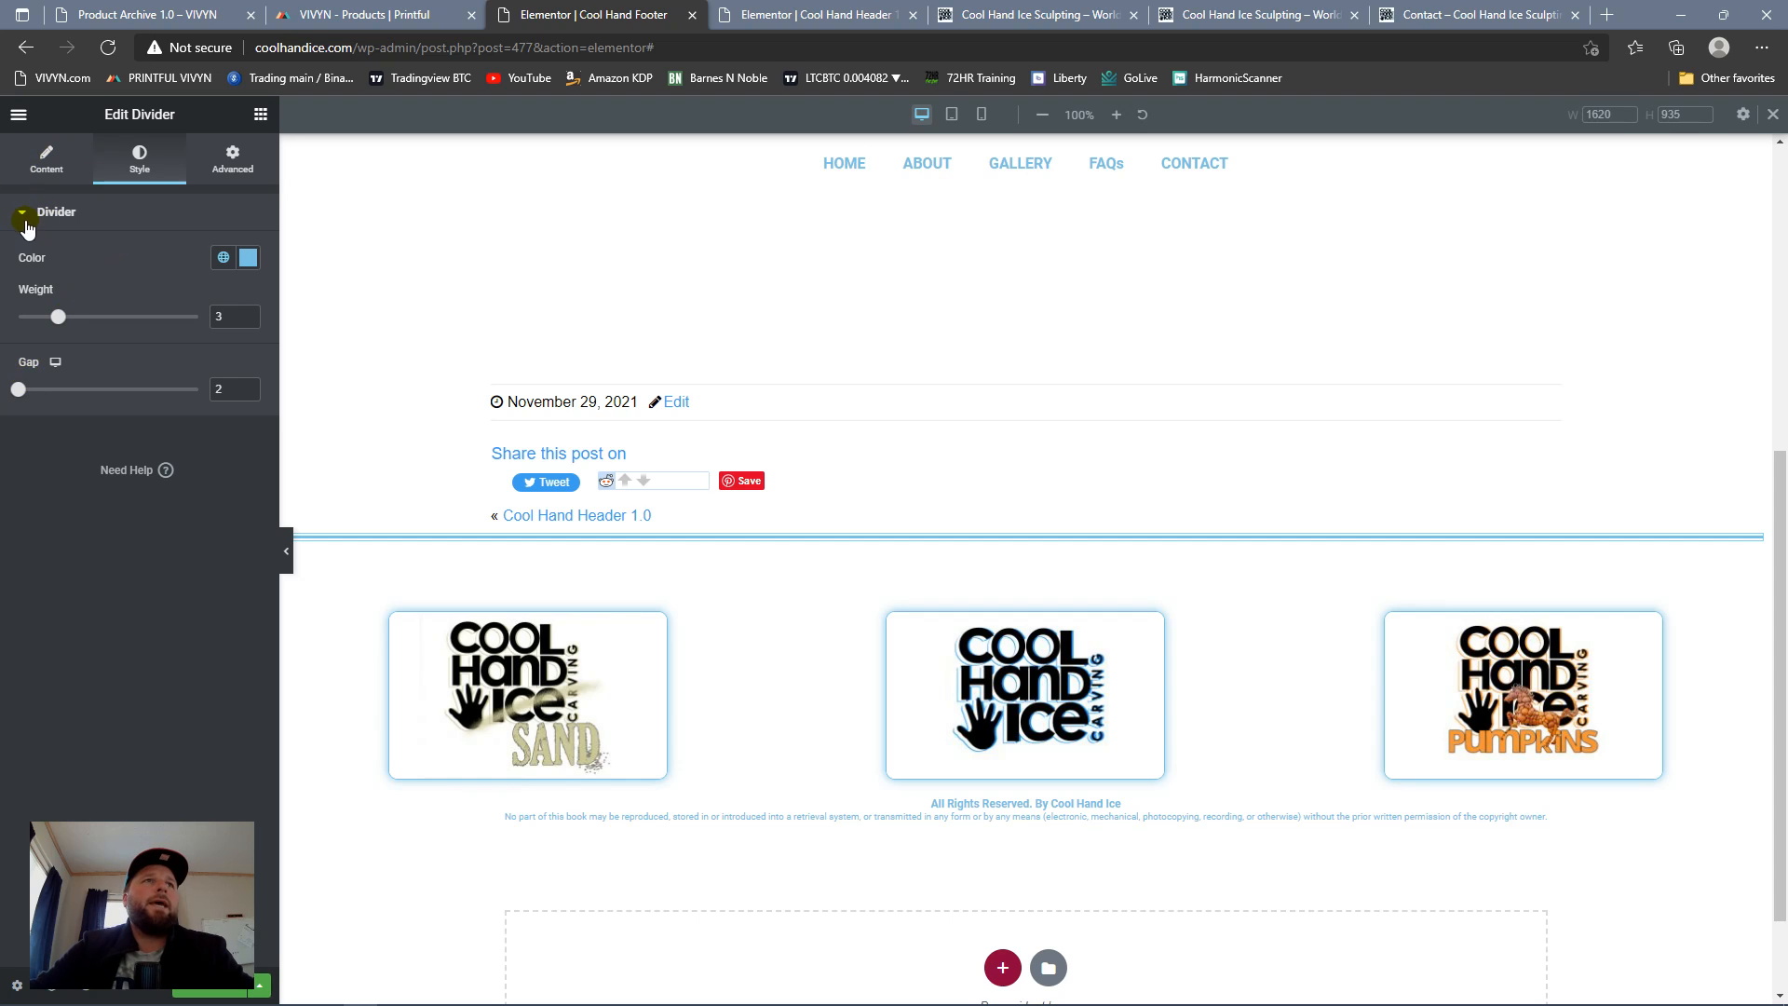
{"action": "left_click", "coordinate": [60, 168]}
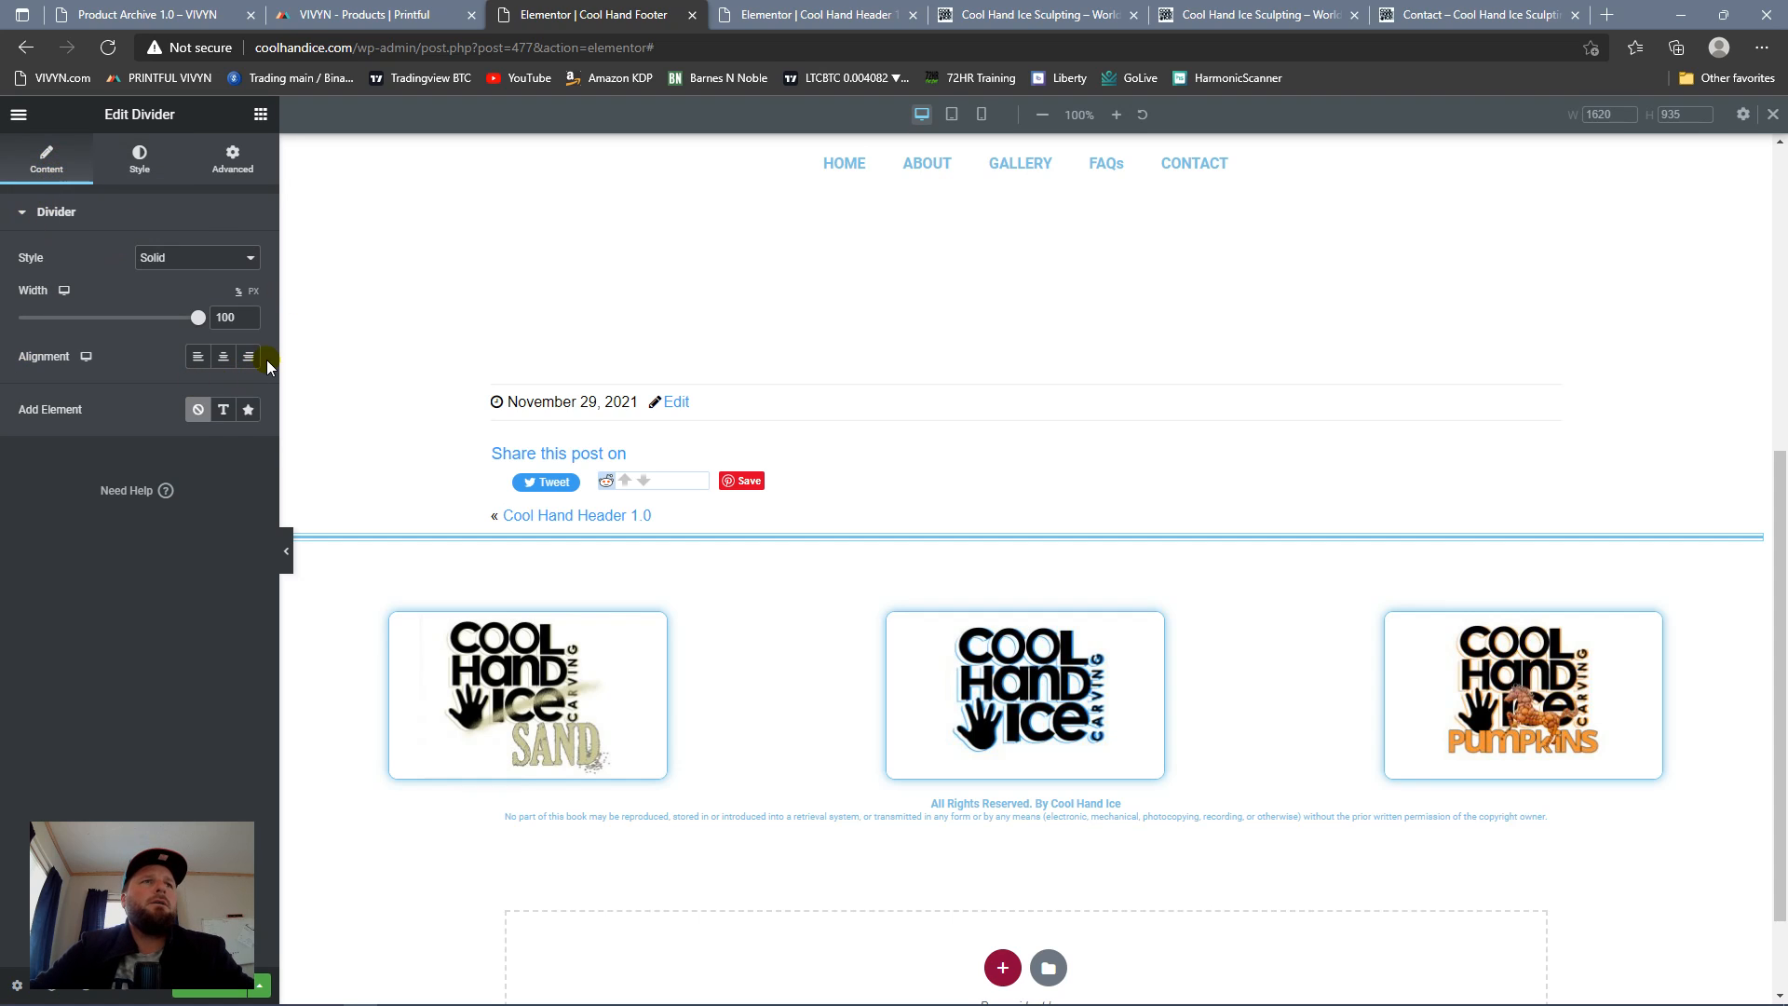
{"action": "left_click", "coordinate": [223, 356]}
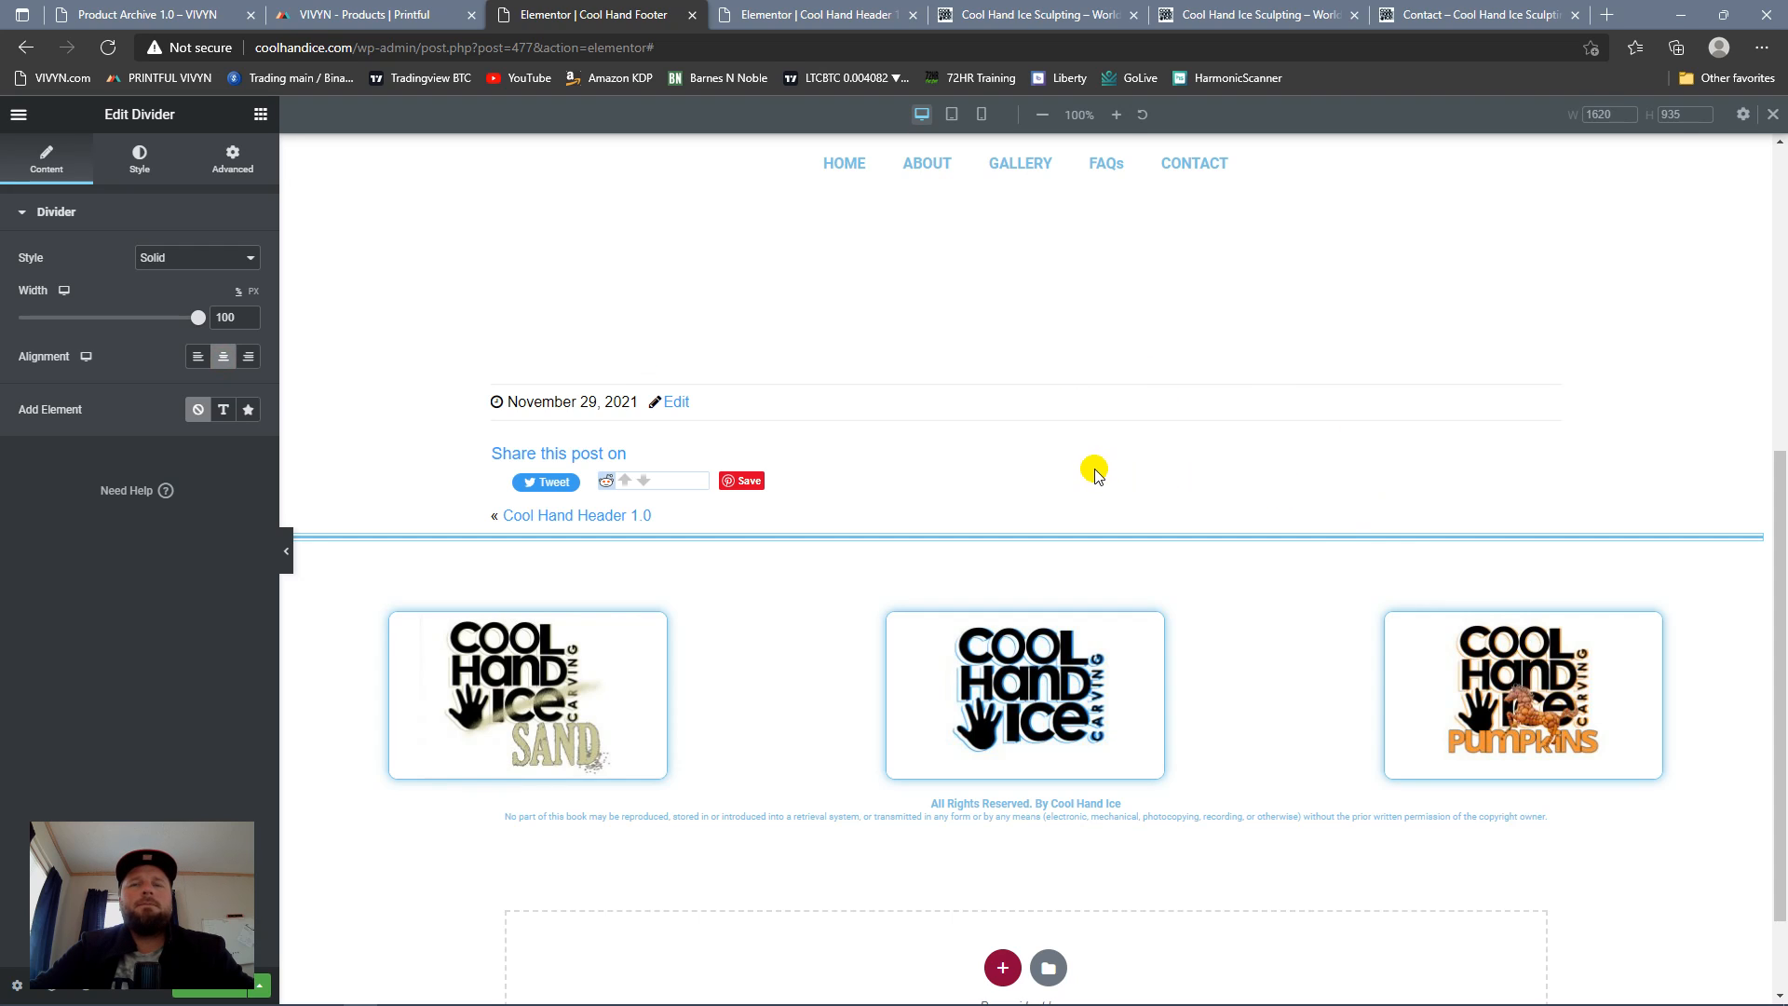
Step: Duplicate the spacer section above the logos and move one copy below the two-line copyright notice
{"action": "mouse_move", "coordinate": [1067, 832]}
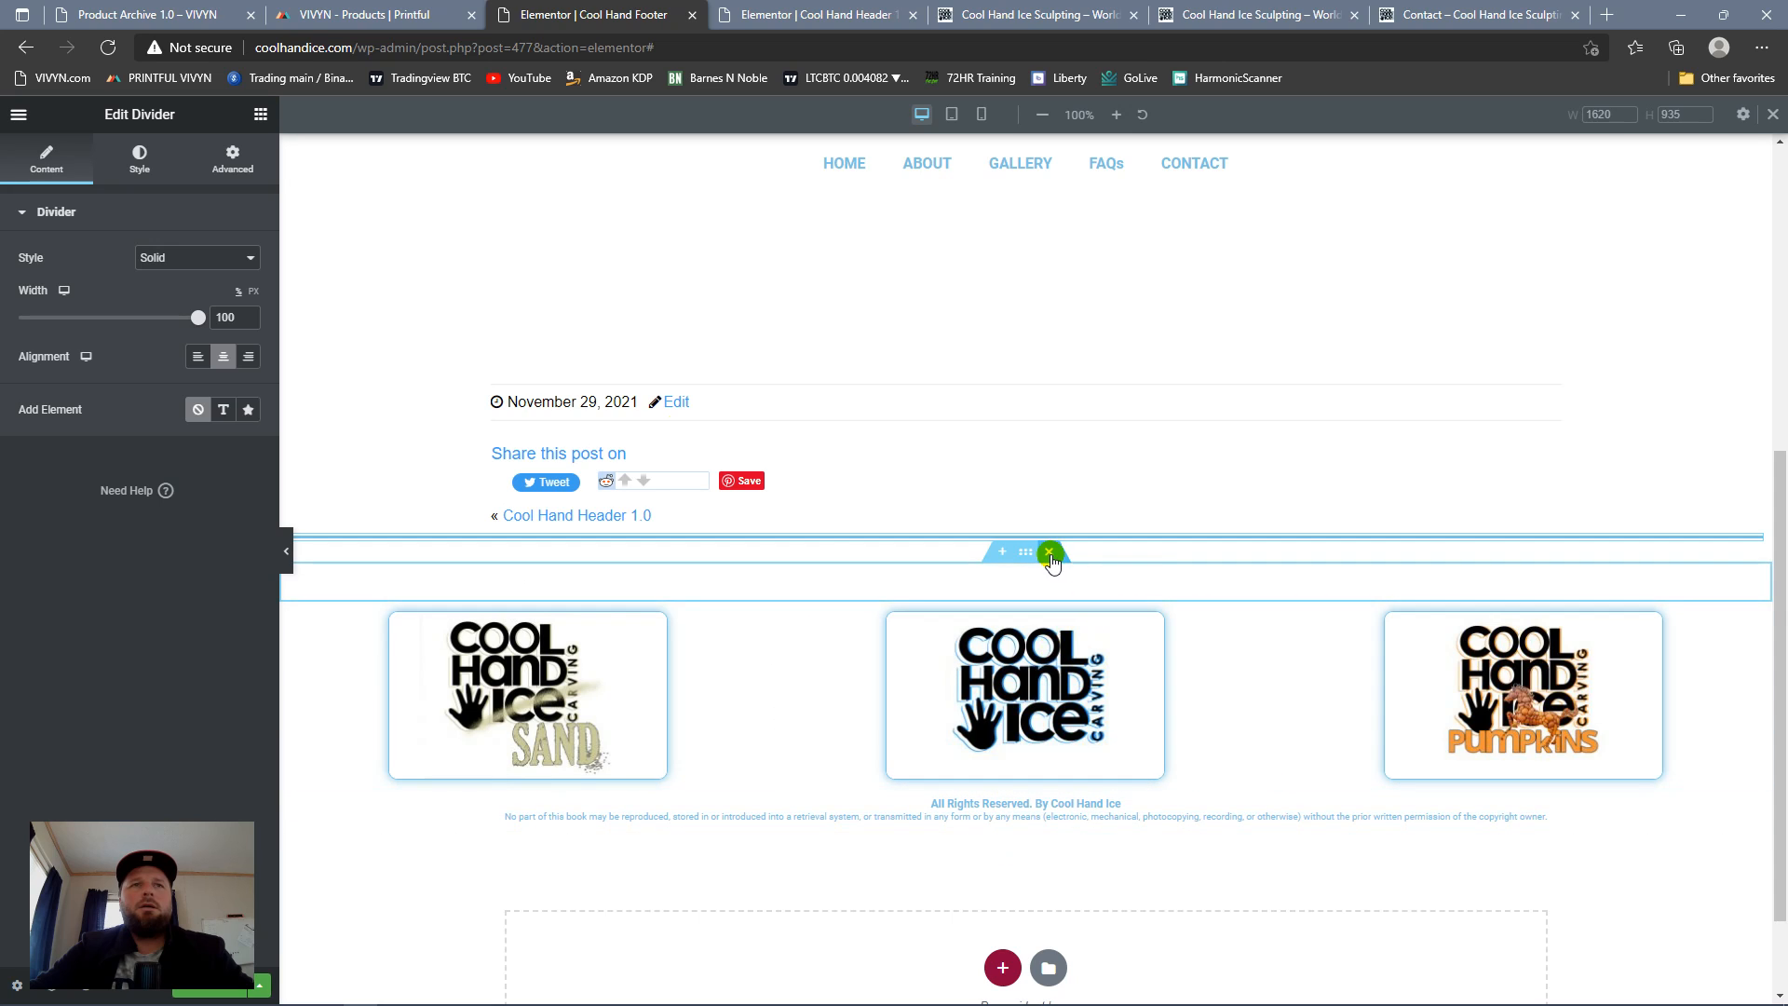
{"action": "right_click", "coordinate": [1024, 557]}
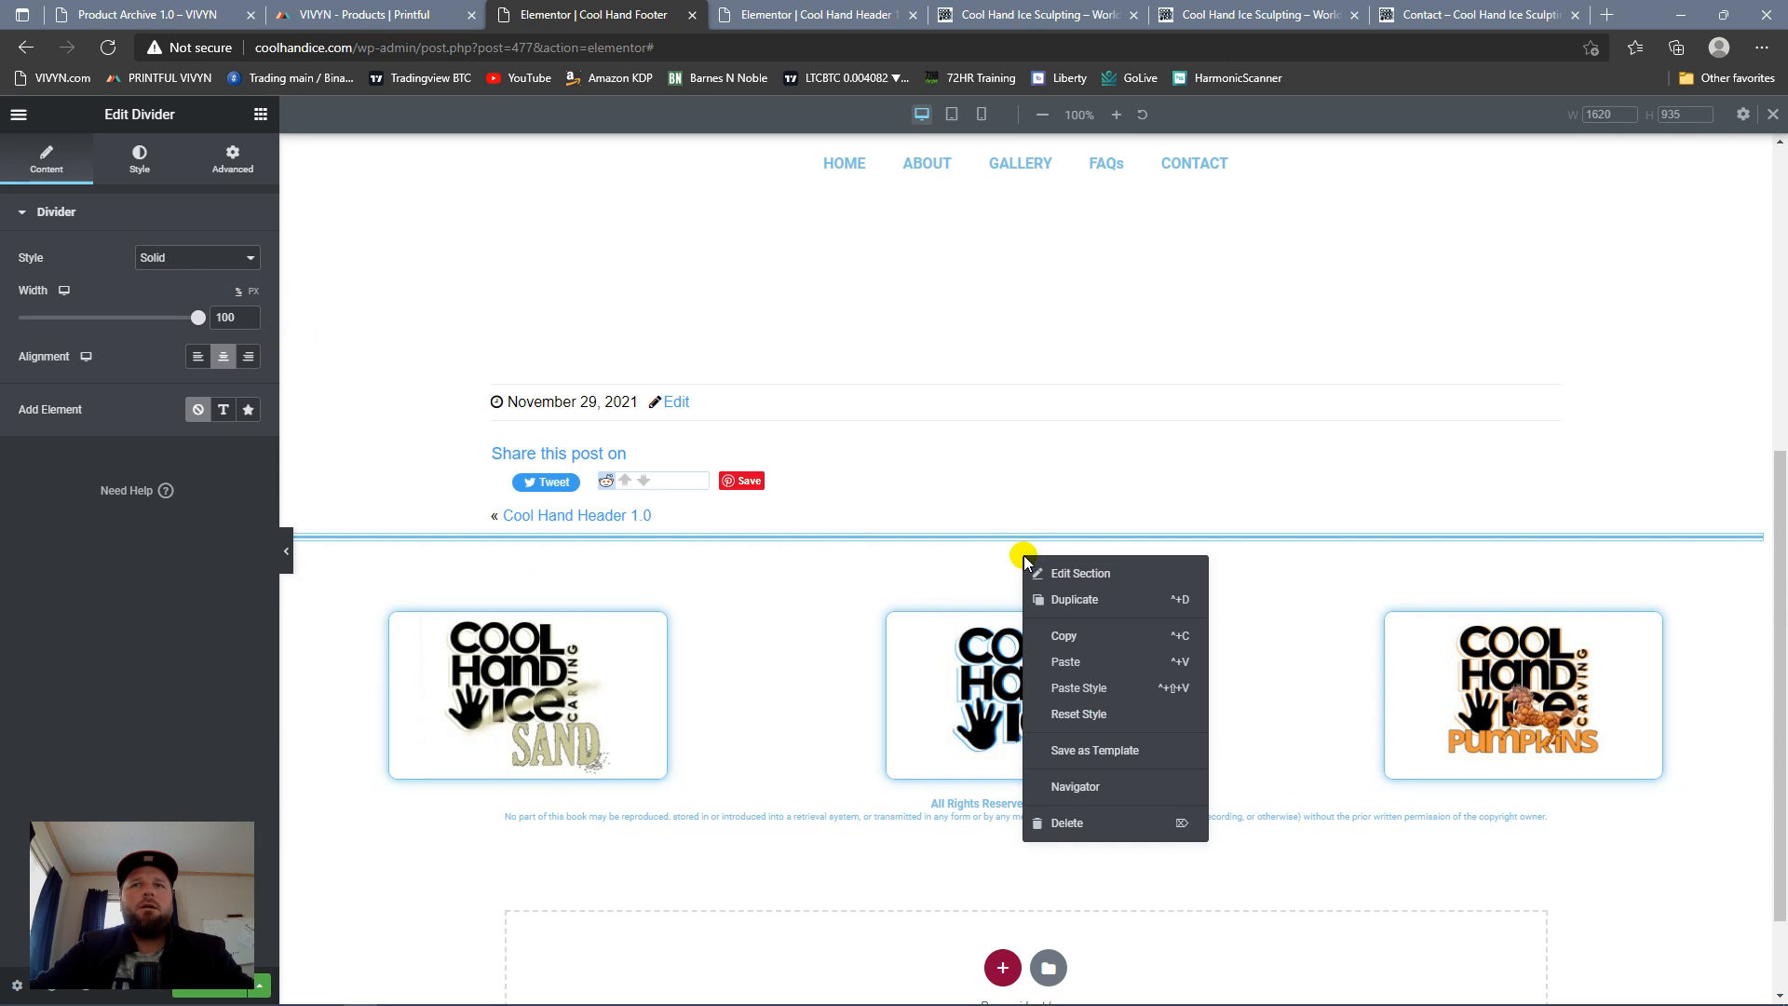
{"action": "left_click", "coordinate": [1073, 600]}
{"action": "left_click_drag", "start_coordinate": [1023, 590], "coordinate": [1201, 810]}
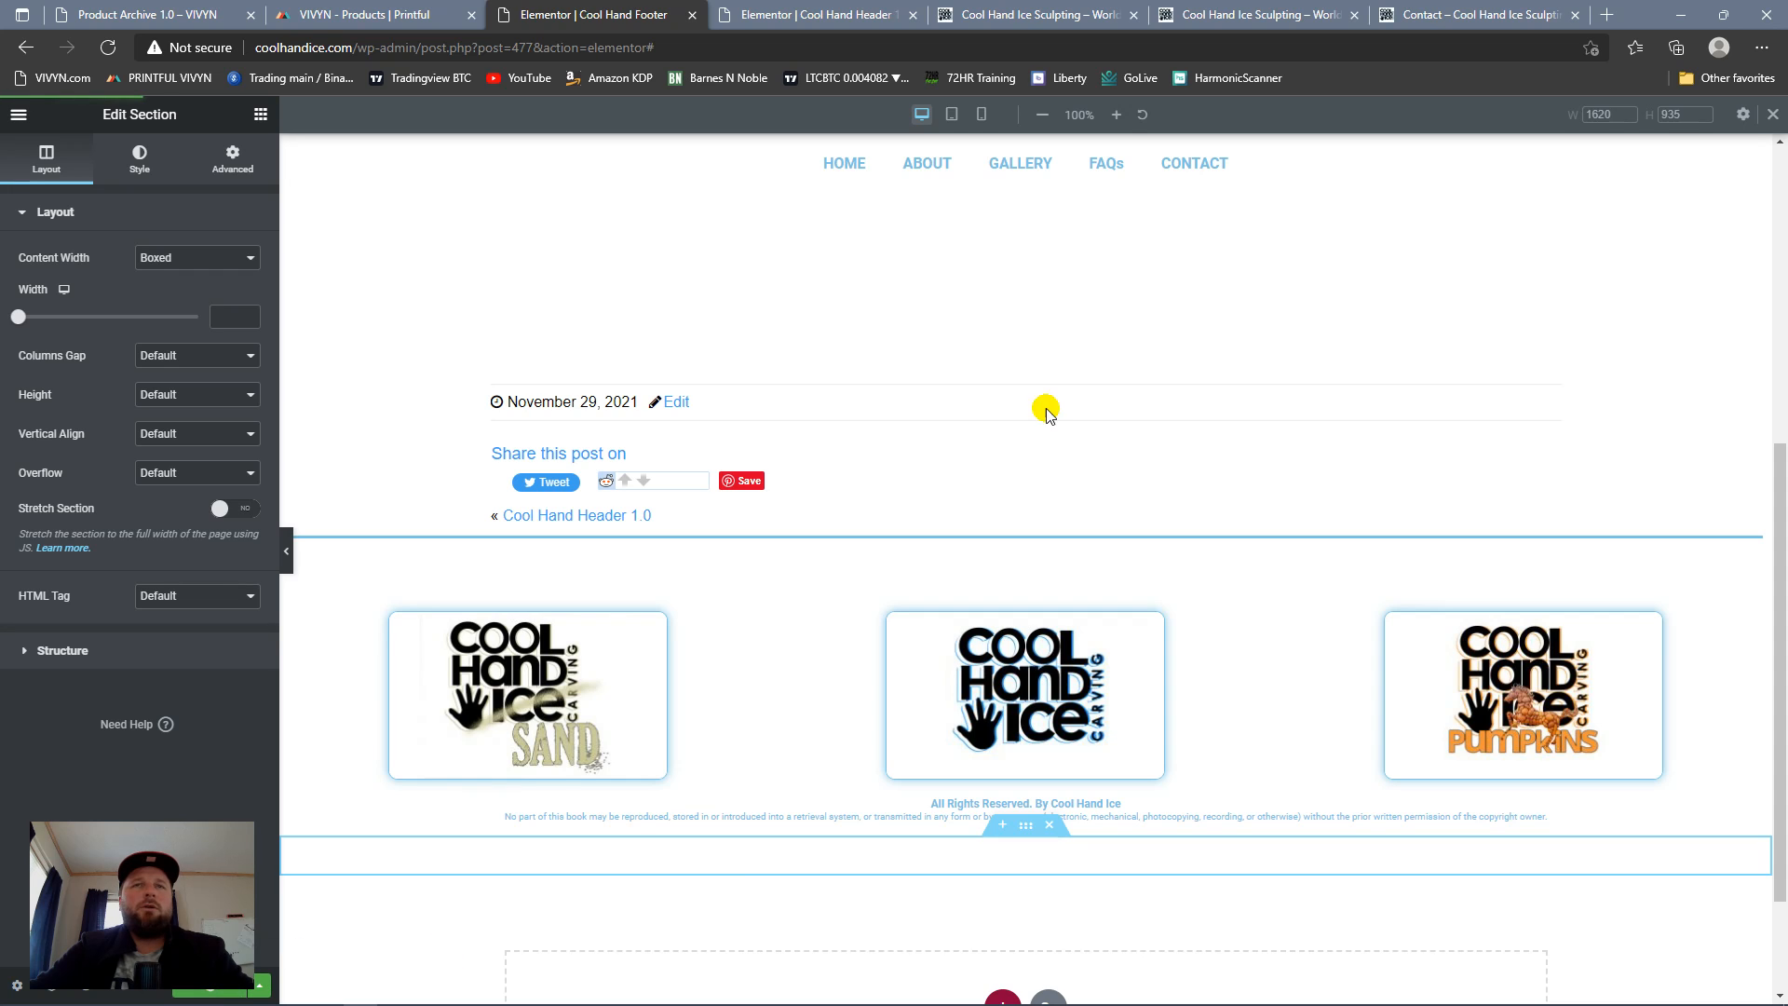
Step: Reload the live Cool Hand Ice home page and review its content sections and the new footer
{"action": "left_click", "coordinate": [1063, 28]}
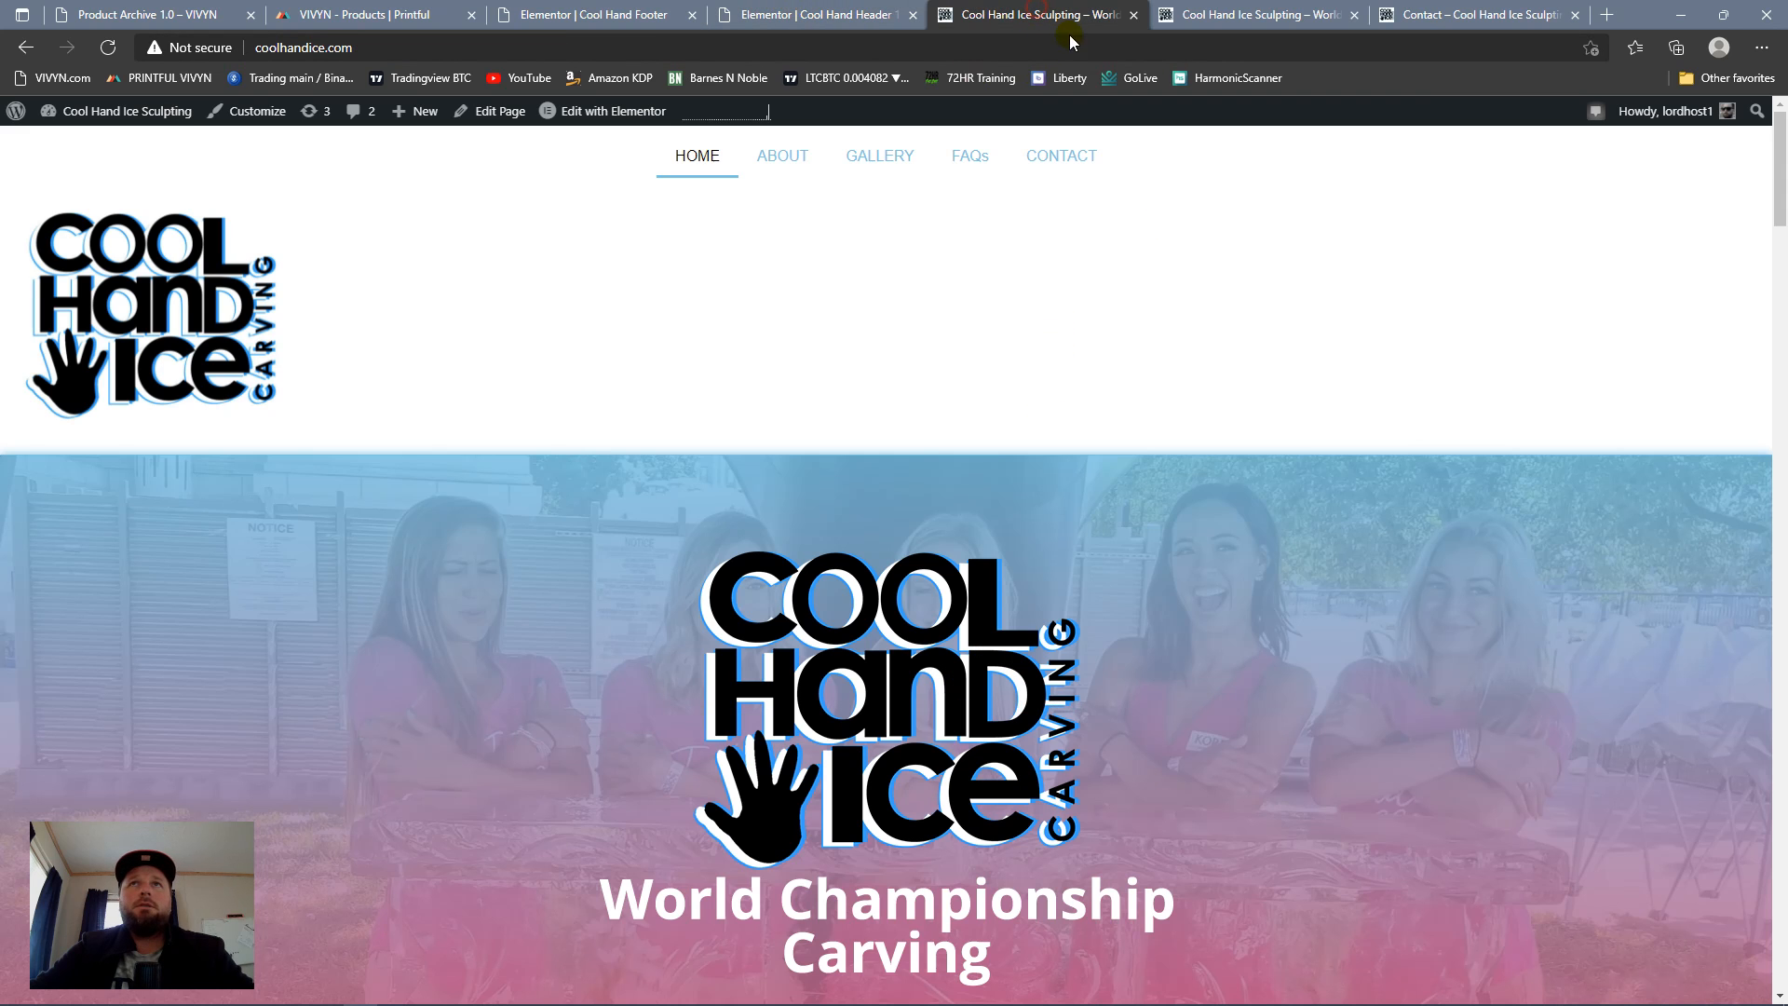
{"action": "left_click", "coordinate": [108, 47]}
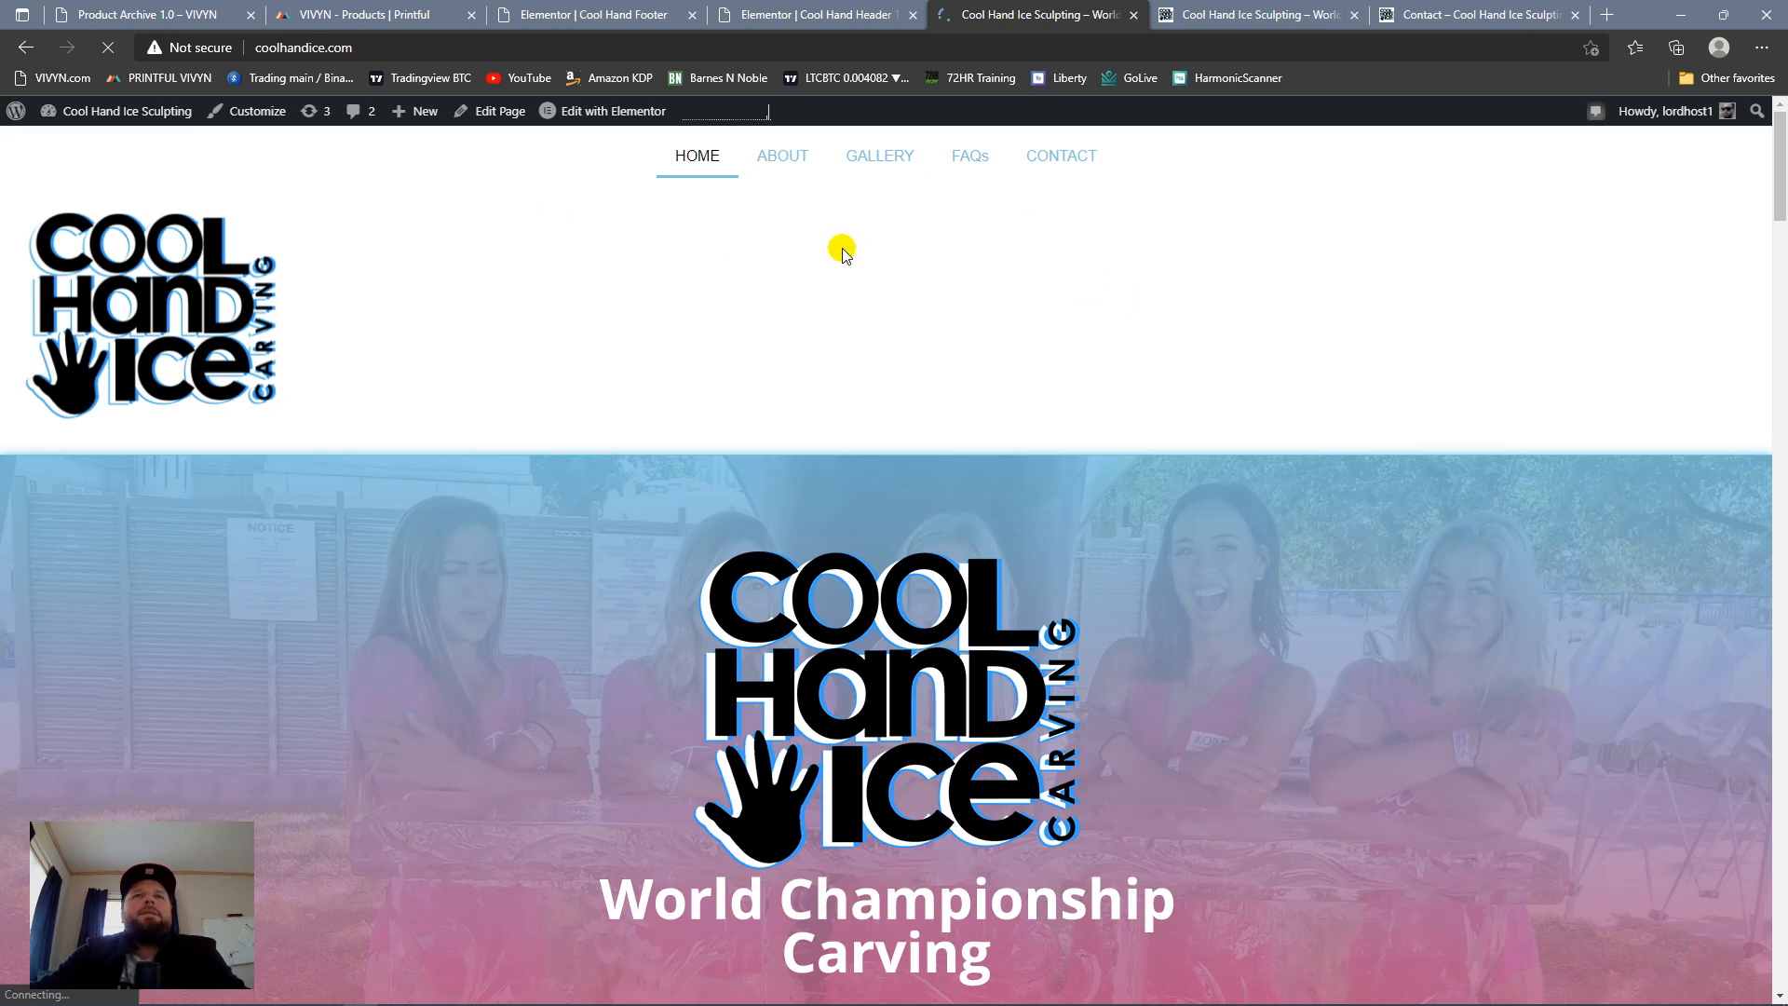
{"action": "scroll", "coordinate": [836, 245], "scroll_direction": "down", "scroll_amount": 15}
{"action": "scroll", "coordinate": [894, 195], "scroll_direction": "down", "scroll_amount": 6}
{"action": "scroll", "coordinate": [957, 210], "scroll_direction": "up", "scroll_amount": 20}
{"action": "scroll", "coordinate": [1196, 190], "scroll_direction": "down", "scroll_amount": 20}
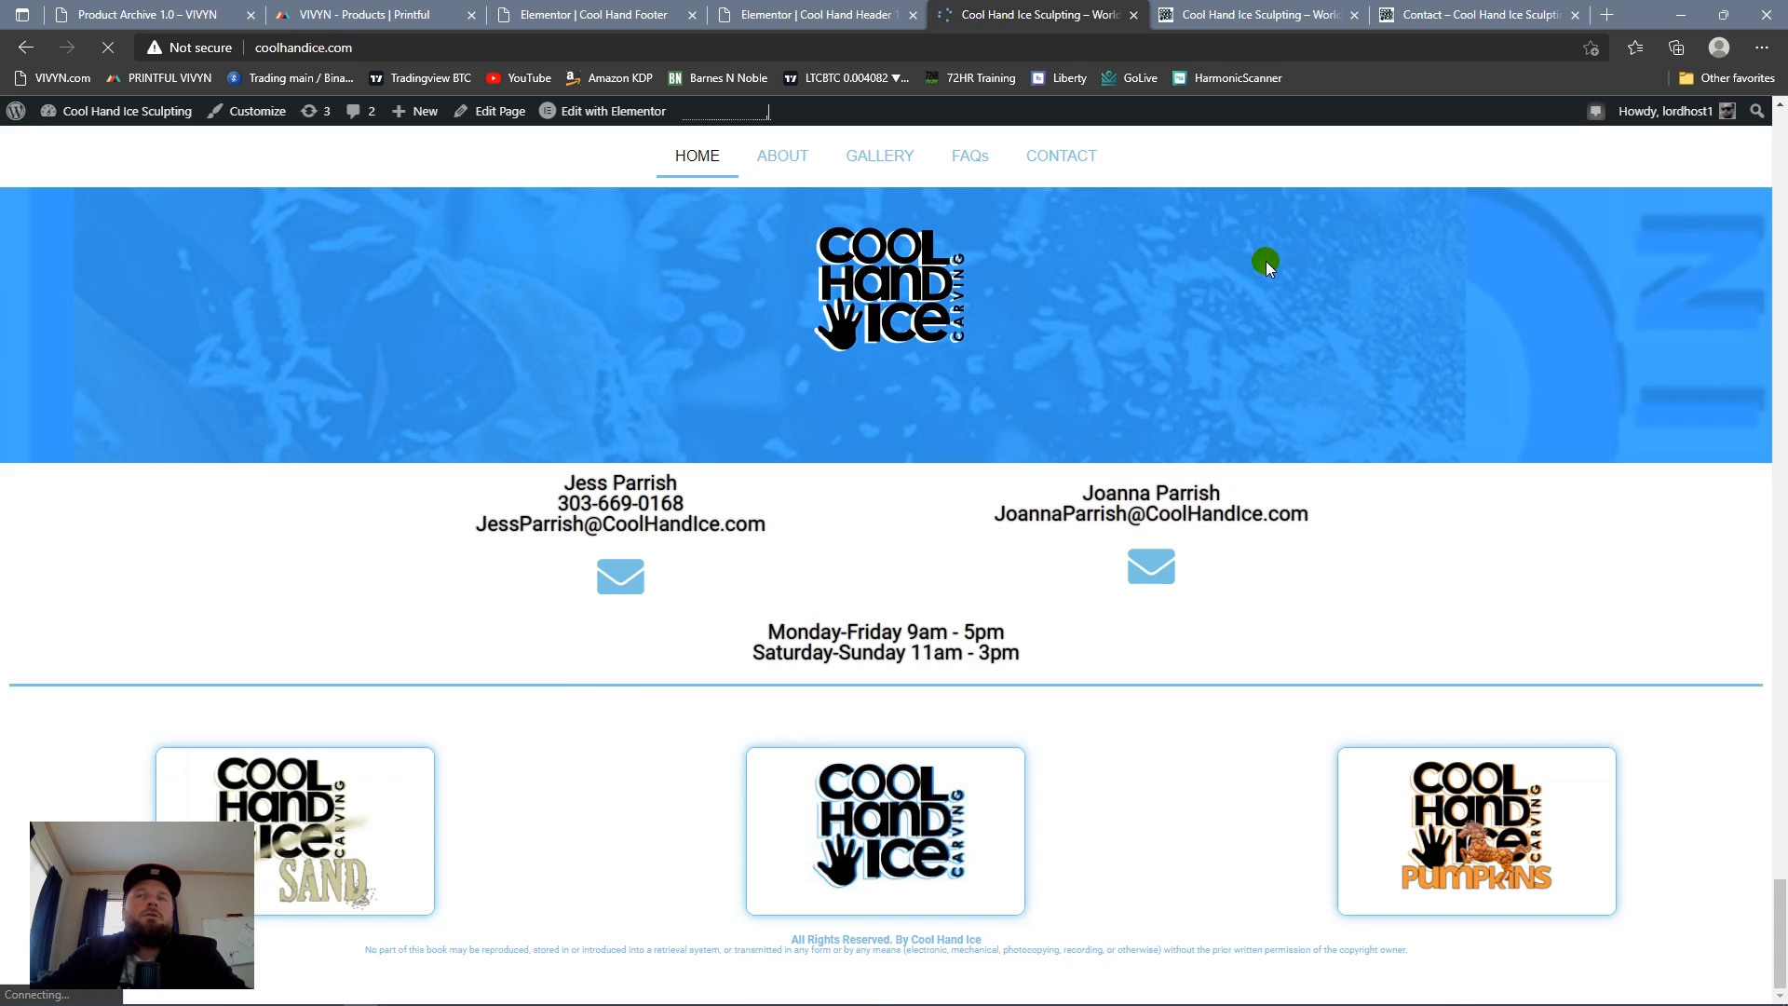
{"action": "scroll", "coordinate": [1269, 261], "scroll_direction": "up", "scroll_amount": 20}
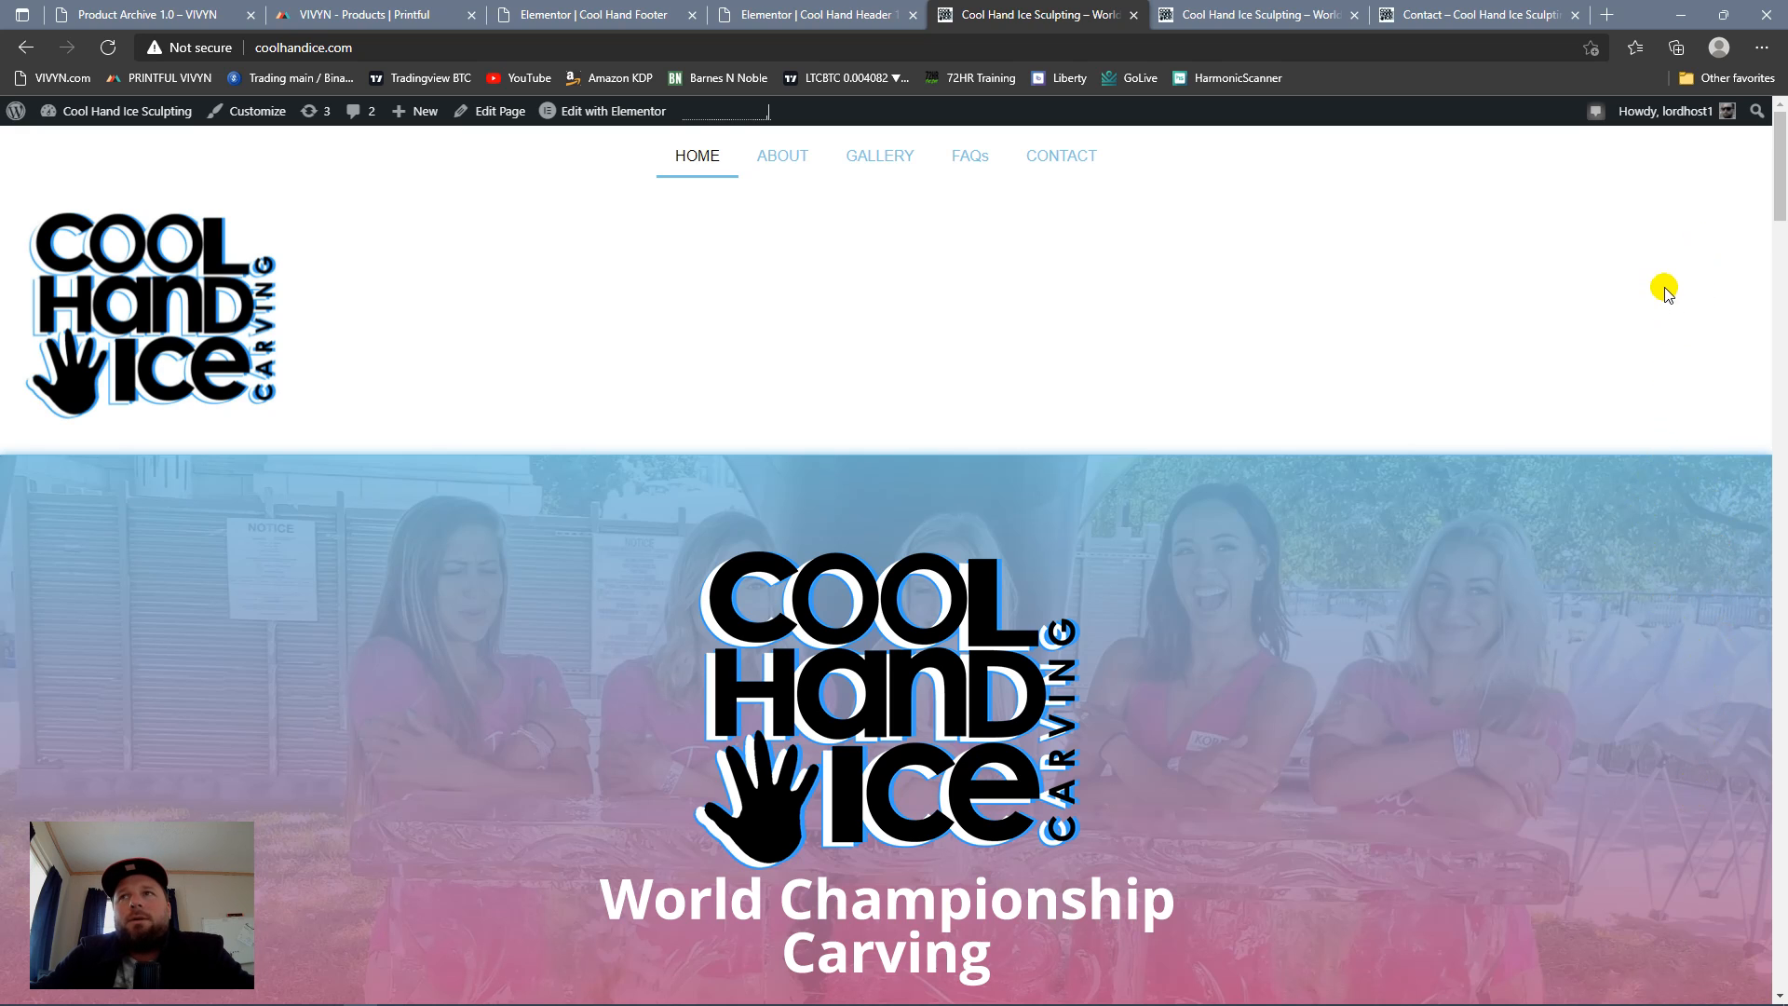
{"action": "scroll", "coordinate": [1667, 475], "scroll_direction": "down", "scroll_amount": 15}
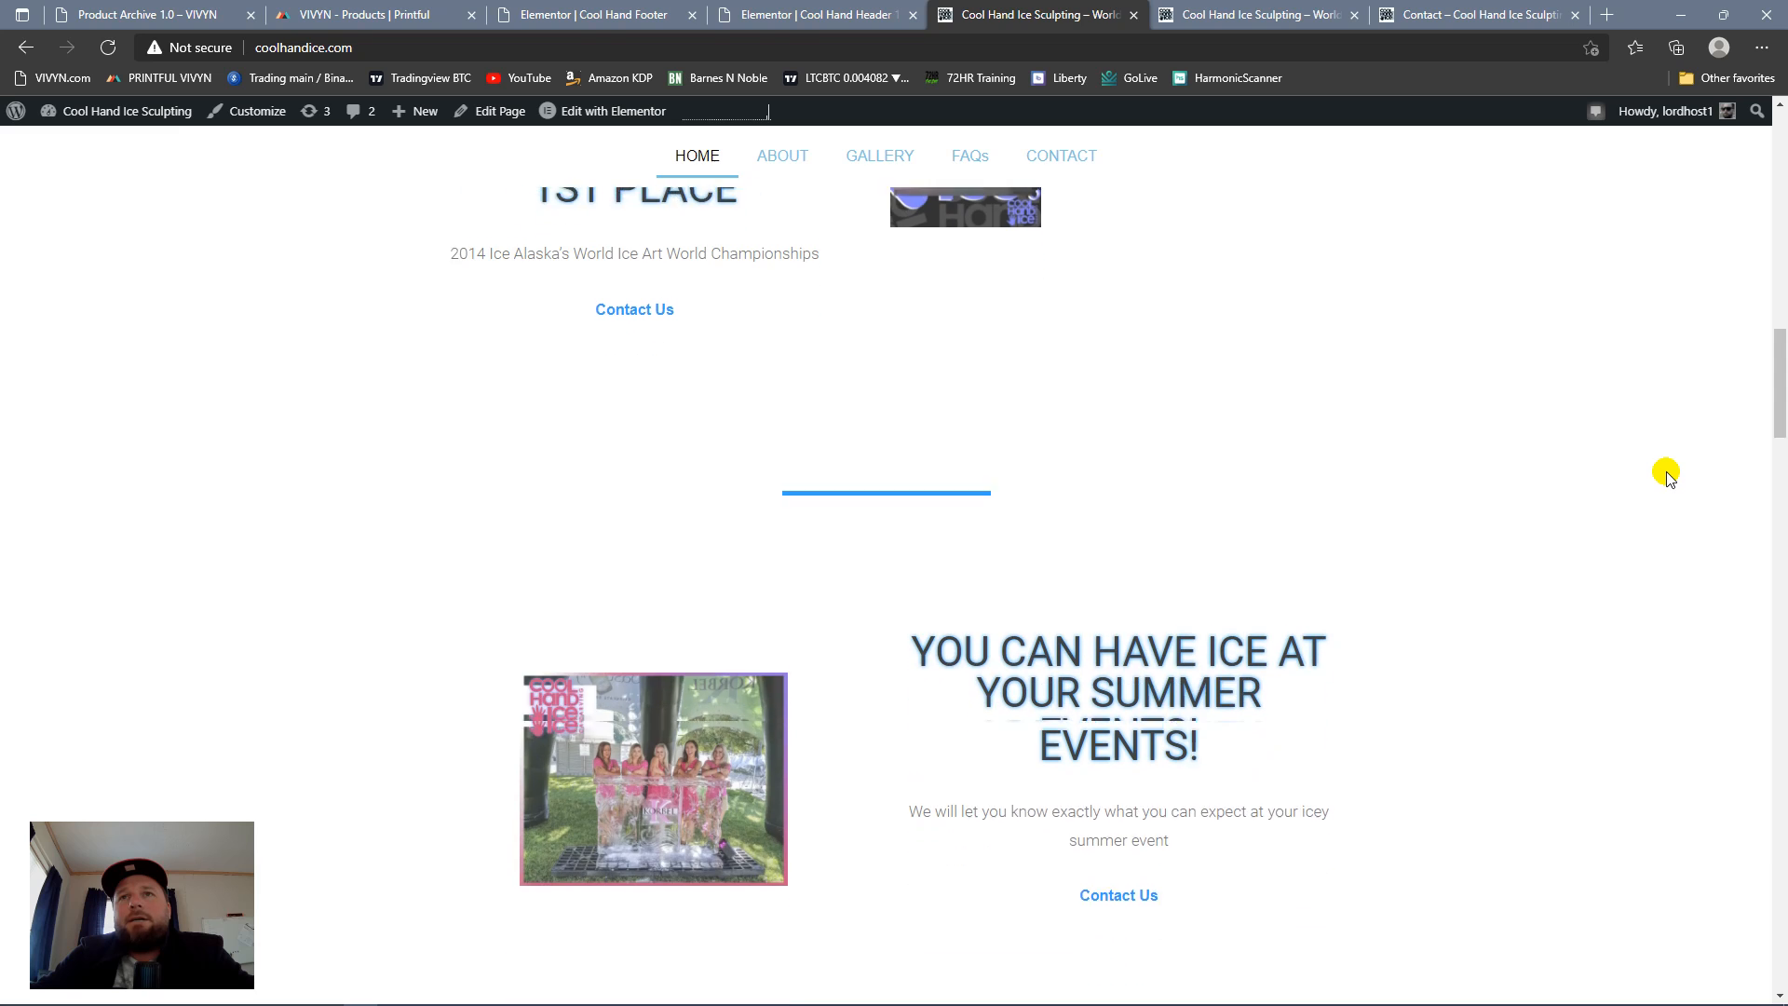
{"action": "scroll", "coordinate": [1663, 464], "scroll_direction": "down", "scroll_amount": 6}
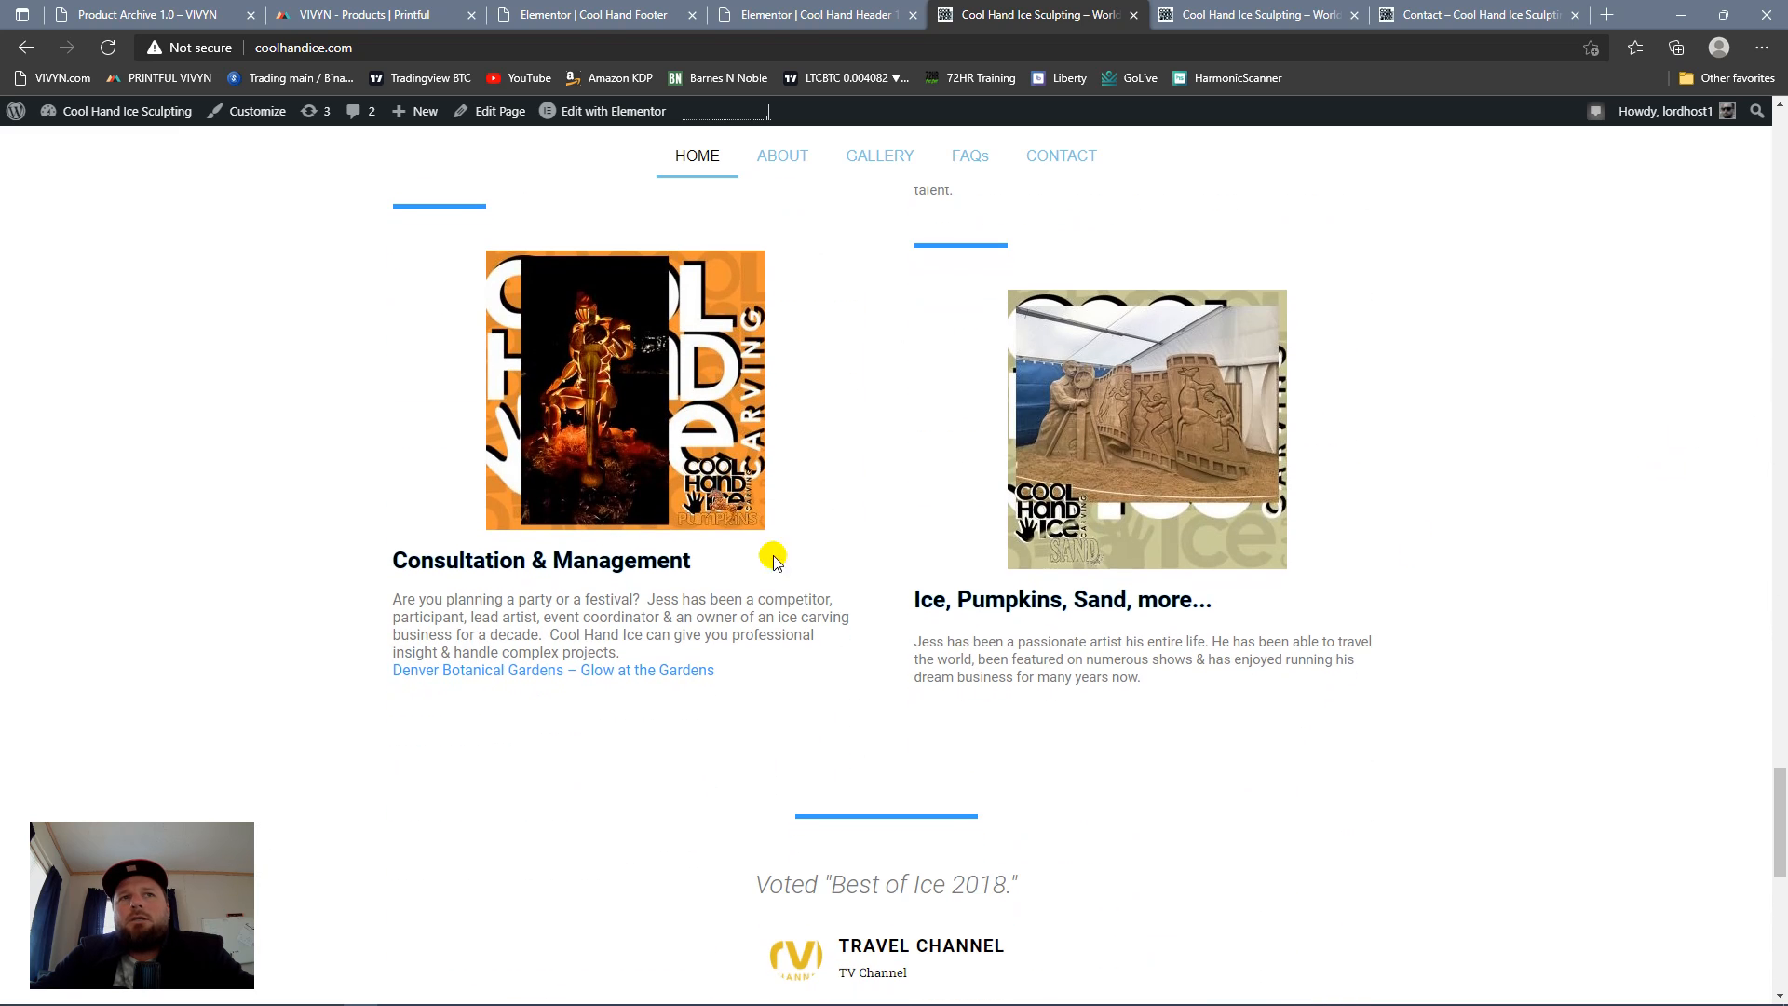
{"action": "scroll", "coordinate": [1480, 578], "scroll_direction": "up", "scroll_amount": 10}
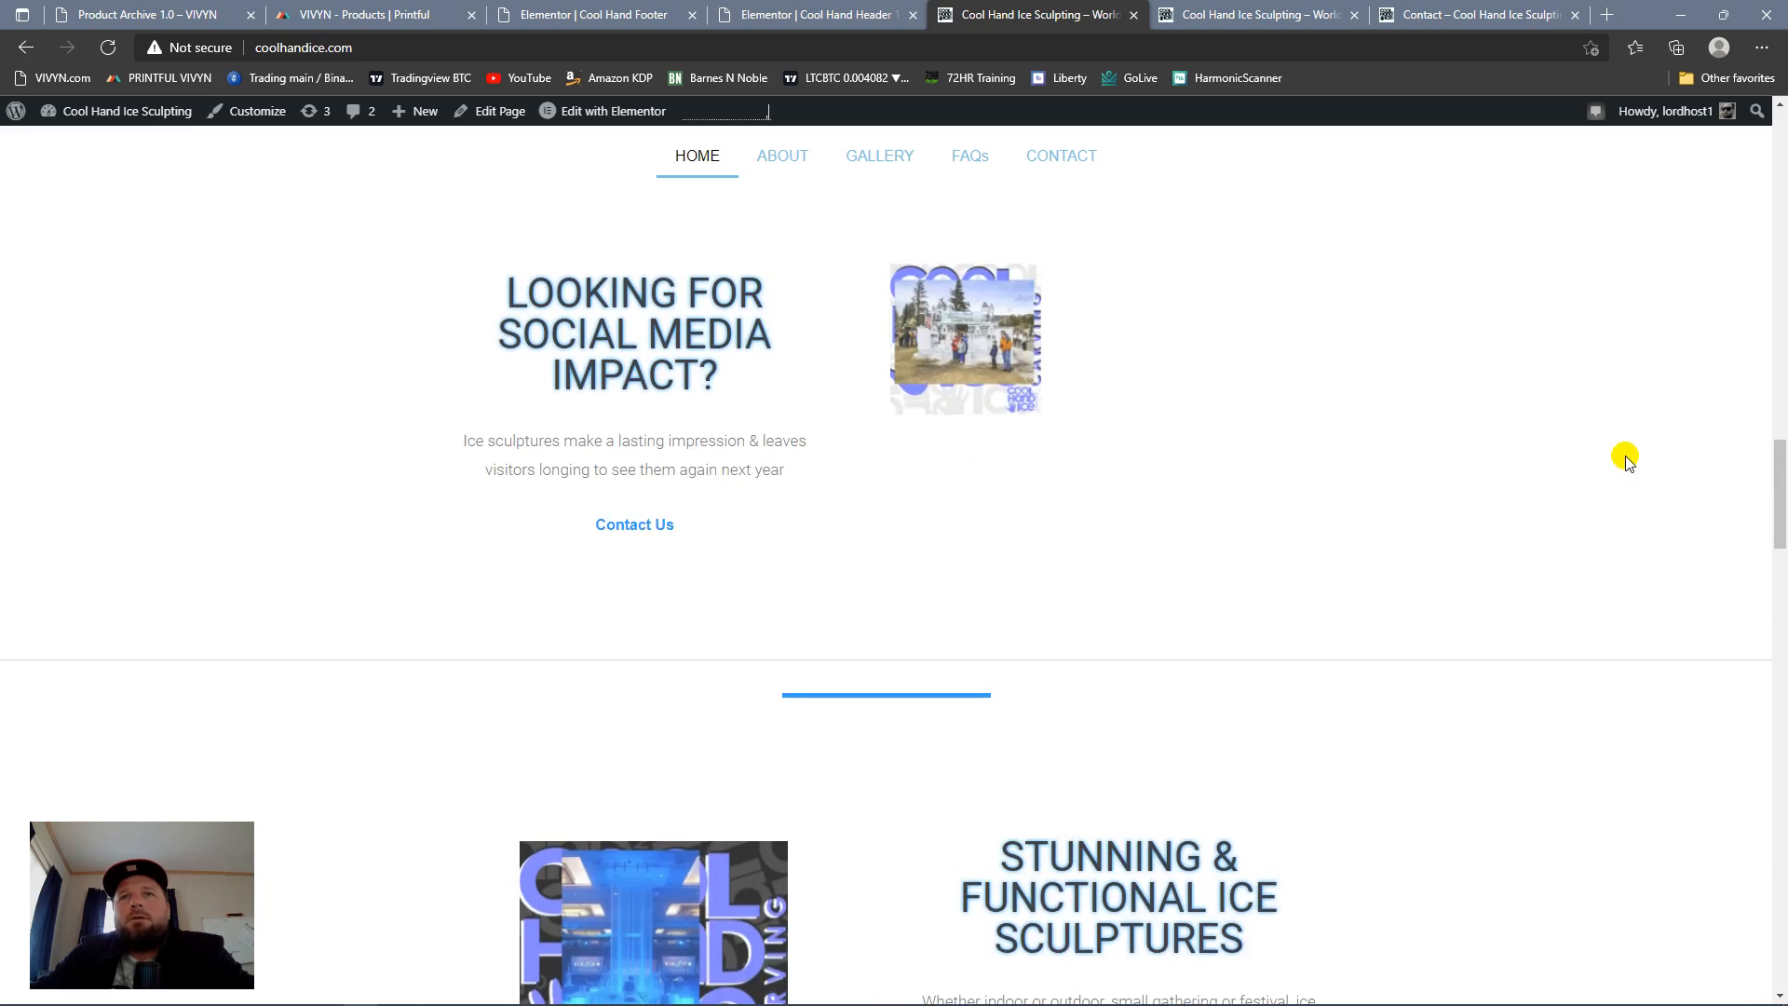
{"action": "scroll", "coordinate": [1624, 456], "scroll_direction": "down", "scroll_amount": 6}
{"action": "scroll", "coordinate": [1629, 447], "scroll_direction": "down", "scroll_amount": 6}
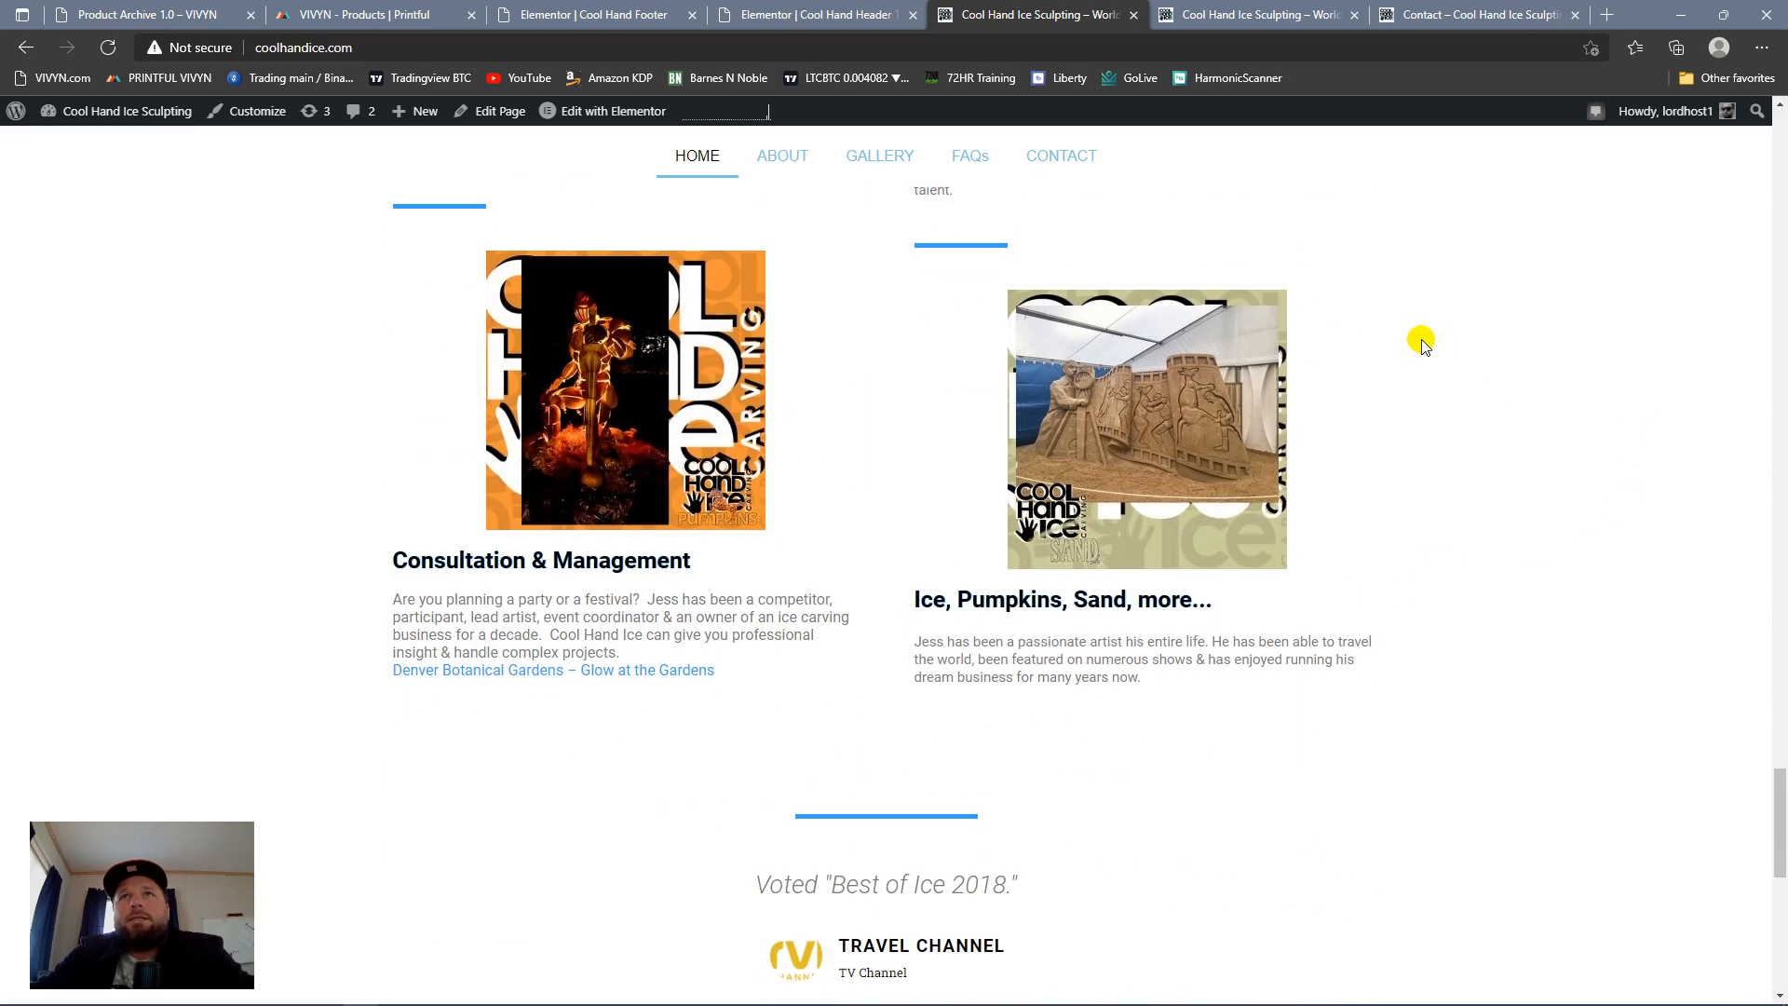
Step: Compare the footer on the open live home and Contact pages with the footer template in Elementor
{"action": "scroll", "coordinate": [1417, 342], "scroll_direction": "up", "scroll_amount": 15}
{"action": "left_click", "coordinate": [1235, 9]}
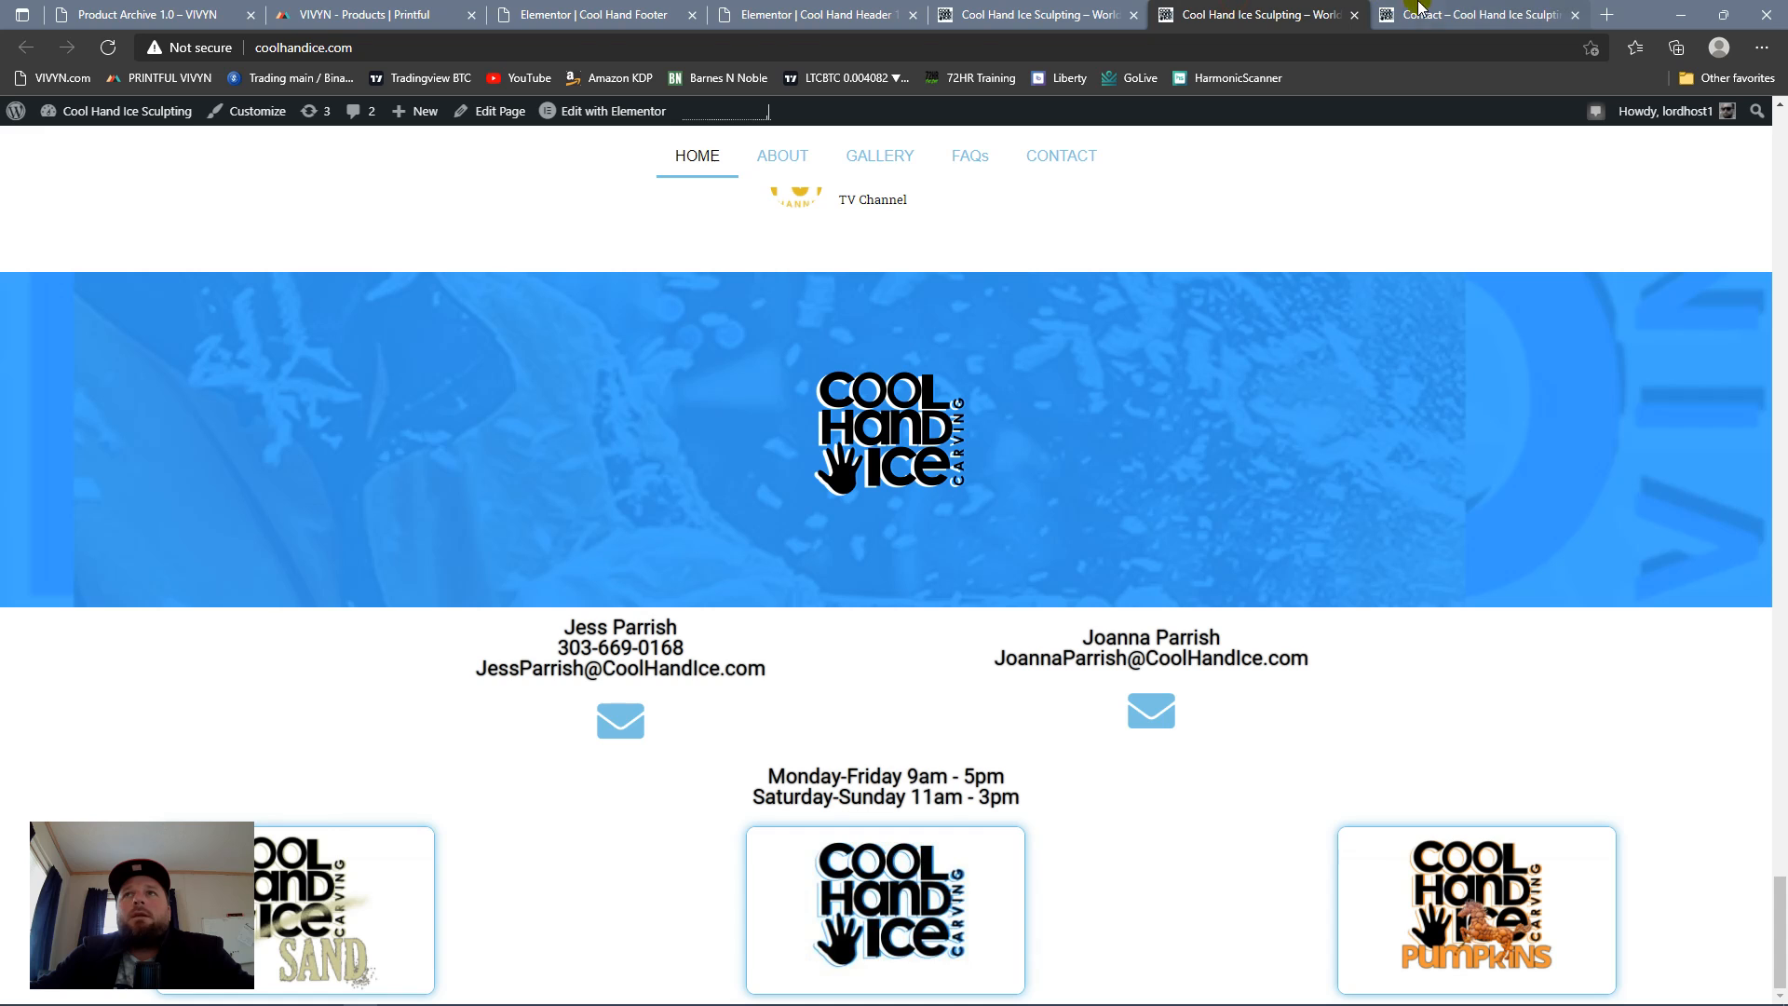
{"action": "left_click", "coordinate": [1479, 15]}
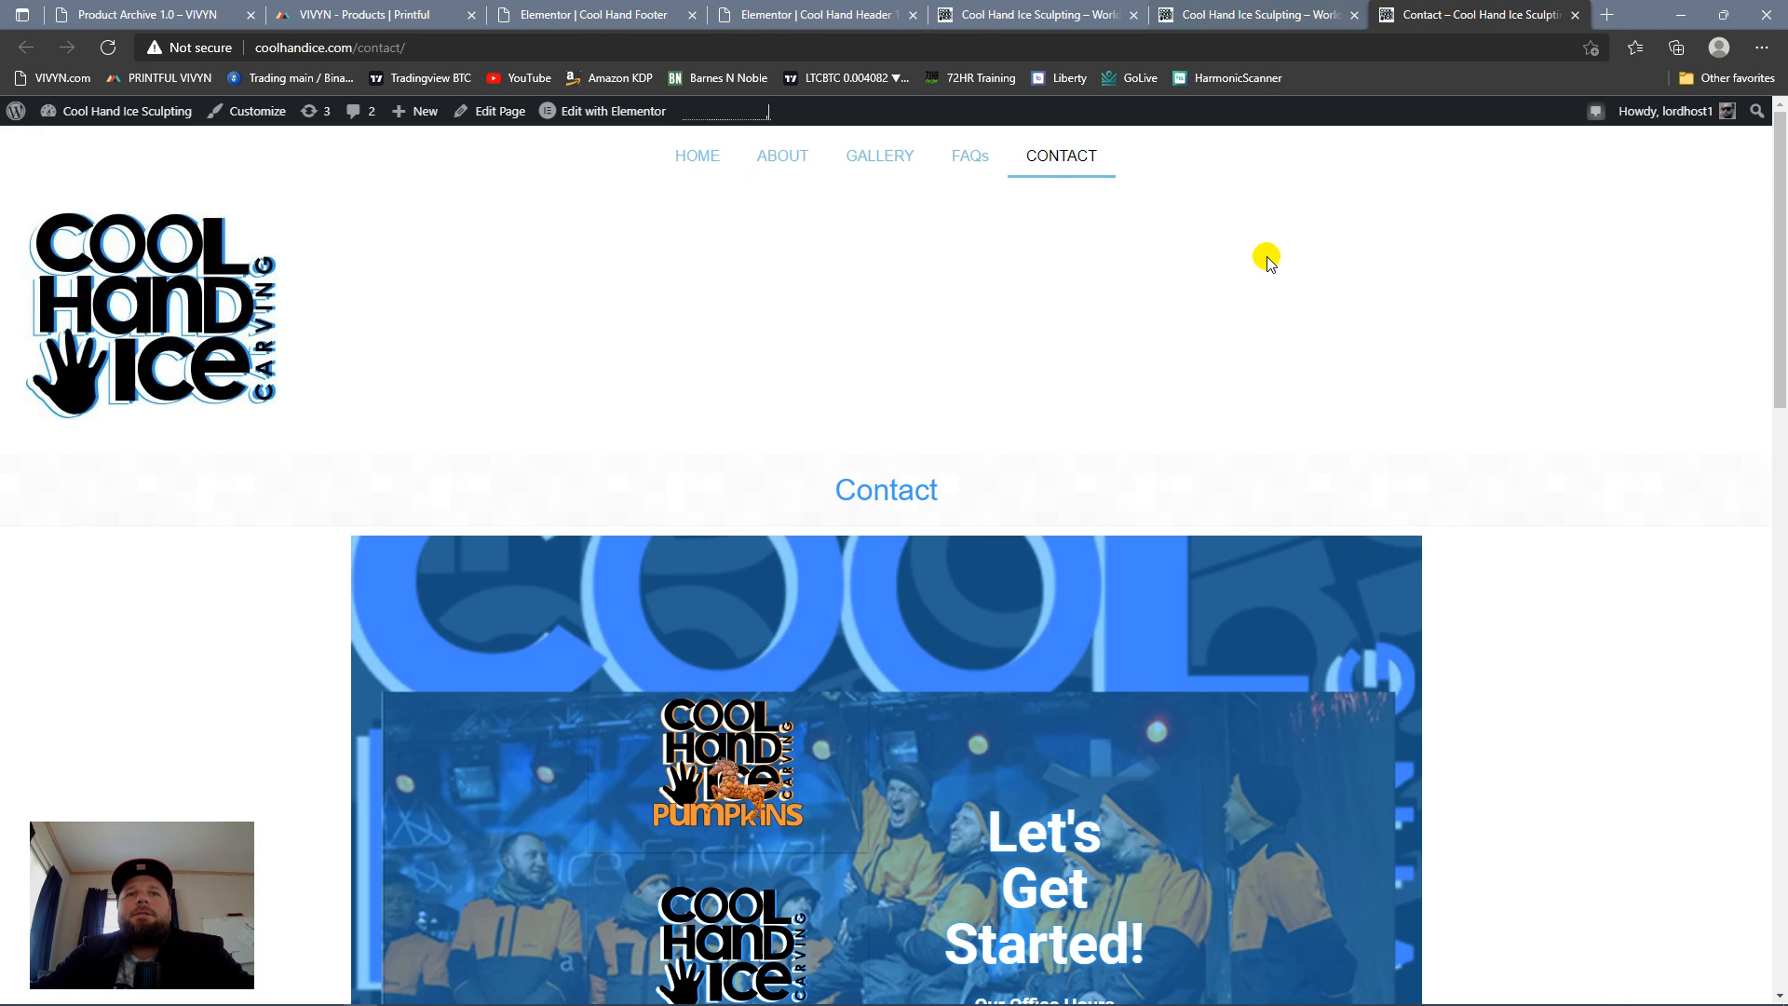
{"action": "left_click", "coordinate": [1243, 14]}
{"action": "left_click", "coordinate": [950, 15]}
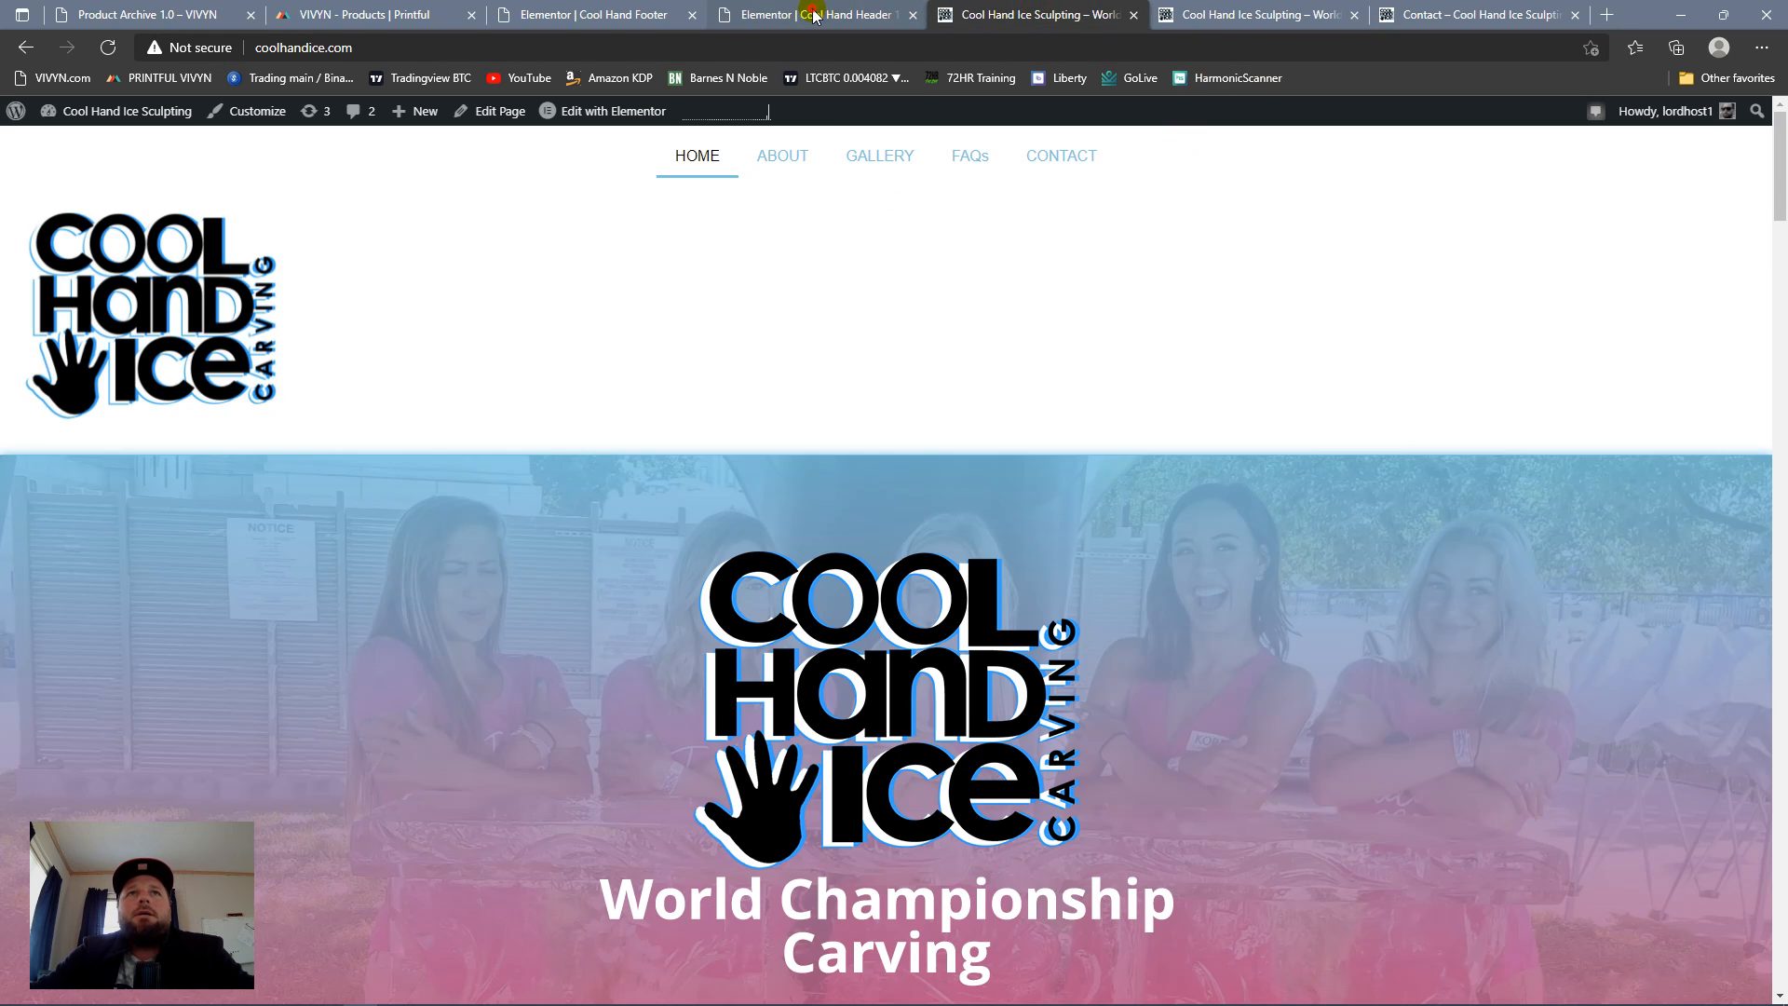
{"action": "left_click", "coordinate": [811, 15]}
{"action": "left_click", "coordinate": [577, 15]}
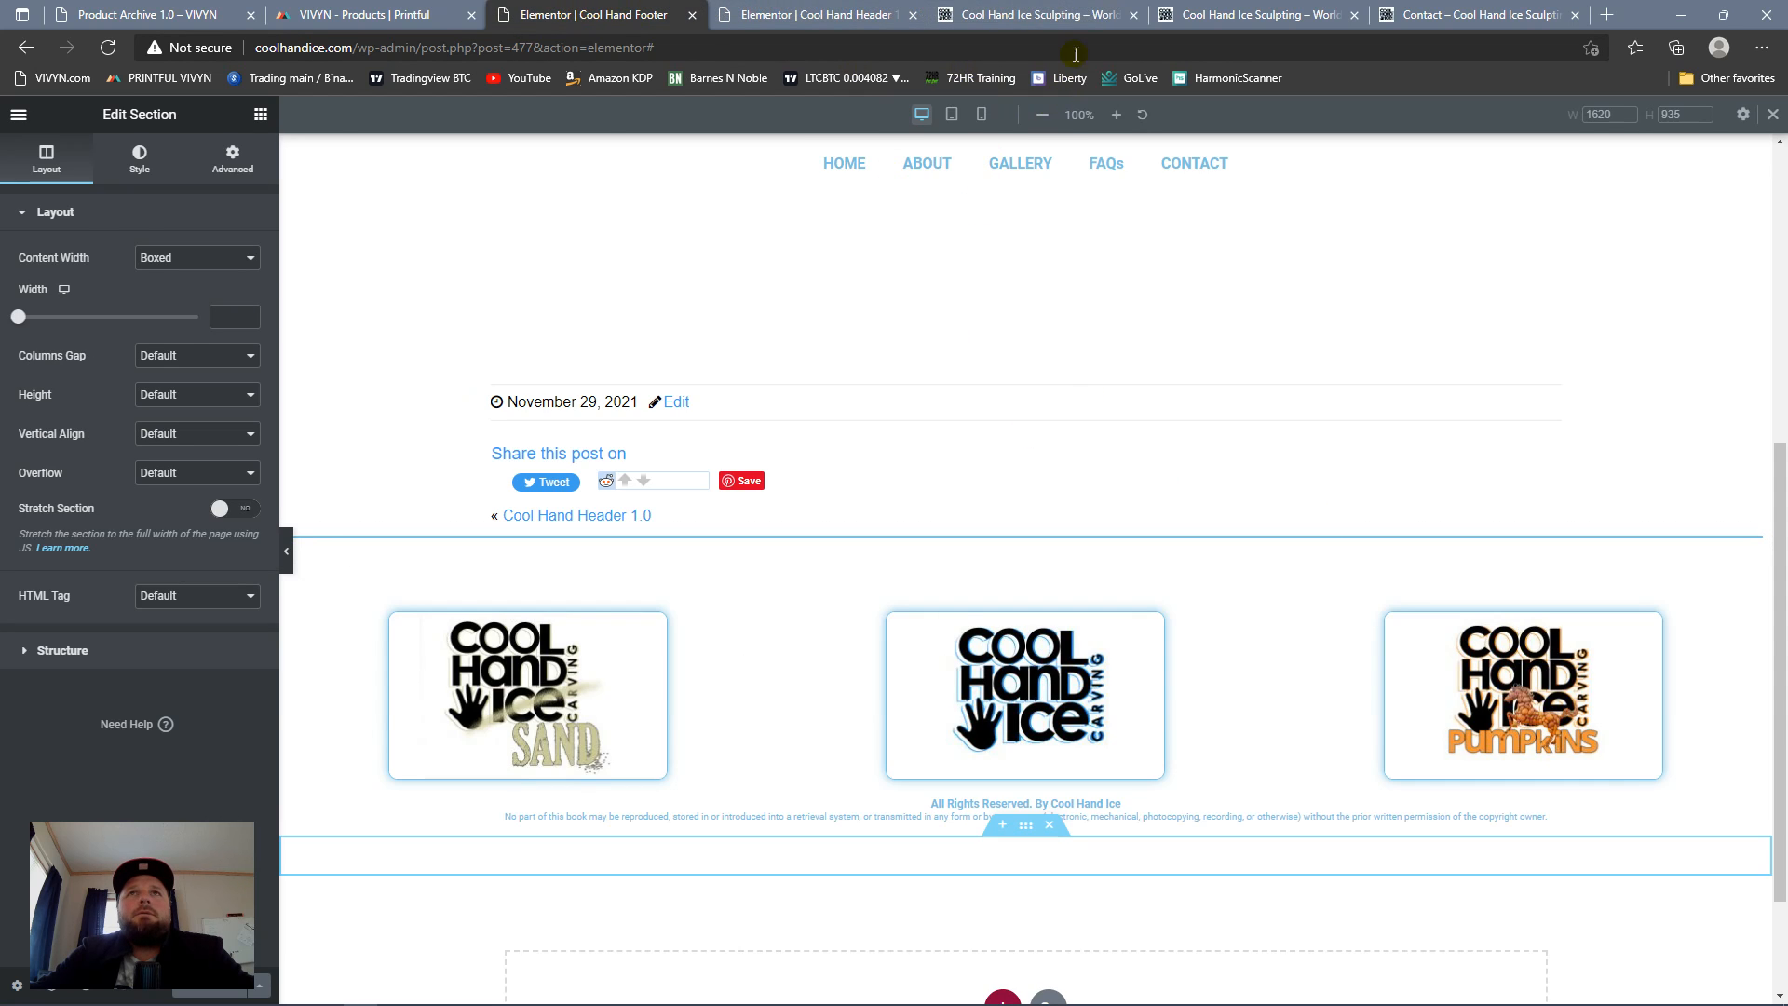
{"action": "left_click", "coordinate": [1057, 13]}
{"action": "scroll", "coordinate": [1248, 316], "scroll_direction": "down", "scroll_amount": 15}
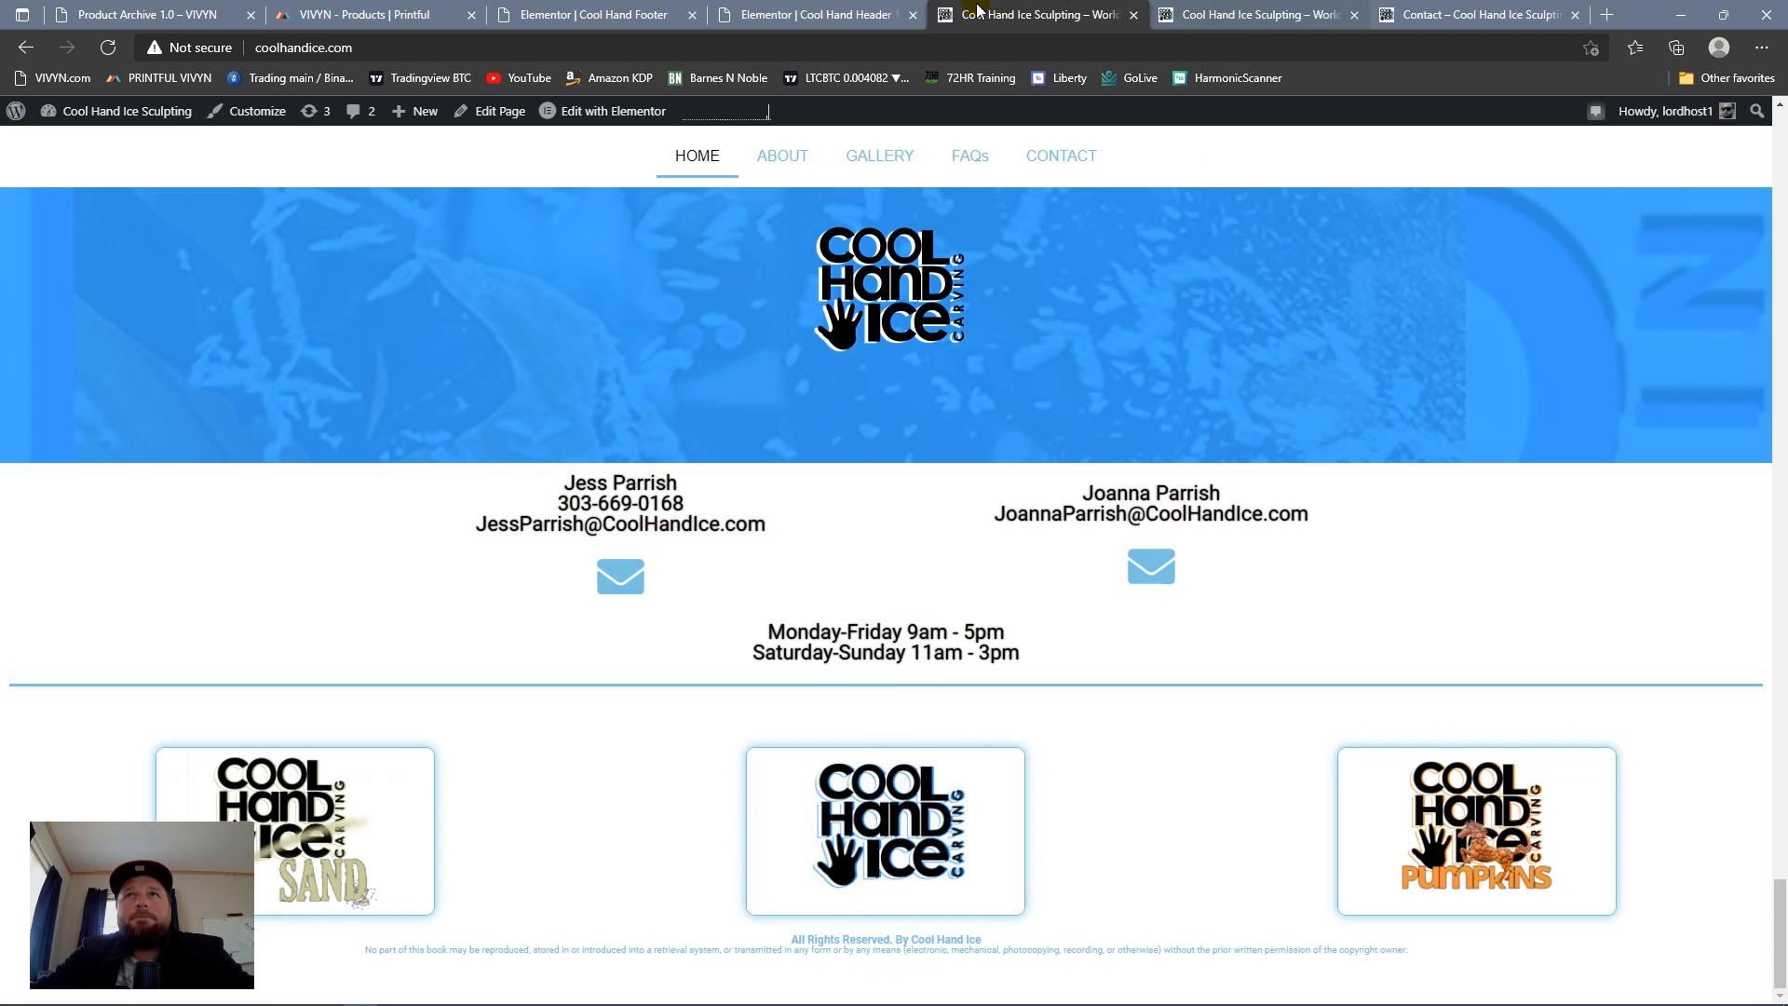
Step: In the footer template, duplicate the spacer section above the logos and move one copy above the blue divider
{"action": "left_click", "coordinate": [600, 15]}
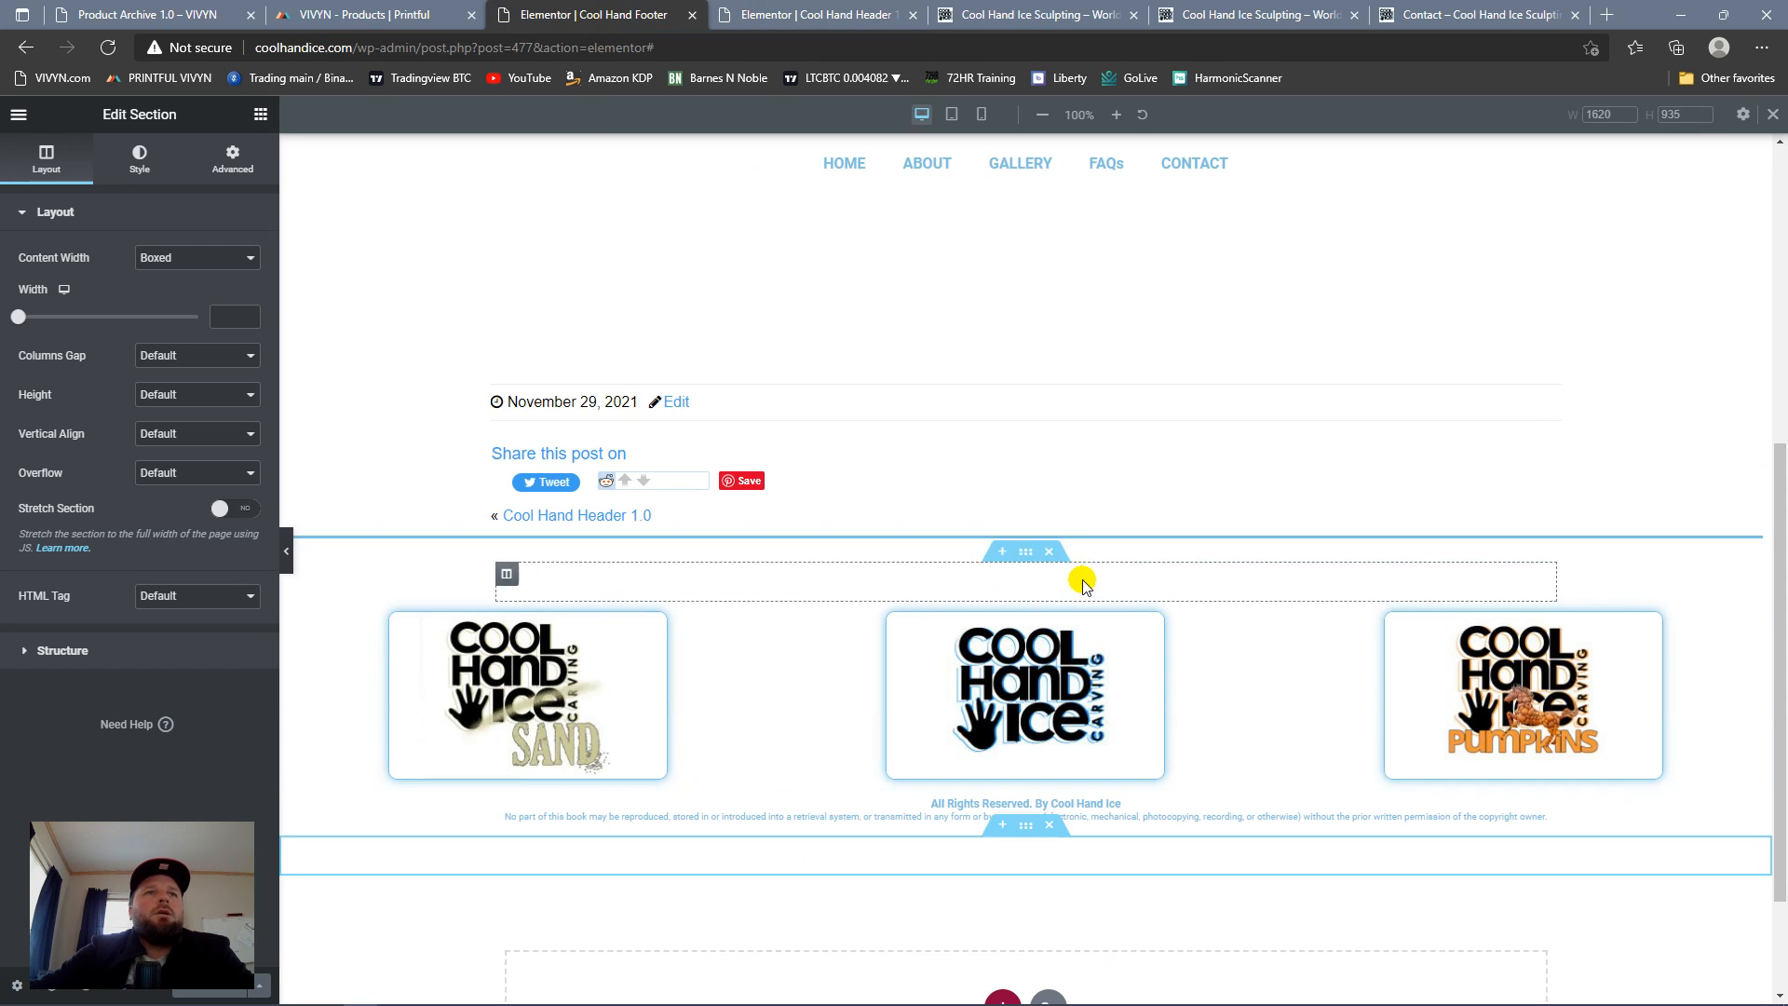
{"action": "right_click", "coordinate": [1029, 557]}
{"action": "left_click", "coordinate": [1036, 597]}
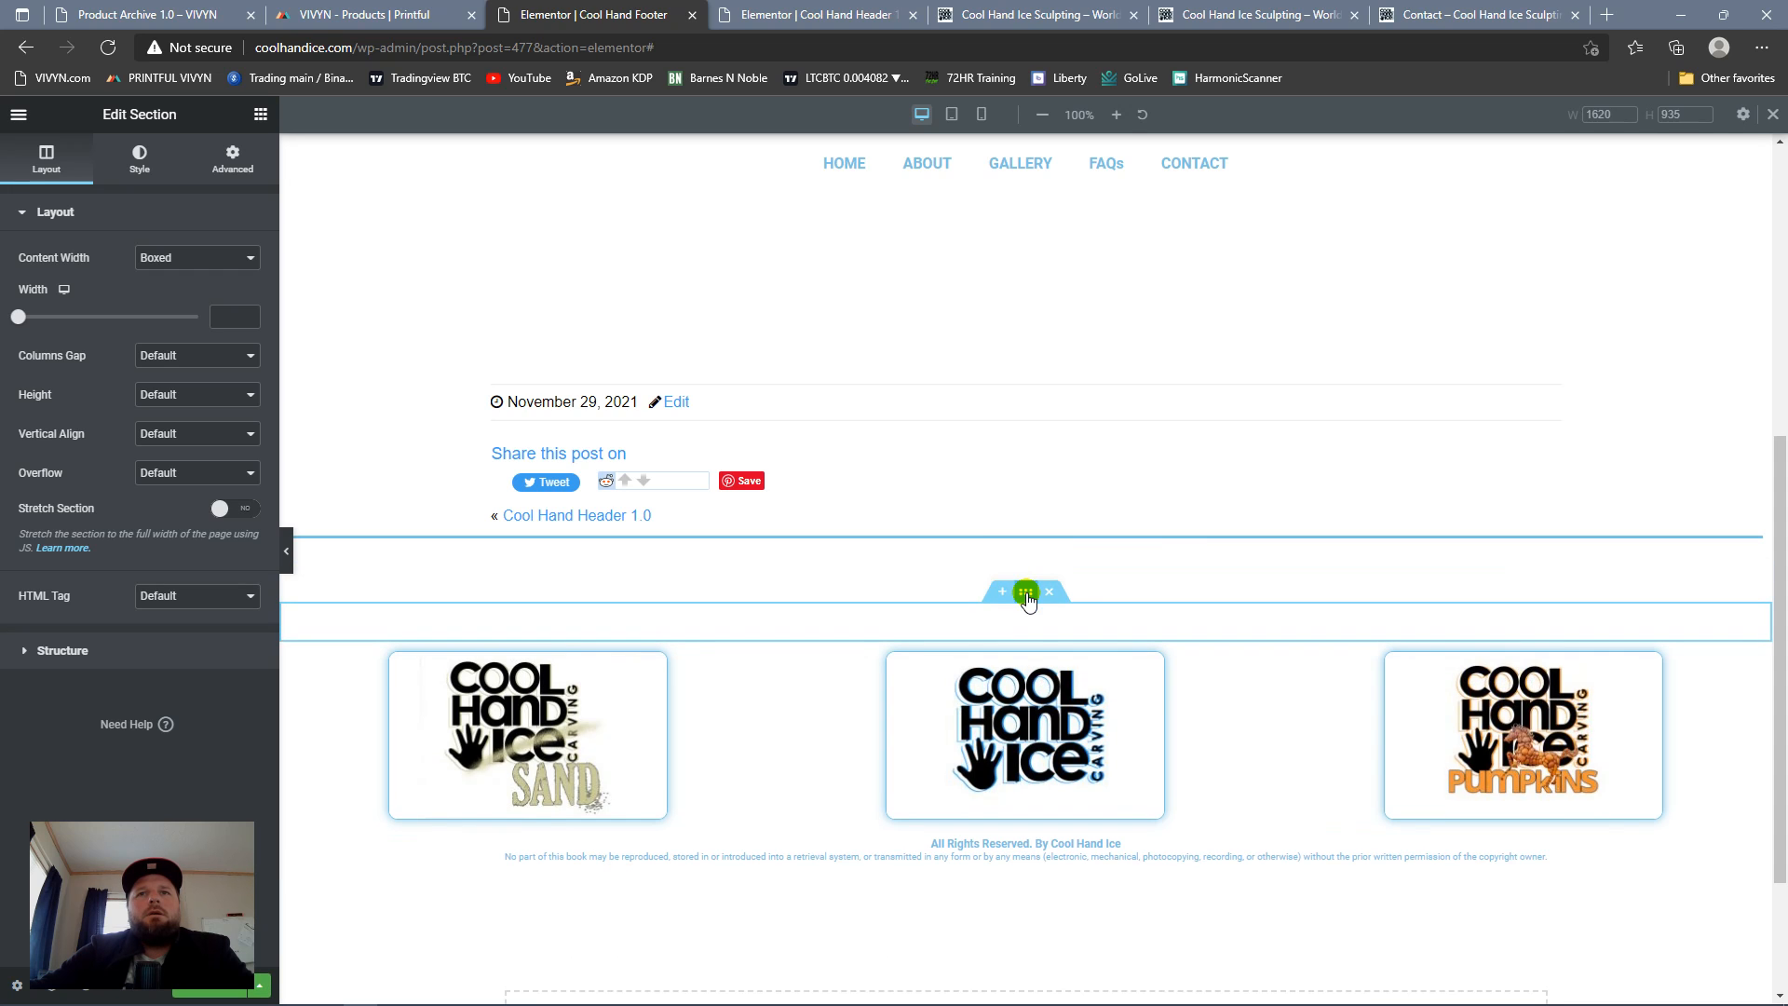
{"action": "mouse_move", "coordinate": [1027, 588]}
{"action": "left_mouse_down"}
{"action": "mouse_move", "coordinate": [1031, 523]}
{"action": "mouse_move", "coordinate": [1006, 583]}
{"action": "mouse_move", "coordinate": [1023, 595]}
{"action": "left_mouse_up"}
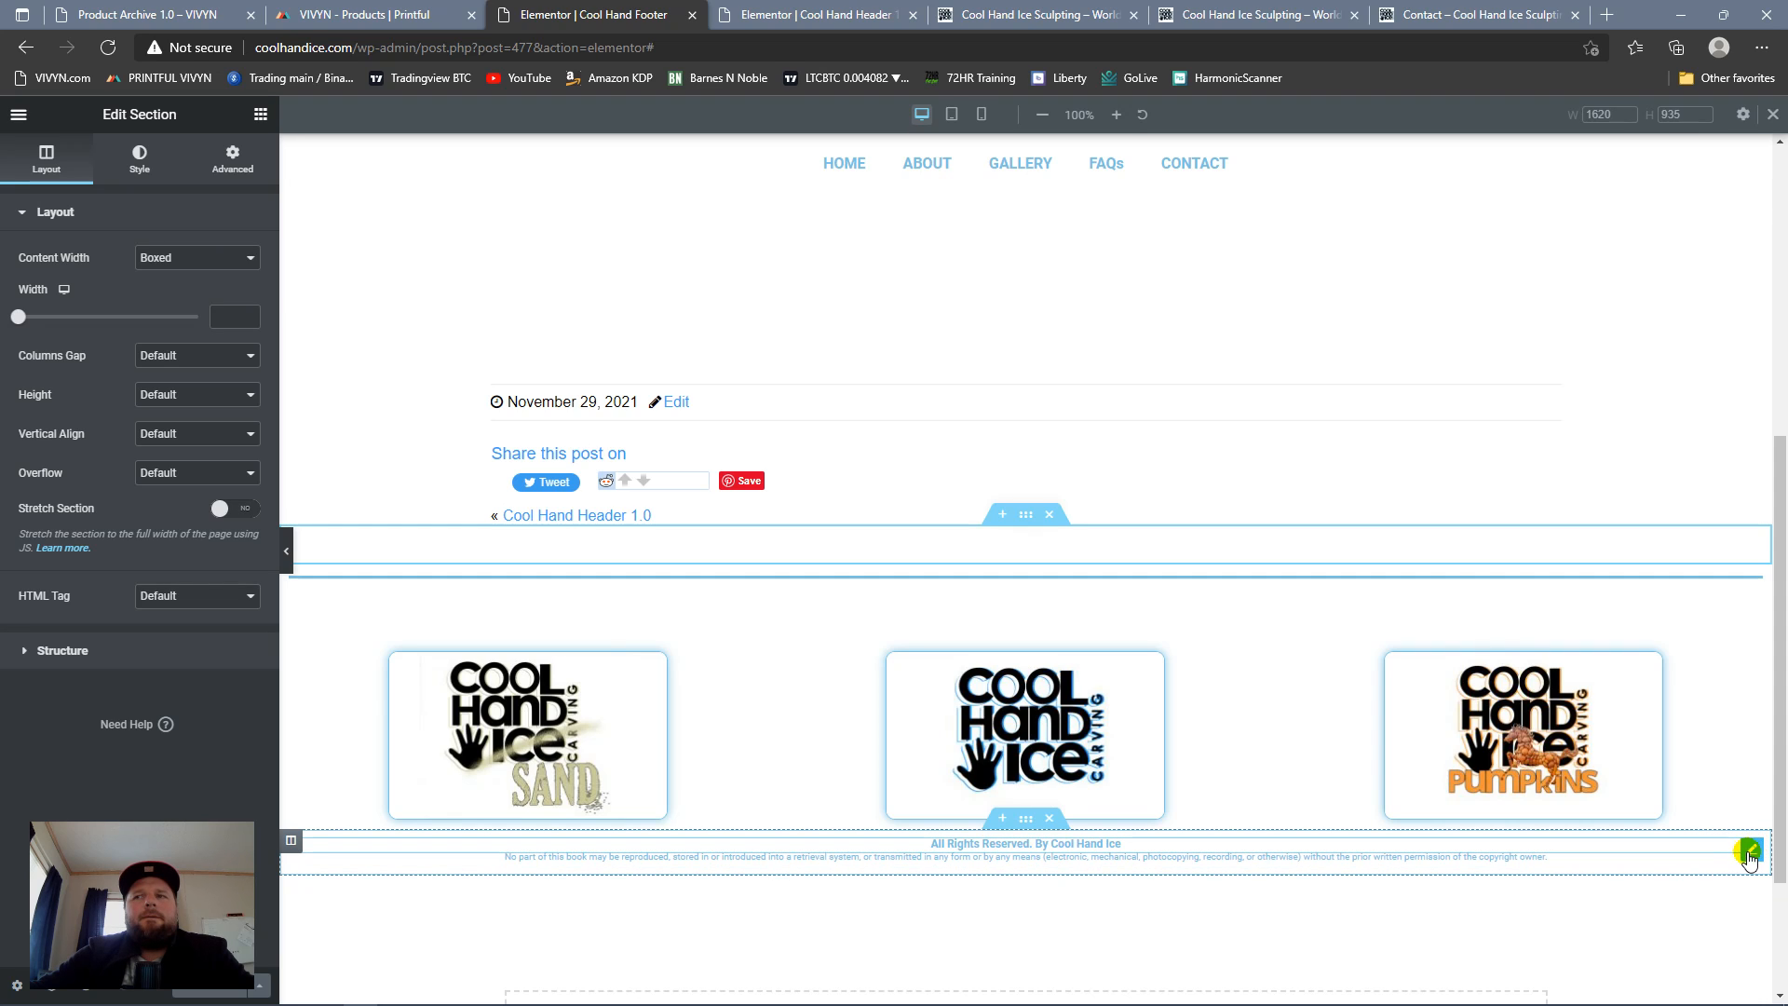
Step: Duplicate the copyright notice section below the three logos
{"action": "left_click", "coordinate": [1024, 823]}
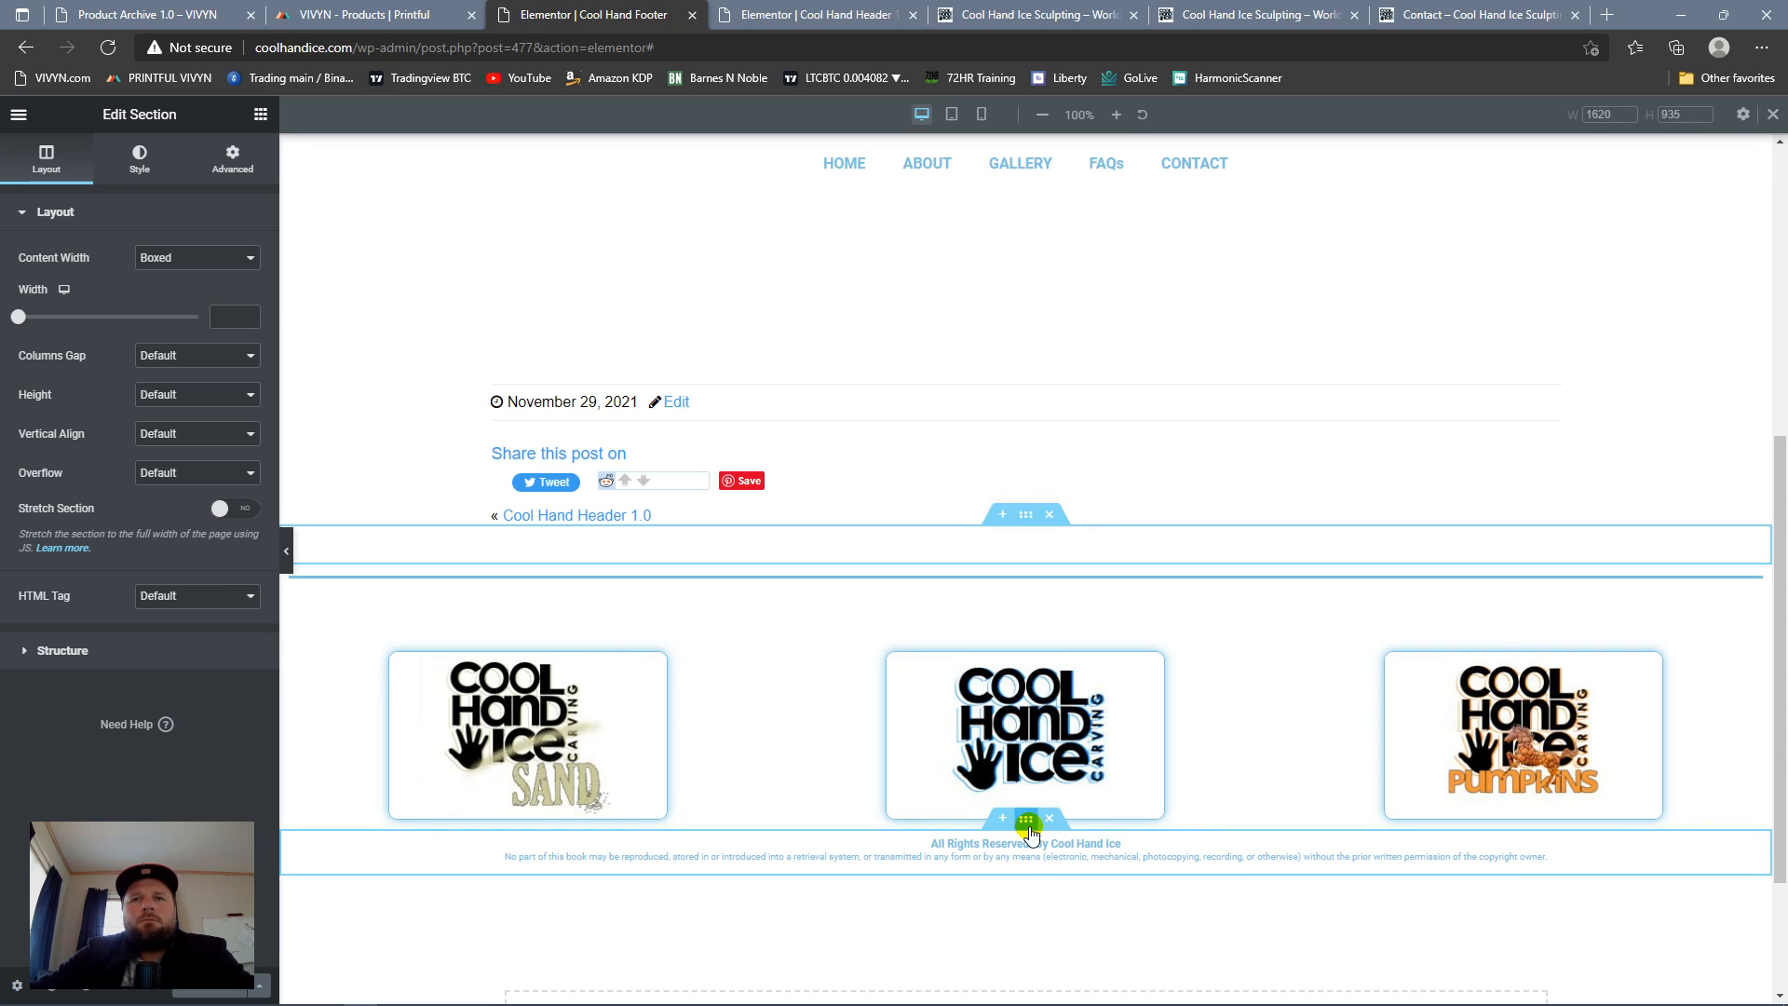
{"action": "right_click", "coordinate": [1027, 823]}
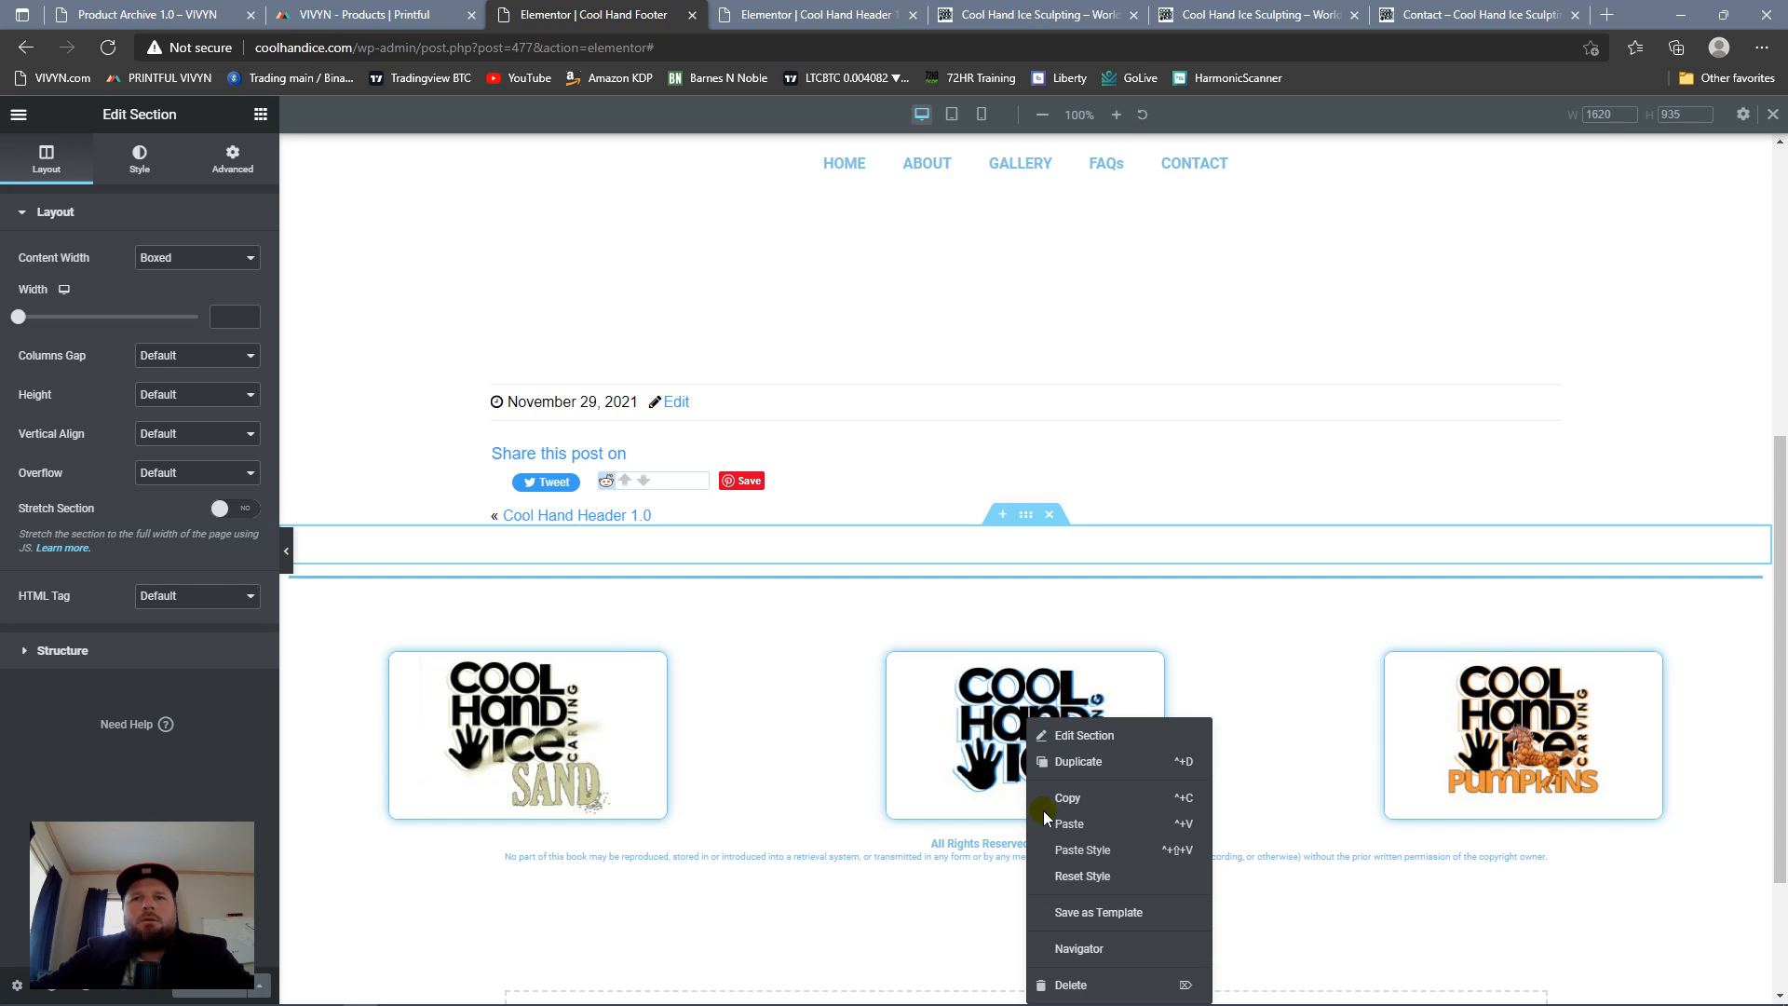
{"action": "left_click", "coordinate": [1079, 761]}
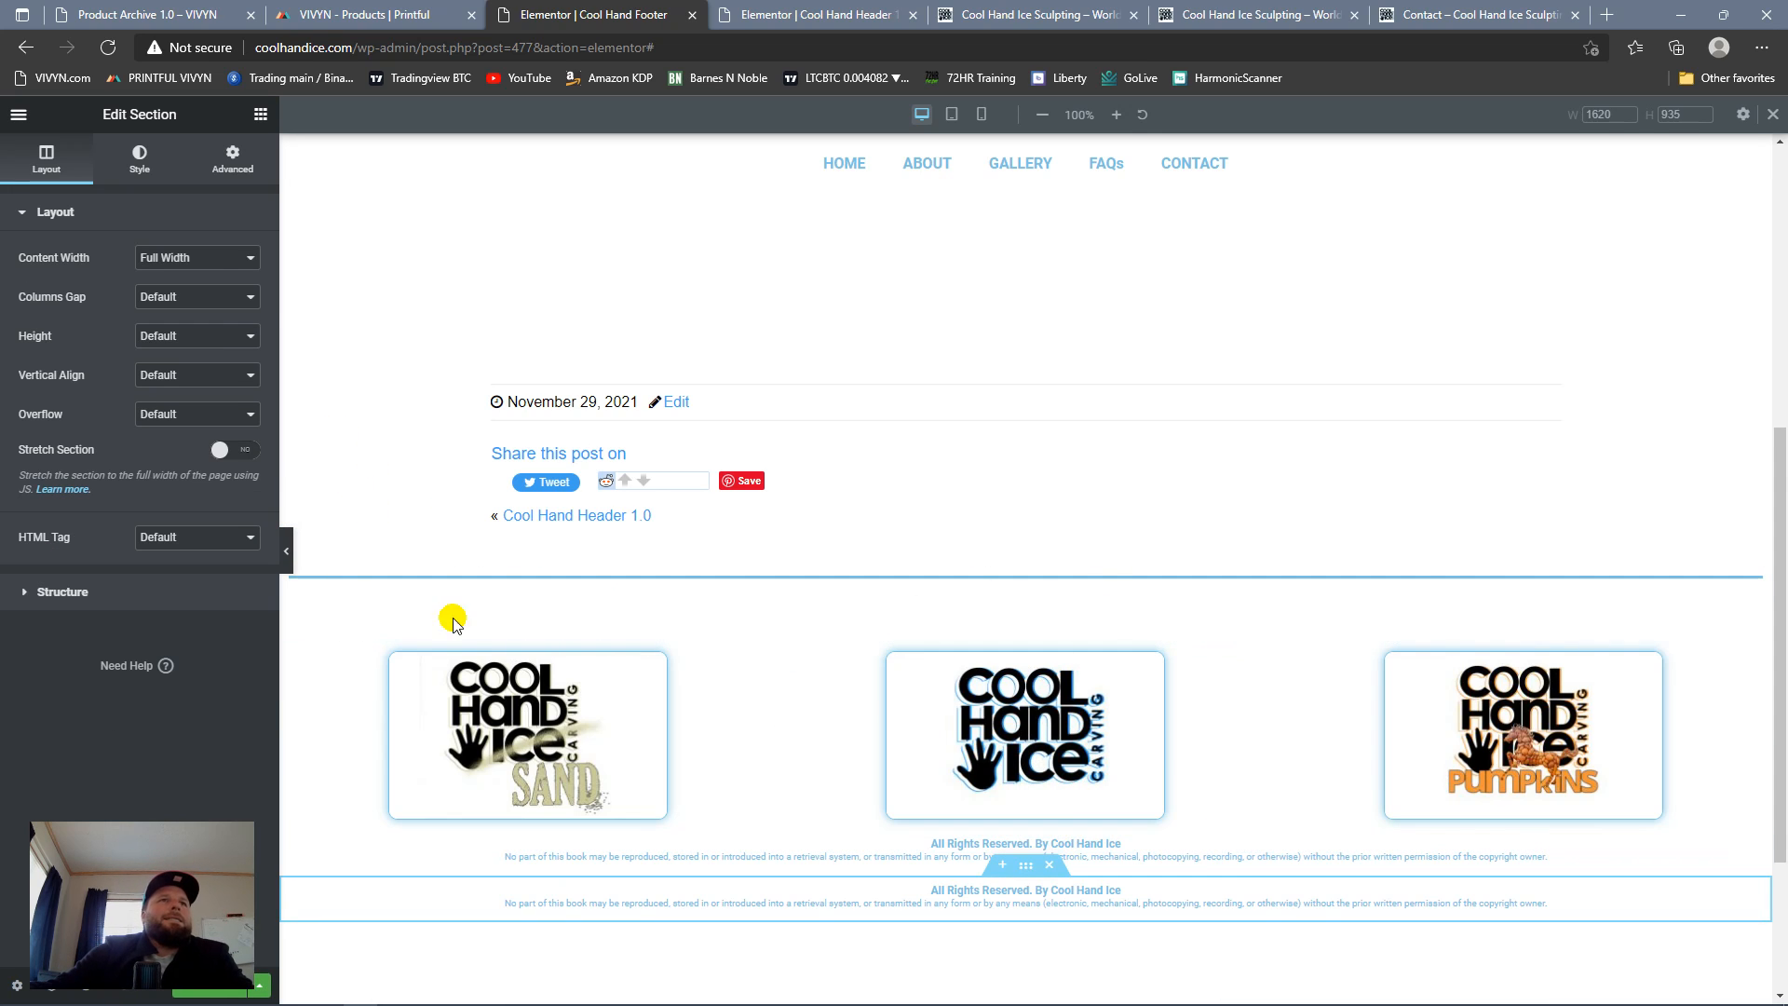
Step: Change the first heading of the upper copyright copy to "CoolHandIce.com"
{"action": "left_click", "coordinate": [1089, 843]}
{"action": "left_click", "coordinate": [46, 158]}
{"action": "left_click", "coordinate": [119, 279]}
{"action": "key", "text": "shift+Home"}
{"action": "key", "text": "BackSpace"}
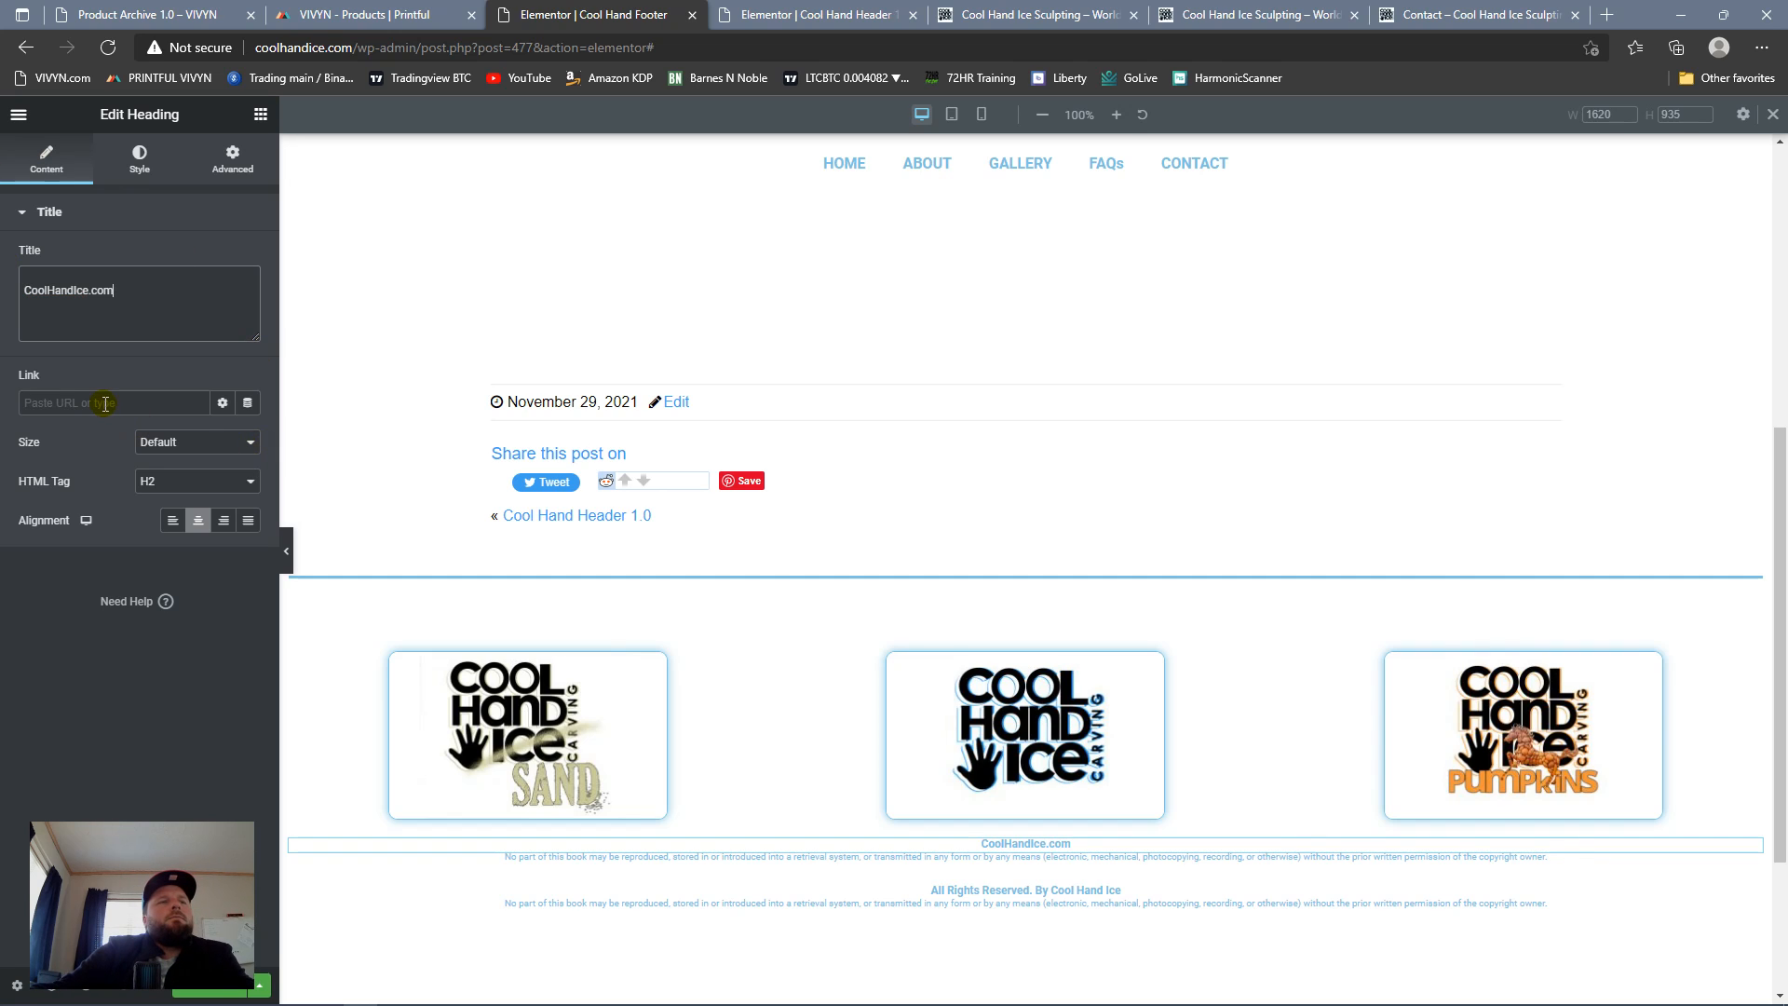
Step: Copy the live Contact page's address and set it as the link of the CoolHandIce.com heading
{"action": "left_click", "coordinate": [1477, 14]}
{"action": "left_click", "coordinate": [367, 52]}
{"action": "key", "text": "ctrl+c"}
{"action": "right_click", "coordinate": [365, 53]}
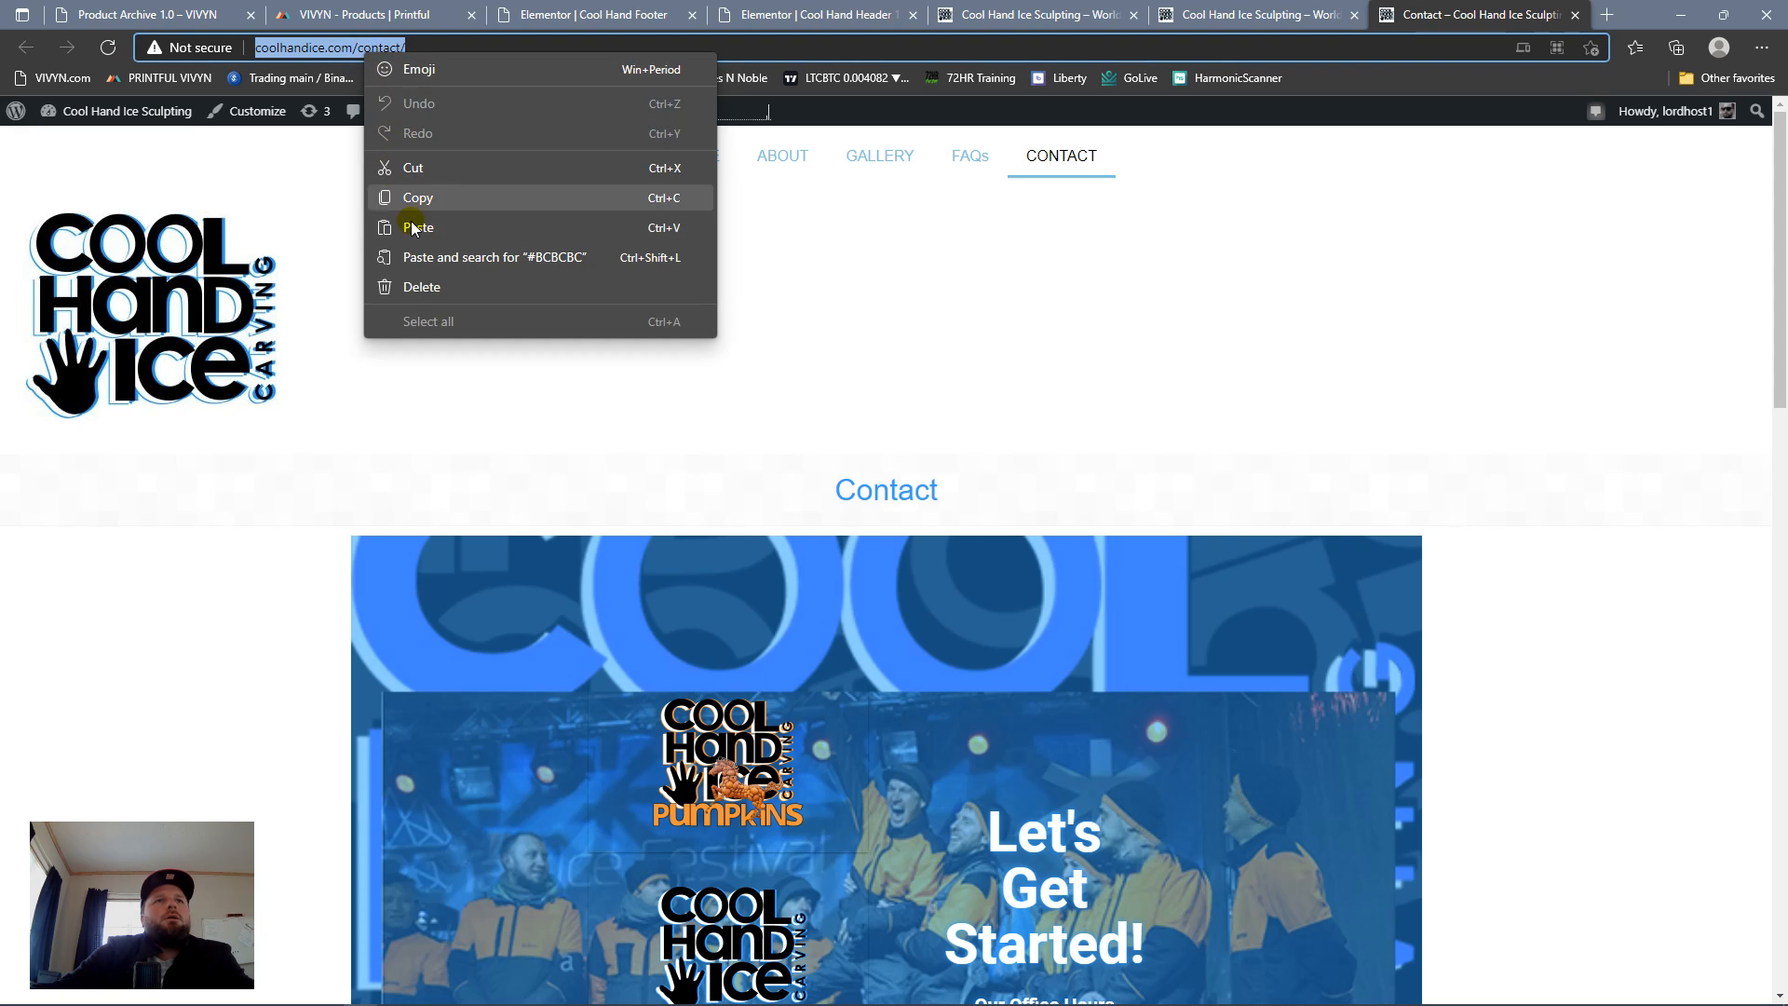
{"action": "left_click", "coordinate": [422, 201]}
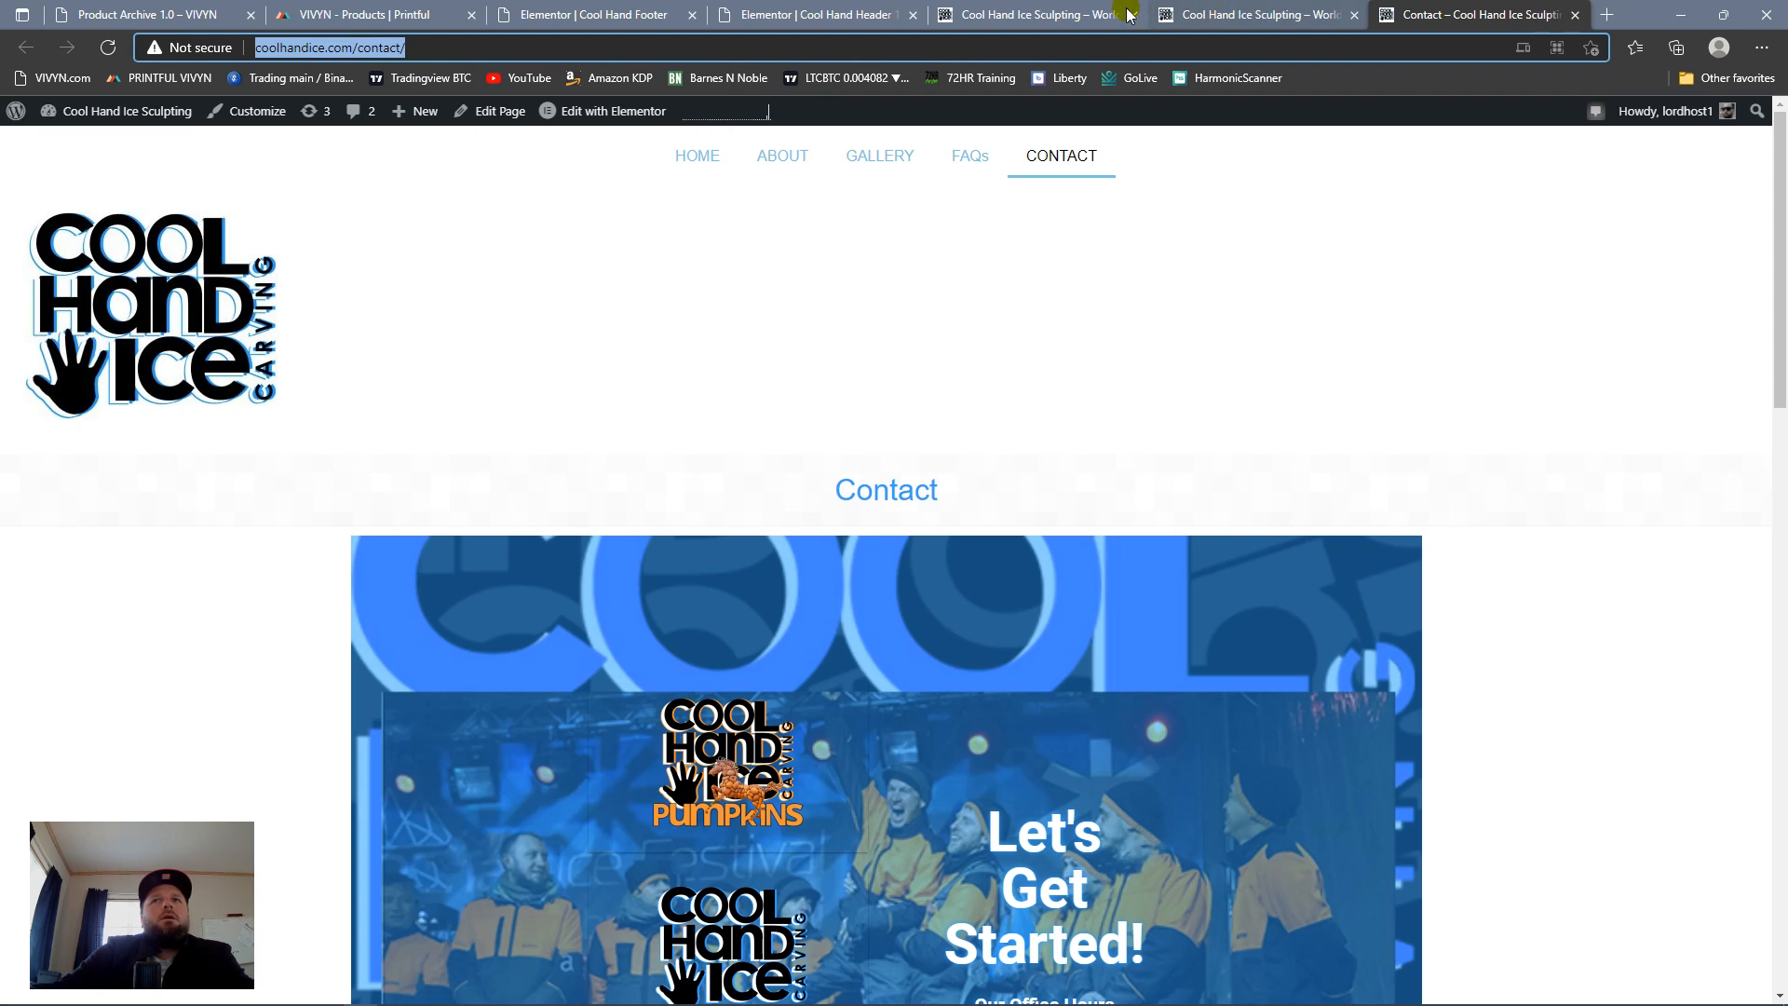
{"action": "left_click", "coordinate": [803, 14]}
{"action": "left_click", "coordinate": [592, 11]}
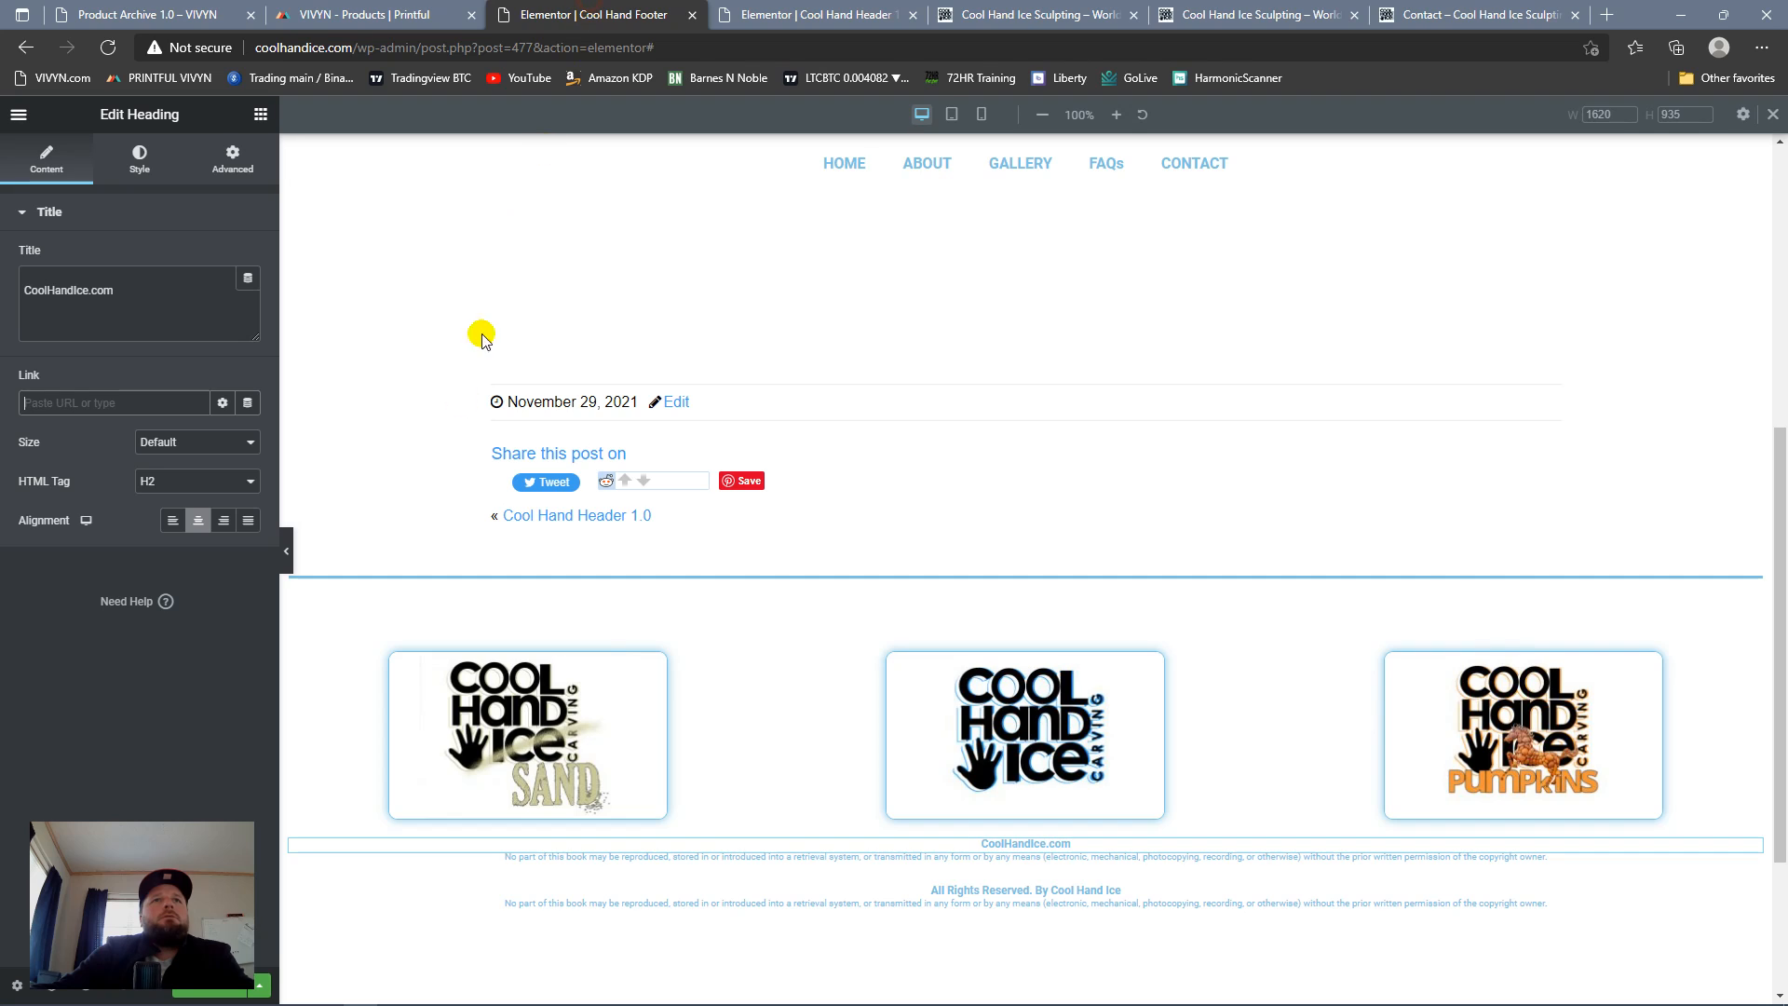
{"action": "left_click", "coordinate": [135, 403]}
{"action": "key", "text": "ctrl+v"}
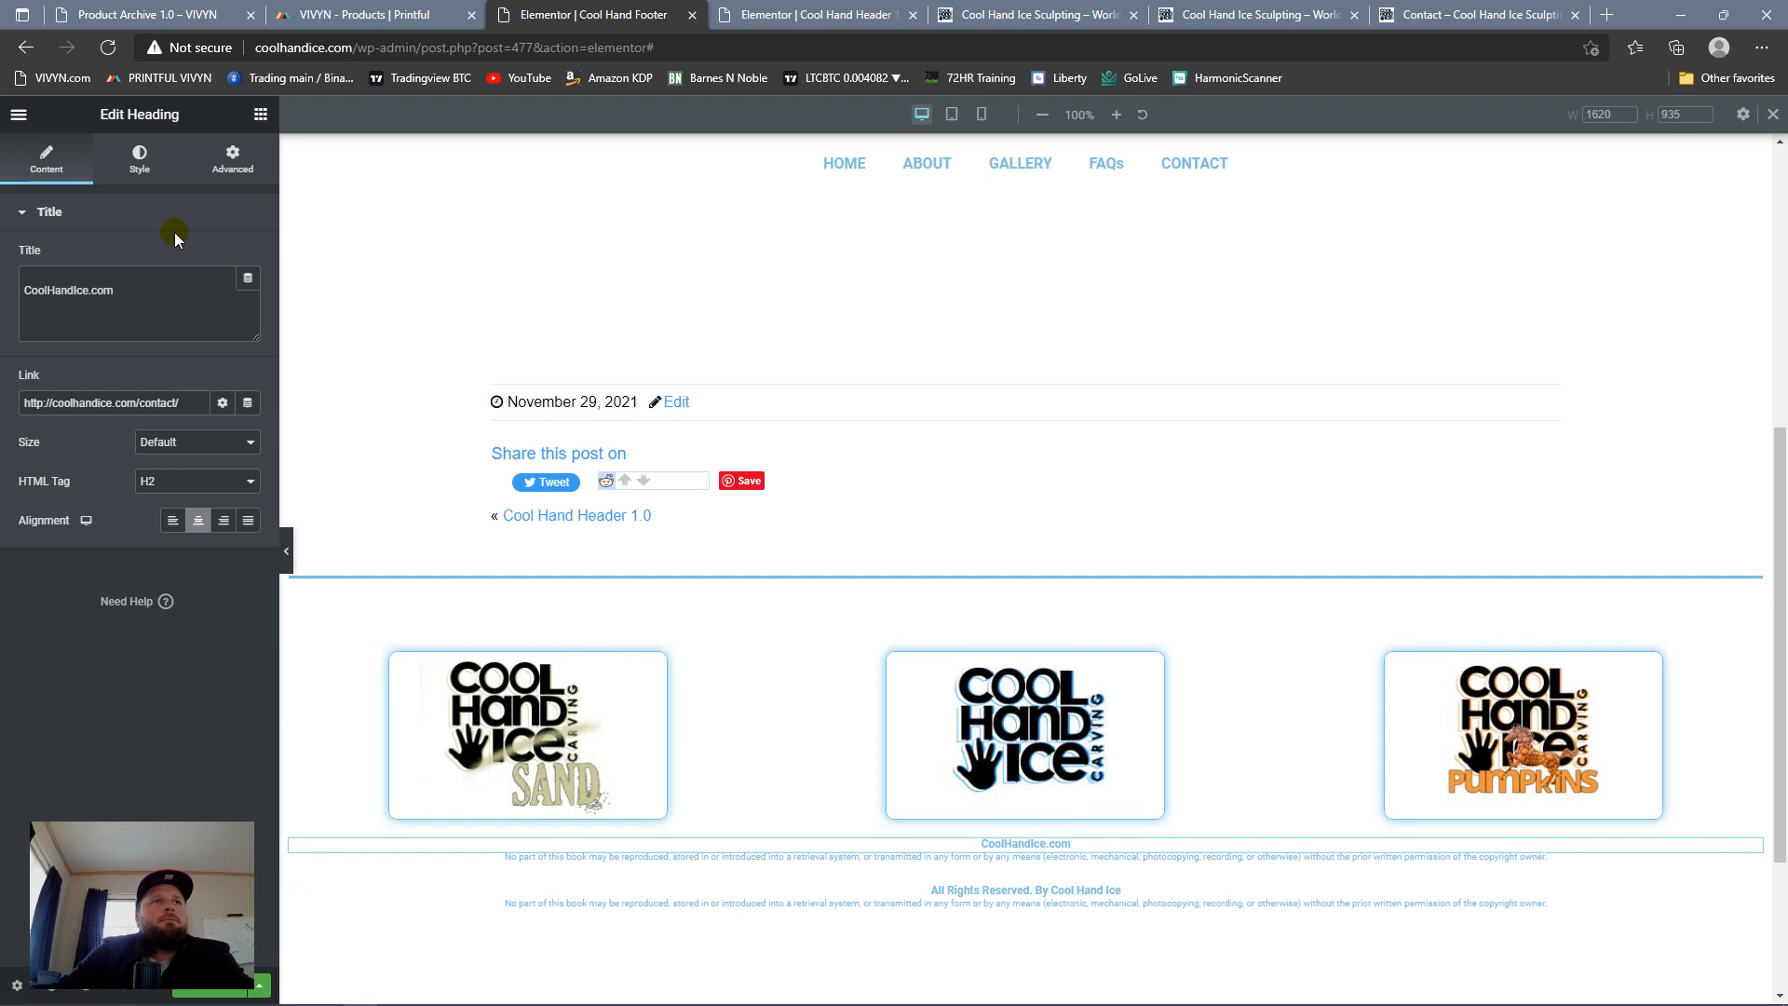
Step: Set the CoolHandIce.com heading's font size to 16 px and delete the small-print heading directly beneath it
{"action": "left_click", "coordinate": [140, 160]}
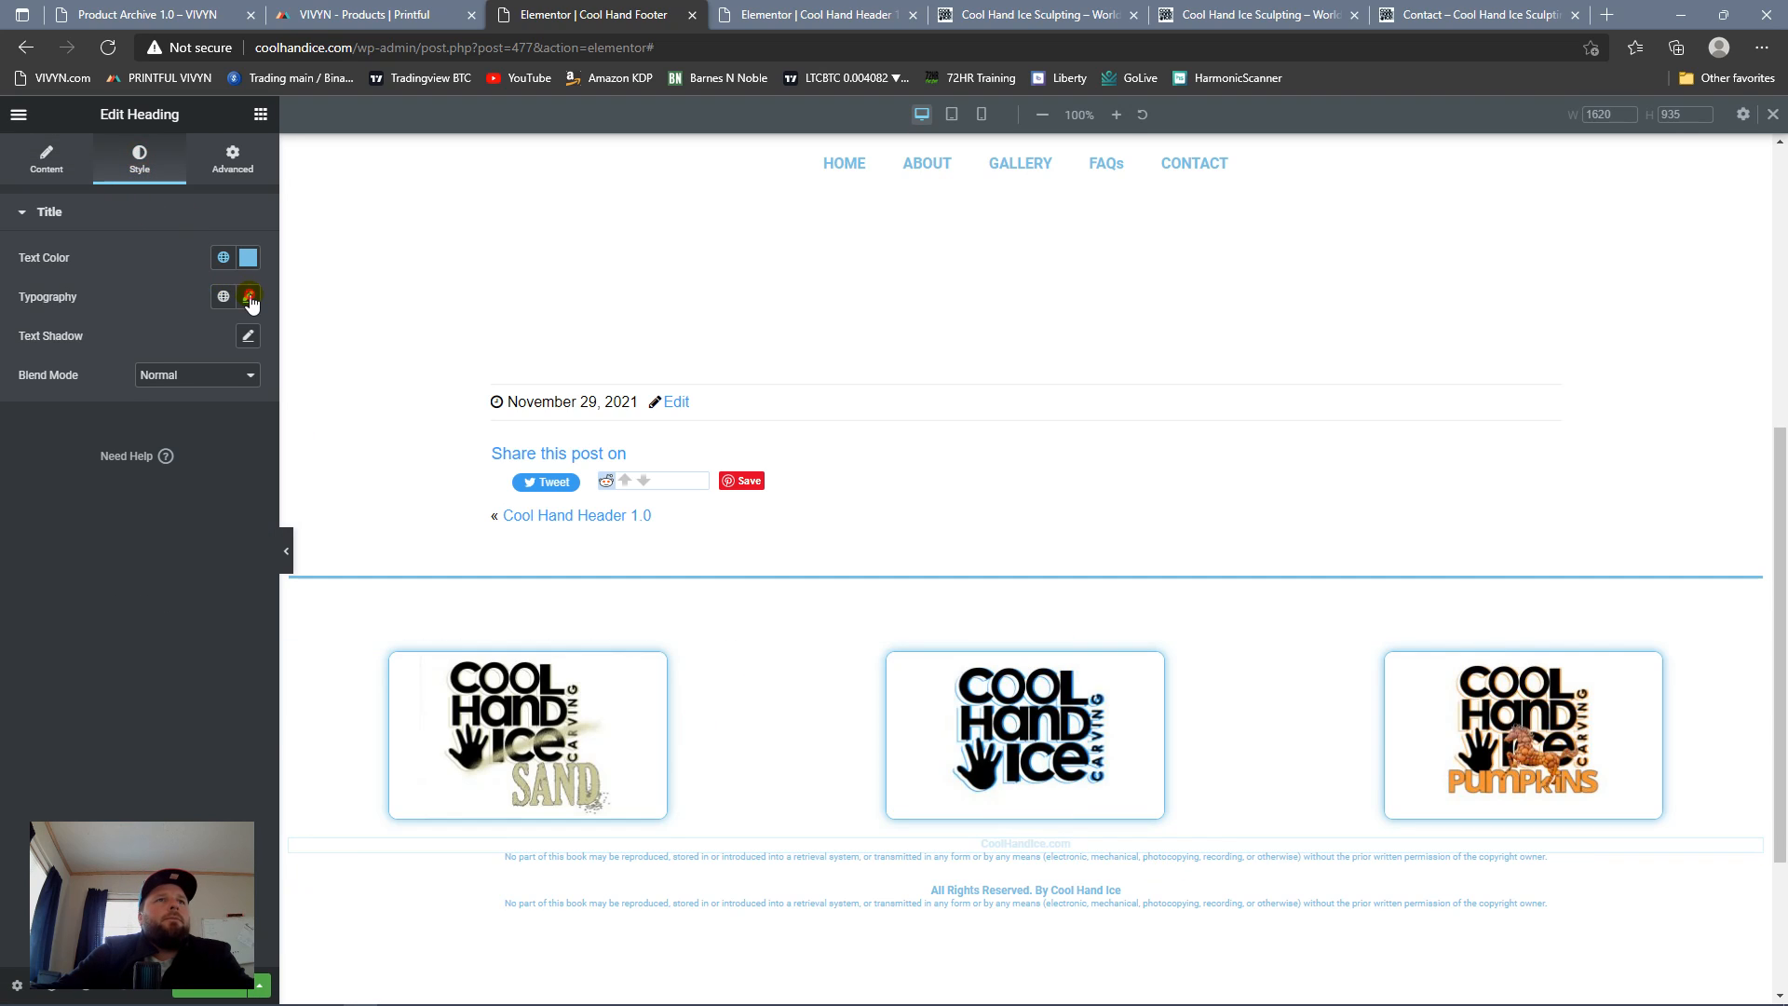
{"action": "left_click", "coordinate": [249, 297]}
{"action": "left_click", "coordinate": [233, 440]}
{"action": "left_click", "coordinate": [234, 439]}
{"action": "left_click", "coordinate": [234, 439]}
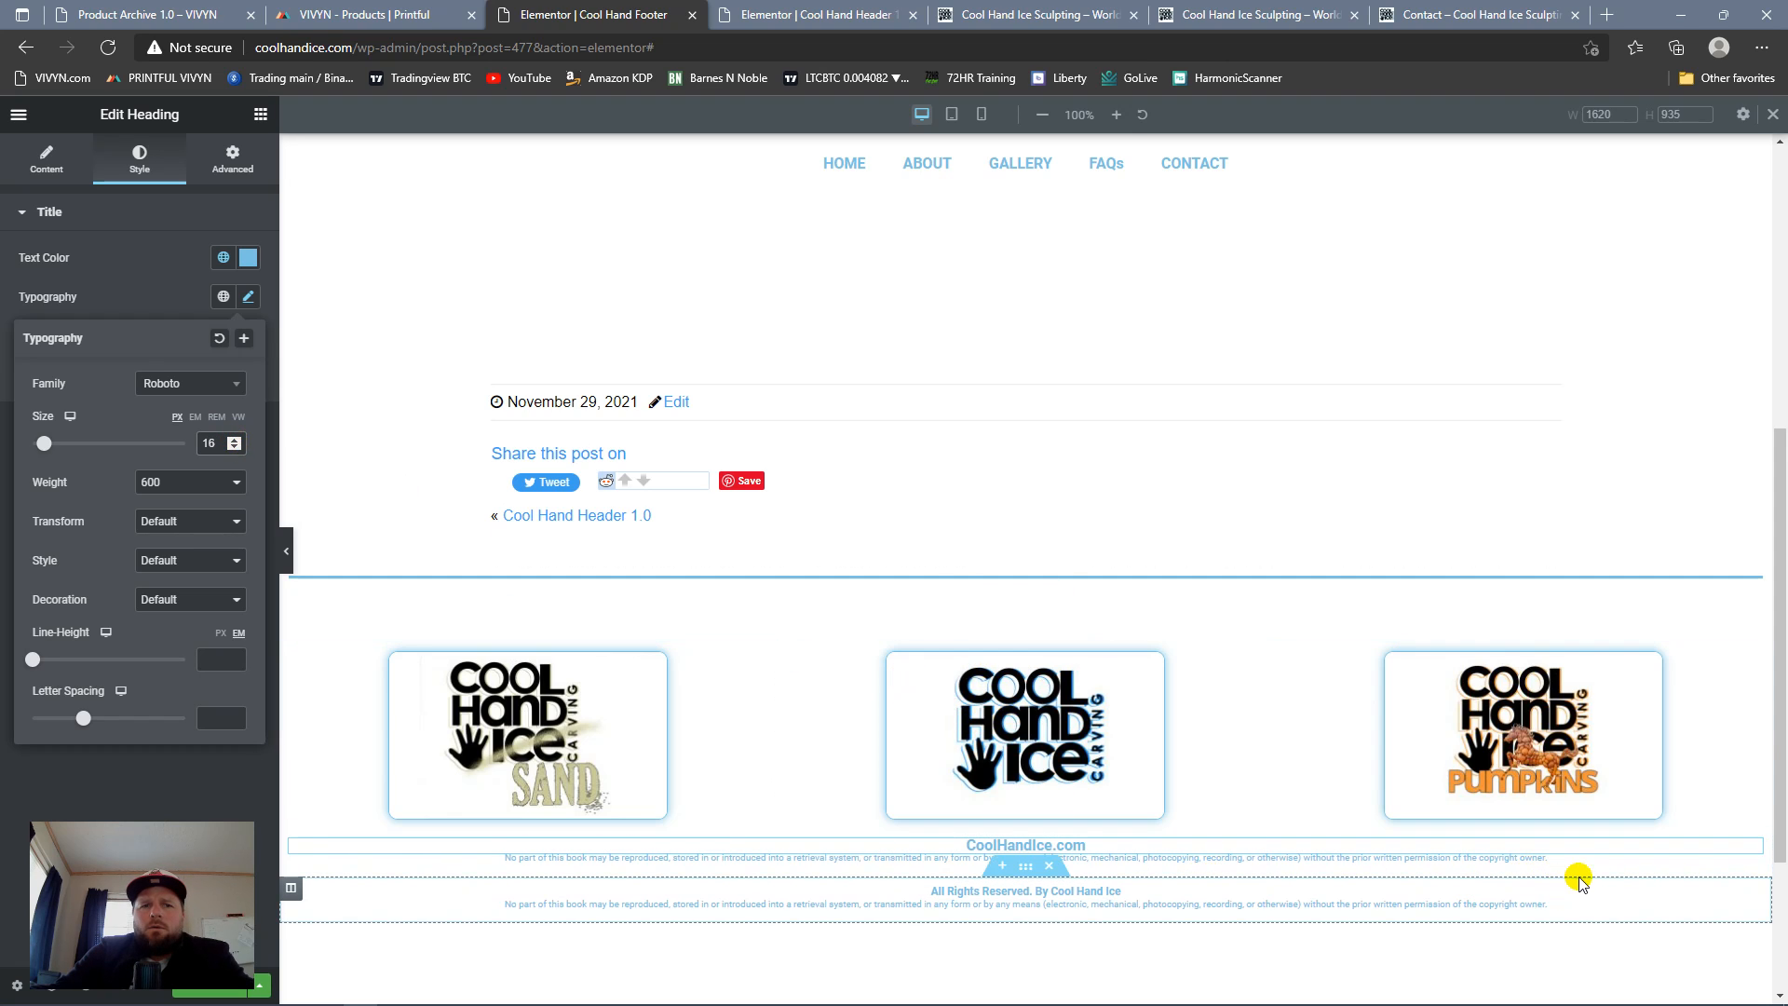
{"action": "right_click", "coordinate": [1749, 858]}
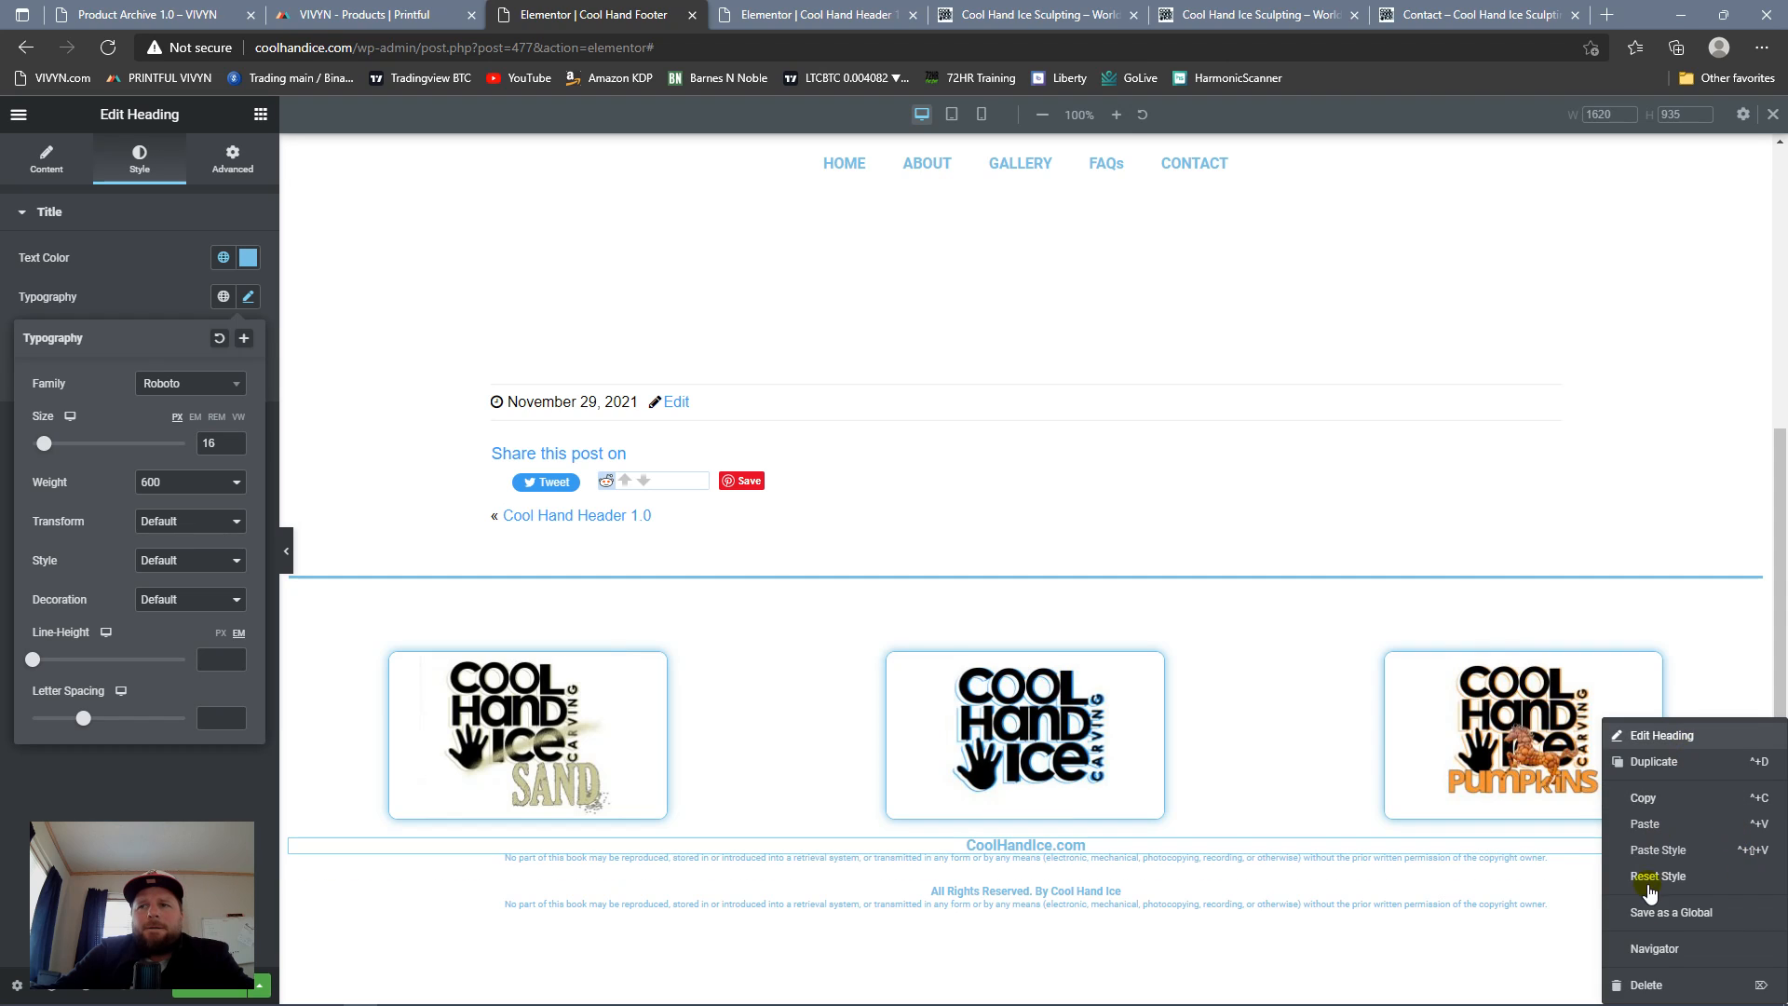
{"action": "left_click", "coordinate": [1645, 984]}
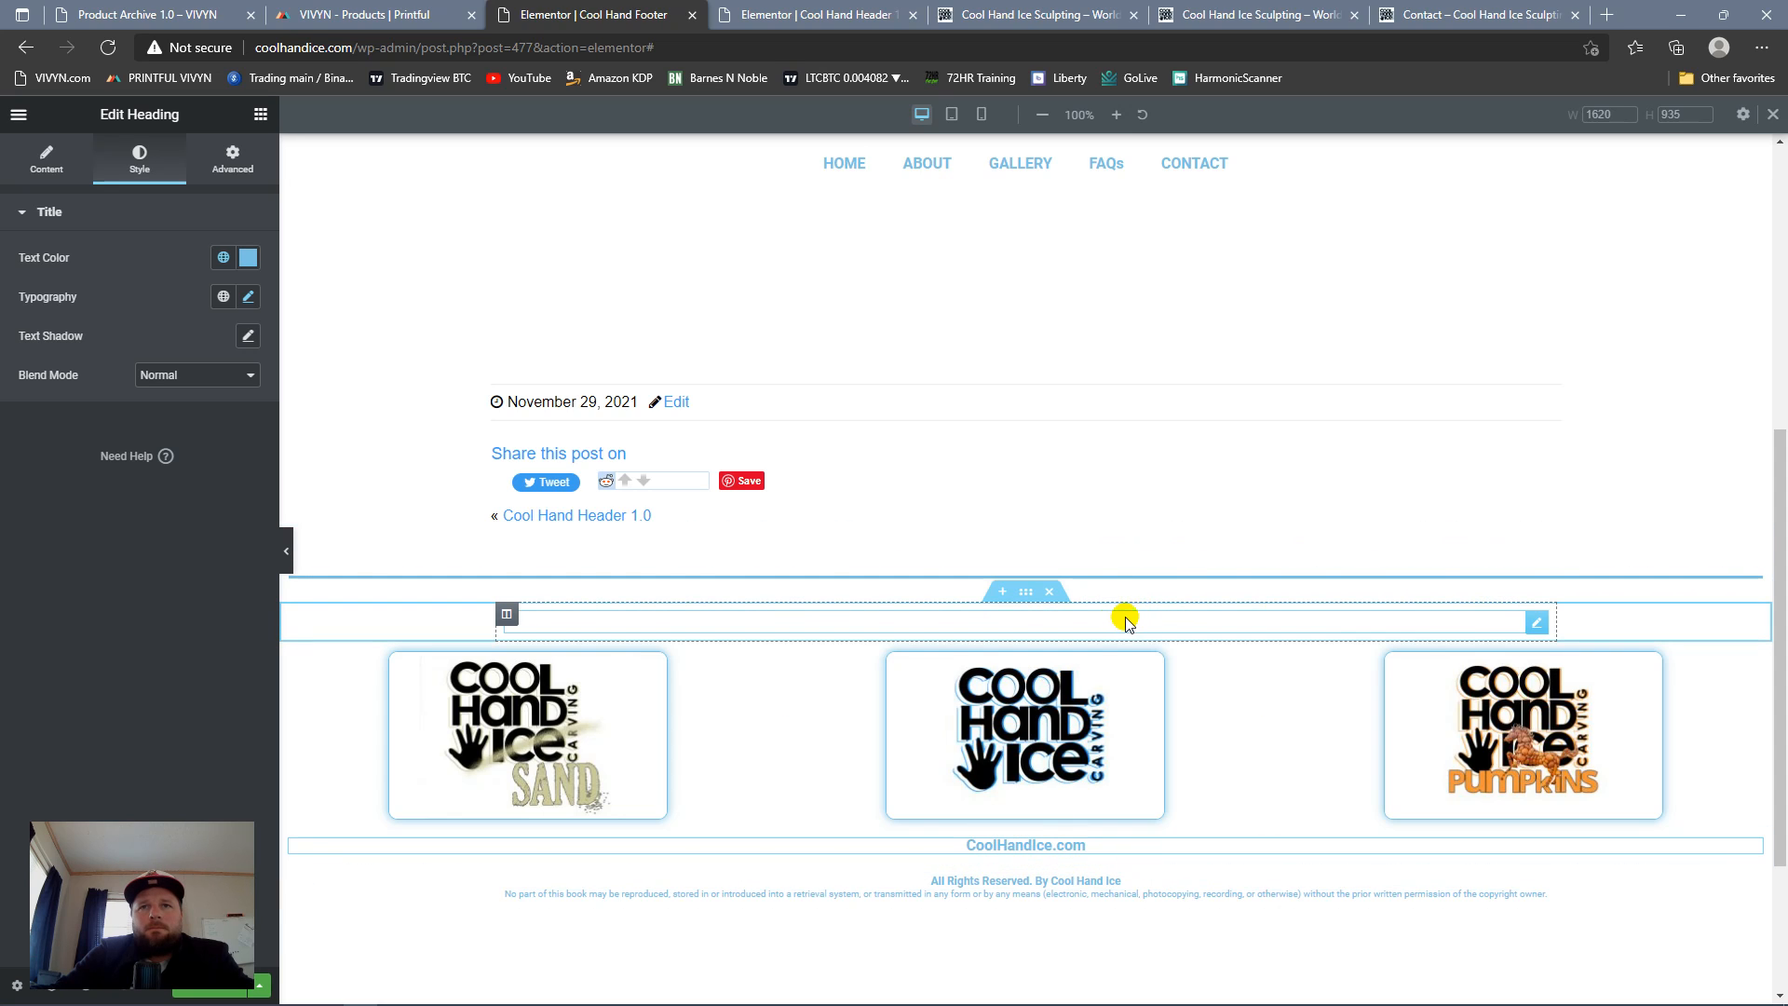
Step: Duplicate the spacer above the logos and move one copy directly above the CoolHandIce.com heading
{"action": "right_click", "coordinate": [1533, 622]}
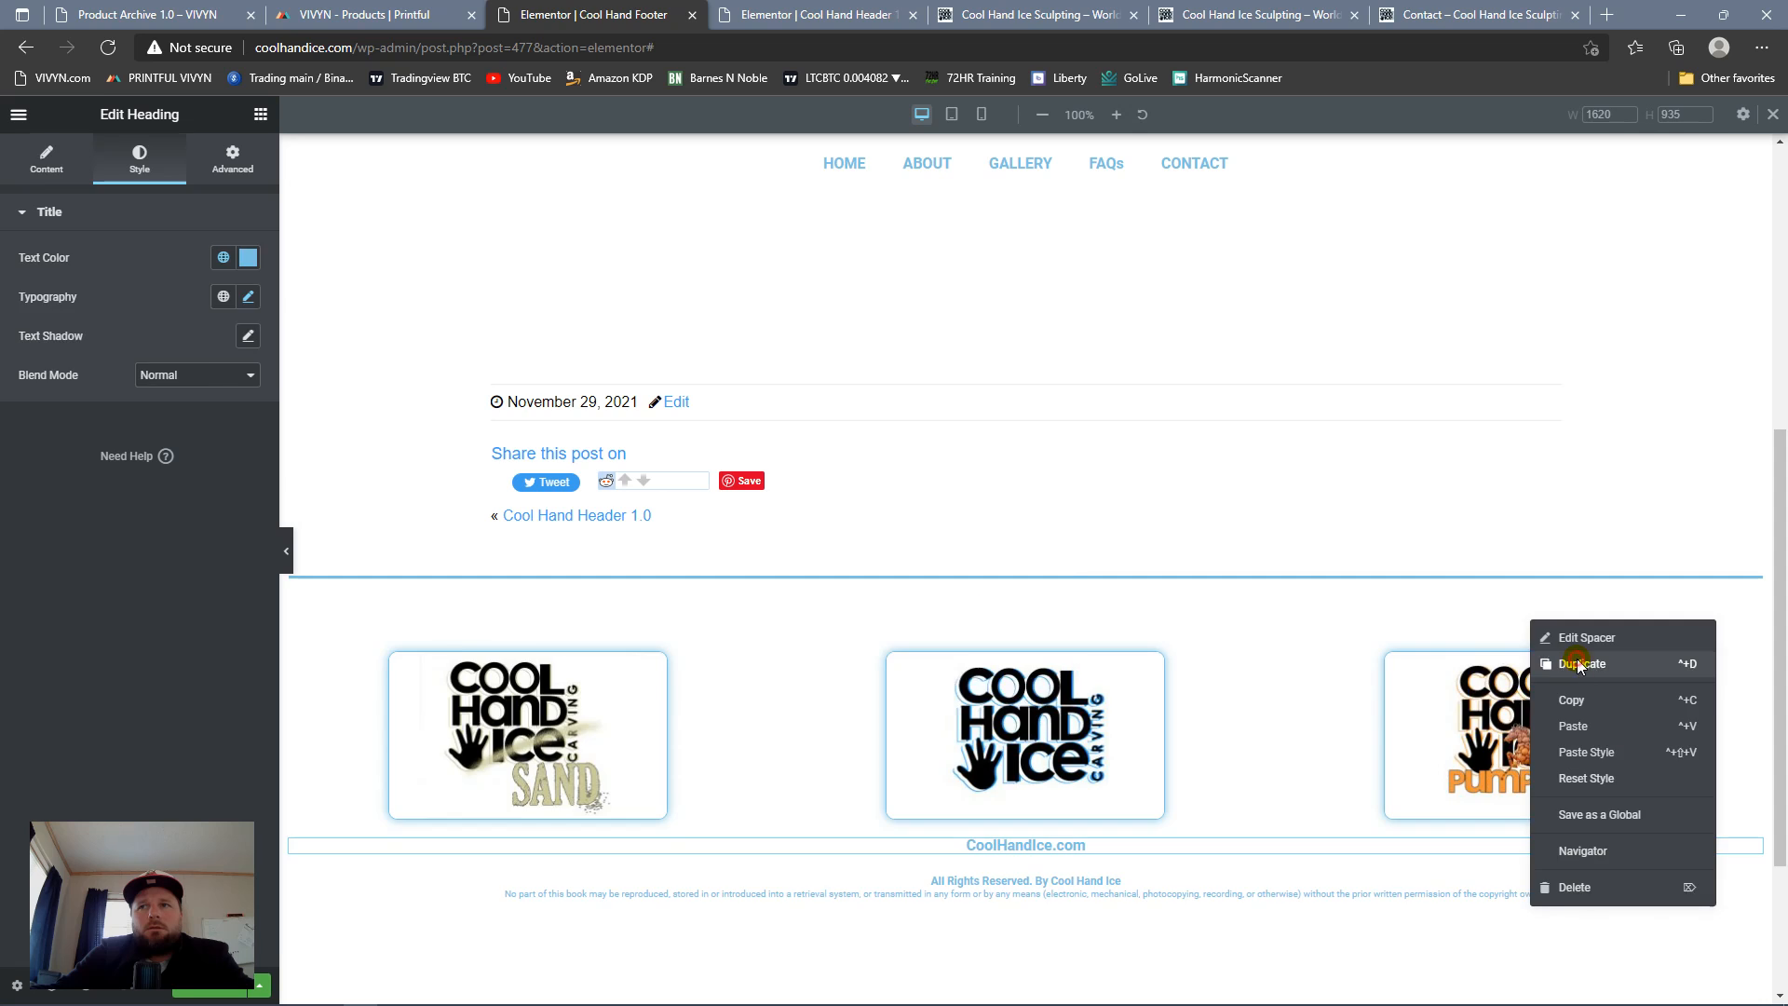
{"action": "left_click", "coordinate": [1581, 665]}
{"action": "left_click_drag", "start_coordinate": [1537, 650], "coordinate": [1116, 885]}
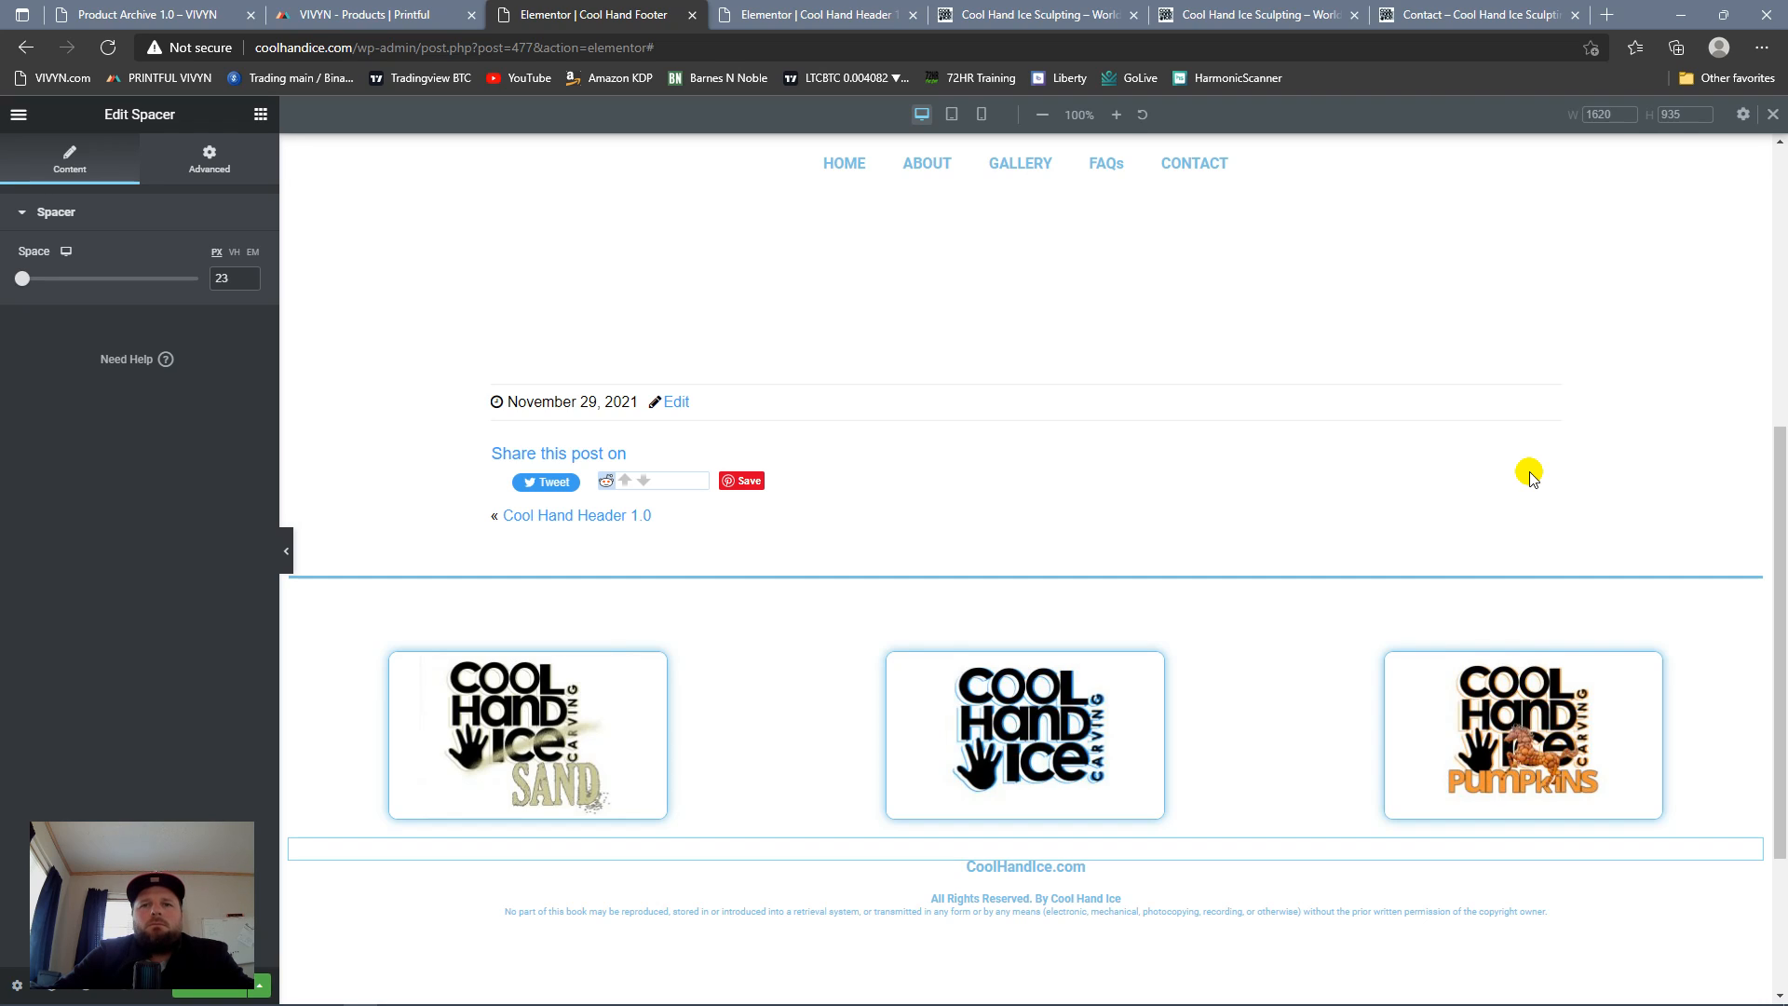
Step: Add a vertical bar separator after "CoolHandIce.com" in the heading's title
{"action": "scroll", "coordinate": [916, 477], "scroll_direction": "up", "scroll_amount": 6}
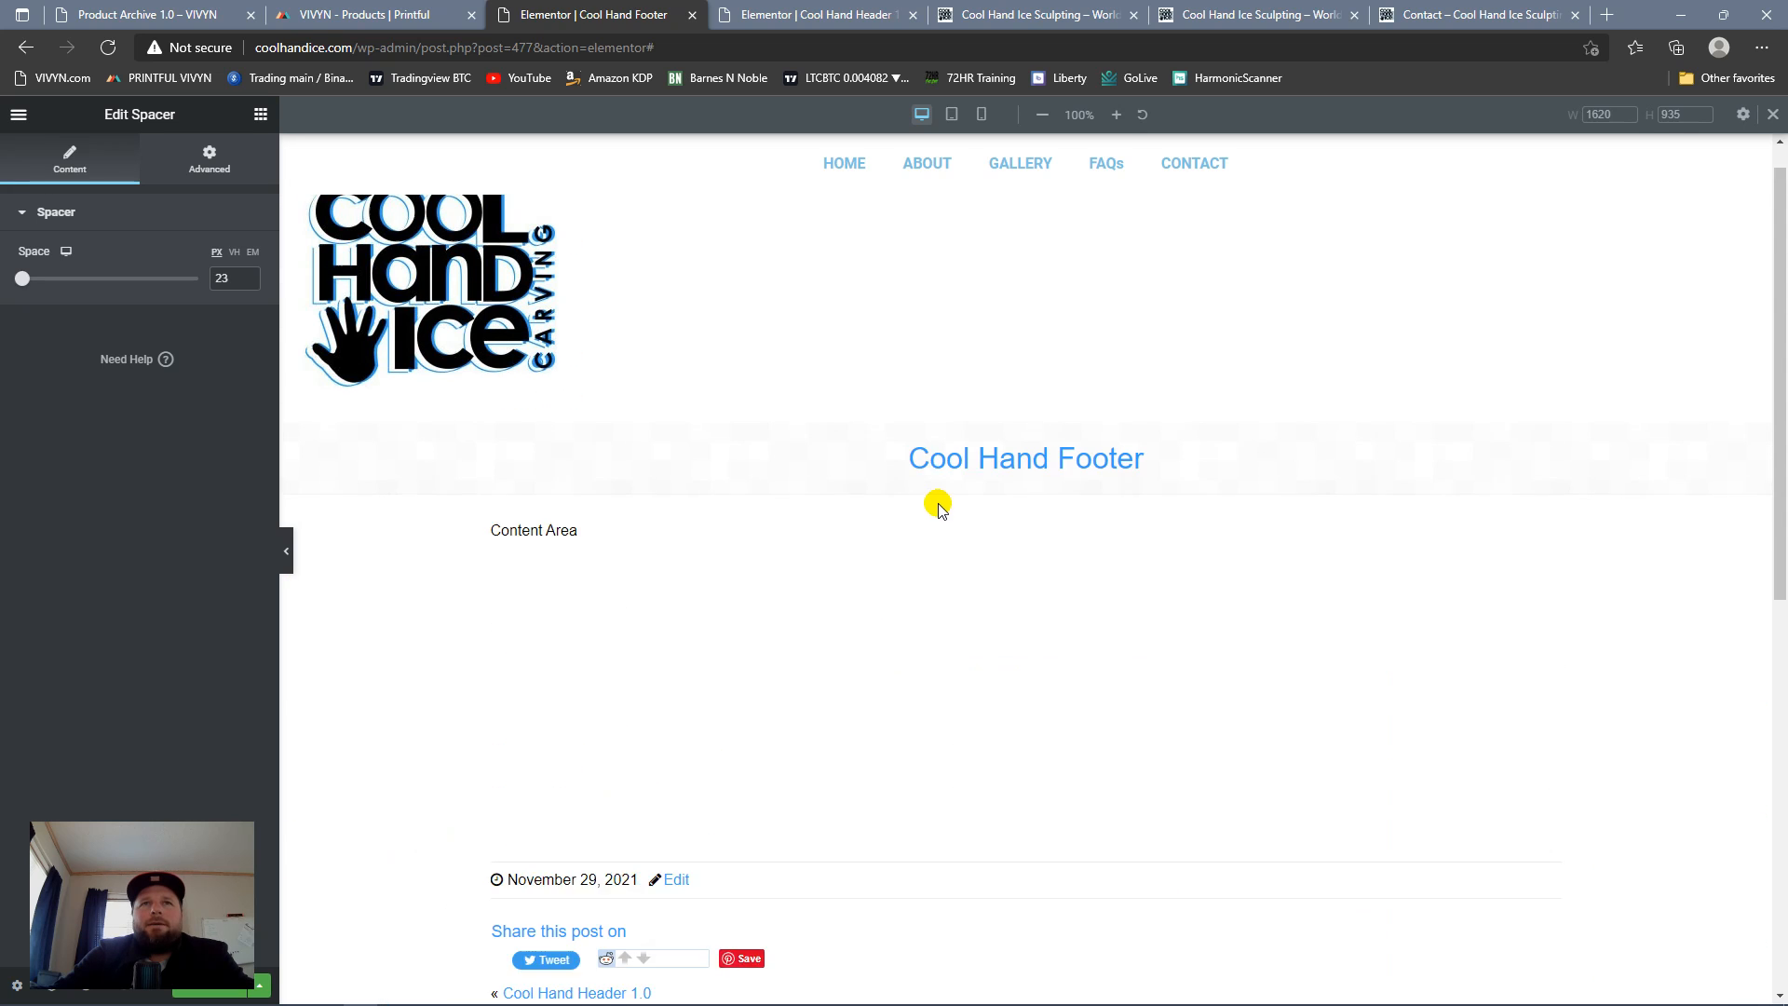
{"action": "scroll", "coordinate": [922, 494], "scroll_direction": "down", "scroll_amount": 6}
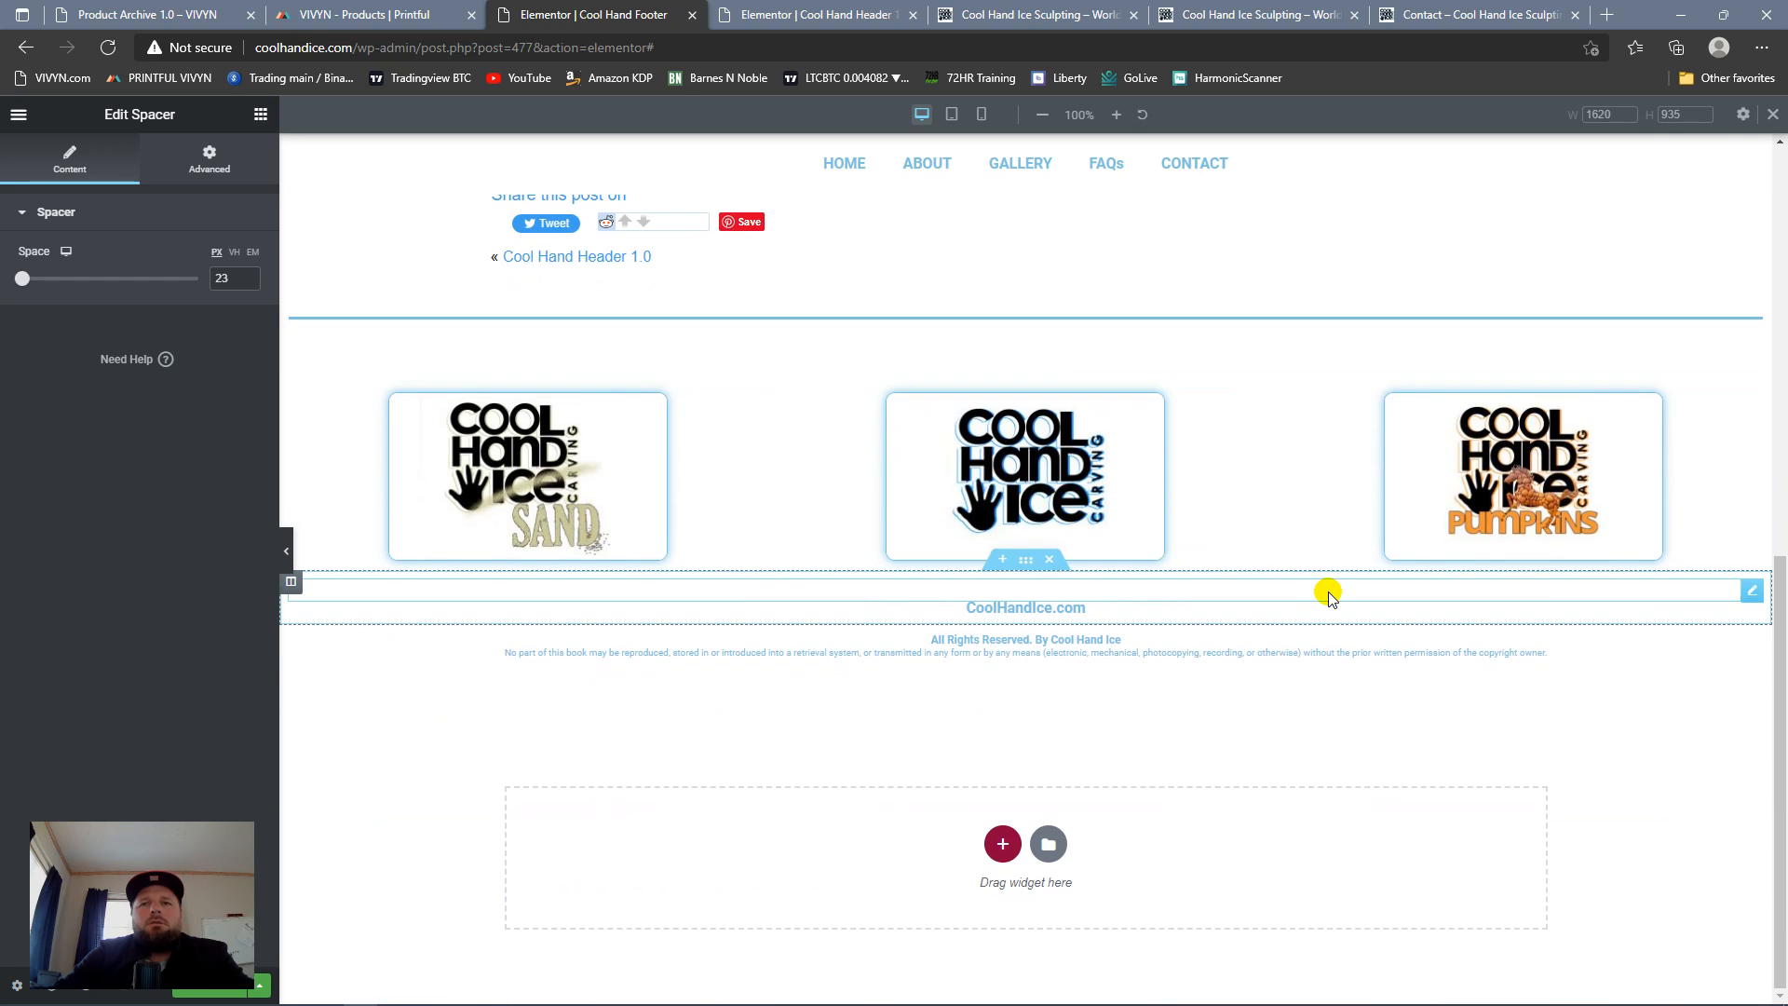
{"action": "left_click", "coordinate": [1098, 607]}
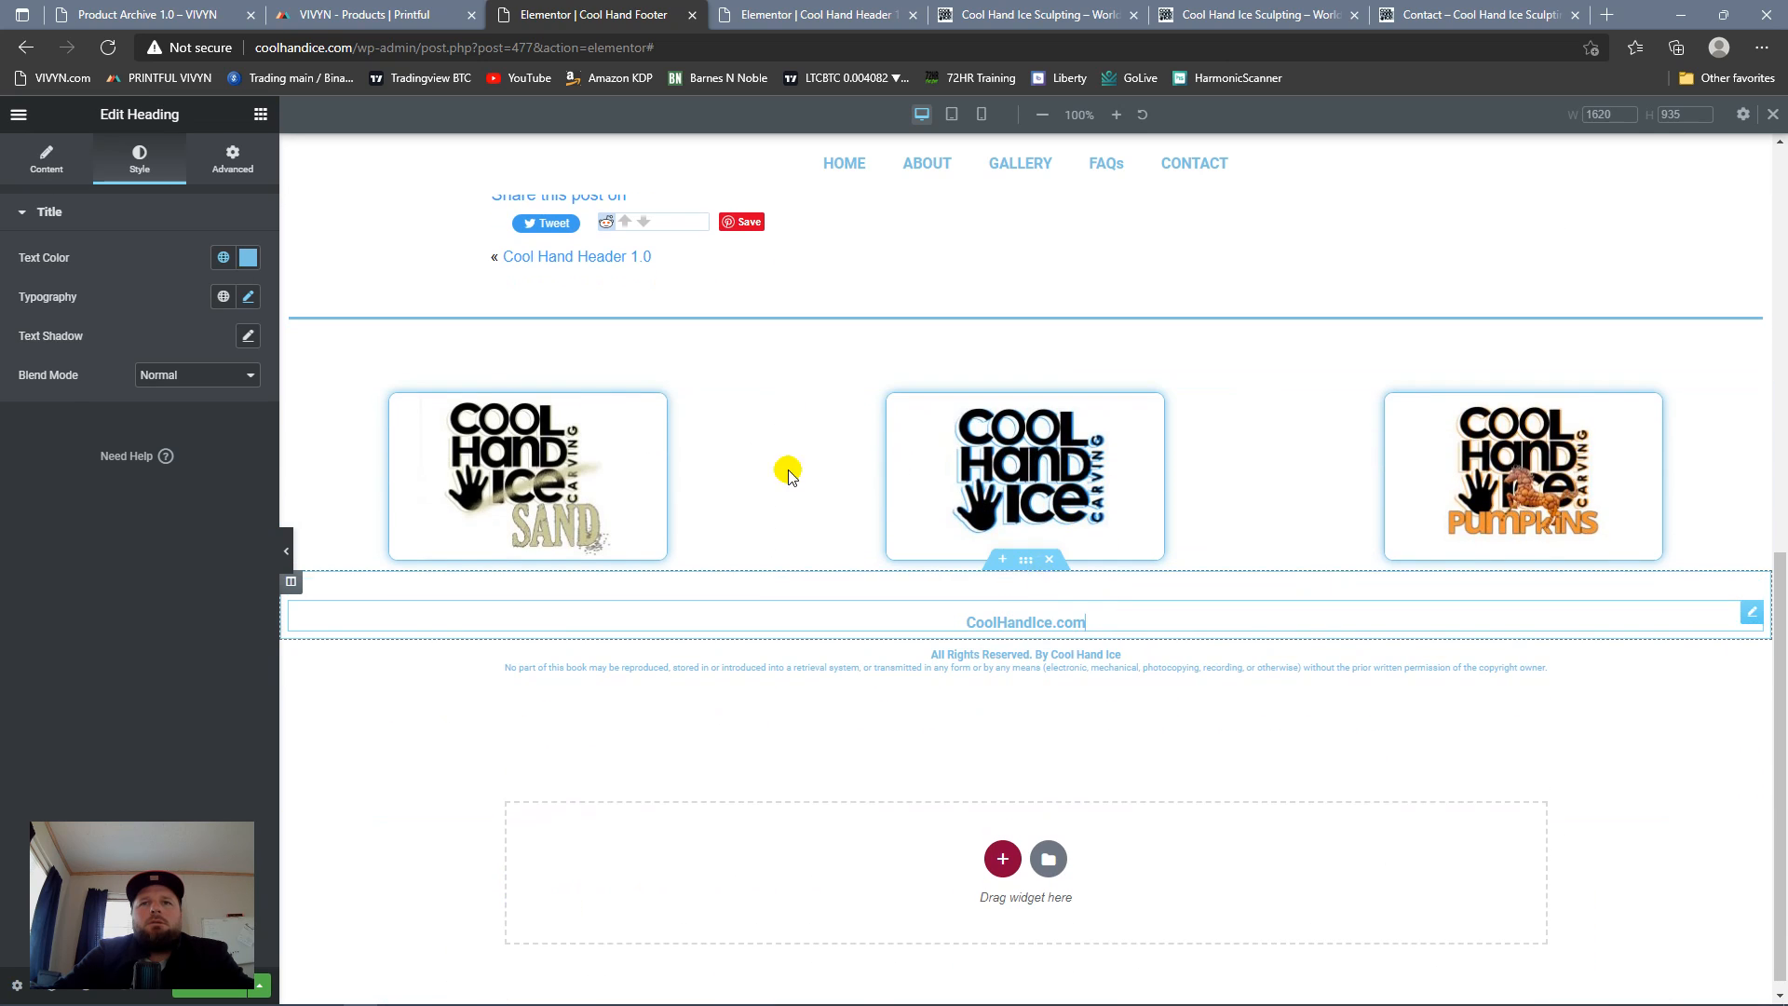
{"action": "left_click", "coordinate": [47, 163]}
{"action": "left_click", "coordinate": [168, 290]}
{"action": "type", "text": "|"}
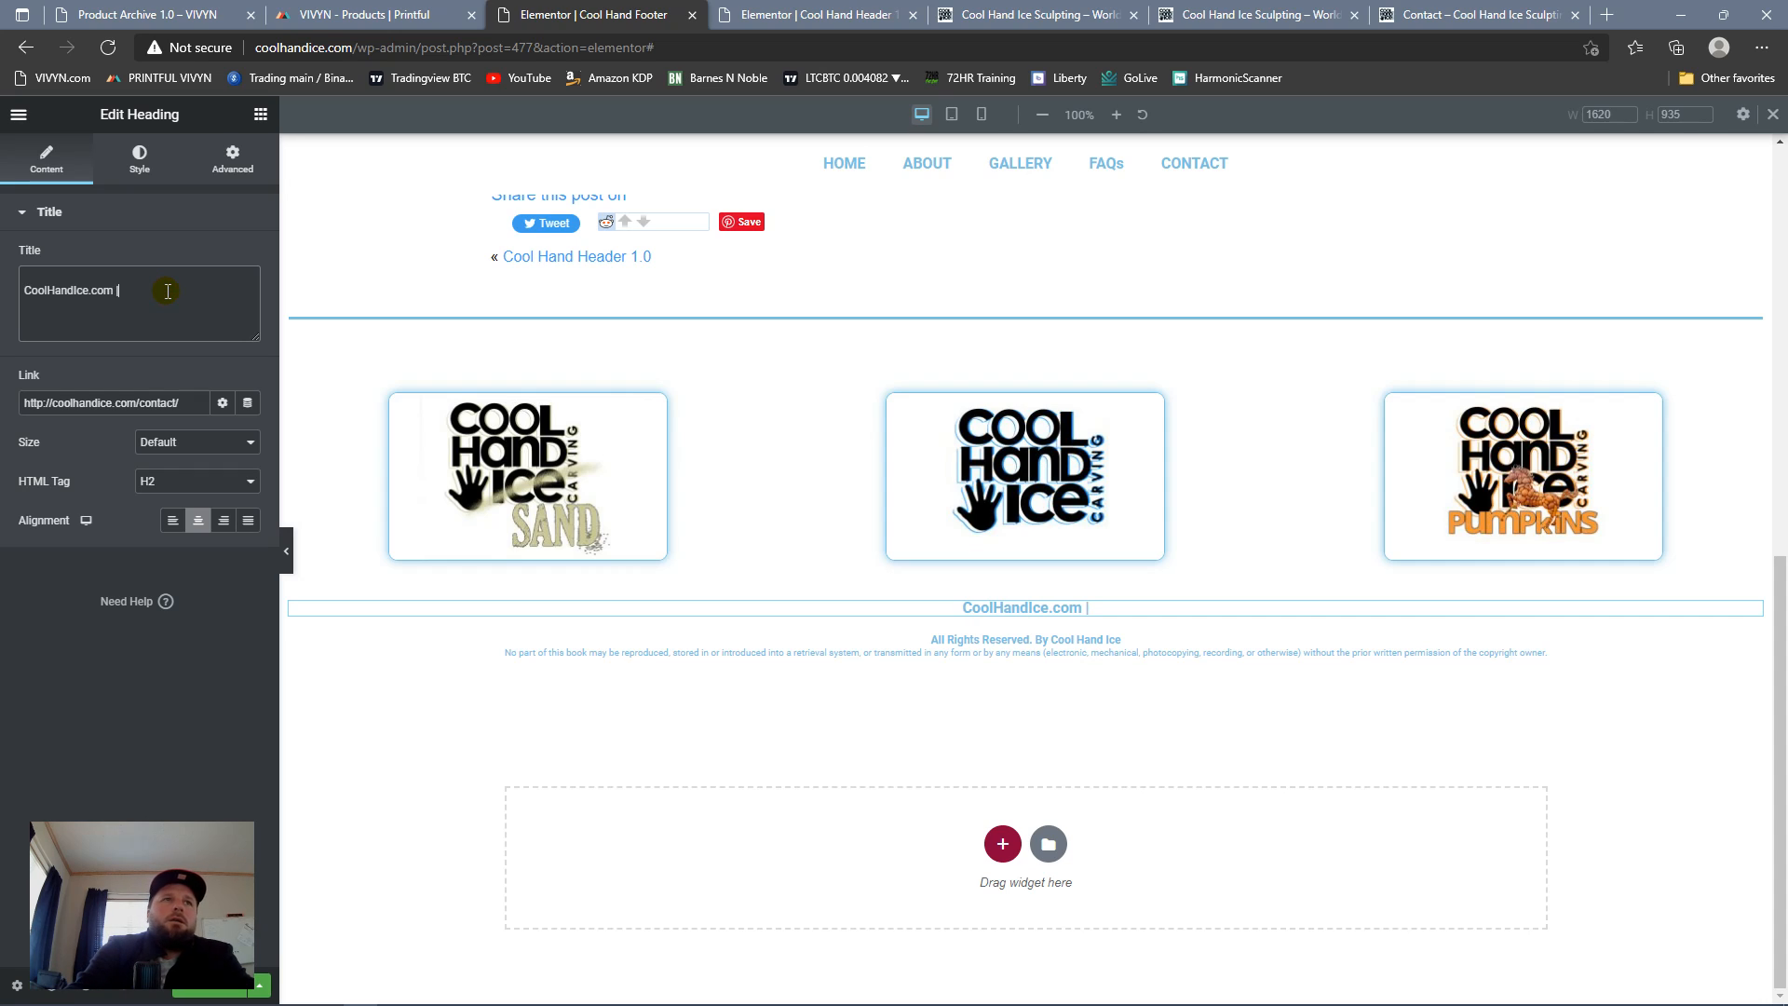
{"action": "type", "text": " World Cha"}
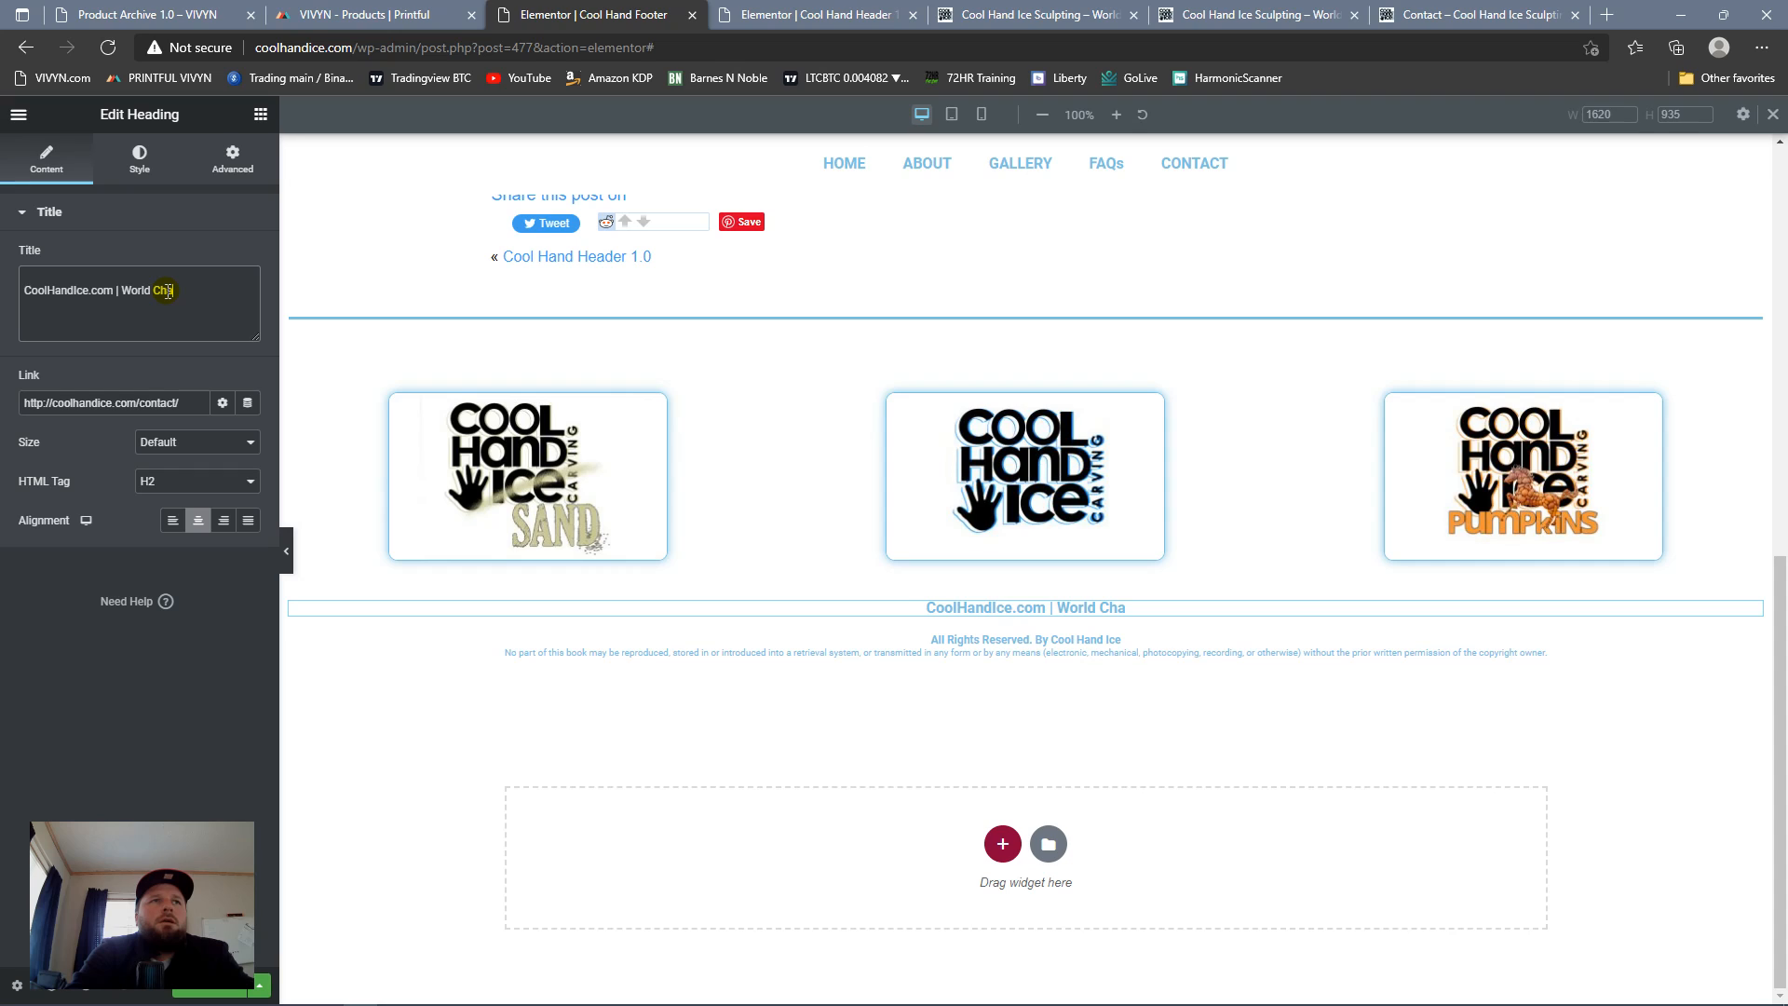
{"action": "type", "text": "mpion "}
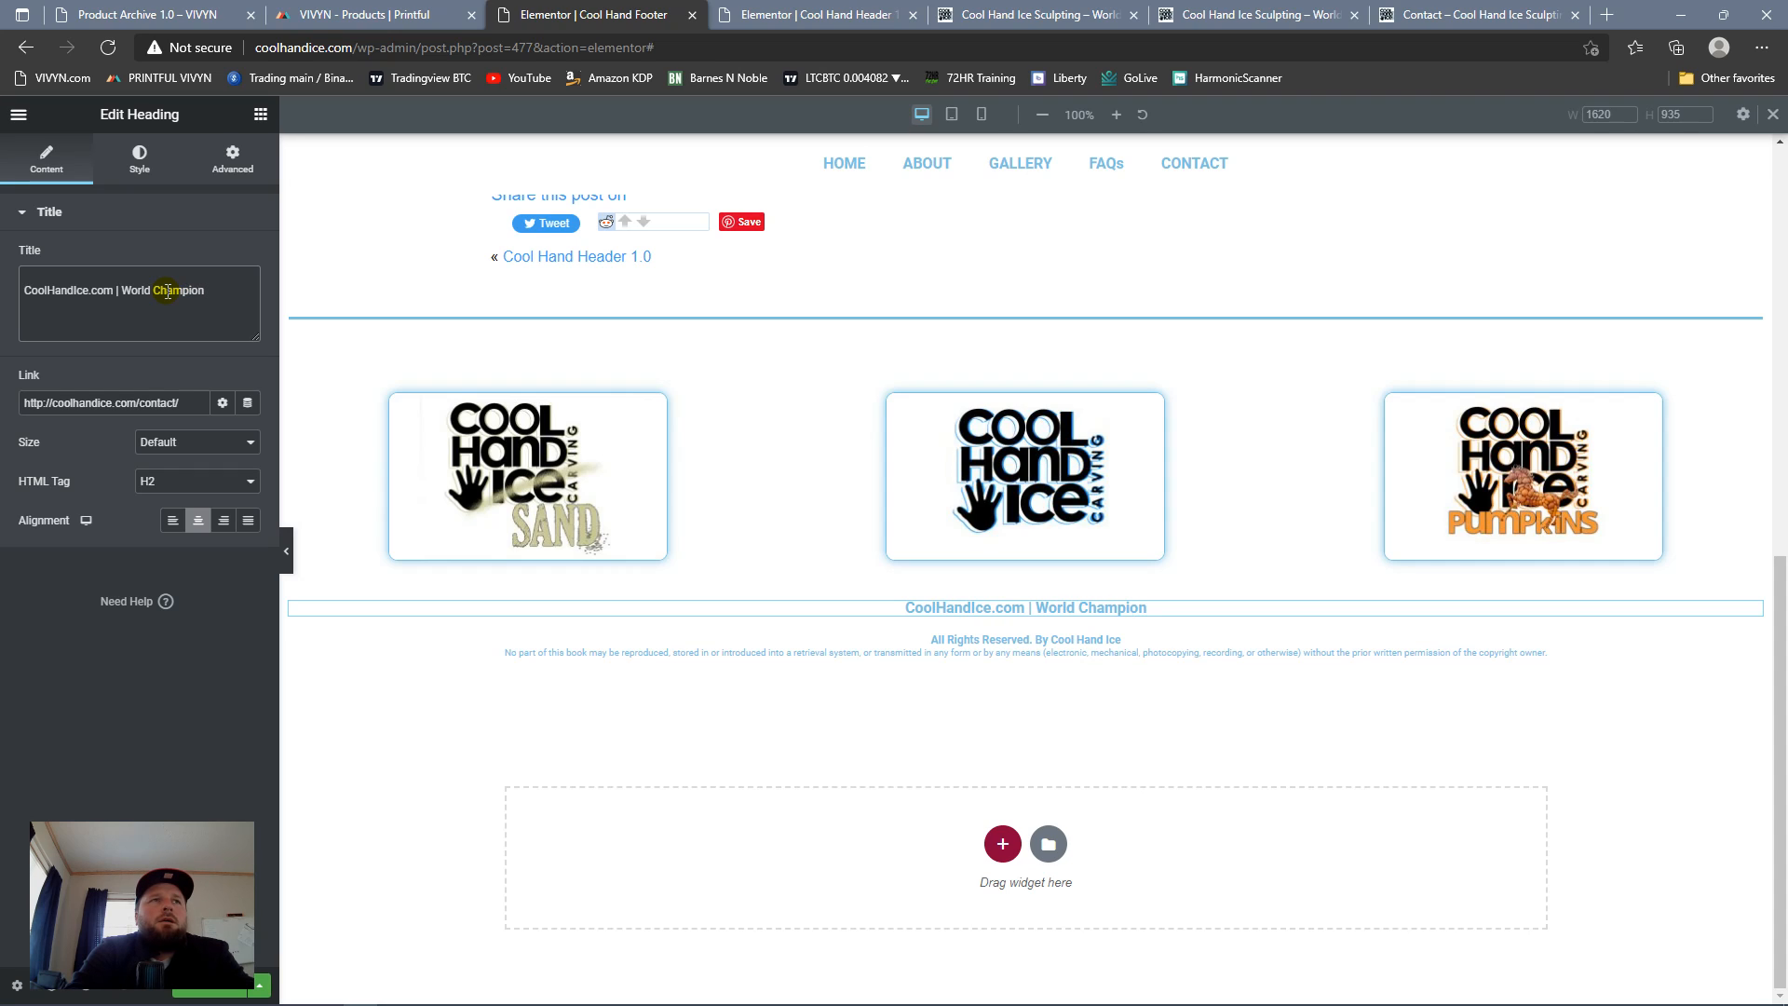
{"action": "type", "text": "Ice Car"}
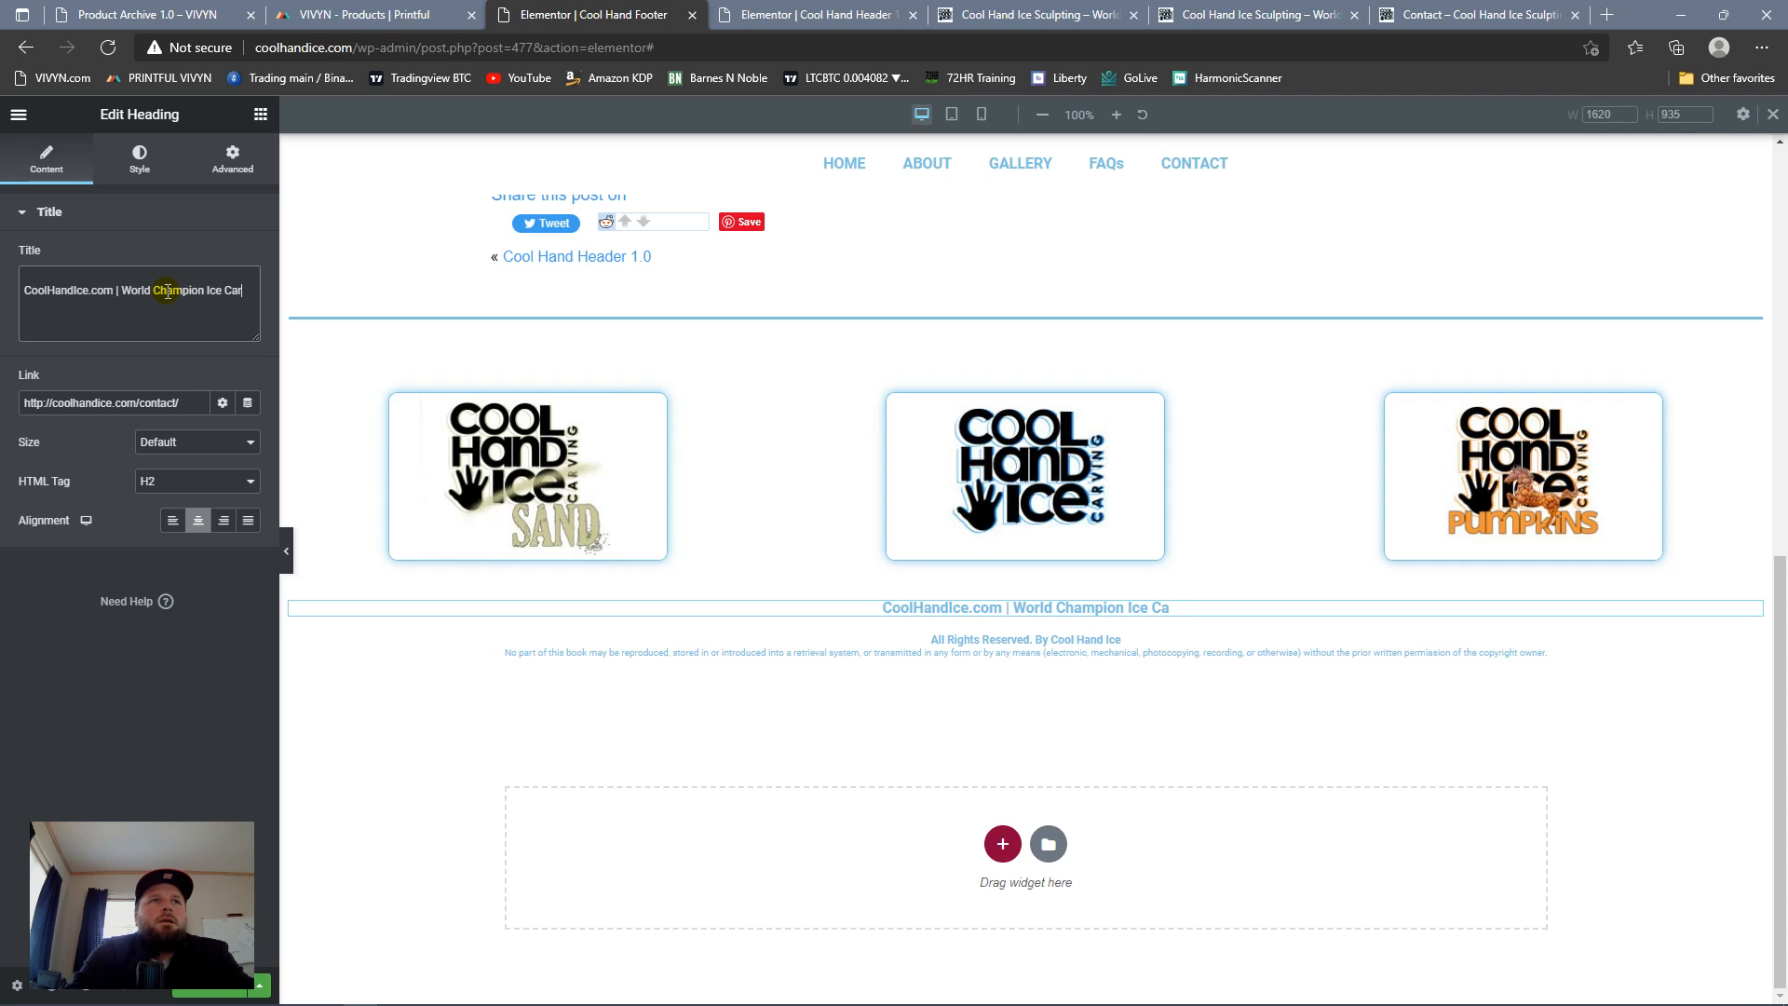
{"action": "type", "text": "ving"}
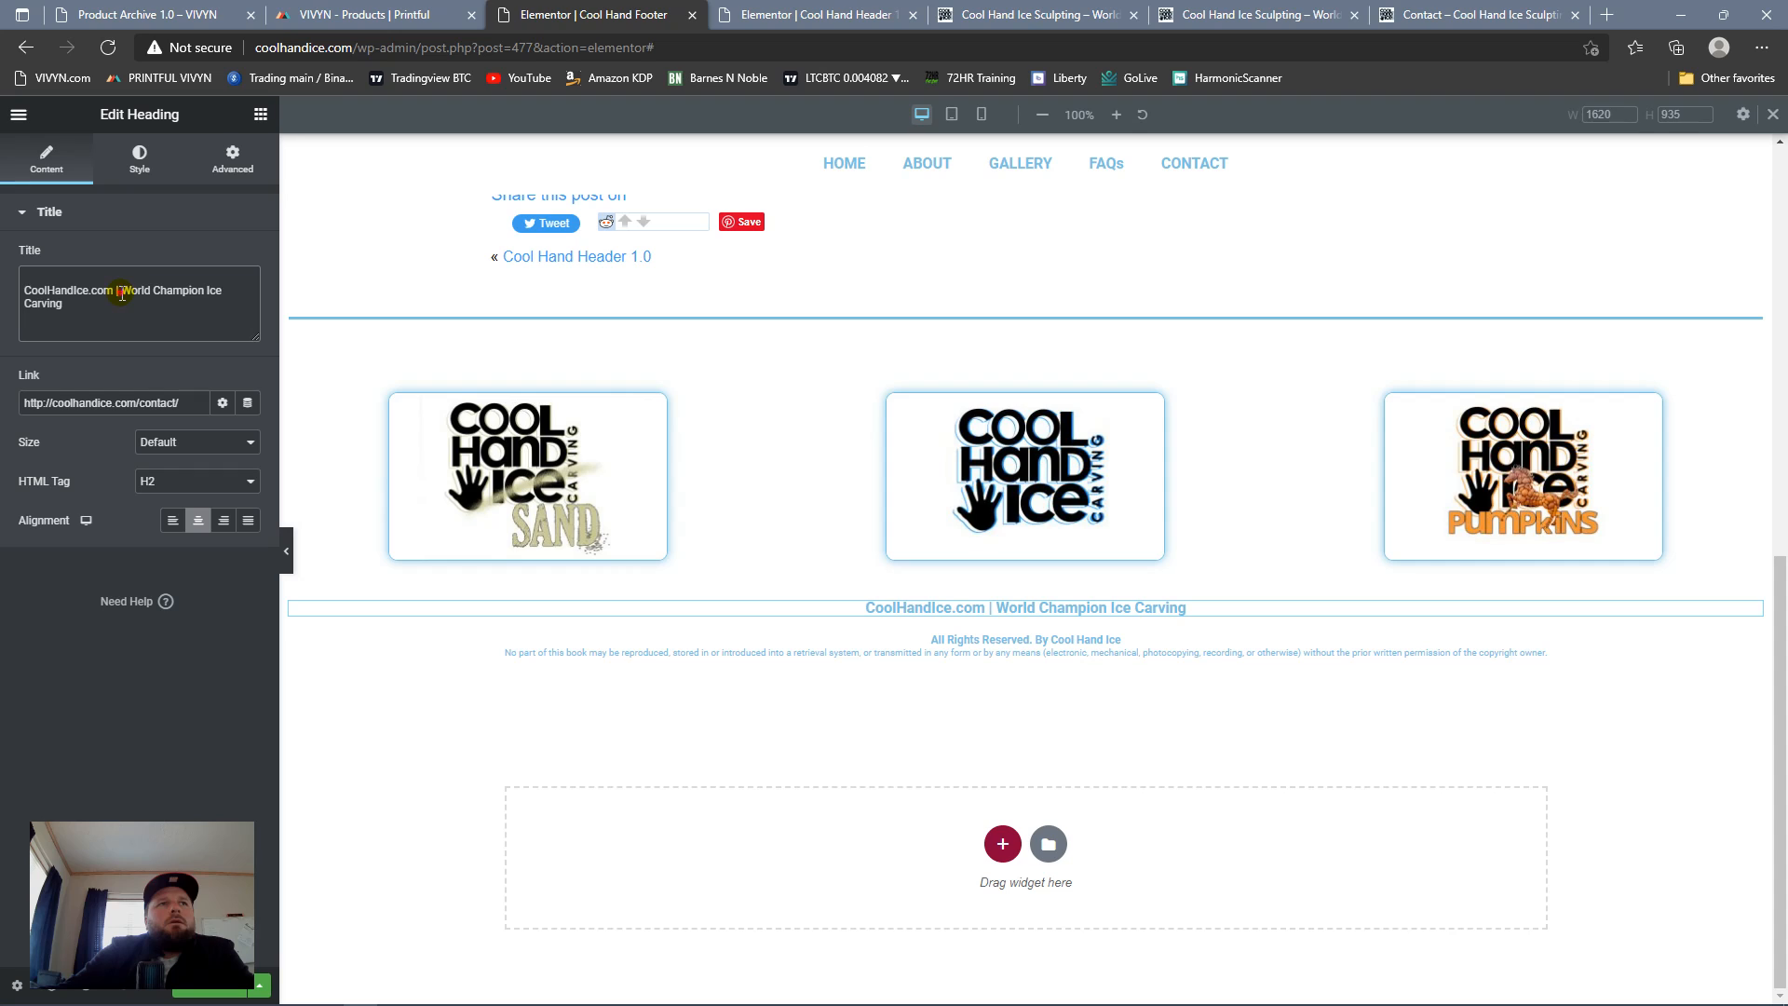
Step: Try adding "World Champion Ice Carving" after the separator in the CoolHandIce.com heading
{"action": "left_click_drag", "start_coordinate": [176, 291], "coordinate": [265, 338]}
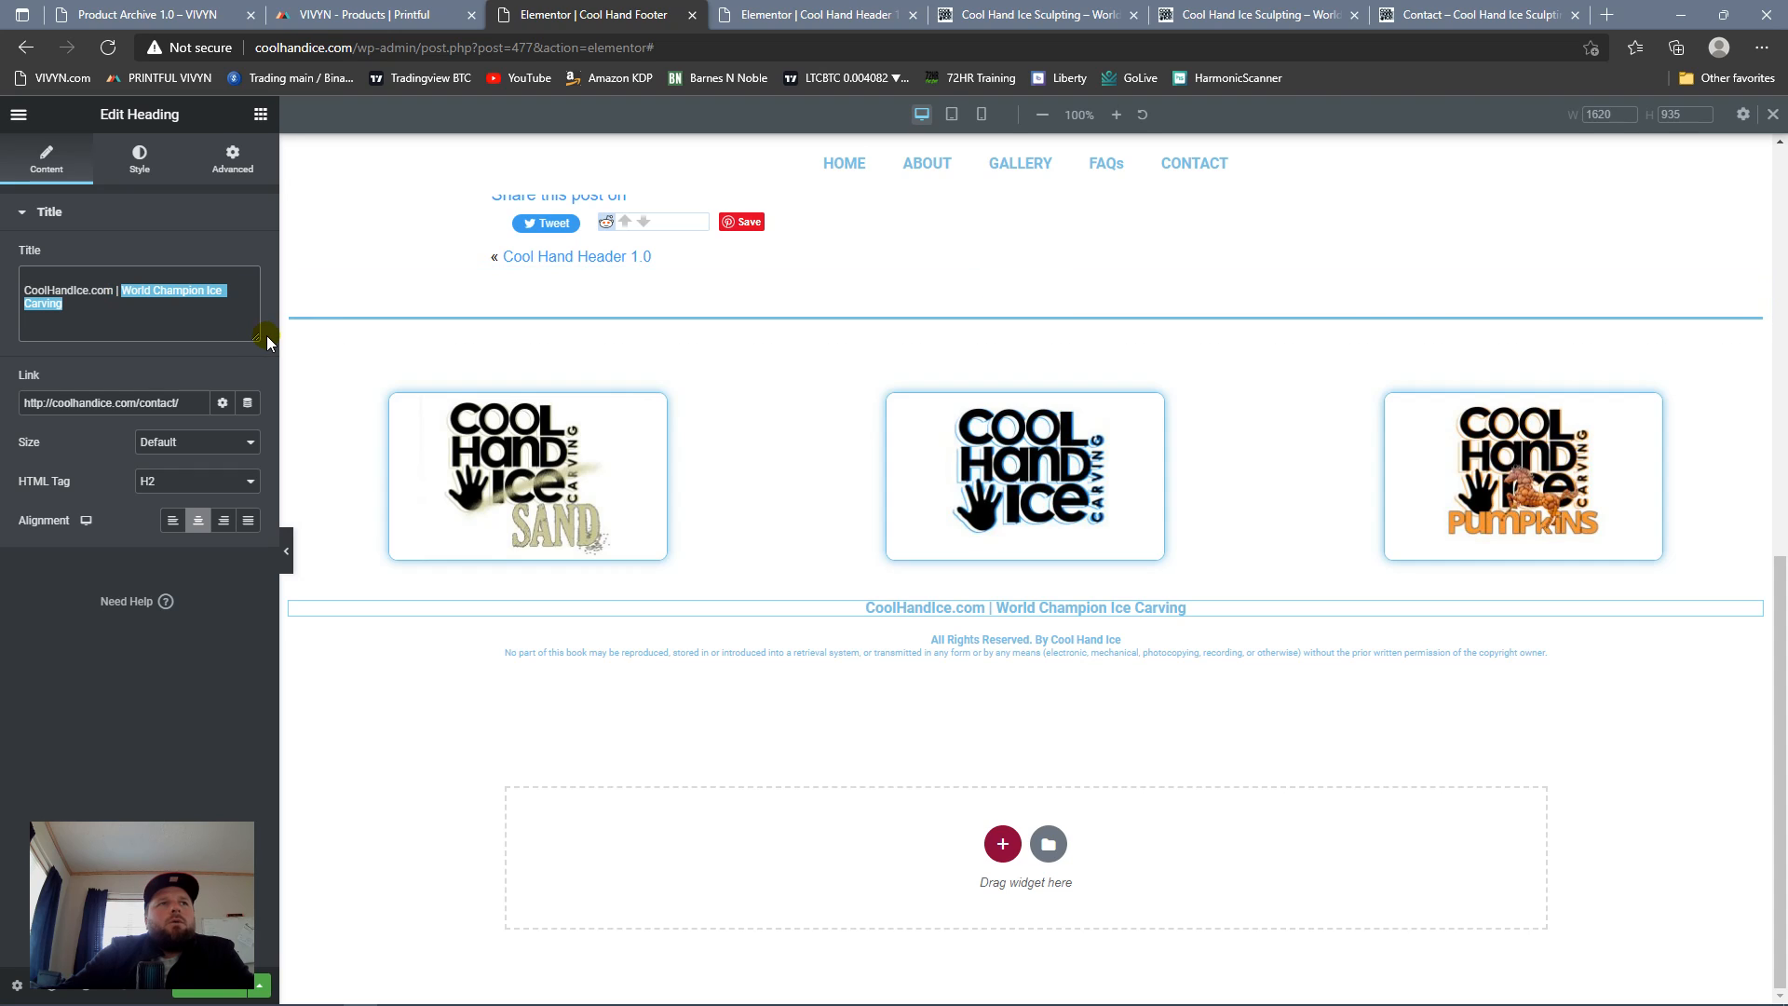
{"action": "key", "text": "BackSpace"}
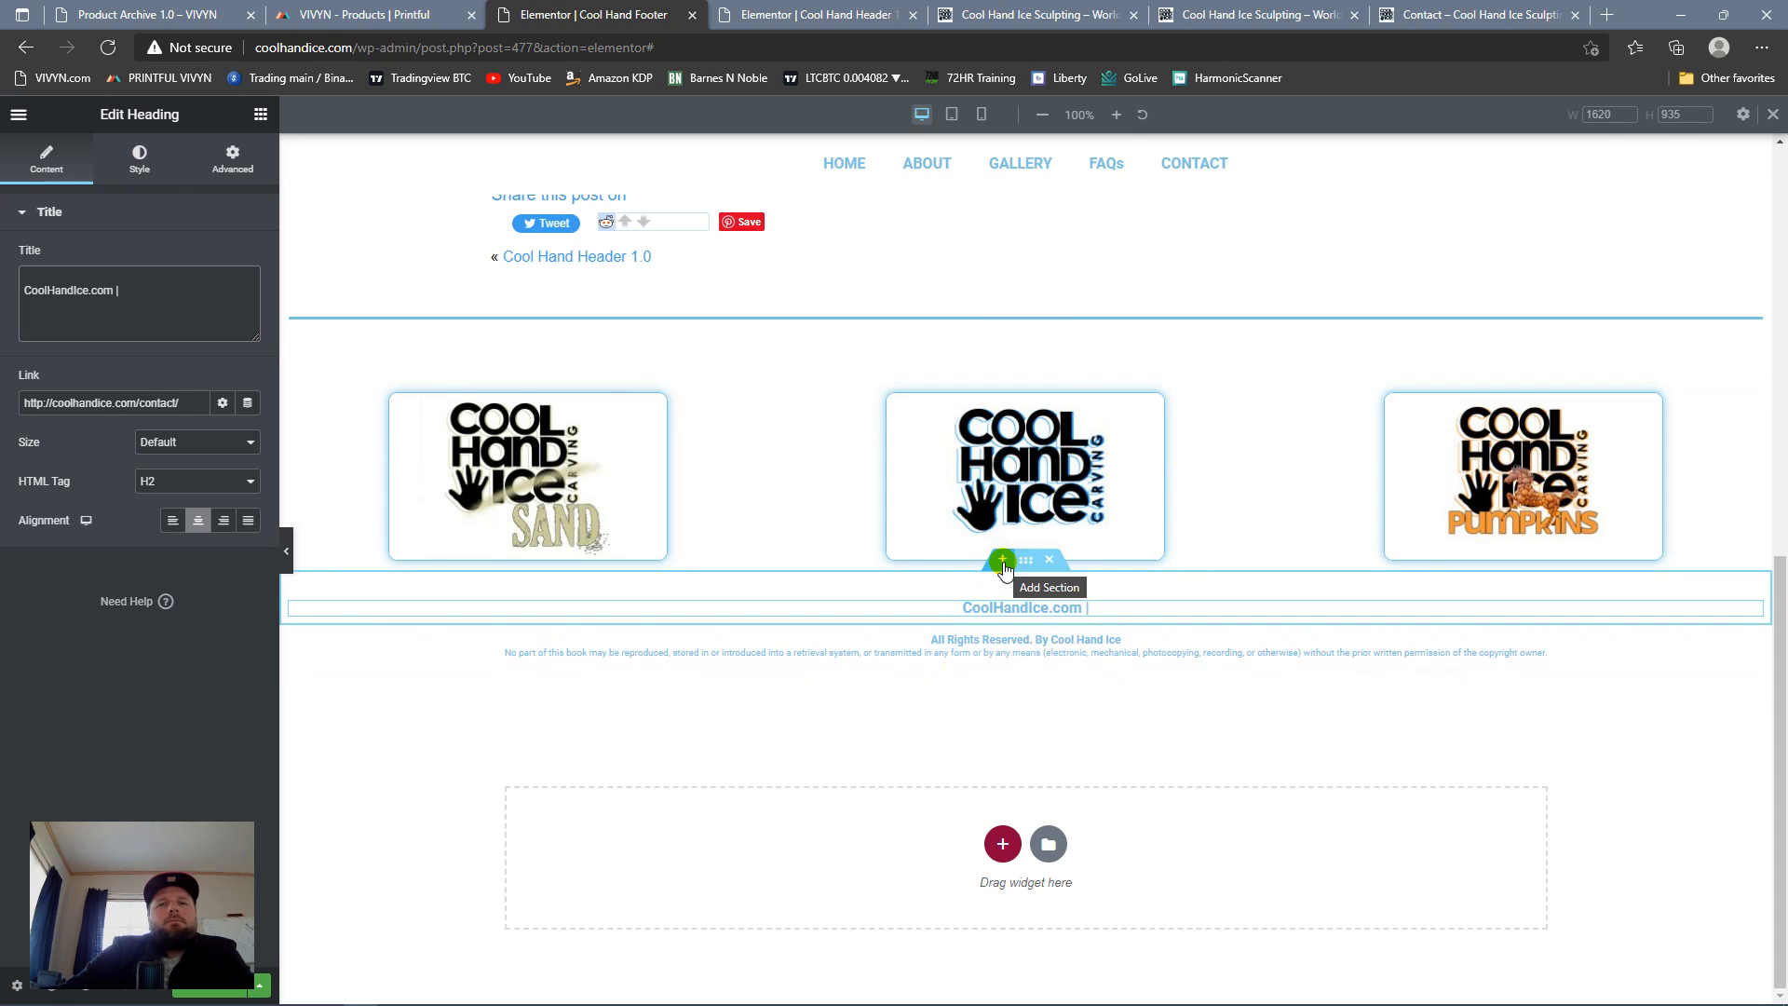
Step: Add a two-column inner section below the spacer and move the CoolHandIce.com heading into its first column
{"action": "left_click", "coordinate": [261, 116]}
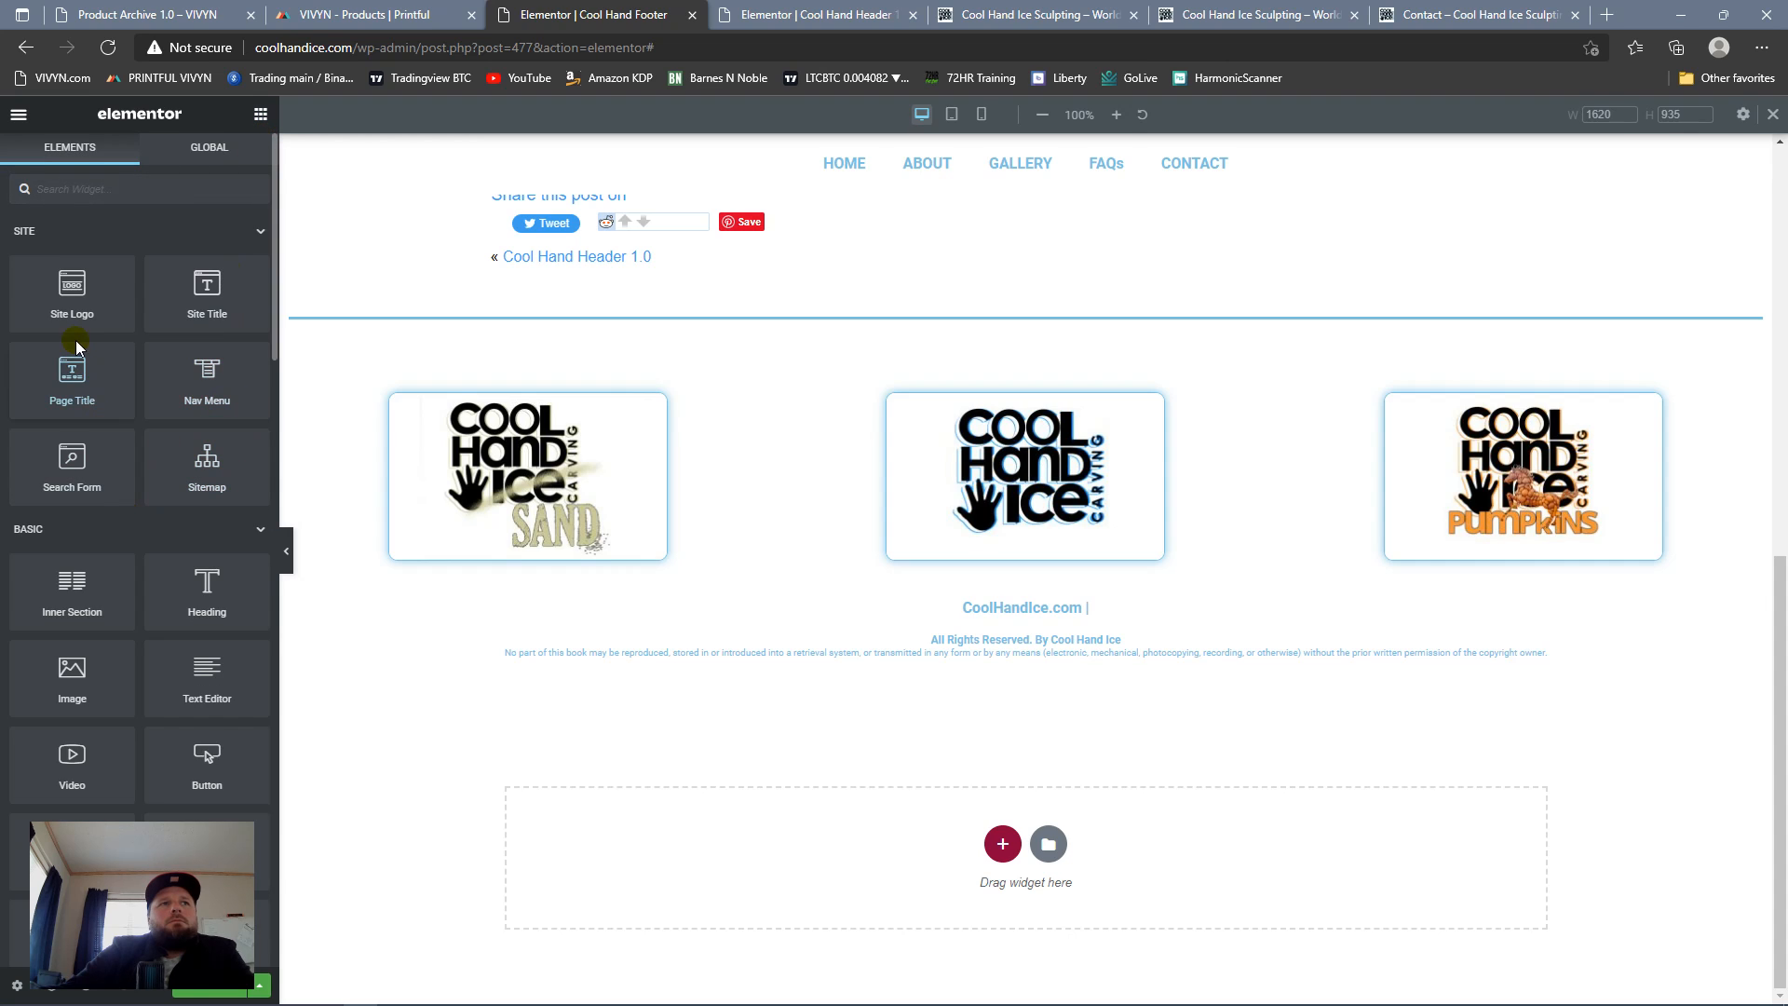
{"action": "left_click_drag", "start_coordinate": [70, 620], "coordinate": [1002, 605]}
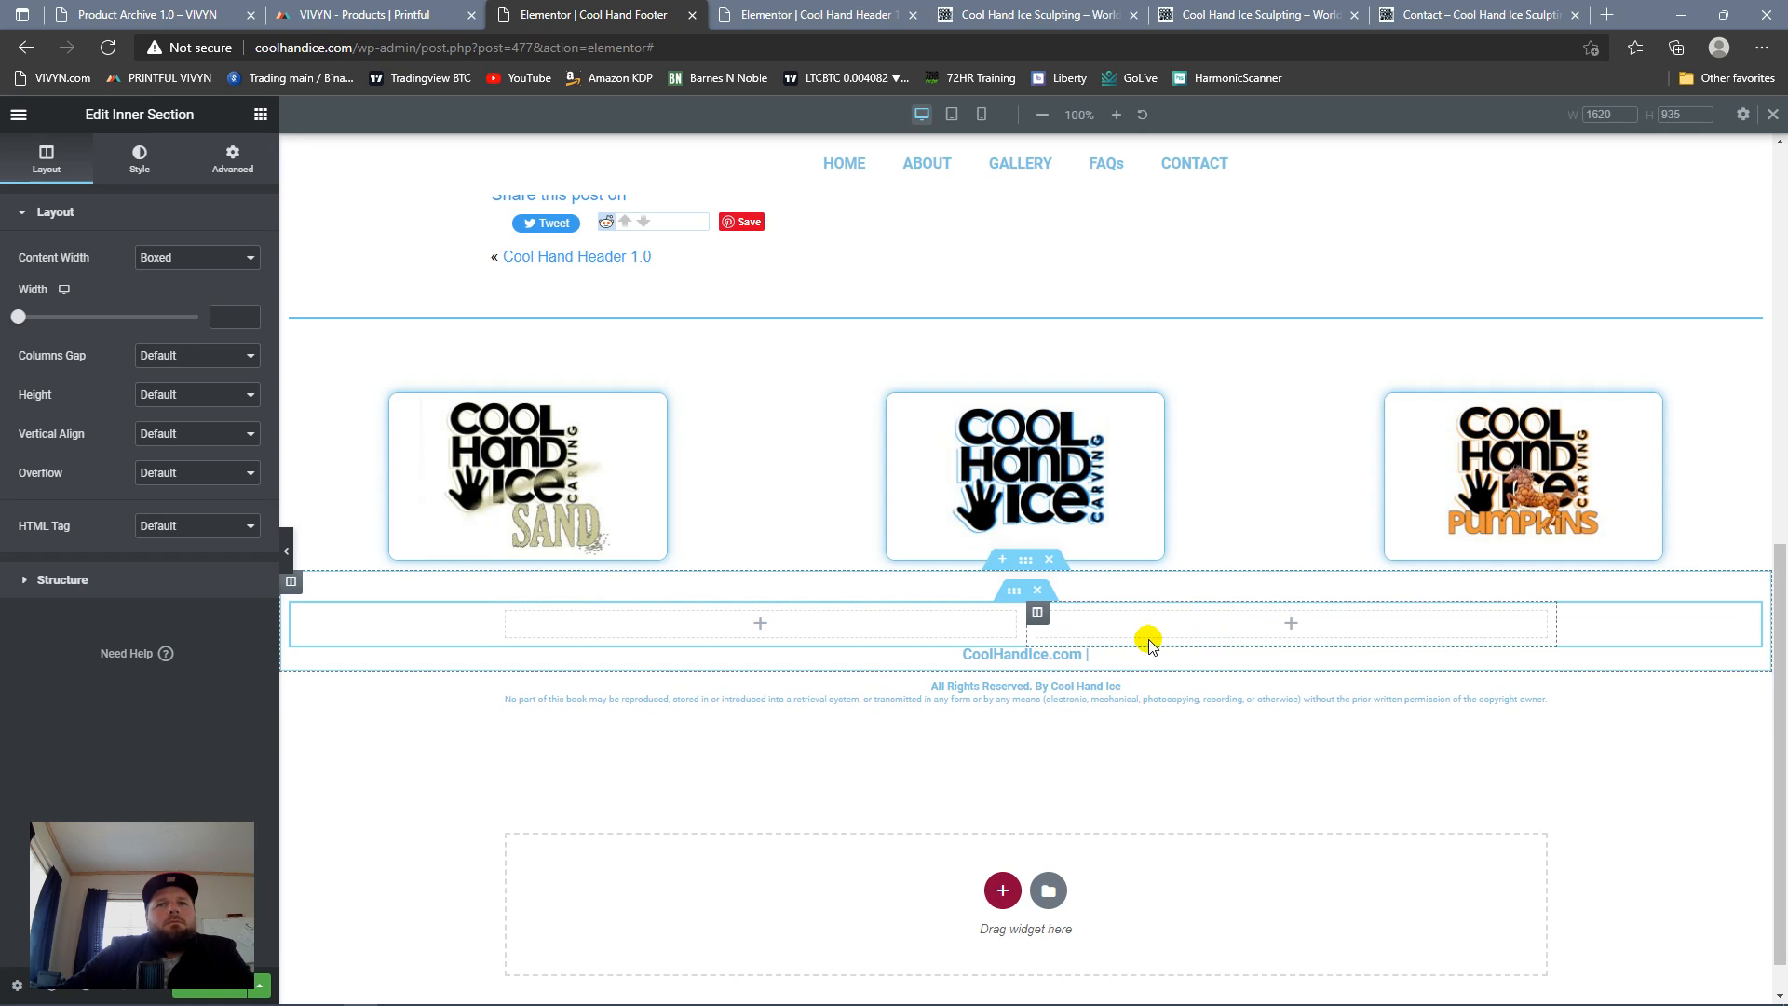
{"action": "left_click_drag", "start_coordinate": [1744, 651], "coordinate": [962, 630]}
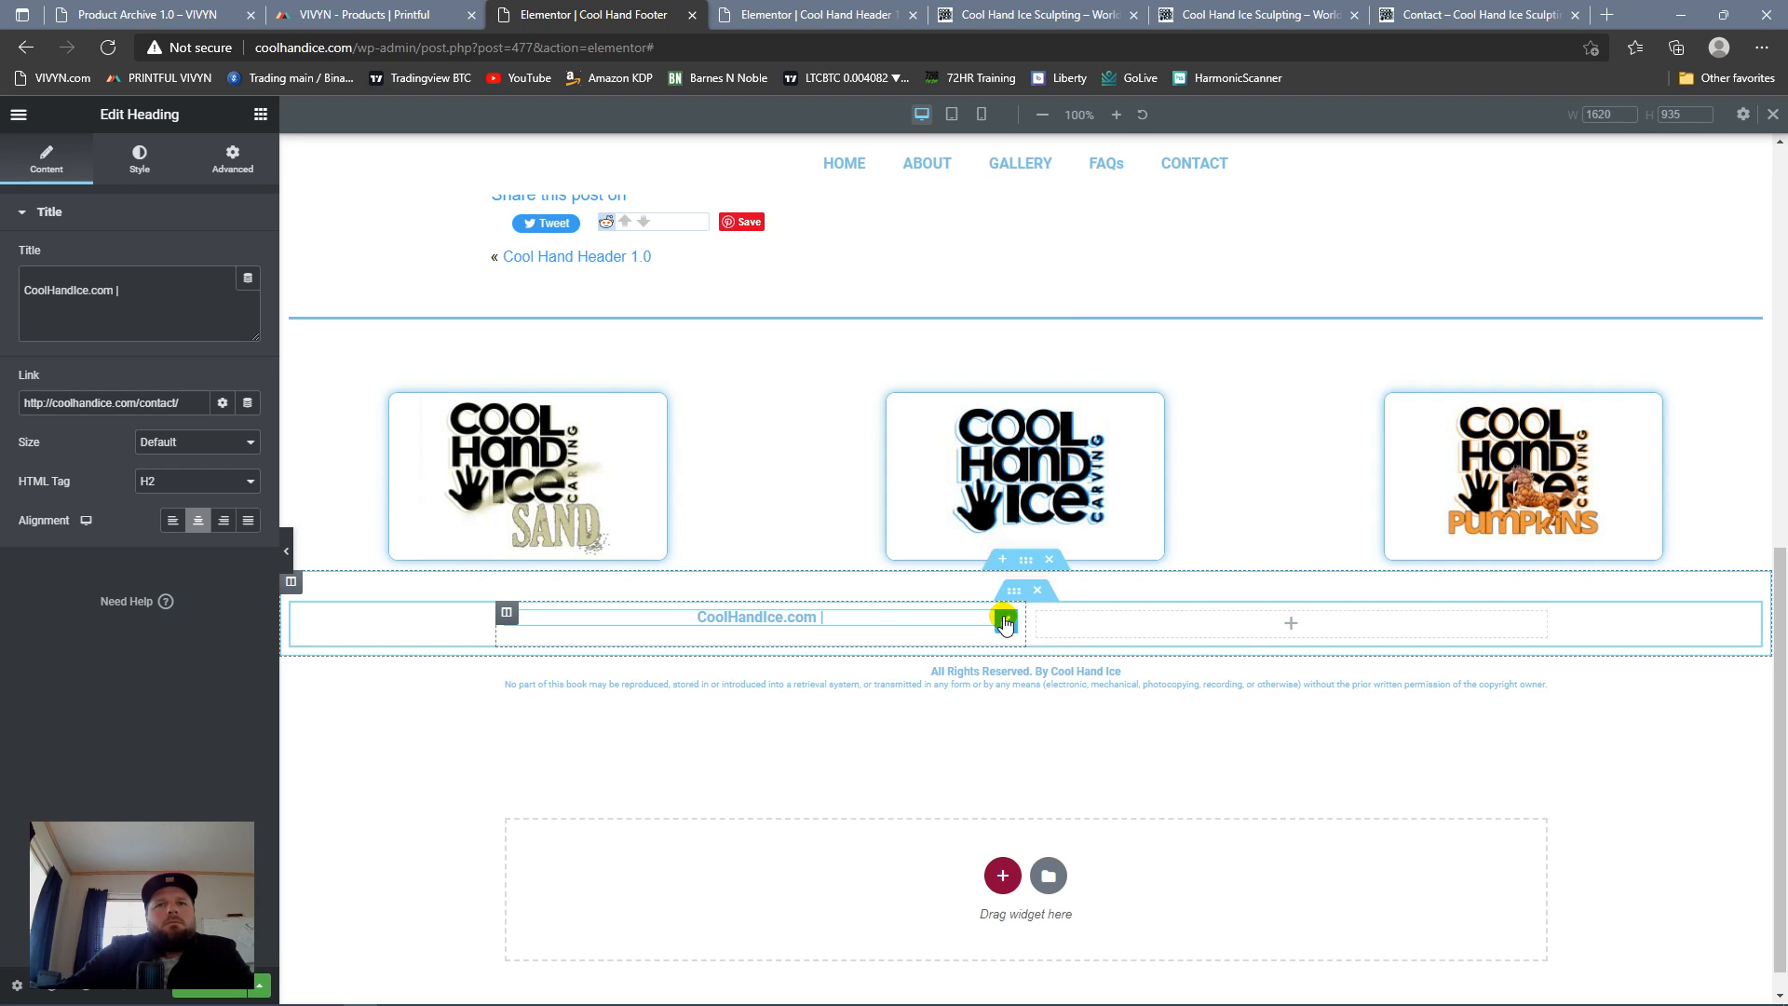
Step: Right-align the CoolHandIce.com heading and place a left-aligned duplicate of it in the second column of the inner section
{"action": "left_click", "coordinate": [224, 519]}
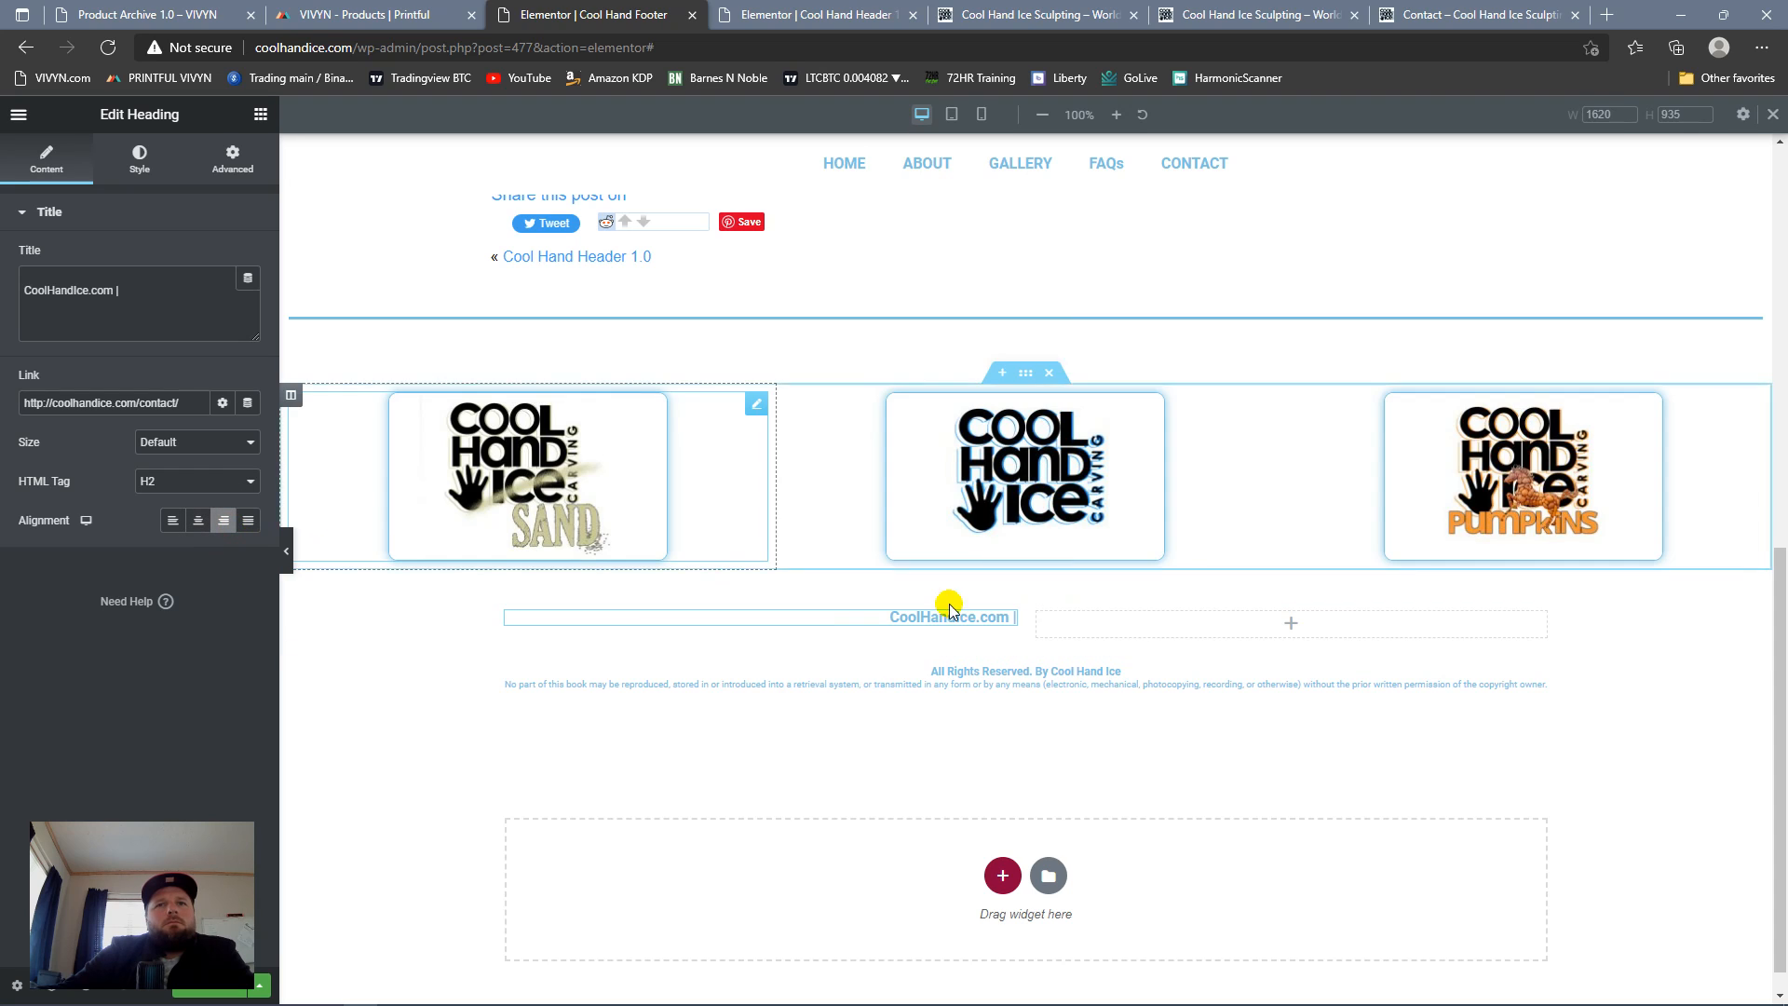
{"action": "right_click", "coordinate": [1009, 627]}
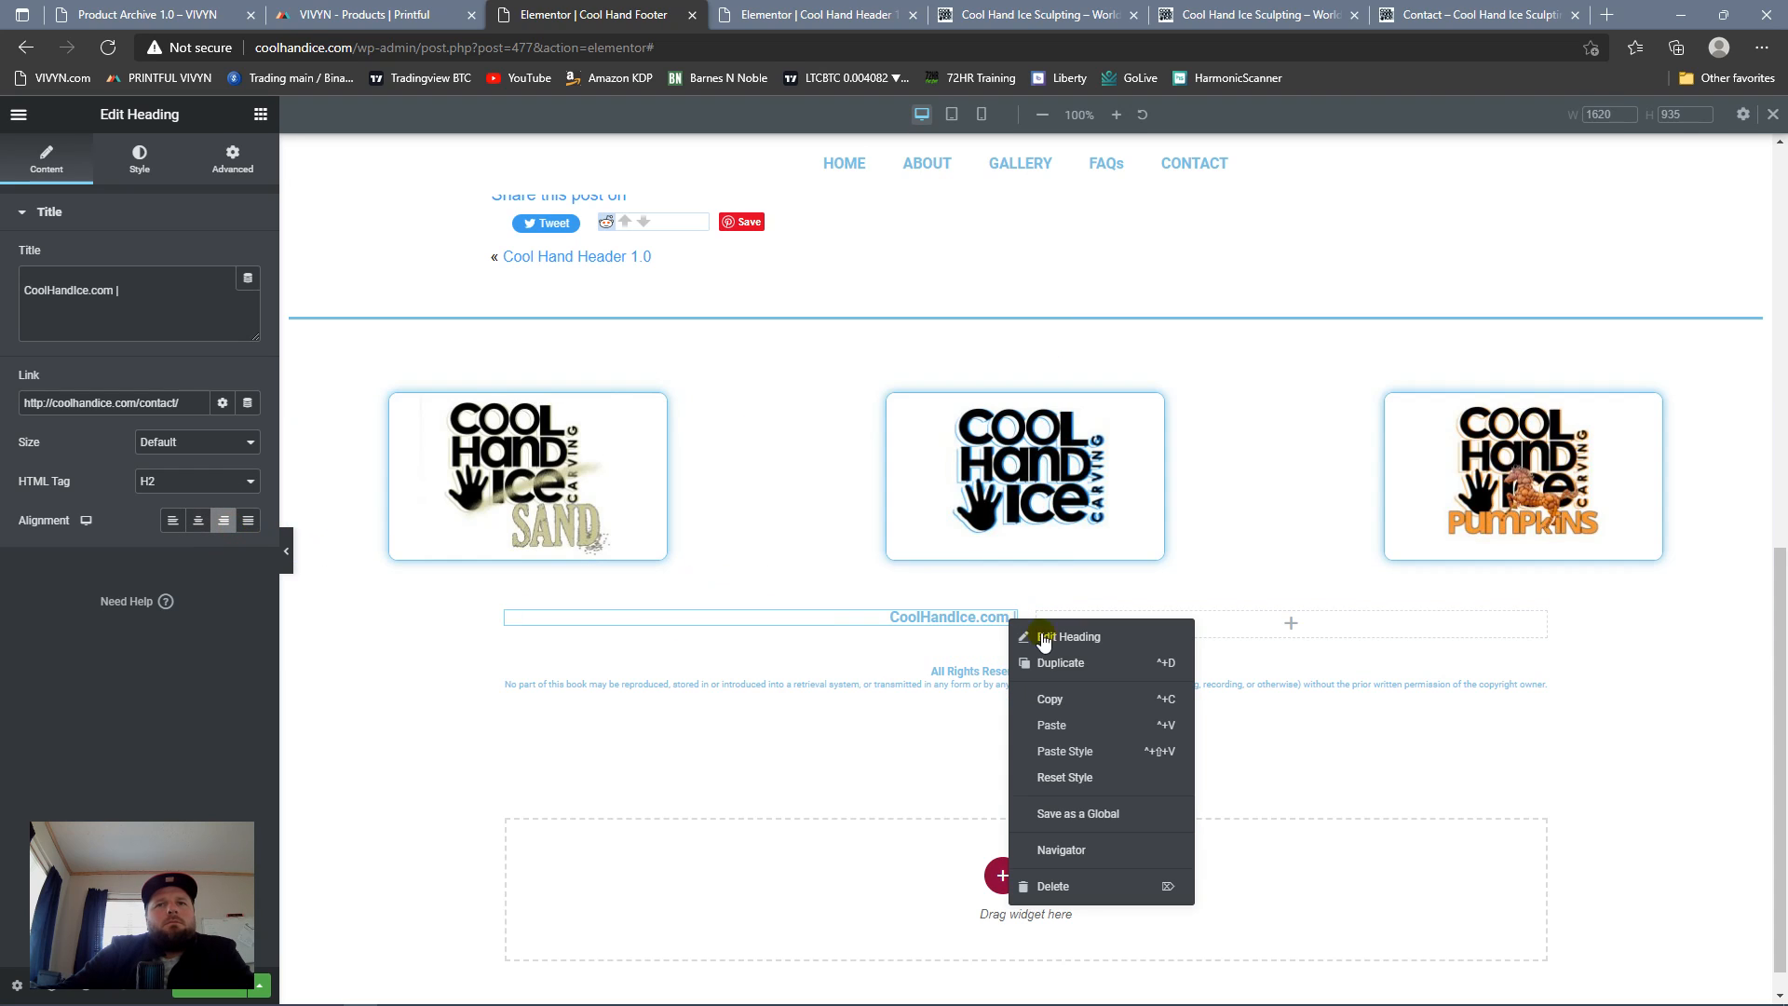
{"action": "left_click", "coordinate": [1179, 658]}
{"action": "left_click_drag", "start_coordinate": [1012, 655], "coordinate": [1078, 631]}
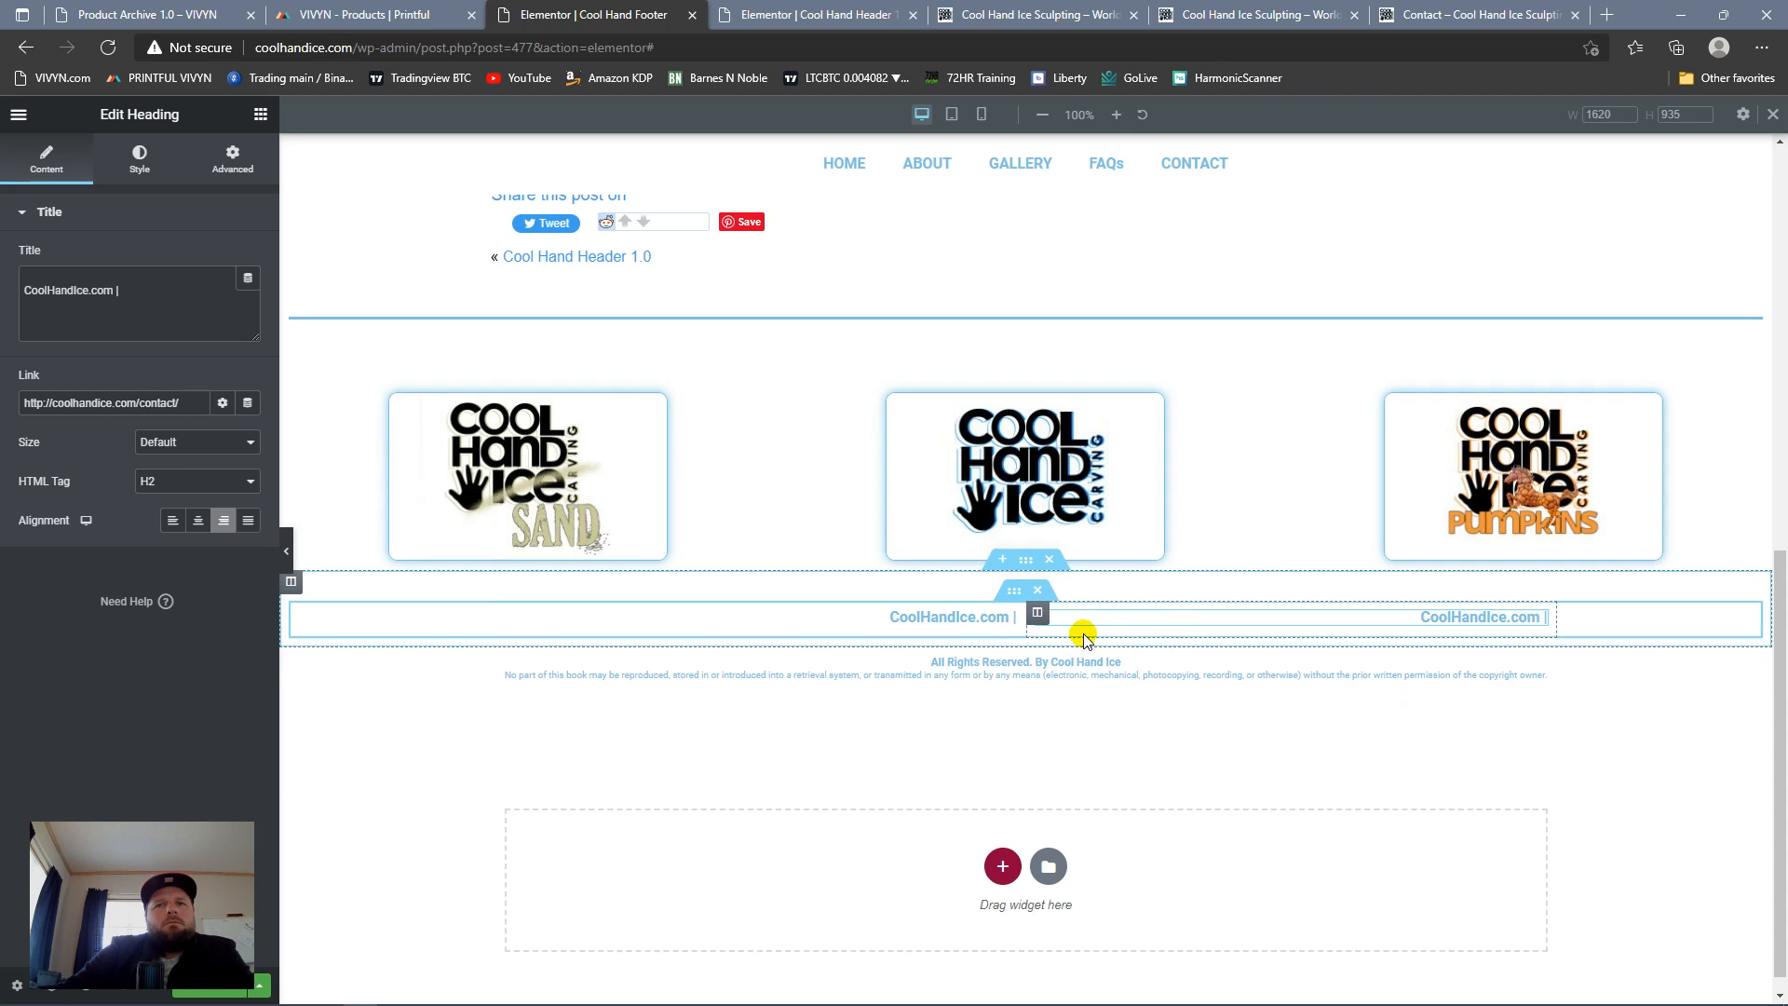
{"action": "left_click", "coordinate": [173, 519]}
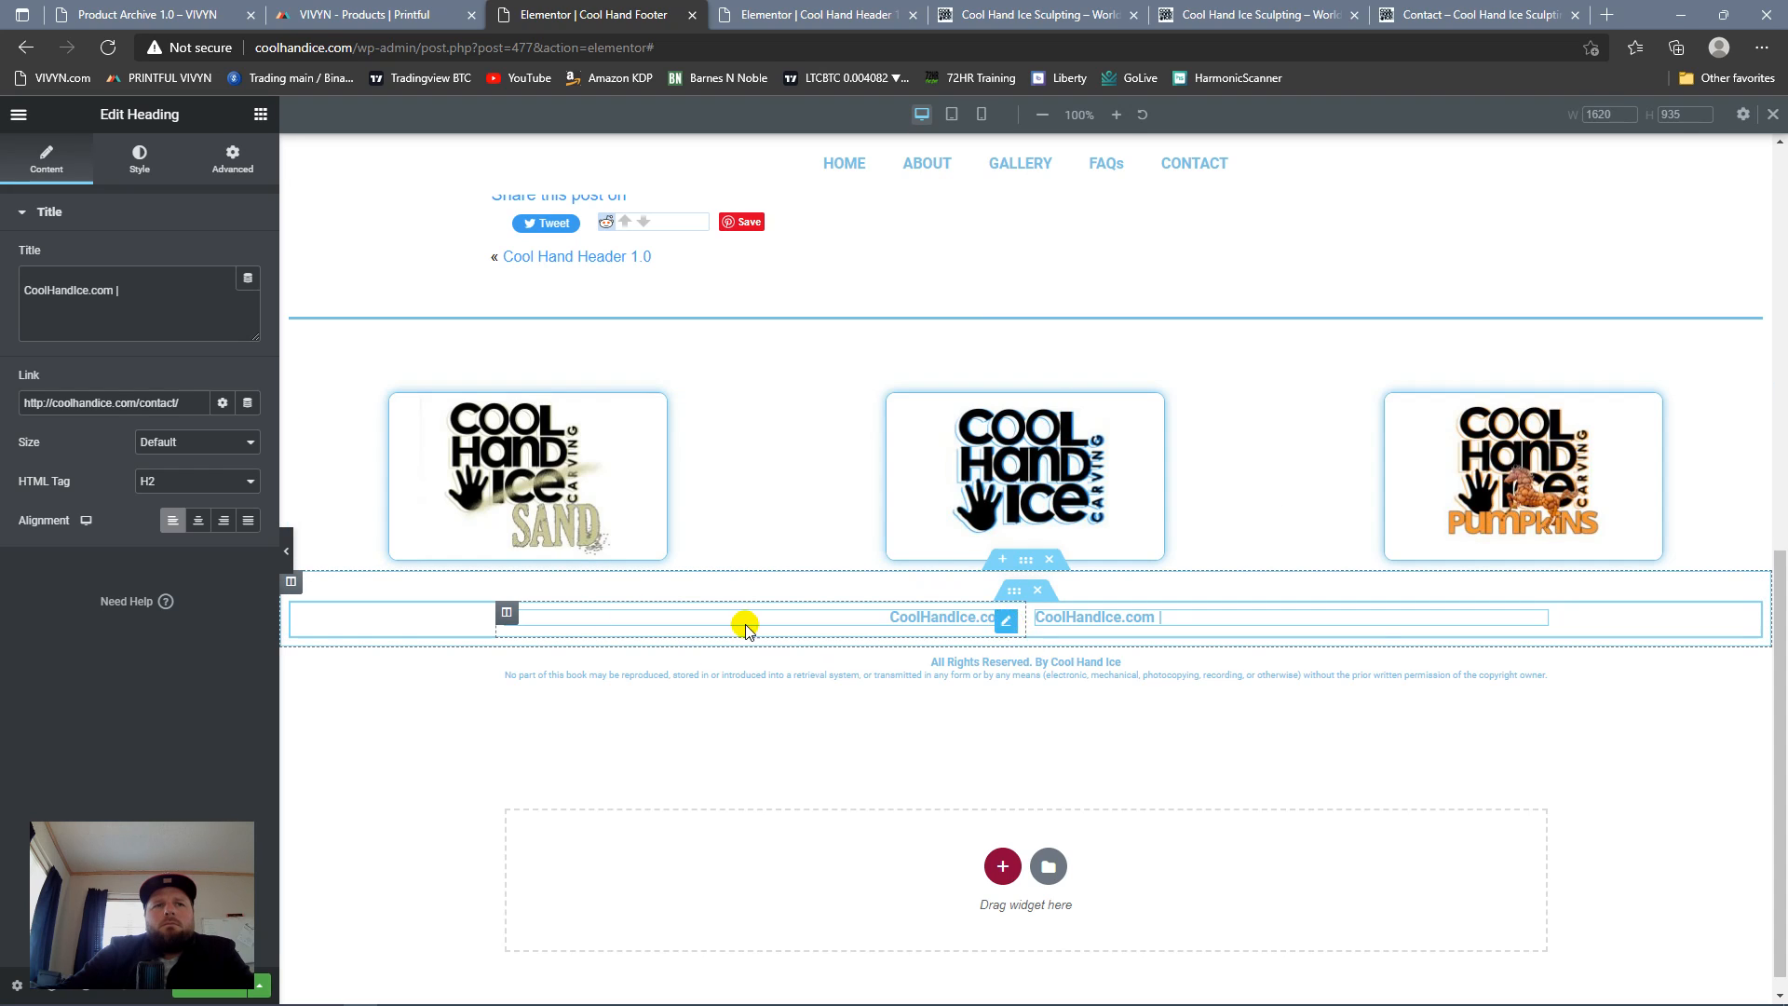
Step: Set the first heading column's widgets space to 0 and all its margins and padding to 0
{"action": "left_click", "coordinate": [507, 612]}
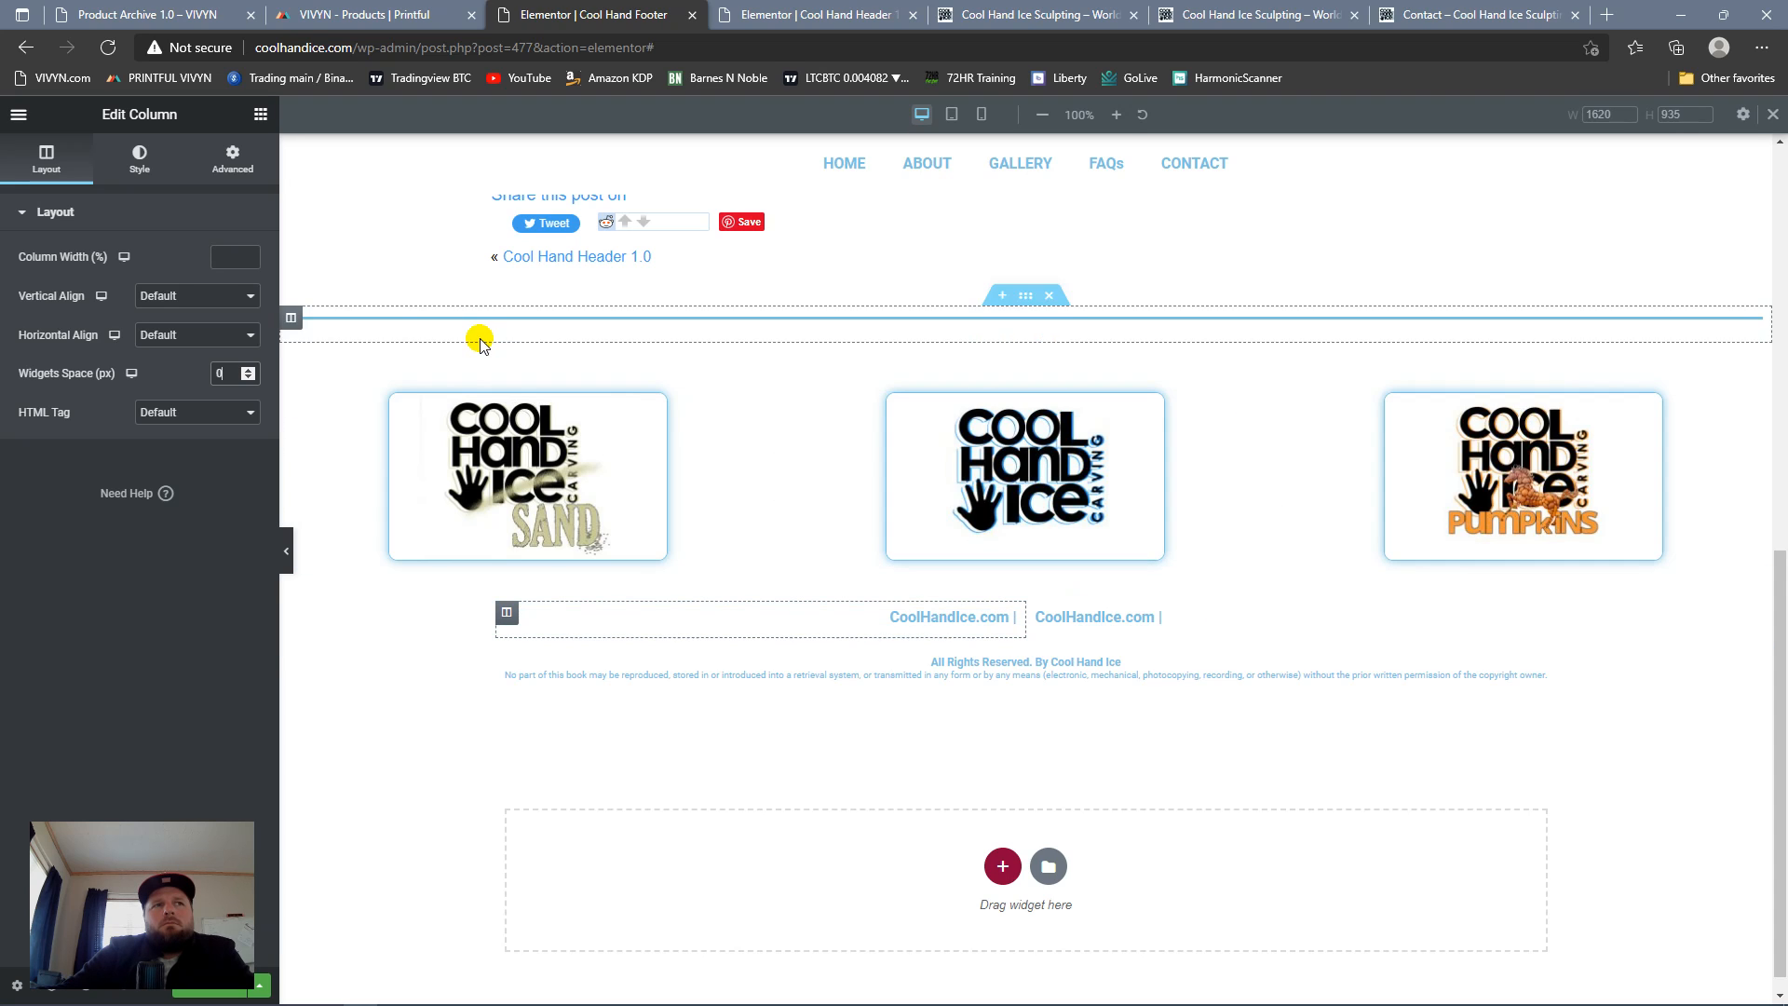
{"action": "left_click", "coordinate": [240, 163]}
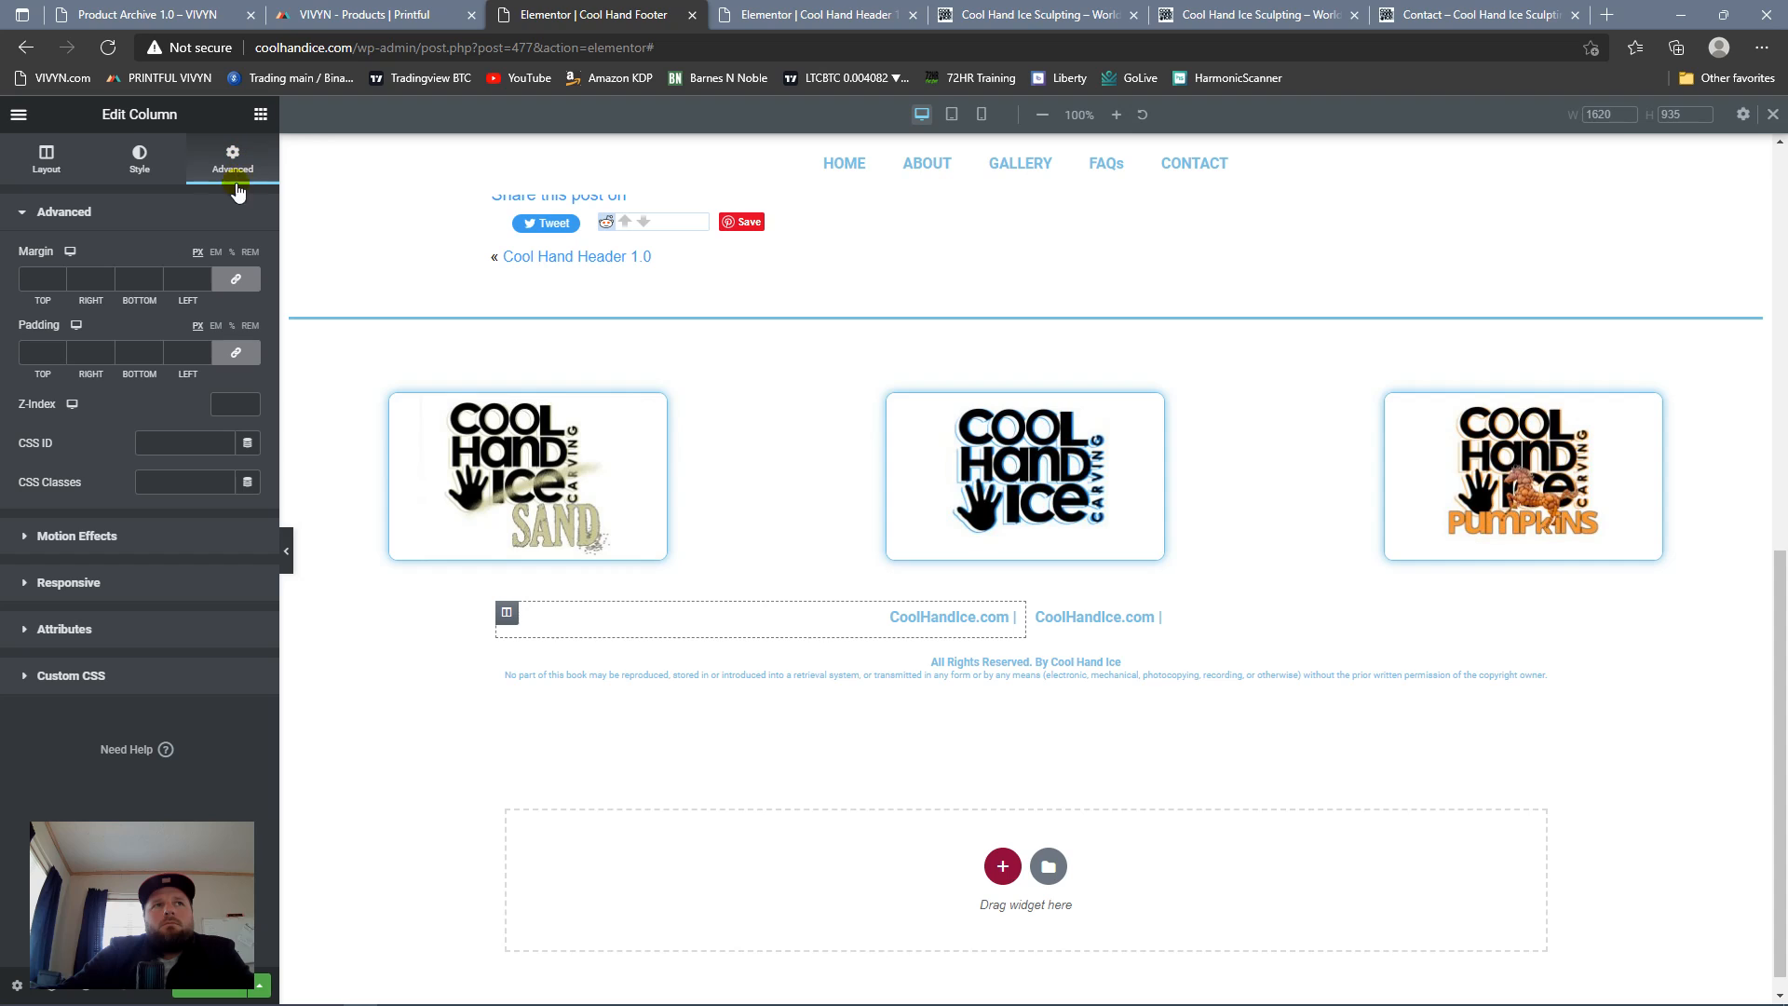
{"action": "type", "text": "0"}
{"action": "key", "text": "Tab"}
{"action": "key", "text": "Tab"}
{"action": "type", "text": "0"}
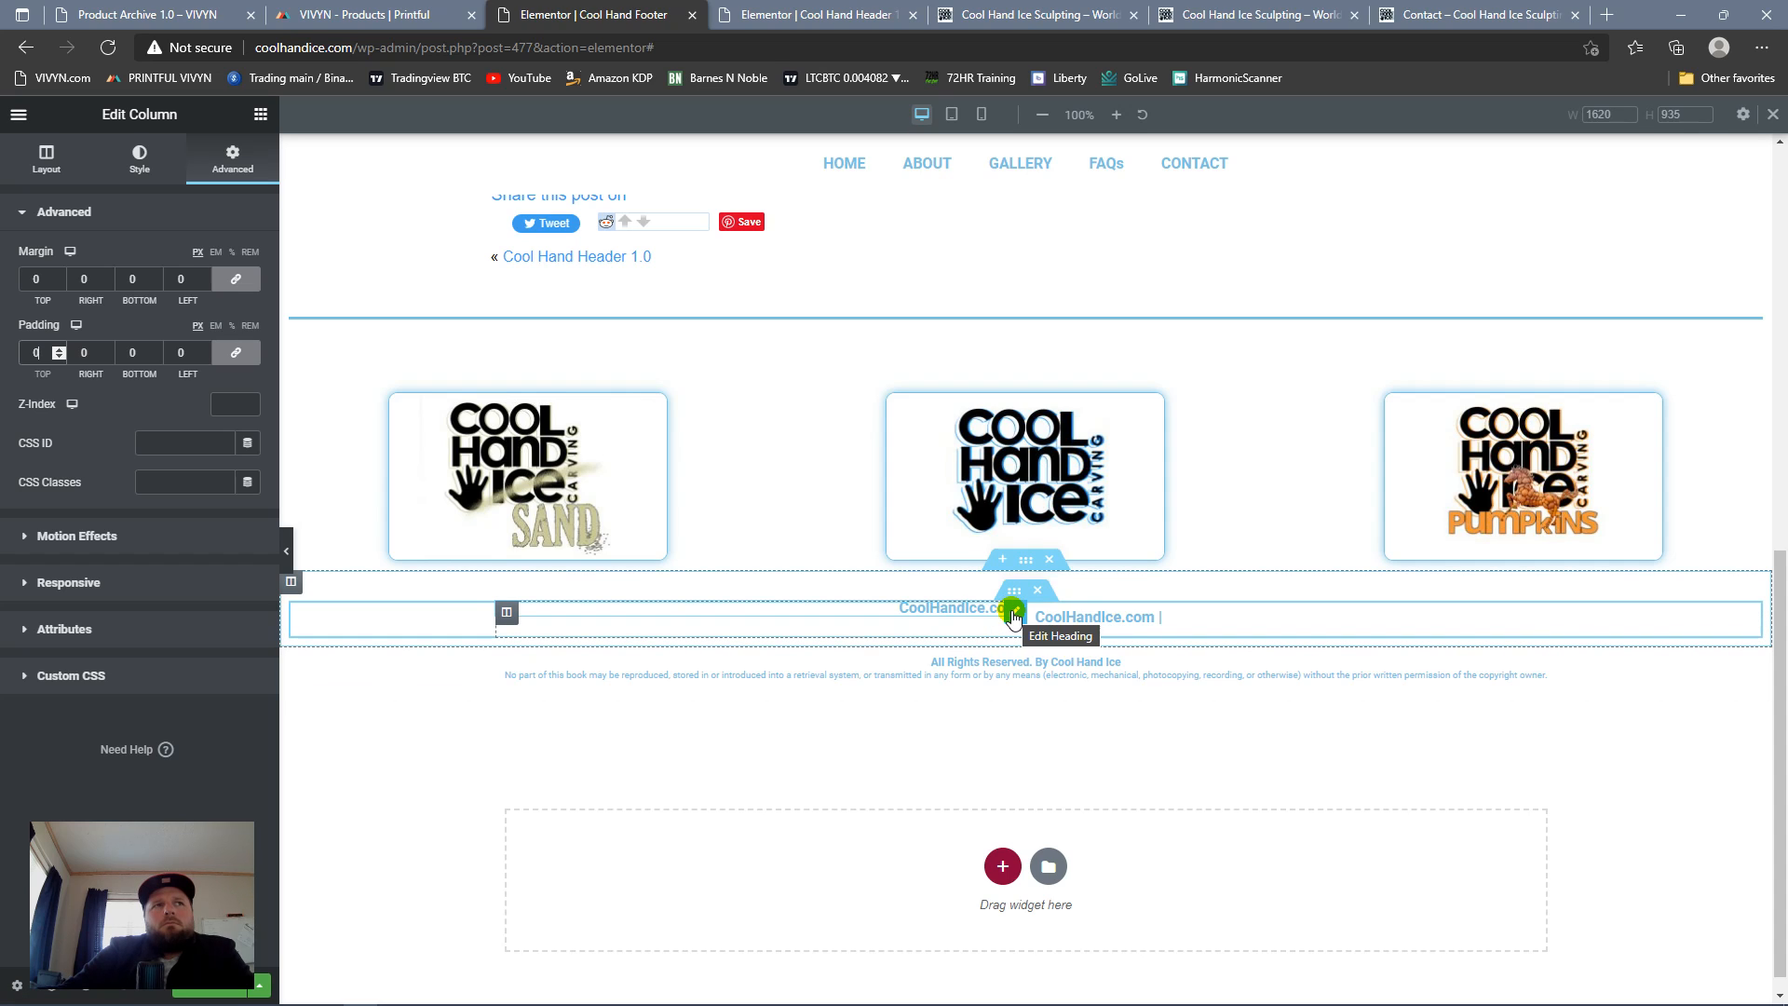
Step: Duplicate the first heading column with its zero spacing and delete the original second column
{"action": "left_click", "coordinate": [507, 613]}
{"action": "right_click", "coordinate": [507, 613]}
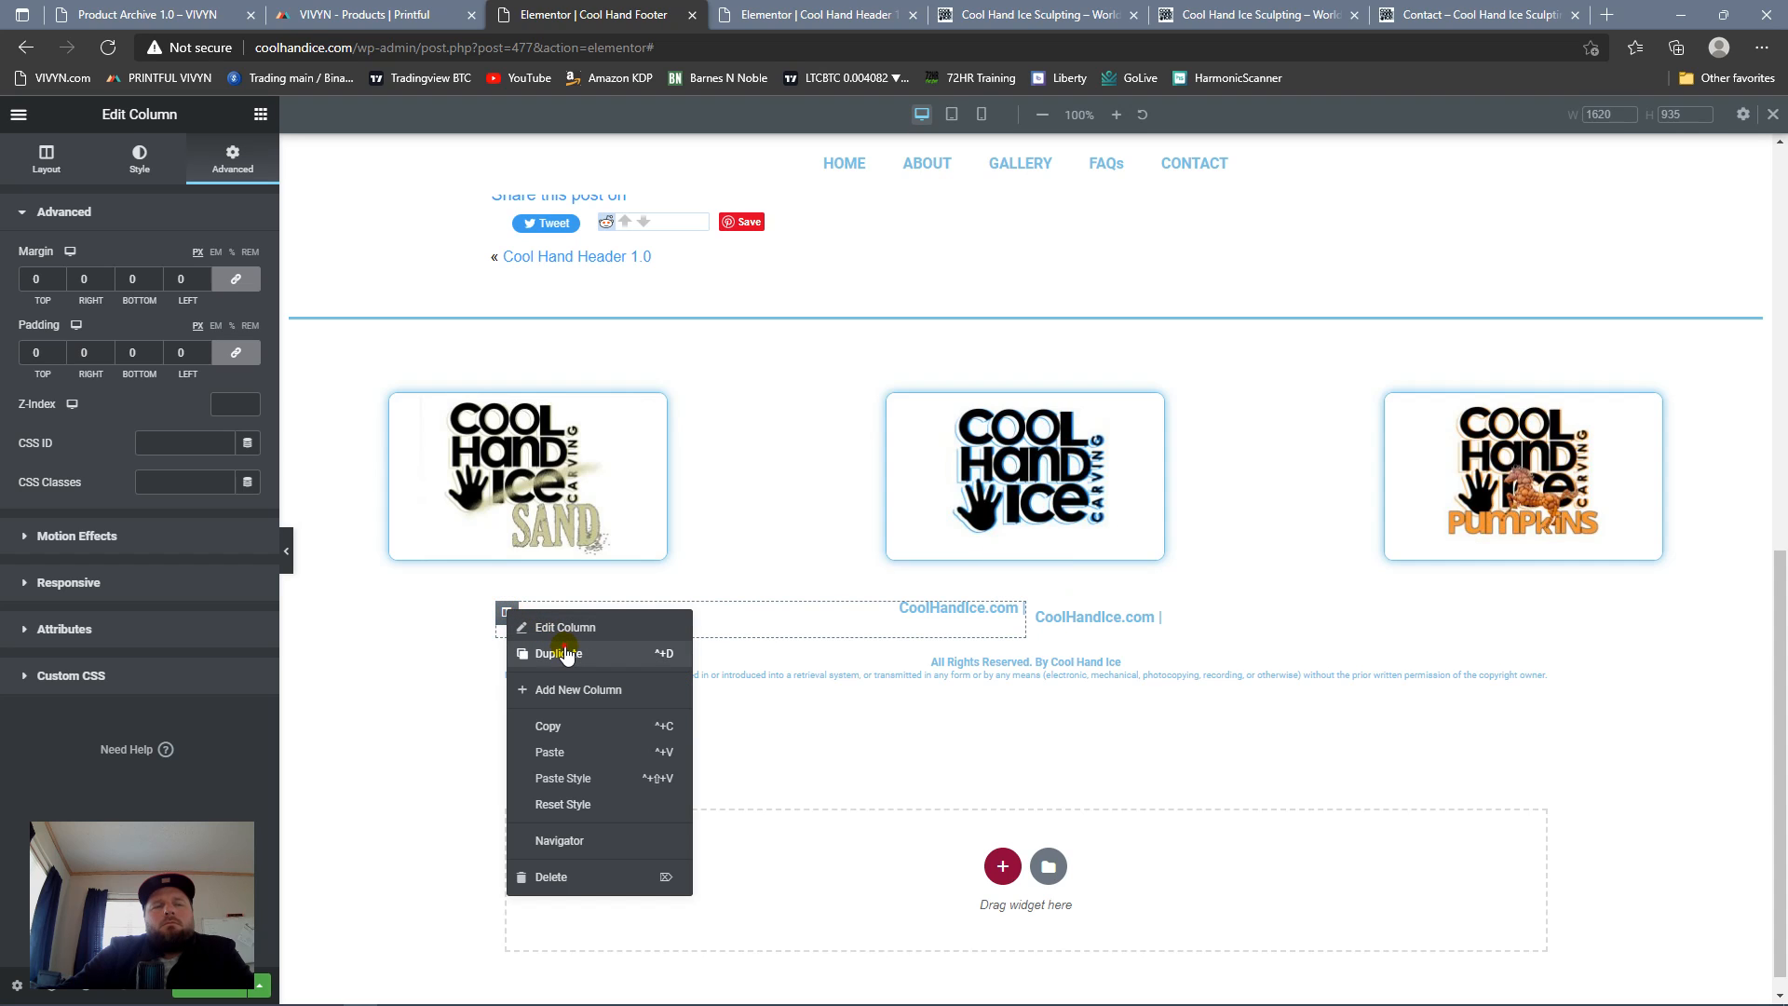
{"action": "left_click", "coordinate": [562, 654]}
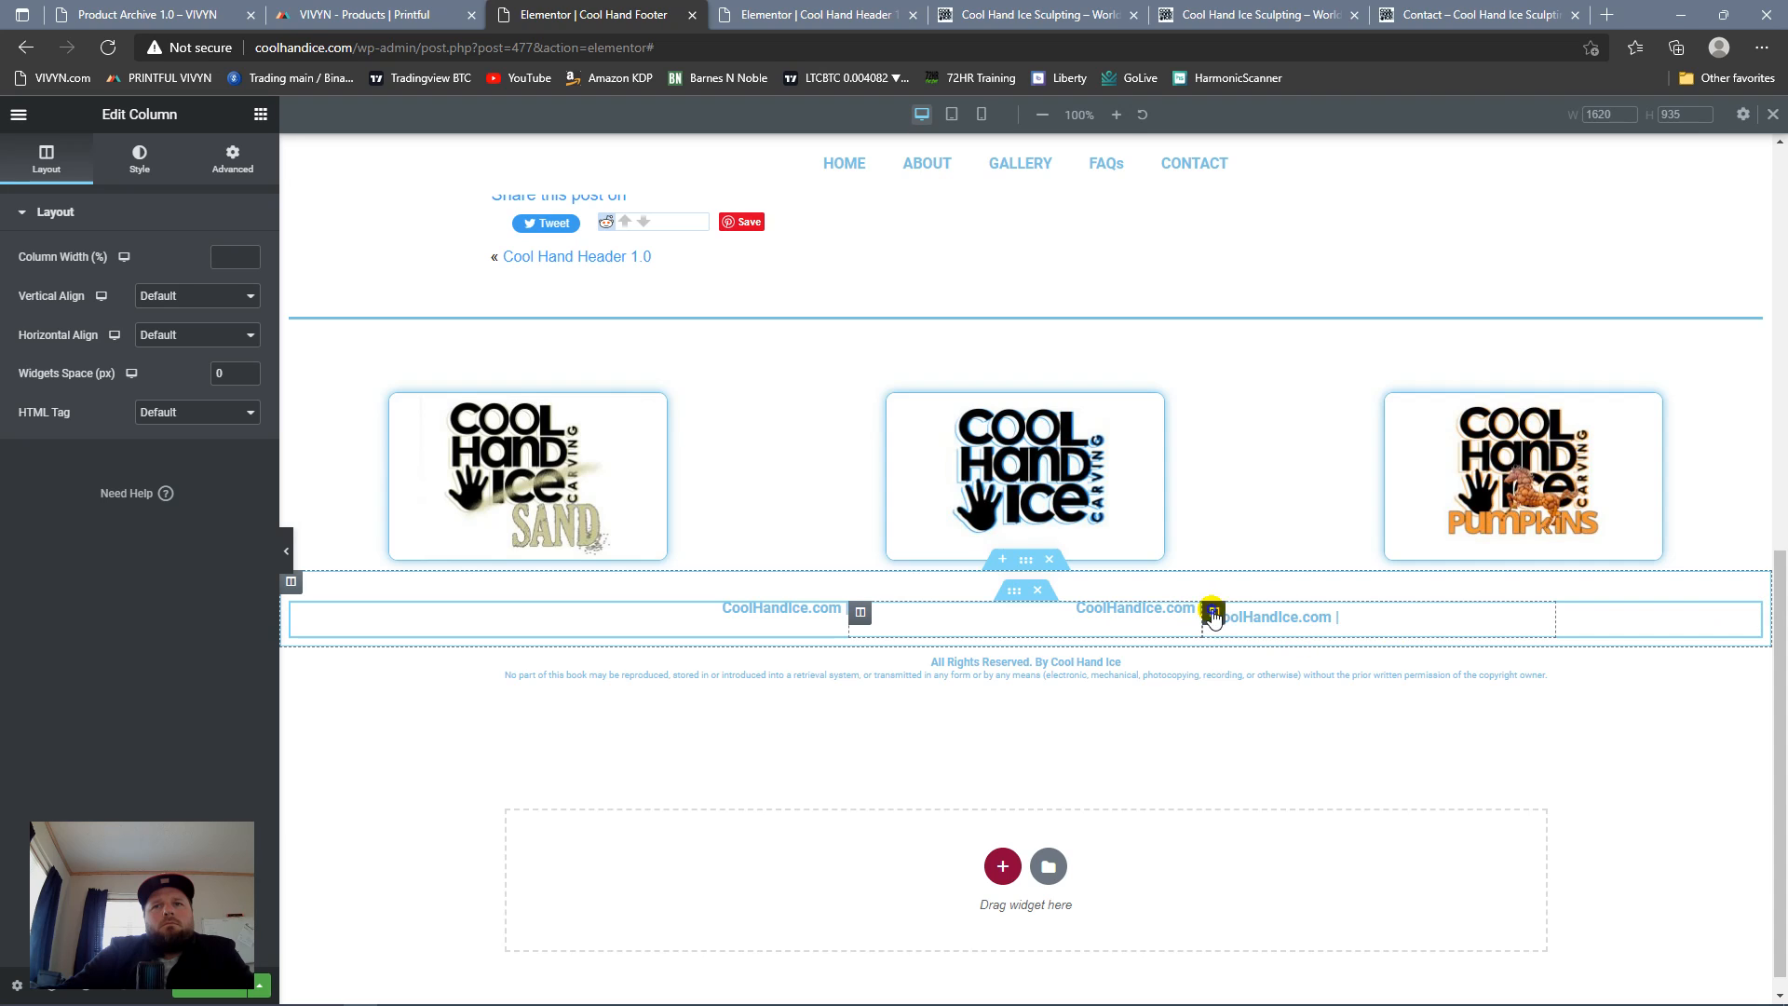
{"action": "right_click", "coordinate": [1216, 612]}
{"action": "left_click", "coordinate": [1255, 876]}
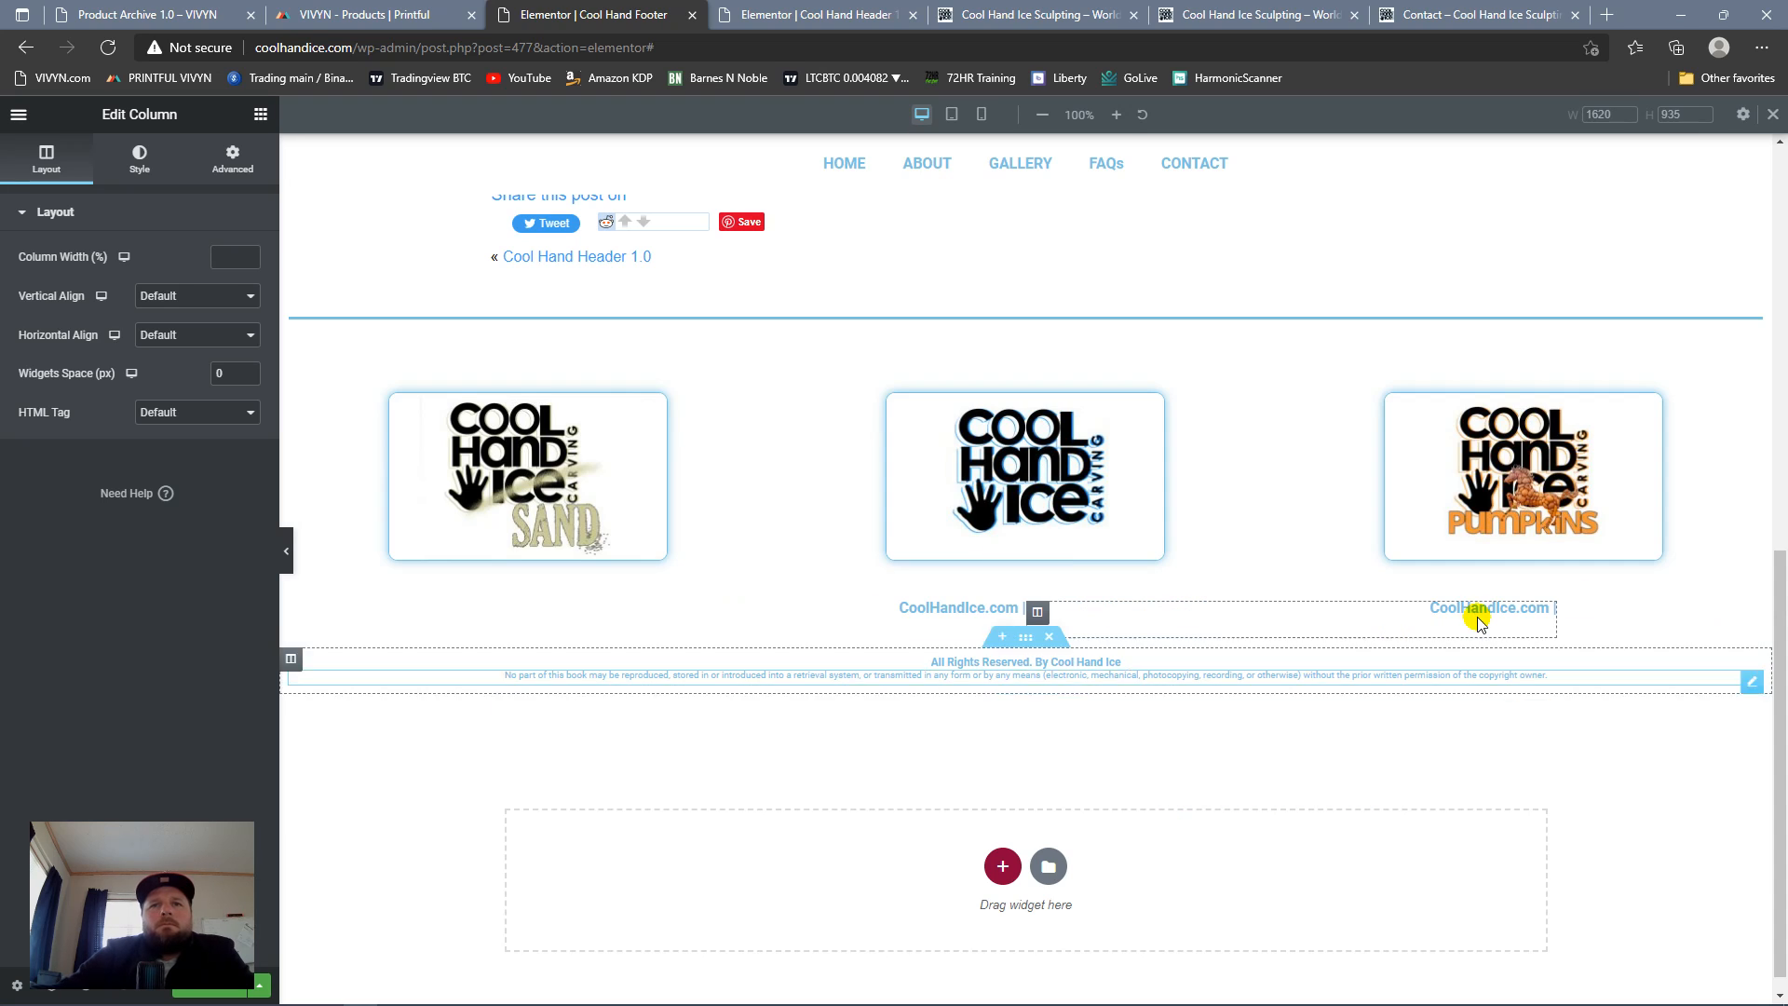
Step: Left-align the duplicated heading in the second column and change its title to "World Championship Ice Carving"
{"action": "left_click", "coordinate": [1554, 612]}
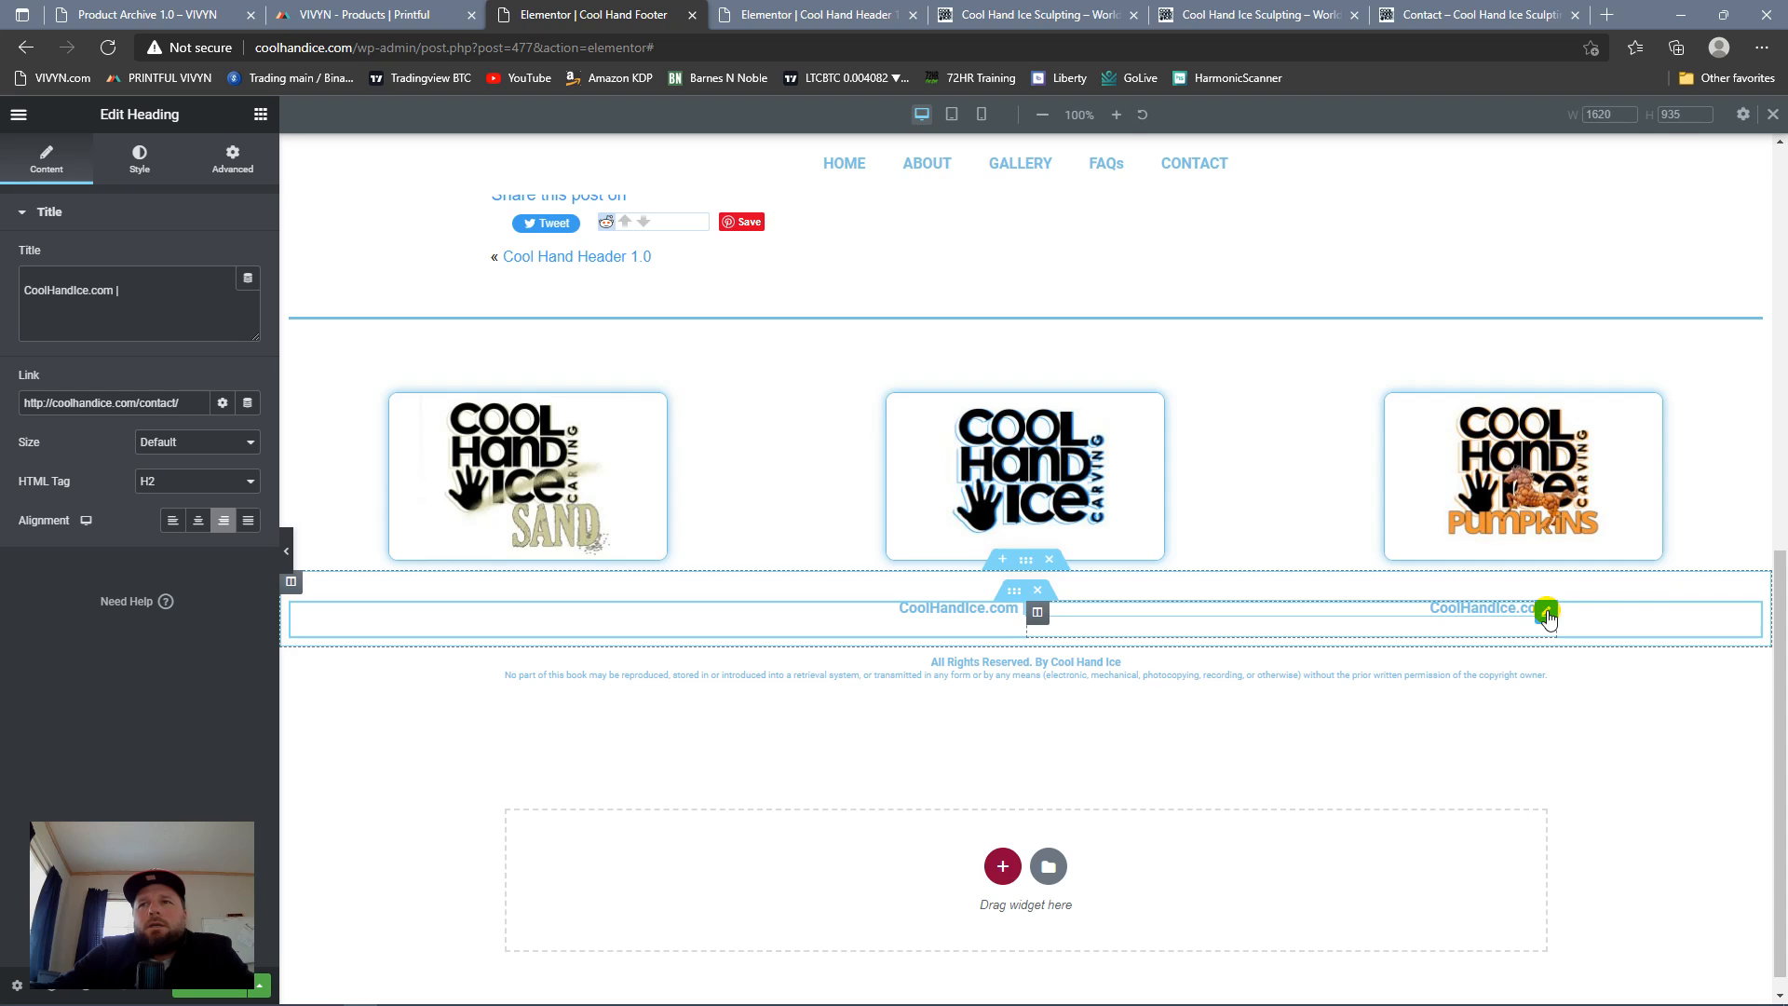
{"action": "left_click", "coordinate": [173, 521]}
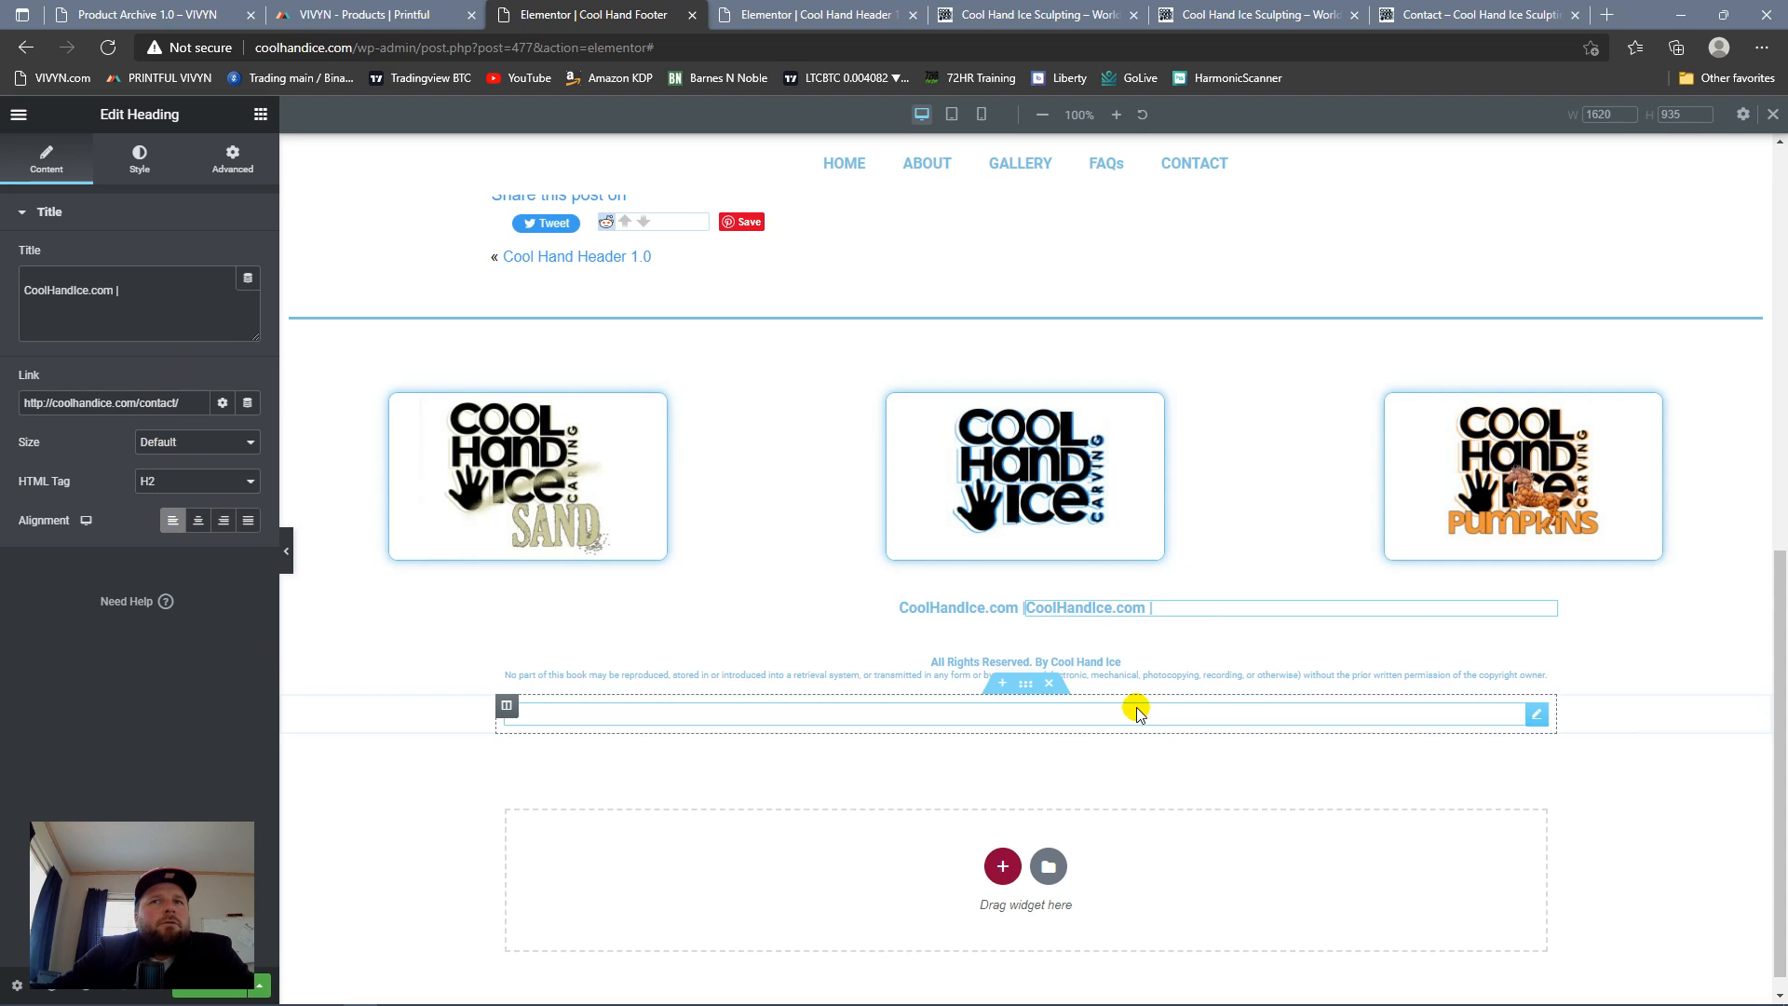
{"action": "left_click_drag", "start_coordinate": [155, 308], "coordinate": [3, 291]}
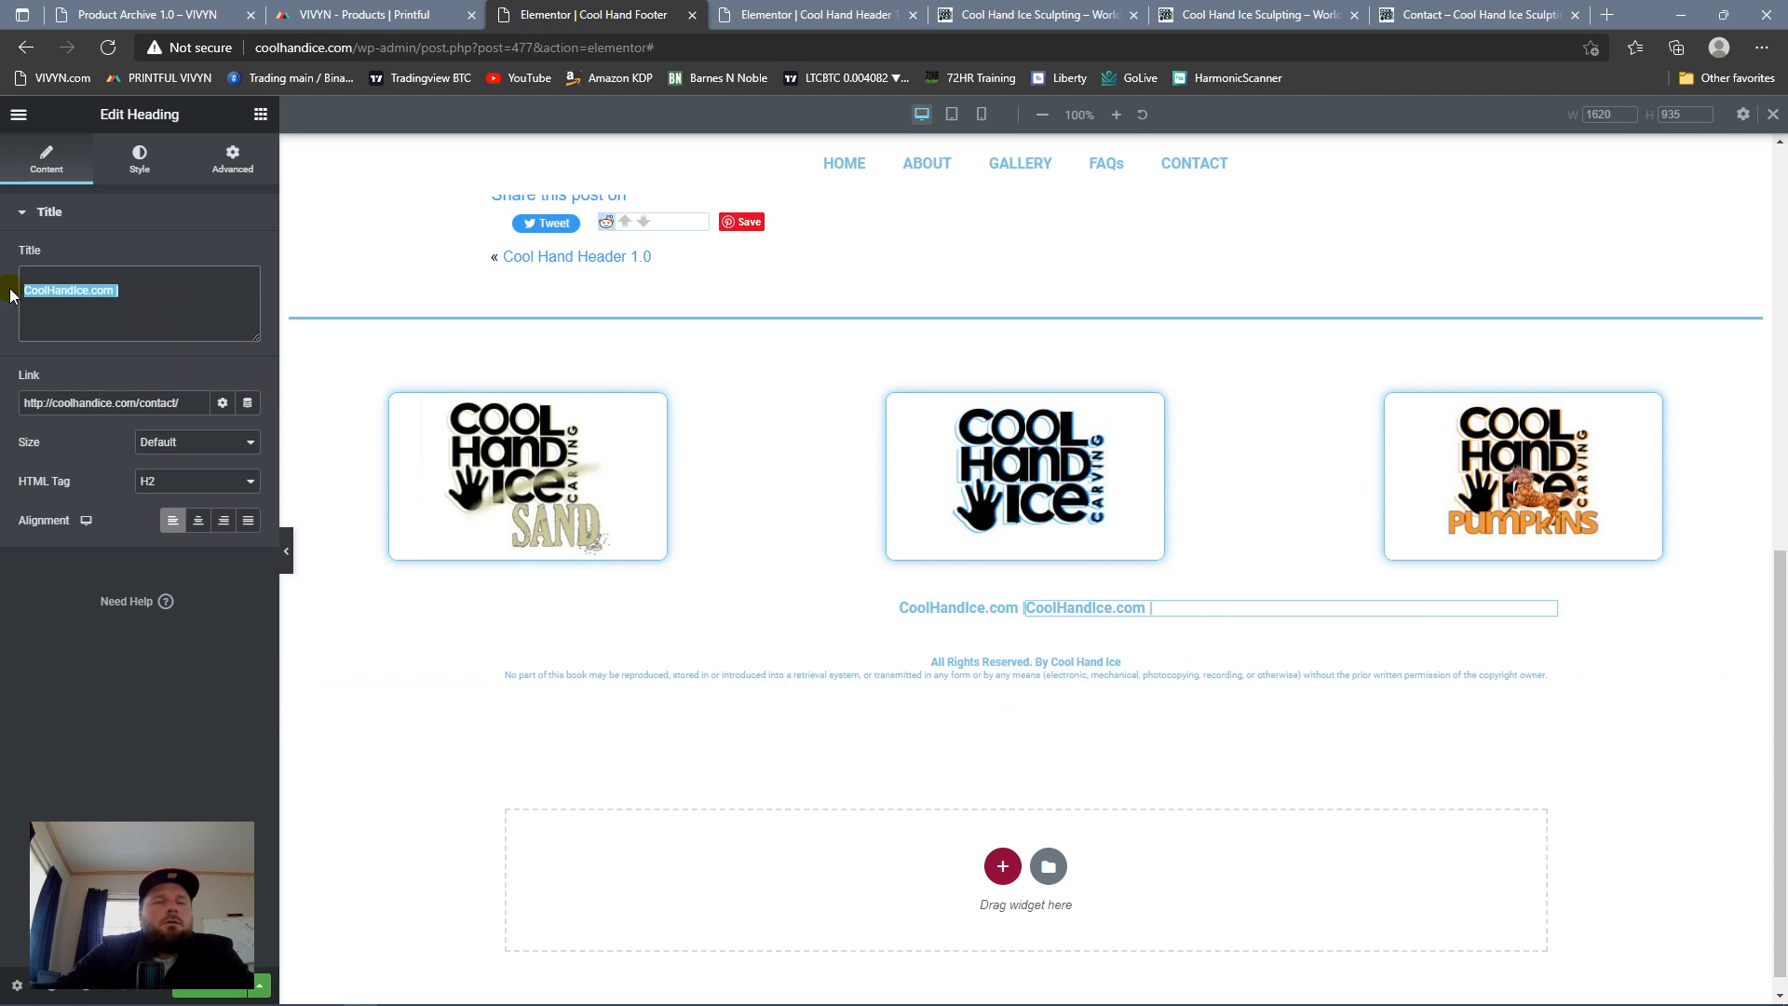
{"action": "type", "text": "World Championship Ice Carving"}
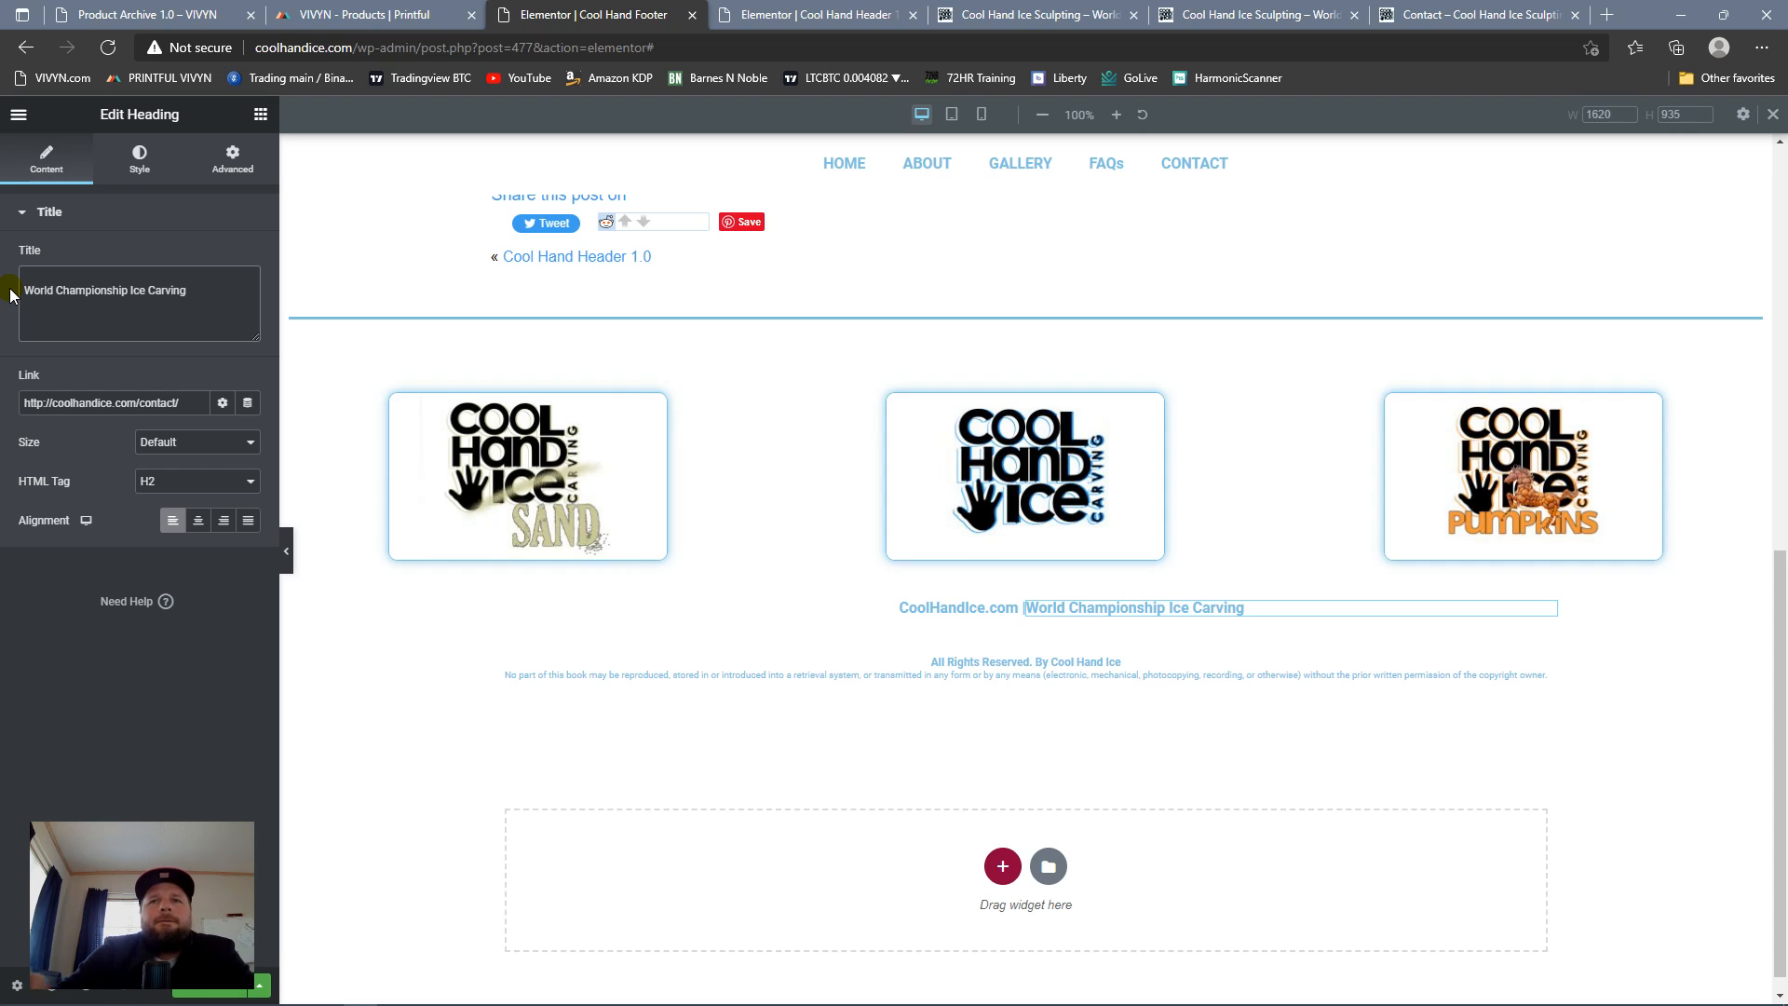
Step: Set the World Championship Ice Carving heading's text color to the green global color
{"action": "left_click", "coordinate": [138, 158]}
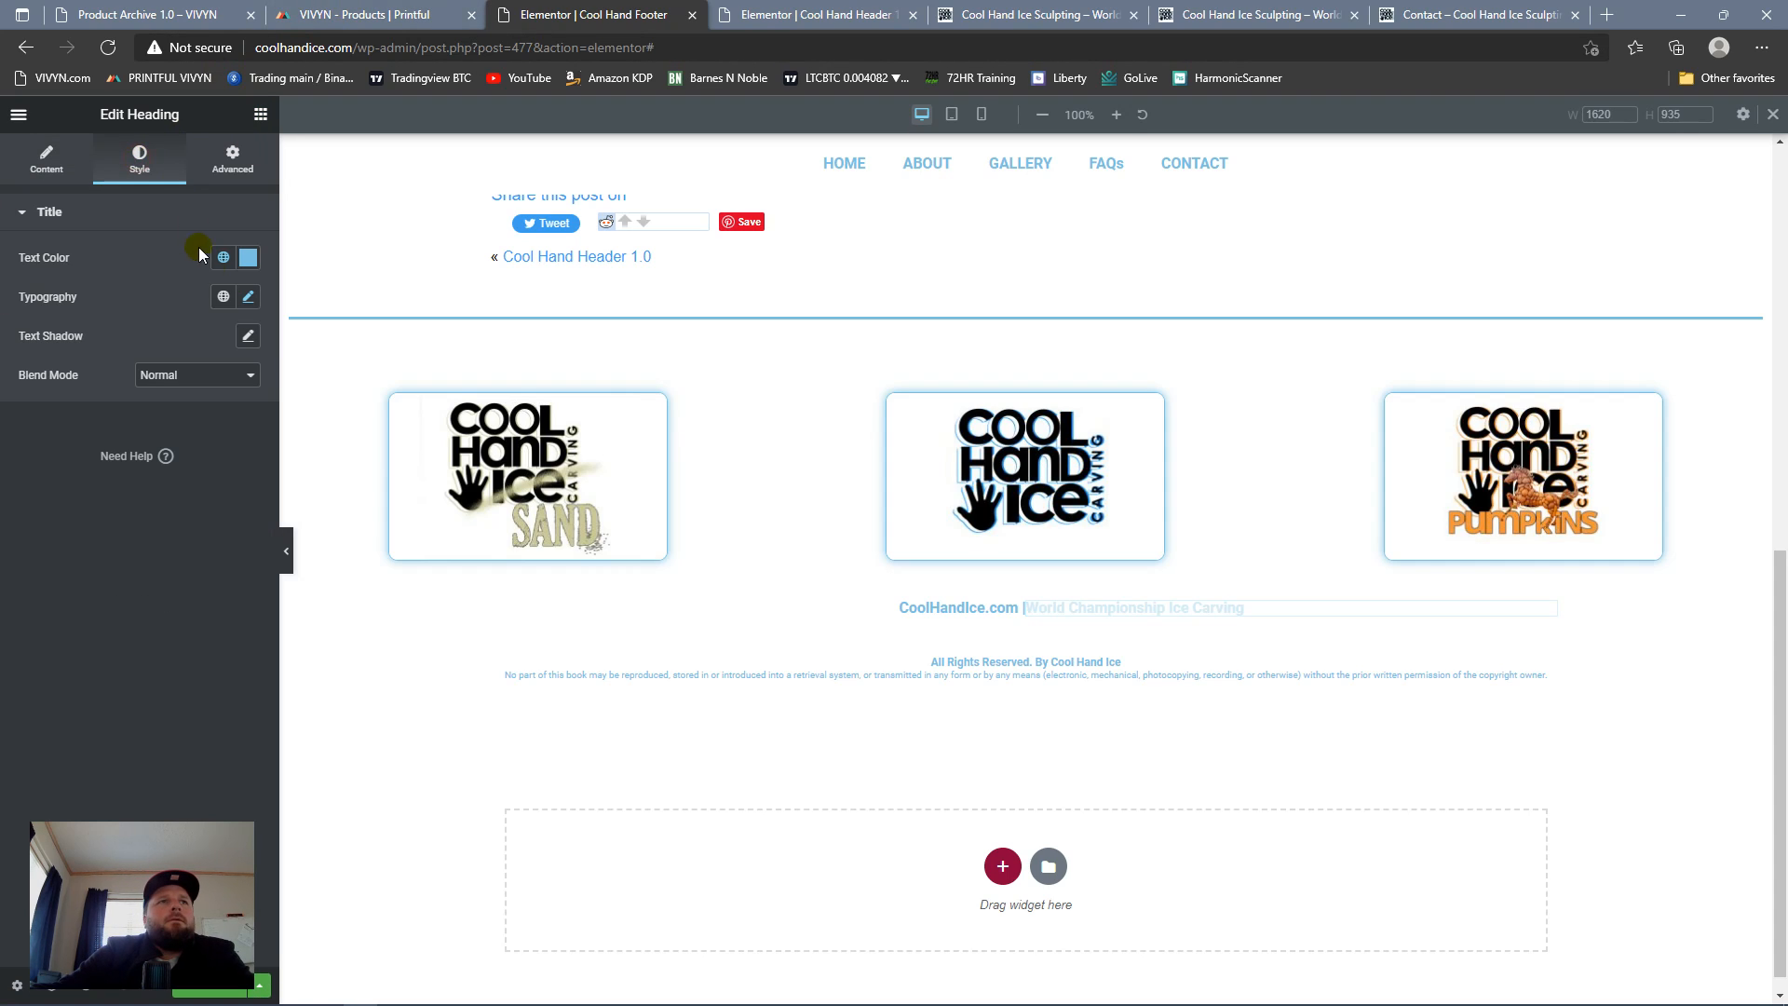
{"action": "left_click", "coordinate": [223, 257]}
{"action": "left_click", "coordinate": [144, 441]}
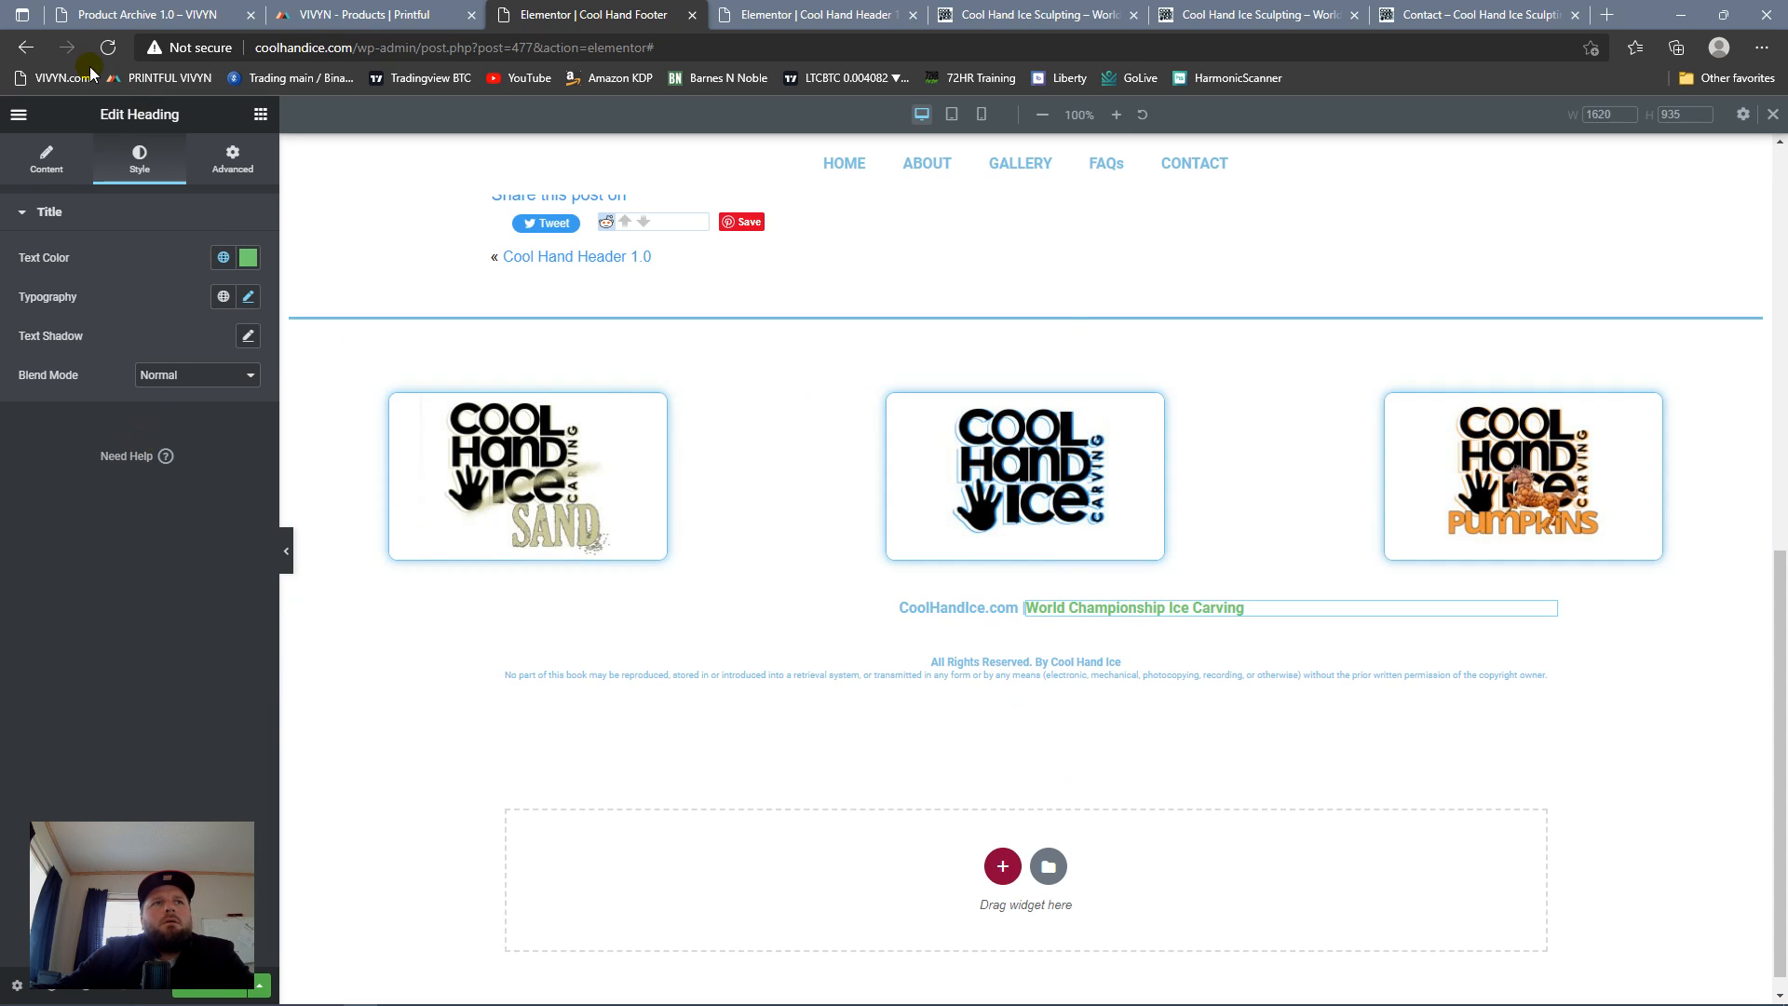
{"action": "left_click", "coordinate": [46, 159]}
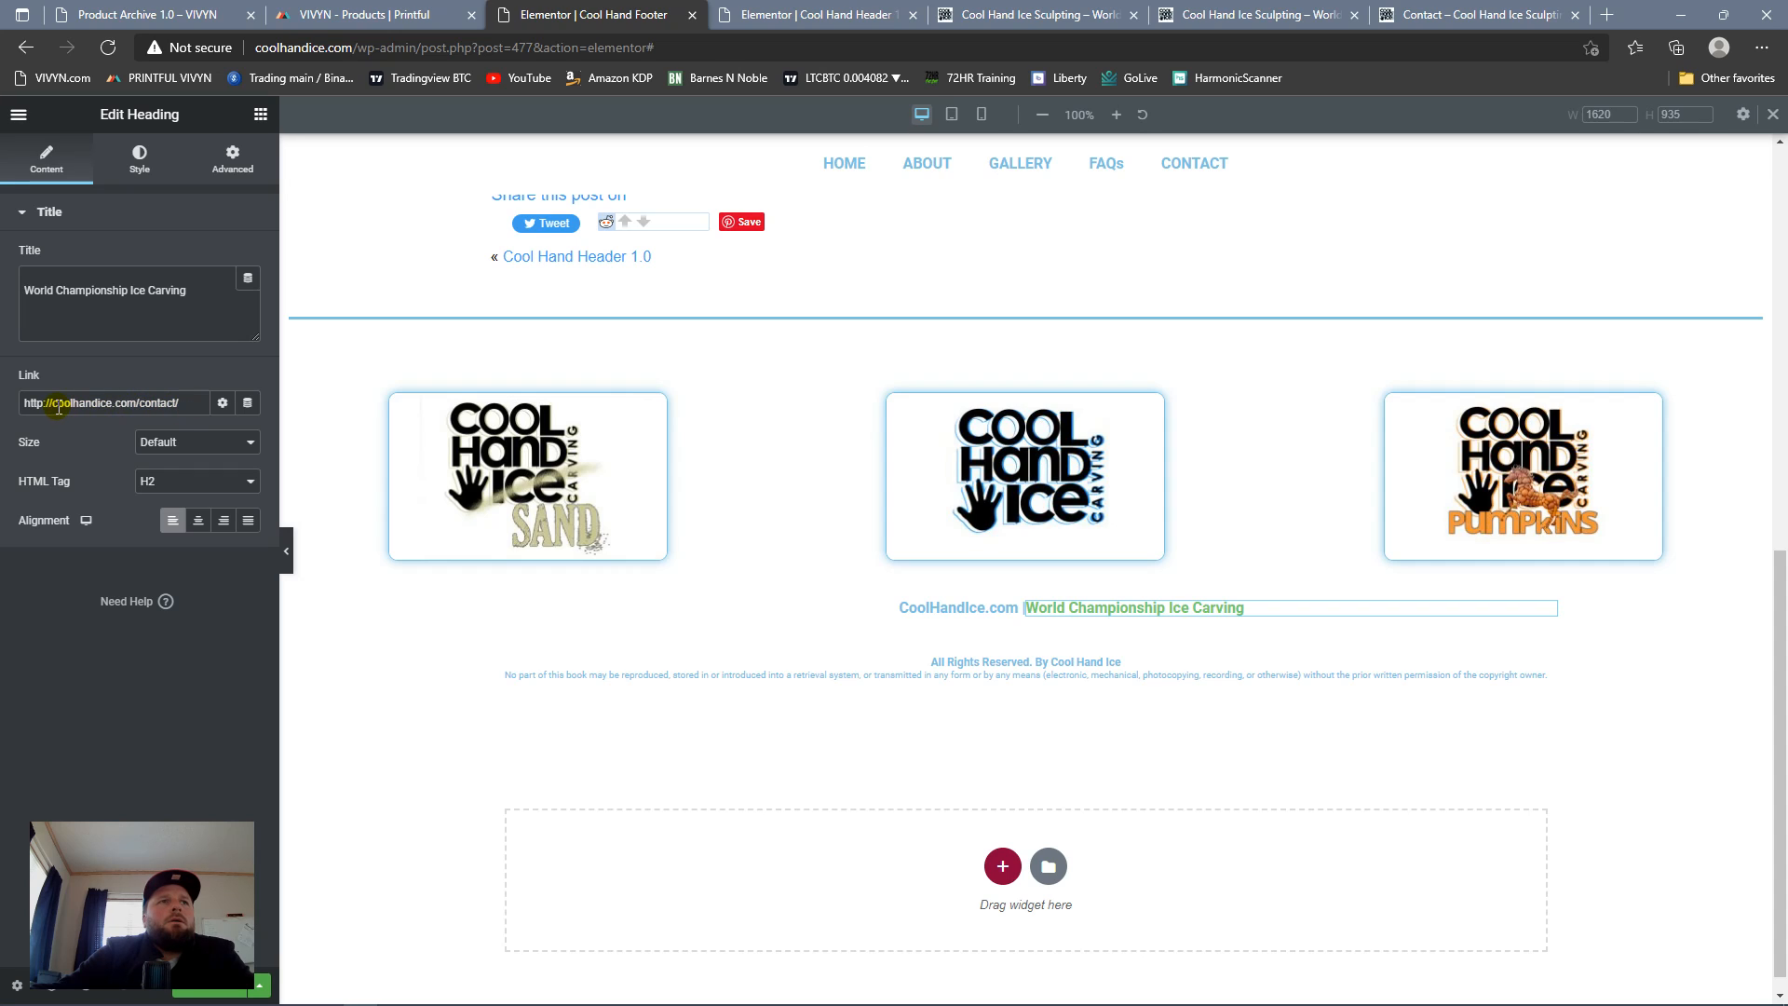
{"action": "left_click_drag", "start_coordinate": [44, 405], "coordinate": [223, 429]}
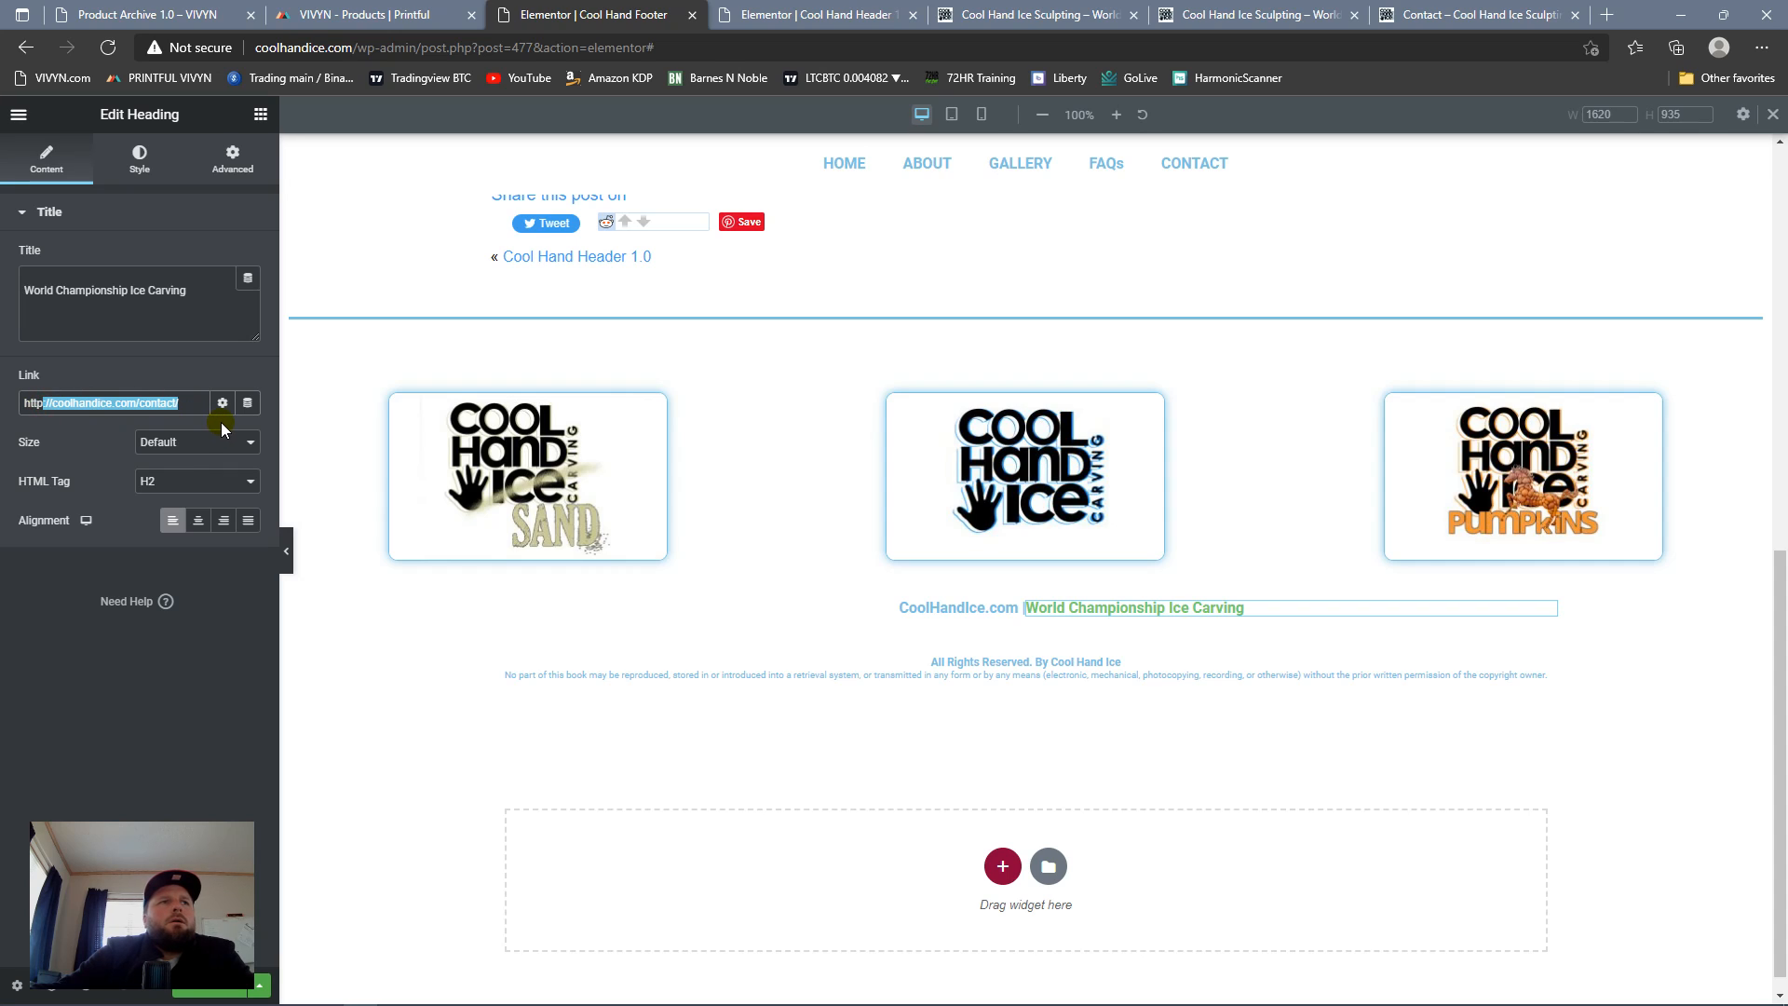
{"action": "type", "text": "s://www.homesweetabilene.com"}
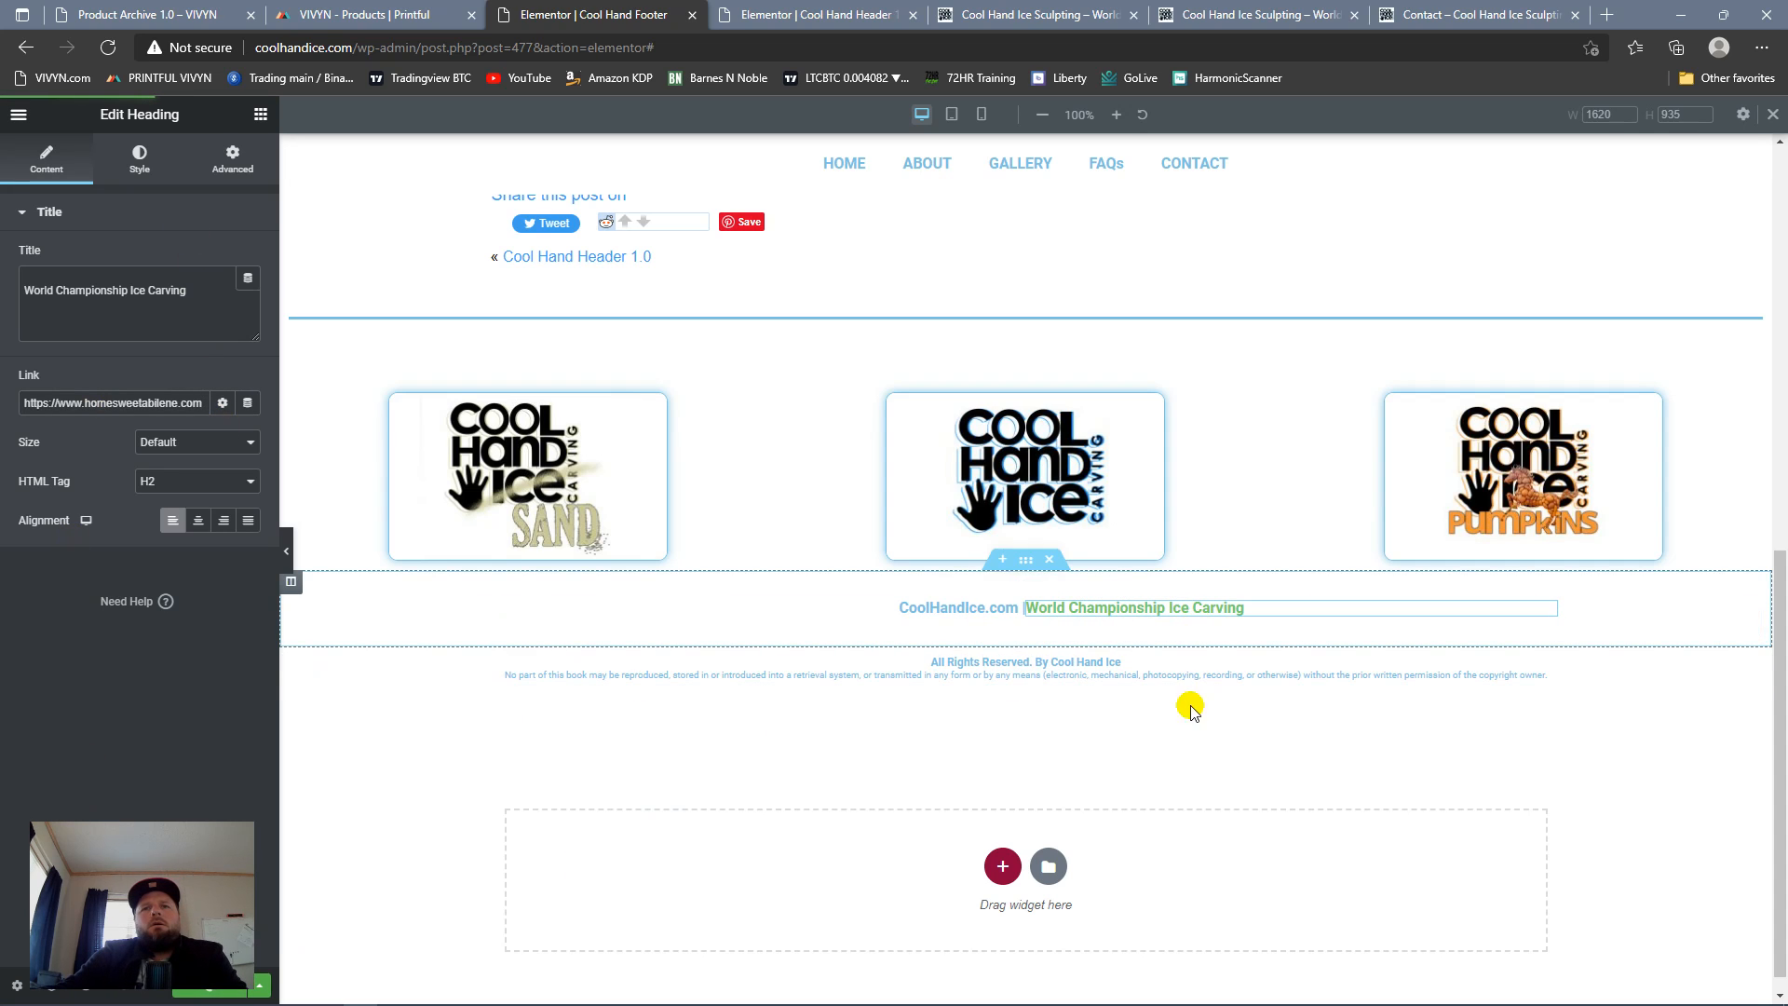
Step: Check the footer on the reloaded live home page, and narrow the CoolHandIce.com column in the footer template to center the two headings
{"action": "left_click", "coordinate": [1010, 15]}
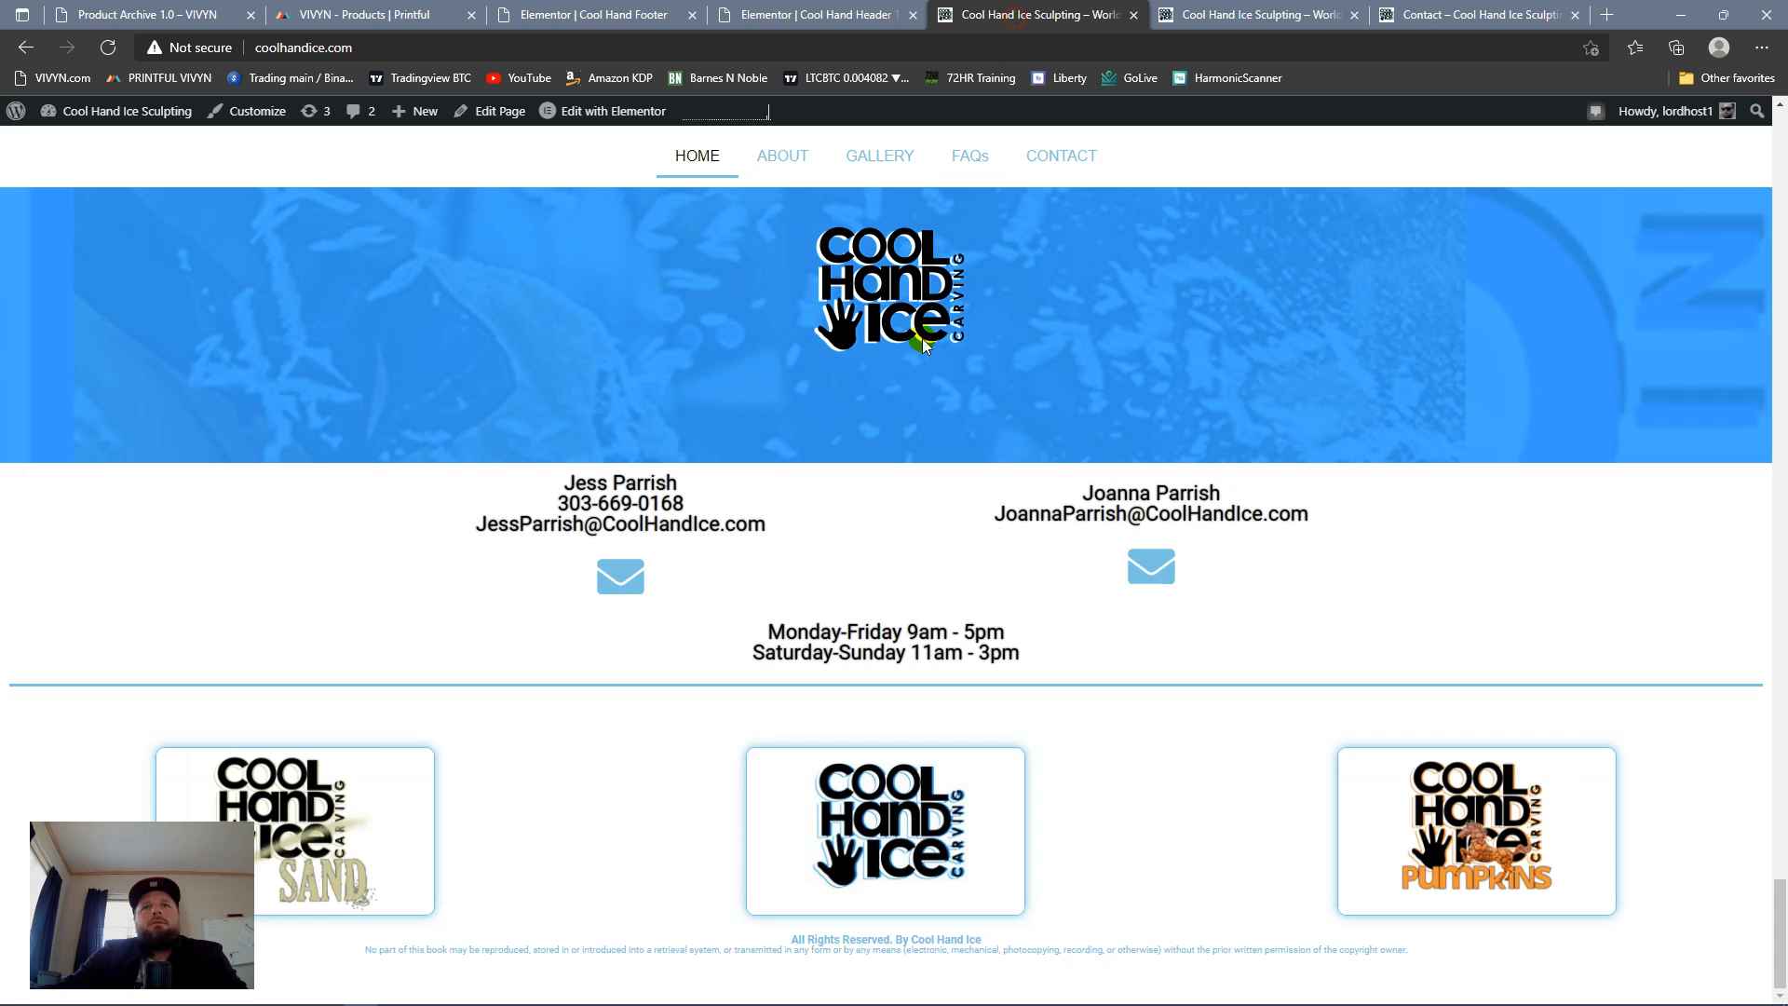
{"action": "left_click", "coordinate": [108, 48]}
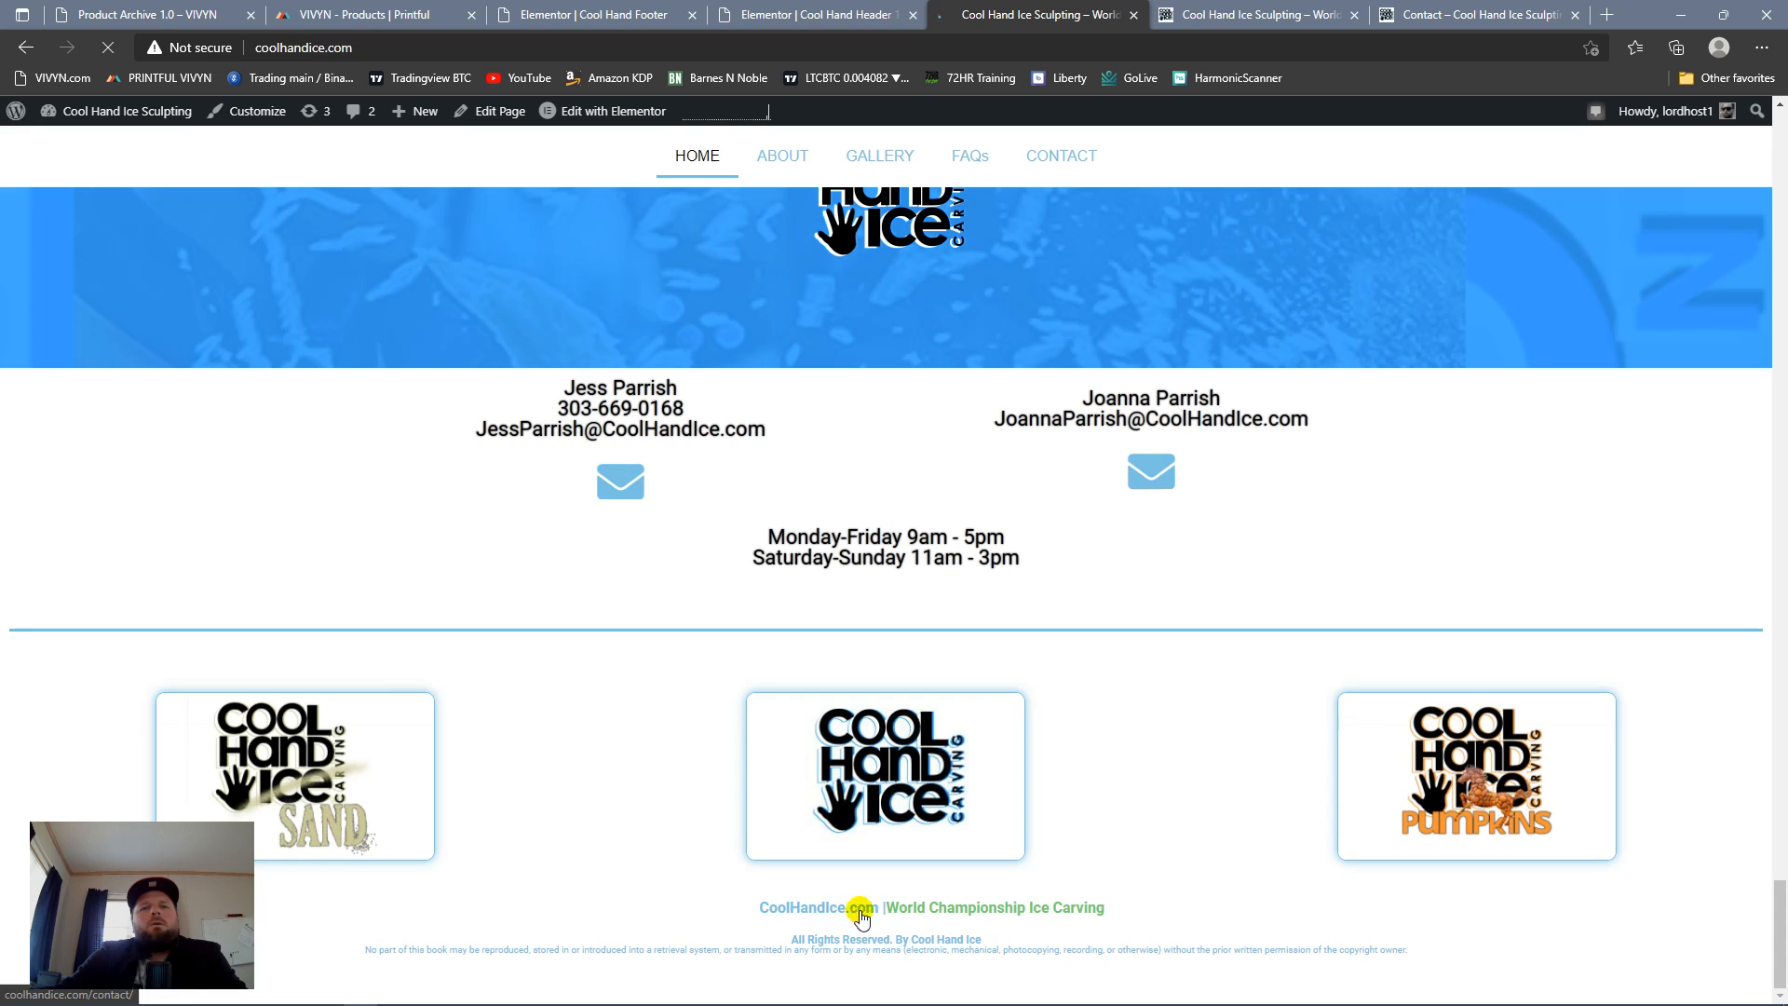
{"action": "left_click", "coordinate": [559, 14]}
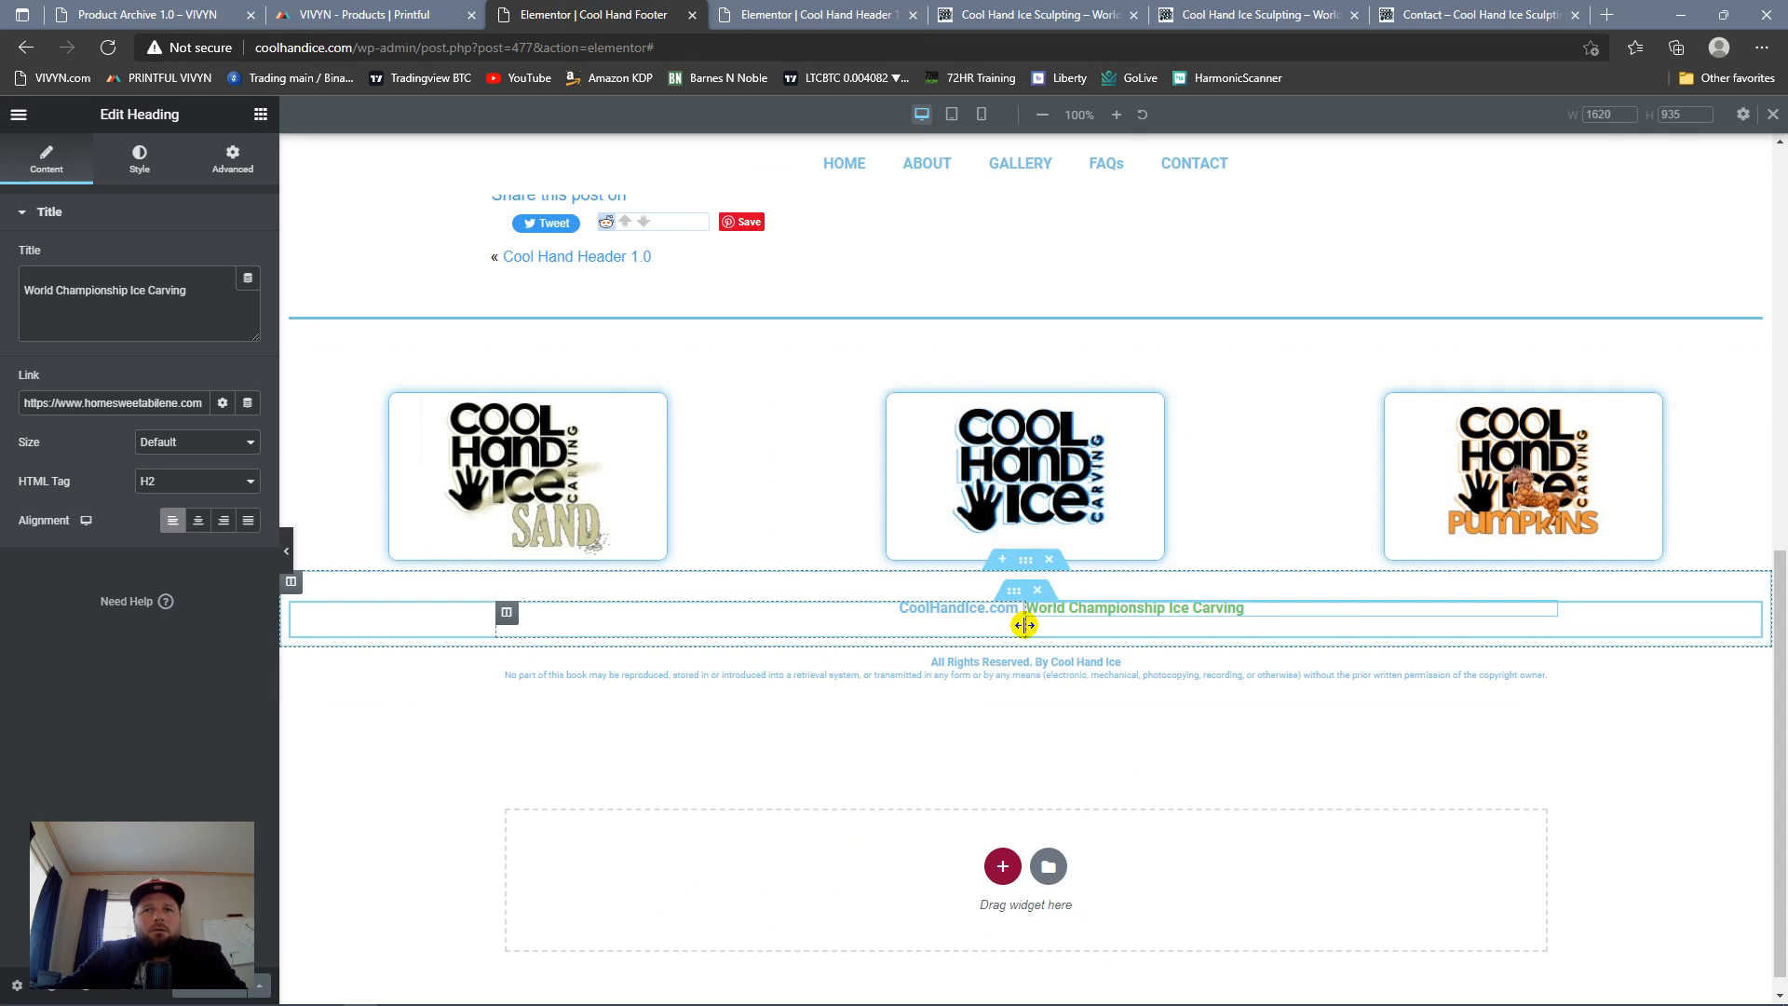
{"action": "left_click_drag", "start_coordinate": [1024, 628], "coordinate": [979, 628]}
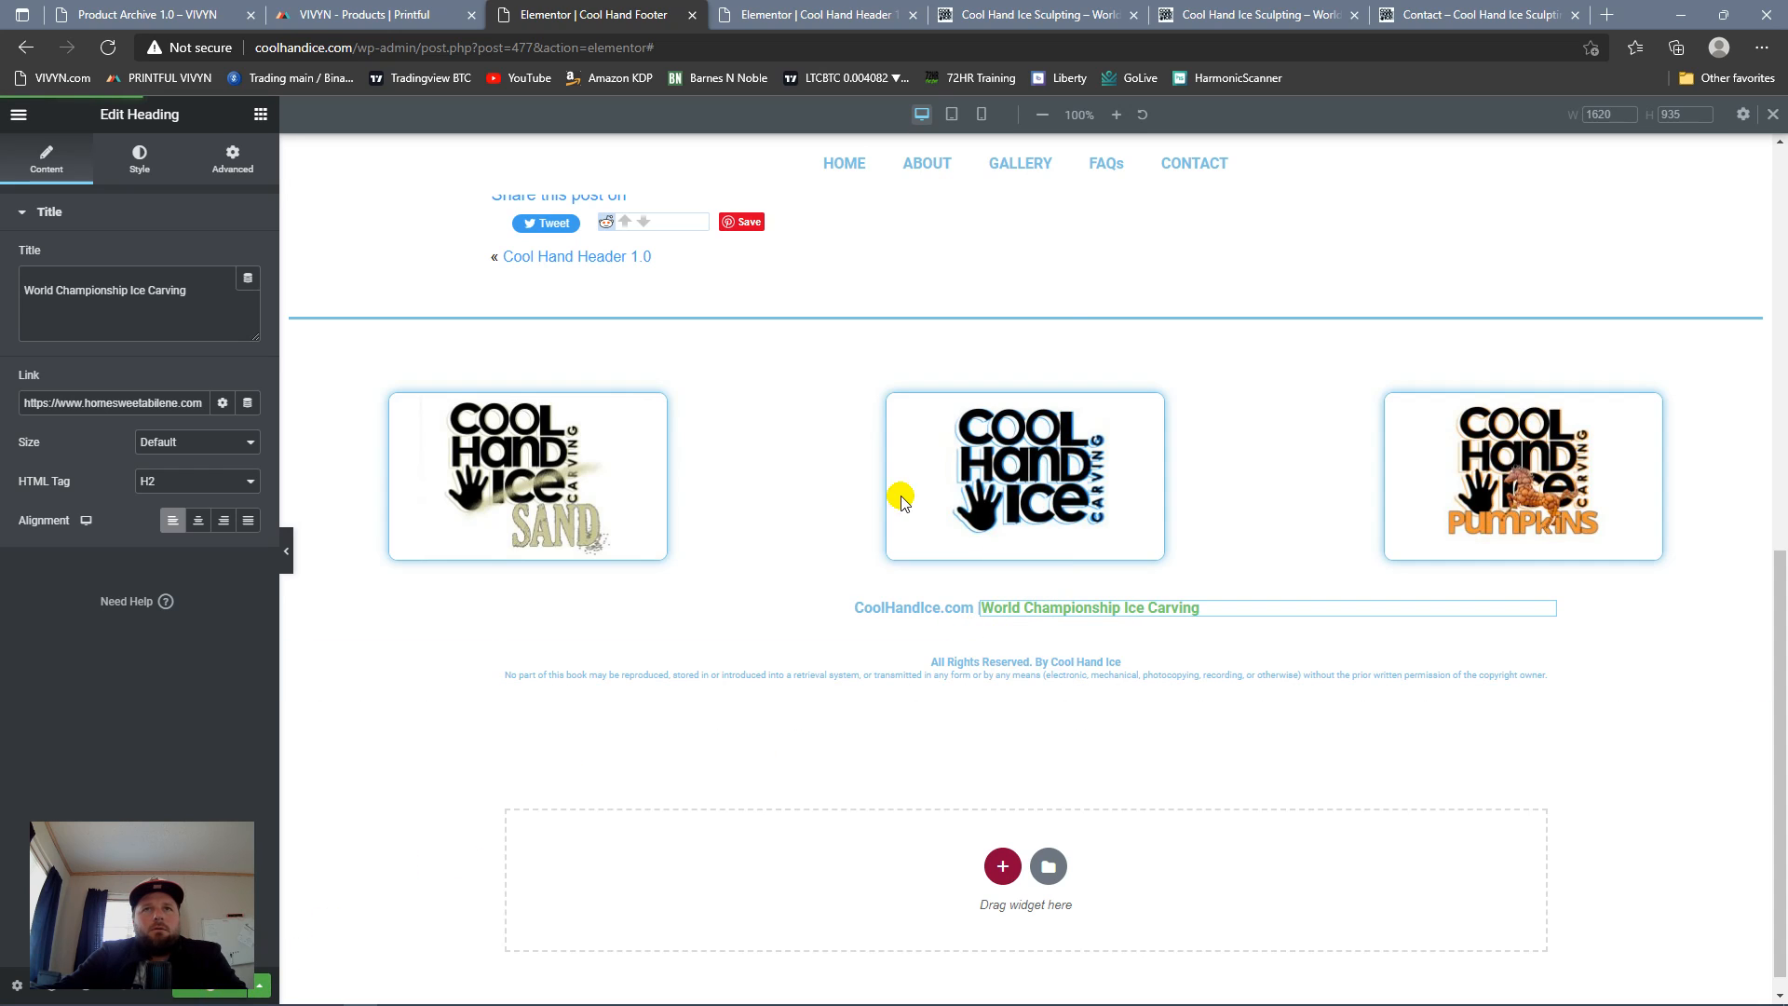
Step: In the mobile layout, set the column width of both heading columns to 50%
{"action": "left_click", "coordinate": [982, 114]}
{"action": "scroll", "coordinate": [1020, 280], "scroll_direction": "down", "scroll_amount": 5}
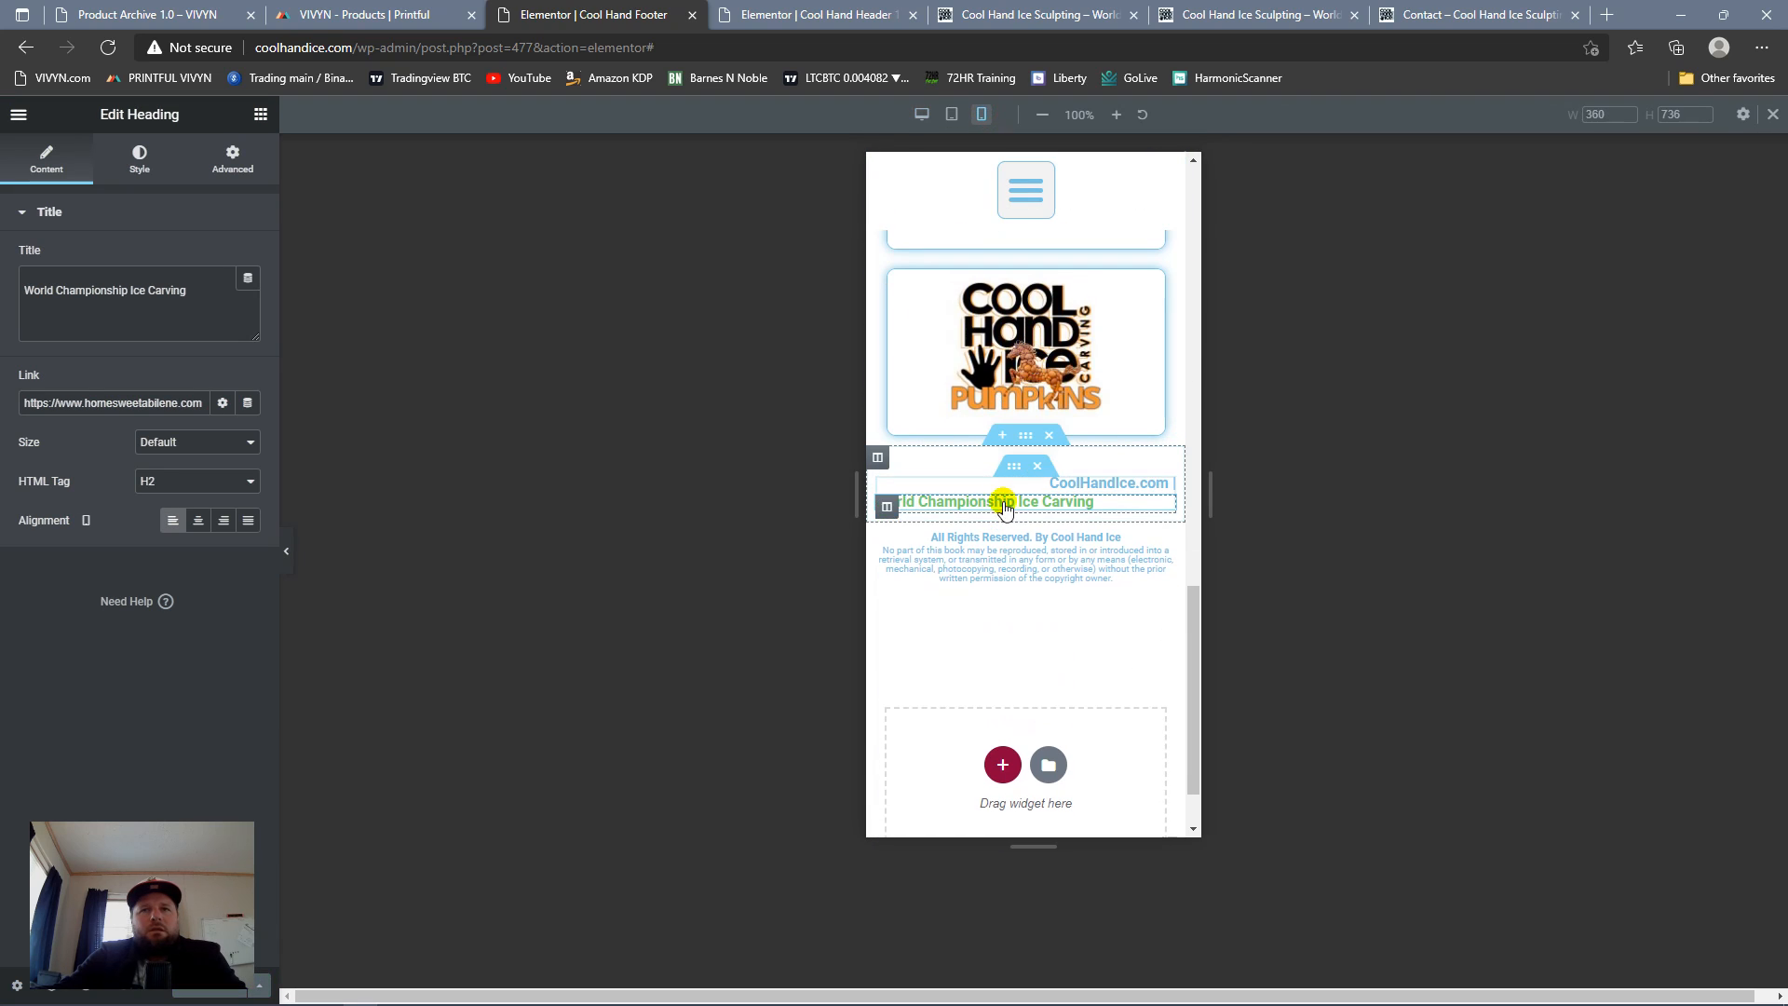
{"action": "left_click", "coordinate": [884, 488]}
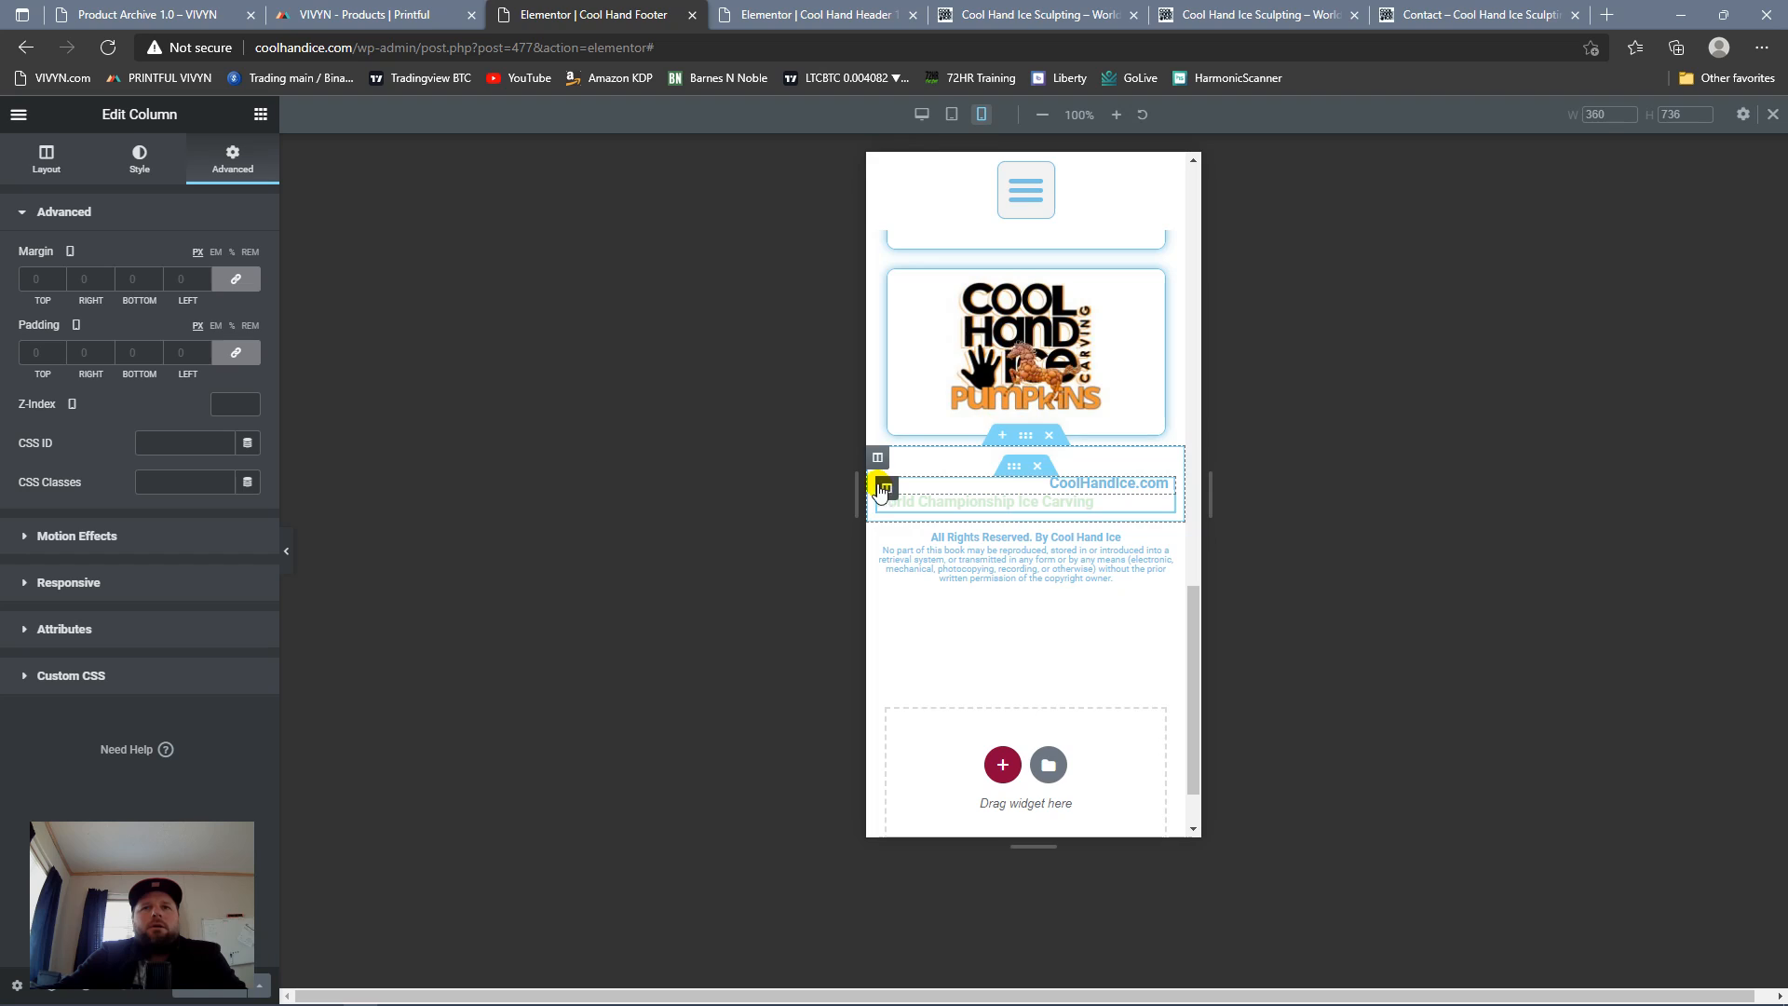
{"action": "left_click", "coordinate": [48, 168]}
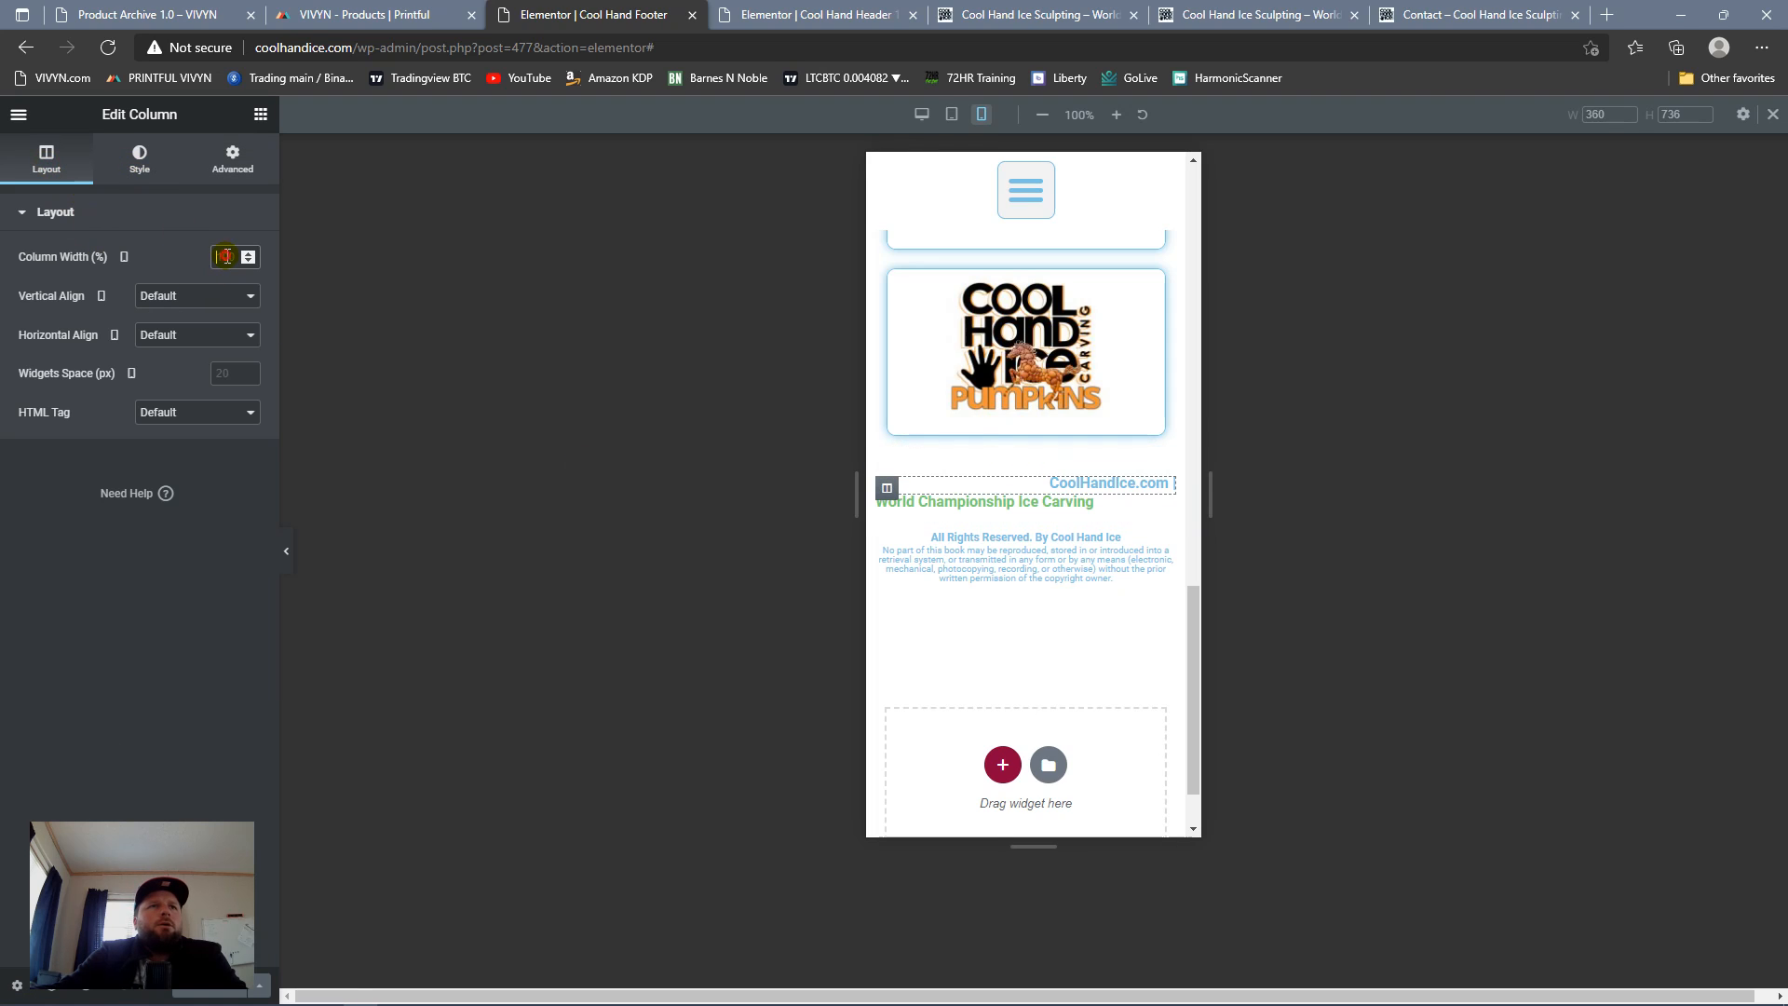
{"action": "type", "text": "50"}
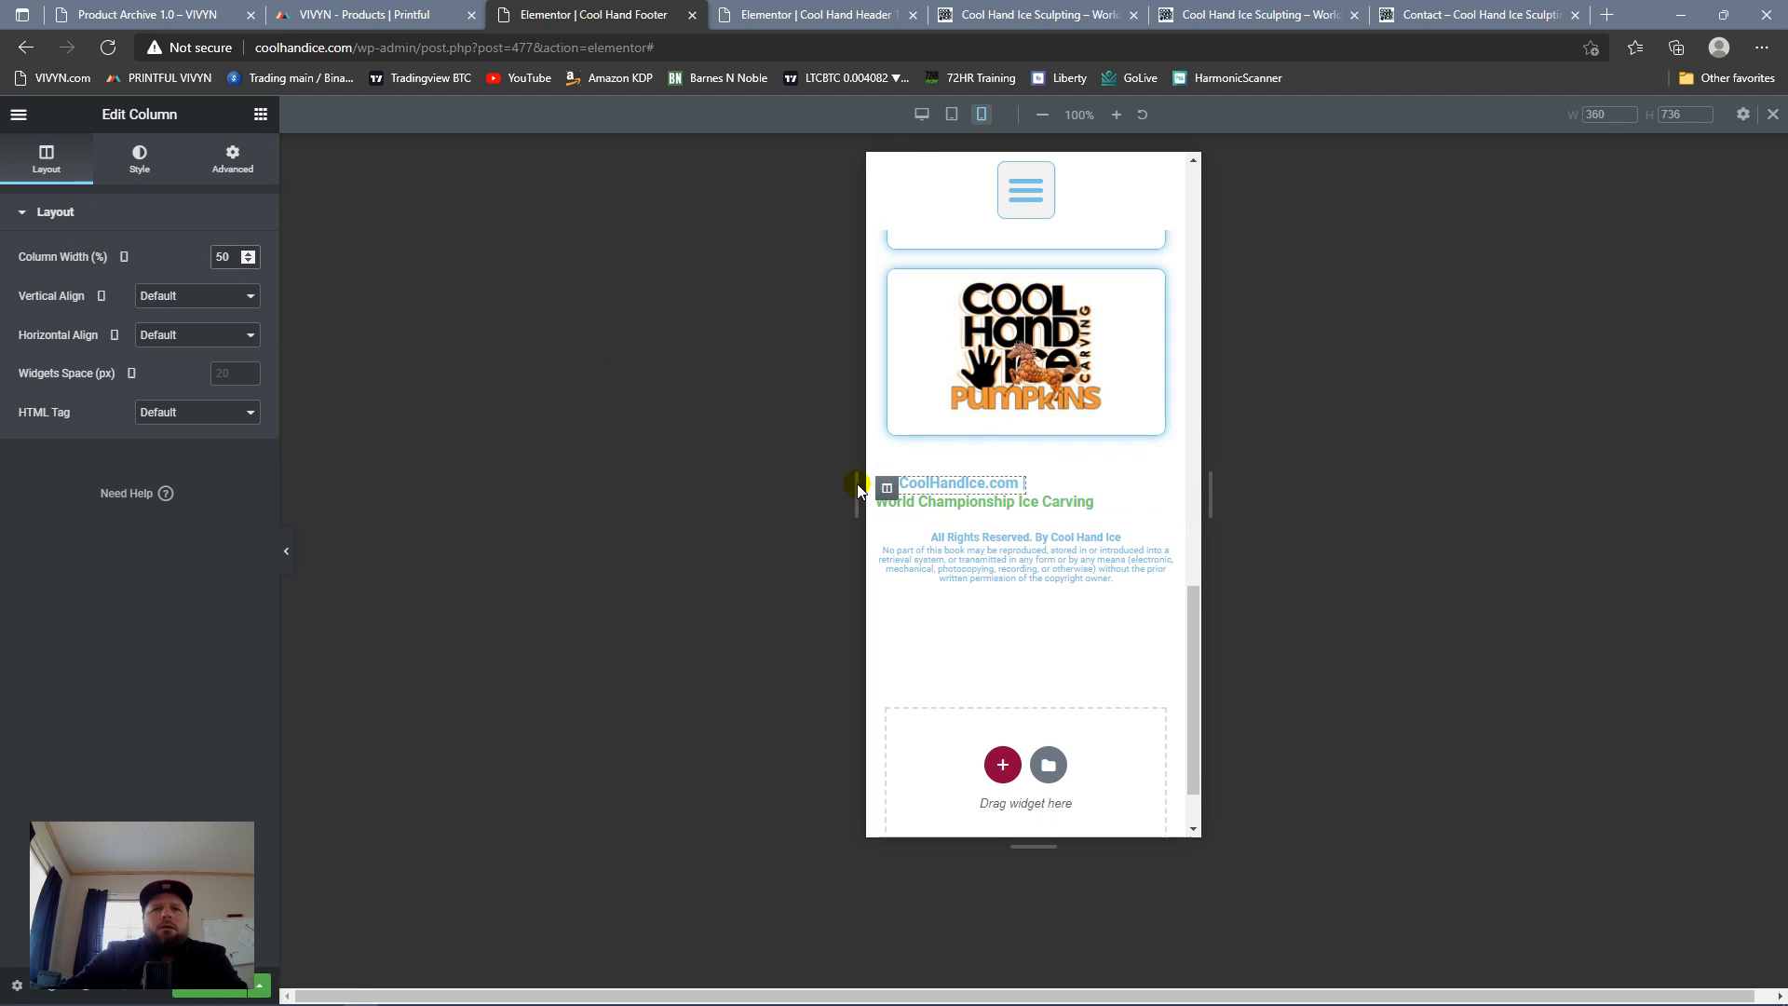
{"action": "key", "text": "BackSpace"}
{"action": "key", "text": "BackSpace"}
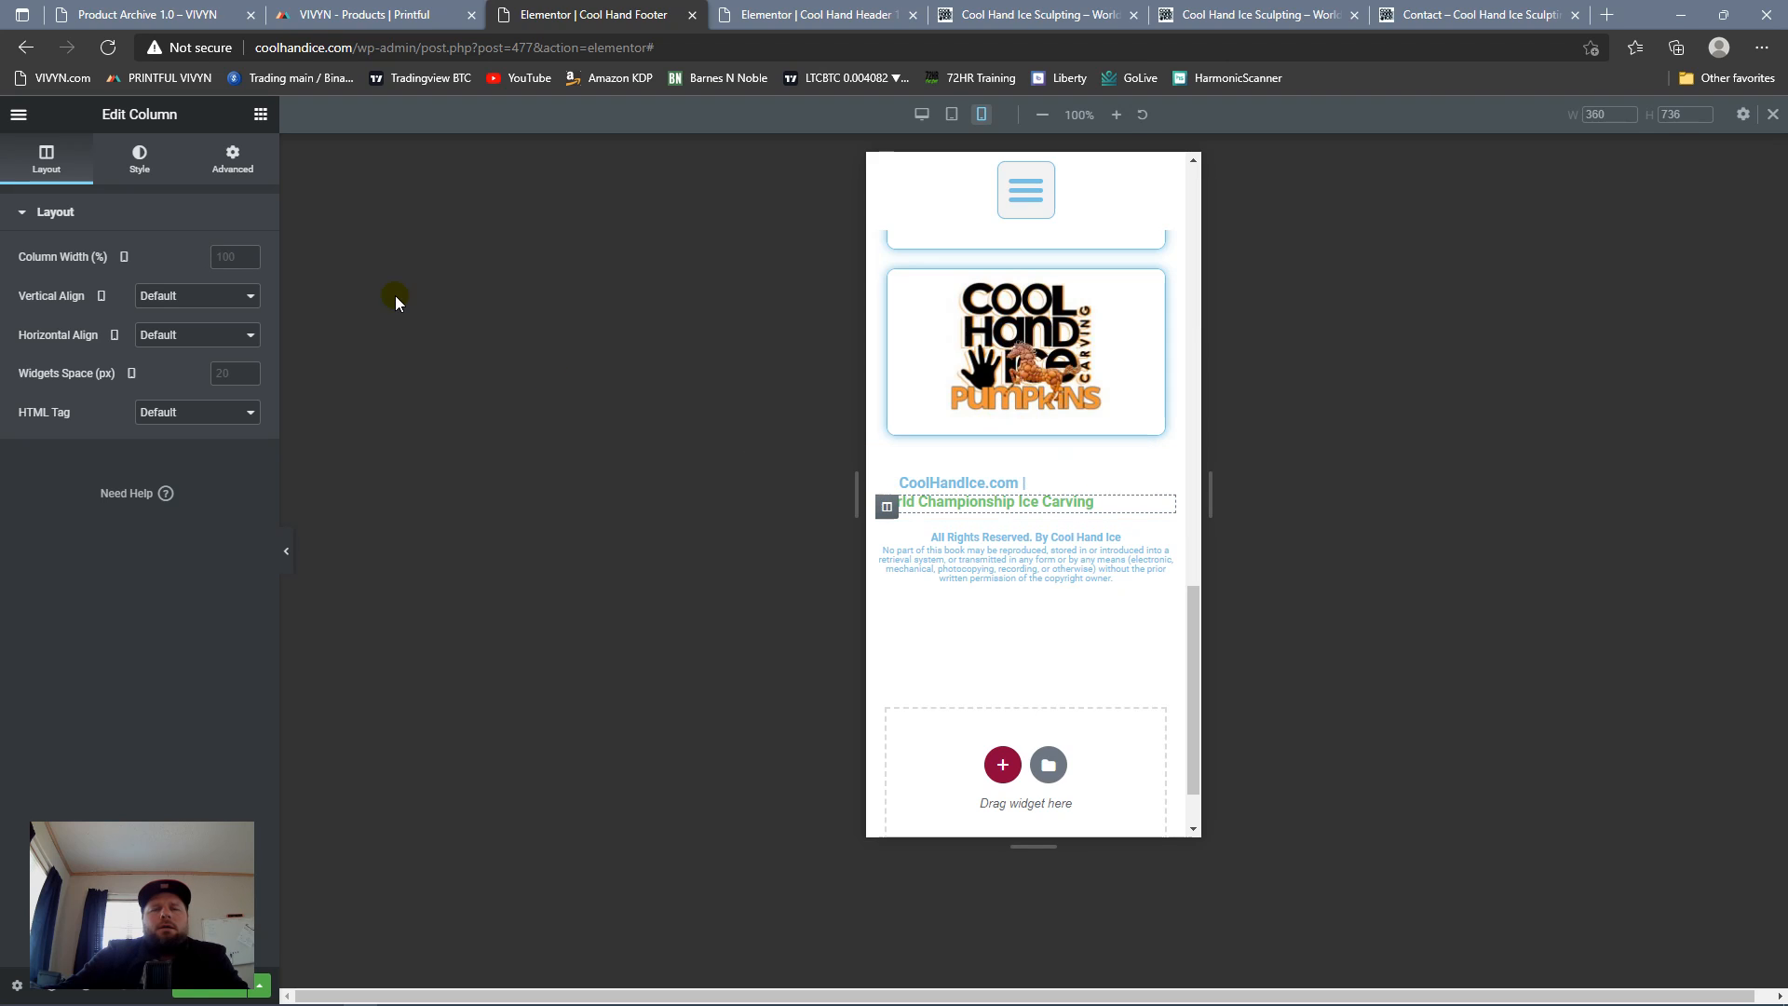
{"action": "type", "text": "50"}
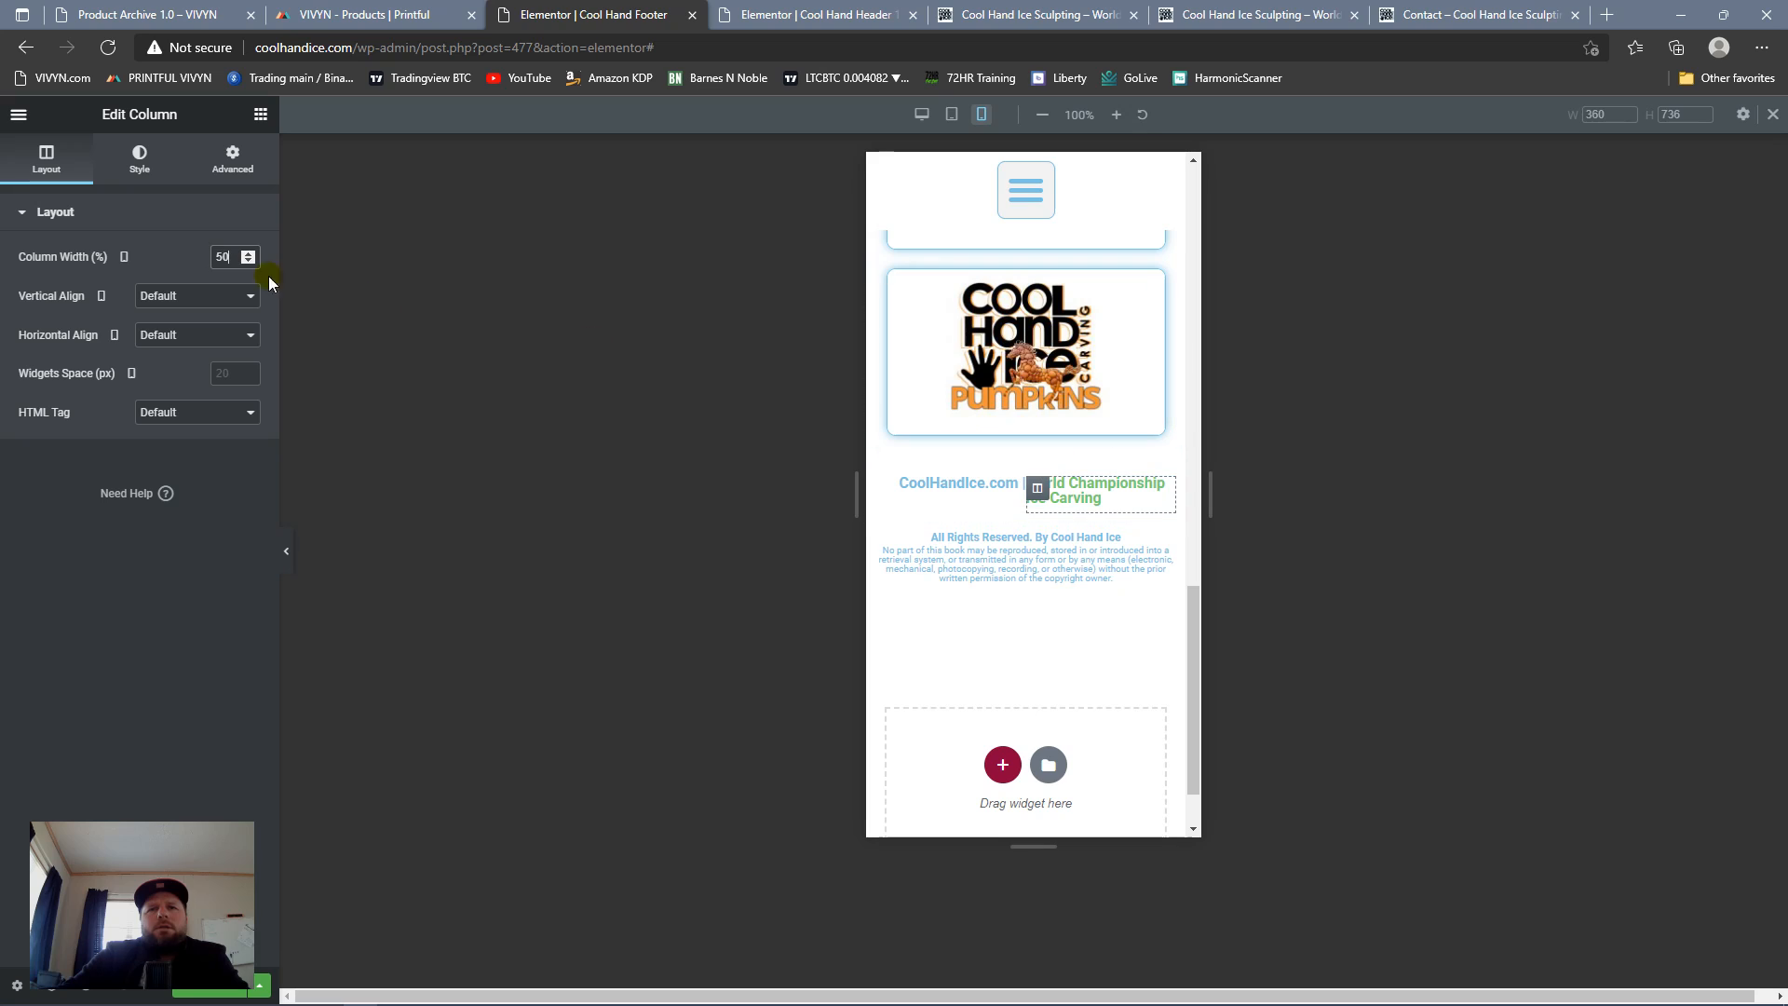
Step: Set the World Championship Ice Carving heading's mobile font size to 12 px and widen the preview to 437 px to check it
{"action": "left_click", "coordinate": [140, 158]}
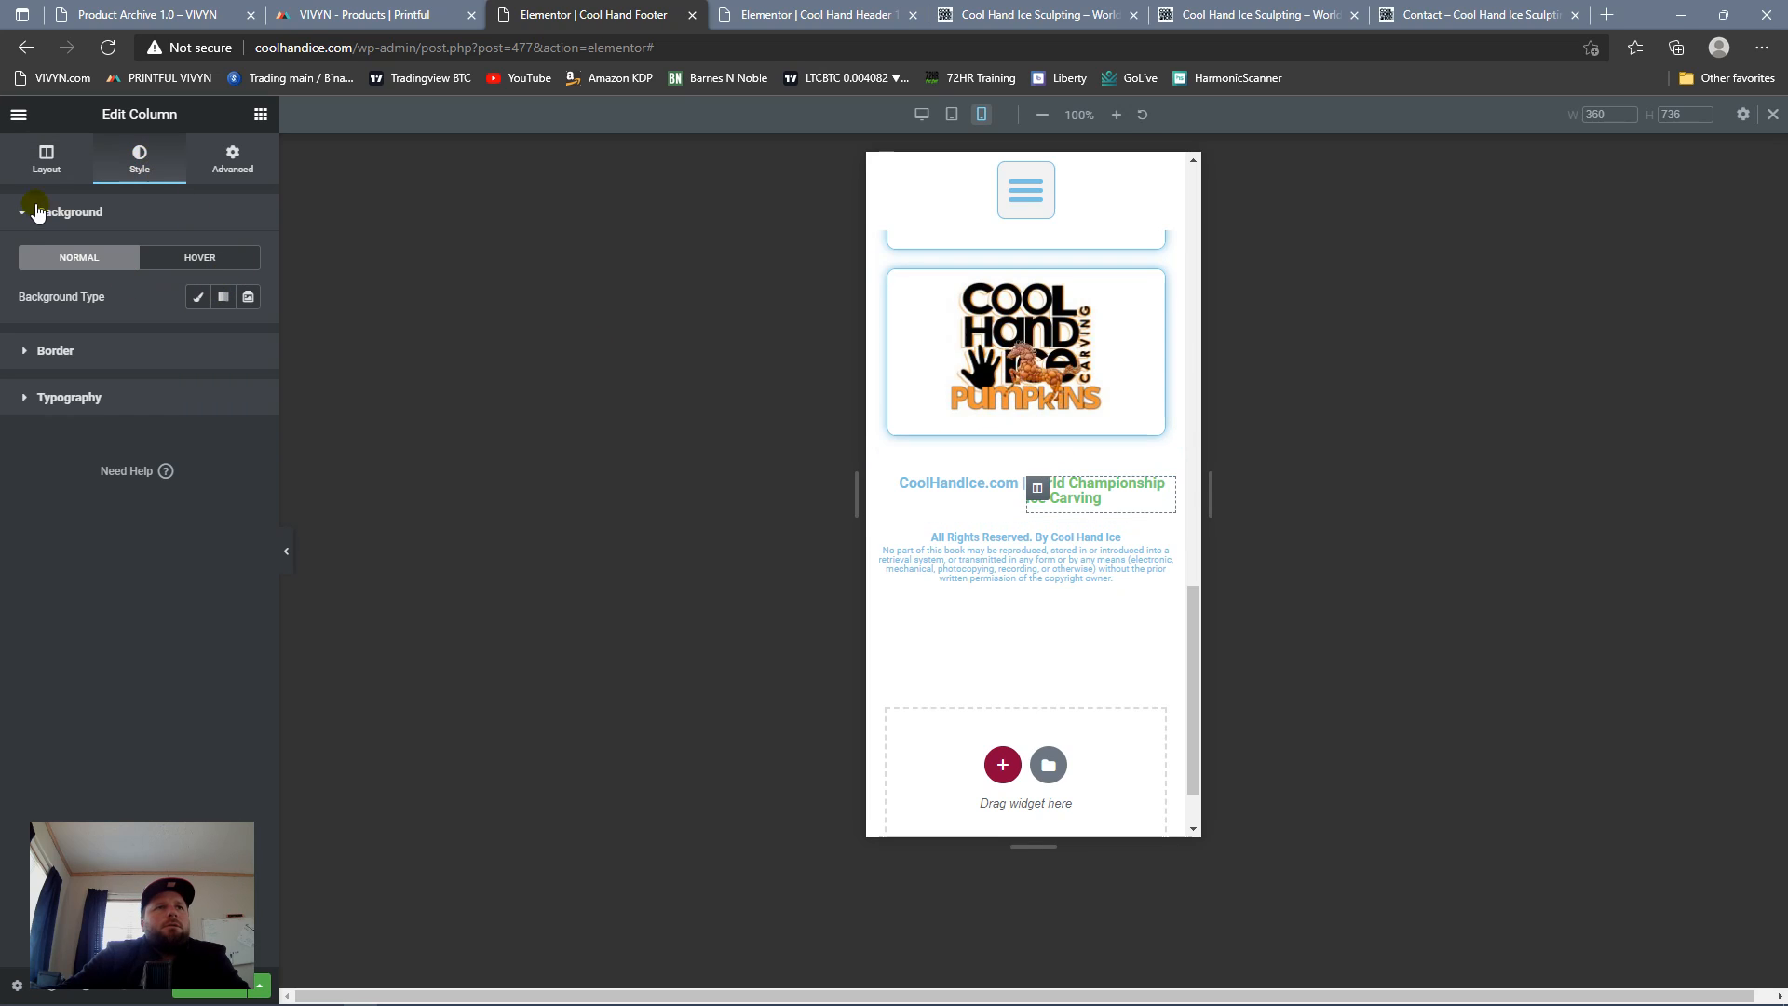
{"action": "left_click", "coordinate": [46, 160]}
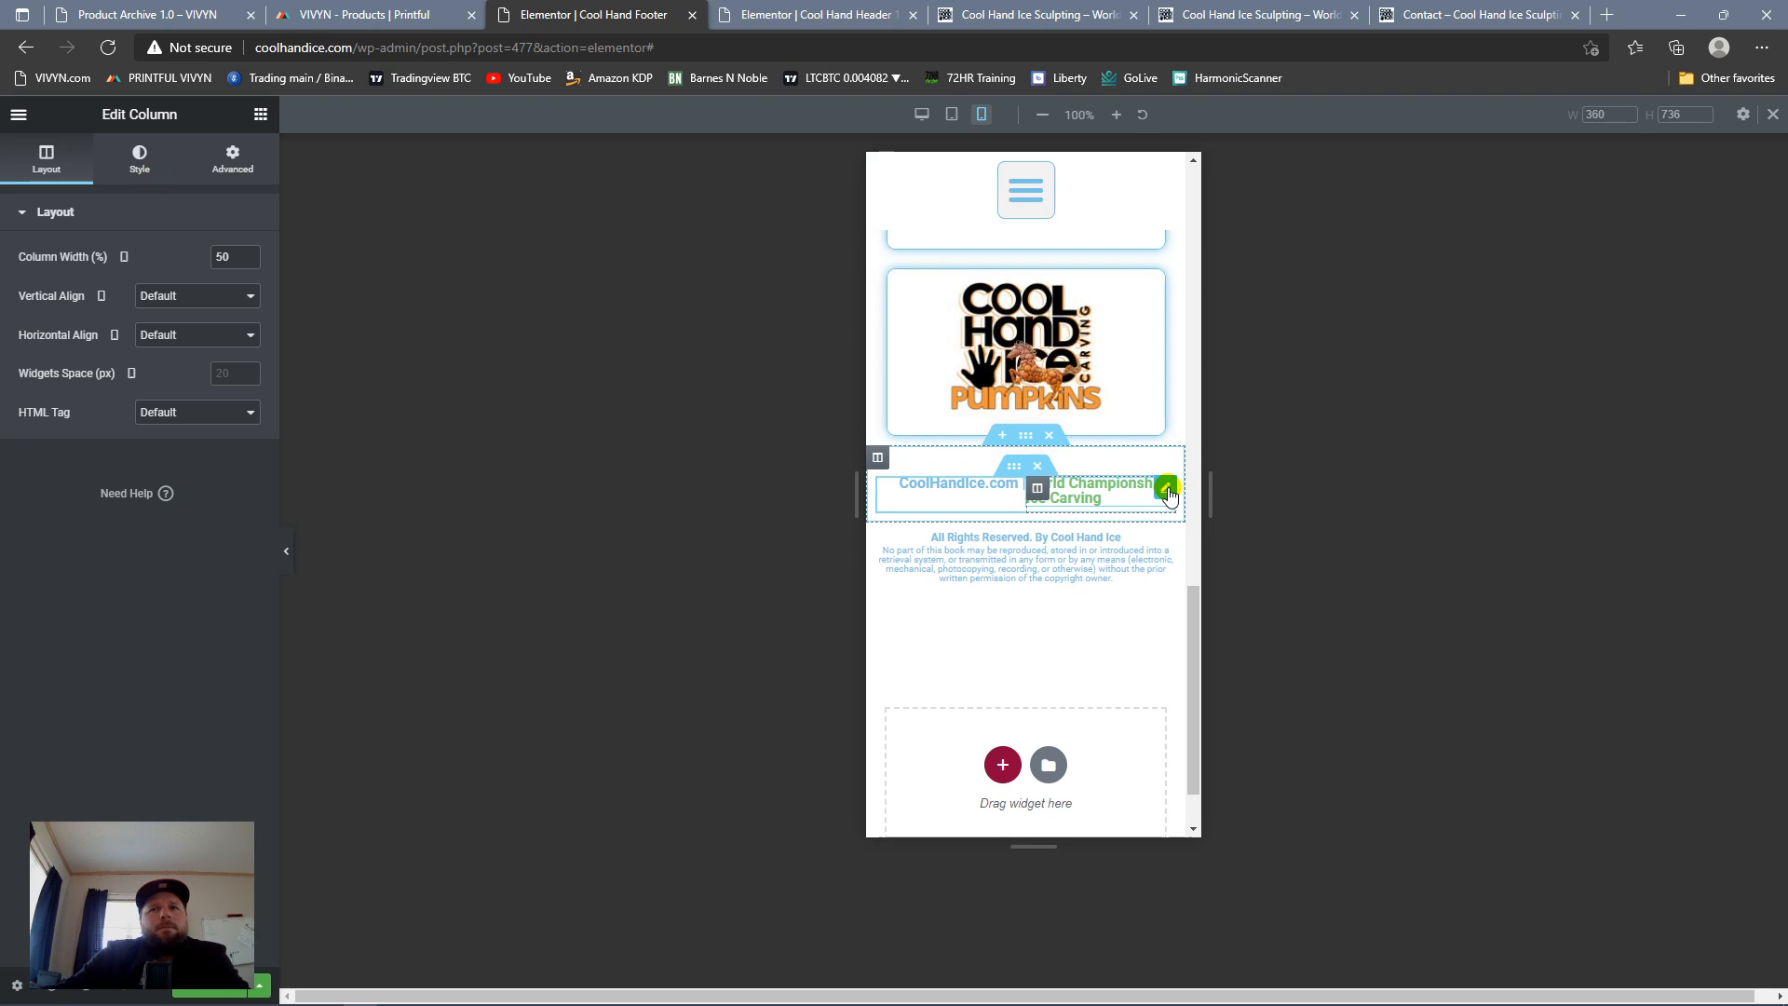
{"action": "left_click", "coordinate": [1167, 490]}
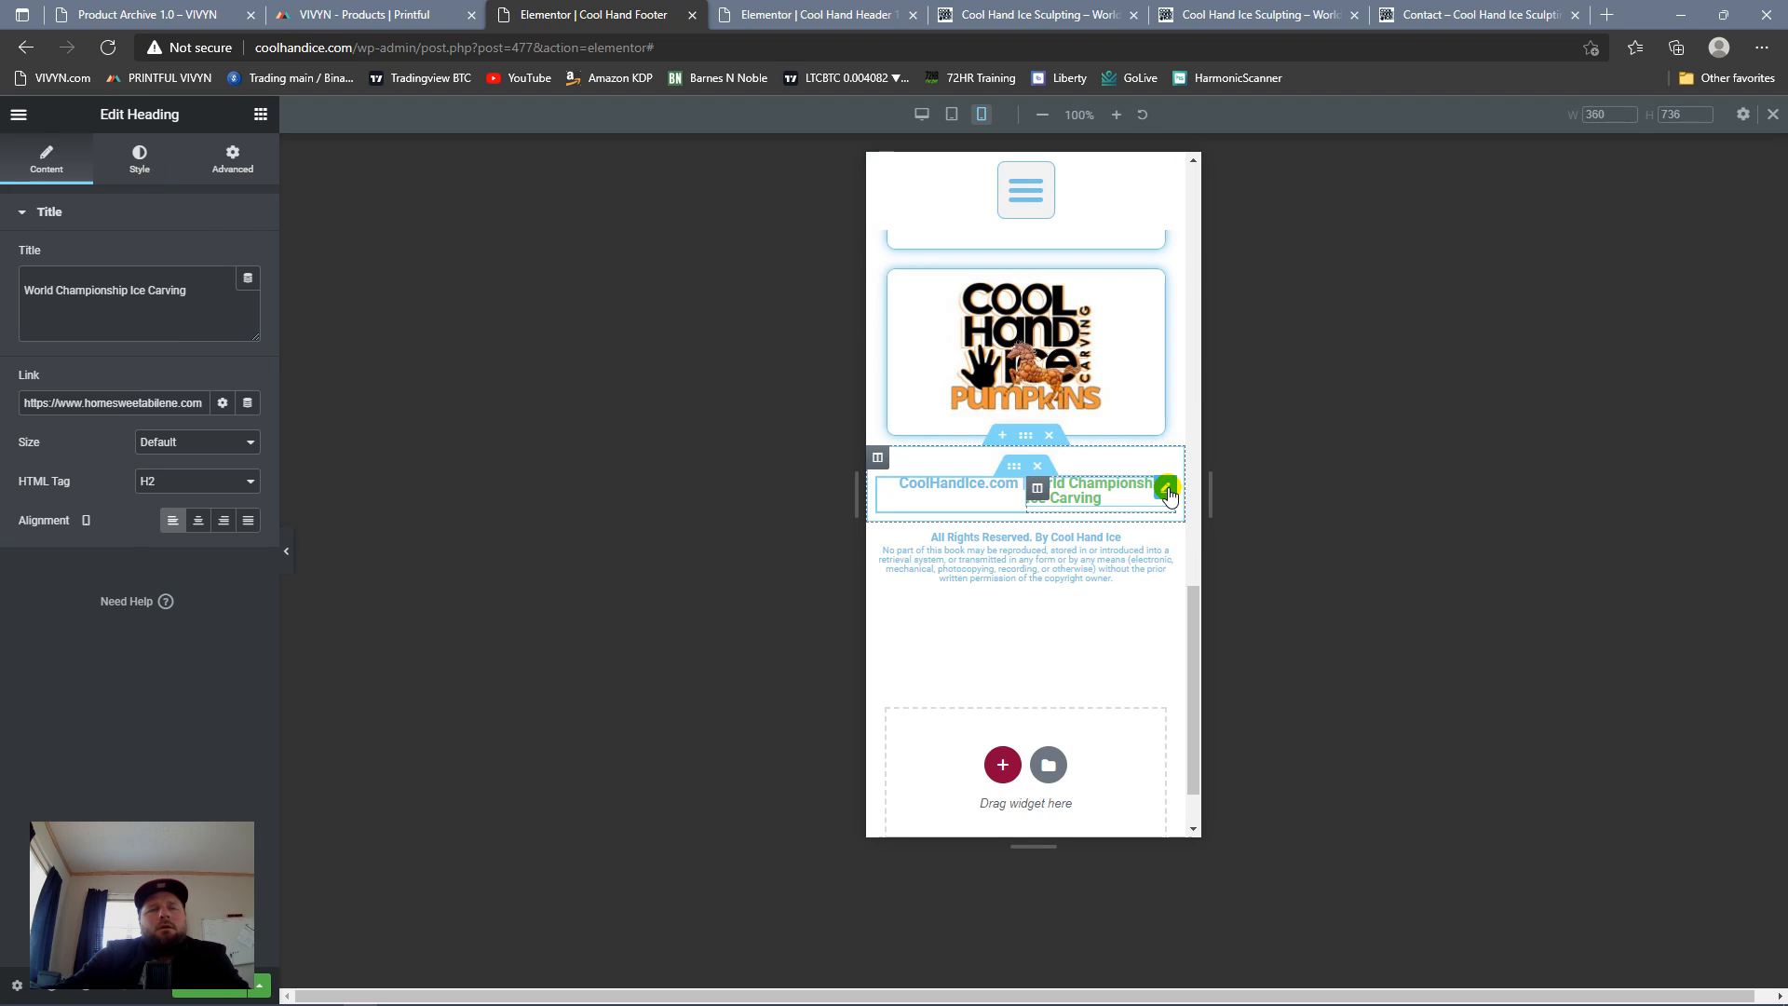
{"action": "left_click", "coordinate": [140, 166]}
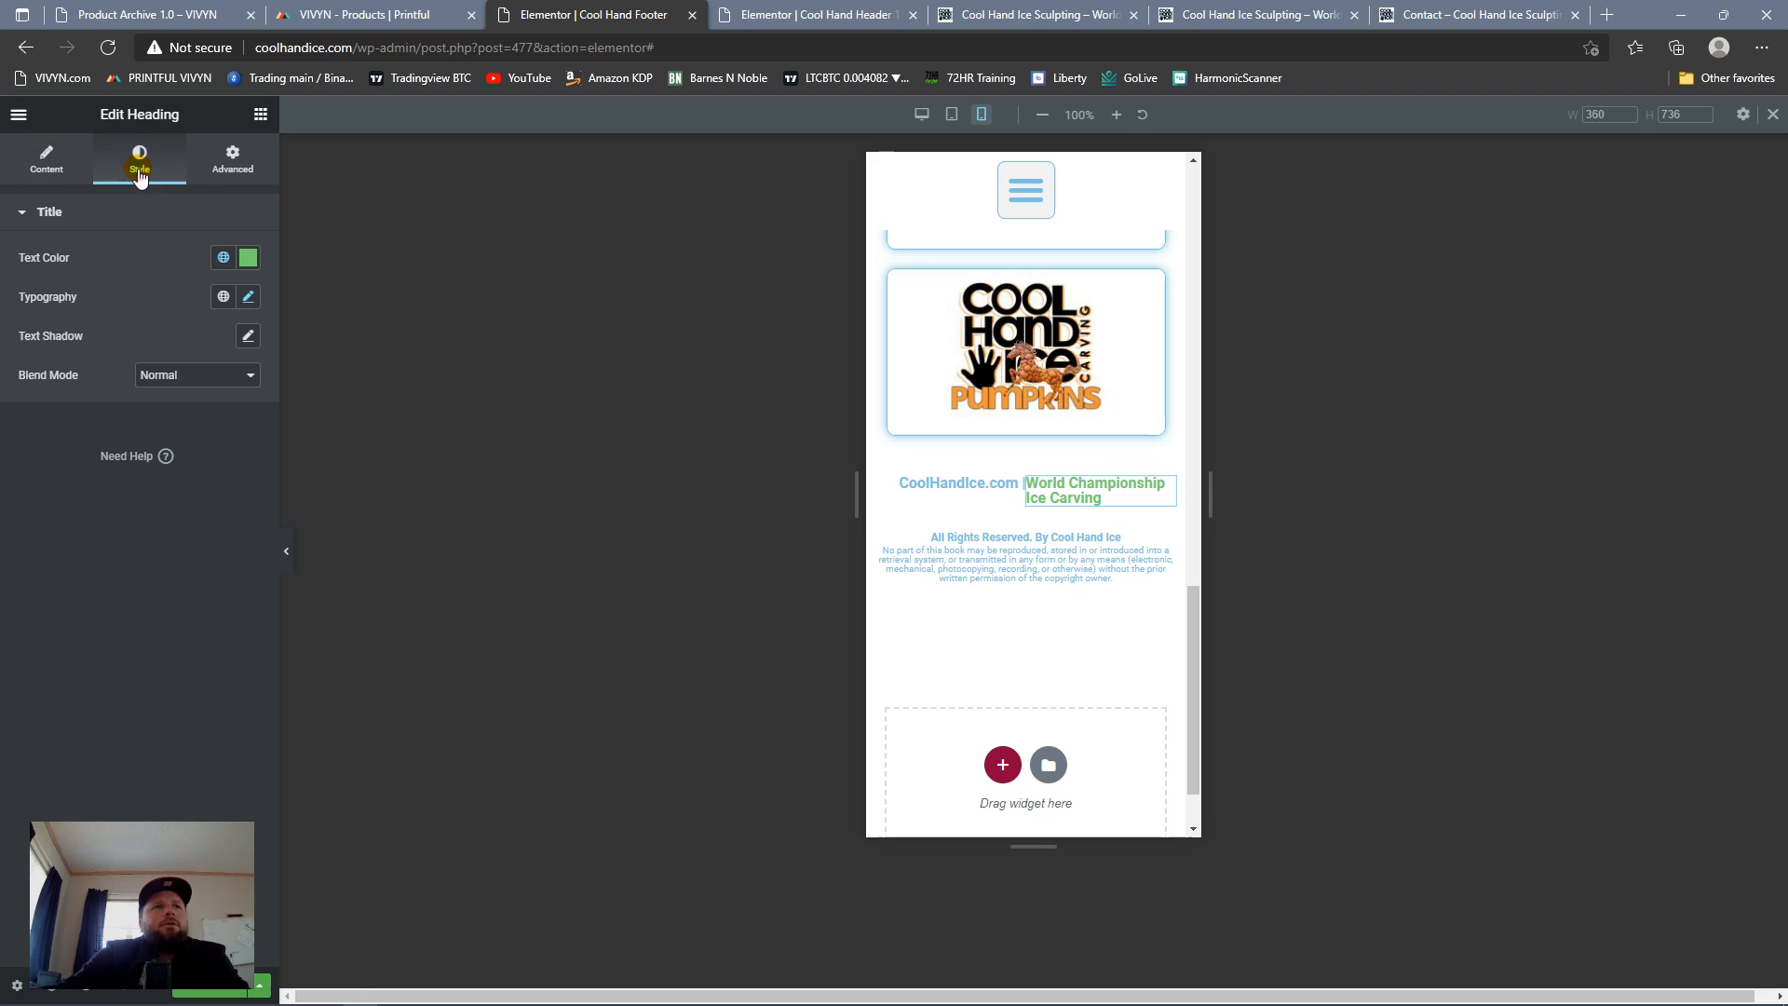
{"action": "left_click", "coordinate": [248, 296]}
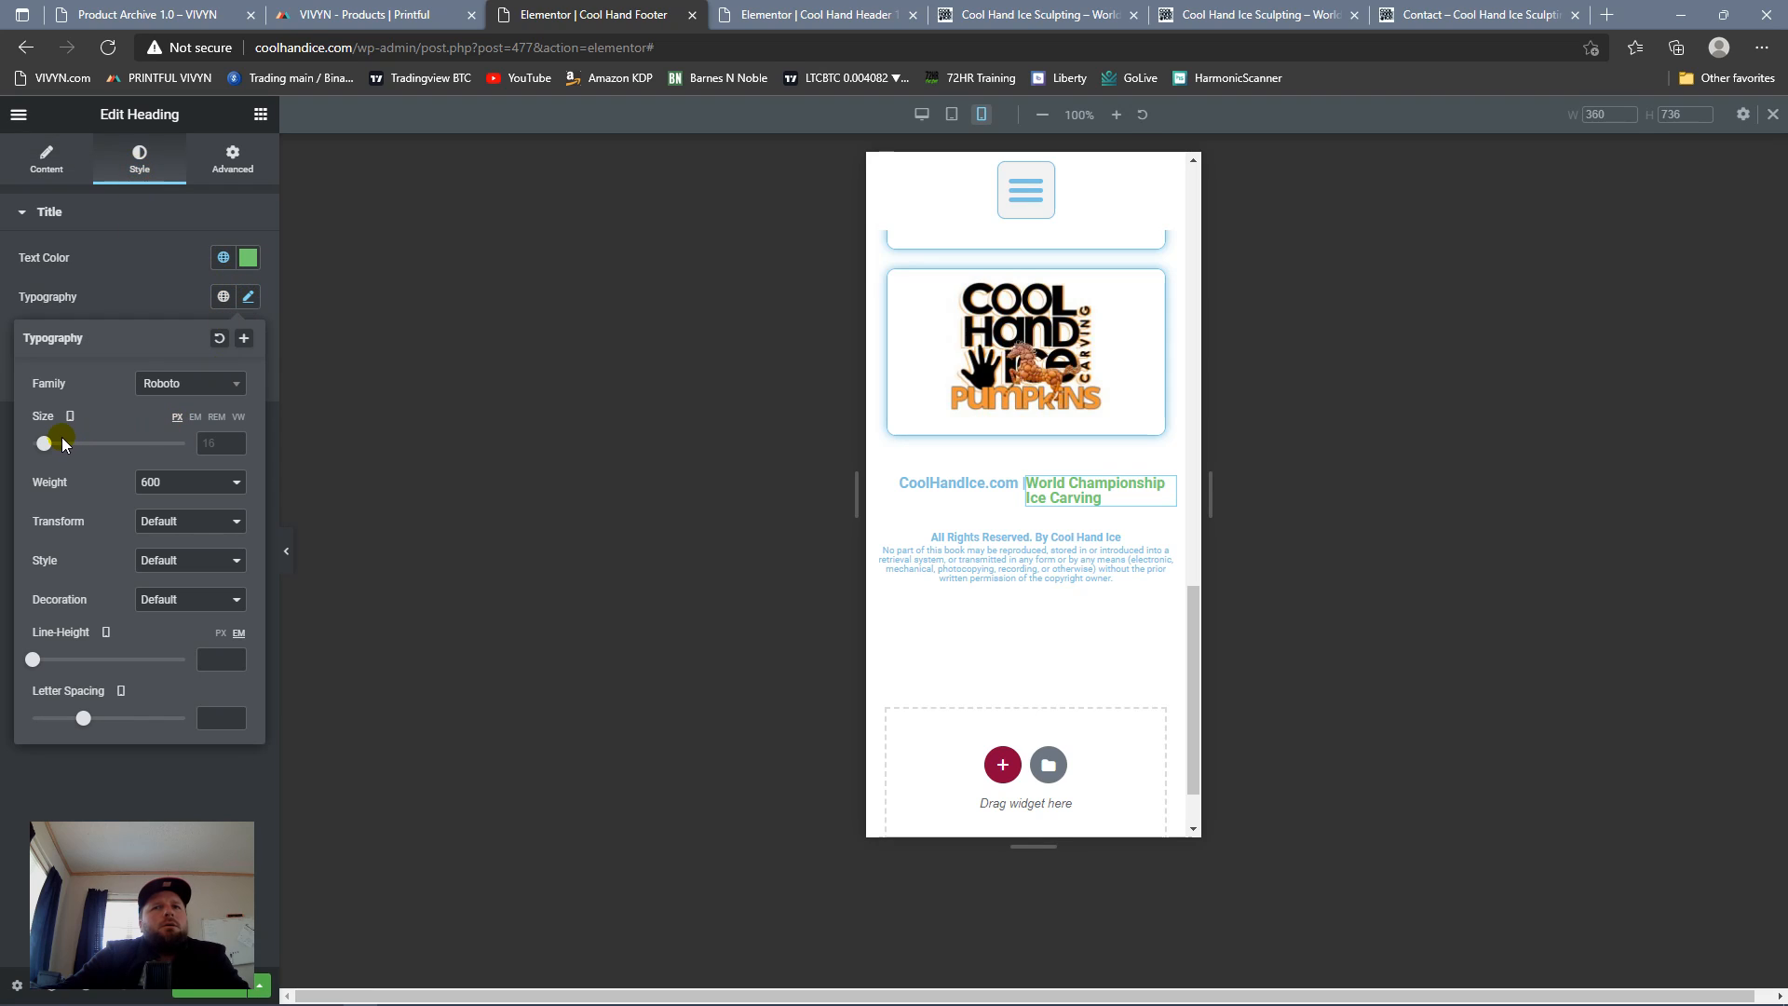
{"action": "left_click", "coordinate": [216, 448]}
{"action": "type", "text": "10"}
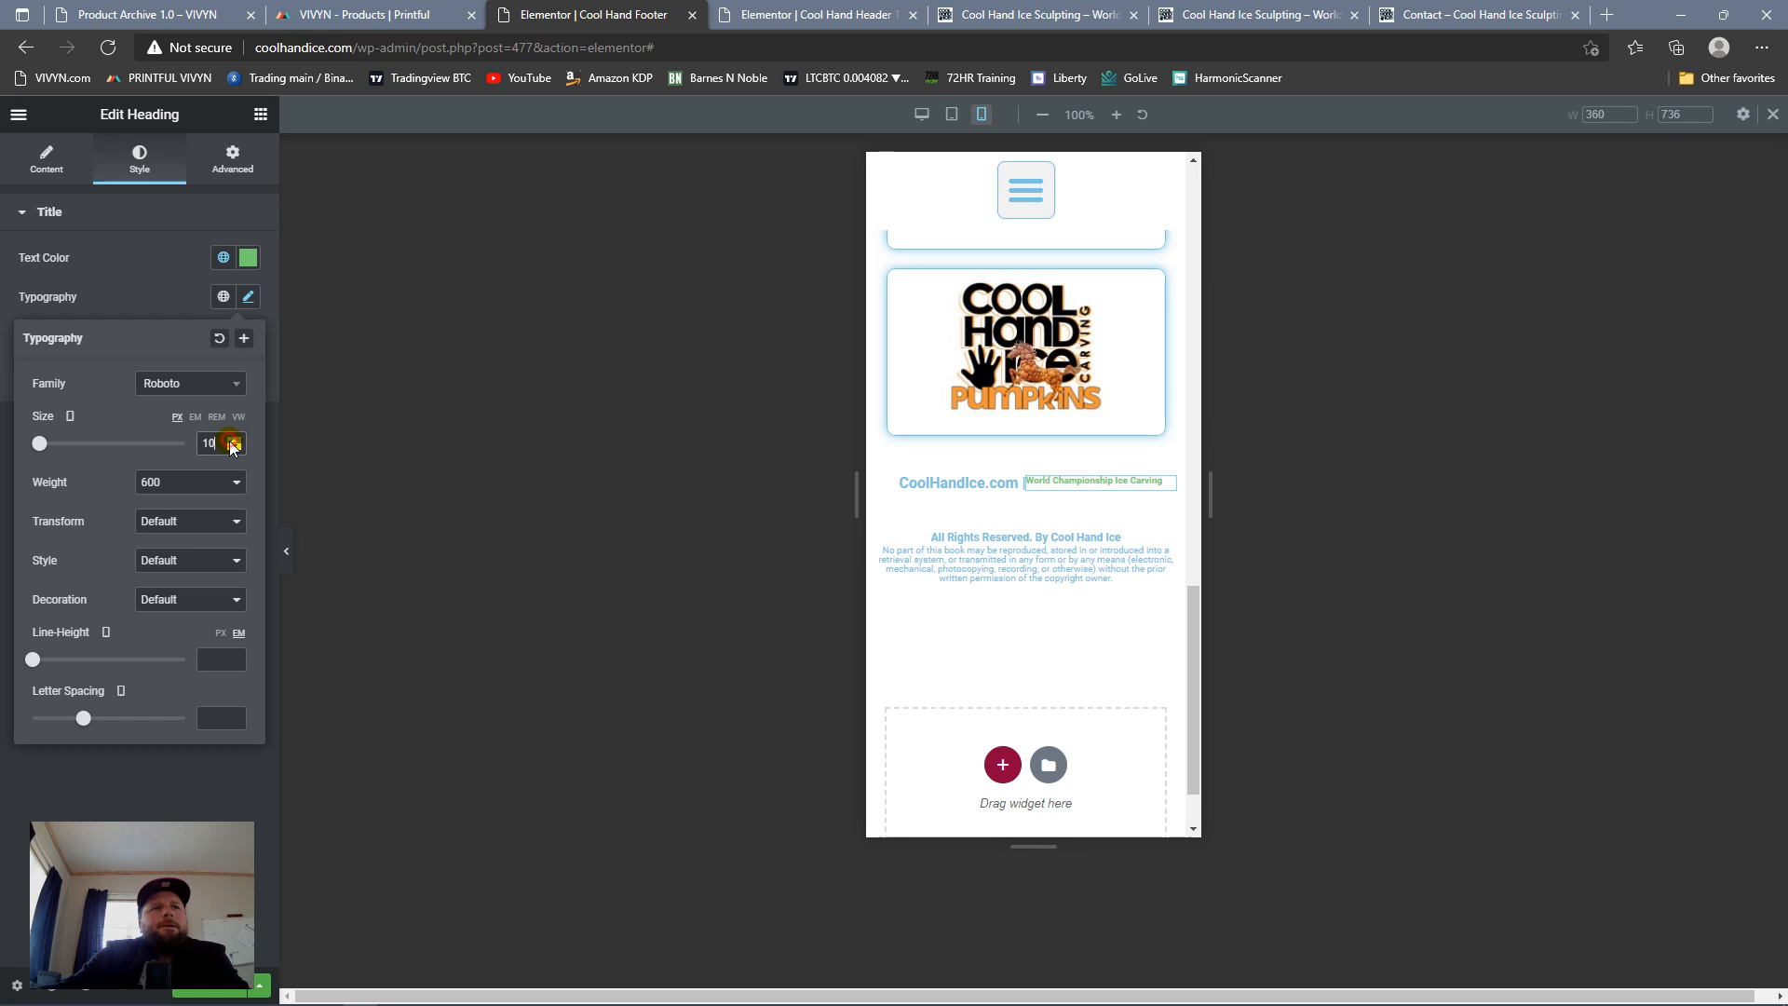
{"action": "left_click", "coordinate": [230, 442]}
{"action": "left_click", "coordinate": [230, 442]}
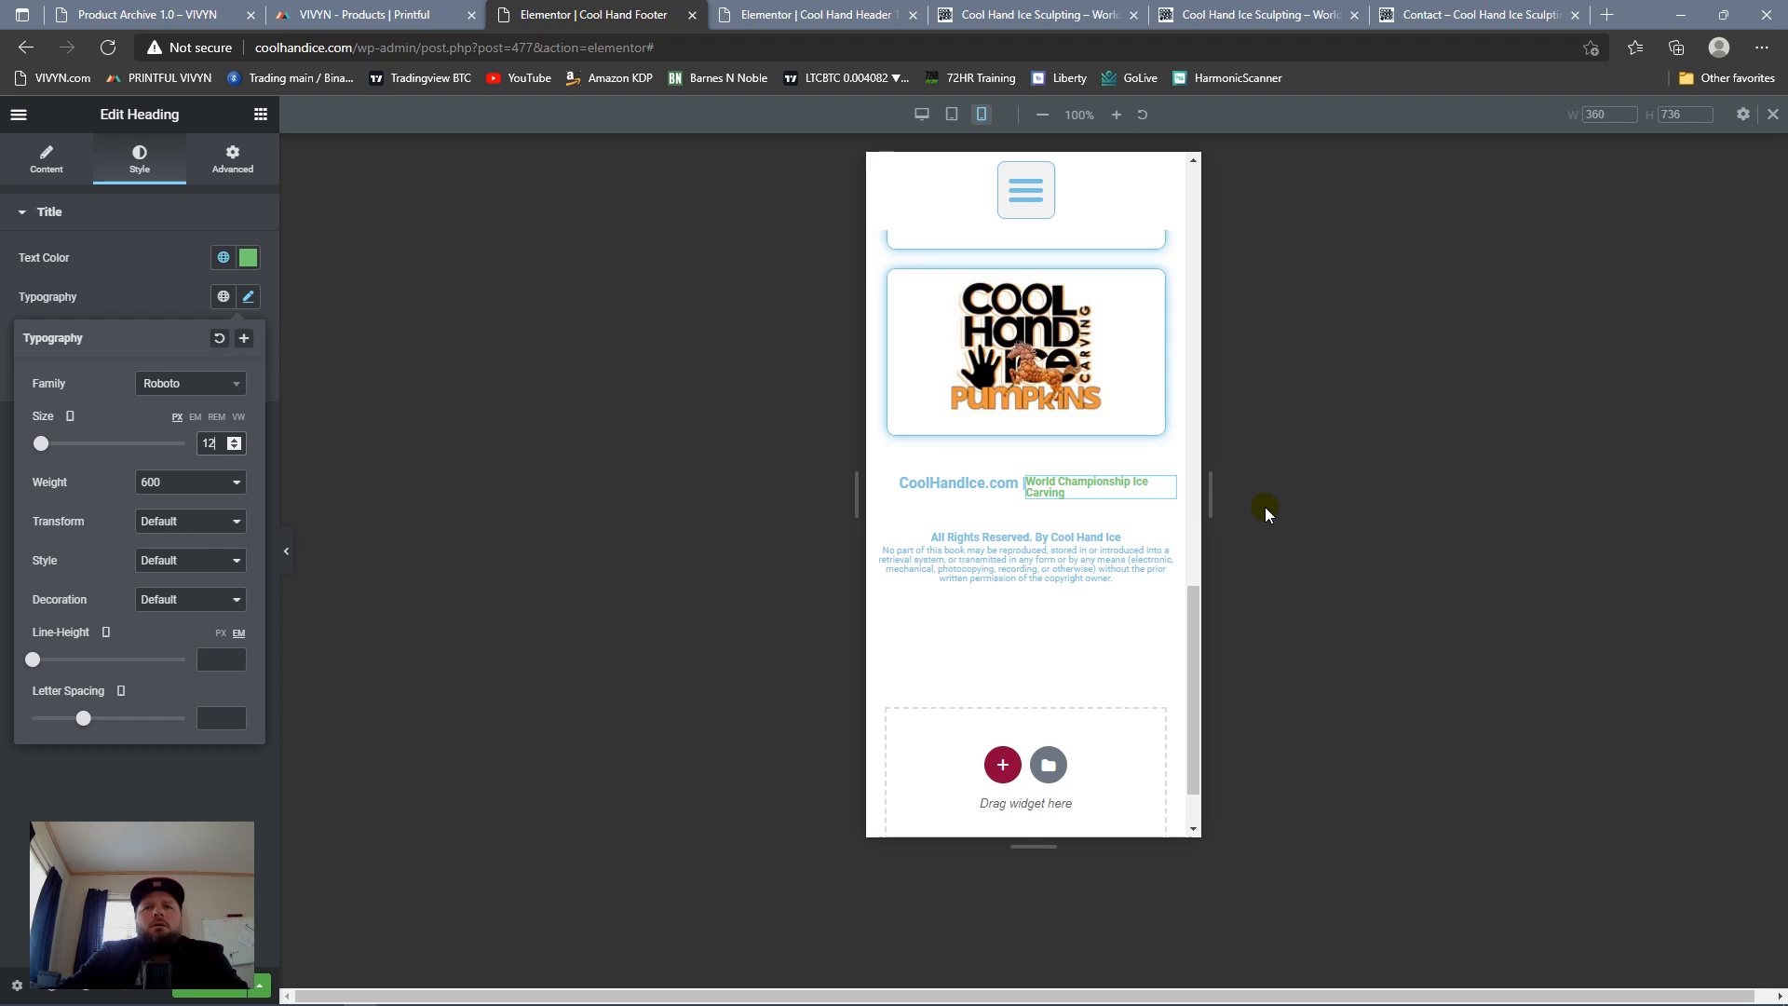
{"action": "left_click_drag", "start_coordinate": [1209, 514], "coordinate": [1282, 511]}
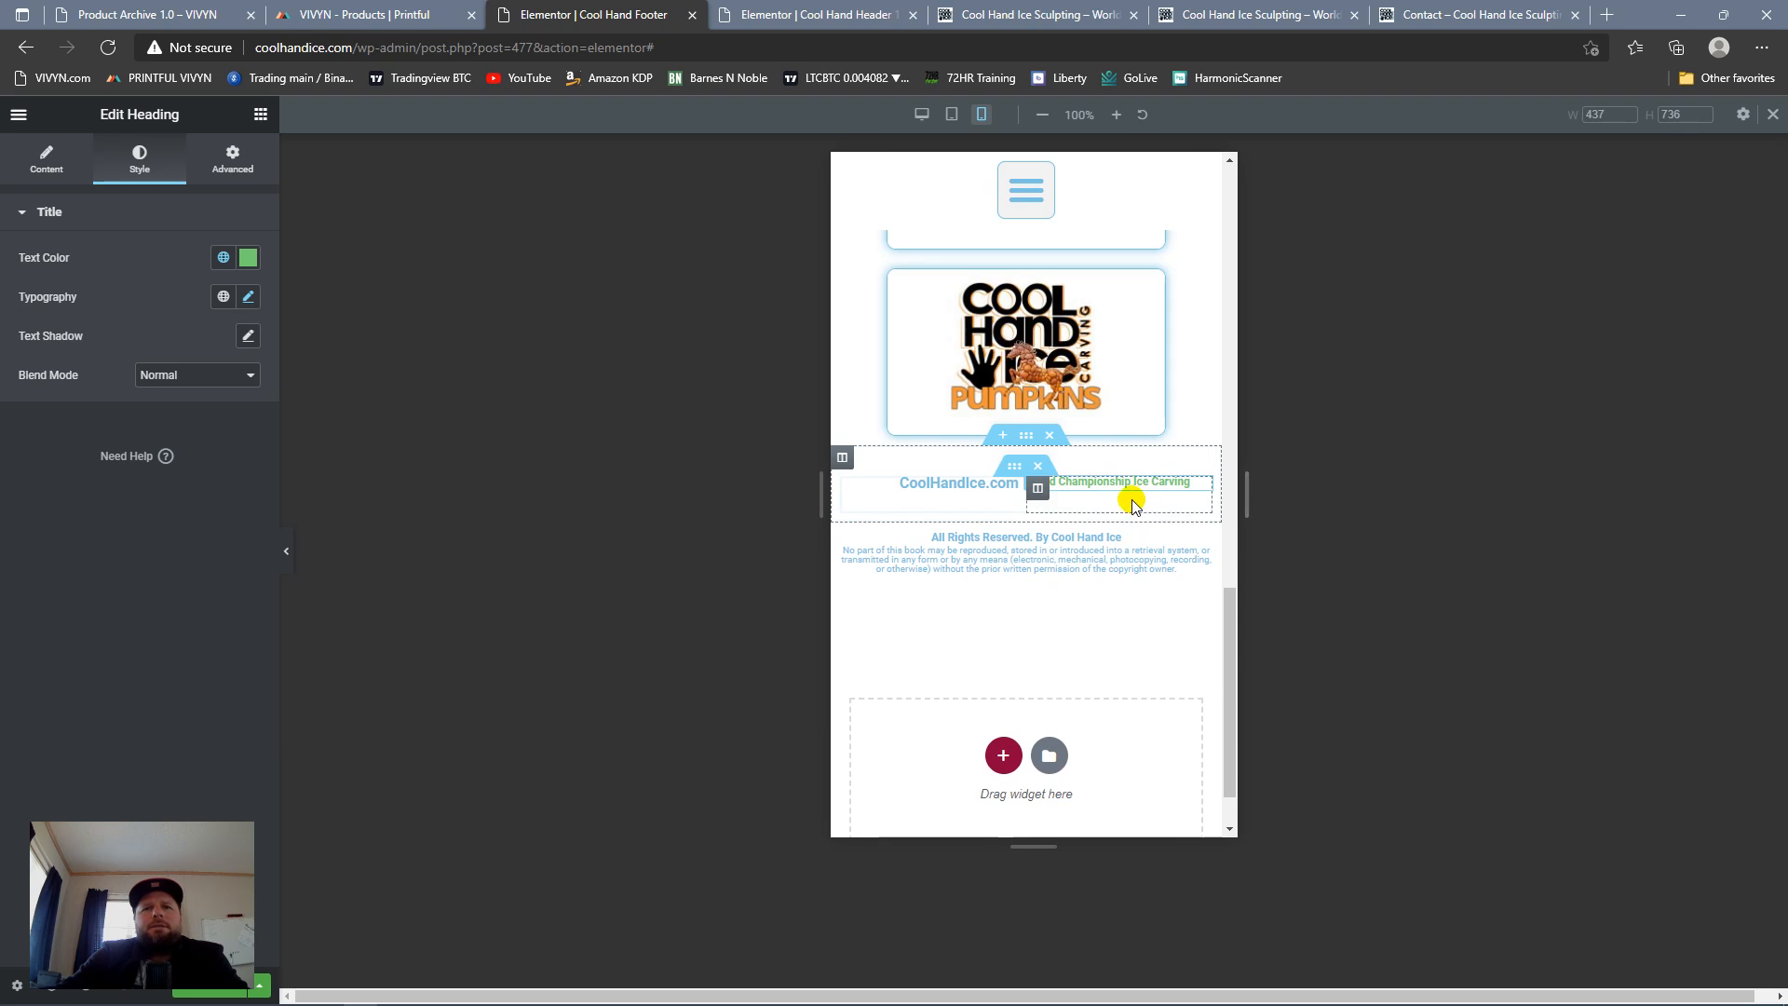
Step: In the mobile layout, set the vertical alignment of both footer heading columns to Middle
{"action": "left_click", "coordinate": [1038, 487]}
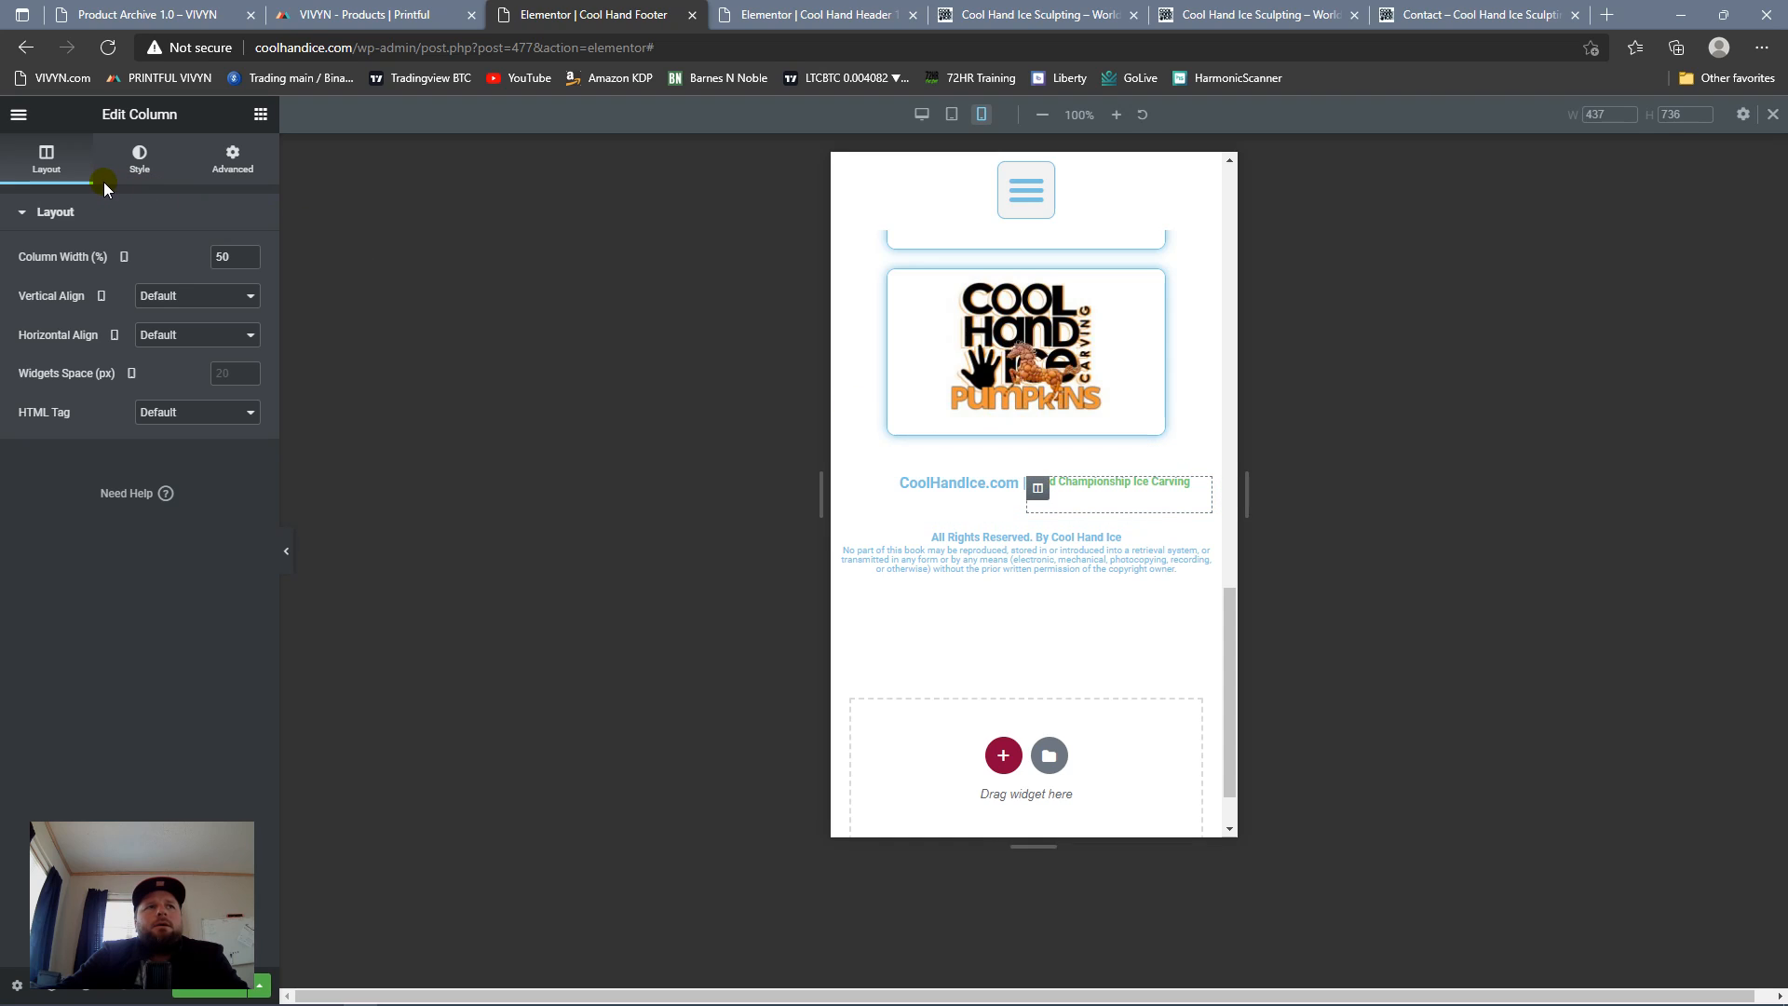
{"action": "left_click", "coordinate": [166, 298]}
{"action": "left_click", "coordinate": [159, 348]}
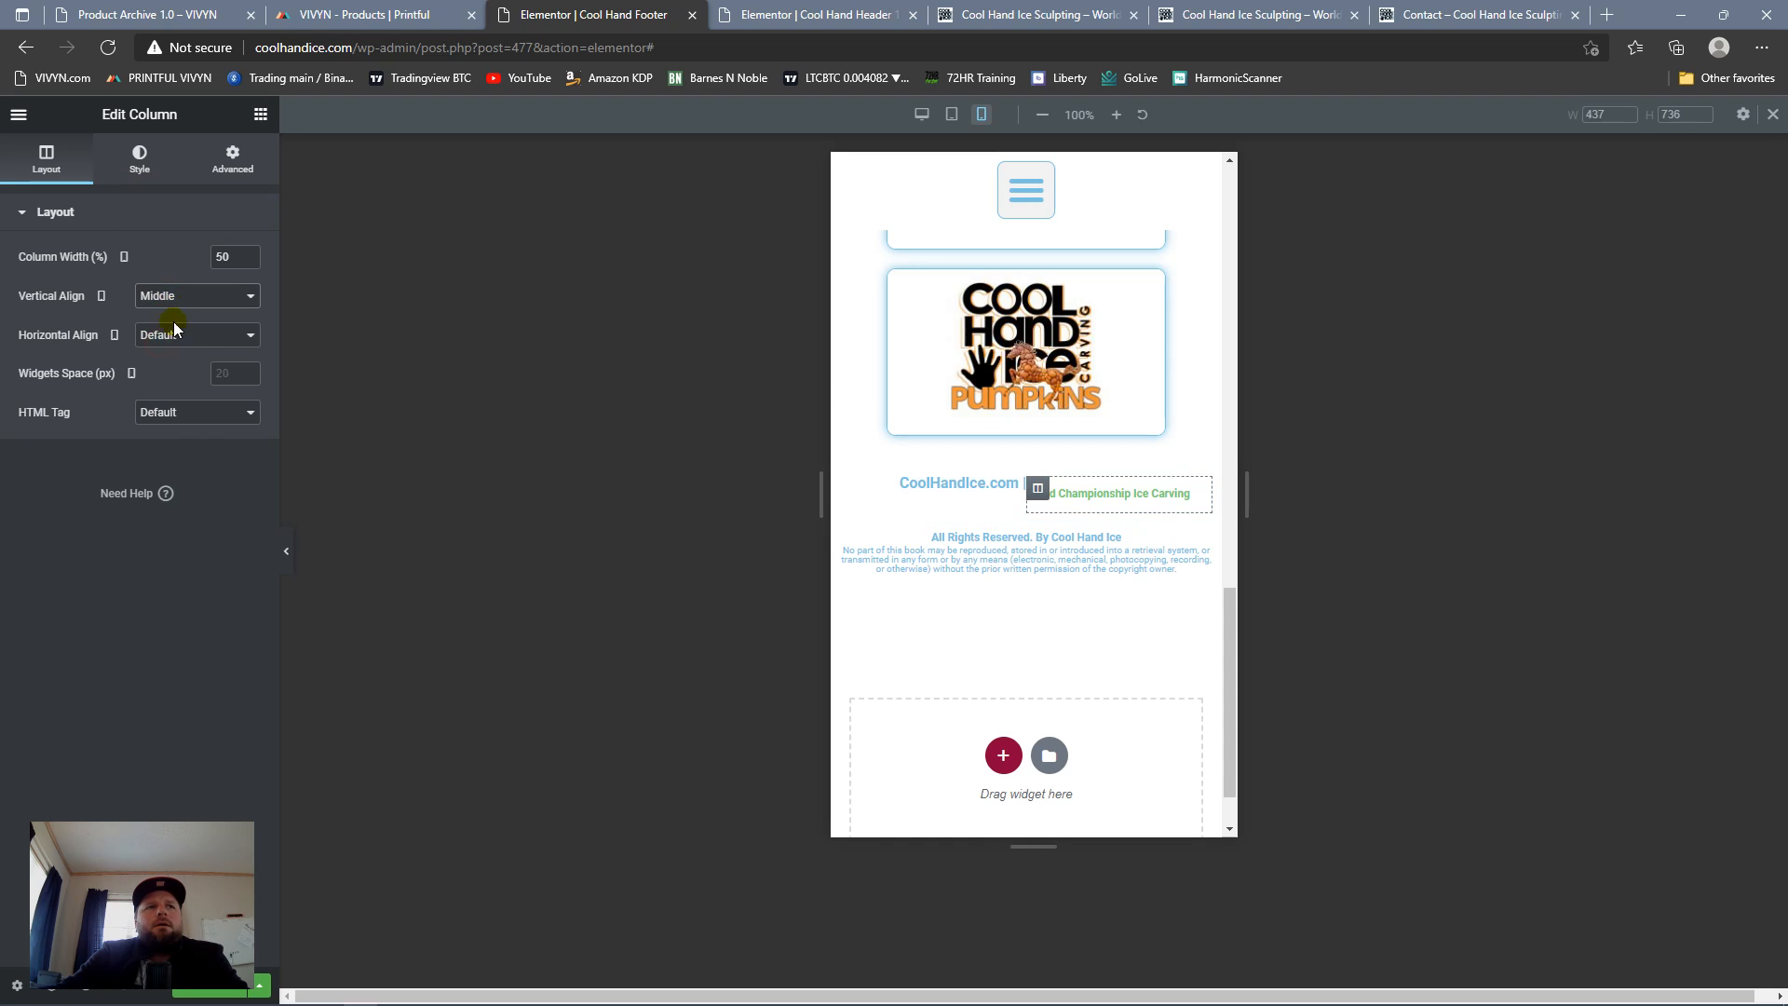
{"action": "left_click", "coordinate": [170, 335]}
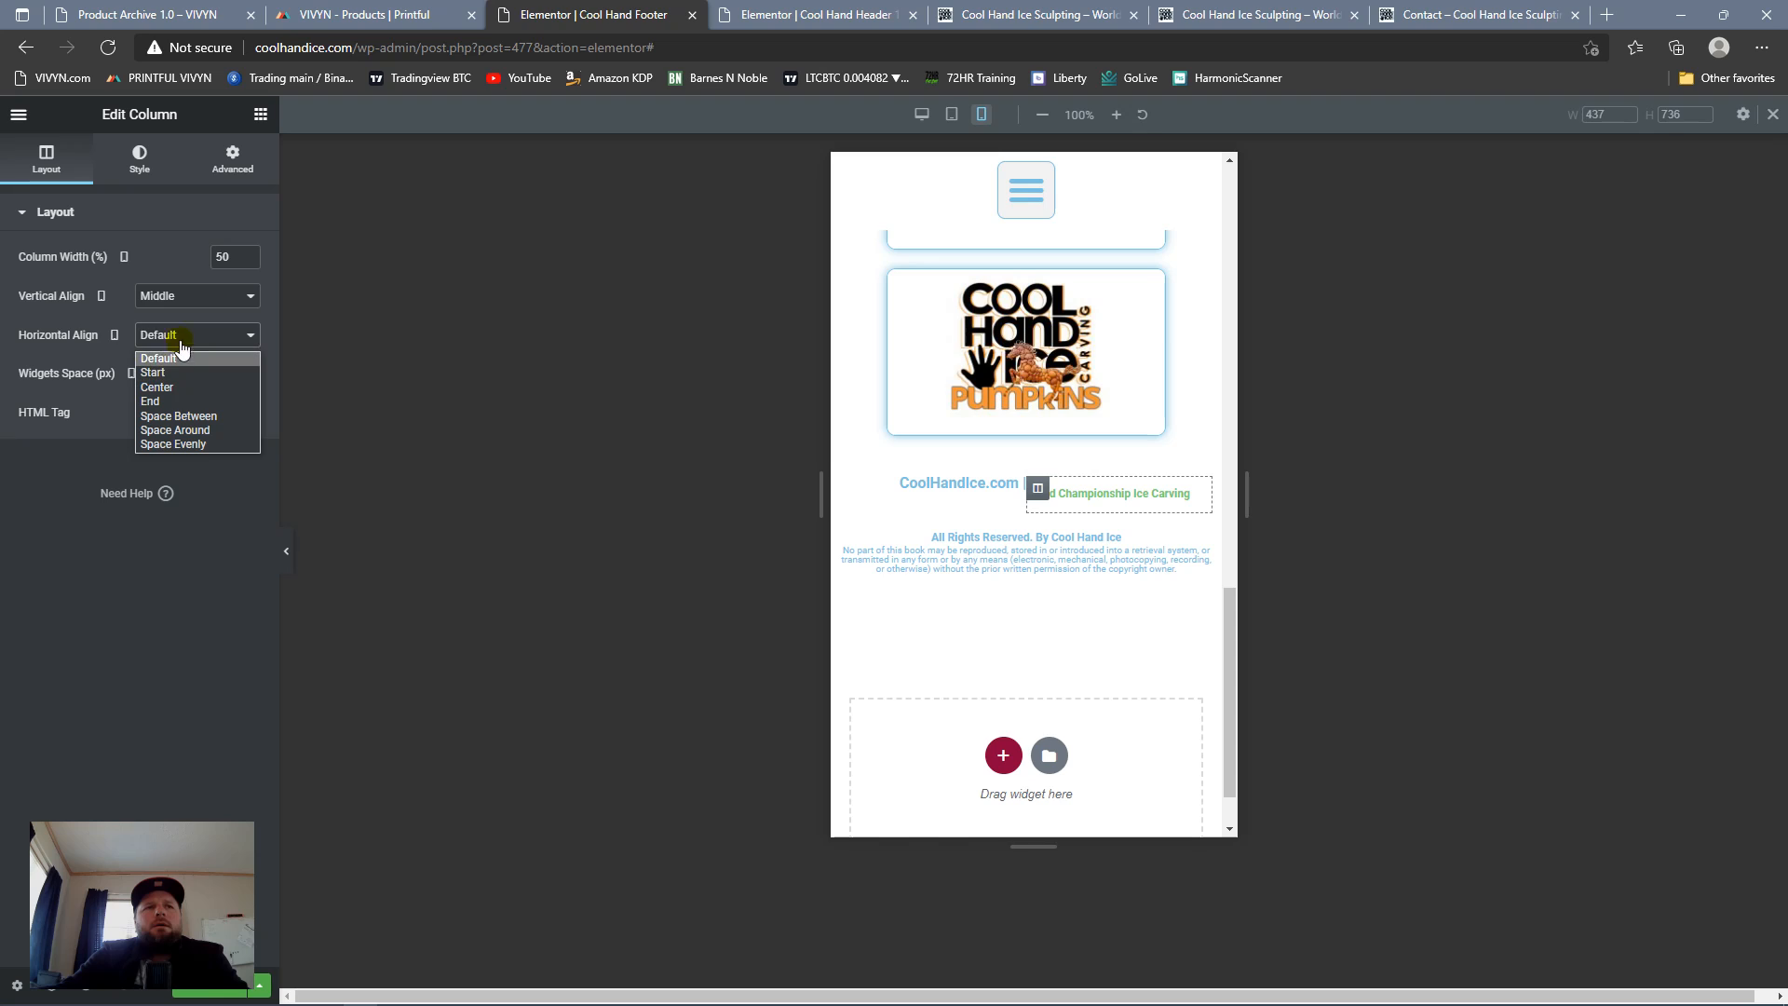
{"action": "left_click", "coordinate": [142, 316]}
{"action": "left_click", "coordinate": [852, 487]}
{"action": "left_click", "coordinate": [211, 296]}
{"action": "left_click", "coordinate": [188, 344]}
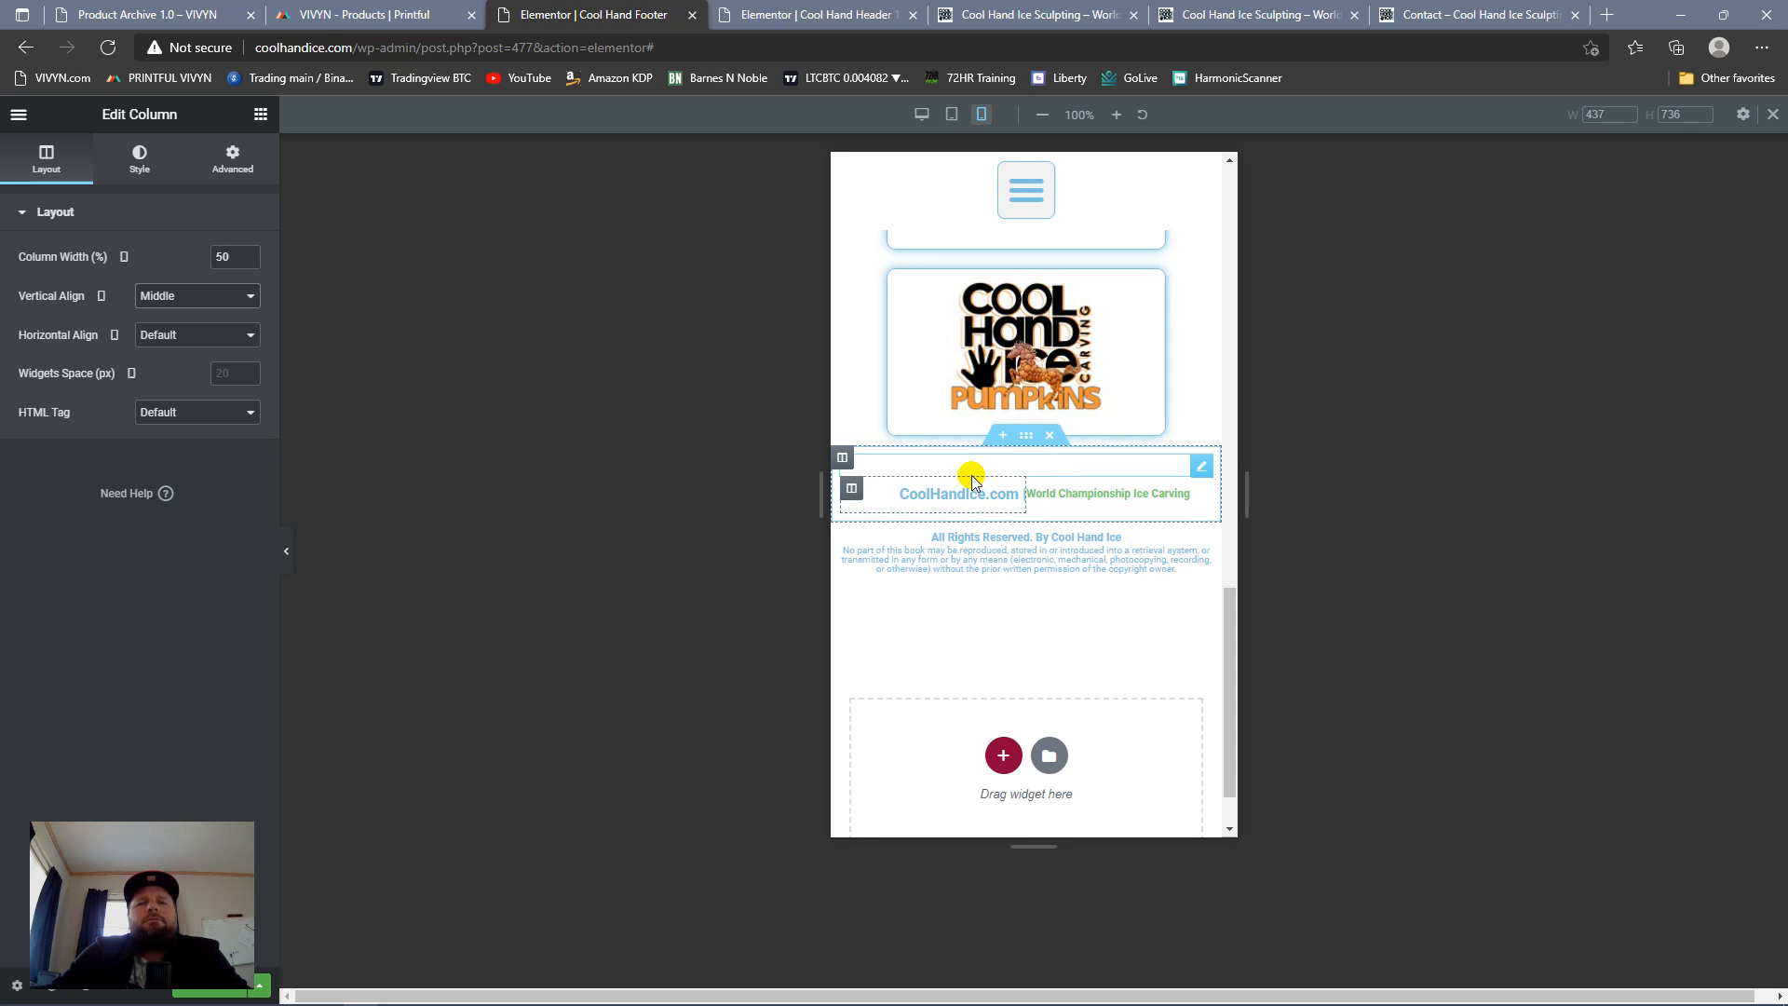
Step: In the desktop layout, set the vertical alignment of both footer heading columns to Middle
{"action": "left_click", "coordinate": [919, 123]}
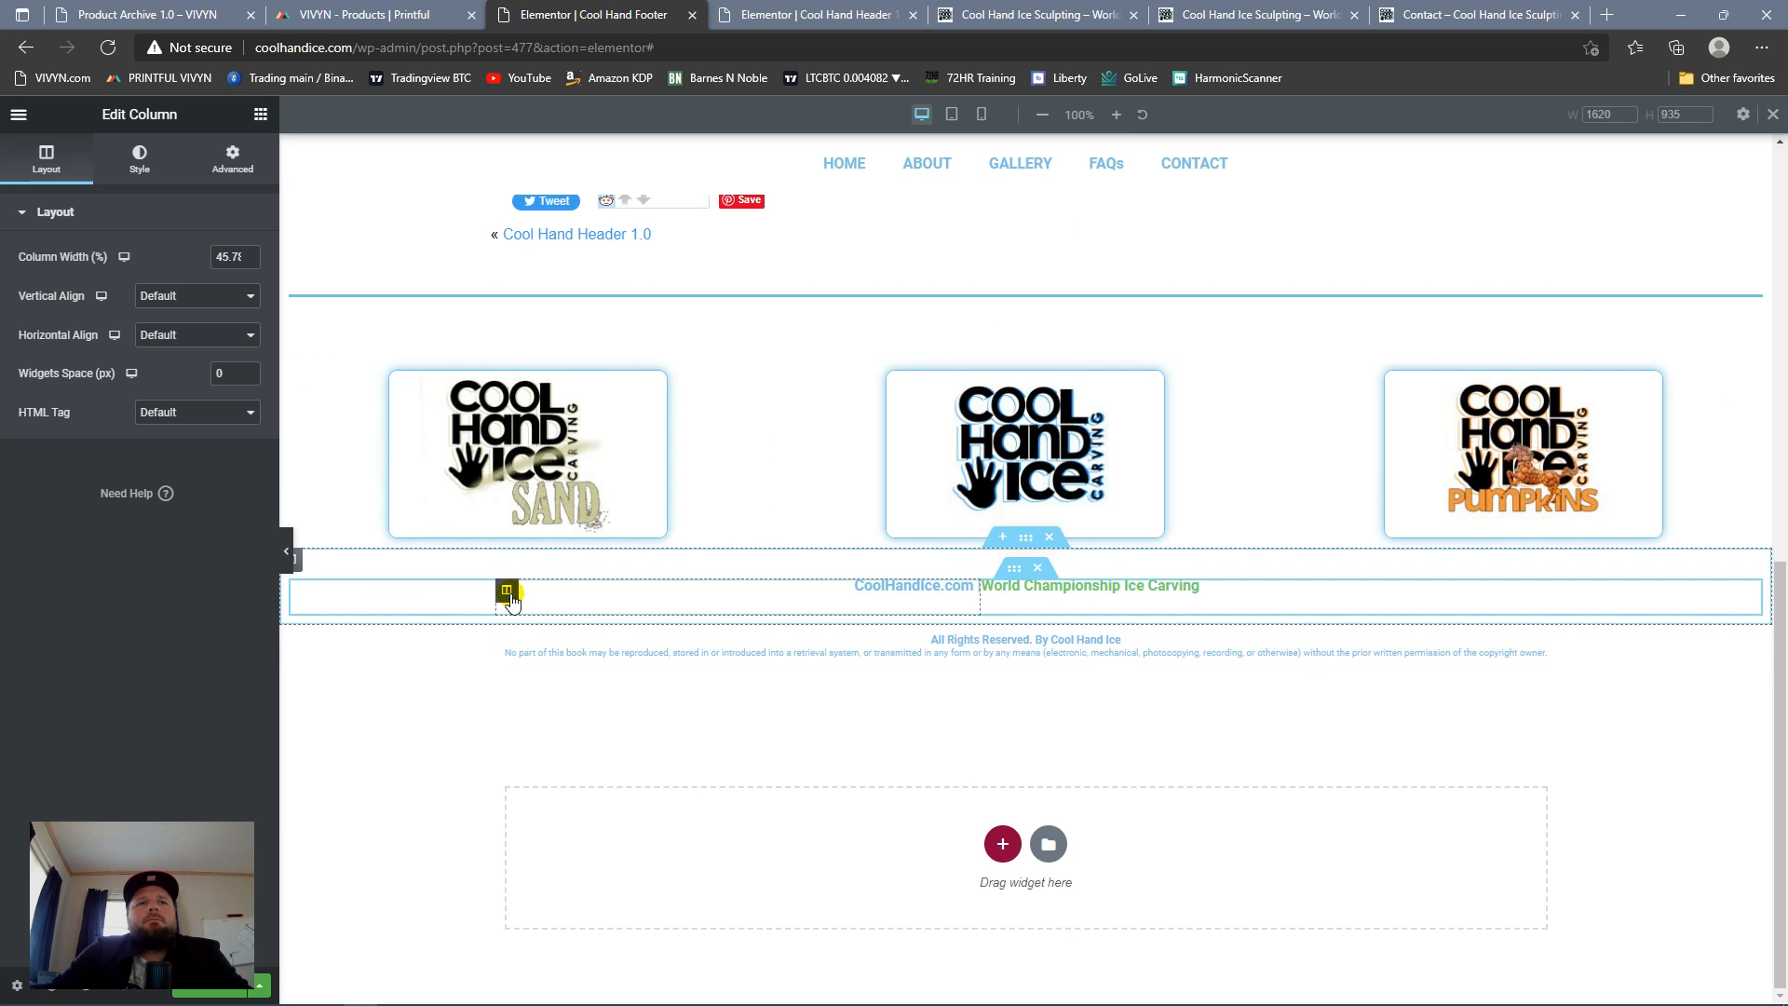
{"action": "left_click", "coordinate": [200, 305]}
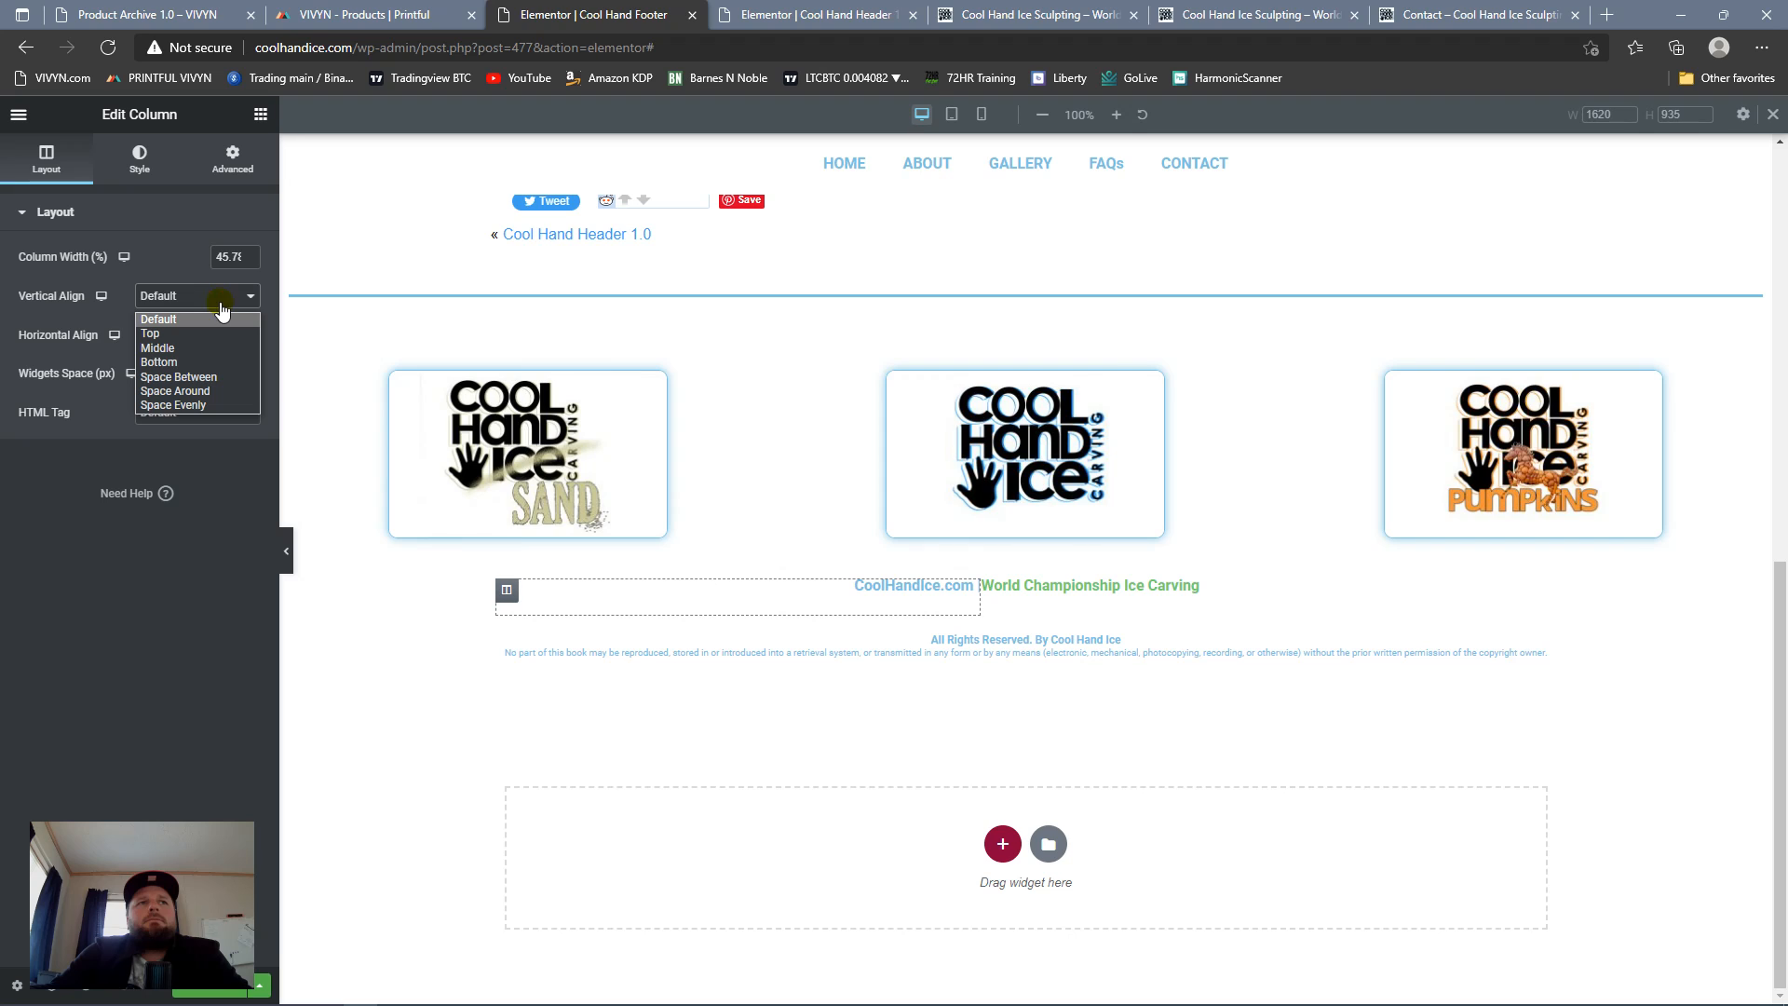
{"action": "left_click", "coordinate": [229, 352]}
{"action": "left_click", "coordinate": [992, 590]}
{"action": "left_click", "coordinate": [177, 306]}
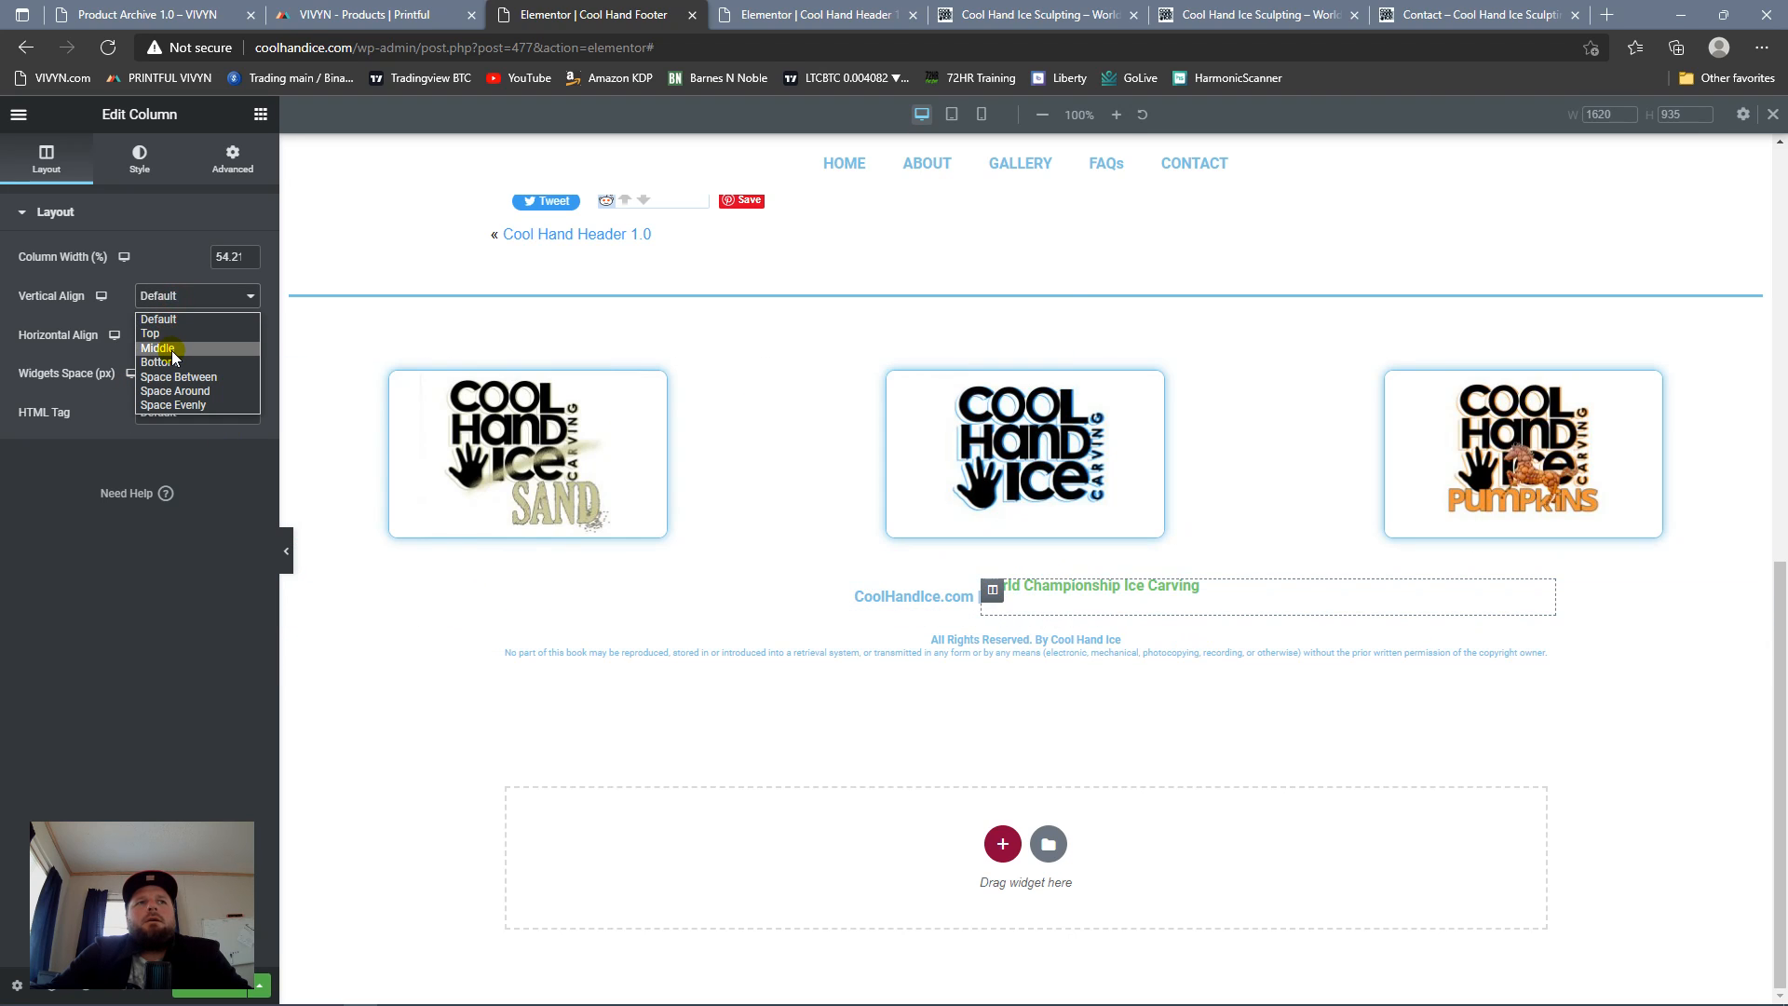
{"action": "left_click", "coordinate": [167, 351]}
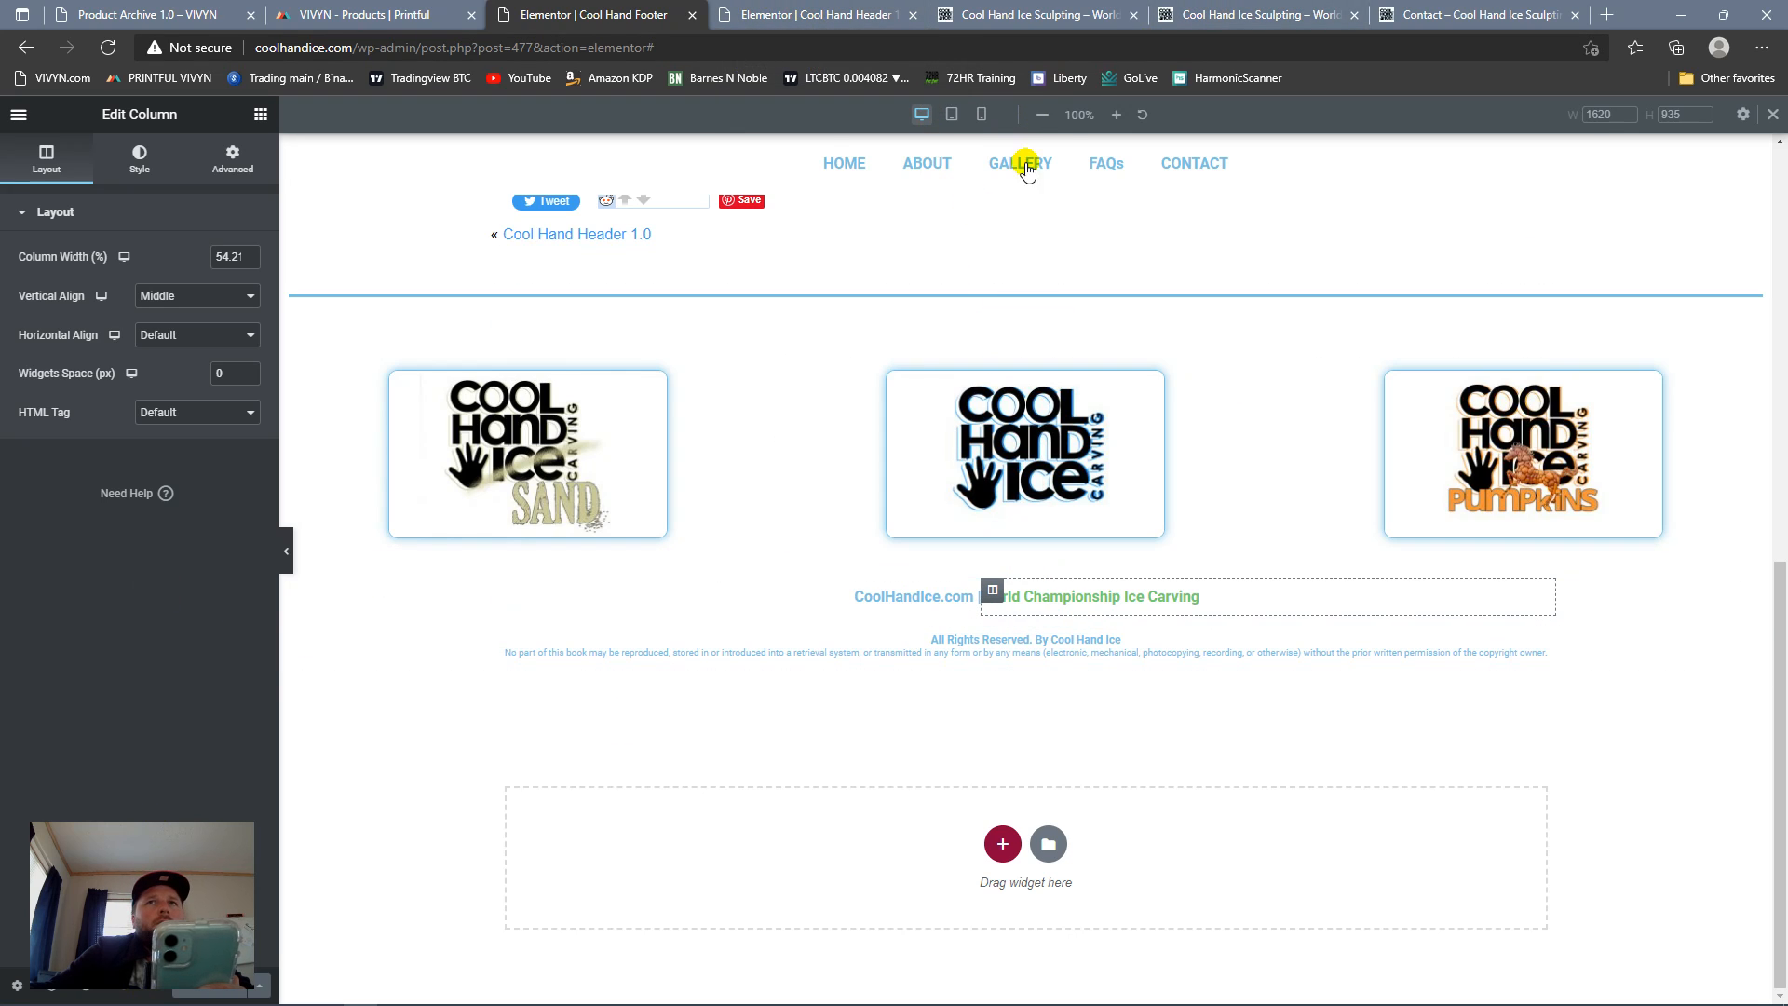
Step: In the mobile layout, set the World Championship Ice Carving heading's font size to 16 px
{"action": "left_click", "coordinate": [981, 113]}
{"action": "scroll", "coordinate": [1065, 615], "scroll_direction": "down", "scroll_amount": 4}
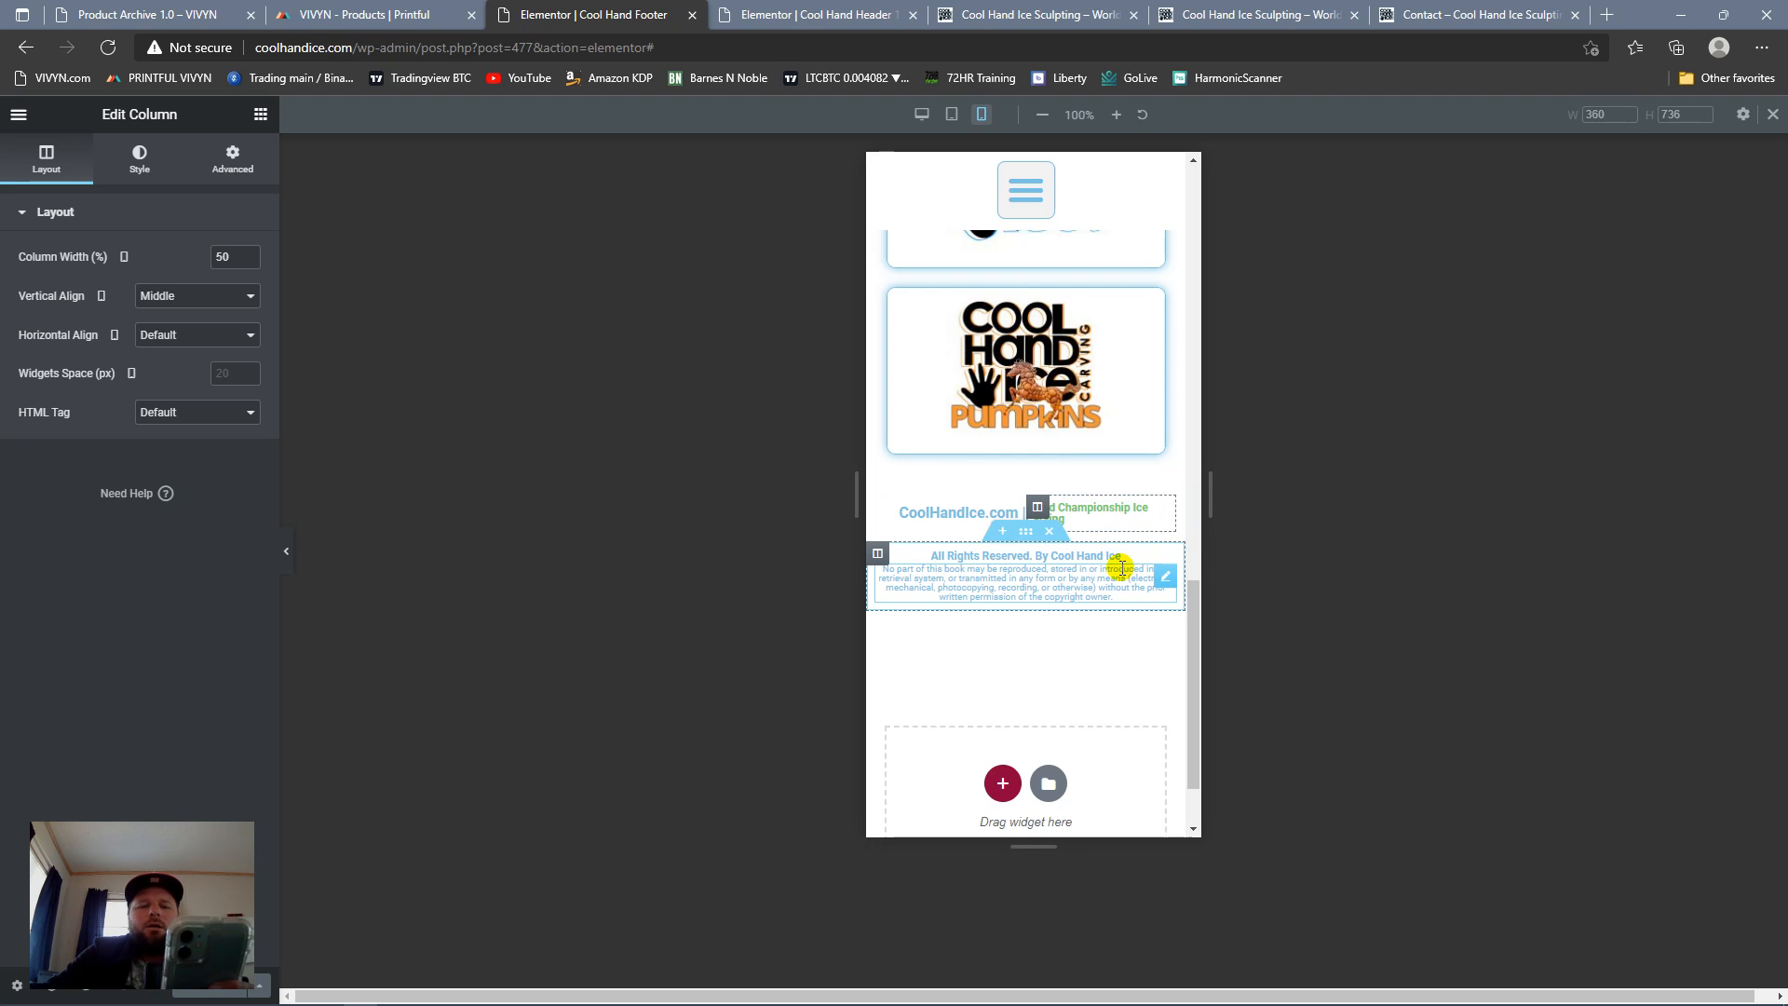
{"action": "left_click", "coordinate": [1161, 516]}
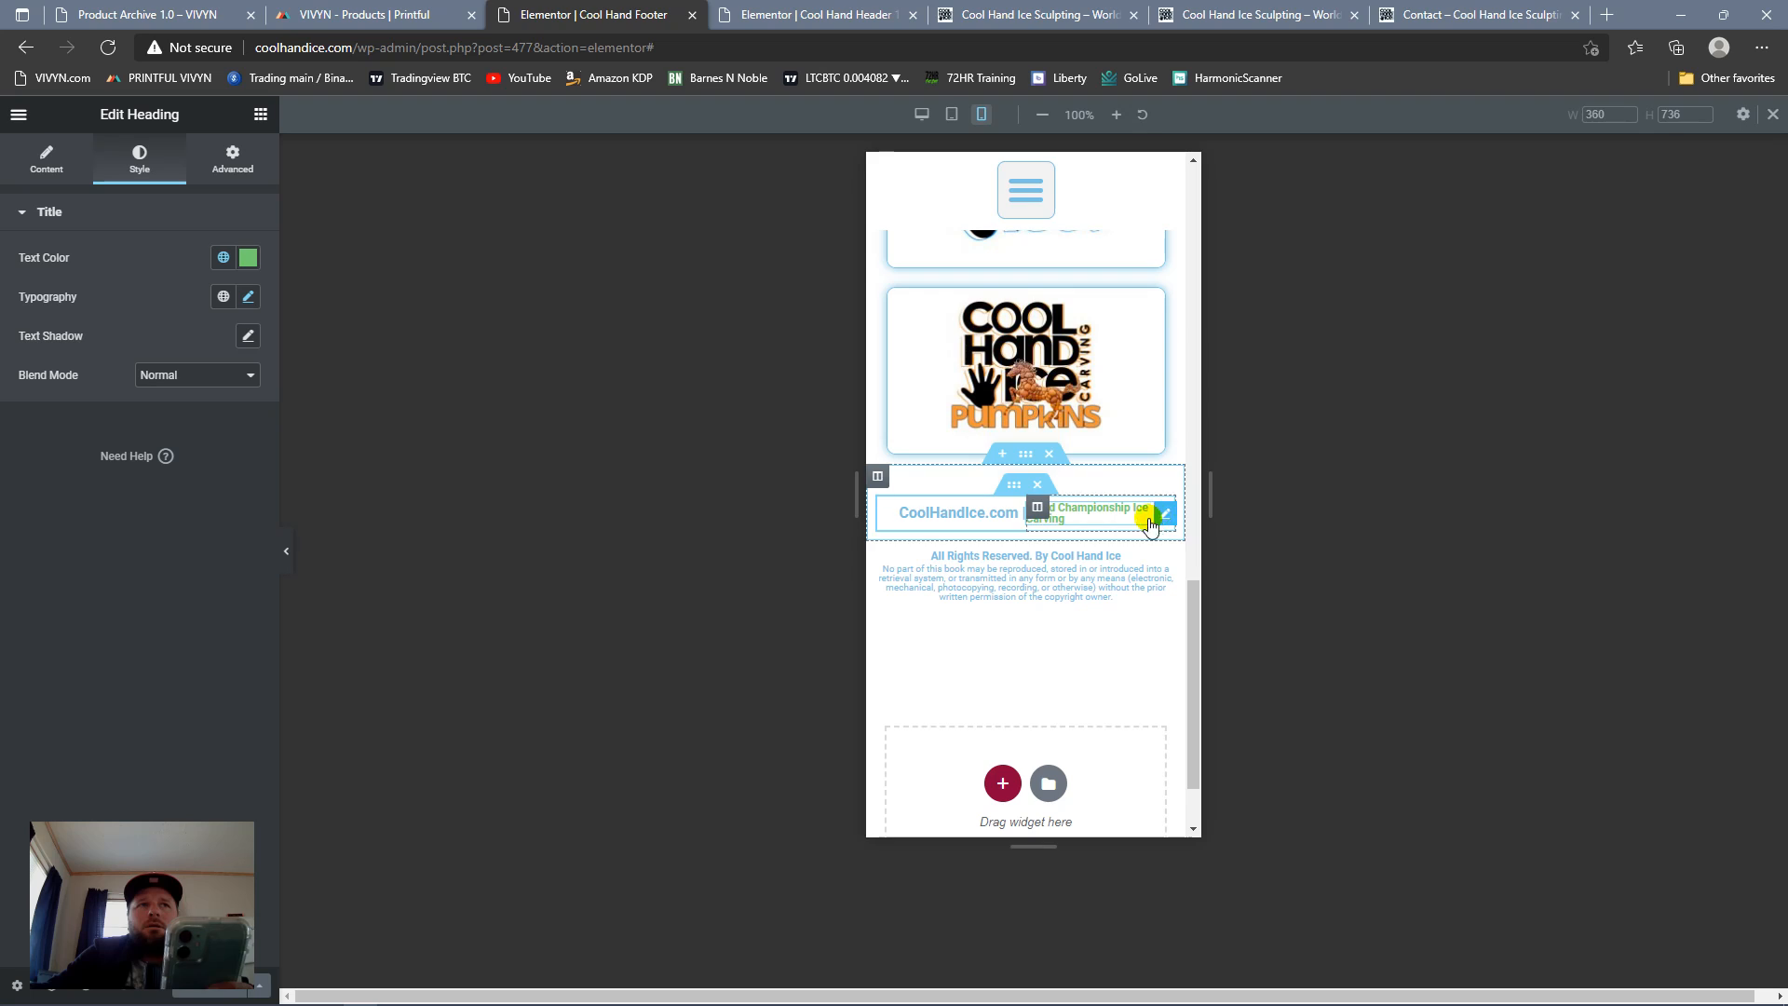
{"action": "left_click", "coordinate": [249, 297]}
{"action": "left_click", "coordinate": [234, 438]}
{"action": "left_click", "coordinate": [235, 437]}
{"action": "left_click", "coordinate": [236, 438]}
{"action": "left_click", "coordinate": [237, 438]}
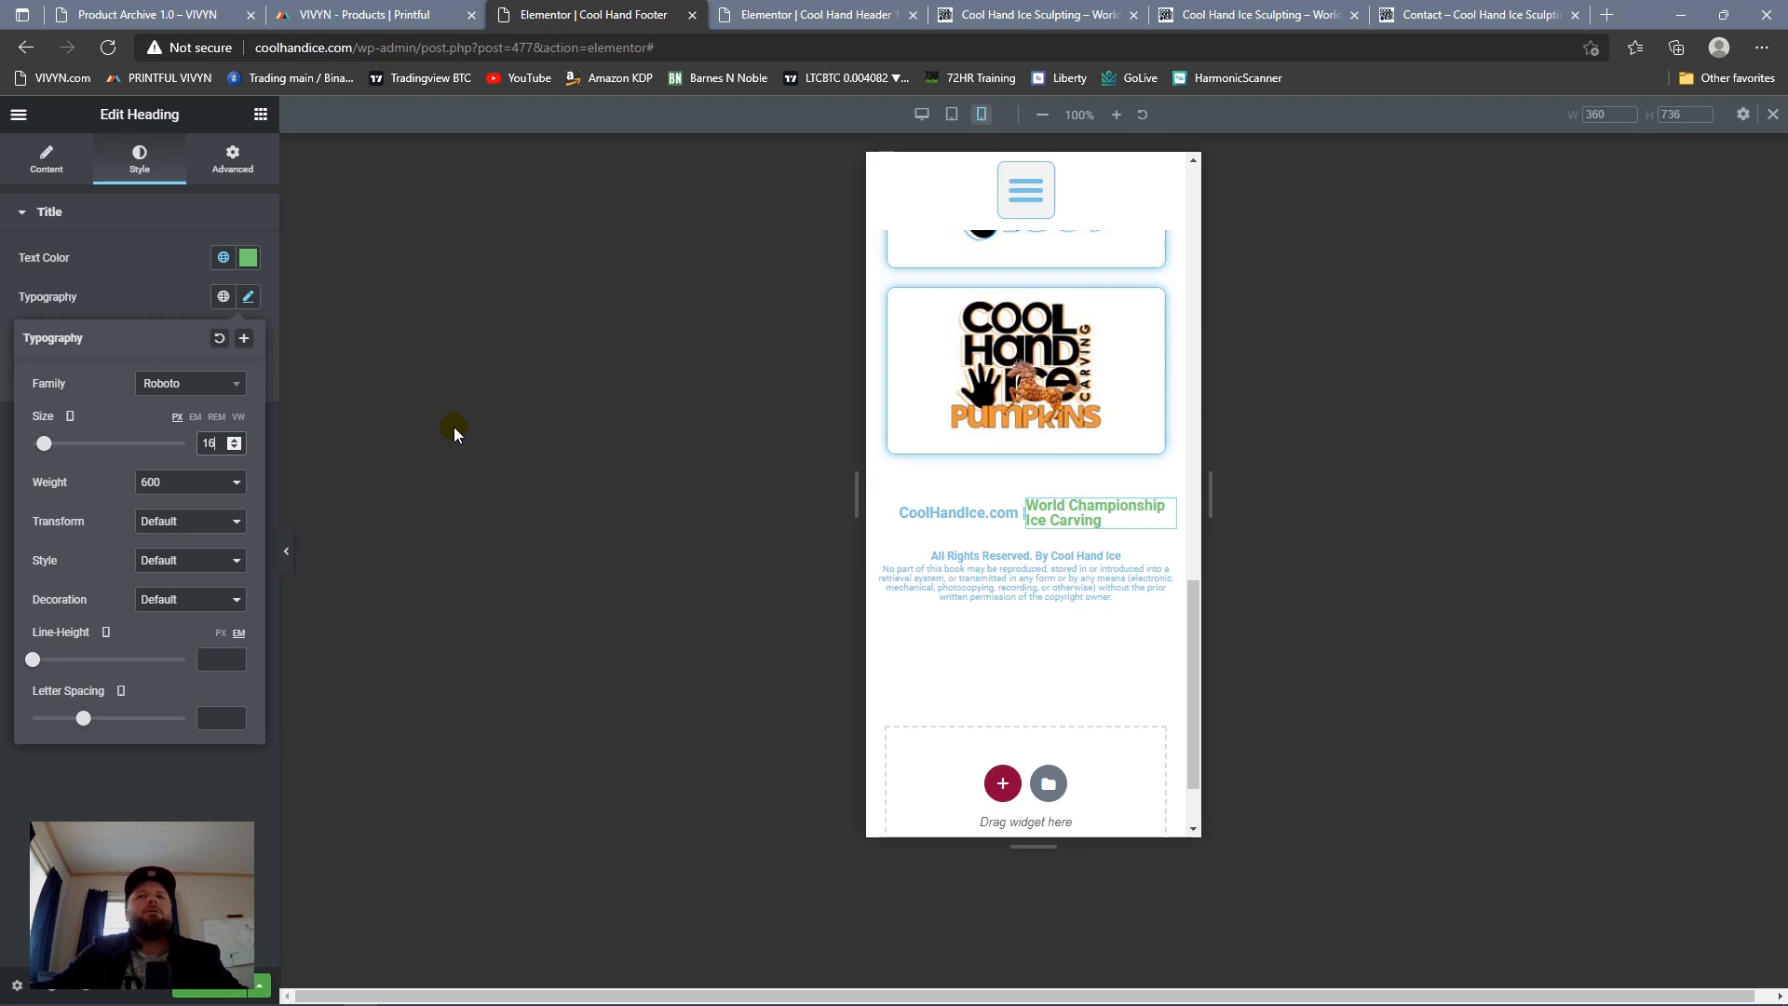
Step: Shorten the World Championship Ice Carving heading's title to "Championship Ice" and update the footer
{"action": "left_click", "coordinate": [46, 158]}
{"action": "left_click_drag", "start_coordinate": [181, 289], "coordinate": [2, 280]}
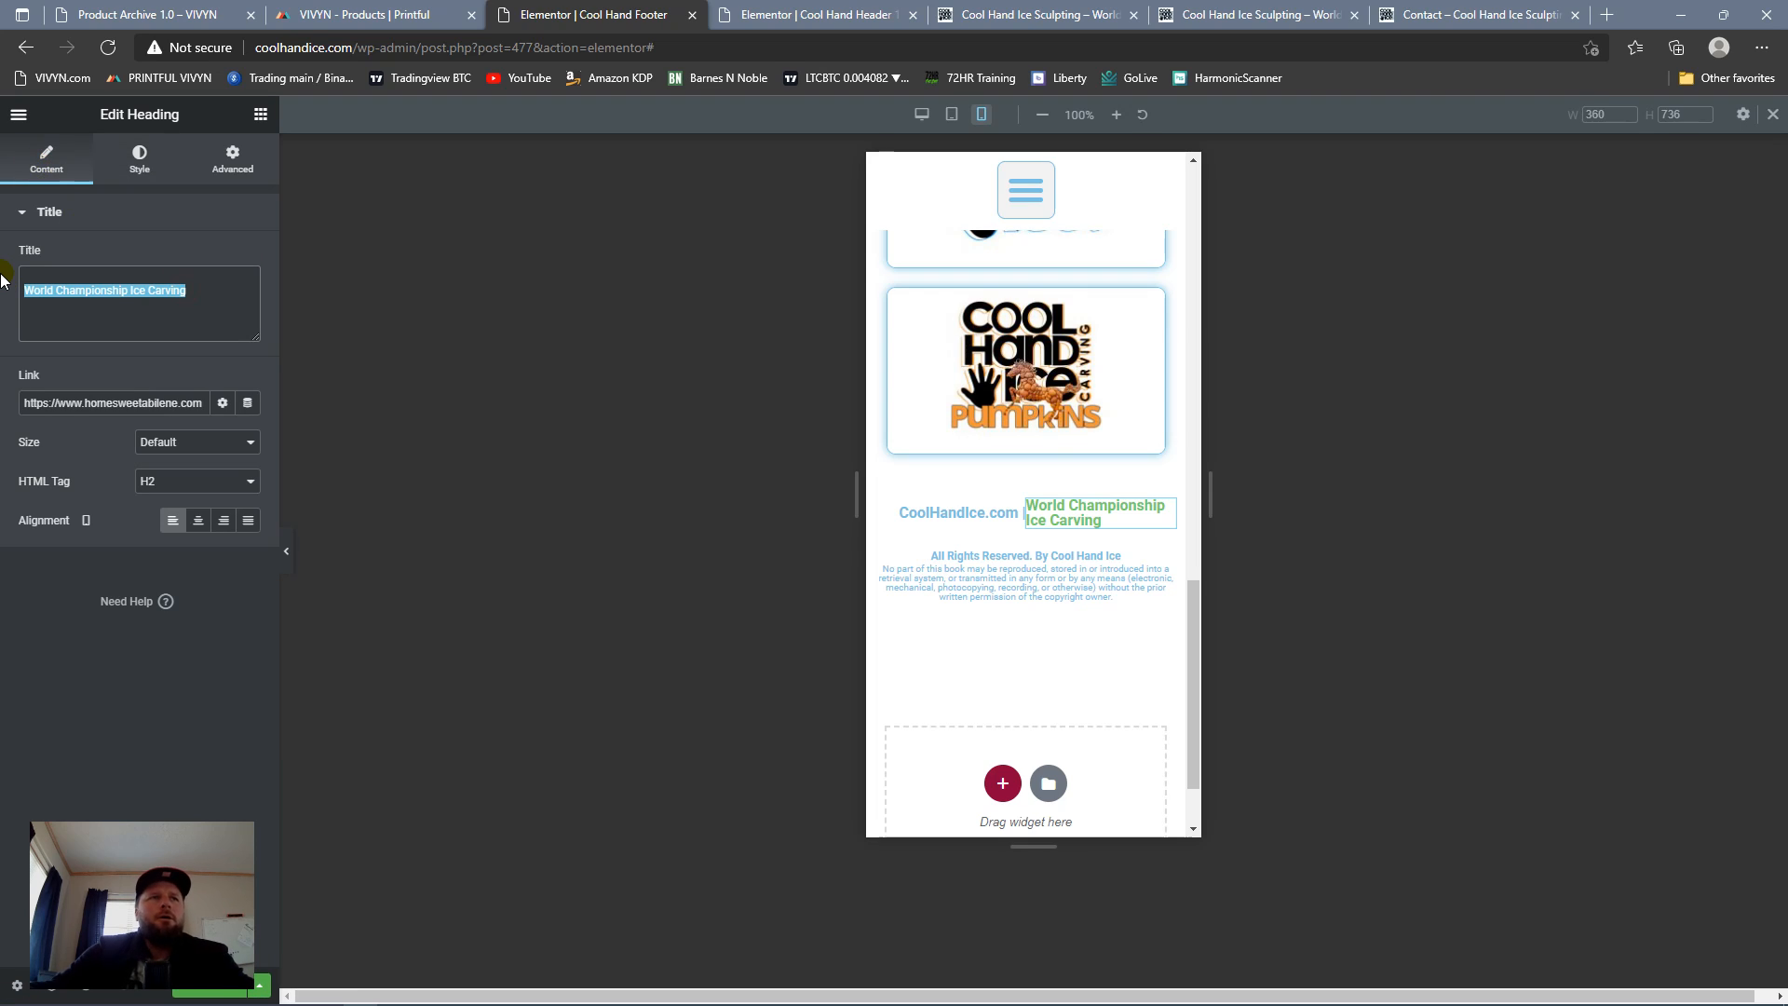
{"action": "type", "text": "Champions"}
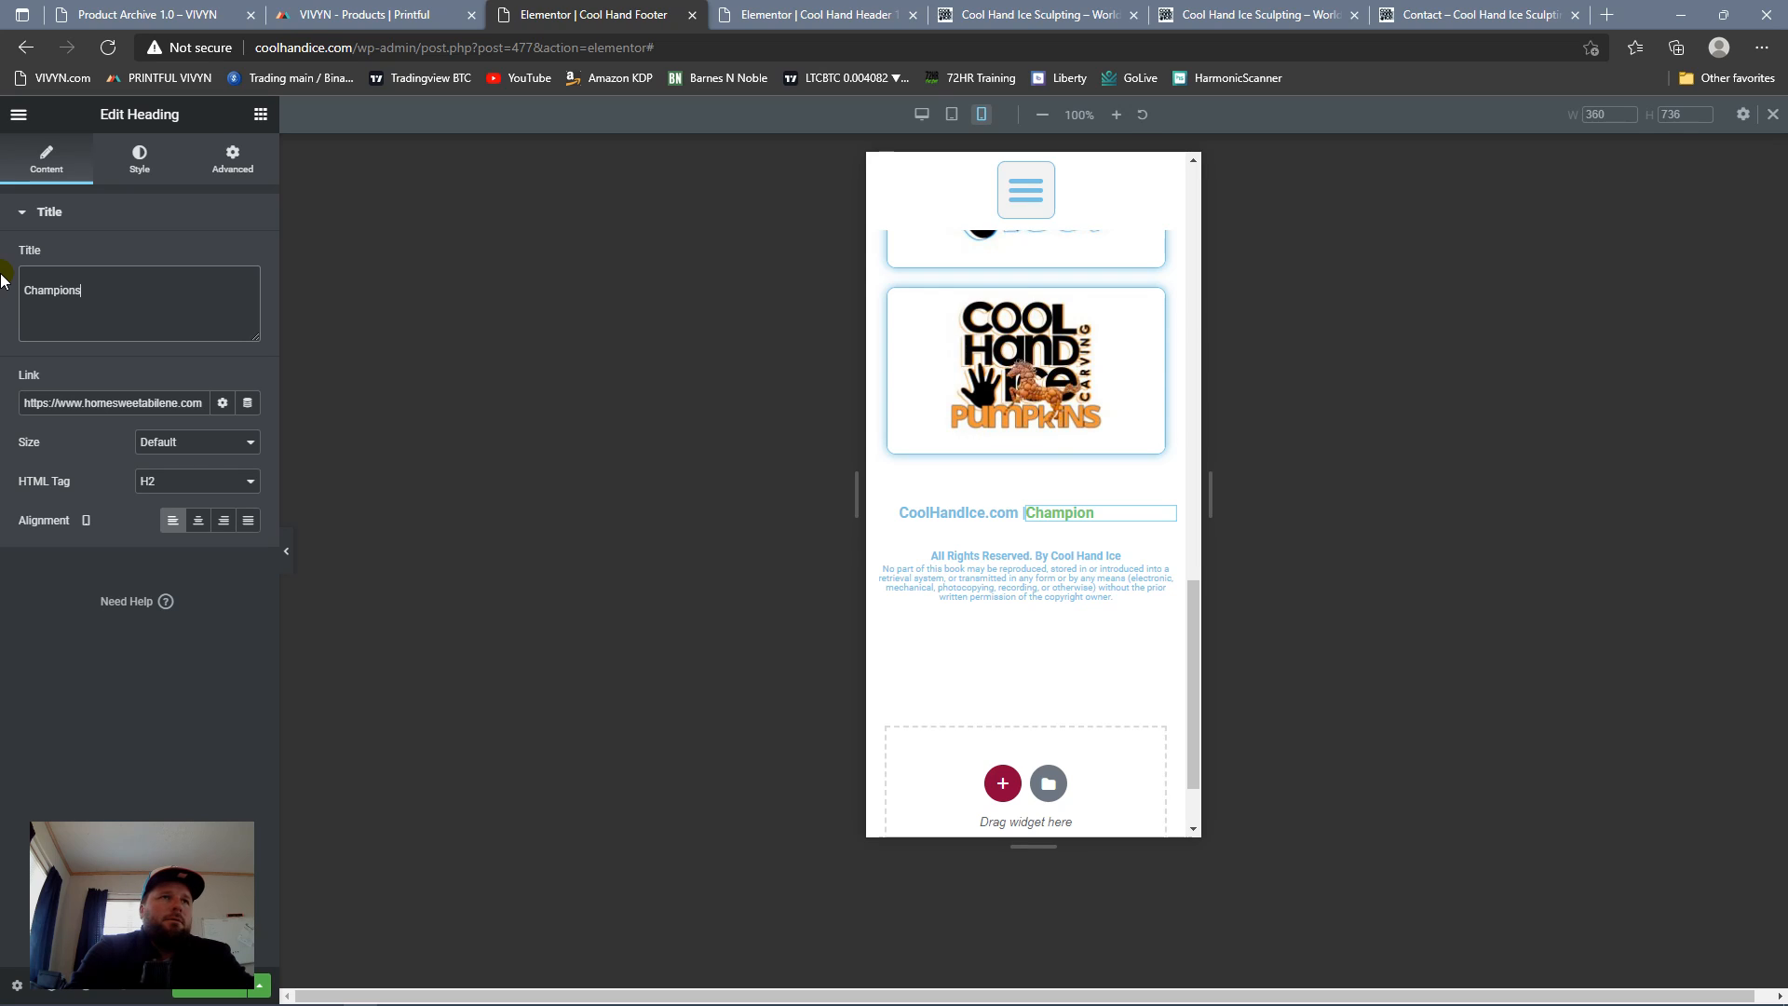
{"action": "type", "text": "hip Ice"}
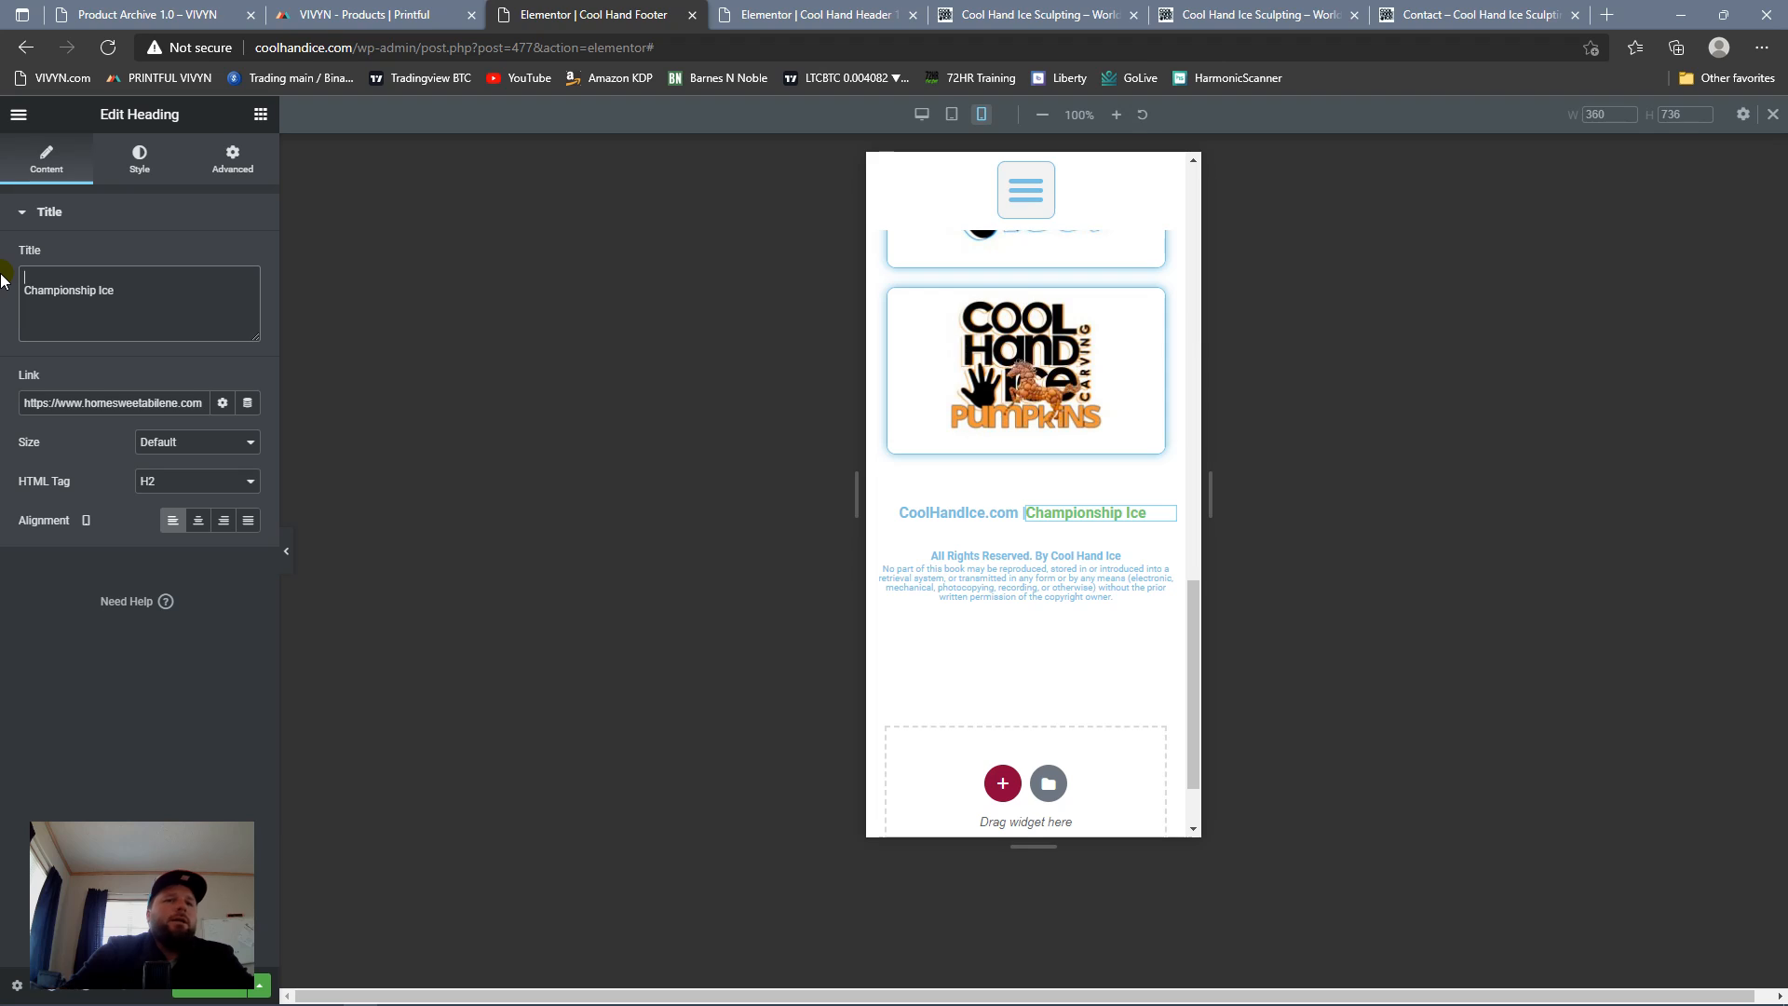
{"action": "key", "text": "Delete"}
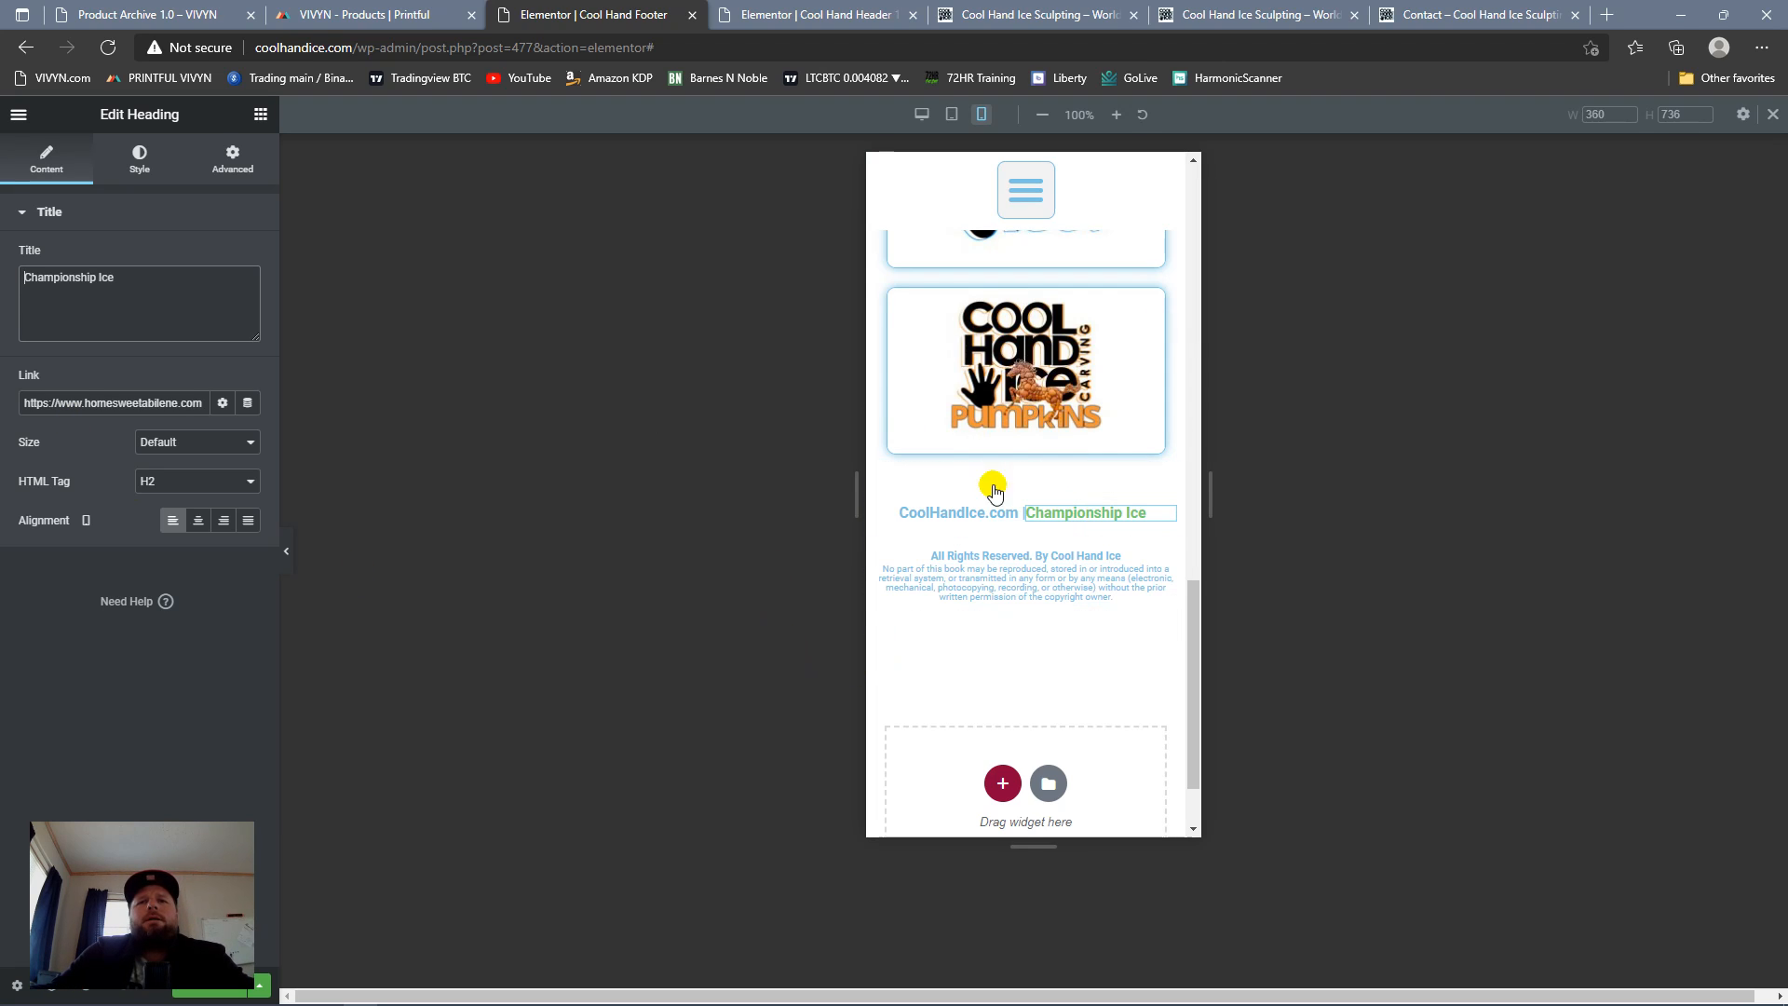
{"action": "left_click", "coordinate": [215, 986]}
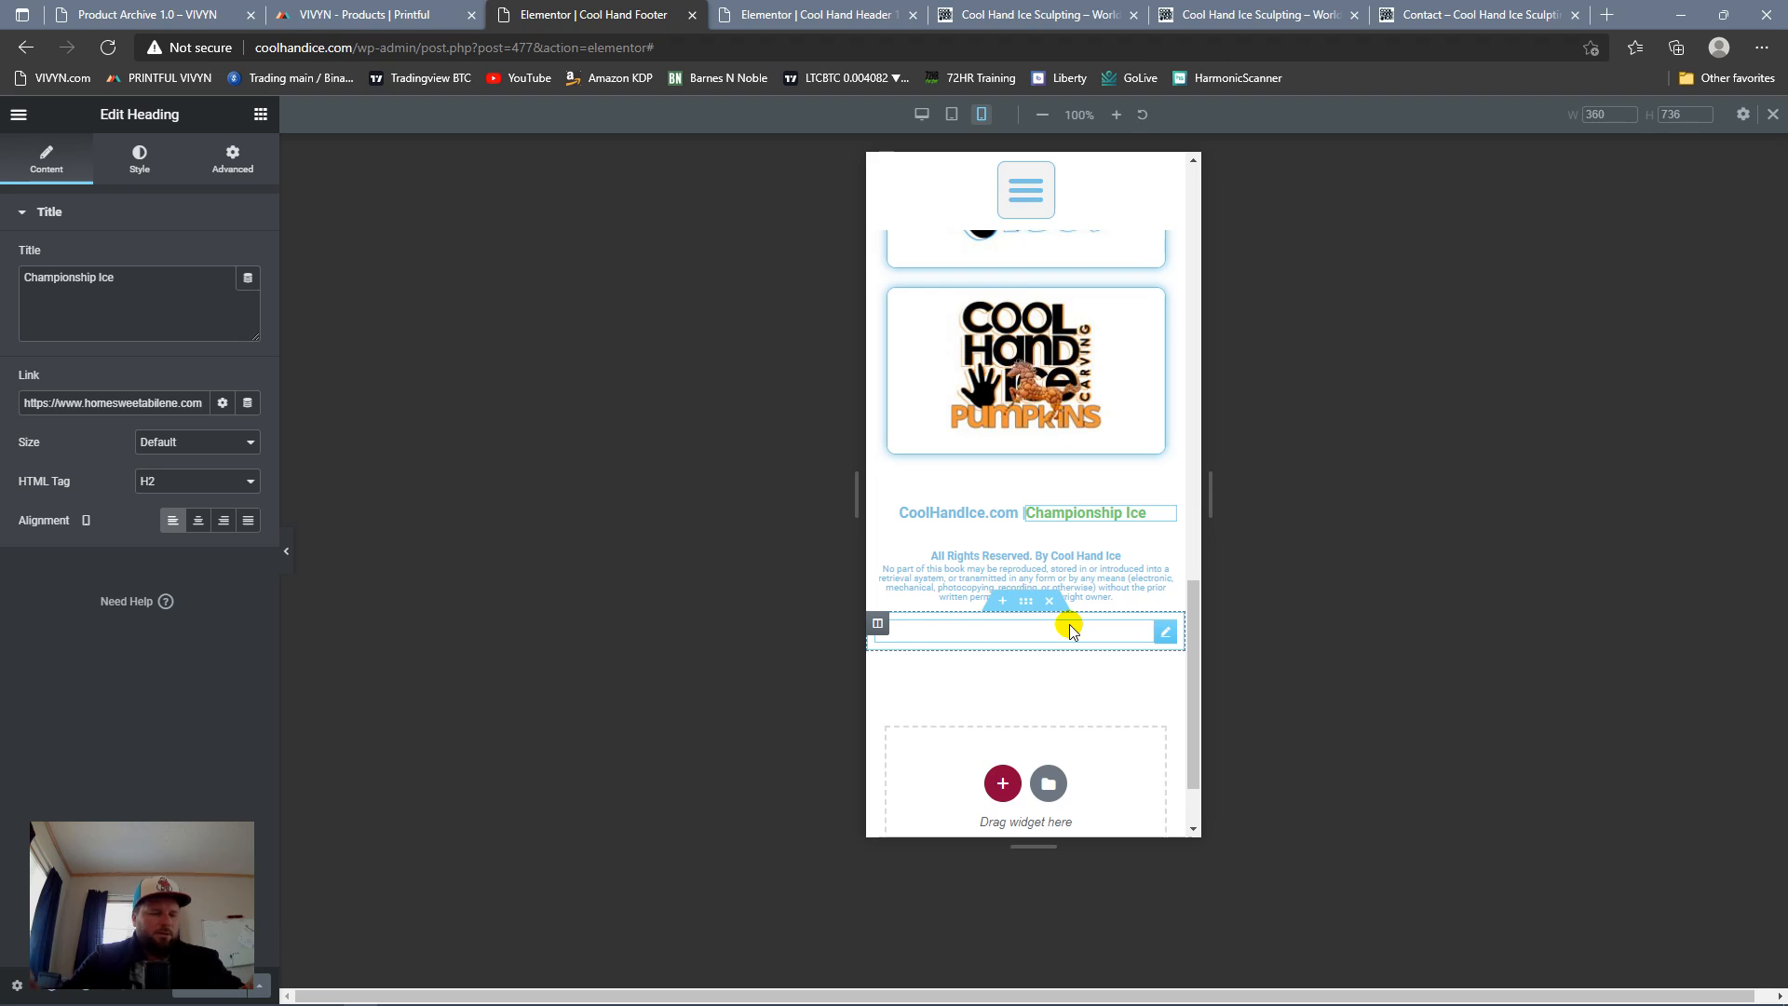
Step: In the mobile layout, set the column width of the Sand logo column and the plain Cool Hand Ice logo column to 50%
{"action": "left_click_drag", "start_coordinate": [1067, 633], "coordinate": [1069, 494]}
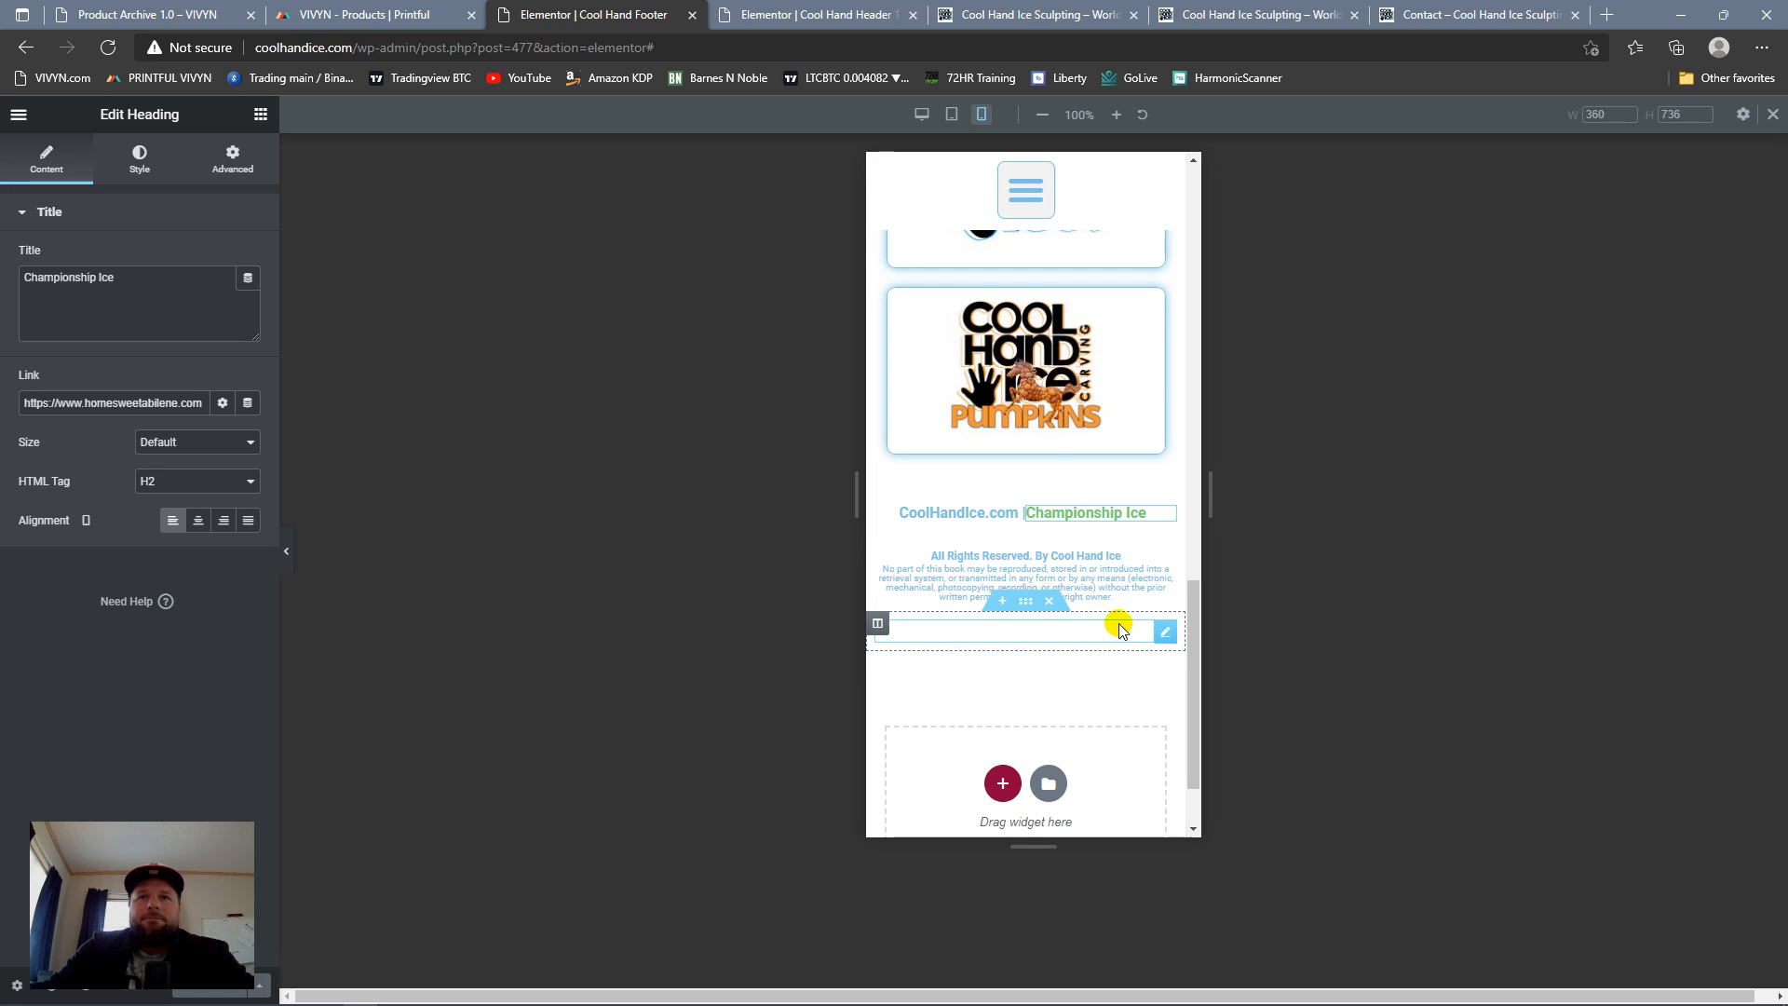
{"action": "scroll", "coordinate": [1122, 517], "scroll_direction": "up", "scroll_amount": 5}
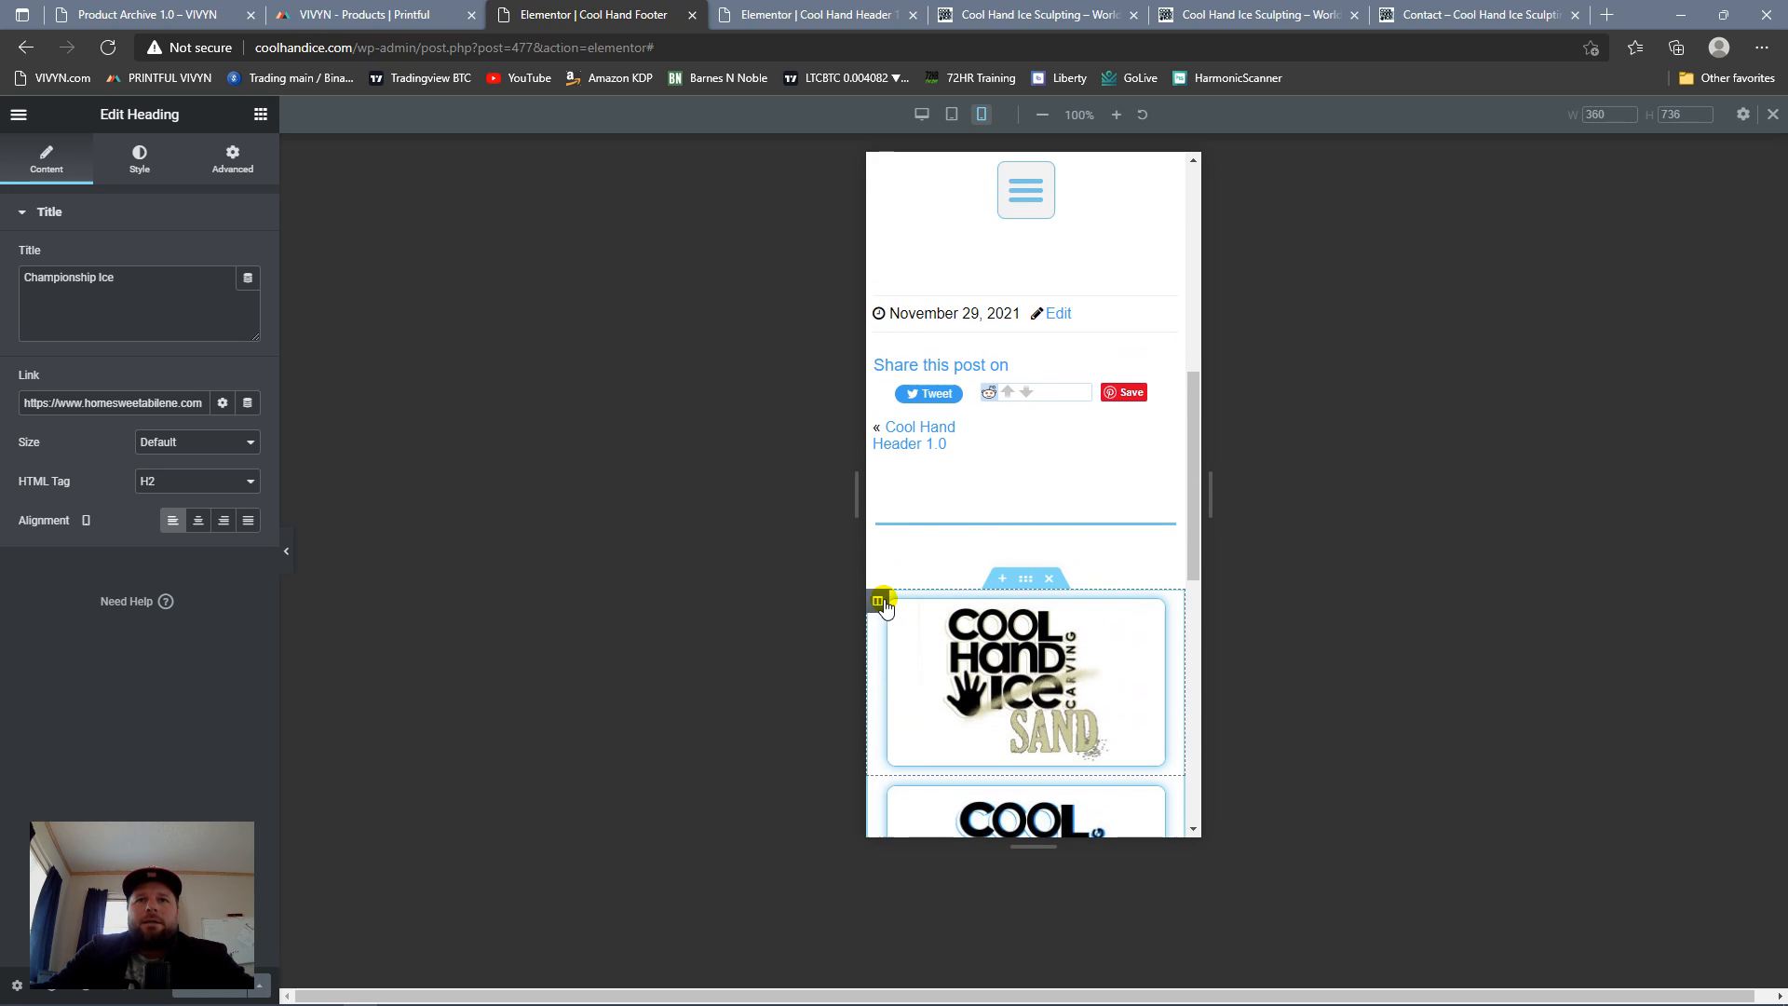
{"action": "left_click", "coordinate": [877, 601]}
{"action": "left_click", "coordinate": [222, 261]}
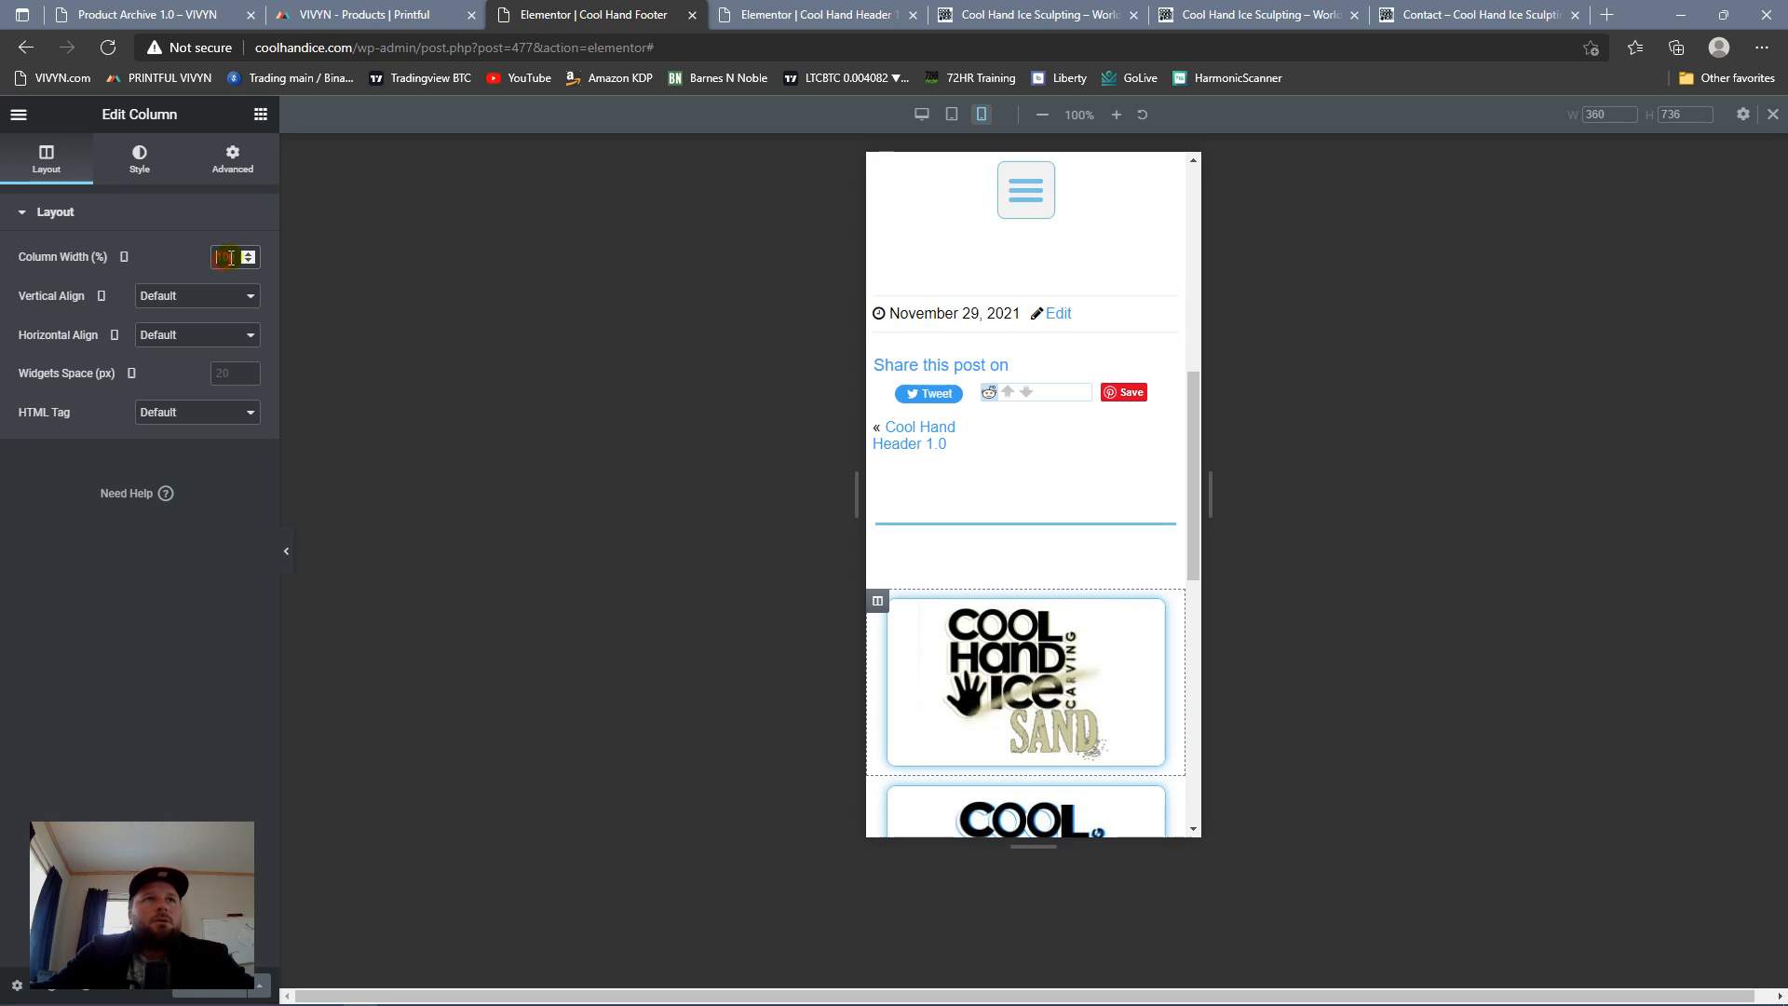
{"action": "type", "text": "5"}
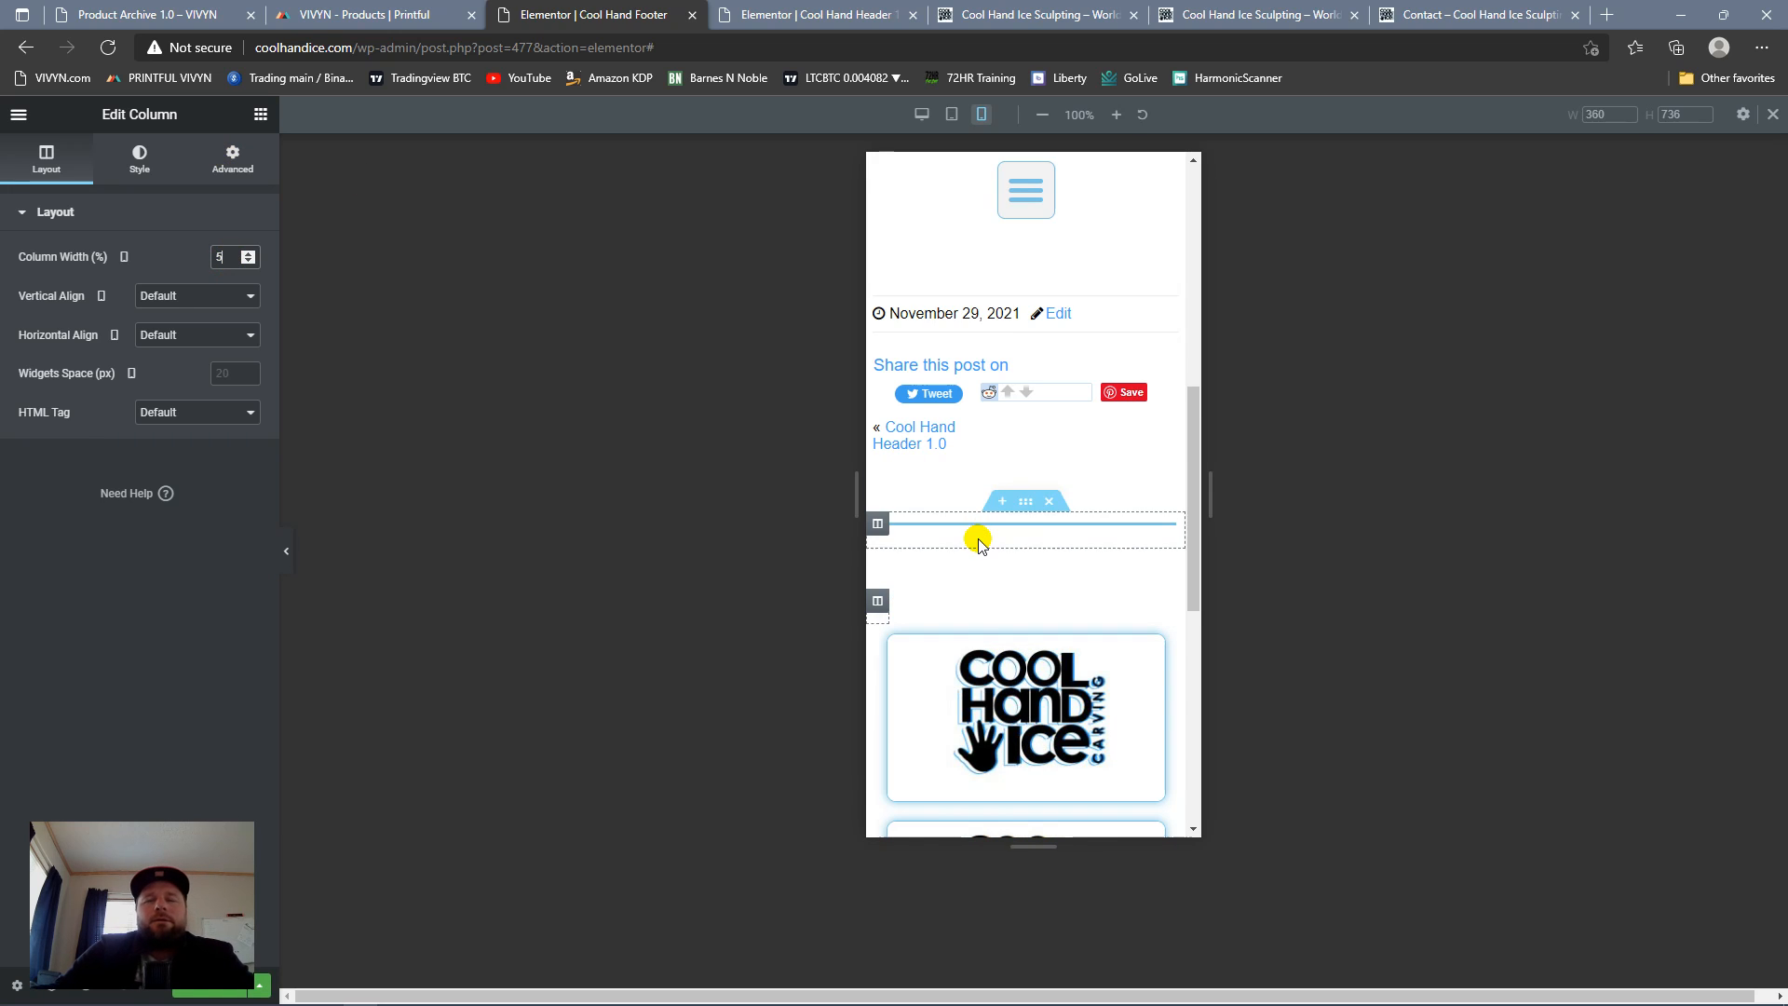
{"action": "scroll", "coordinate": [977, 540], "scroll_direction": "down", "scroll_amount": 7}
{"action": "scroll", "coordinate": [1145, 424], "scroll_direction": "up", "scroll_amount": 7}
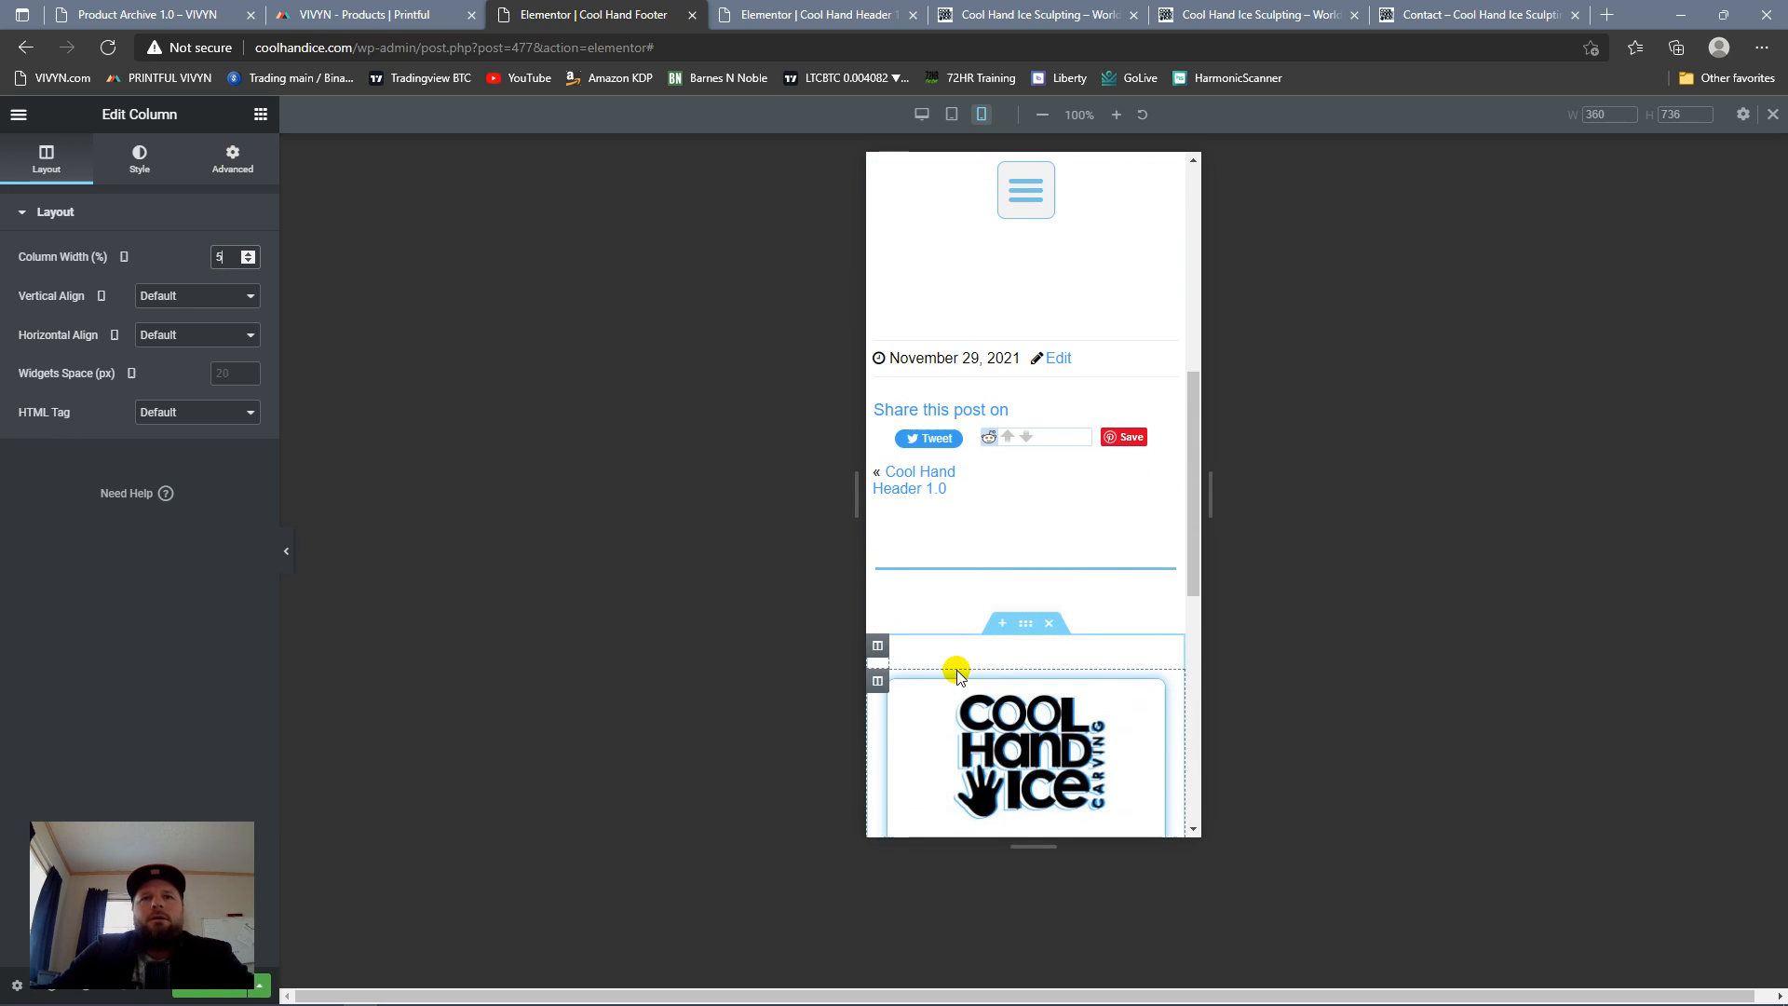
{"action": "type", "text": "0"}
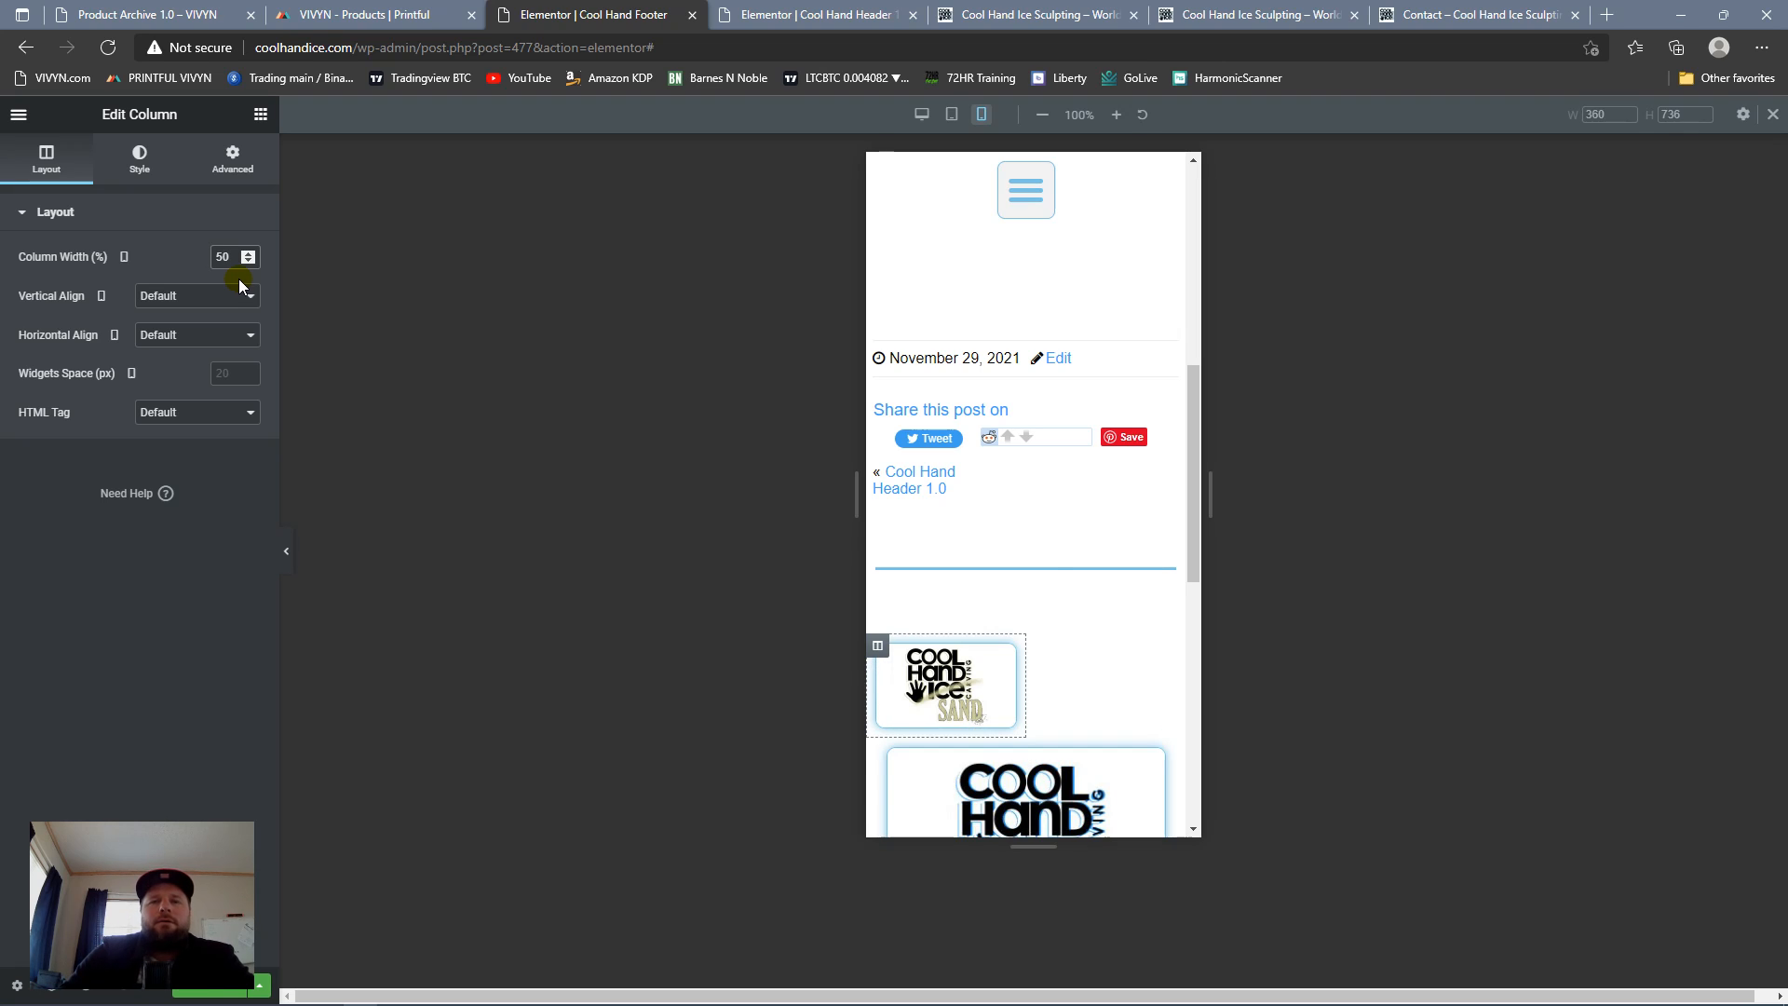
{"action": "left_click", "coordinate": [877, 749]}
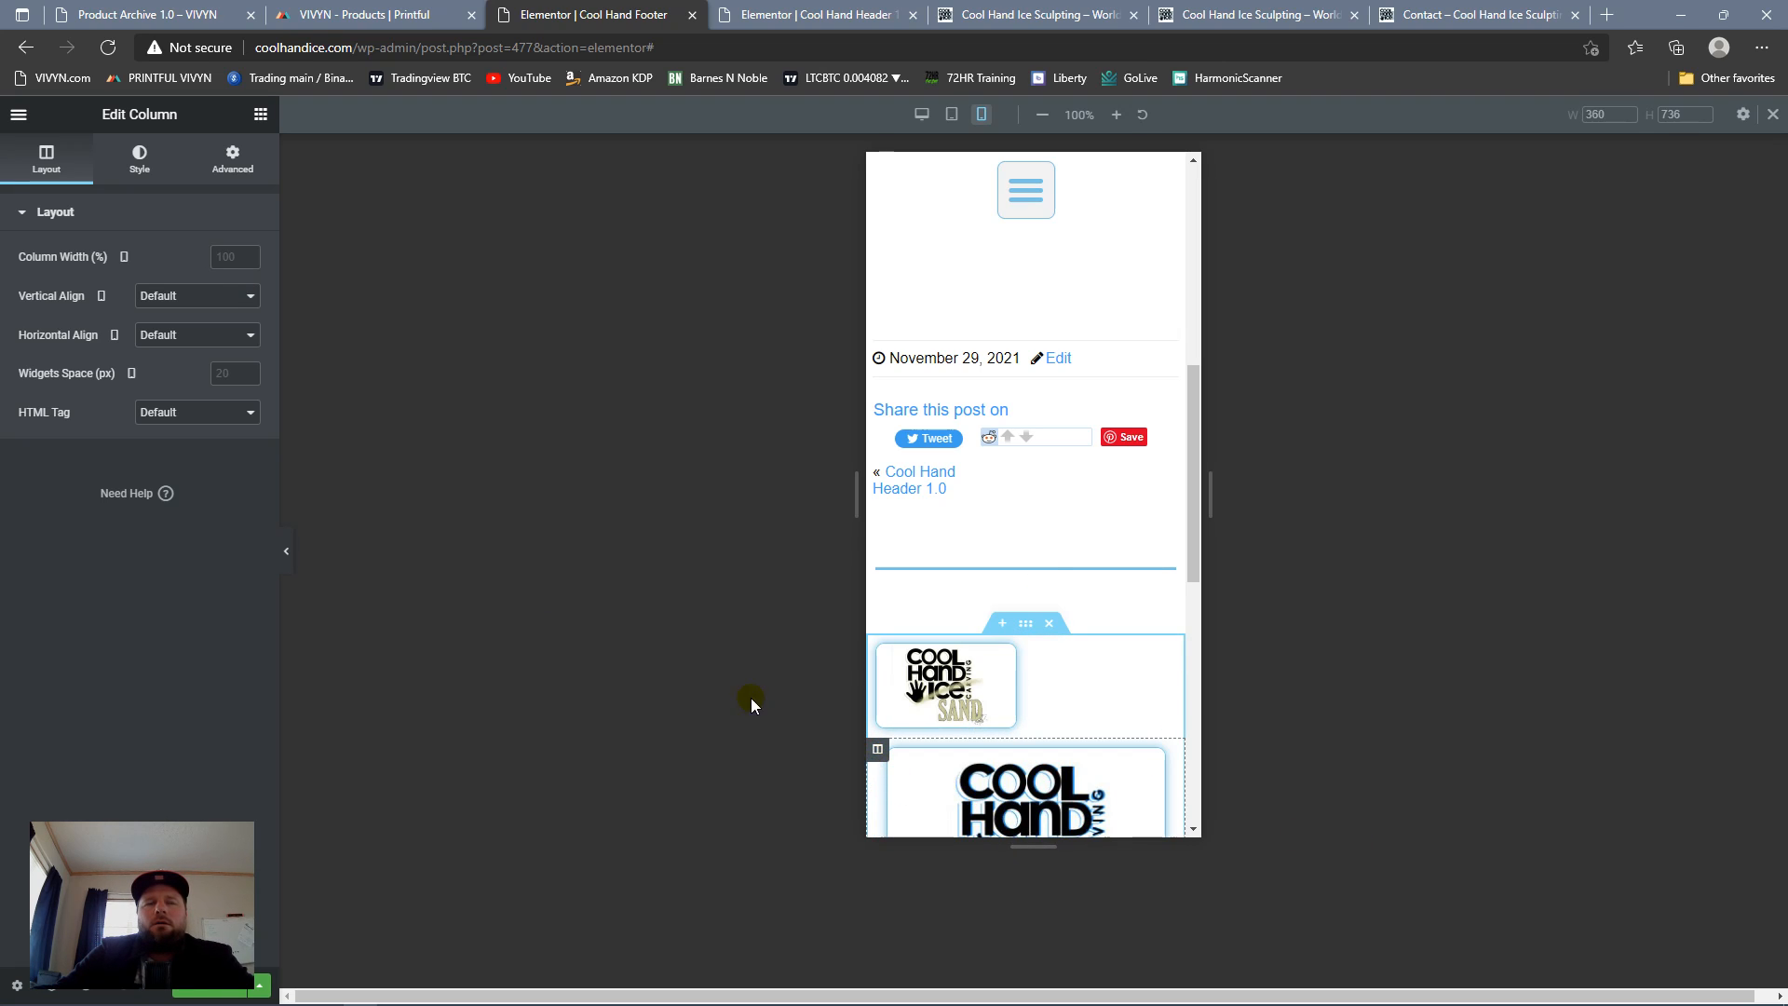
{"action": "left_click", "coordinate": [223, 253]}
{"action": "type", "text": "50"}
{"action": "scroll", "coordinate": [1071, 512], "scroll_direction": "down", "scroll_amount": 6}
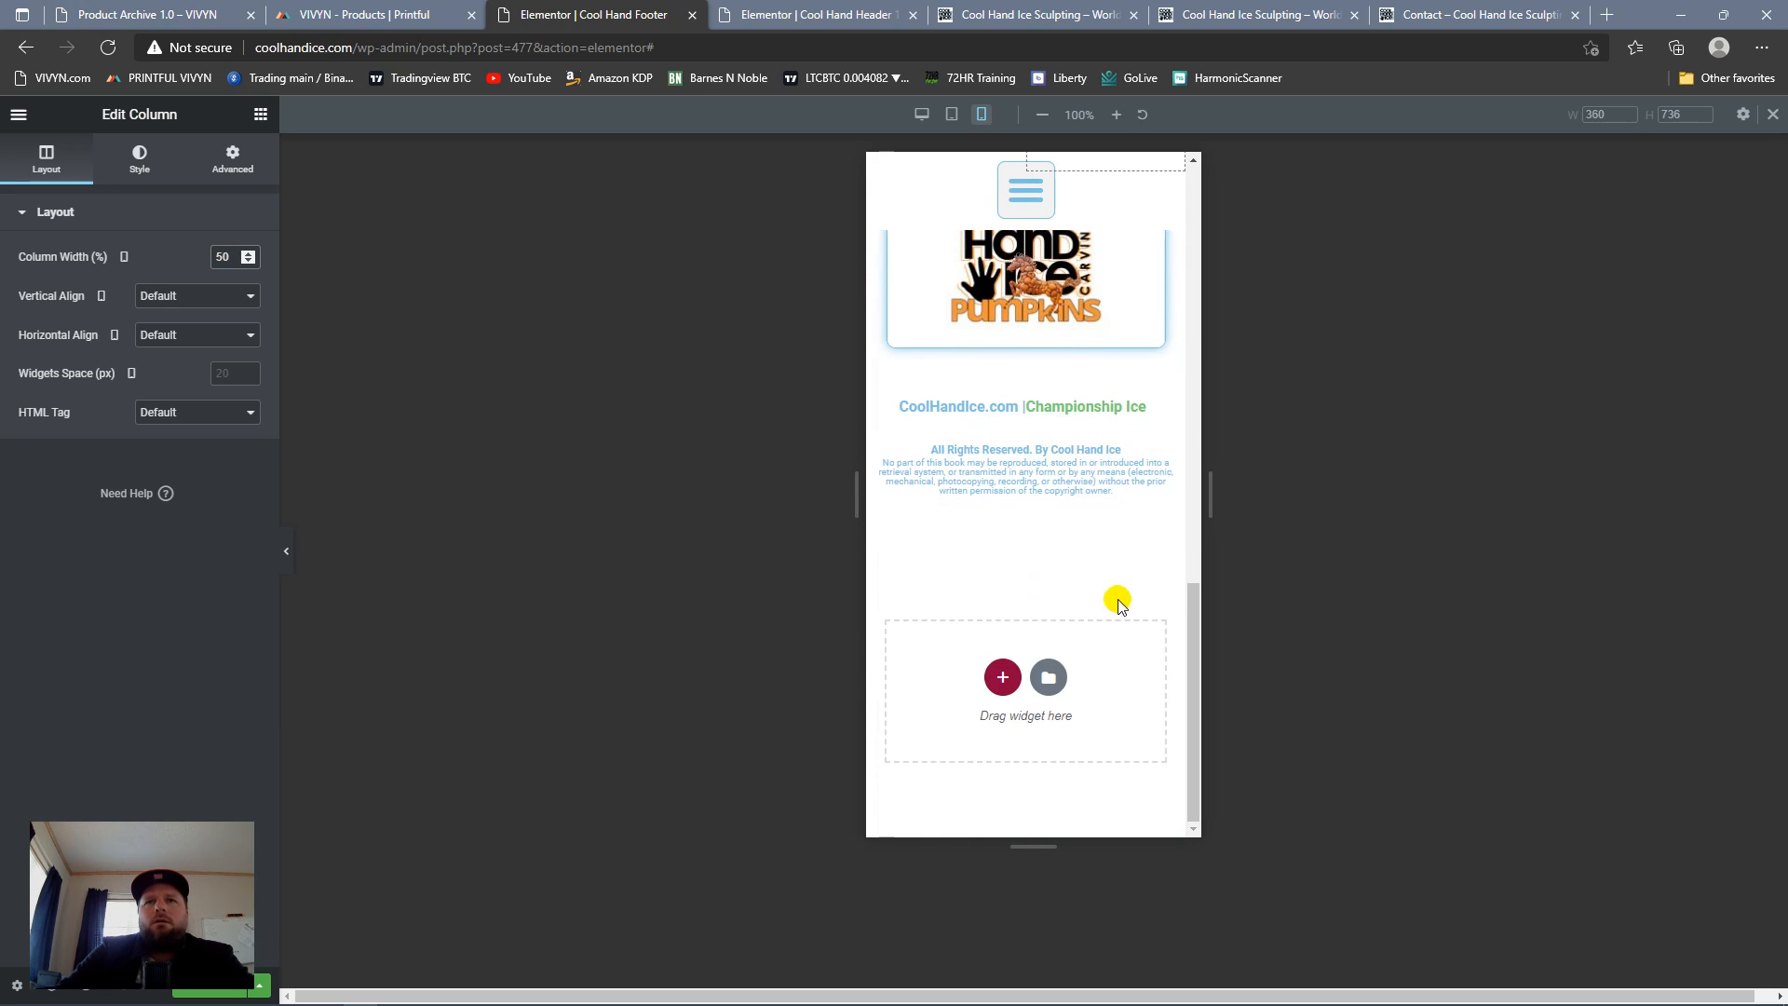
Step: Move the plain Cool Hand Ice logo column ahead of the Sand logo column, and open the Pumpkins logo column's layout settings
{"action": "left_click_drag", "start_coordinate": [1193, 641], "coordinate": [1194, 479]}
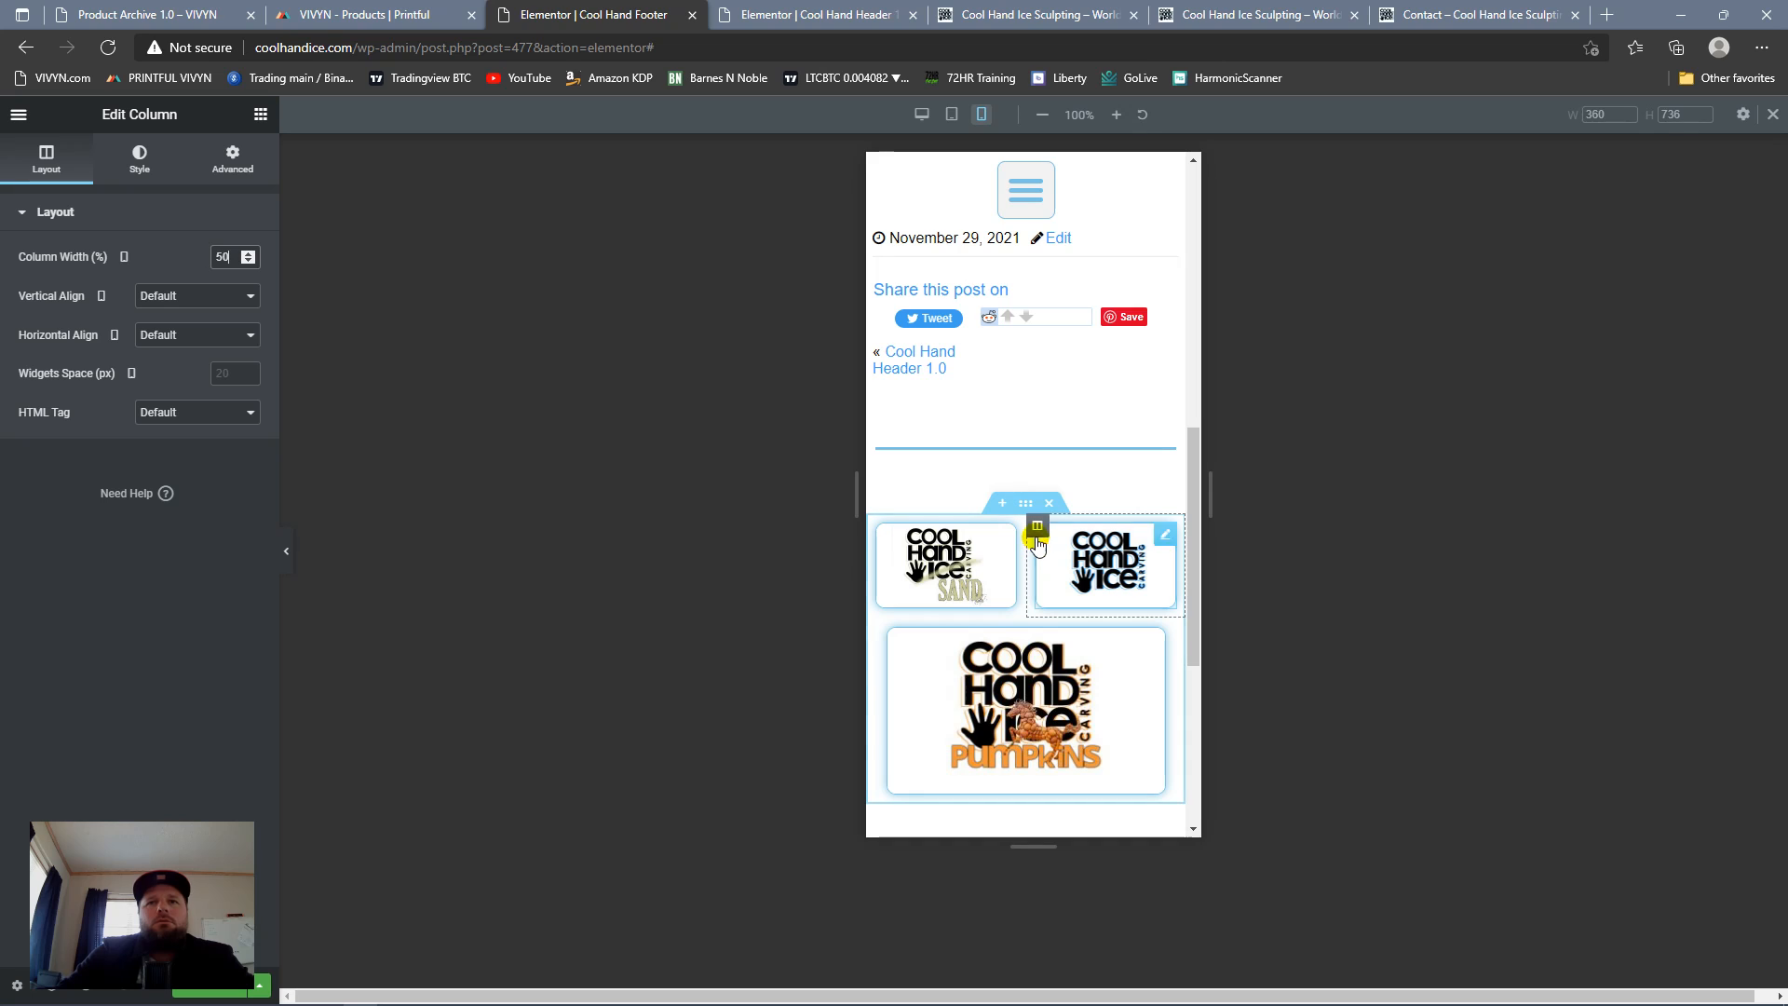
{"action": "left_click_drag", "start_coordinate": [1037, 527], "coordinate": [979, 590]}
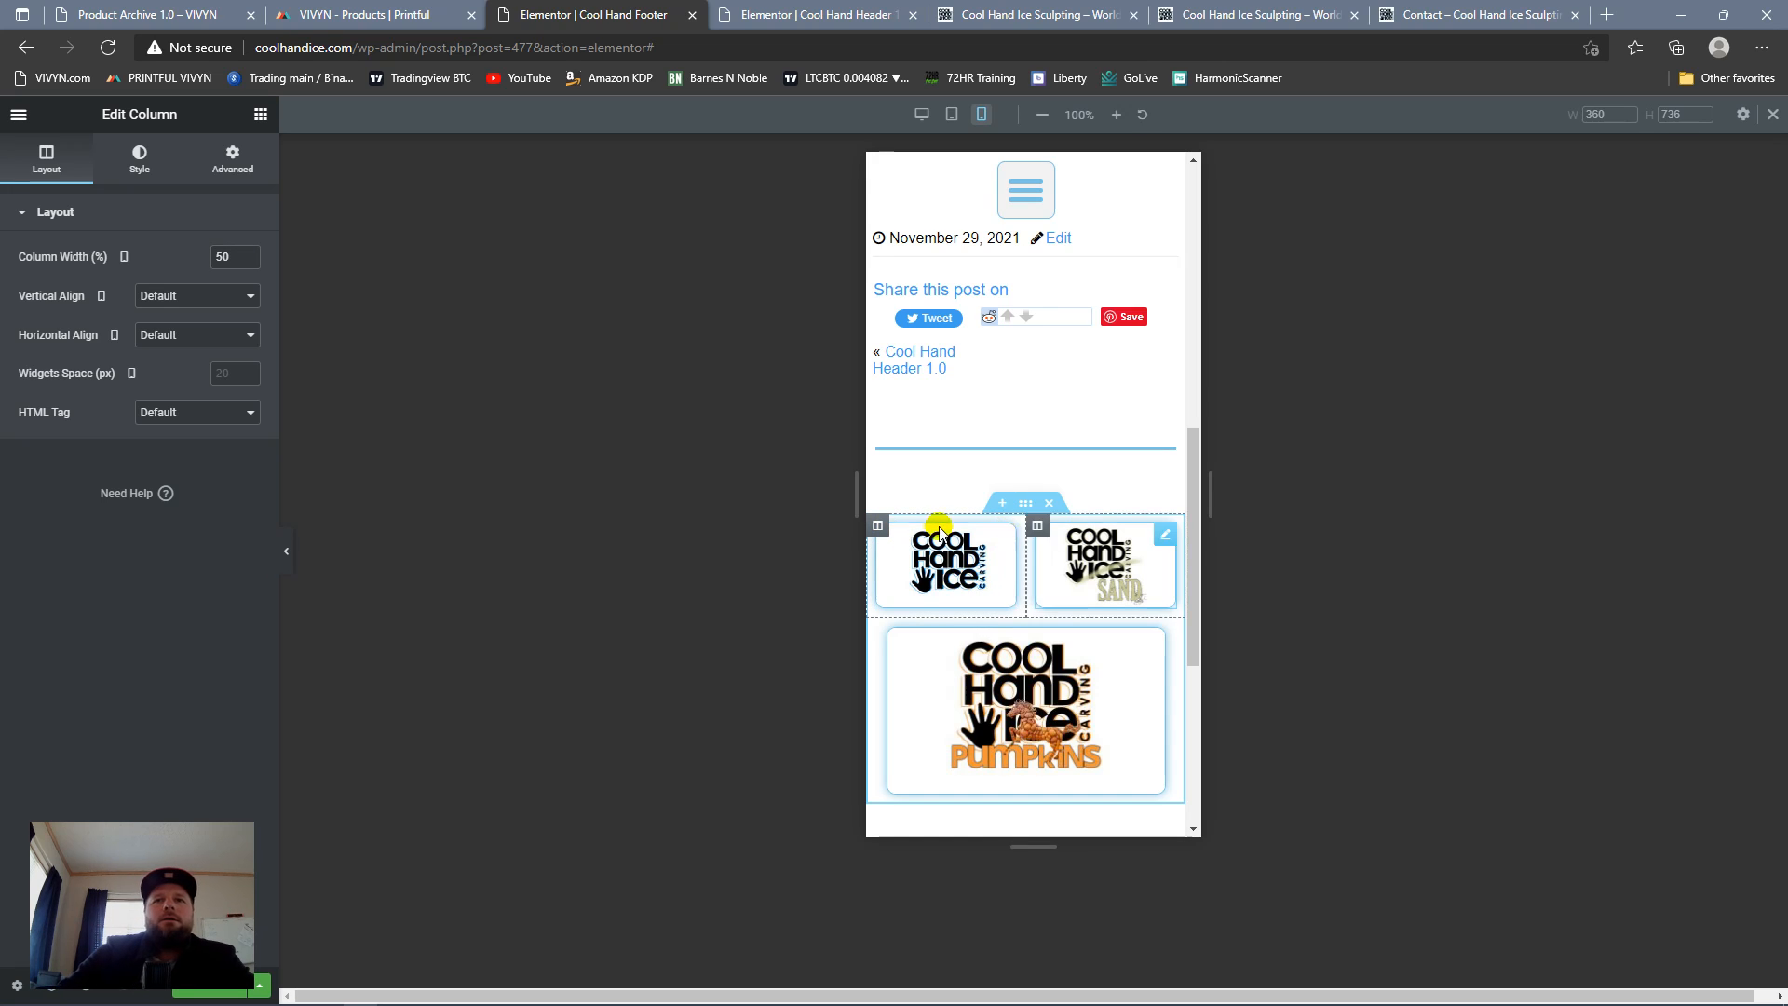
{"action": "left_click", "coordinate": [877, 629]}
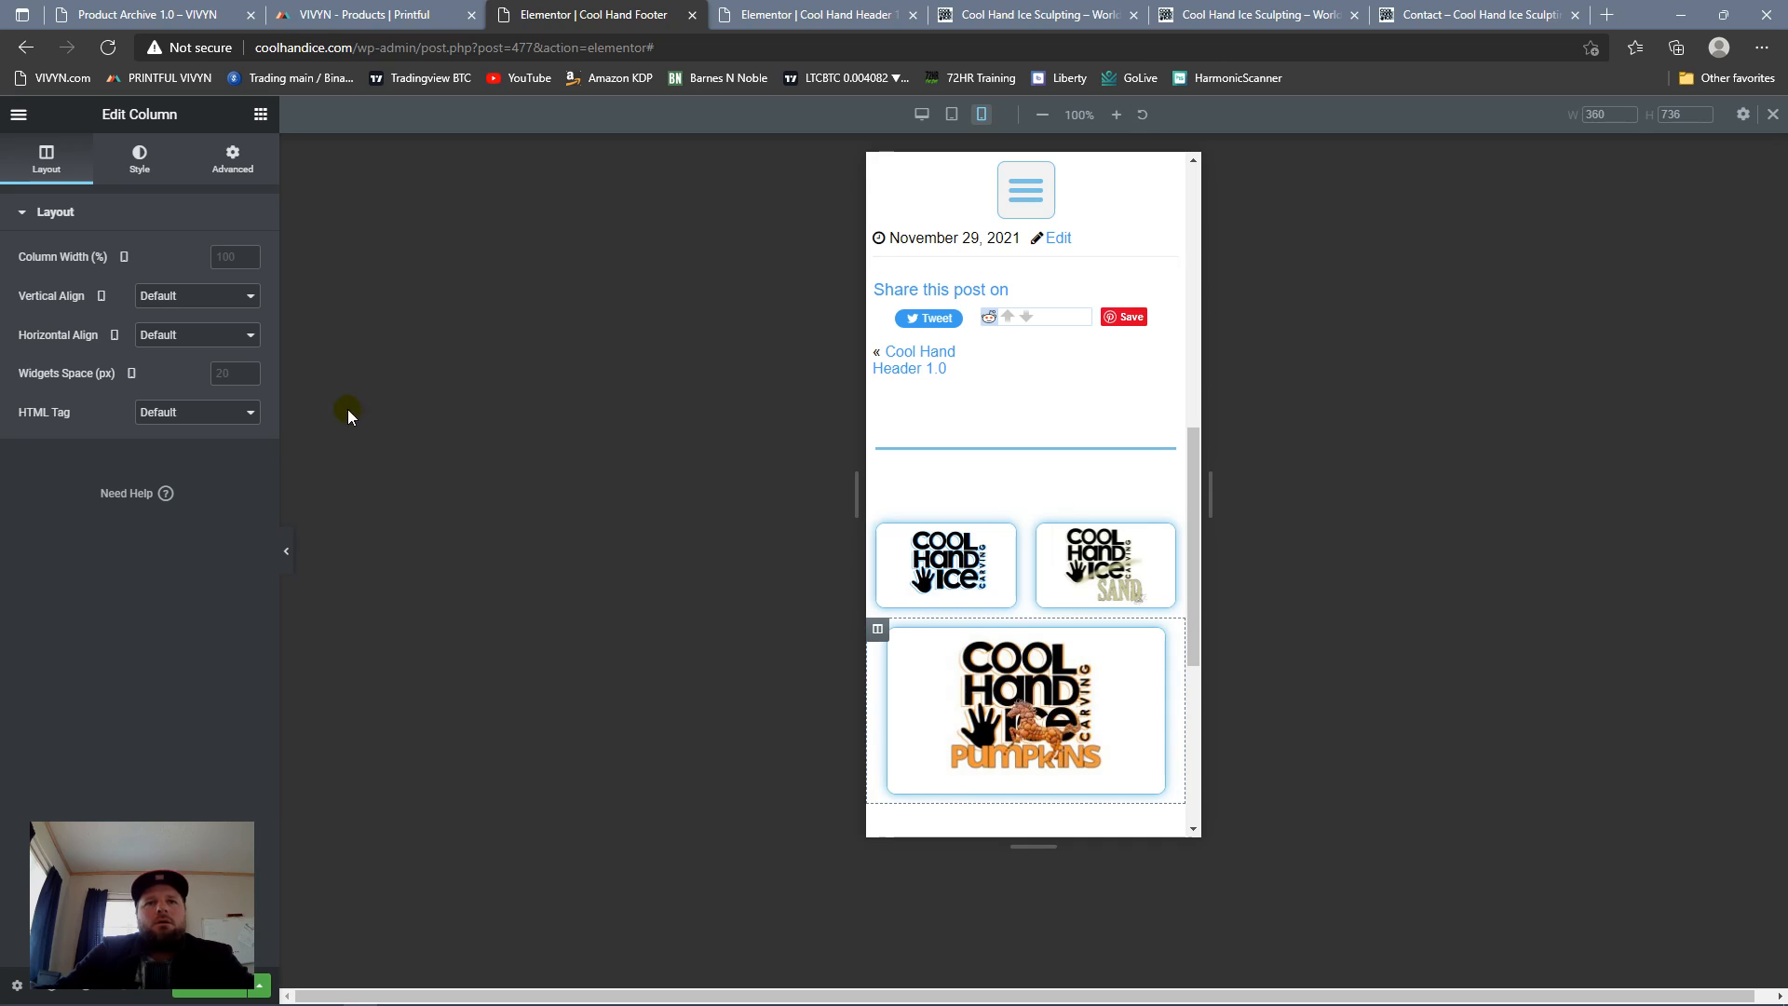
Step: In the mobile layout, set the Pumpkins logo column's width to 50% and the plain Cool Hand Ice logo column's width to 100%
{"action": "left_click", "coordinate": [223, 254]}
{"action": "type", "text": "50"}
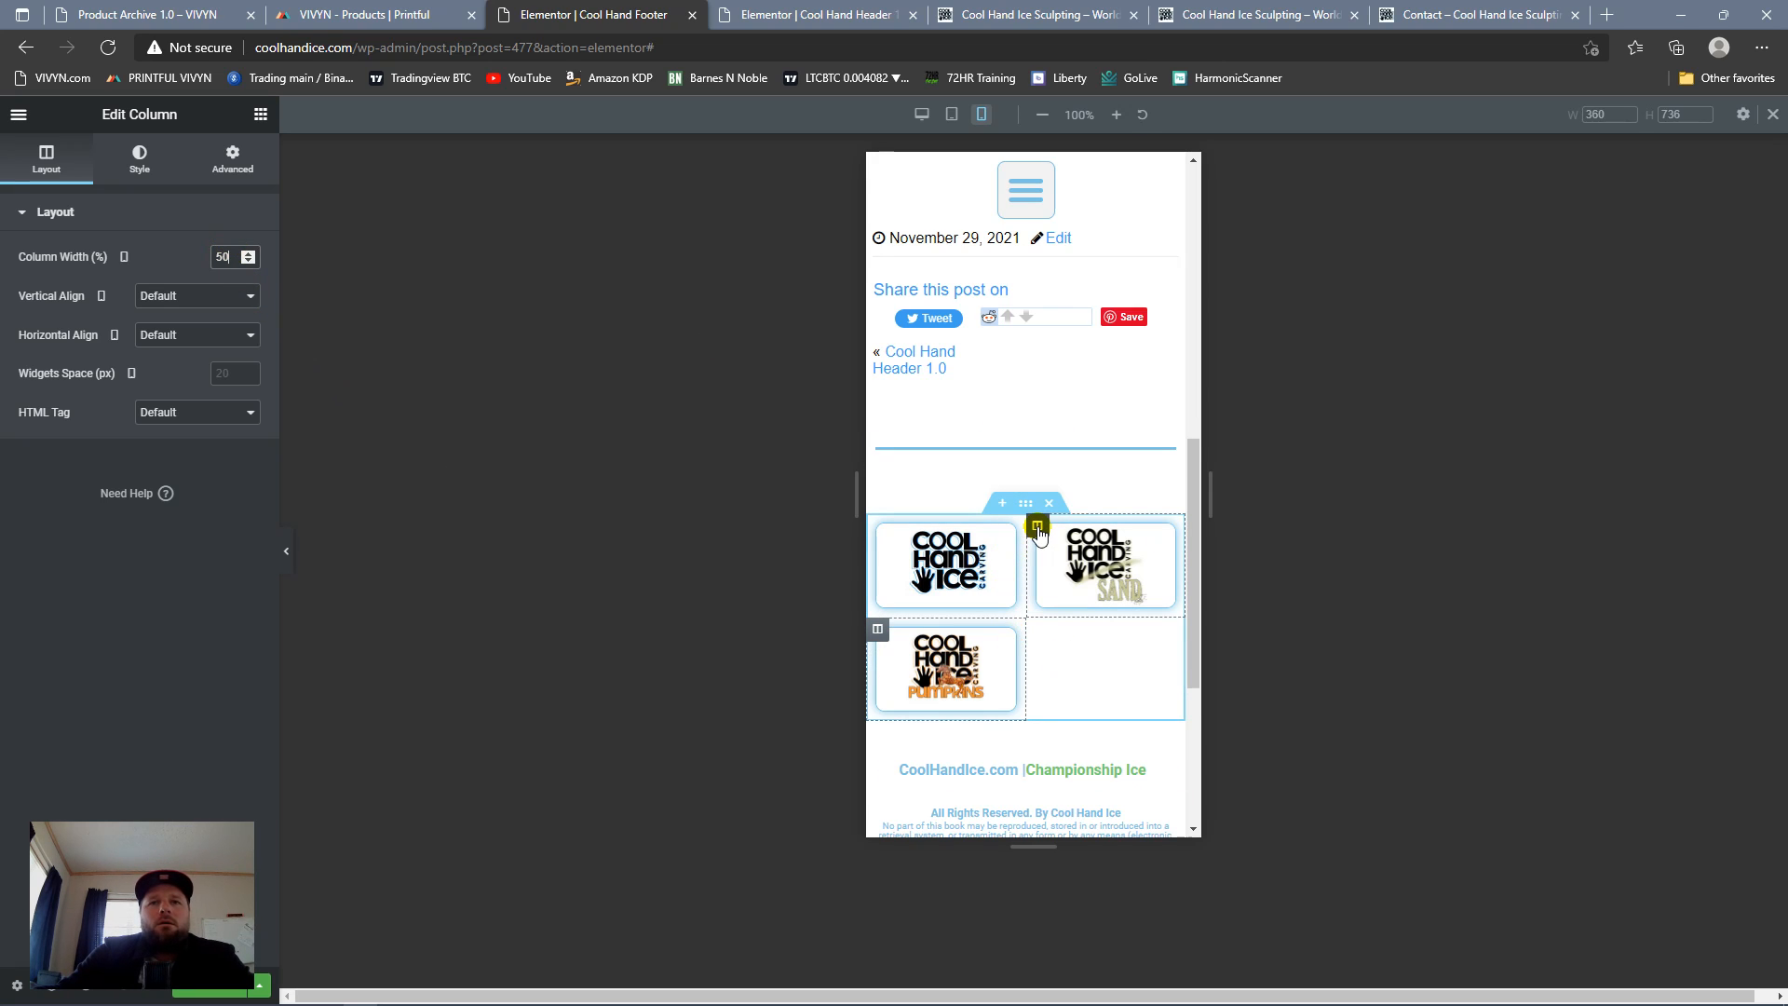
{"action": "left_click", "coordinate": [877, 525]}
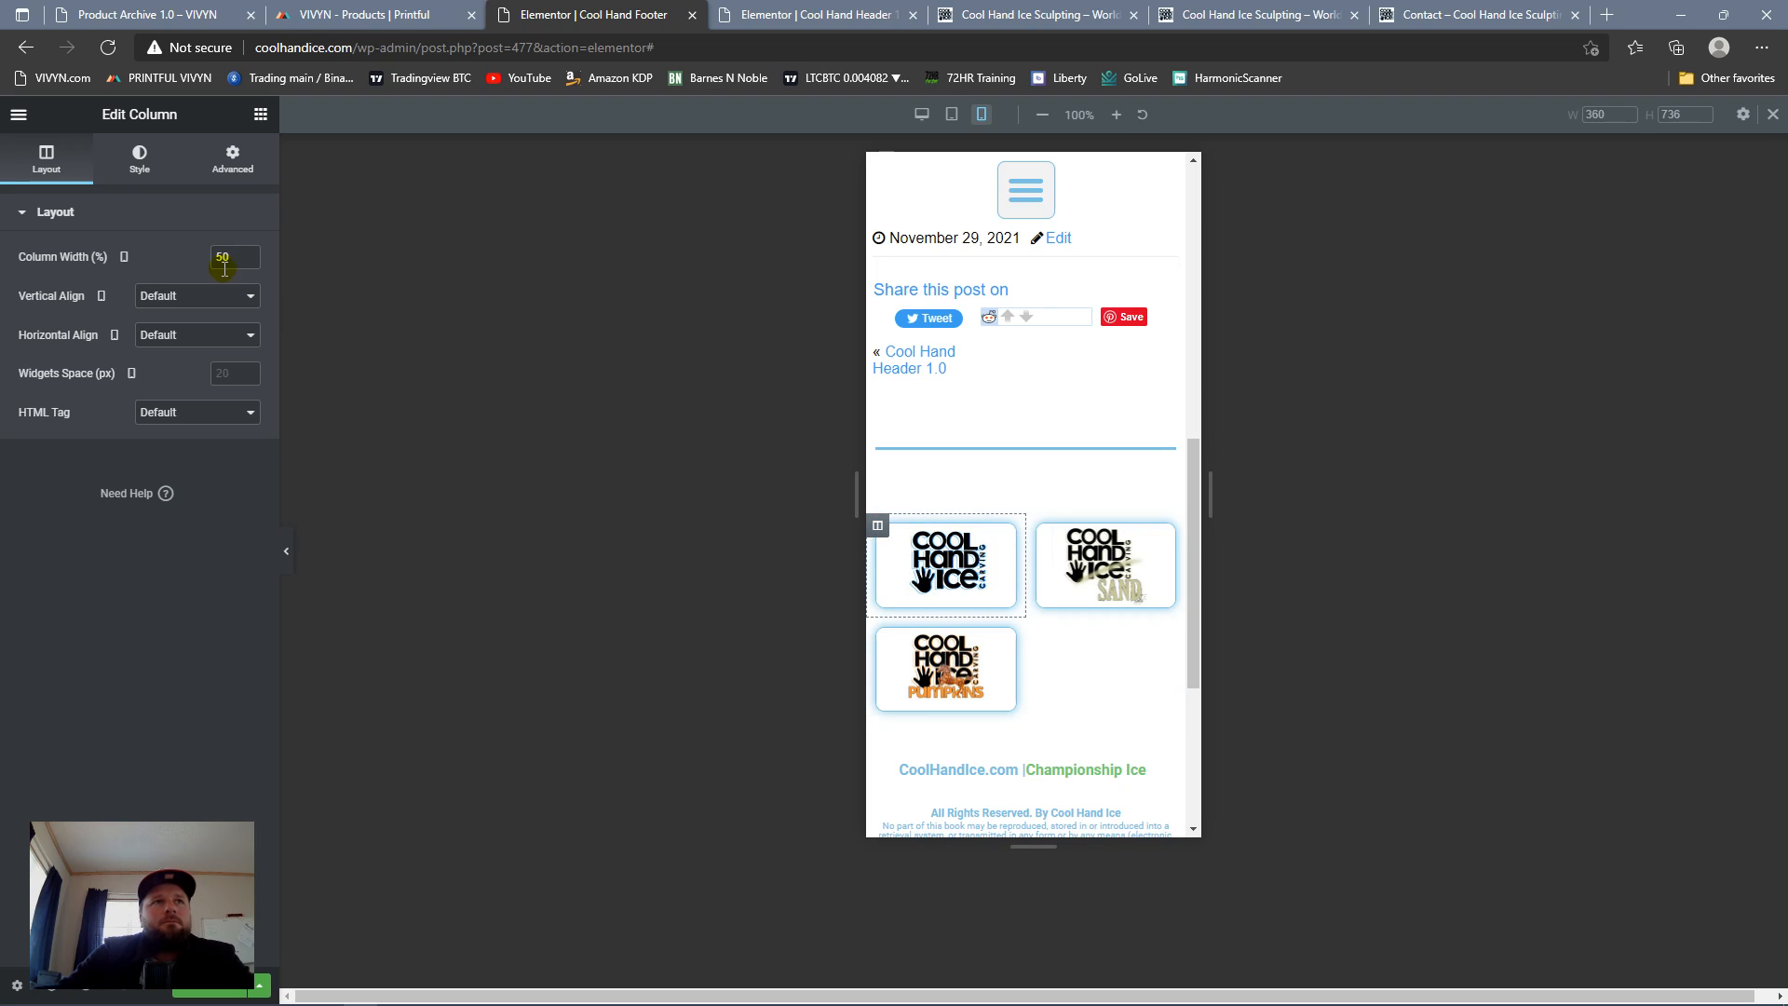
{"action": "type", "text": "100"}
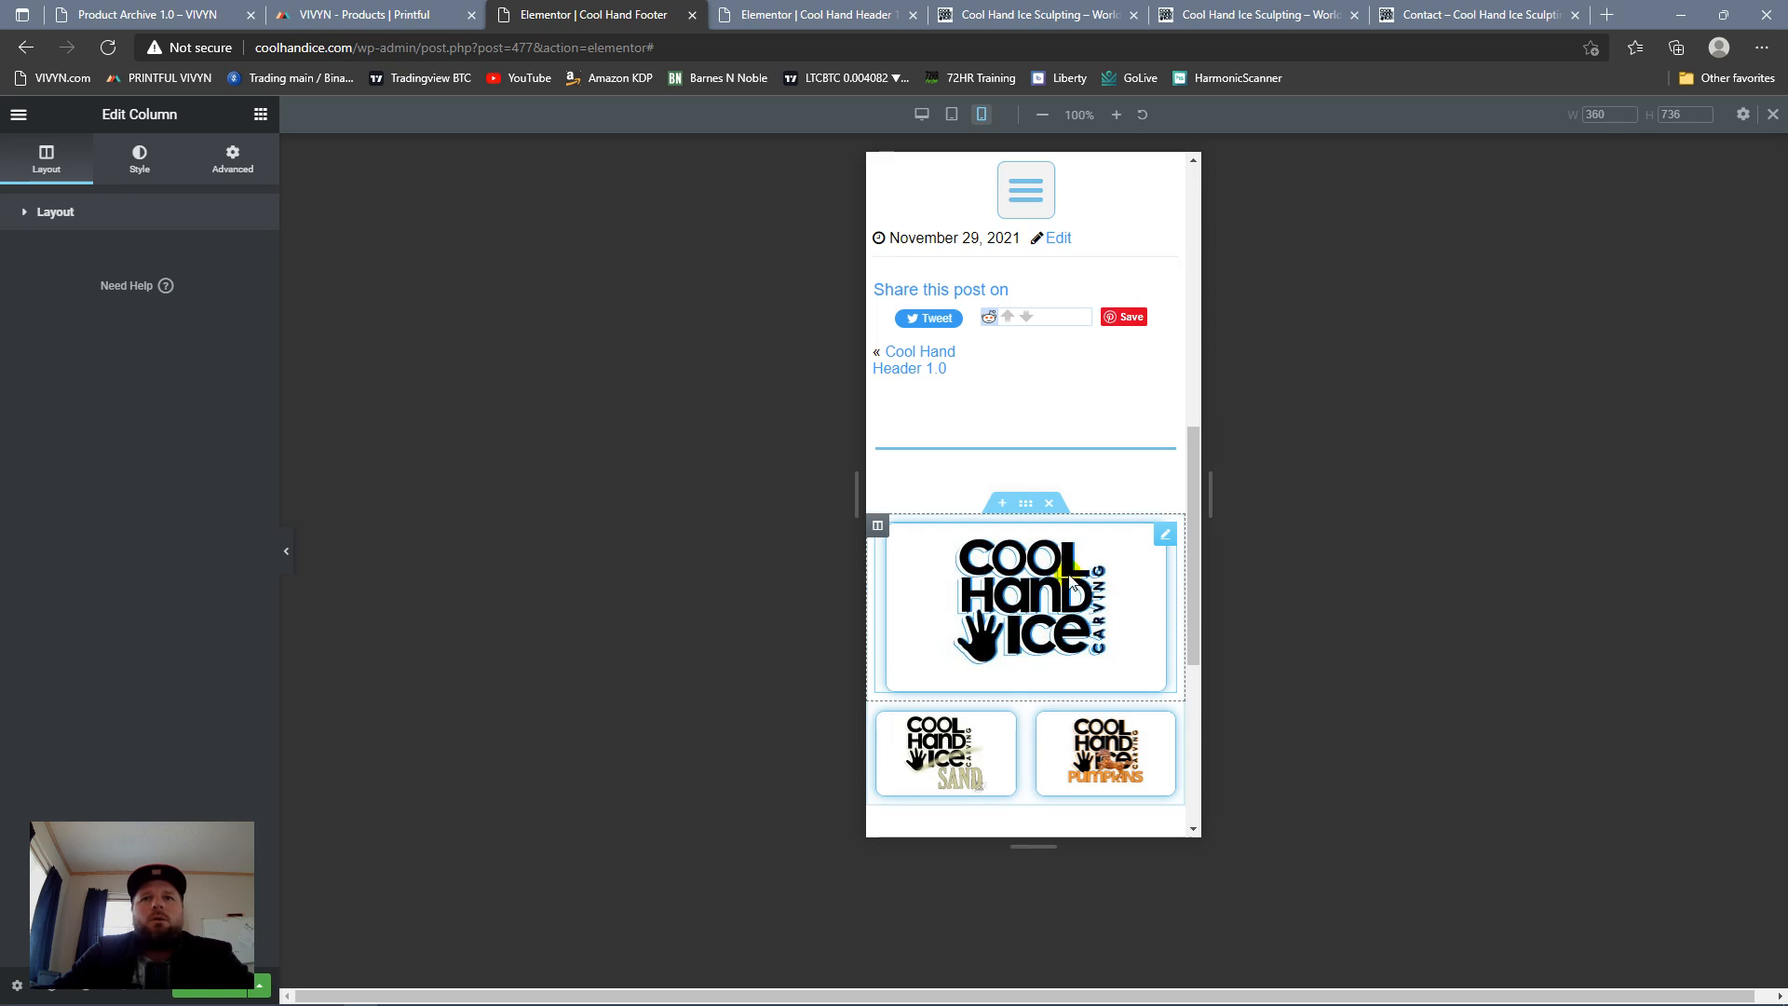
{"action": "scroll", "coordinate": [1065, 586], "scroll_direction": "down", "scroll_amount": 5}
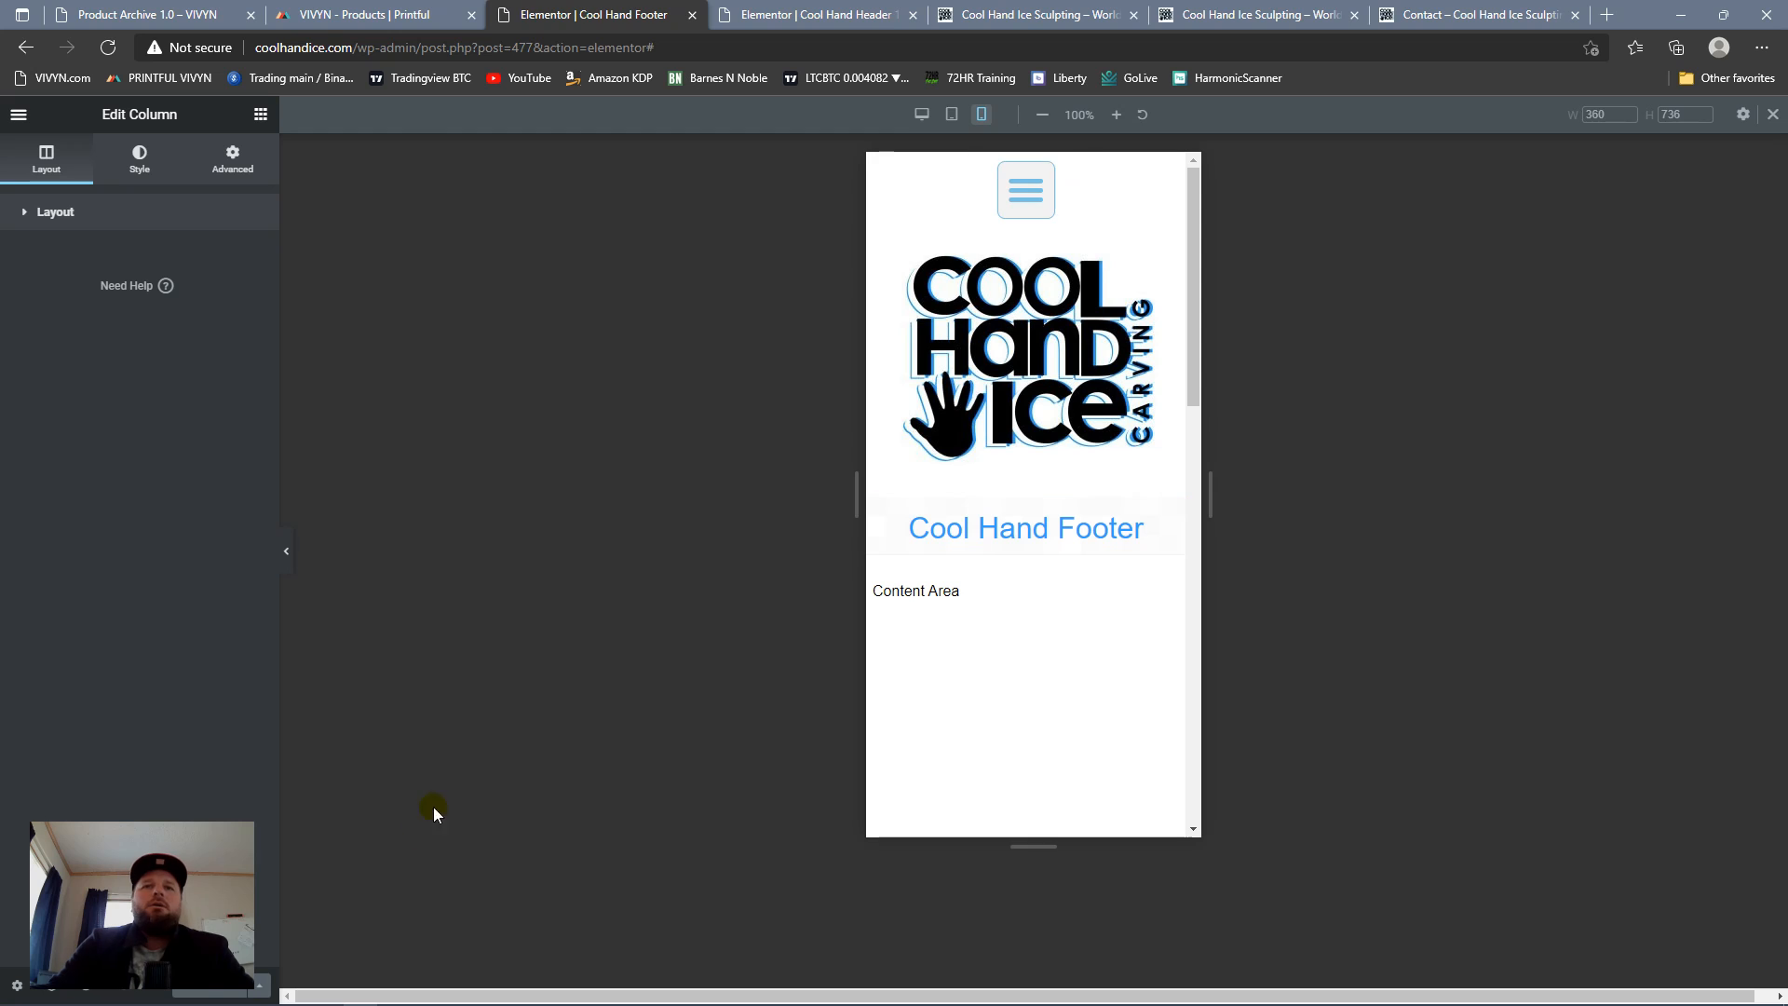
Step: Switch the footer preview to the desktop layout and examine the logo row, headings and copyright notice
{"action": "left_click", "coordinate": [922, 114]}
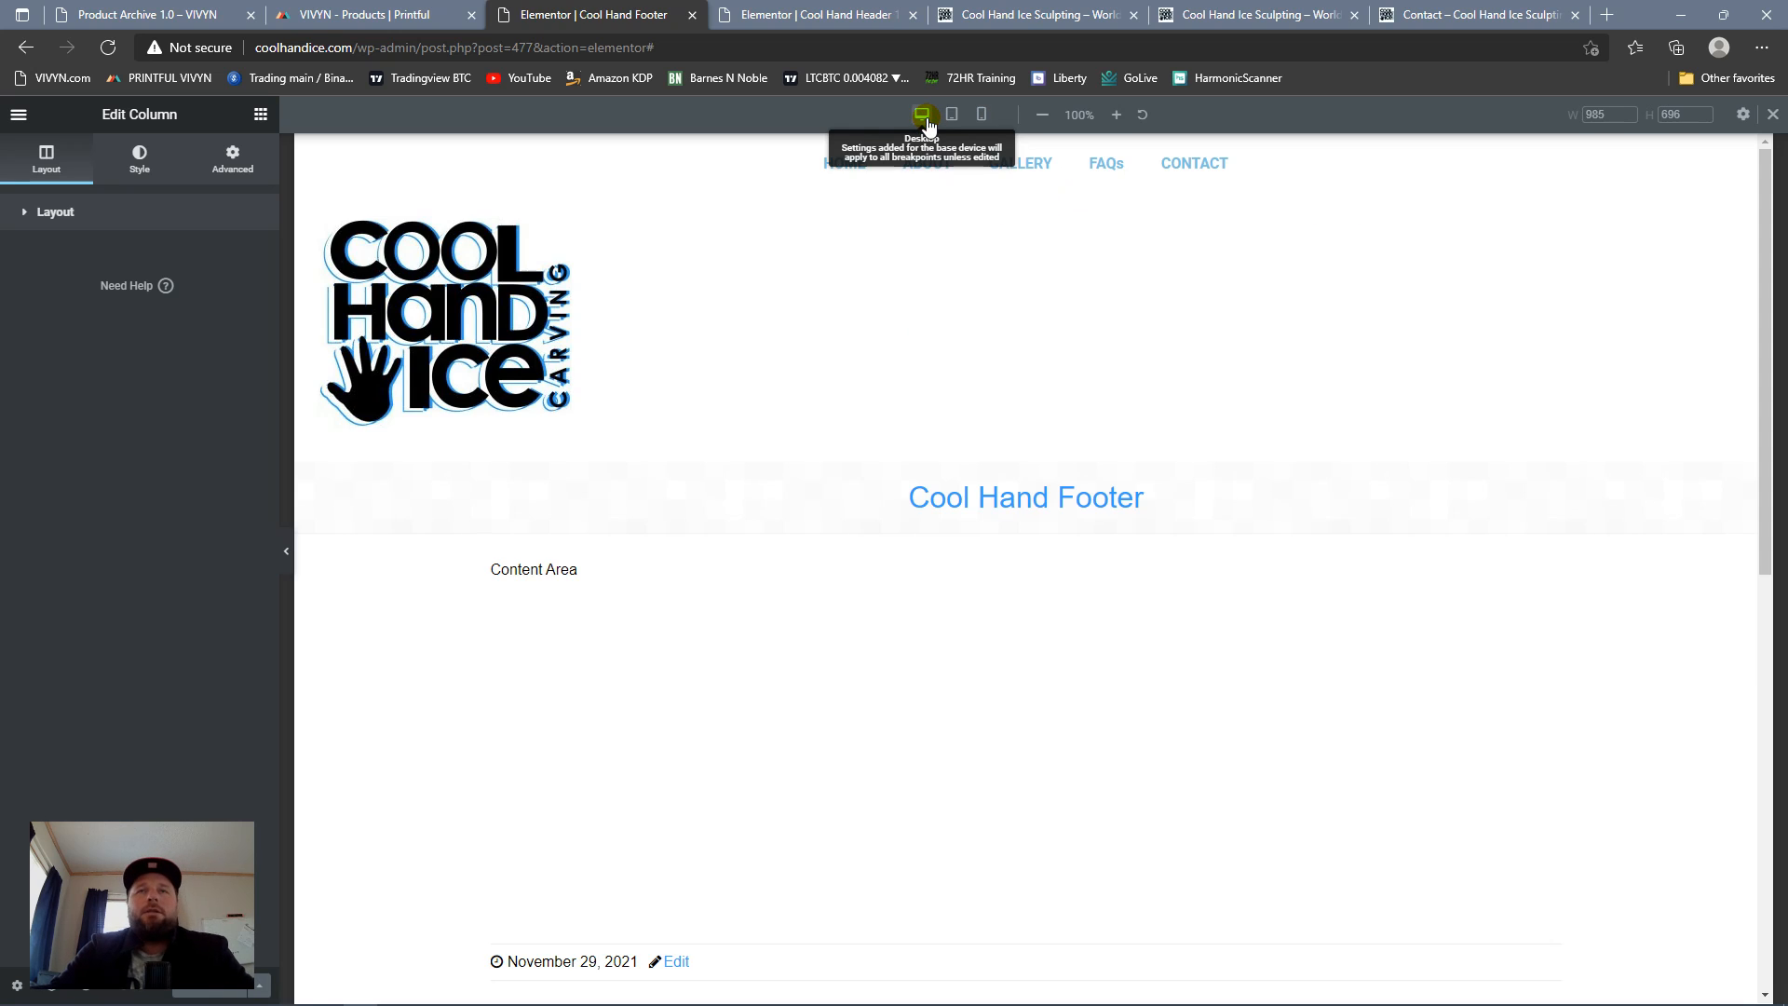
{"action": "scroll", "coordinate": [1187, 614], "scroll_direction": "down", "scroll_amount": 9}
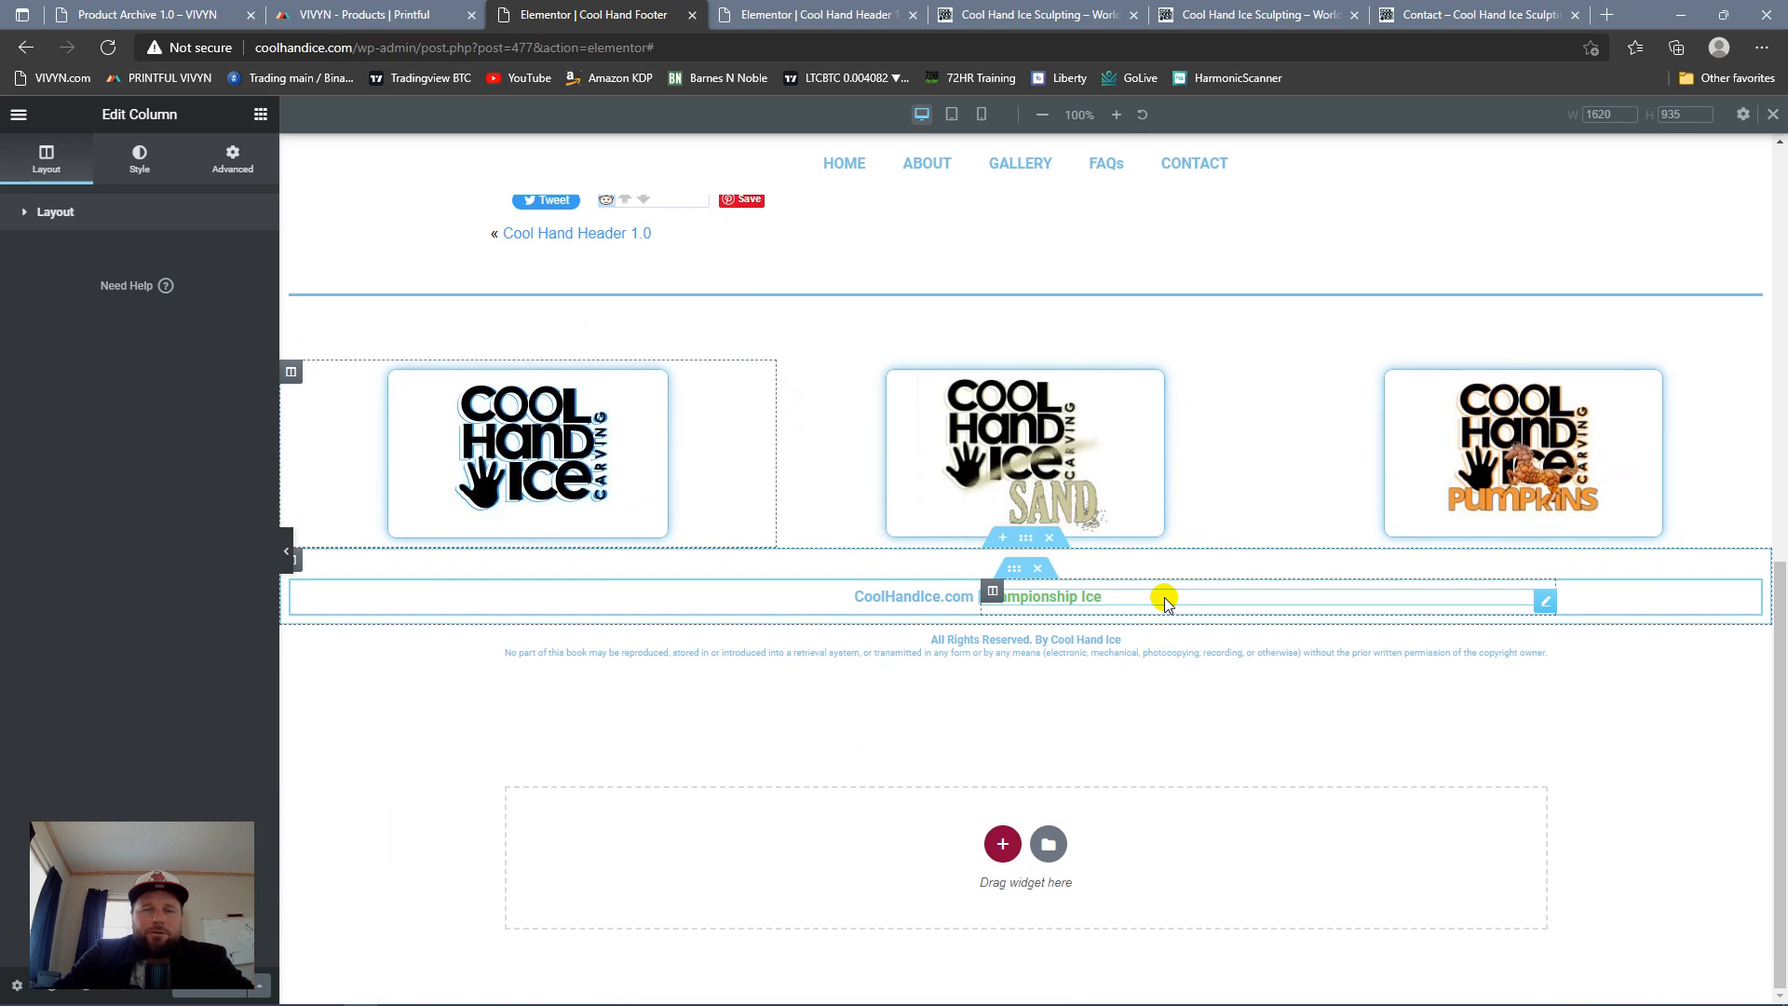
{"action": "scroll", "coordinate": [1150, 587], "scroll_direction": "up", "scroll_amount": 9}
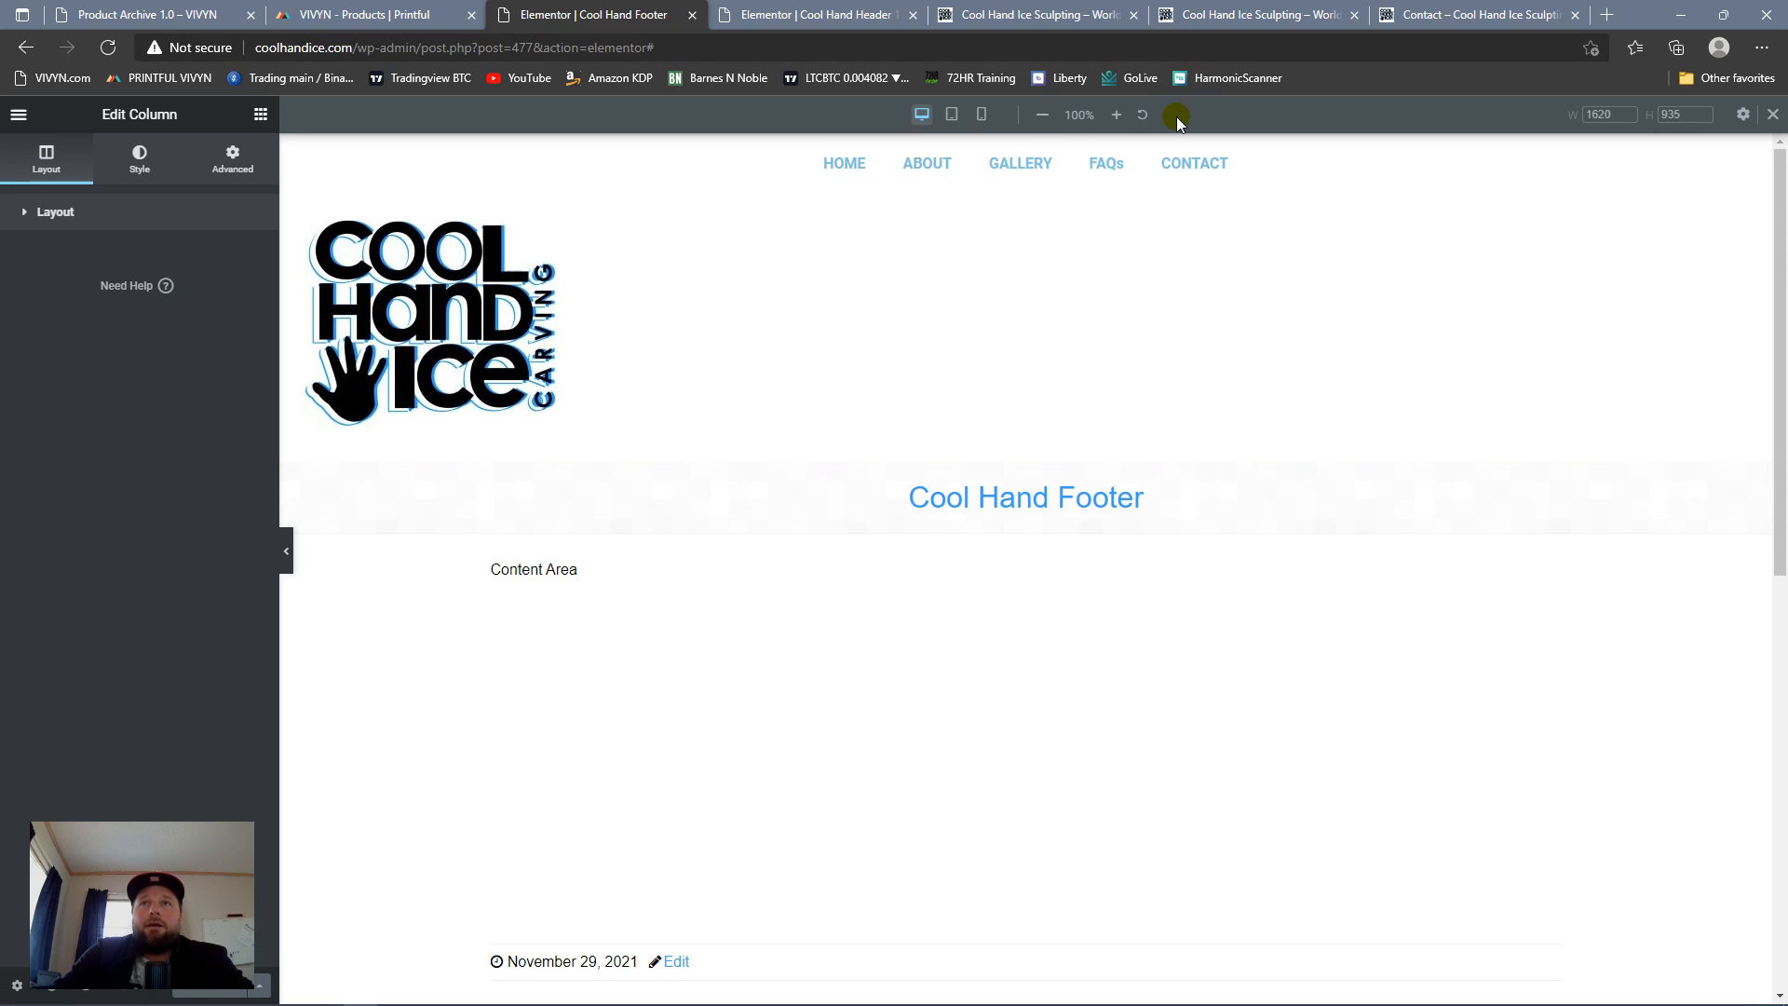
Step: Switch to the live Contact page and examine its content from the header down to the end of the page
{"action": "left_click", "coordinate": [1416, 14]}
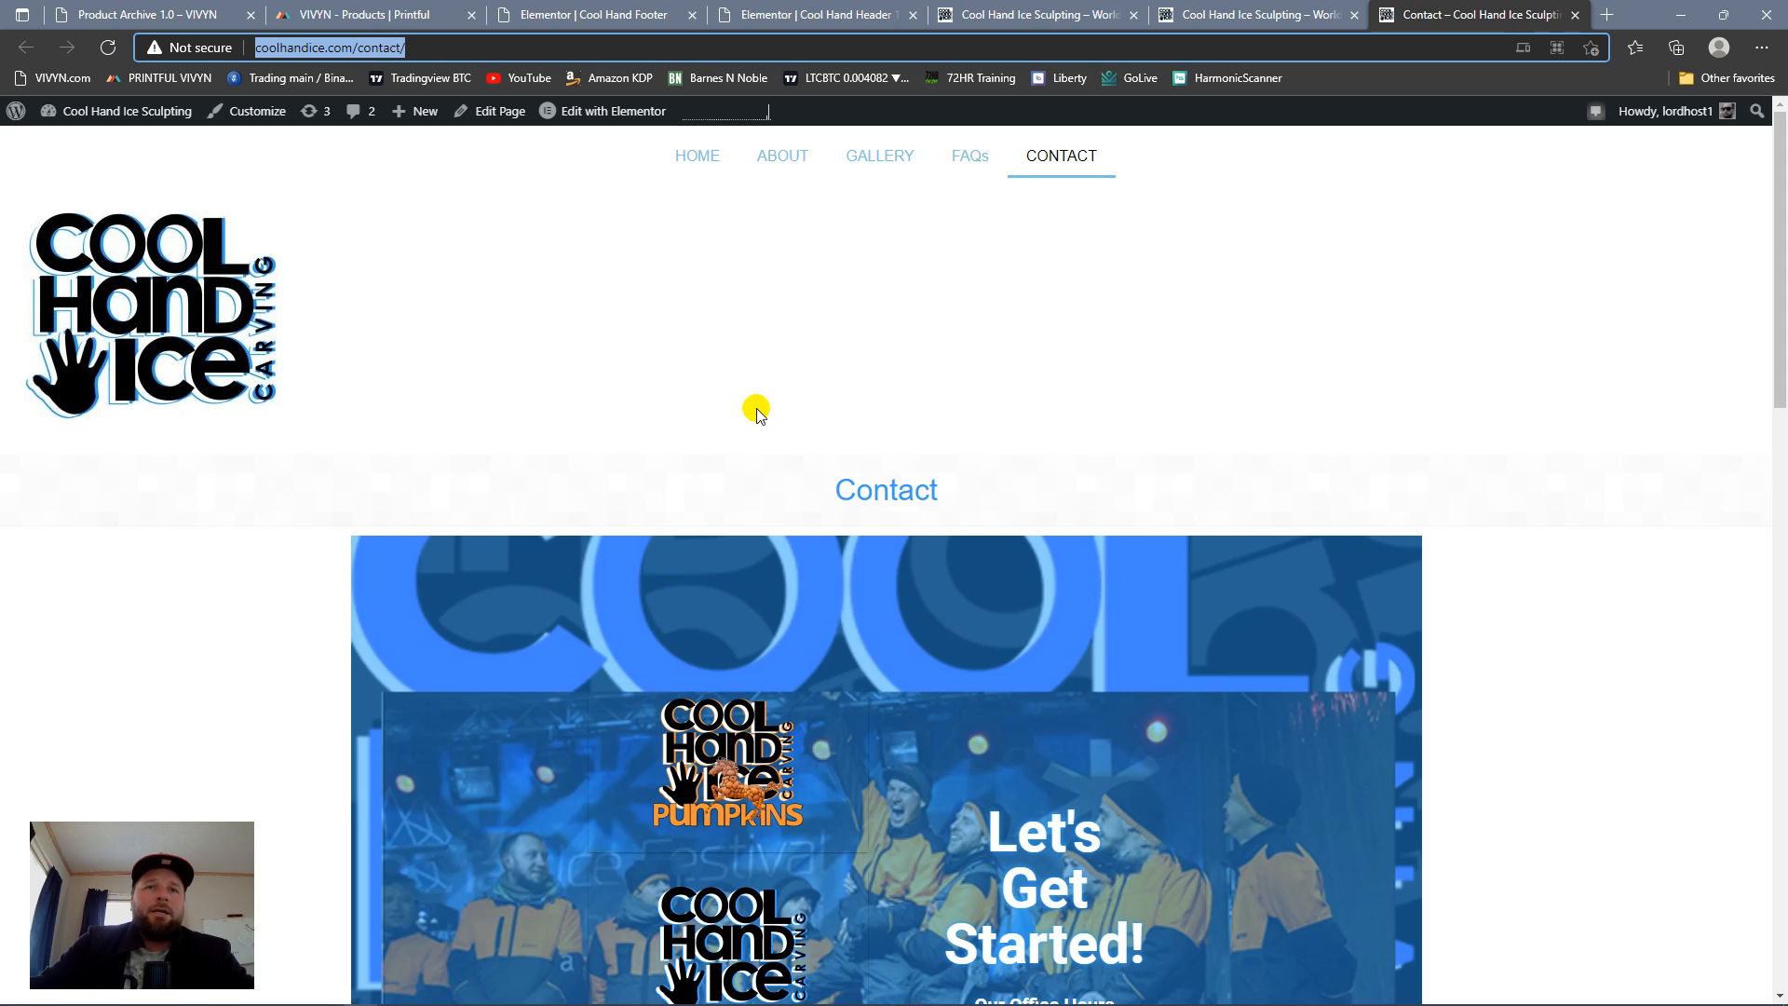
{"action": "scroll", "coordinate": [772, 410], "scroll_direction": "down", "scroll_amount": 8}
{"action": "scroll", "coordinate": [772, 410], "scroll_direction": "down", "scroll_amount": 8}
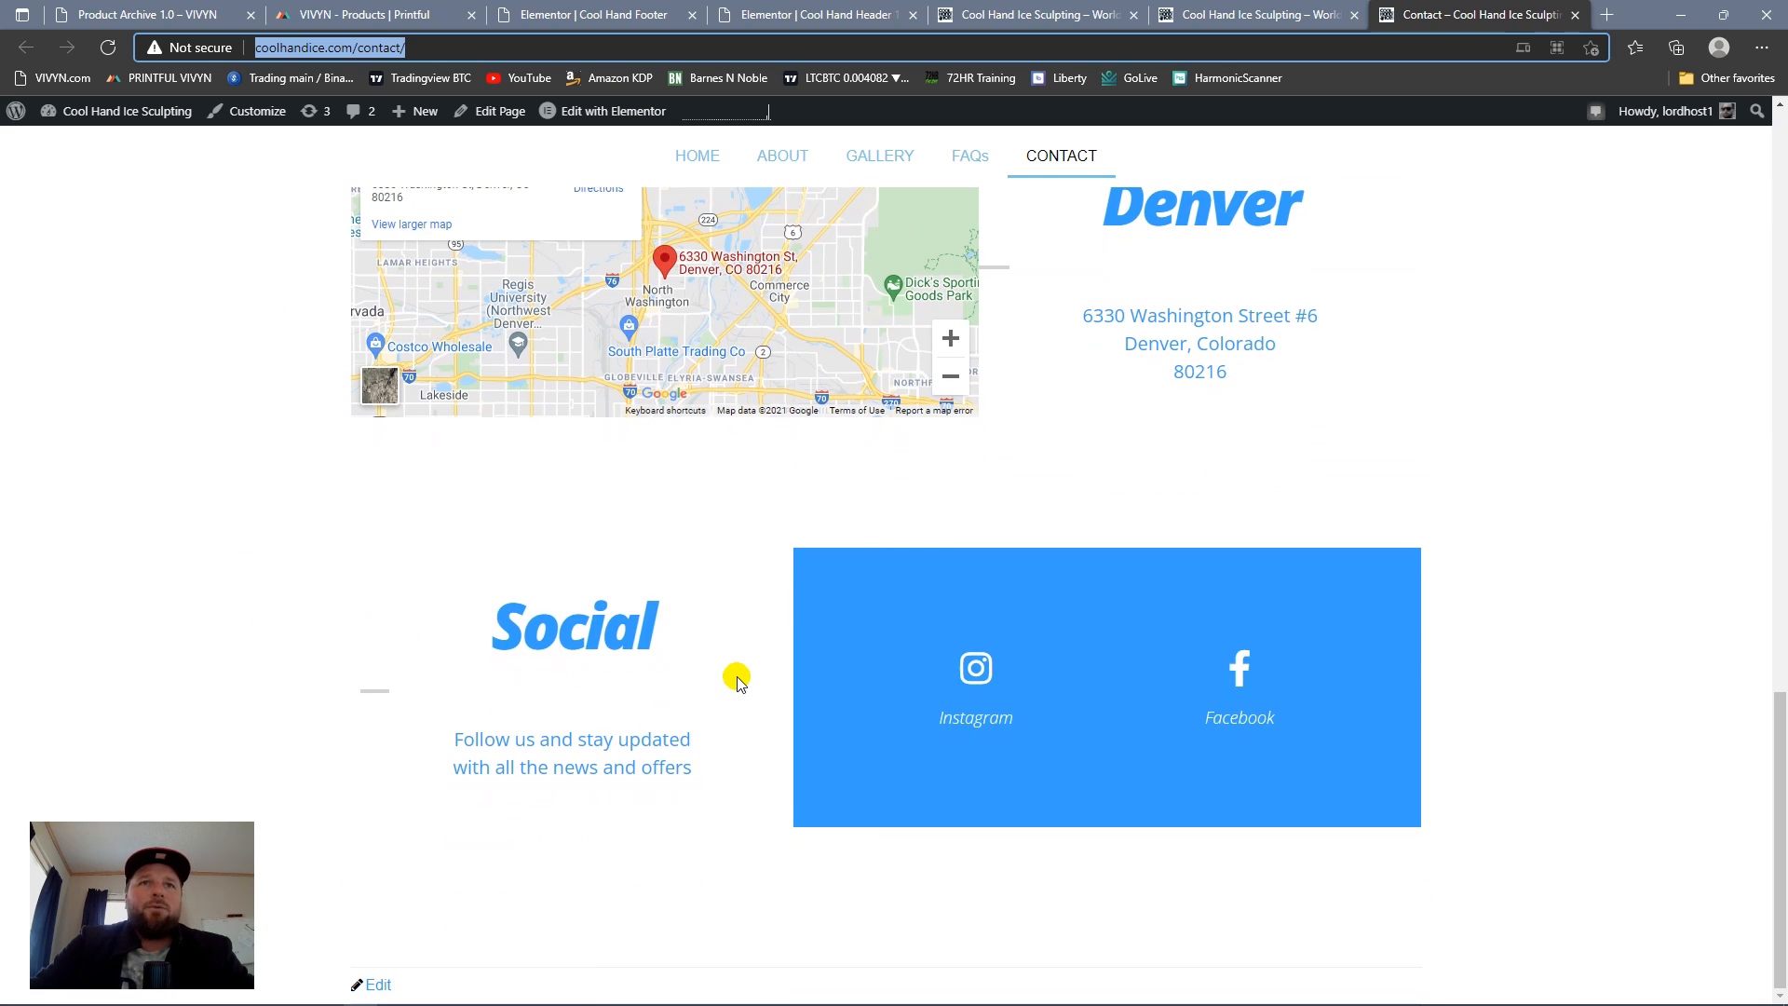
{"action": "scroll", "coordinate": [858, 731], "scroll_direction": "up", "scroll_amount": 16}
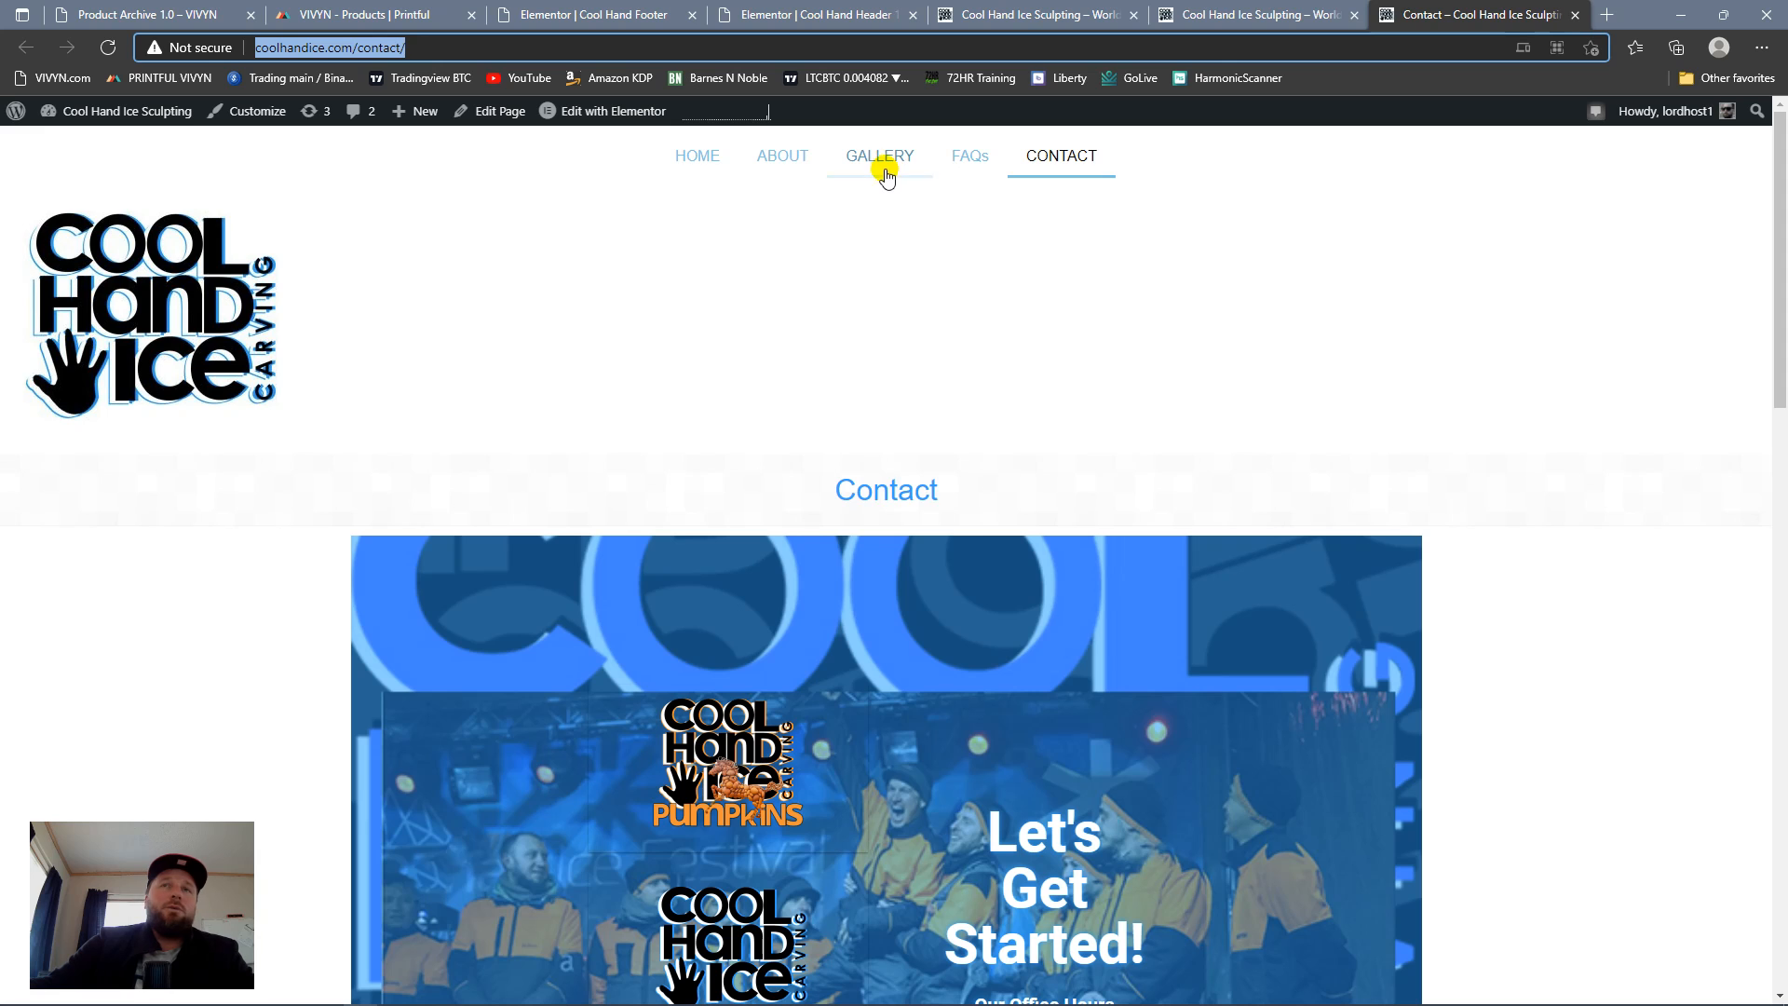
Step: Open the site's Gallery page and examine its logos, image grids and the new footer
{"action": "left_click", "coordinate": [891, 170]}
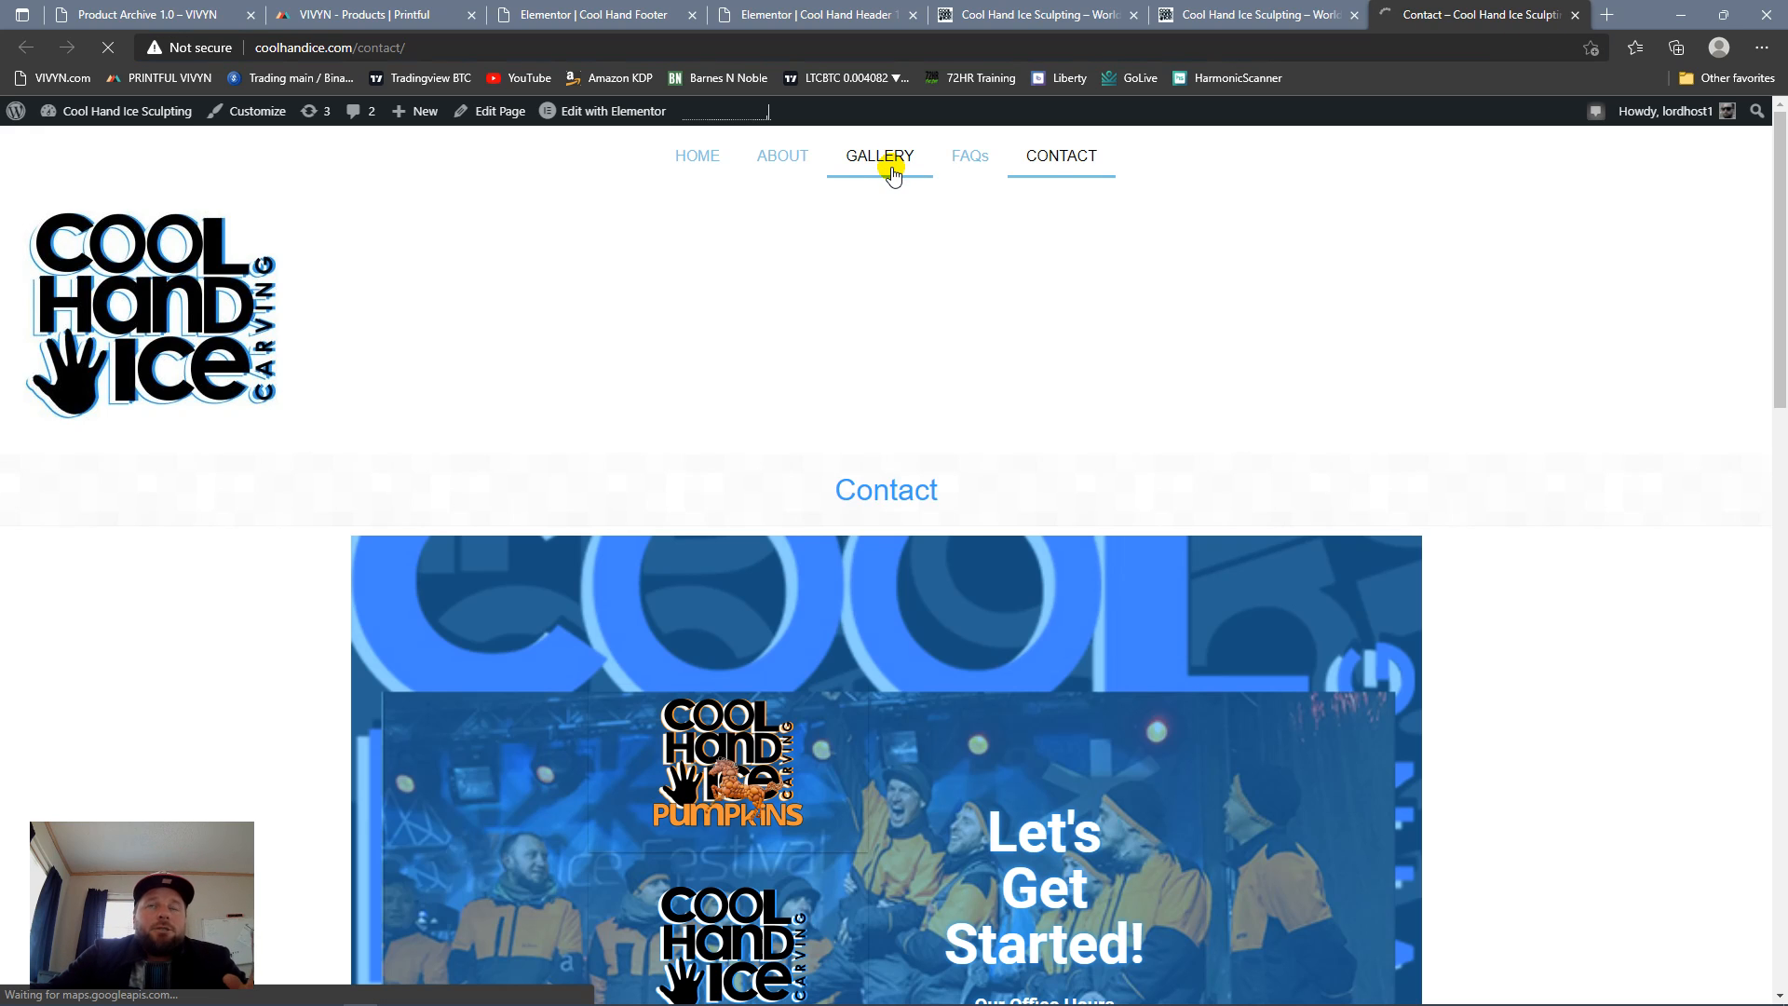
{"action": "scroll", "coordinate": [1188, 640], "scroll_direction": "down", "scroll_amount": 10}
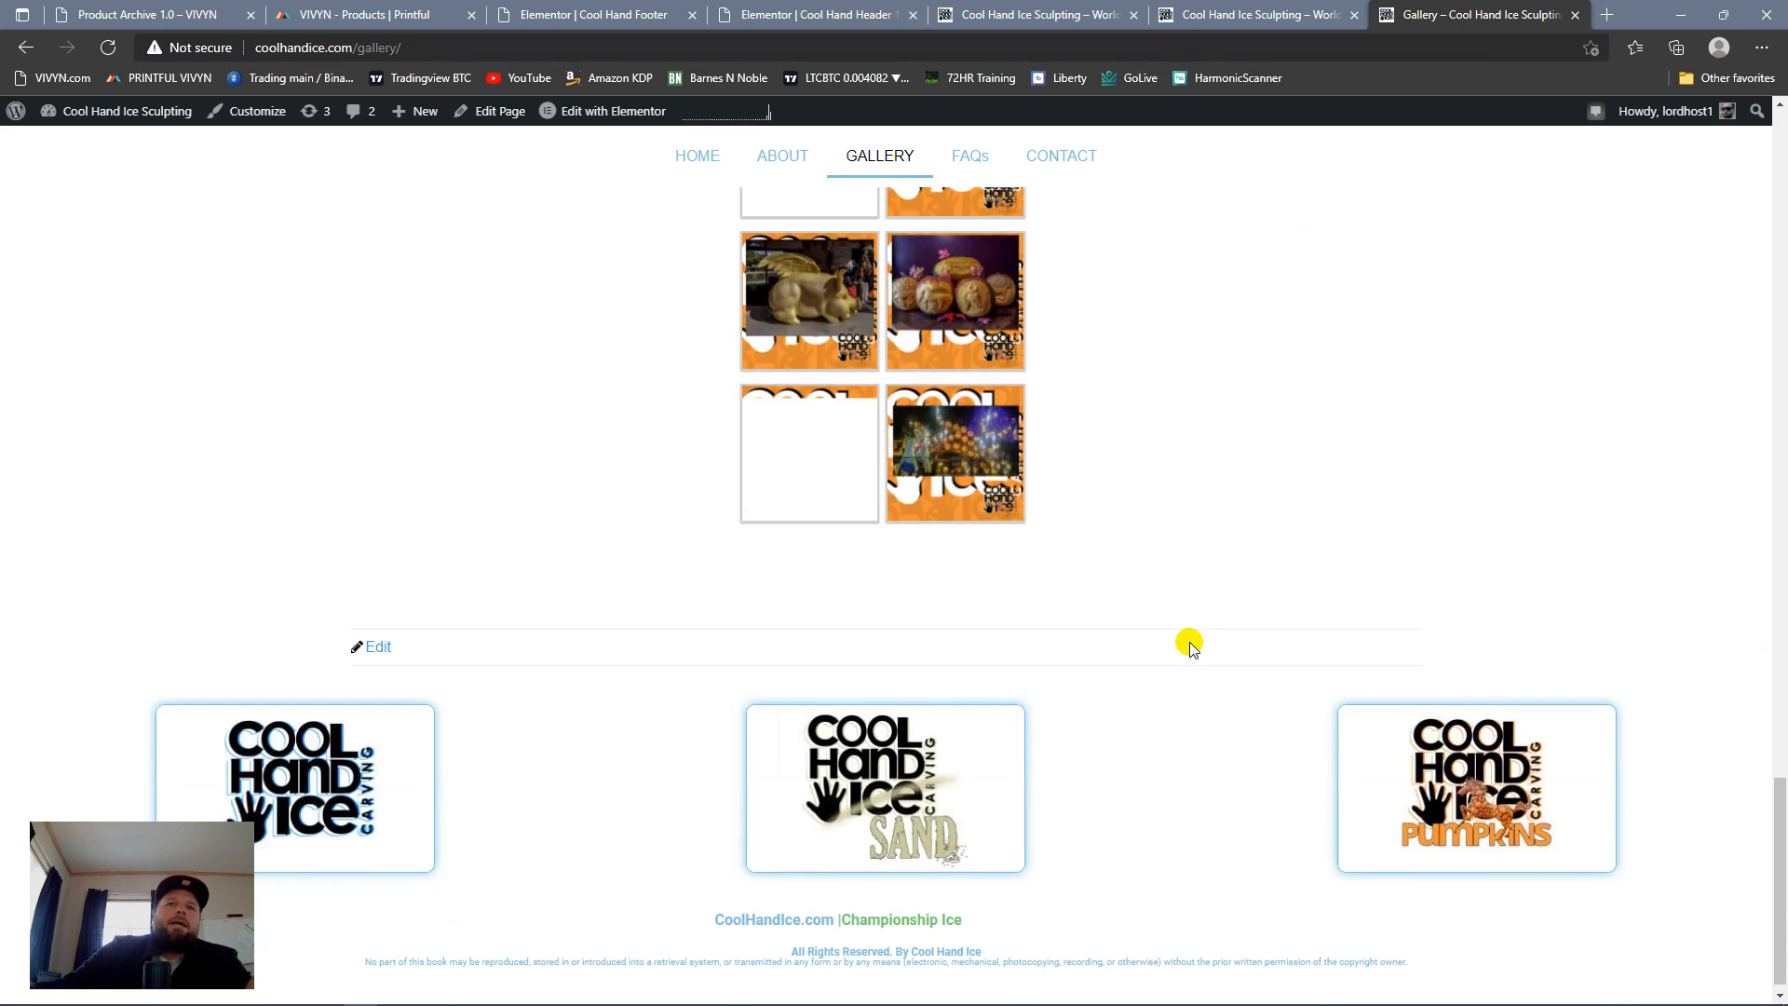
{"action": "scroll", "coordinate": [1130, 630], "scroll_direction": "up", "scroll_amount": 10}
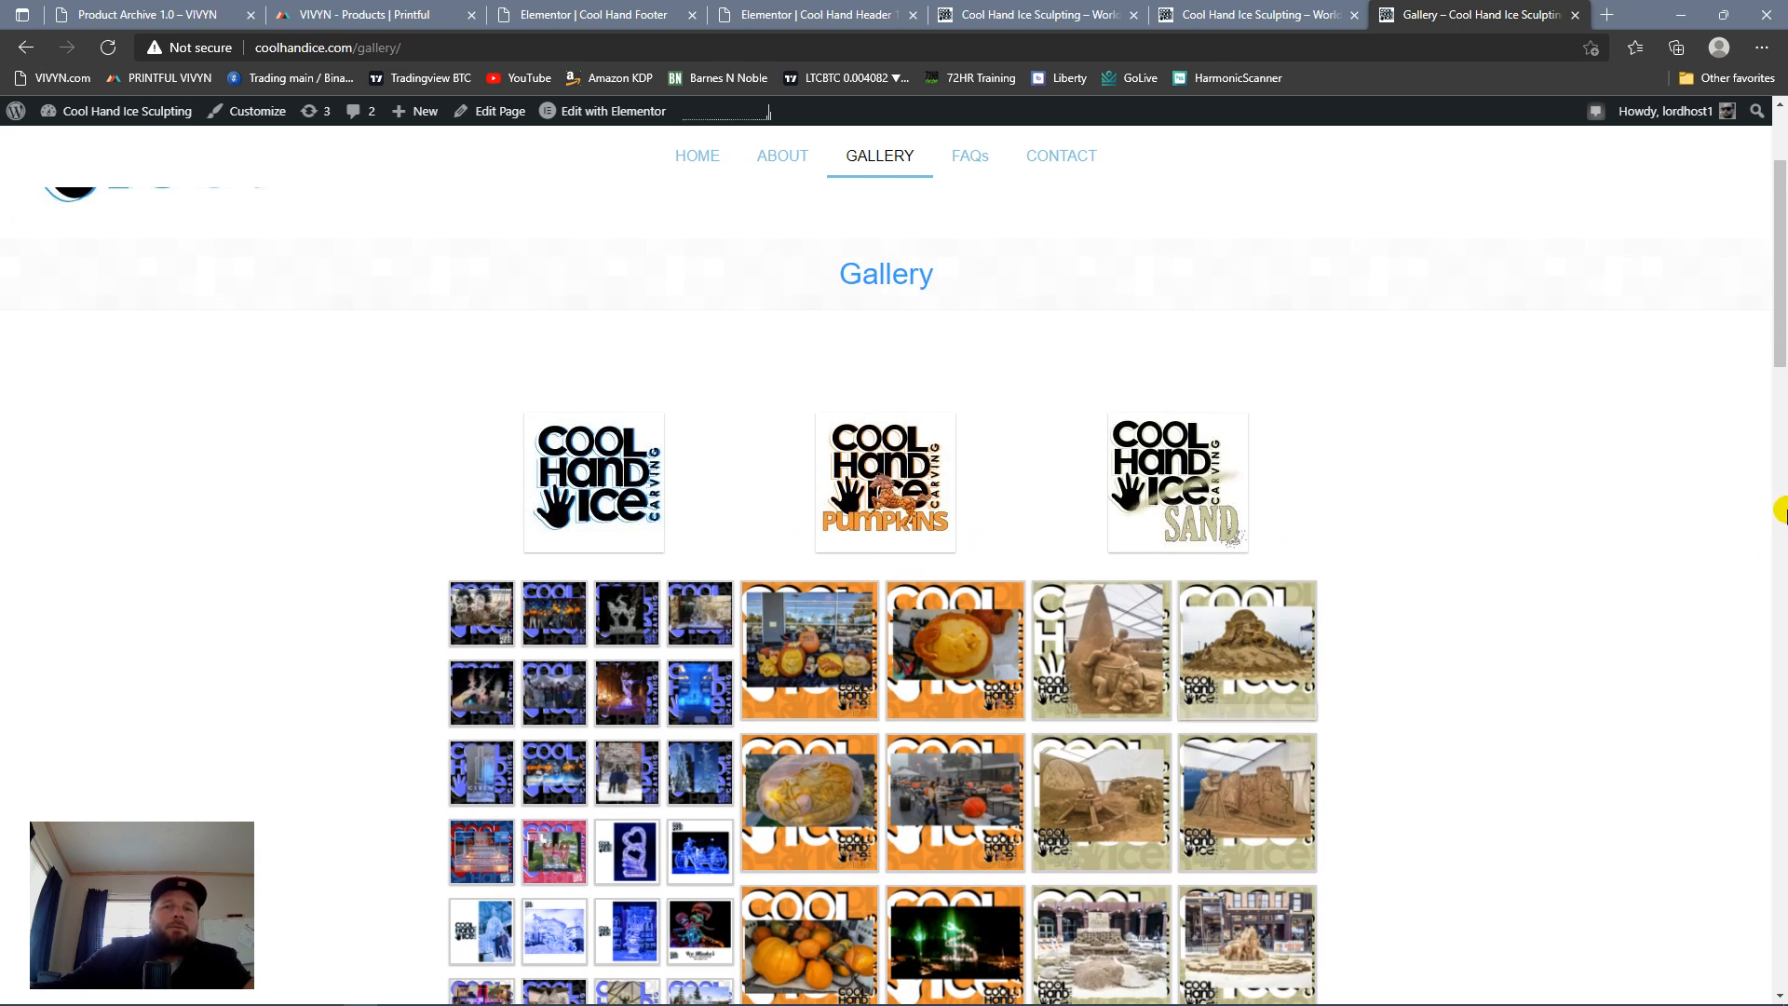
{"action": "left_click_drag", "start_coordinate": [1779, 348], "coordinate": [1751, 491]}
{"action": "scroll", "coordinate": [1756, 484], "scroll_direction": "down", "scroll_amount": 2}
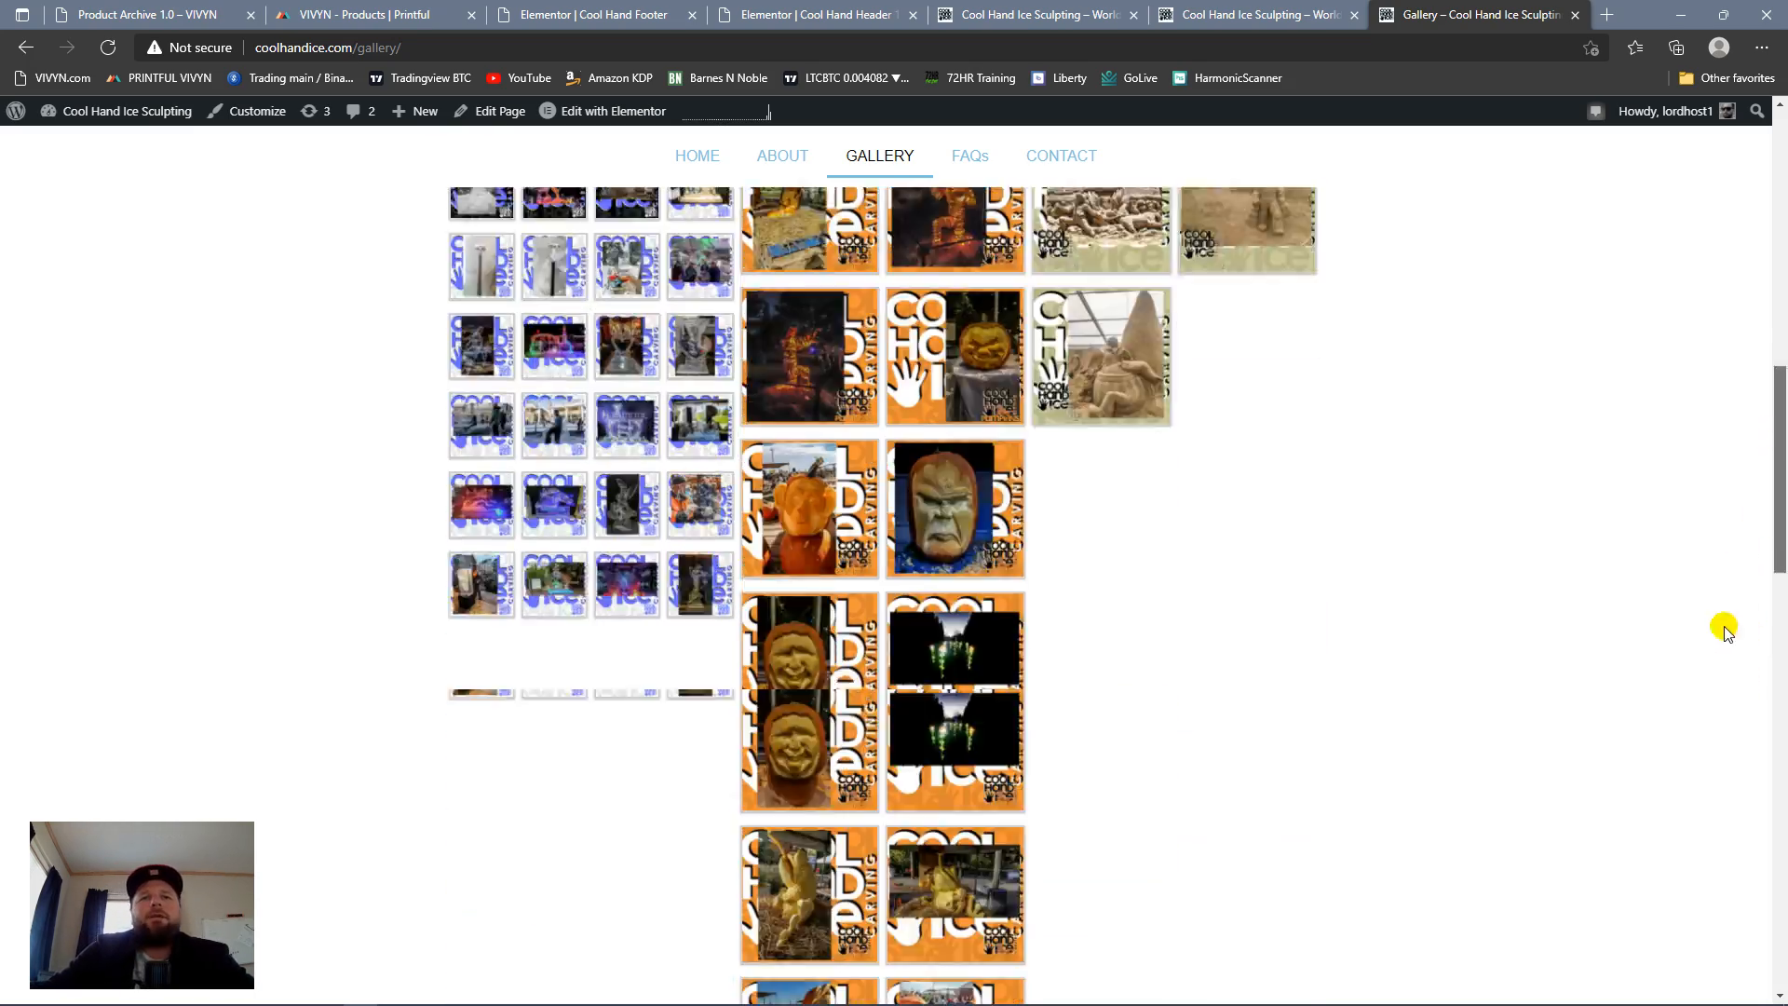
{"action": "left_click_drag", "start_coordinate": [1725, 628], "coordinate": [1751, 224]}
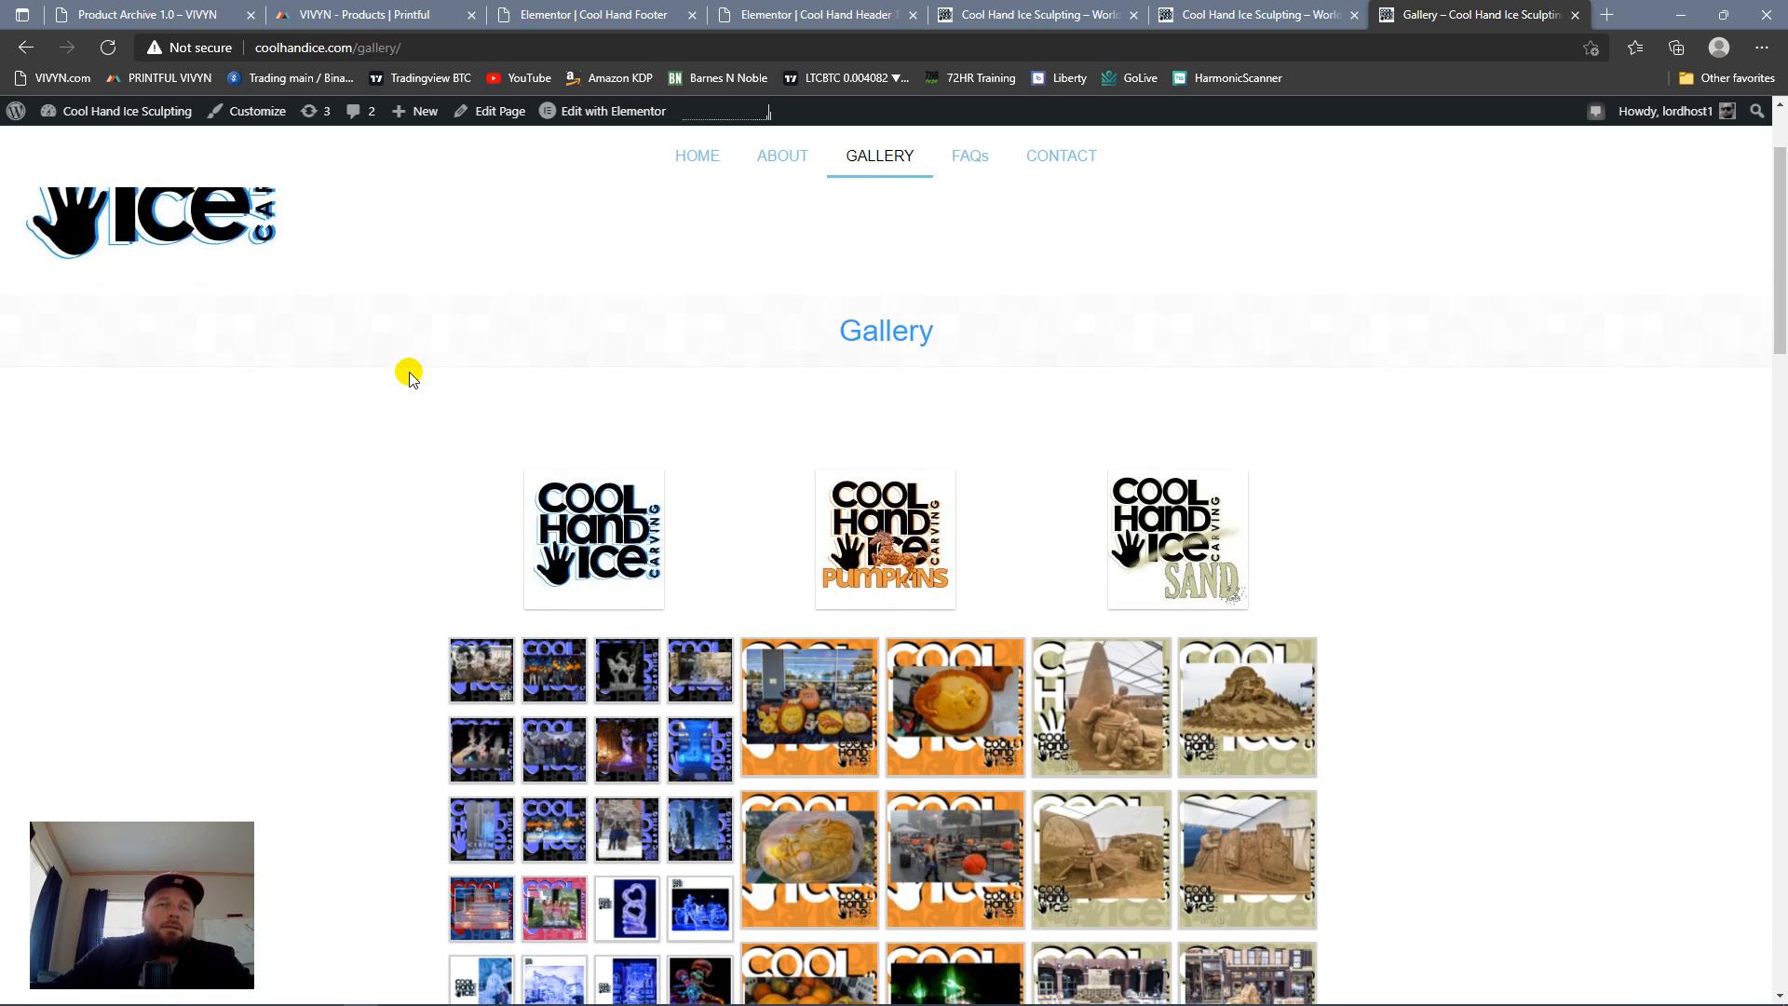